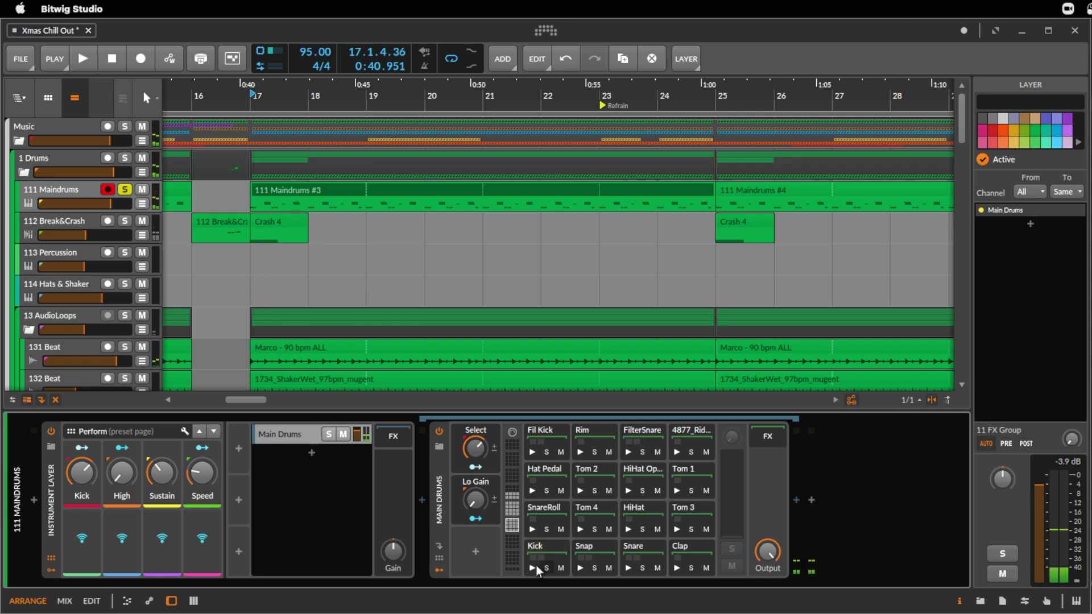
- Play the soloed 111 Maindrums track, and add 112 Break&Crash to the solo for another playback from bar 17
key("space")
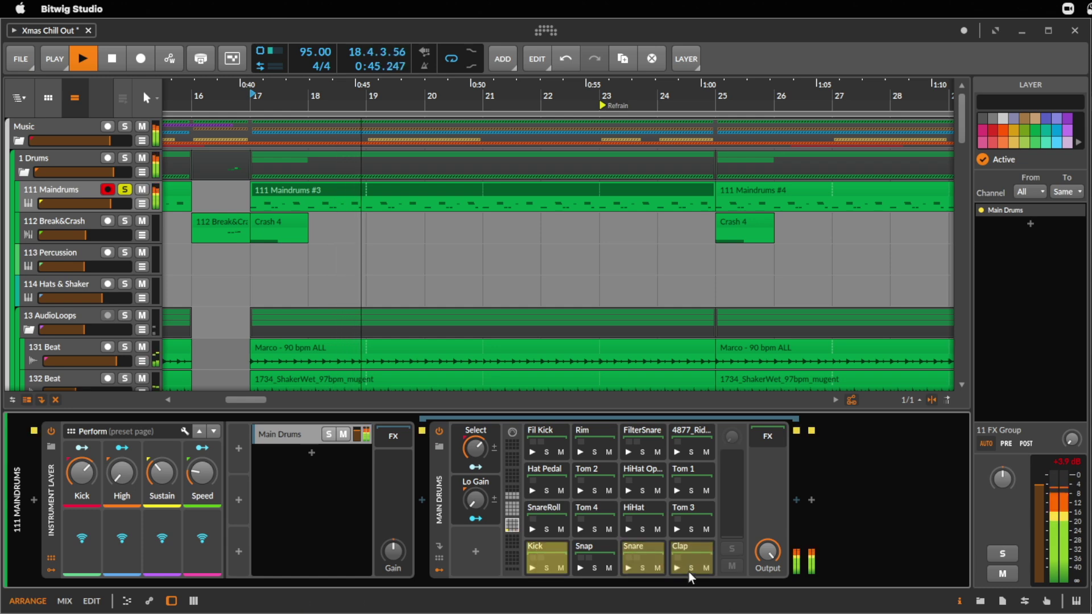
scroll(451, 231, "down", 1)
left_click(126, 204)
key("space")
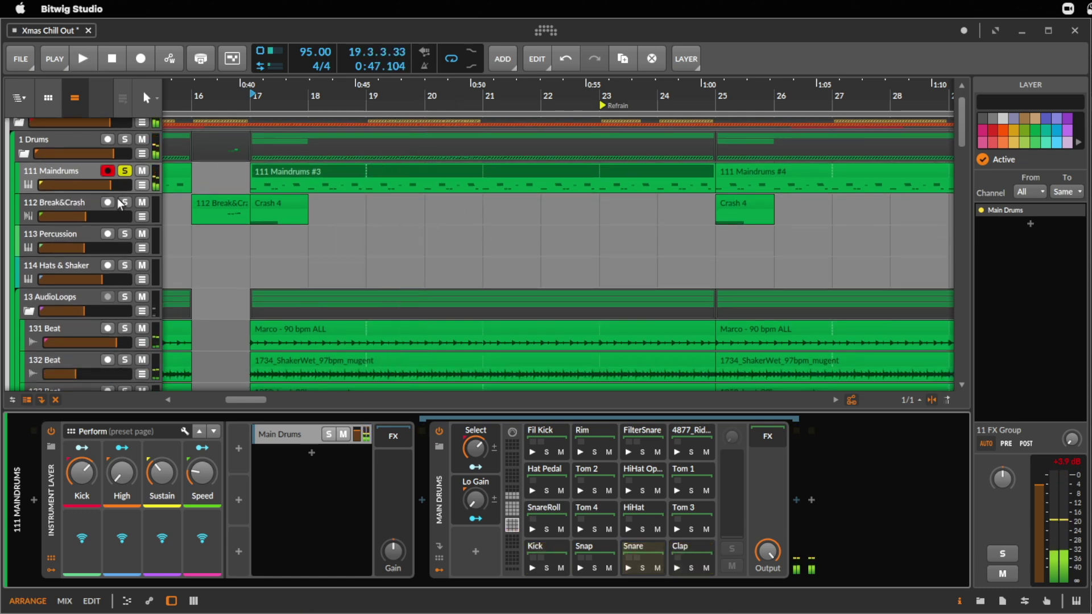
key("space")
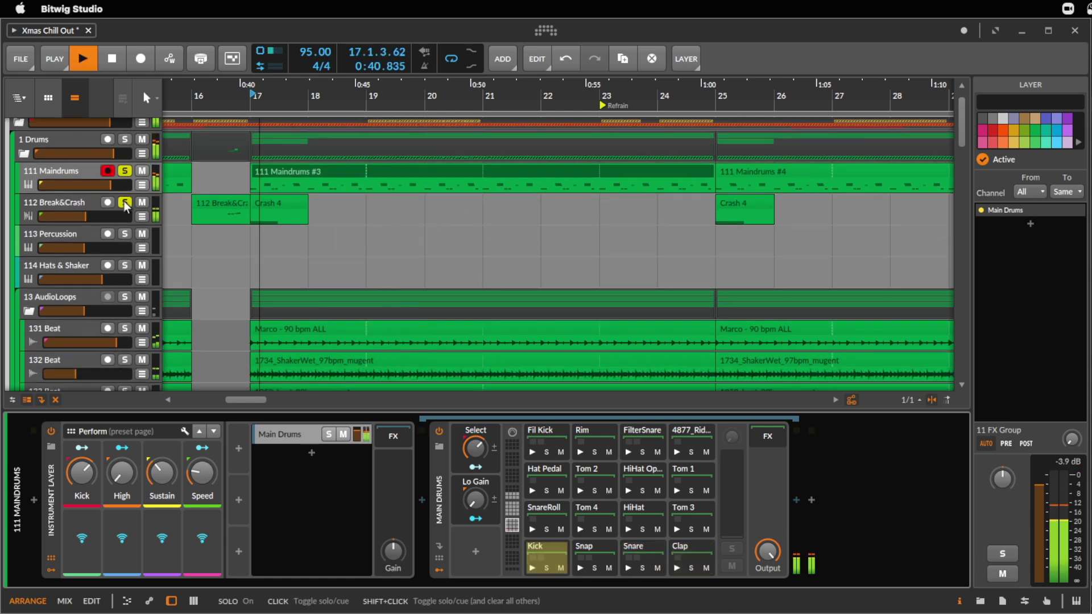
- Solo the 131 Beat track, clear the solos on the two drum tracks above it, and play it alone from bar 17
left_click(124, 329)
scroll(131, 274, "down", 4)
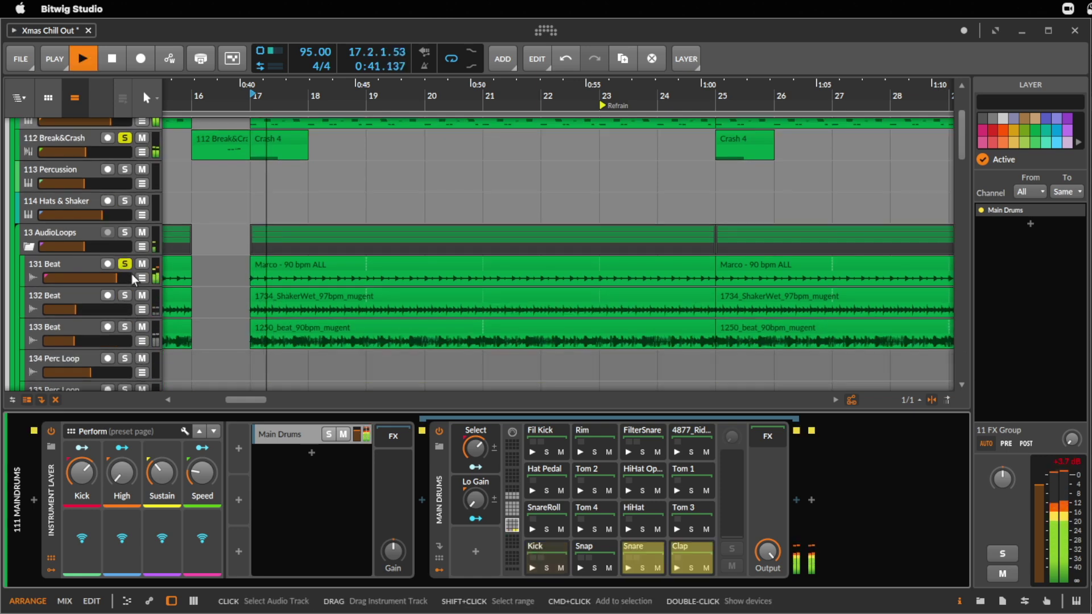
scroll(129, 267, "up", 5)
key("space")
left_click(125, 221)
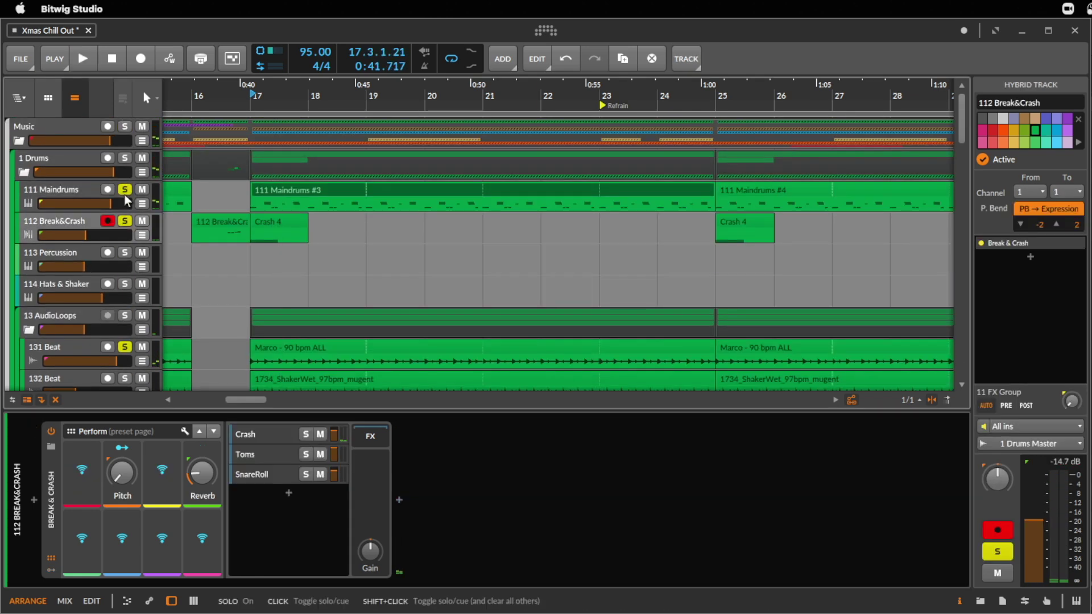
left_click(125, 227)
key("space")
scroll(134, 296, "down", 3)
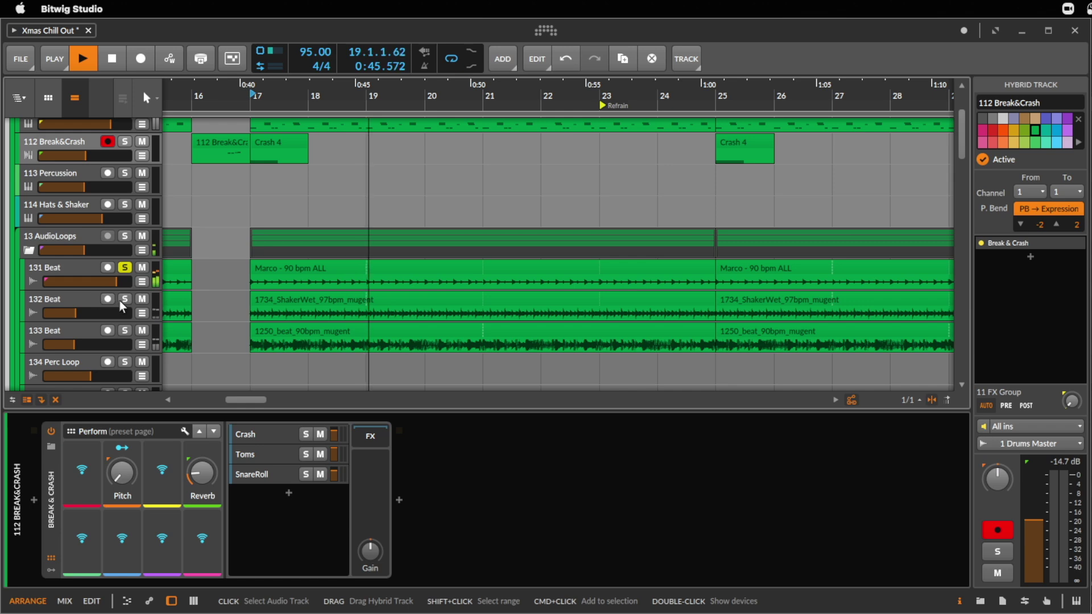
- Switch the solo from 131 Beat to 132 Beat and play its 1734_ShakerWet_97bpm_mugent clip from bar 17
left_click(125, 268)
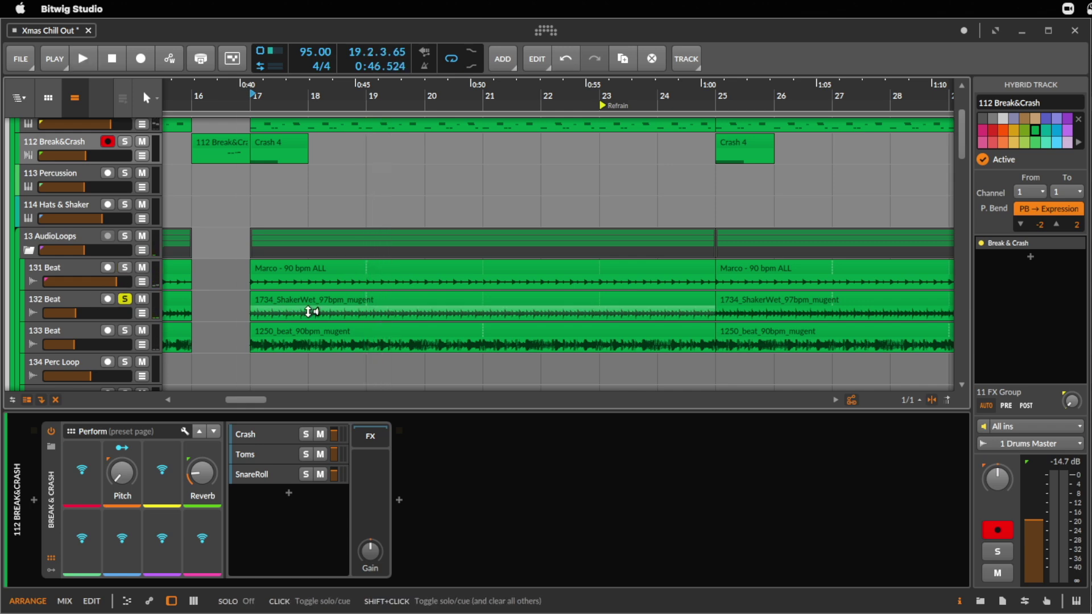
left_click(318, 300)
key("space")
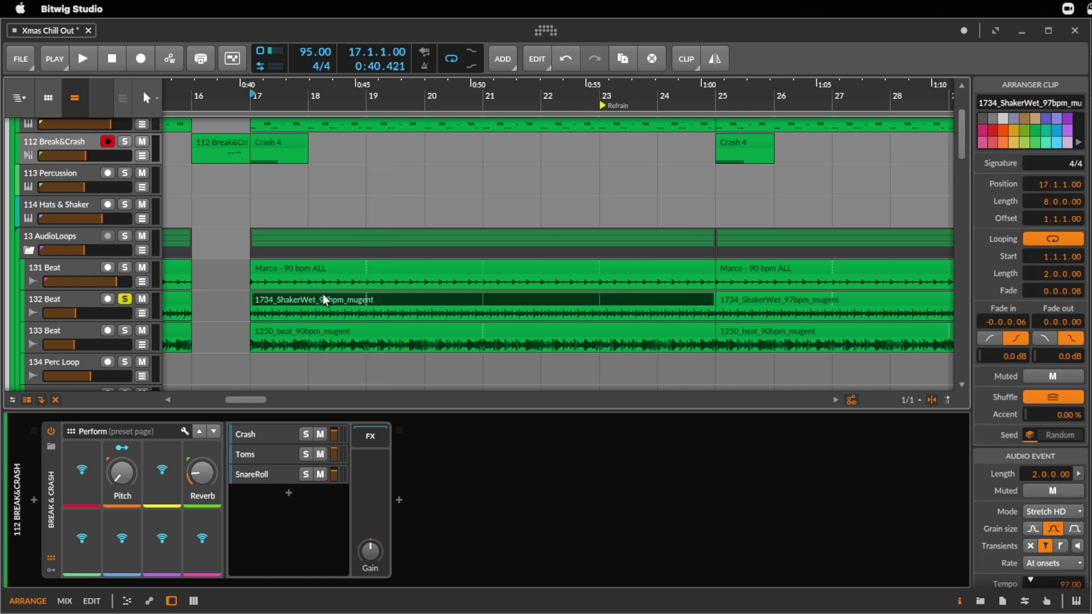
key("space")
left_click_drag(370, 108, 404, 122)
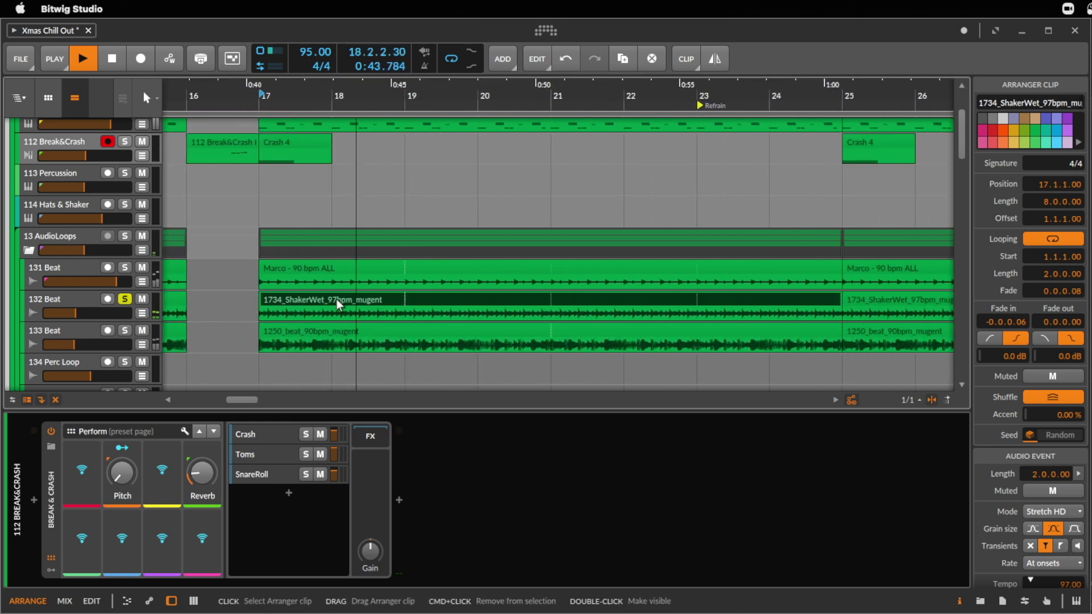
- Switch the solo to 133 Beat and play its 1250_beat_90bpm_mugent clip from bar 17
left_click(122, 330)
key("space")
left_click(287, 329)
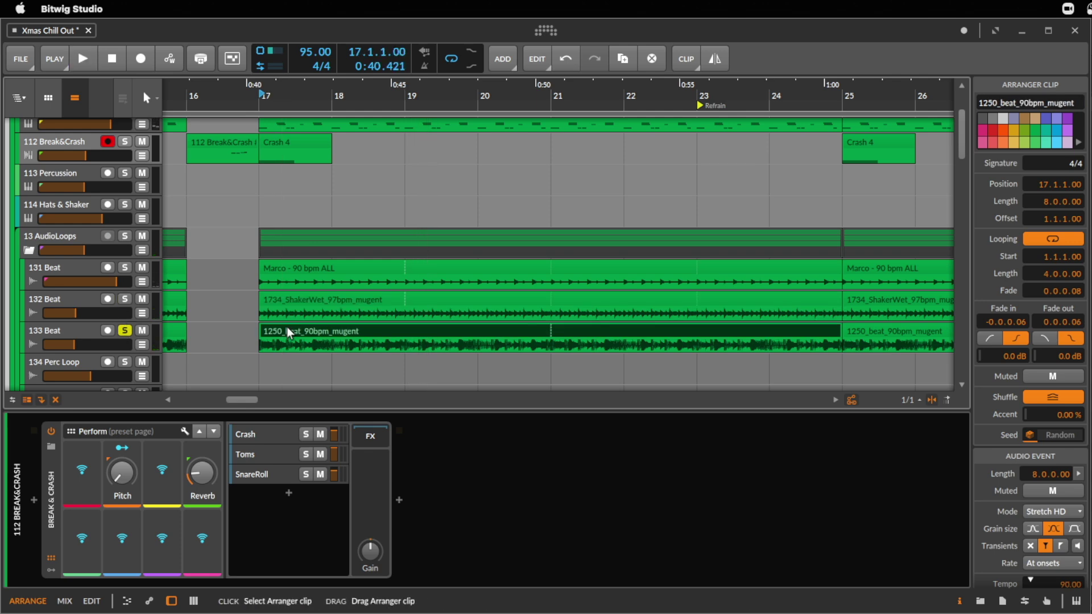
key("space")
scroll(145, 346, "down", 3)
scroll(146, 347, "up", 2)
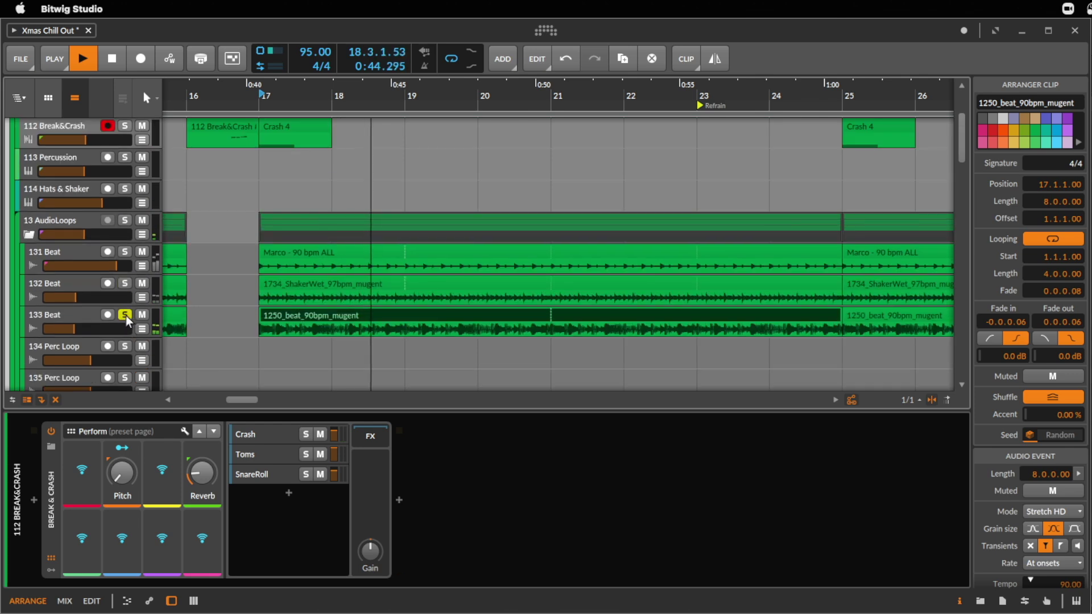
key("space")
- Switch the solo back to 111 Maindrums and play it from bar 17
scroll(171, 322, "up", 3)
left_click(125, 190)
key("space")
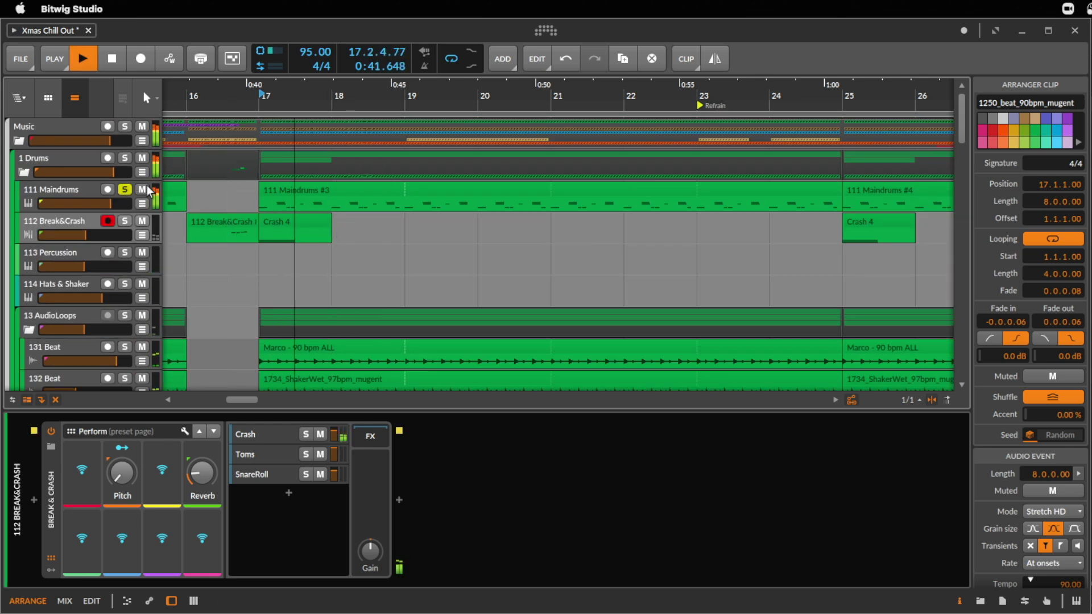
- Play the entire 1 Drums group soloed from bar 17 and review its drum and audio loop tracks
left_click(125, 158)
key("space")
key("space")
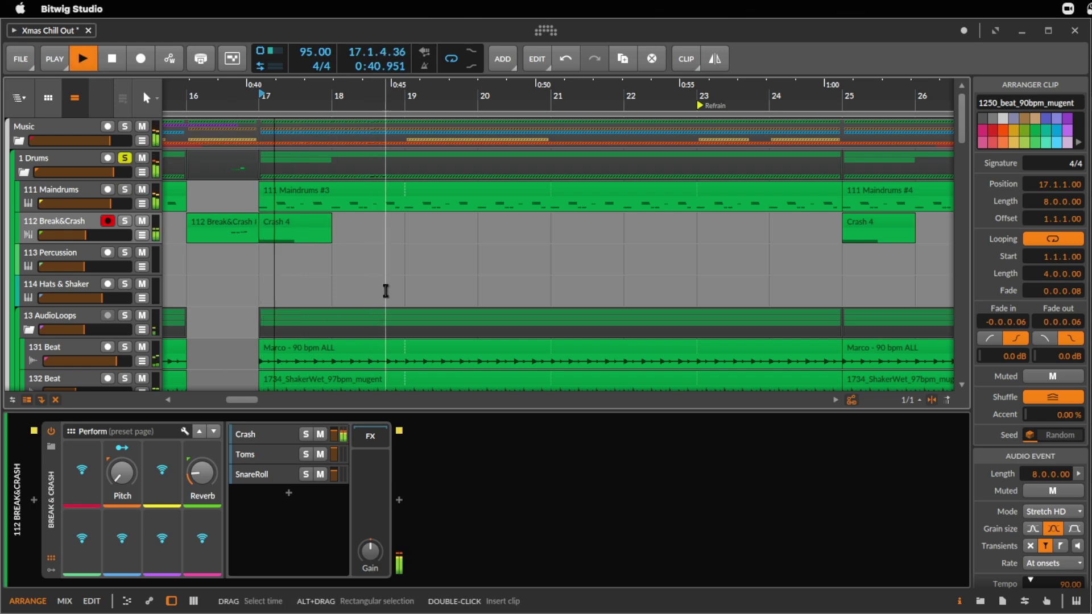
scroll(385, 290, "down", 3)
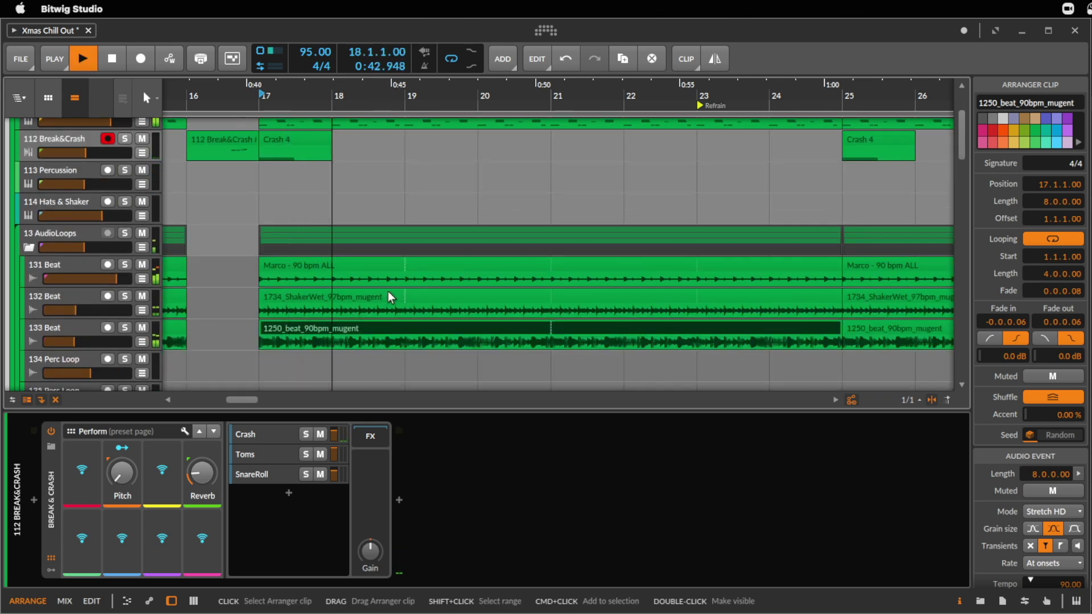
scroll(388, 292, "down", 5)
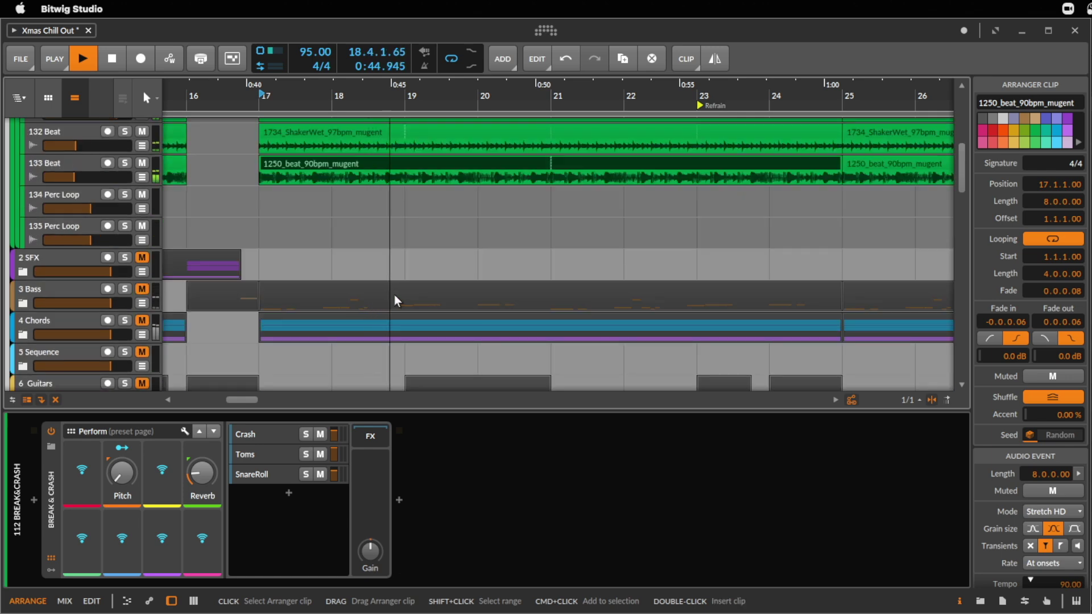
scroll(394, 295, "up", 8)
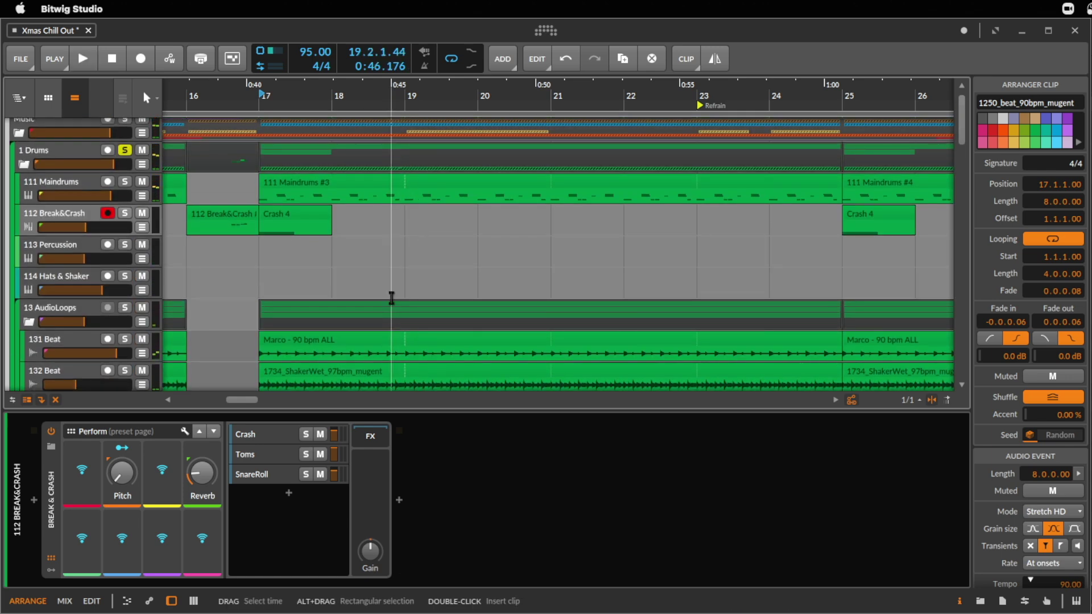
scroll(418, 301, "down", 1)
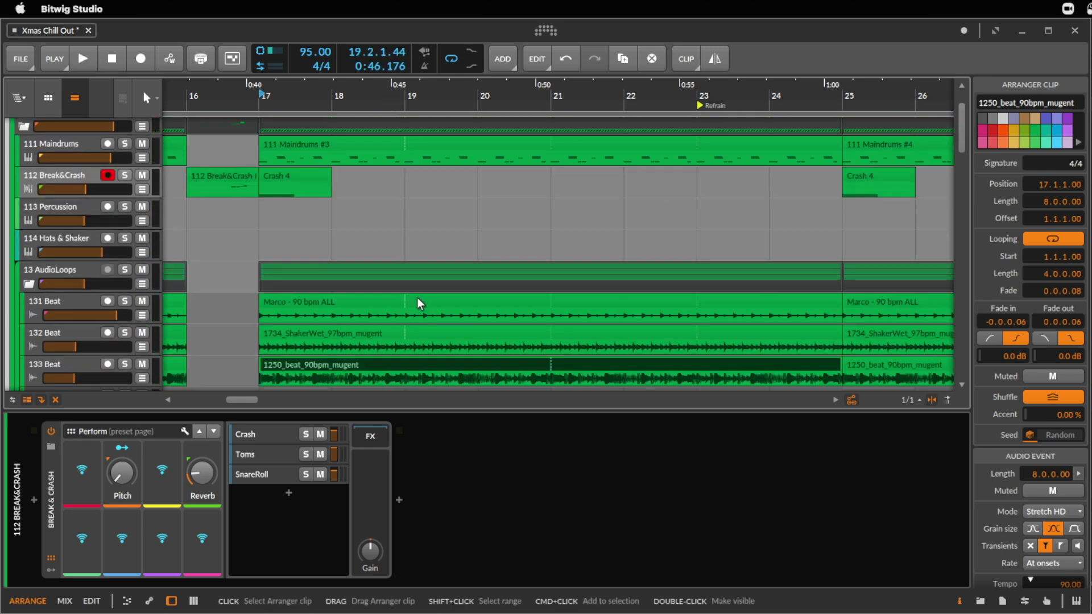
scroll(425, 308, "up", 1)
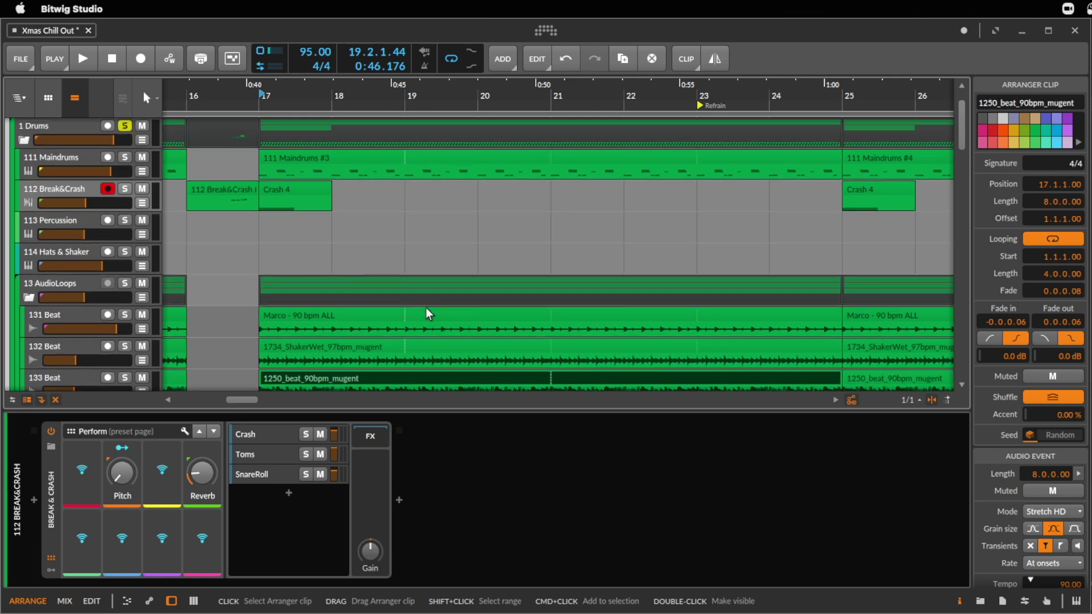
- Collapse the 13 AudioLoops and 1 Drums groups, and unmute and expand the 3 Bass group
left_click(32, 298)
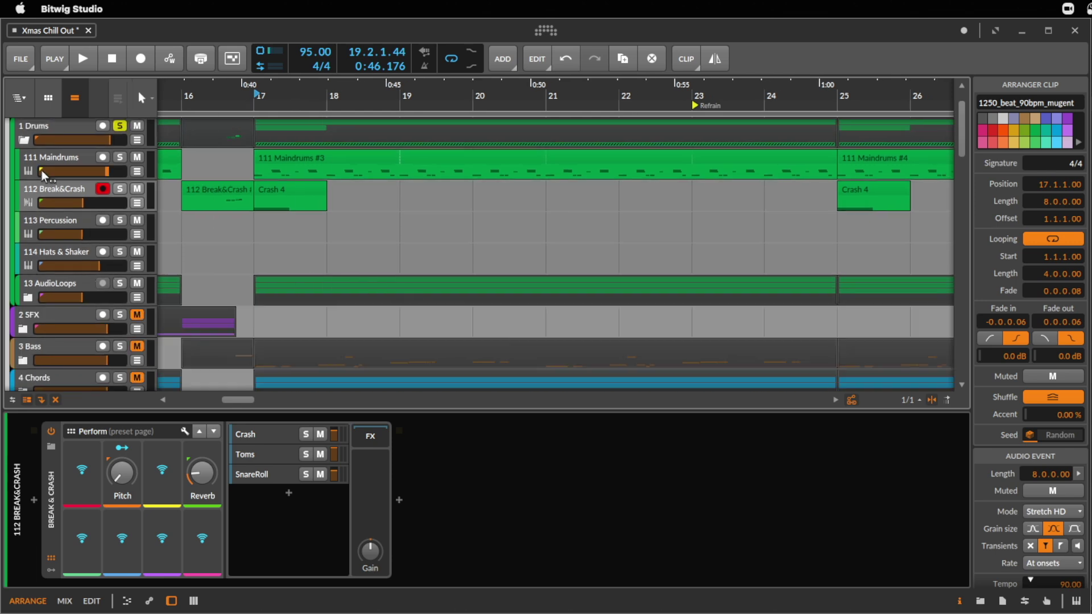
left_click(24, 141)
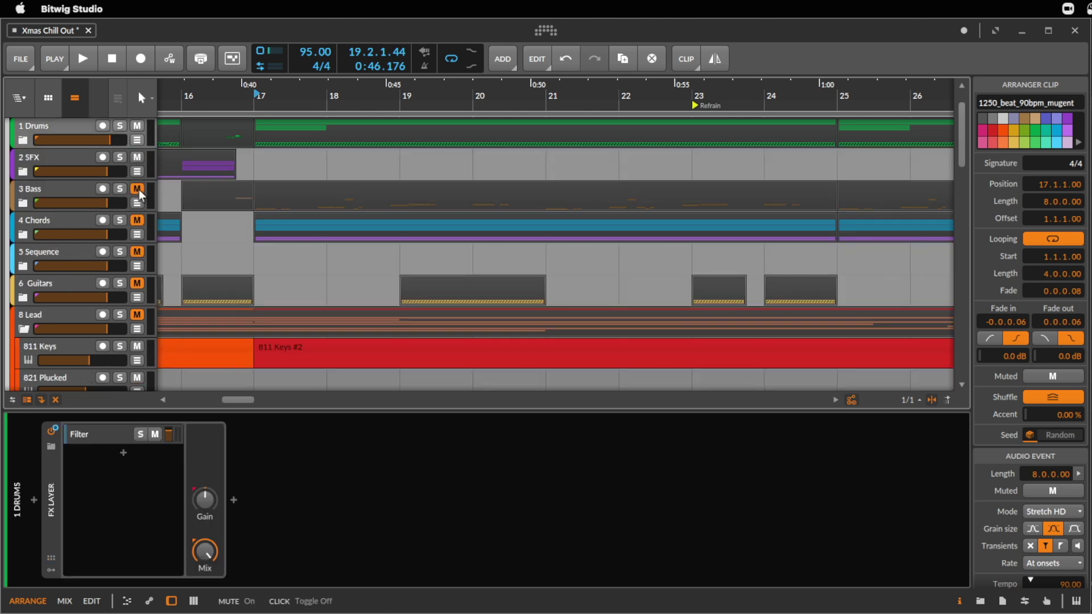
left_click(21, 203)
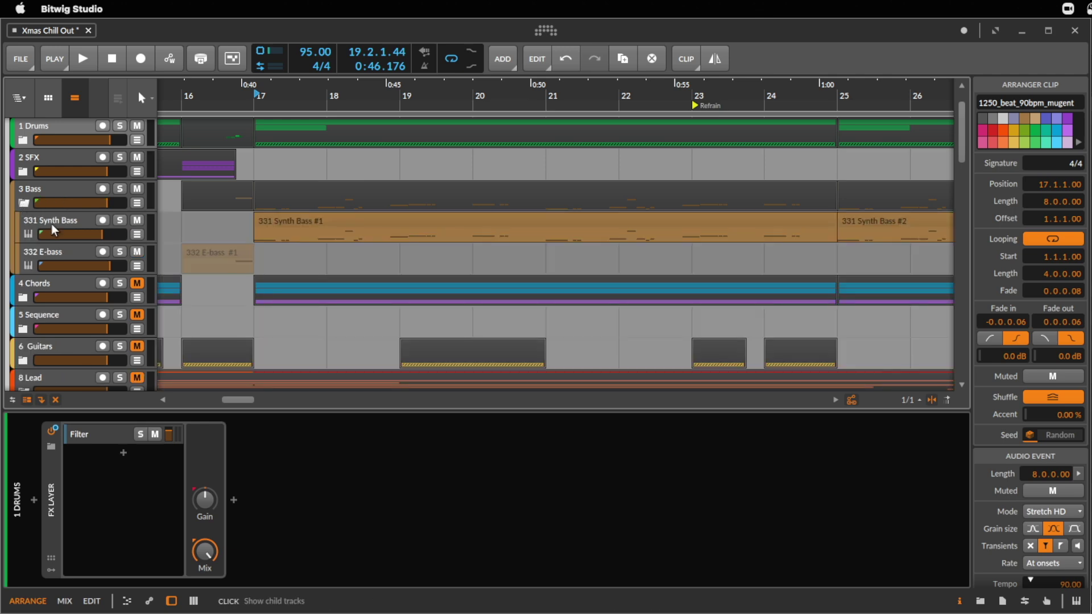
- Play the 331 Synth Bass #1 clip with its track soloed and show the track's device chain
left_click(315, 221)
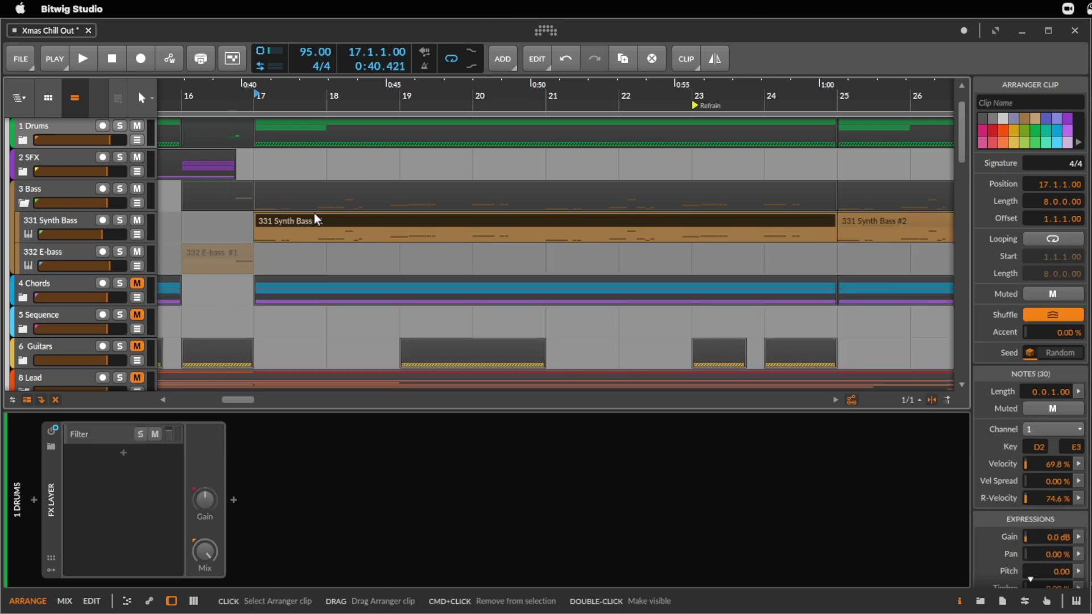
left_click(119, 221)
key("space")
left_click(72, 221)
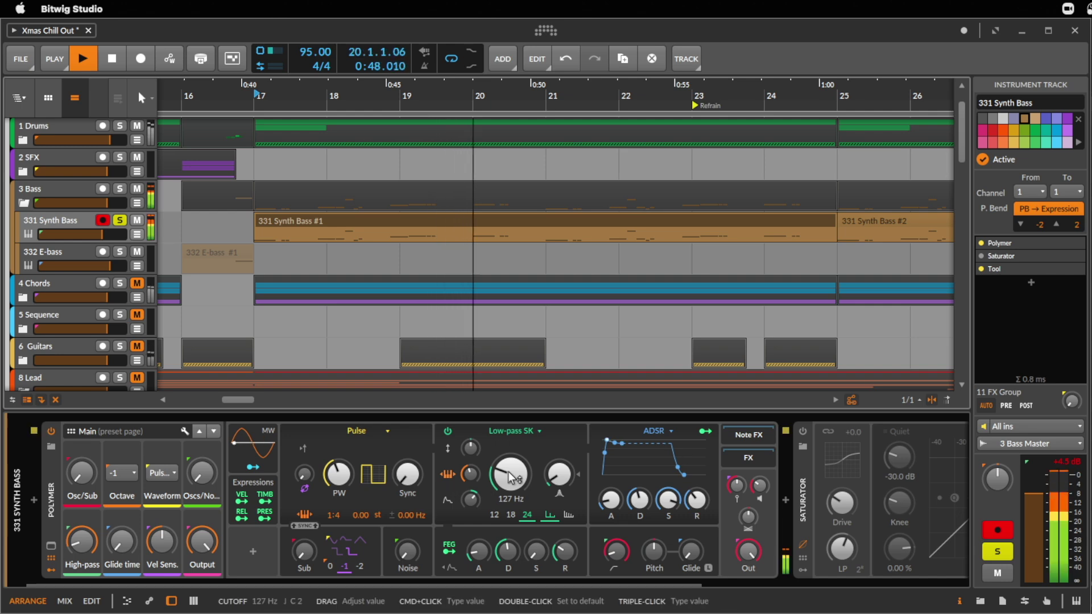
- Examine the 331 Synth Bass #1 notes in an enlarged note editor while playing the bass unsoloed with the drums
double_click(448, 225)
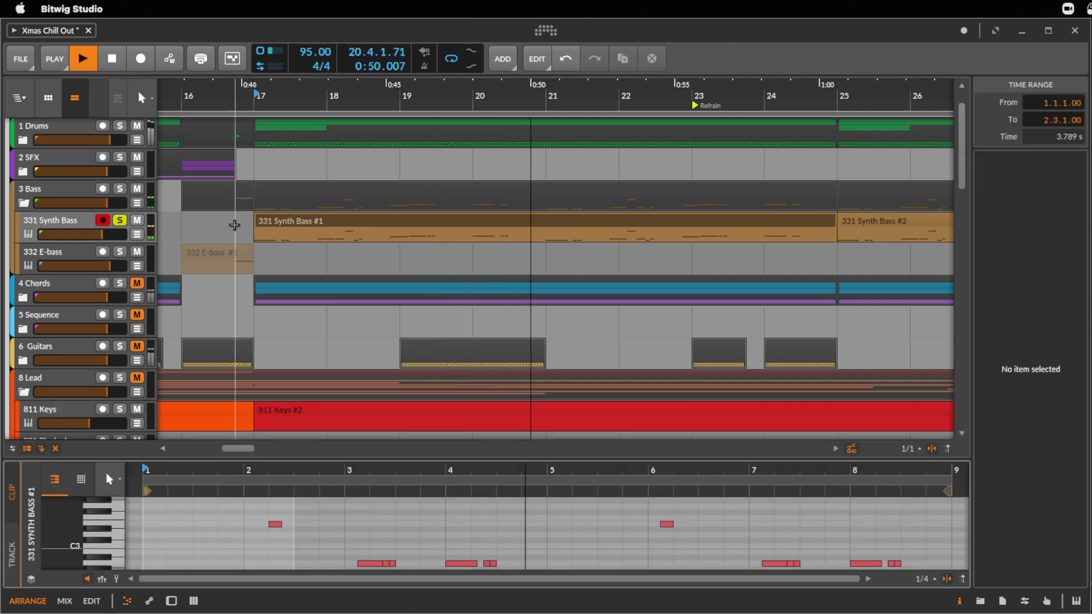
left_click(121, 222)
scroll(685, 517, "down", 3)
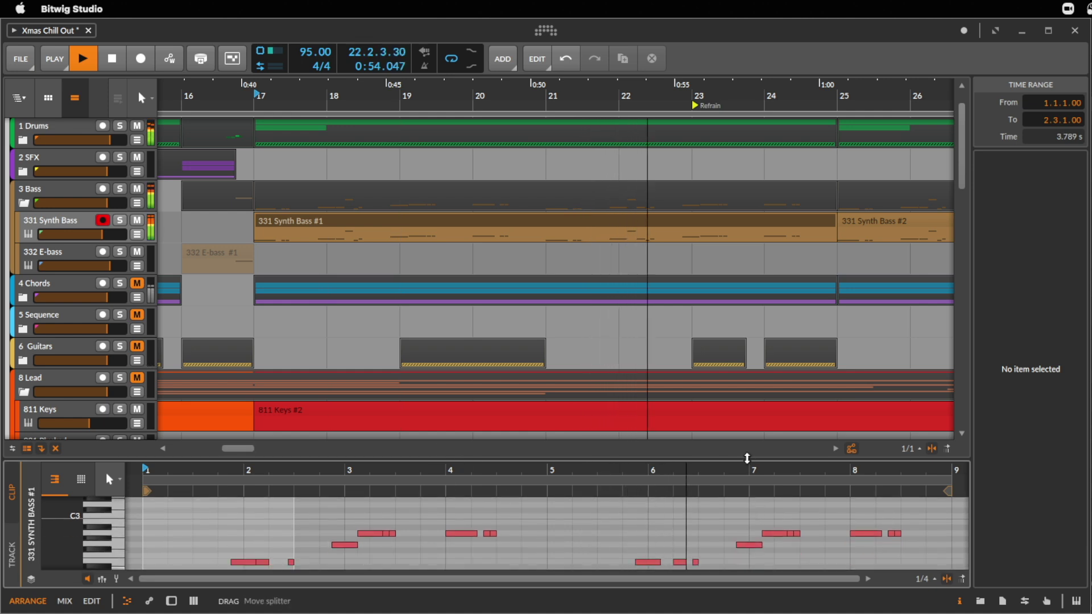
left_click_drag(745, 456, 728, 322)
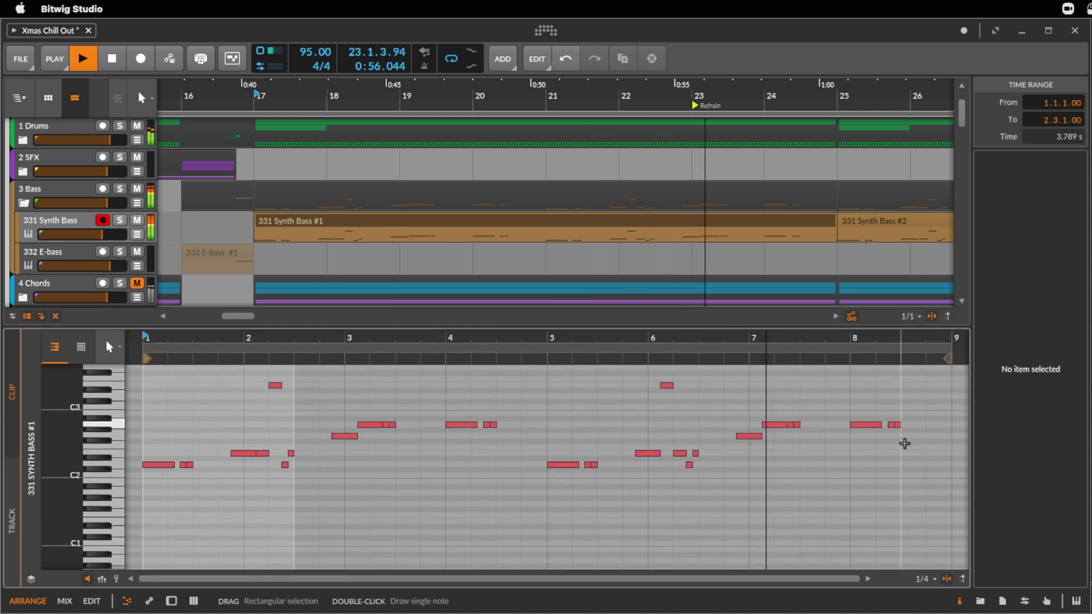
scroll(875, 538, "up", 2)
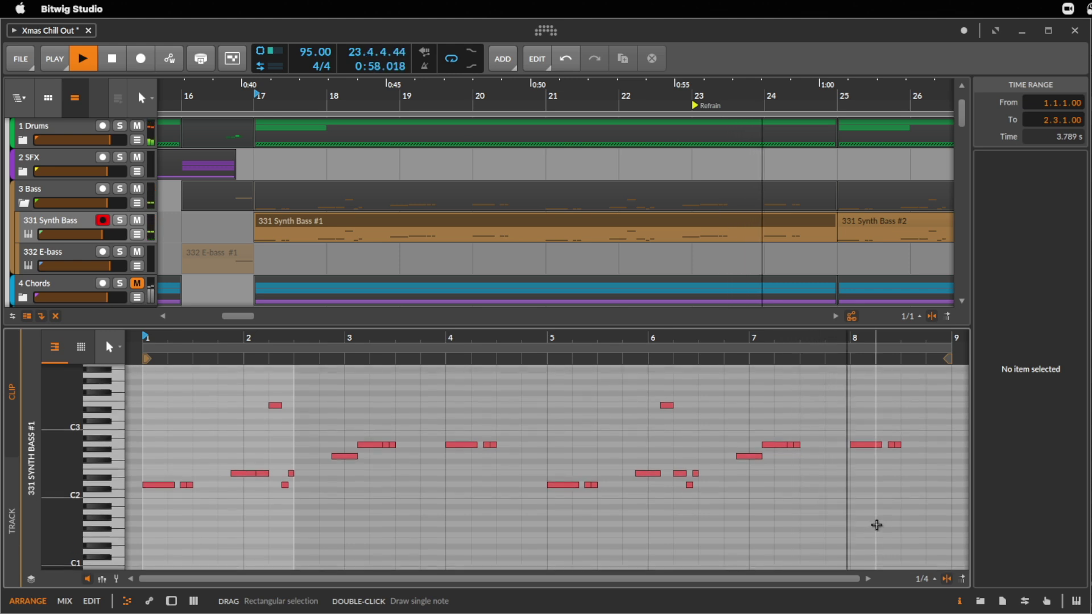
key("space")
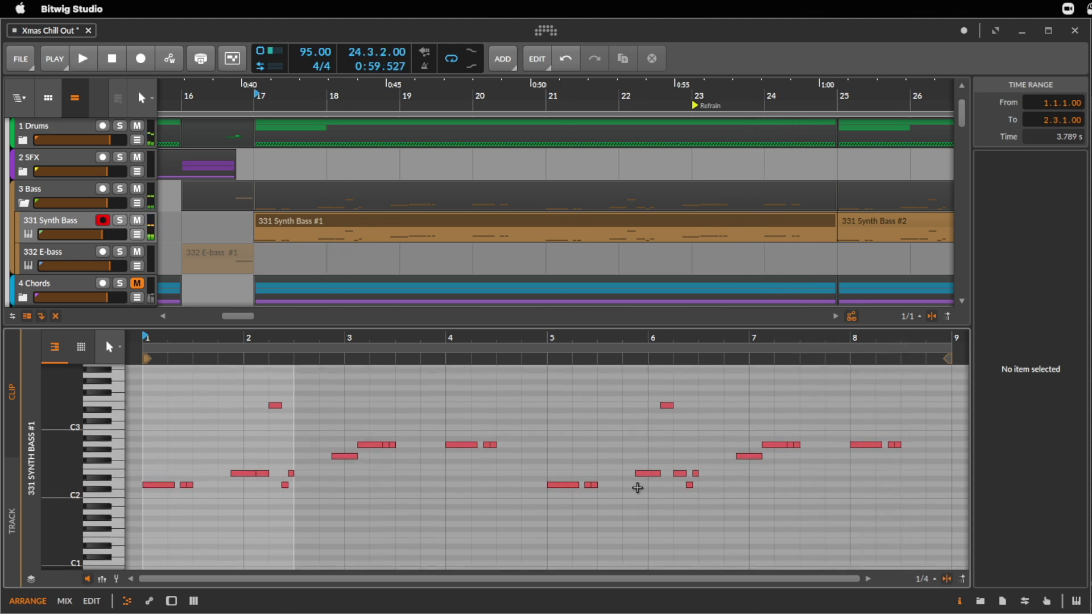
left_click_drag(601, 326, 624, 455)
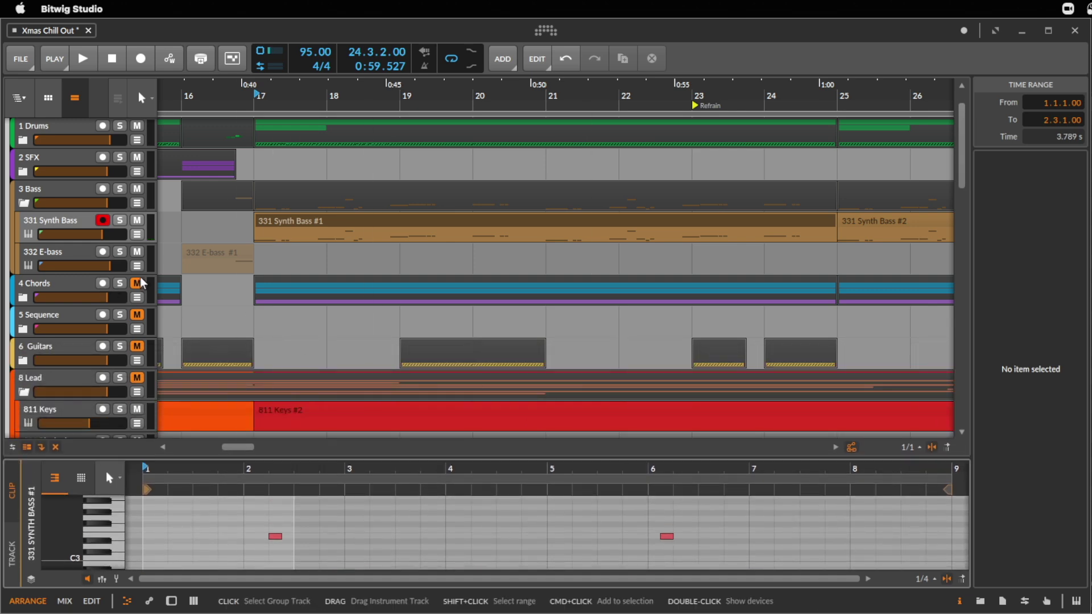
- Unmute and expand the 4 Chords group, and play the 421 Rhodes #2 clip with its track soloed
left_click(24, 296)
scroll(342, 301, "down", 3)
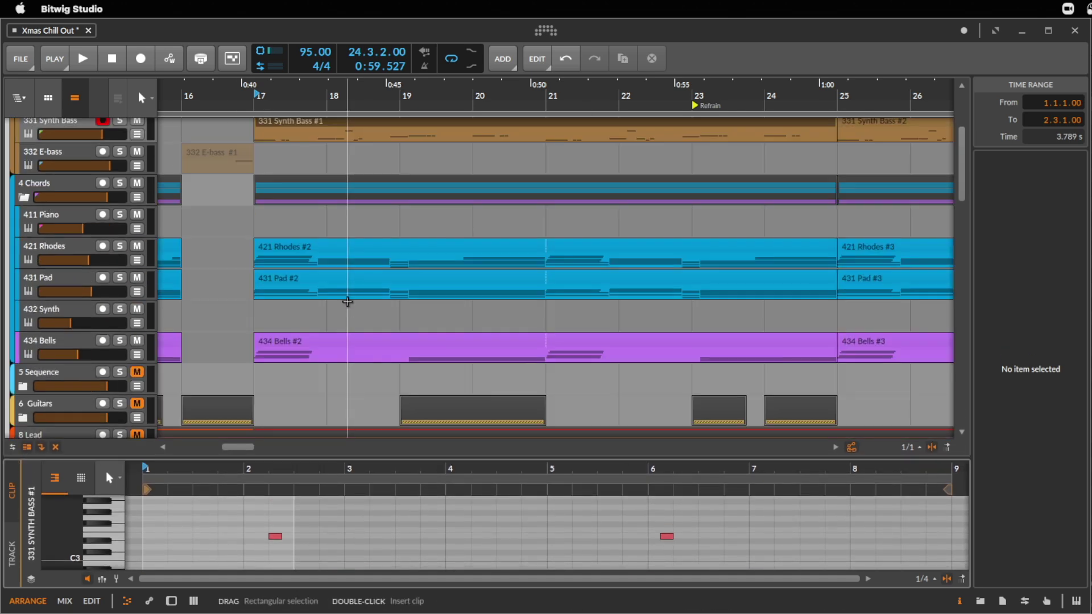
left_click(316, 247)
left_click(120, 246)
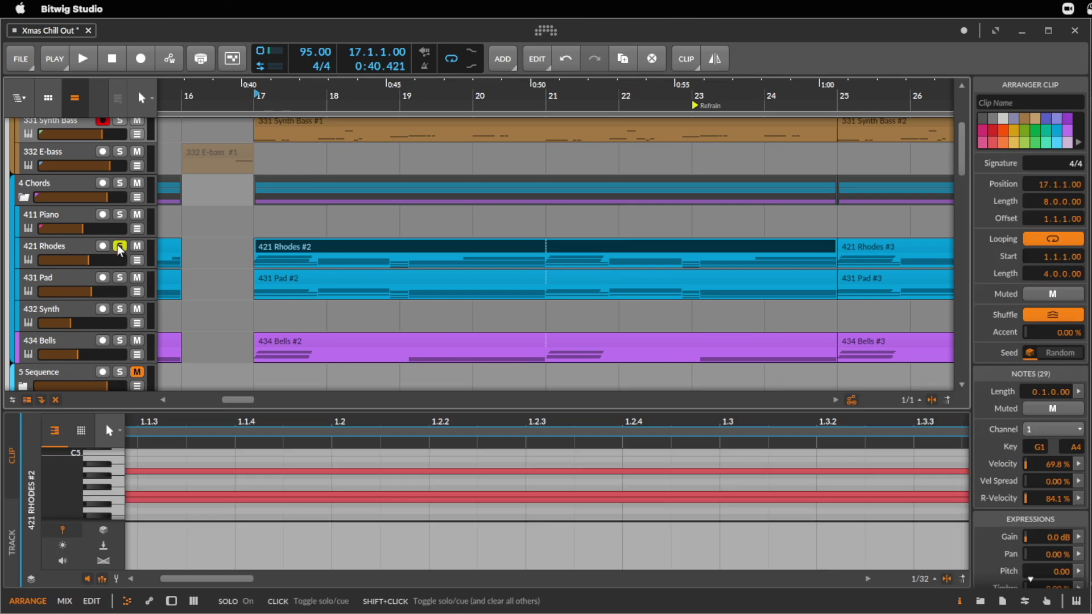
key("space")
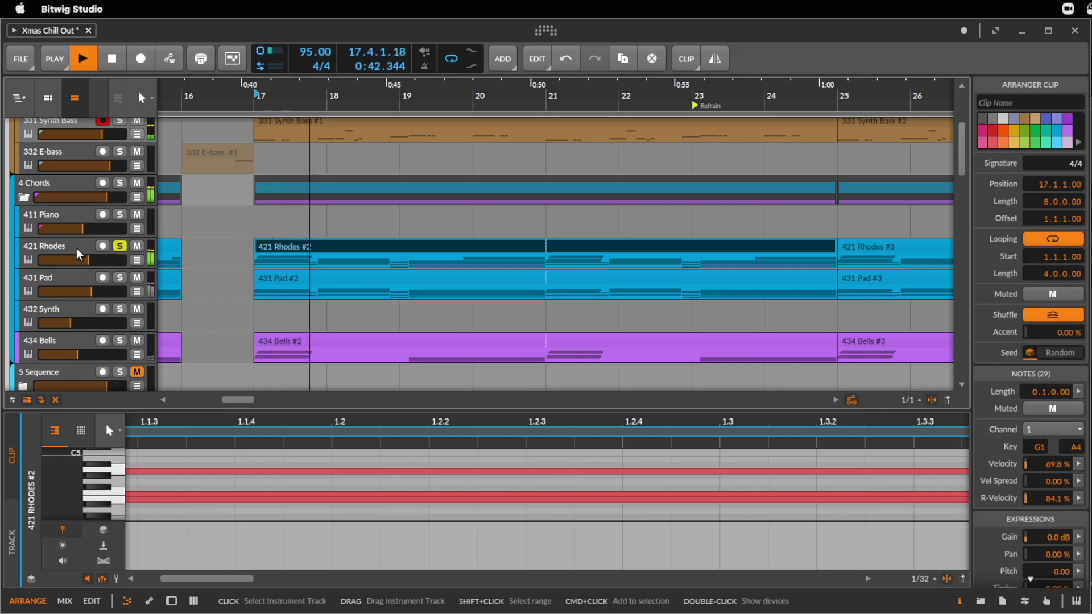
key("space")
- Show the 421 Rhodes #2 clip in an enlarged note editor and examine the staggered note starts of its first chord
double_click(298, 252)
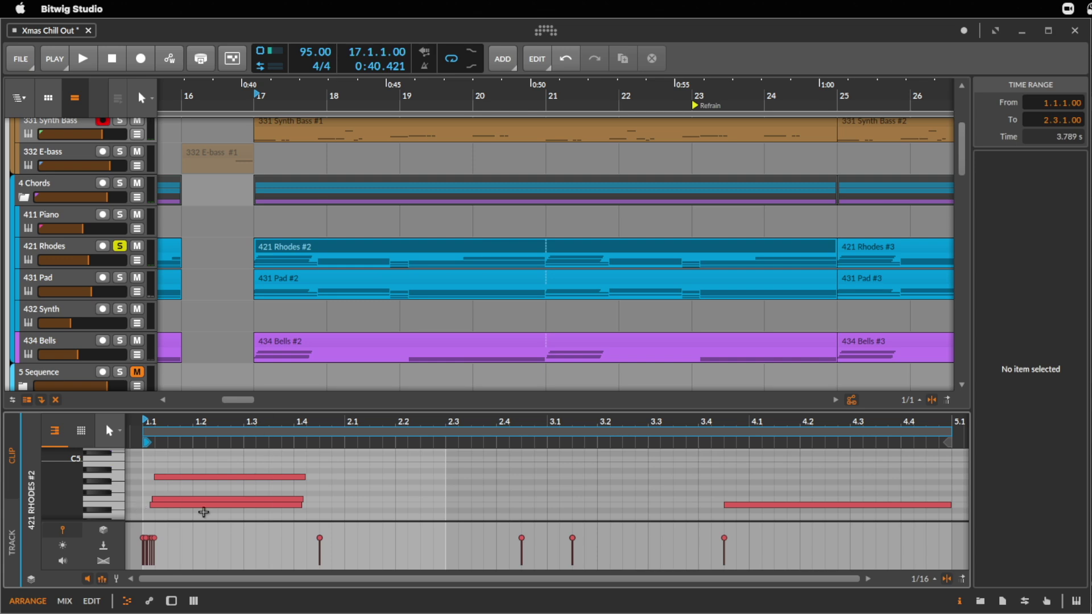
left_click_drag(276, 409, 277, 222)
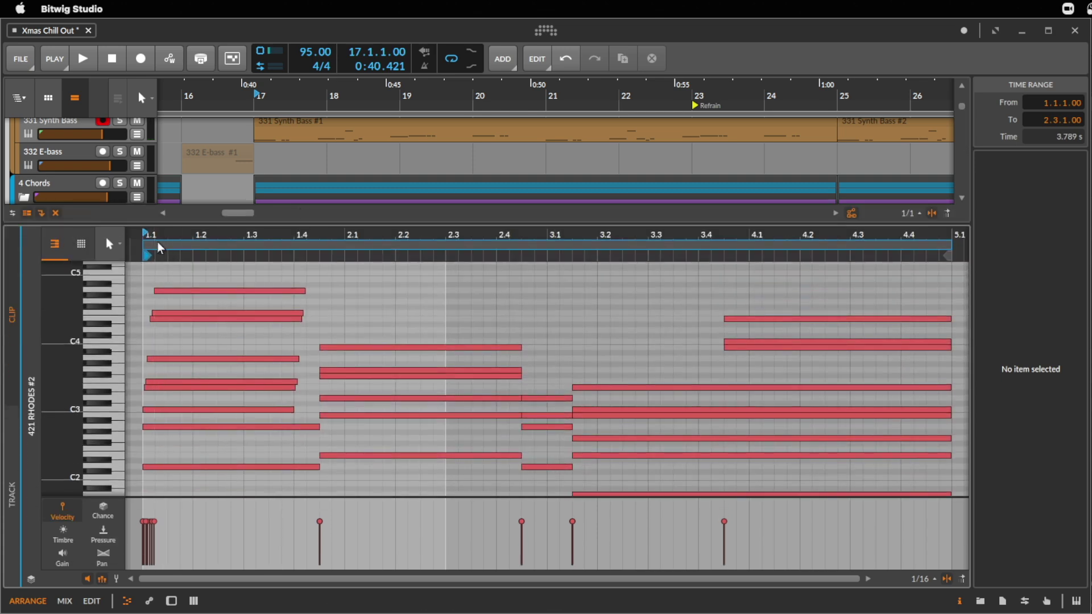
left_click_drag(155, 235, 302, 409)
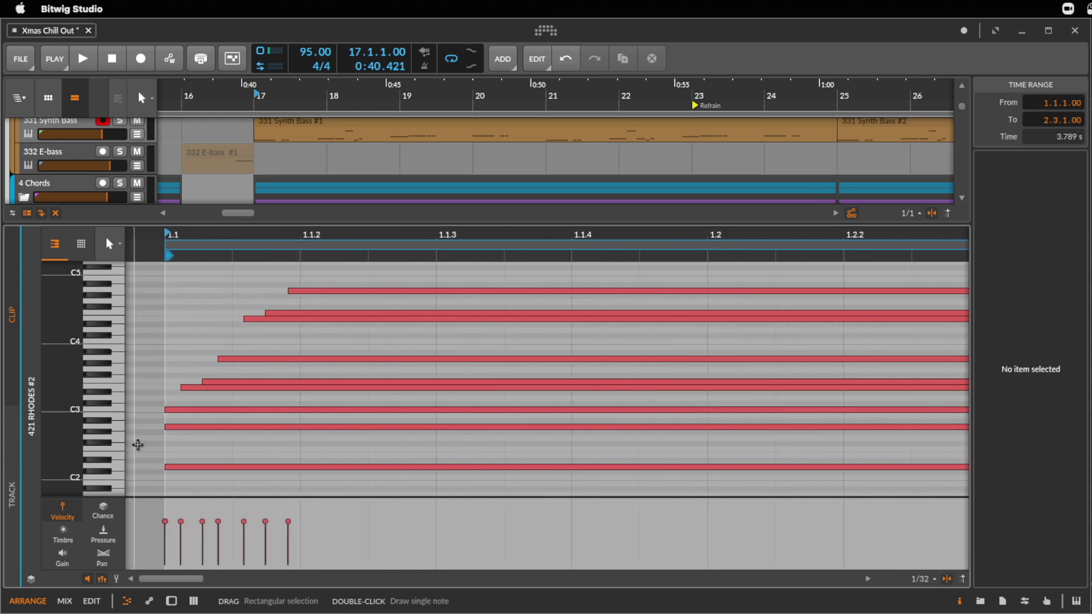
- Play the opening chord of the 421 Rhodes #2 clip, shrink the note editor, and show the 421 Rhodes device chain
key("space")
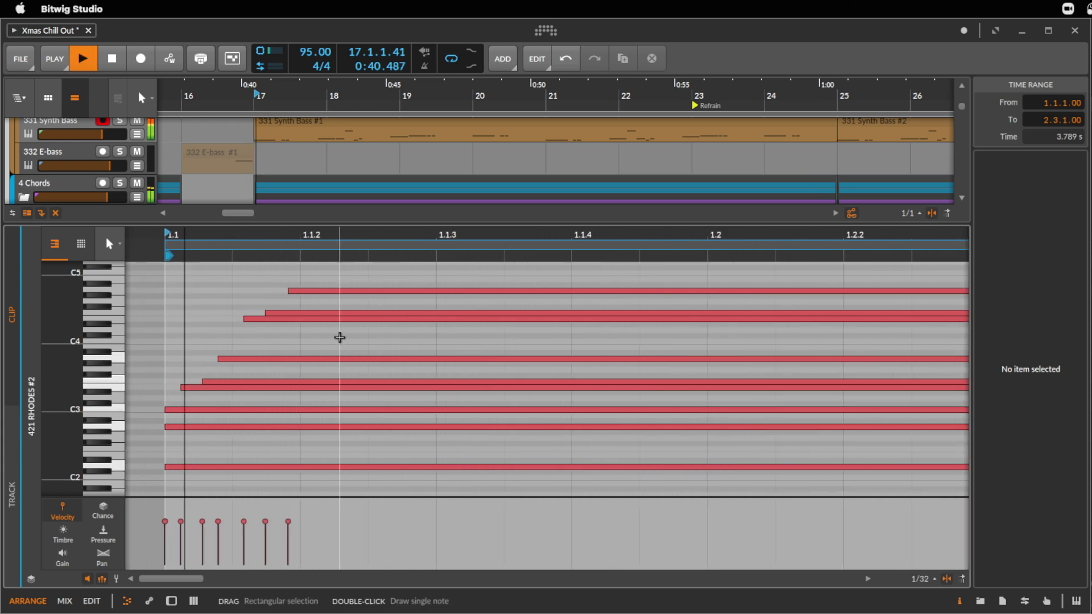
left_click_drag(363, 222, 359, 390)
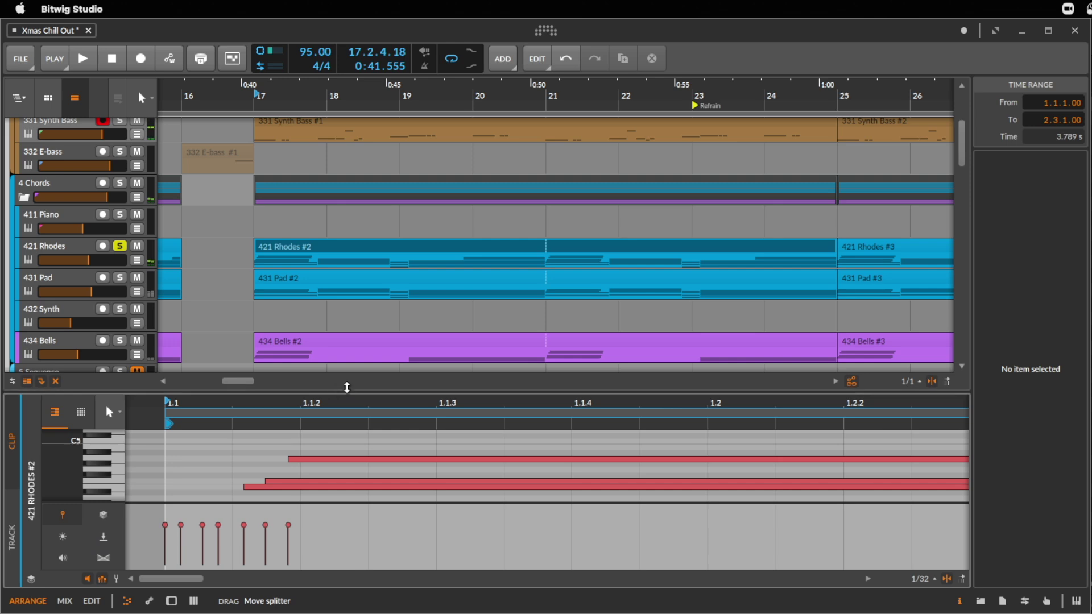
key("space")
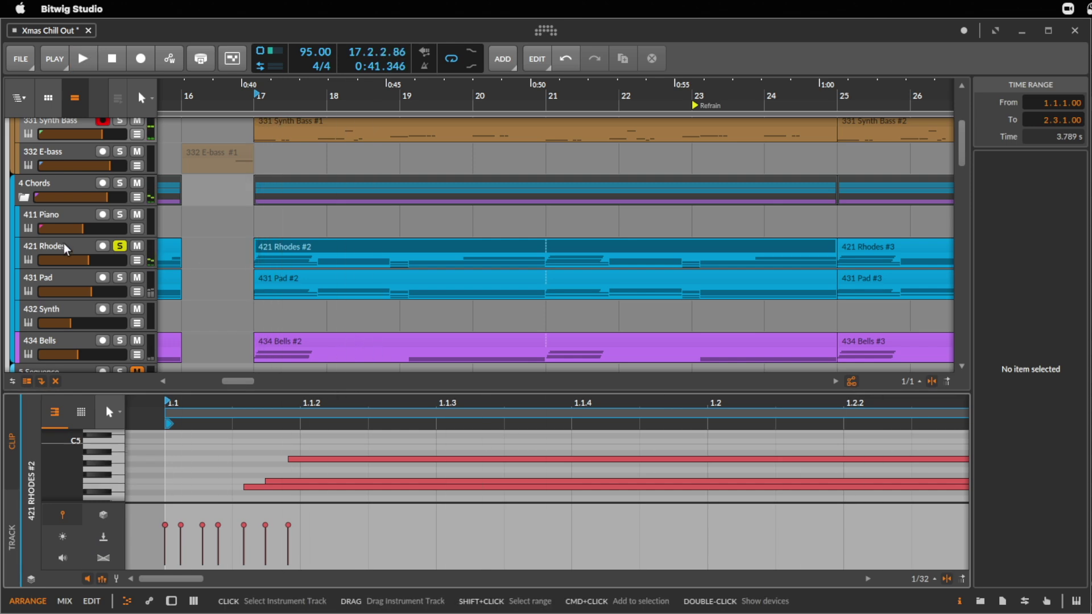
double_click(67, 247)
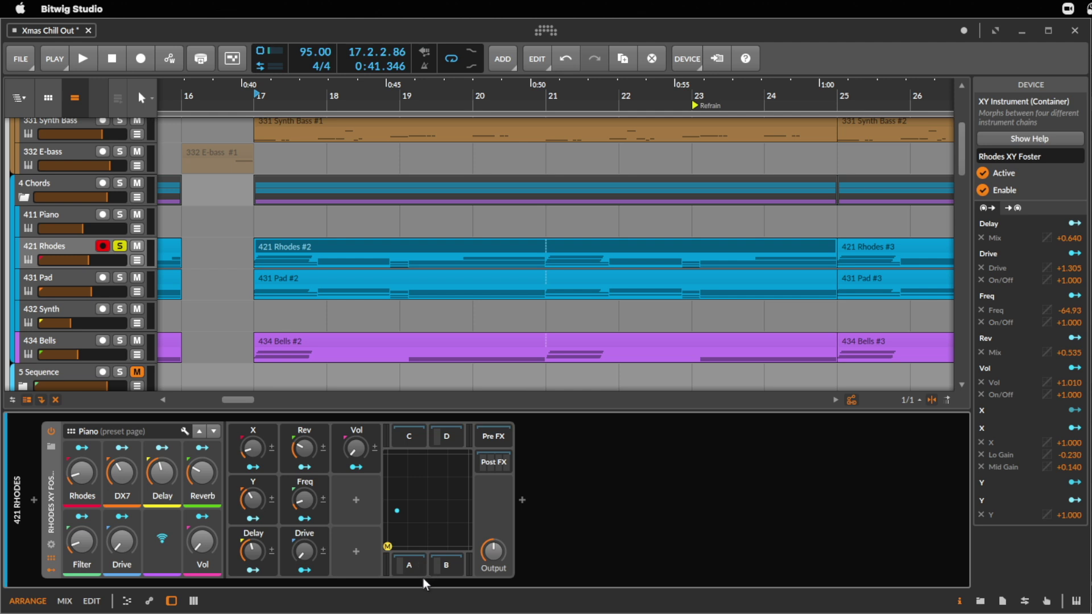
- Play the soloed 421 Rhodes #2 clip and follow its full chord progression in an enlarged note editor
key("space")
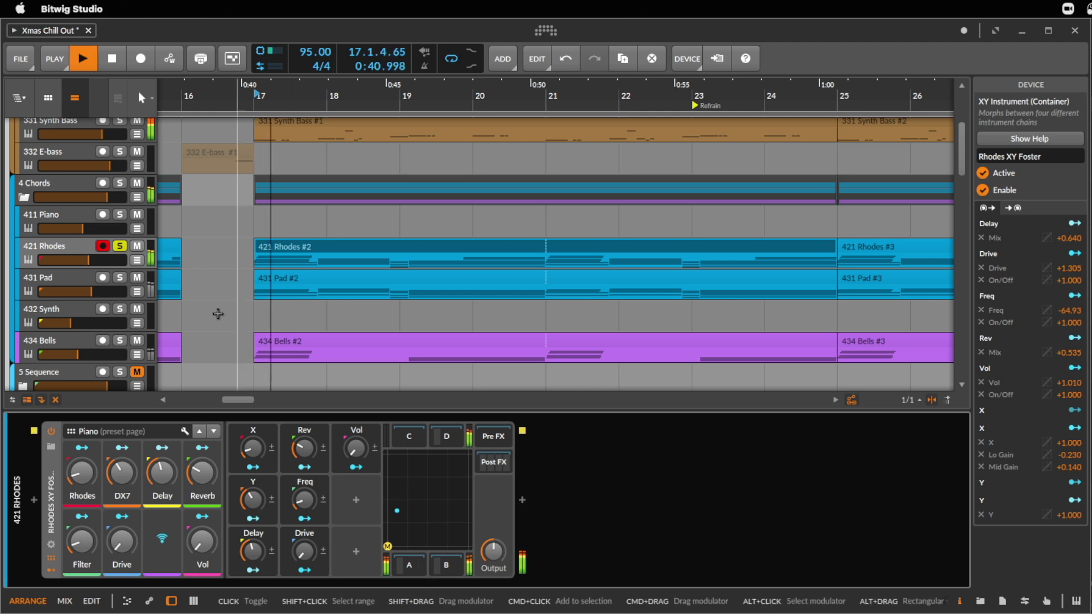
double_click(296, 256)
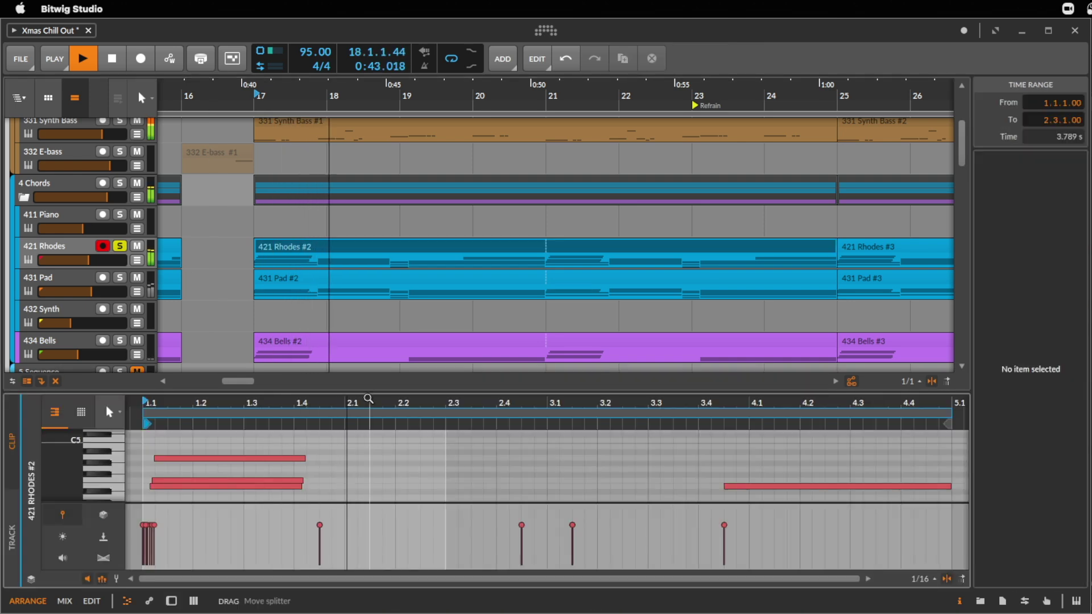
left_click_drag(366, 394, 364, 120)
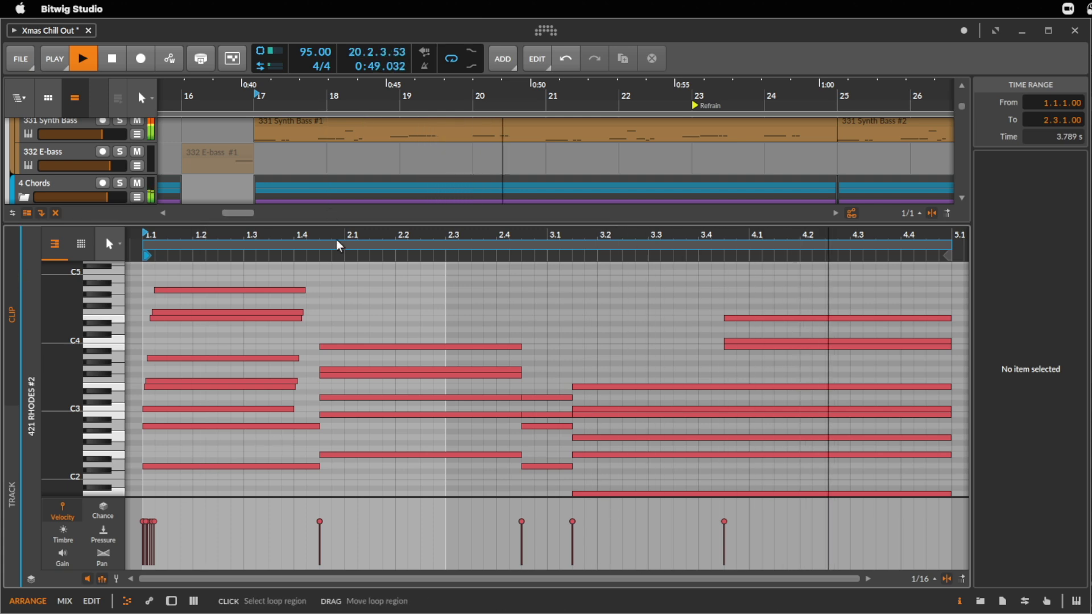
key("space")
- Close the note editor and show the 421 Rhodes device chain with its Post FX devices expanded
left_click_drag(342, 222, 365, 534)
left_click(120, 246)
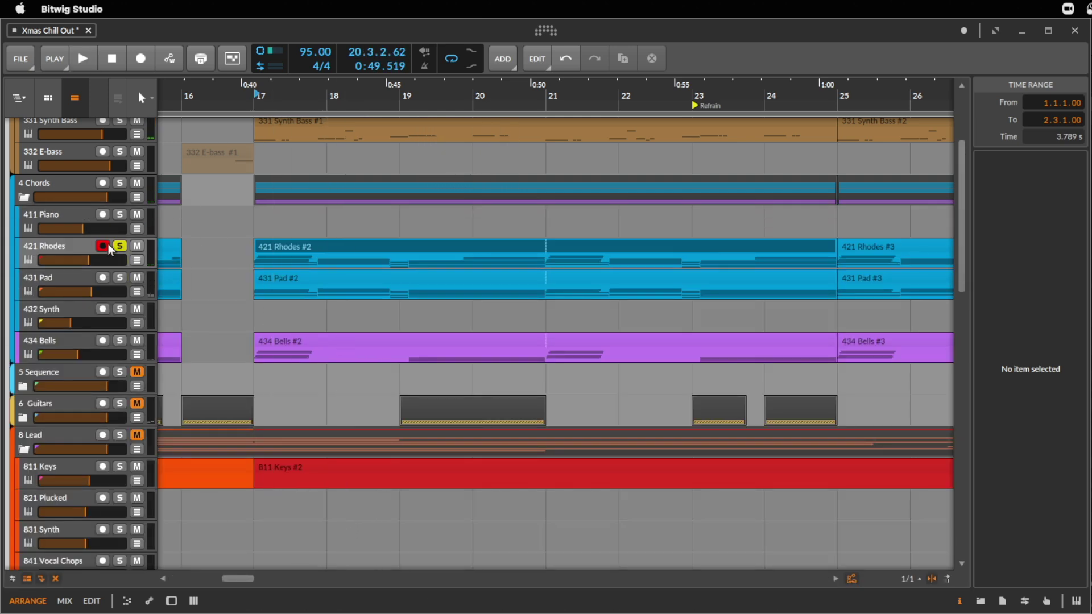
double_click(73, 246)
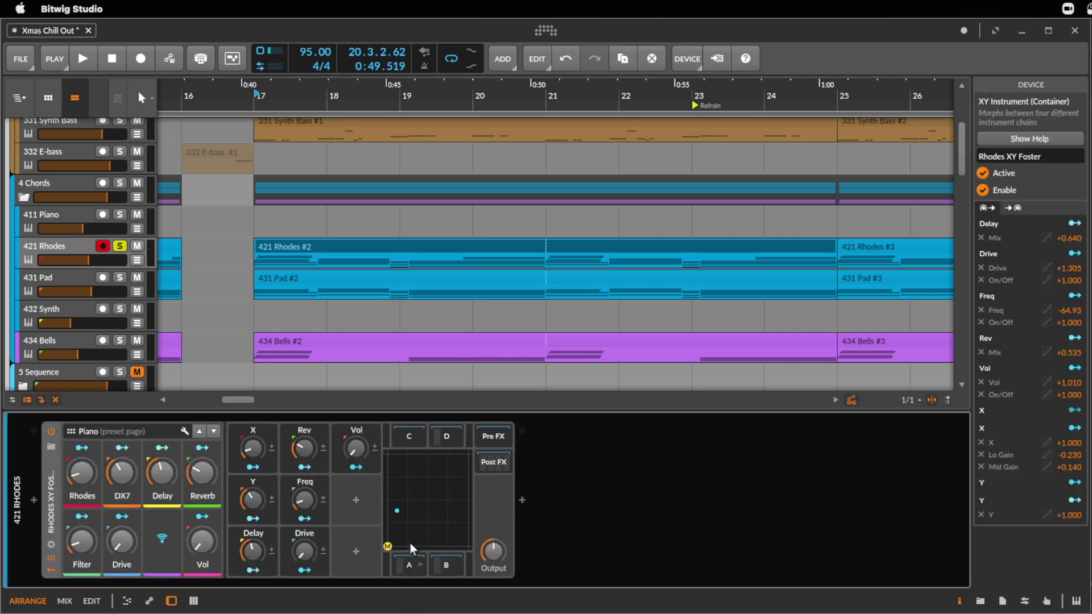
left_click(495, 462)
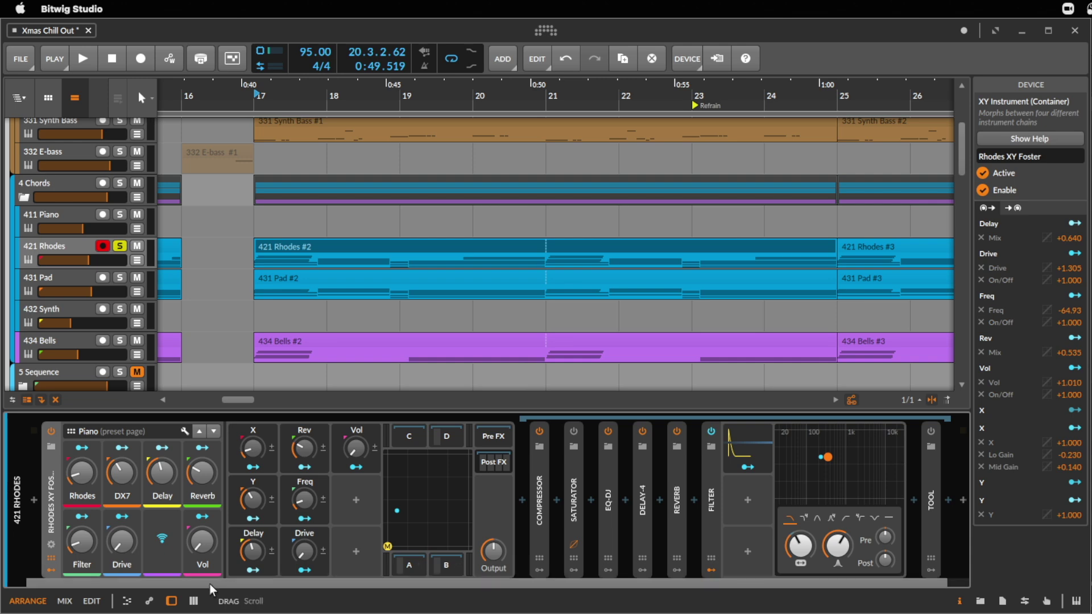
left_click_drag(209, 585, 385, 584)
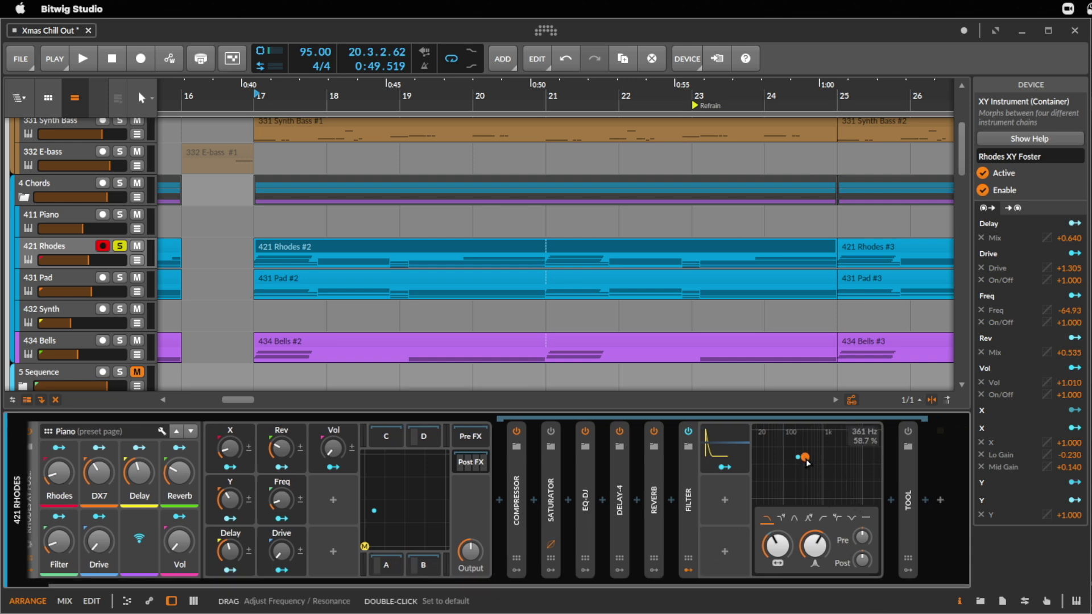
- Play the soloed 421 Rhodes #2 clip while examining the modulated cutoff of the Post FX Filter
key("space")
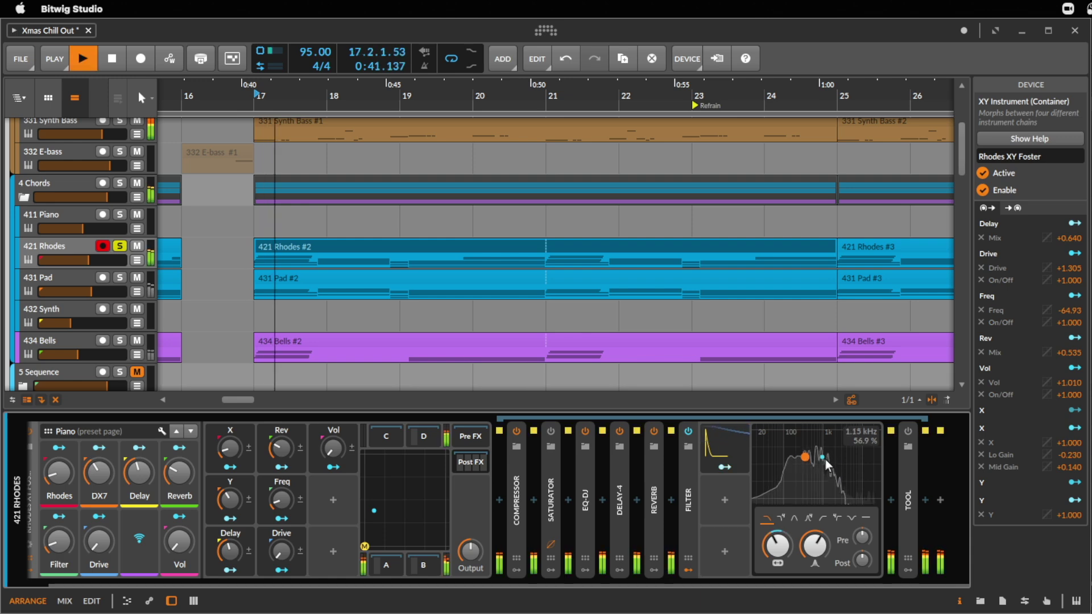
key("space")
key("space")
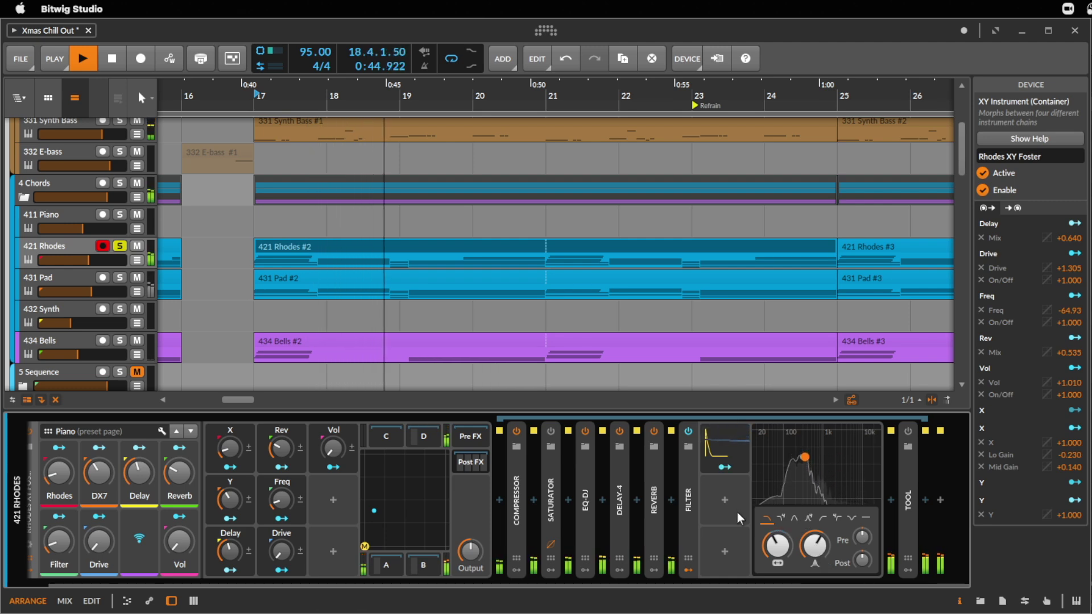
key("space")
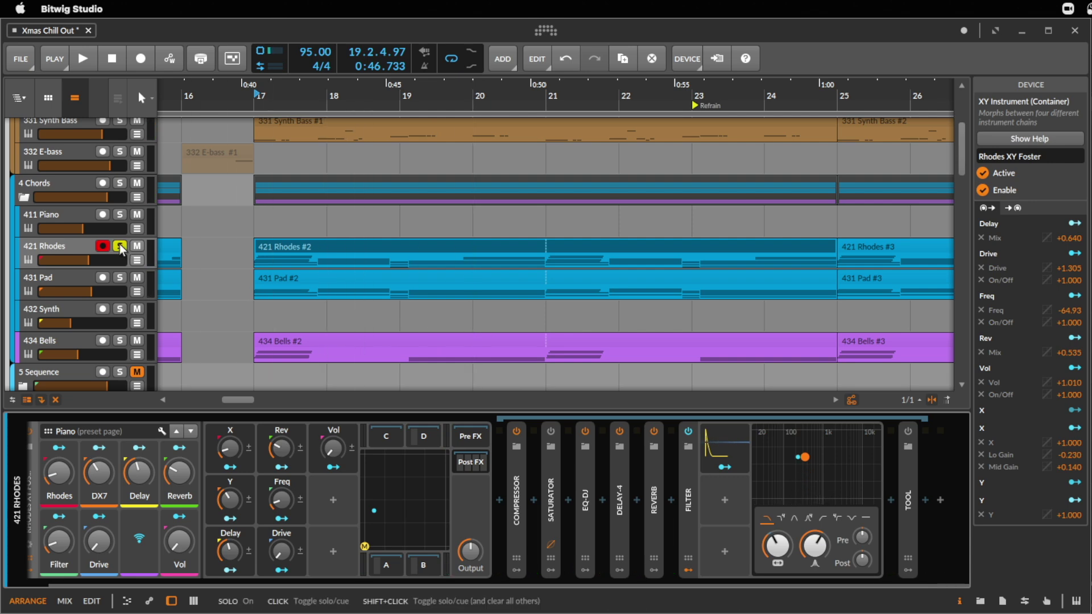
- Play the 431 Pad #2 clip with its track soloed and open the LFOTool plugin window from its device chain
left_click(119, 279)
left_click(275, 280)
key("space")
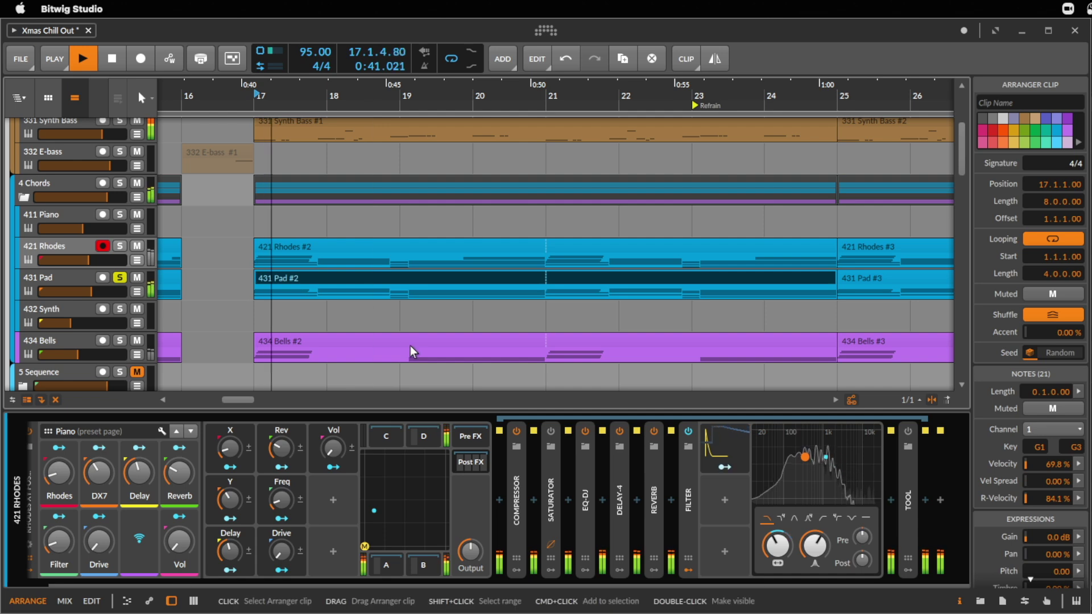
left_click(51, 273)
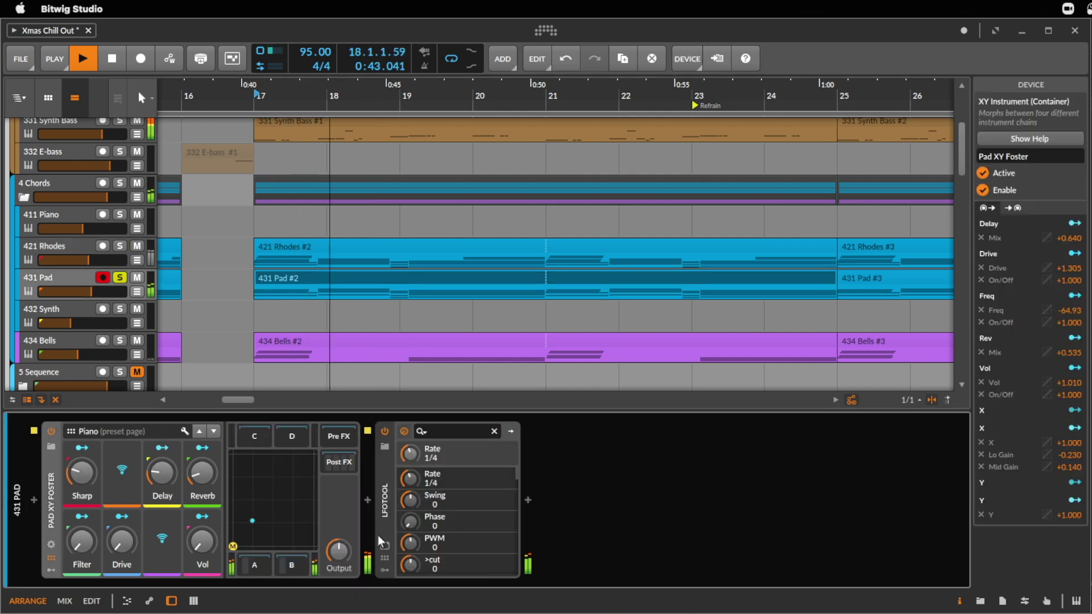
left_click(385, 547)
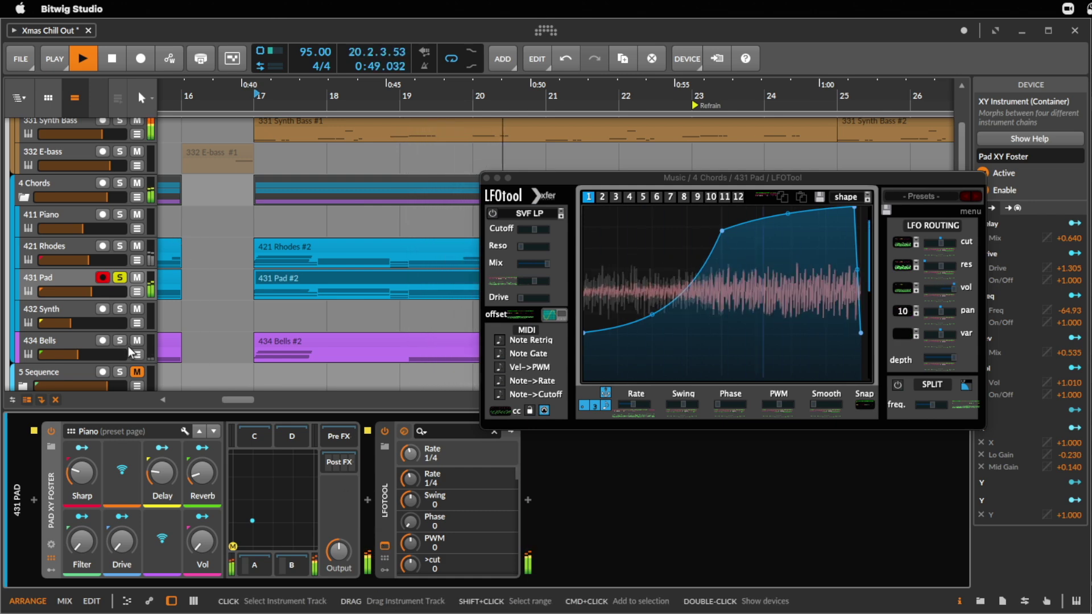
key("space")
- Unsolo 431 Pad and play the 434 Bells #2 clip with its track soloed
left_click(120, 278)
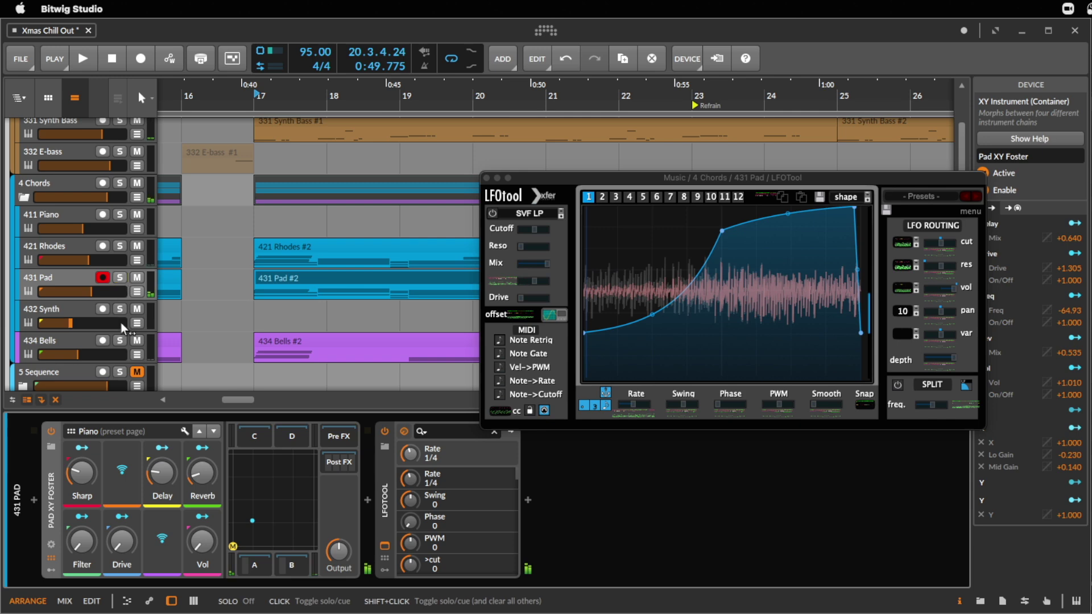
left_click(121, 340)
left_click(322, 338)
key("space")
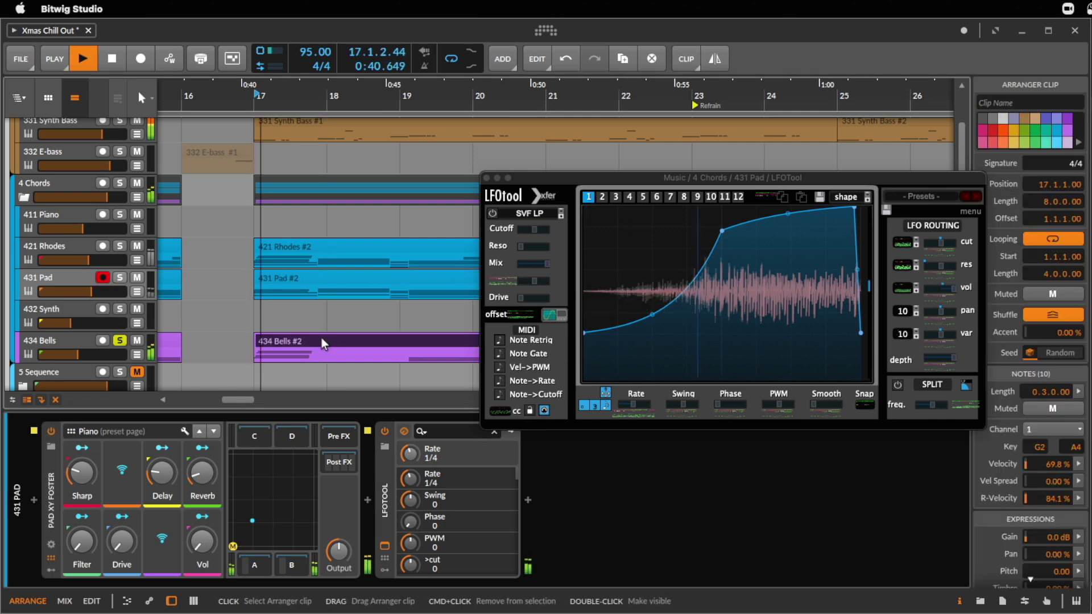
- Unsolo 434 Bells, play all the chord tracks together from bar 17, and close the LFOTool window
left_click(121, 340)
key("space")
key("space")
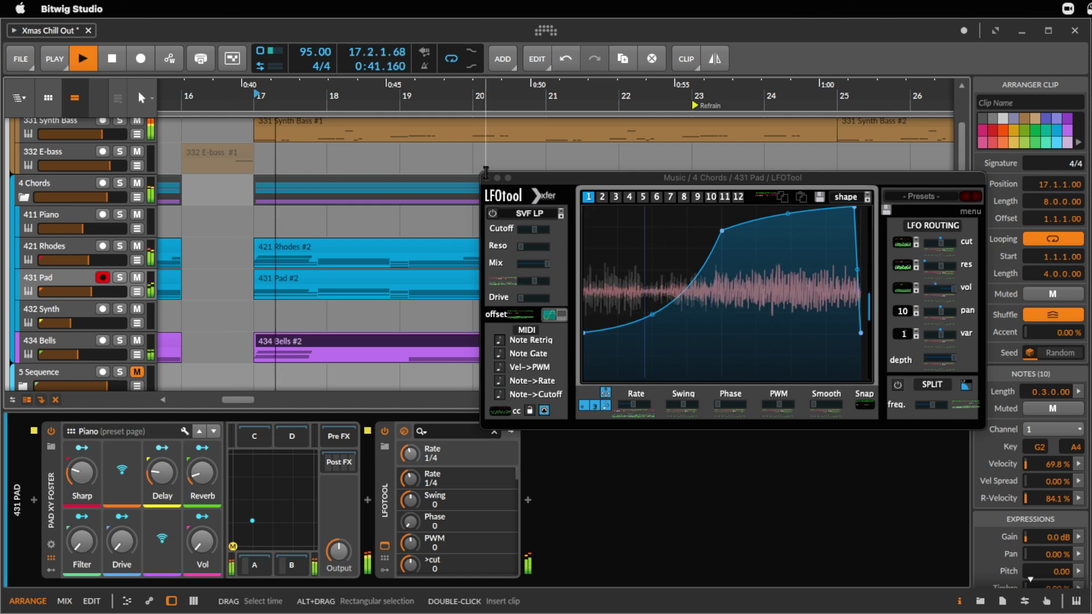
left_click(487, 179)
scroll(521, 281, "down", 3)
scroll(523, 293, "up", 3)
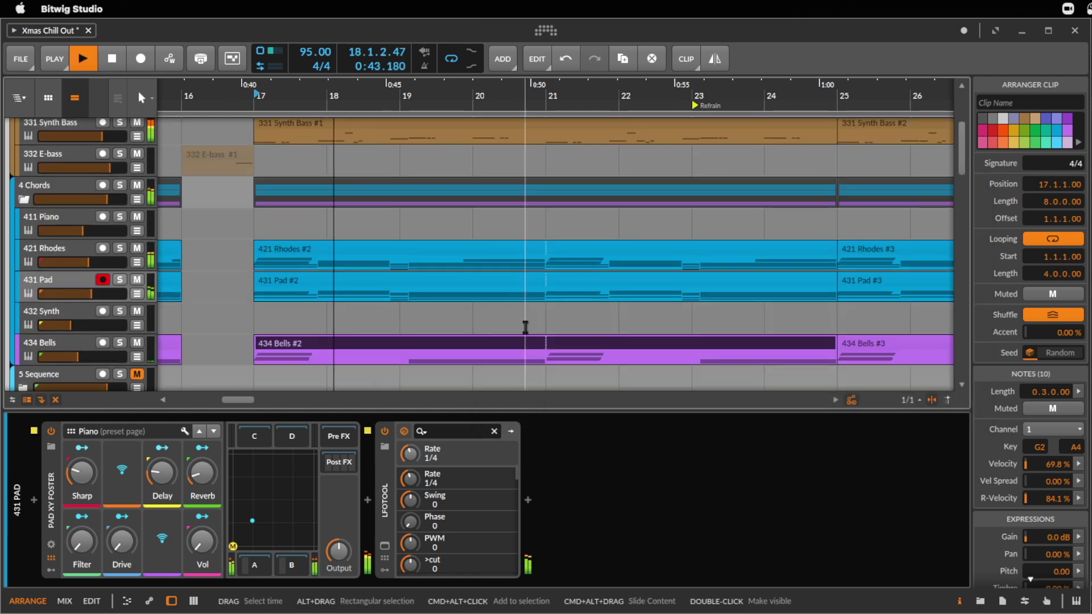
scroll(393, 292, "up", 1)
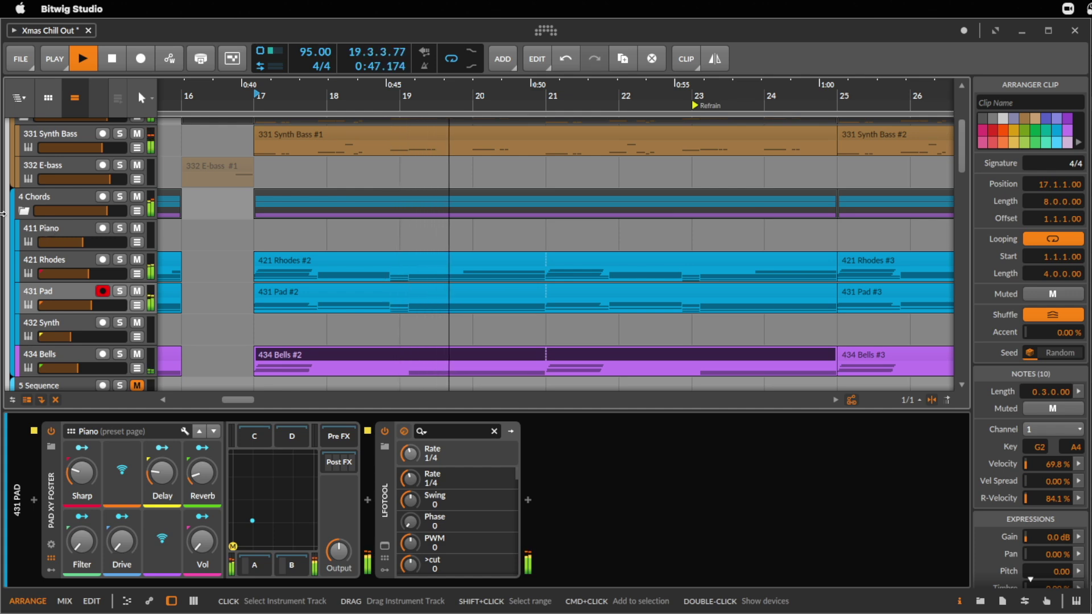
- Stop playback, collapse the 4 Chords group, unmute 5 Sequence and 6 Guitars, and expand 6 Guitars with its Electric Audio subgroup
key("space")
left_click(23, 207)
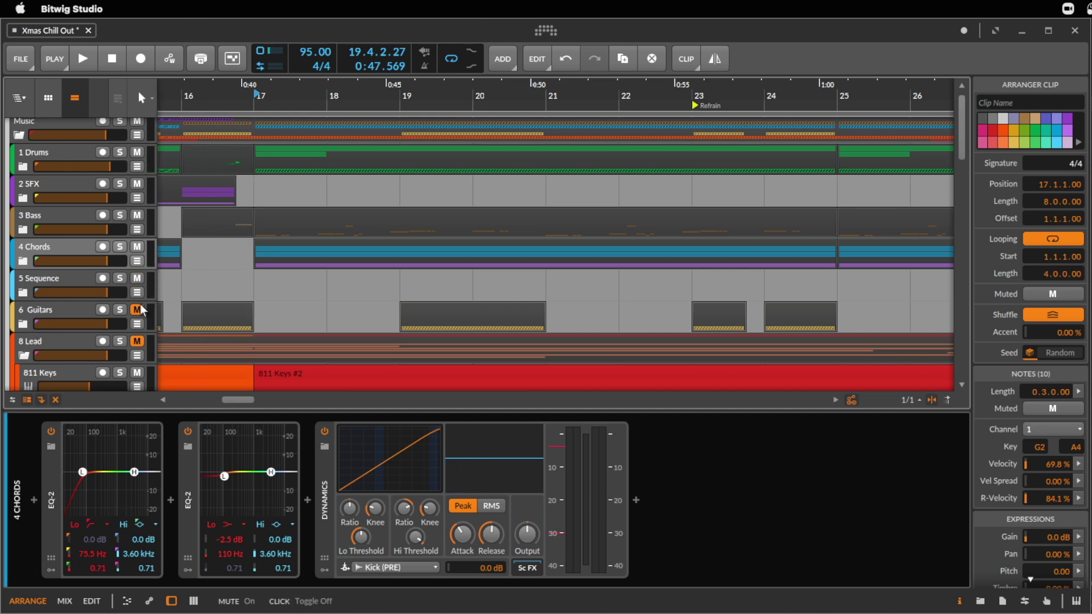
left_click(23, 325)
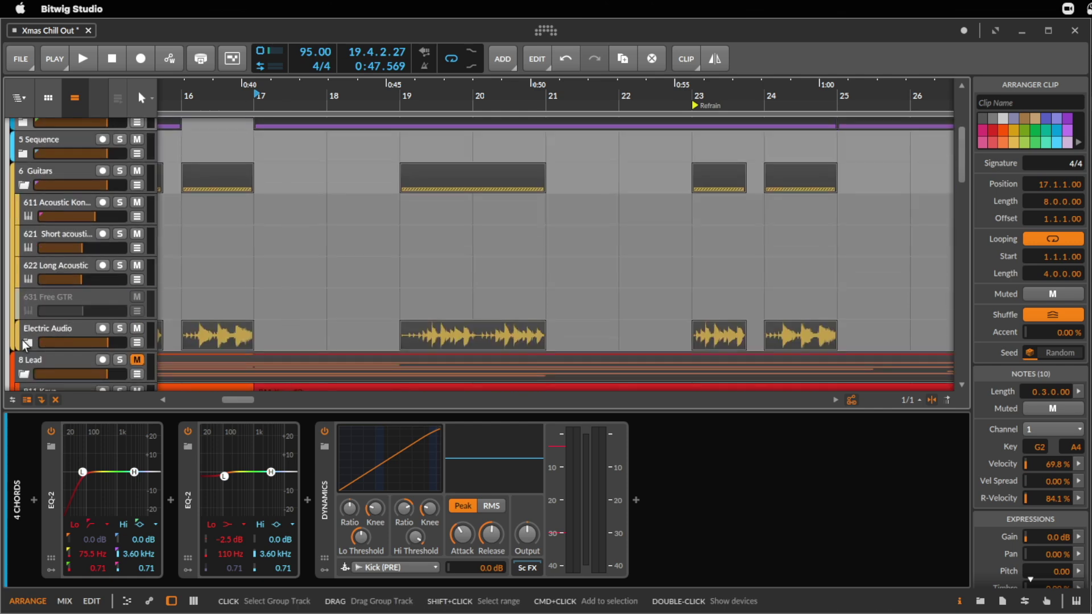
left_click(26, 344)
scroll(482, 290, "down", 5)
left_click(27, 185)
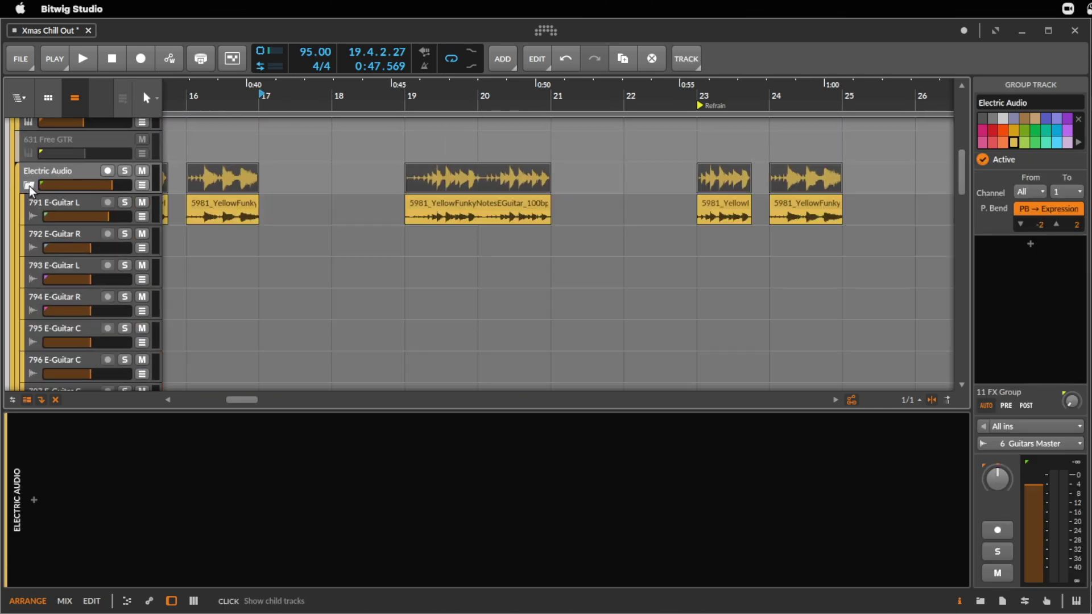
- Play the YellowFunkyNotesEGuitar clip at bar 19 with the 791 E-Guitar L track soloed
left_click(473, 188)
scroll(526, 88, "up", 2)
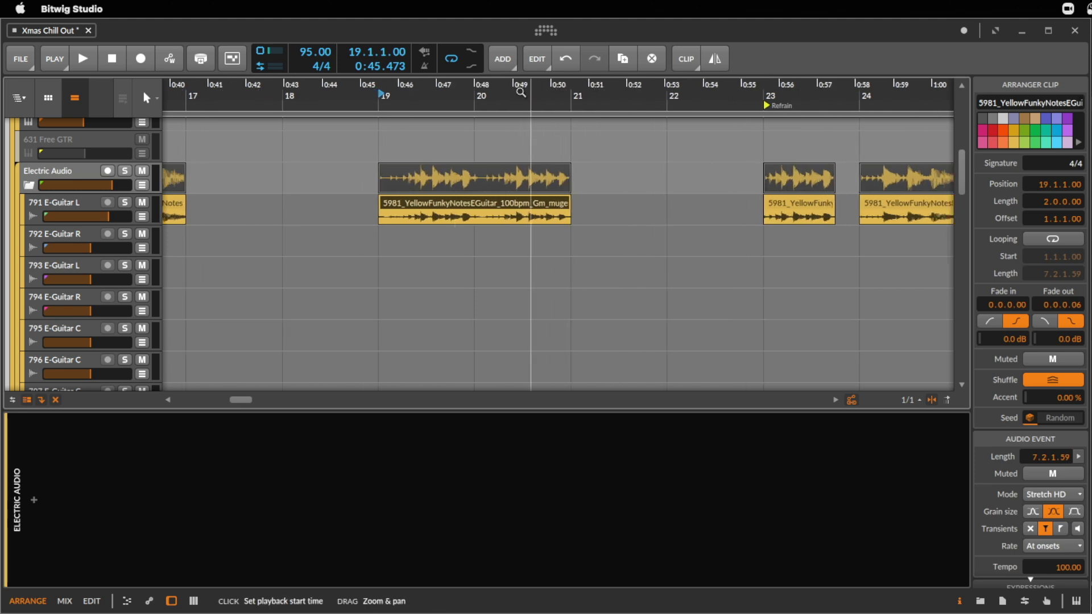
key("space")
left_click(128, 206)
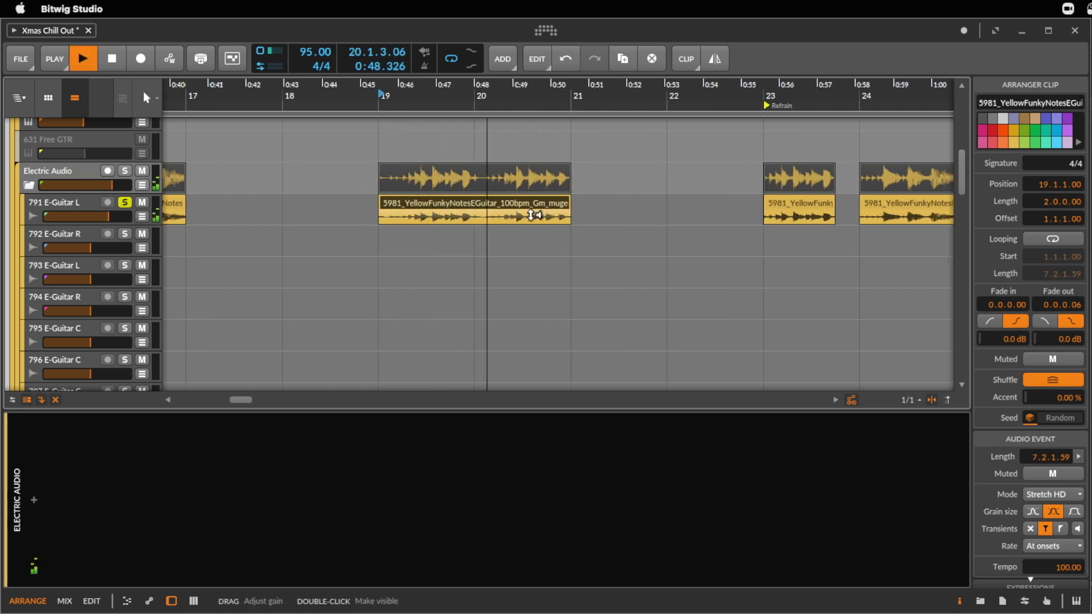
scroll(484, 88, "up", 2)
scroll(486, 97, "down", 3)
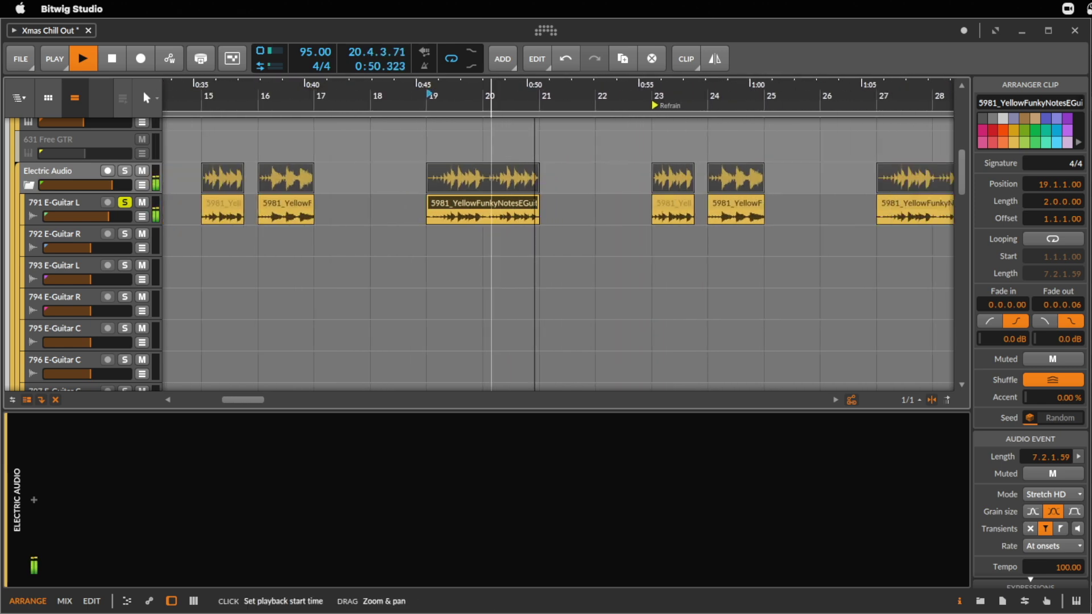
- Unsolo 791 E-Guitar L, show its device chain, and play the bar 19 guitar clip within the mix
left_click(125, 203)
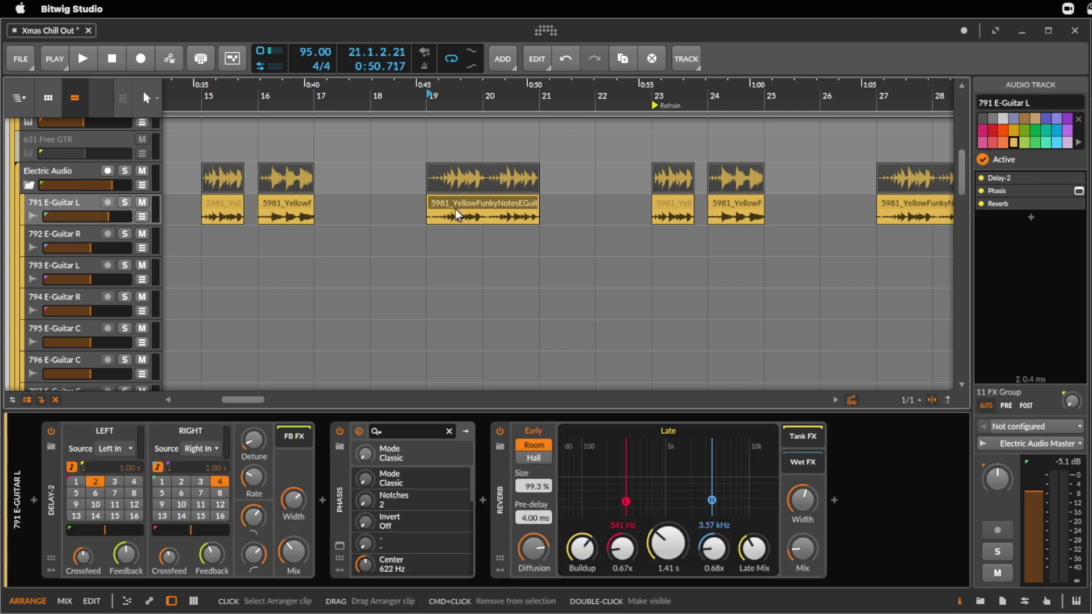
left_click(483, 201)
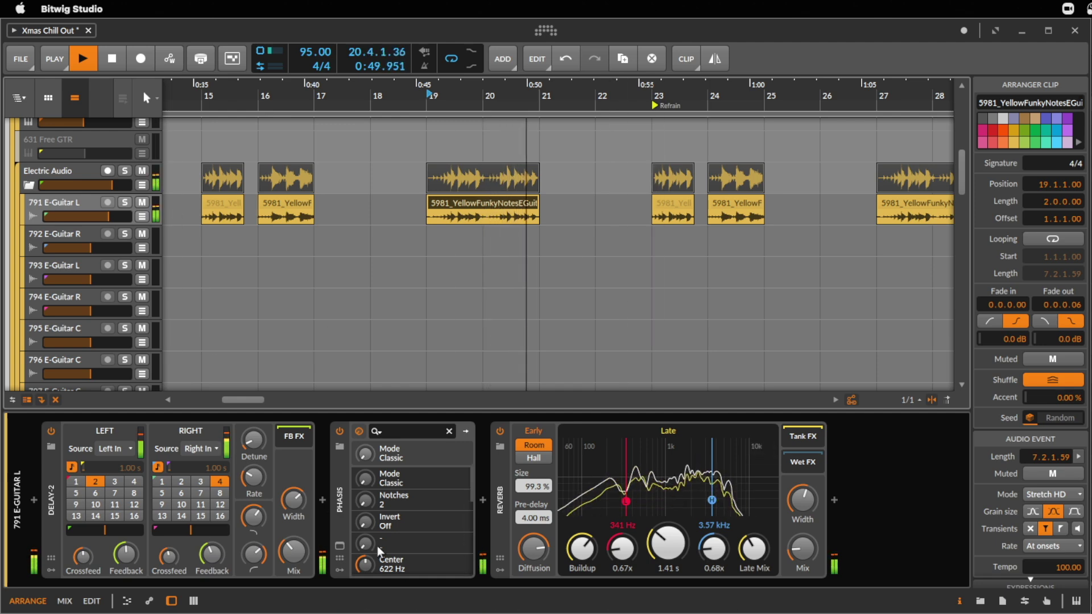
key("space")
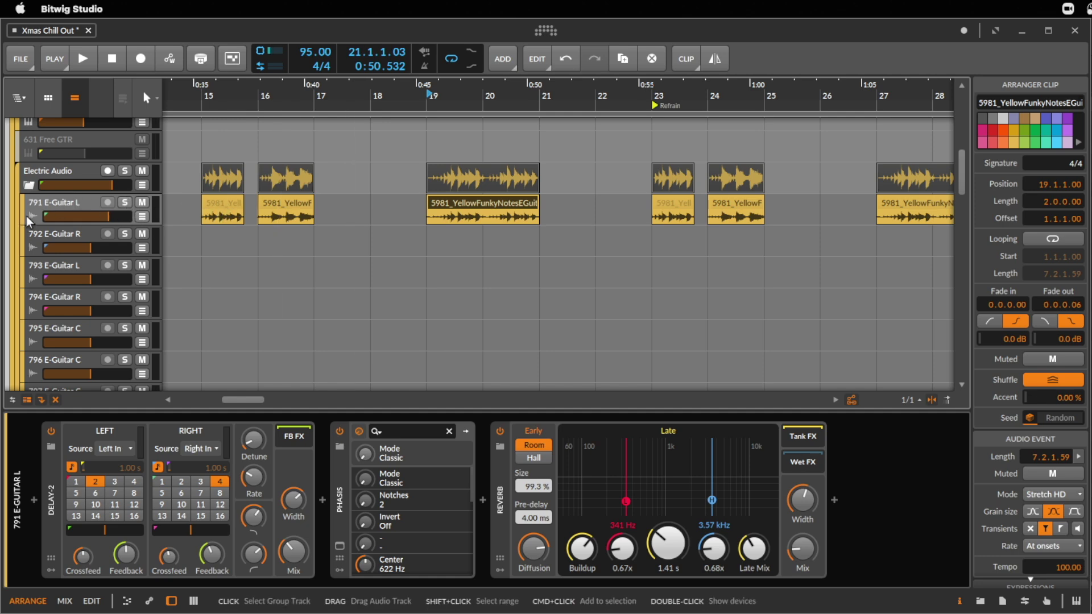
- Collapse the Electric Audio subgroup and the 6 Guitars group
left_click(31, 186)
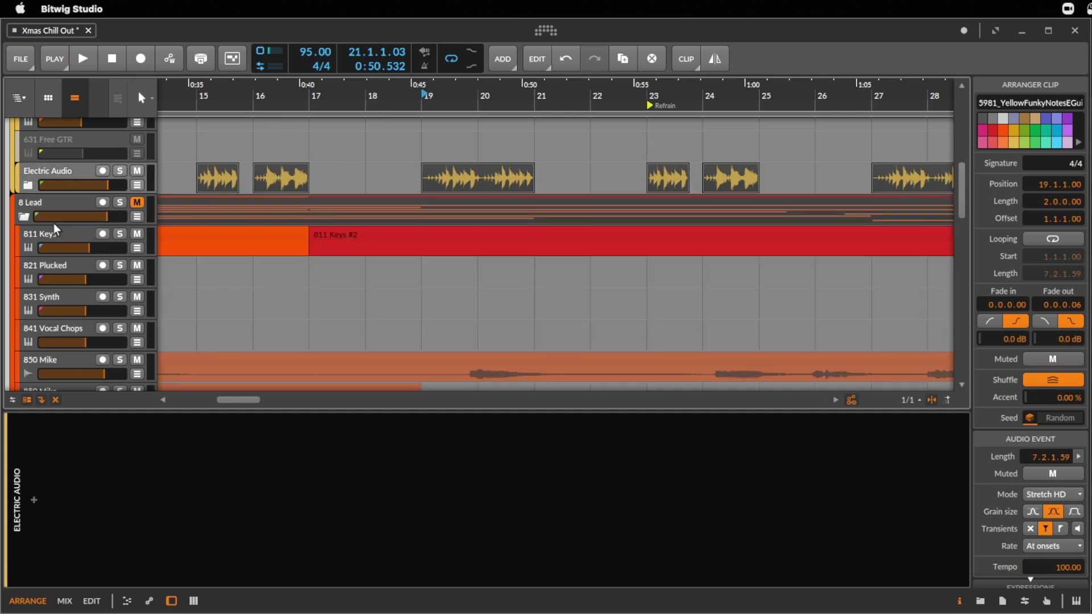
scroll(52, 217, "up", 5)
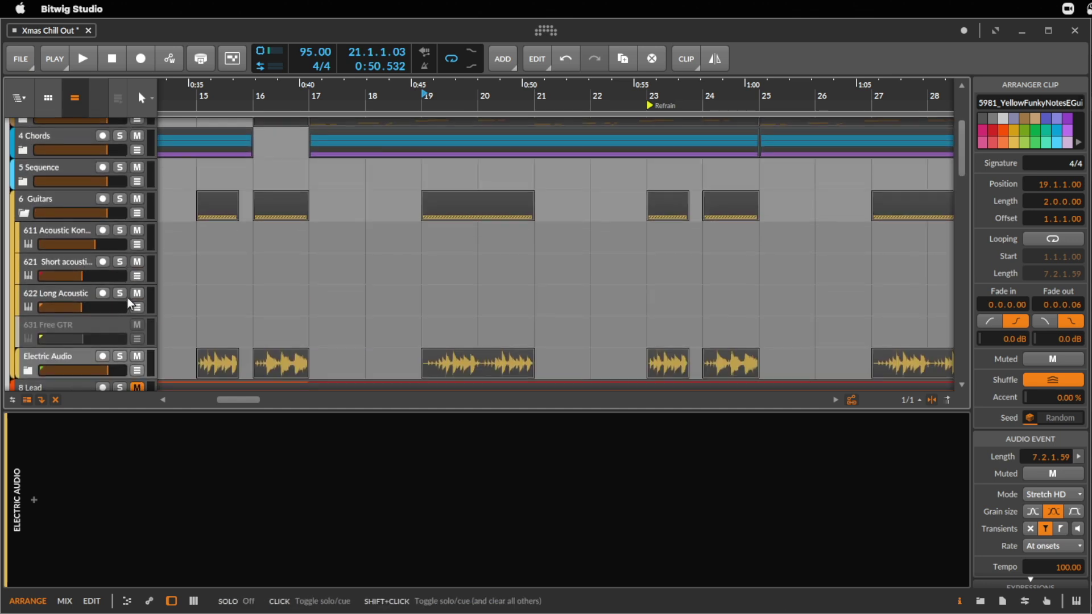
scroll(93, 309, "down", 3)
scroll(49, 268, "up", 2)
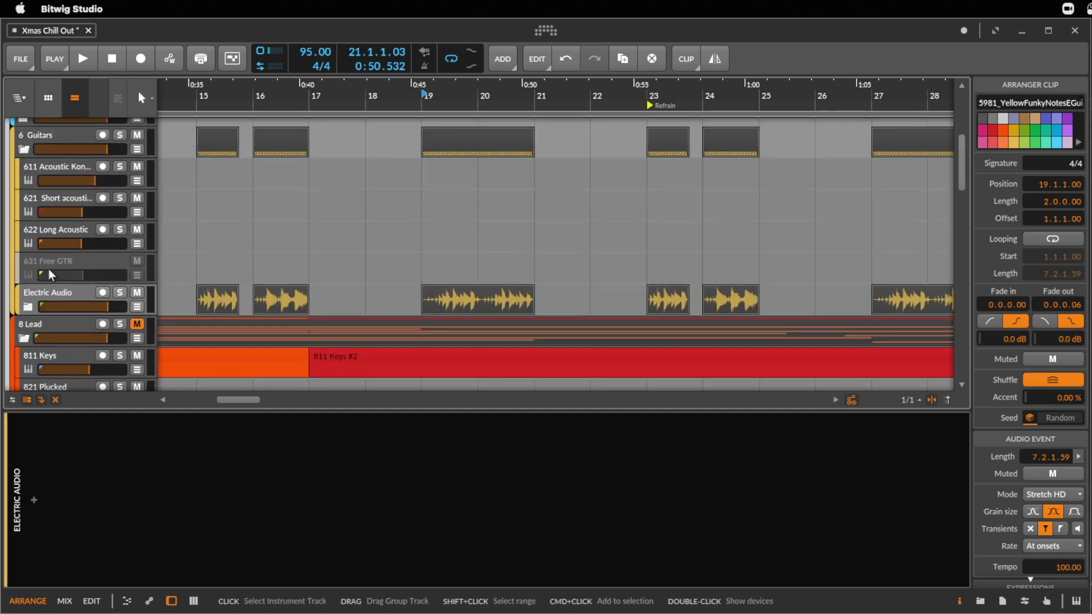
left_click(23, 194)
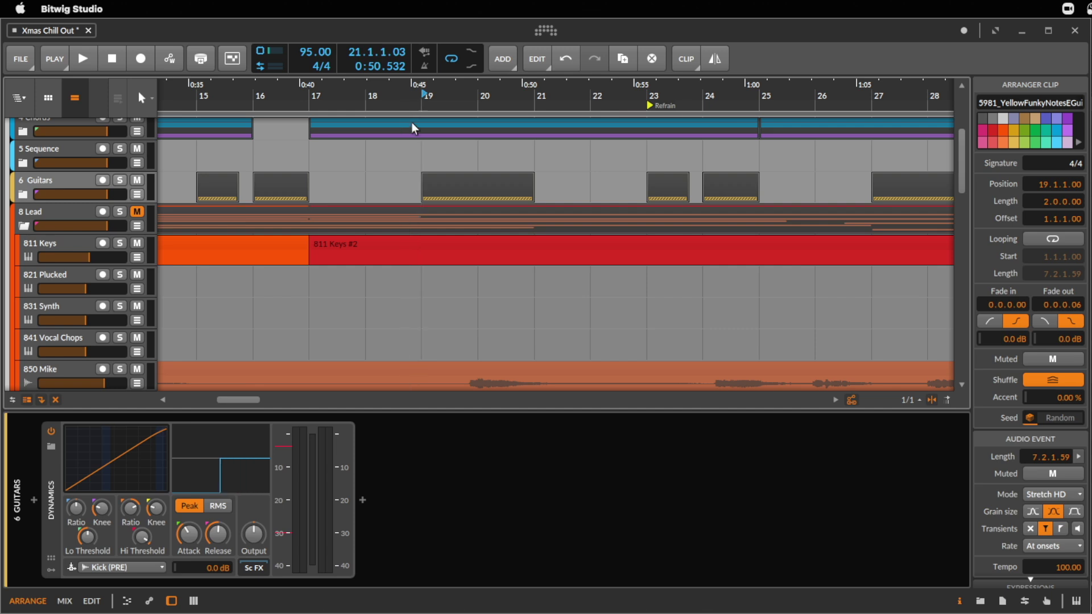
- Collapse the 8 Lead group and expand the 9 Vocals group to expose its child tracks
mouse_move(419, 94)
left_mouse_down()
mouse_move(472, 99)
mouse_move(427, 105)
left_mouse_up()
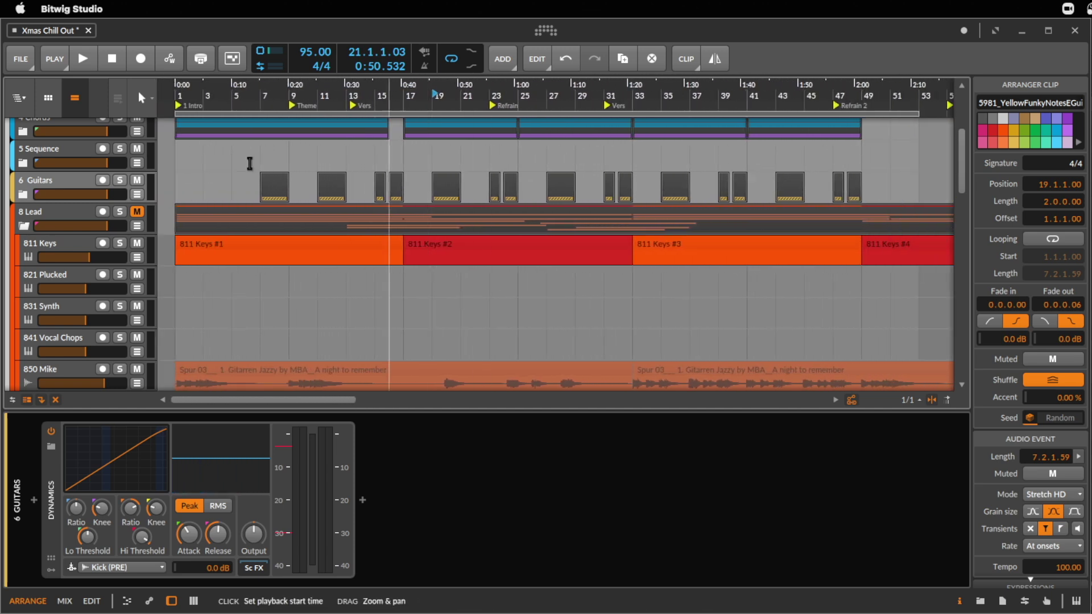
left_click(23, 225)
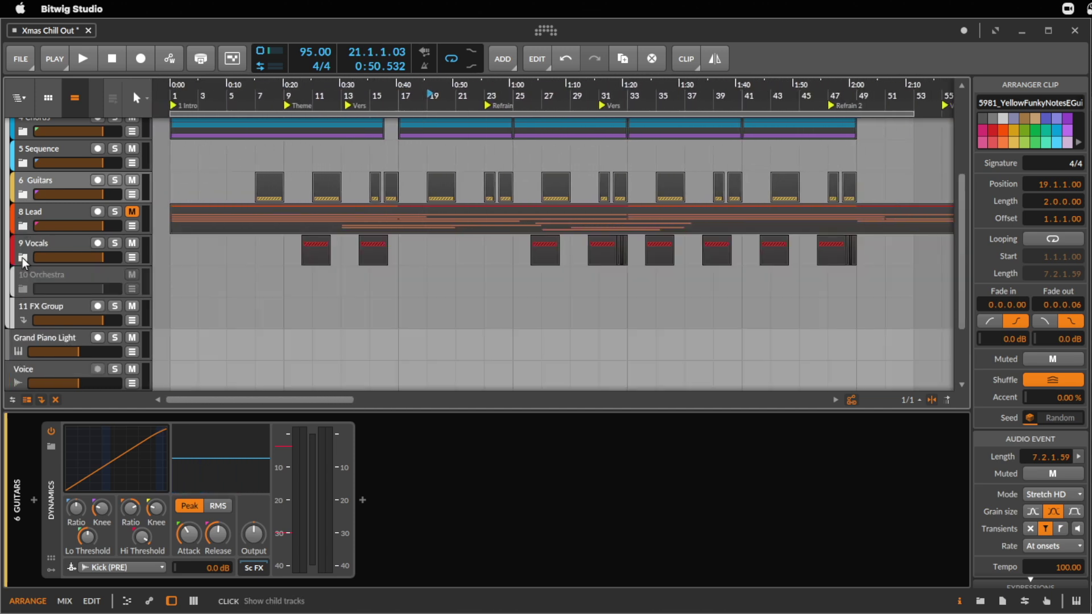
left_click(22, 257)
scroll(327, 313, "down", 3)
- Play the Eh ahaha clip at bar 10 with its track soloed, show its device chain, and add 911 A night to the solo
left_click(323, 284)
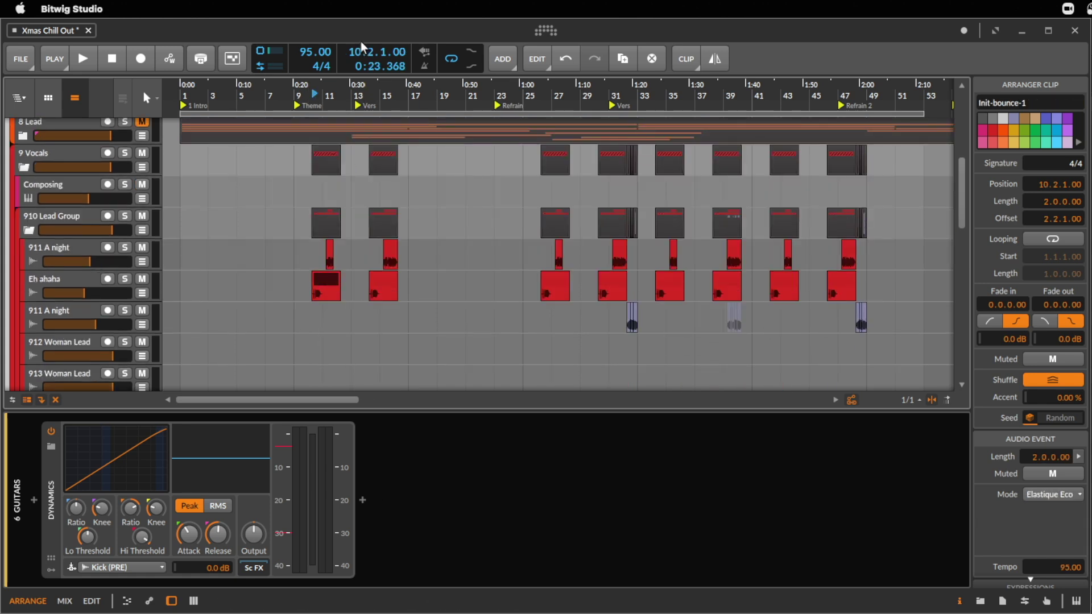
left_click_drag(319, 98, 291, 282)
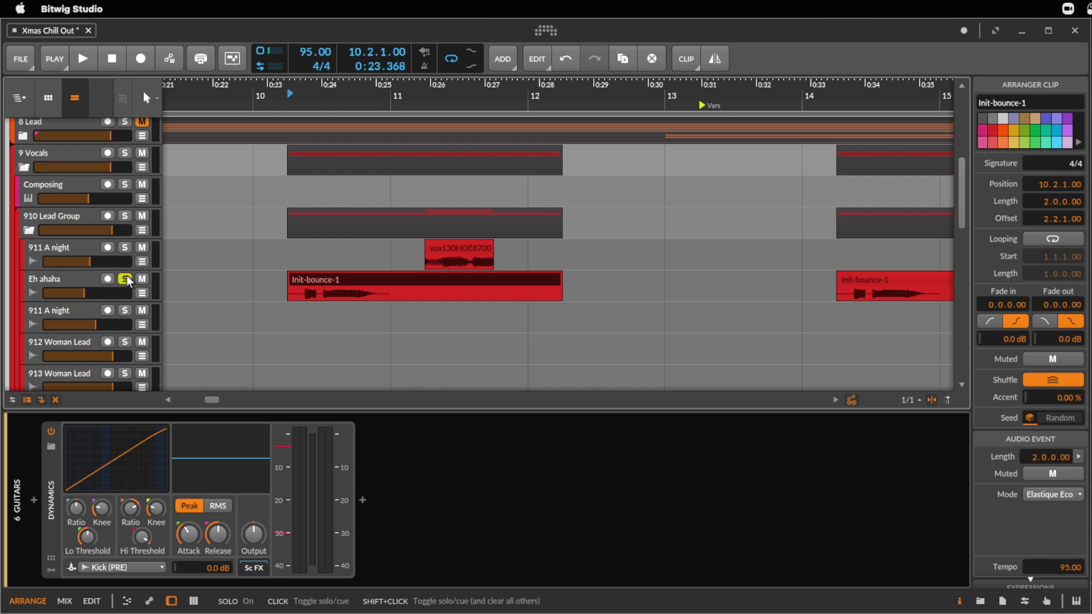
key("space")
left_click(89, 278)
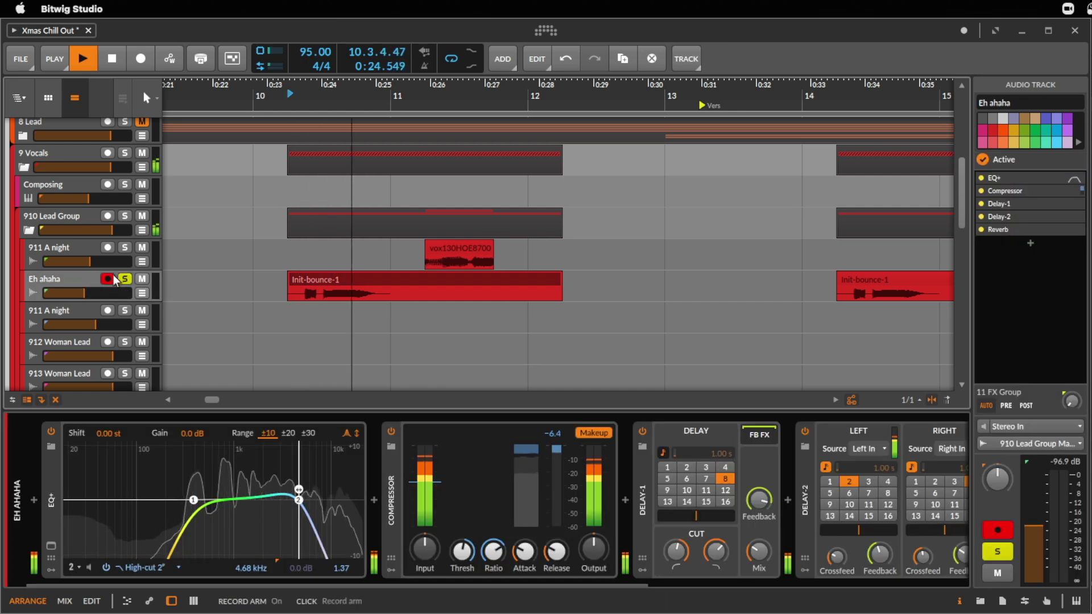
left_click(124, 247)
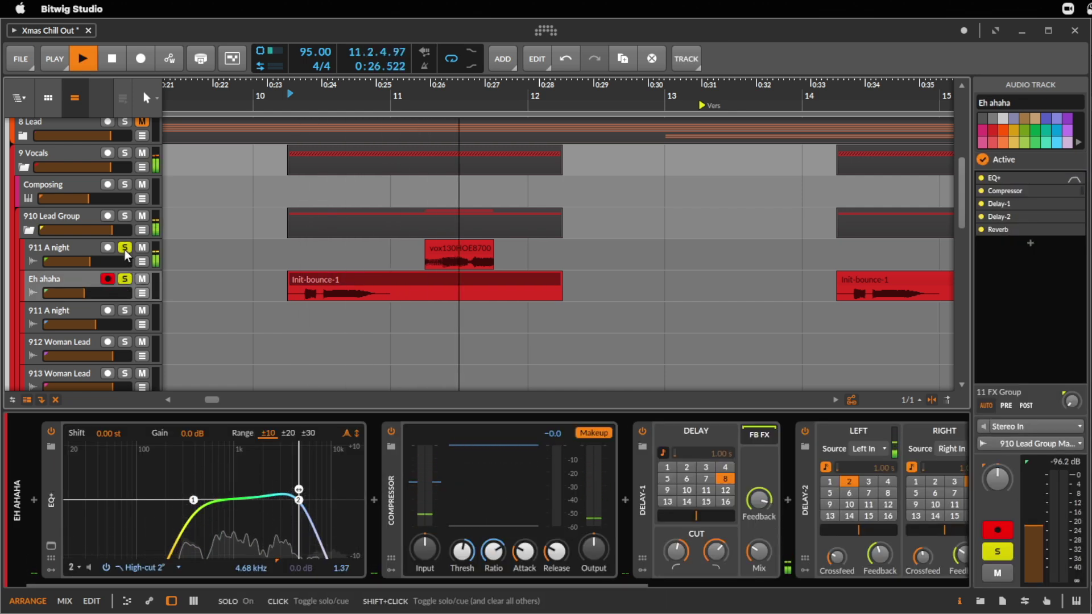
key("space")
- Play the 911 A night clip at bar 15 with both vocal tracks soloed, and unsolo both after stopping
left_click_drag(695, 97, 589, 87)
left_click(756, 248)
key("space")
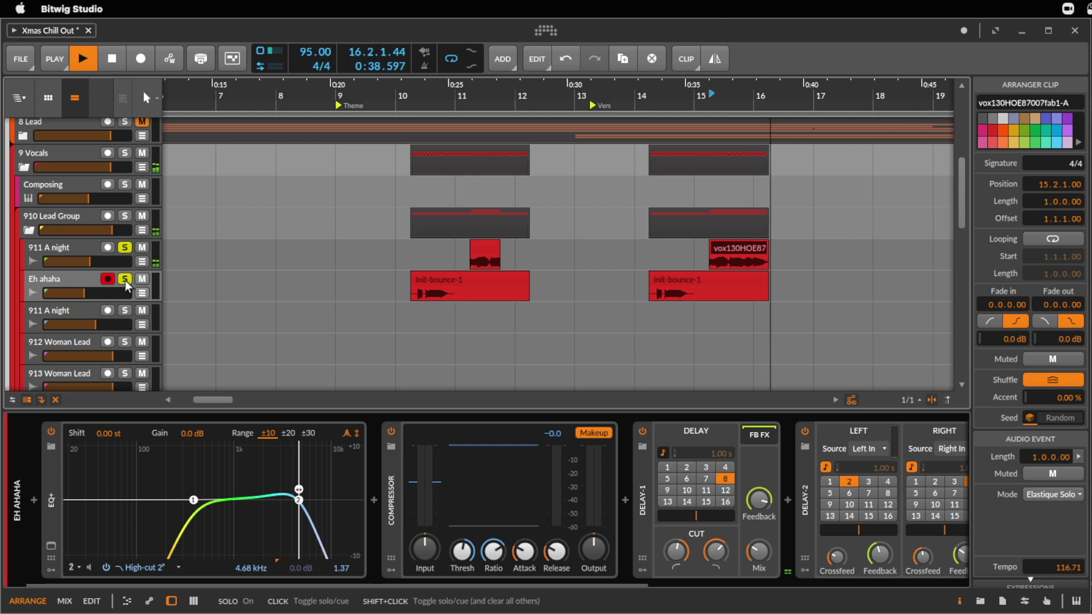
key("space")
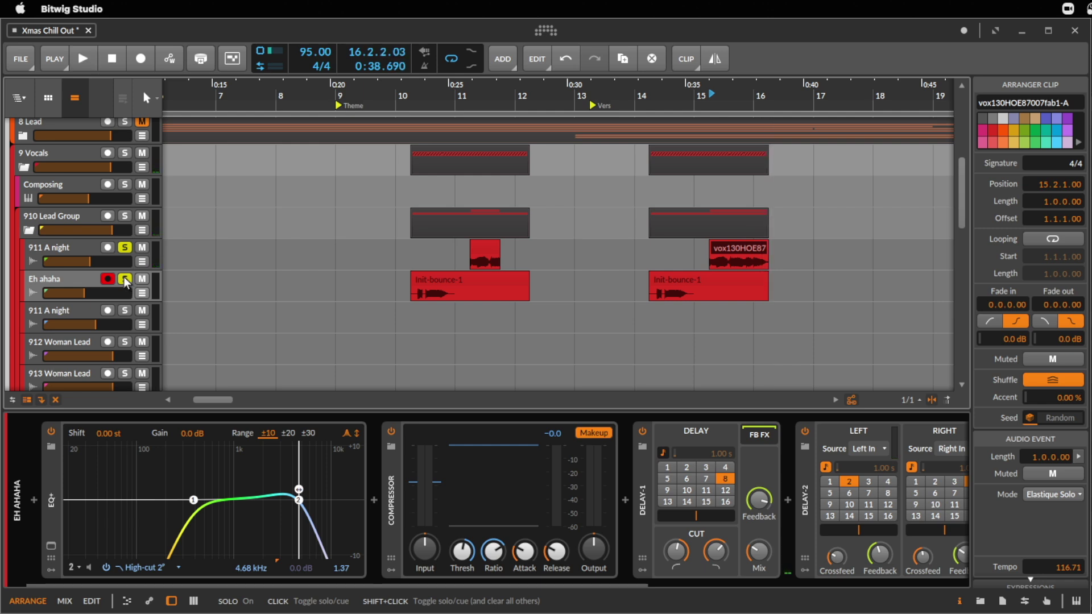
left_click(125, 278)
left_click(125, 249)
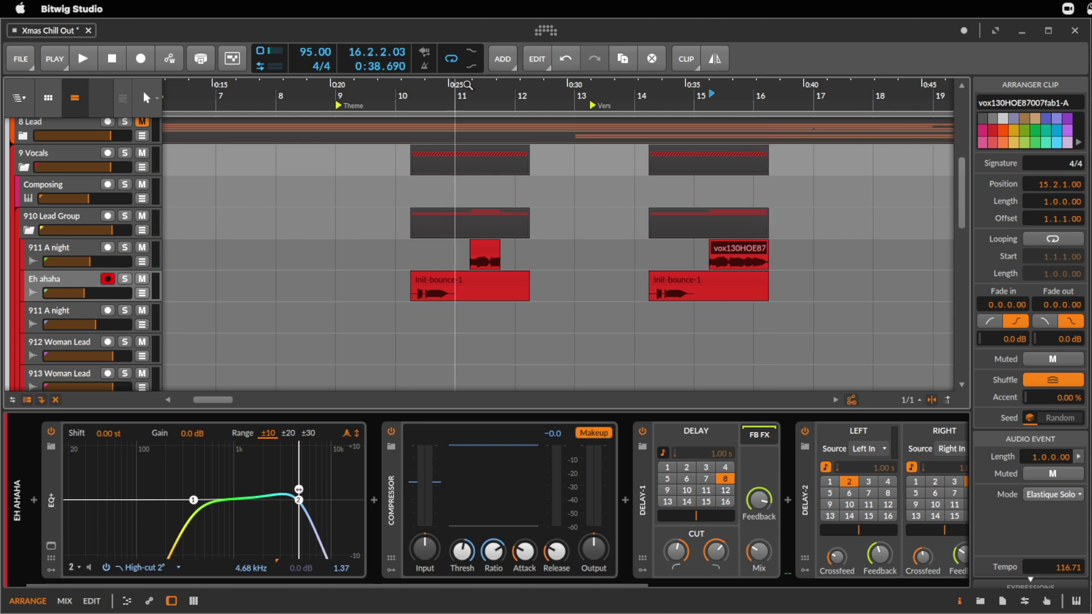
- Return to bar 1 of the arrangement and briefly play the mix from the start
left_click_drag(476, 90, 476, 37)
scroll(334, 214, "up", 5)
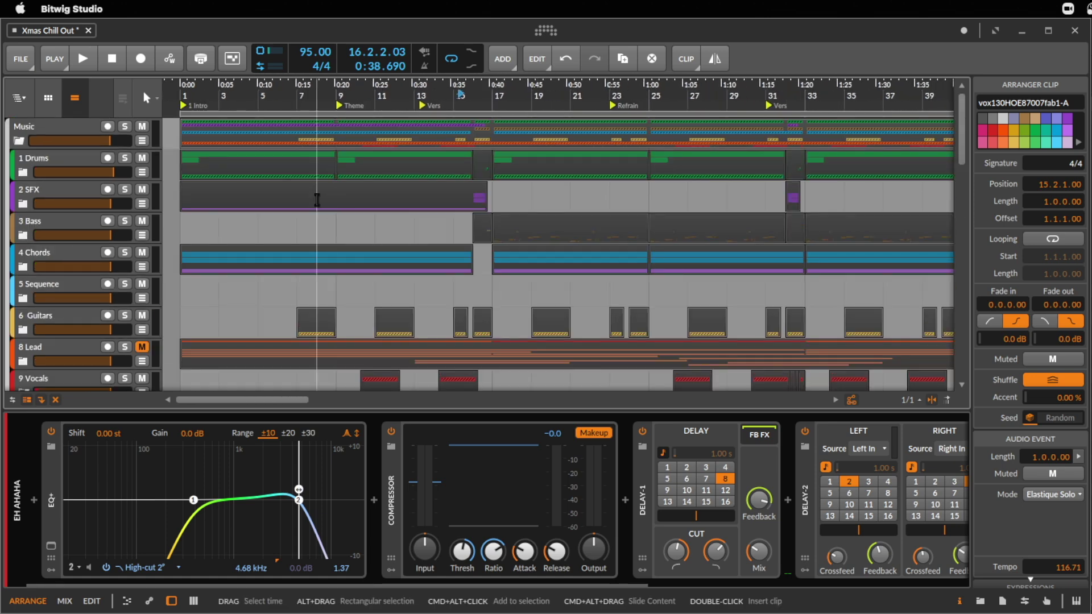
left_click(181, 204)
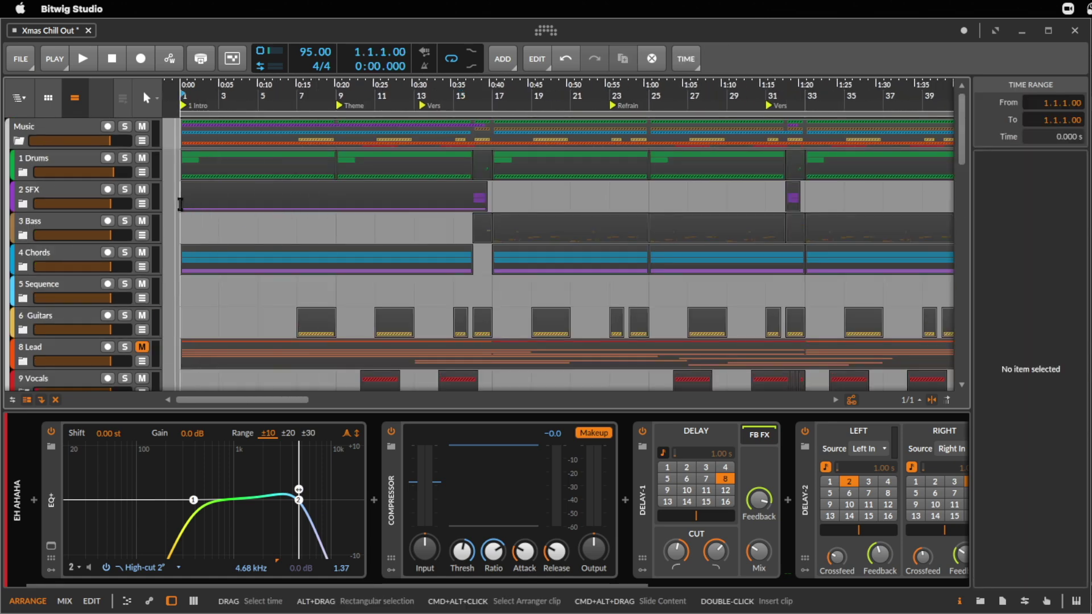
key("space")
key("space")
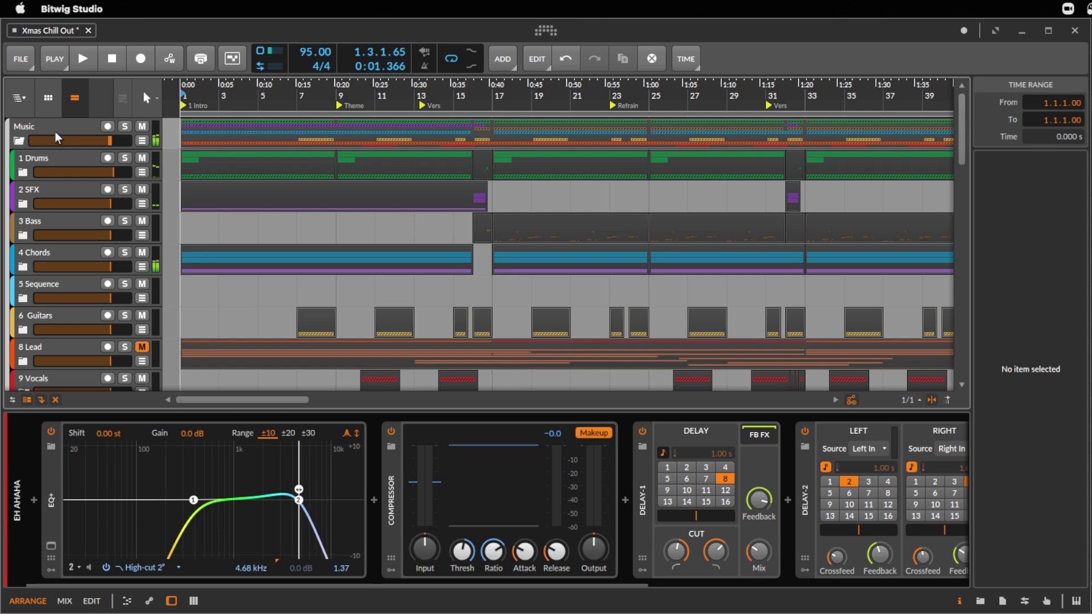
- Show the Music group's device chain and play the intro through it
left_click(53, 125)
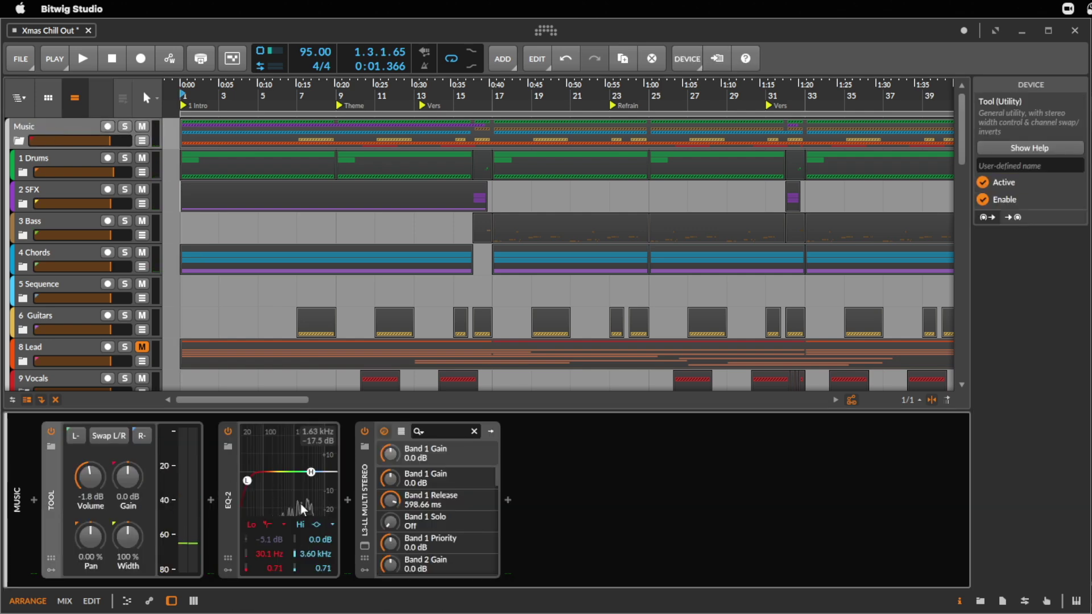
key("space")
key("space")
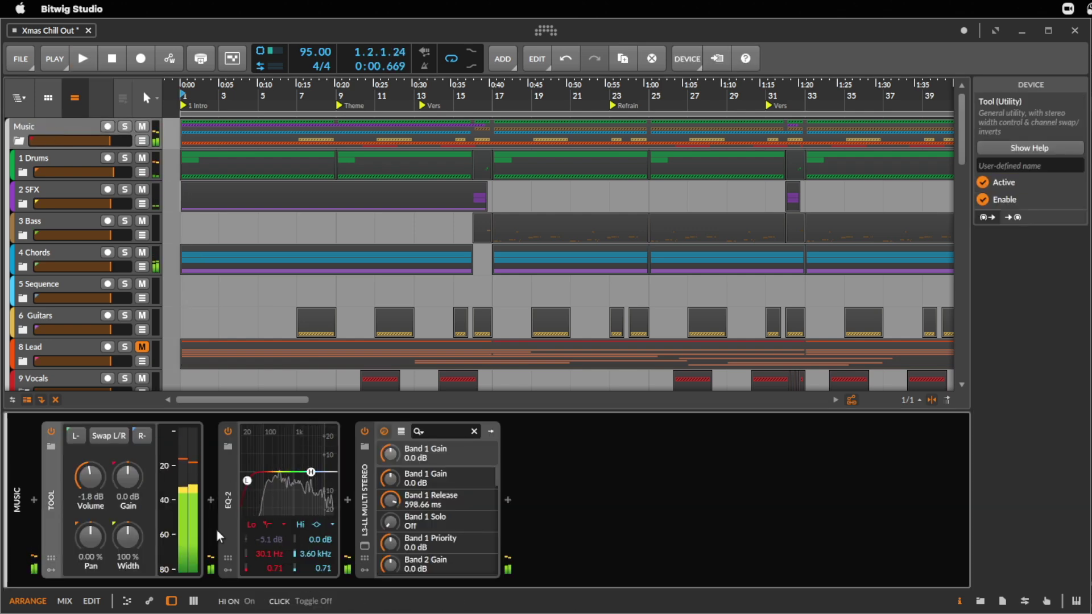
- Show the Filter layer inside the 1 Drums group's FX Layer and briefly play the intro
left_click(60, 159)
left_click(88, 434)
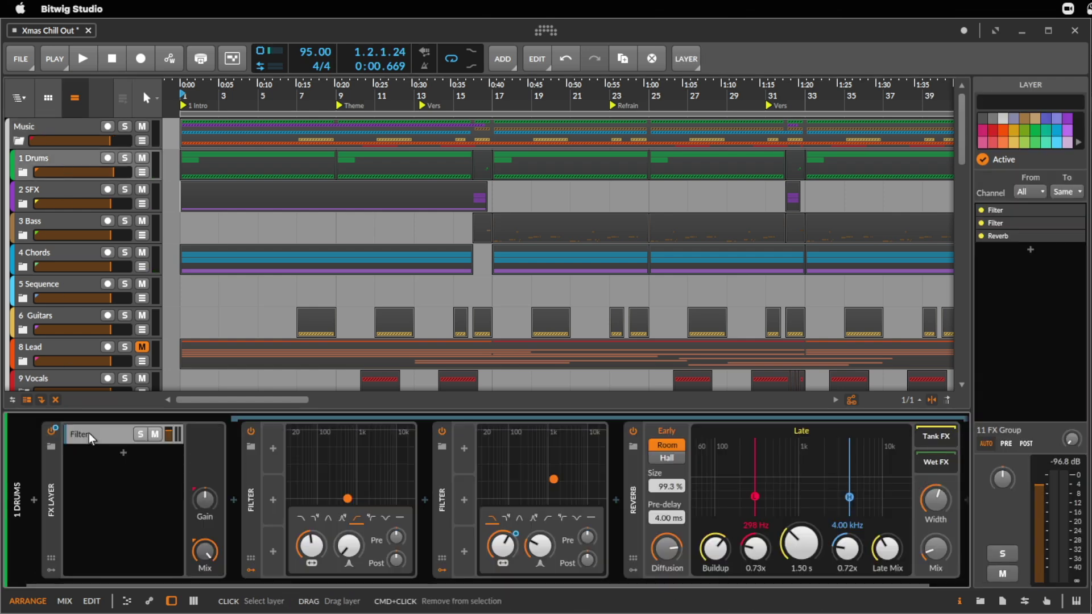
key("space")
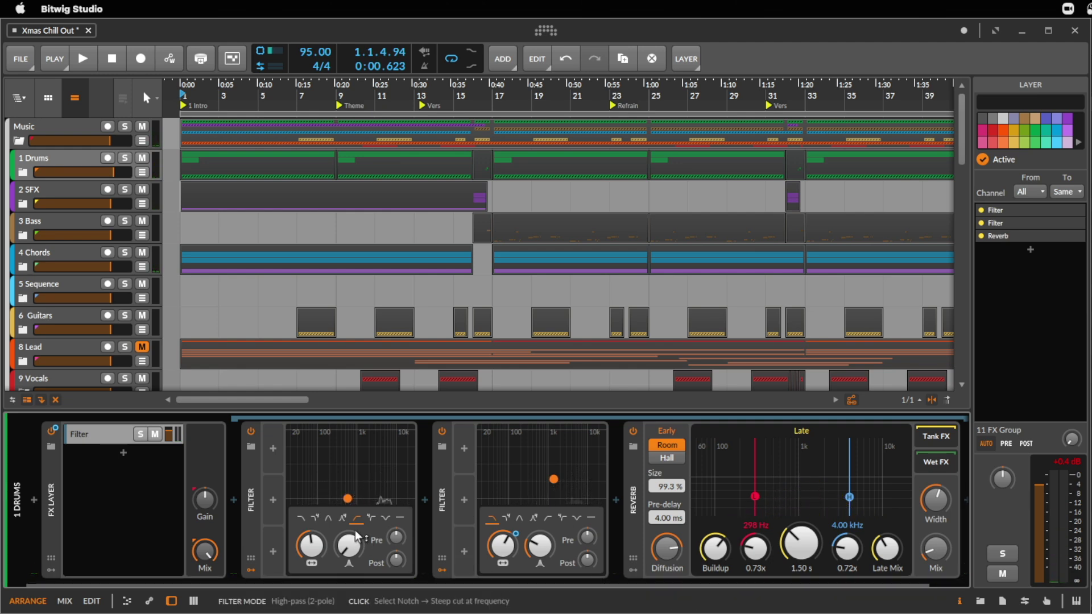
- Solo the 1 Drums group, play the filtered intro drums, and unsolo the group before stopping
left_click(125, 159)
key("space")
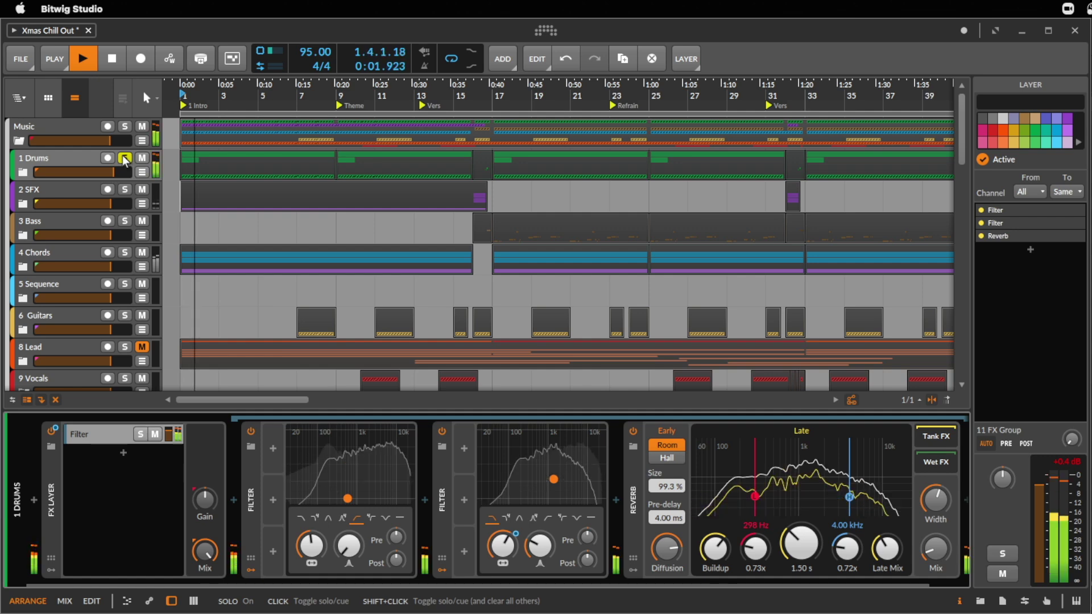
left_click(125, 159)
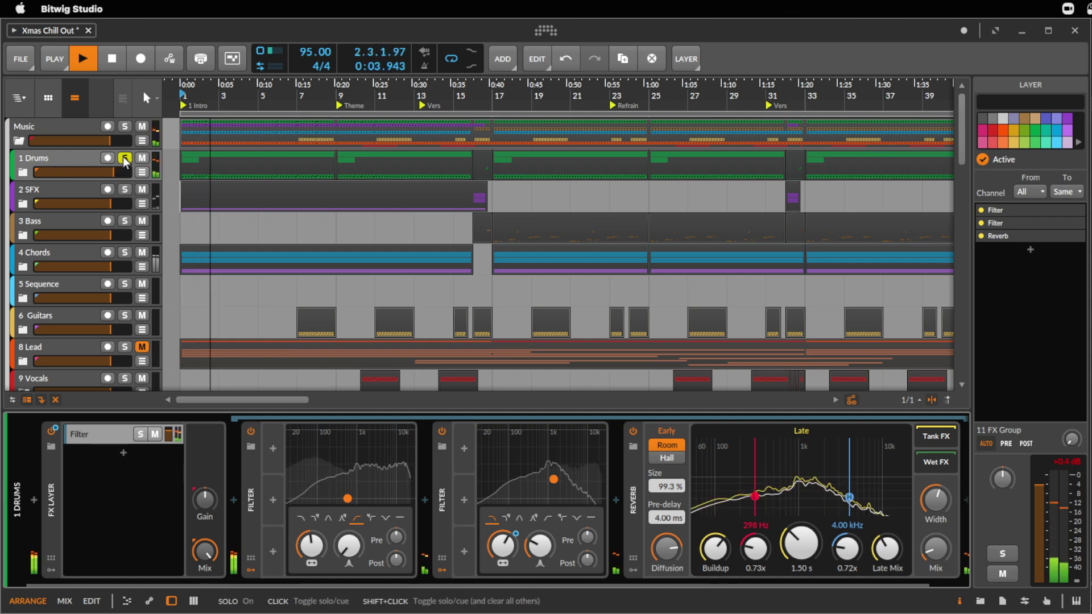
key("space")
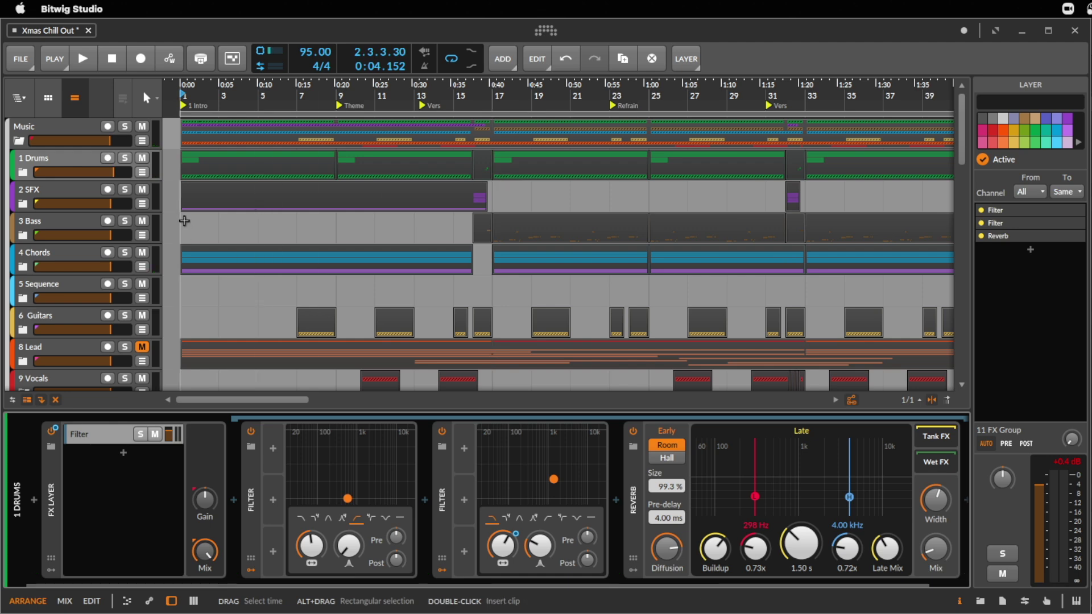
- Play the arrangement from bar 1, expand the 2 SFX group, and inspect the Stylus RMX plug-in on Venyl SFX
key("space")
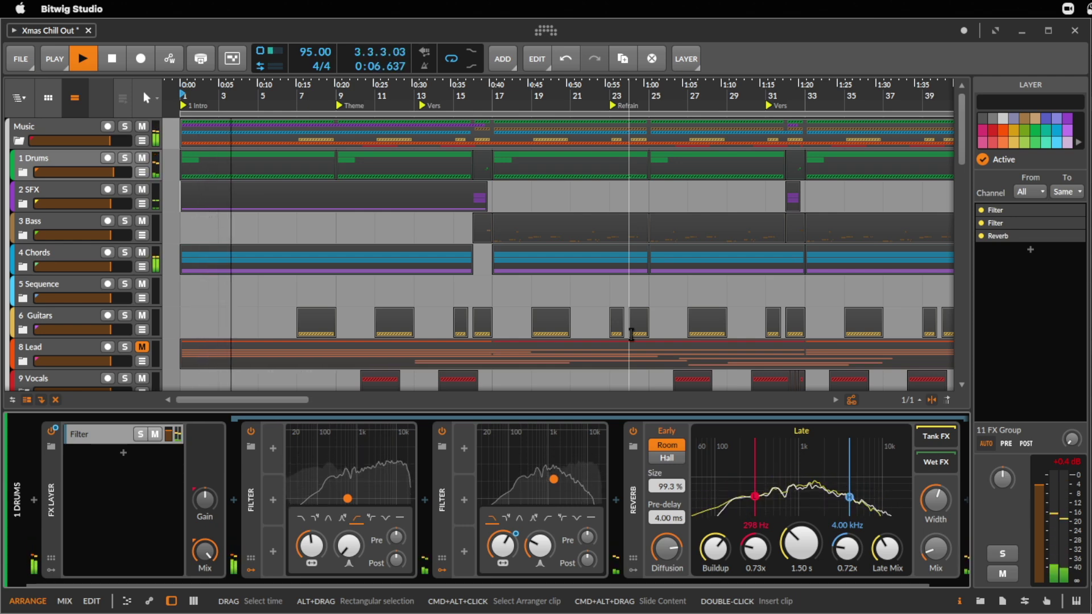
left_click(23, 205)
scroll(334, 370, "down", 5)
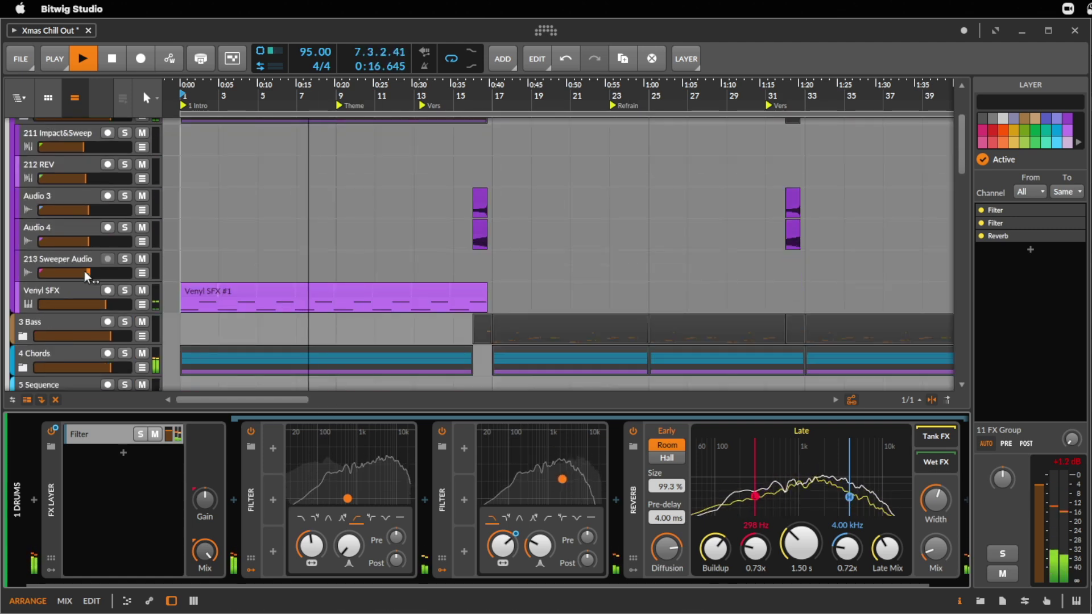
left_click(59, 289)
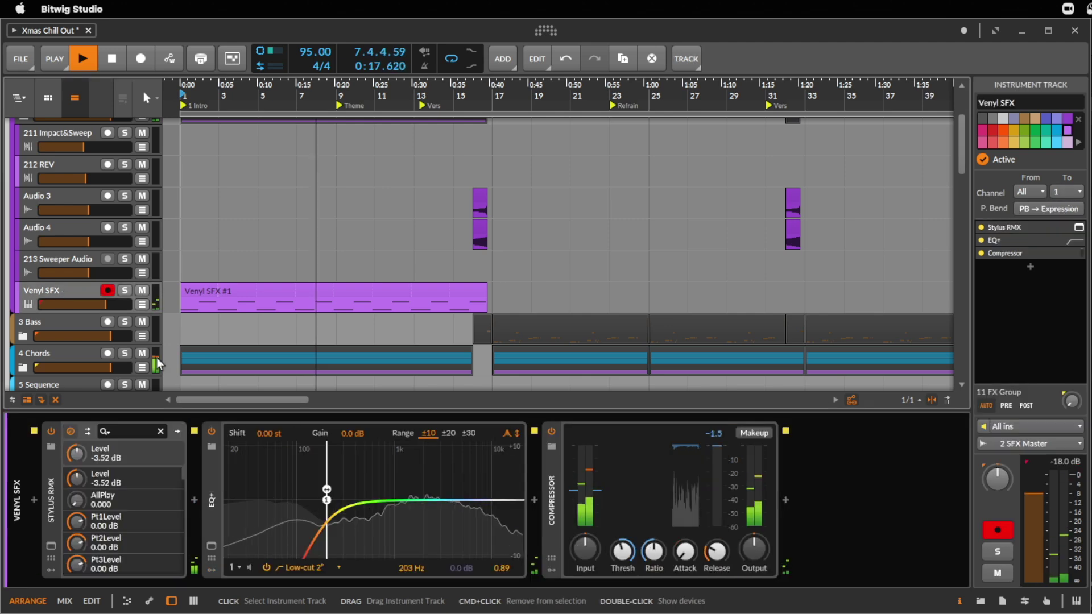
left_click(51, 546)
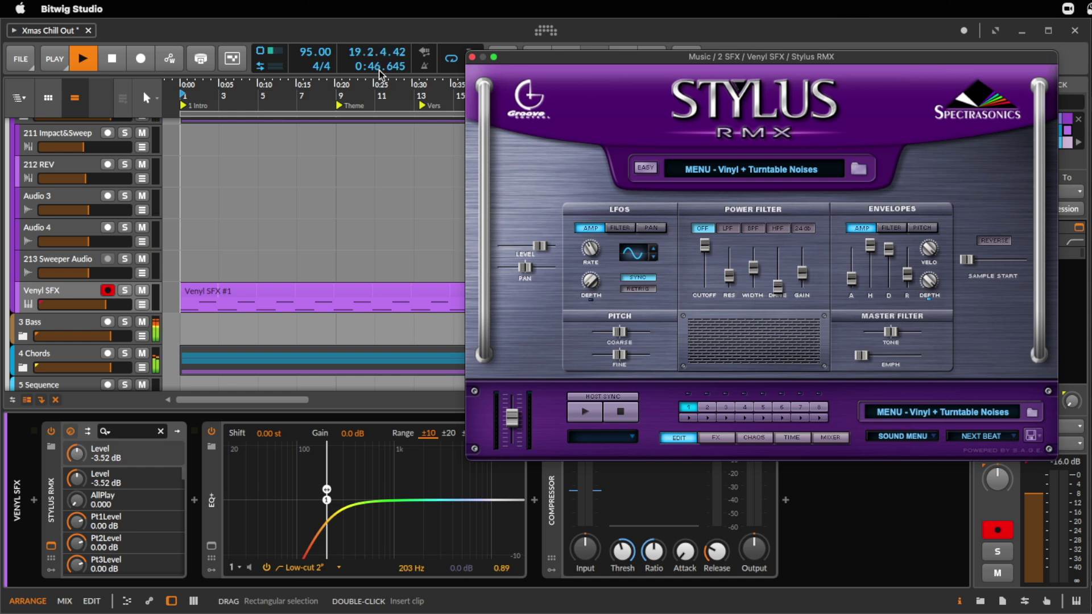
left_click(472, 56)
scroll(842, 257, "up", 3)
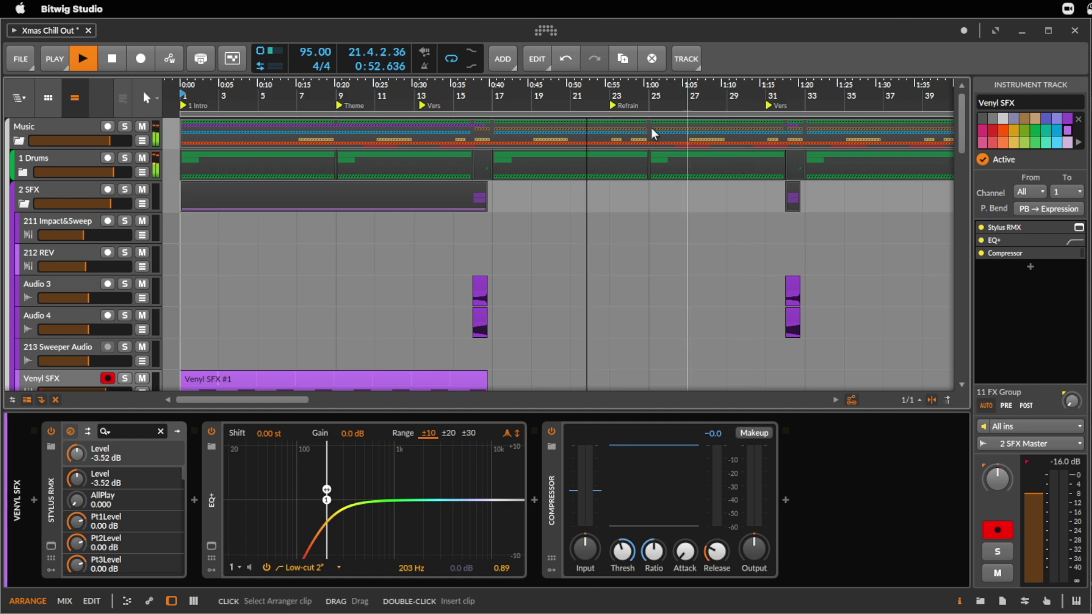
- Move the first Refrain cue marker to bar 17 and the Vers marker before it to bar 13
left_click_drag(612, 106, 493, 105)
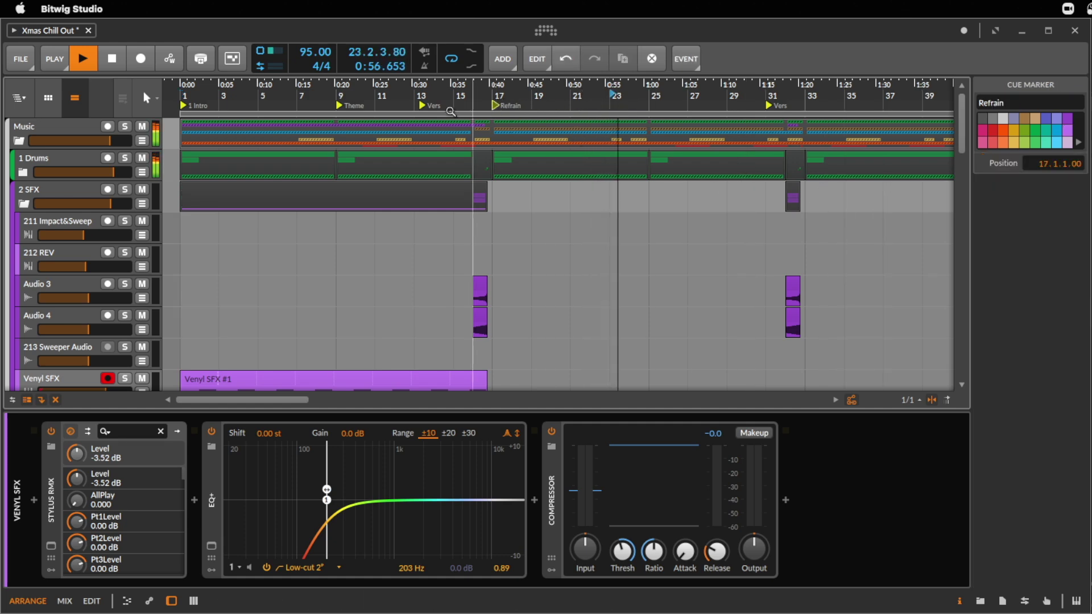
left_click(428, 106)
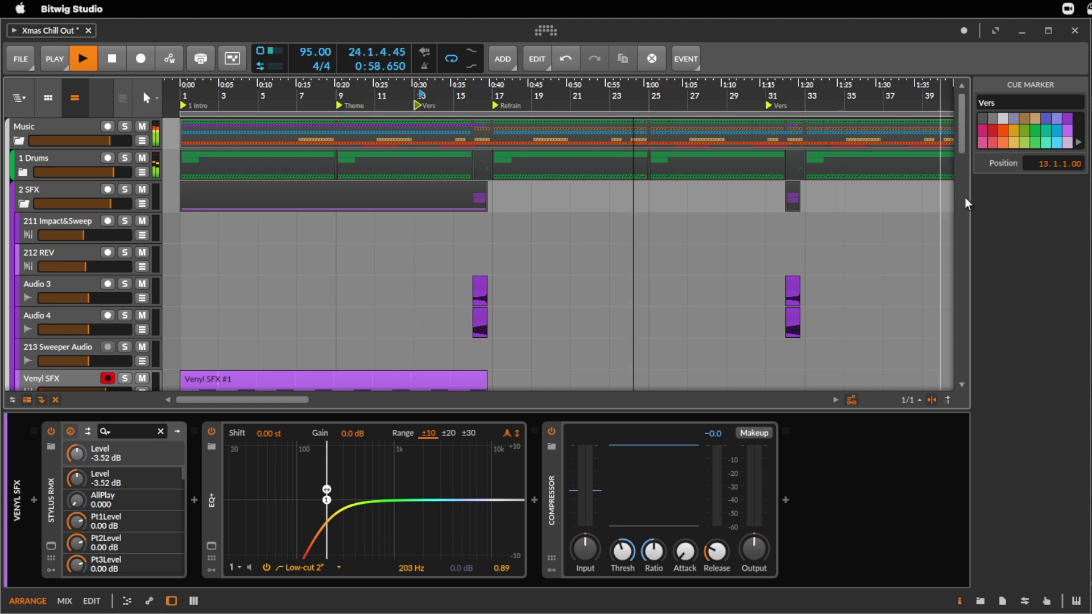
- Mark the time range from bar 17 to 49 across the tracks, stop playback, and place the playback start at bar 54
left_click_drag(707, 87, 555, 87)
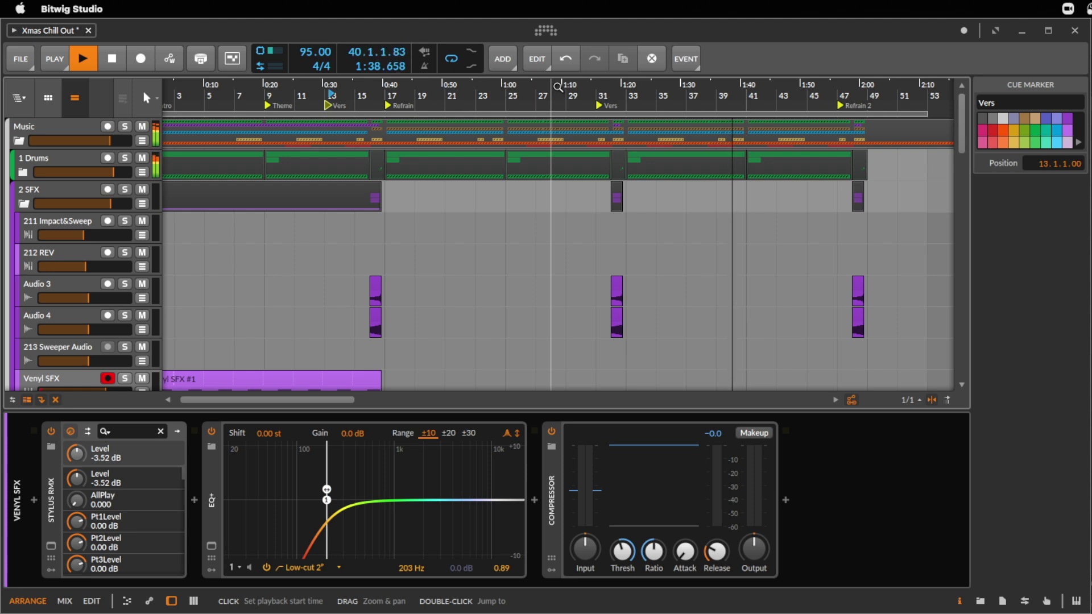
left_click_drag(804, 88, 770, 307)
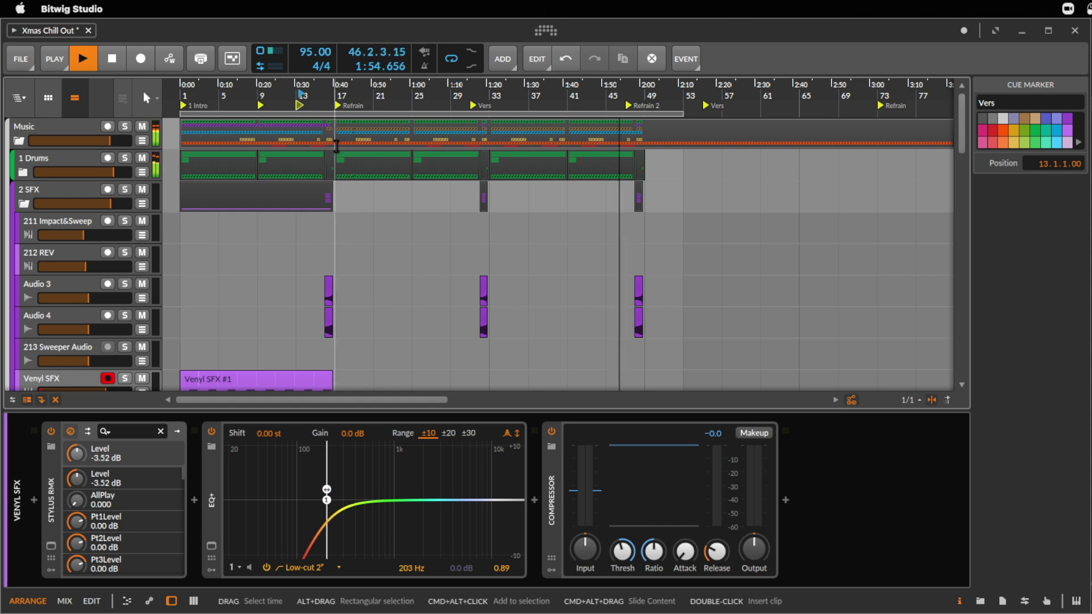
left_click_drag(336, 146, 646, 158)
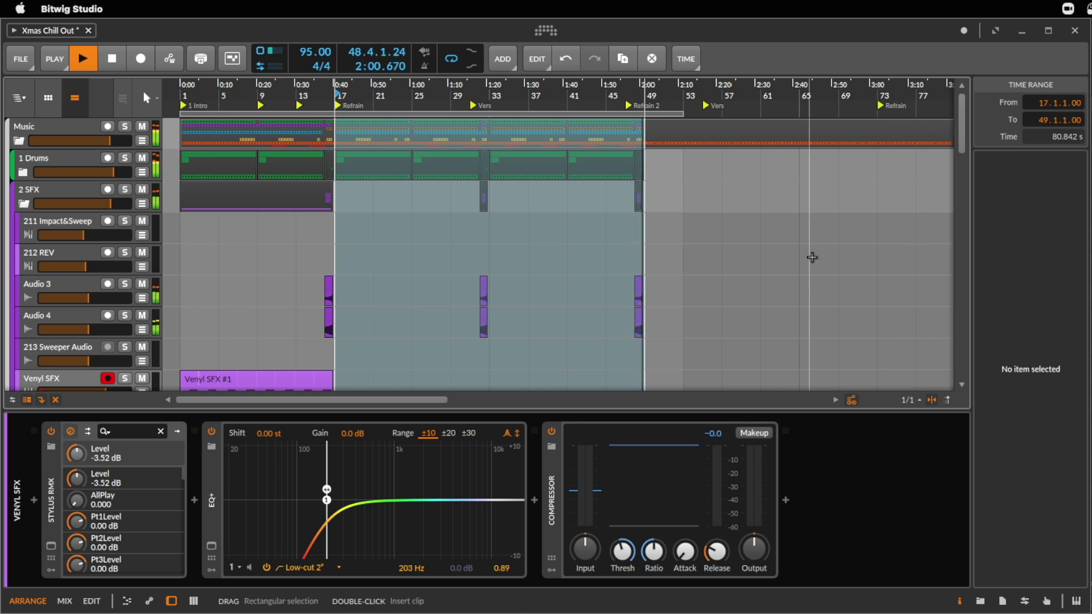
key("space")
left_click(691, 278)
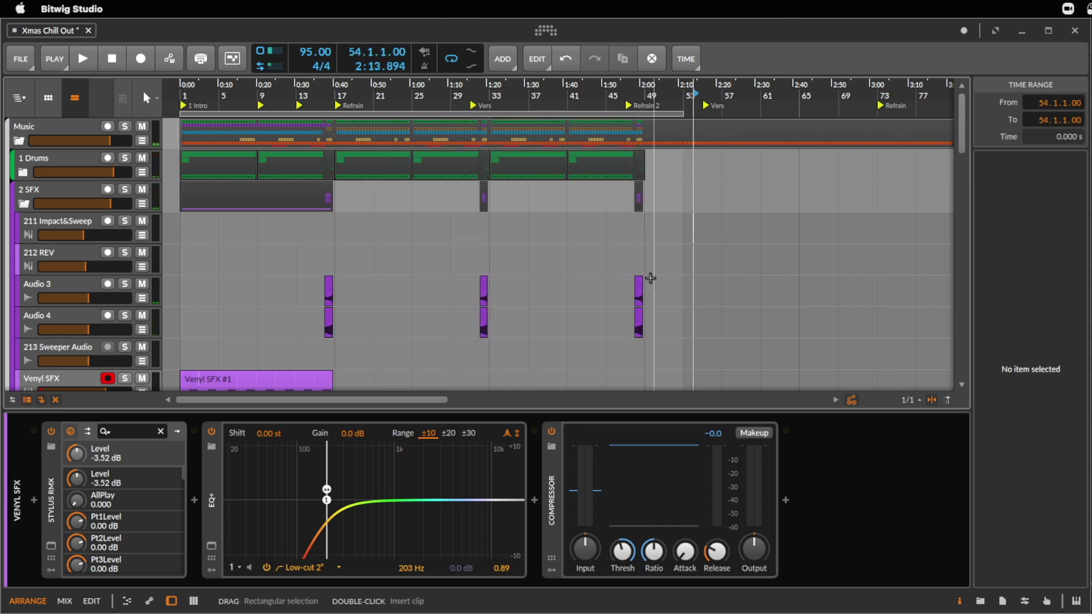
- Play the Crash_10-bounce-1 clip at bar 48 on Audio 4, and place the playback start at bar 55
left_click(638, 315)
left_click_drag(658, 88, 768, 94)
key("space")
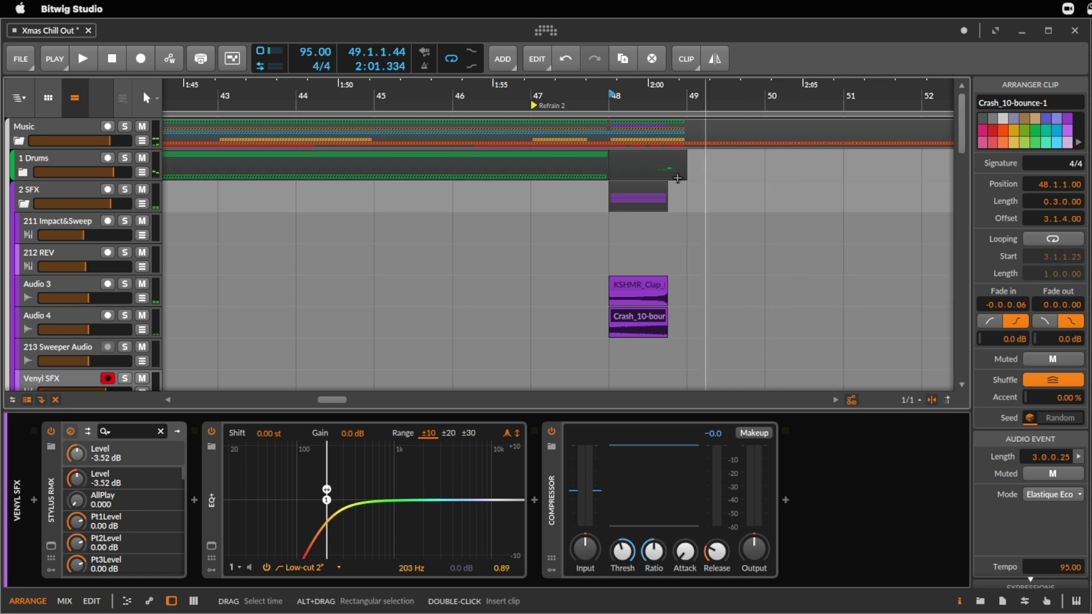
left_click_drag(494, 93, 677, 149)
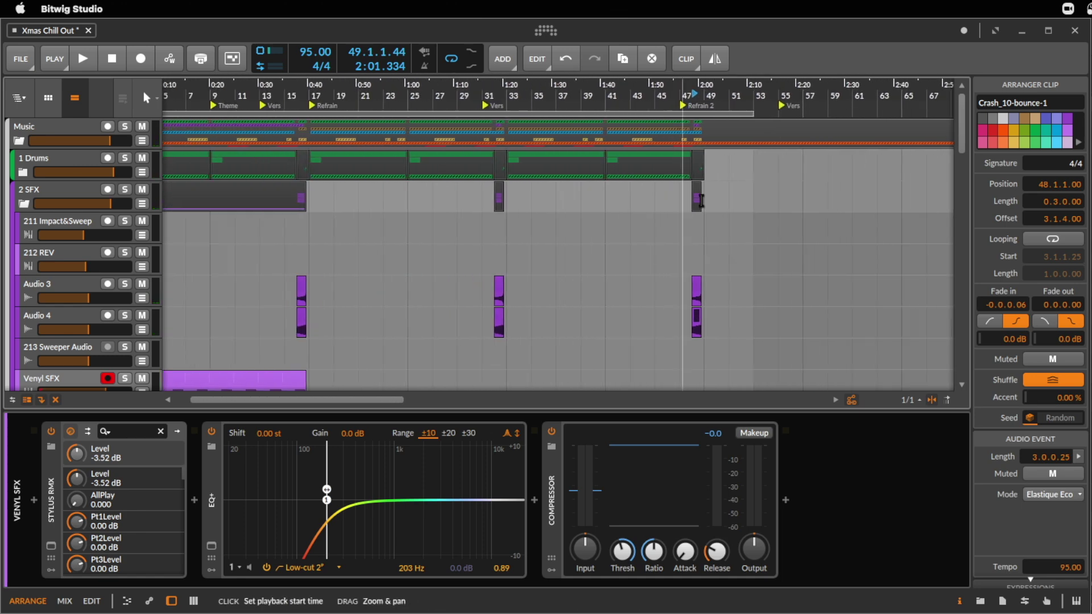
left_click(778, 257)
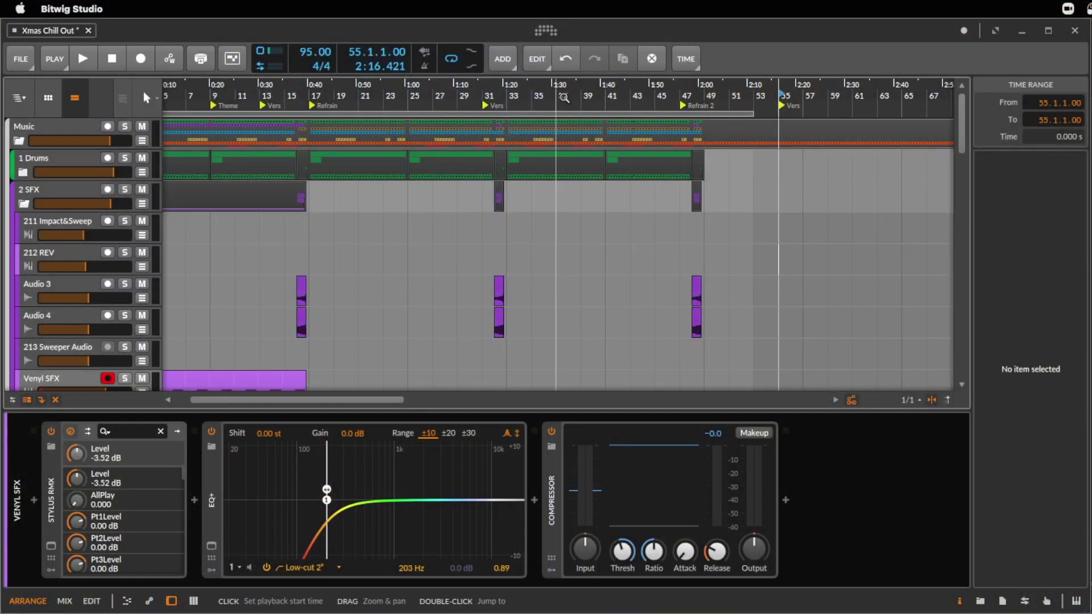
- Duplicate the bar 17–49 time range across all tracks directly behind itself, filling bars 49–81
left_click_drag(563, 97, 491, 82)
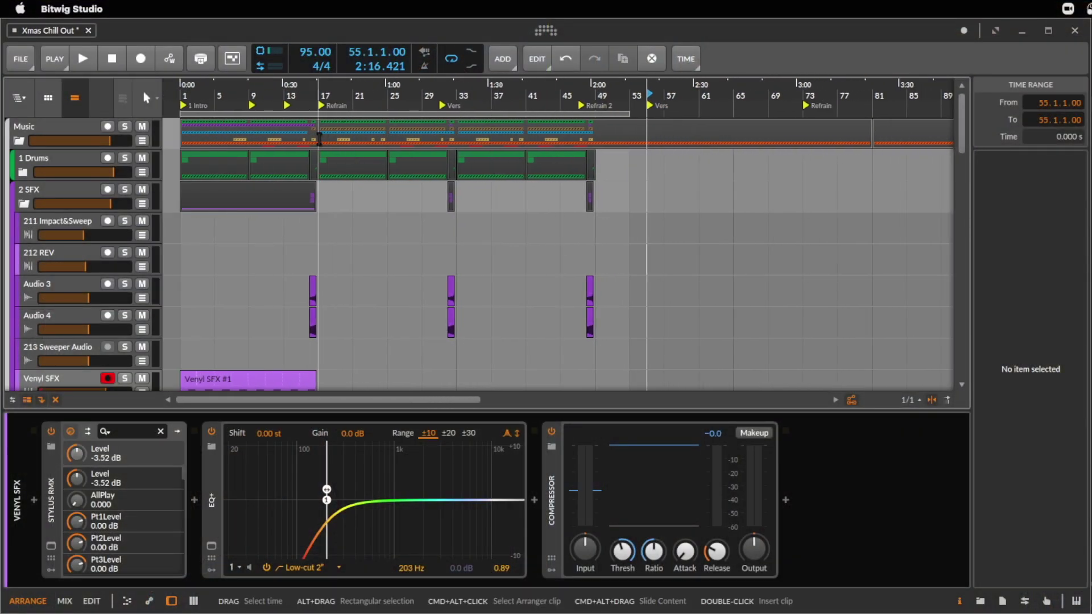
left_click_drag(183, 135, 596, 135)
key("super+a")
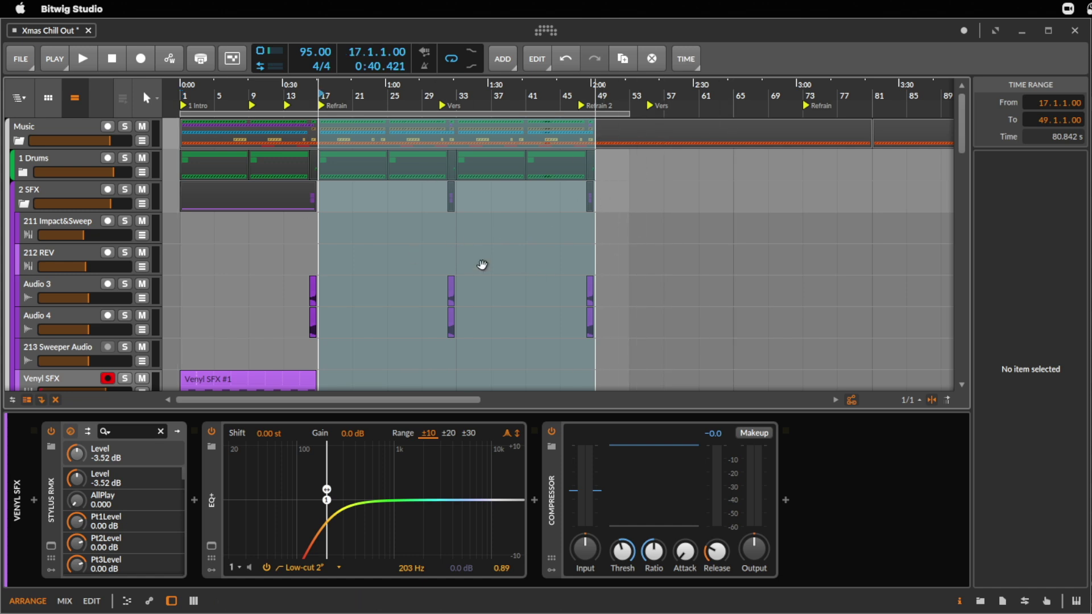
key("super+d")
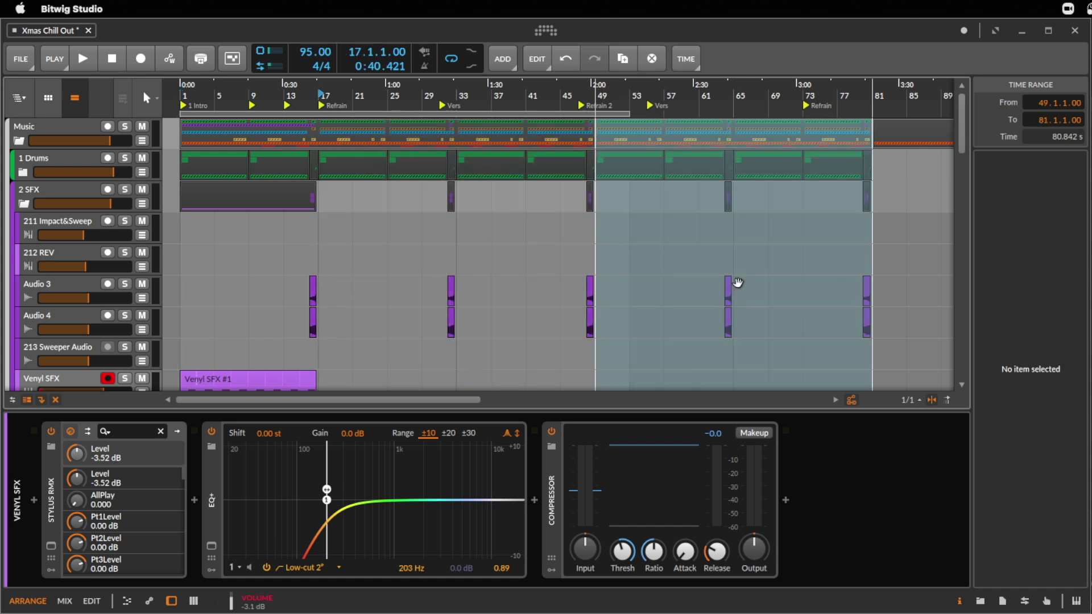
- Add a new instrument track, collapse the Music group, and place the new track above it at the top of the track list
left_click(42, 128)
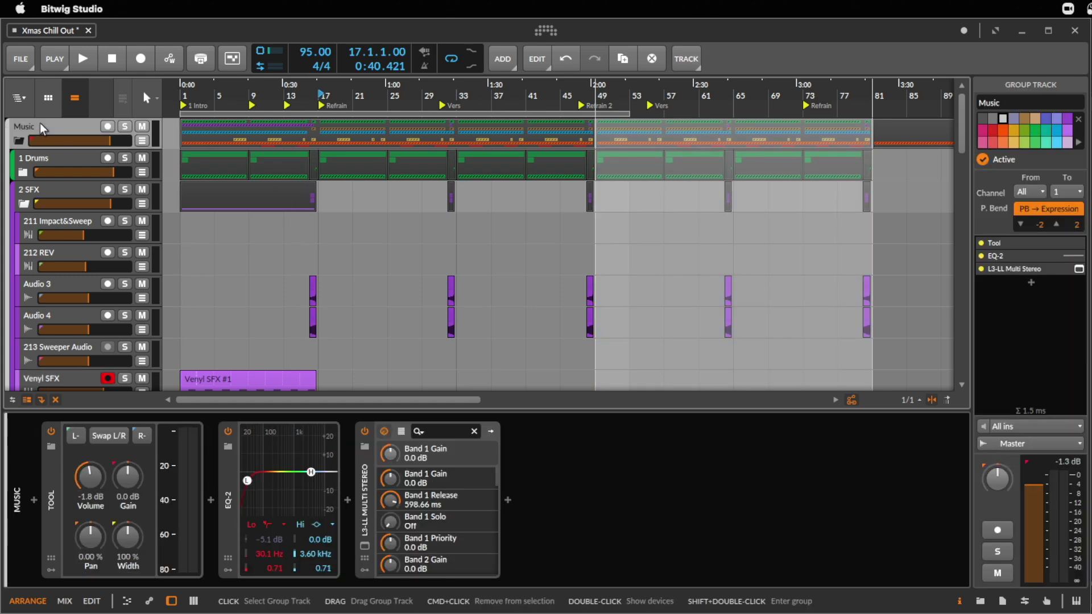
key("super+t")
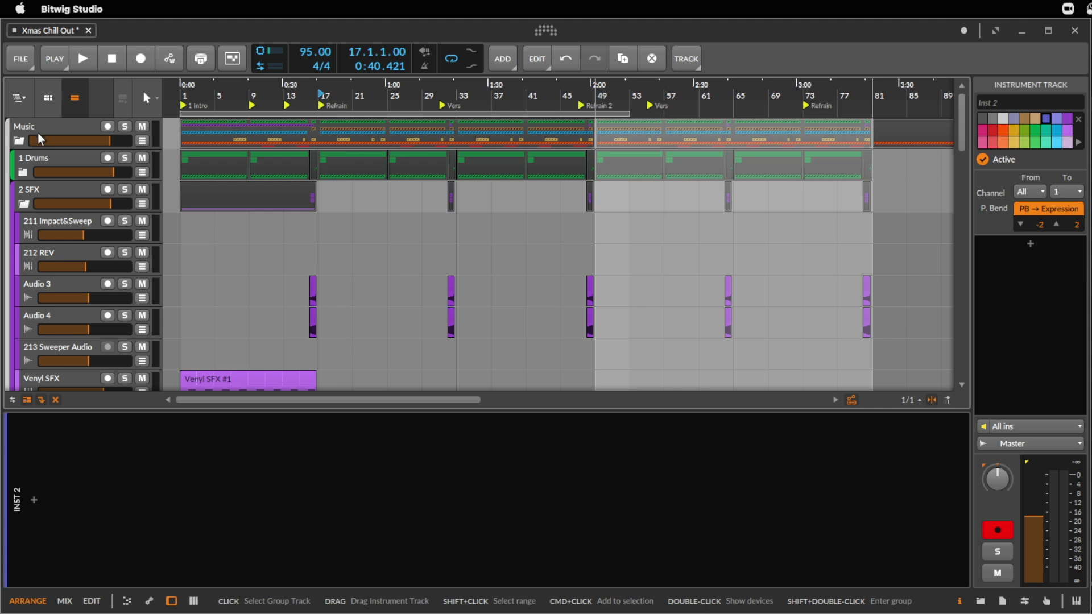
left_click(20, 141)
left_click_drag(59, 166, 59, 125)
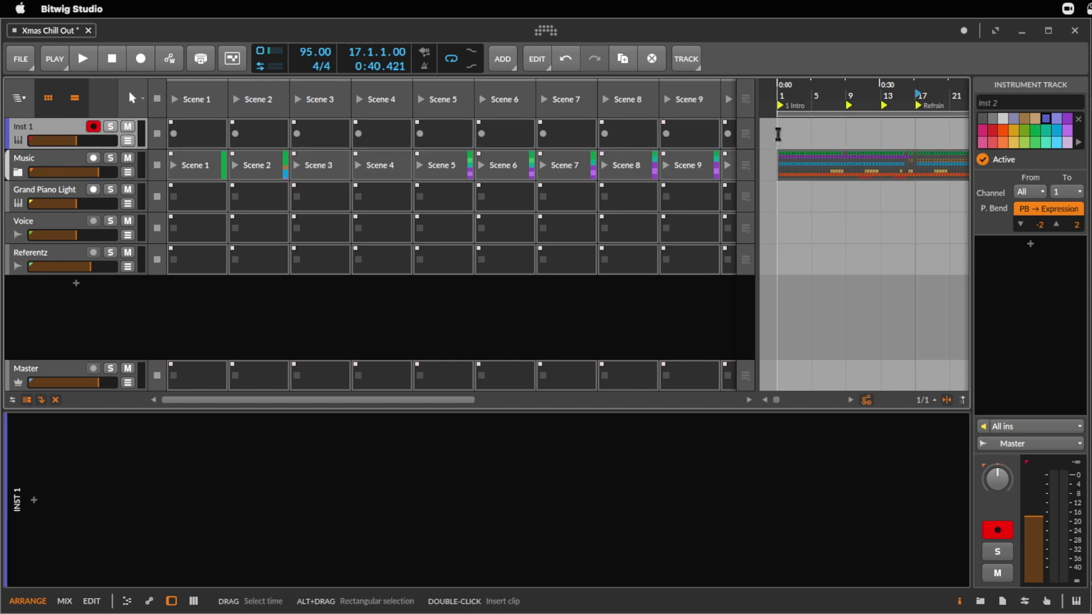
- Create a clip at bar 1 on the Inst 1 track, lengthen it to 6 bars, and name it Intro
double_click(783, 129)
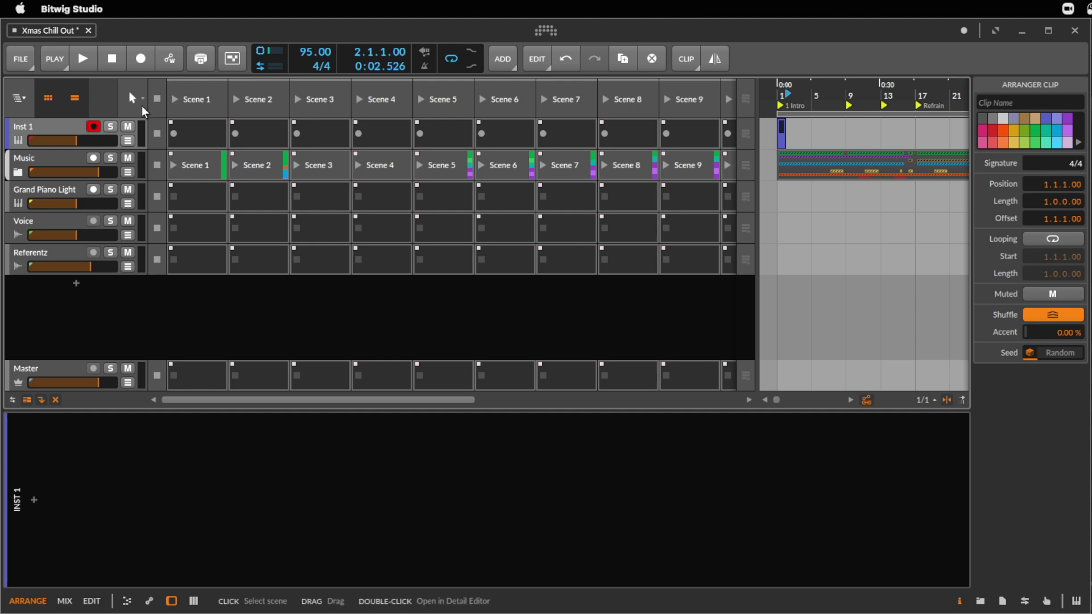
left_click(59, 101)
left_click_drag(170, 92, 391, 127)
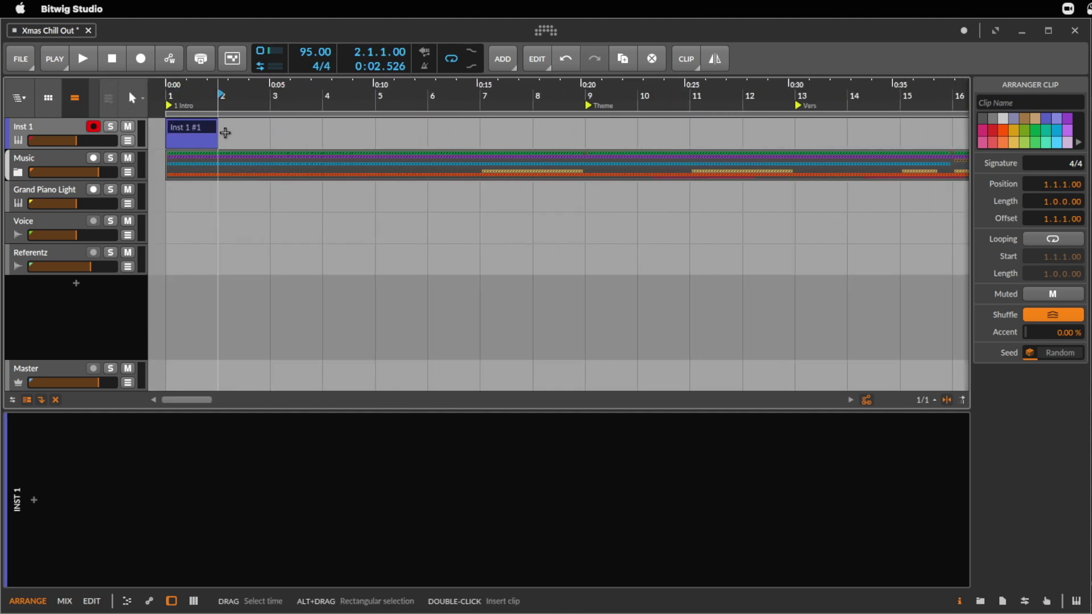
left_click_drag(218, 130, 505, 130)
left_click(385, 129)
left_click(1025, 99)
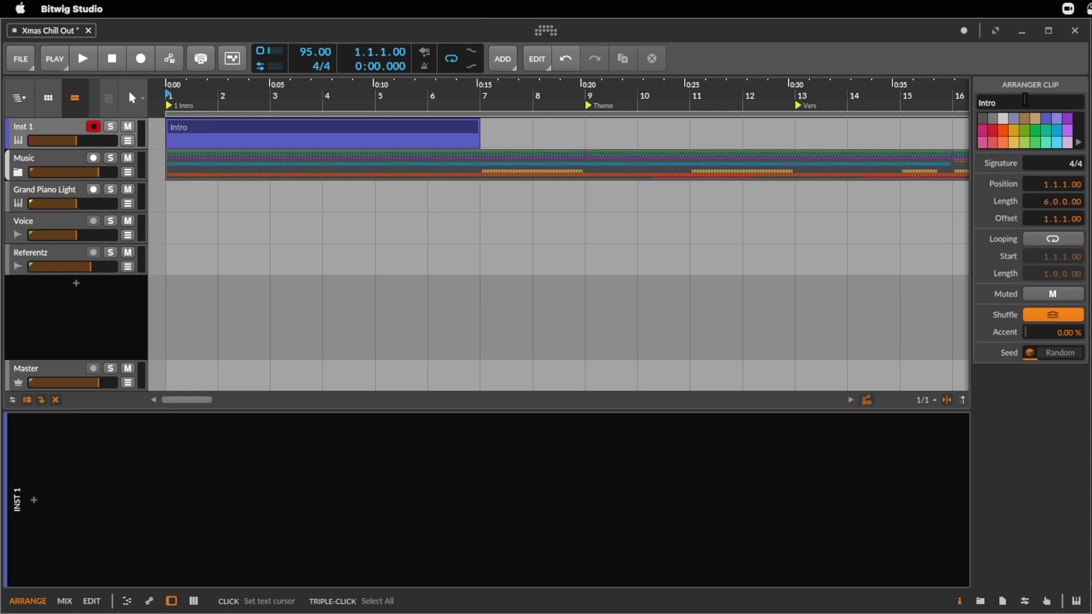
- Copy the Intro clip to bar 7 as a red clip named Full, and colour the Intro clip light grey
left_click_drag(378, 127, 687, 124)
left_click(687, 125)
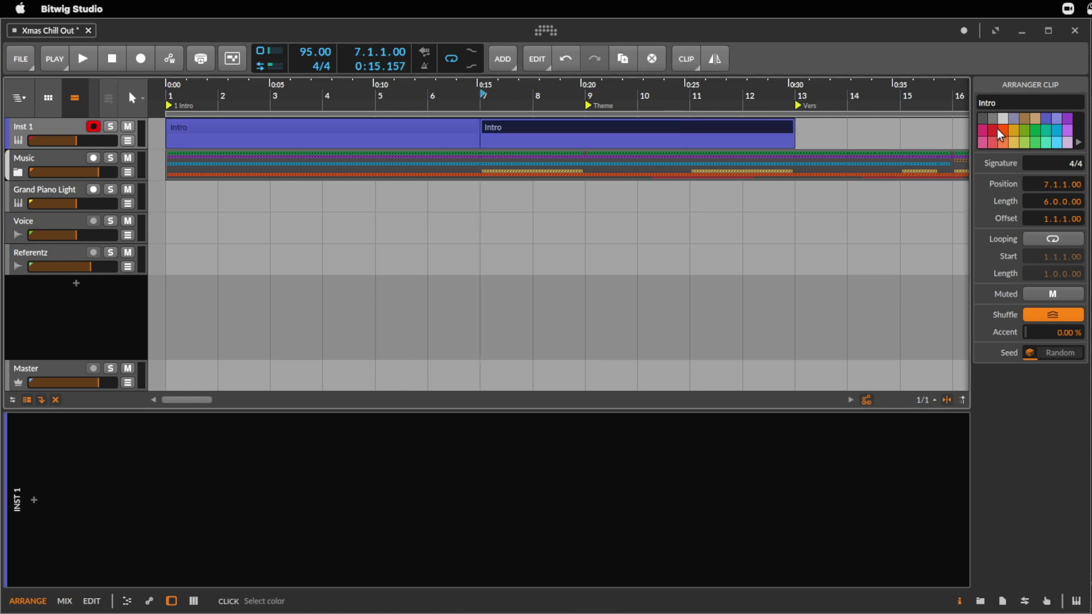
left_click(992, 130)
left_click(1007, 101)
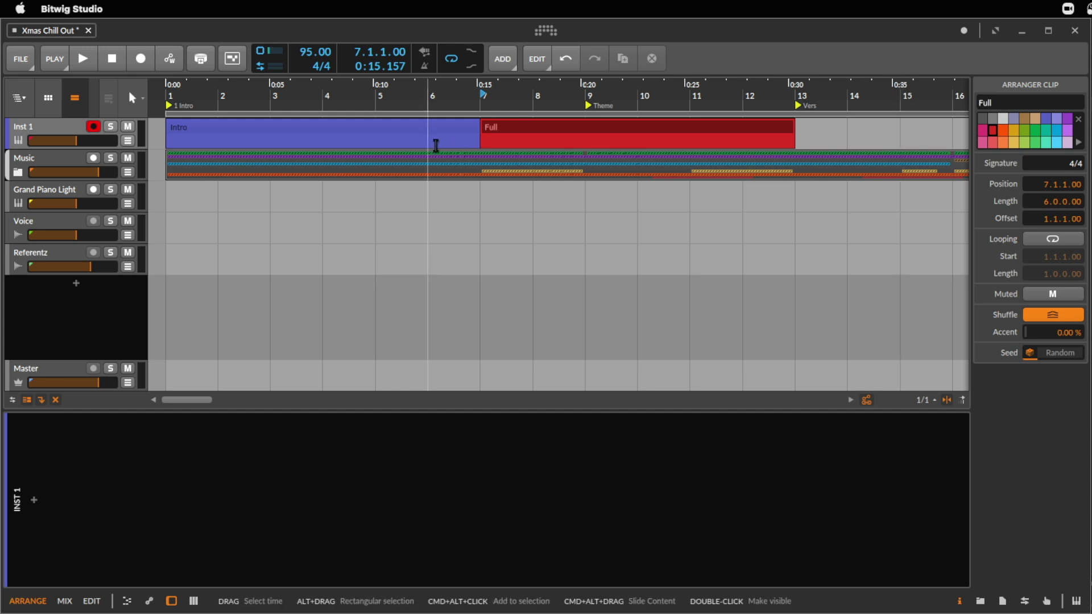
left_click(446, 132)
left_click(1004, 120)
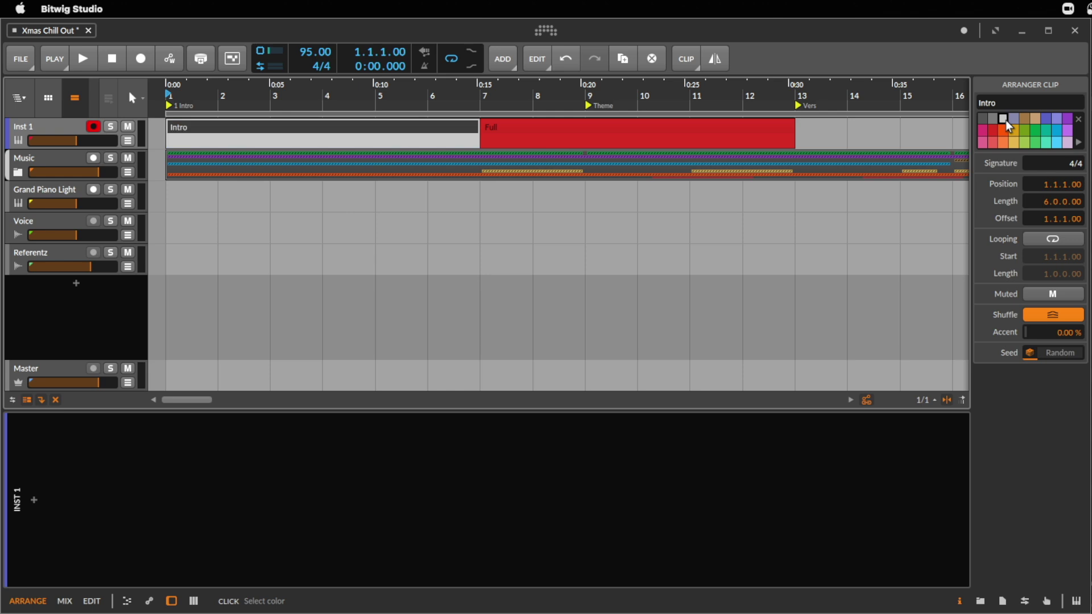
- Duplicate the Full clip to bar 13, and copy the Intro clip to bar 19 with the name Break
left_click(626, 127)
key("ctrl+d")
left_click_drag(690, 98, 546, 220)
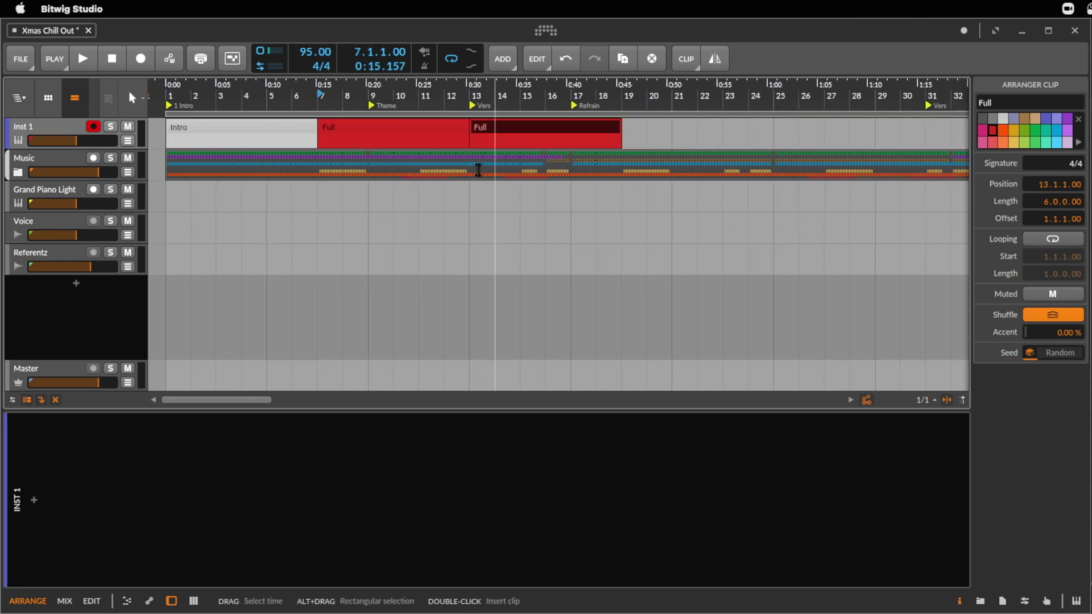
left_click(526, 128)
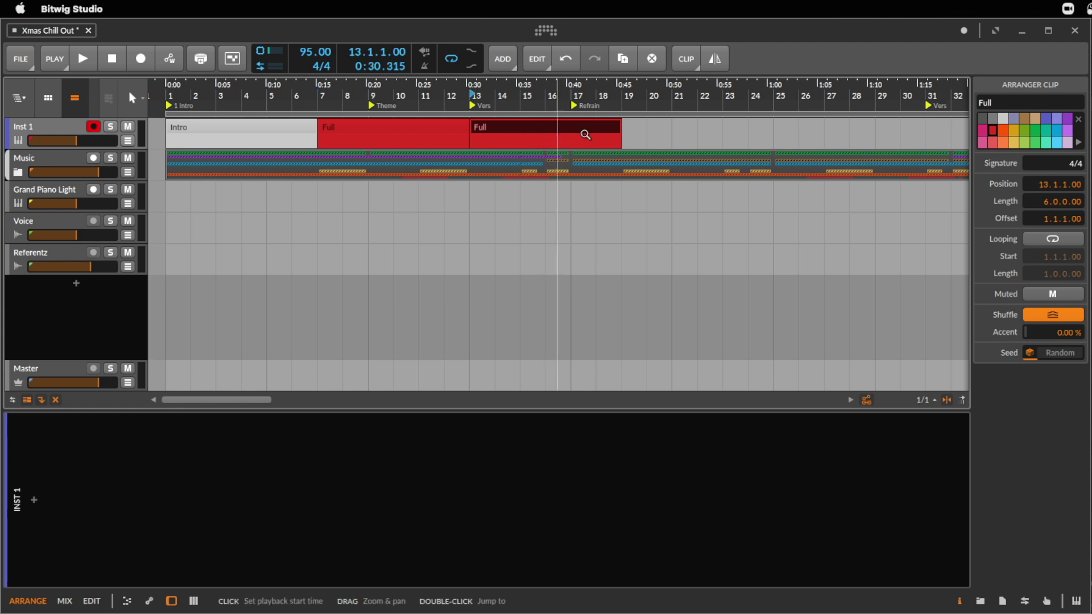
left_click_drag(212, 129, 673, 138)
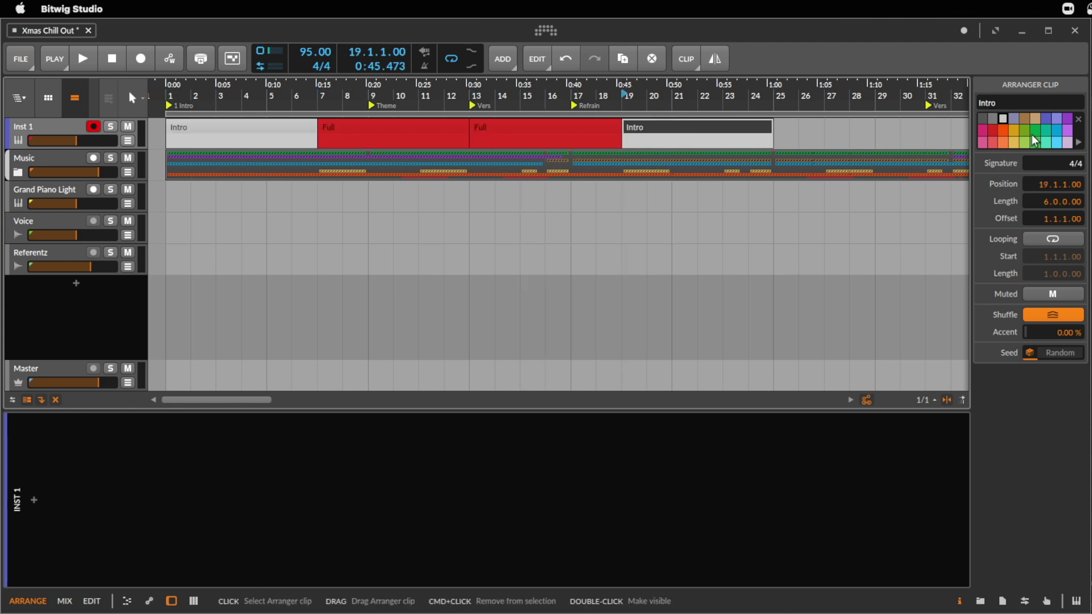
key("super+r")
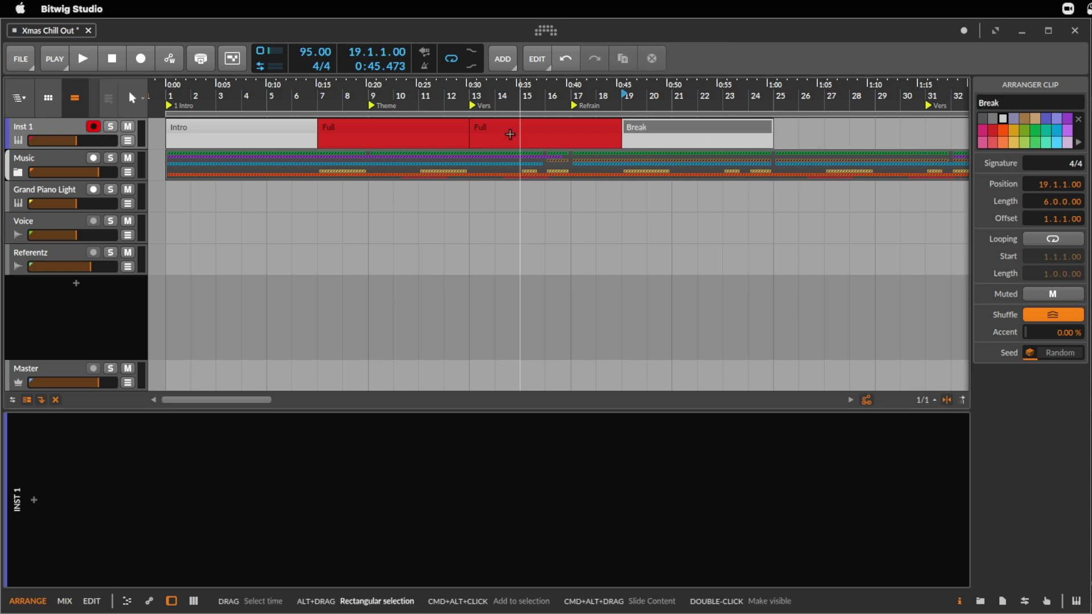
- Copy a Full clip to bar 25, and shift the Break clip and this copy to bars 31 and 37
left_click_drag(512, 134, 825, 146)
left_click_drag(925, 88, 558, 85)
left_click(432, 136)
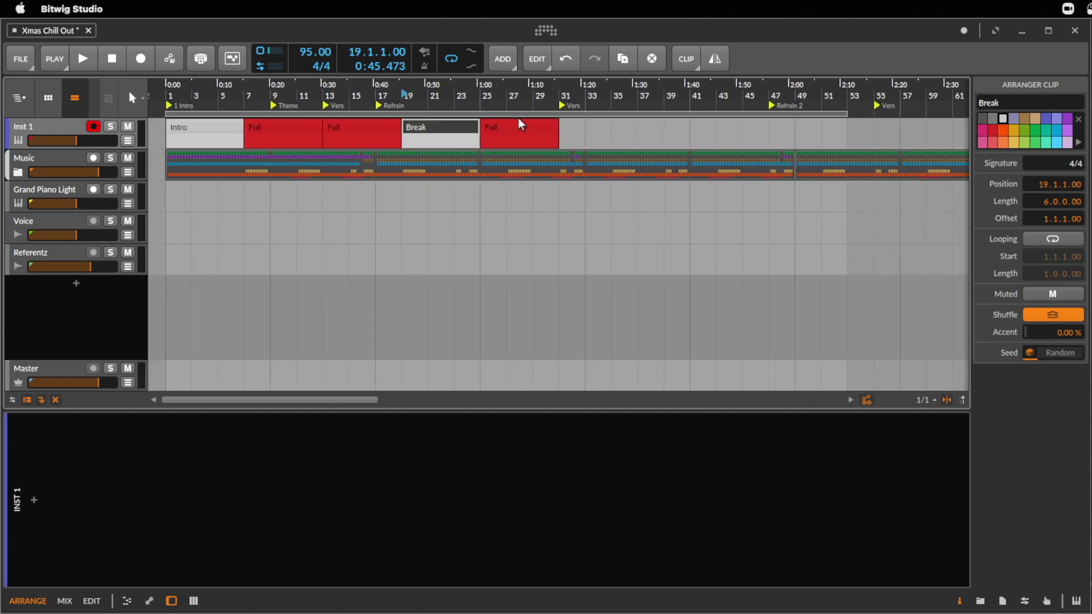
left_click(524, 131)
left_click(454, 131, "shift")
left_click_drag(454, 131, 613, 130)
- Copy the two Full clips at bars 7 and 13 to bars 19 and 25
left_click(367, 129)
left_click(273, 132, "shift")
left_click_drag(275, 131, 429, 134)
- Colour the Full clips at bars 13 and 25 orange
left_click(396, 133)
left_click(1007, 134)
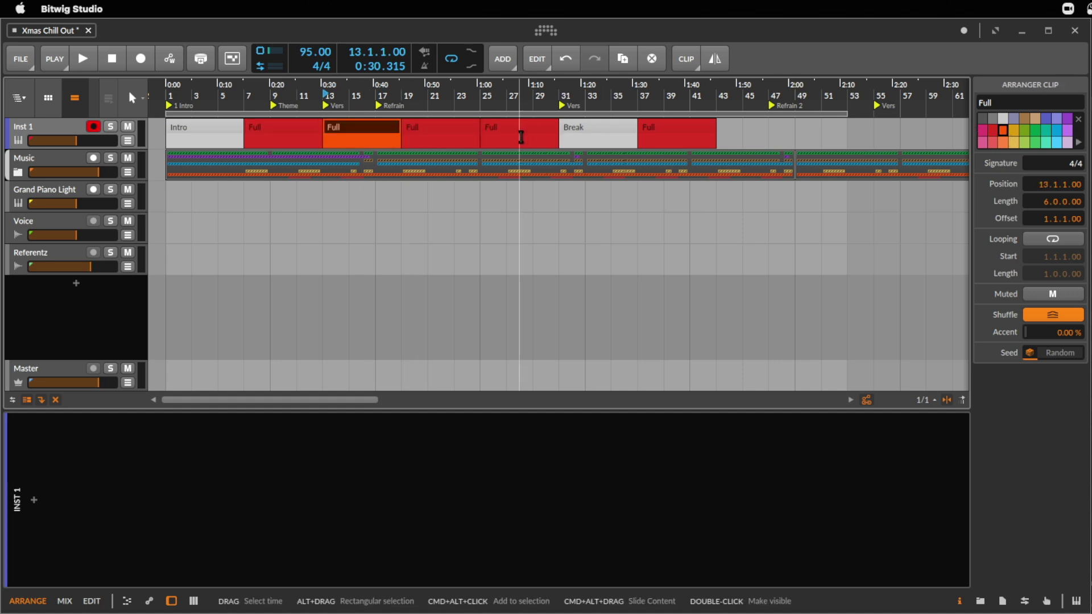
left_click(540, 137)
left_click(1004, 130)
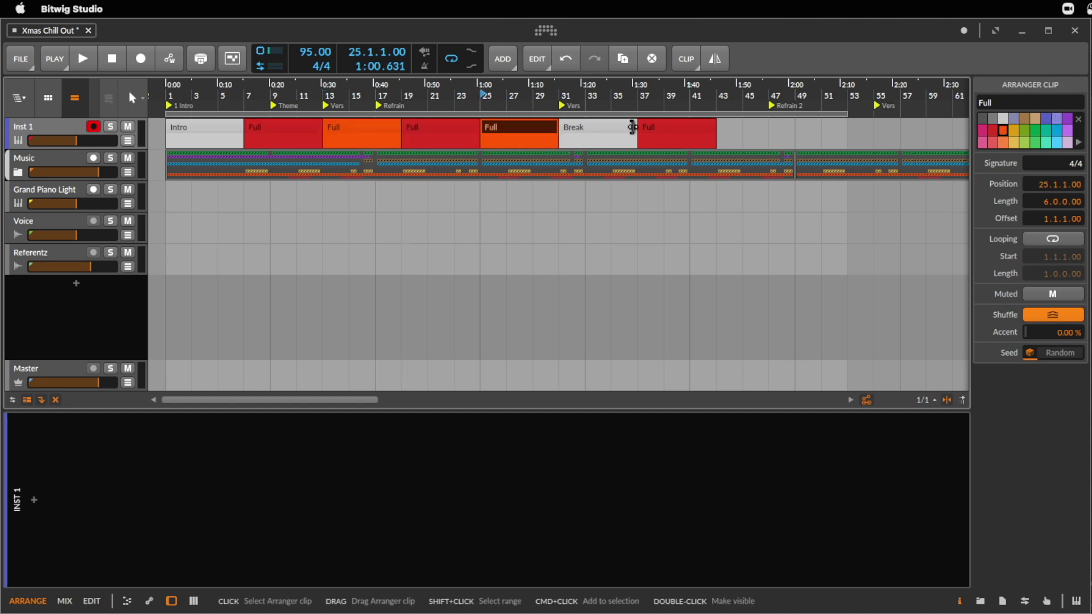
- Duplicate the Break clip to bar 37, and place red Full clips at bars 43 and 49
left_click_drag(663, 134, 741, 134)
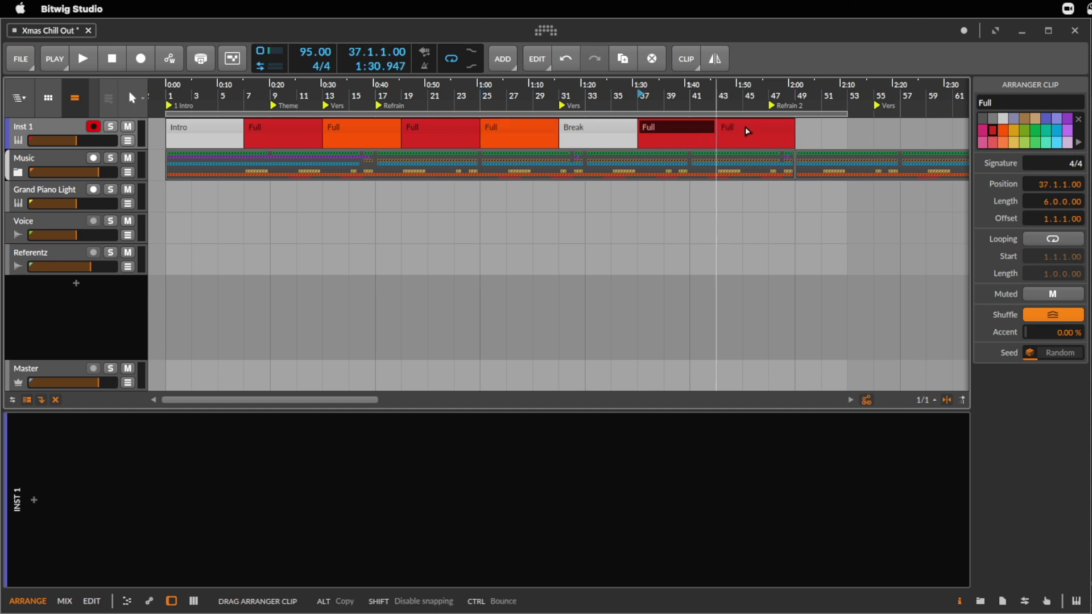
left_click(611, 131)
key("super+d")
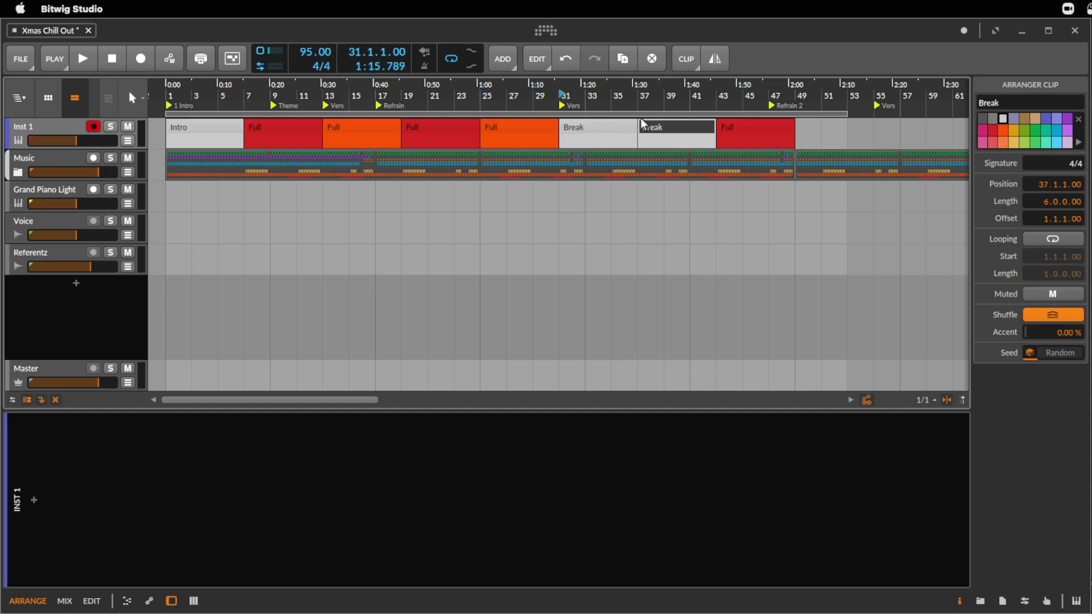
left_click(765, 123)
key("super+d")
left_click_drag(869, 92, 579, 49)
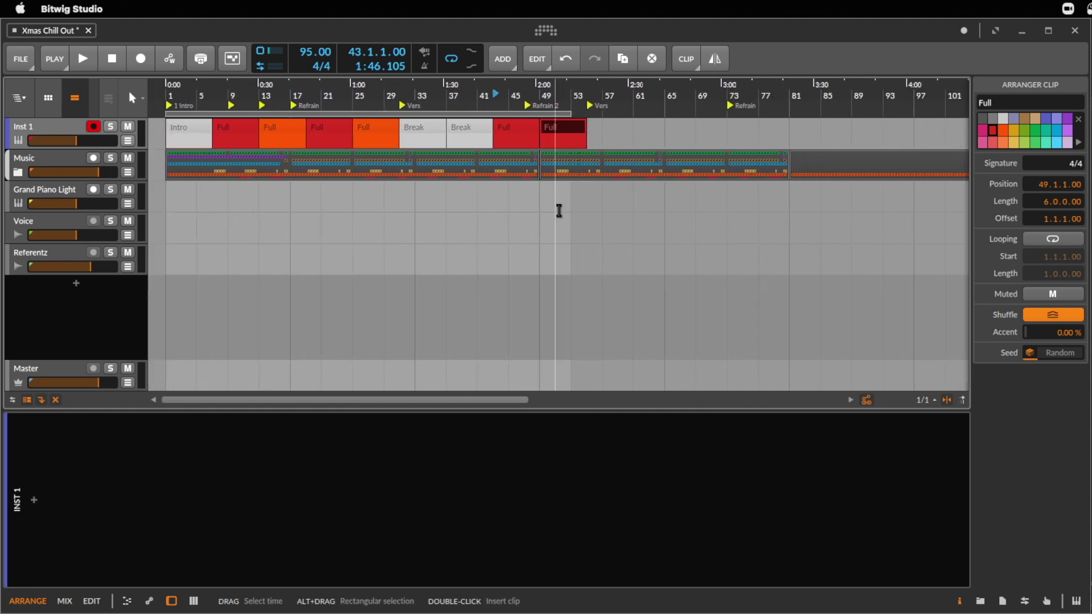
- Expand the Music group, shift all Full and Break clips to start at bar 34, and lengthen Intro to 16 bars
left_click(25, 174)
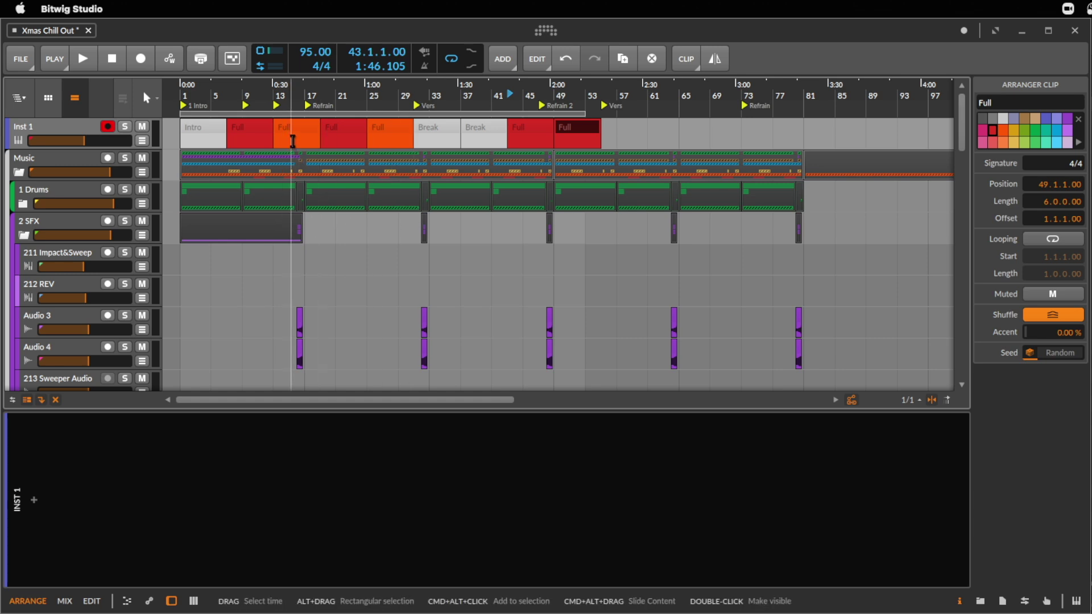
left_click(256, 125)
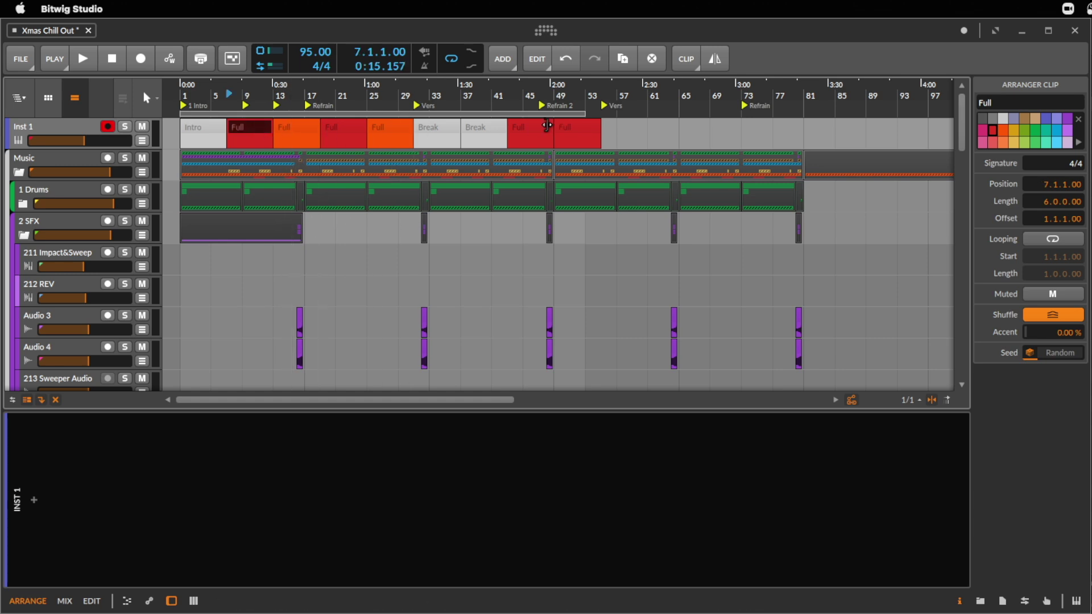
left_click(591, 133, "shift")
left_click_drag(263, 131, 474, 131)
left_click(221, 131)
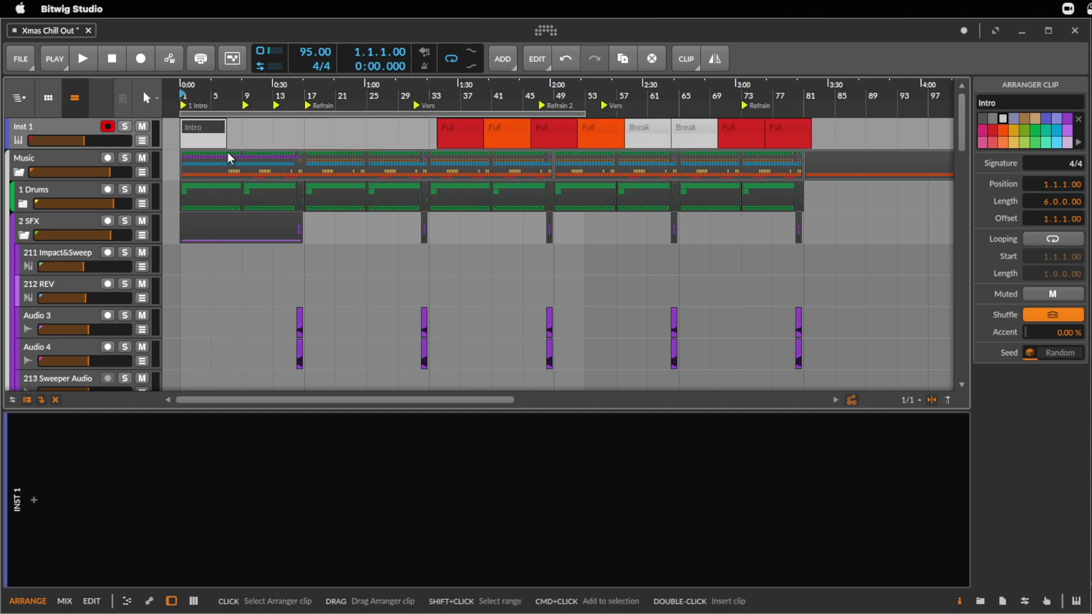
left_click_drag(224, 126, 300, 128)
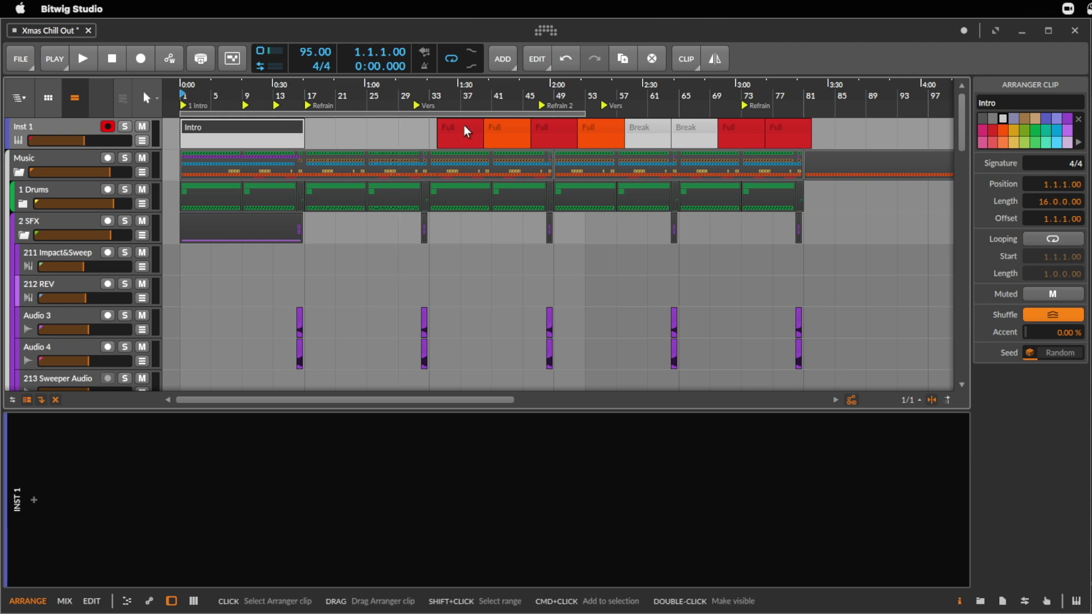
- Fit the red Full clip from Intro's end to bar 33 and the orange one to bars 33–49, deleting the six clips behind them
left_click_drag(465, 130, 421, 129)
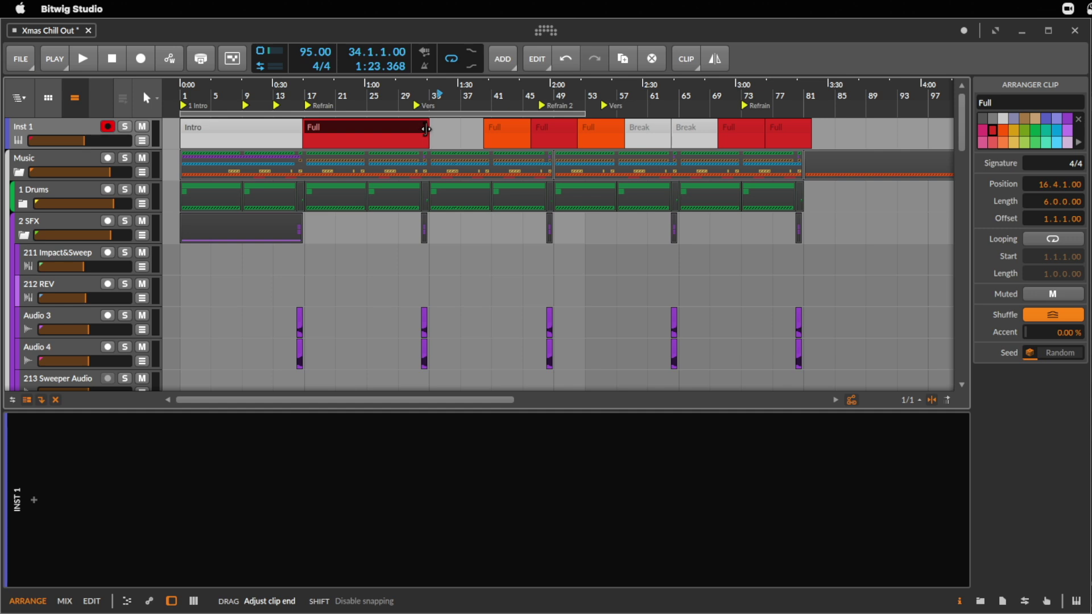
left_click_drag(513, 124, 459, 126)
left_click(538, 137)
left_click(781, 121, "shift")
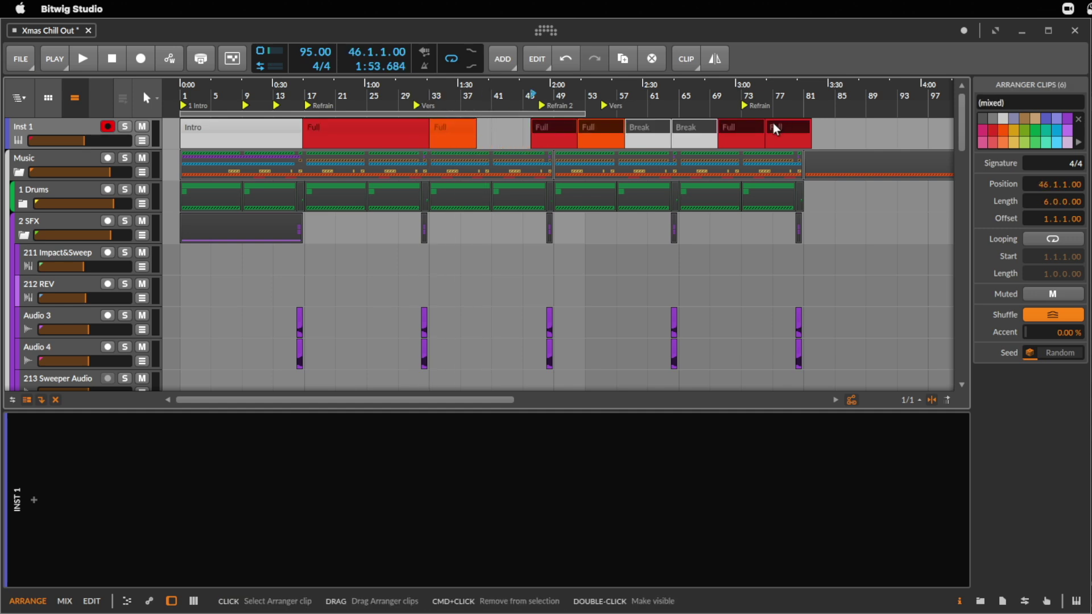
key("Delete")
left_click_drag(476, 131, 561, 130)
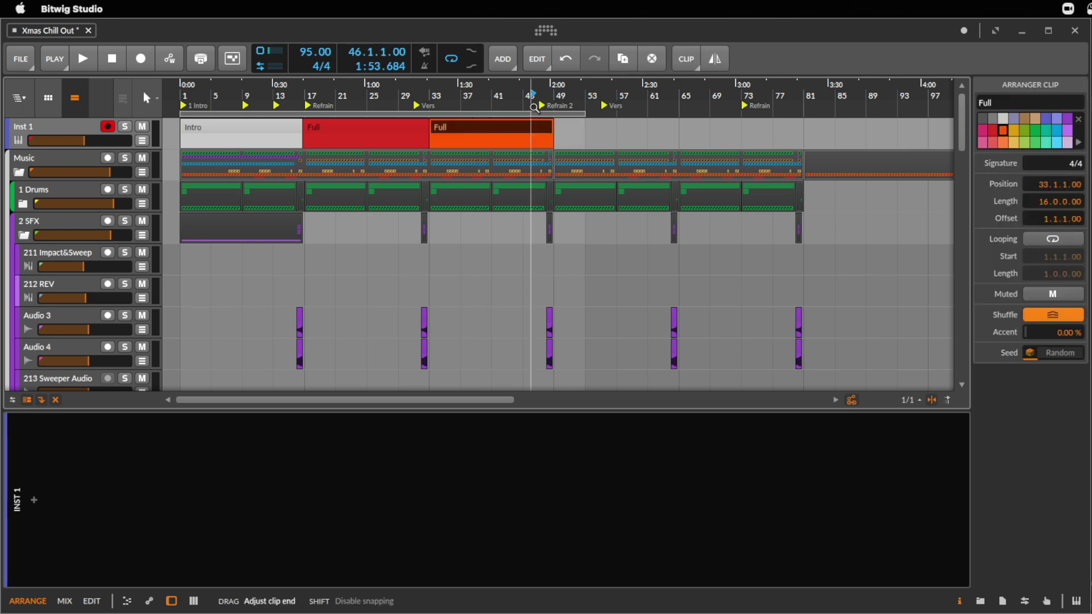
- Duplicate the red and orange Full clips together to bars 49–81
left_click(361, 126)
left_click(505, 127)
left_click(390, 127)
left_click(496, 137)
left_click(387, 132, "super")
key("super+d")
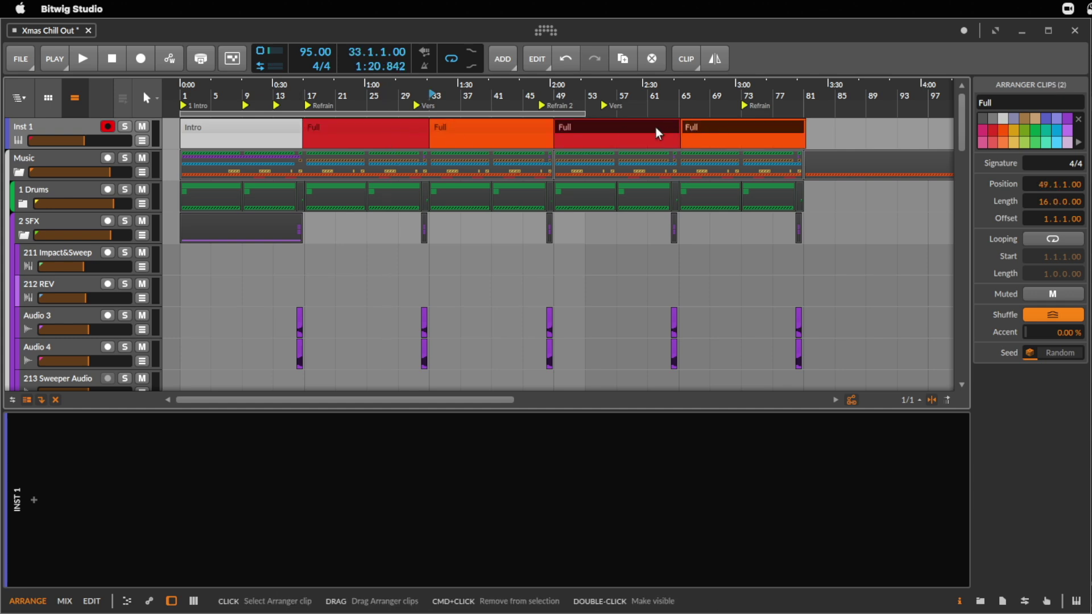
- Replace the red Full clip at bar 49 with a copy of the Intro clip named Break
left_click(653, 127)
key("Delete")
left_click_drag(247, 132, 619, 127)
left_click(619, 125)
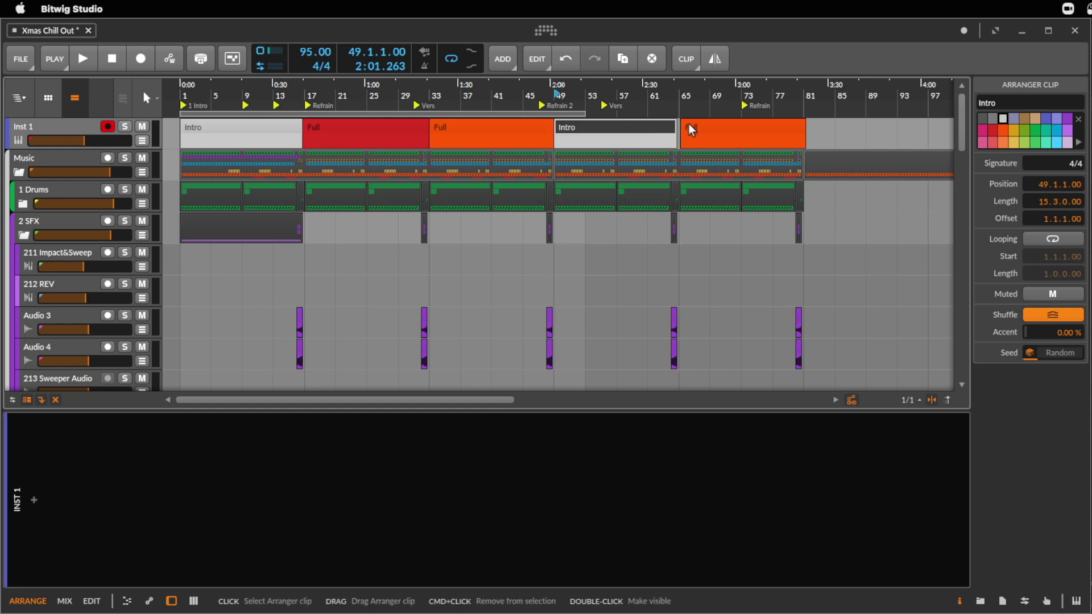
type("Break")
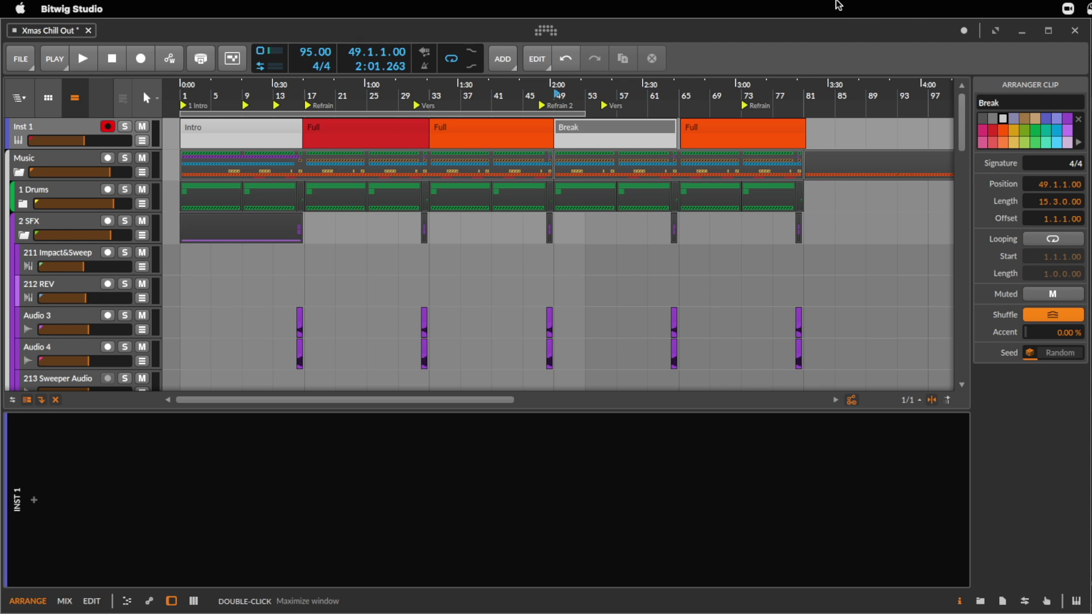
- Expand the 1 Drums group and mute the 111 Maindrums and 112 Break&Crash clips between bars 49 and 65
left_click(23, 204)
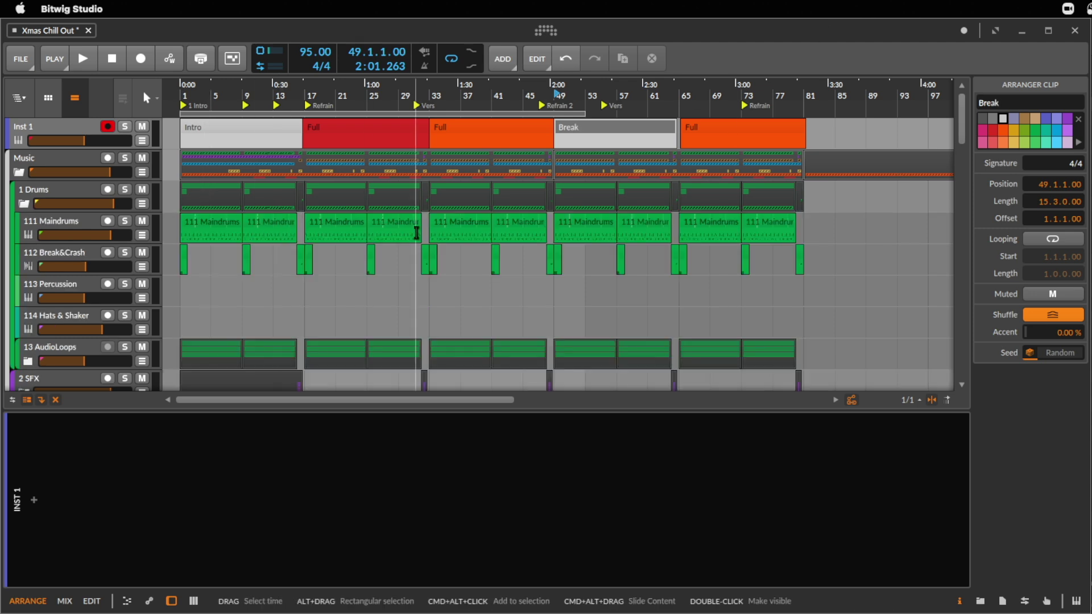
left_click(591, 224)
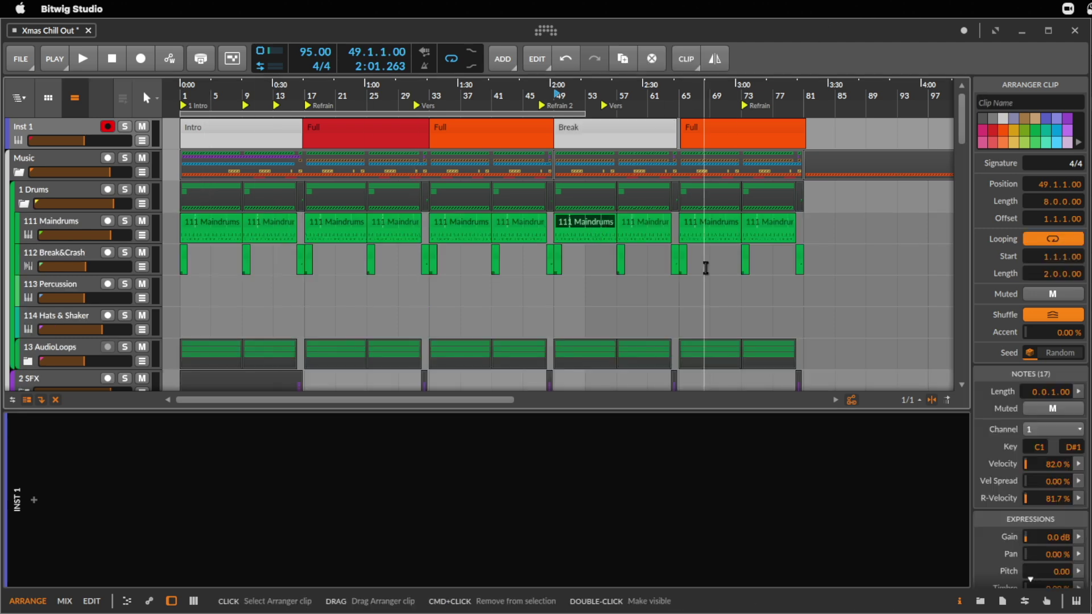
left_click(674, 245, "shift")
key("alt+m")
scroll(561, 333, "down", 5)
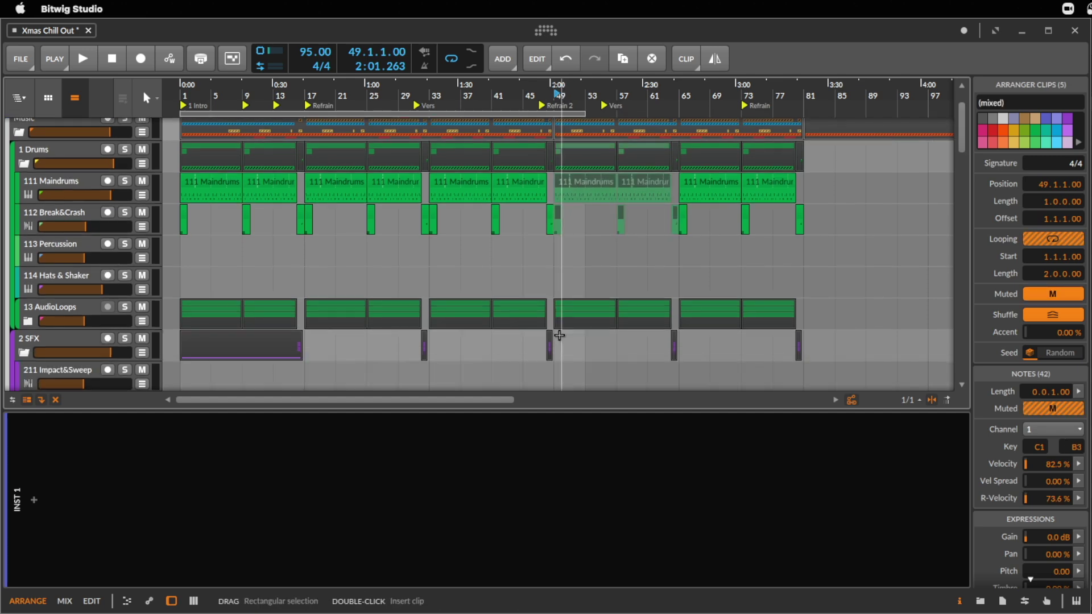
- Expand the 3 Bass group and mute the two 331 Synth Bass clips between bars 49 and 65
scroll(563, 332, "down", 7)
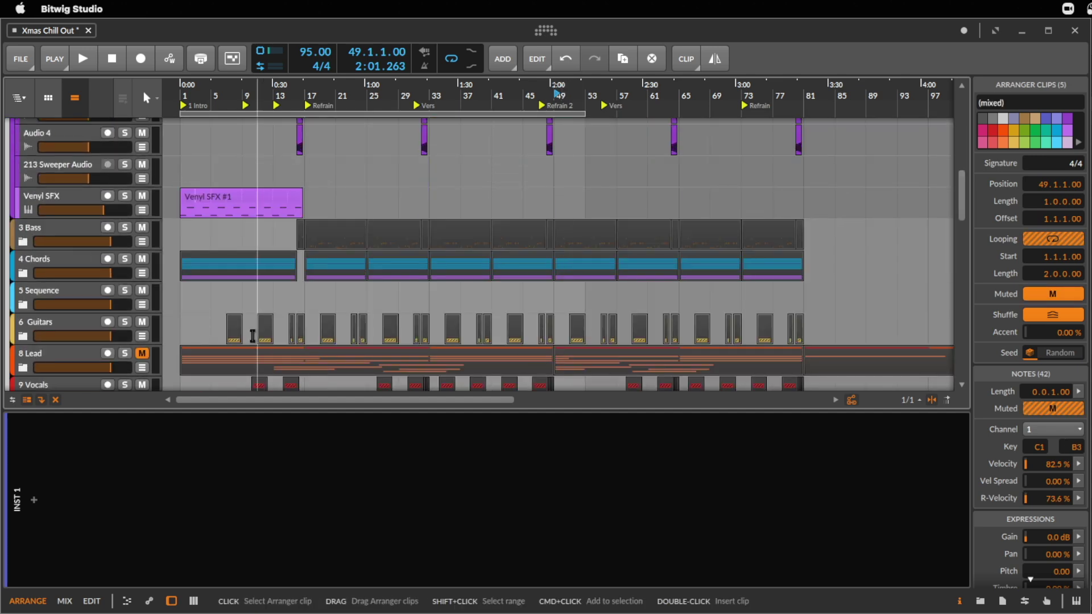
left_click(23, 241)
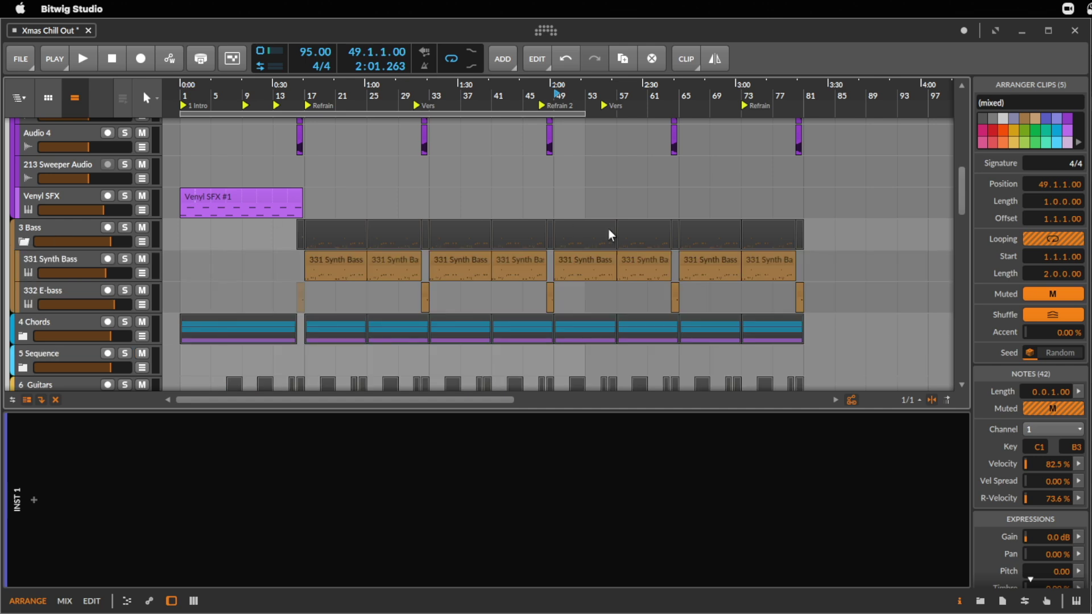
left_click(581, 267)
left_click(662, 266, "shift")
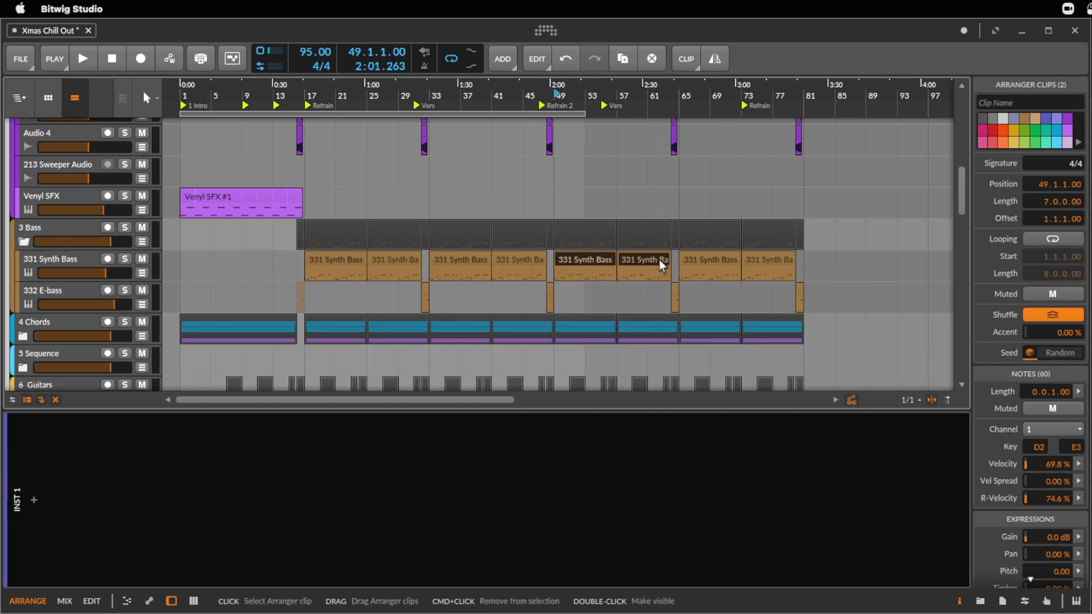
key("0")
key("space")
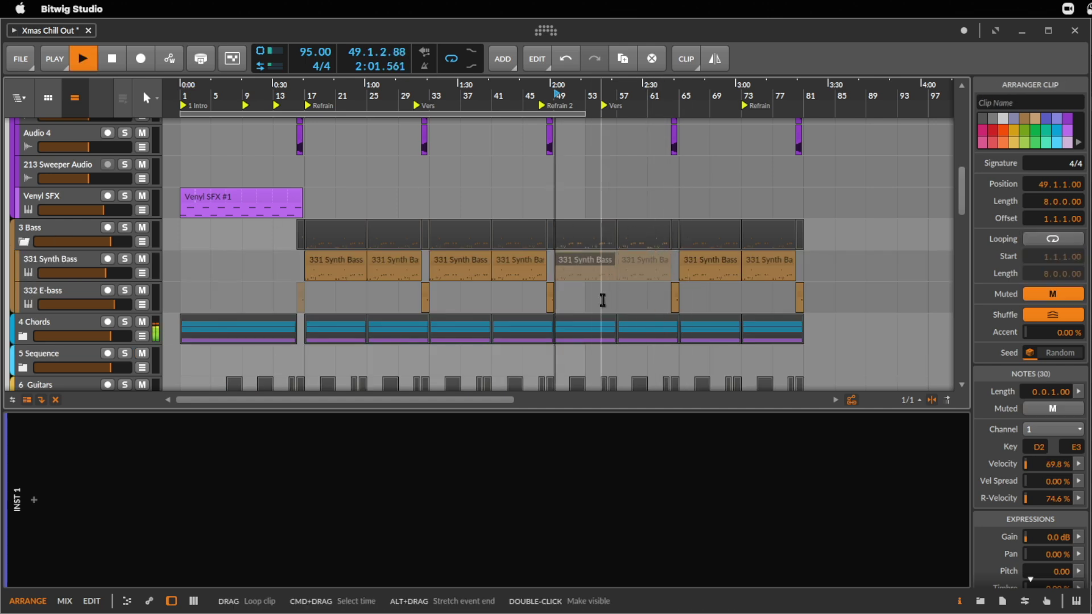
- Expand the 13 AudioLoops group and mute the six clips on 131, 132 and 133 Beat between bars 49 and 65
scroll(604, 300, "up", 10)
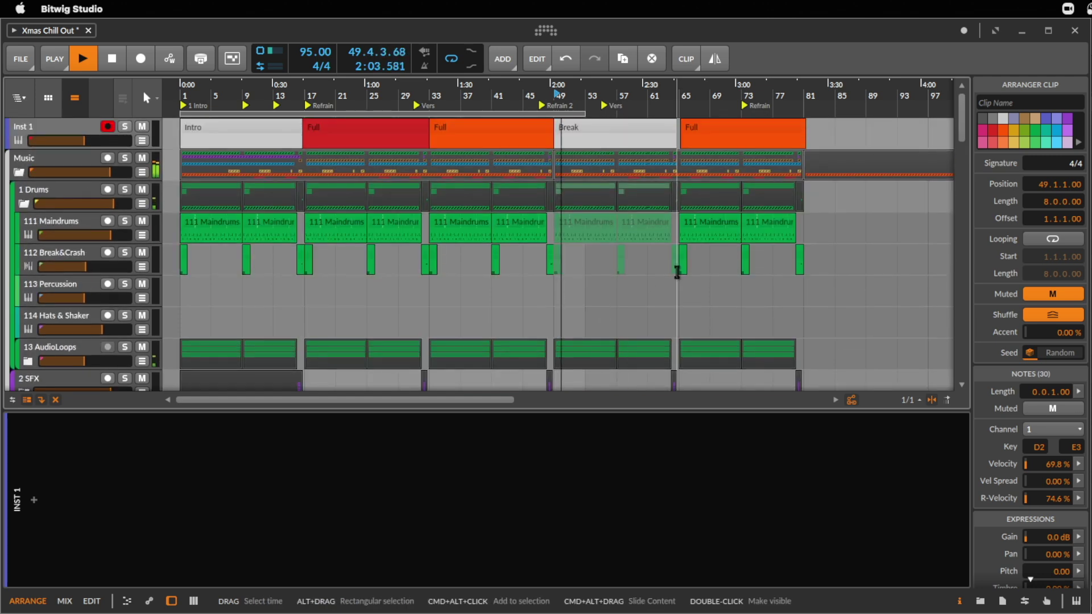
scroll(678, 268, "down", 1)
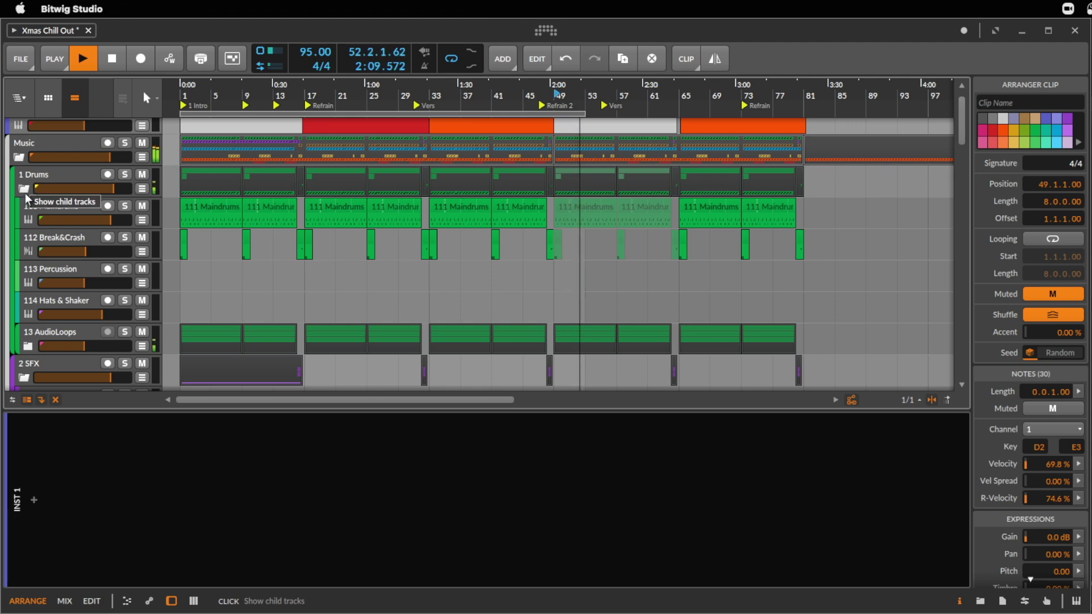
scroll(25, 196, "down", 5)
left_click(28, 265)
scroll(561, 224, "down", 1)
left_click_drag(560, 224, 639, 324)
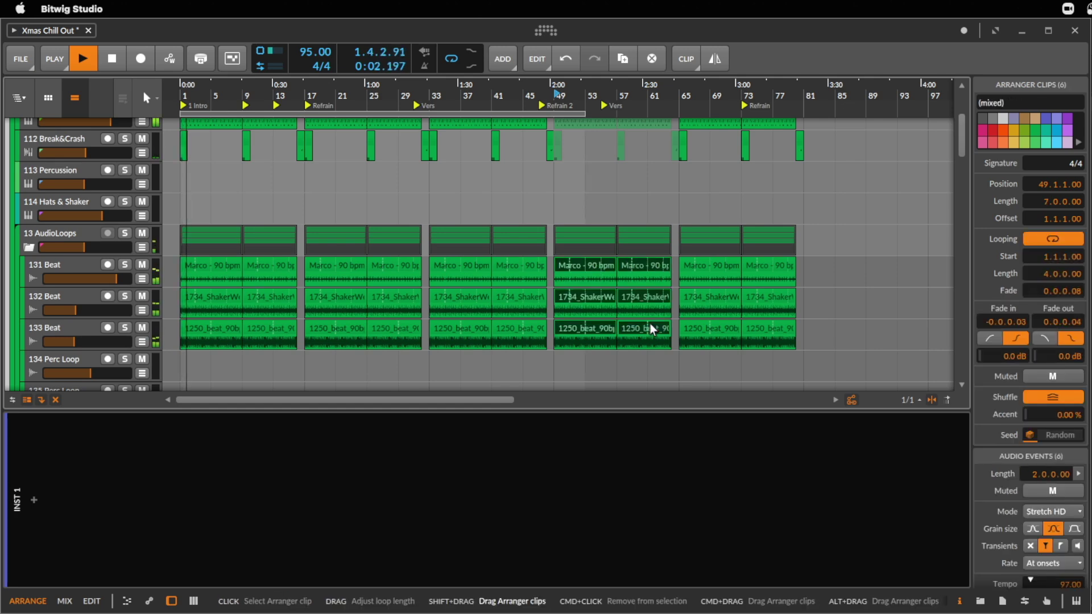
key("m")
- Restart playback at bar 49 to hear the thinned-out break
scroll(646, 317, "up", 4)
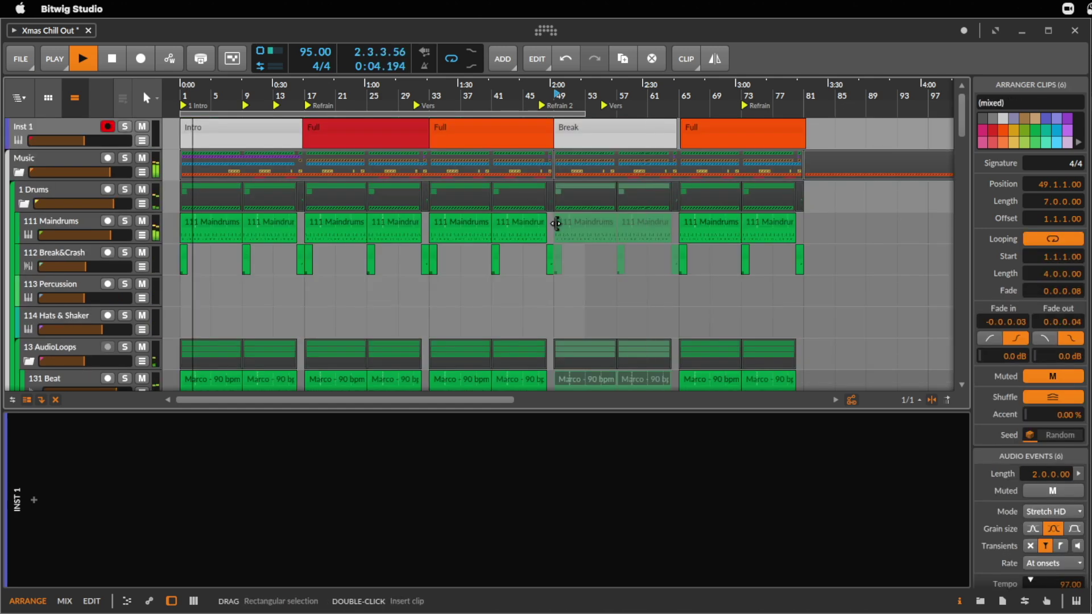
key("space")
left_click(573, 223)
key("space")
scroll(574, 223, "down", 6)
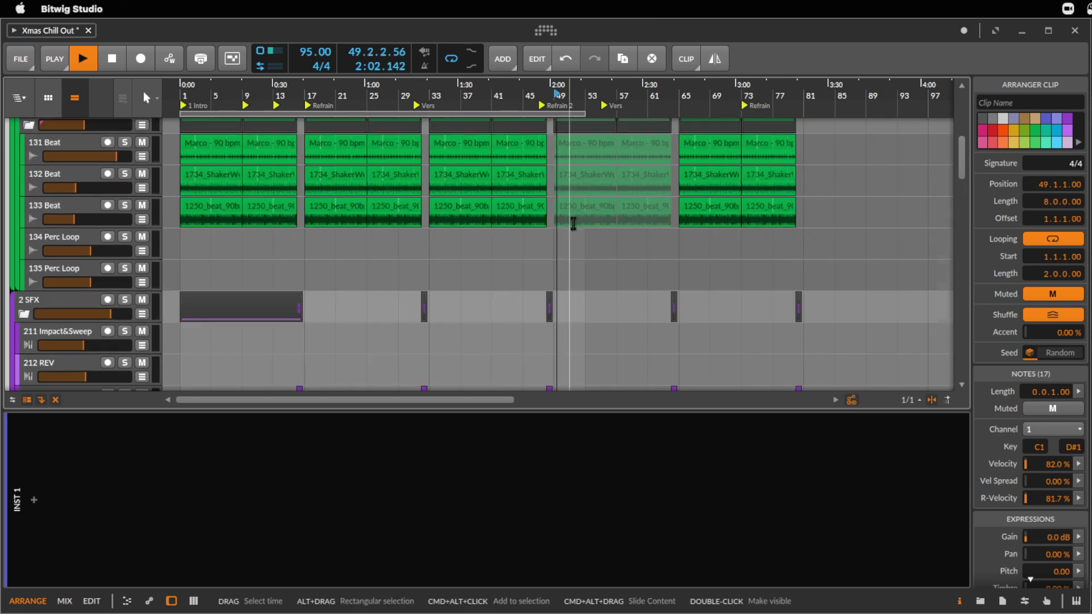
- Expand the 4 Chords group and mute the 434 Bells #6 clip at bar 49
scroll(573, 223, "down", 5)
left_click(23, 290)
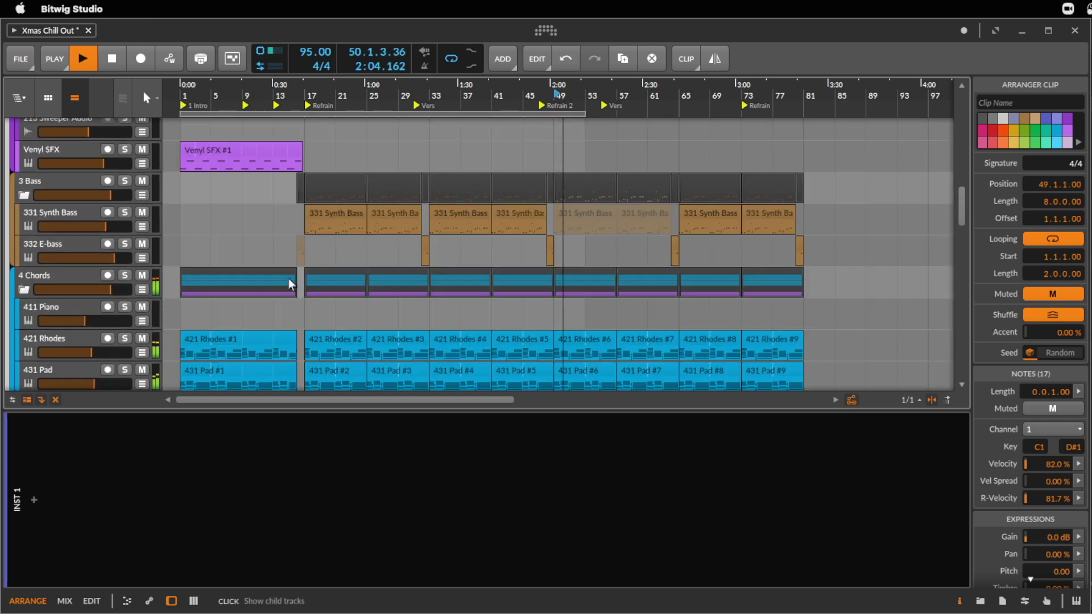
scroll(673, 270, "down", 6)
scroll(673, 271, "up", 5)
scroll(672, 271, "down", 1)
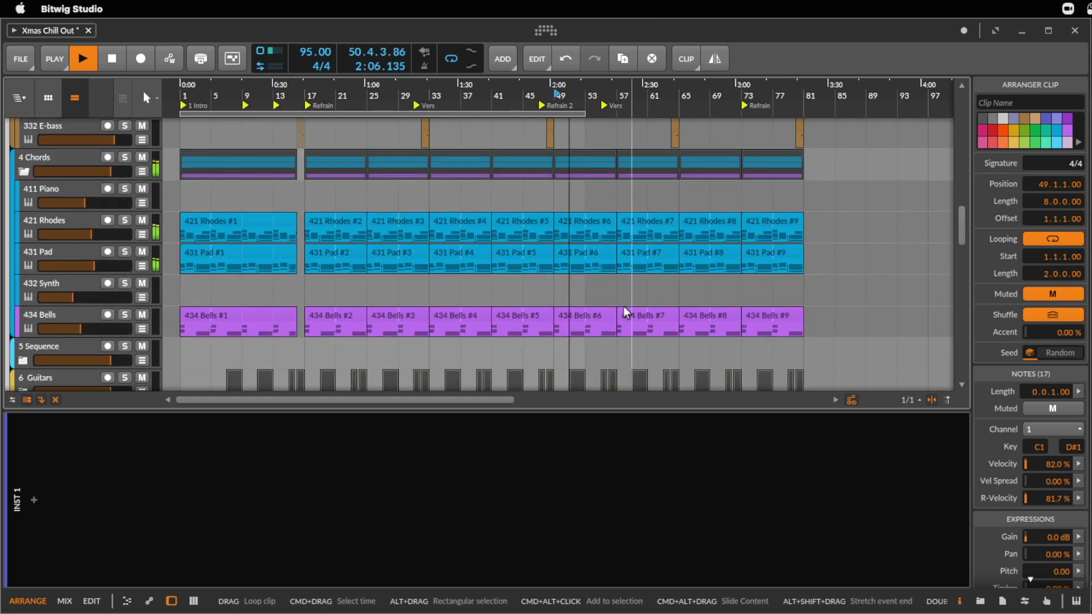
key("space")
left_click(600, 319)
key("m")
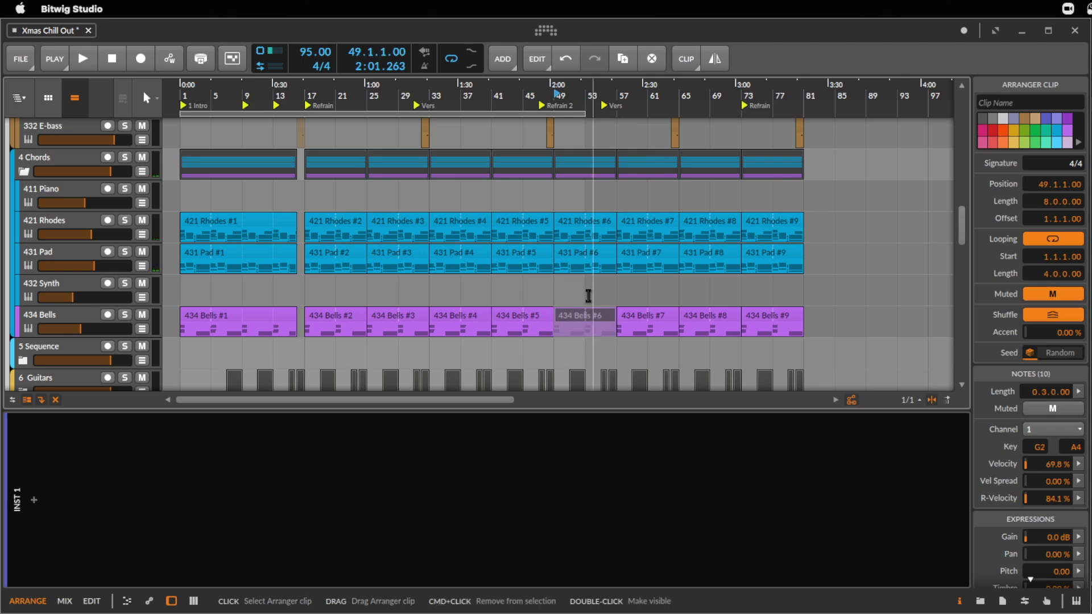
- Play the 421 Rhodes #6 clip at bar 49 and open it in an enlarged note editor
left_click(575, 219)
key("space")
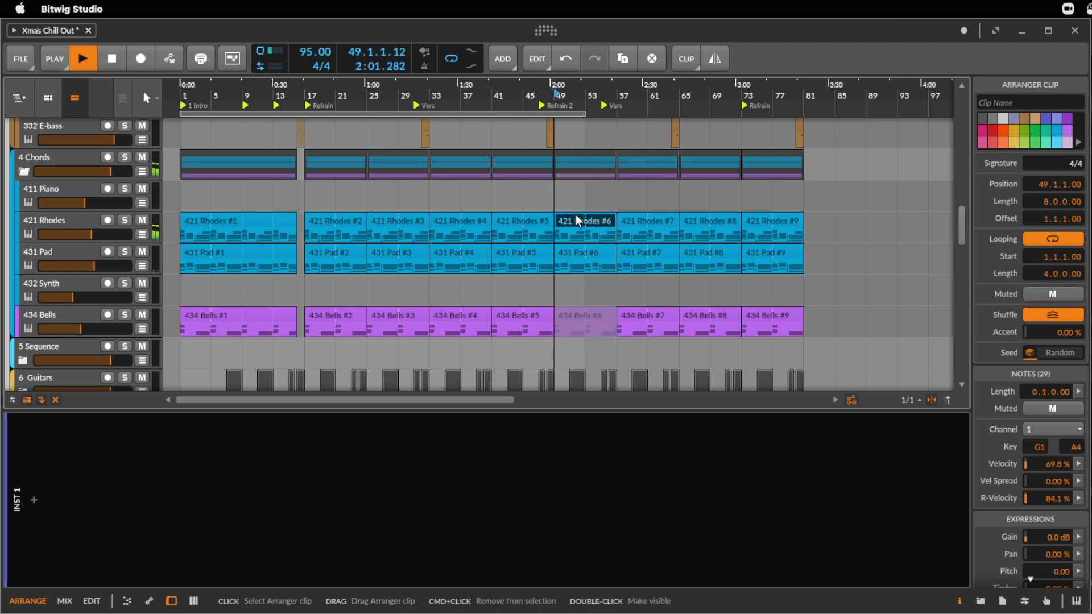
double_click(575, 220)
key("space")
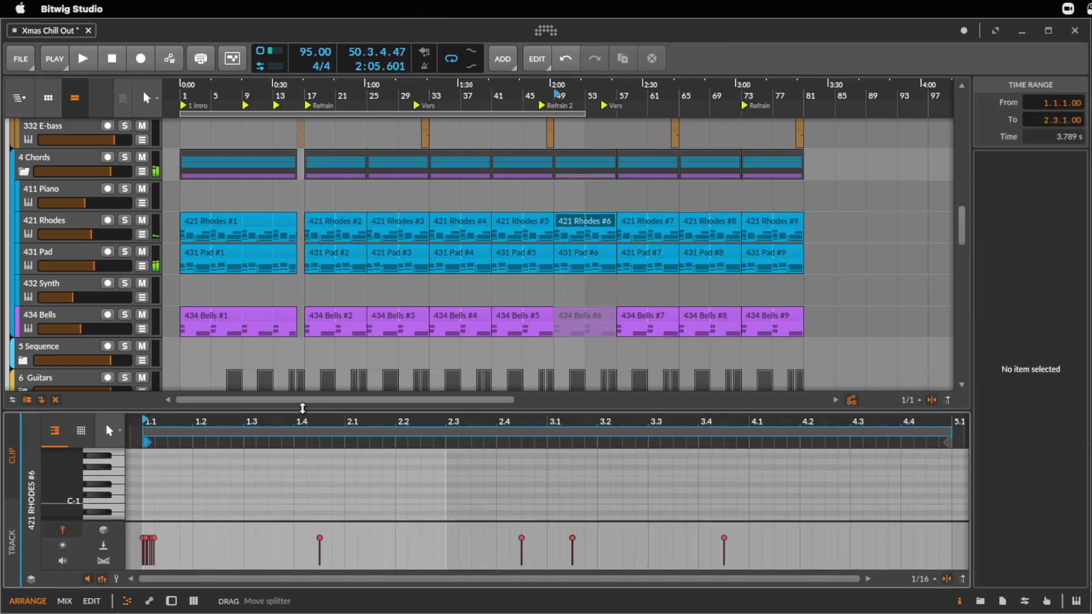
left_click_drag(302, 406, 301, 219)
- Try muting the three middle notes of the opening chord in 421 Rhodes #6 and play the result
left_click_drag(207, 287, 227, 297)
left_click_drag(289, 270, 286, 309)
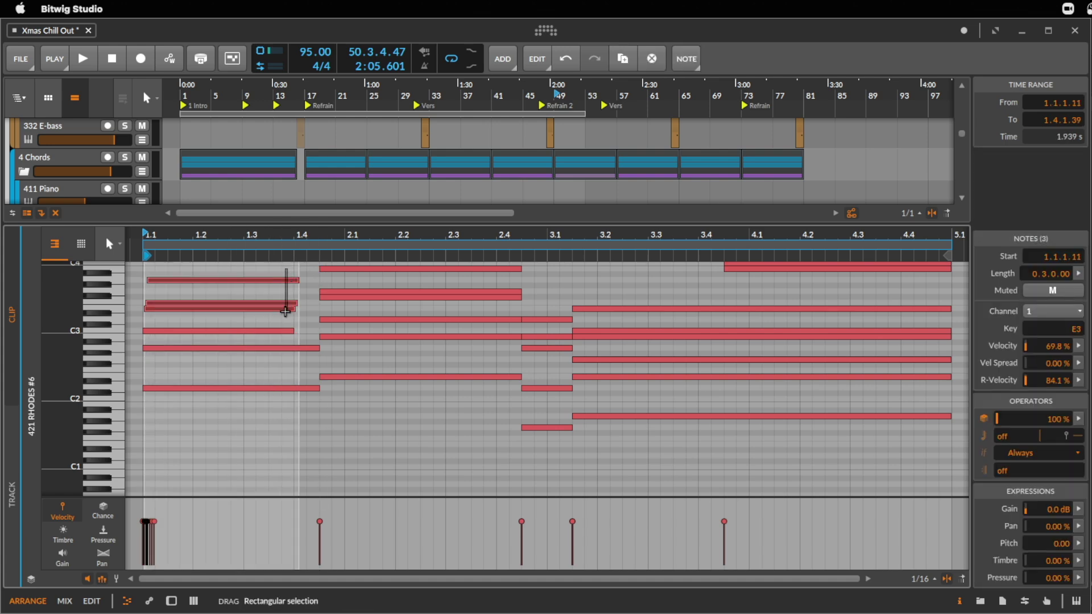
key("alt+m")
key("space")
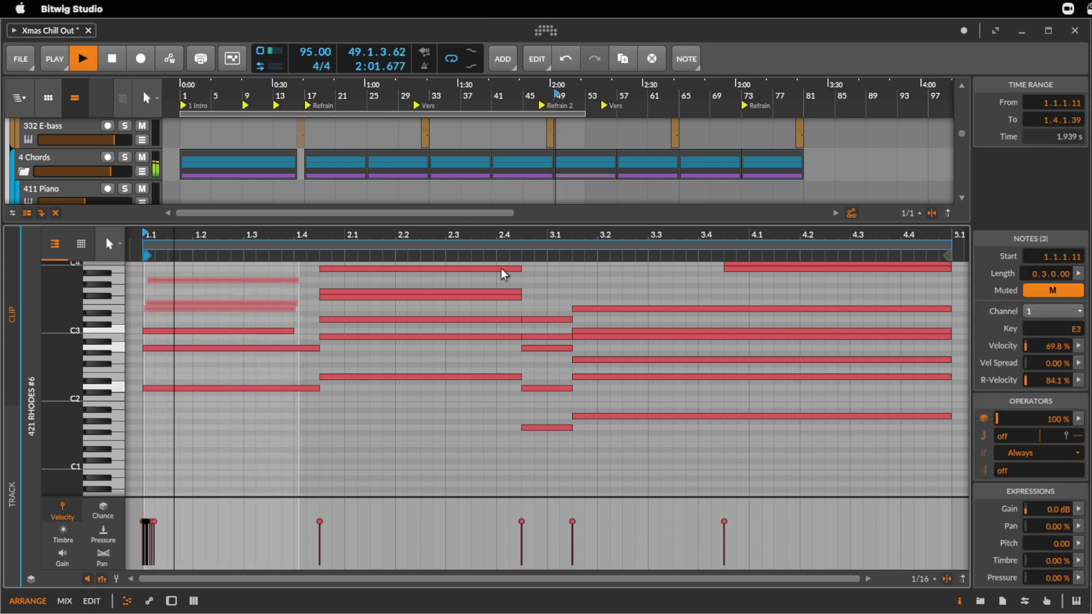
- Mute the three highest notes, from E4 upwards, of the opening chord in 421 Rhodes #6
scroll(387, 306, "up", 3)
left_click_drag(156, 282, 241, 361)
key("alt+m")
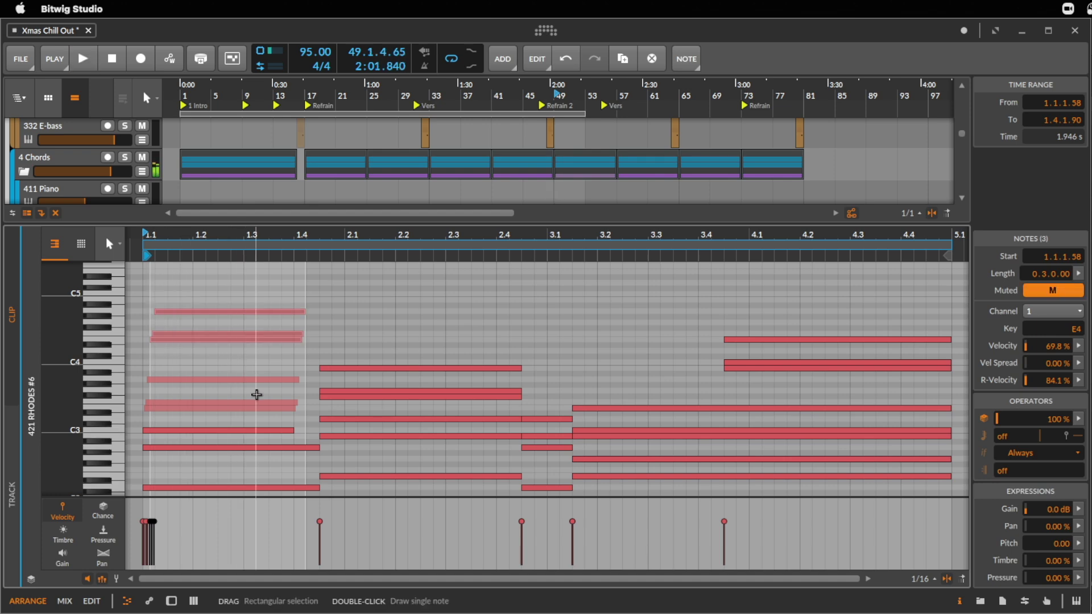
- Unmute the three middle notes, from E3 upwards, of the opening Rhodes chord and shrink the note editor again
left_click_drag(248, 365, 257, 414)
key("alt+m")
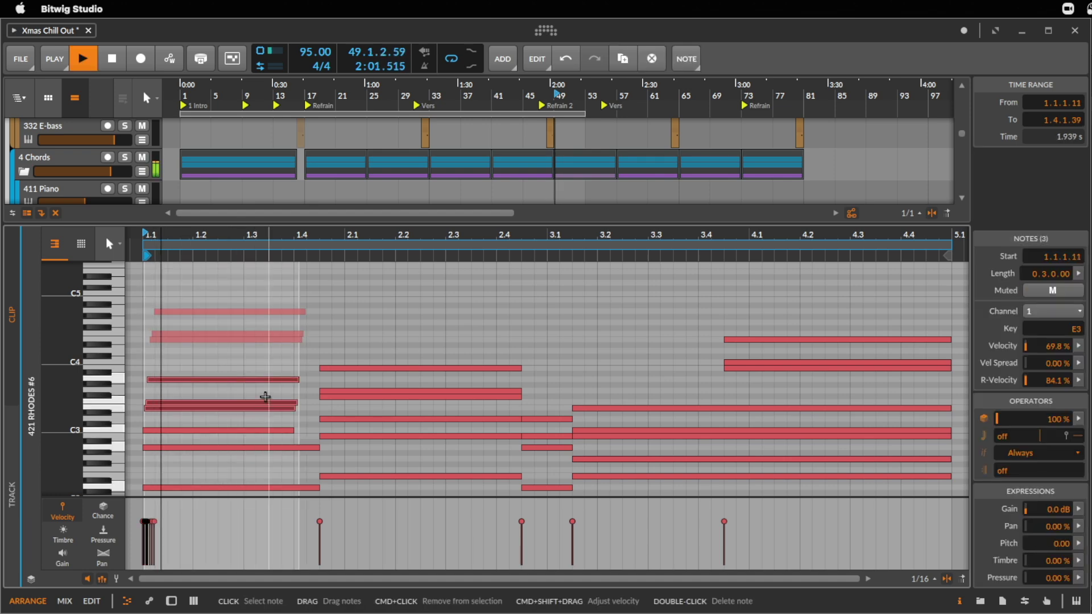
left_click_drag(526, 225, 578, 458)
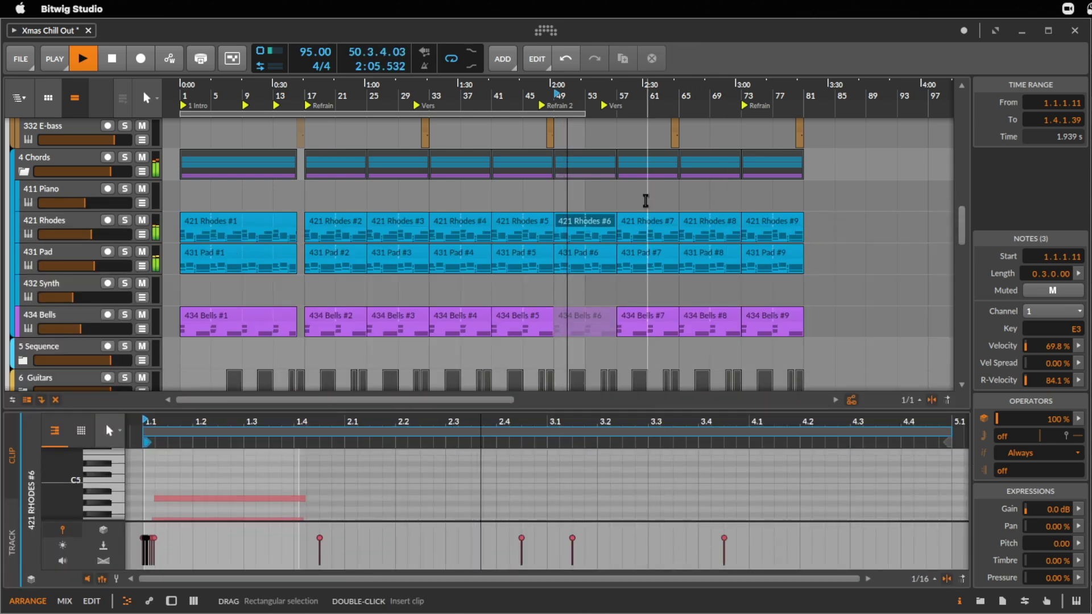
- Look through the tracks for other parts sounding in the break and play the arrangement from the Break clip at bar 49
scroll(598, 383, "up", 3)
scroll(640, 305, "down", 6)
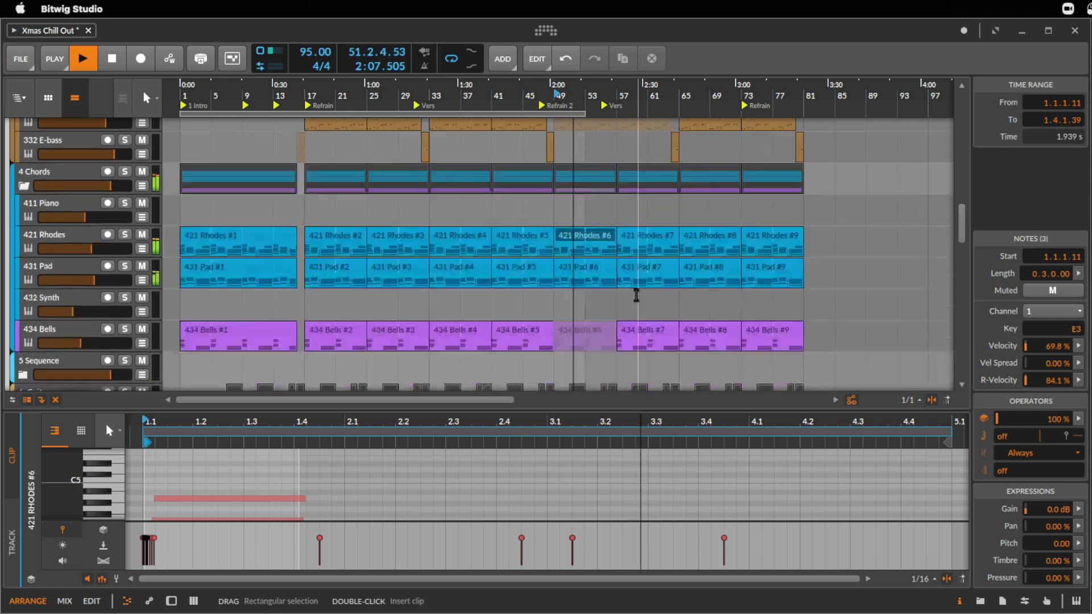
scroll(638, 302, "down", 10)
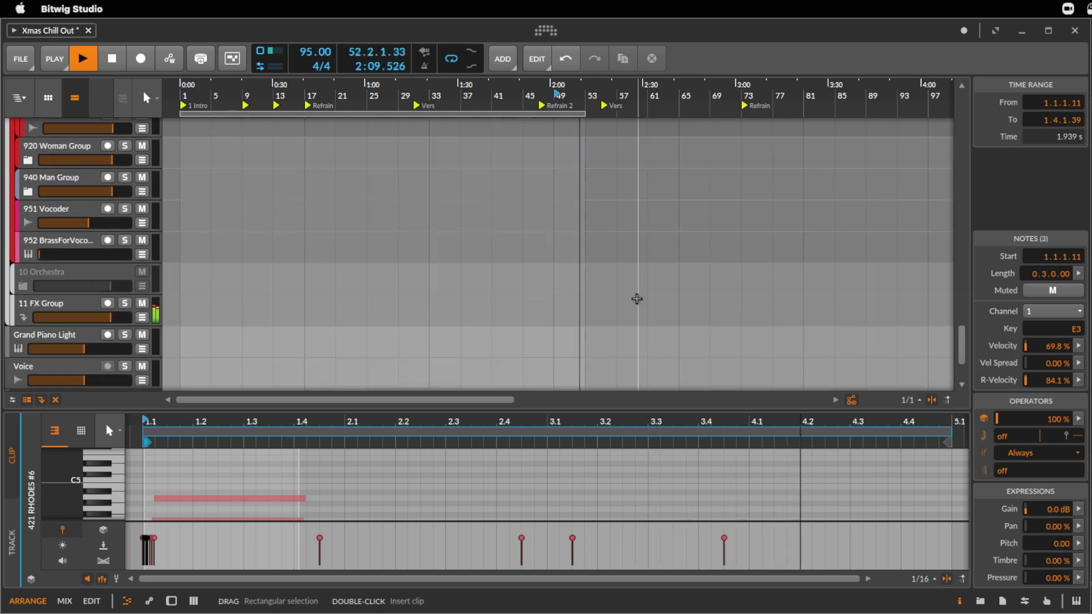
scroll(636, 295, "up", 15)
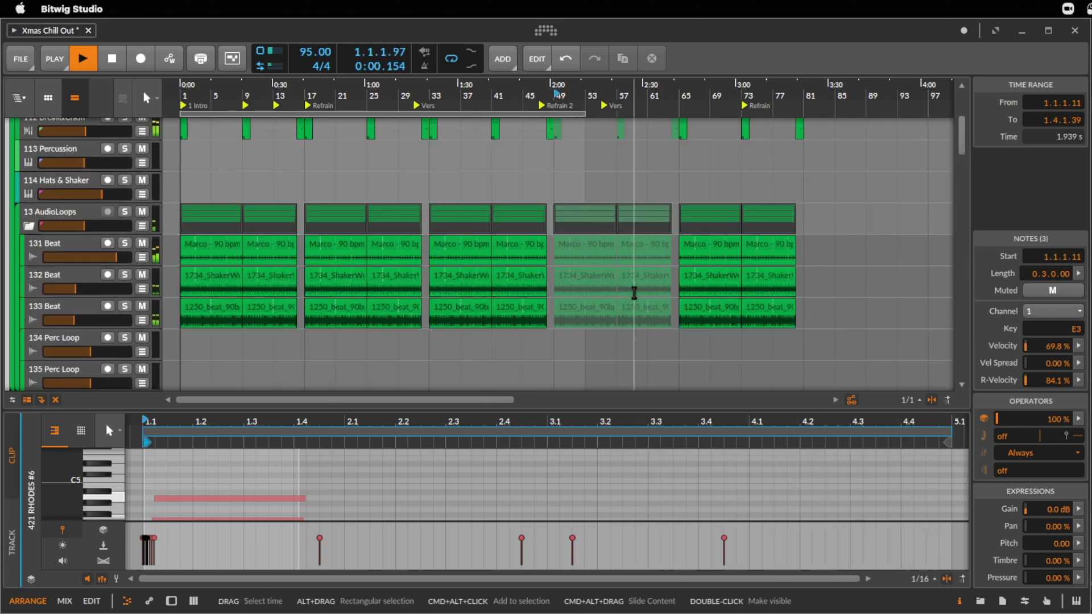
scroll(634, 293, "up", 5)
key("space")
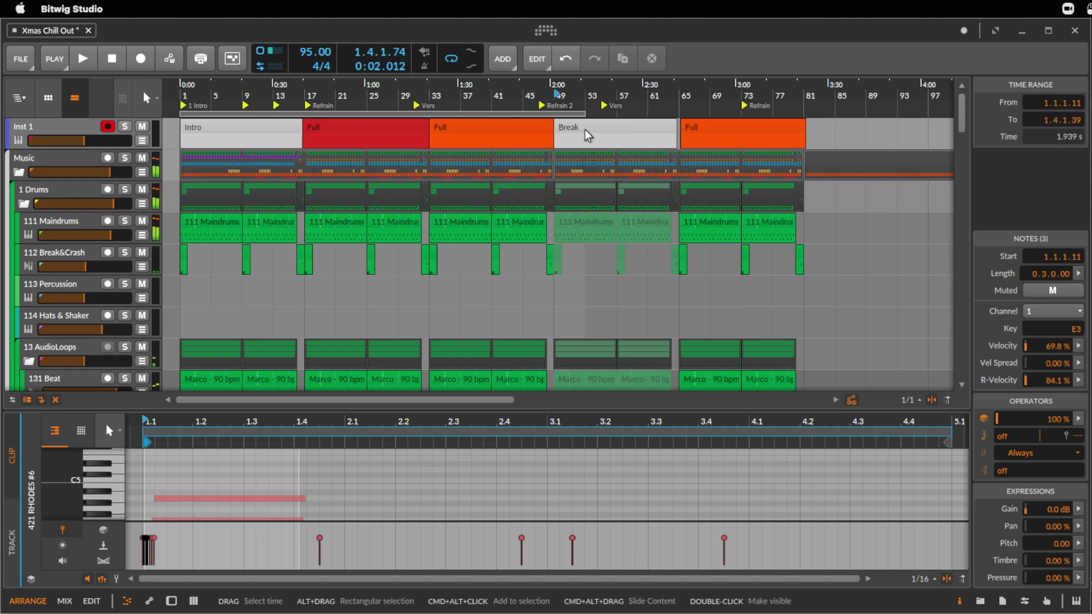
left_click(583, 126)
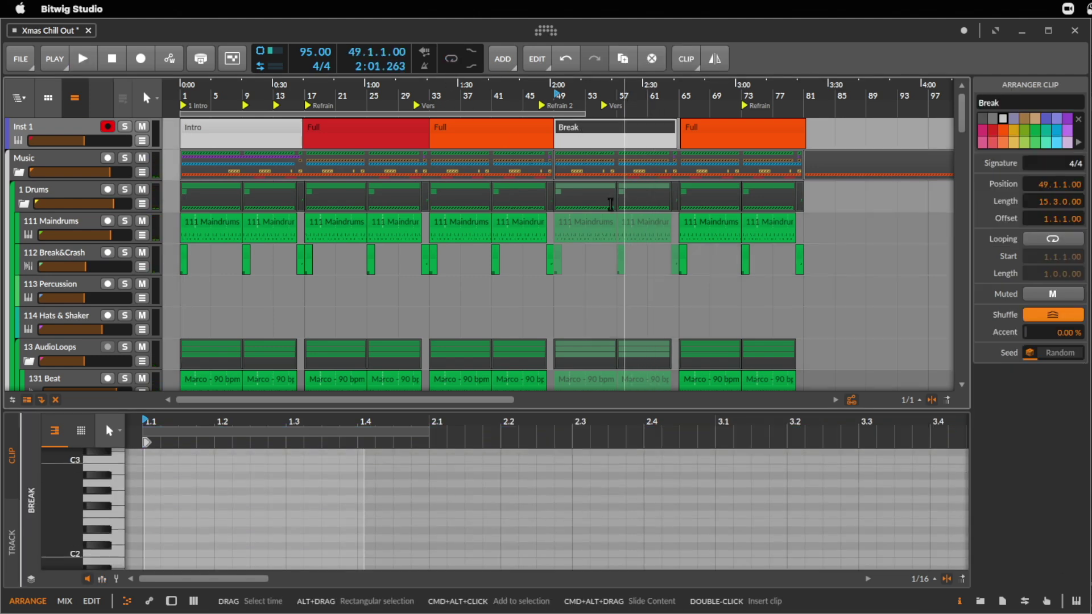
key("space")
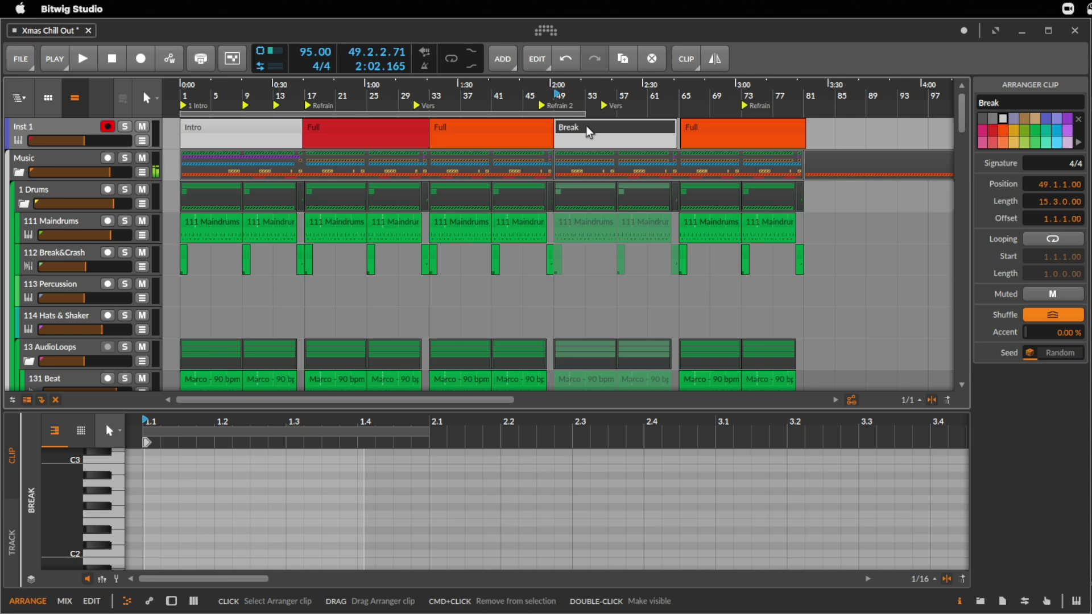
- Unmute the 1734_ShakerWet_97bpm_mugent clip on 132 Beat at bar 57
left_click_drag(624, 82, 619, 209)
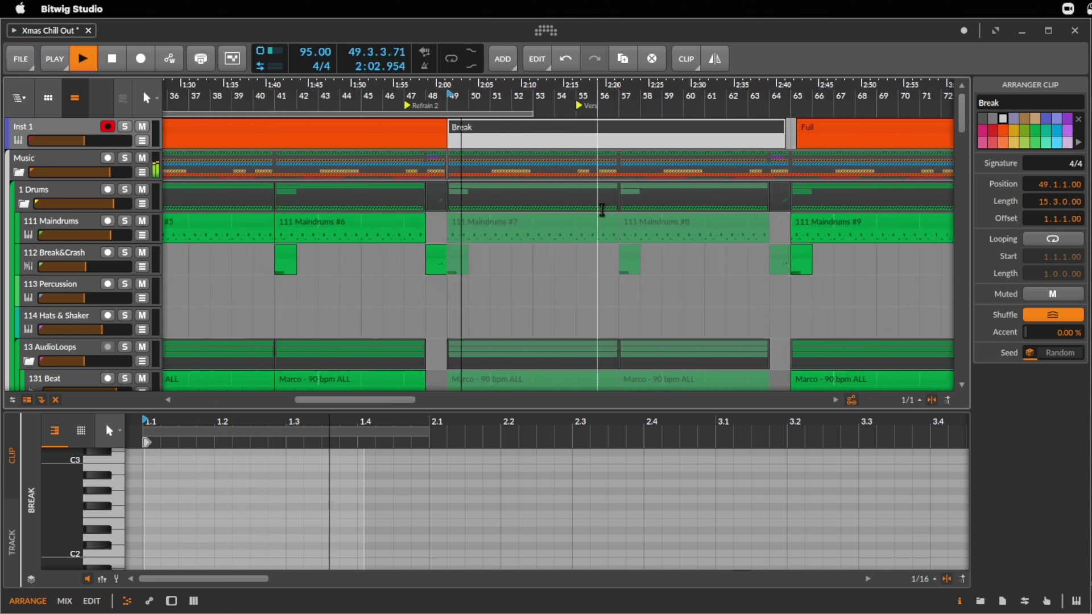
scroll(604, 210, "down", 5)
left_click(697, 258)
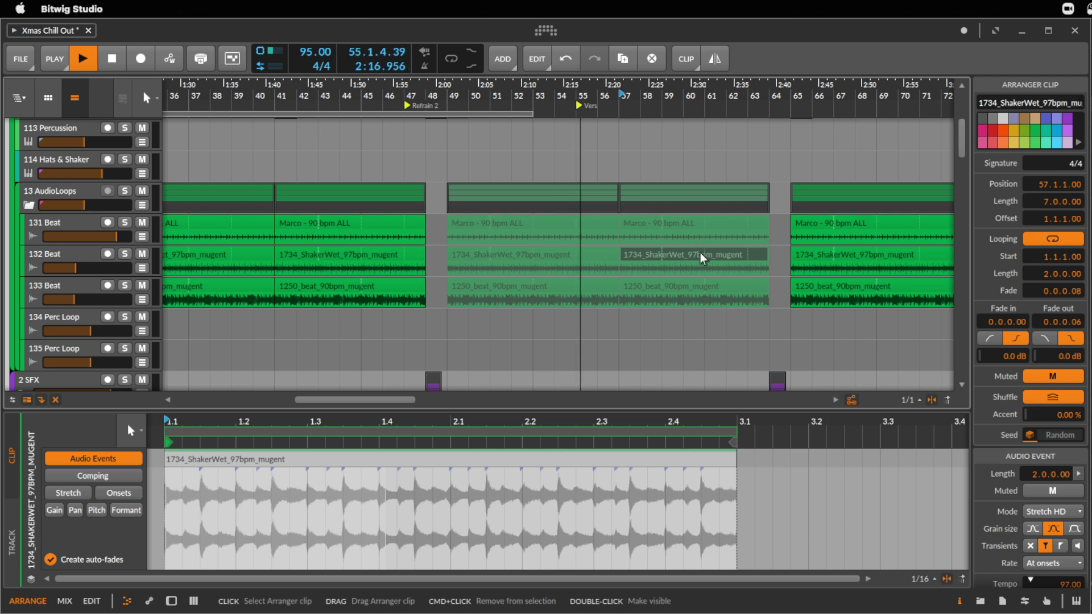
key("alt+m")
- Open the 111 Maindrums #8 clip and add C#1 notes at 1.2 and 1.4, playing the clip from bar 57
scroll(674, 278, "up", 5)
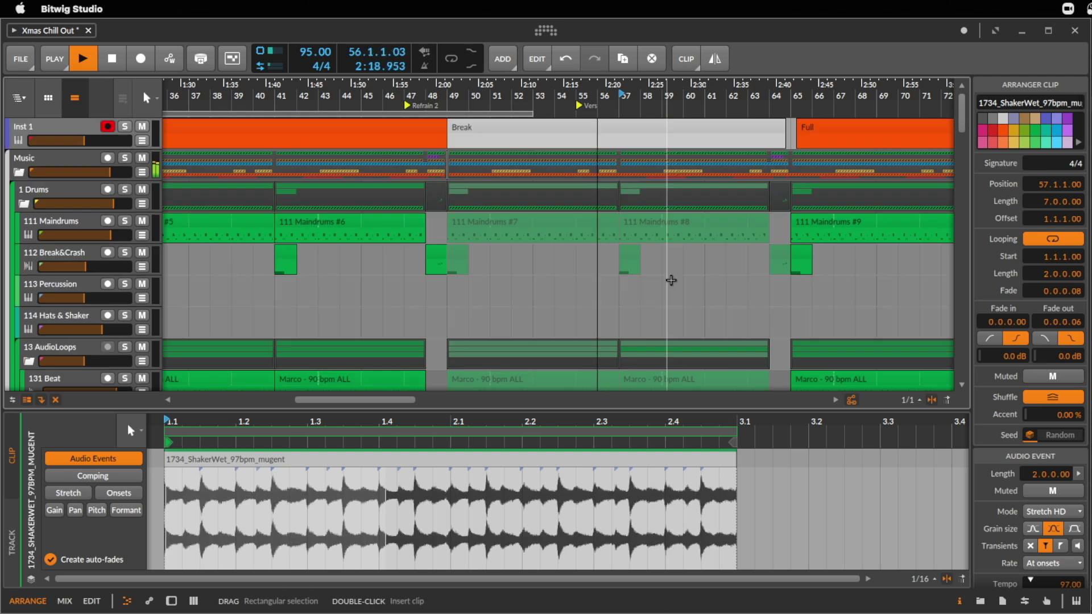
scroll(674, 283, "down", 1)
scroll(674, 284, "down", 5)
scroll(676, 286, "up", 5)
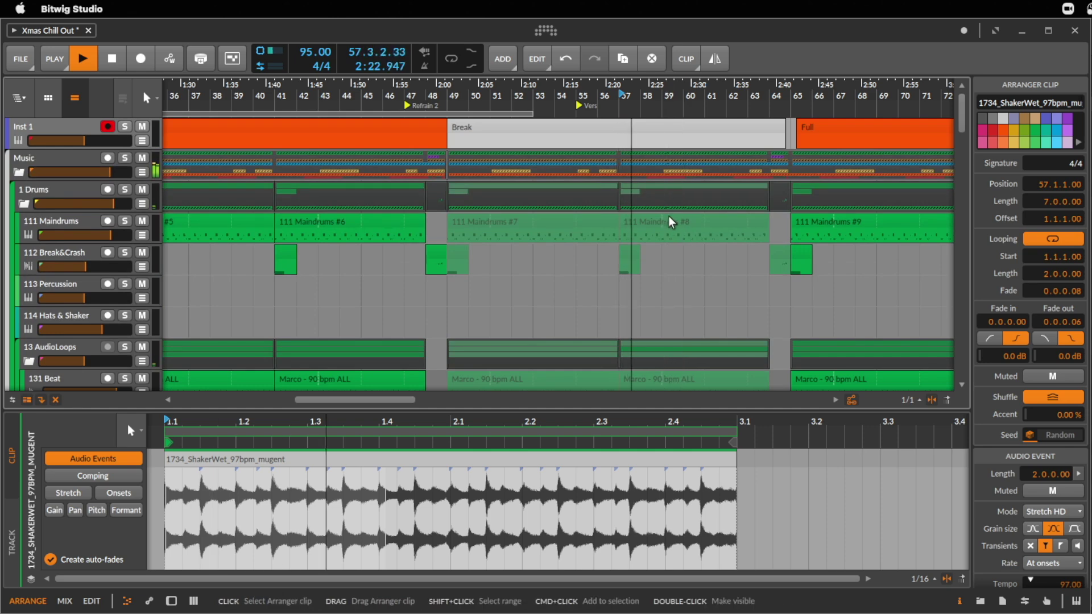
scroll(689, 252, "down", 2)
scroll(690, 252, "down", 4)
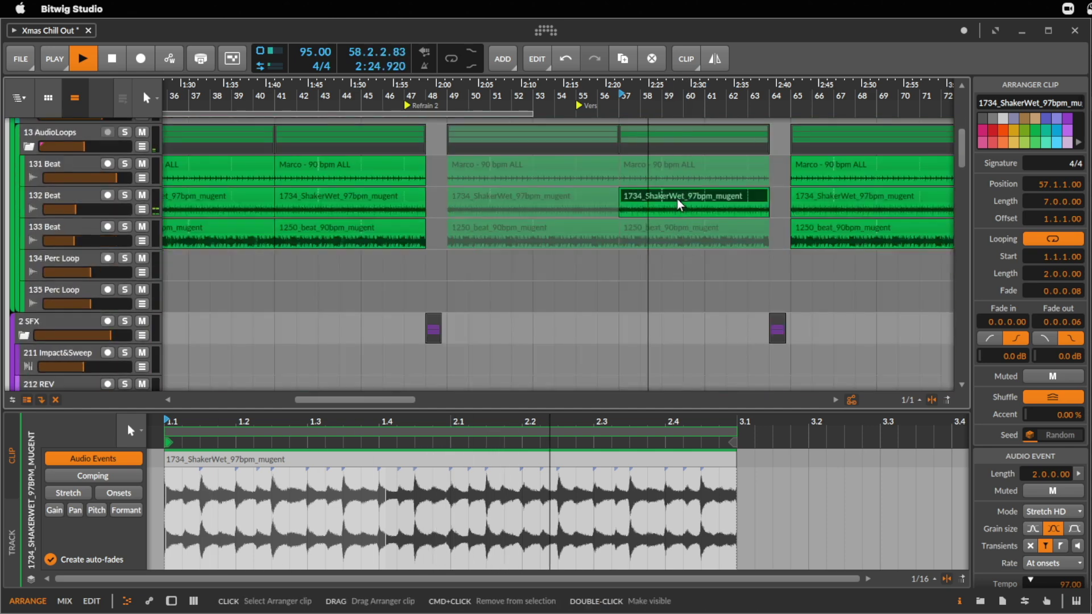
scroll(685, 202, "up", 5)
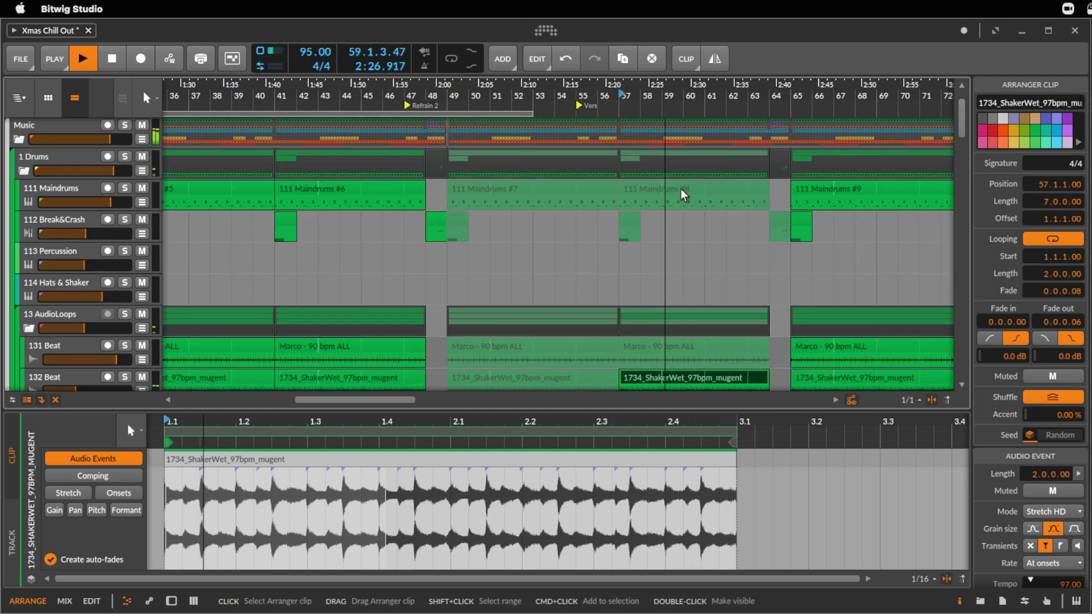
left_click(683, 192)
key("space")
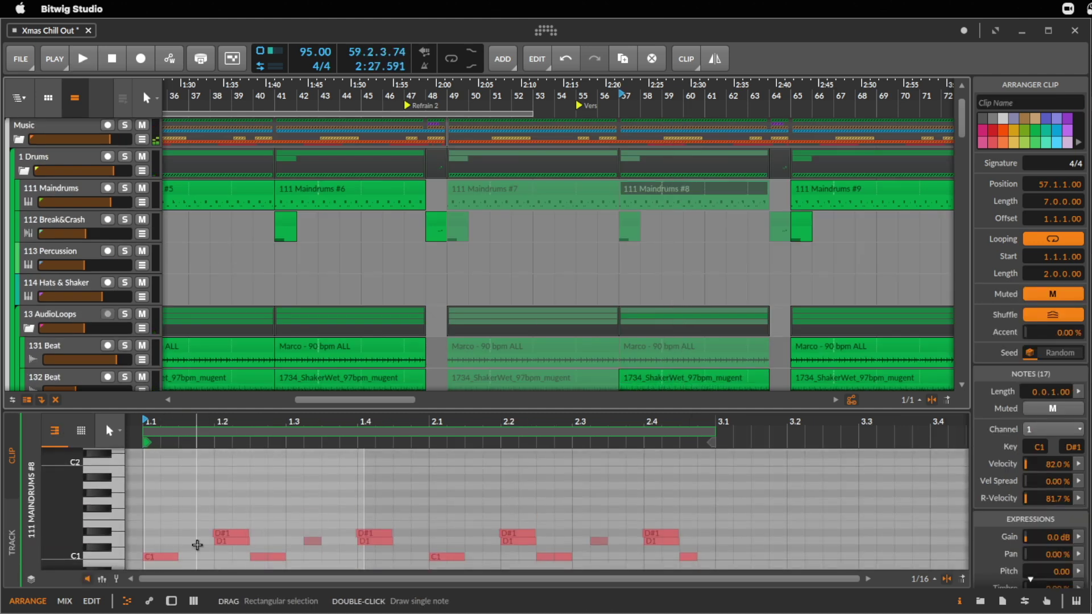
double_click(226, 548)
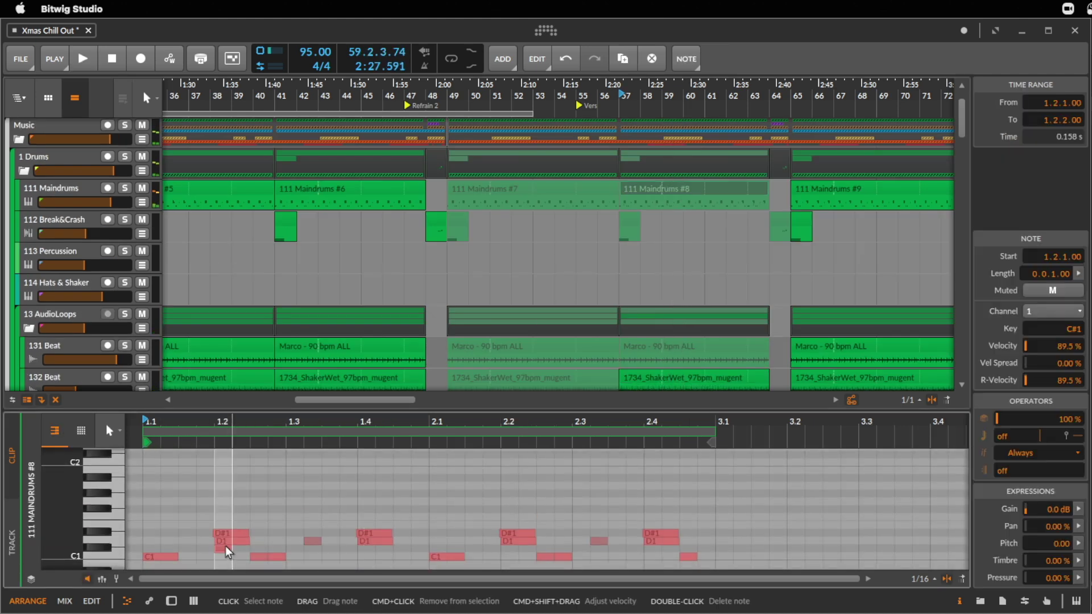
left_click_drag(228, 555, 296, 551)
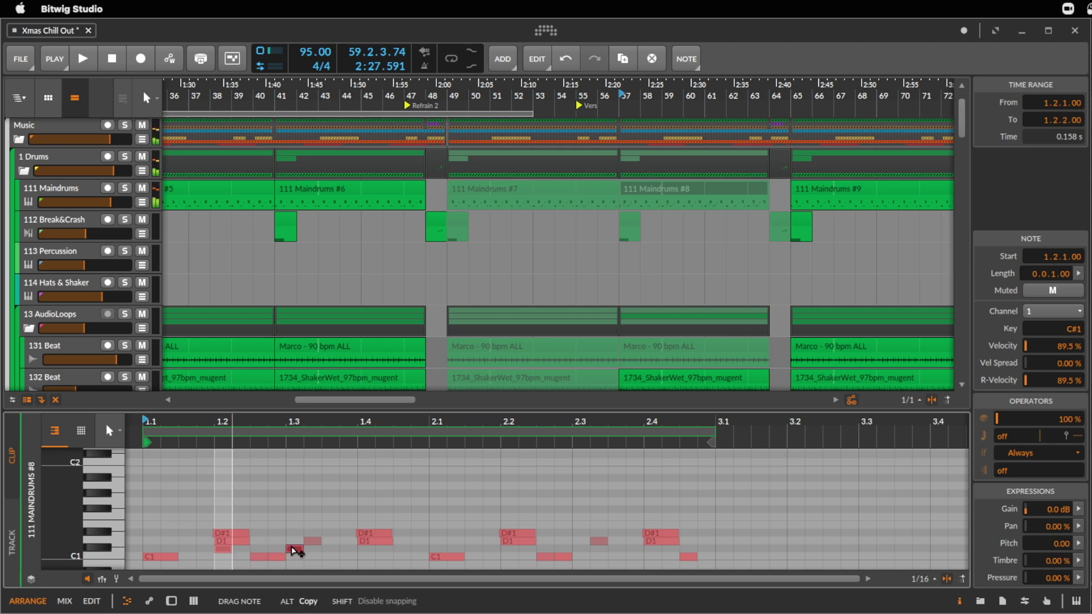
left_click_drag(377, 553, 373, 550)
key("space")
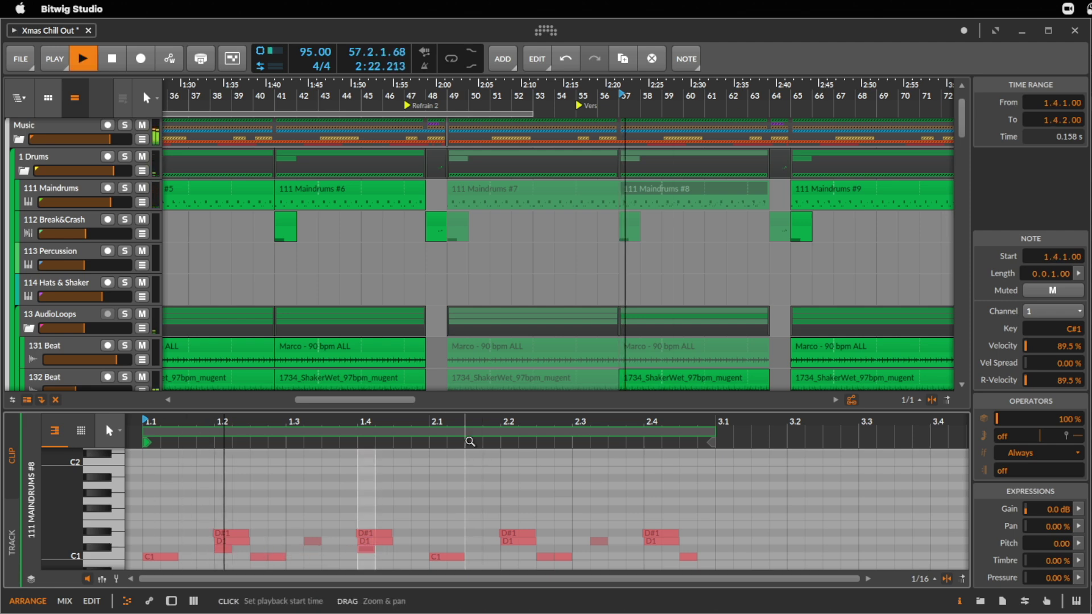
- Stop playback, unmute the 111 Maindrums #8 clip and mute all of its notes instead
key("space")
left_click(708, 201)
left_click_drag(141, 493, 697, 572)
key("alt+m")
left_click(248, 494)
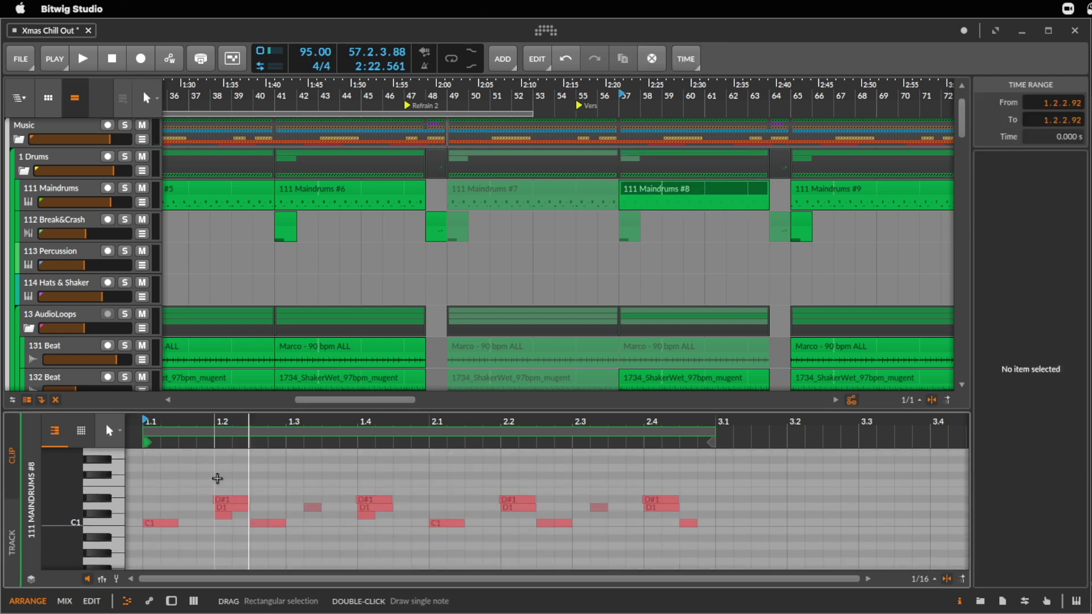
- Re-enter unmuted C#1 notes at 1.2 and 1.4 during playback and duplicate them from bar 1 into bar 2 of the clip
double_click(223, 515)
double_click(366, 515)
key("space")
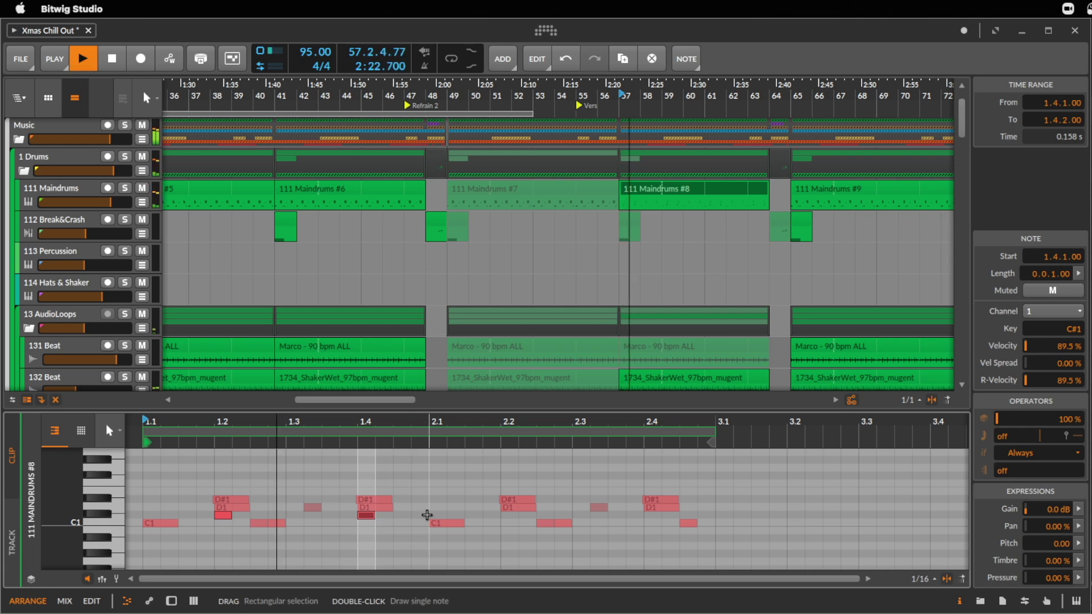
left_click_drag(427, 516, 149, 516)
key("ctrl+d")
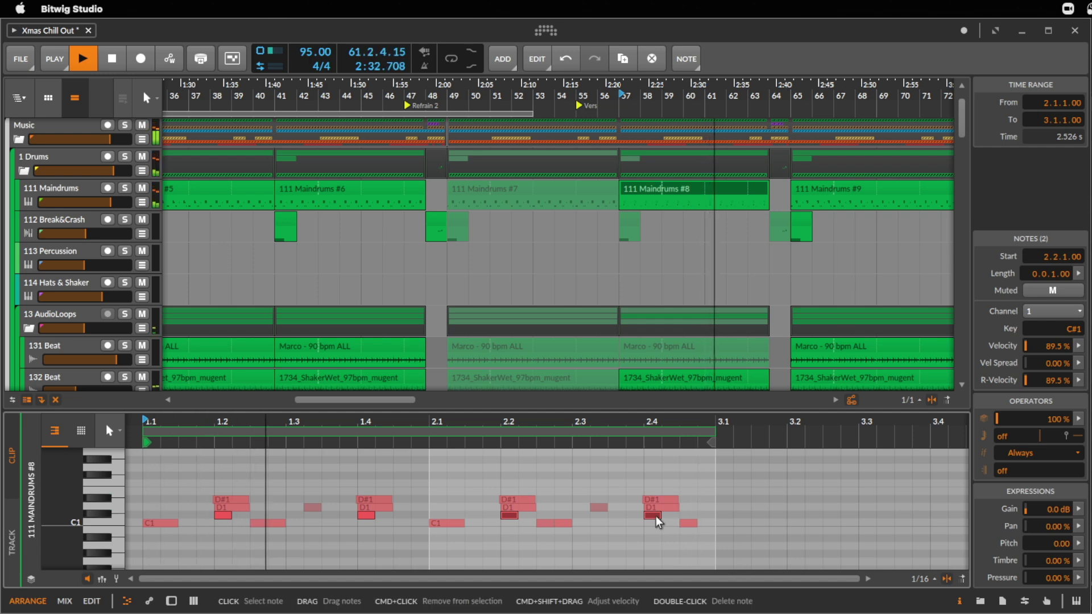
- Copy the two C#1 notes of bar 2 to F#1 at 2.1.3 and 2.3.3, and raise the second copy to B2 while listening
left_click_drag(653, 516, 618, 477)
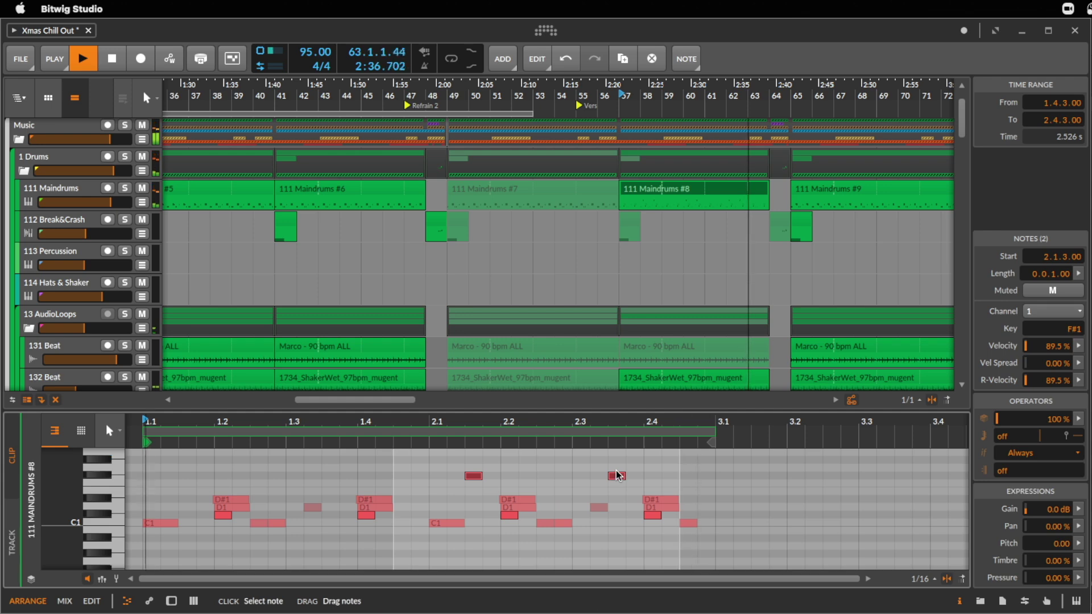
left_click(616, 475)
key("Up")
key("Up")
key("Up")
key("Up")
key("Up")
key("Up")
key("Up")
key("Up")
key("Up")
key("Up")
key("Up")
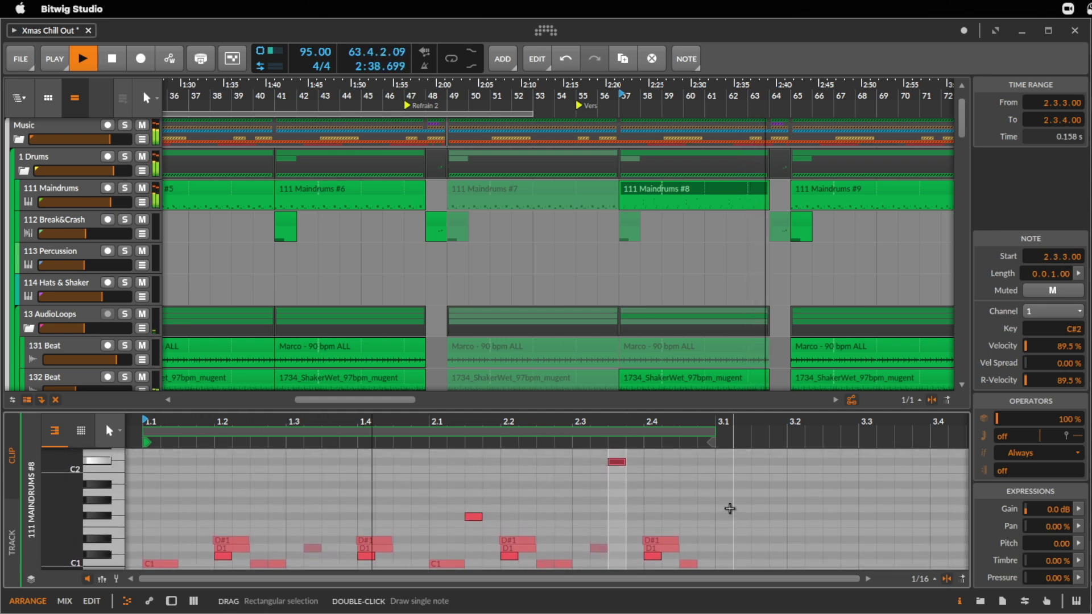
key("Up")
key("Up")
key("Up")
key("Up")
key("Up")
key("Up")
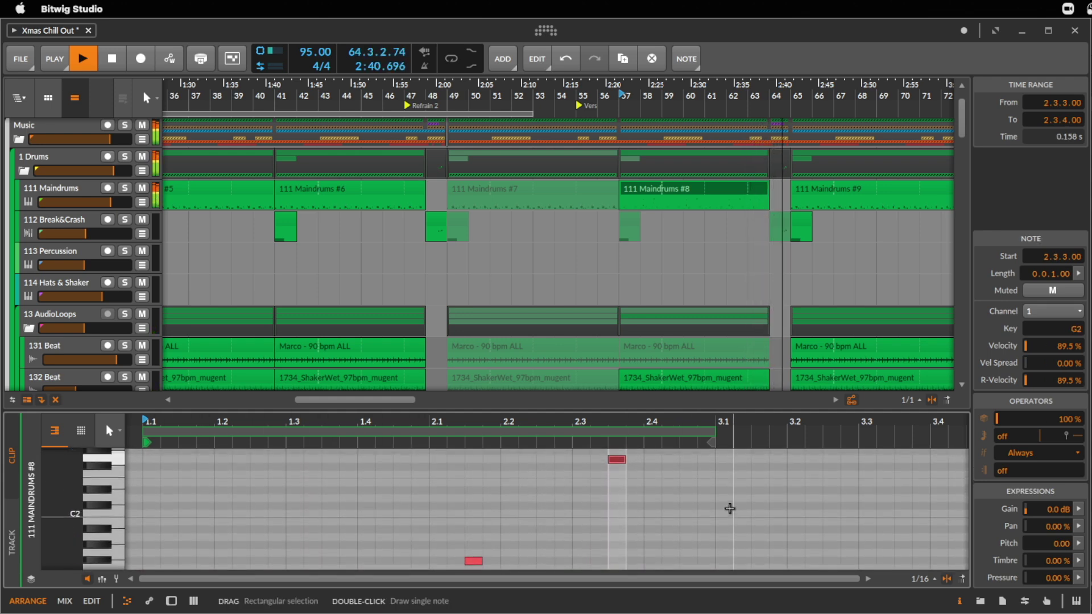
key("space")
key("space")
key("space")
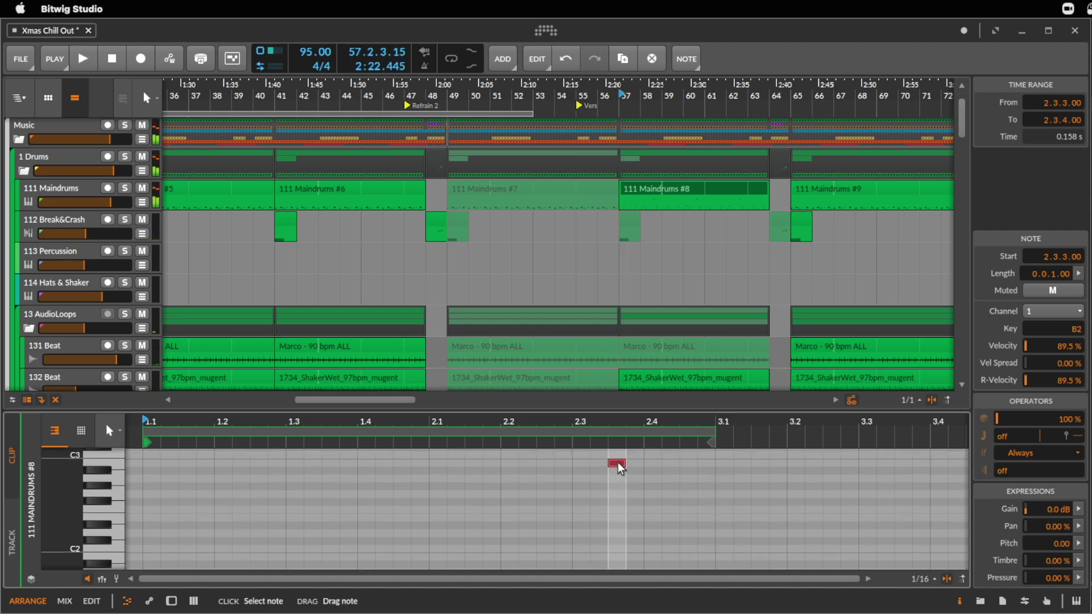
- Enlarge the note editor for the 111 Maindrums #8 clip and play the clip from bar 57
left_click(667, 195)
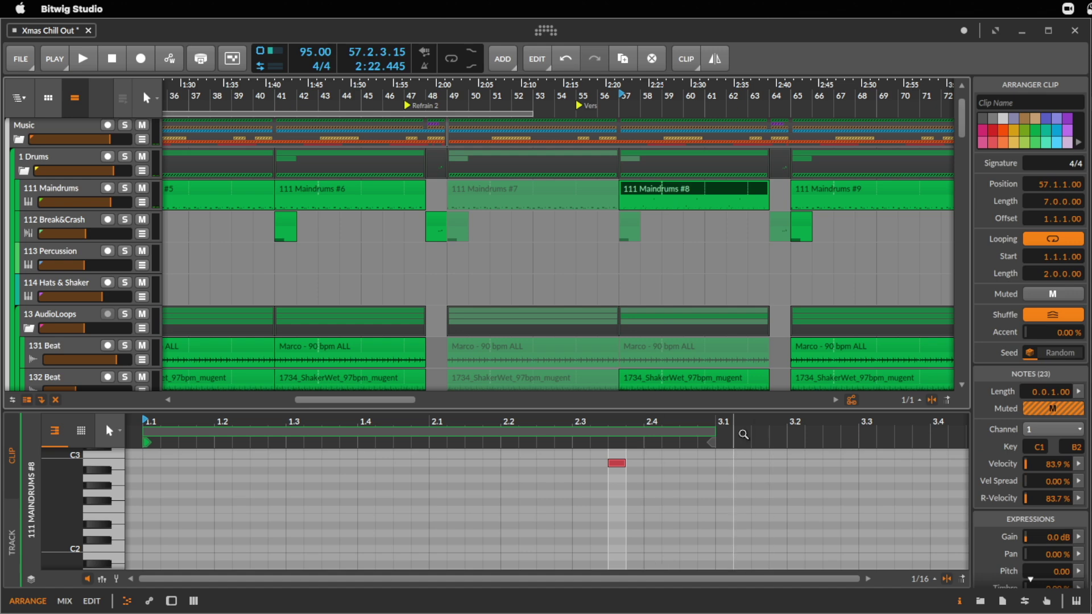
left_click(731, 403)
left_click_drag(731, 408, 719, 258)
key("space")
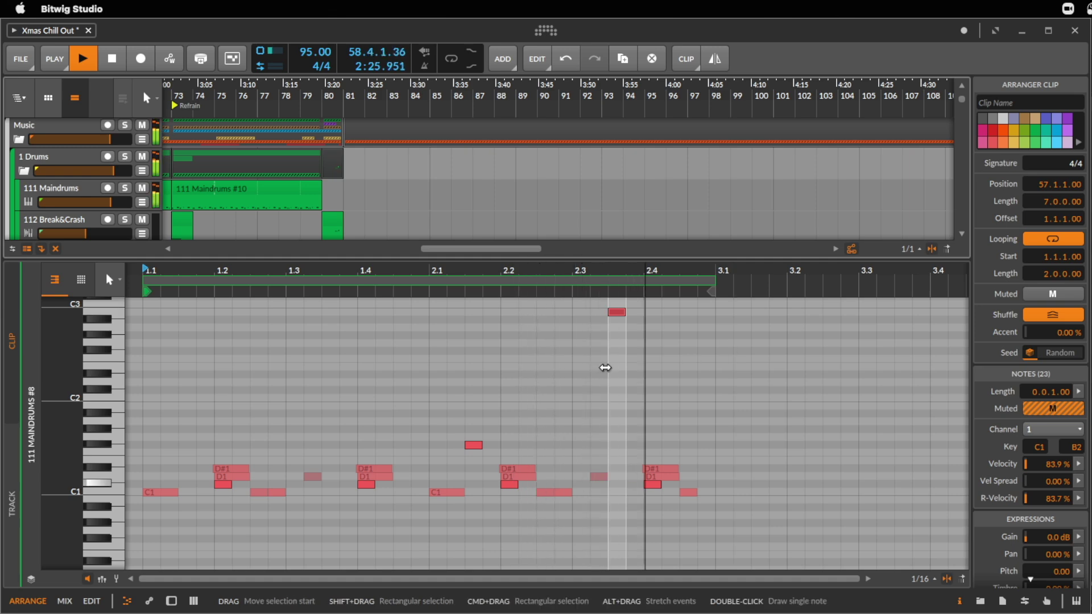
- Stop playback, mute the F#1 note at 2.1.3 and delete the high note at 2.3.3
key("space")
left_click_drag(468, 416, 490, 455)
key("alt+m")
scroll(652, 349, "up", 2)
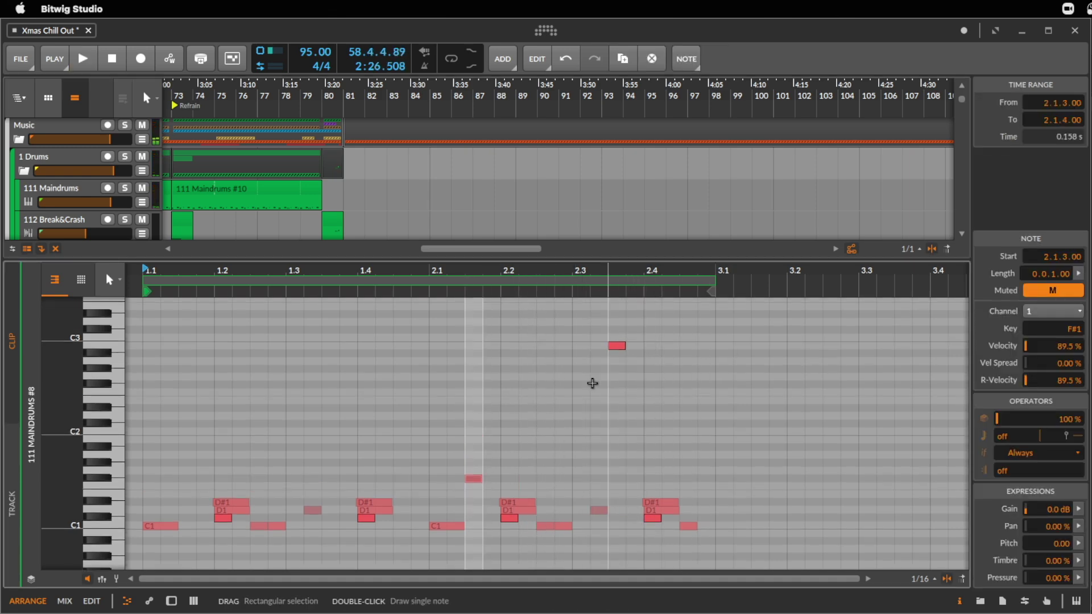
mouse_move(615, 350)
left_mouse_down()
mouse_move(615, 302)
mouse_move(615, 329)
left_mouse_up()
double_click(615, 328)
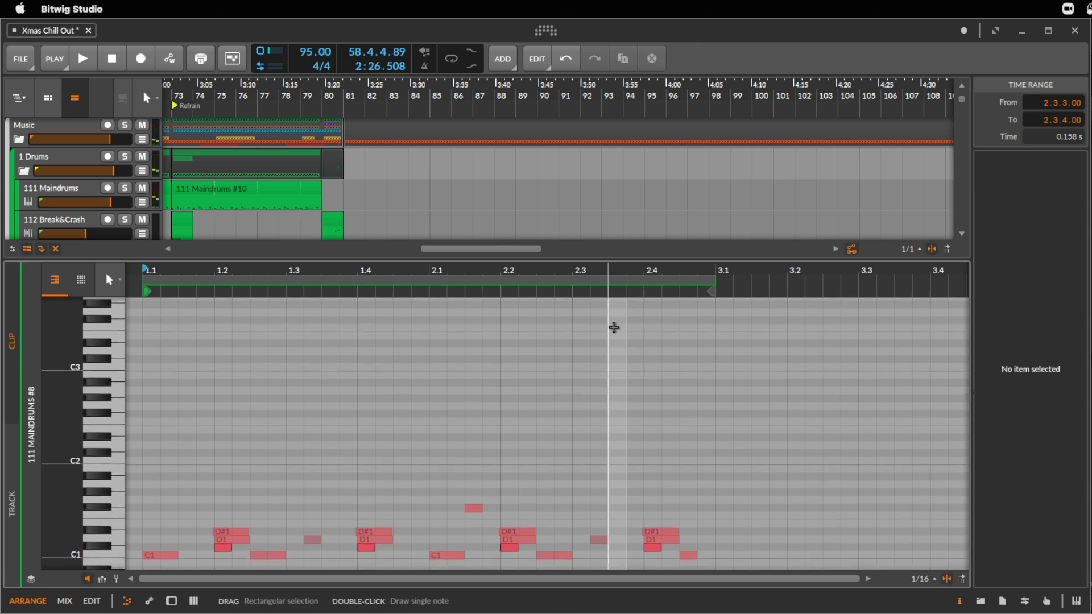
double_click(615, 328)
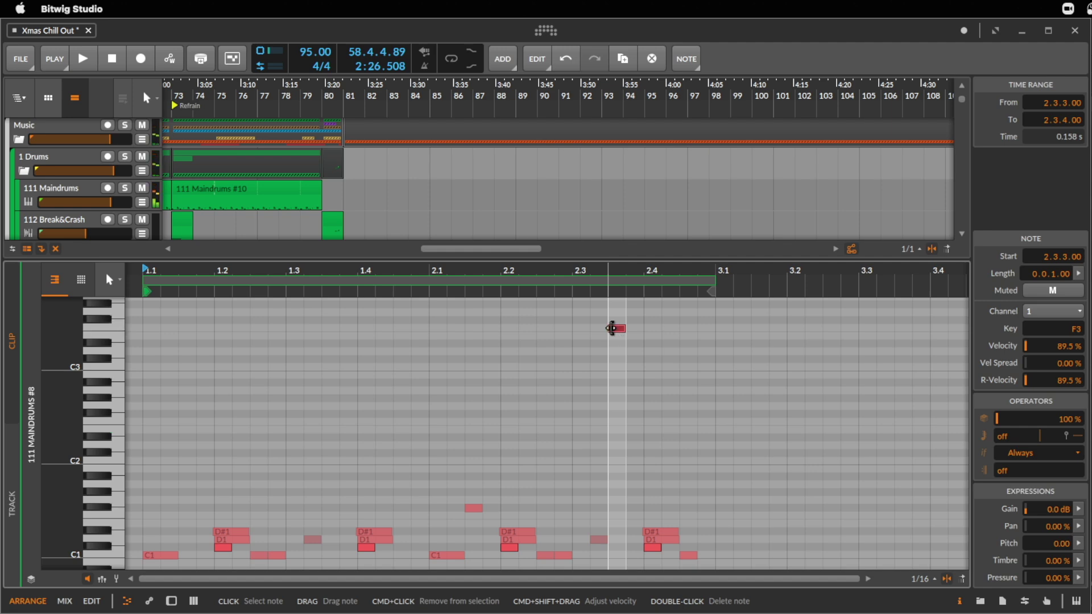
double_click(617, 331)
- Shrink the note editor again and split the Break clip on Inst 1 at bar 57
left_click_drag(421, 254, 438, 441)
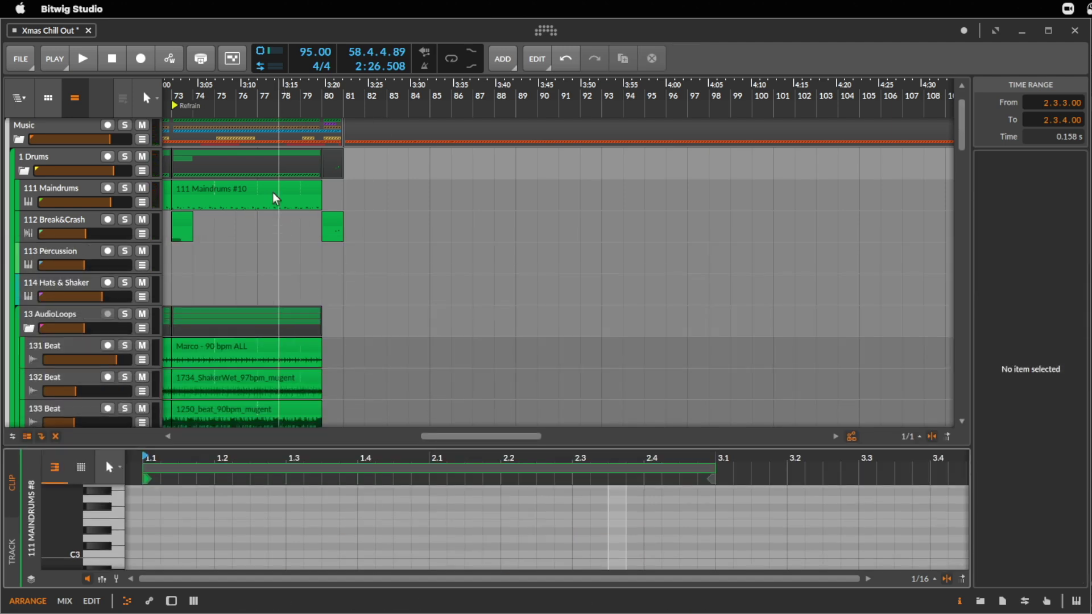
left_click(268, 178)
left_click(275, 190)
left_click_drag(215, 91, 734, 91)
left_click(632, 193)
scroll(656, 247, "up", 1)
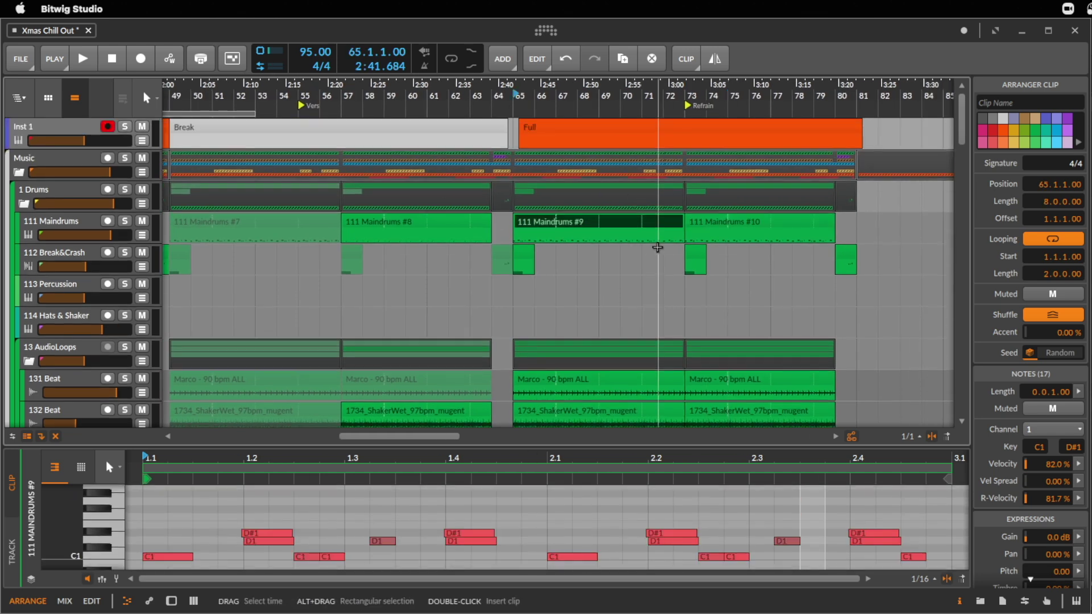
left_click_drag(274, 94, 395, 97)
left_click(458, 140)
key("super+e")
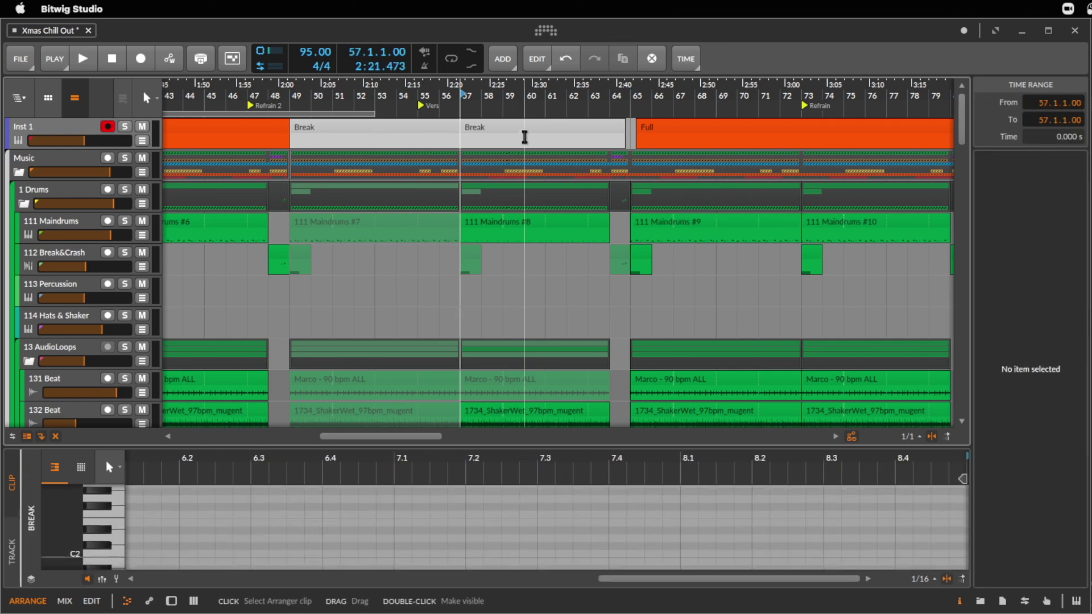
- Colour the second Break clip, at bar 57, dark grey
left_click(421, 136)
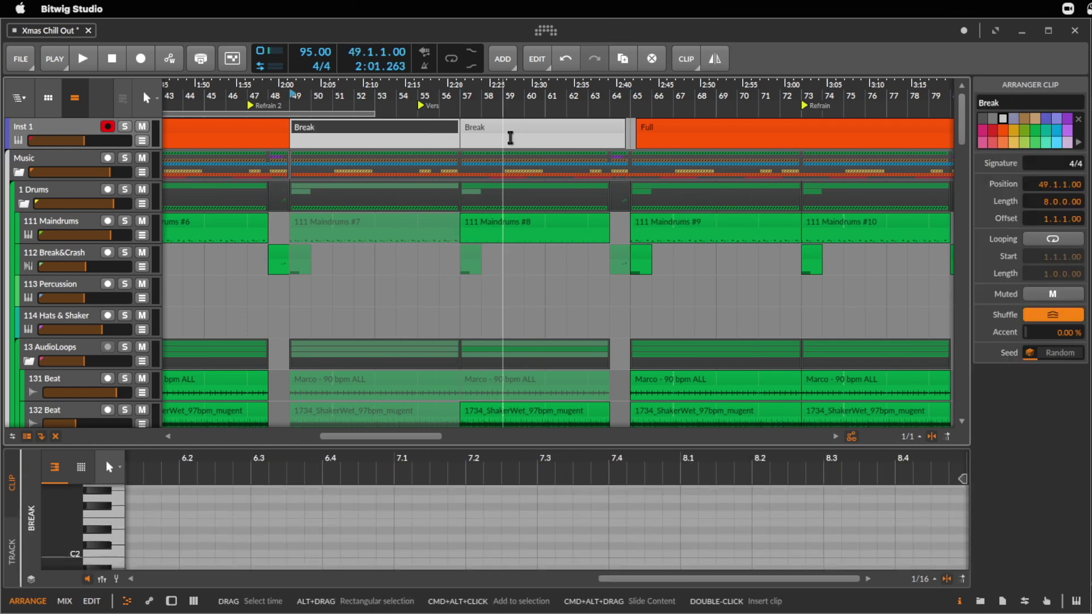
left_click(515, 136)
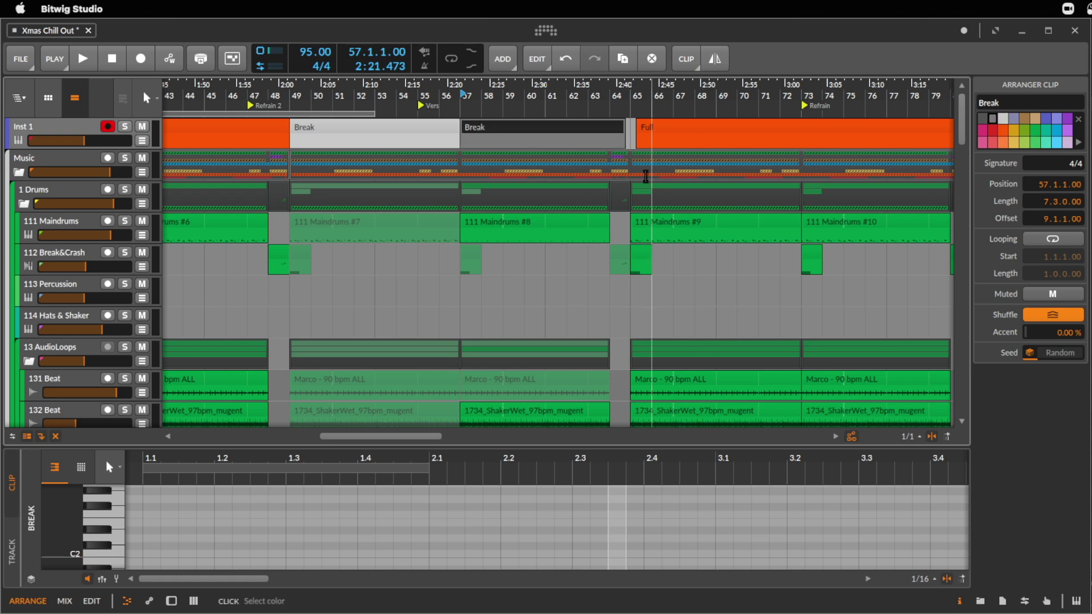
left_click_drag(479, 88, 581, 132)
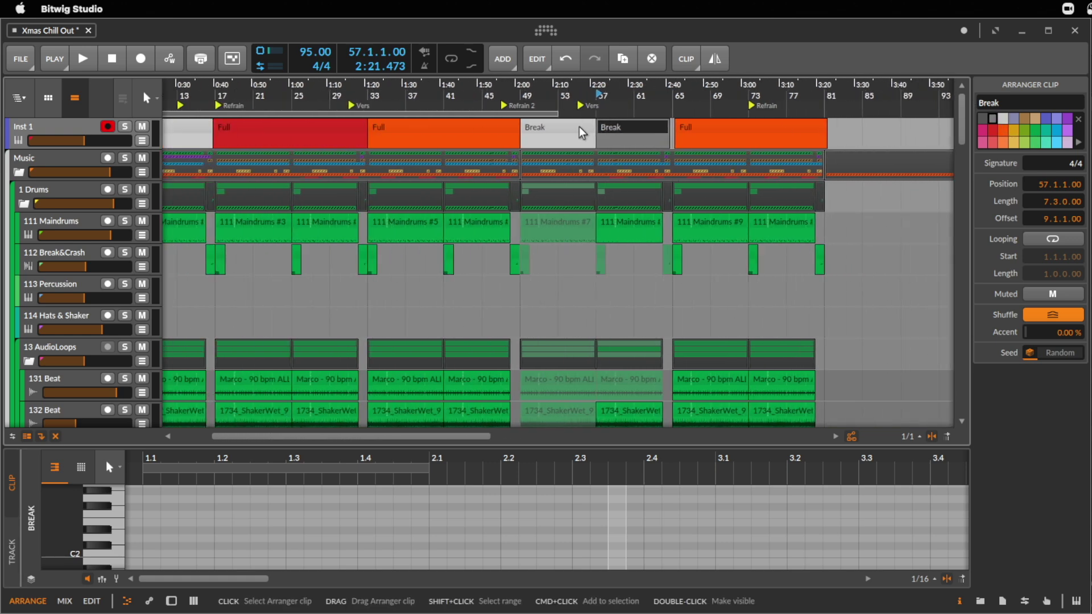
- Show the whole arrangement and collapse the 1 Drums and 2 SFX groups
left_click(734, 133)
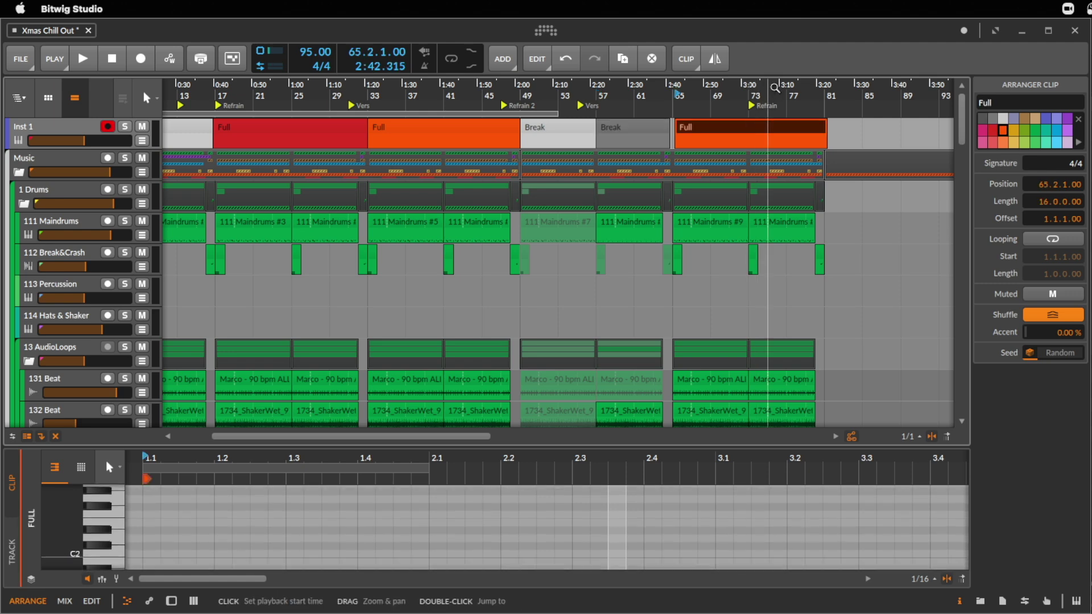
left_click_drag(677, 93, 629, 94)
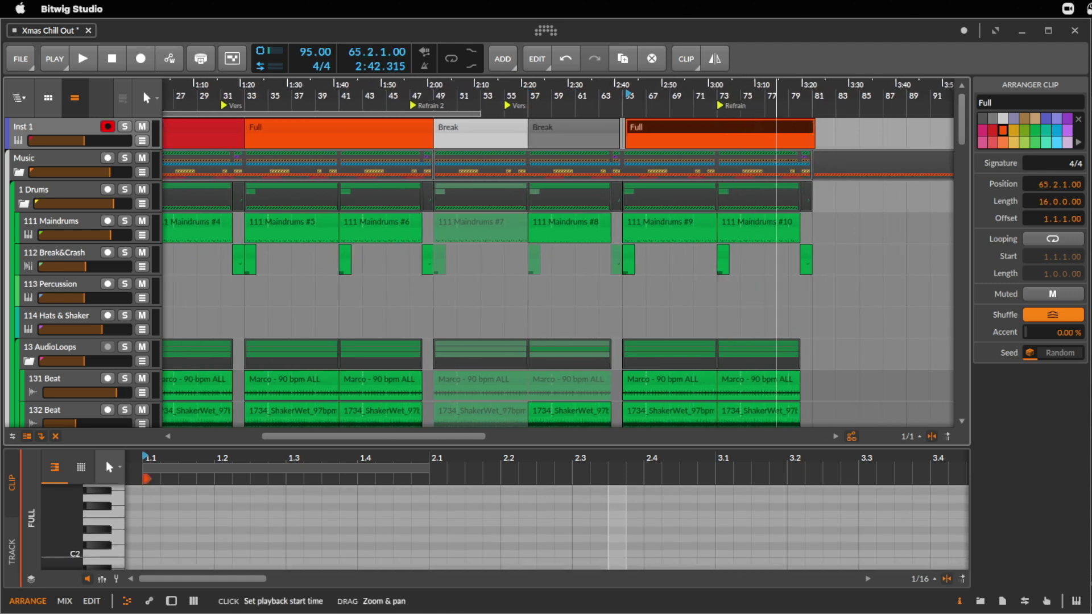
left_click_drag(778, 93, 745, 123)
scroll(524, 233, "down", 3)
scroll(520, 236, "up", 3)
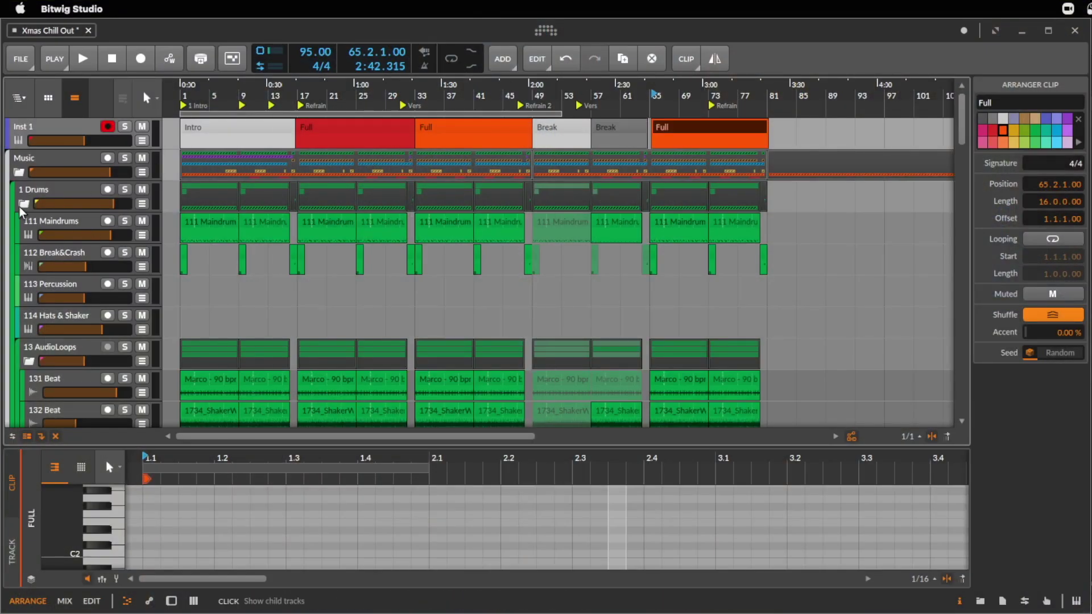
left_click(22, 206)
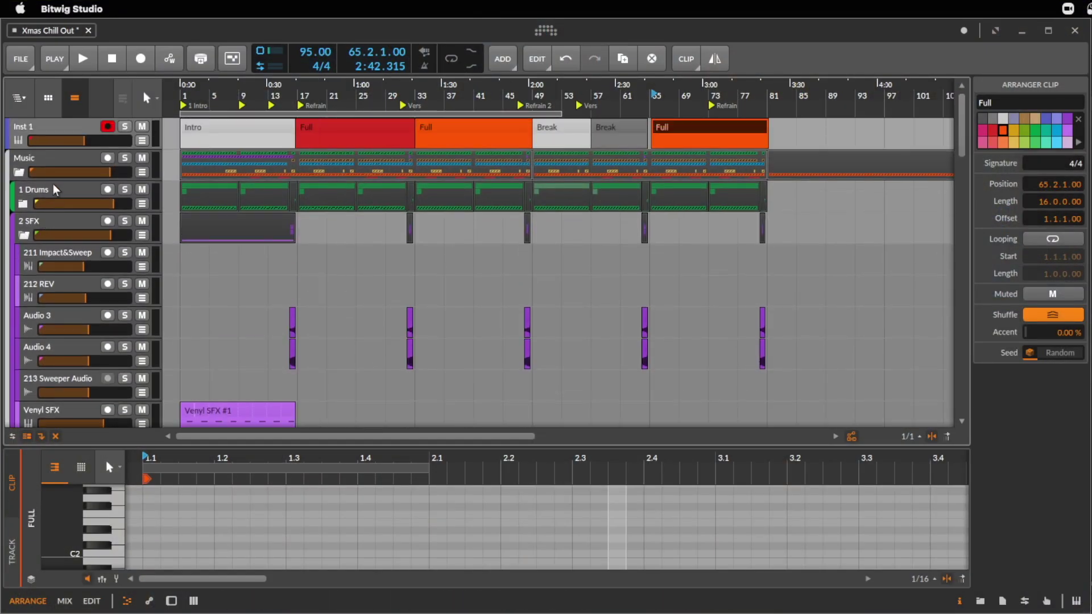
left_click(25, 235)
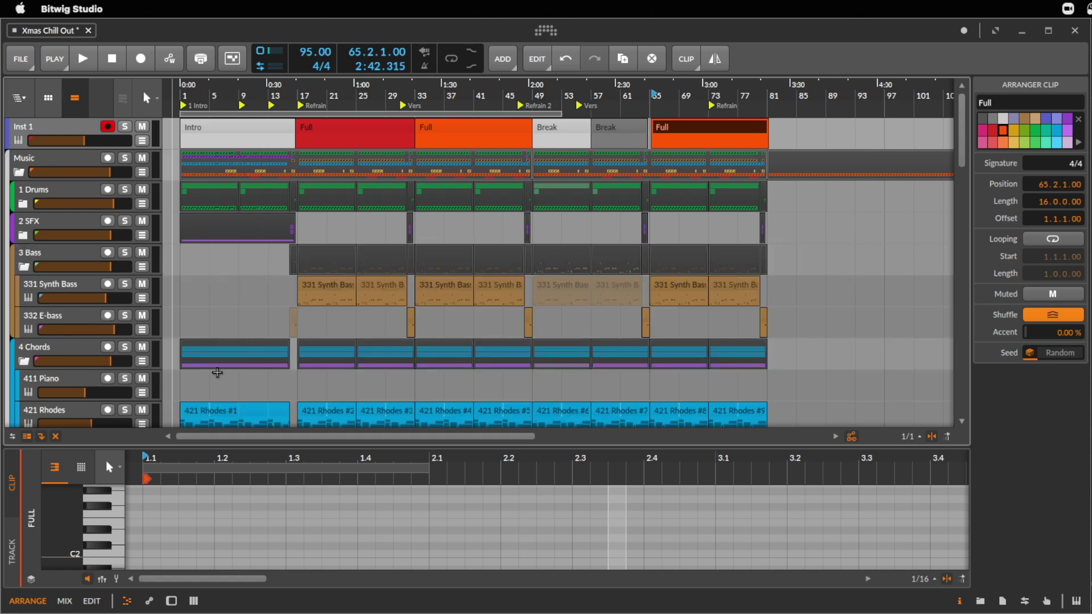
- Solo the 431 Pad track, play it from the 431 Pad #6 clip at bar 49 and open the track's devices
scroll(545, 319, "down", 5)
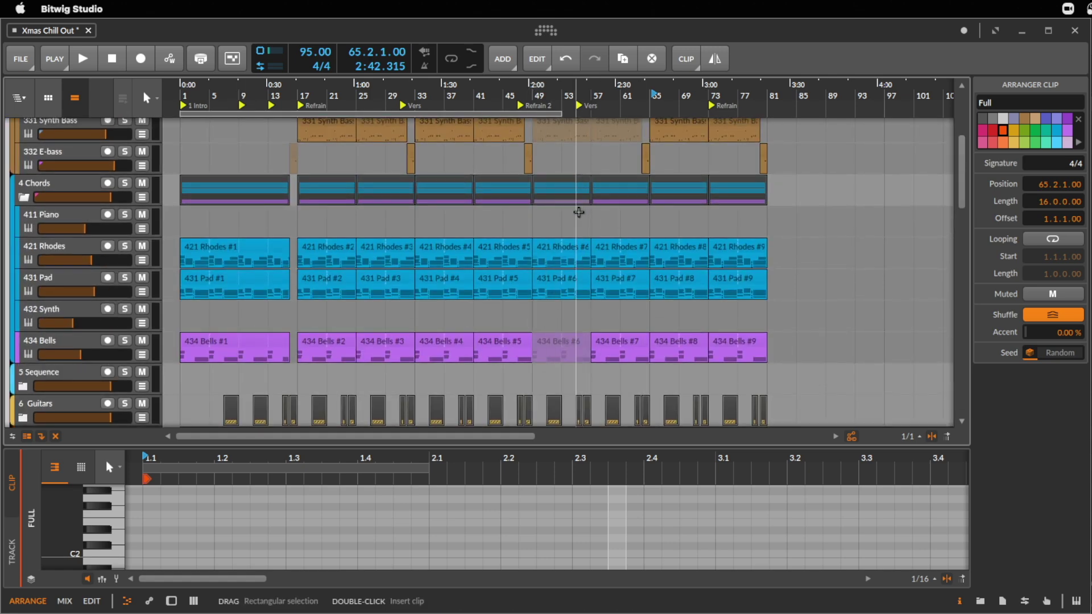
scroll(578, 212, "up", 1)
scroll(488, 334, "up", 7)
scroll(535, 285, "down", 1)
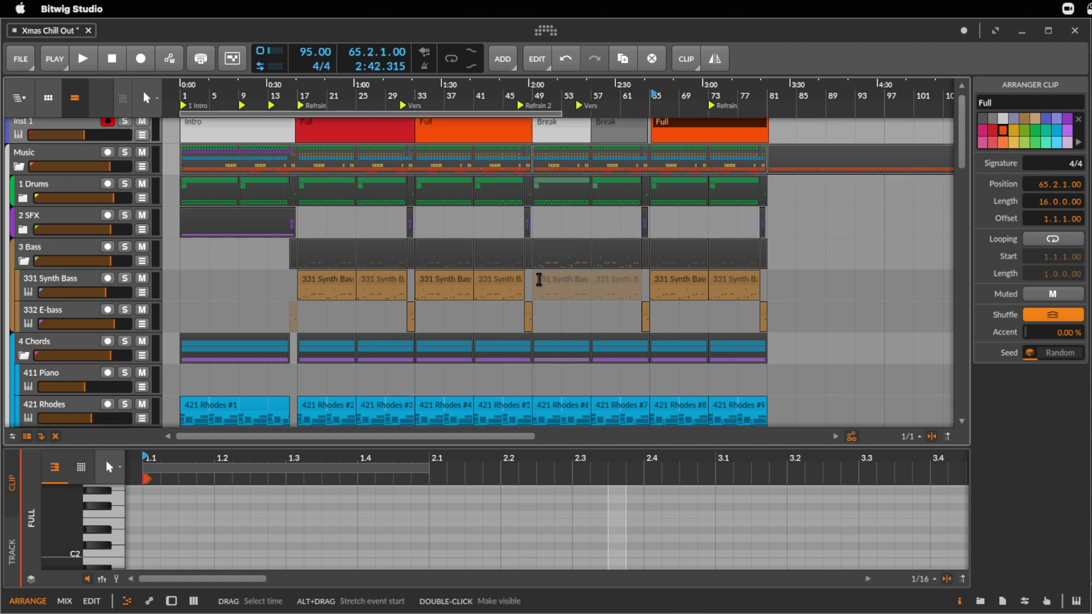
scroll(554, 236, "down", 2)
scroll(554, 235, "down", 5)
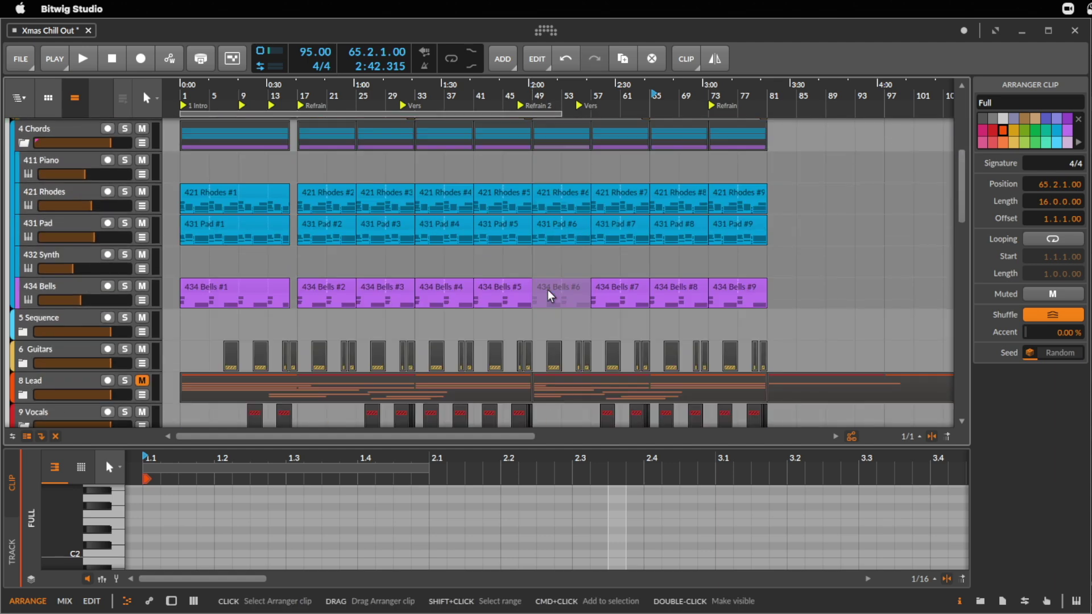
left_click(556, 228)
left_click(77, 226)
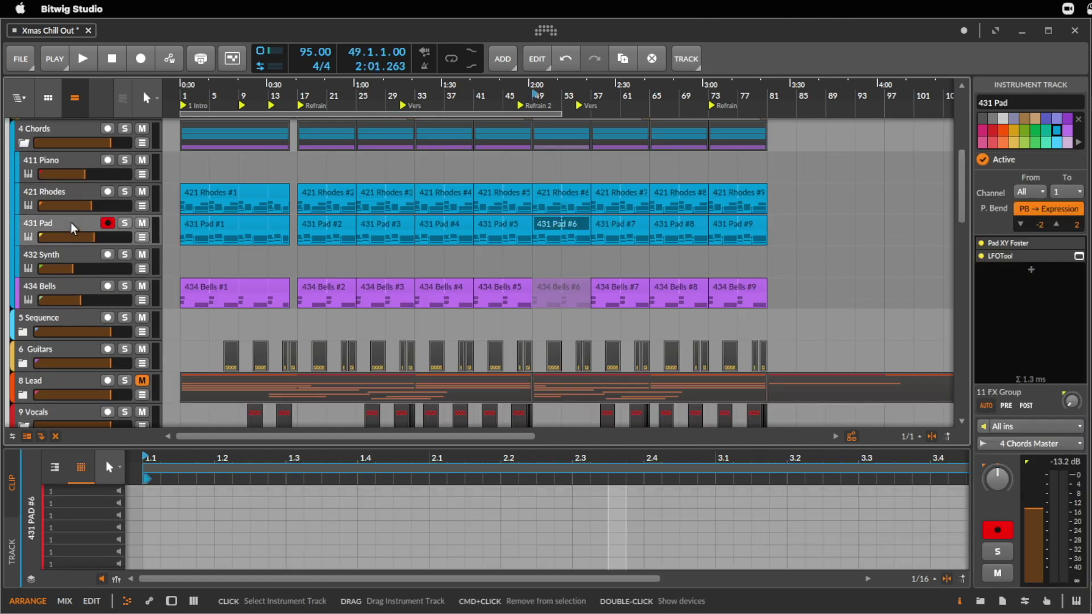
key("space")
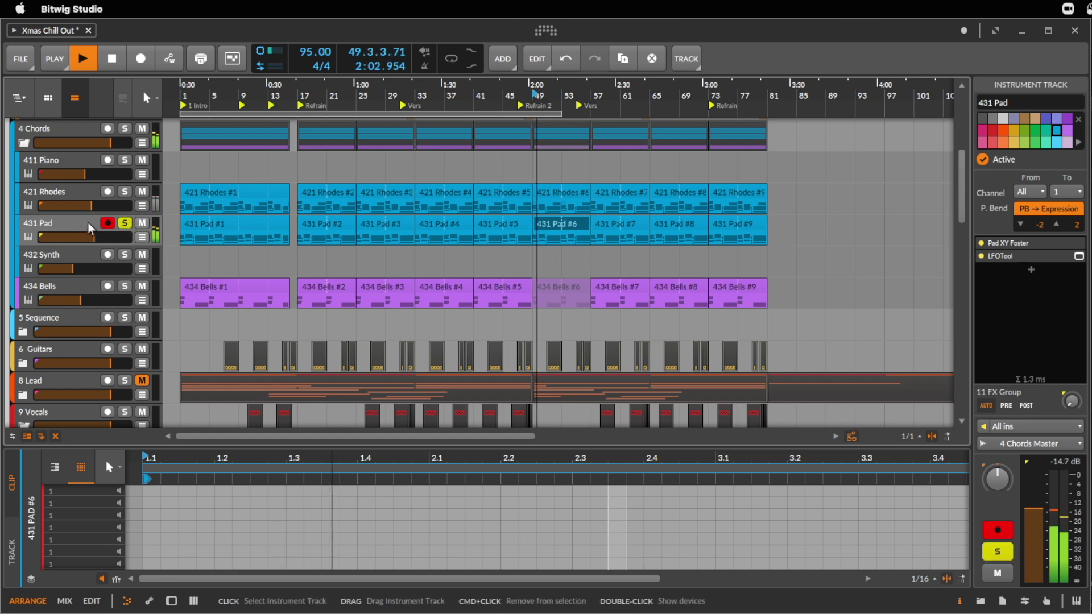
double_click(79, 226)
left_click(125, 223)
key("space")
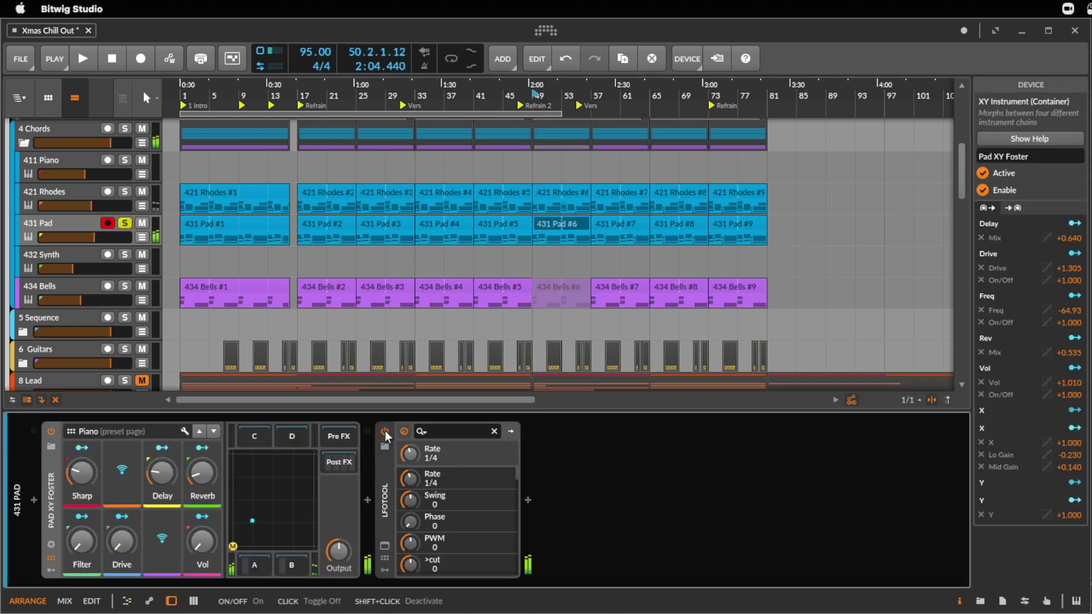
- Toggle the LFOTool device on 431 Pad off and back on
left_click(385, 432)
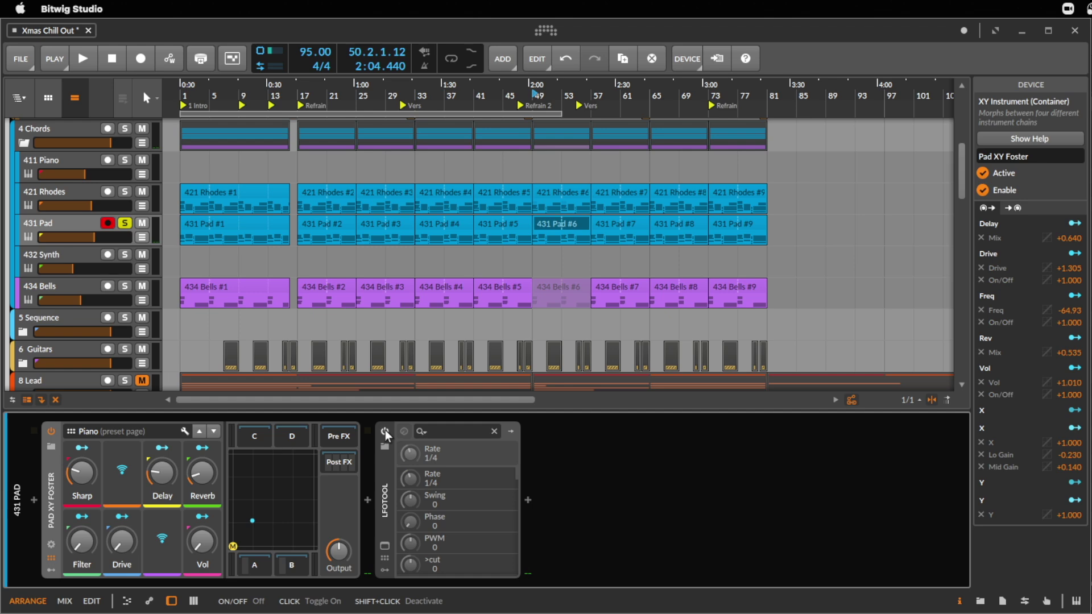
left_click(386, 432)
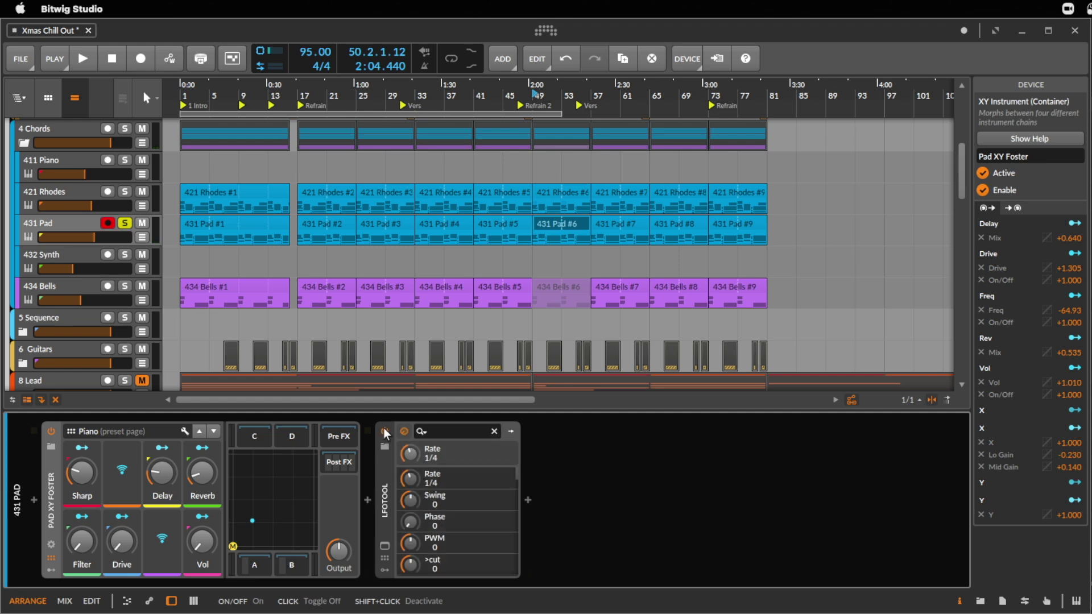
left_click(385, 433)
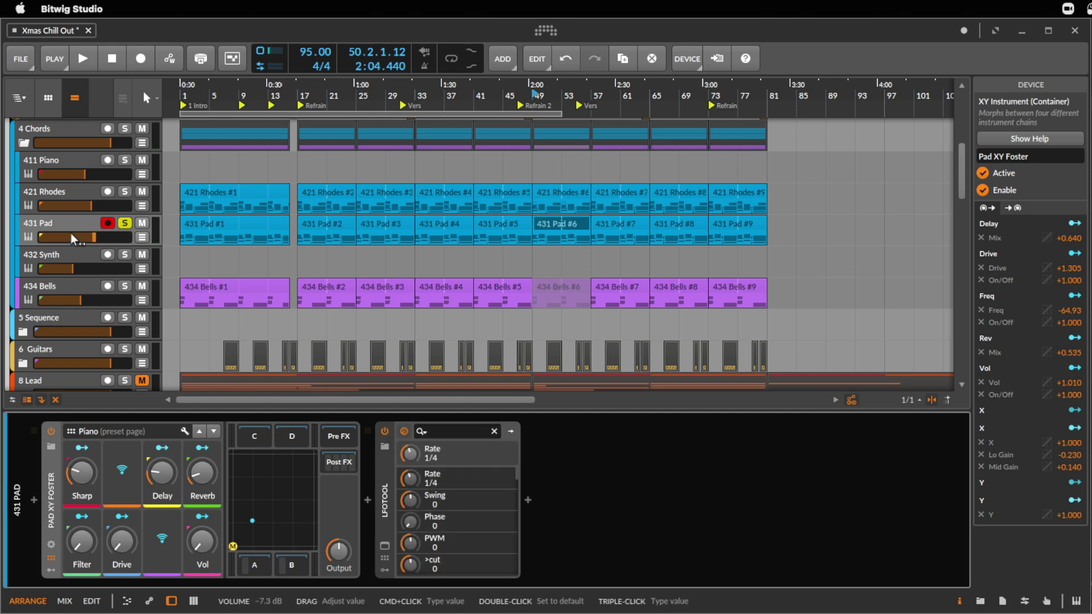
- Show the LFOTool On/Off automation of the 431 Pad track and switch it off from bar 49 to bar 57
left_click(142, 237)
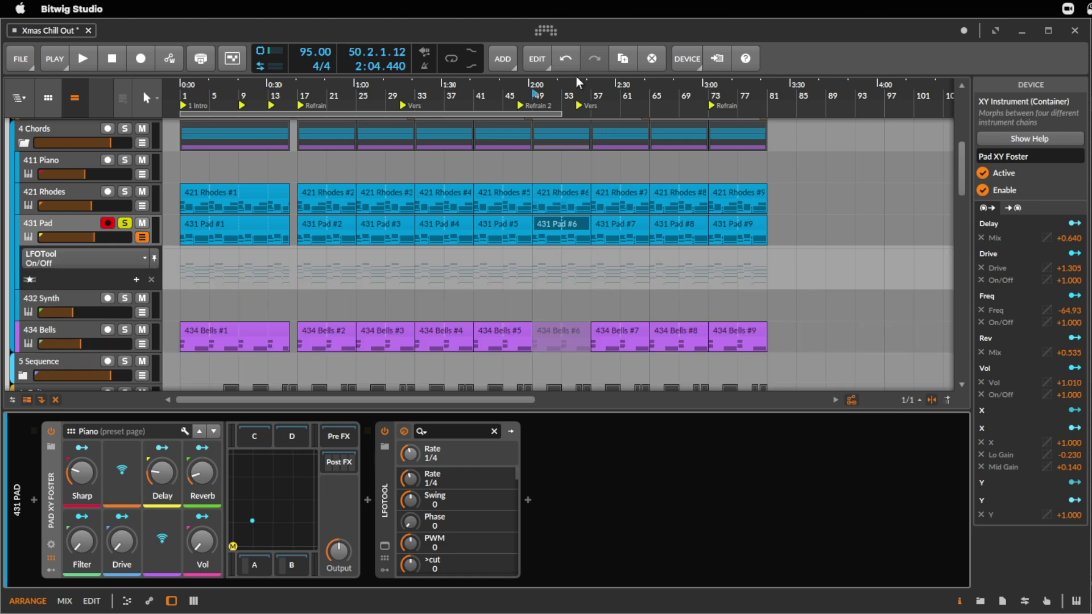
left_click_drag(571, 86, 585, 131)
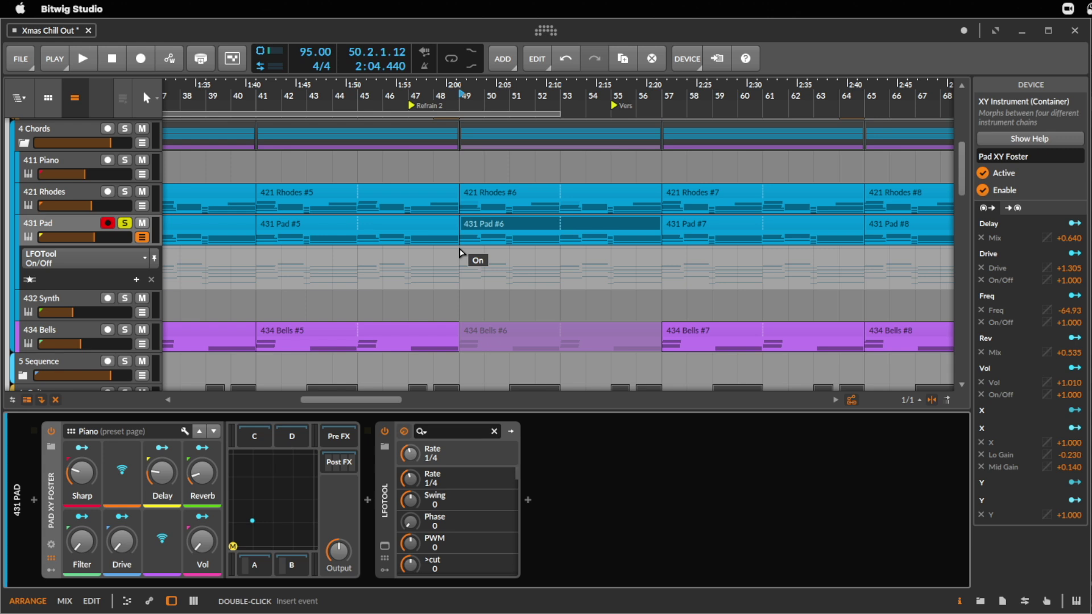
left_click_drag(461, 250, 463, 293)
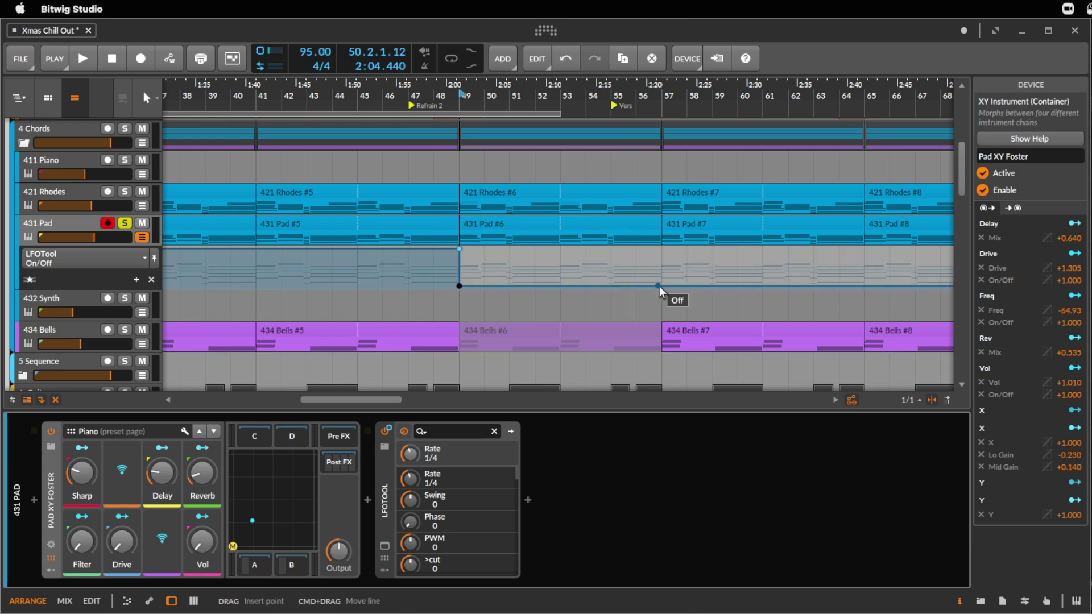
left_click_drag(673, 285, 662, 249)
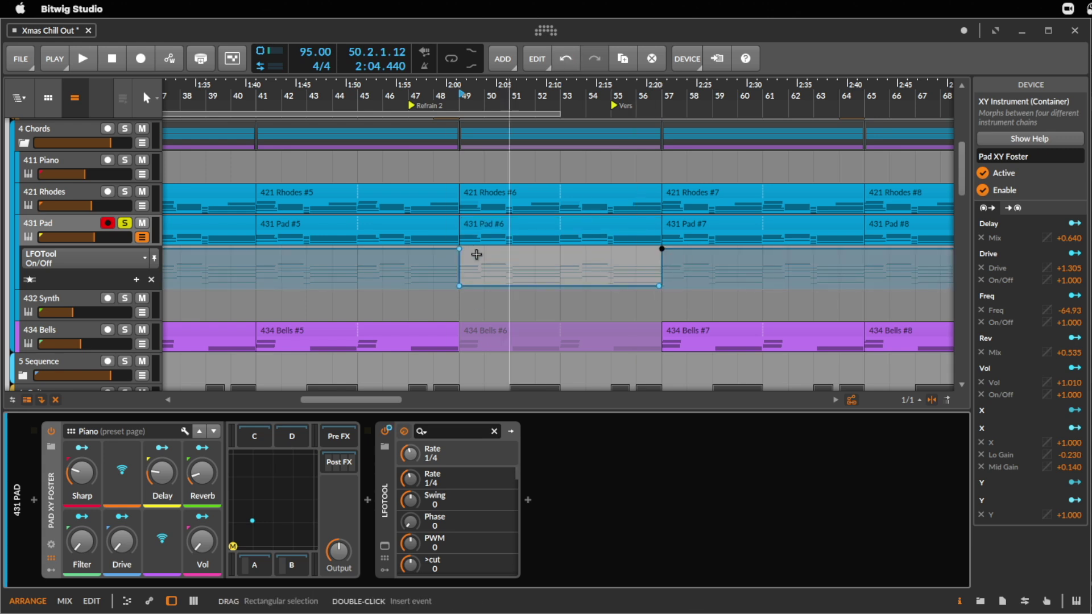
- Unsolo the 431 Pad track, play the arrangement from the 431 Pad #6 clip at bar 49 and stop near bar 56
left_click(500, 224)
key("space")
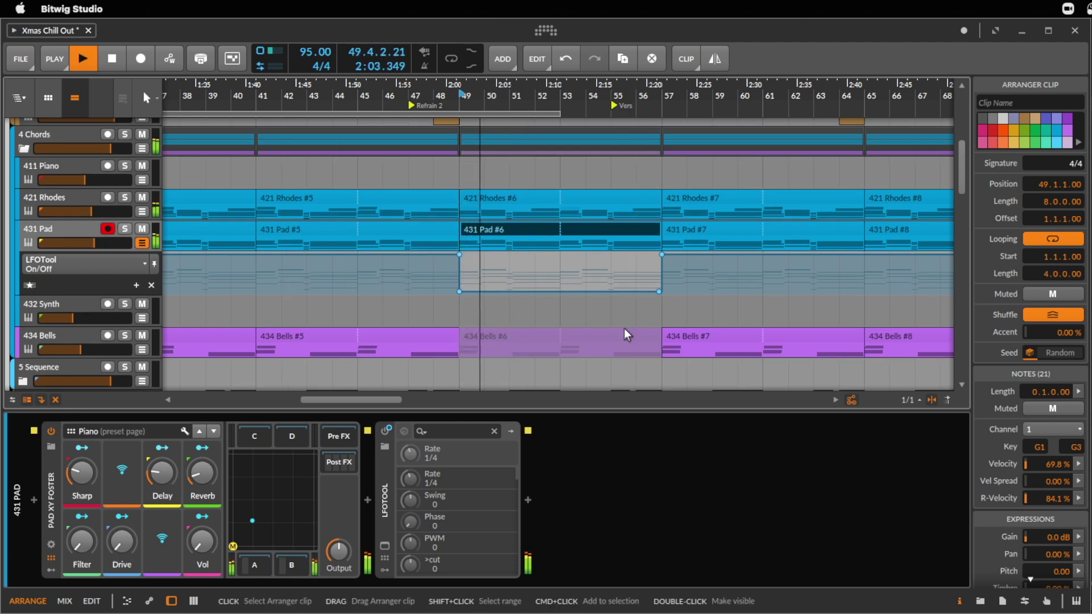
left_click_drag(960, 179, 943, 94)
left_click_drag(940, 132, 937, 209)
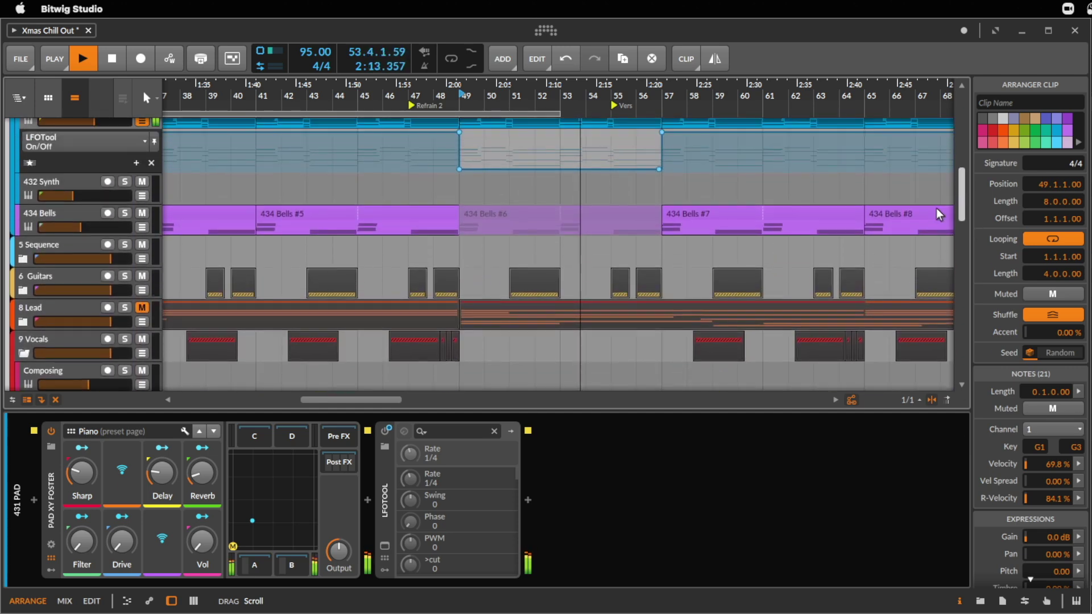
scroll(936, 209, "down", 2)
scroll(936, 212, "down", 2)
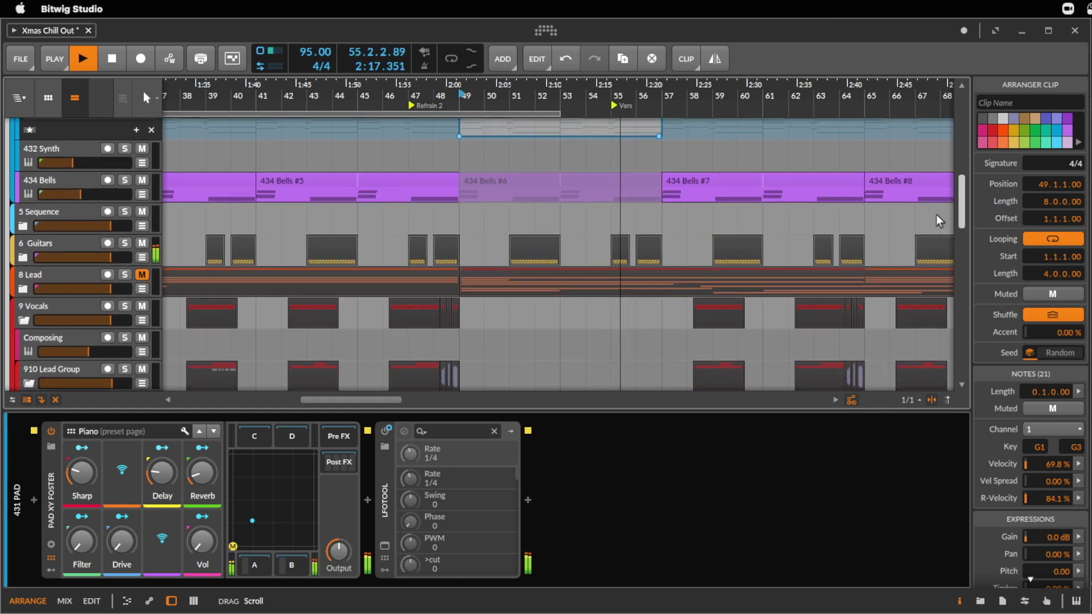
scroll(936, 214, "up", 3)
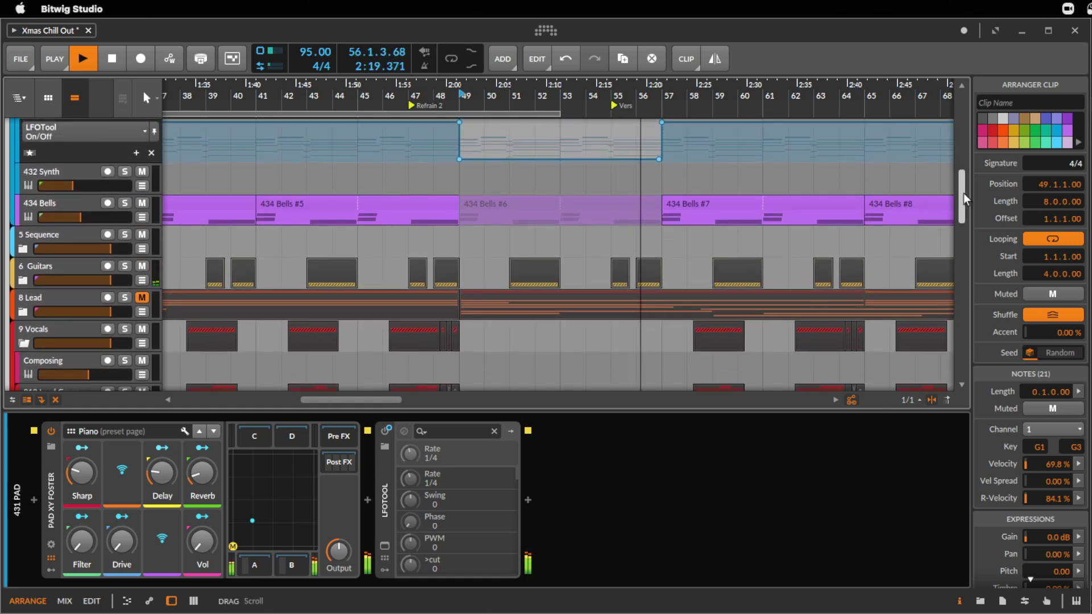
key("space")
- Expand the 6 Guitars and Electric Audio groups and mute the three electric guitar clips between bars 51 and 57
left_click(23, 280)
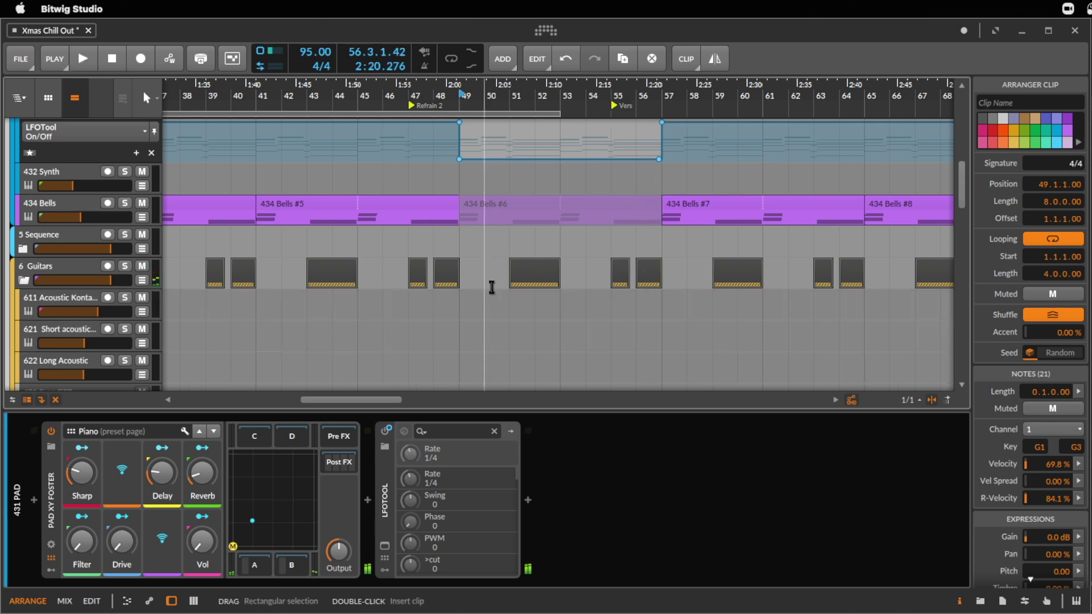
scroll(498, 274, "down", 4)
scroll(495, 309, "up", 2)
scroll(561, 360, "down", 5)
scroll(546, 341, "up", 3)
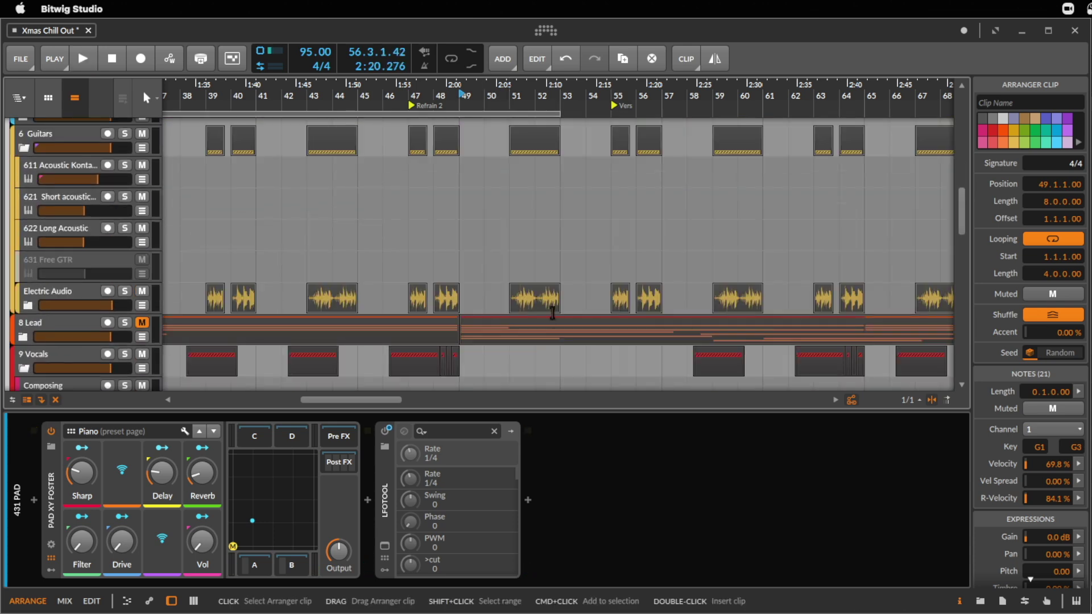
scroll(520, 280, "up", 2)
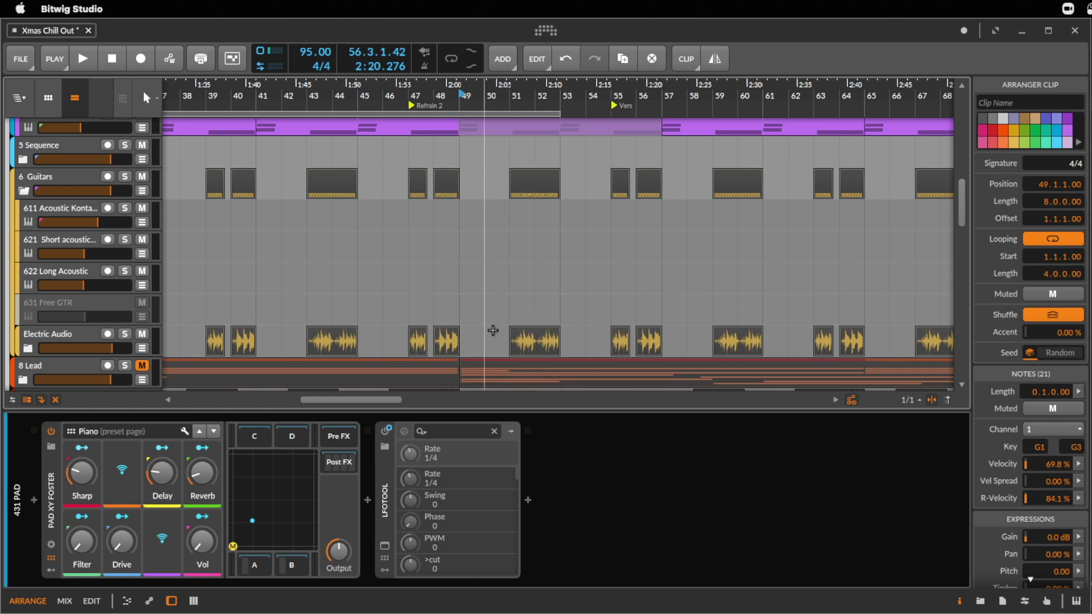
left_click(28, 348)
scroll(468, 267, "down", 2)
scroll(467, 267, "down", 2)
scroll(501, 296, "up", 2)
left_click(524, 320)
left_click(648, 319, "shift")
key("alt+m")
scroll(694, 298, "up", 6)
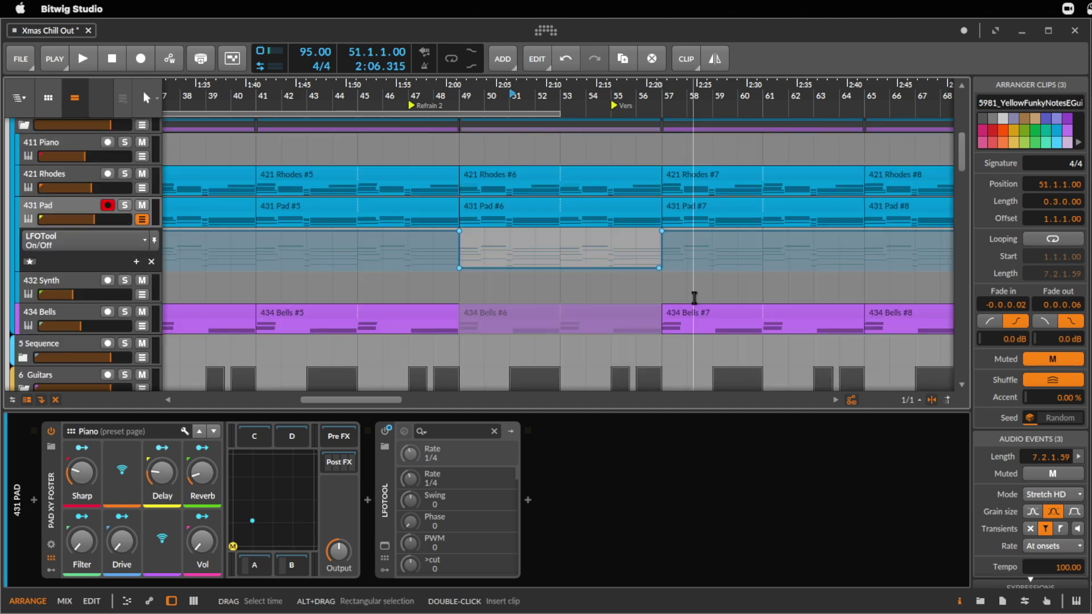
- Check the 421 Rhodes #7 clip and the Full and second Break section clips
left_click(738, 181)
scroll(739, 173, "up", 6)
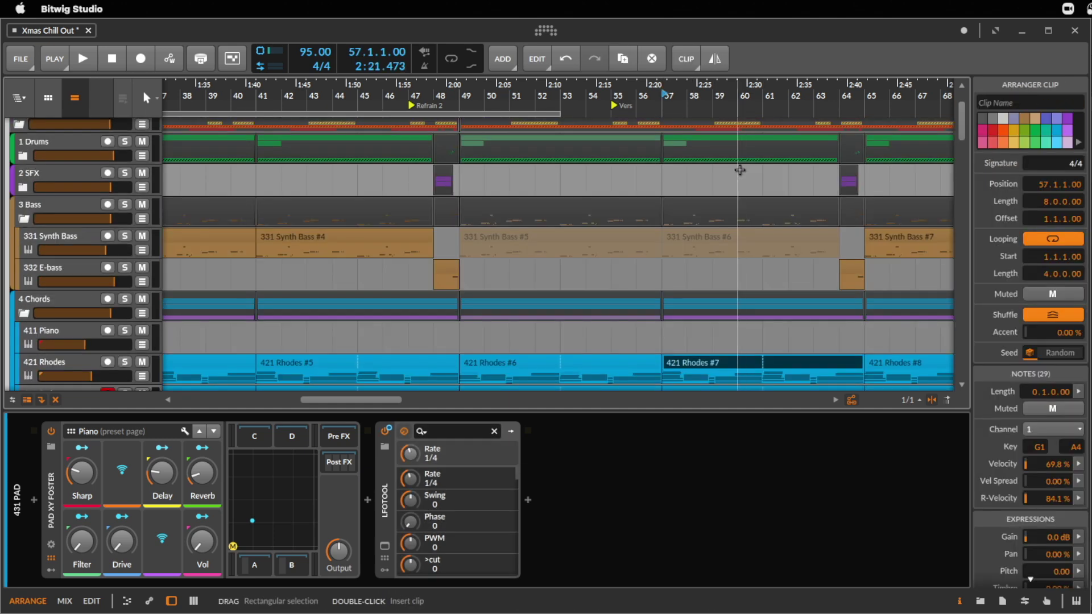
scroll(739, 169, "up", 2)
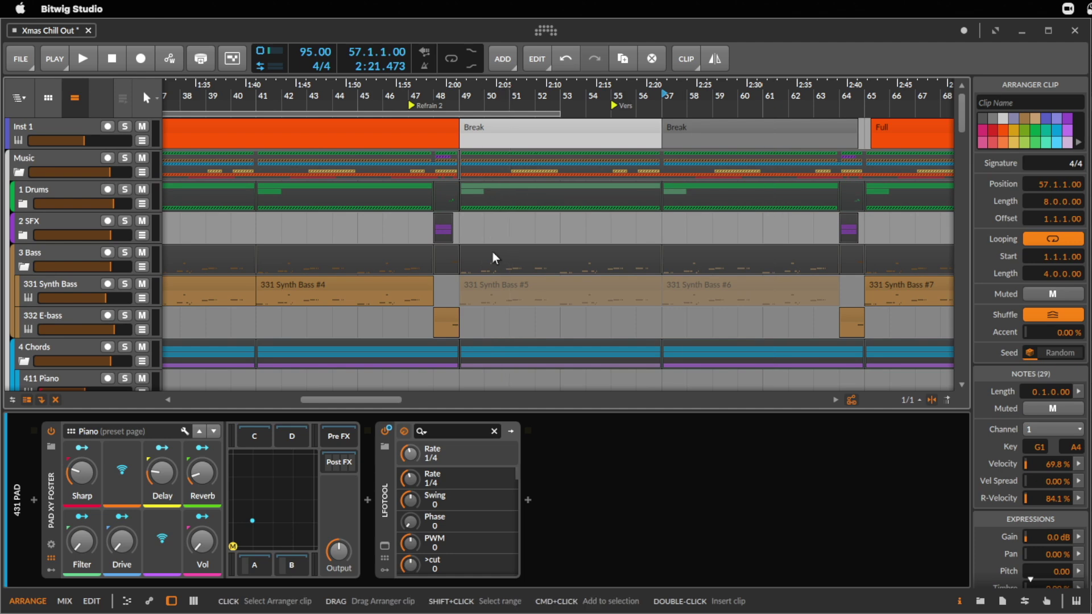
left_click(900, 126)
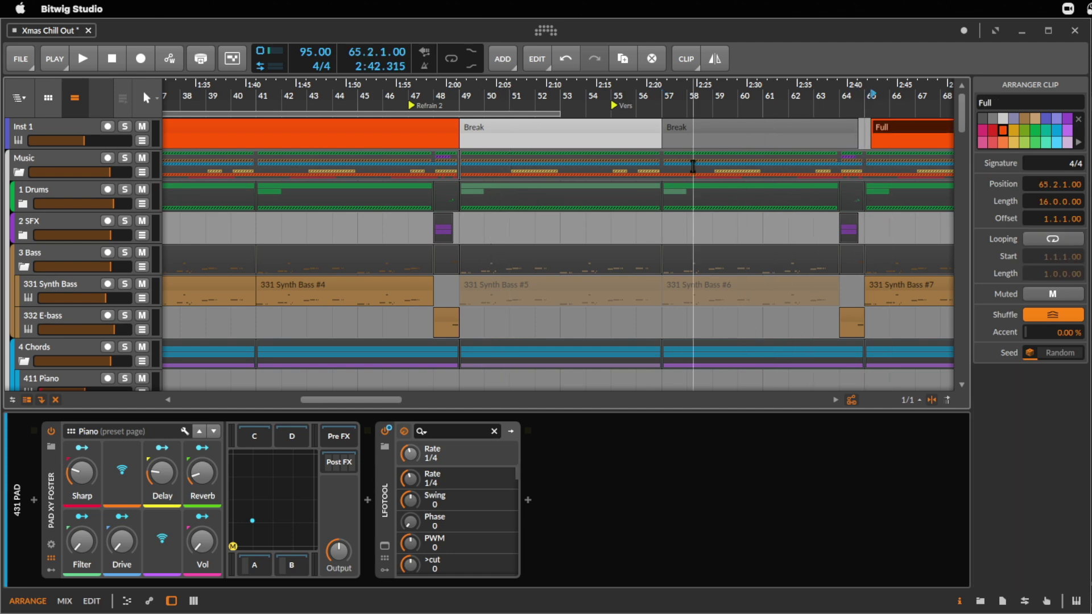
left_click(699, 134)
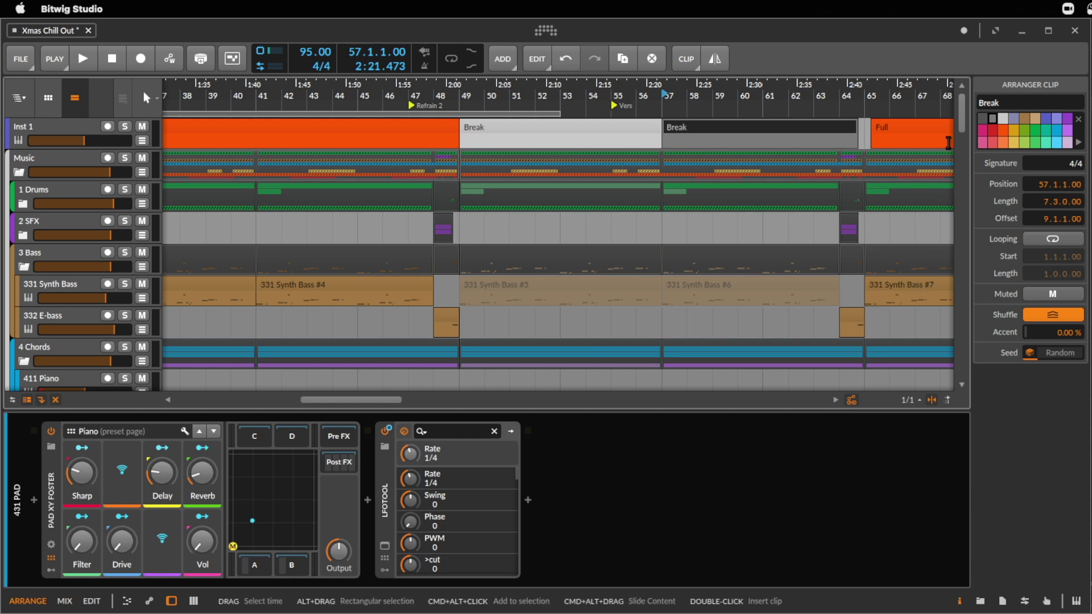
- Collapse the 6 Guitars and 9 Vocals groups and expand the 8 Lead group
left_click_drag(963, 111, 970, 185)
left_click(24, 173)
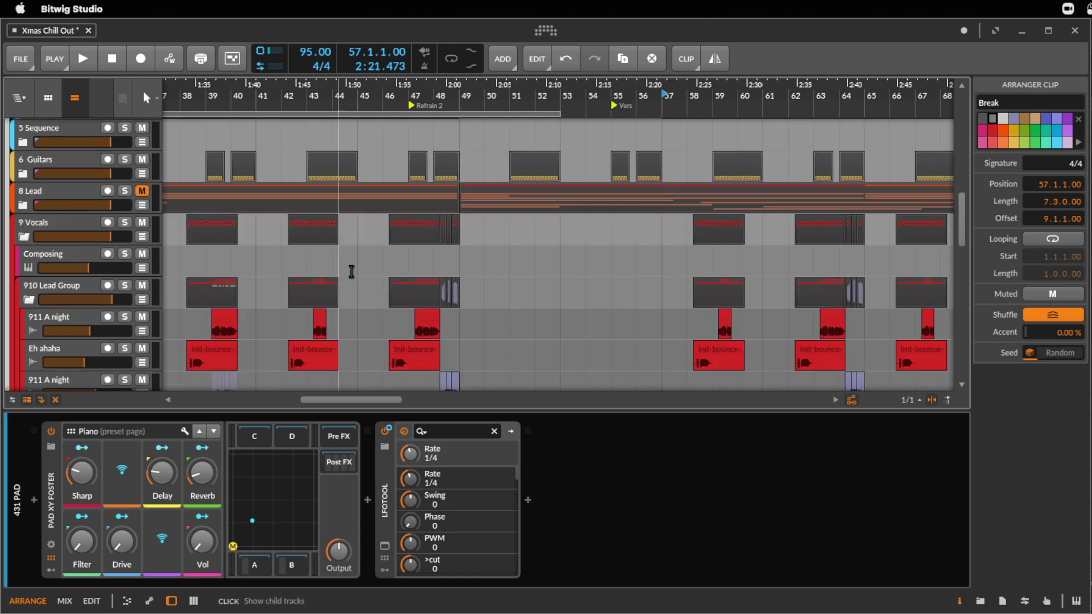
left_click(24, 237)
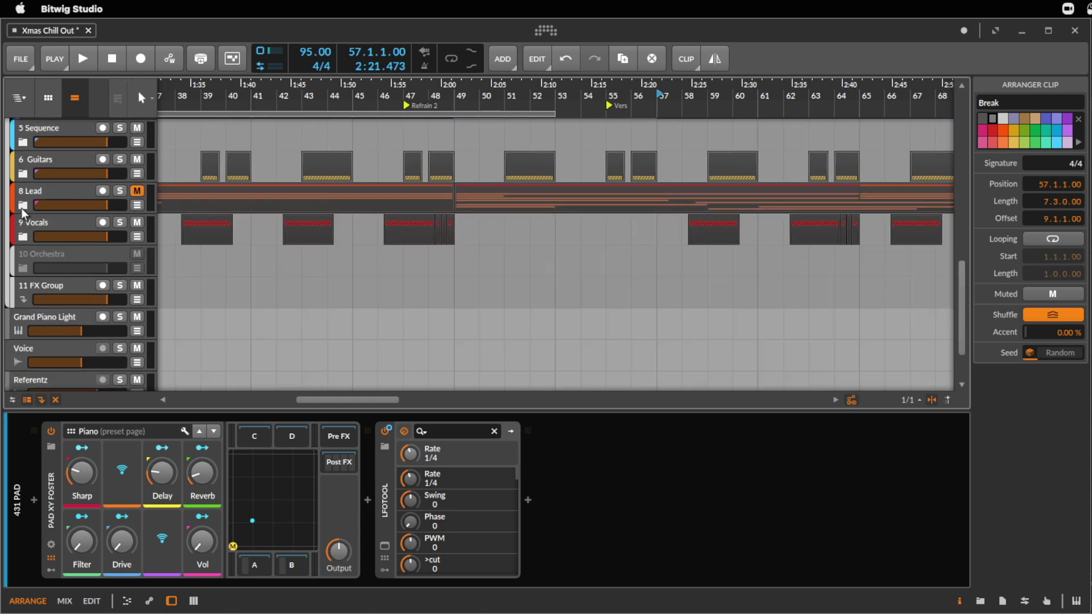
left_click(23, 205)
- Examine the muted recordings on the 850 Mike tracks across the whole arrangement
scroll(494, 280, "down", 5)
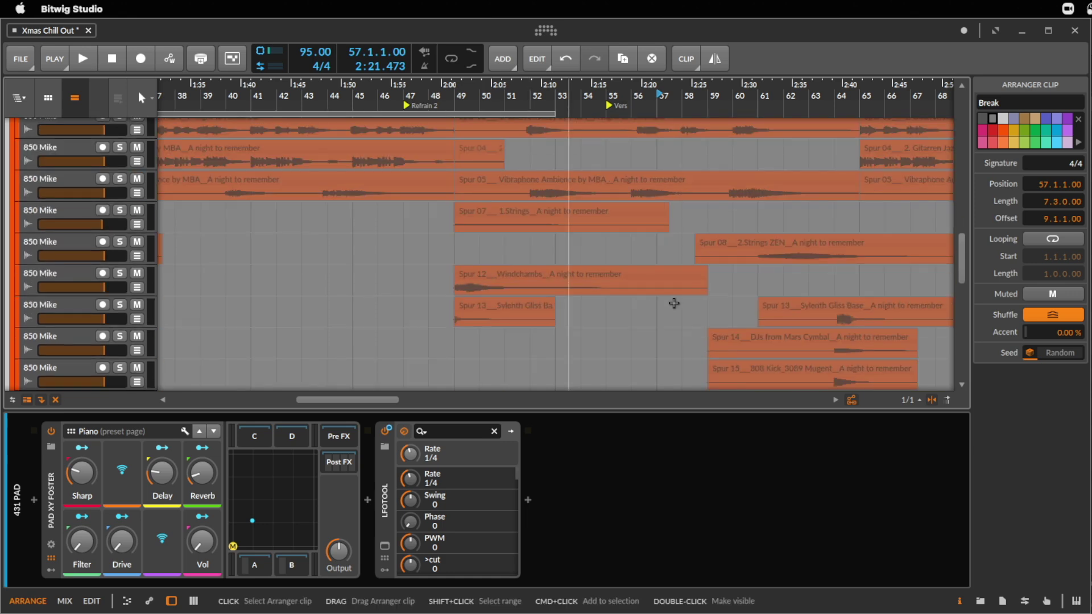
scroll(673, 301, "up", 6)
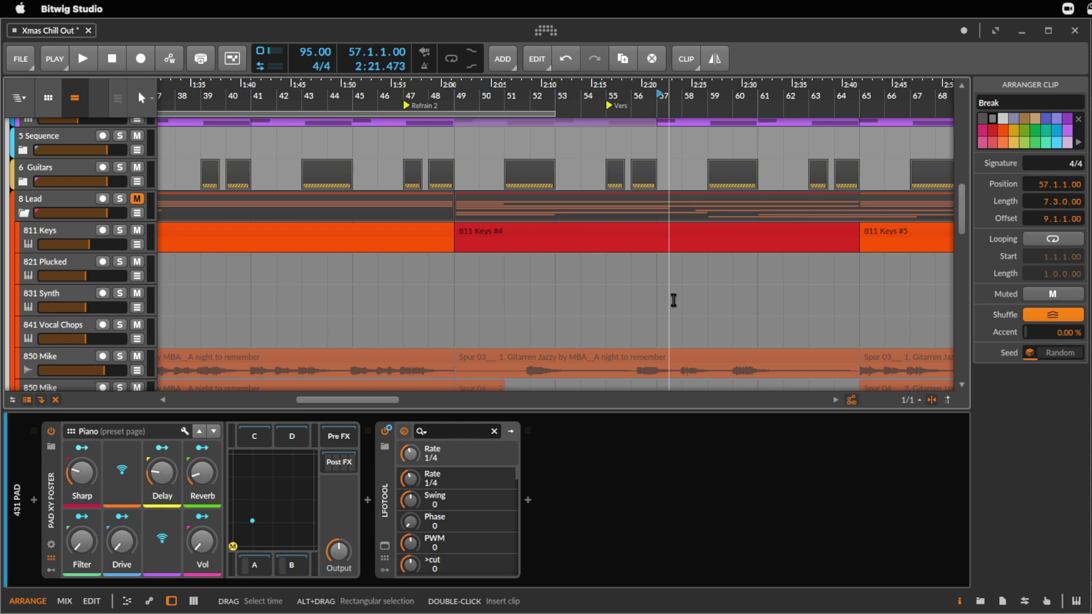
left_click_drag(606, 91, 521, 253)
scroll(649, 295, "down", 5)
scroll(649, 294, "down", 5)
scroll(649, 287, "up", 4)
scroll(640, 271, "up", 2)
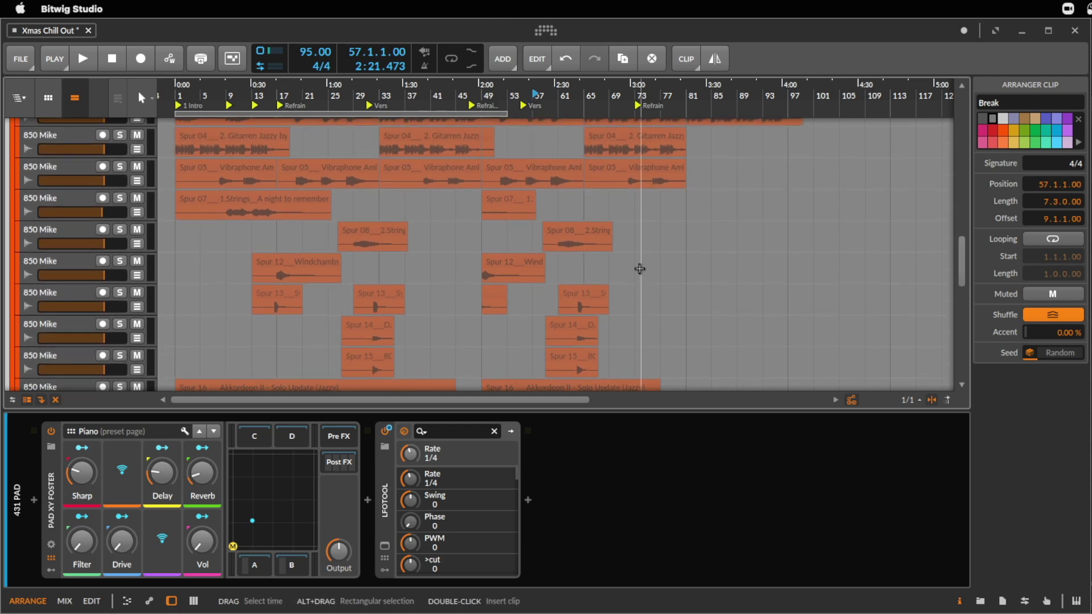
scroll(634, 251, "up", 2)
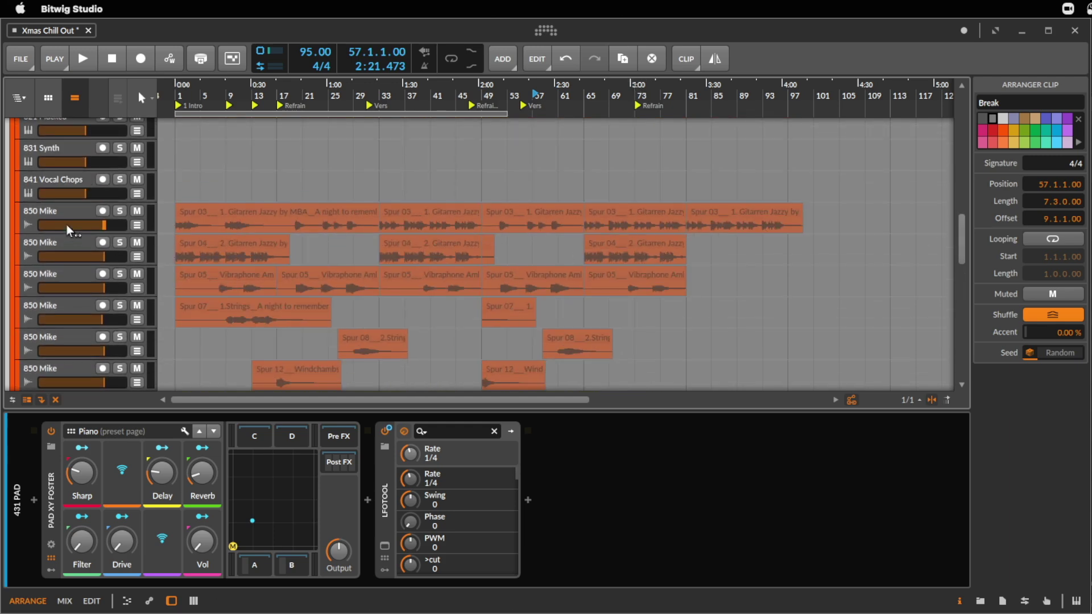
- Unmute the first Spur 03 jazzy guitar clip, at bar 1 on the uppermost 850 Mike track
left_click(192, 206)
left_click(75, 211)
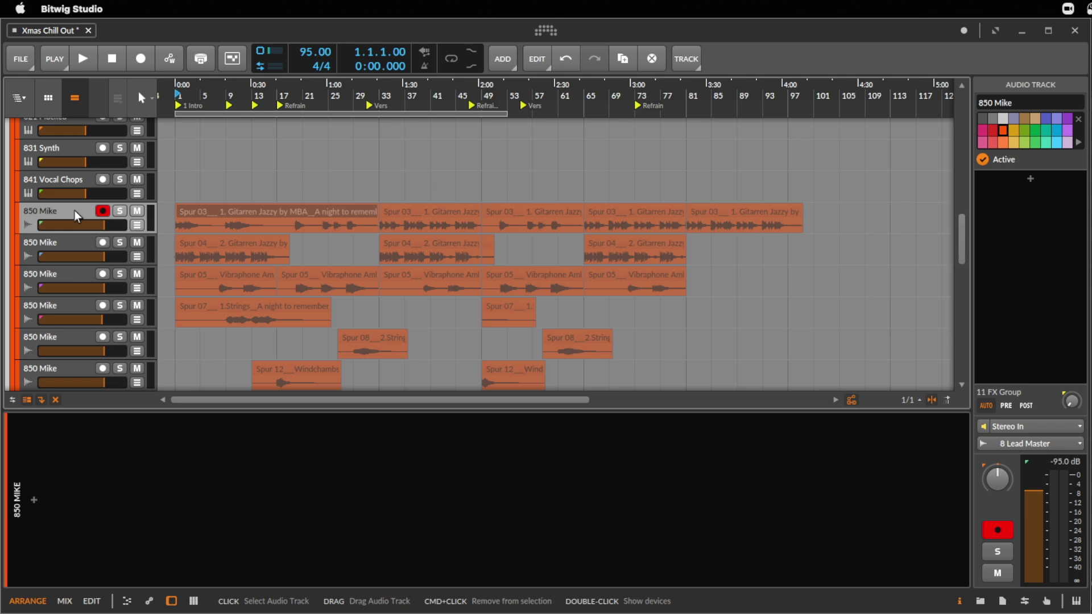
left_click(235, 217)
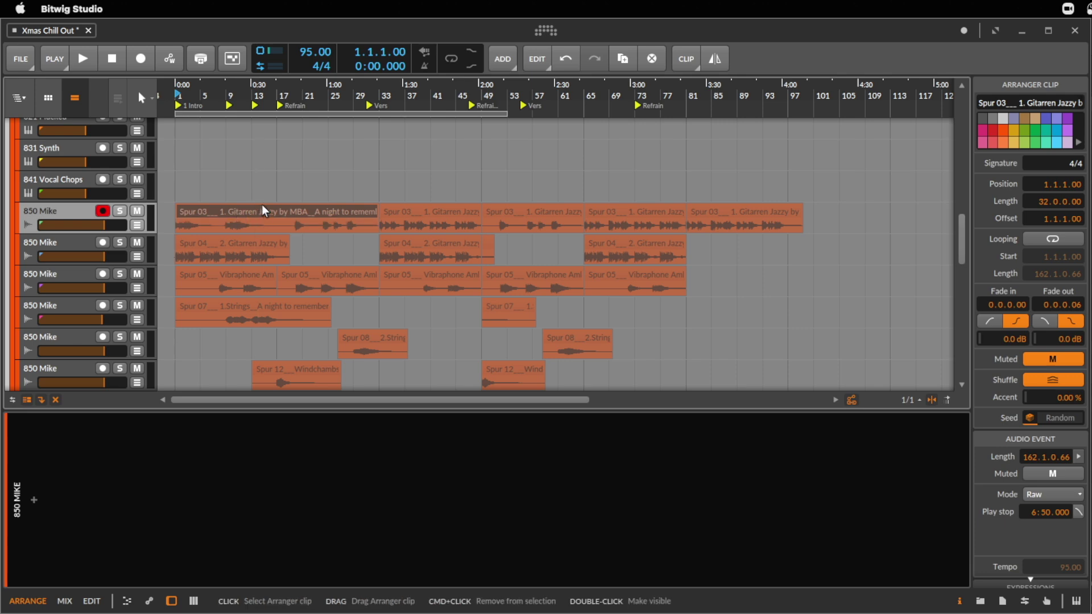
key("alt+m")
left_click(280, 202)
left_click(283, 207)
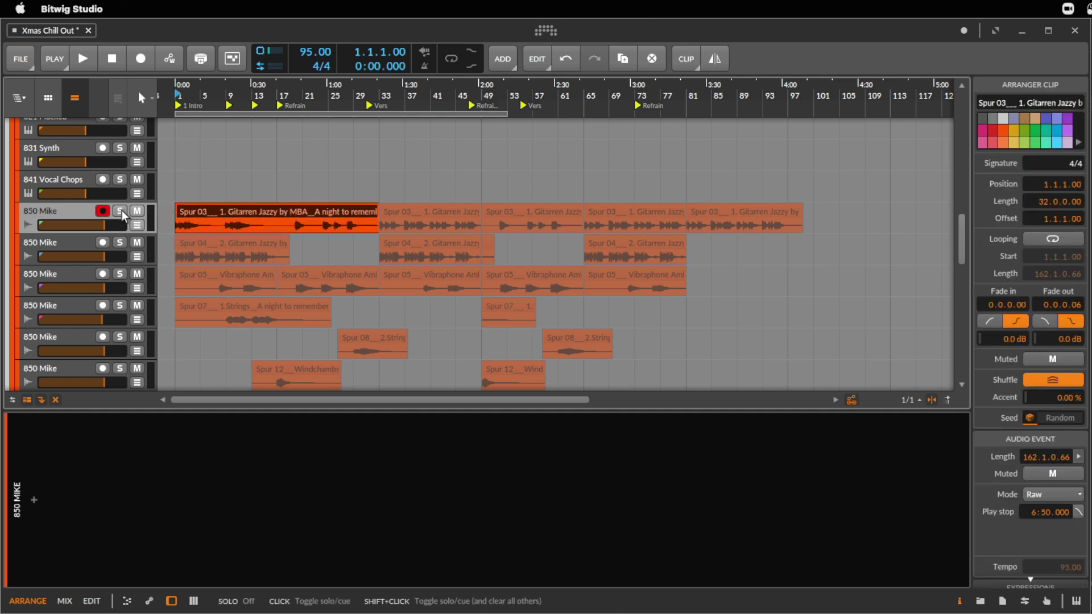
- Solo the uppermost 850 Mike track, unmute the 8 Lead group and play the guitar clip from bar 1
left_click(120, 212)
key("space")
left_click_drag(207, 95, 207, 128)
scroll(205, 327, "up", 6)
scroll(201, 332, "down", 2)
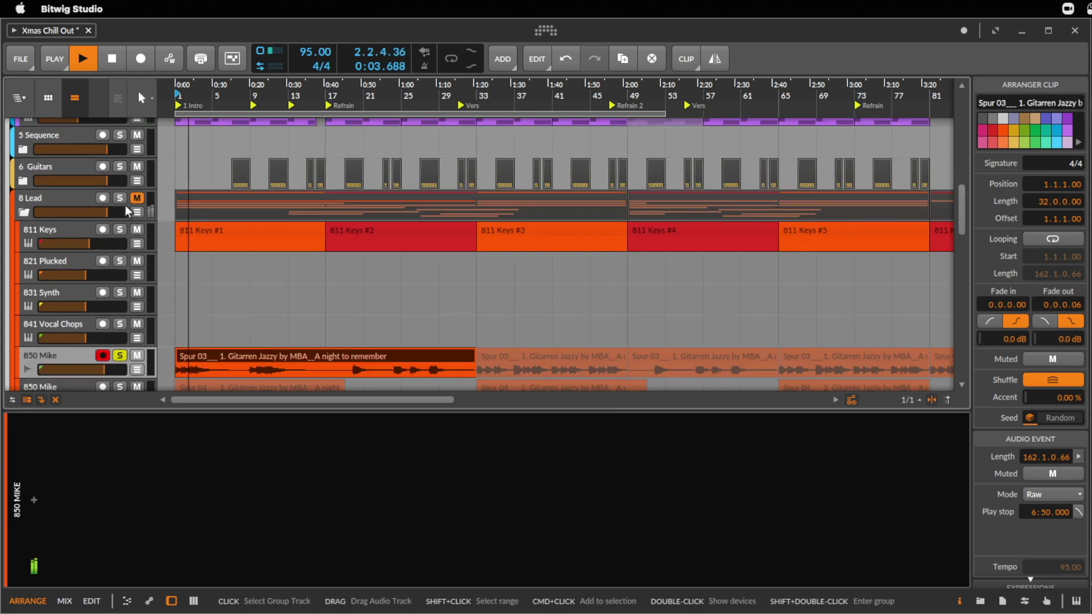
key("space")
scroll(234, 318, "down", 2)
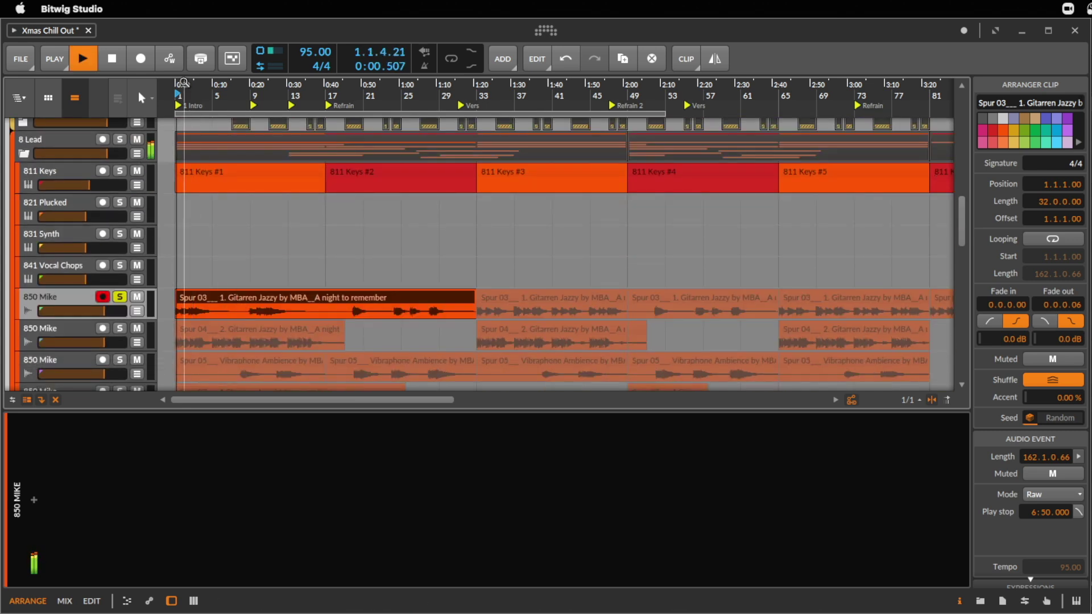
- Play the jazzy guitar clip from bar 9 and stop playback
left_click_drag(193, 95, 194, 126)
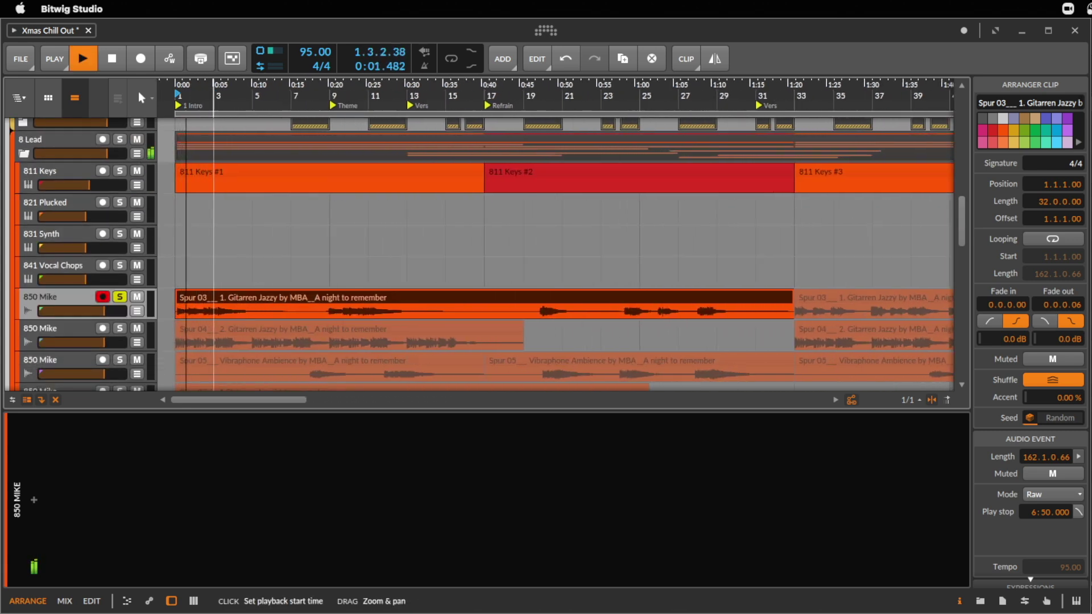
left_click(331, 314)
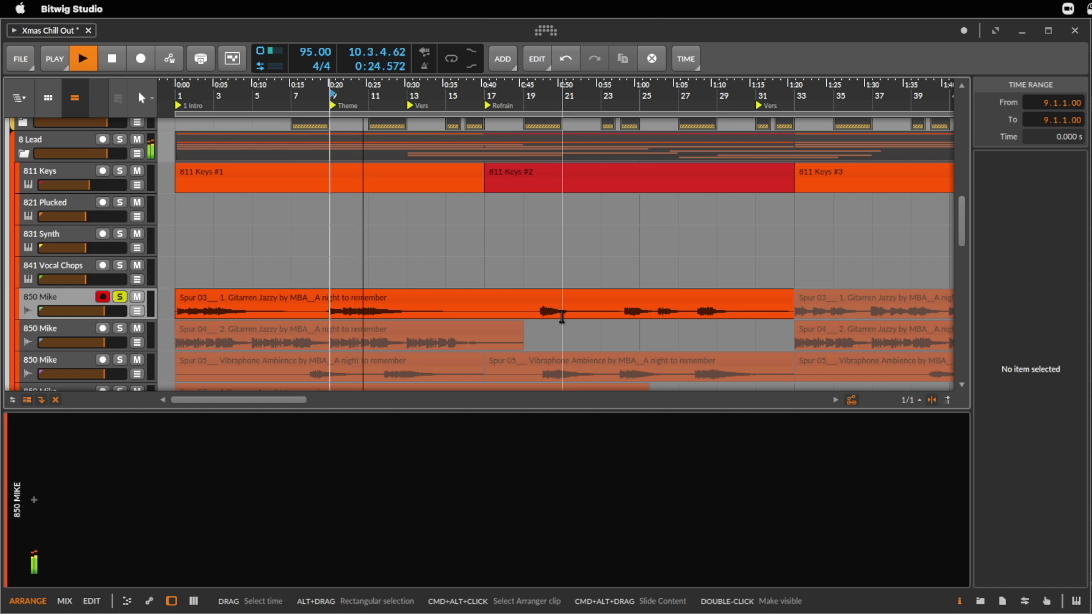
key("space")
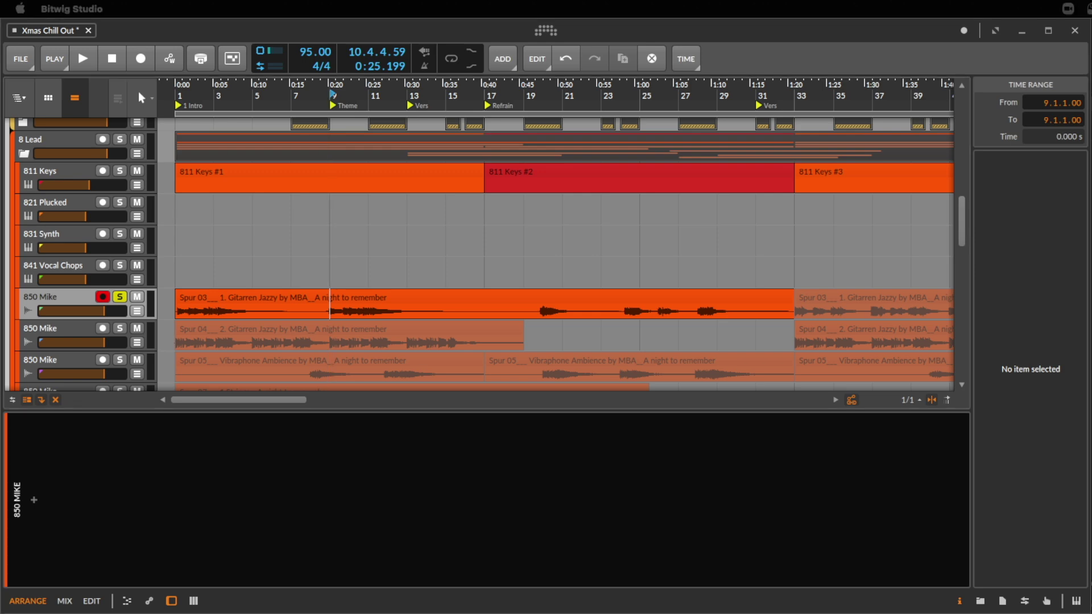
- Switch to Chrome, search Google for "roland integra 7" and browse the image results
type("r")
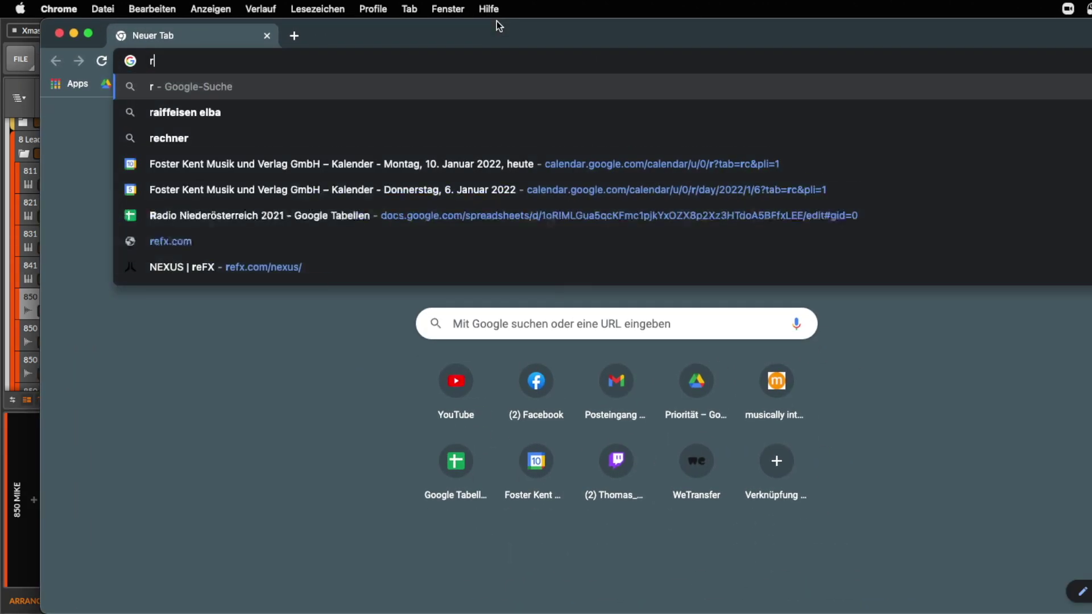
type("oland integra 7")
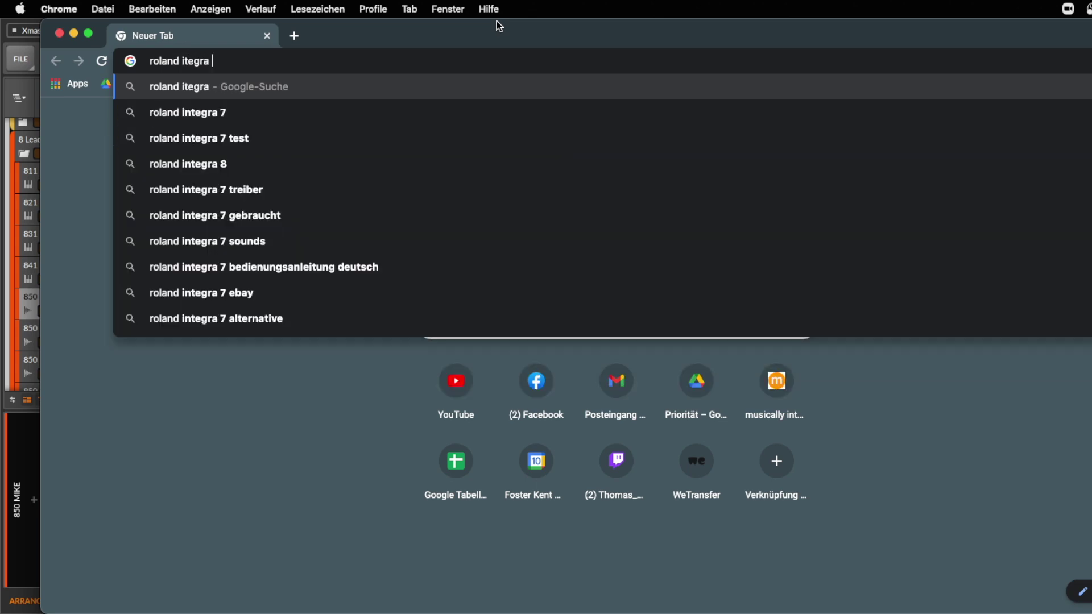
key("Return")
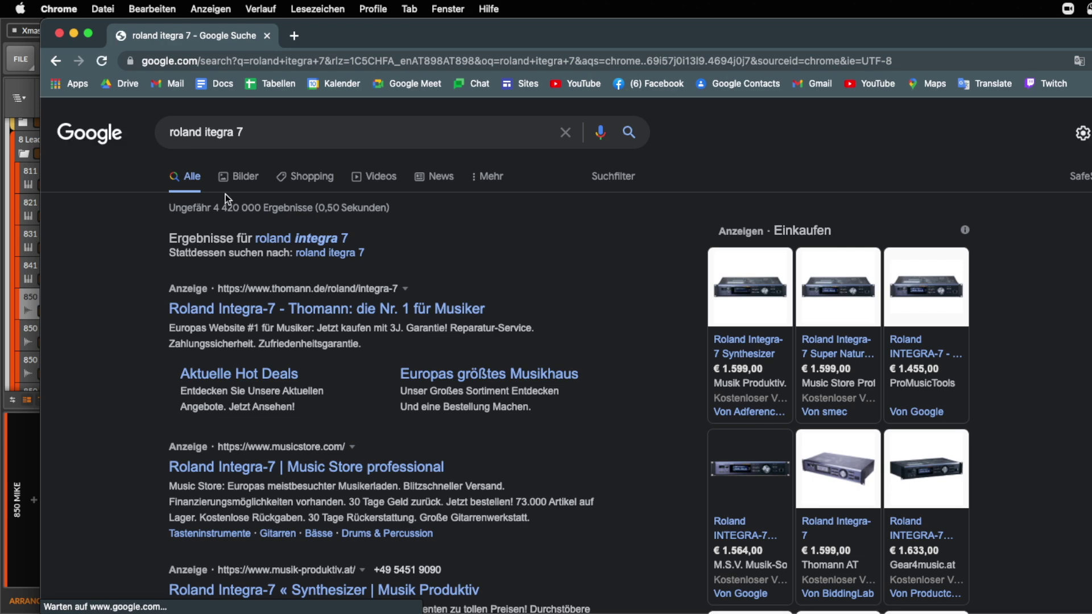
left_click(231, 181)
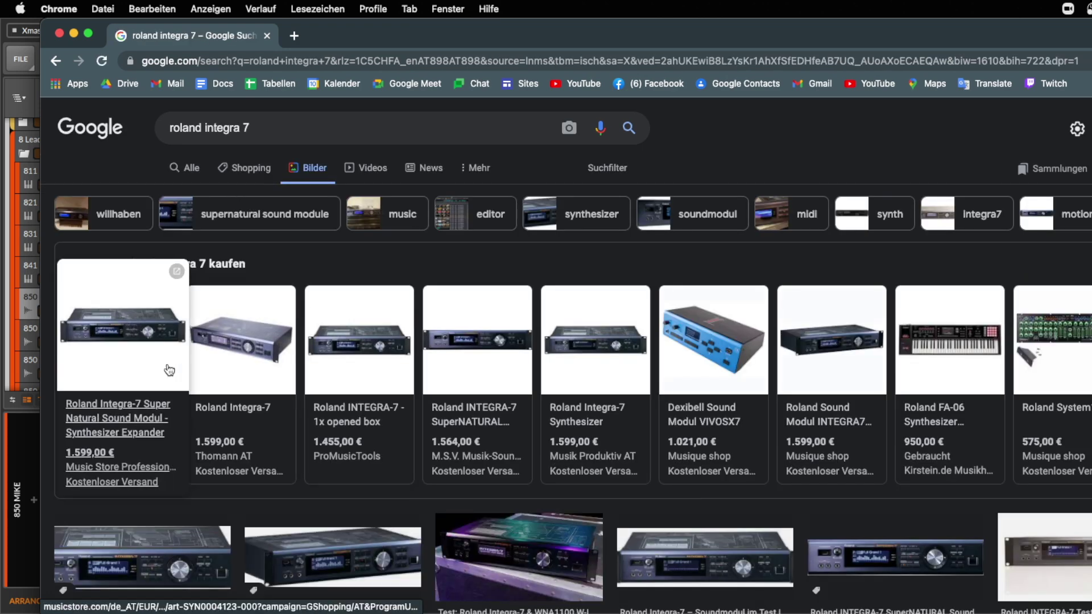
scroll(182, 348, "down", 10)
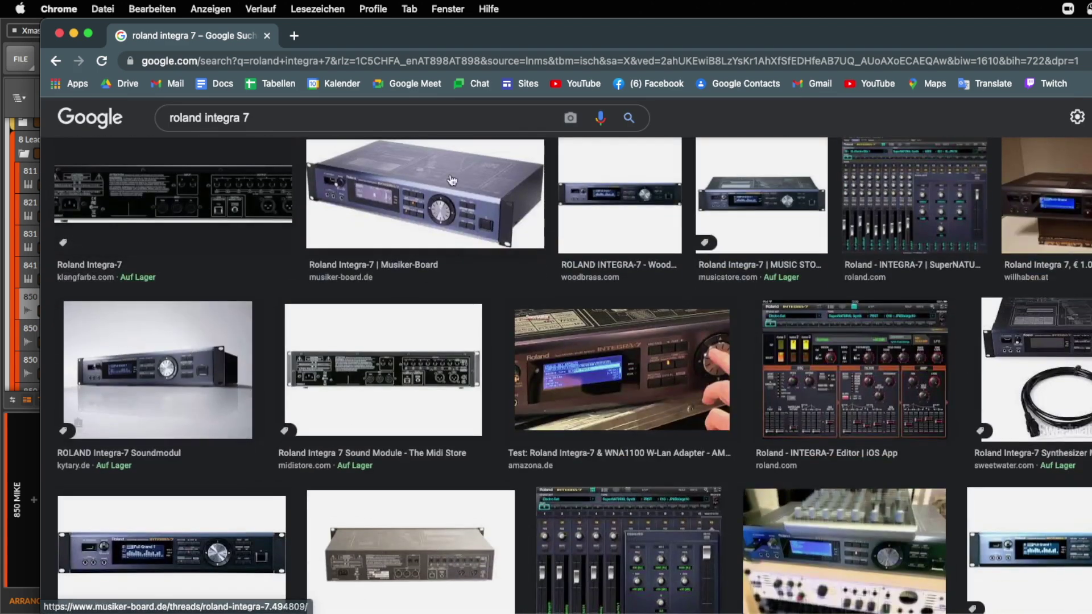
- View the Musiker-Board page behind the Roland Integra-7 image result, and close Chrome to return to Bitwig Studio
left_click(452, 181)
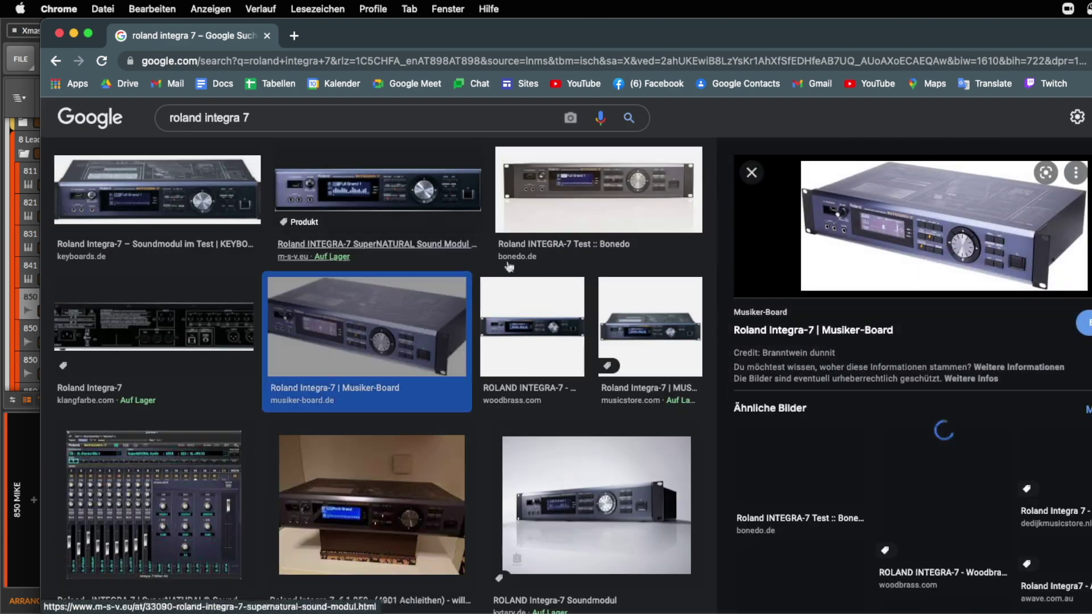
left_click(948, 223)
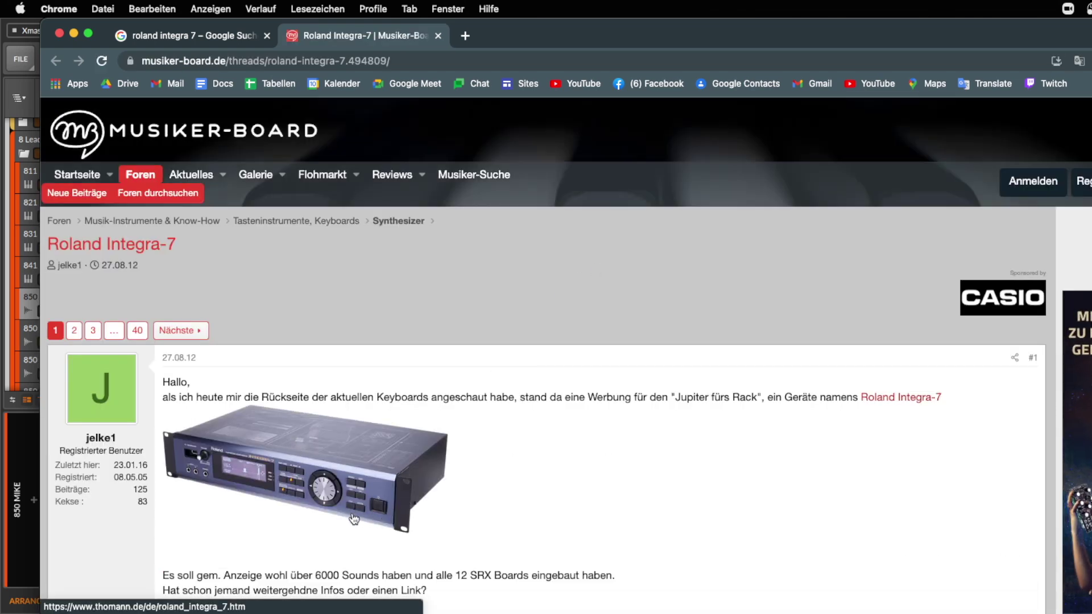
left_click(59, 34)
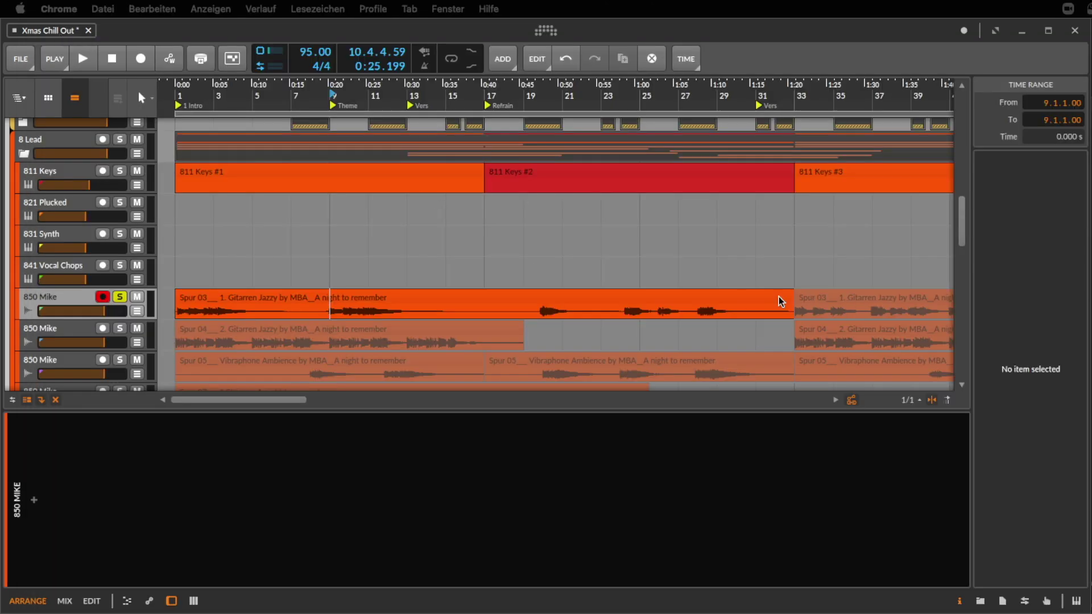
- Audition the first Spur 03 jazzy guitar clip from bar 20, and unsolo its track and mute the clip
left_click(545, 310)
key("space")
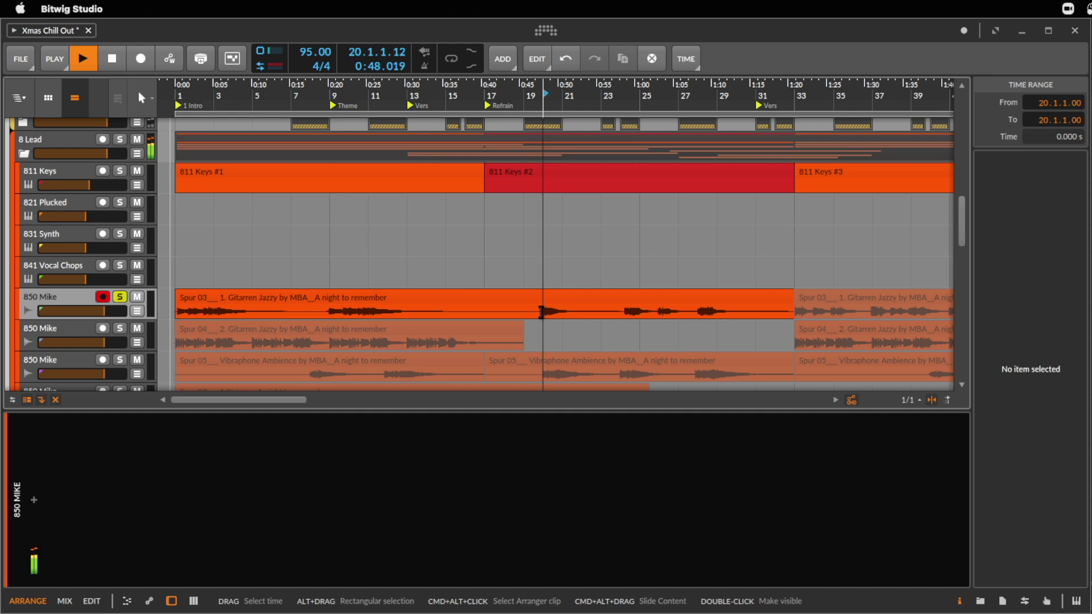
key("space")
left_click(121, 306)
left_click(267, 295)
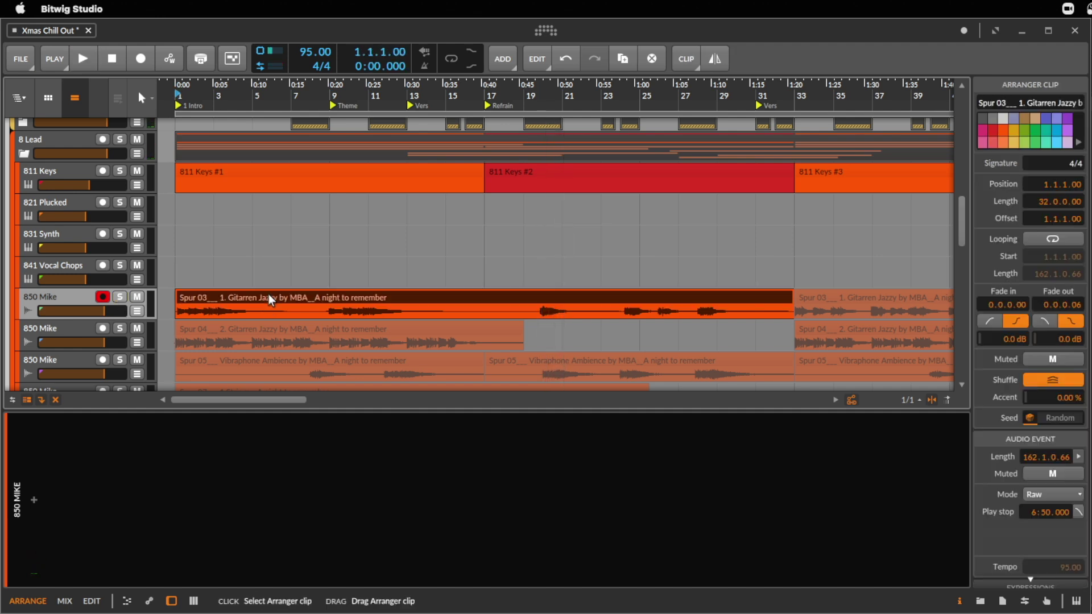
- Solo the second 850 Mike track, unmute its first Spur 04 guitar clip and audition it from bar 1
left_click(120, 328)
left_click(200, 330)
key("m")
key("space")
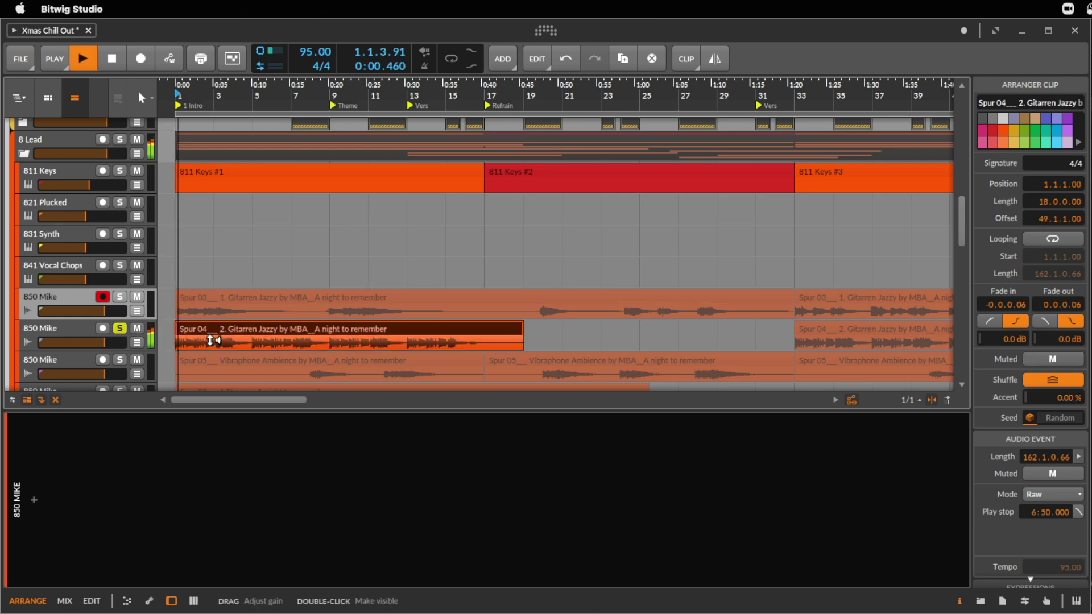
scroll(171, 336, "down", 1)
key("space")
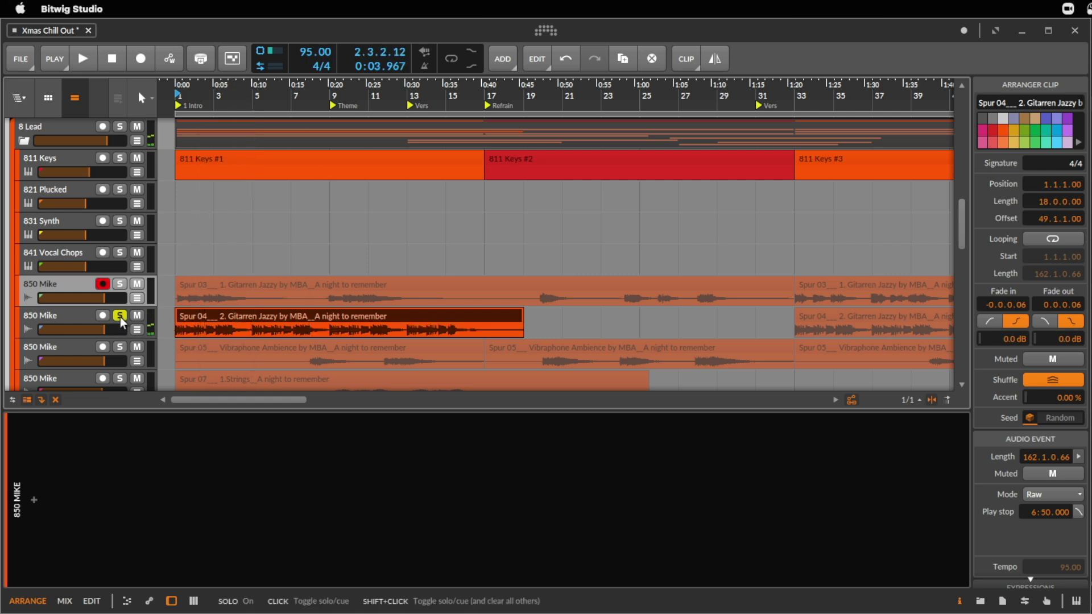
- Solo the third 850 Mike track, unmute its first Spur 05 Vibraphone Ambience clip and audition it from bar 8
left_click(354, 357)
left_click(310, 363)
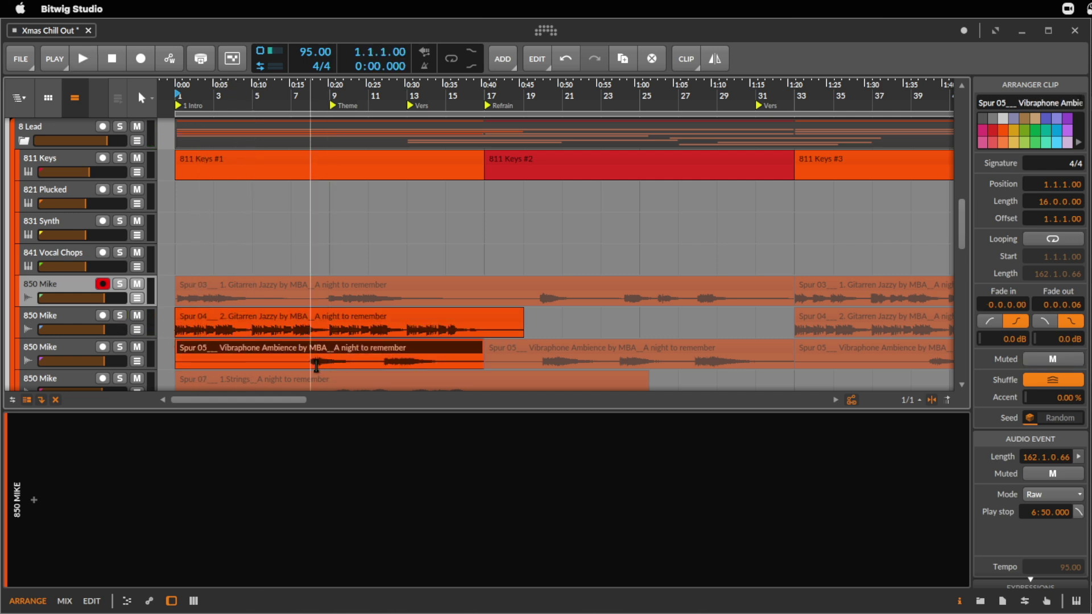
key("space")
key("space")
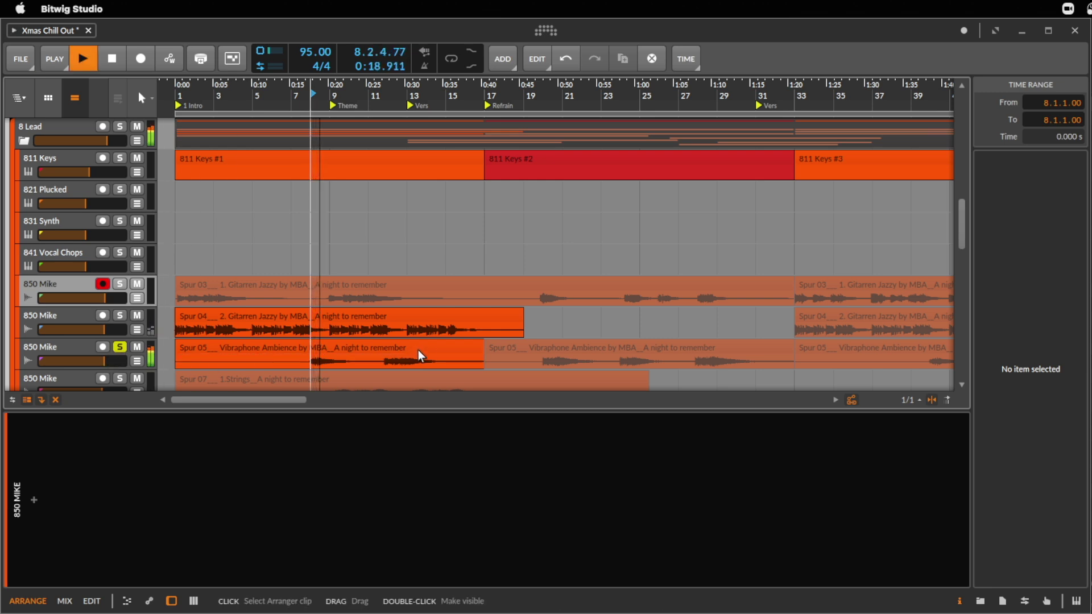
left_click_drag(522, 91, 522, 57)
key("space")
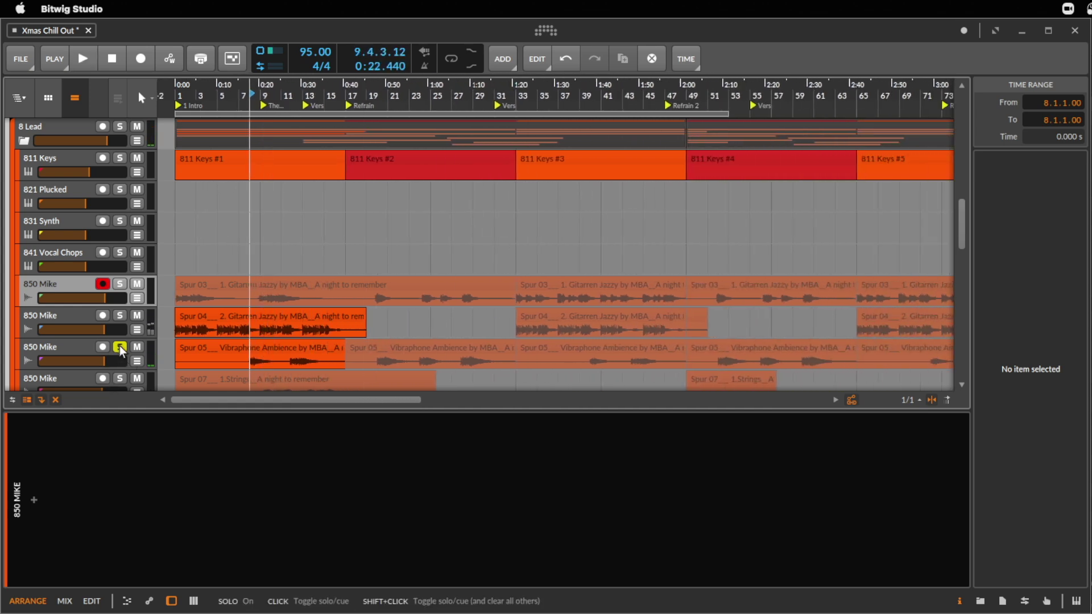
- Solo the fourth 850 Mike track, unmute its first Spur 07 strings clip and play it from bar 9
scroll(132, 349, "down", 1)
left_click(120, 374)
scroll(216, 342, "down", 2)
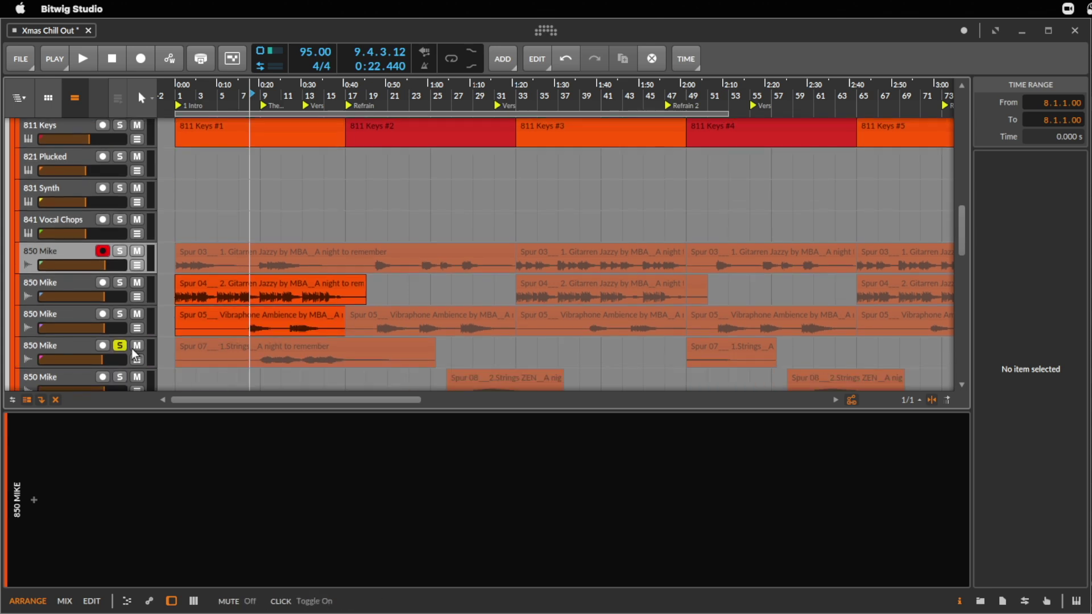
left_click(259, 360)
left_click(262, 361)
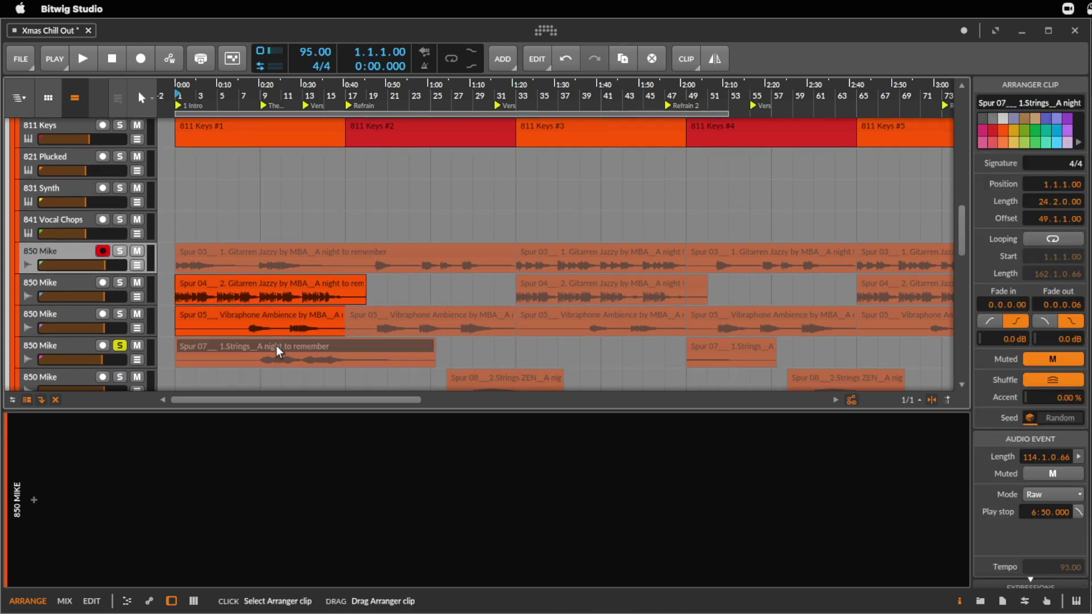
key("space")
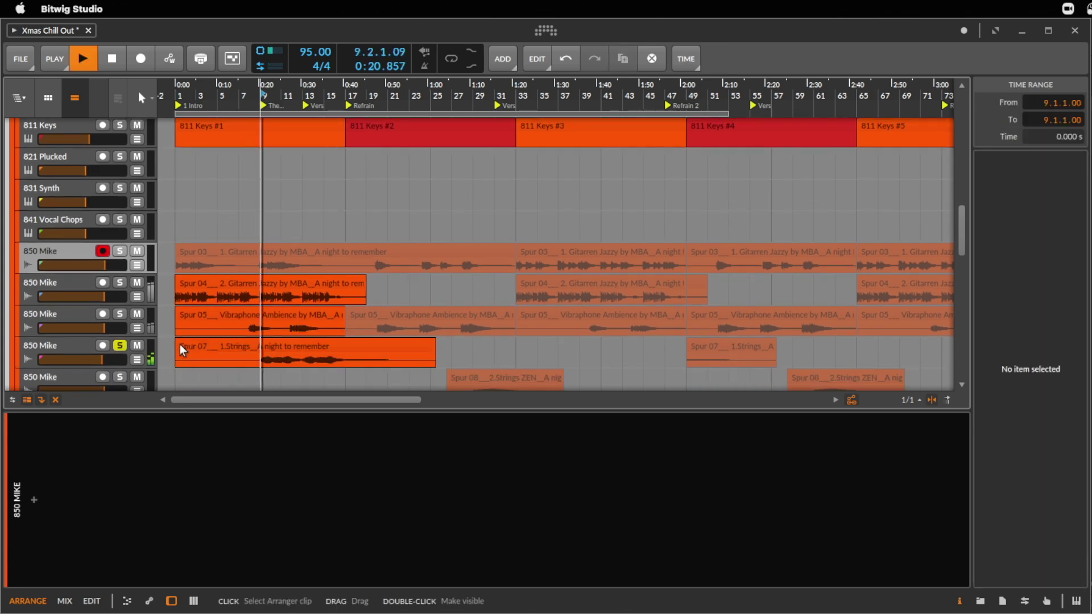
- Trim the start of the first Spur 07 strings clip to bar 9 and stop playback
left_click_drag(178, 345, 262, 346)
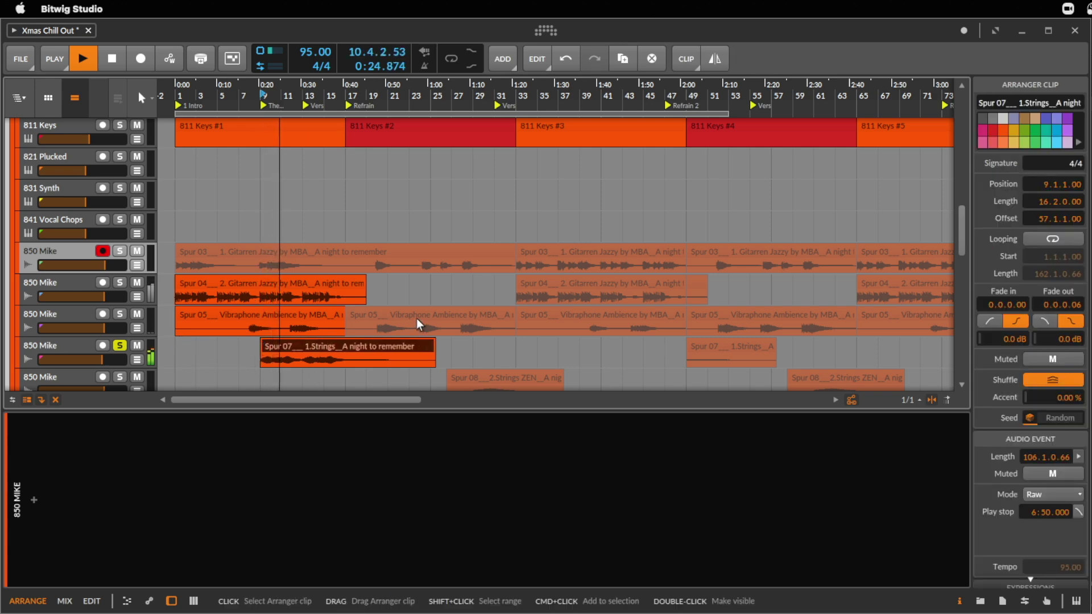
scroll(478, 279, "down", 2)
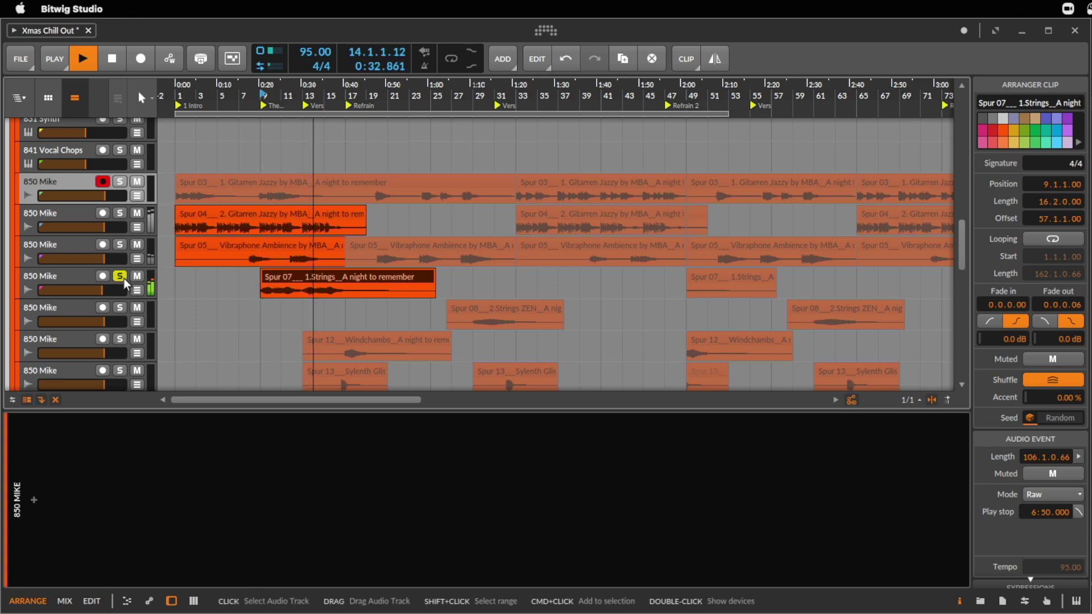
key("space")
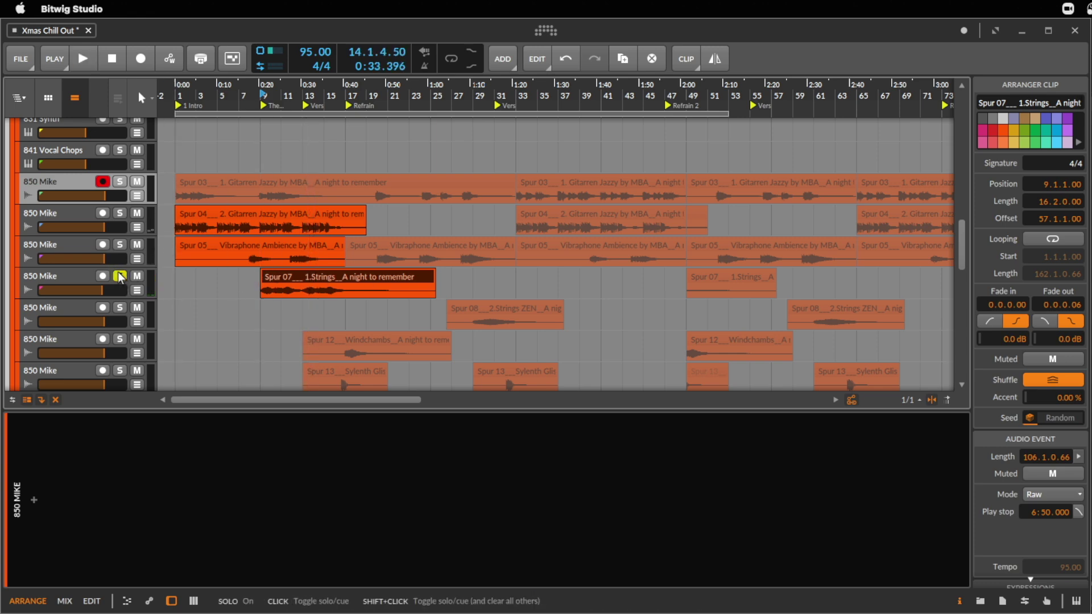
- Mute the Spur 07 strings clip, unmute the first Spur 08 Strings ZEN clip and play it soloed from bar 29
left_click(515, 311)
key("alt+m")
left_click(319, 276)
key("alt+m")
left_click(473, 319)
key("space")
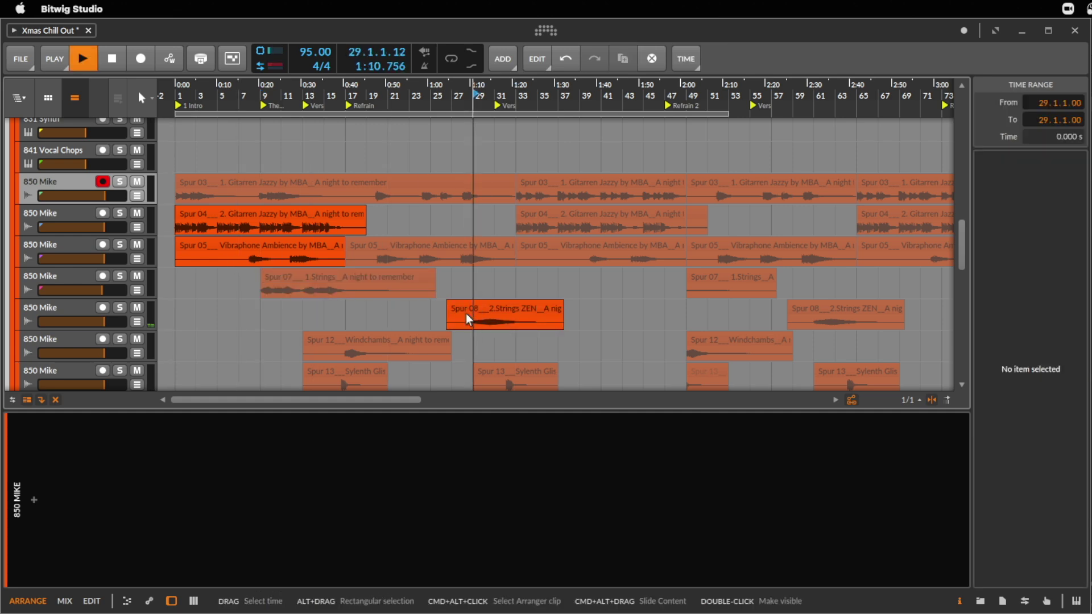
left_click(119, 308)
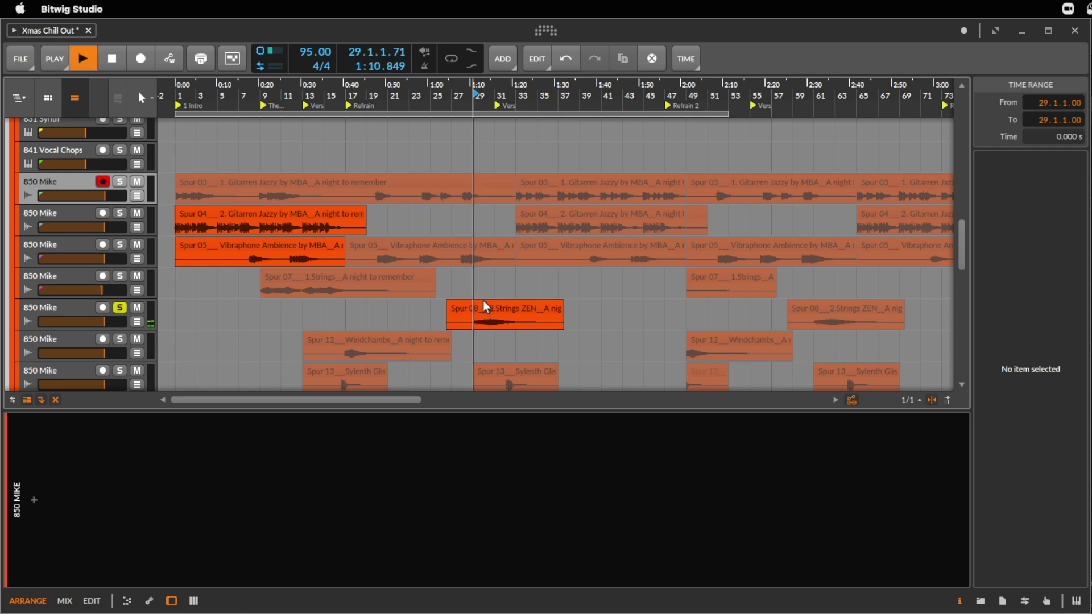
- Trim the start of the first Spur 08 Strings ZEN clip to bar 29, stop playback and mute the clip
left_click_drag(450, 307, 474, 307)
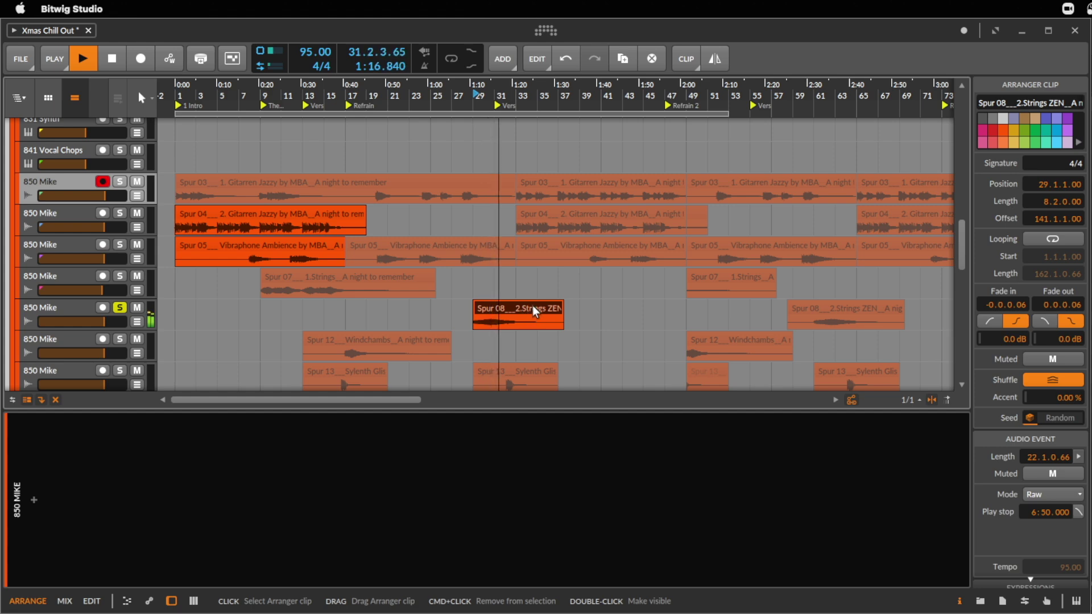
key("space")
key("m")
- Solo the Windchambs 850 Mike track and split its first Spur 12 clip at bar 17
left_click(363, 336)
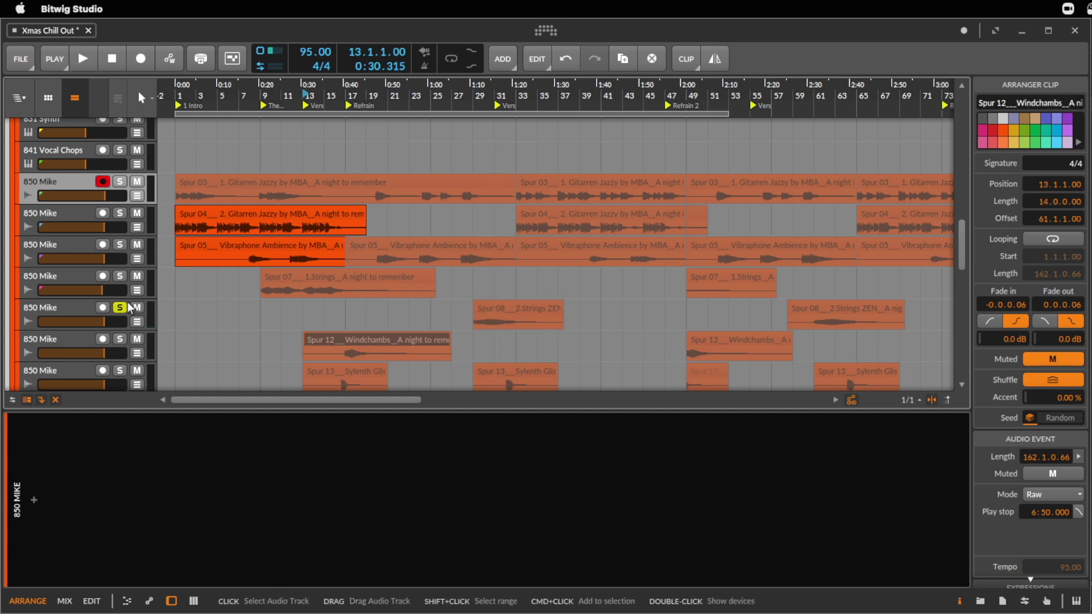
left_click(120, 340)
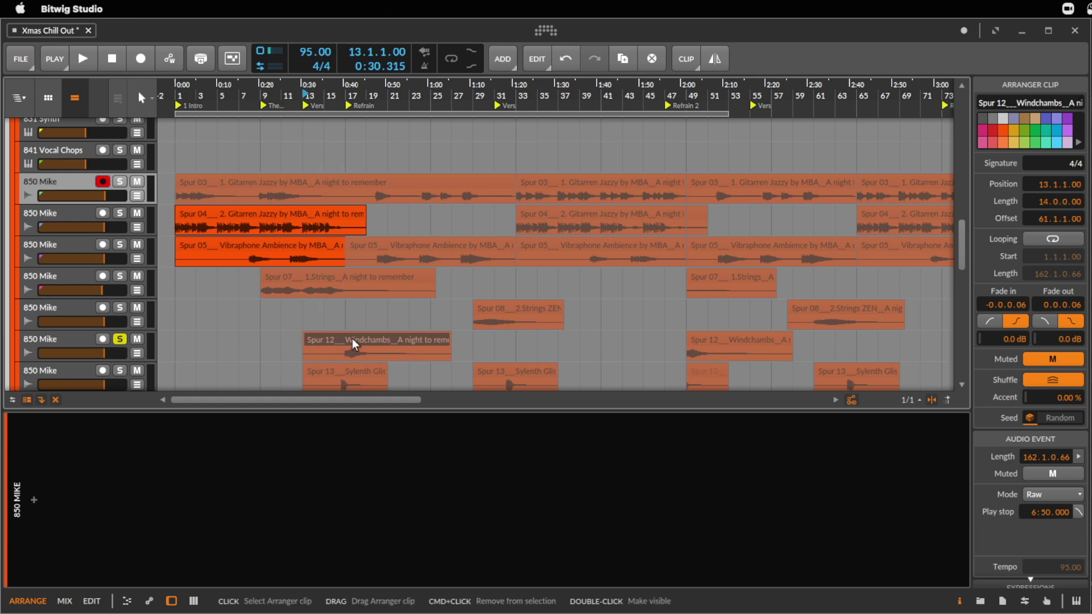
left_click(346, 355)
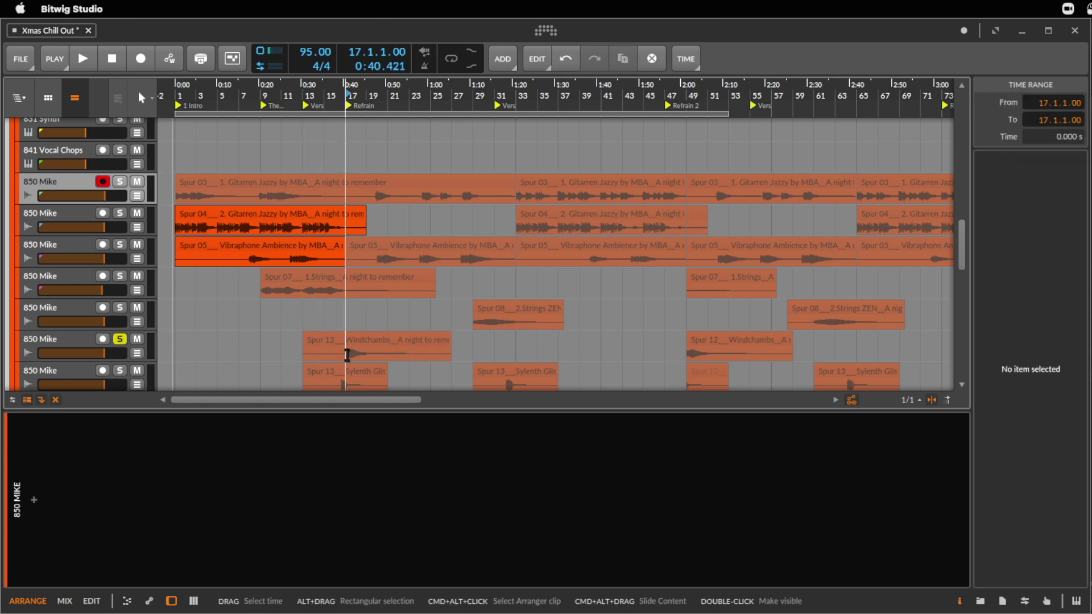
key("super+e")
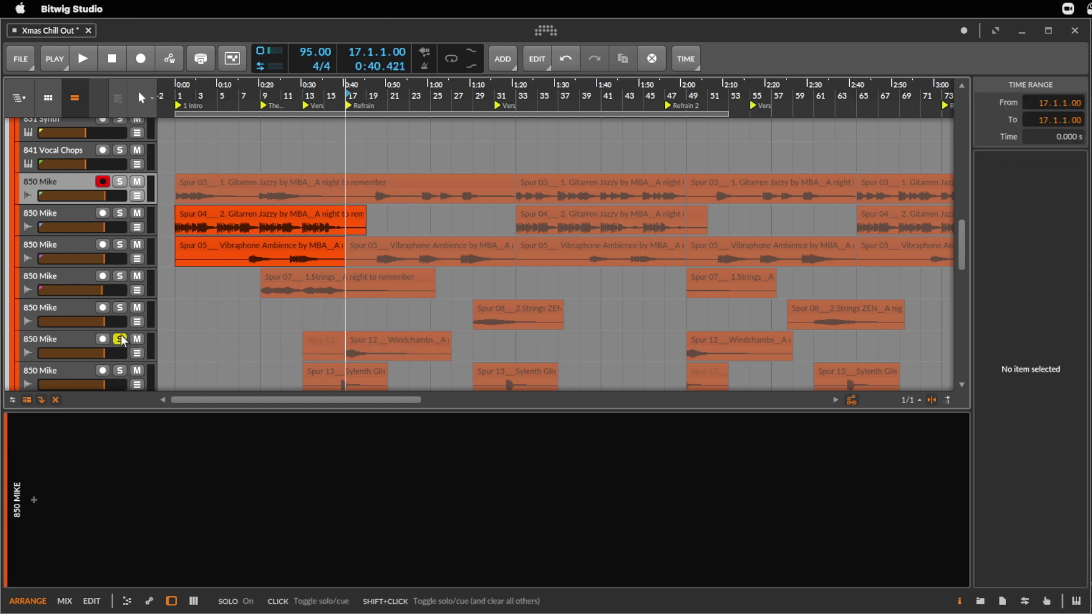
- Unmute the Spur 12 Windchambs part starting at bar 17 and audition it from there
left_click(415, 336)
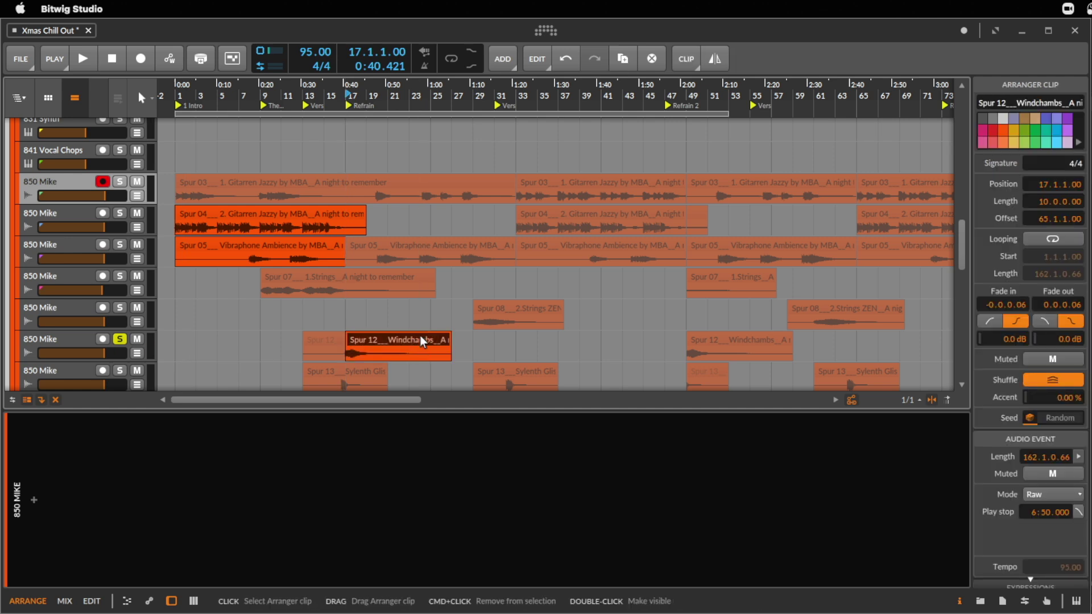
key("space")
key("space")
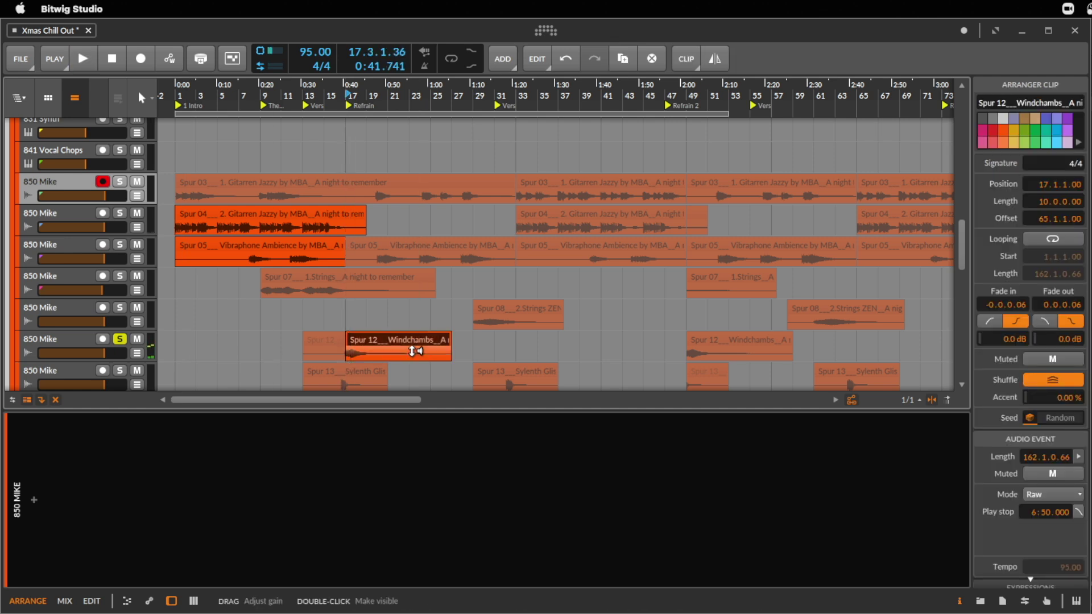
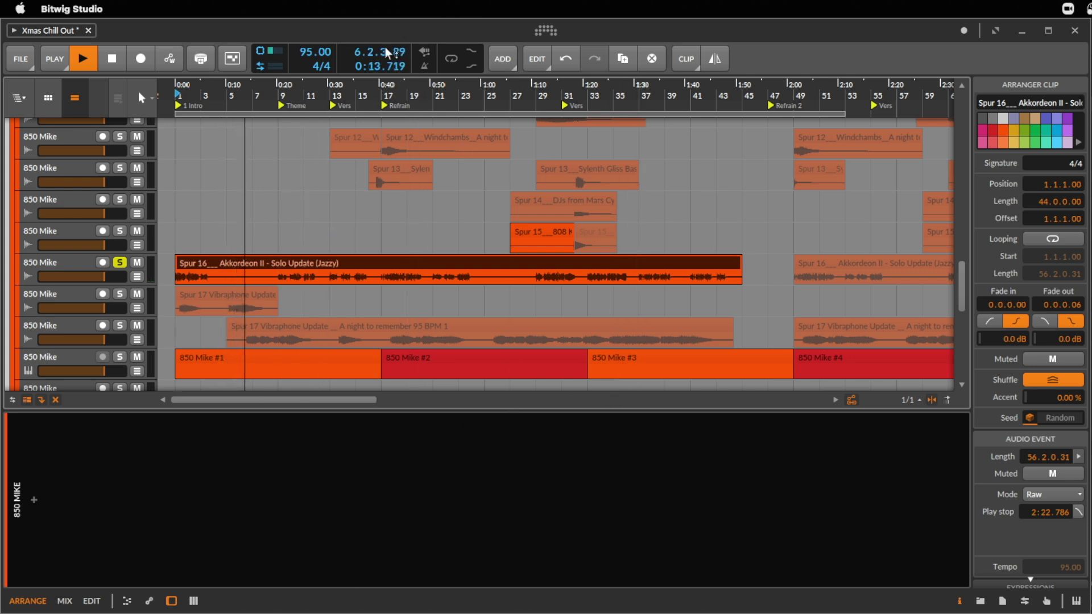
- Audition the first Spur 16 Akkordeon II clip from bar 9 with its track soloed
left_click_drag(293, 94, 416, 100)
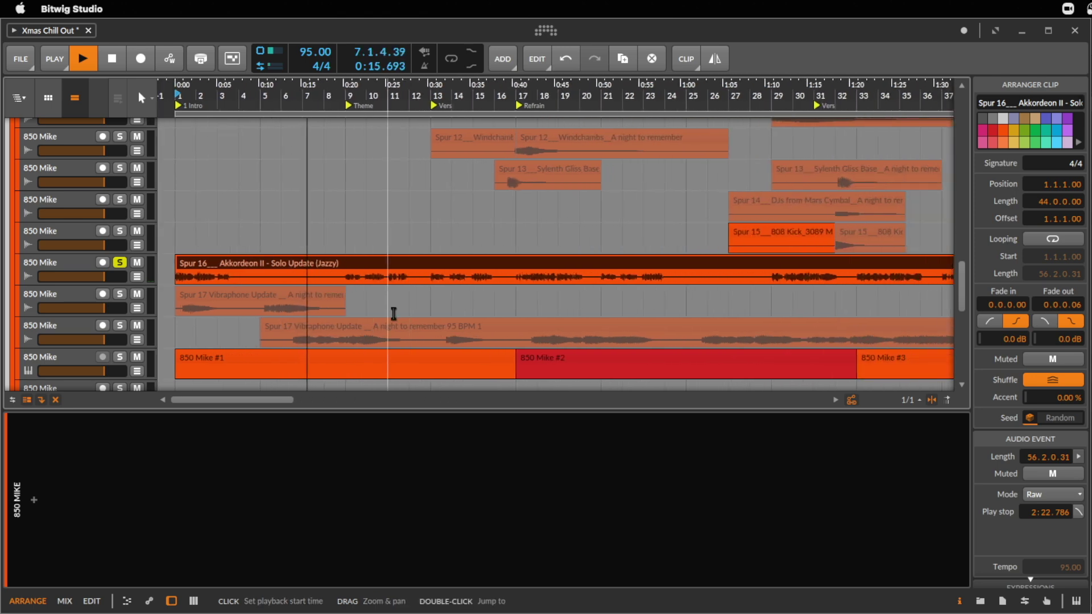
left_click(344, 277)
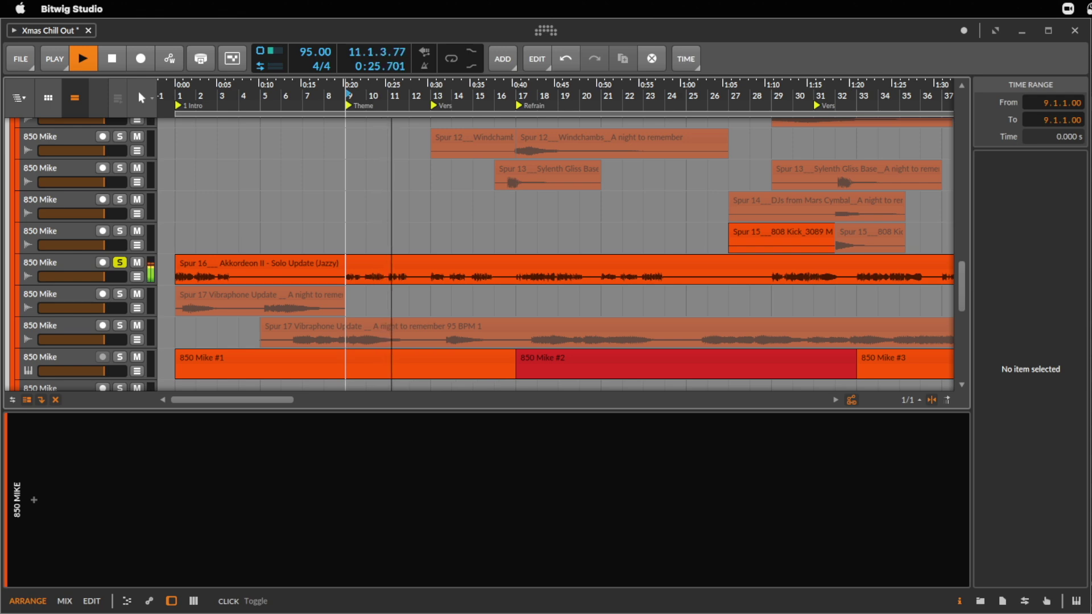
- Switch to Chrome and search Google for "roland fr8x"
key("super+Tab")
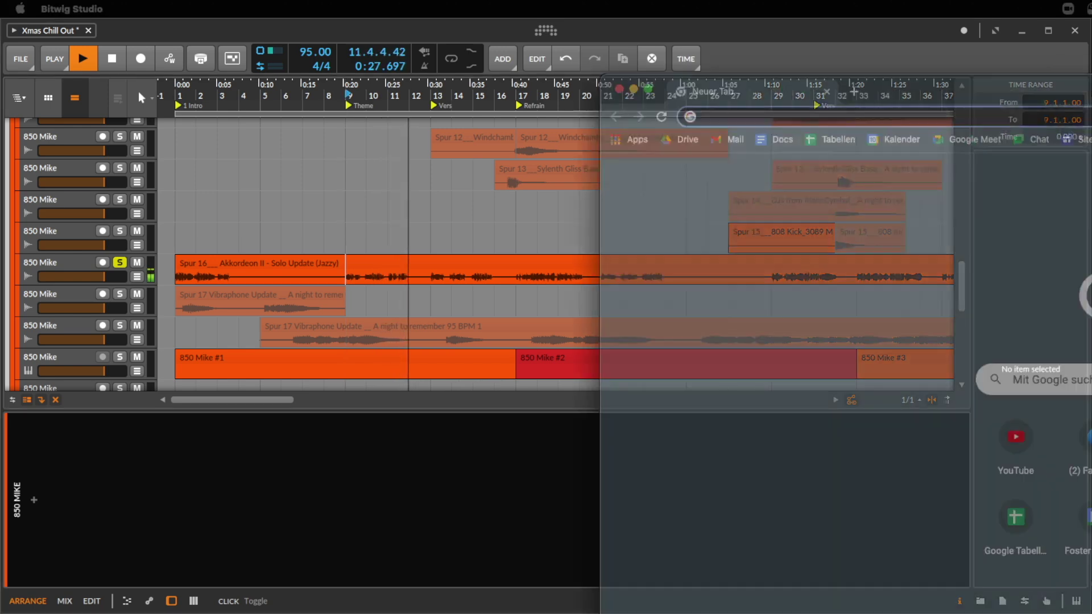
type("roland ")
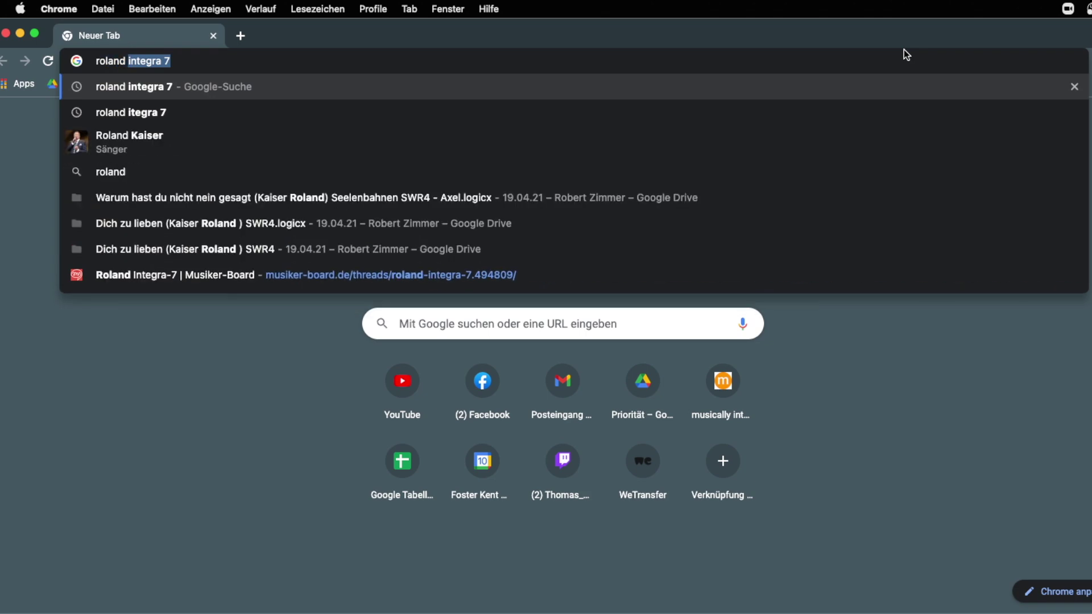
type("fr8x")
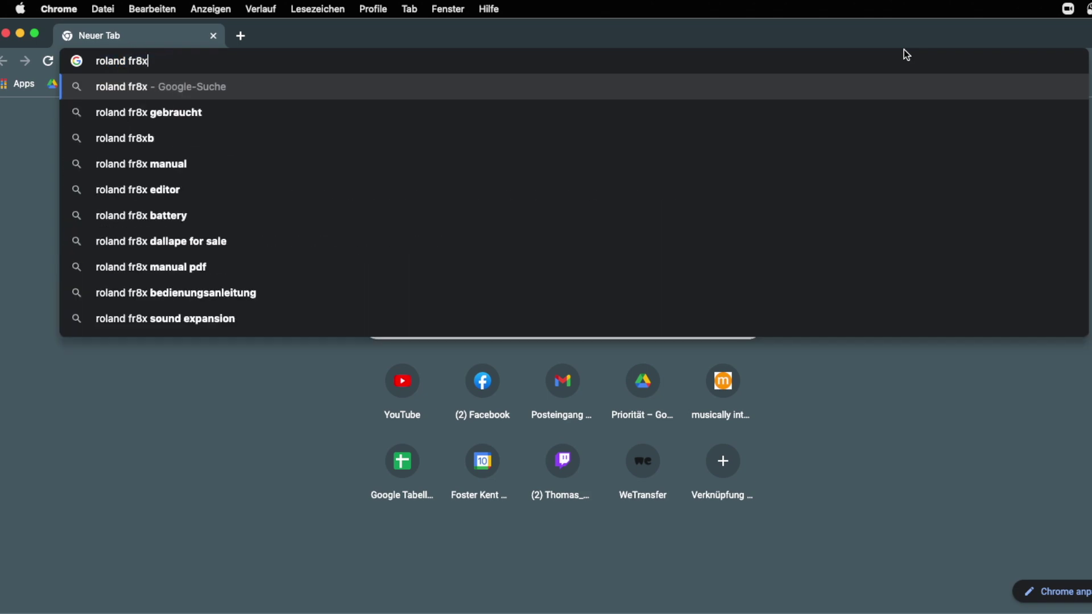
key("Return")
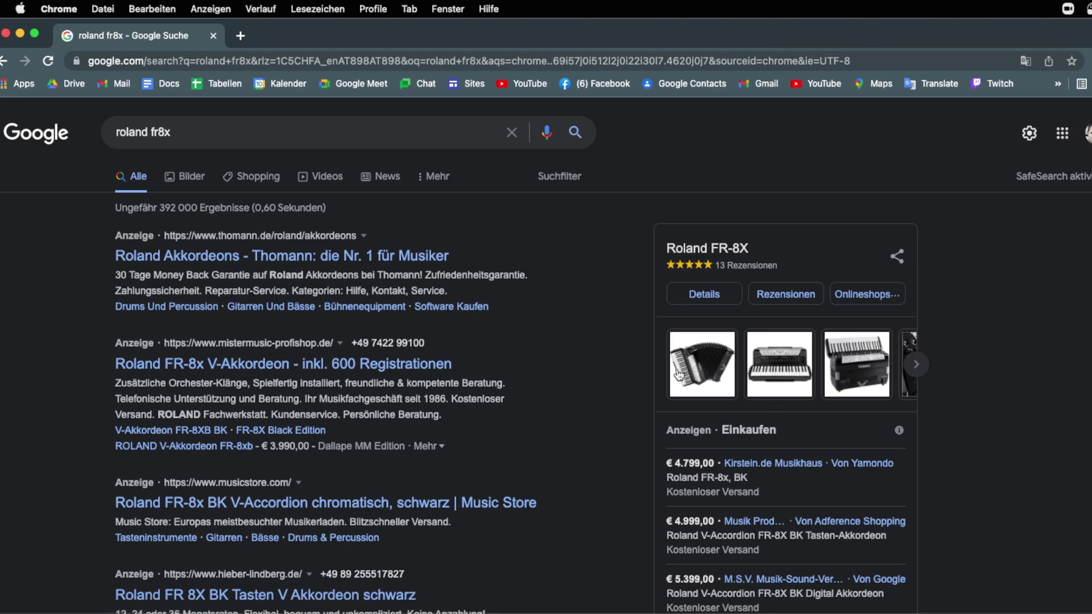
left_click(679, 374)
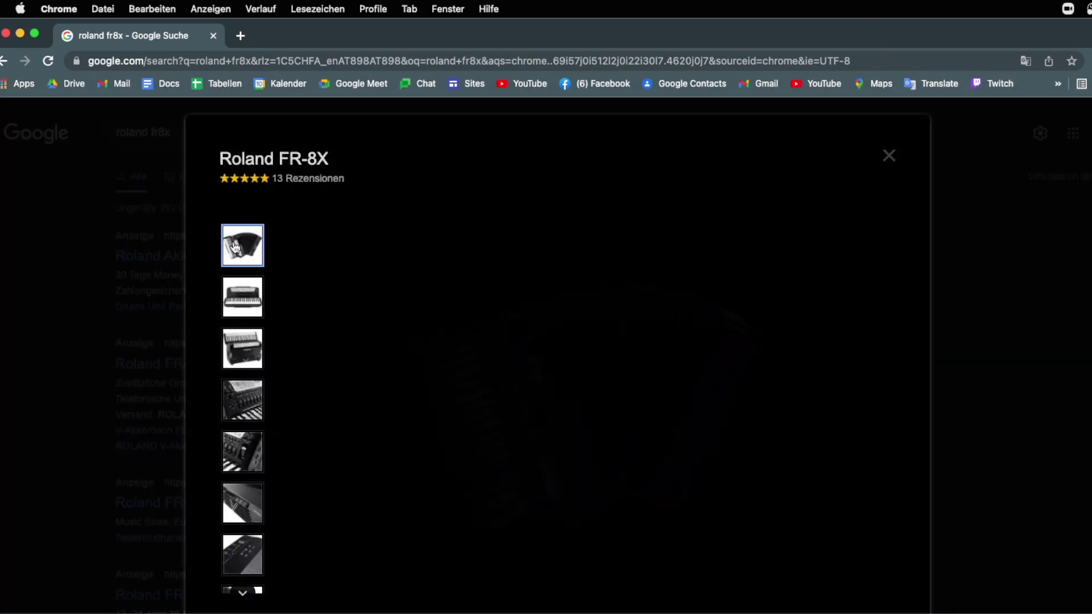
left_click_drag(340, 37, 420, 37)
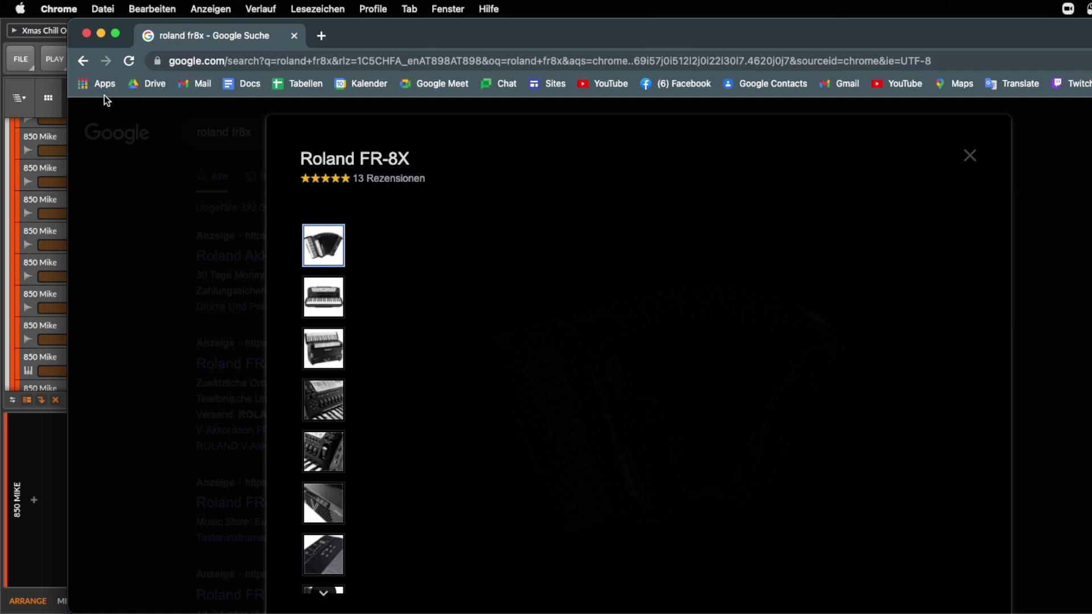
left_click(83, 62)
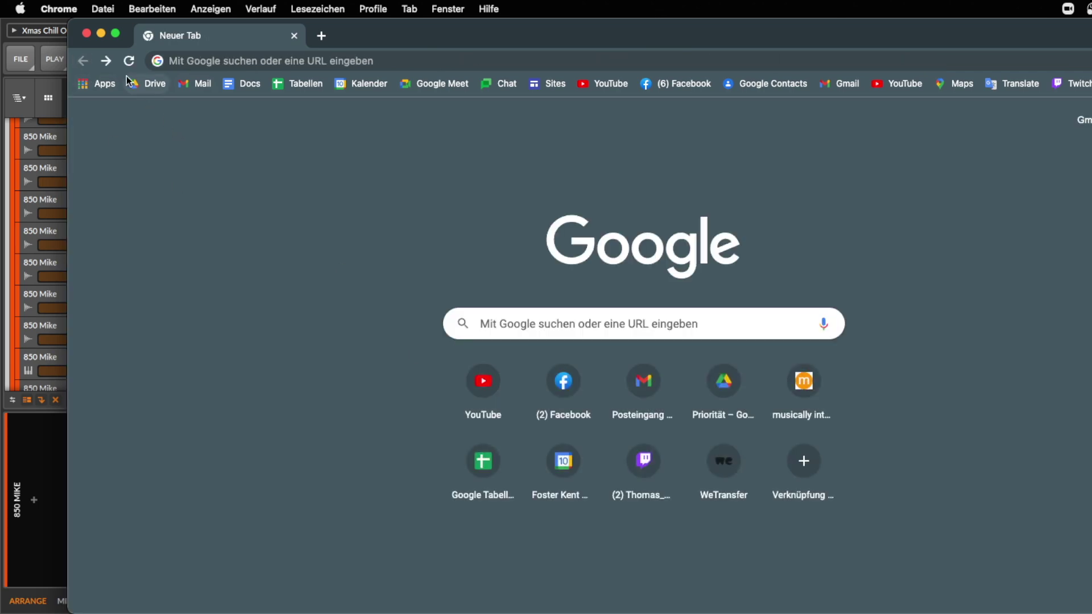
left_click(109, 58)
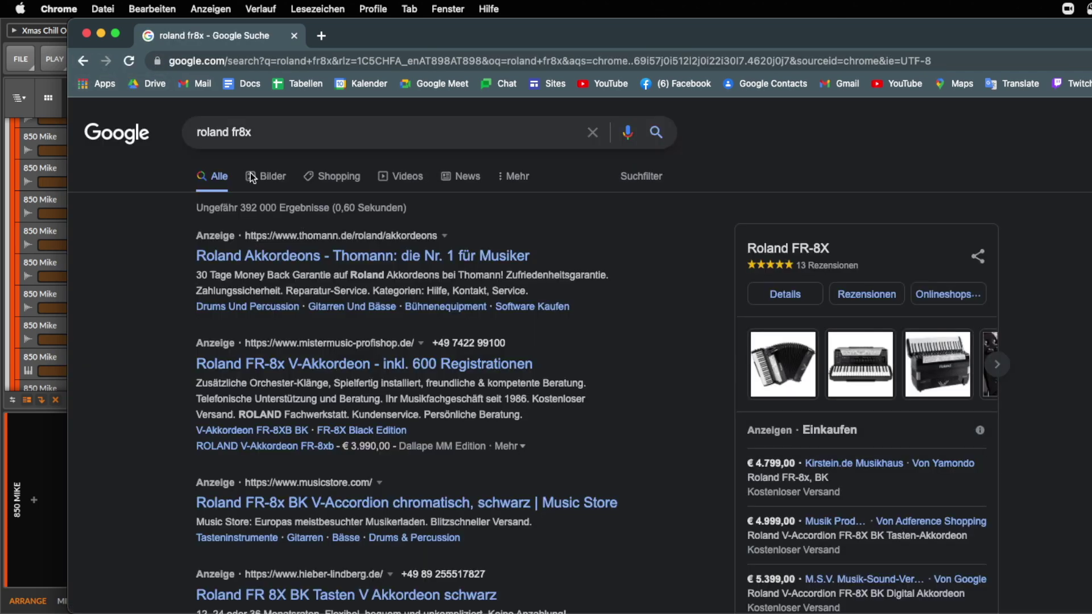
- Show the image results for the search and open the roland.com FR-8x product page from its first accordion picture
left_click(282, 176)
scroll(141, 260, "down", 5)
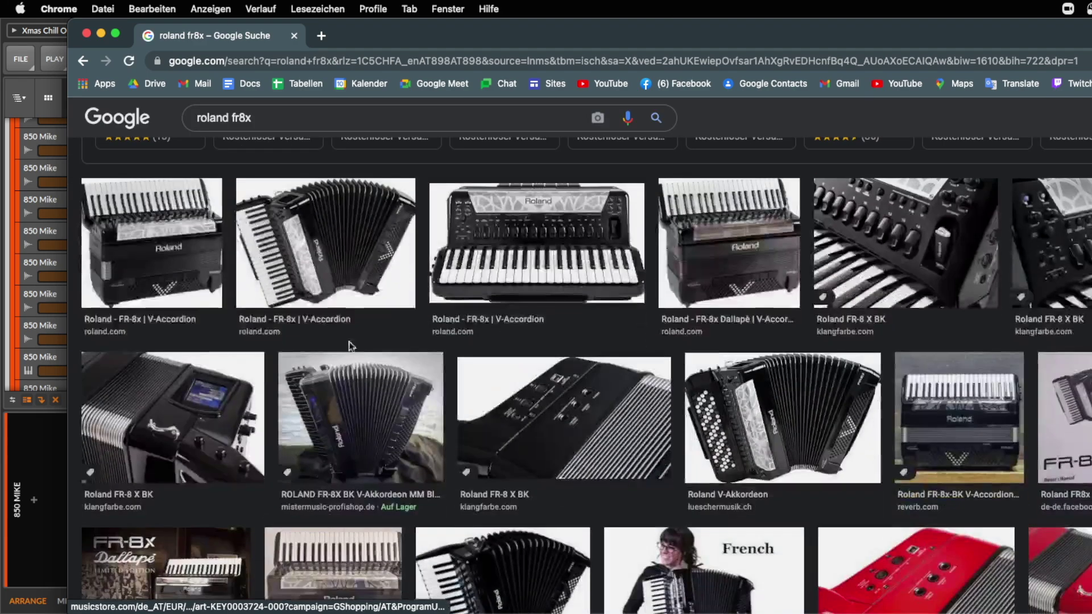
left_click(140, 260)
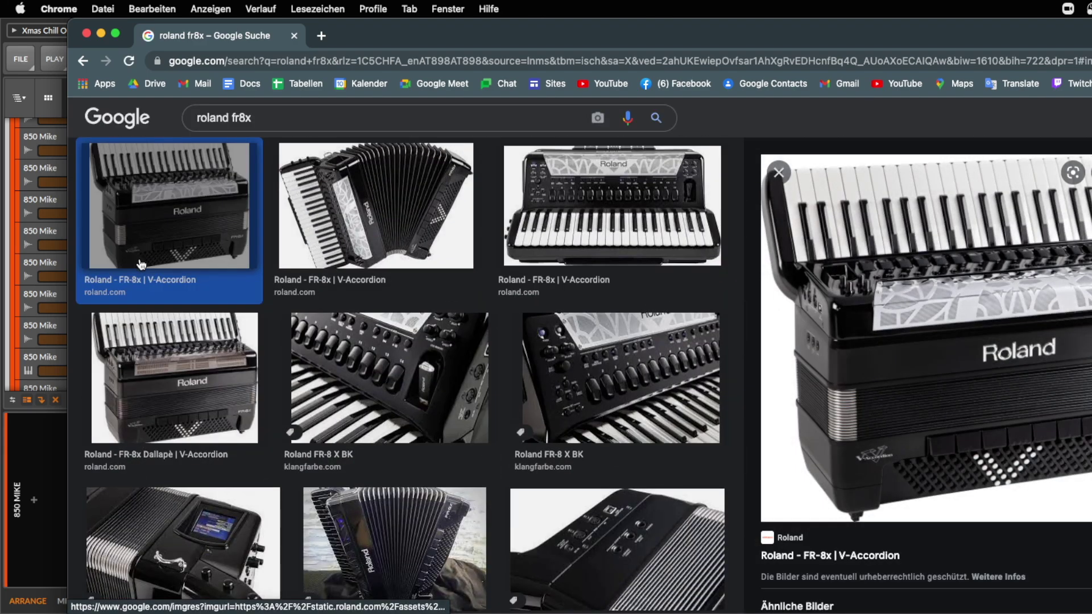
left_click(995, 289)
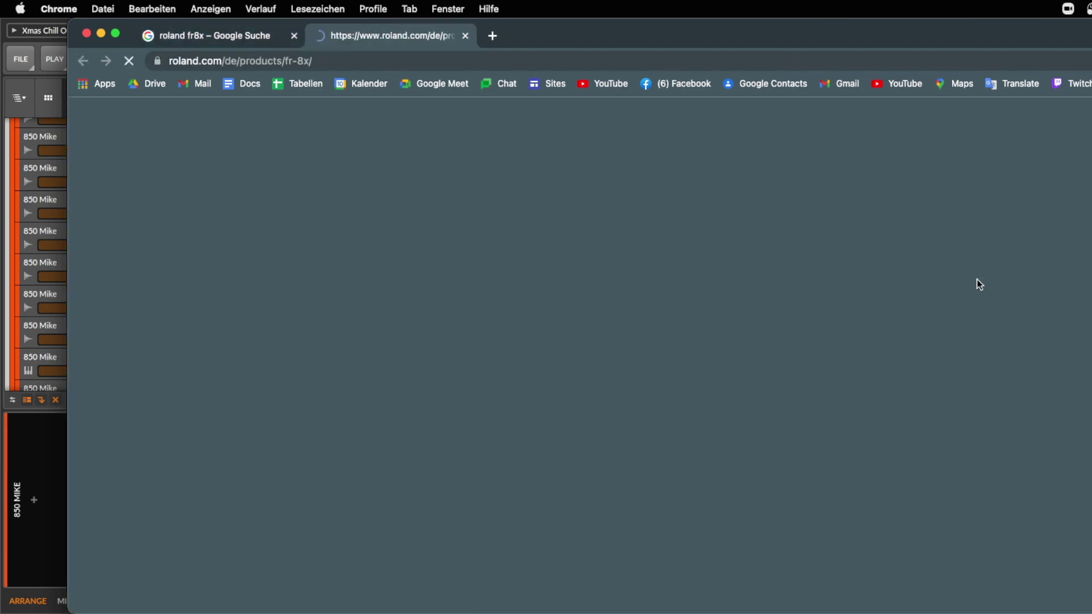
- Accept all cookies on the Roland FR-8x page, view the enlarged product picture and close the browser window
scroll(848, 390, "down", 5)
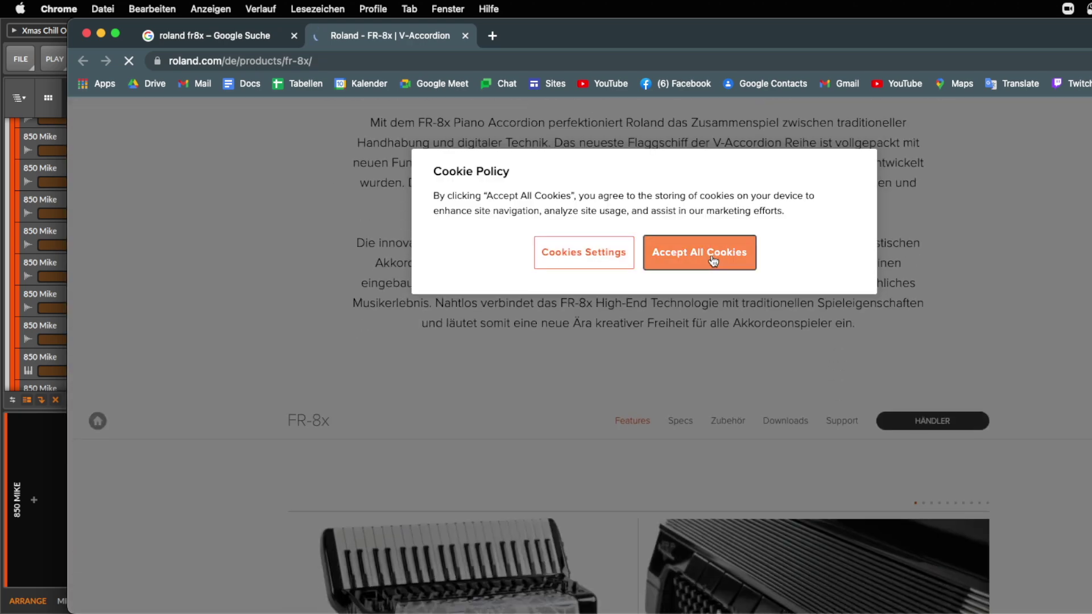
left_click(700, 252)
scroll(694, 350, "down", 5)
left_click(529, 328)
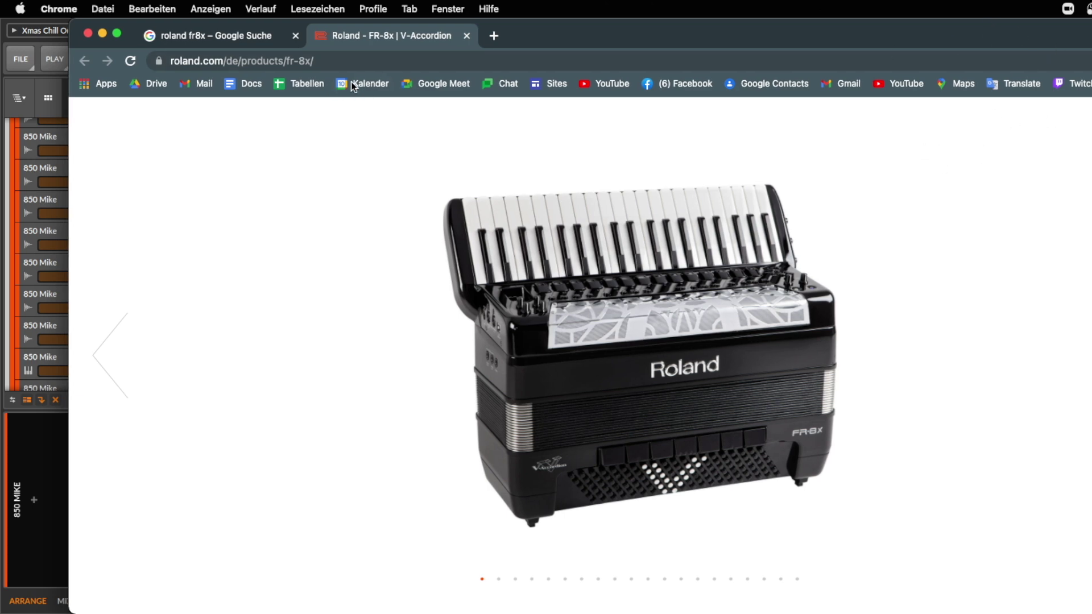
left_click(89, 34)
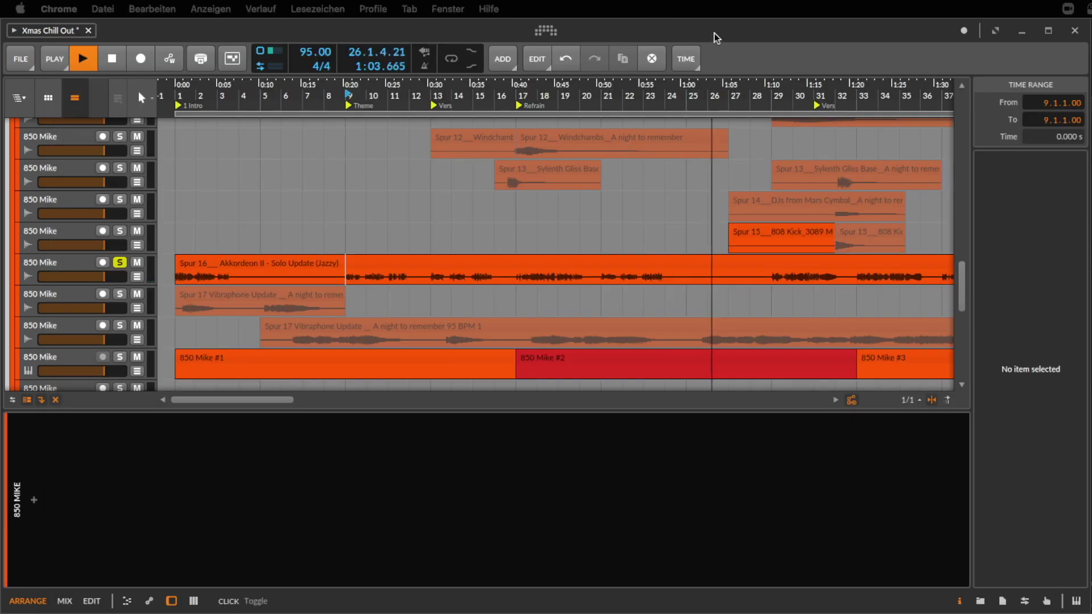
- Stop playback and mute the Spur 15 808 Kick clip at bar 27 and the first Spur 16 Akkordeon II clip
key("space")
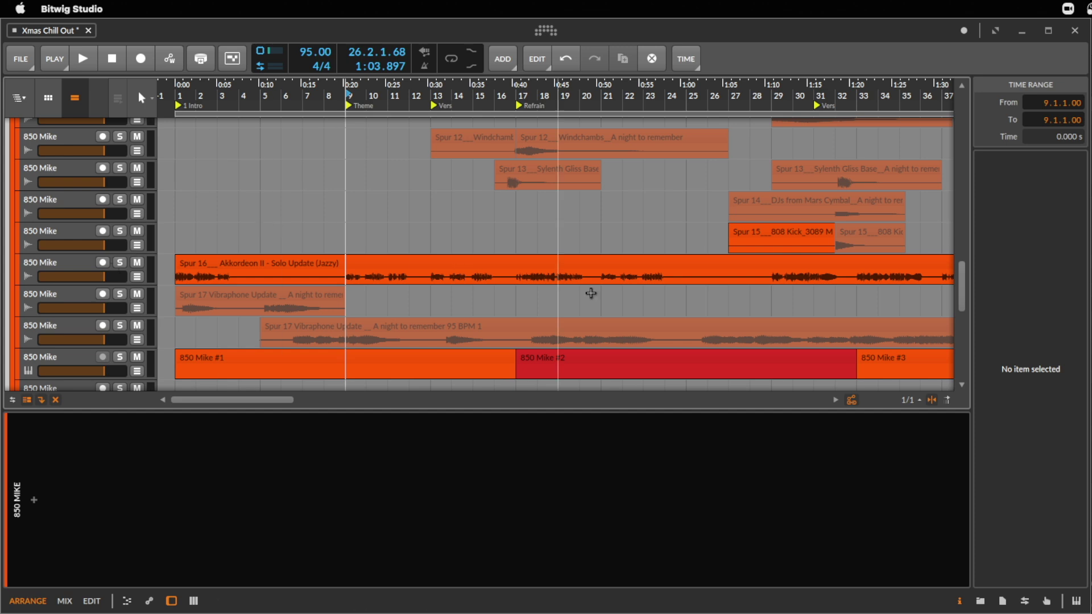
left_click(777, 235)
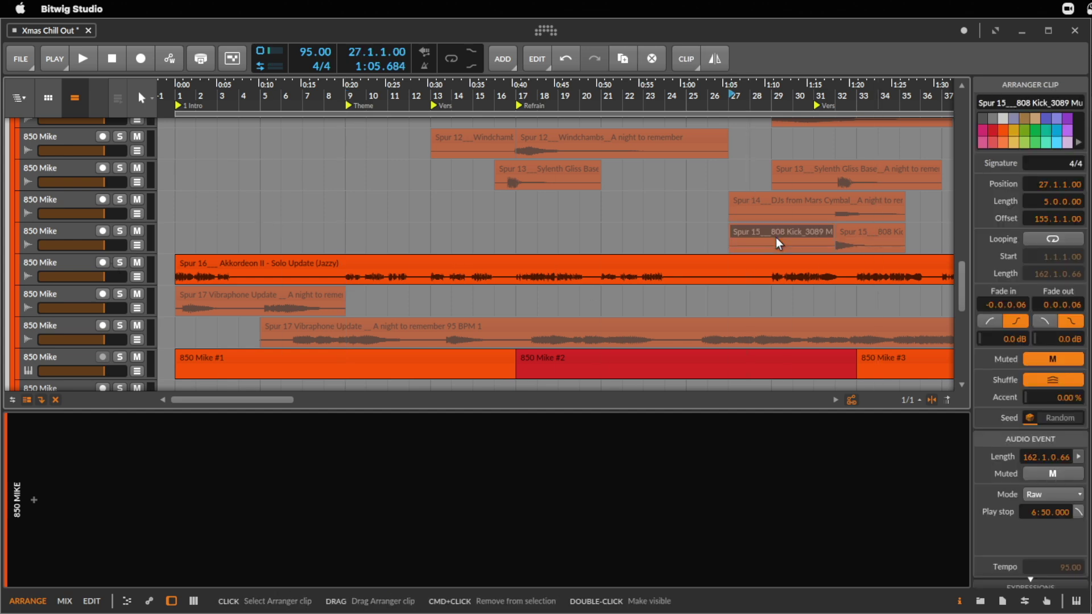
left_click(790, 263)
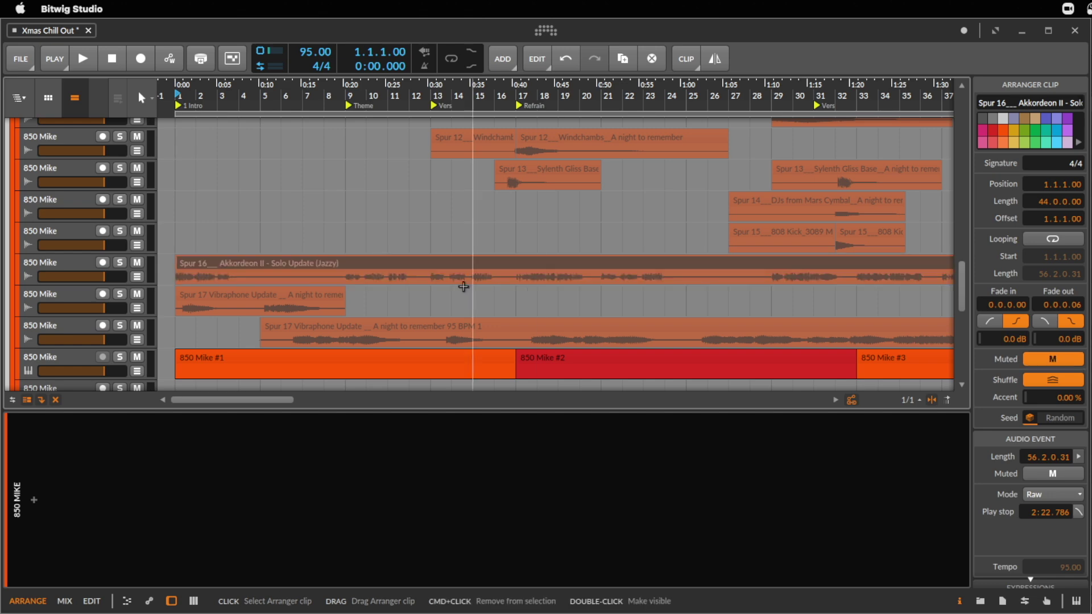
- Unmute the Spur 17 Vibraphone clip at bar 1 and audition it with its track soloed
left_click(302, 287)
left_click(311, 298)
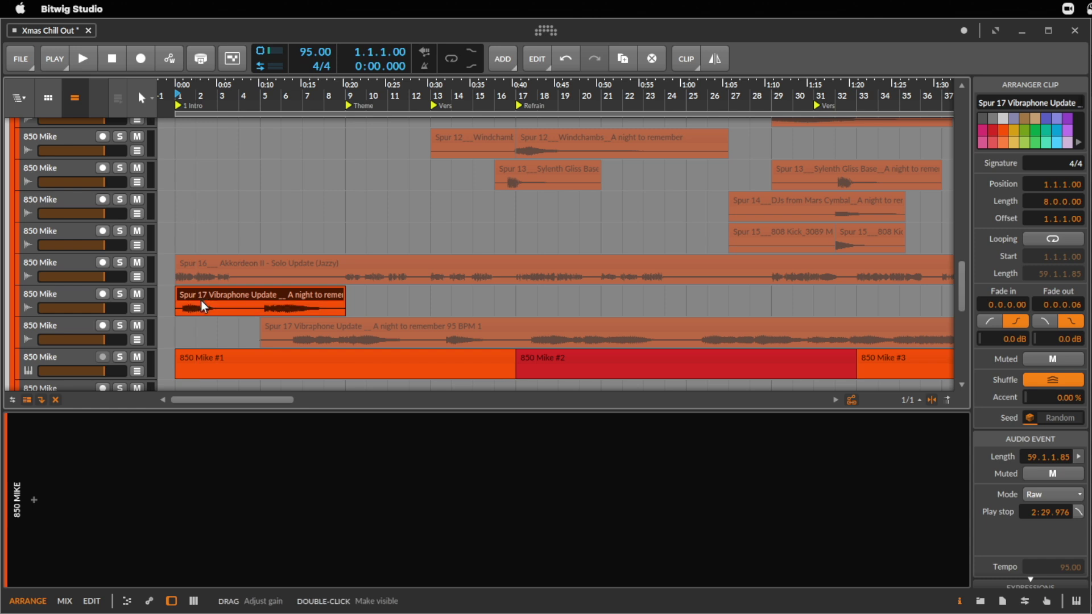
key("space")
left_click(120, 295)
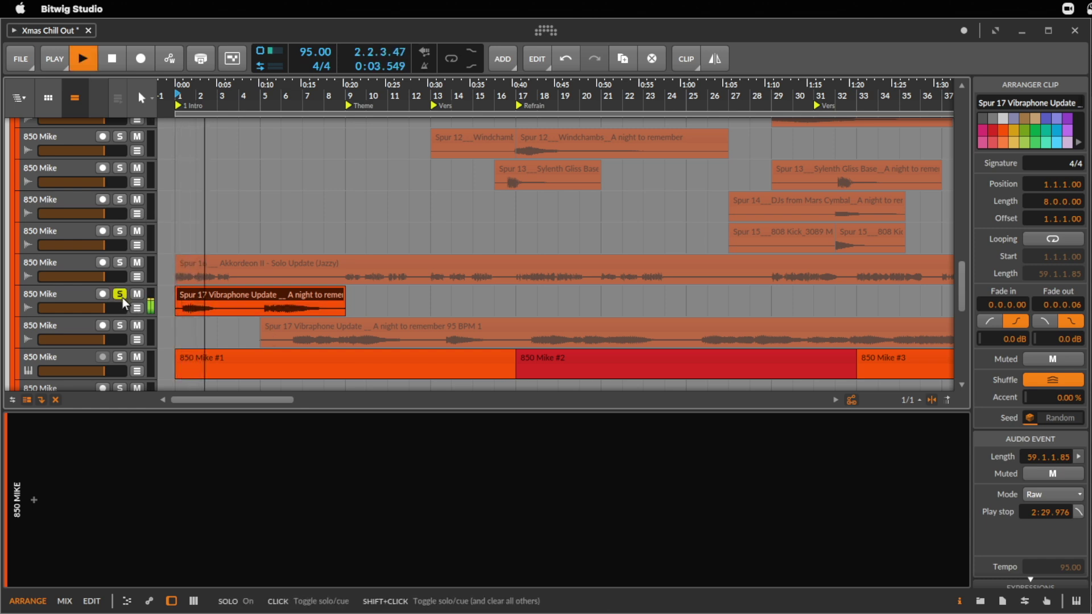
key("space")
- Solo and unmute the second Spur 17 Vibraphone clip, play it from bar 5 and trim its start to bar 6
left_click(121, 326)
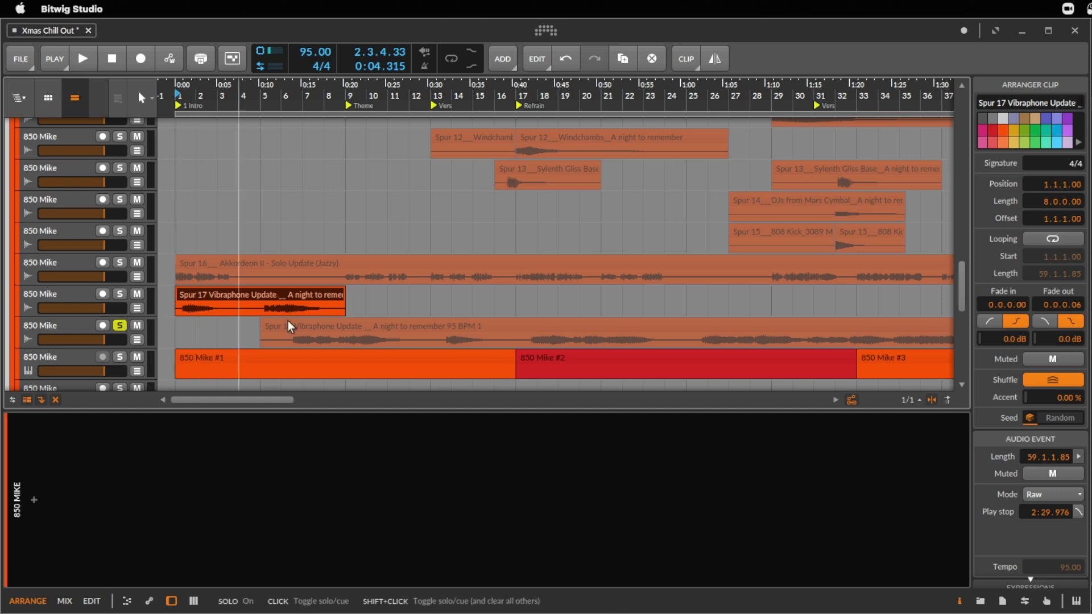
left_click(334, 324)
key("space")
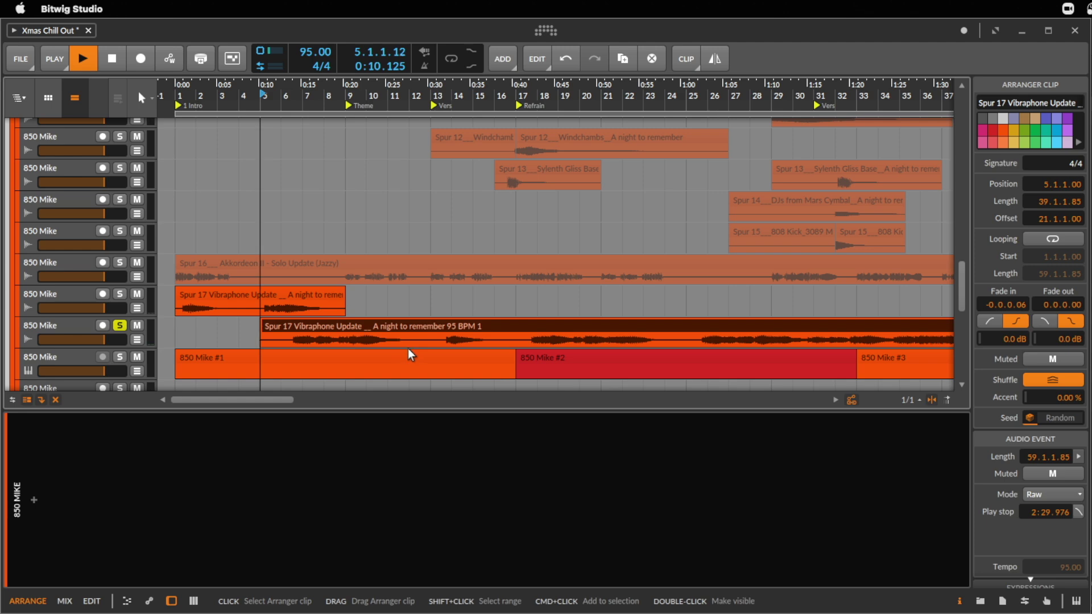
left_click_drag(263, 324, 282, 325)
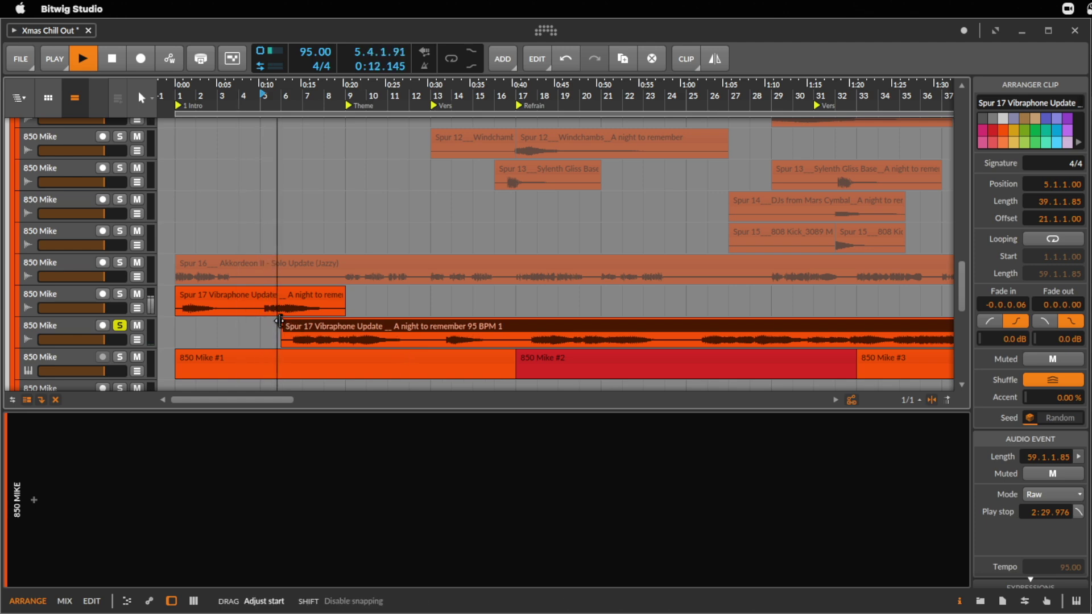
mouse_move(366, 97)
left_mouse_down()
mouse_move(323, 85)
mouse_move(378, 99)
left_mouse_up()
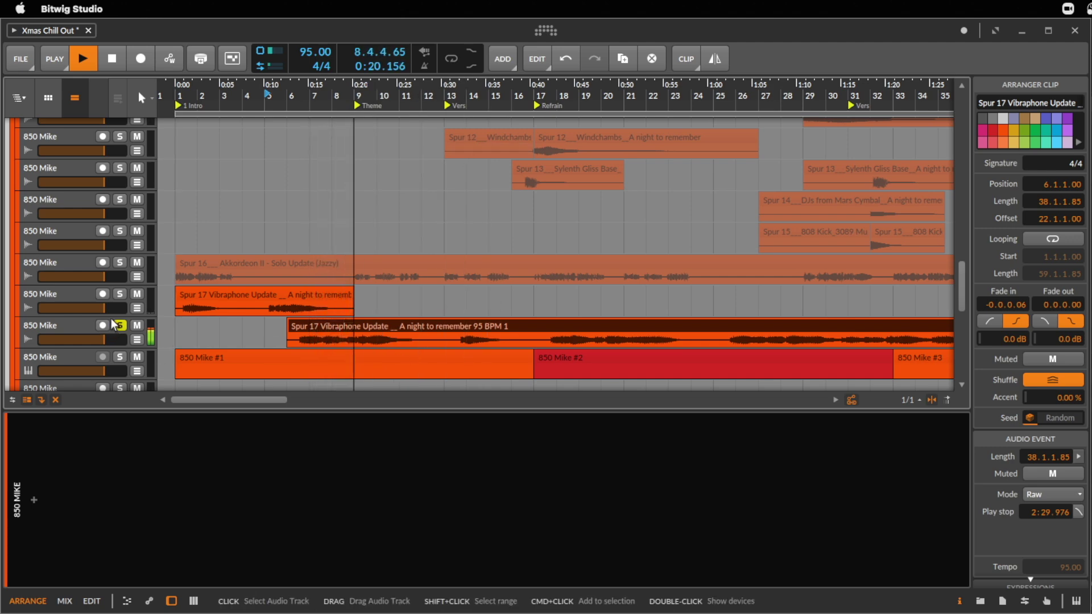
- Stop playback, unsolo the lower vibraphone track and mute the Spur 17 Vibraphone clips at bars 6 and 1
key("space")
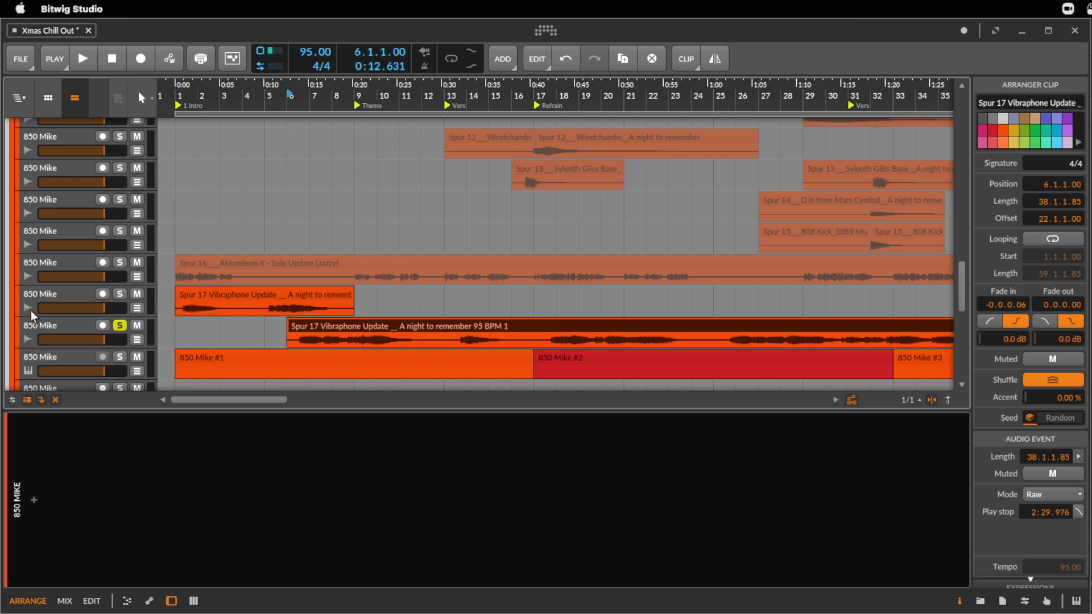
left_click(117, 327)
left_click(345, 308)
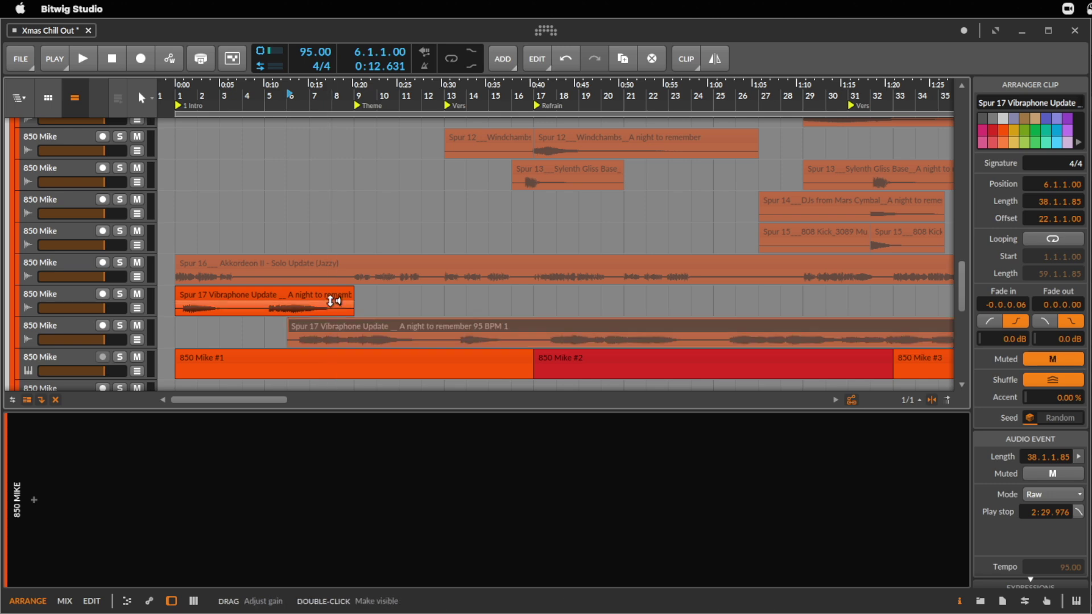
key("alt+m")
- Mute the first Spur 04 Gitarren Jazzy clip and the first Spur 05 Vibraphone clip at bar 1
left_click_drag(646, 97, 646, 77)
scroll(591, 153, "up", 3)
scroll(590, 154, "up", 2)
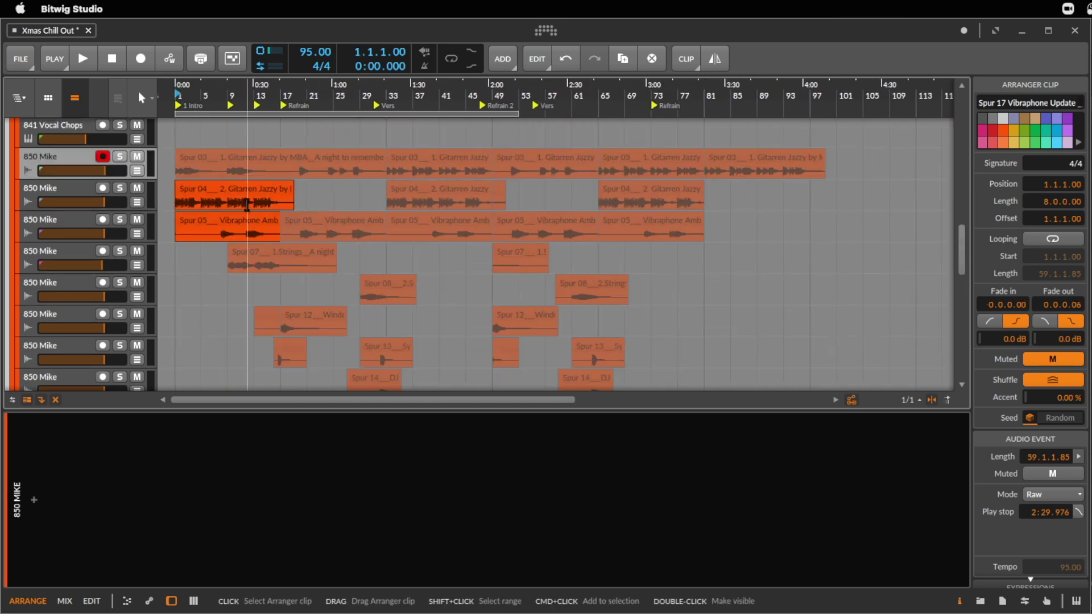
left_click(285, 188)
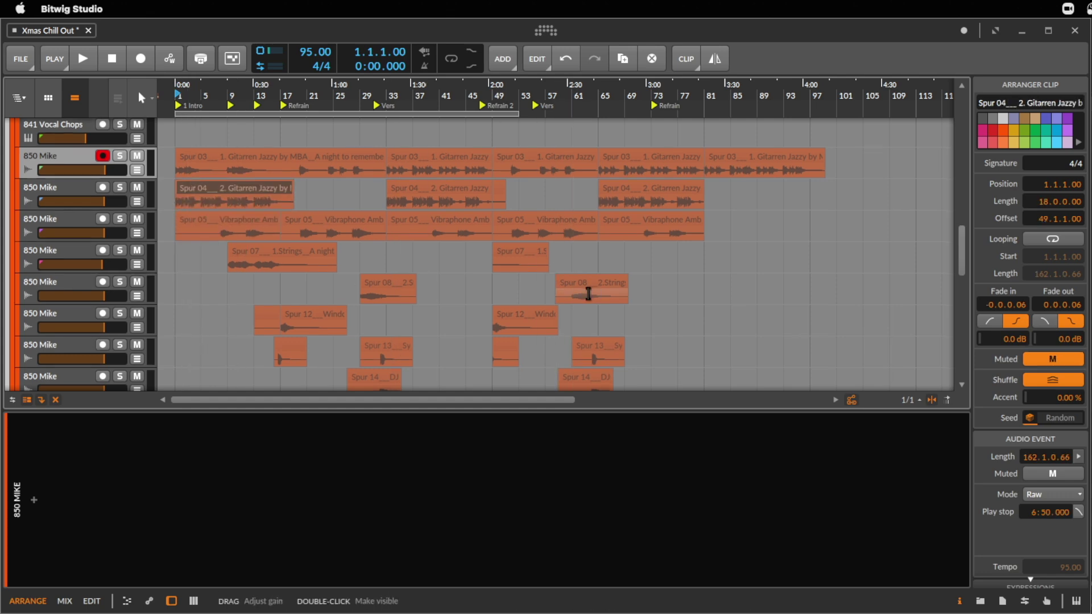
scroll(588, 295, "down", 4)
scroll(587, 293, "up", 2)
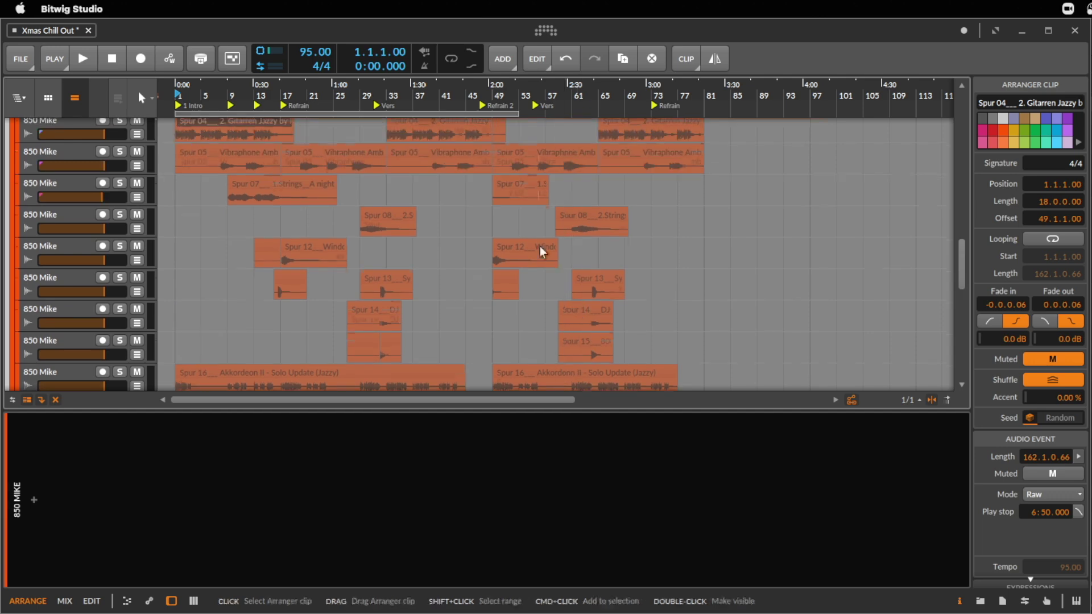
scroll(541, 247, "up", 2)
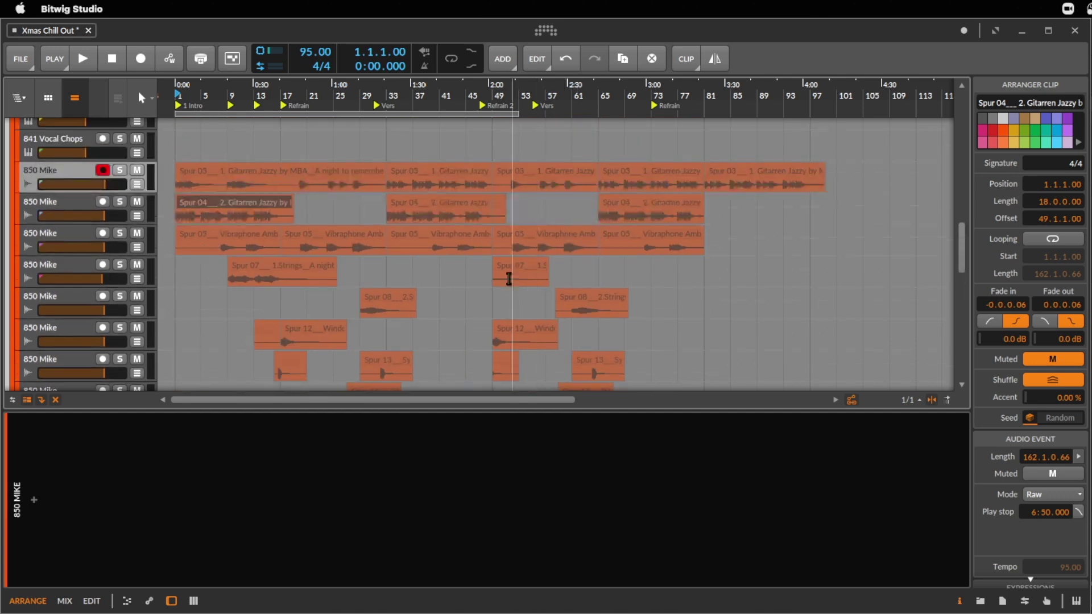
- Unmute the first Spur 08 Strings ZEN clip, play it briefly from bar 29 and mute it again
left_click(400, 299)
key("space")
left_click(120, 297)
left_click(120, 297)
key("space")
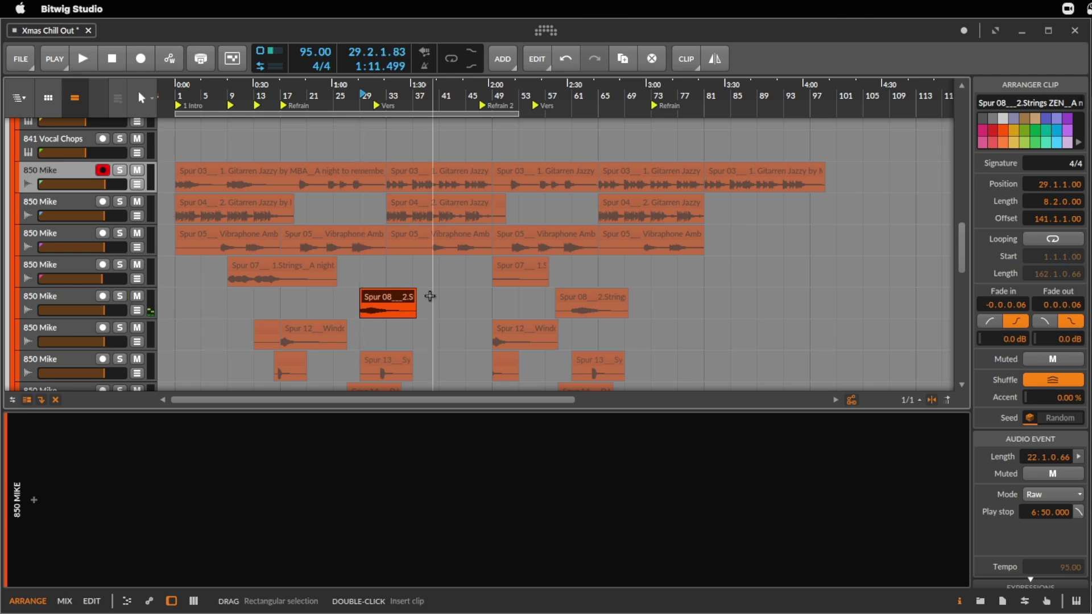
- Unmute the first Spur 07 Strings clip and play it briefly from bar 9
left_click(292, 264)
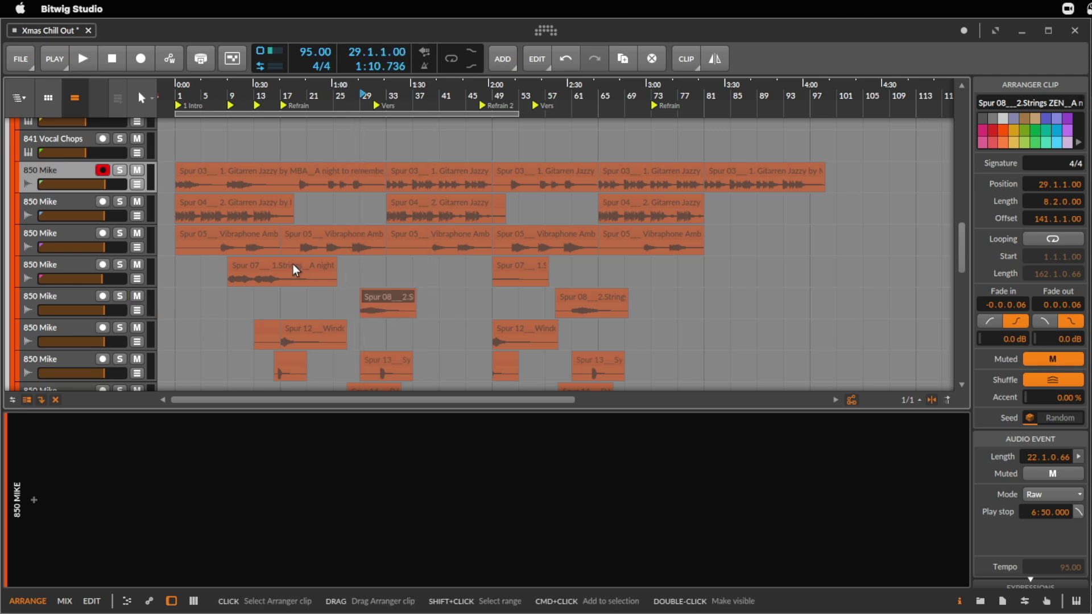
key("space")
scroll(251, 261, "up", 3)
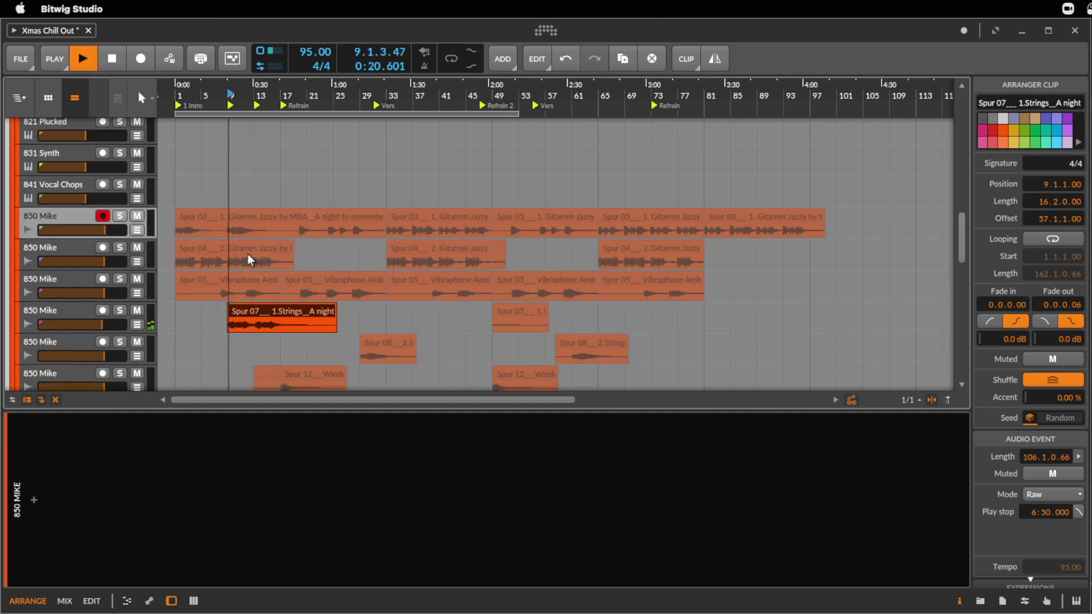
scroll(250, 267, "down", 1)
key("space")
scroll(245, 284, "up", 3)
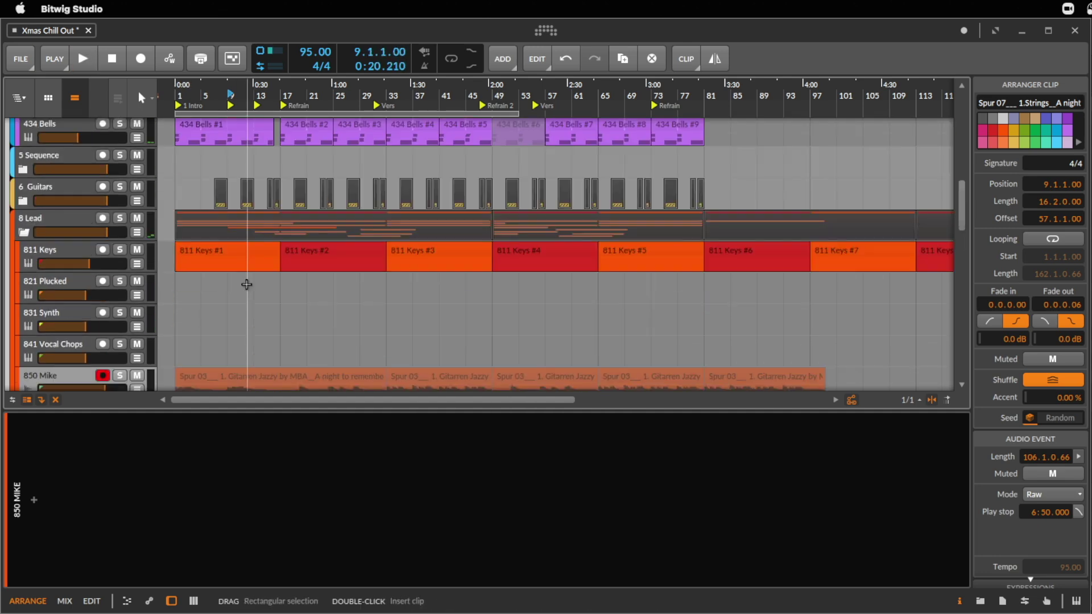
- Move the Spur 07 Strings track directly below 841 Vocal Chops and duplicate it
scroll(246, 286, "down", 1)
scroll(381, 289, "down", 2)
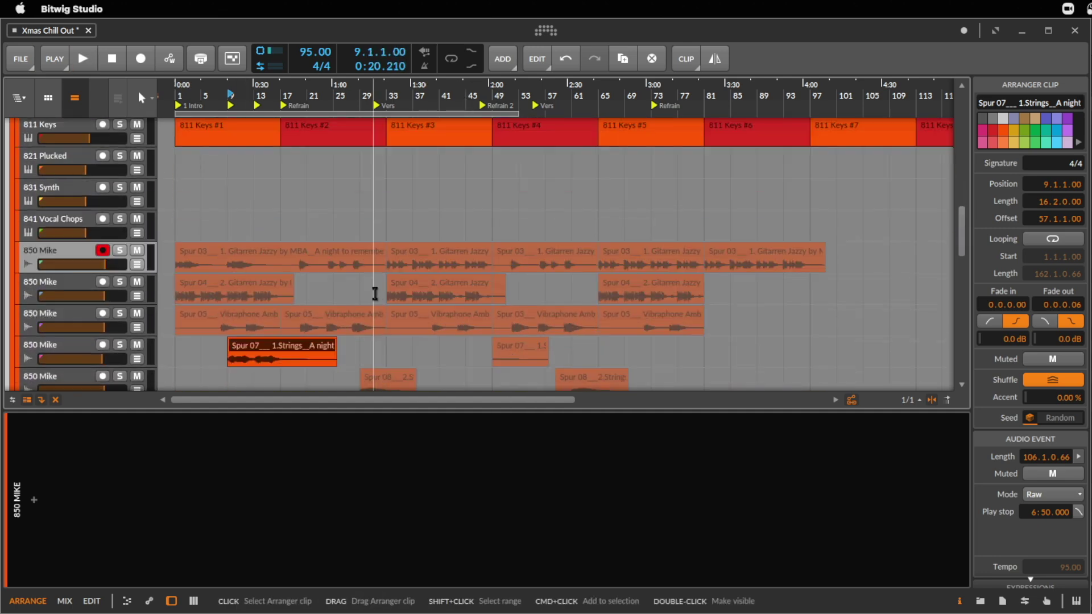
left_click_drag(72, 345, 81, 243)
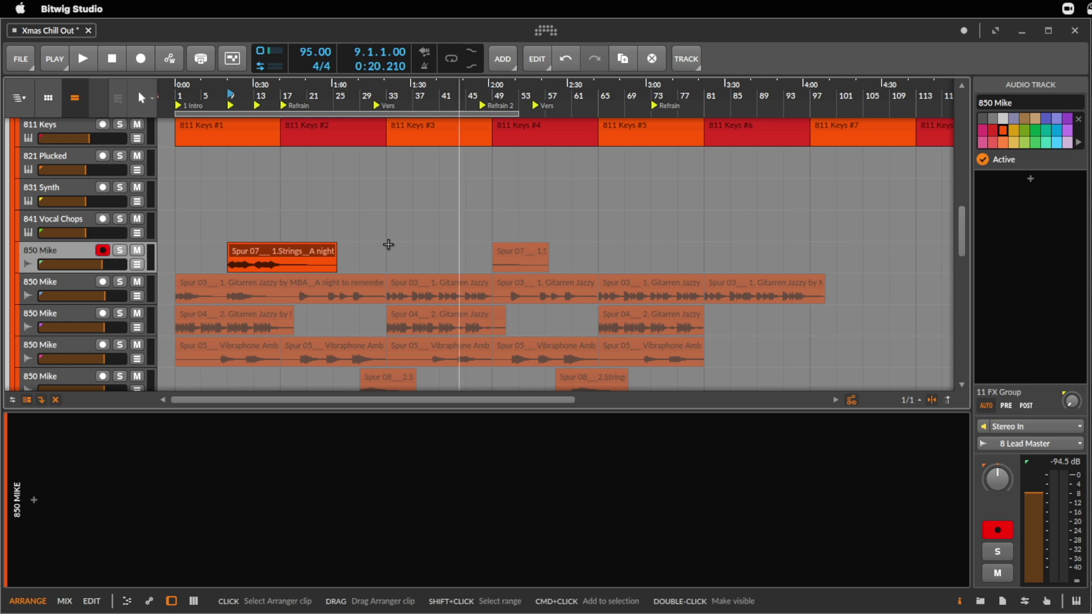
key("super+d")
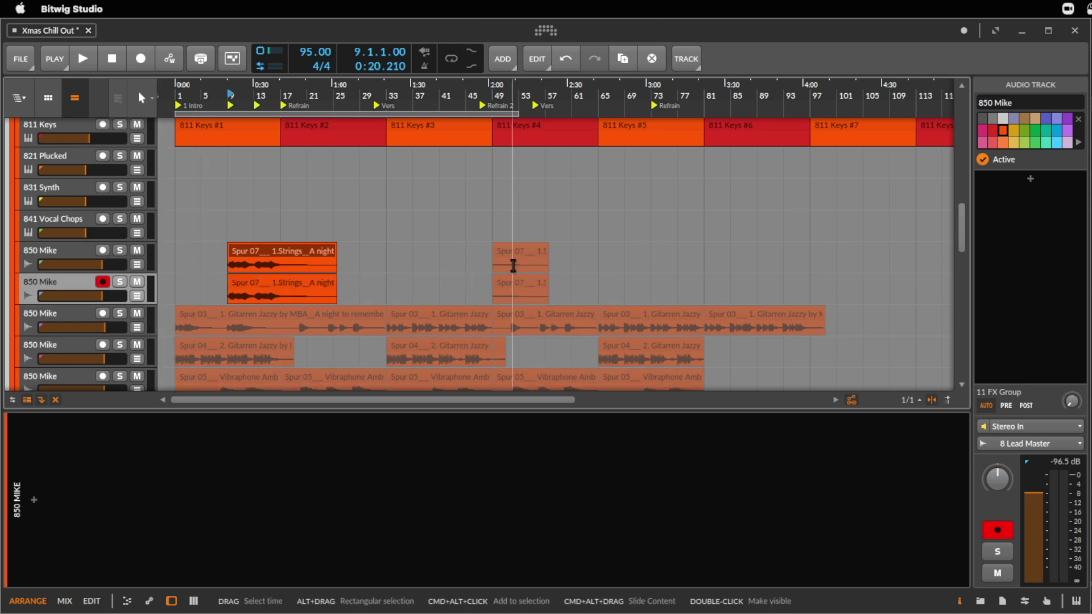
- Delete the bar 9 strings clip from the lower track copy and the muted bar 49 clip from the upper one
left_click(303, 288)
key("Delete")
left_click(529, 247)
key("Delete")
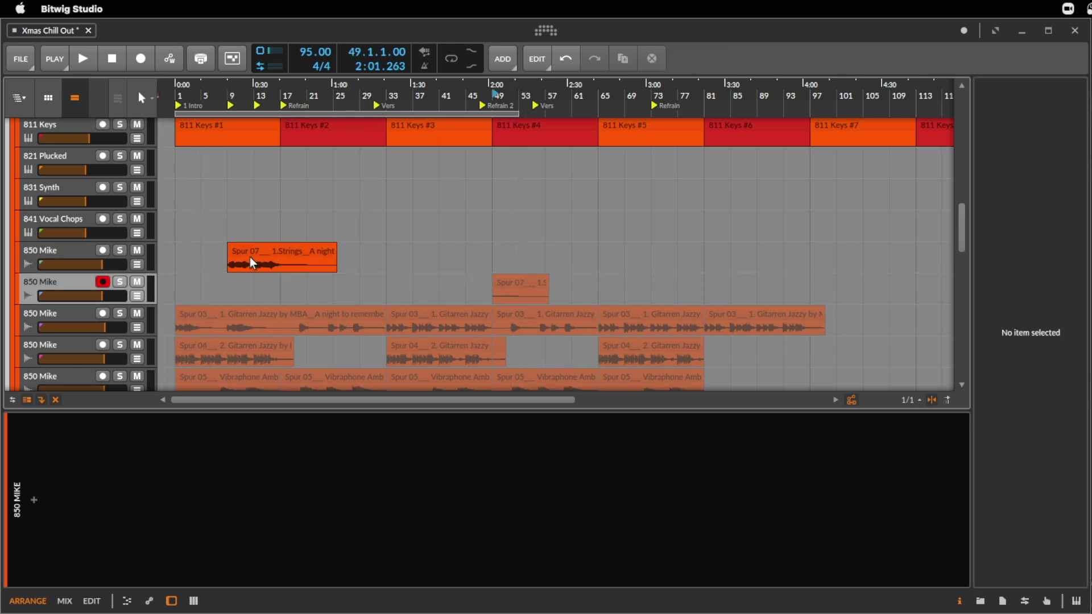
- Move the upper Spur 07 Strings clip to bar 49, where the Break section begins, and start playback there
left_click(248, 256)
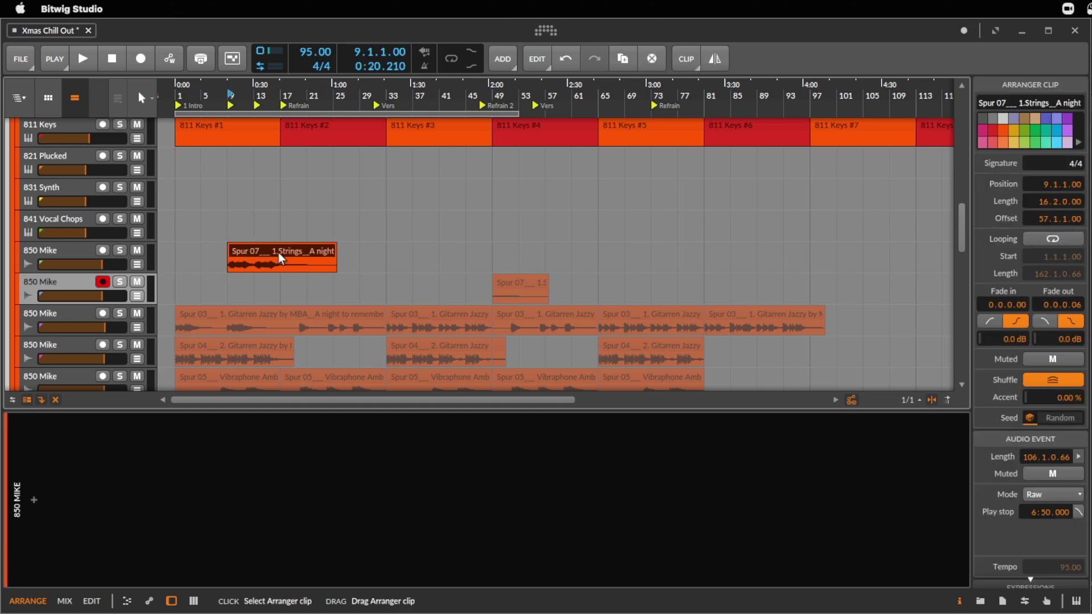
scroll(546, 216, "up", 8)
scroll(548, 214, "up", 4)
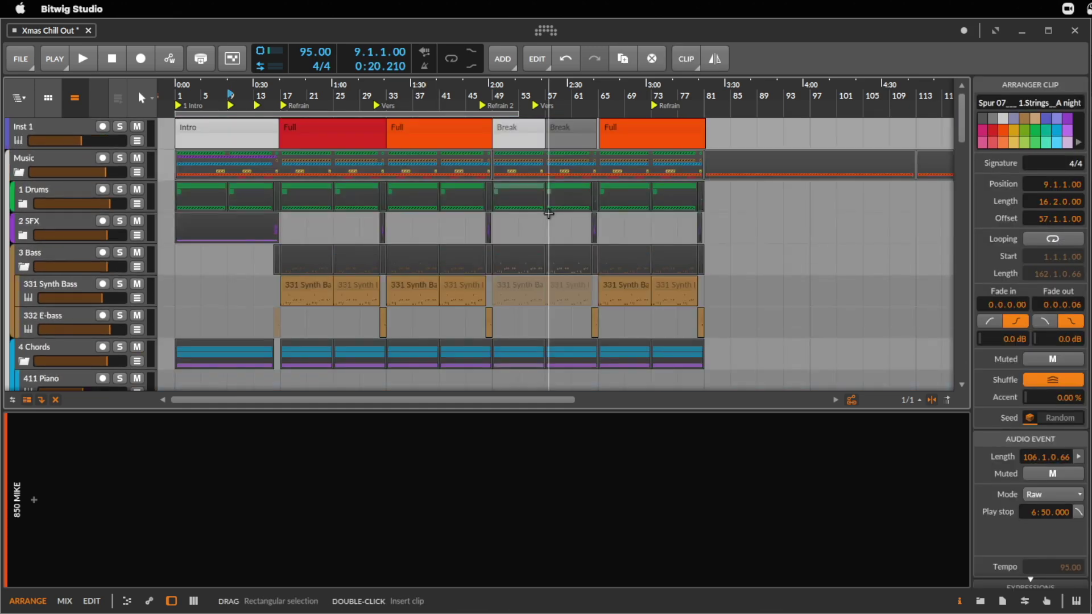
left_click(527, 127)
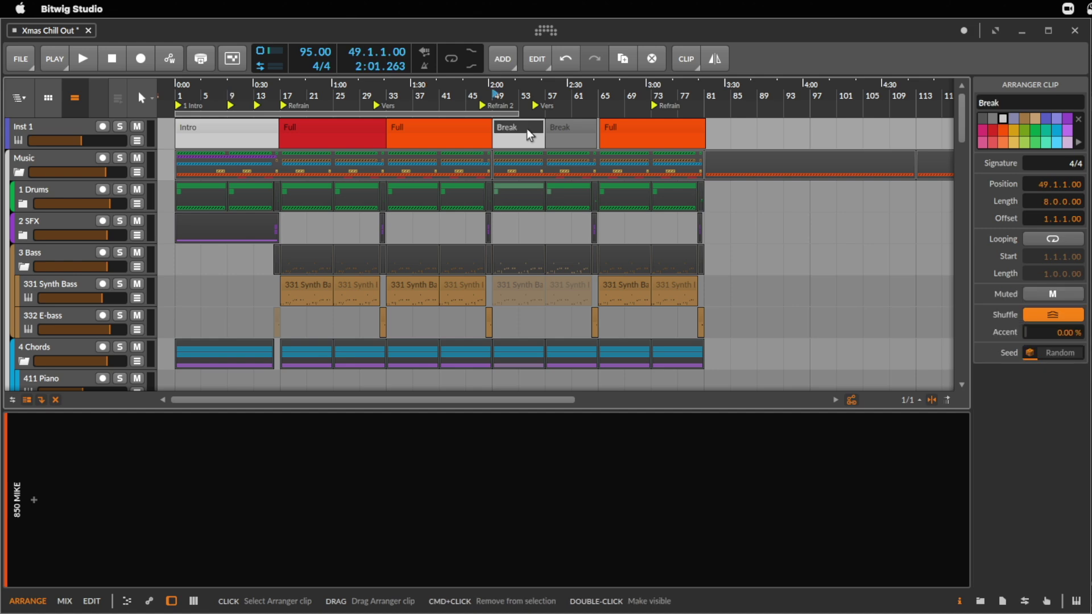
scroll(504, 183, "down", 4)
scroll(505, 183, "down", 10)
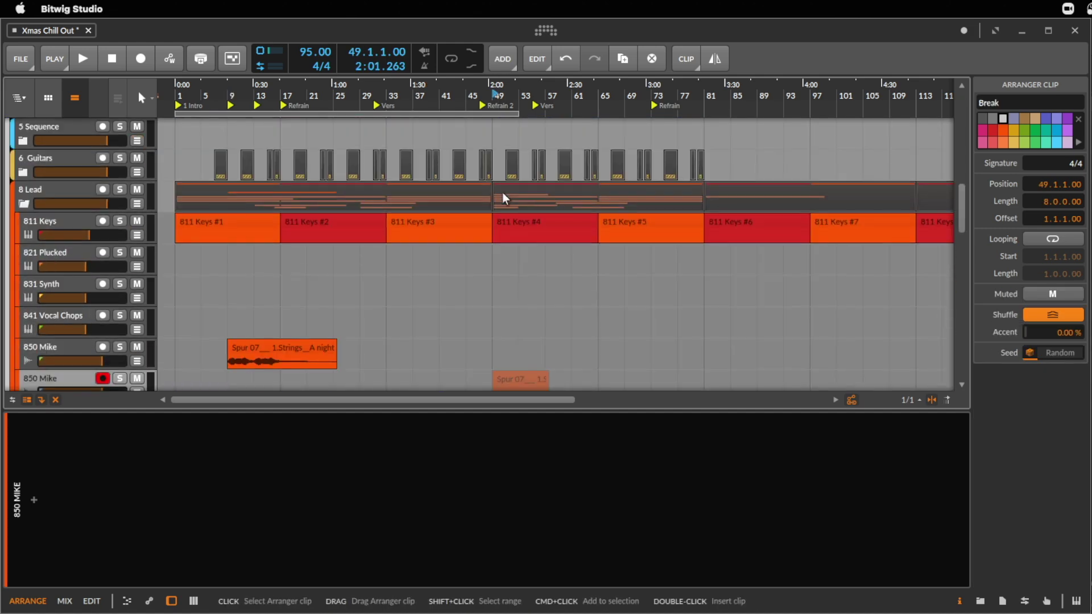
left_click_drag(244, 342, 510, 341)
key("space")
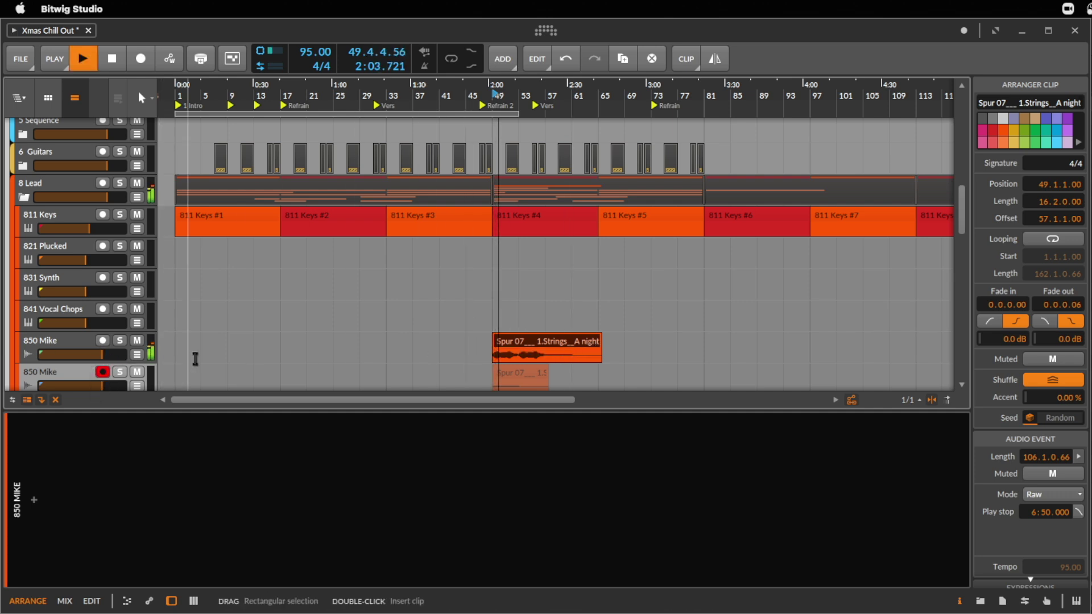
- Colour the moved strings clip blue and rename its track 851 Strings Mike
left_click(1051, 133)
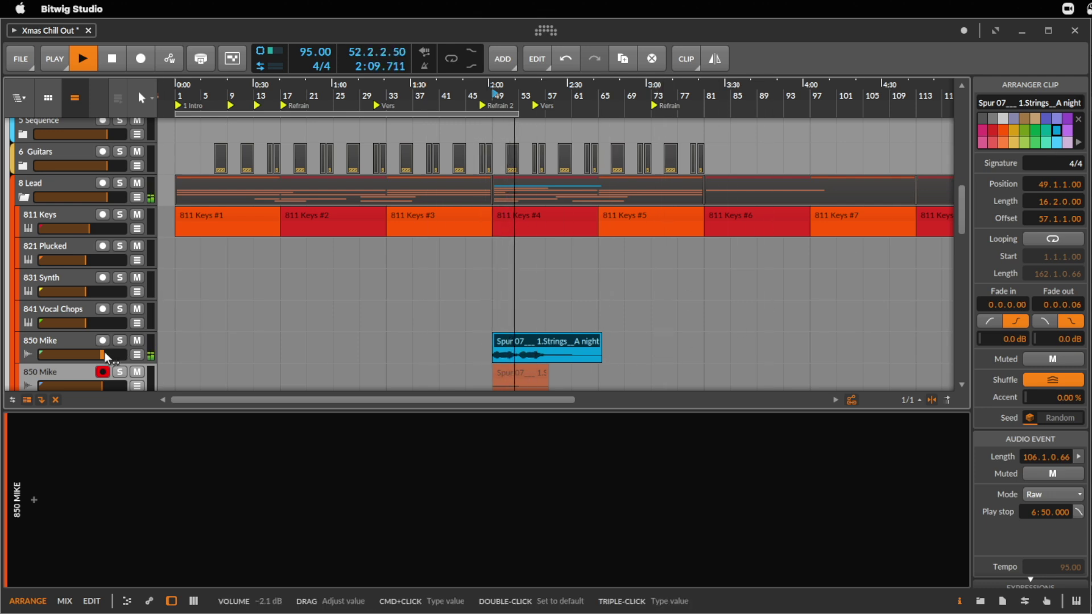
left_click(70, 340)
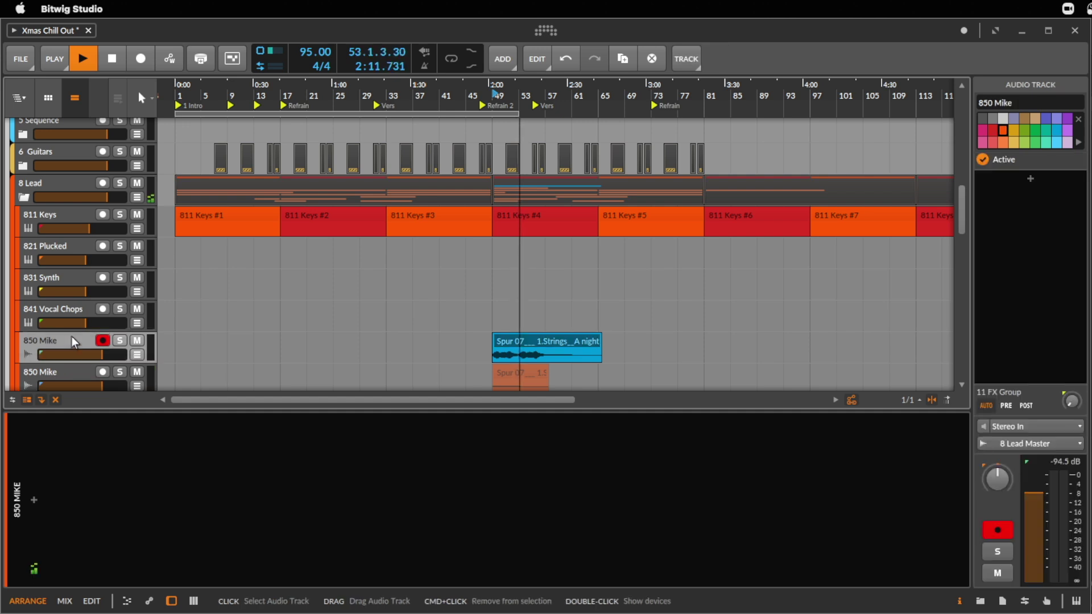
left_click(1010, 102)
type("851 St")
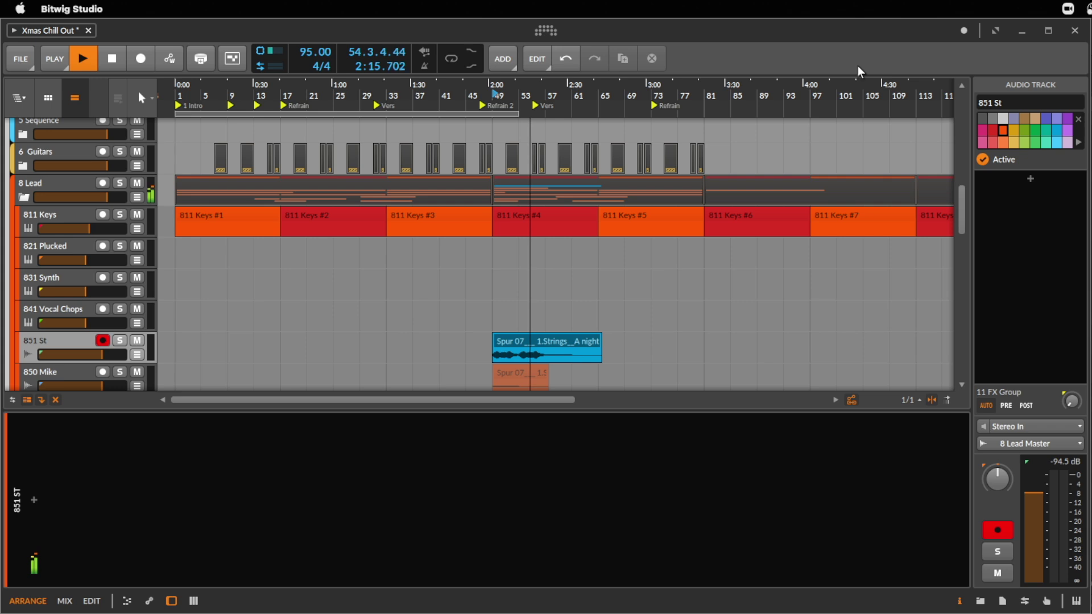
type("rings Mike")
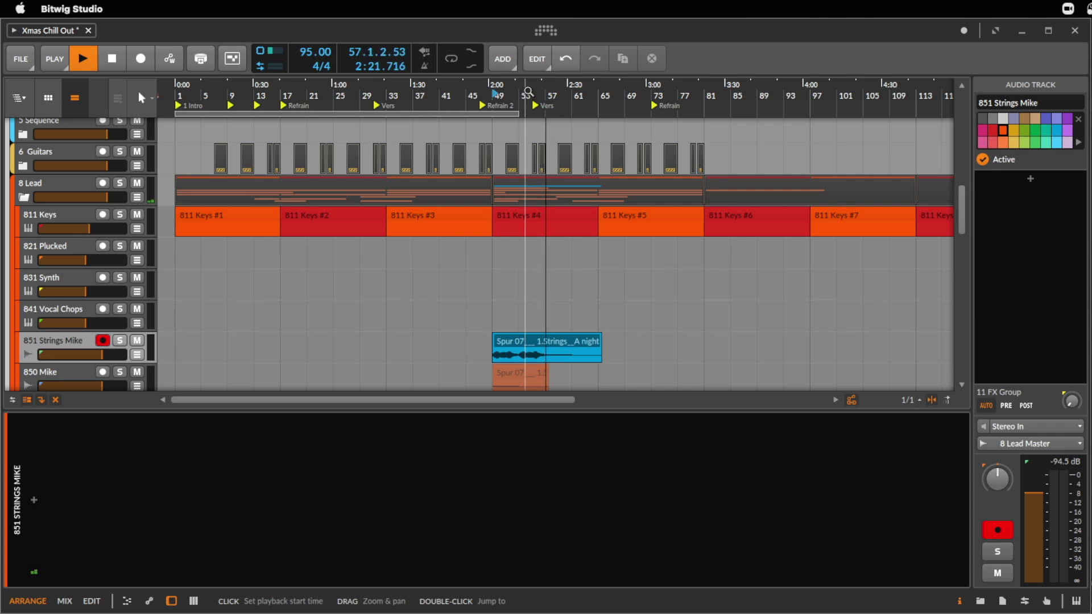
- Stop playback, split the blue strings clip at bar 57 and delete the part after the split
left_click_drag(528, 90, 498, 359)
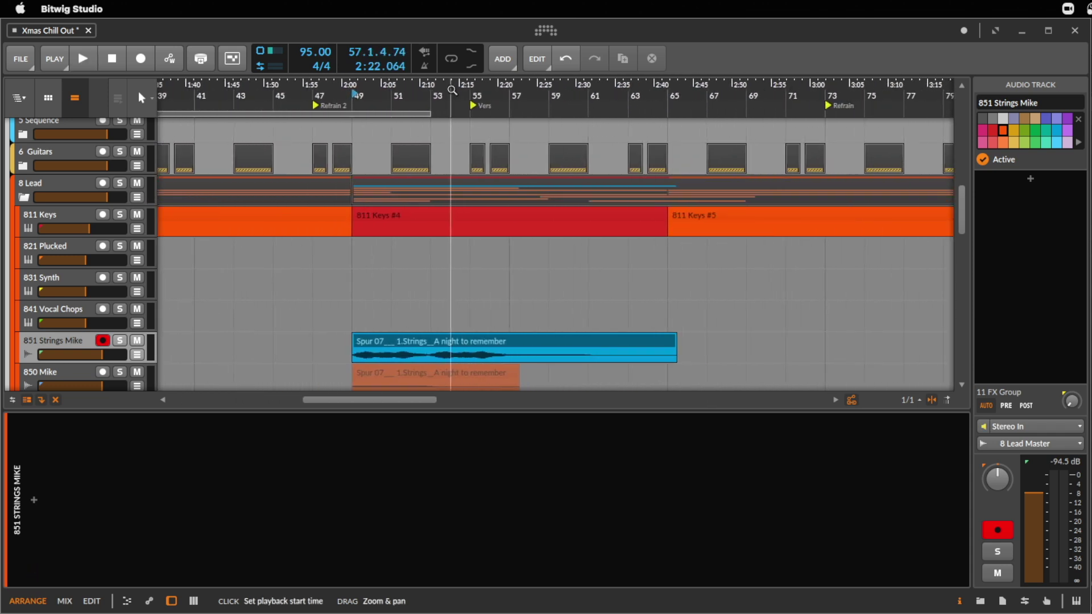
left_click(508, 359)
key("super+e")
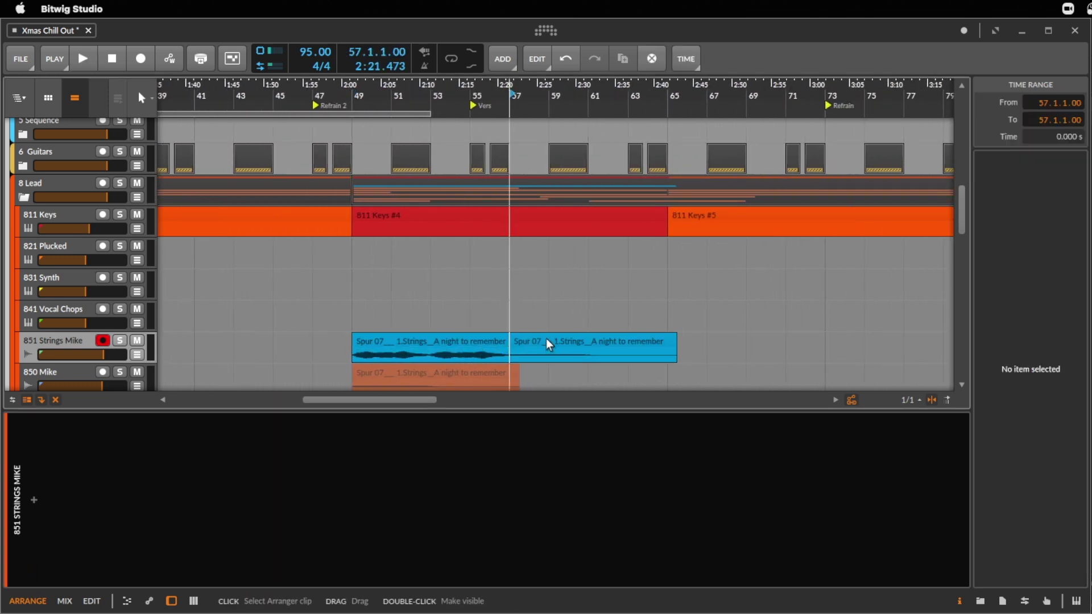
left_click(548, 343)
key("Delete")
- Duplicate the trimmed strings clip three times so the copies fill the track up to bar 81
left_click_drag(529, 106, 463, 57)
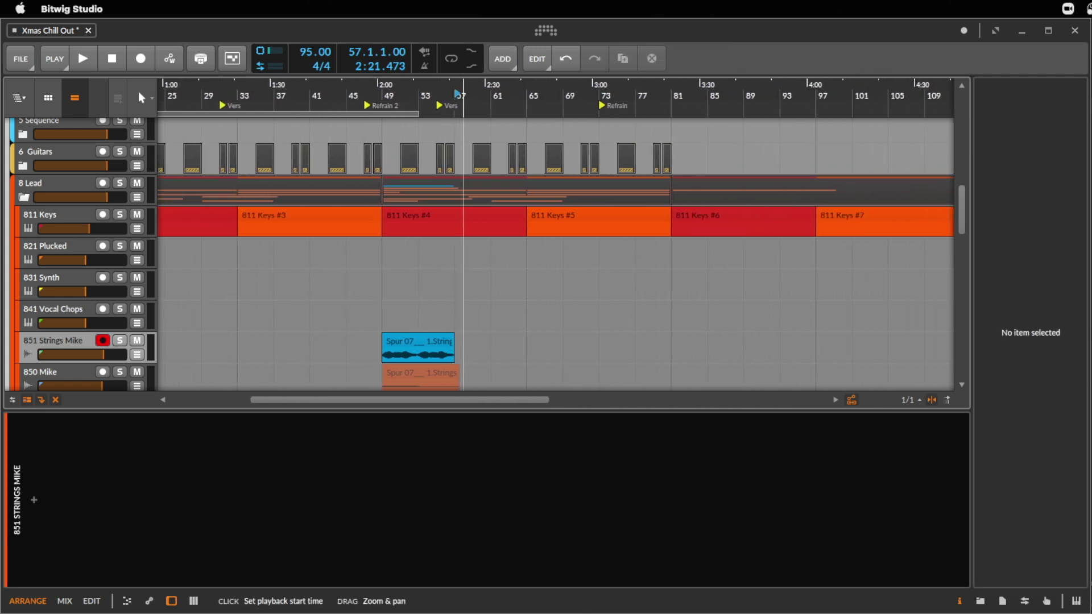
left_click(417, 340)
key("super+d")
key("super+d")
key("super+d")
- Set the 851 Strings Mike track volume to -6.0 dB and play it briefly from bar 45
left_click(414, 340)
key("space")
key("space")
left_click_drag(116, 350, 113, 352)
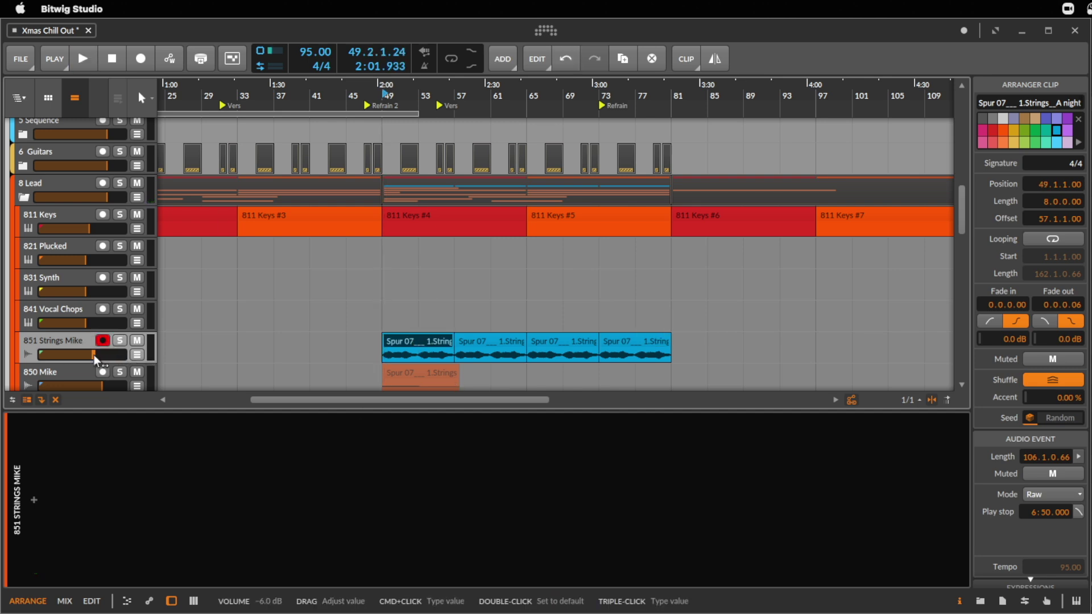
left_click(351, 228)
key("space")
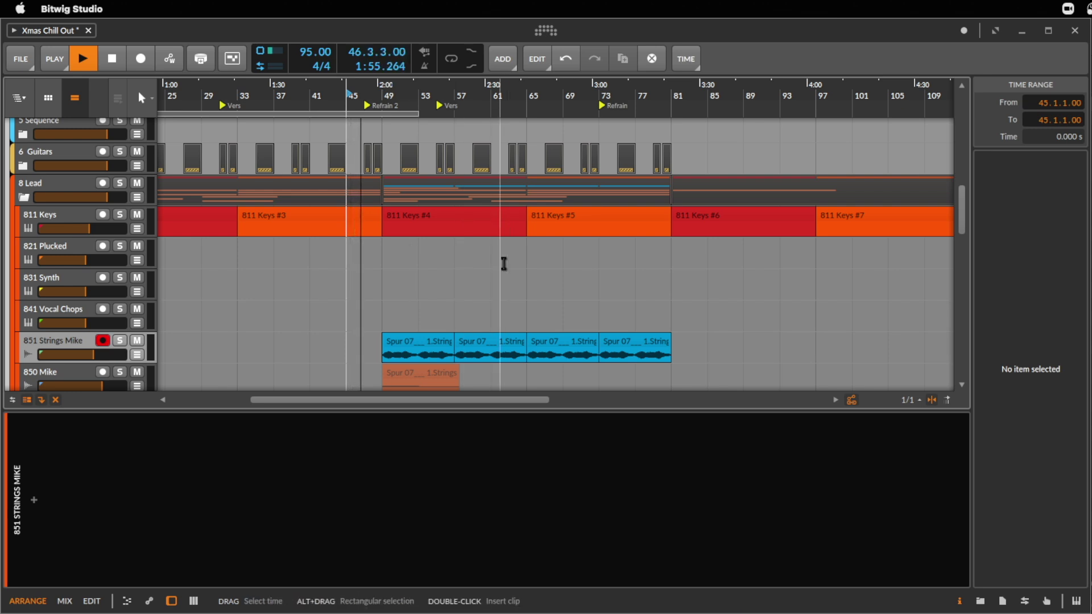
key("space")
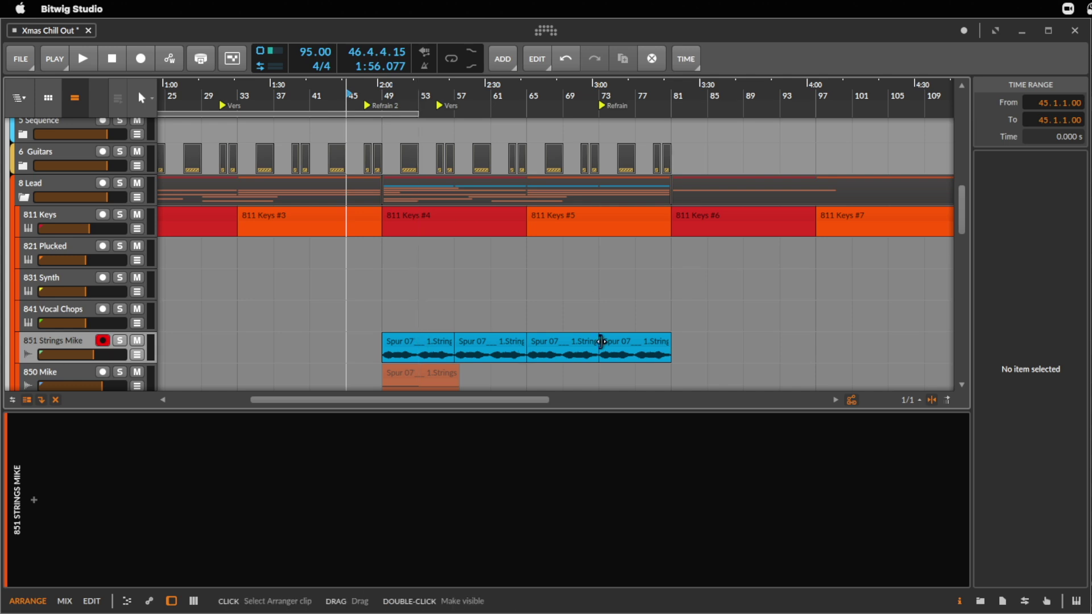
- Try out a reversed copy of the last strings clip at bar 85 in solo, then delete it and unsolo the track
left_click_drag(618, 347, 737, 348)
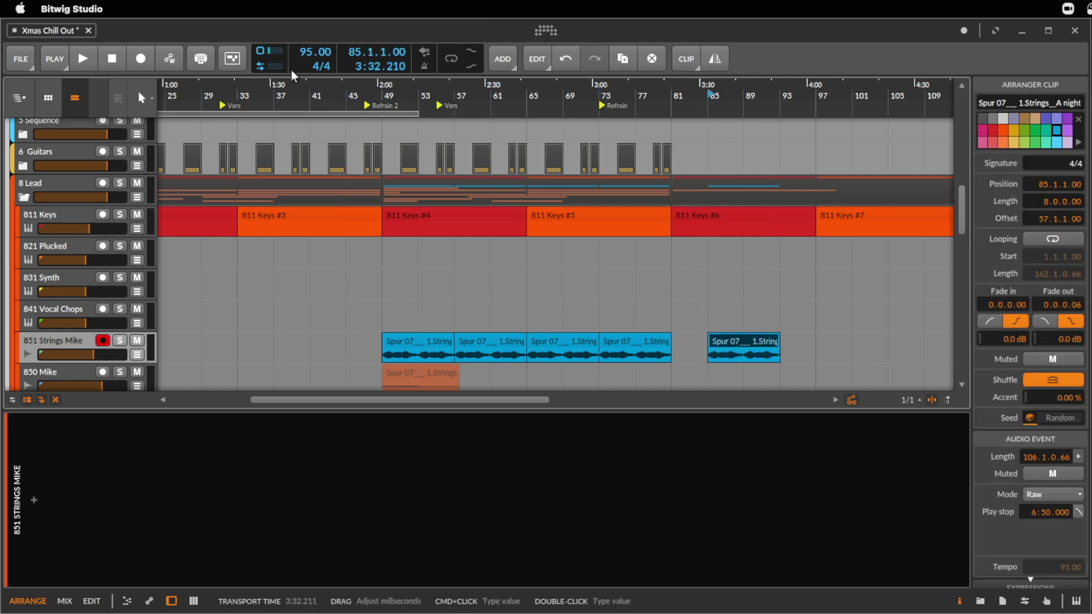
left_click(718, 60)
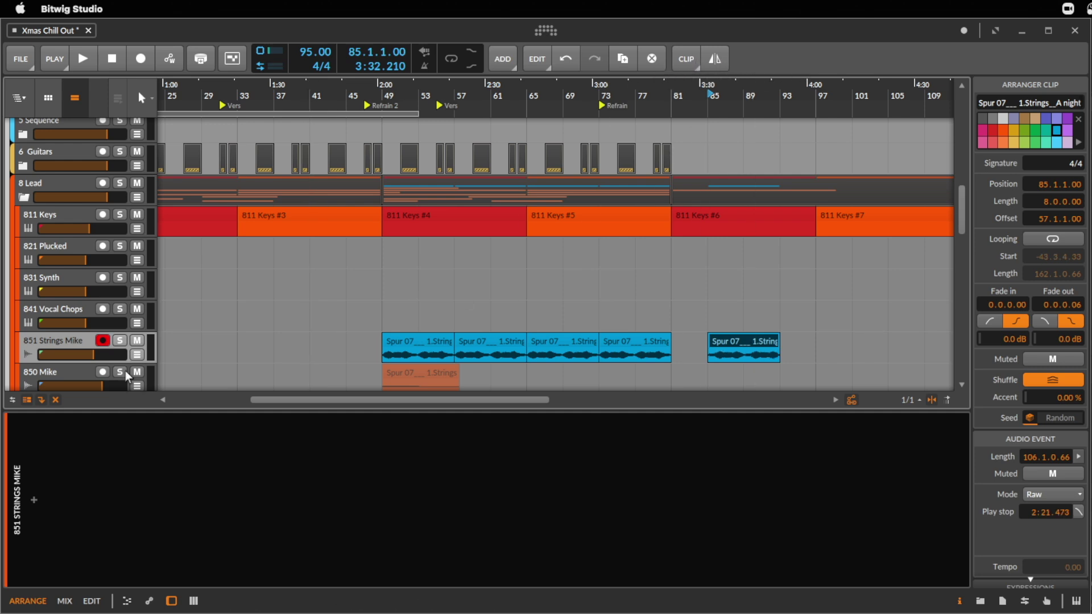
left_click(154, 345)
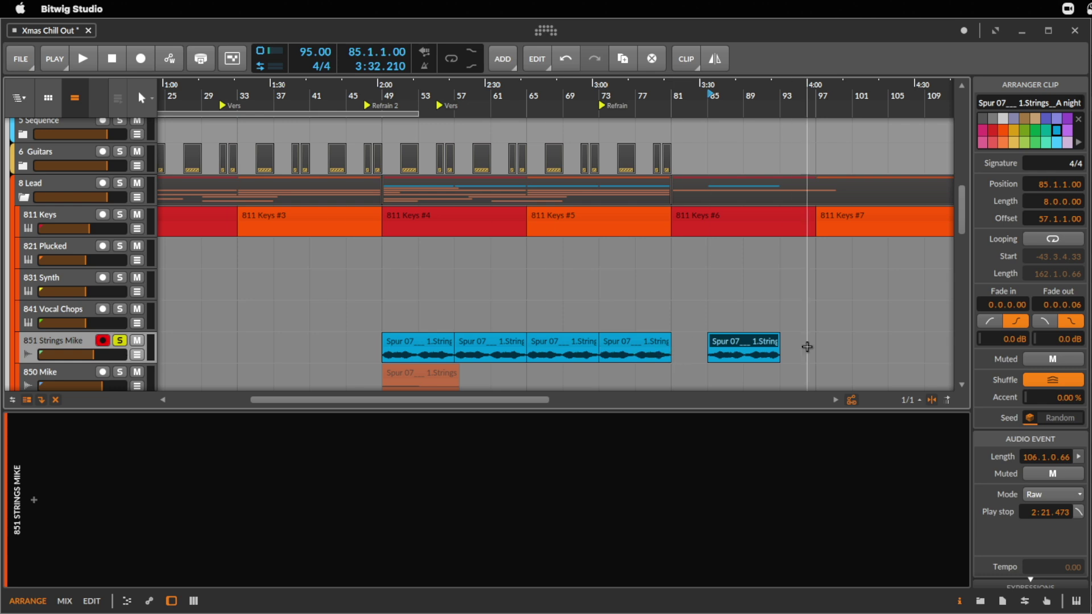
key("space")
left_click_drag(753, 82, 754, 113)
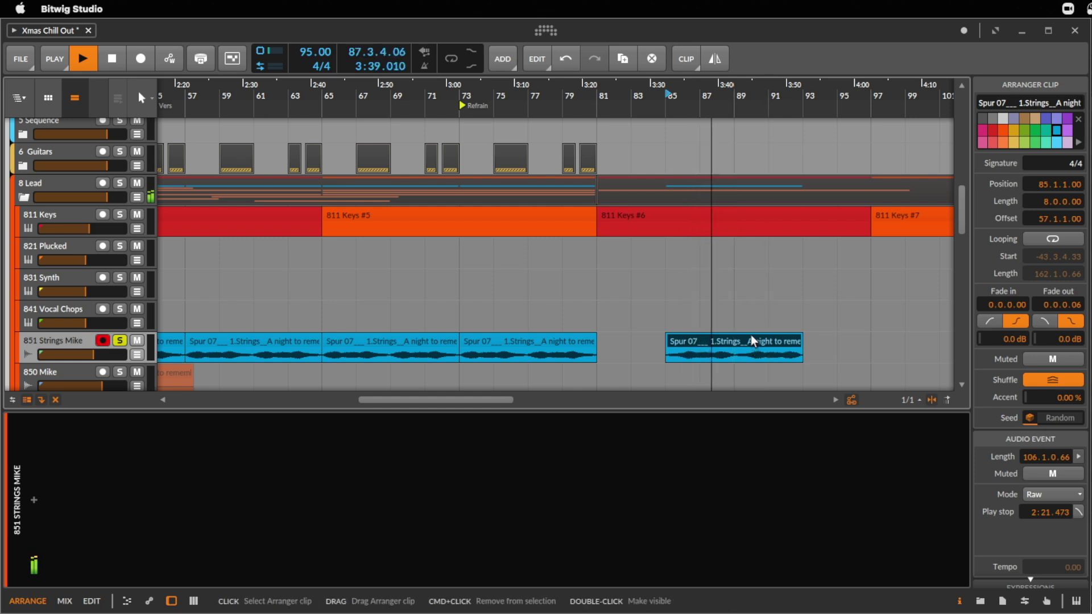
key("space")
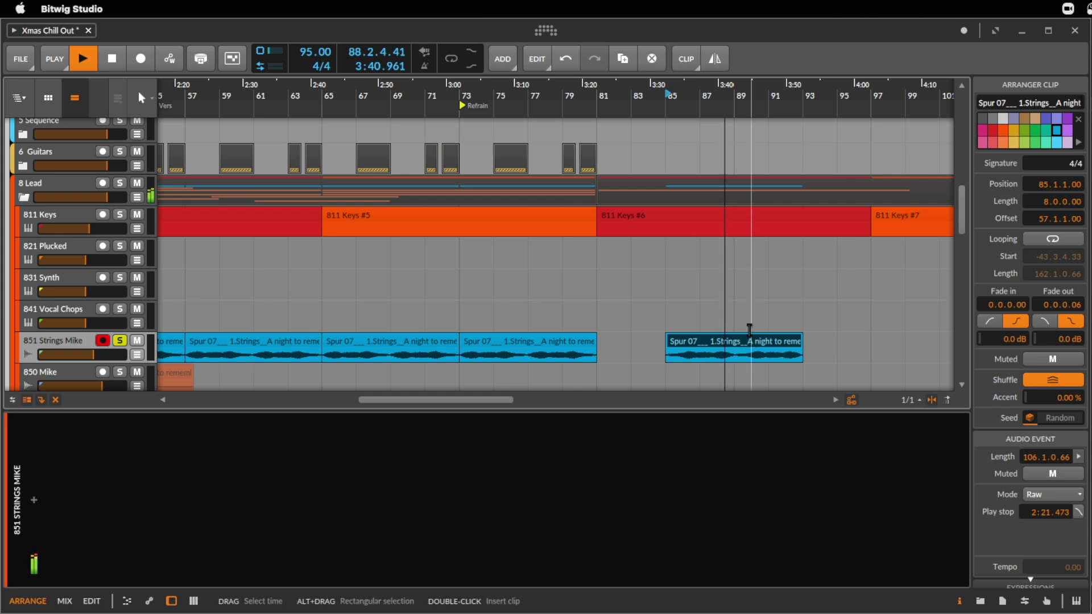
key("Delete")
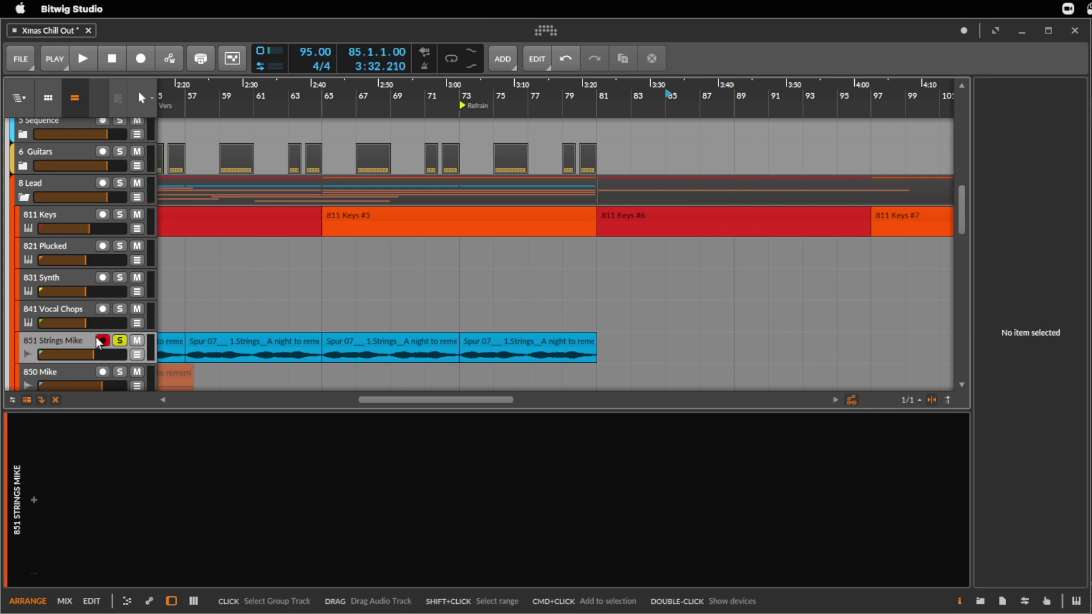
left_click(120, 340)
- Play the strings clips together with the other tracks from bar 45
left_click_drag(219, 100, 328, 98)
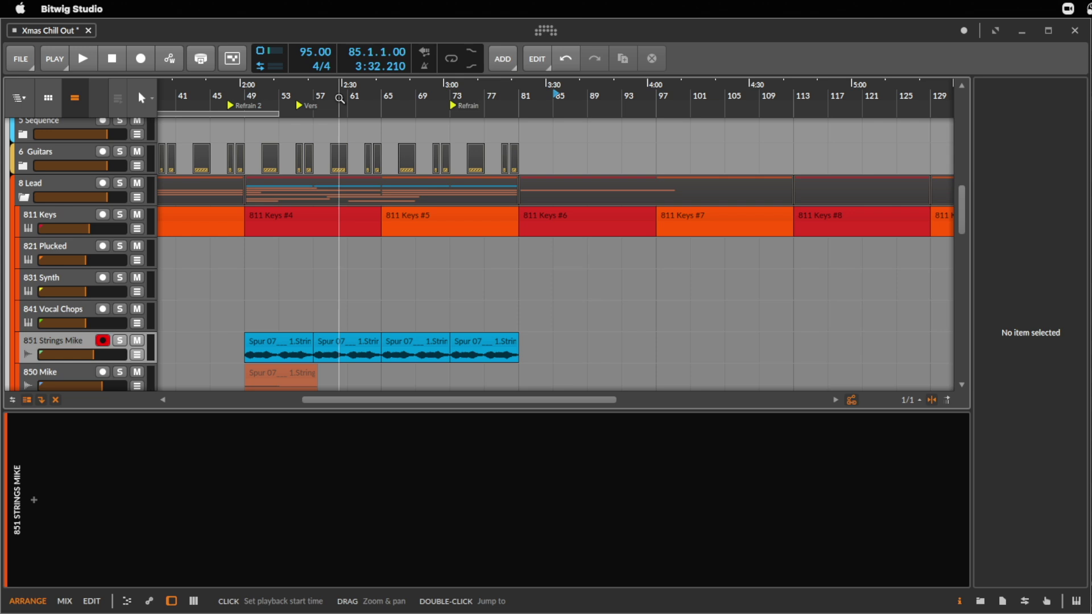
left_click(299, 344)
left_click_drag(288, 88, 437, 115)
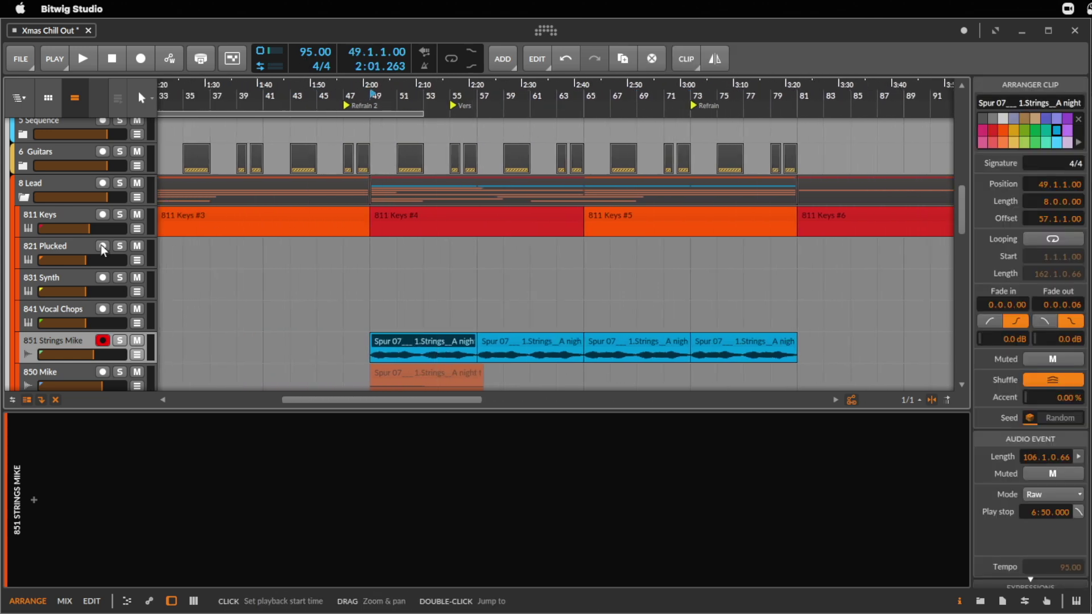
left_click(315, 263)
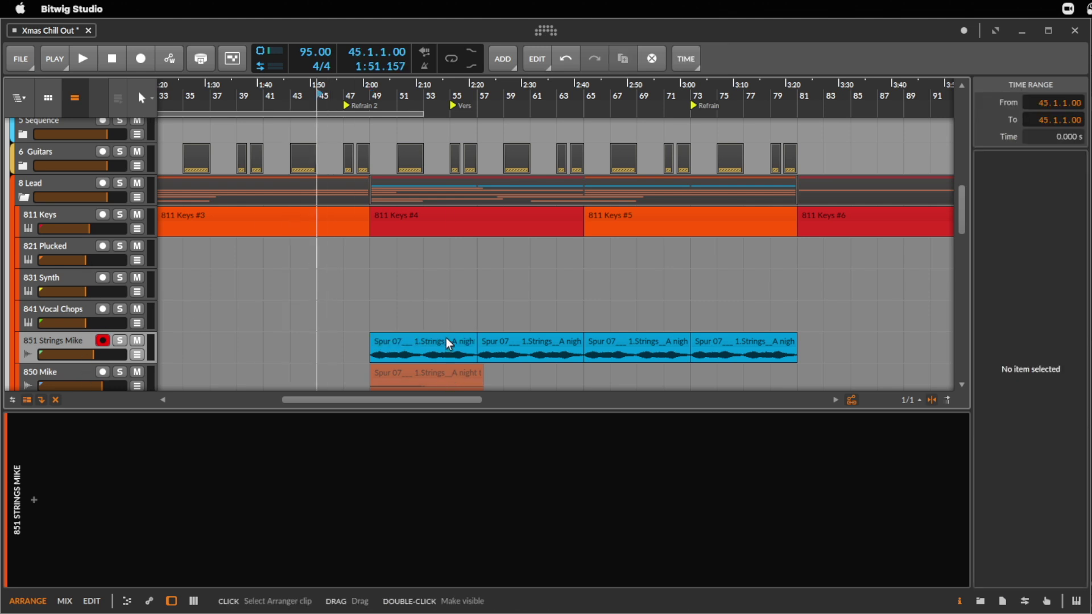
key("space")
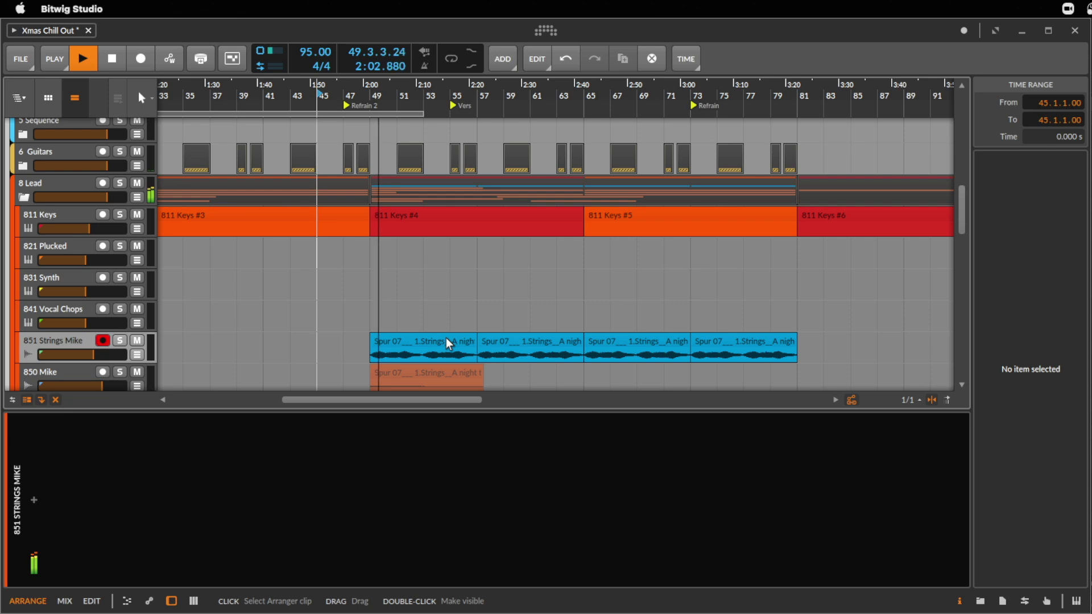
scroll(446, 340, "up", 5)
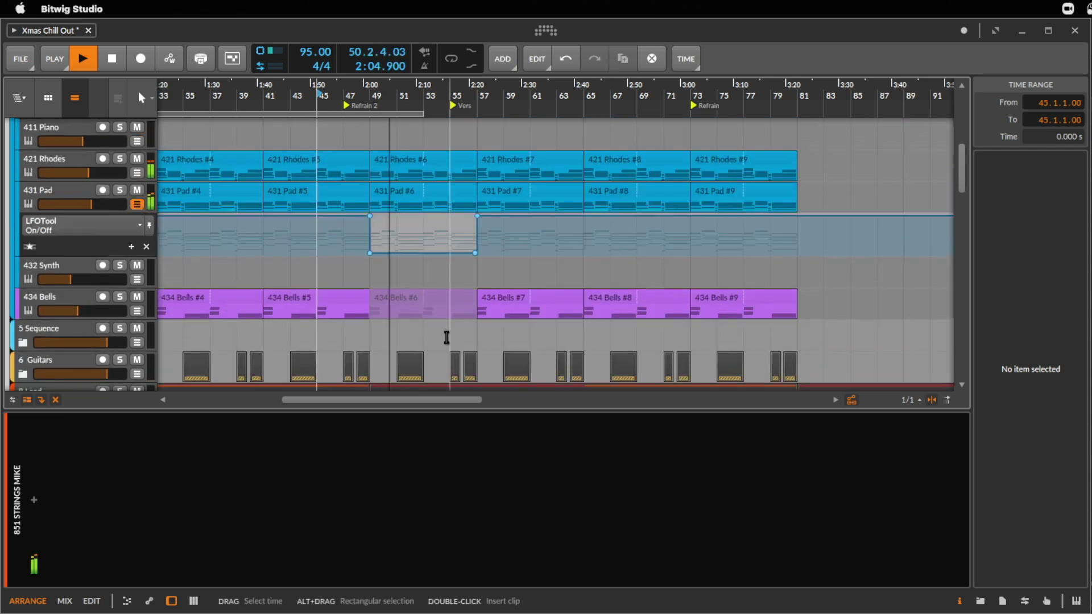
scroll(442, 339, "down", 6)
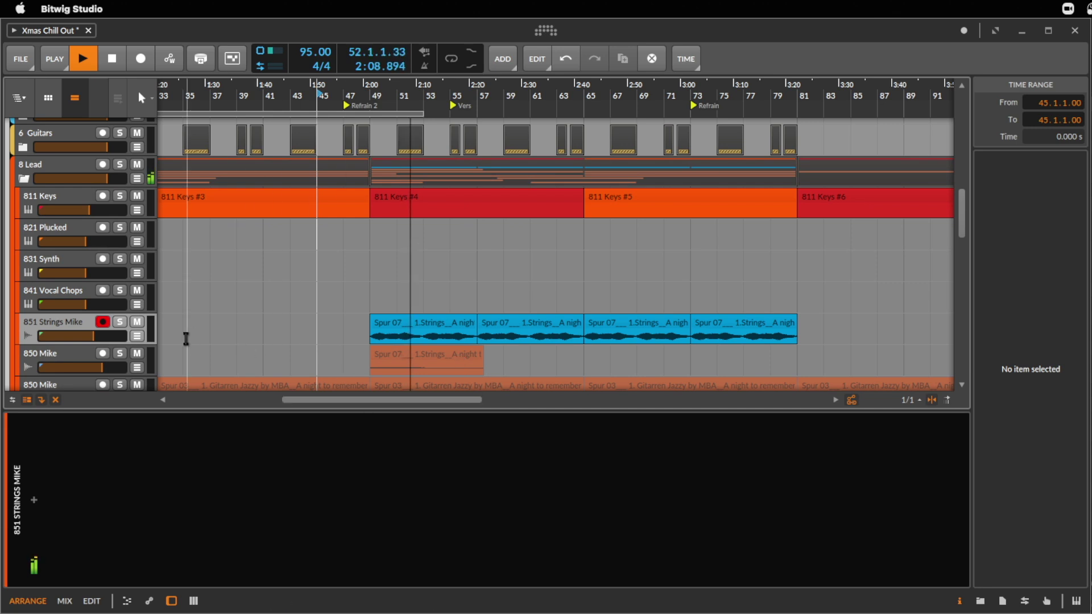
- Add volume automation points to 851 Strings Mike, -6.0 dB at bar 81 and -3.2 dB just before bar 49, and stop playback
left_click(140, 338)
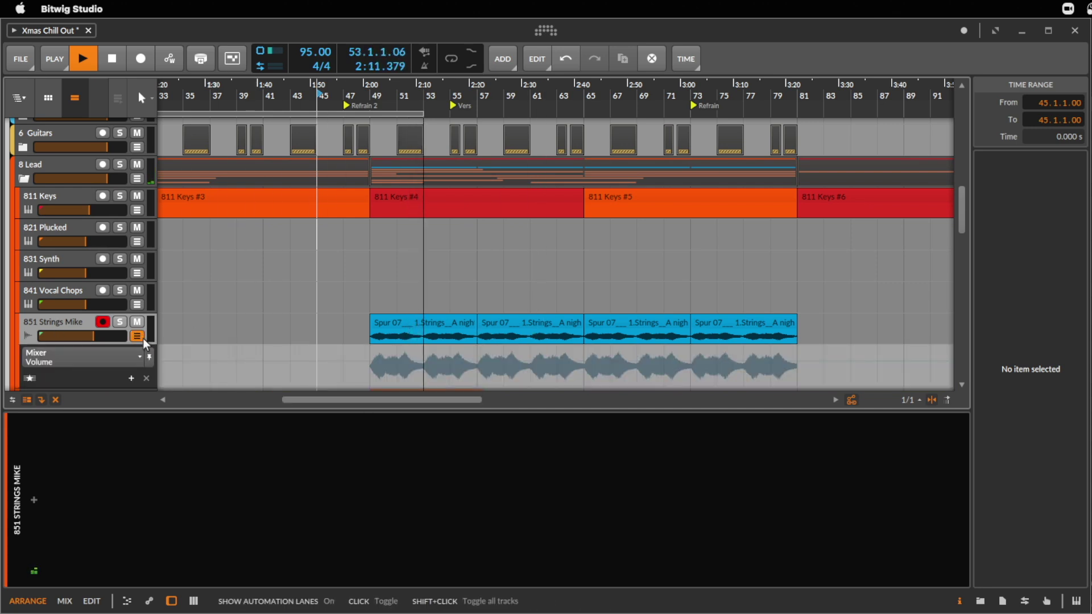
double_click(797, 364)
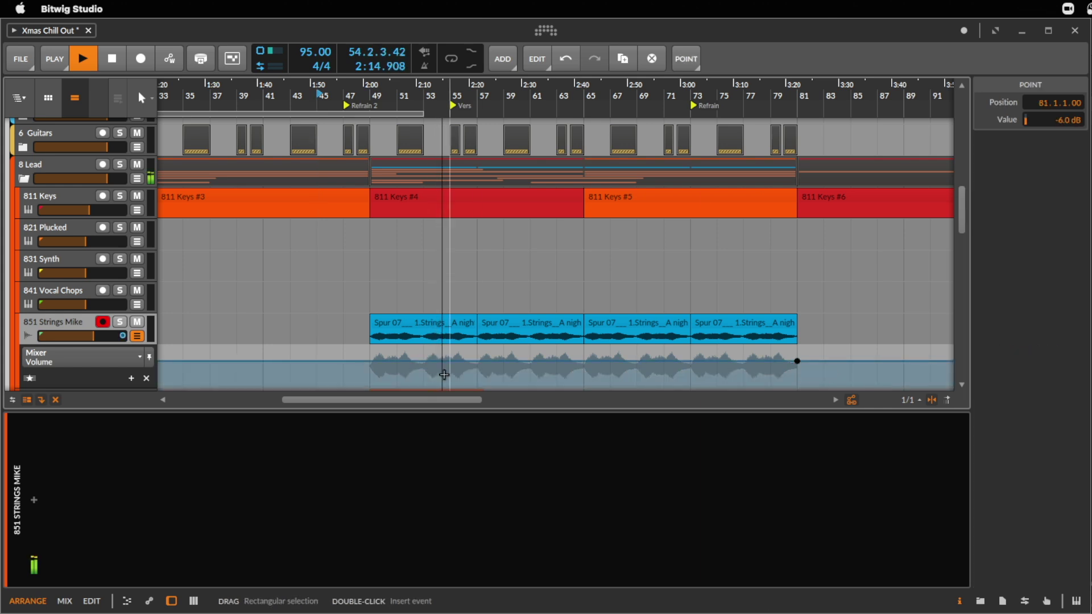
double_click(369, 362)
left_click_drag(369, 362, 369, 359)
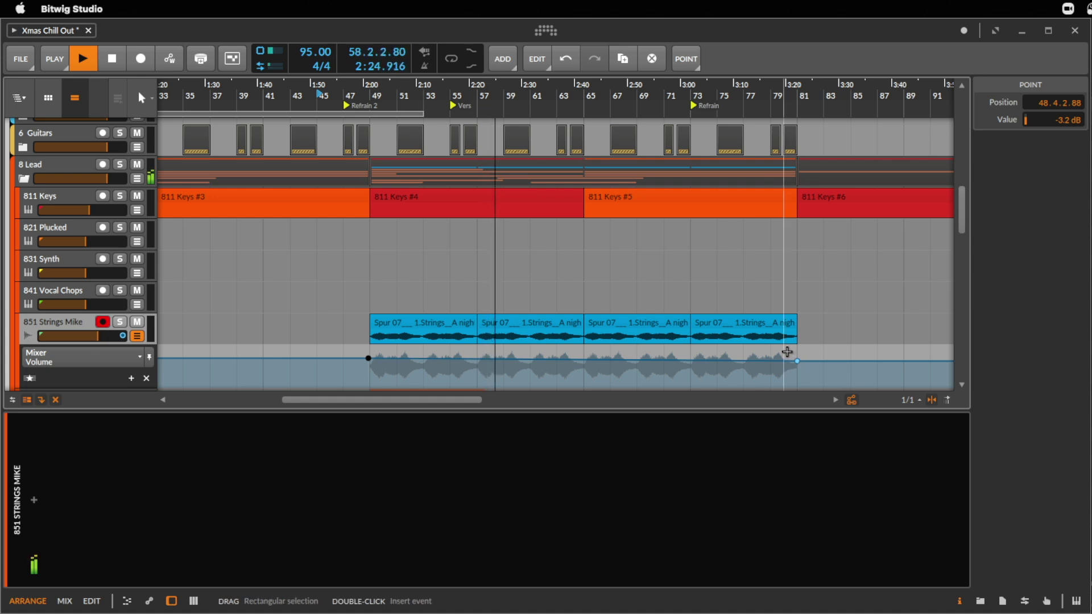
key("space")
mouse_move(369, 360)
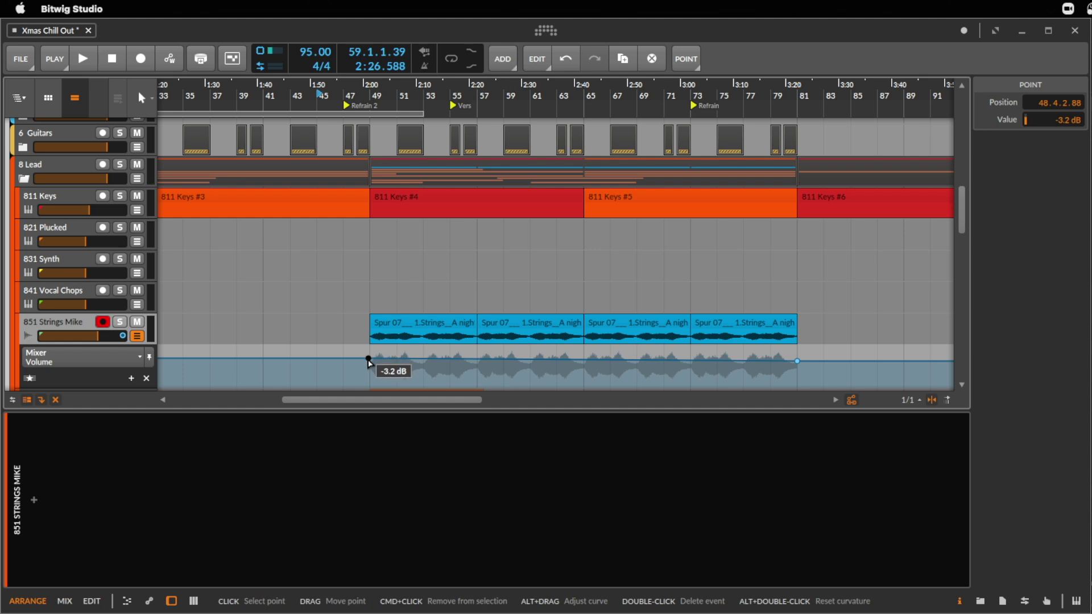
- Lower the 851 Strings Mike volume automation point at bar 81 to -8.1 dB and hide the track's automation lane
left_click(798, 362)
left_click_drag(797, 360, 797, 363)
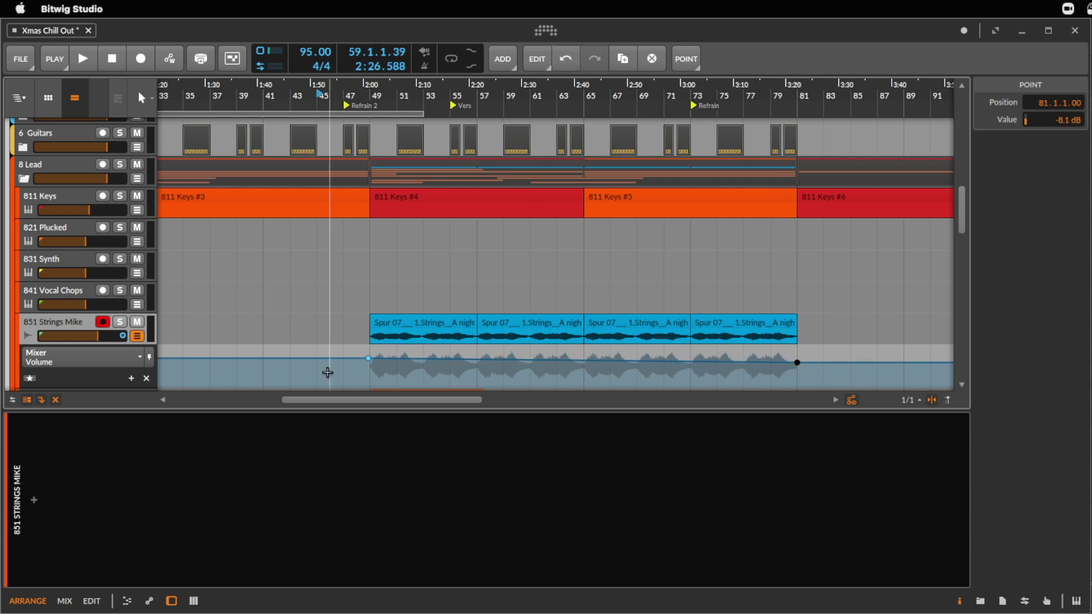
left_click(433, 330)
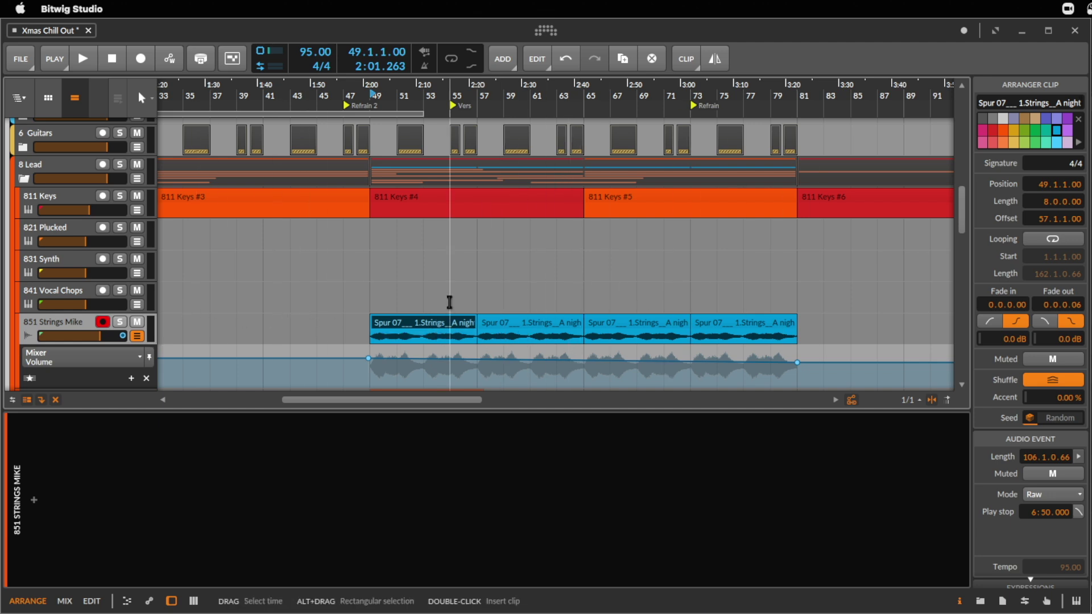
left_click(227, 358)
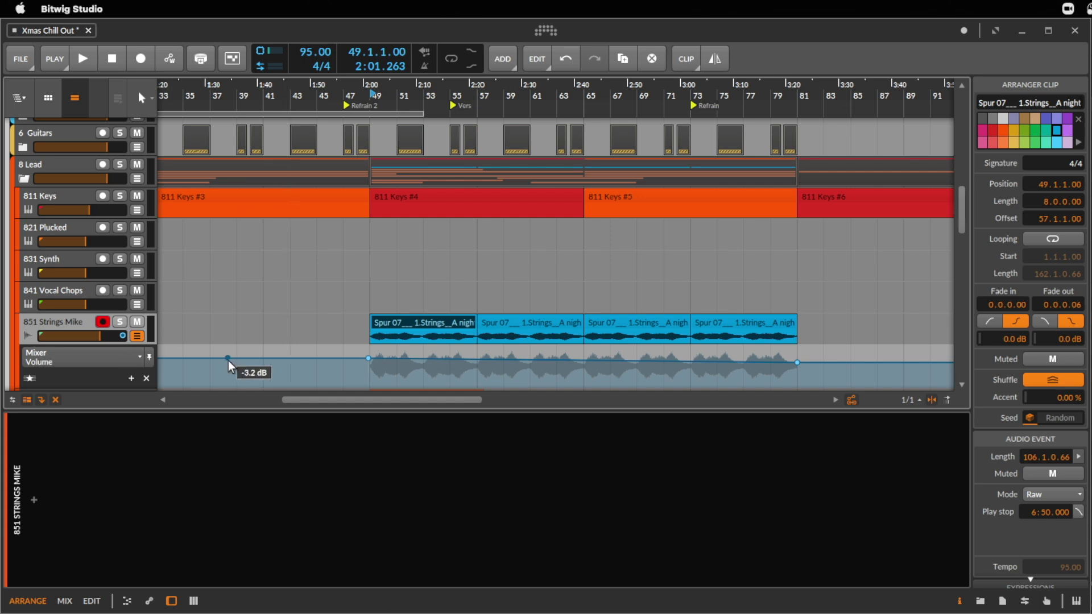
left_click(137, 336)
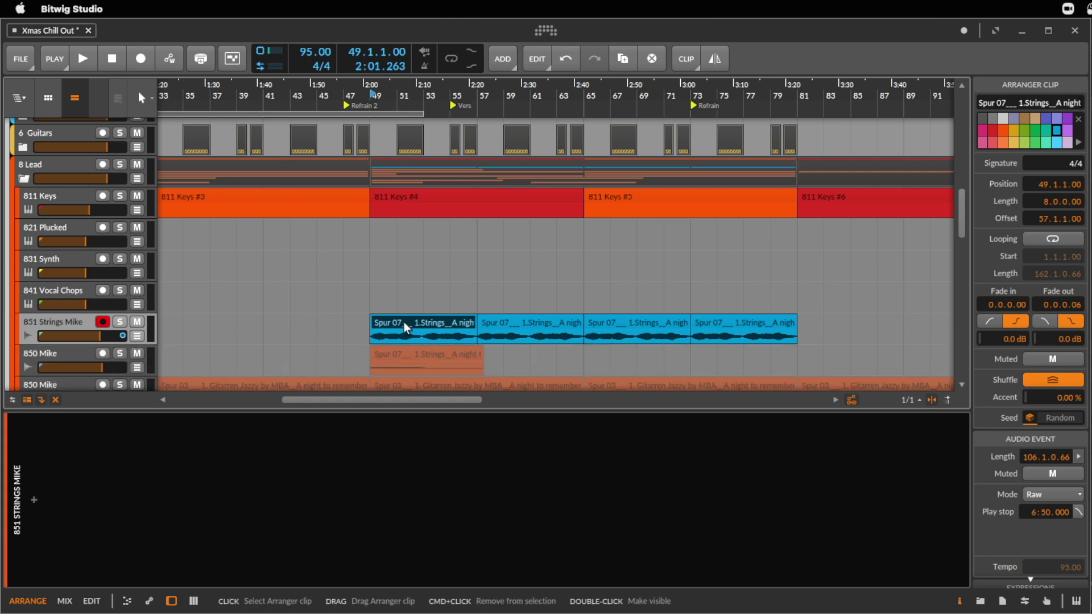
- Move the 850 Mike track holding the Spur 16 Akkordeon II clips directly below 851 Strings Mike and arm it
scroll(406, 329, "down", 1)
scroll(419, 328, "down", 5)
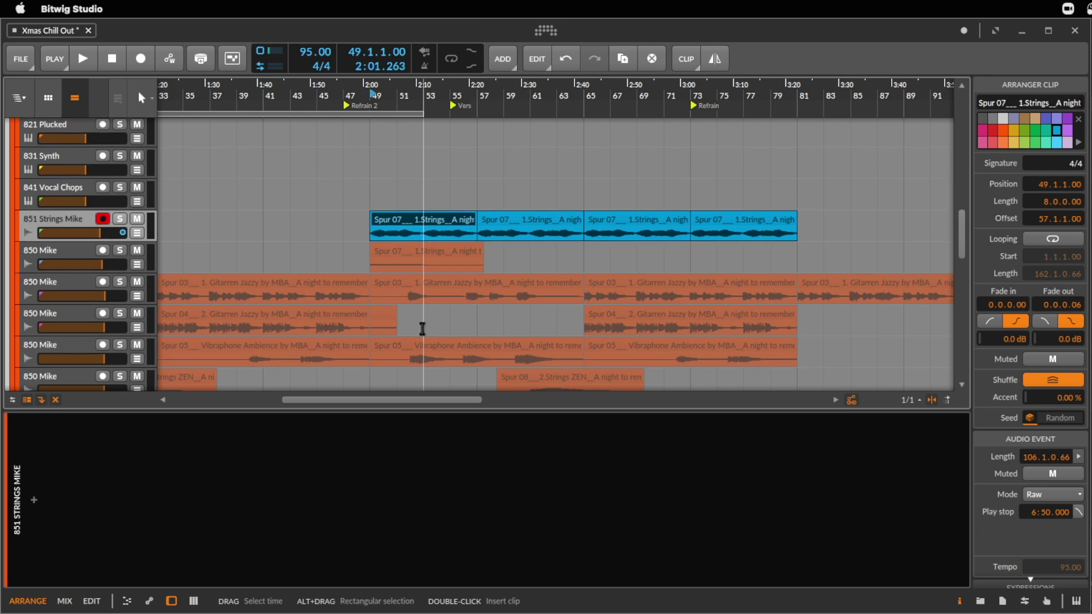
scroll(422, 329, "down", 3)
scroll(565, 302, "up", 1)
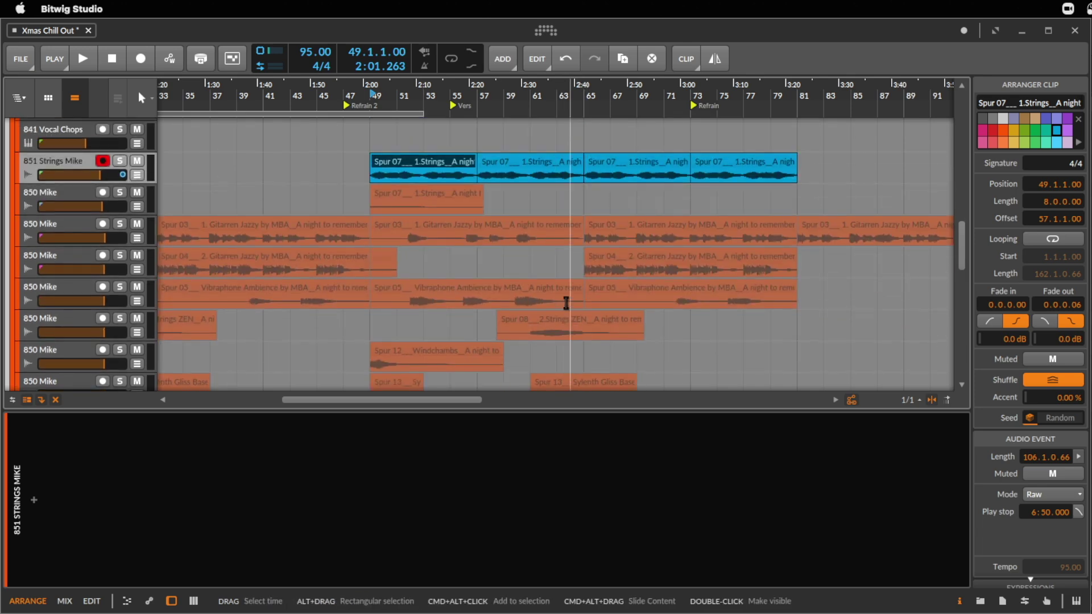
scroll(565, 305, "down", 3)
scroll(562, 308, "down", 7)
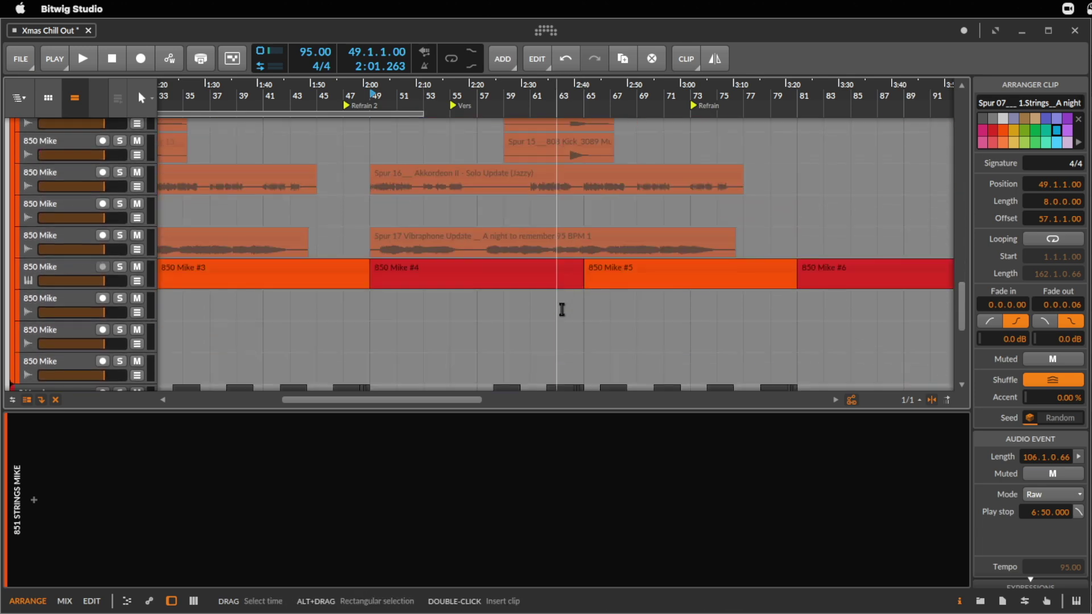
scroll(561, 310, "up", 3)
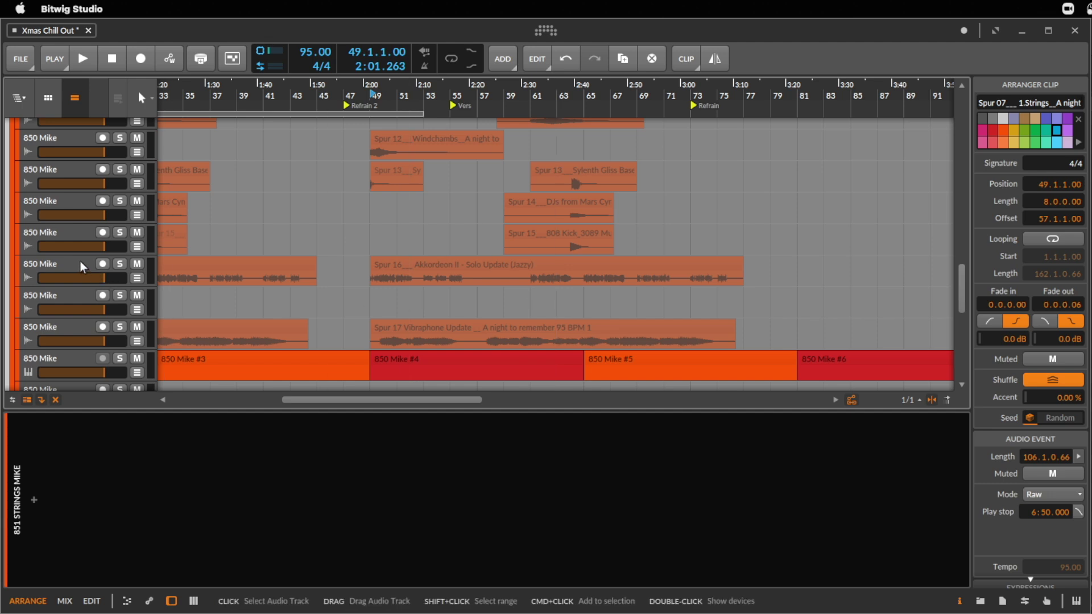
left_click(102, 263)
scroll(387, 276, "up", 1)
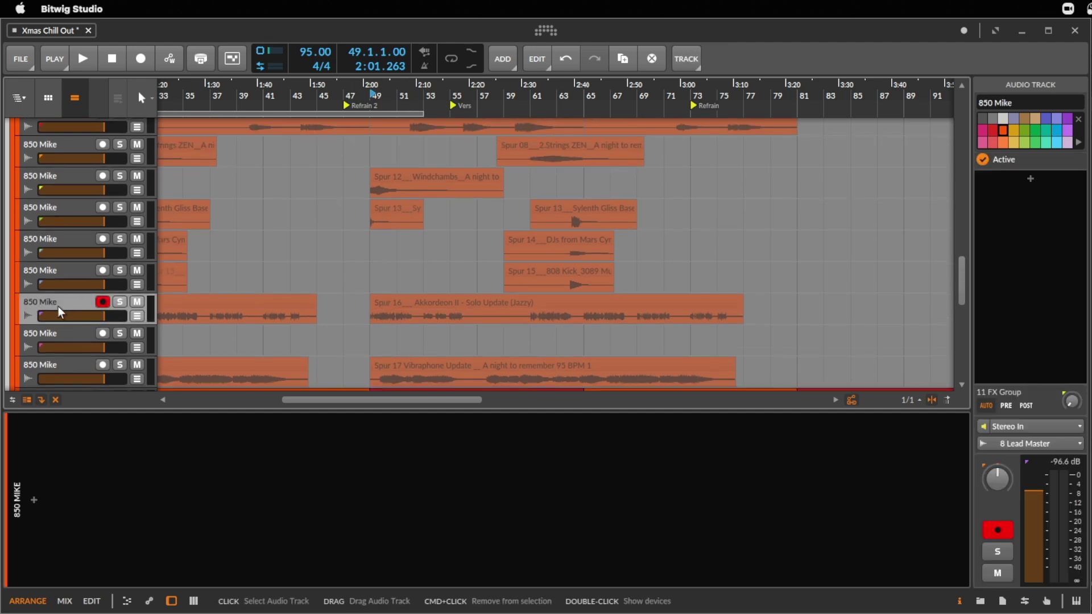
left_click_drag(57, 304, 76, 133)
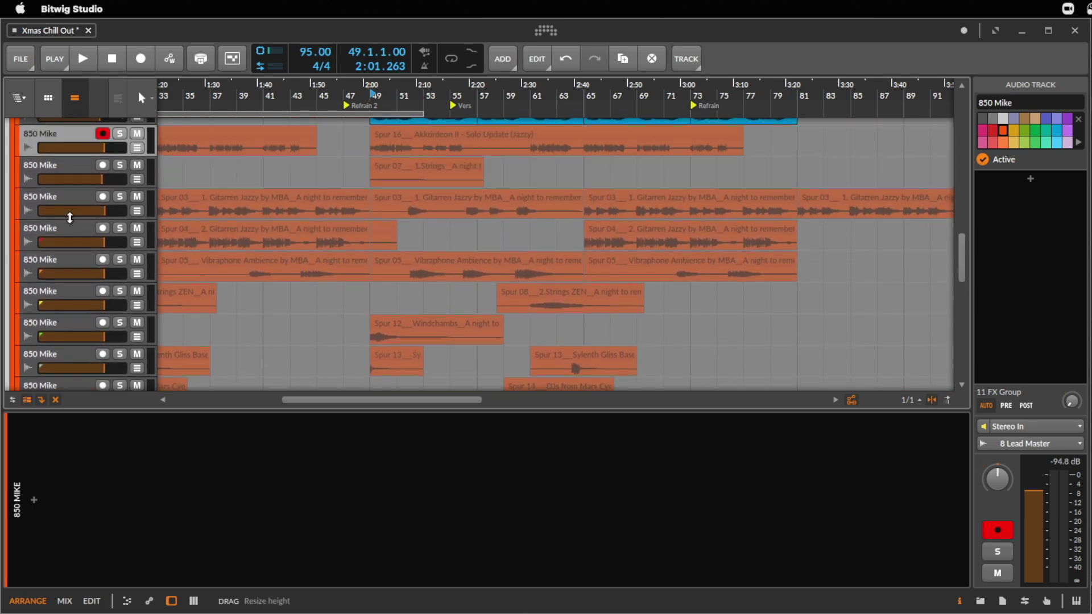
- Unmute the Spur 16 Akkordeon II clip that starts at bar 49
left_click_drag(373, 93, 487, 136)
left_click(487, 135)
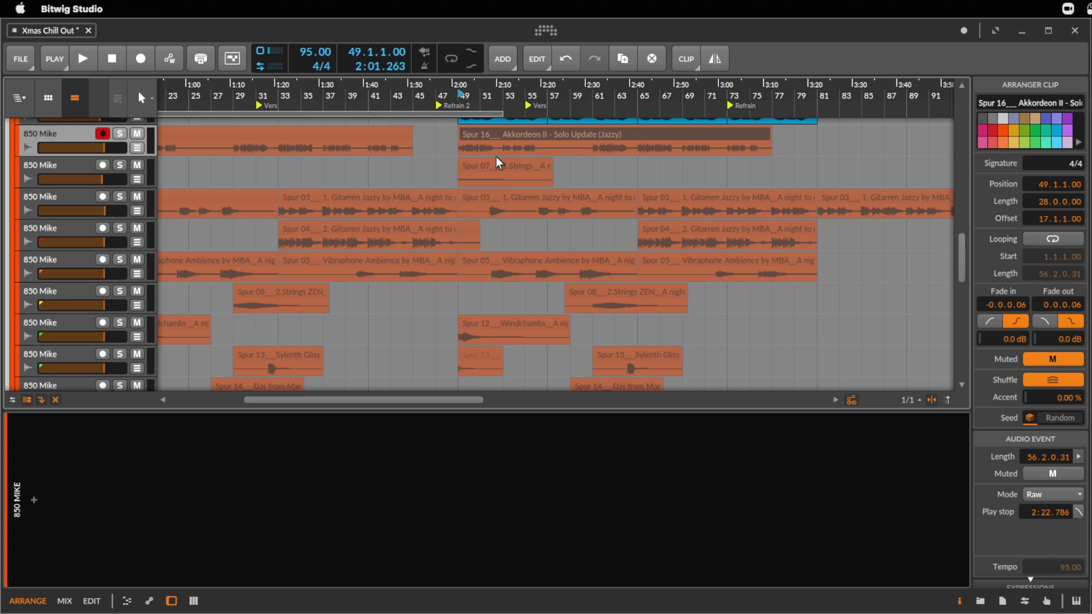
scroll(605, 174, "up", 3)
scroll(606, 176, "up", 1)
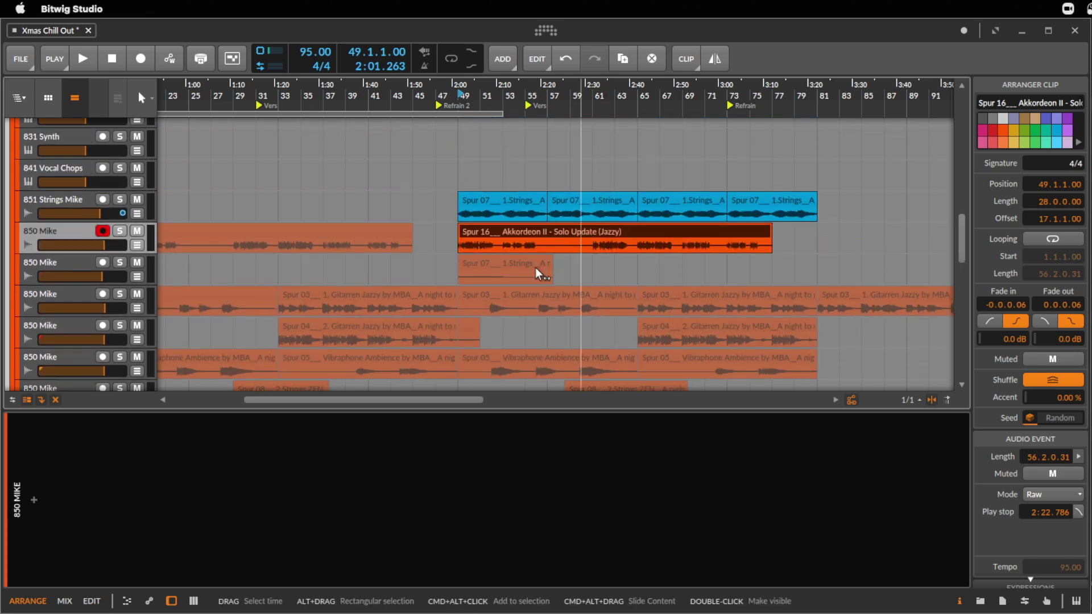
- Audition the accordion clip from bar 49, first with the other tracks and briefly in solo
key("space")
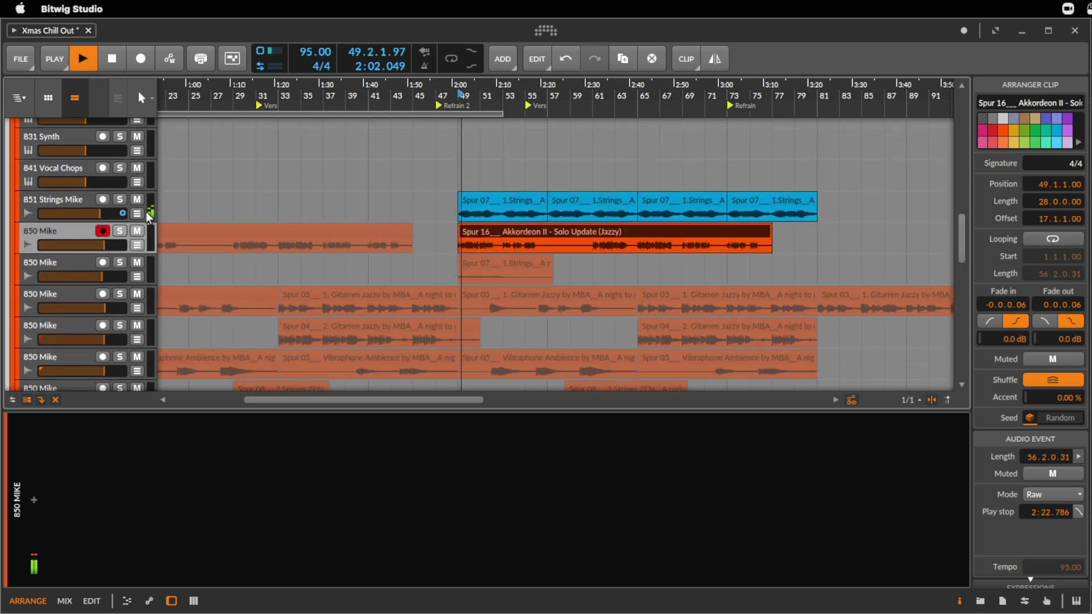
key("space")
left_click(119, 231)
key("space")
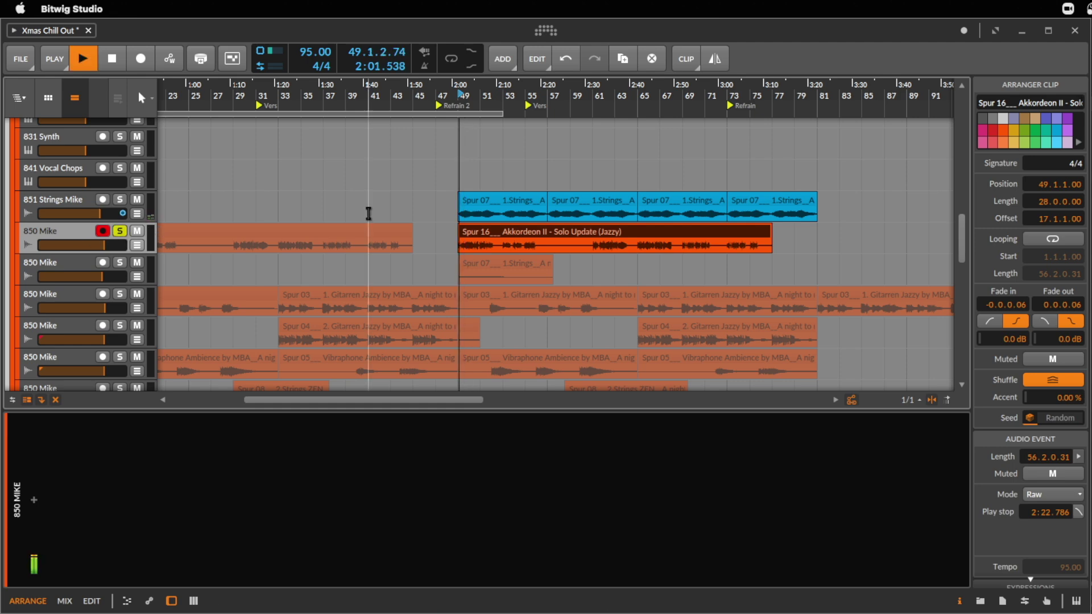
key("space")
- Add the Bitwig Compressor to the accordion's 850 Mike track
left_click(68, 230)
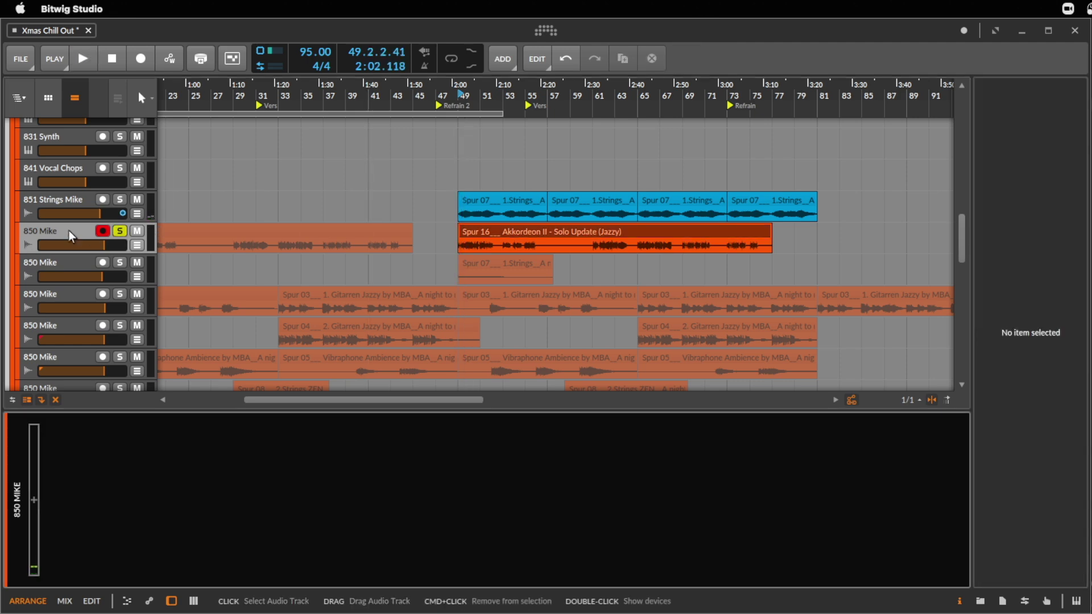
left_click(34, 501)
type("comp")
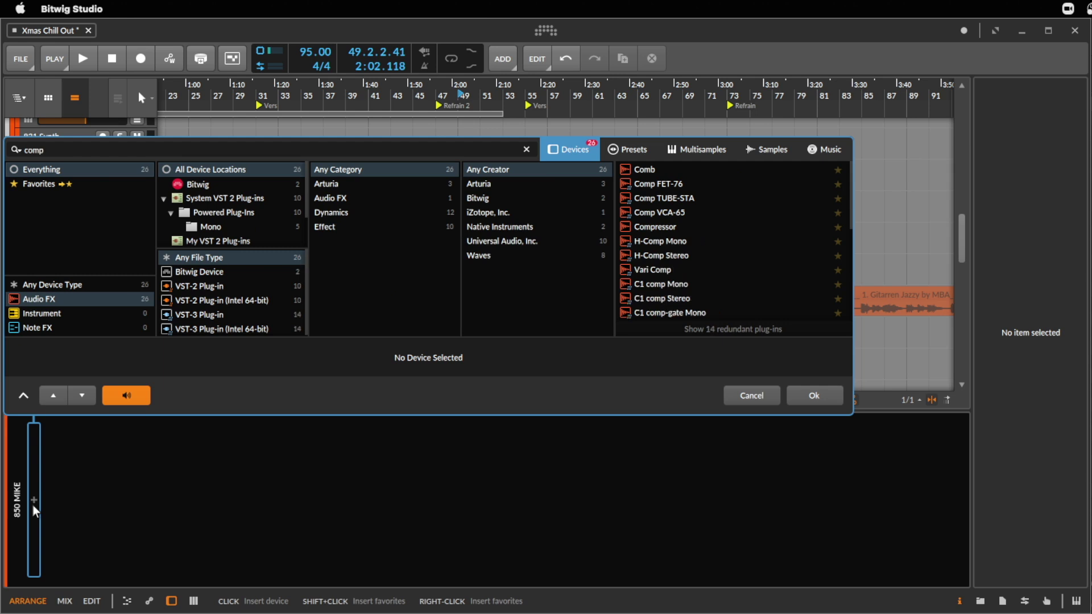
left_click(678, 214)
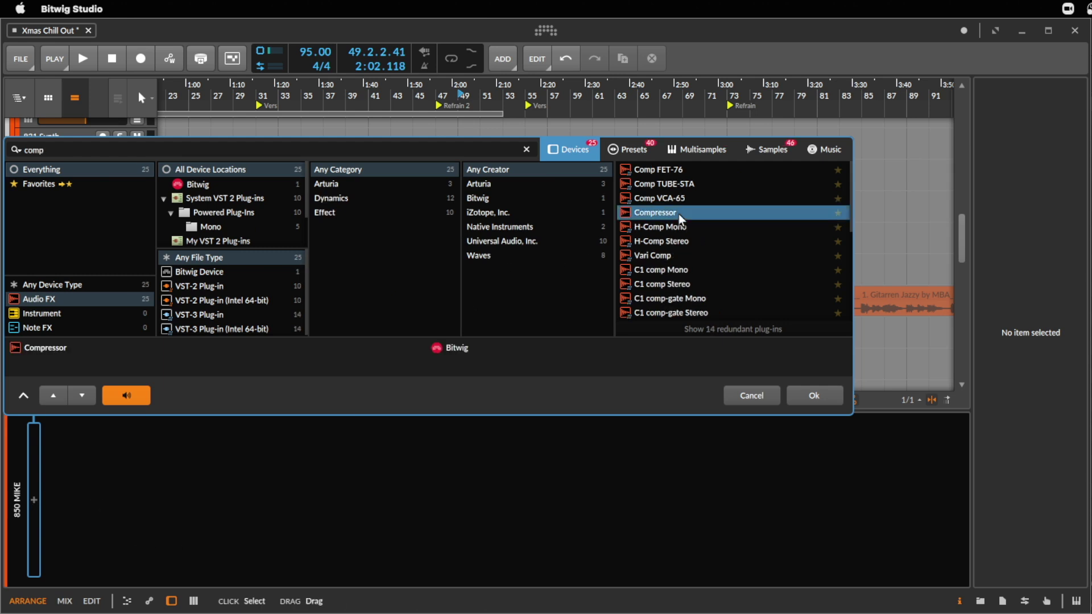
double_click(679, 214)
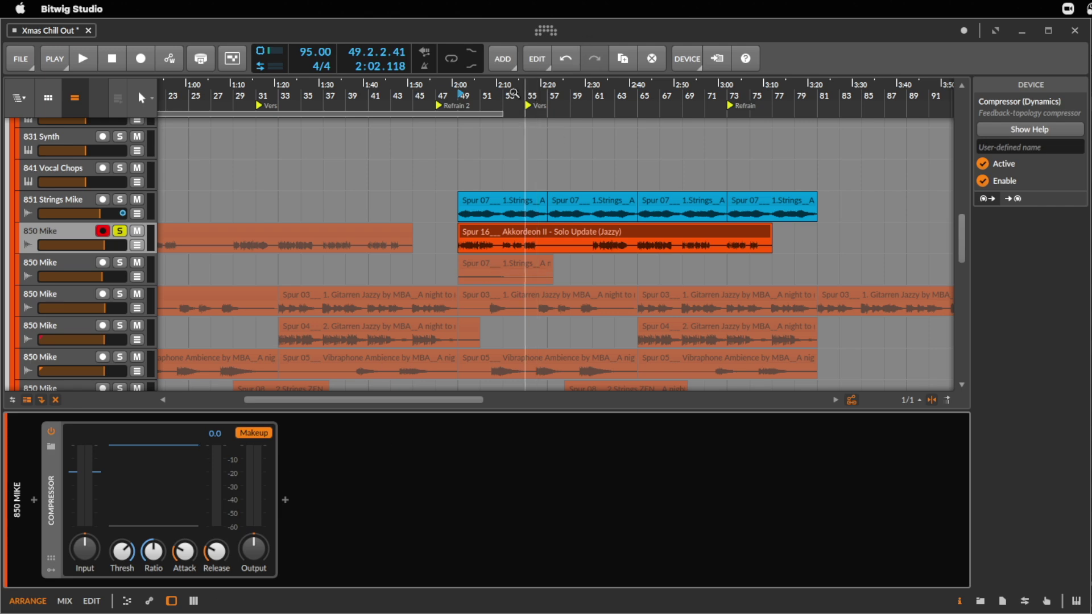
- Raise the Compressor's output level while playing the accordion clip in solo from bar 49
left_click_drag(496, 96, 497, 114)
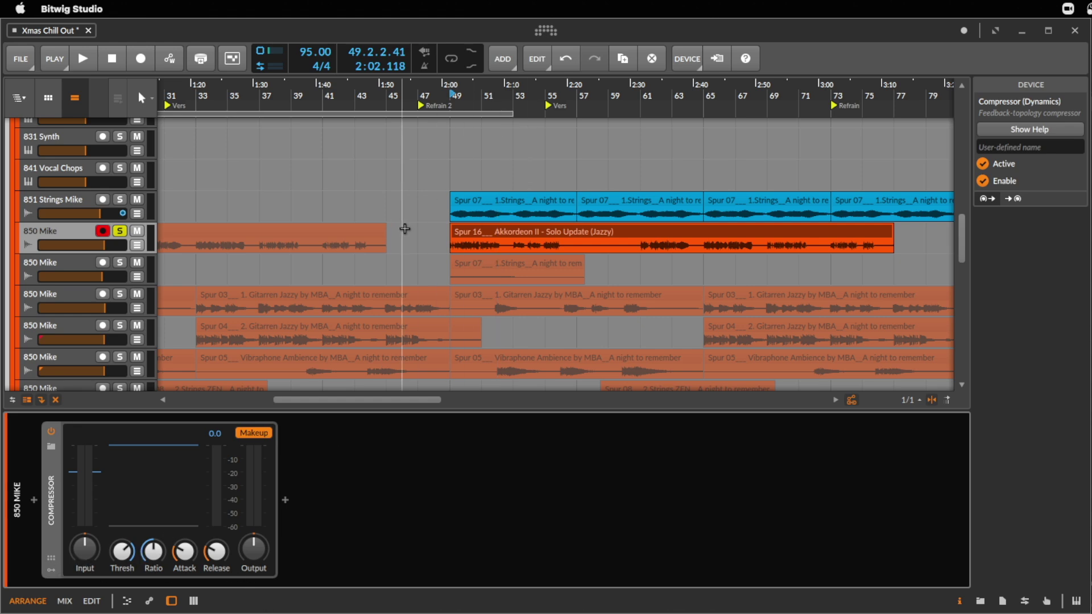
left_click(566, 239)
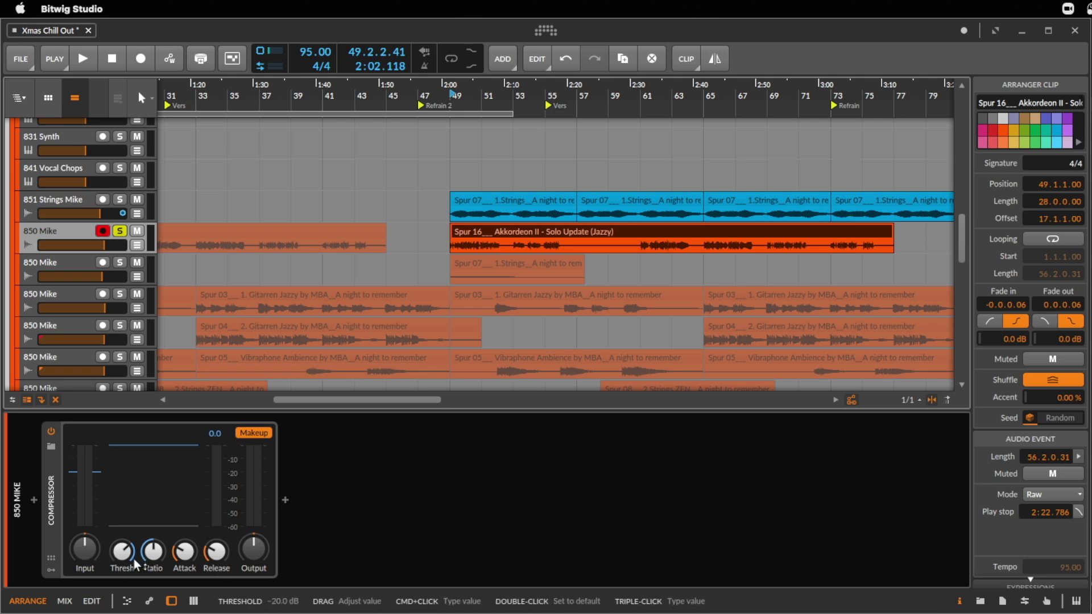
key("space")
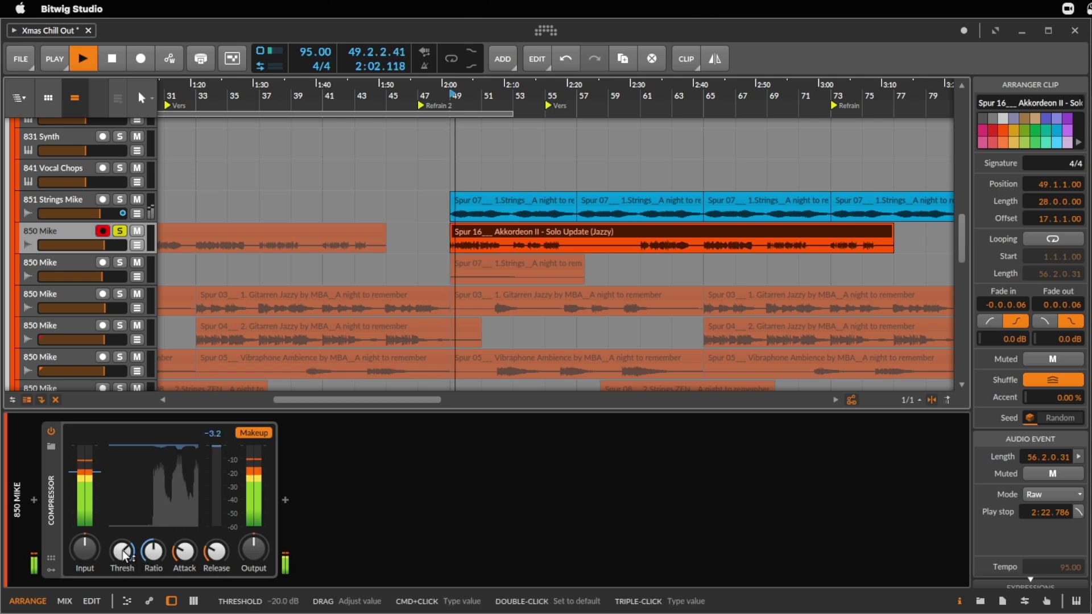
left_click_drag(254, 557, 253, 539)
key("space")
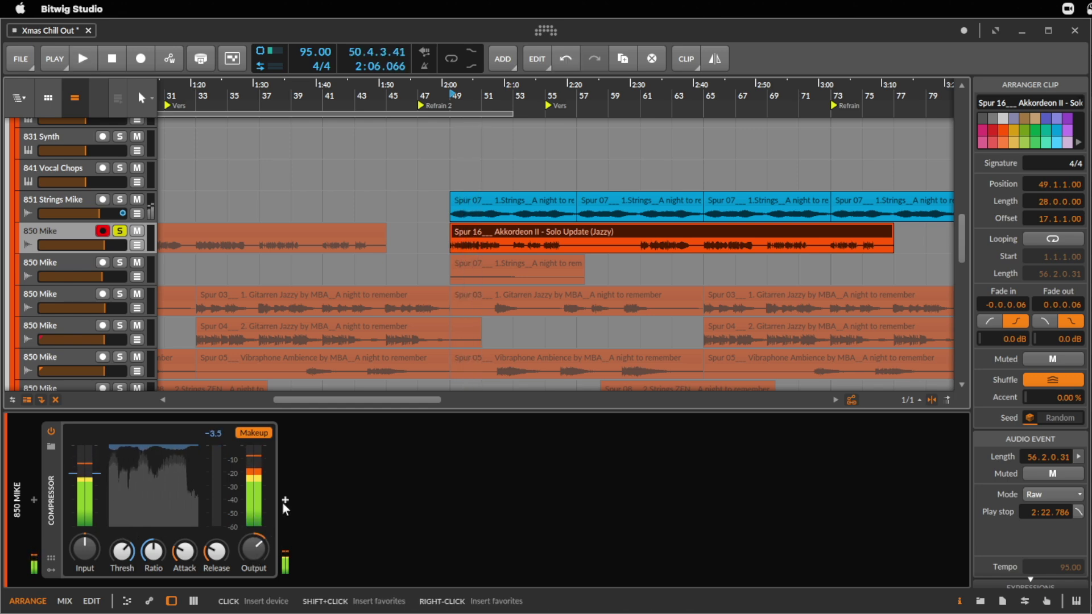
left_click(285, 500)
type("rev")
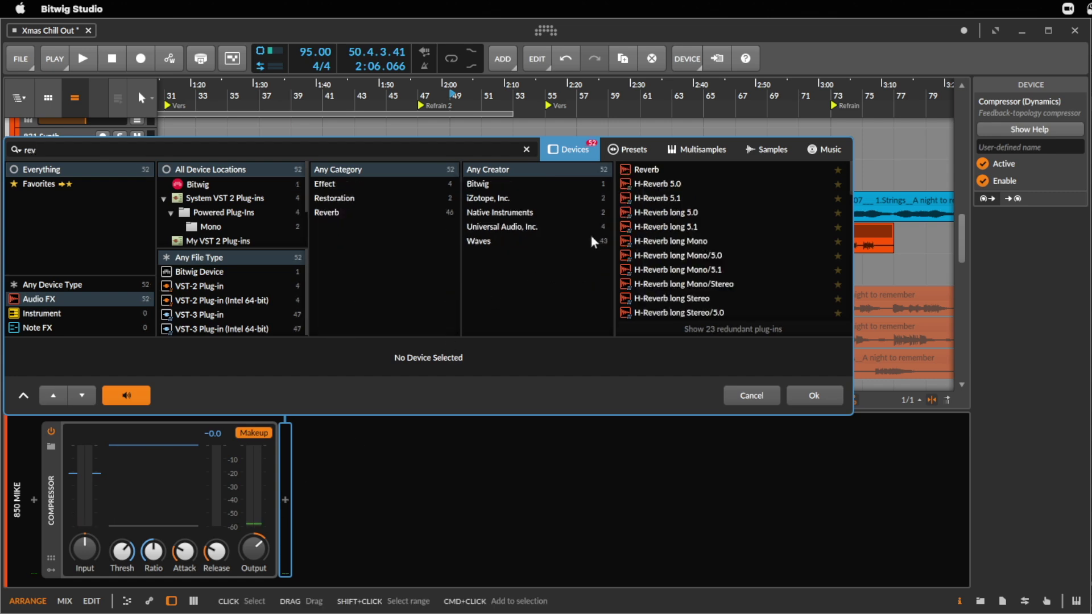
key("Escape")
- Add an EQ+ after the Compressor, start playback and open its expanded view
left_click(285, 502)
type("eq")
double_click(651, 174)
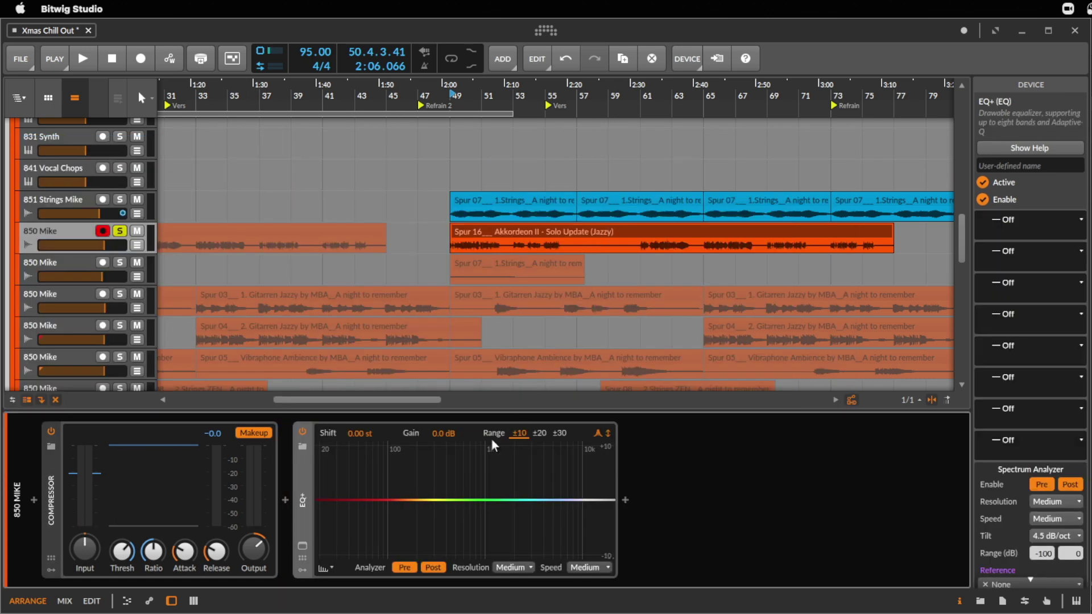
key("space")
left_click(302, 546)
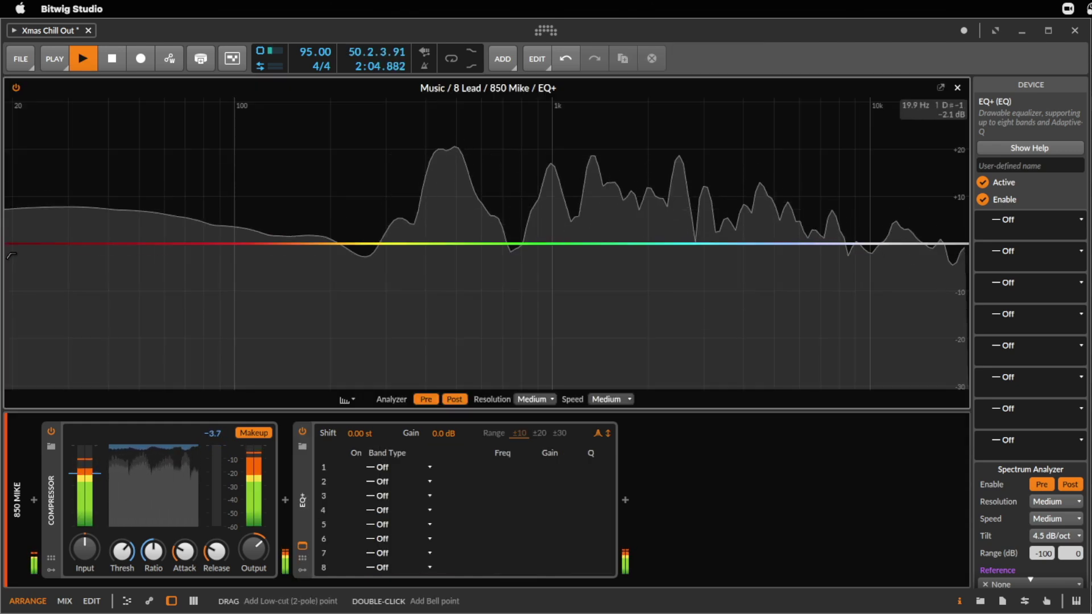
- Add a low-cut band at 80.3 Hz to the EQ+ and stop playback
left_click(118, 244)
left_click_drag(118, 243, 205, 250)
key("space")
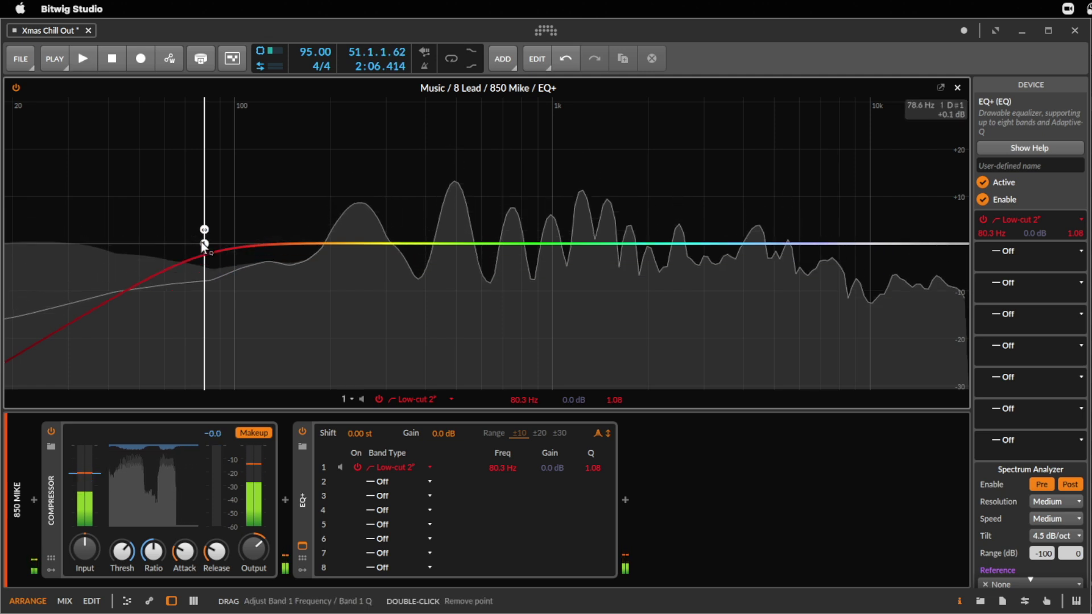
- During playback, add an EQ+ bell band of -3.2 dB at 957 Hz and a high-shelf of +2.2 dB at 2.98 kHz
key("space")
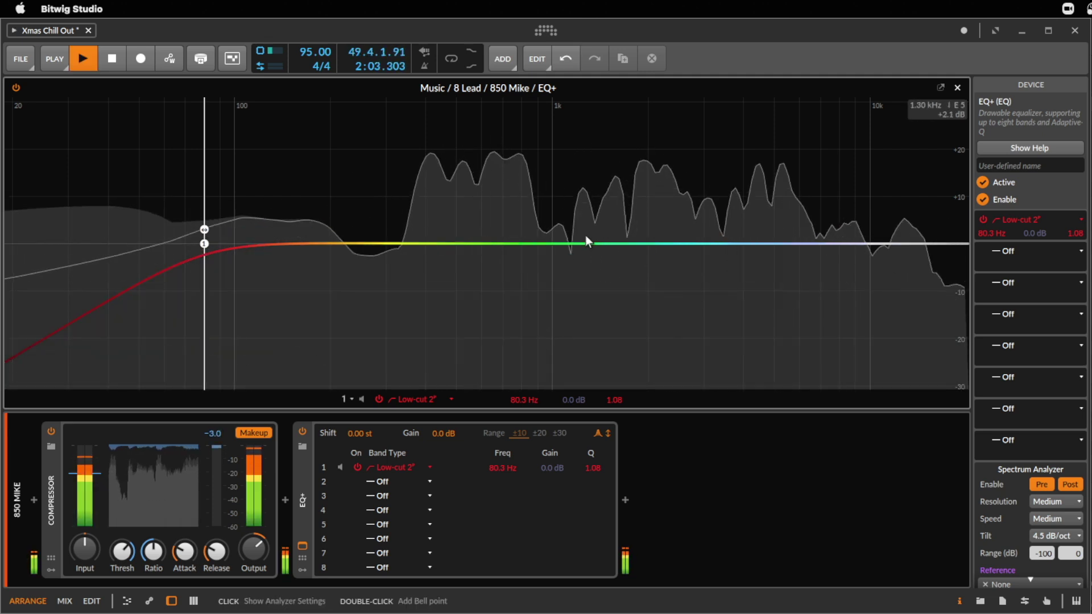
left_click_drag(547, 242, 547, 259)
left_click_drag(734, 243, 704, 219)
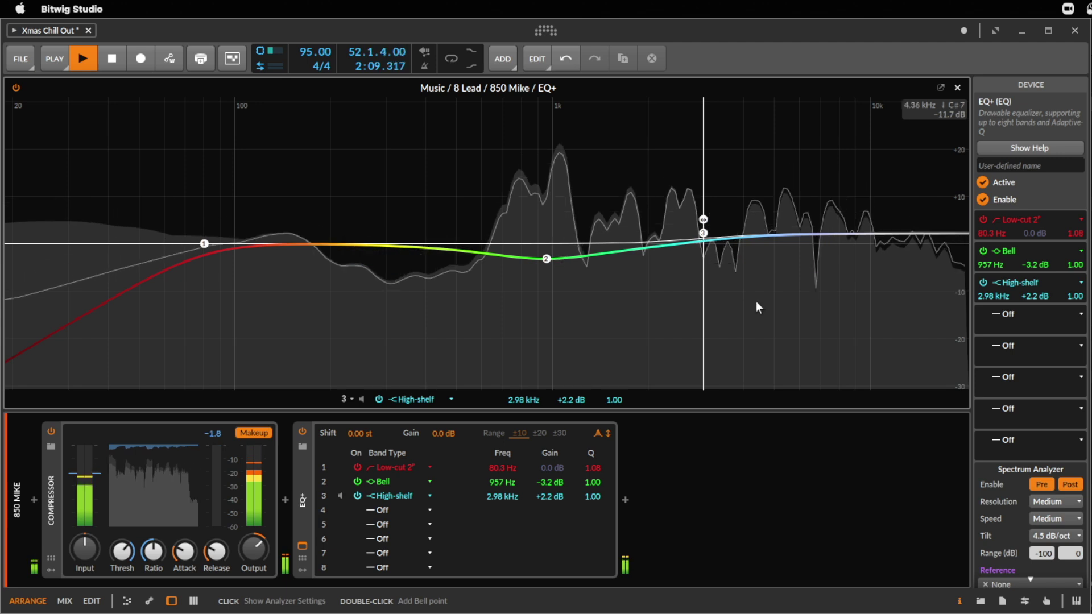
key("space")
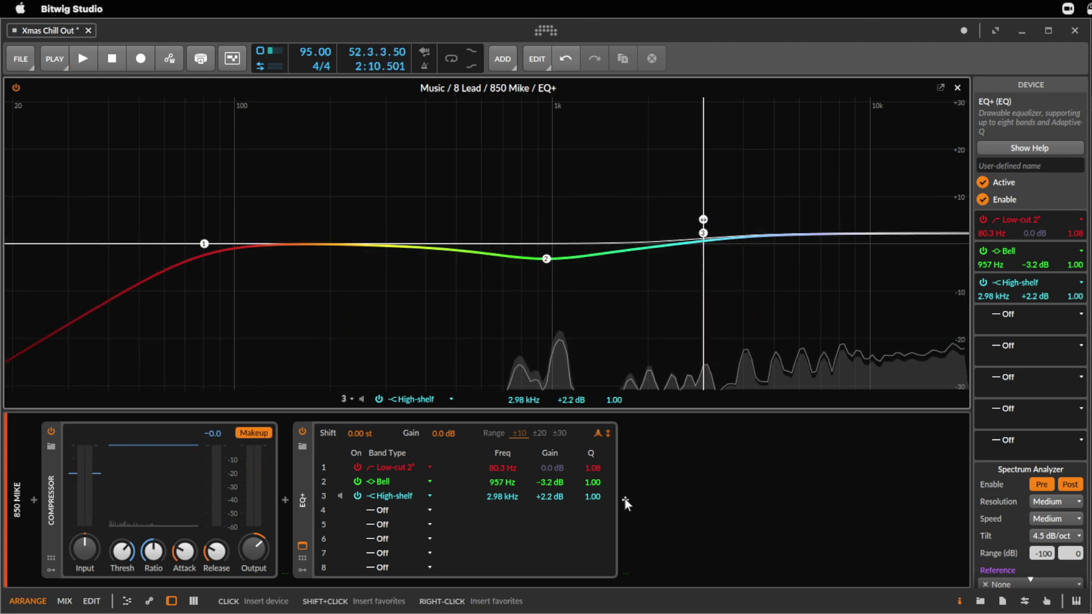
- Add a Reverb after the EQ+ with a 3.16 s decay and 3.38 kHz high crossover, and close the expanded EQ view
left_click(625, 500)
type("rev")
double_click(845, 169)
key("space")
left_click_drag(810, 551, 809, 506)
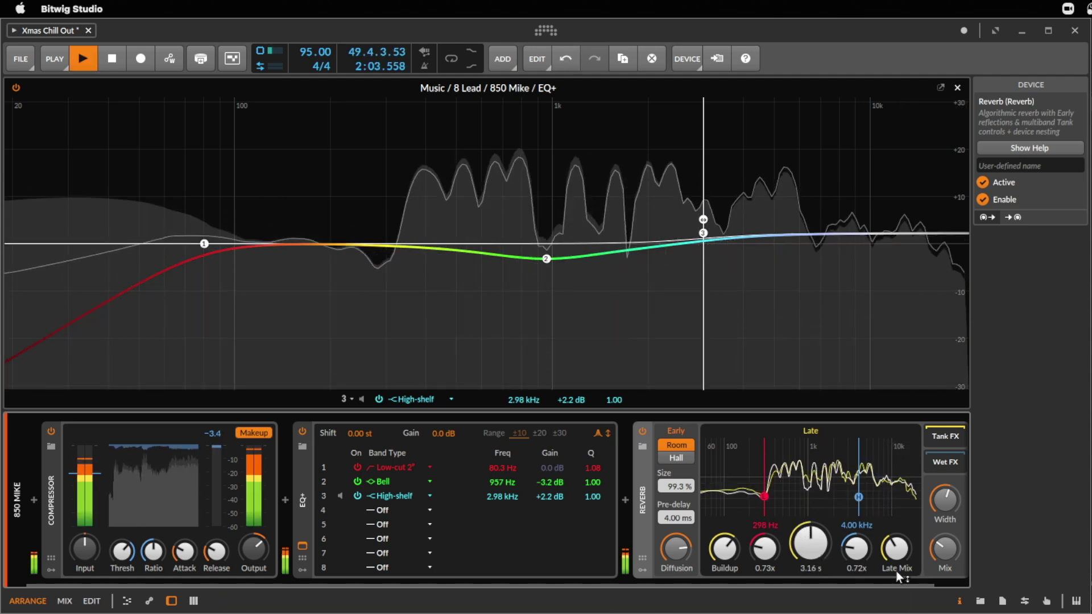
left_click_drag(858, 497, 852, 502)
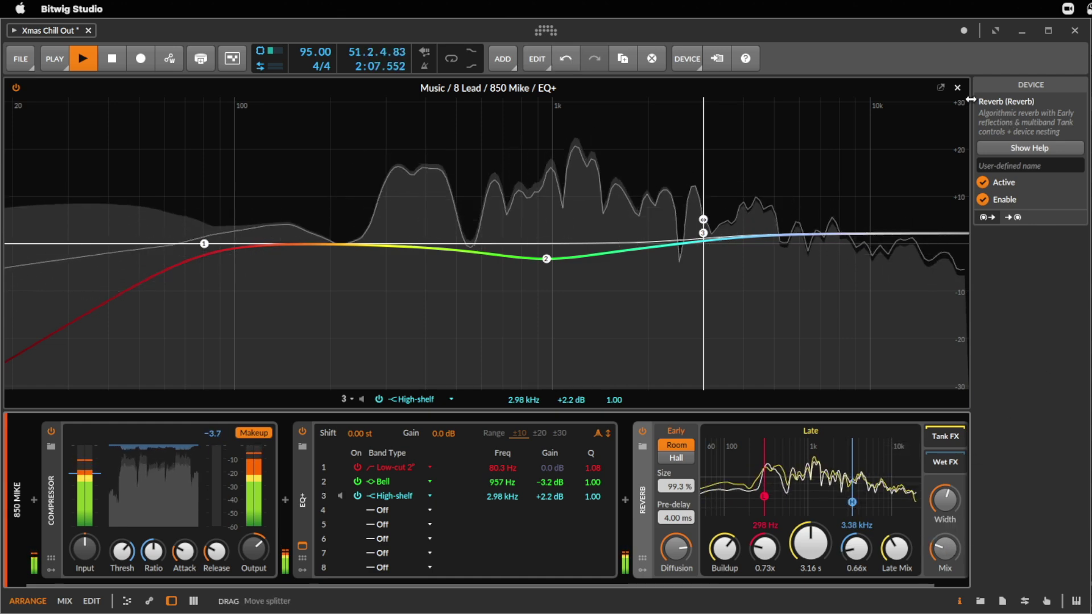
left_click(958, 87)
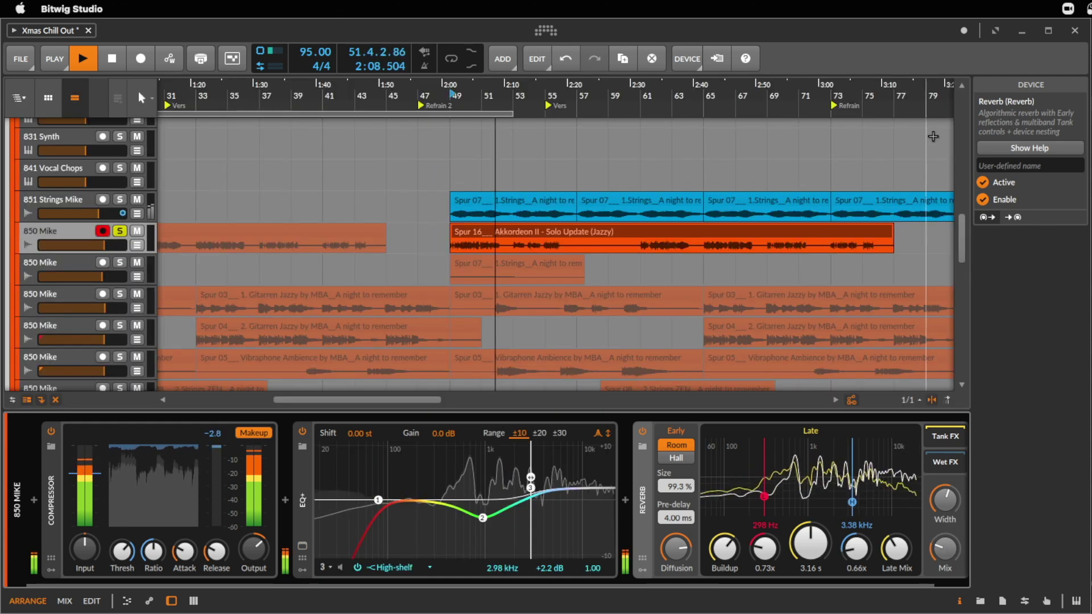
- Stop playback, cut bars 57 to 61 out of the accordion clip, select its first part and unsolo the track
left_click(537, 233)
key("space")
mouse_move(497, 87)
left_mouse_down()
mouse_move(490, 99)
mouse_move(481, 86)
left_mouse_up()
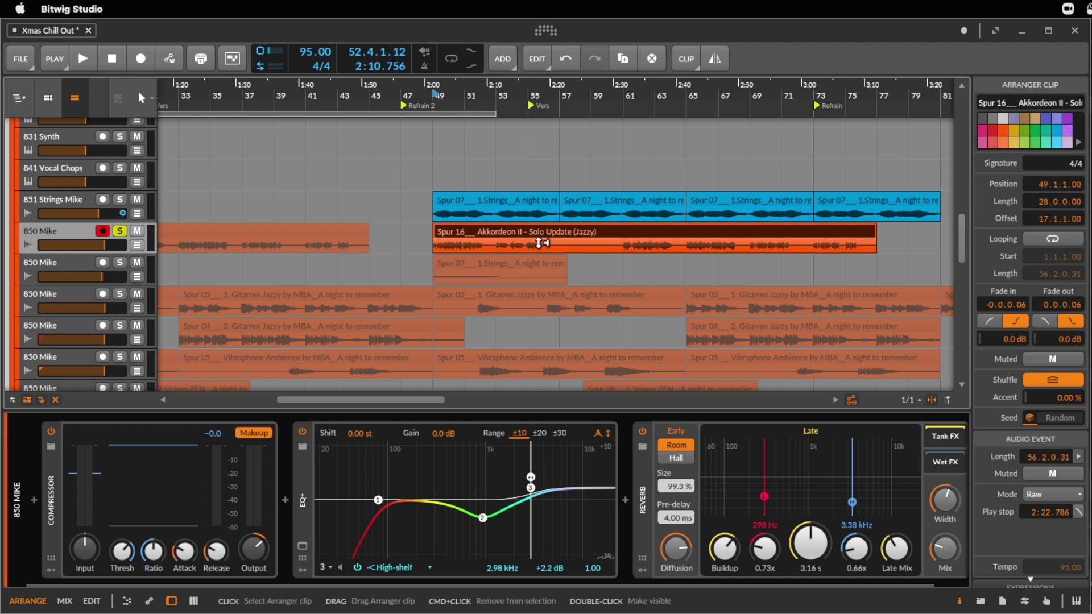
left_click_drag(563, 248, 624, 242)
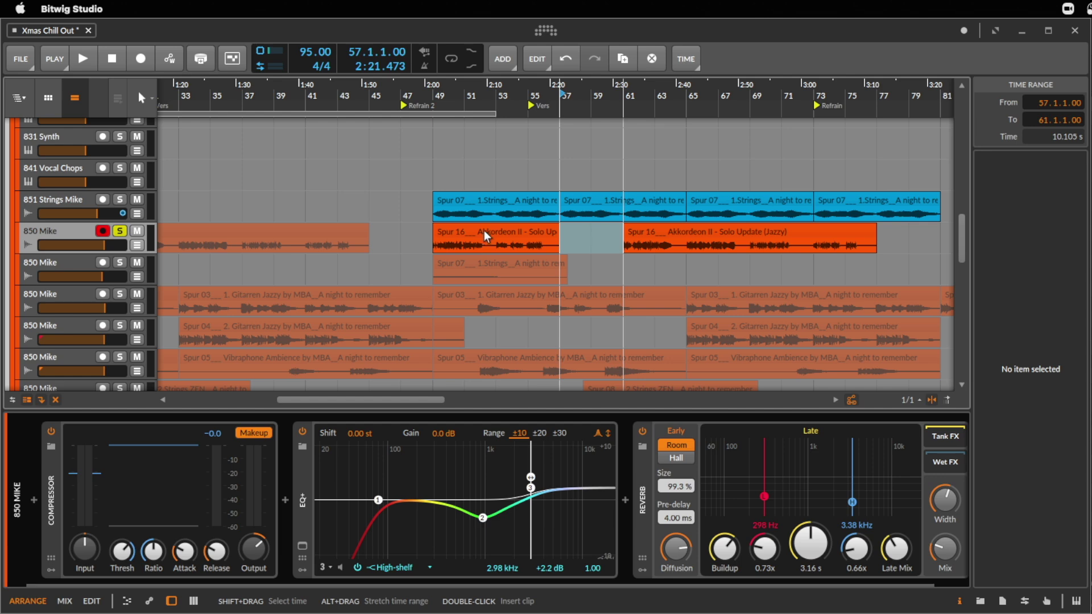
left_click(511, 229)
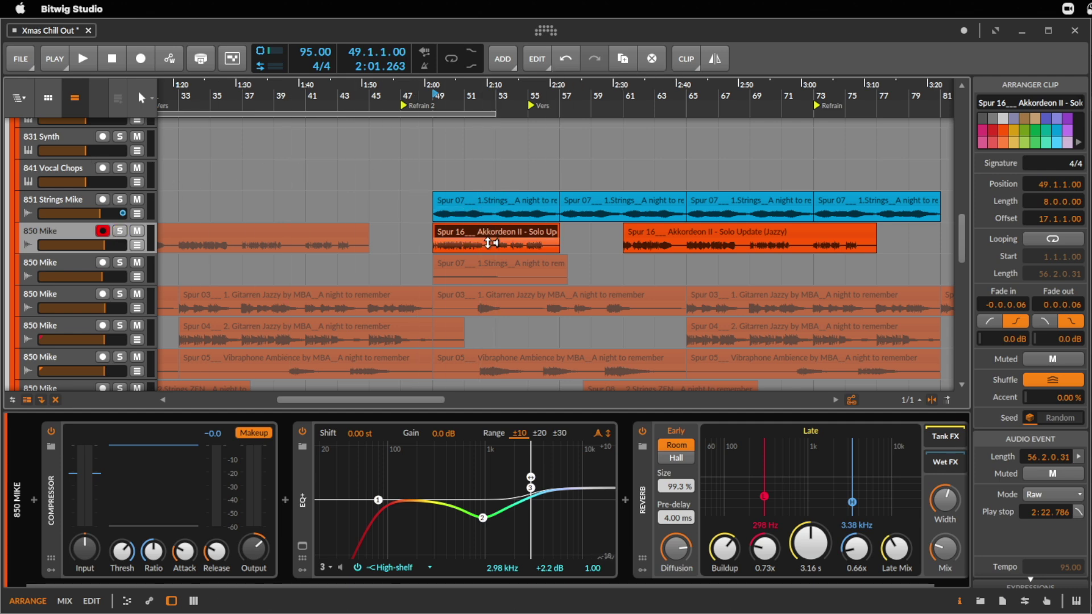
- During playback, rename the selected accordion clip 852 Akkordeon, and stop playback at the end of the clip
key("space")
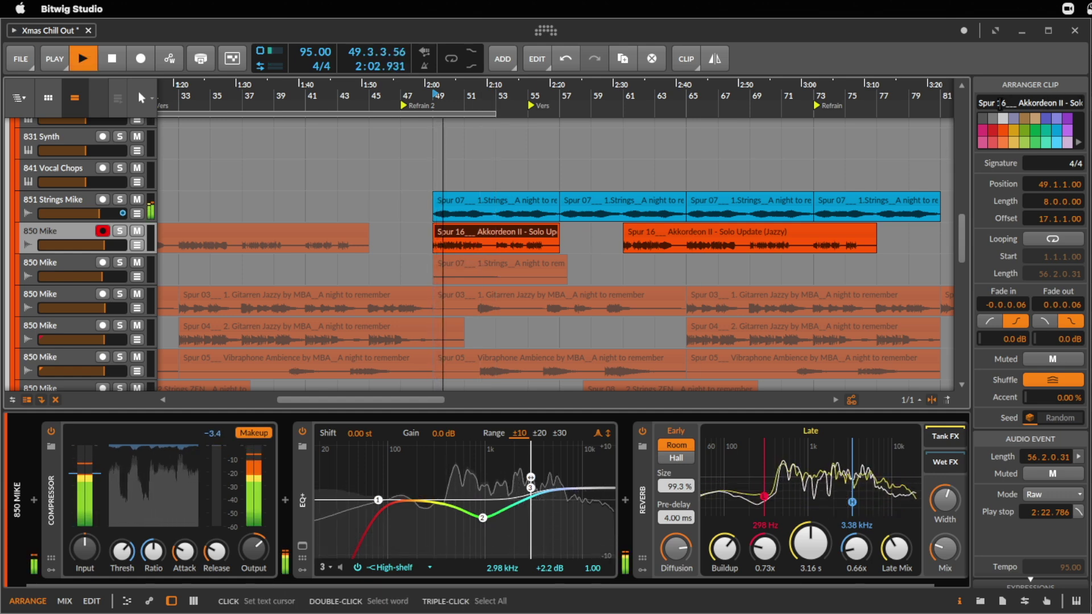
triple_click(1023, 106)
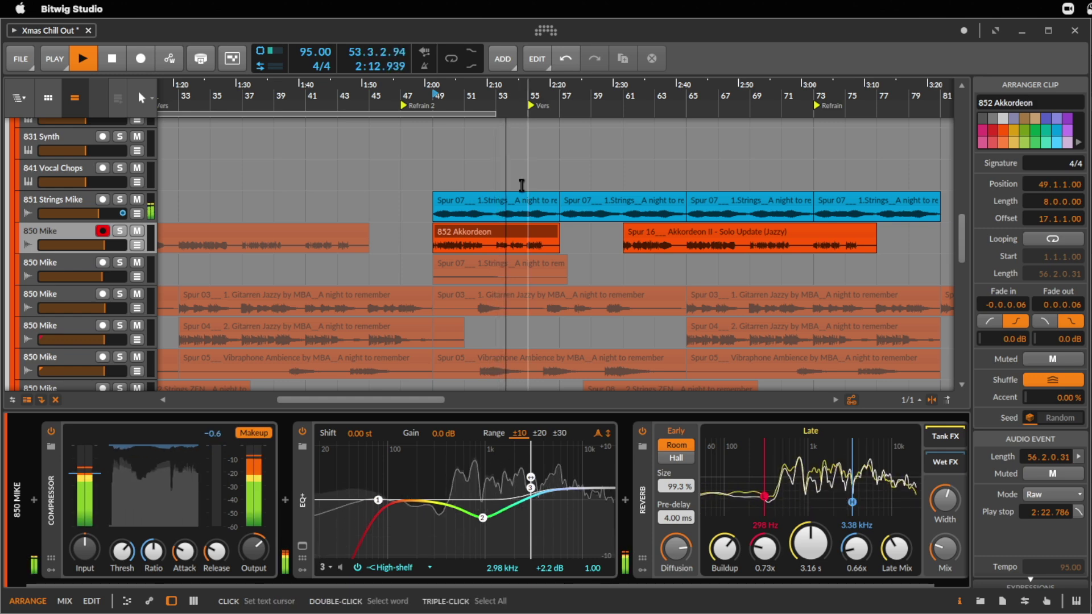
left_click_drag(528, 92, 507, 102)
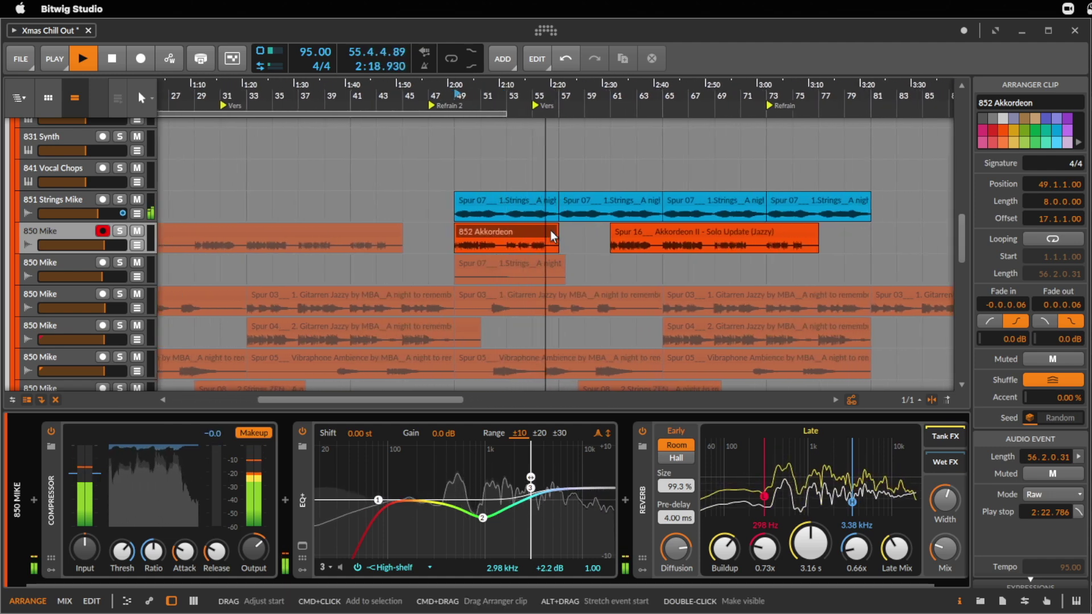
key("space")
- Split the 852 Akkordeon clip at bar 53 and move its first half out to bar 81
left_click(506, 247)
key("ctrl+e")
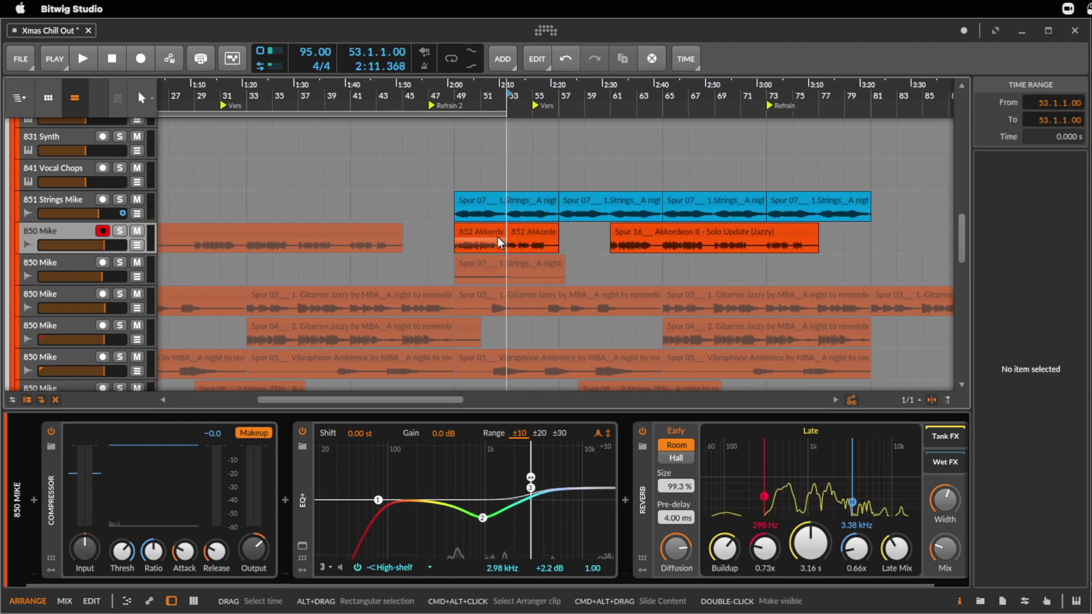
left_click(482, 233)
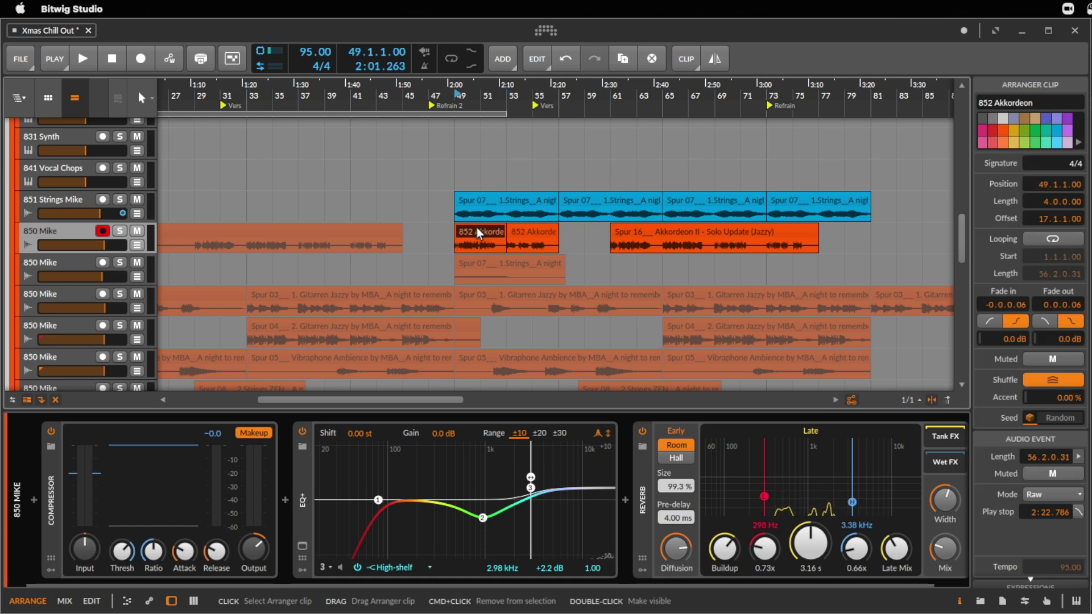
left_click_drag(478, 233, 891, 236)
- Move the remaining second half of the 852 Akkordeon clip to bar 49 and keep it selected
left_click(539, 225)
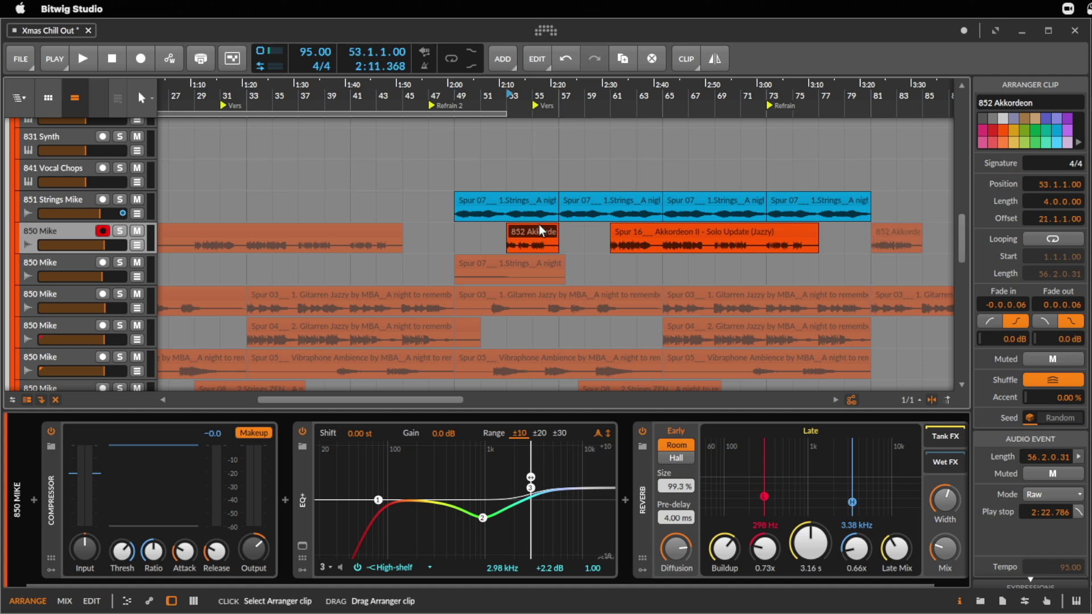
left_click_drag(538, 226, 483, 233)
left_click(482, 239)
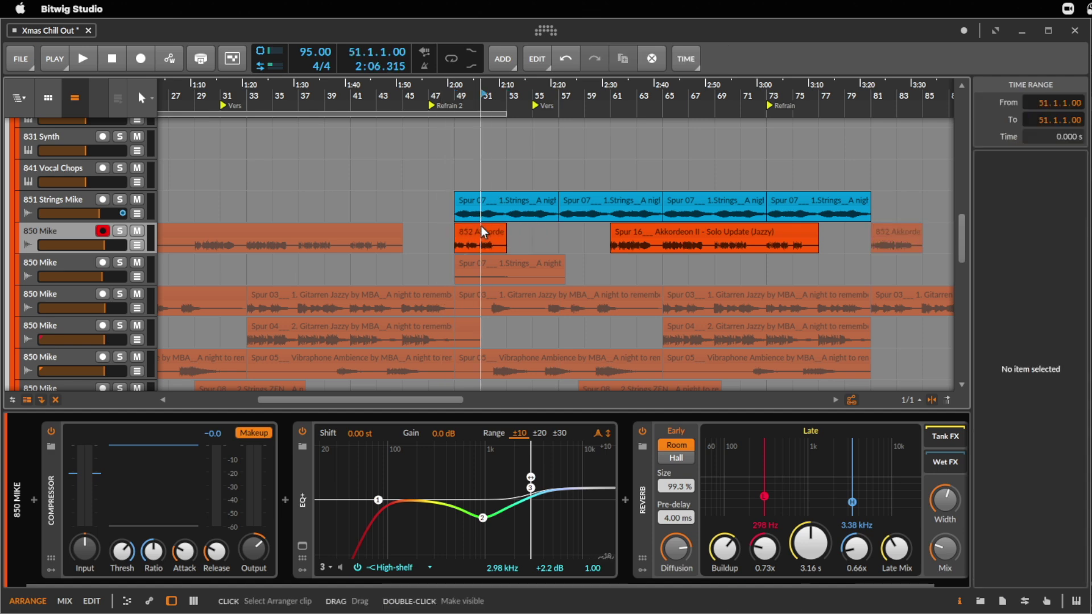
left_click(483, 227)
- Play the accordion clip from bar 49 against the strings and examine where its phrases begin and end
key("space")
left_click_drag(479, 100, 503, 109)
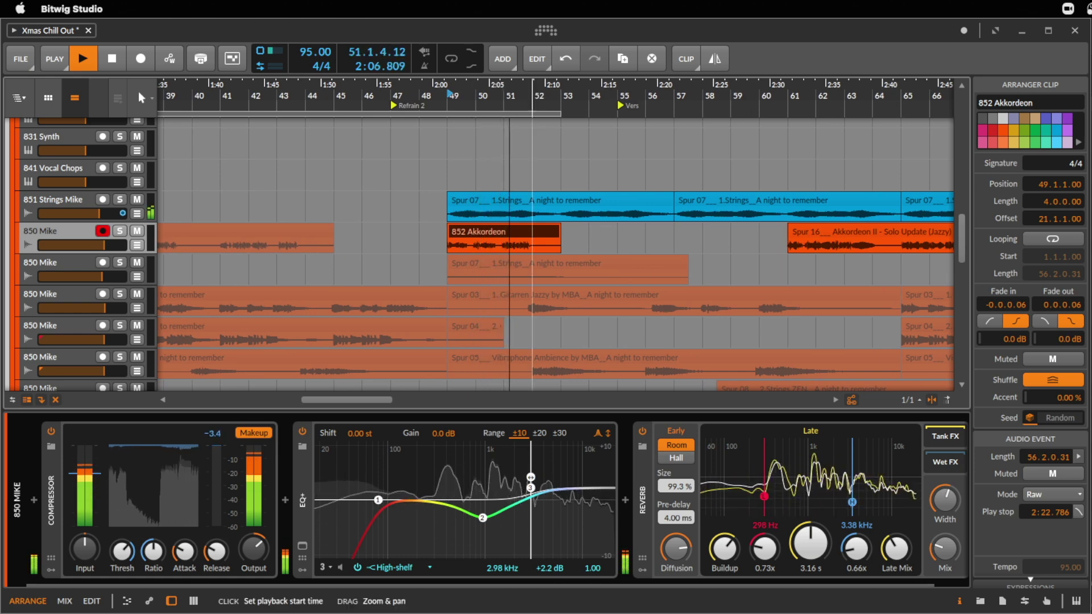
left_click_drag(499, 97, 499, 112)
key("space")
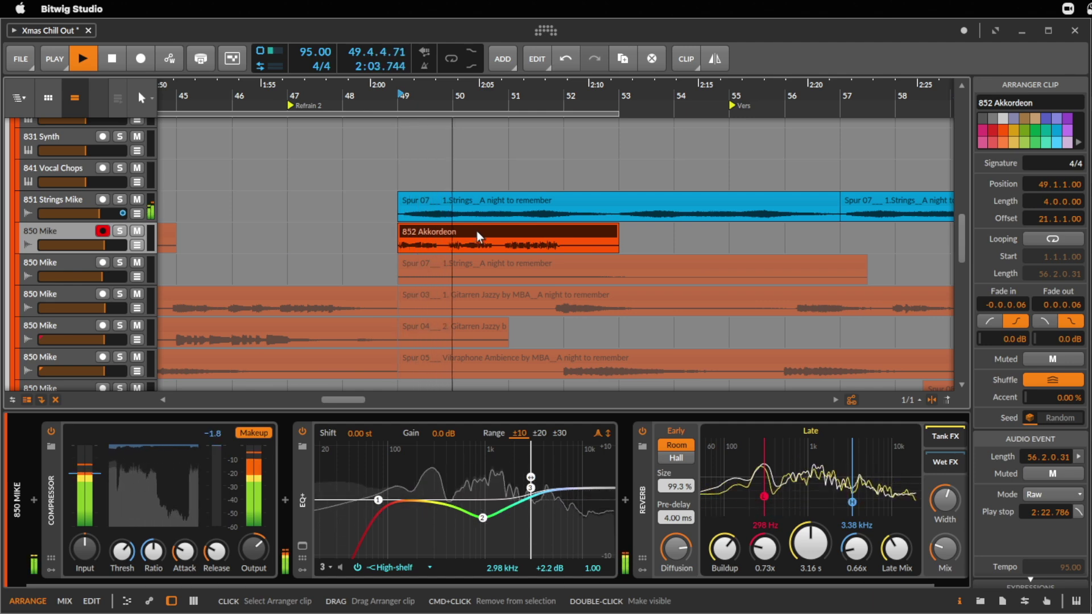
left_click_drag(482, 95, 542, 136)
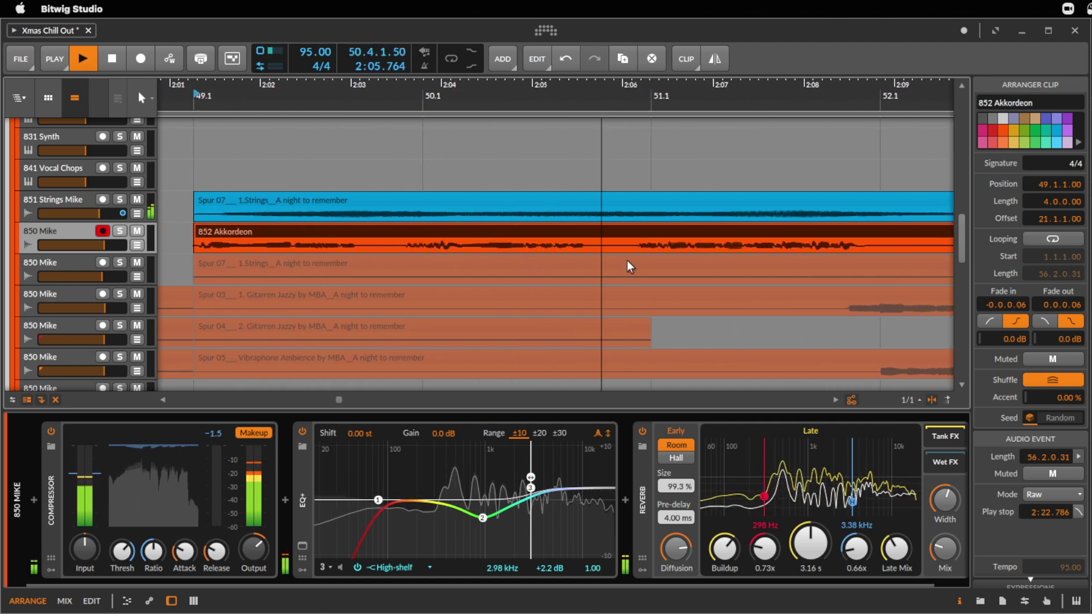
key("space")
- Isolate the accordion clip's middle phrase, from 49.4.3 to 50.4.2, as a separate selected part
left_click_drag(617, 250, 378, 251)
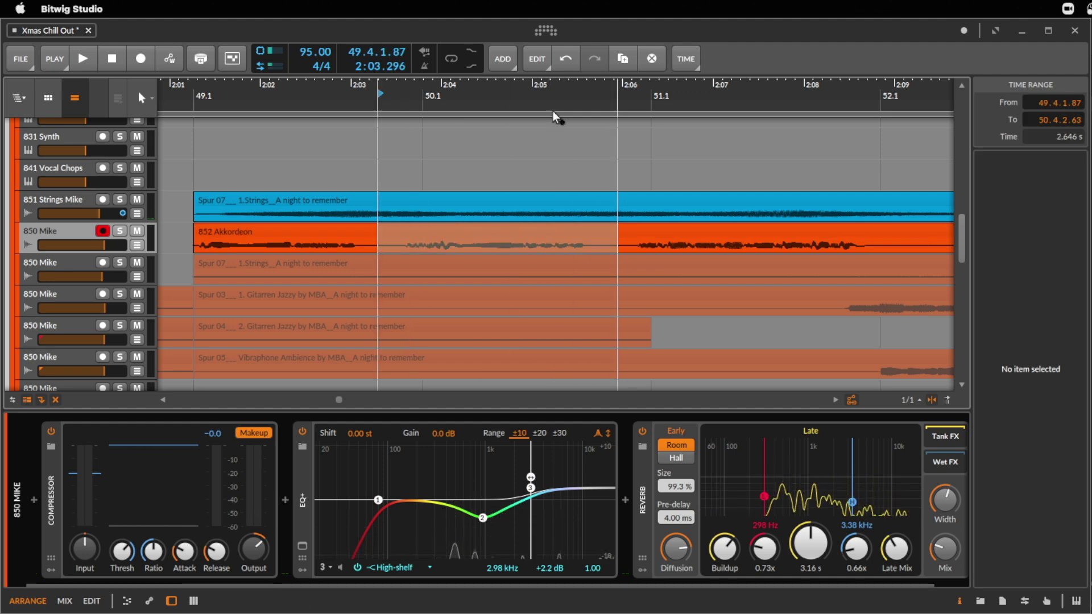
left_click_drag(520, 102, 565, 123)
left_click(376, 245)
left_click(510, 234)
left_click(420, 249)
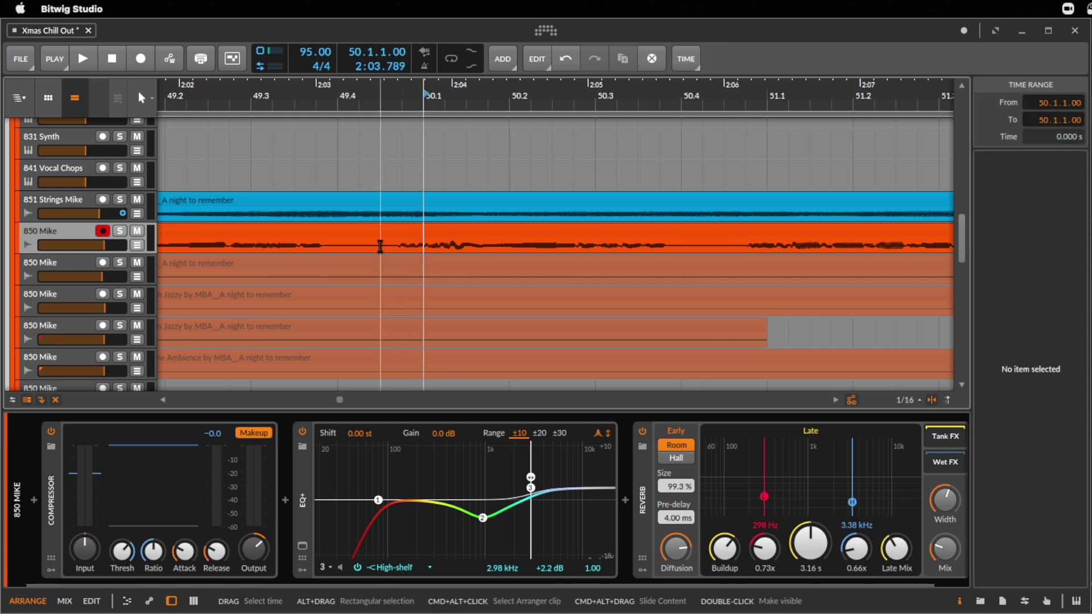
left_click_drag(380, 246, 677, 239)
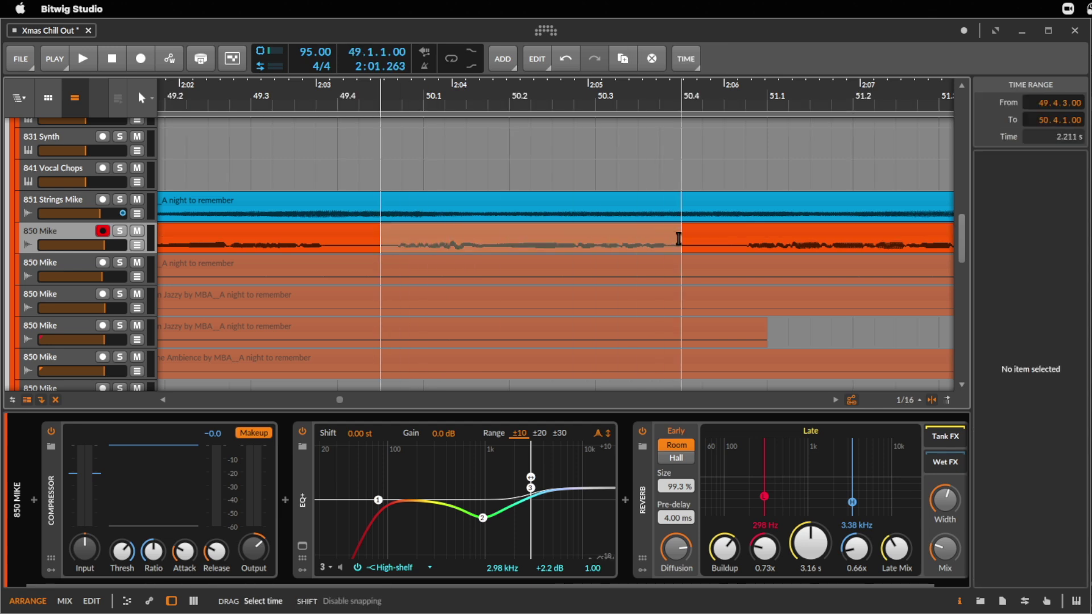
left_click(560, 231)
- Try the middle accordion phrase earlier at 49.4.1, audition it from the first phrase, and undo the move
left_click_drag(561, 230, 524, 231)
key("space")
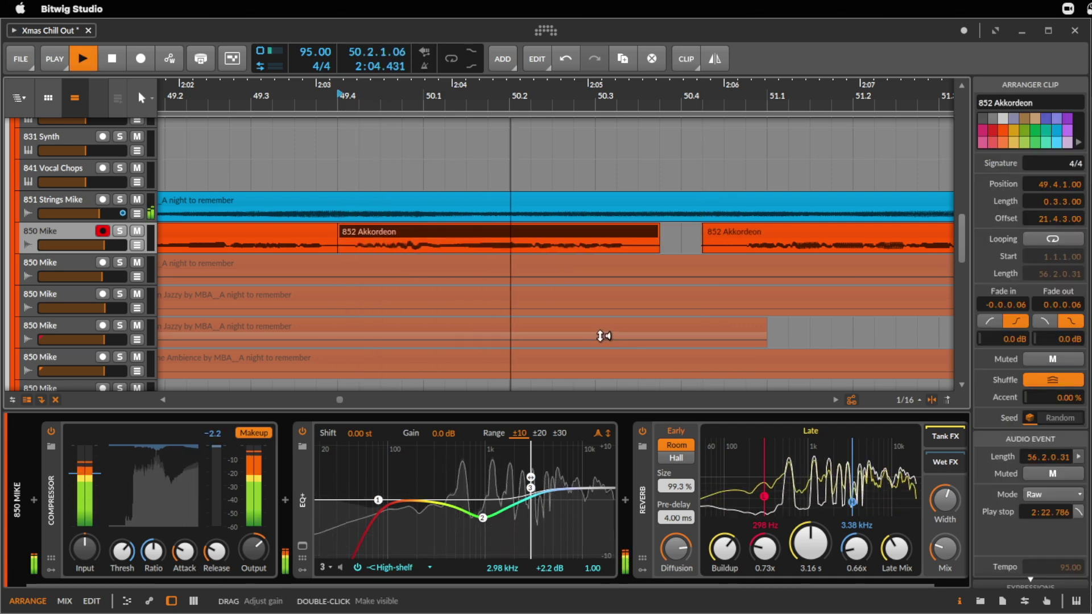
left_click(333, 238)
scroll(579, 199, "down", 5)
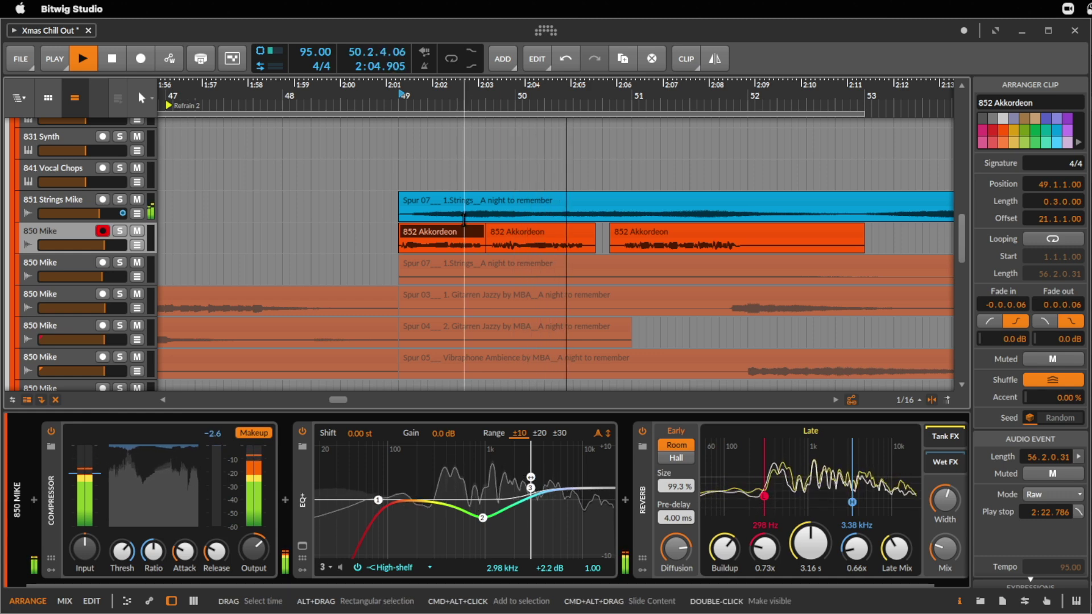
key("space")
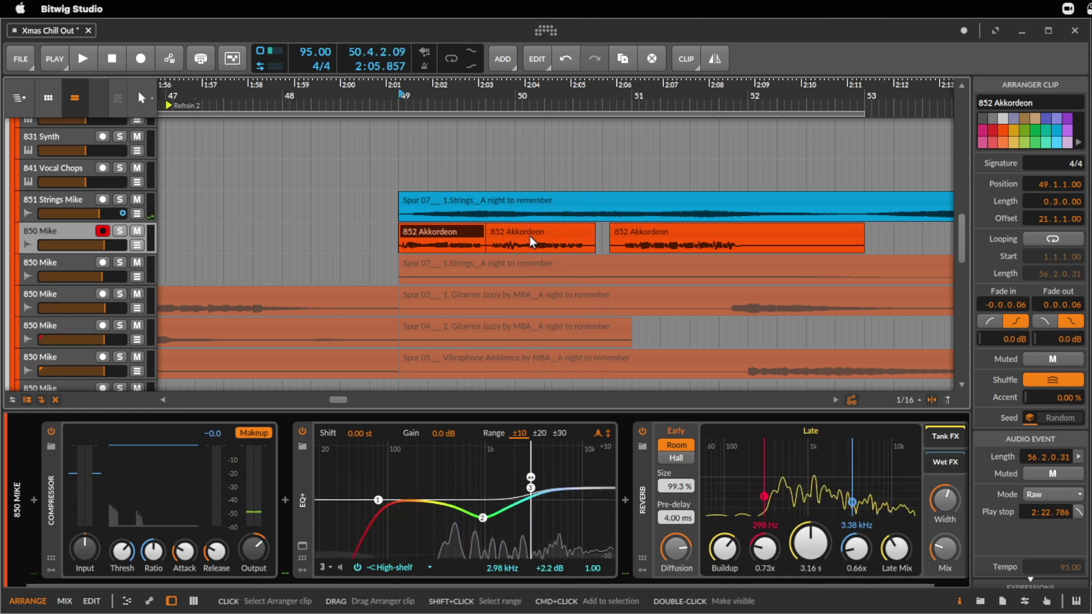
key("super+z")
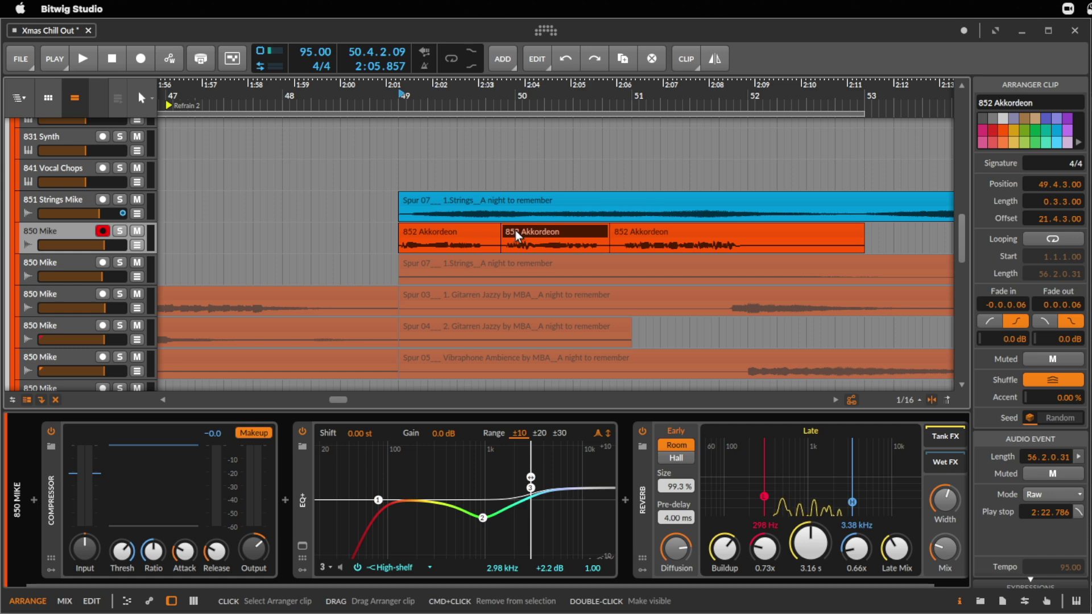
- Move the middle accordion phrase to 49.4.2, auditioning it before and after the move
key("space")
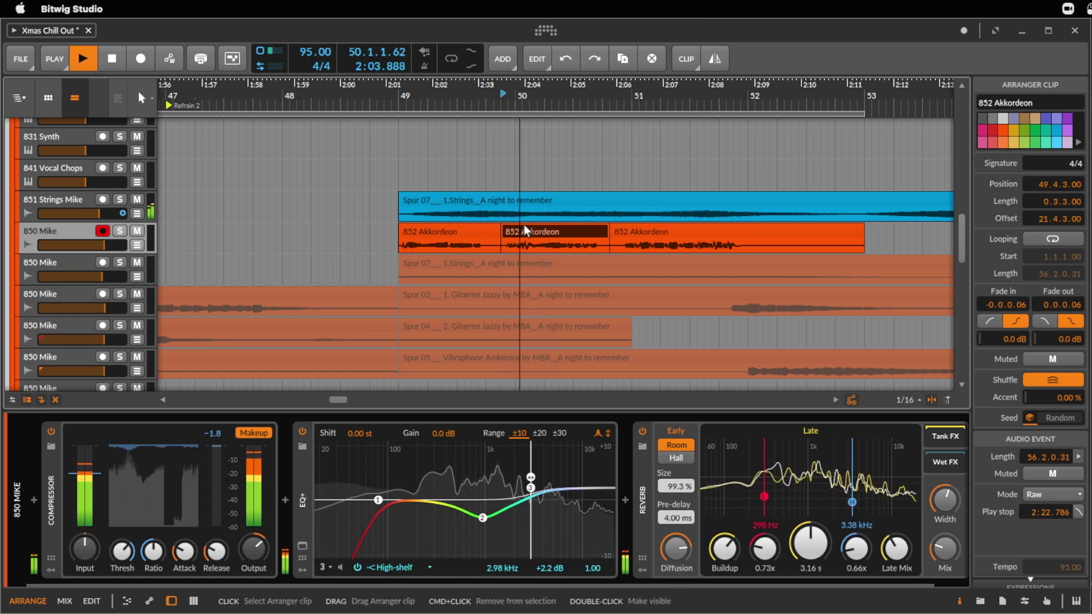
key("space")
left_click_drag(524, 229, 520, 229)
key("space")
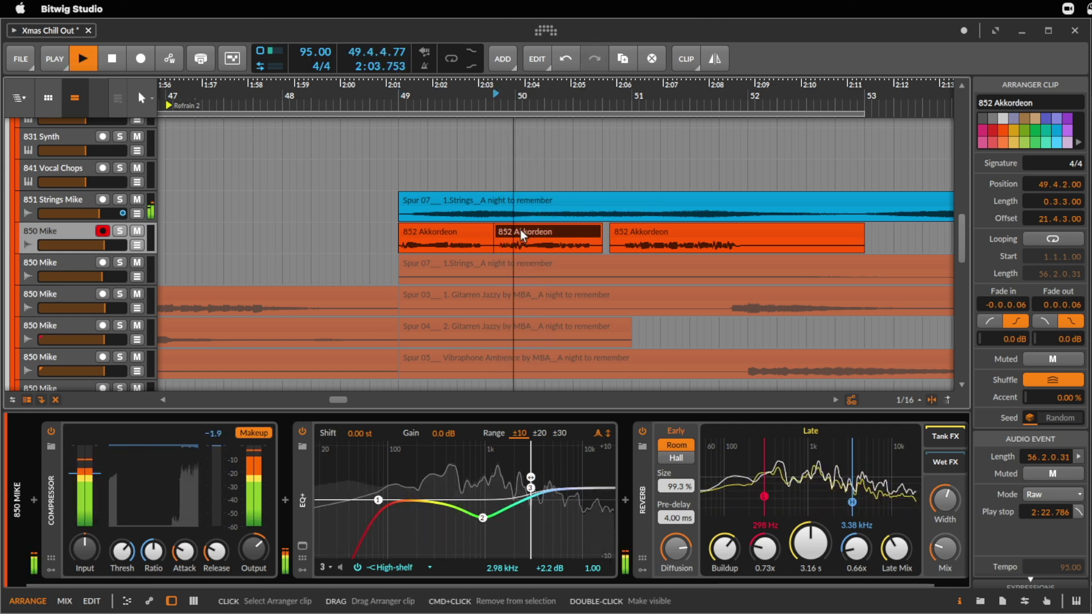
key("space")
key("space")
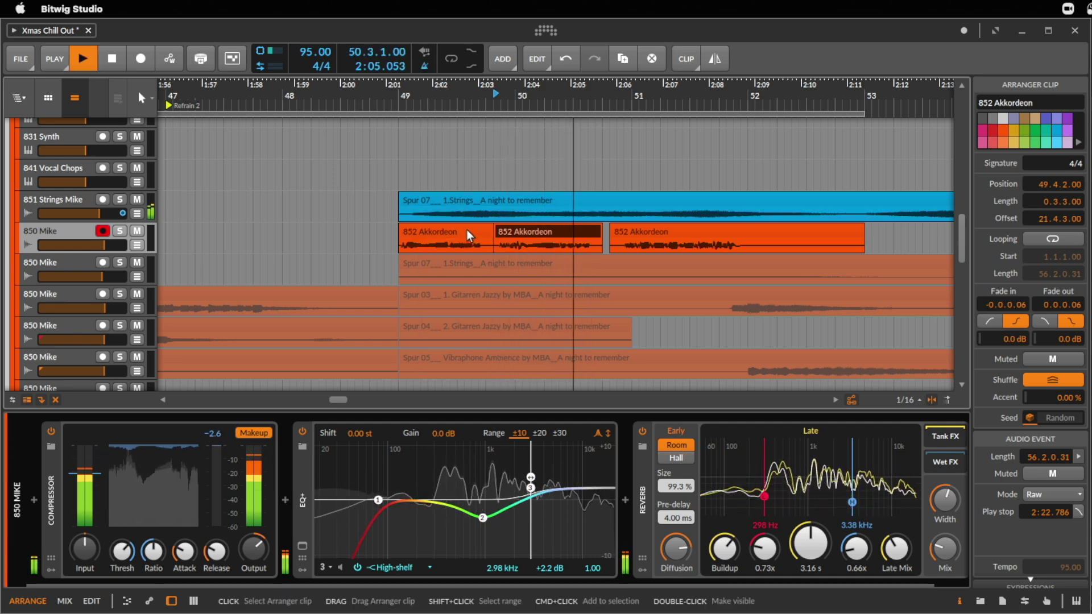
- Audition the last accordion phrase from 50.4.2, stop playback and mute that clip
left_click(664, 228)
left_click_drag(653, 94, 620, 74)
key("space")
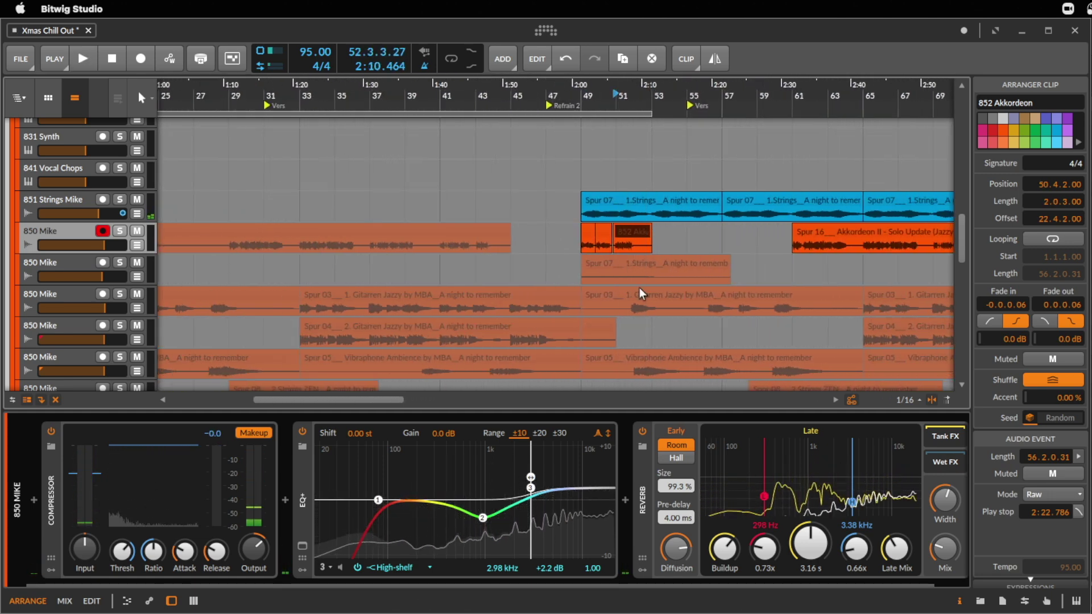
left_click(638, 227, "alt")
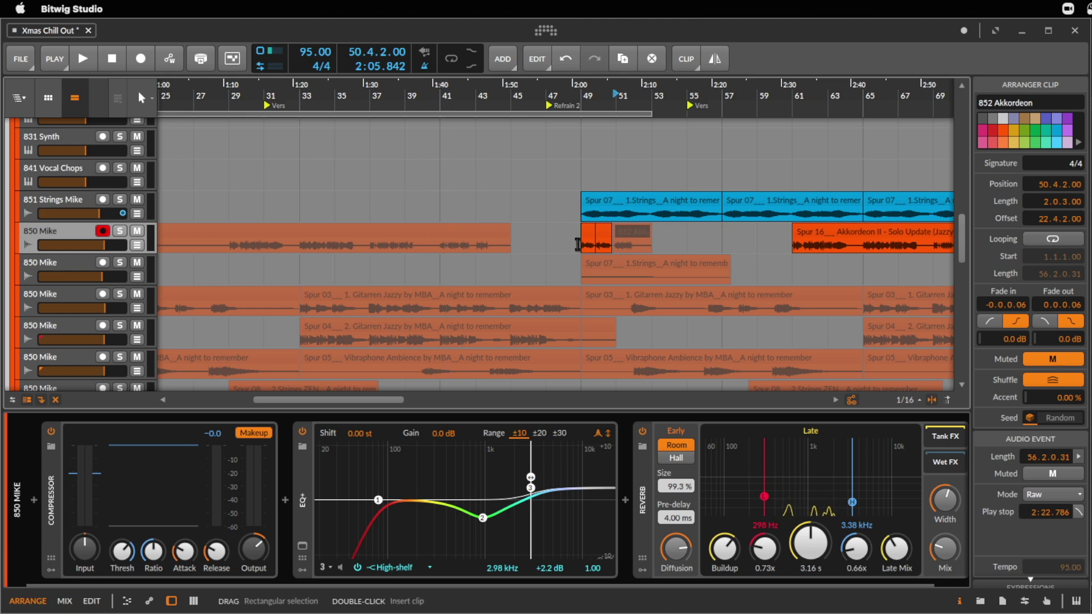
- Solo the accordion track and audition the long Akkordeon II clip from bar 61
left_click(828, 235)
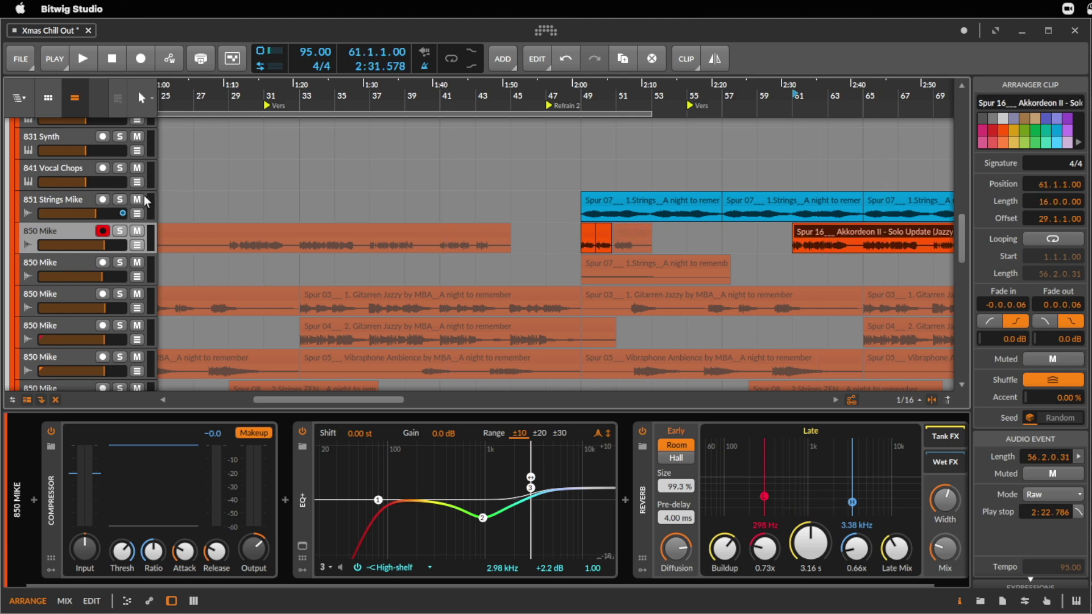
left_click(120, 231)
key("space")
left_click_drag(892, 107, 612, 114)
key("space")
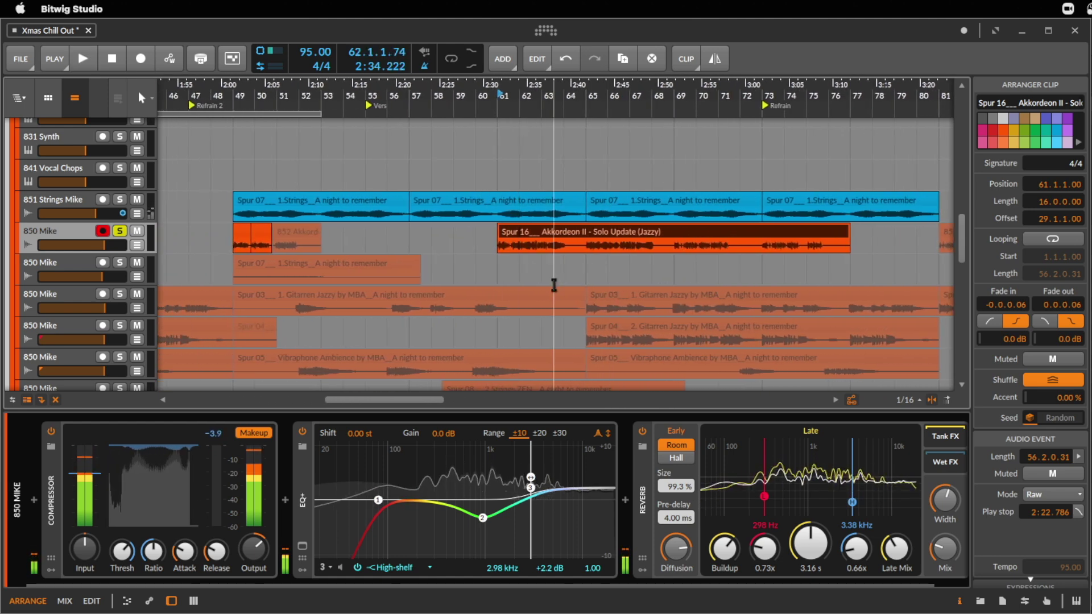
- Listen to the Akkordeon II clip from bars 65, 69 and 73 for a replacement phrase
left_click(585, 249)
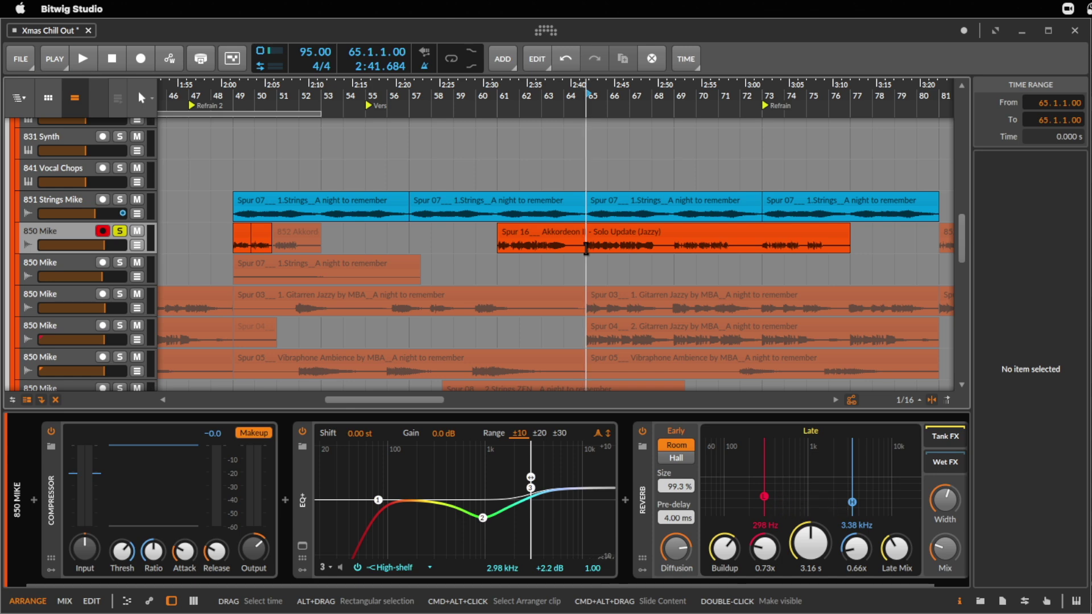
key("space")
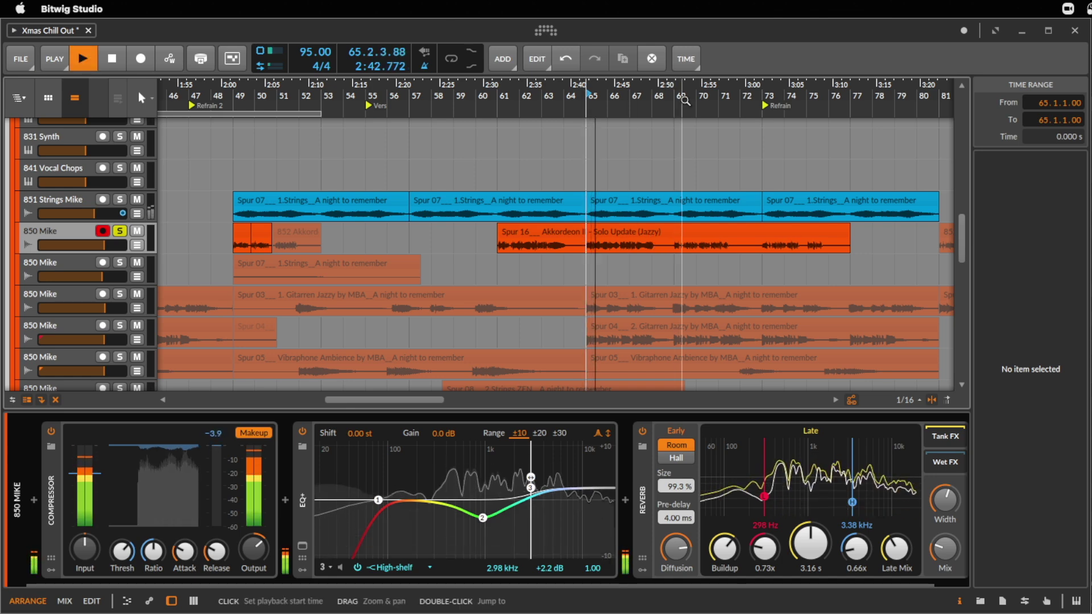
left_click_drag(684, 101, 686, 131)
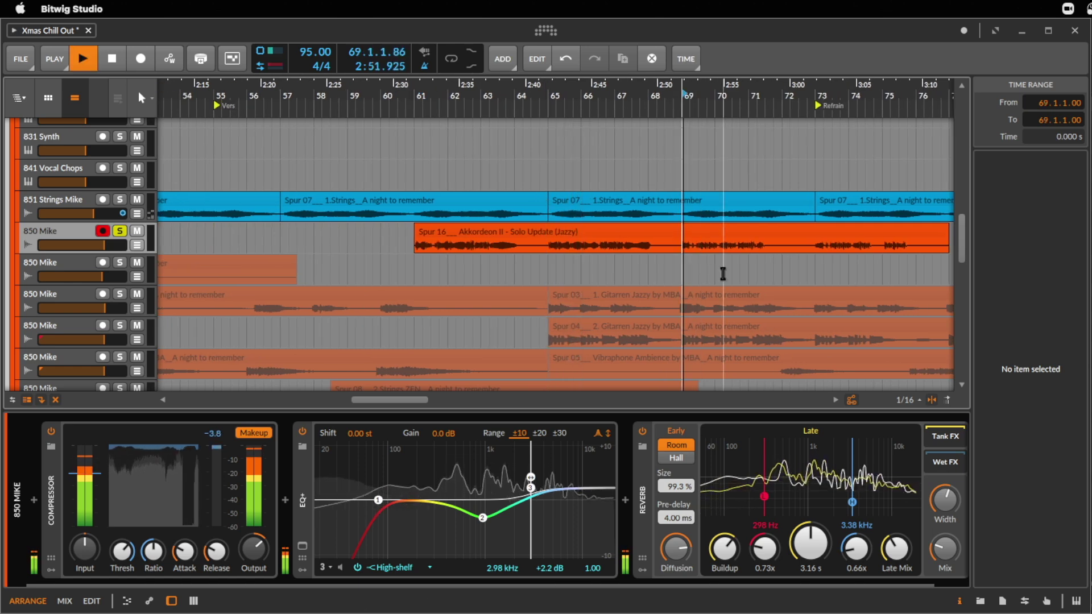
left_click(817, 250)
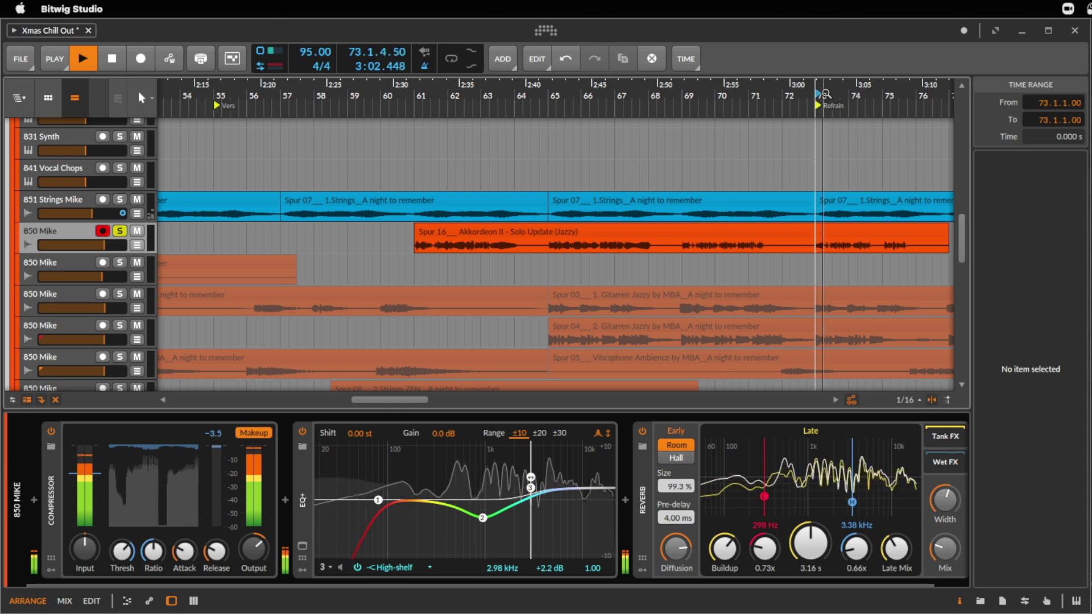
left_click_drag(871, 99, 873, 68)
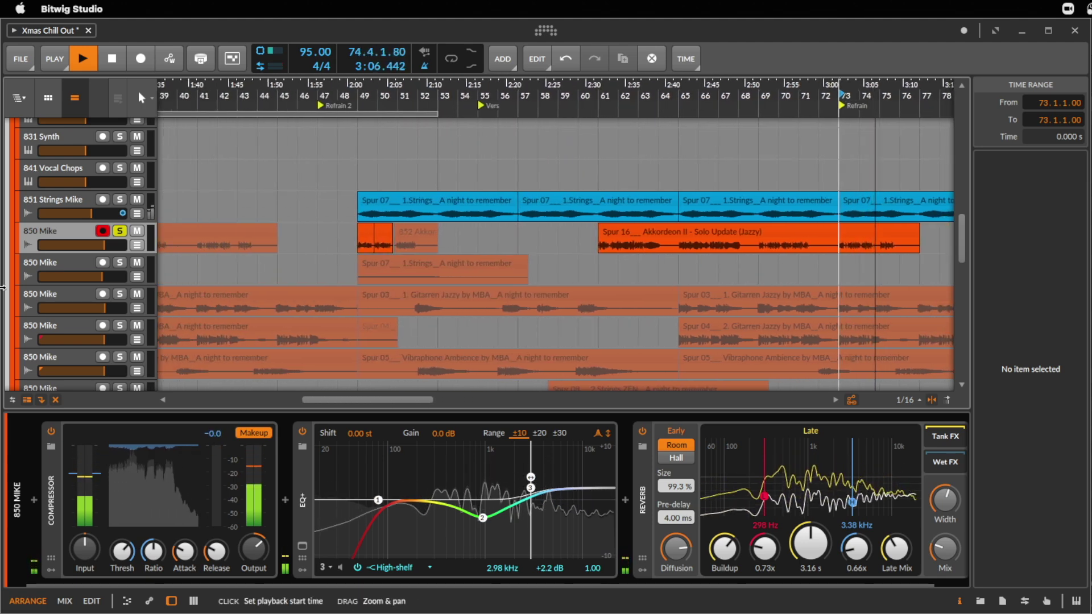
- Insert a new track directly below the accordion track and stop playback
left_click(55, 231)
key("super+t")
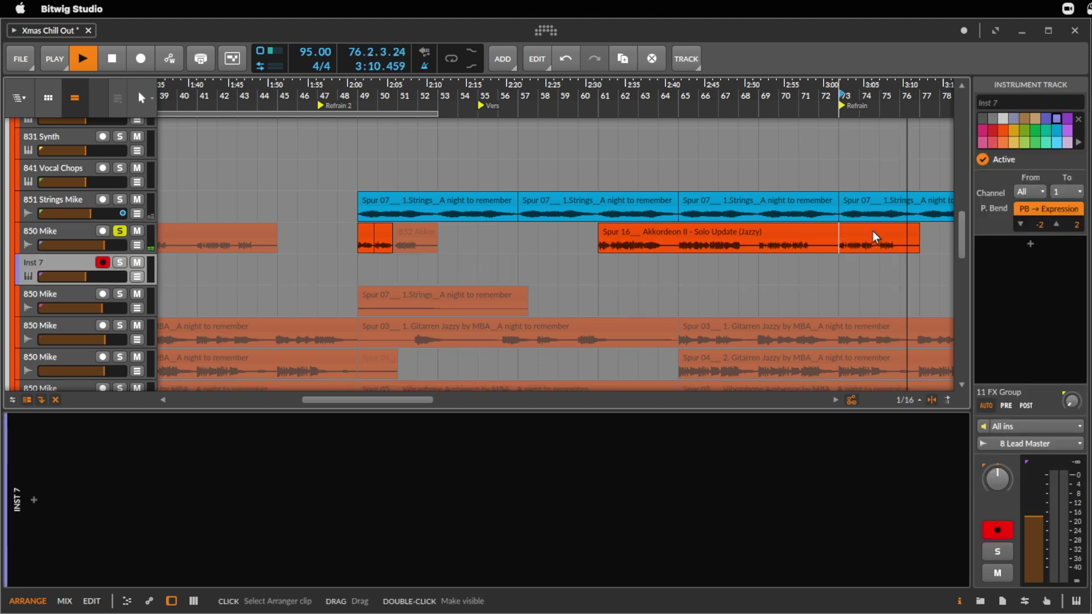
key("space")
- Split the Akkordeon II clip at bar 73 and move its last part to bar 49 on the new track
left_click_drag(873, 235, 878, 236)
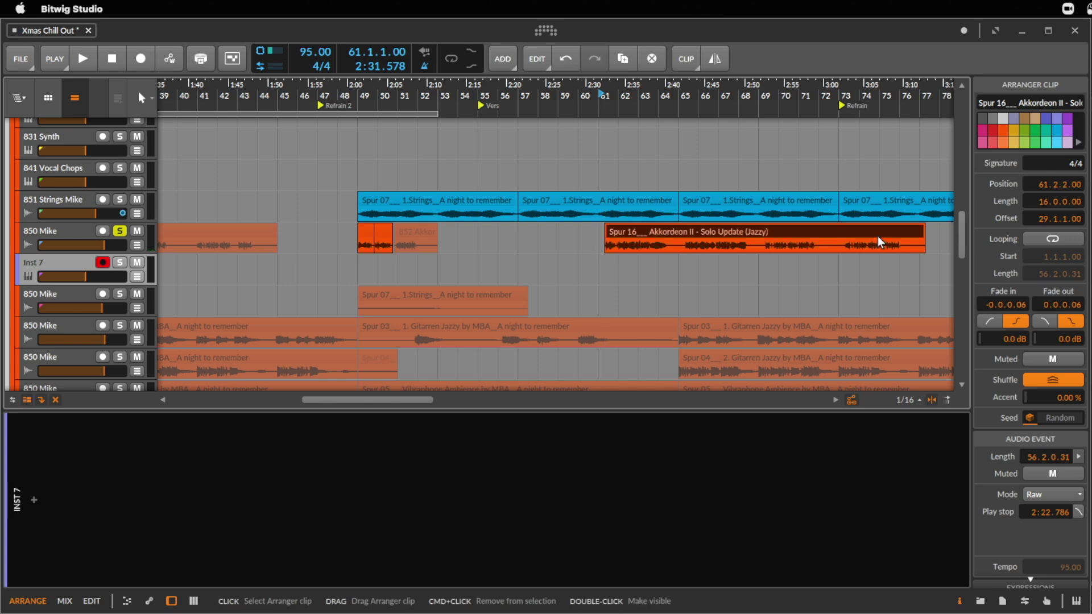
key("super+z")
left_click(840, 246)
key("super+e")
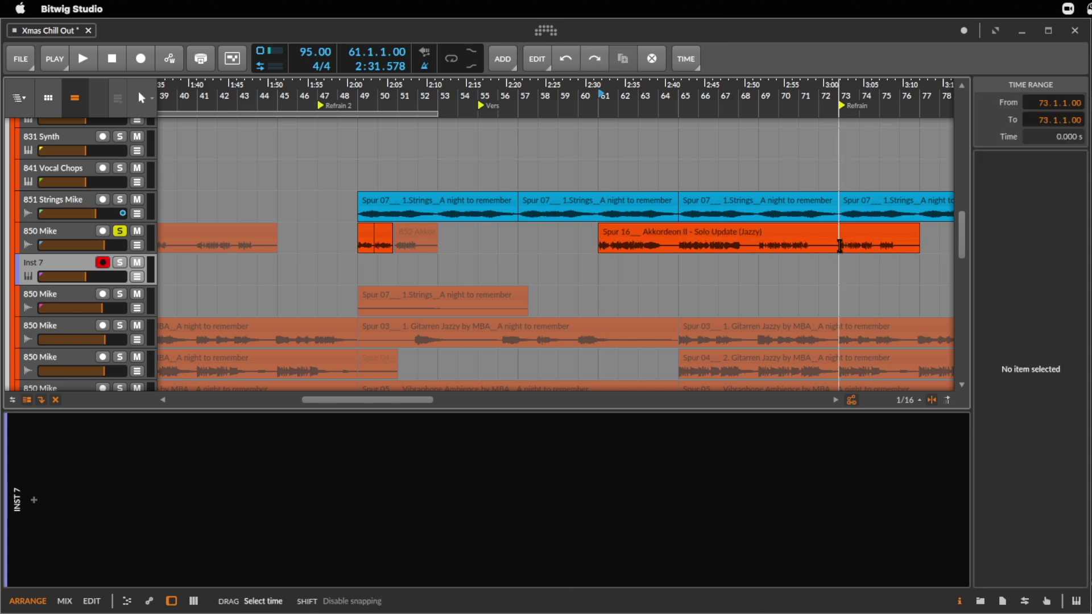
left_click(866, 231)
left_click_drag(866, 231, 385, 278)
- Trim the new track's clip to start at 50.4.2, audition it, and move it onto the accordion track over the muted phrase
left_click_drag(364, 95, 417, 264)
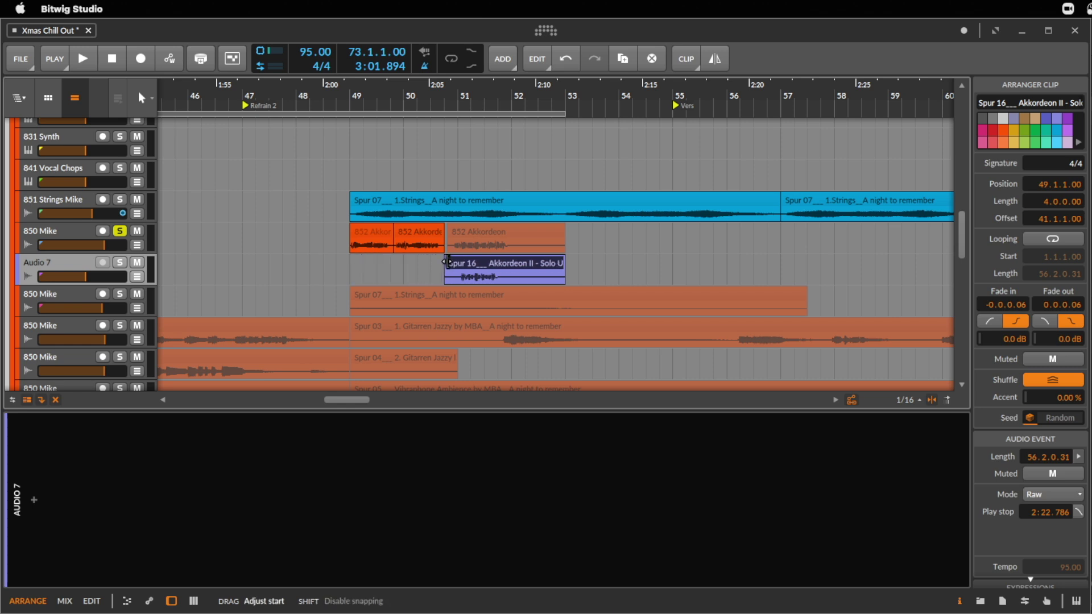
key("alt+space")
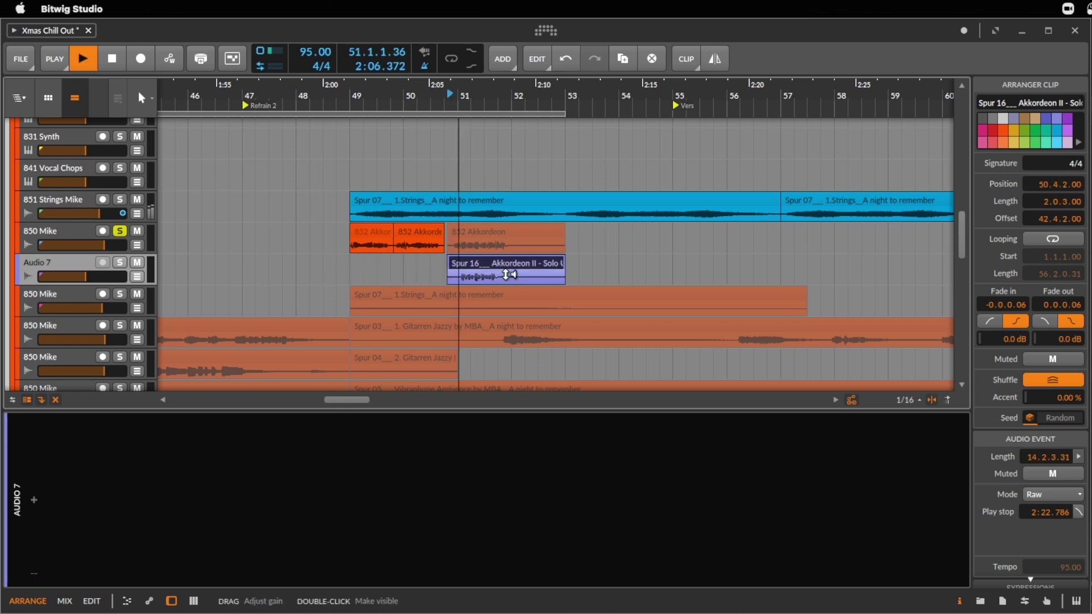
key("space")
left_click_drag(465, 274, 462, 244)
left_click(361, 241)
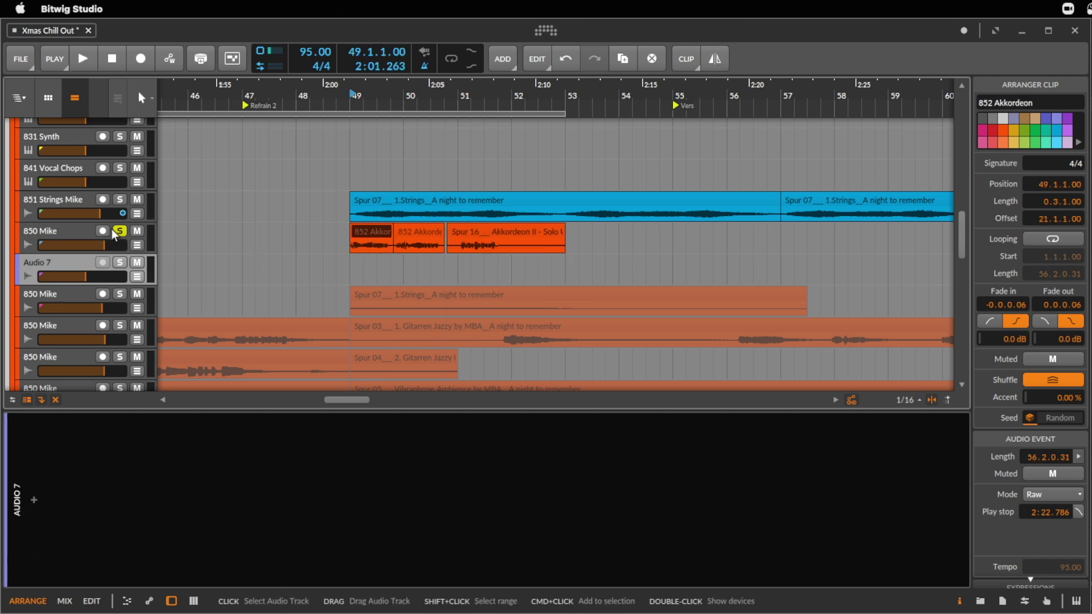
- Turn off solo on the accordion track and listen to its phrases together with the strings from bar 49
left_click(112, 232)
key("space")
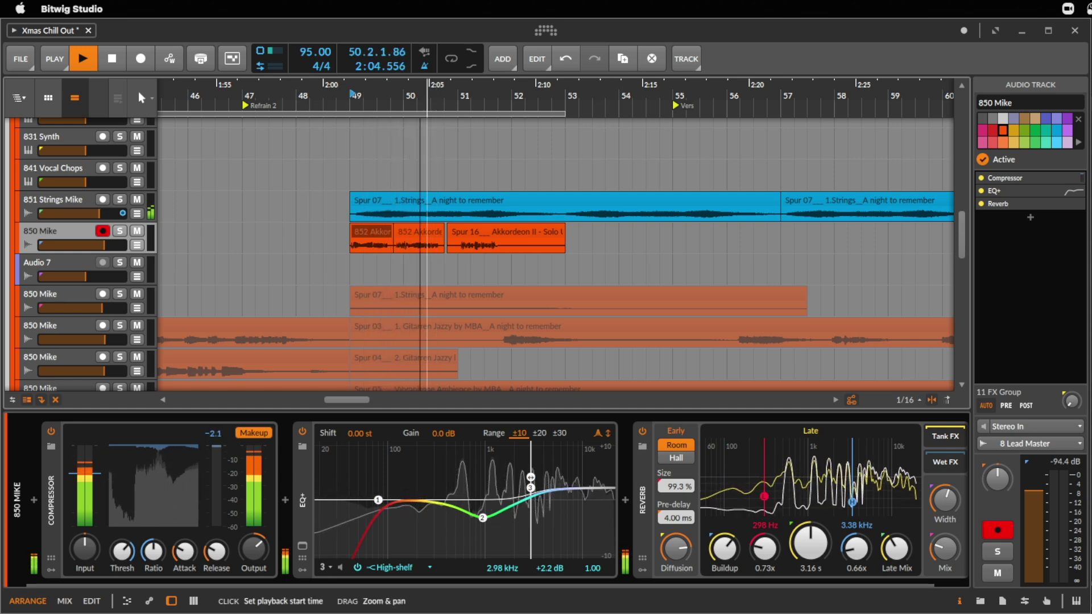
left_click_drag(427, 97, 427, 114)
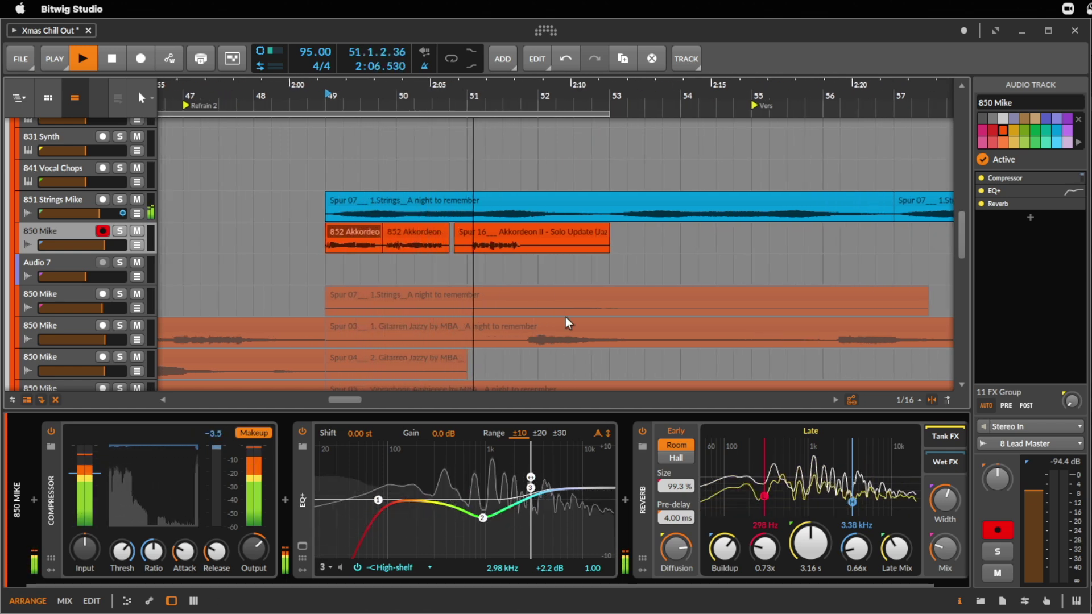
- Trim the start of the Akkordeon II clip to bar 51 and move the clip to bar 54
left_click(576, 241)
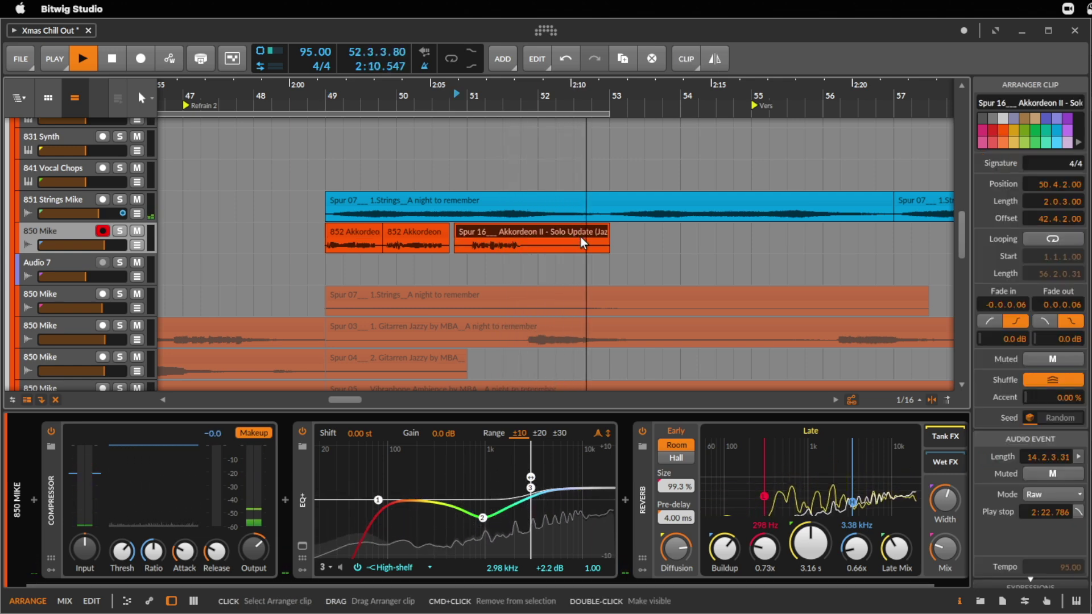
key("space")
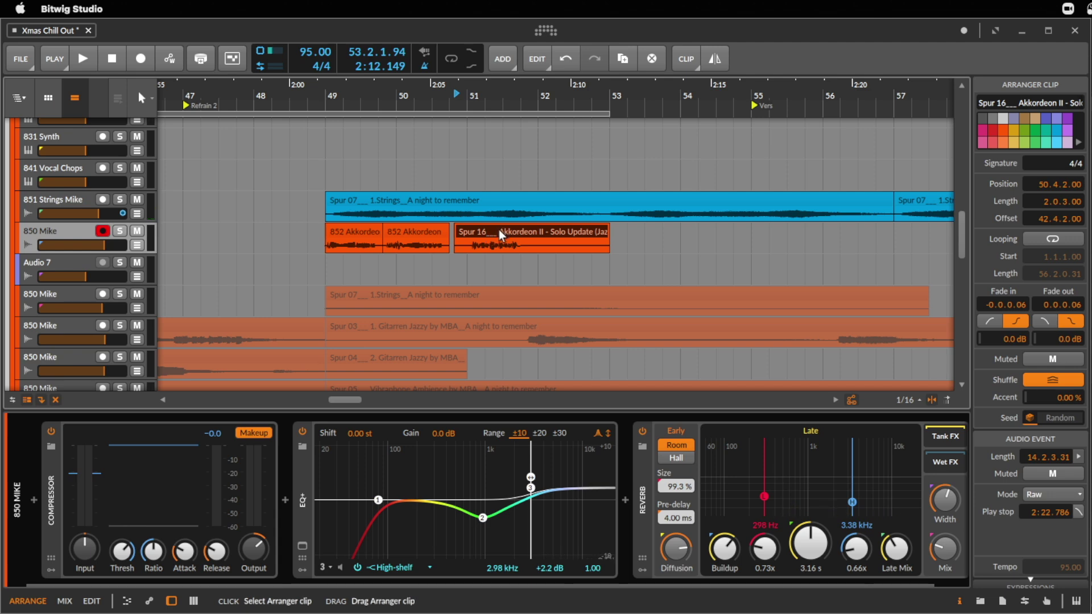
left_click_drag(455, 232, 470, 232)
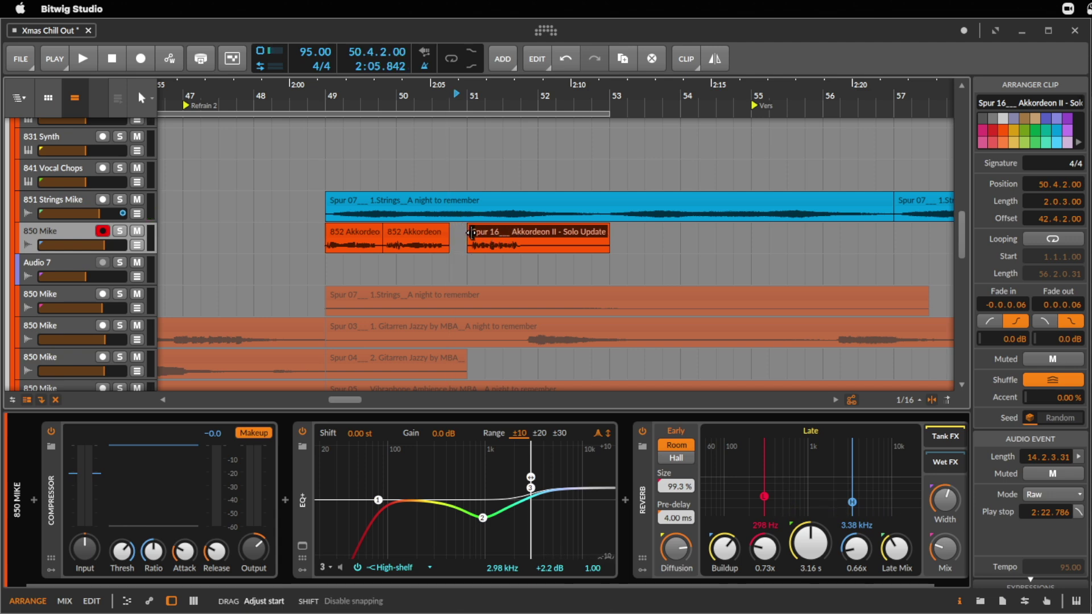
left_click(353, 236)
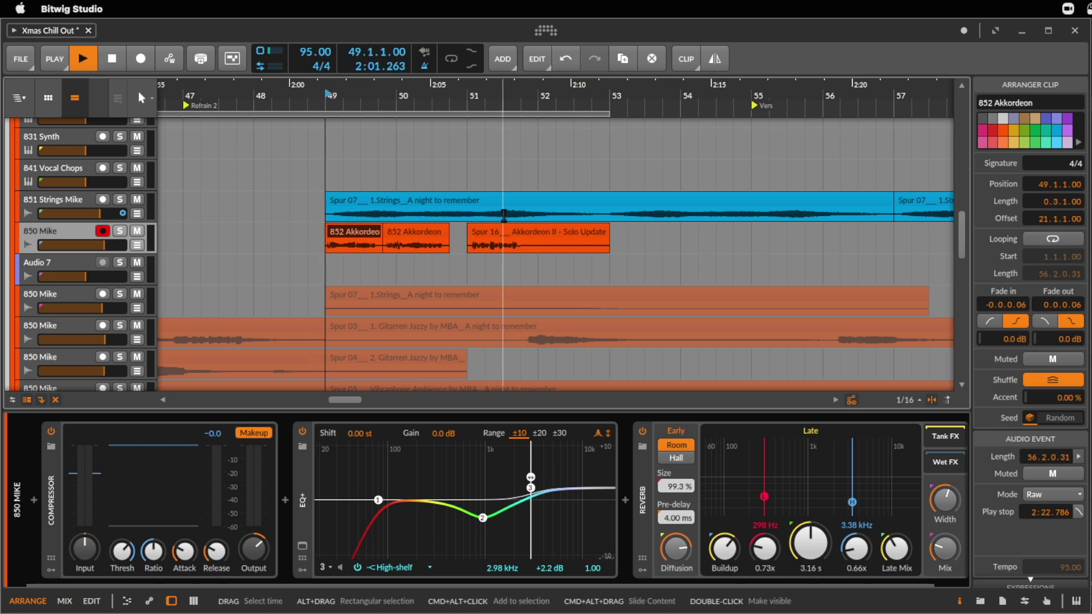
key("space")
left_click_drag(503, 233, 643, 246)
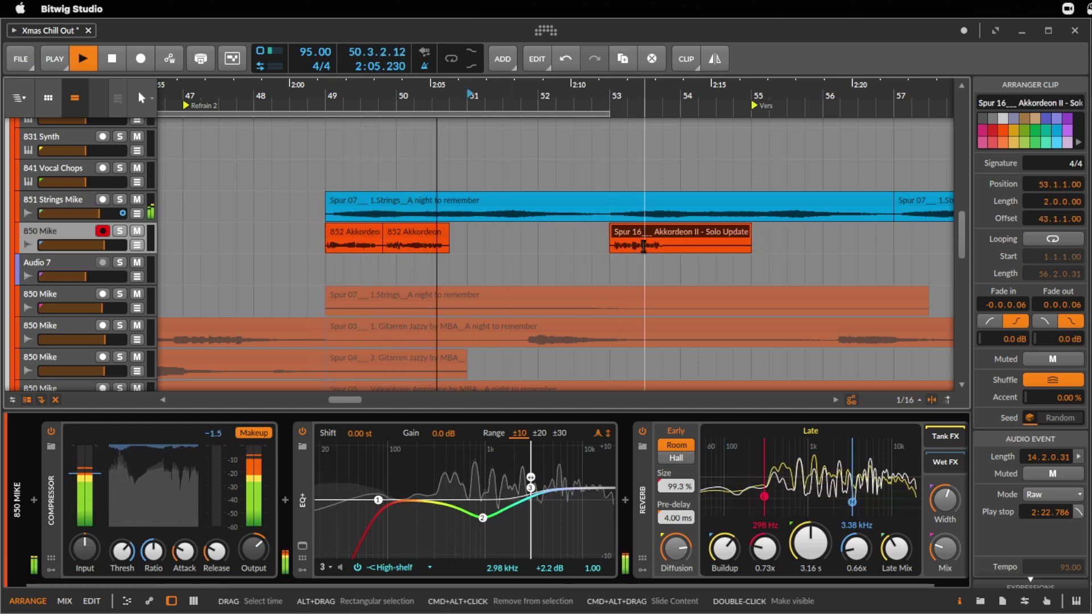
left_click_drag(671, 240, 736, 247)
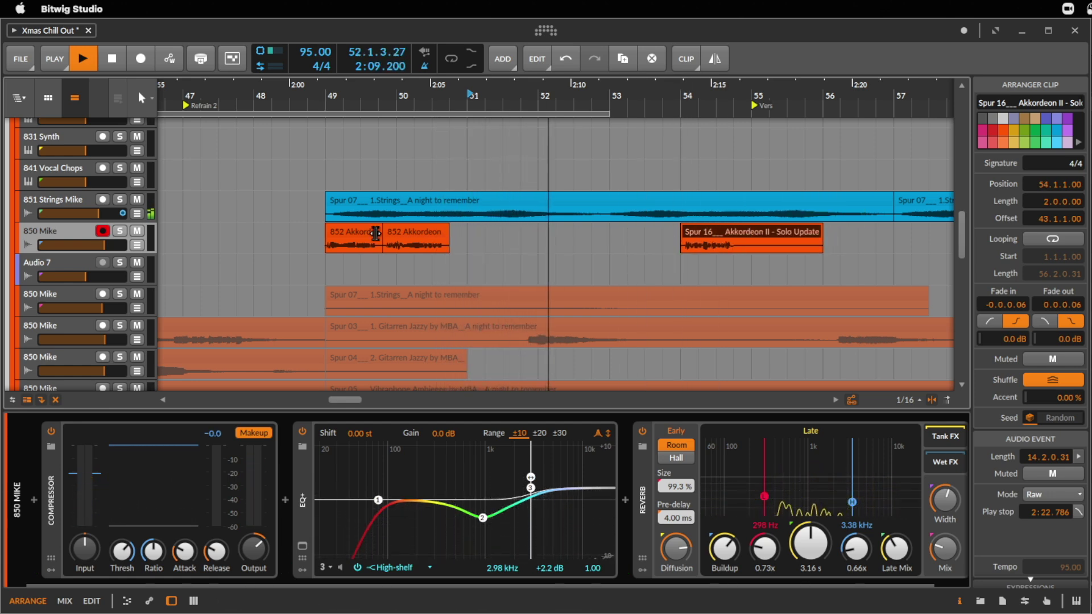
- Copy the accordion clip at bar 49 to bar 53, and split off and delete the Akkordeon II clip's part after bar 55
left_click_drag(336, 237, 625, 232)
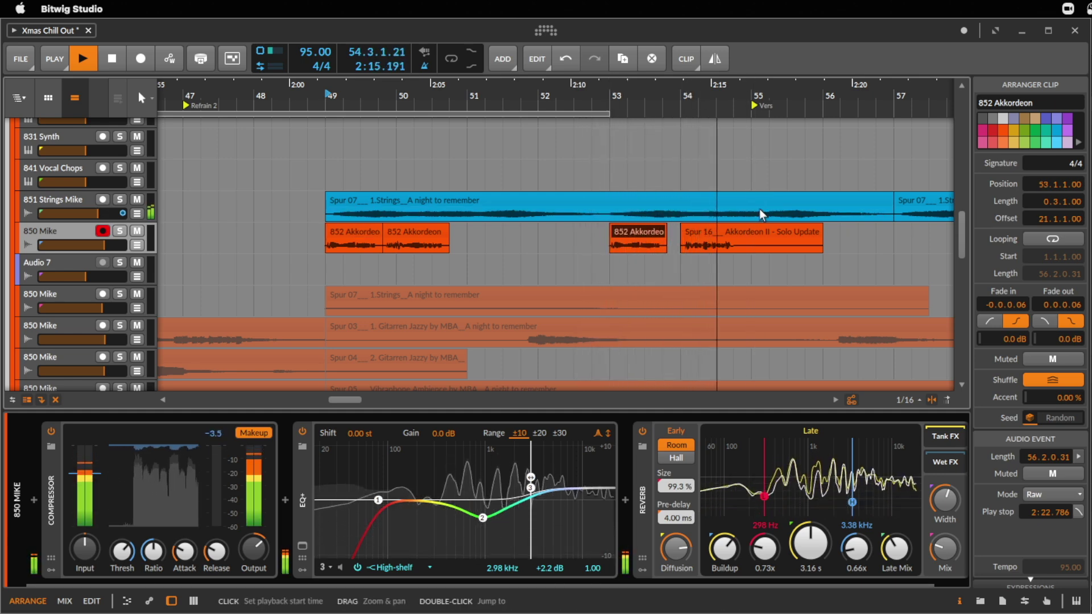
left_click(751, 246)
key("super+e")
left_click(784, 241)
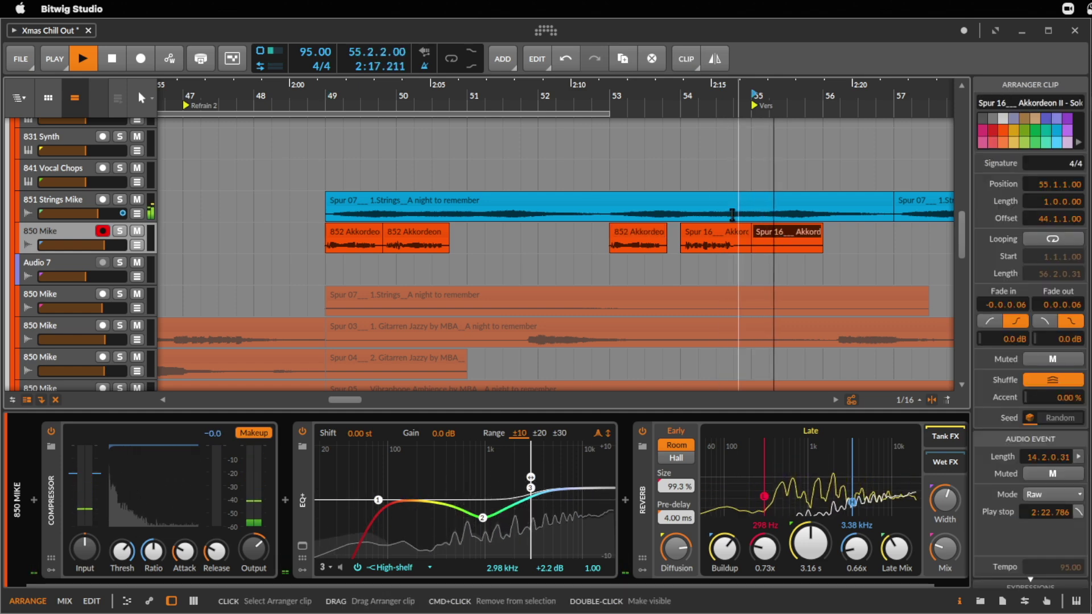
key("Delete")
- Duplicate bars 49 to 57 of the accordion track to bar 57 and mute the Akkordeon II clip at bar 65
left_click_drag(683, 108, 563, 110)
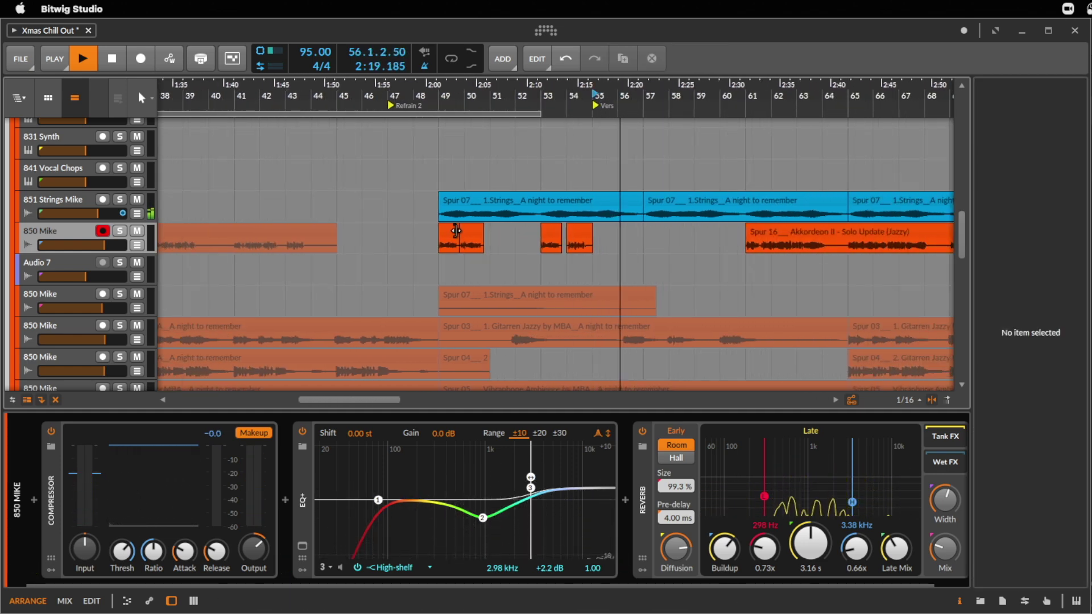
left_click_drag(644, 240, 446, 239)
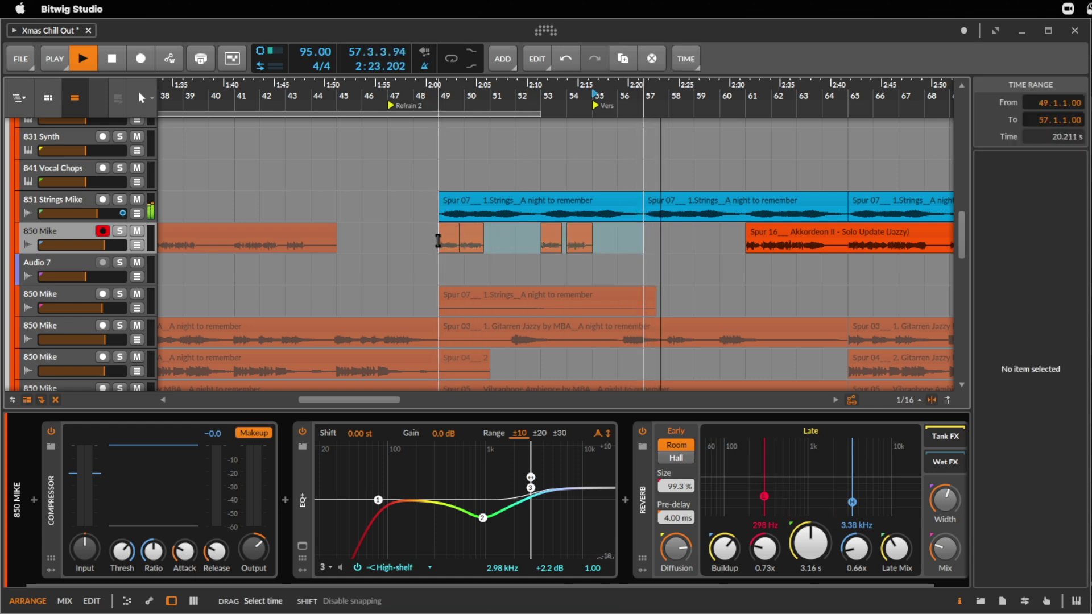
key("super+d")
left_click(904, 236)
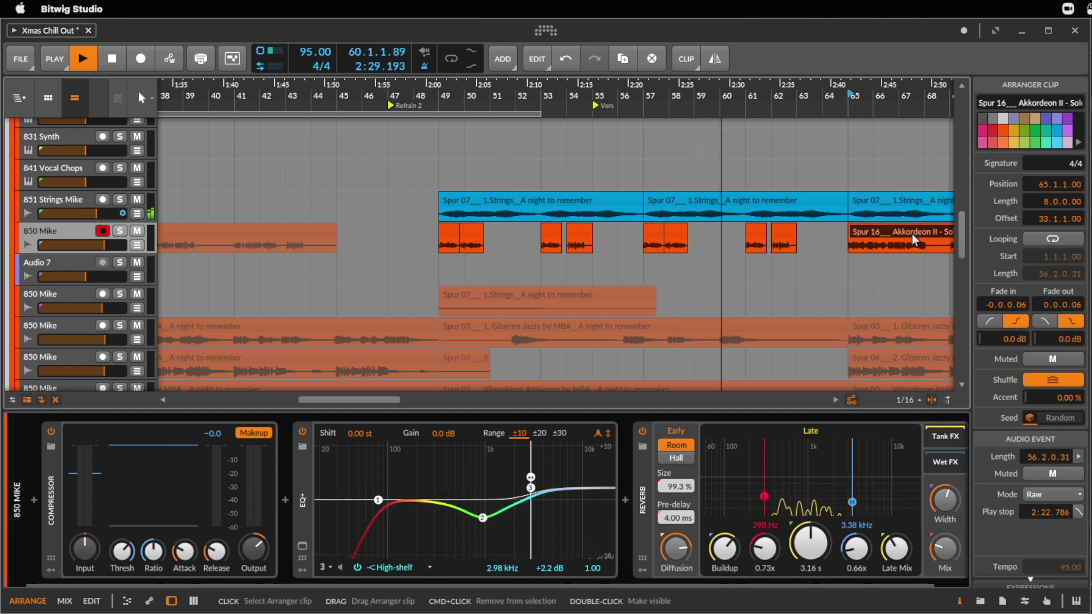
key("m")
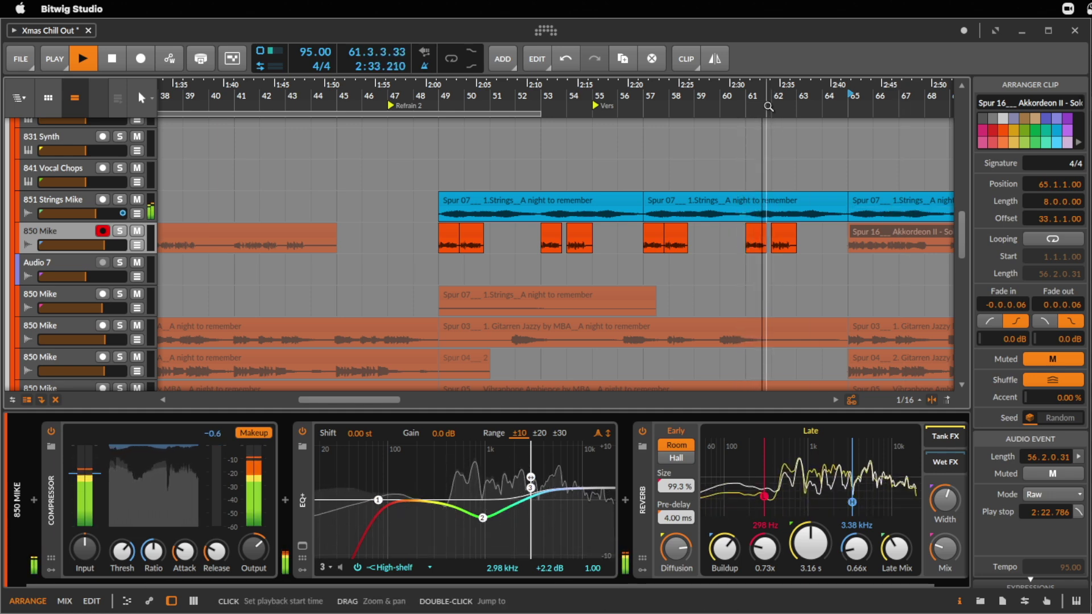
key("space")
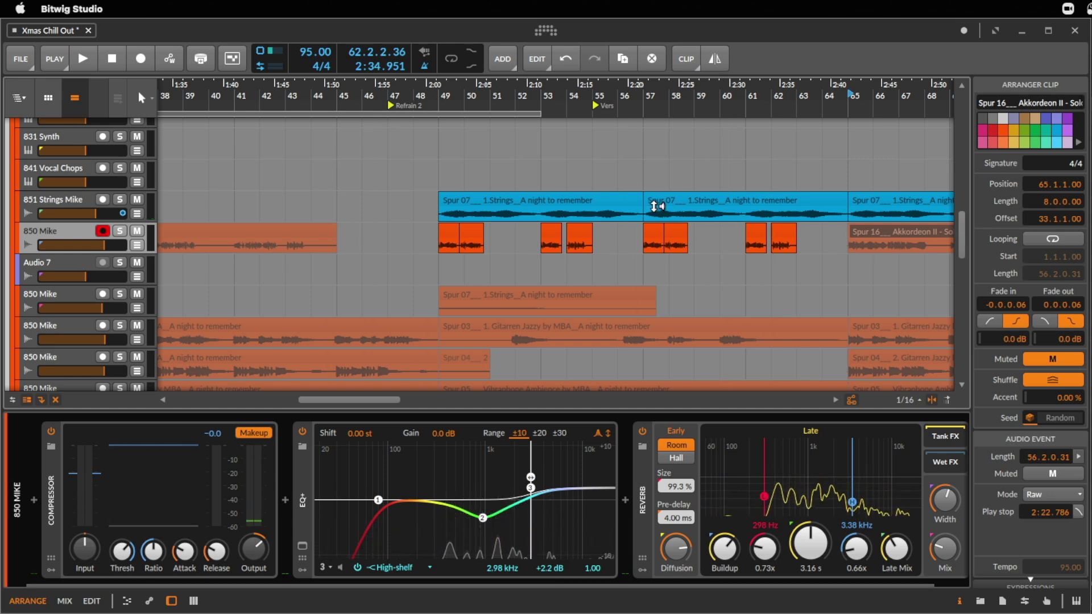
- Open the accordion clip at bar 61 in an enlarged clip editor and examine its waveform around 21.1 in the Stretch view
left_click(654, 233)
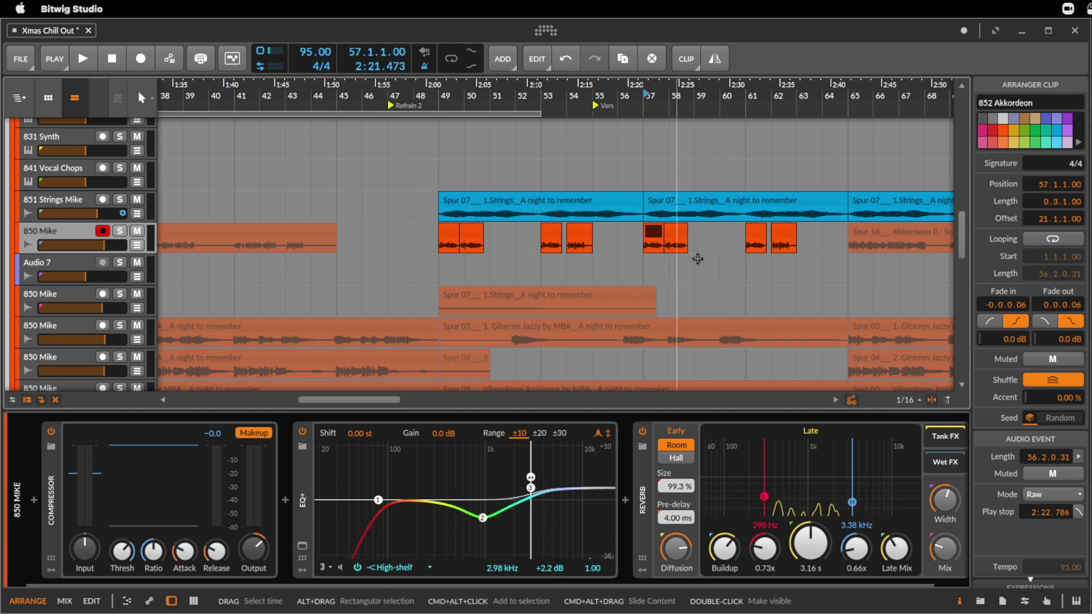
left_click(758, 236)
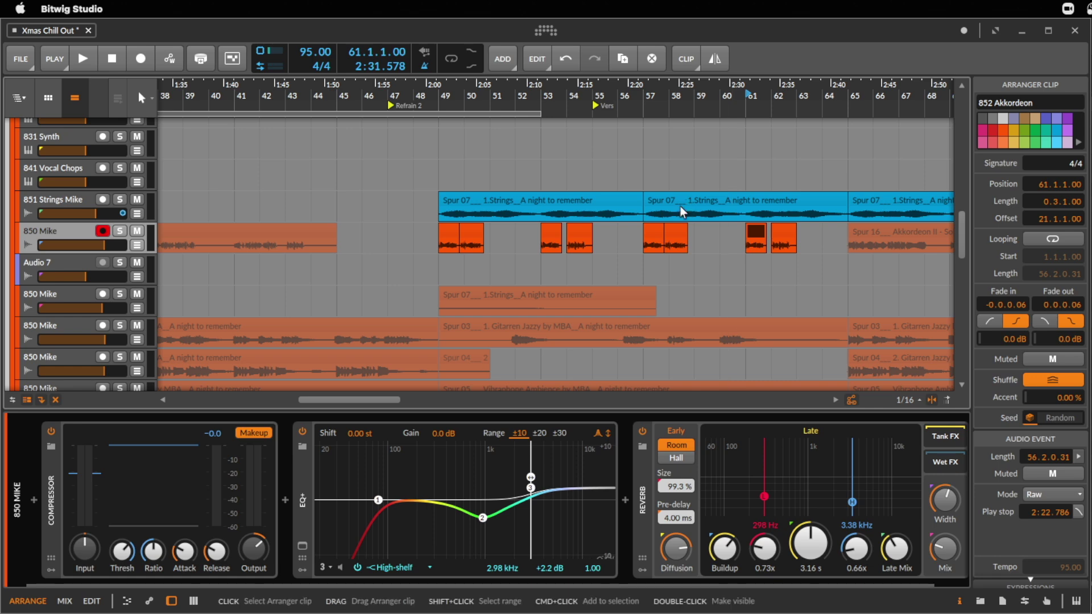
key("space")
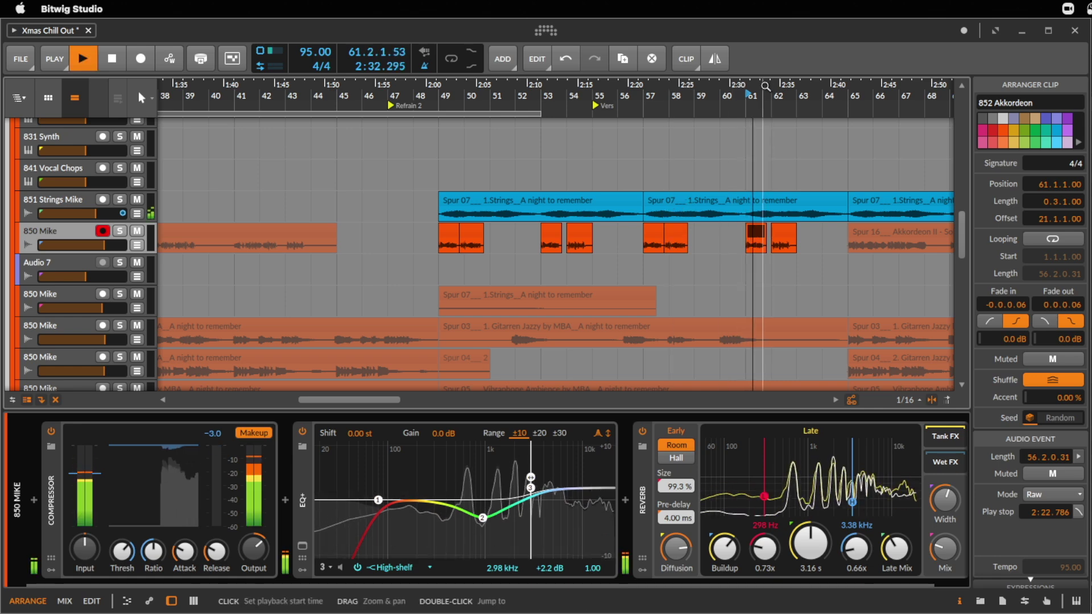
left_click_drag(765, 98, 765, 171)
double_click(705, 234)
key("space")
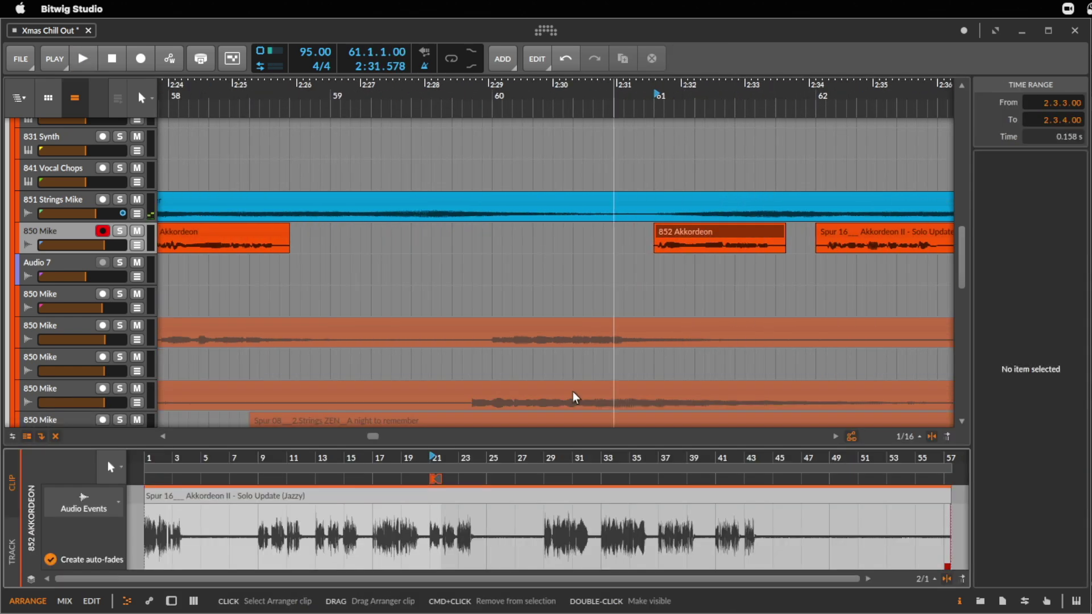
left_click_drag(447, 456, 409, 501)
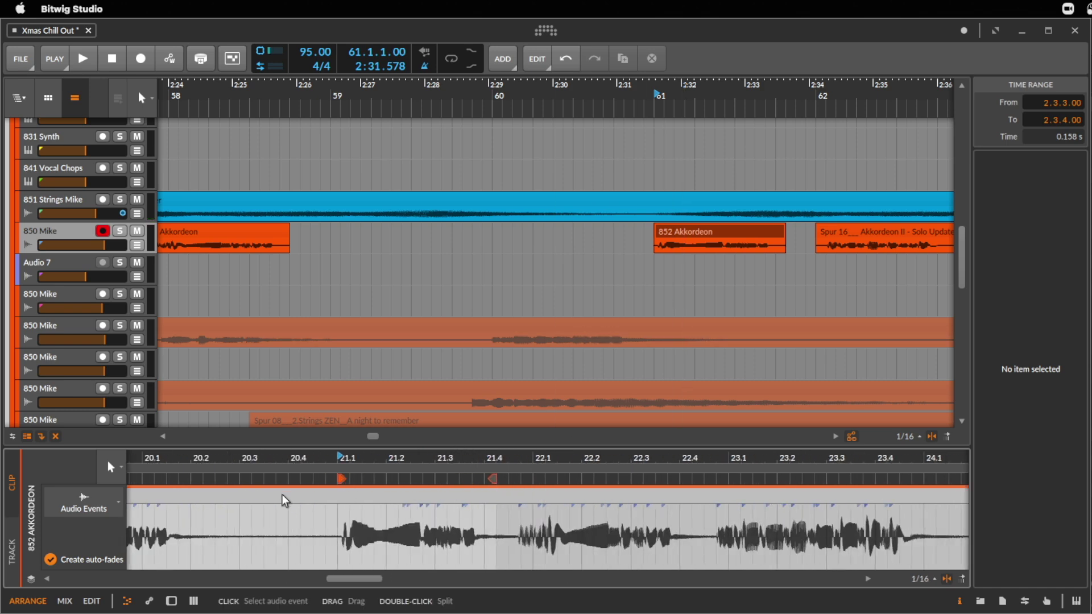
left_click_drag(175, 446, 168, 314)
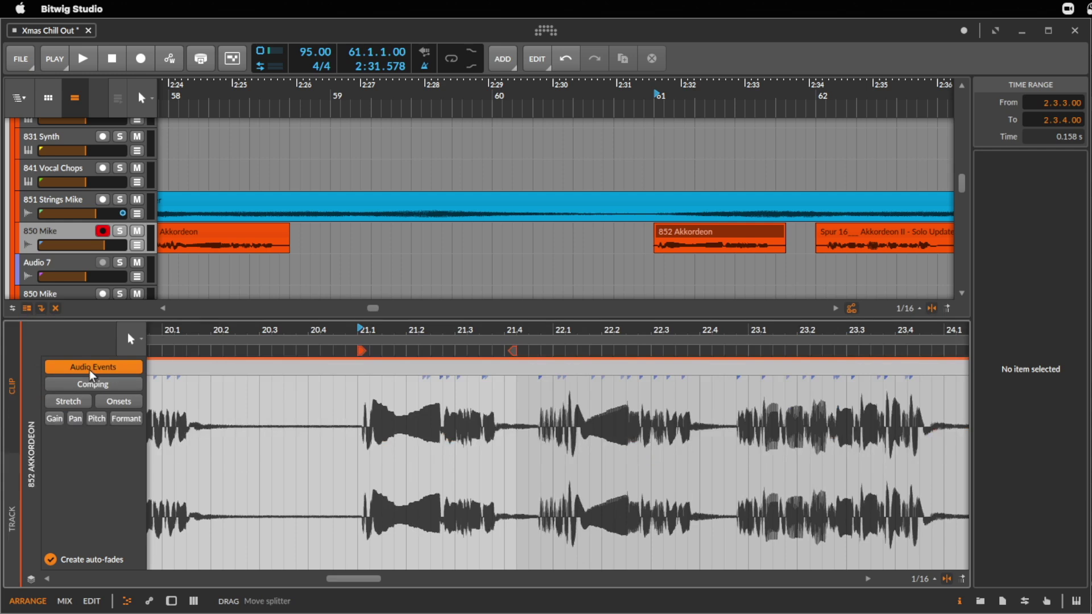
left_click(86, 401)
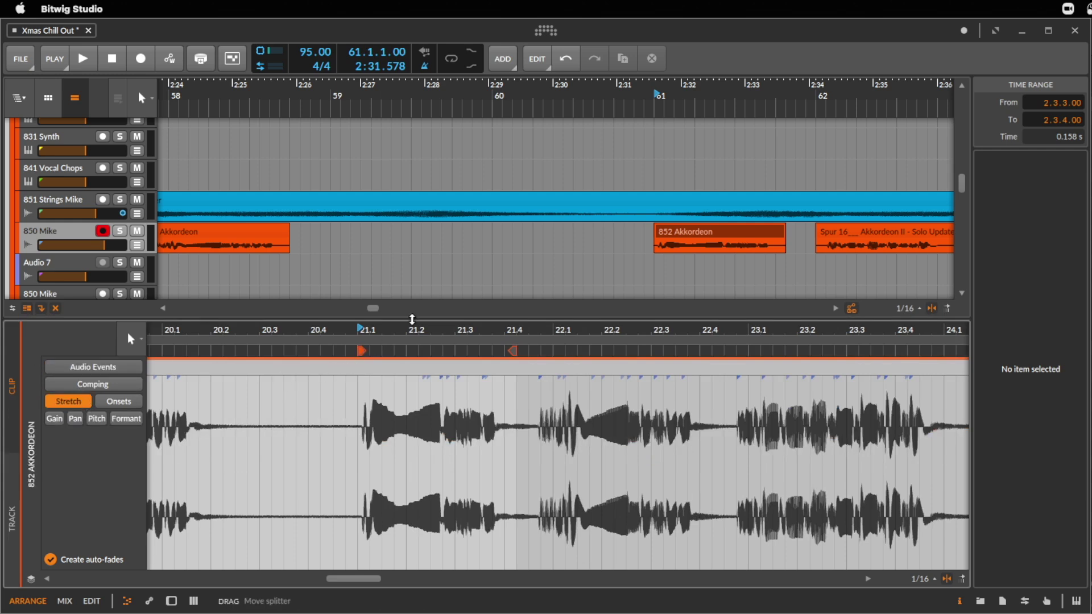
left_click_drag(419, 330, 479, 334)
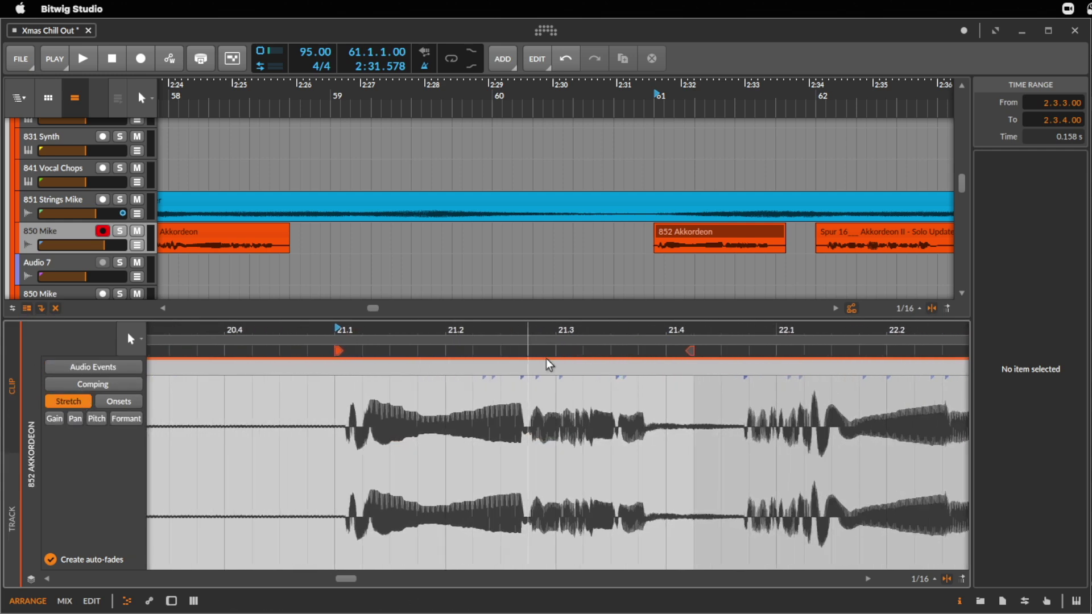
- Move the accordion clip at bar 61 earlier to 60.4.4 and audition it over the strings from bar 60
left_click_drag(731, 92, 734, 95)
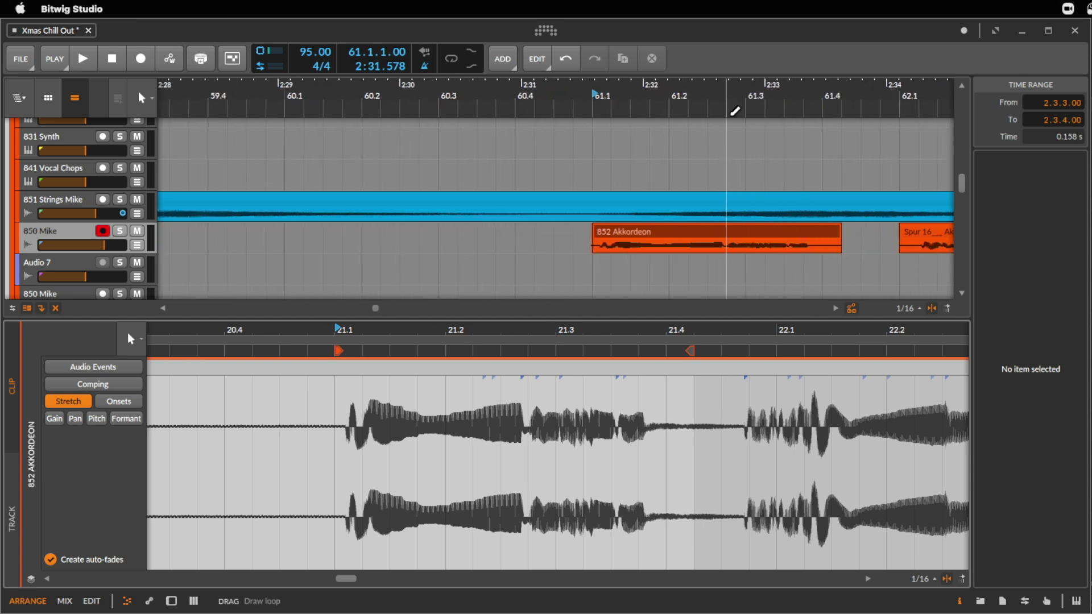
left_click(673, 232)
left_click_drag(670, 228, 654, 226)
key("space")
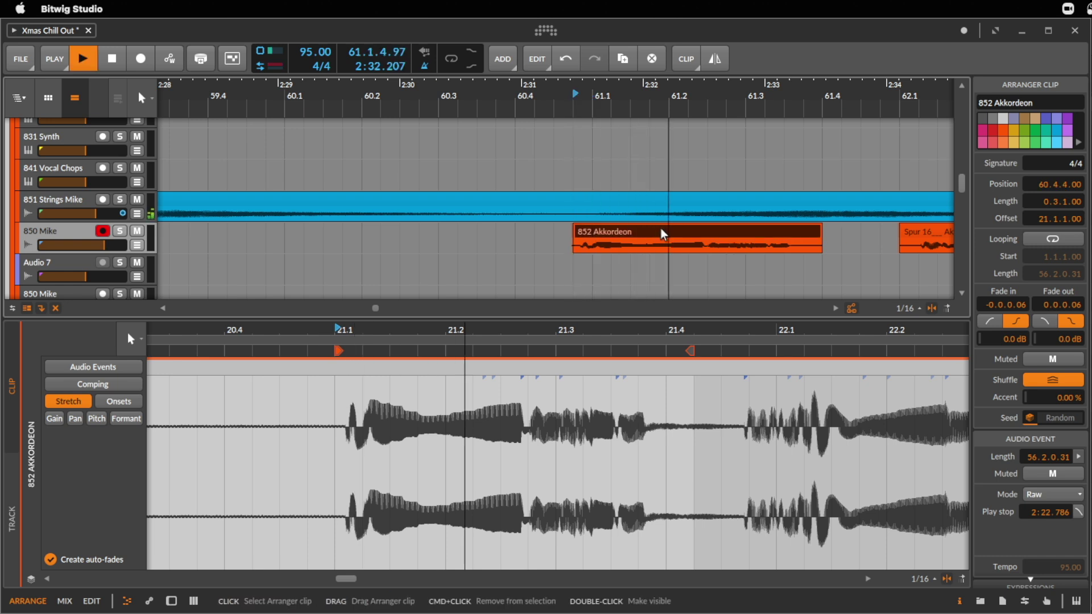
key("space")
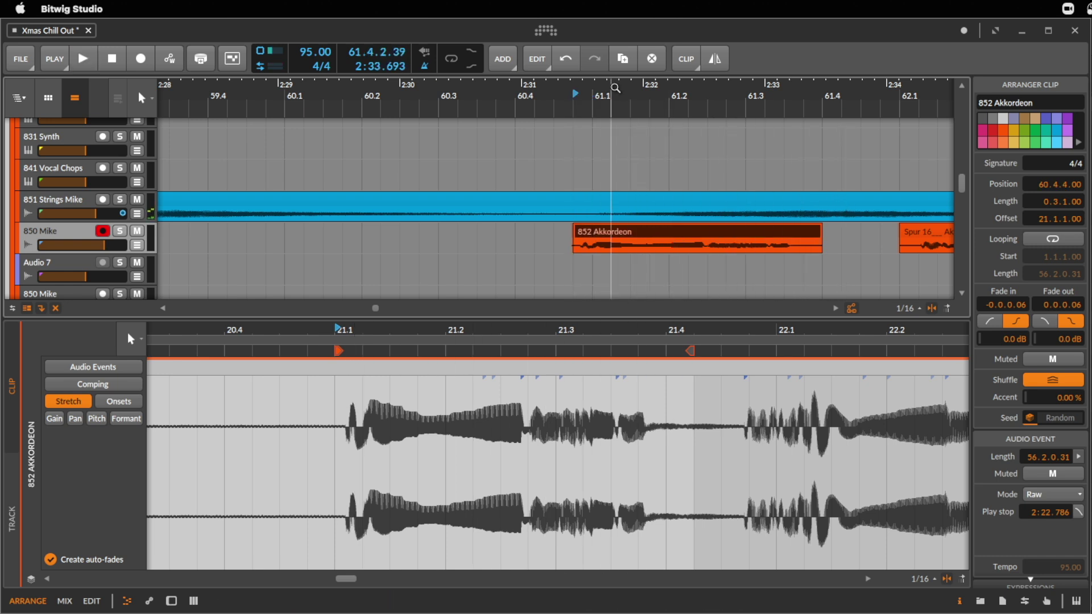
left_click_drag(610, 91, 673, 61)
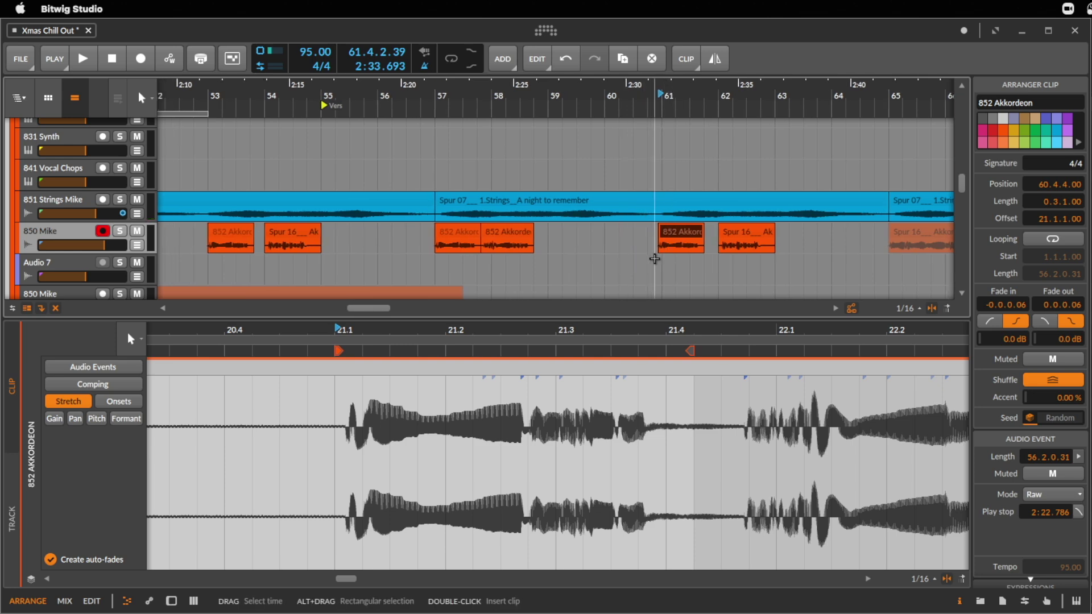
key("space")
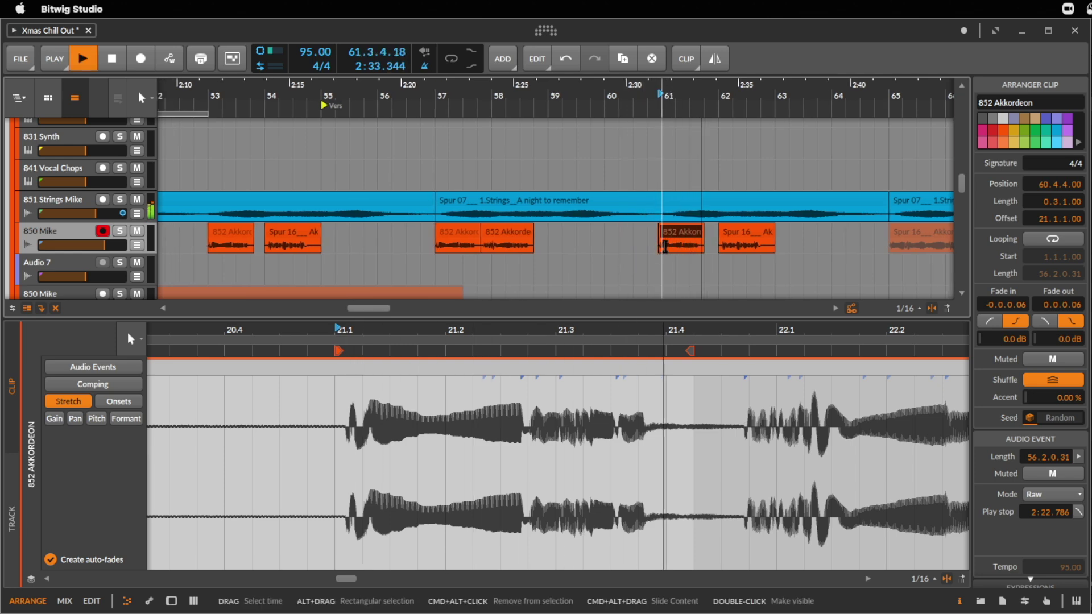
key("space")
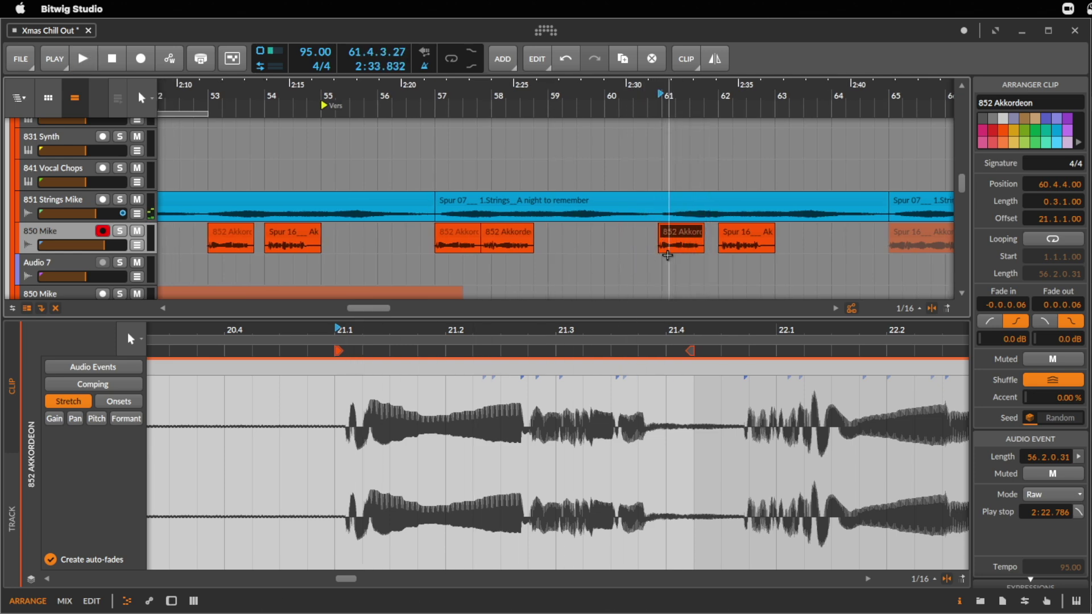
left_click(604, 246)
key("space")
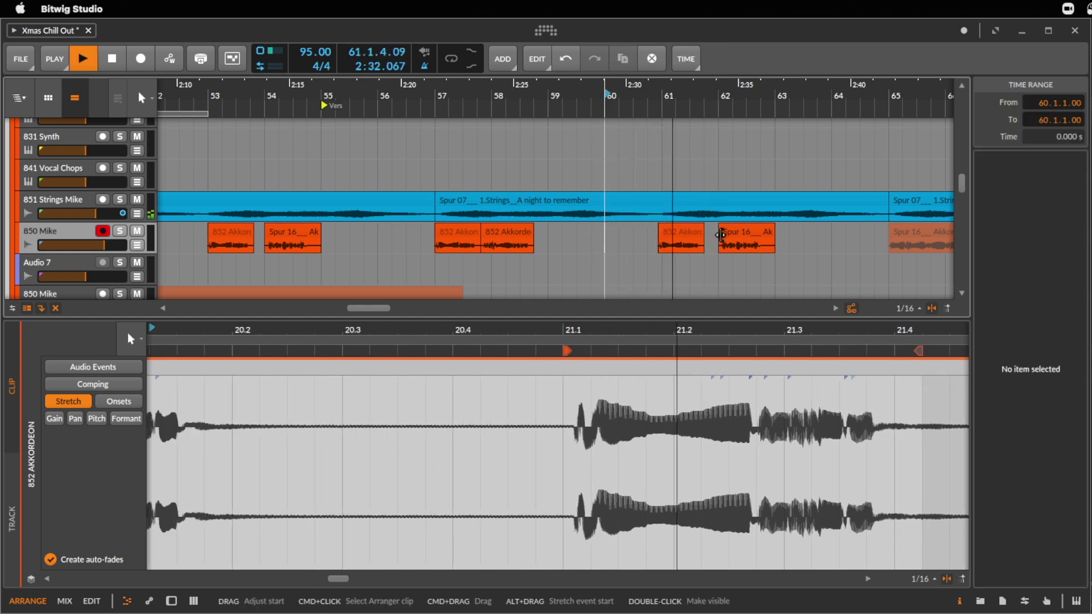
key("space")
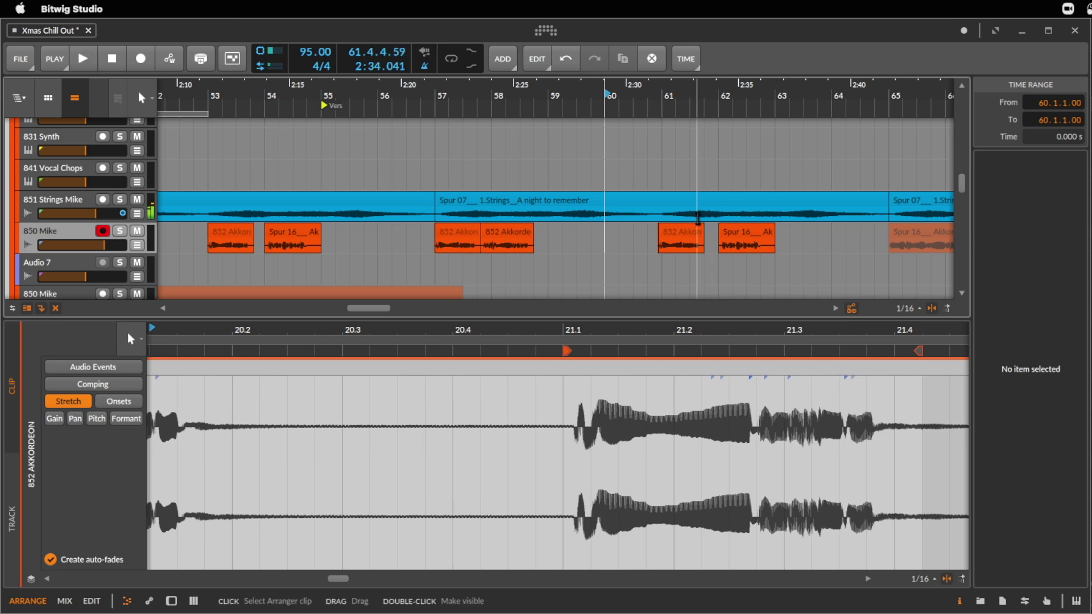
- Delete the accordion clips starting at bars 53, 57 and 49 from the accordion track
left_click_drag(334, 97, 367, 196)
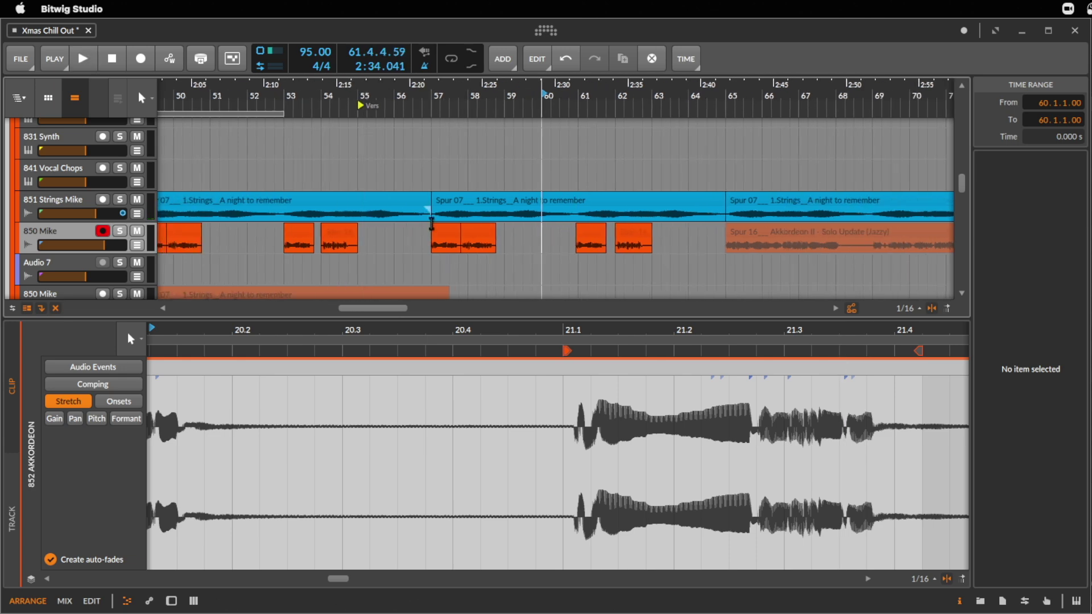
left_click(295, 233)
key("Delete")
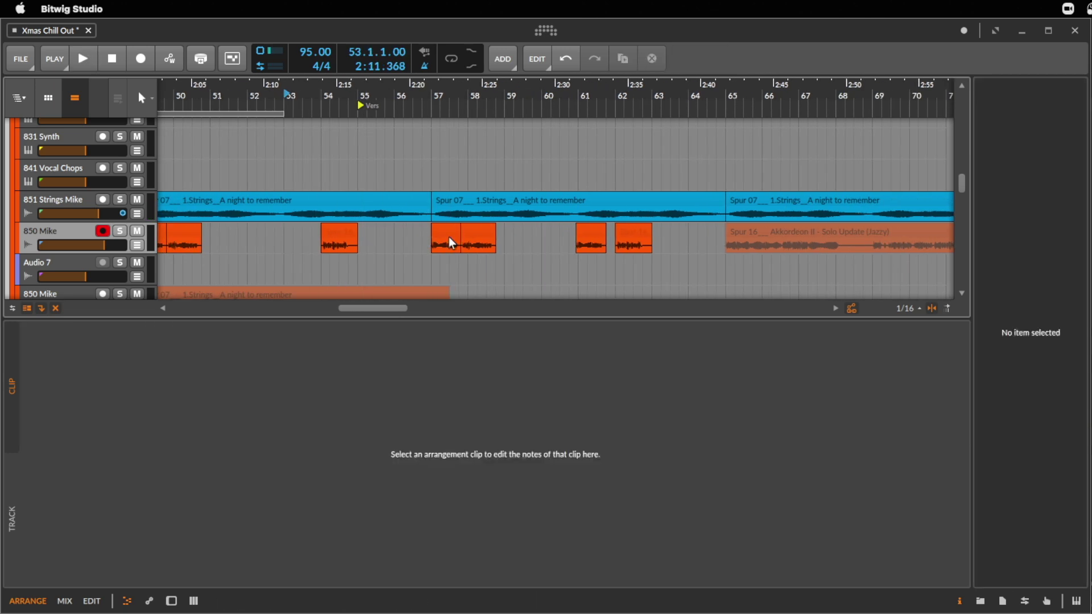
left_click_drag(349, 90, 512, 98)
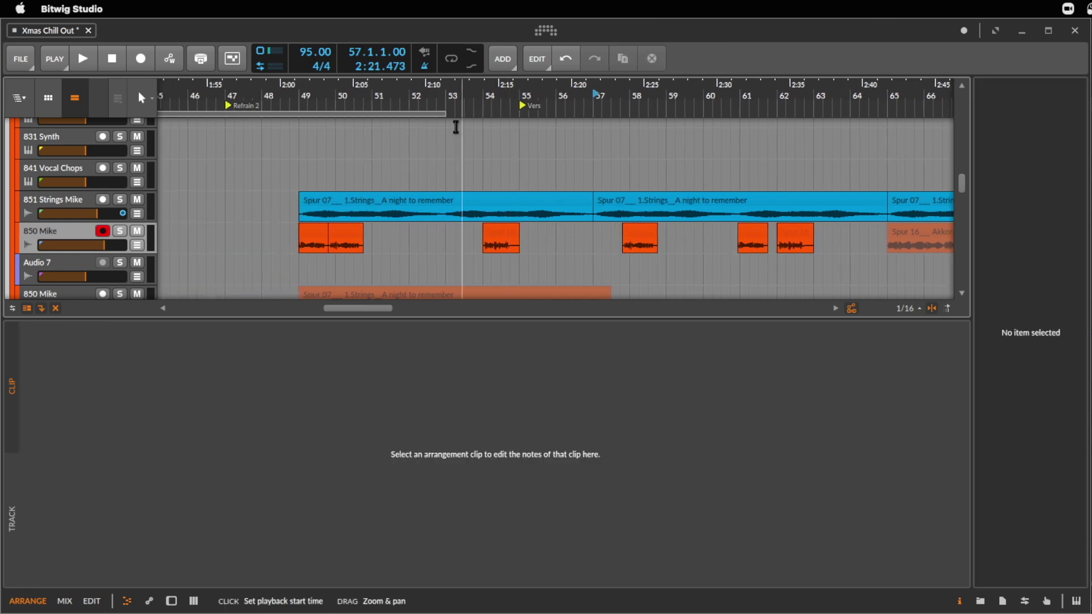
left_click(318, 230)
key("Delete")
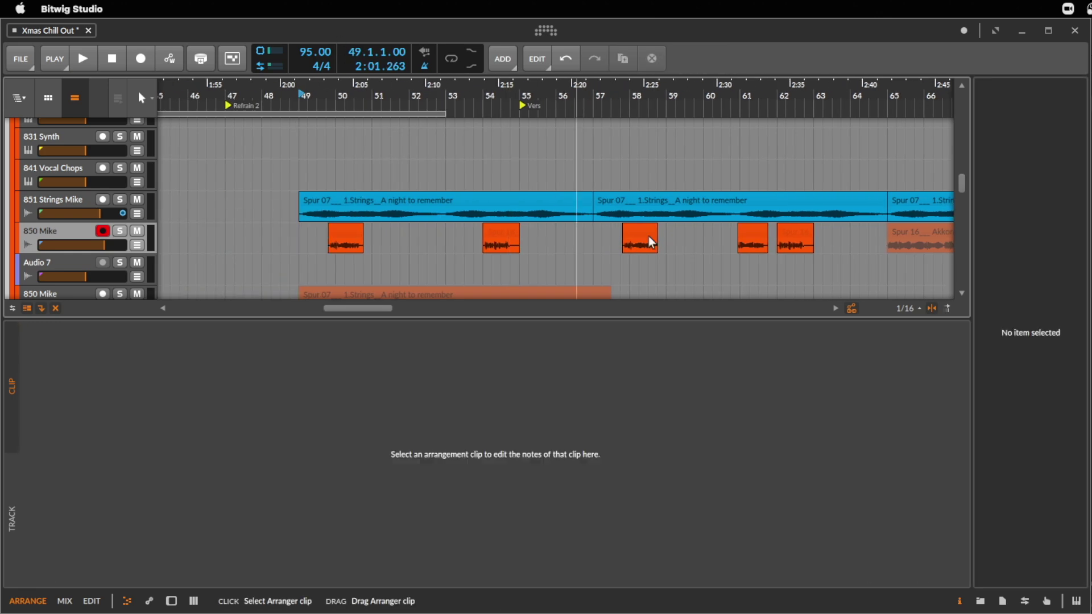
- Copy the accordion clip at bar 61 to bar 49 and extend the copy's start back to 48.4.4
left_click(740, 247)
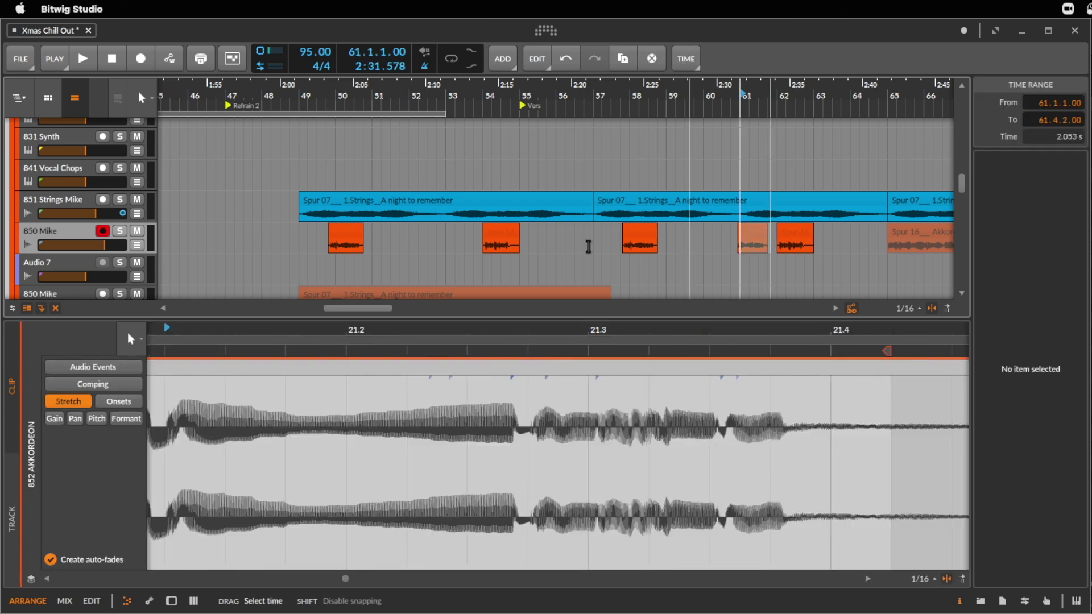
left_click(300, 245)
key("ctrl+v")
left_click_drag(318, 91, 382, 187)
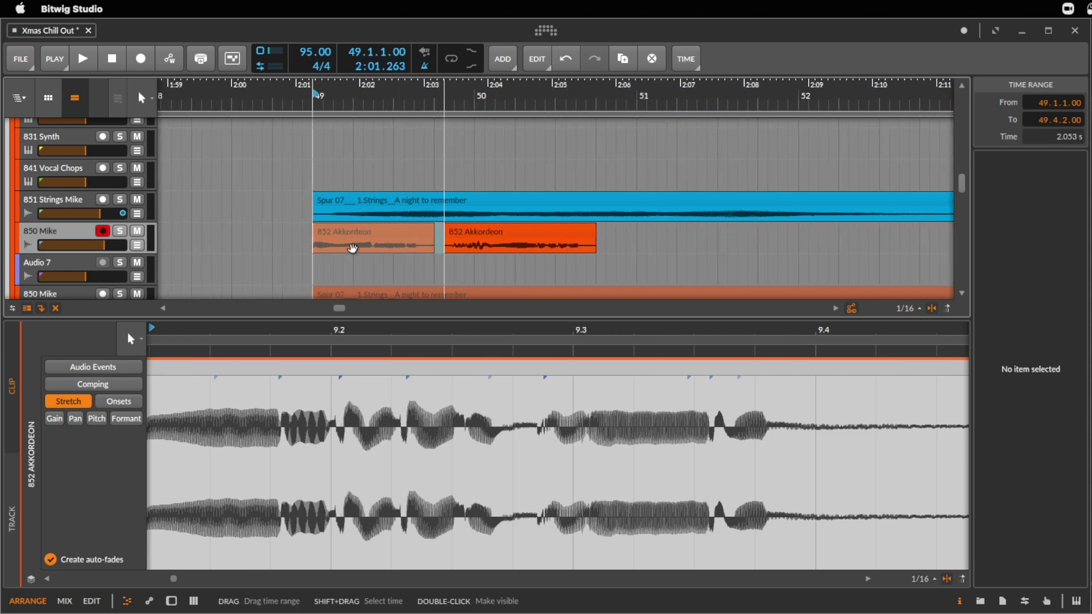
left_click(341, 234)
left_click_drag(322, 234, 311, 234)
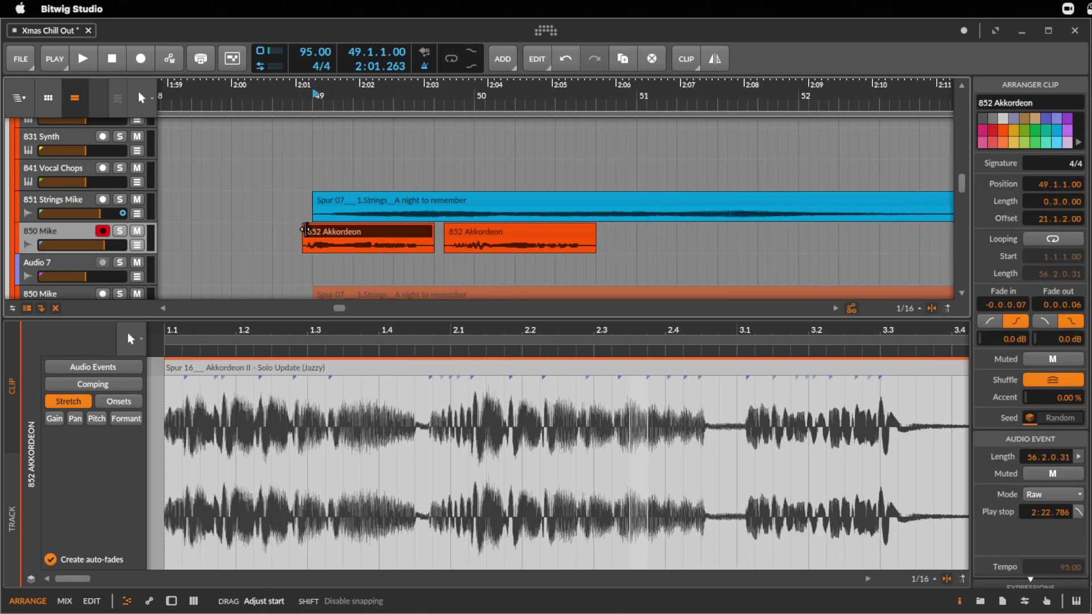
- Audition the first two accordion clips over the strings from bar 49
key("space")
left_click_drag(415, 98, 404, 50)
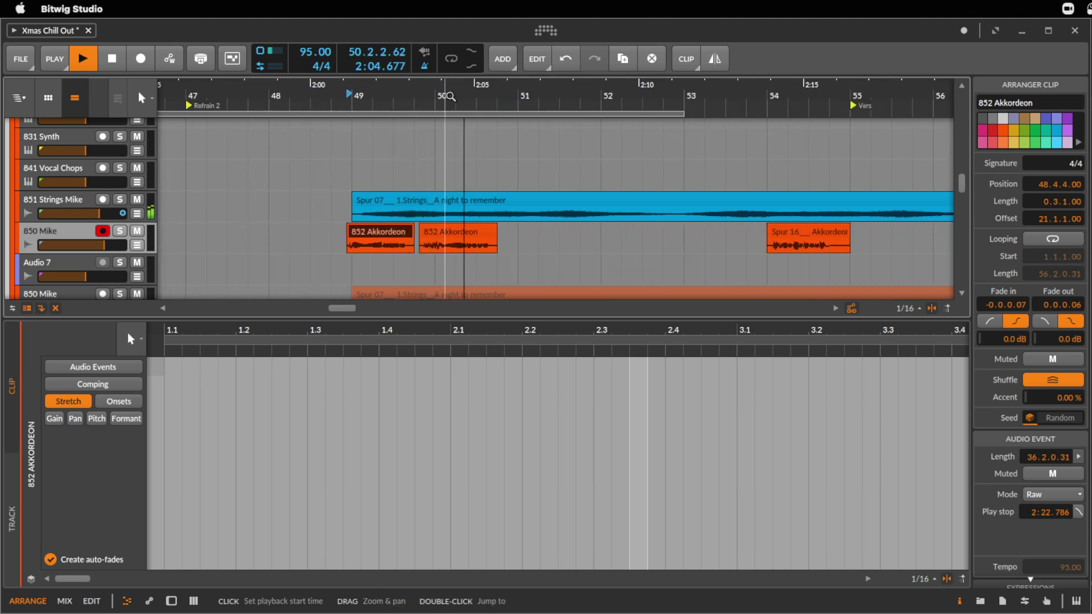
left_click_drag(451, 95, 455, 102)
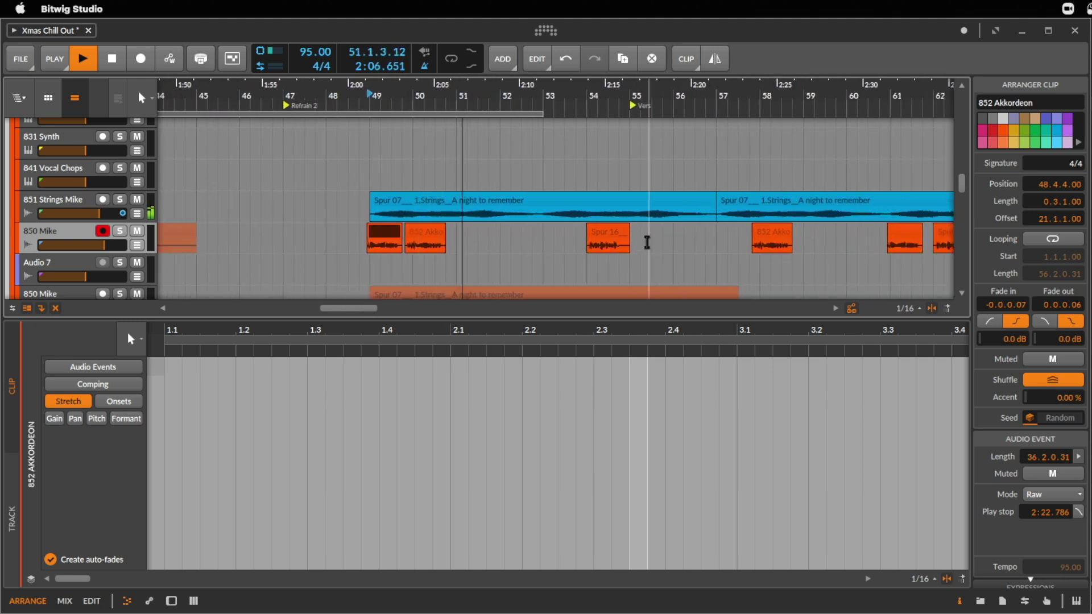
- Copy the accordion range from 48.4.1 to 49.4.2 to just before bar 53 on the same track
left_click(621, 236)
left_click(359, 250)
left_click_drag(359, 250, 404, 238)
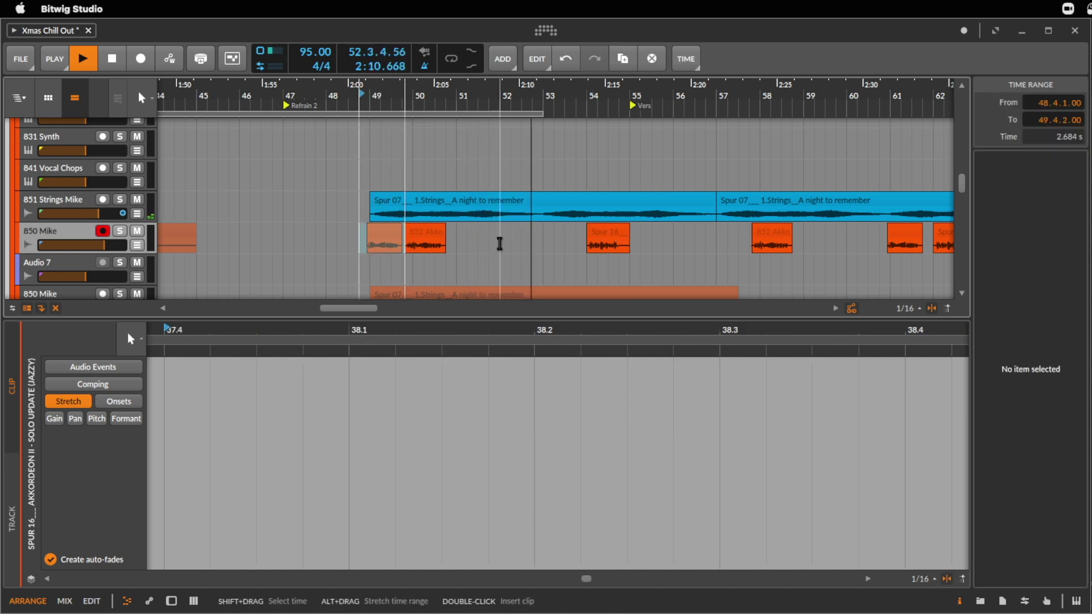
left_click(534, 245)
key("super+v")
- Delete the accordion clips between 57.1.1 and 63.4.3
left_click_drag(617, 97, 528, 87)
left_click_drag(693, 246, 568, 239)
key("Delete")
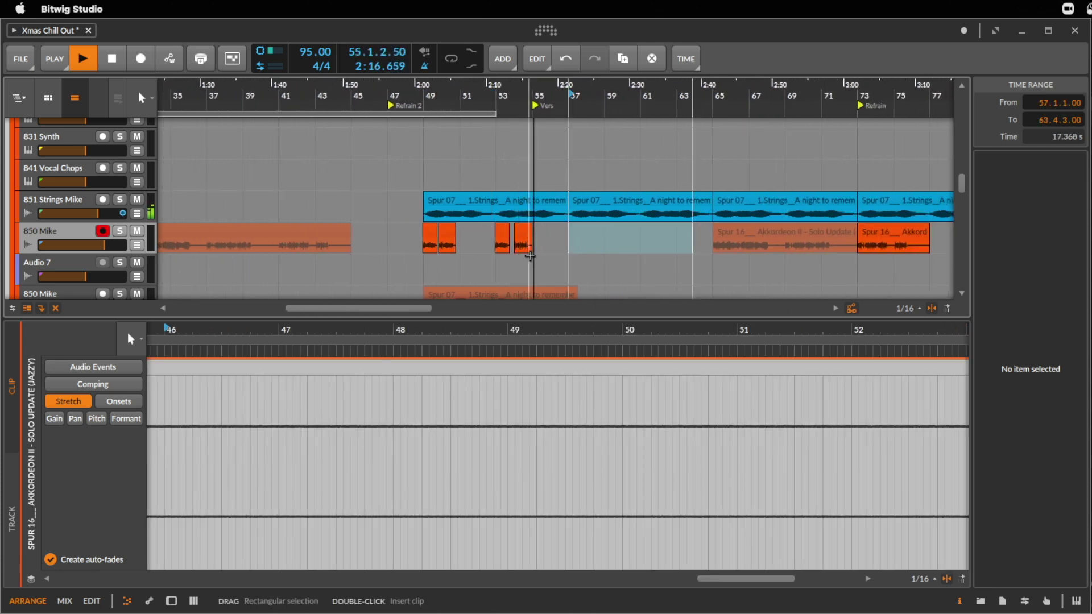
- Audition the accordion phrases from the clip at 52.4.4 over the strings
left_click(503, 236)
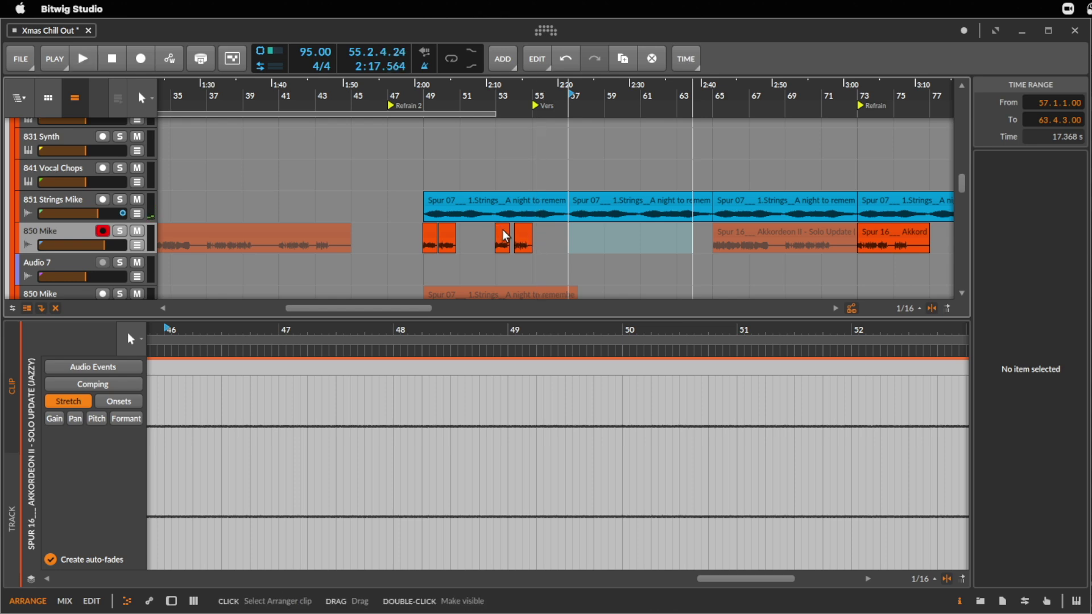
left_click_drag(559, 98, 667, 96)
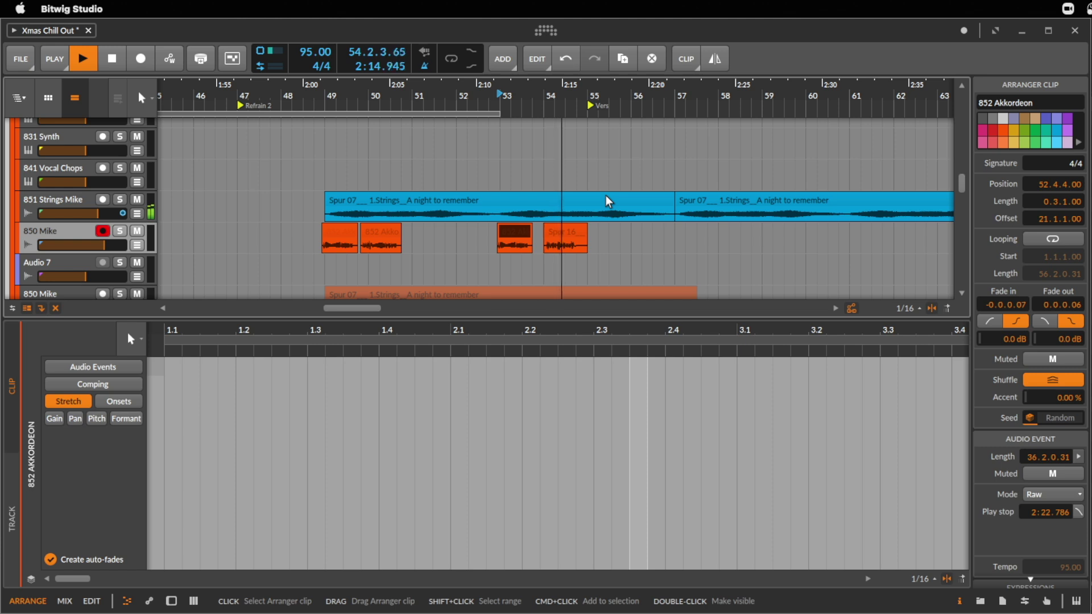
left_click_drag(568, 97, 608, 91)
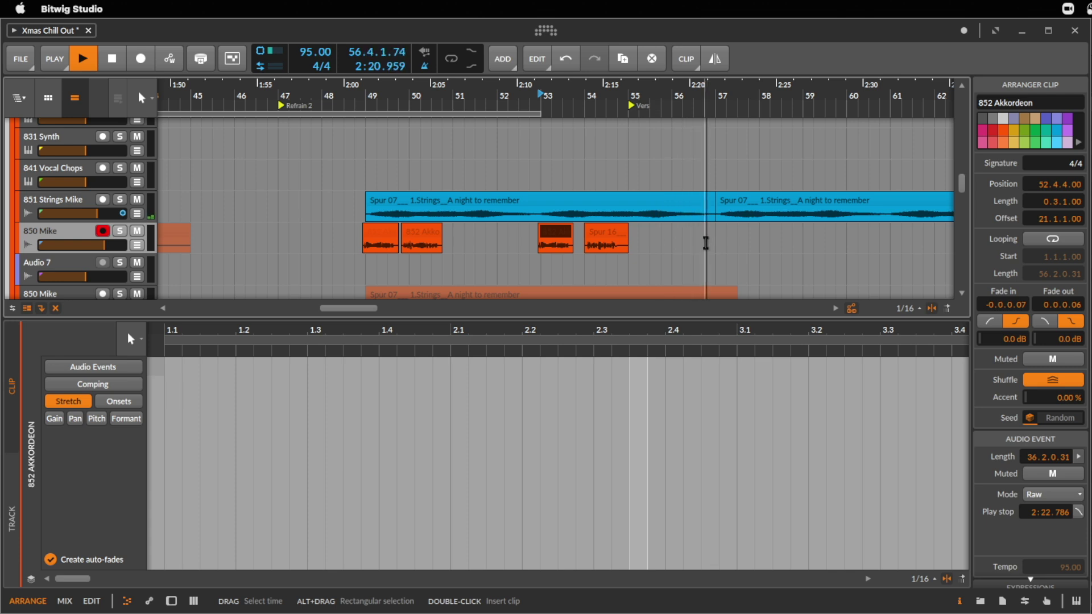
- Duplicate the accordion range from 48.4.1 to 56.4.1 directly behind itself and delete the copied clip at bar 62
left_click_drag(705, 244, 356, 234)
key("super+d")
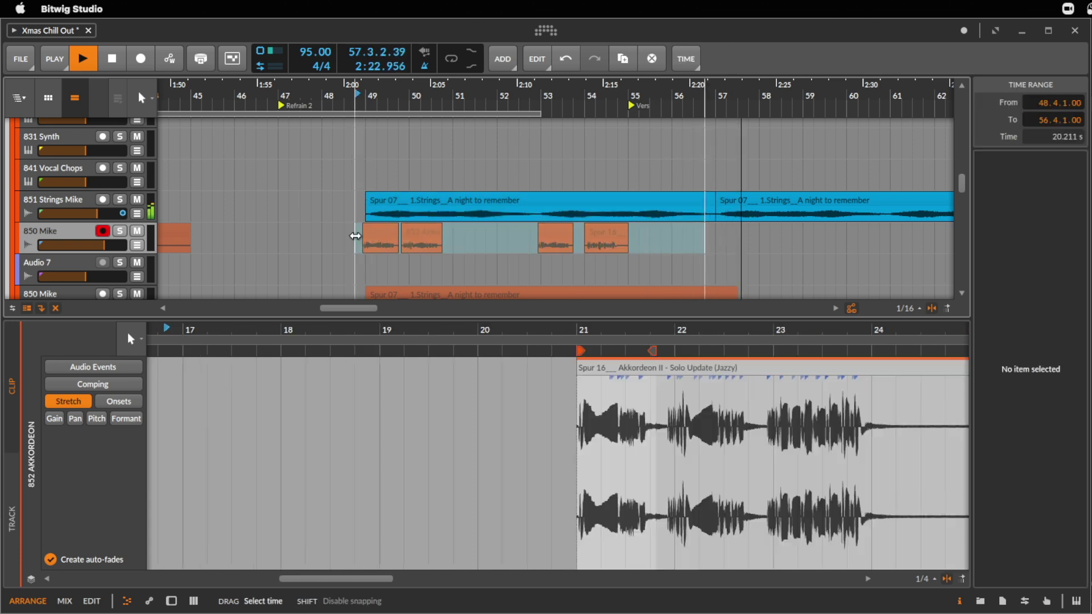
left_click_drag(643, 87, 596, 90)
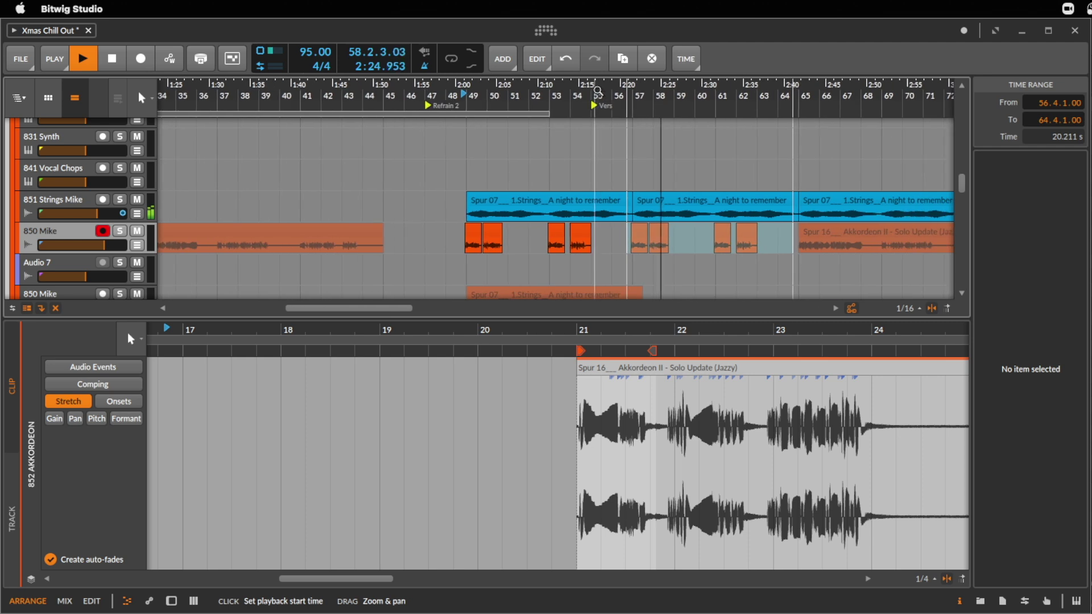
left_click(747, 230)
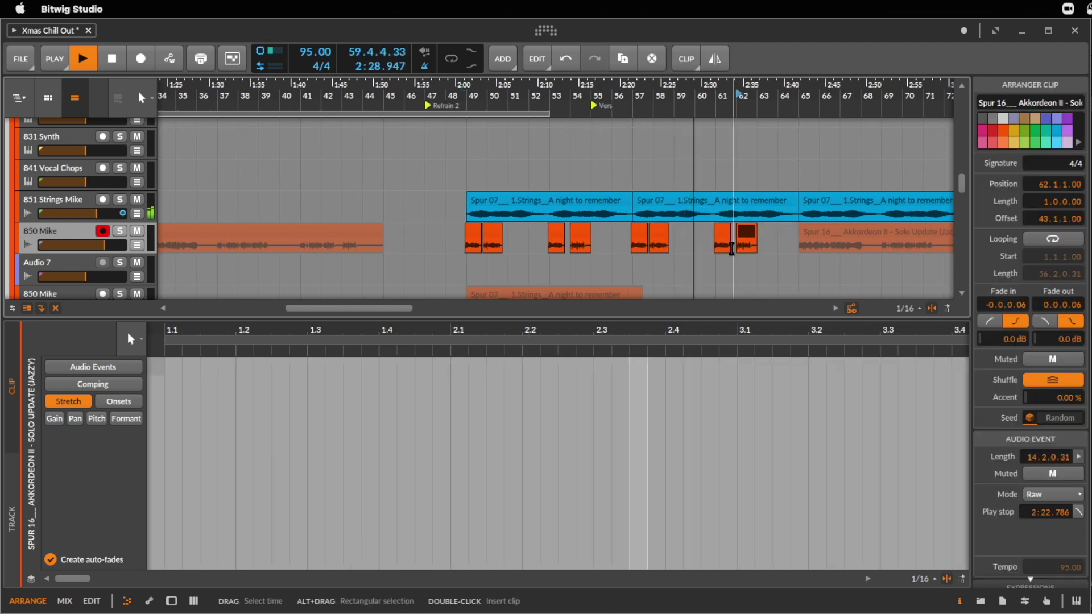
key("Delete")
key("space")
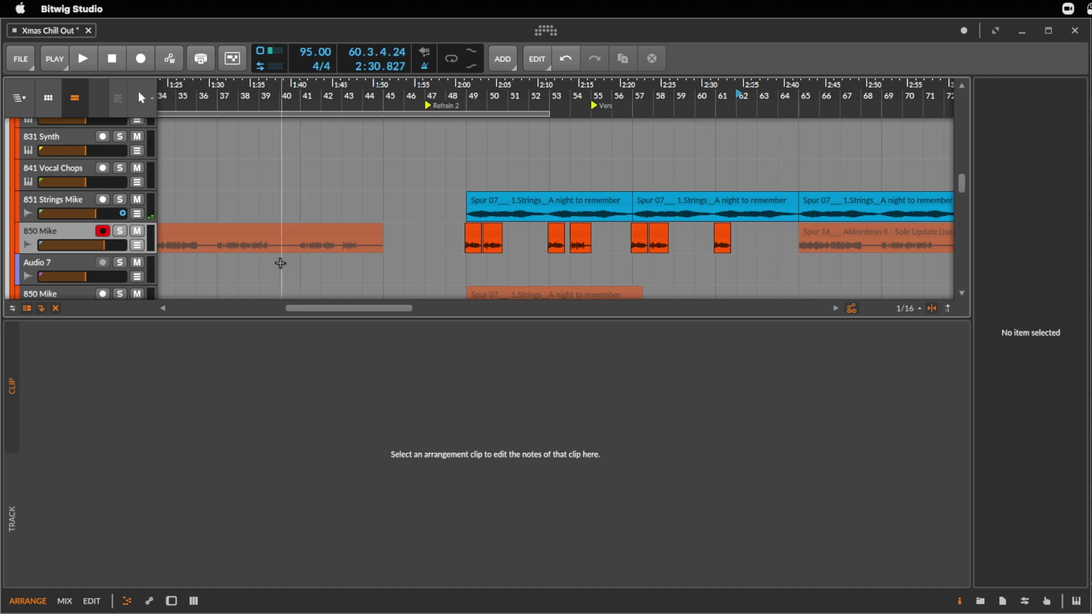
- Split the long muted accordion clip at 8.4.4 and unmute the part after the split
left_click_drag(232, 91, 496, 63)
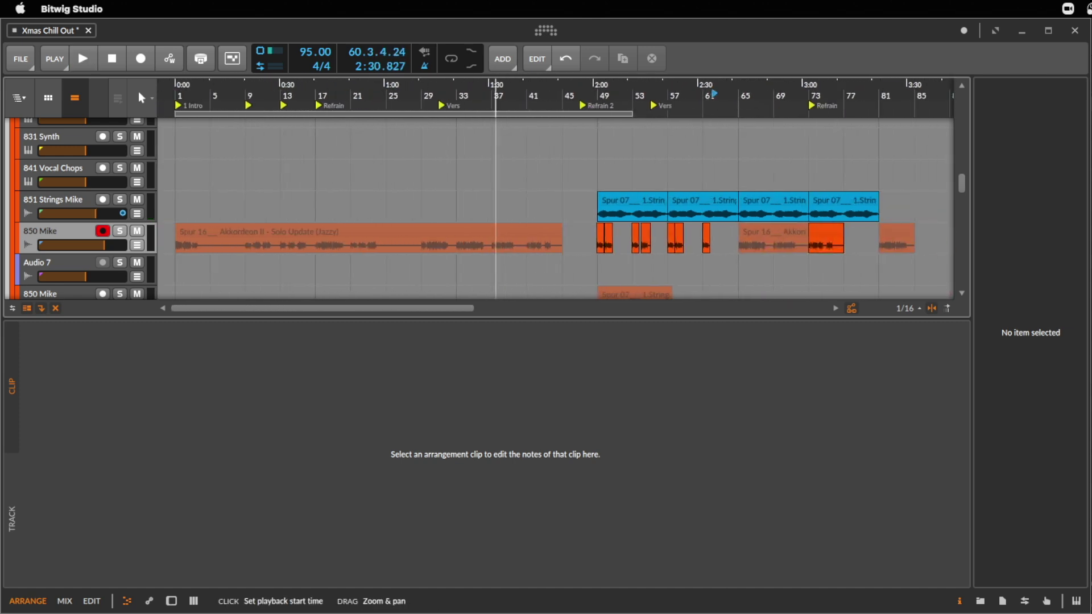
left_click(422, 249)
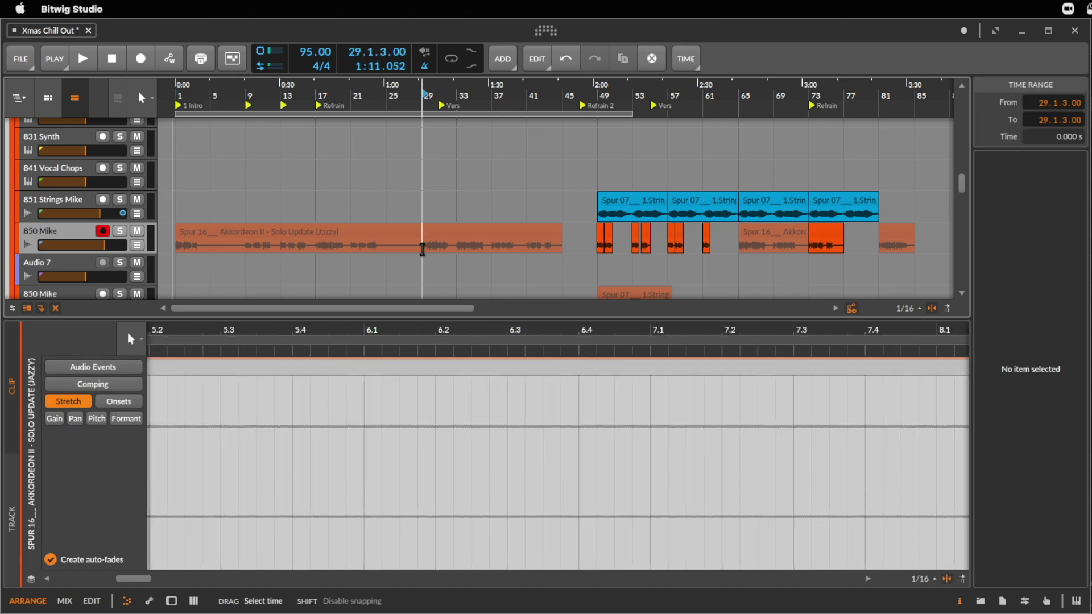
left_click(245, 248)
key("super+e")
left_click(275, 228)
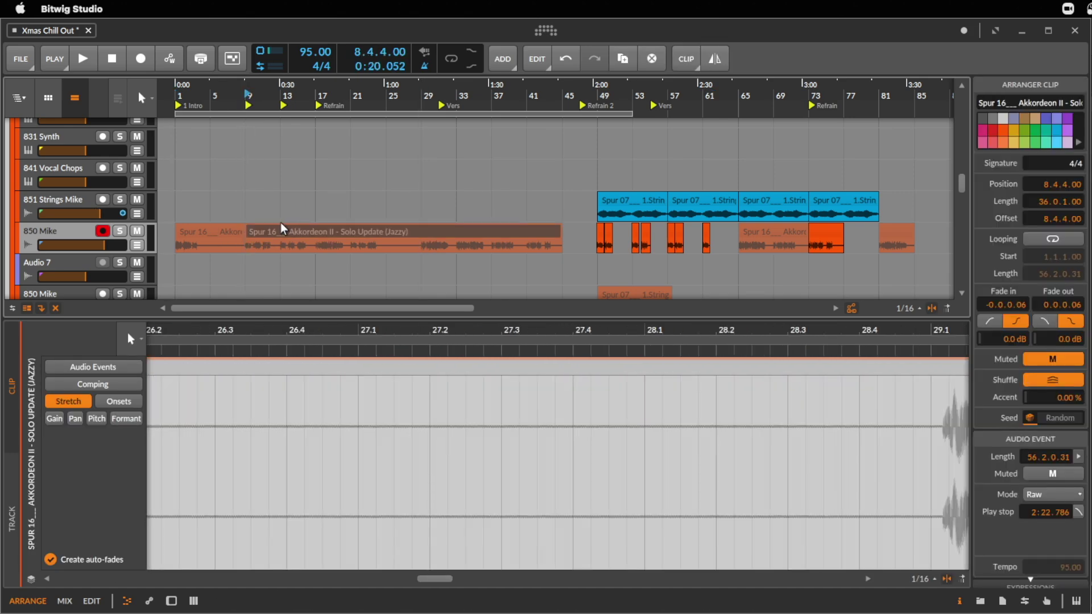
key("alt+m")
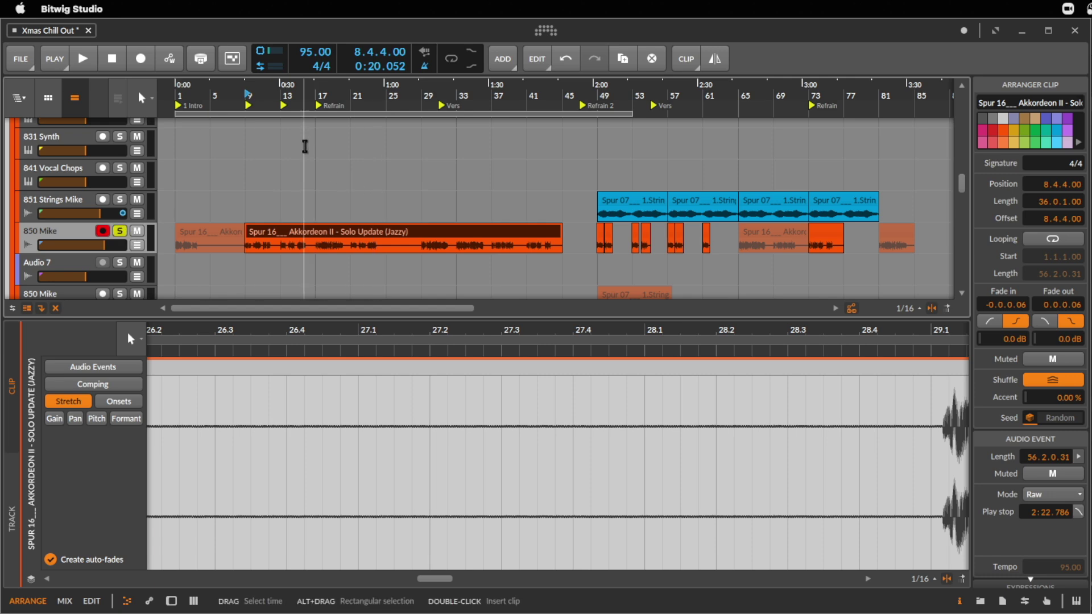
- Listen to the soloed accordion phrases between bars 9 and 12, replaying them from bars 11 and 10
key("space")
left_click_drag(314, 93, 373, 130)
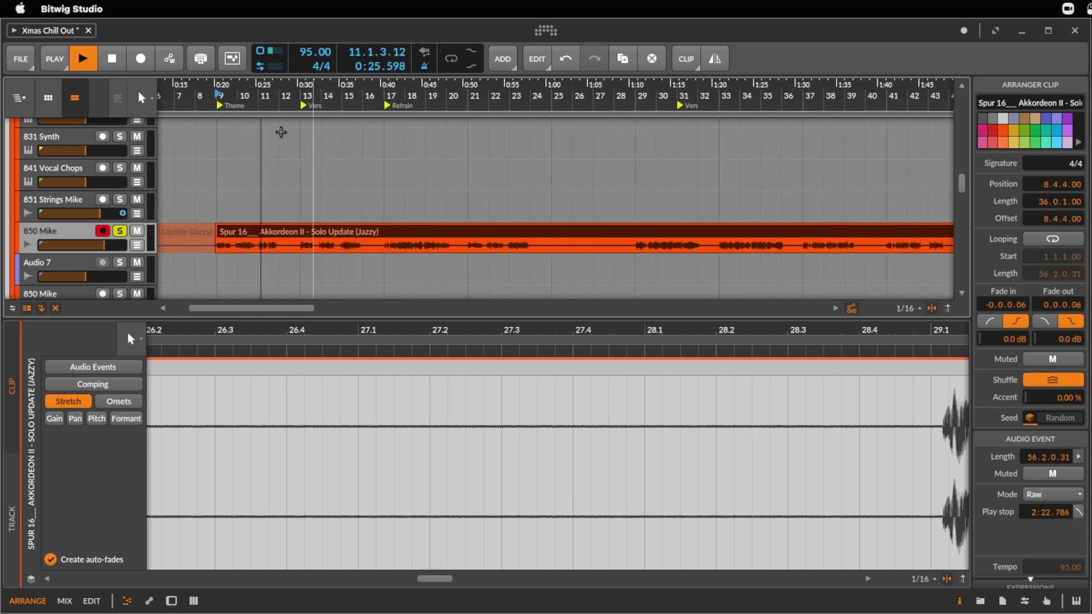
left_click_drag(270, 105, 353, 146)
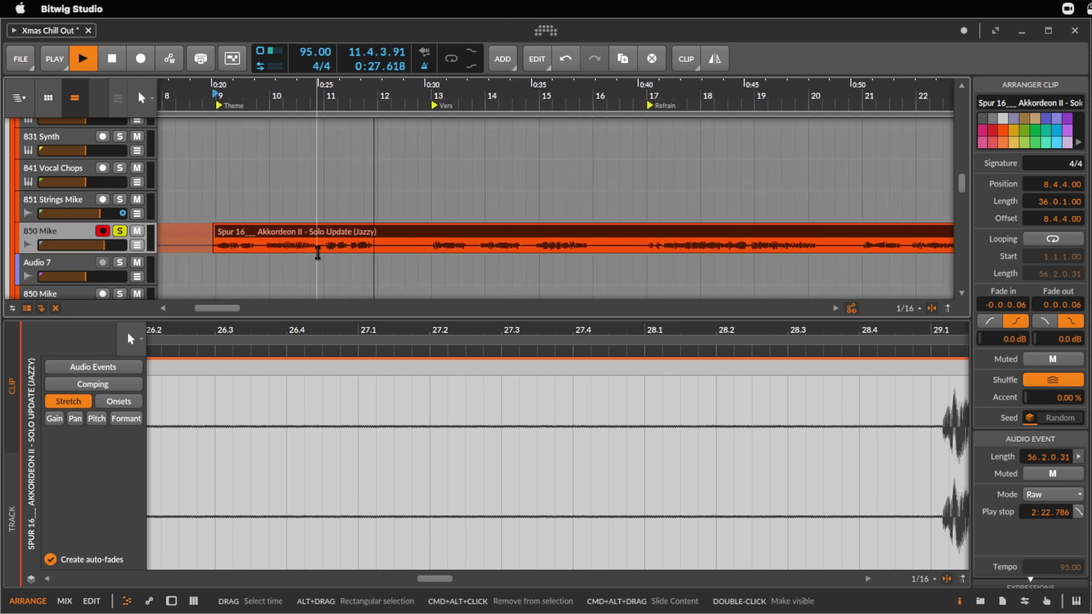
left_click(326, 249)
left_click(325, 248)
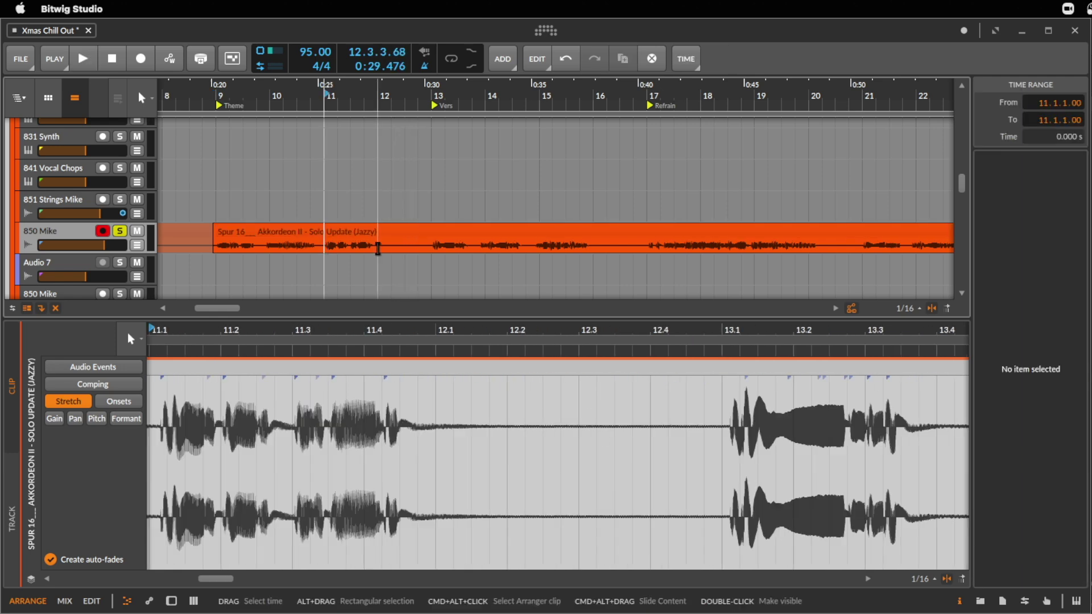
left_click(270, 247)
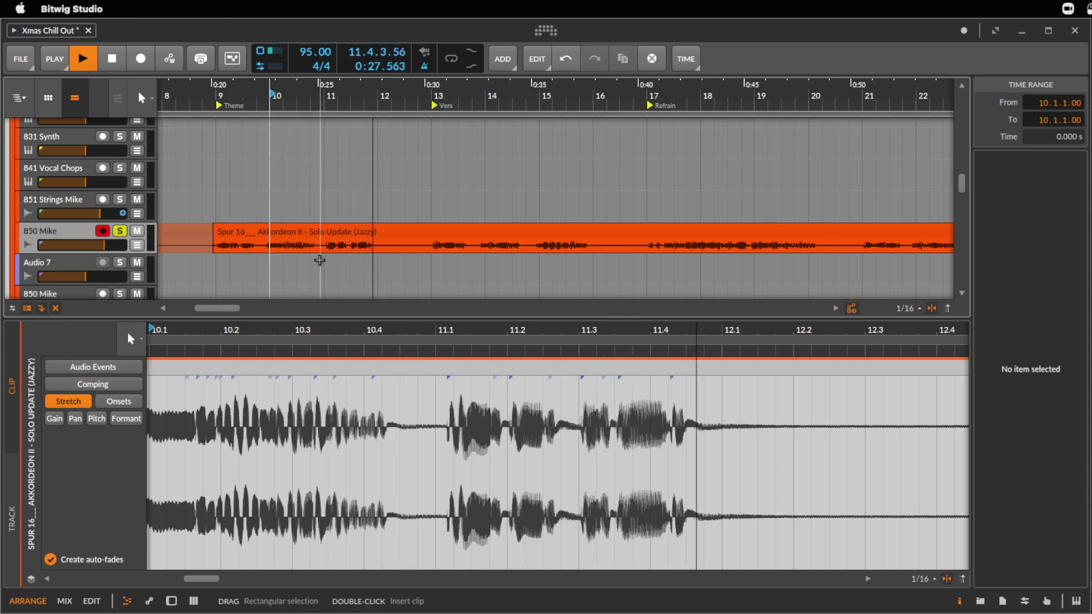
- Copy bars 9 to 12 of the accordion clip to bar 61 on the Audio 7 track
key("space")
left_click_drag(218, 248, 378, 237)
left_click_drag(407, 100, 248, 97)
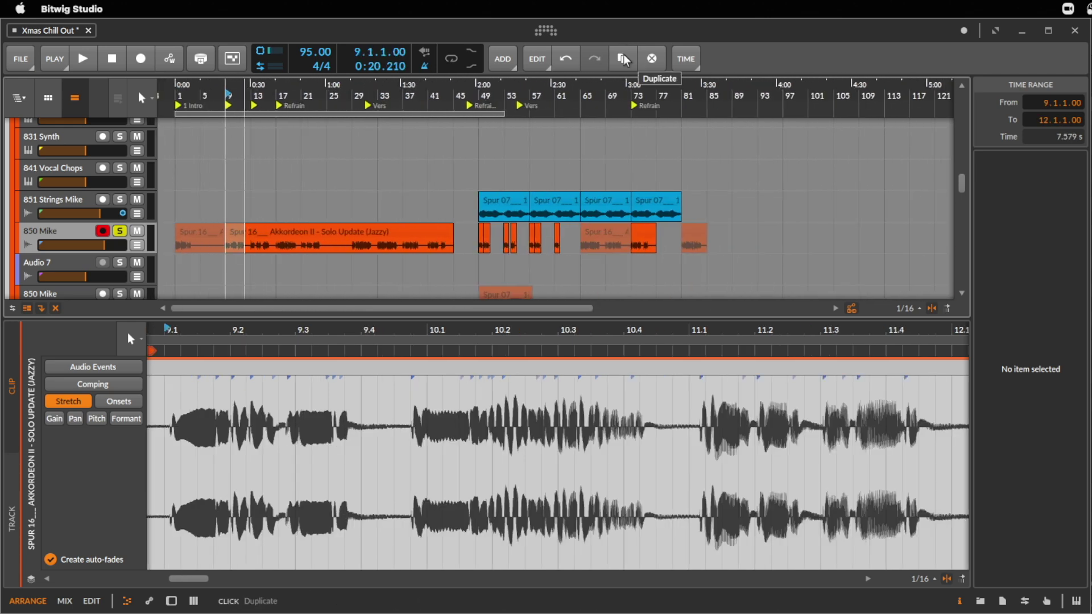
left_click_drag(558, 93, 593, 111)
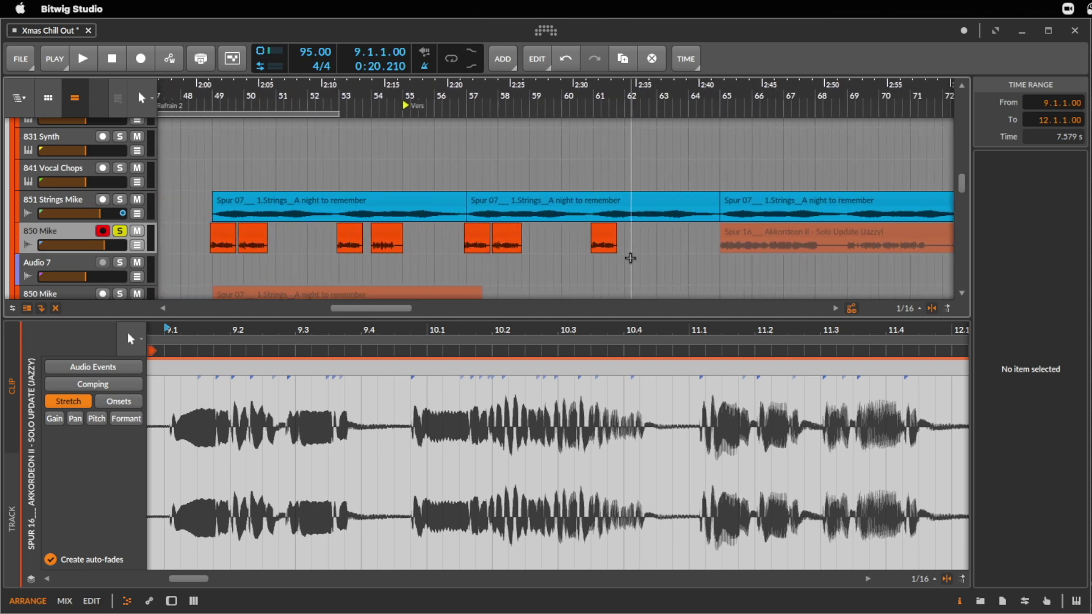
left_click(594, 277)
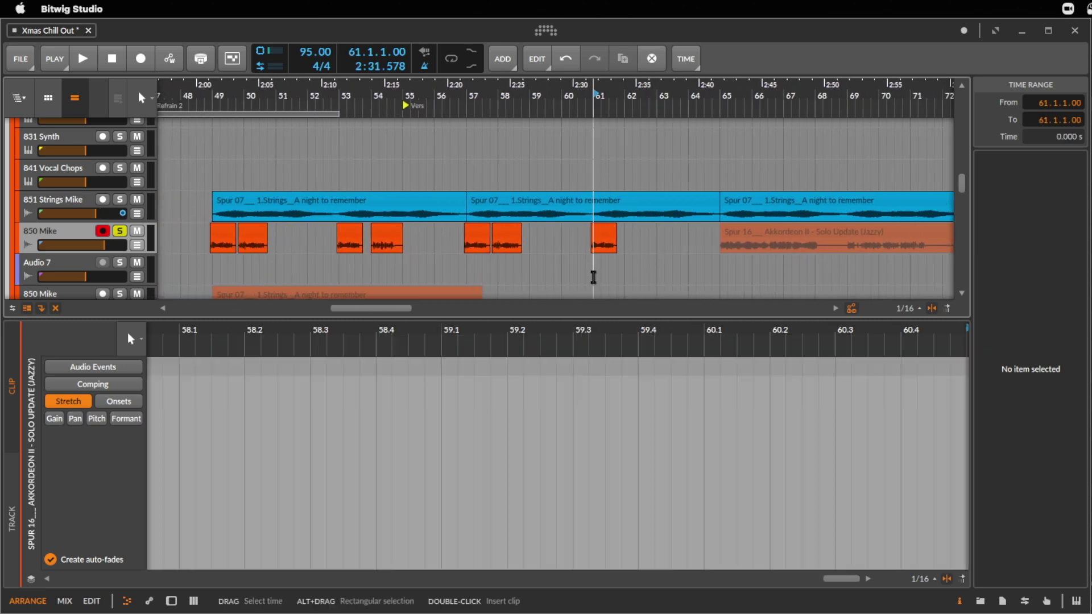
key("super+v")
left_click_drag(665, 108, 618, 239)
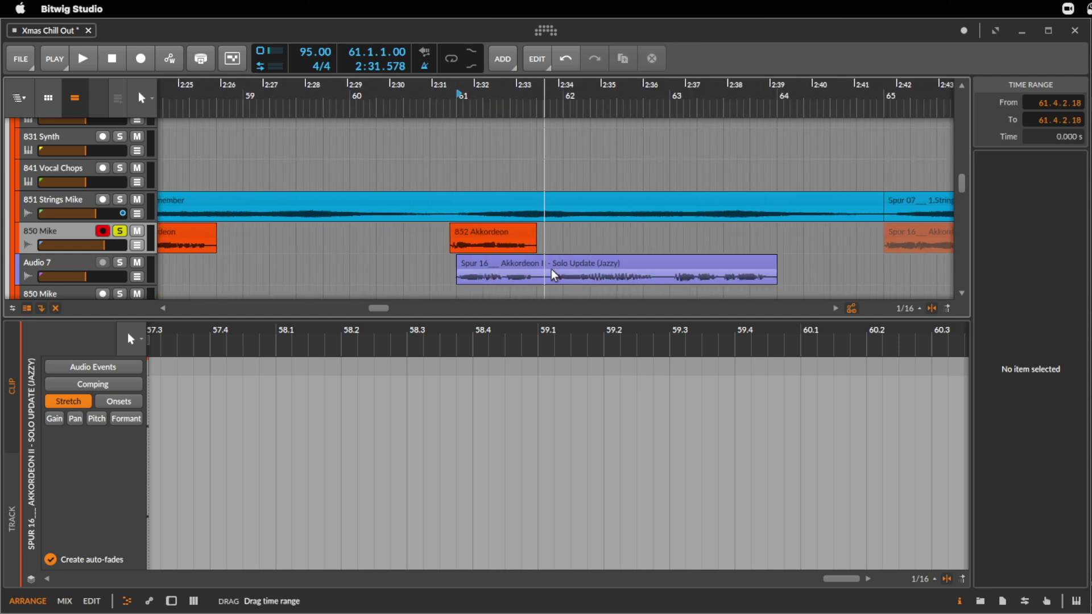
- Split the copied clip on Audio 7 at 61.4.3, move its second part up to the accordion track and mute the first part
left_click(546, 270)
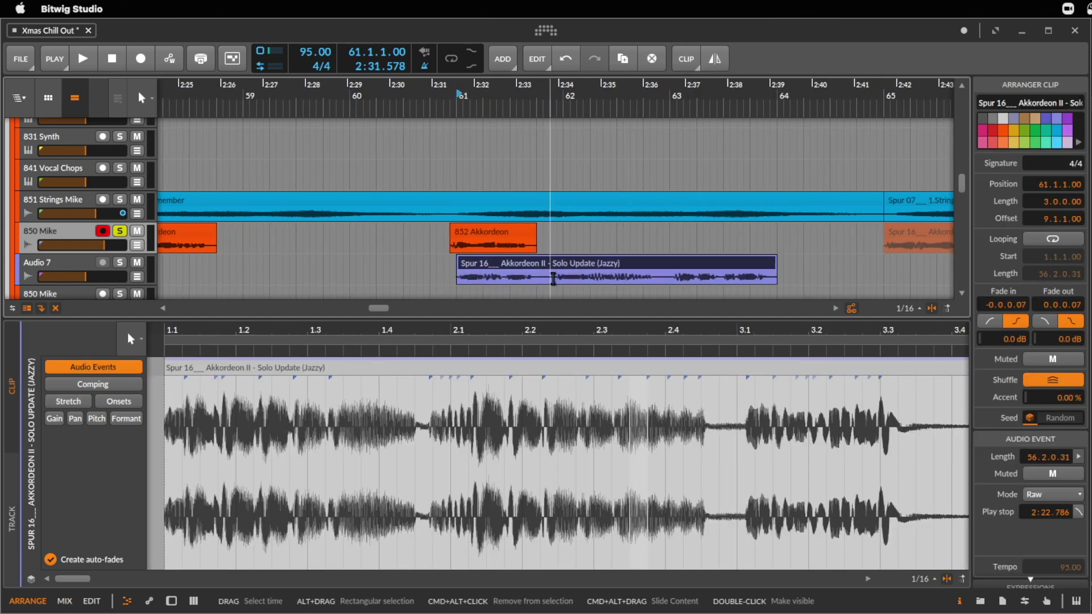
left_click(552, 278)
key("super+e")
left_click_drag(574, 265, 573, 242)
left_click(542, 272)
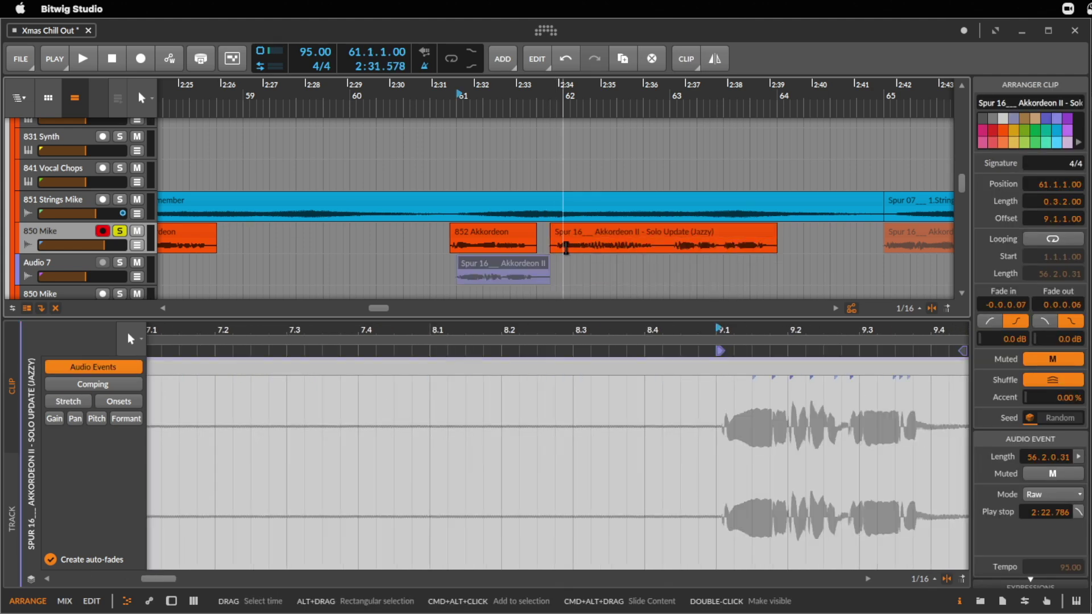
- Audition the accordion clips over the strings from 60.4.4
left_click(594, 237)
left_click(524, 242)
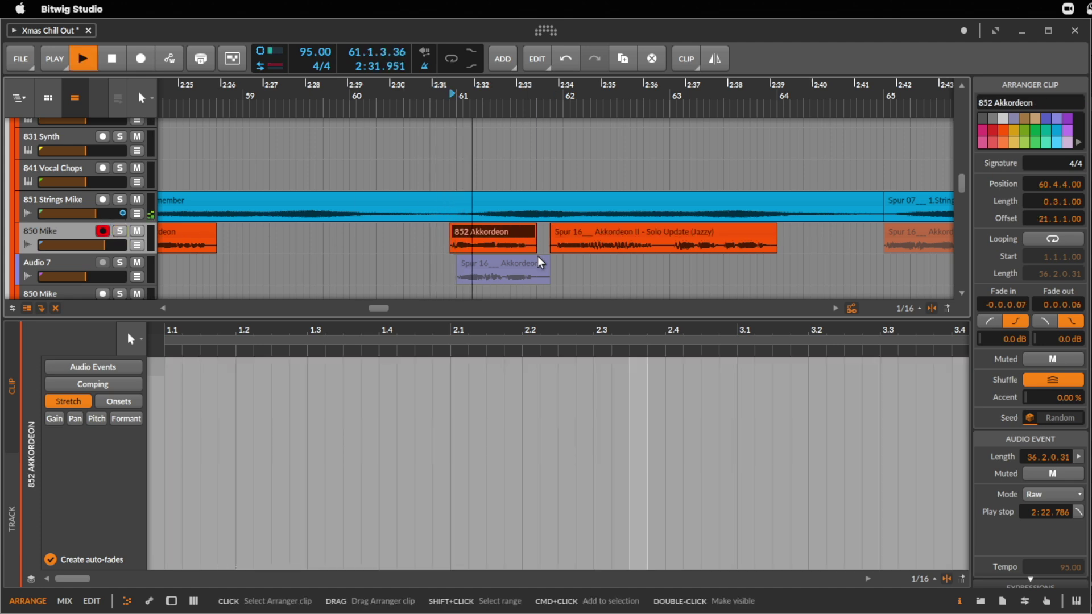
left_click_drag(606, 91, 611, 86)
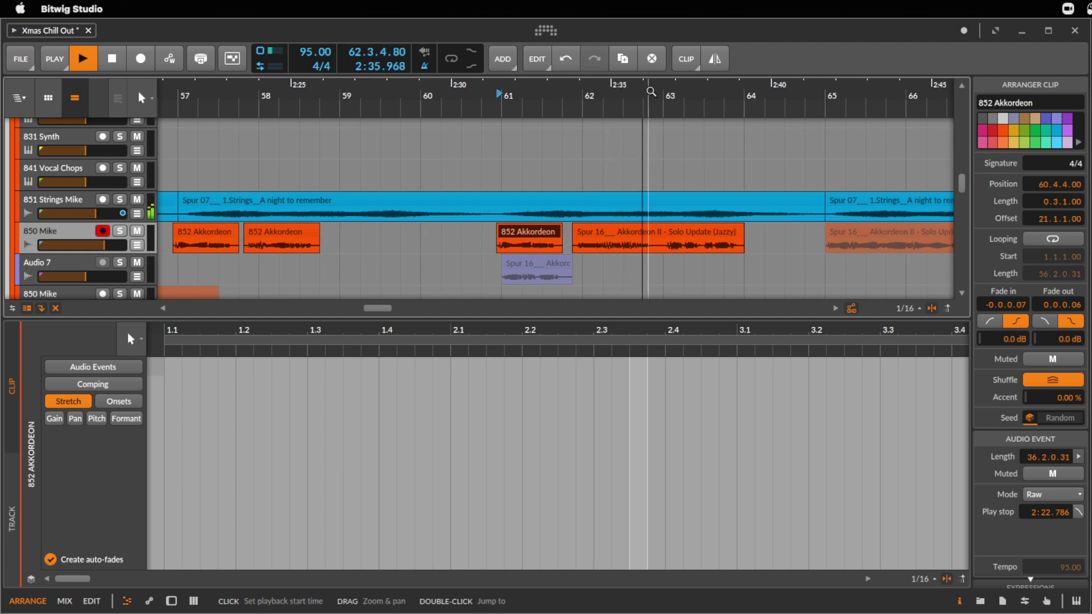
- Split the accordion clip after bar 62 at 63.1.1 and delete the part behind the split
left_click(665, 252)
key("super+e")
key("space")
left_click(705, 231)
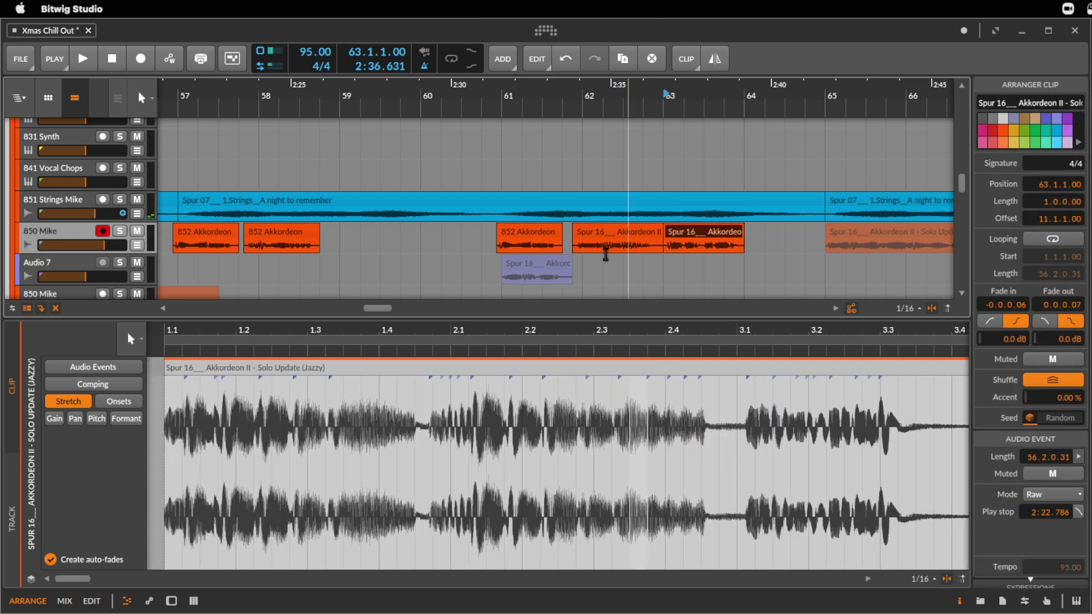
key("Delete")
- Color the four matching accordion clips near bars 49, 53, 57 and 61 magenta
left_click_drag(517, 95, 639, 82)
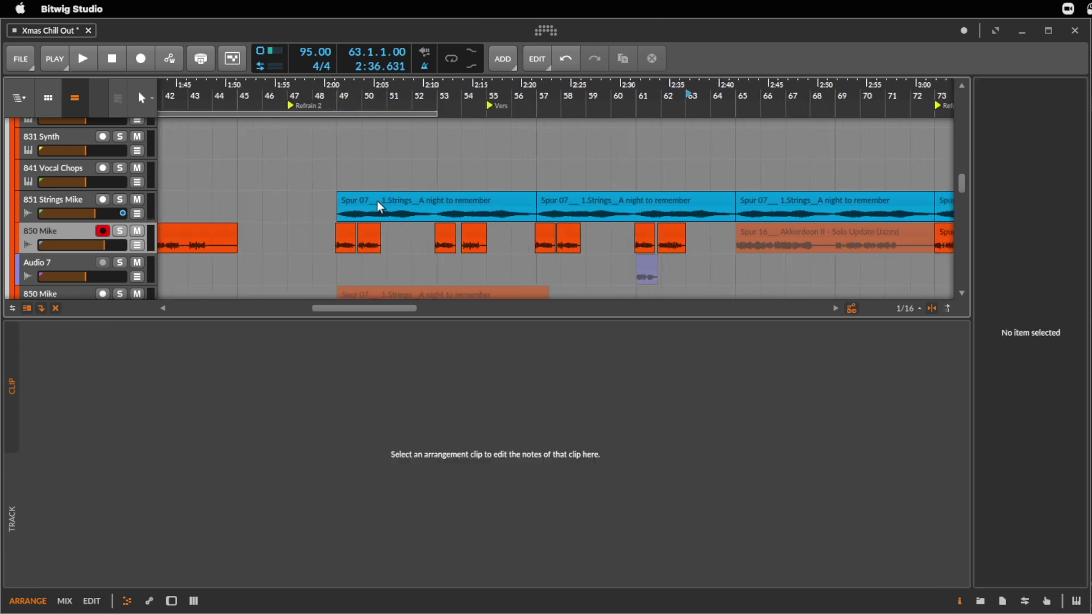
left_click(346, 234)
left_click(450, 232, "shift")
left_click(549, 230, "shift")
left_click(646, 229, "shift")
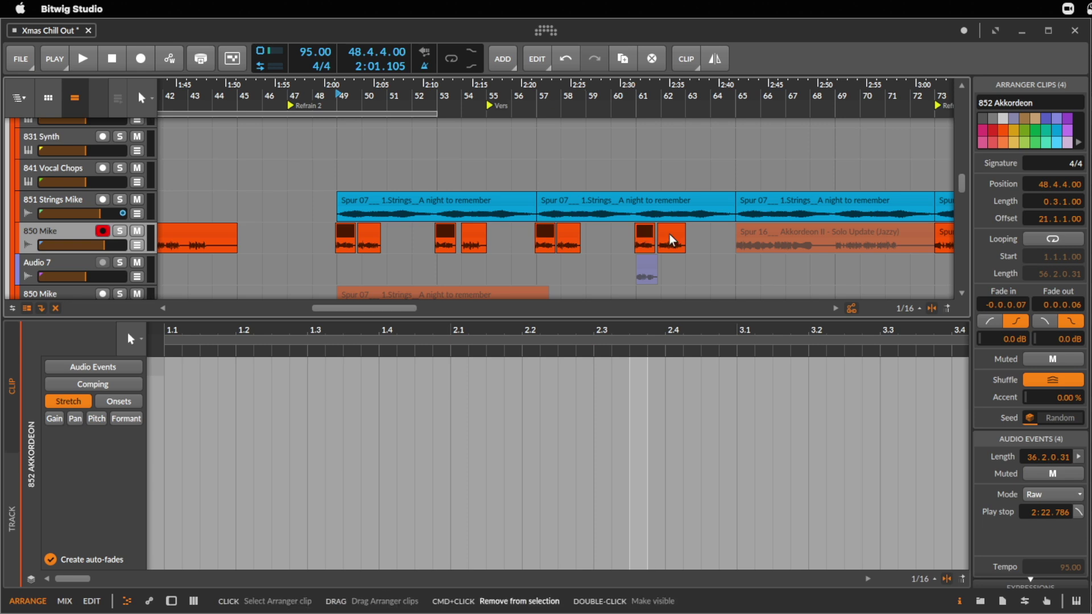
left_click(984, 137)
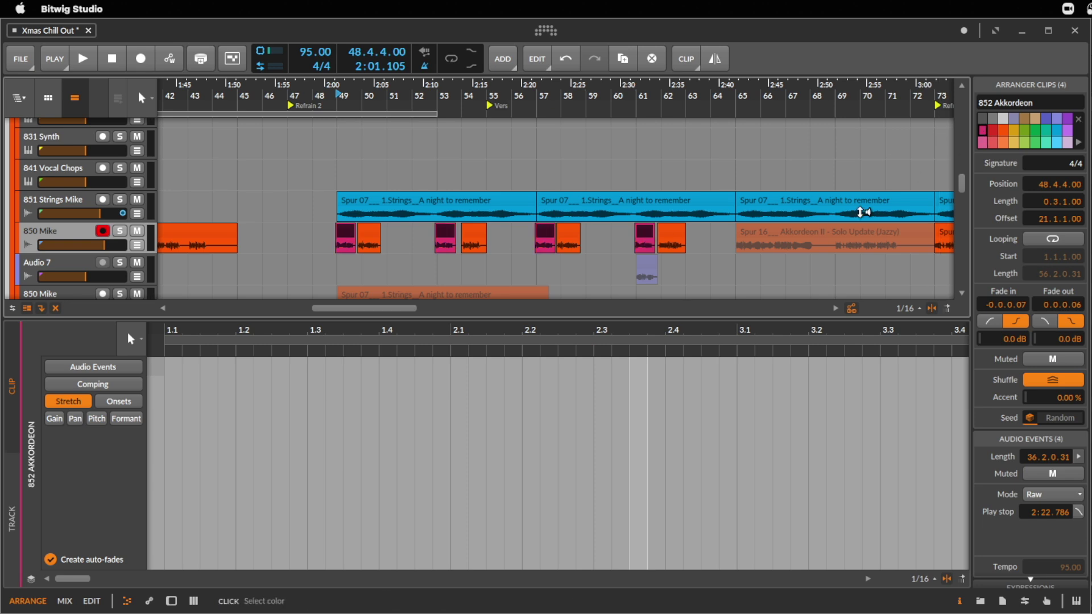
- Color the accordion clips at 49.4.2 and near bar 58 red, and the clip at 61.4.3 light red
left_click(370, 239)
left_click(569, 233, "super")
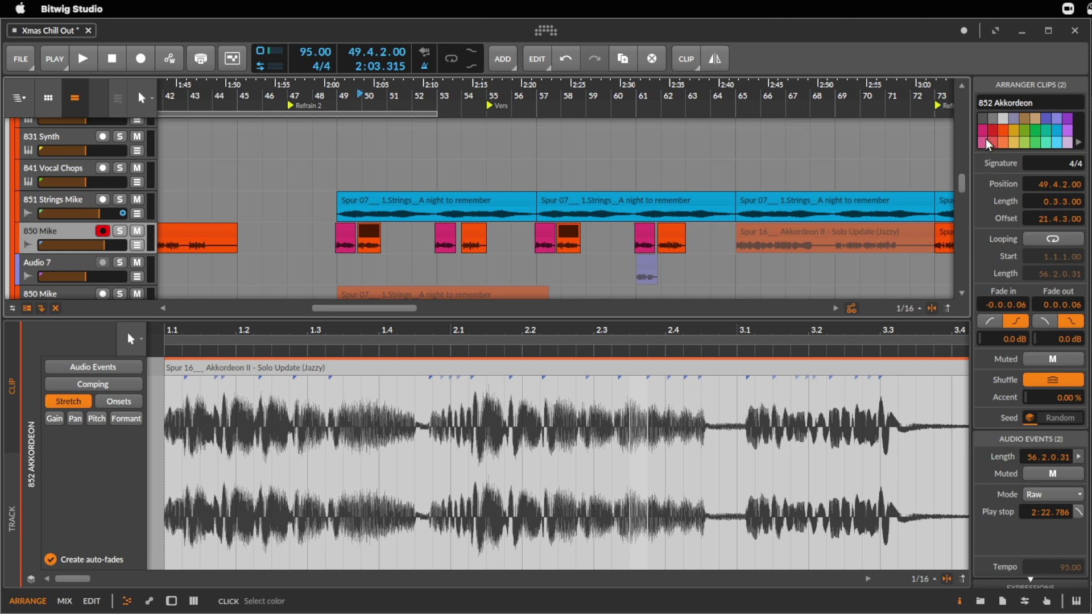
left_click(994, 131)
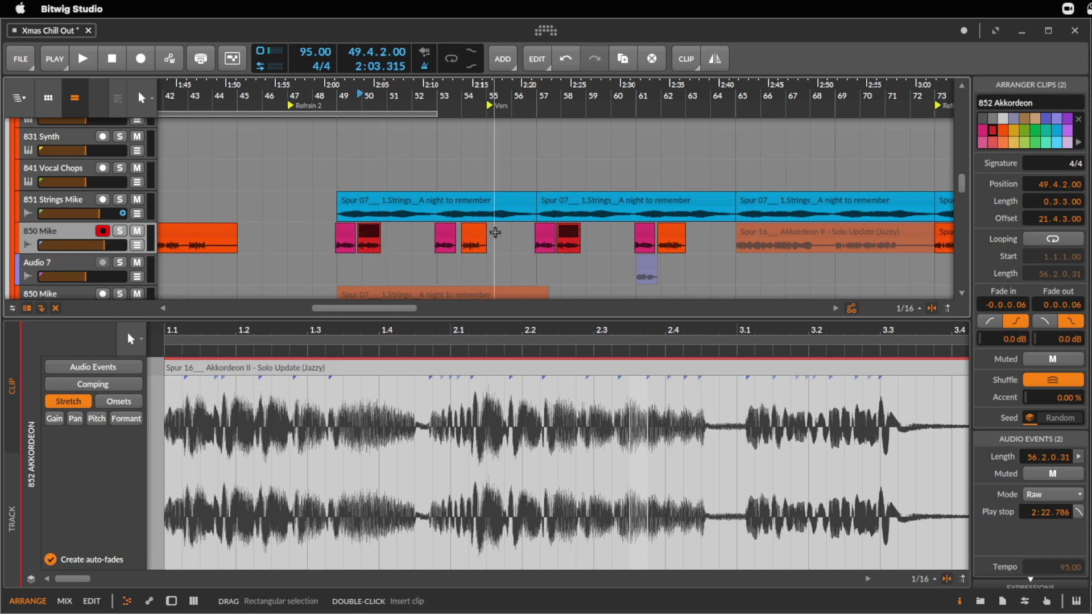
left_click(479, 234)
left_click(668, 238)
left_click(993, 143)
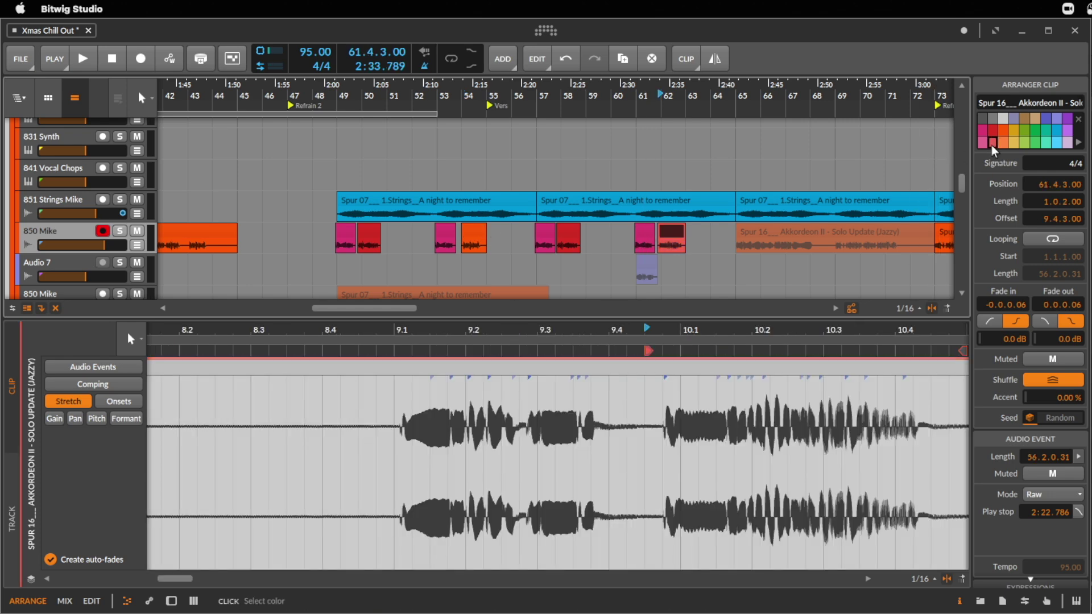
- Audition the color-coded accordion phrases over the strings from 48.2.4 and again from 60.4.1
left_click(322, 238)
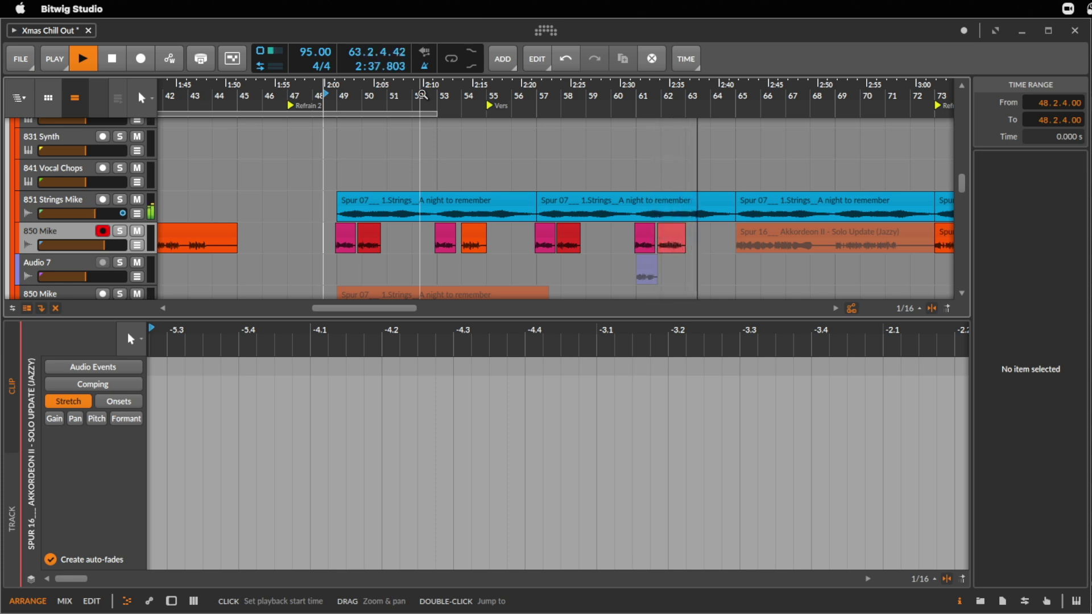
key("space")
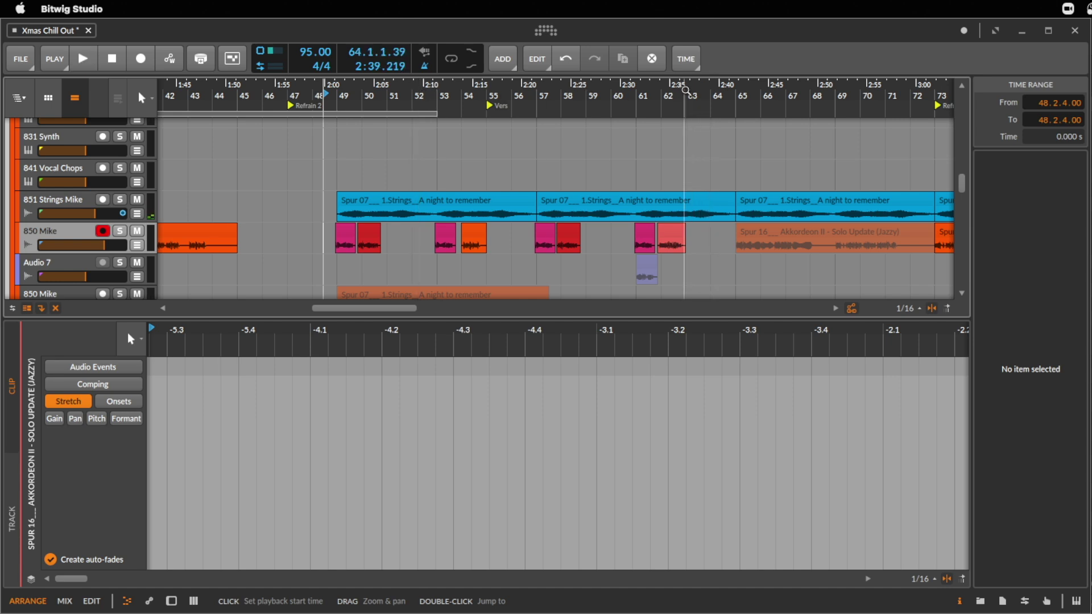
left_click_drag(685, 94, 693, 134)
left_click(533, 246)
key("space")
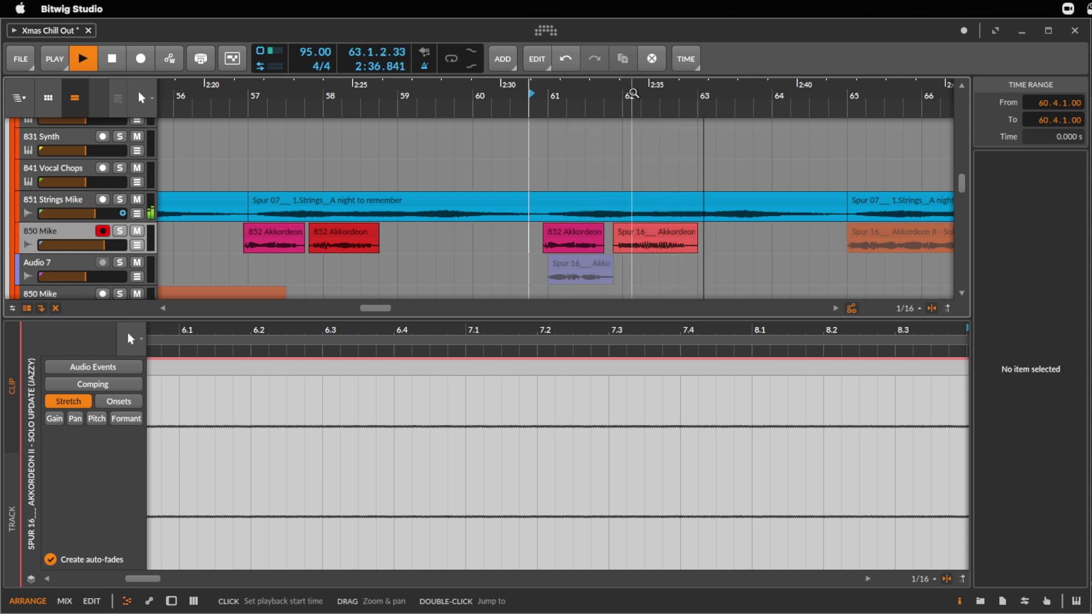
left_click_drag(634, 89, 579, 92)
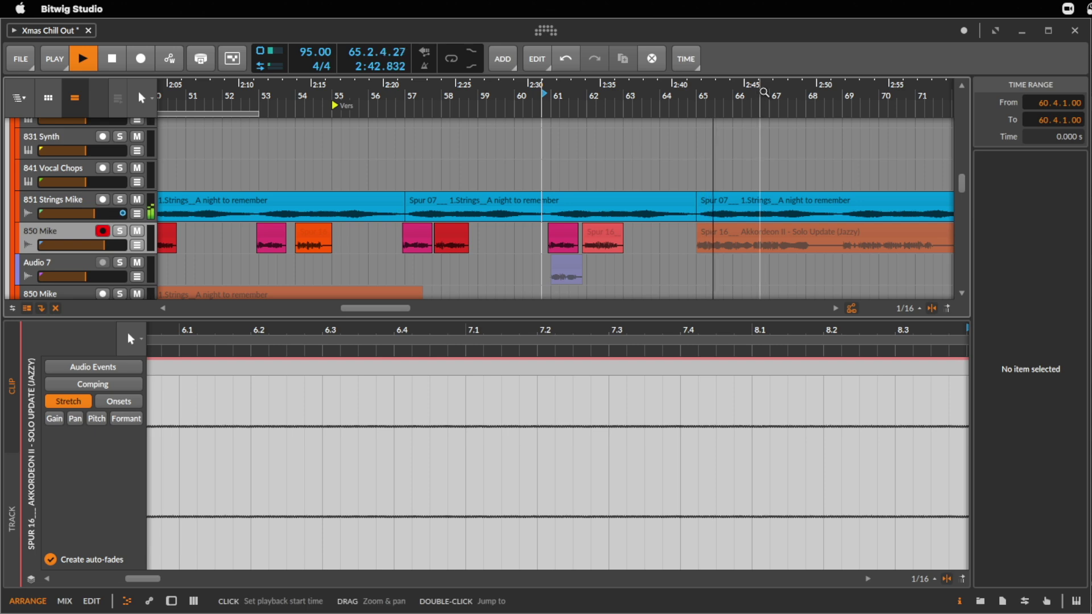
scroll(626, 181, "down", 5)
key("space")
- Delete the two strings clips starting at bars 65 and 73 on 851 Strings
left_click(654, 201)
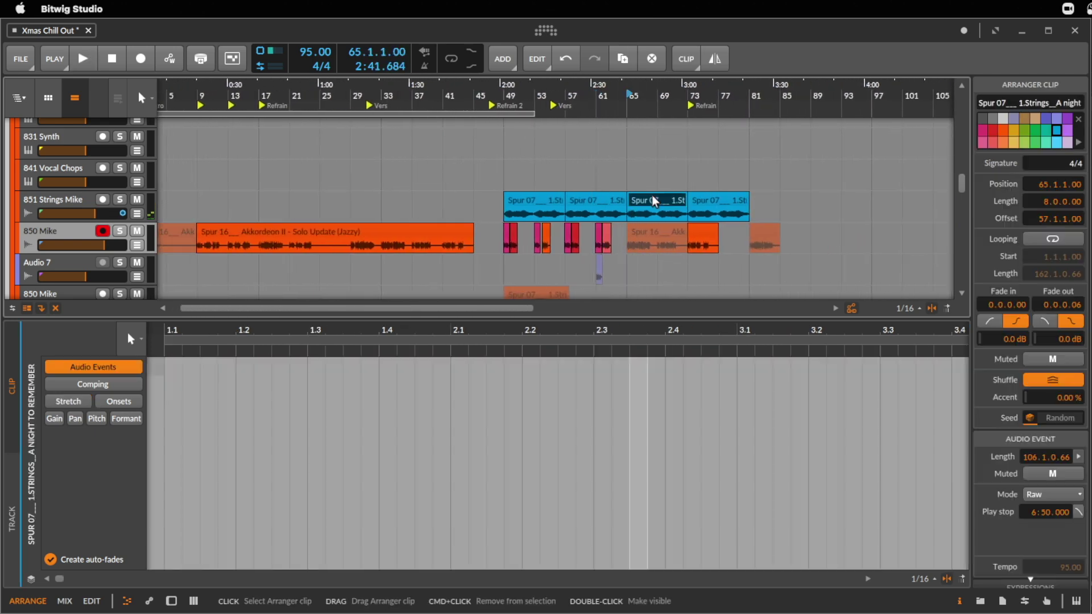
key("Delete")
left_click(728, 207)
key("Delete")
- Audition the passage from 65.1.2, and mute the eight-bar 421 Rhodes and 431 Pad clips starting at bar 65
left_click(626, 215)
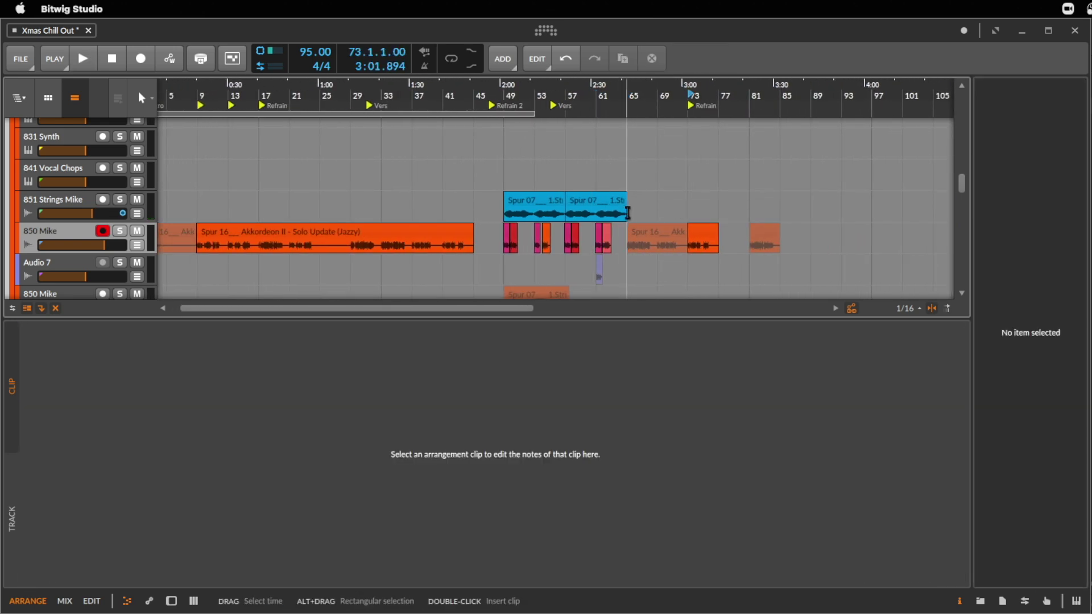
key("space")
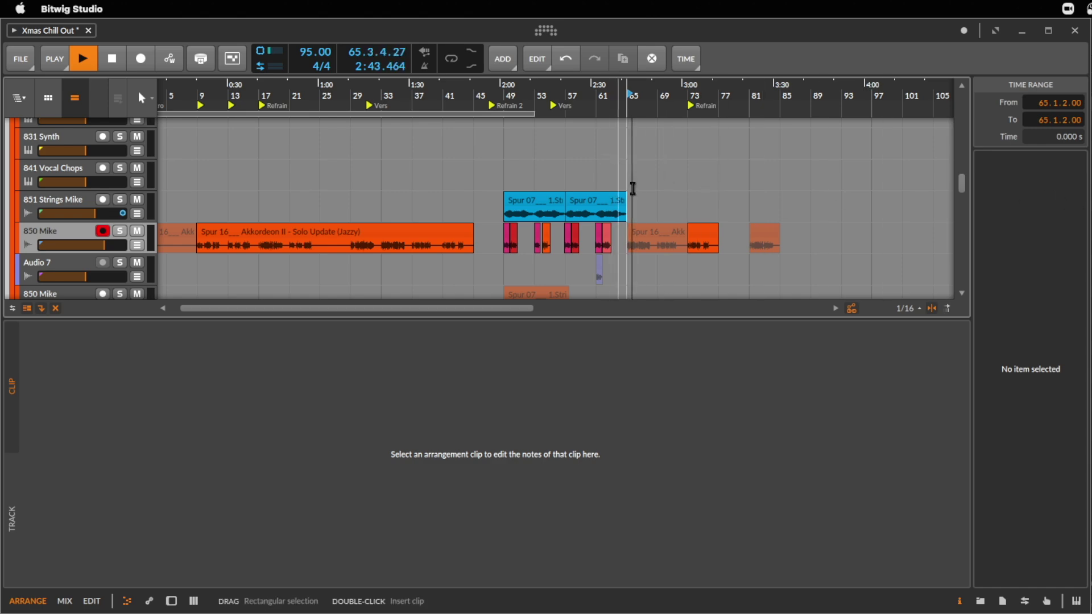
scroll(660, 253, "up", 10)
scroll(662, 241, "down", 8)
scroll(660, 228, "up", 8)
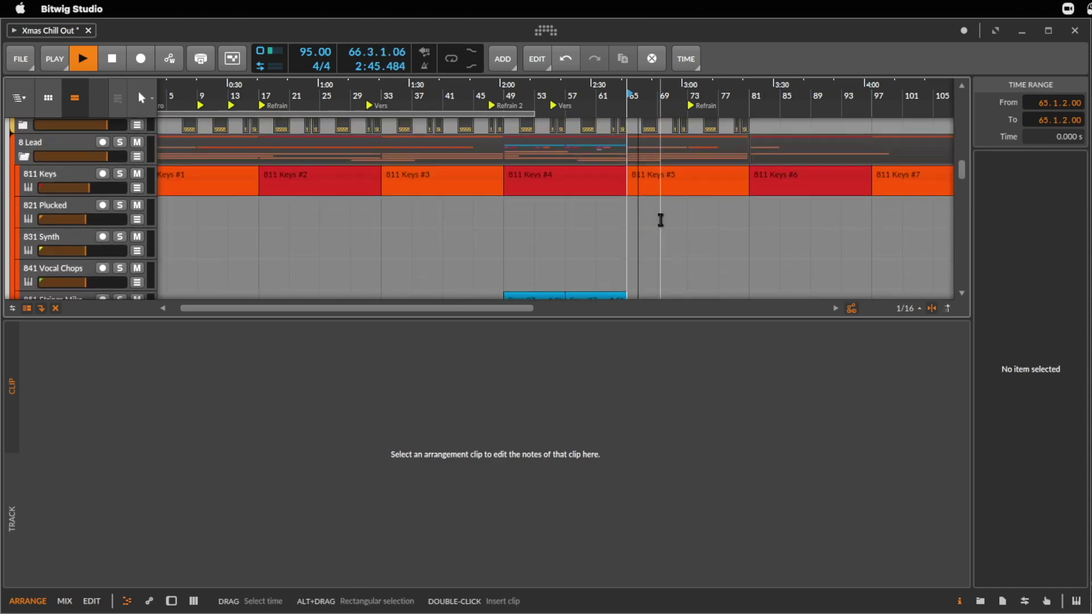
key("space")
left_click(647, 170)
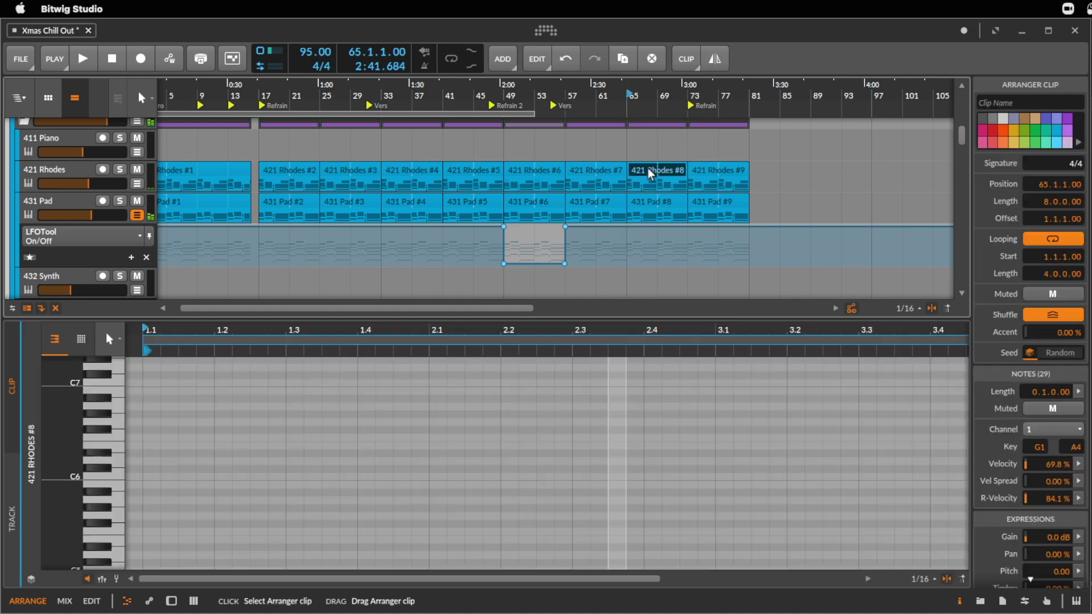
left_click(655, 205)
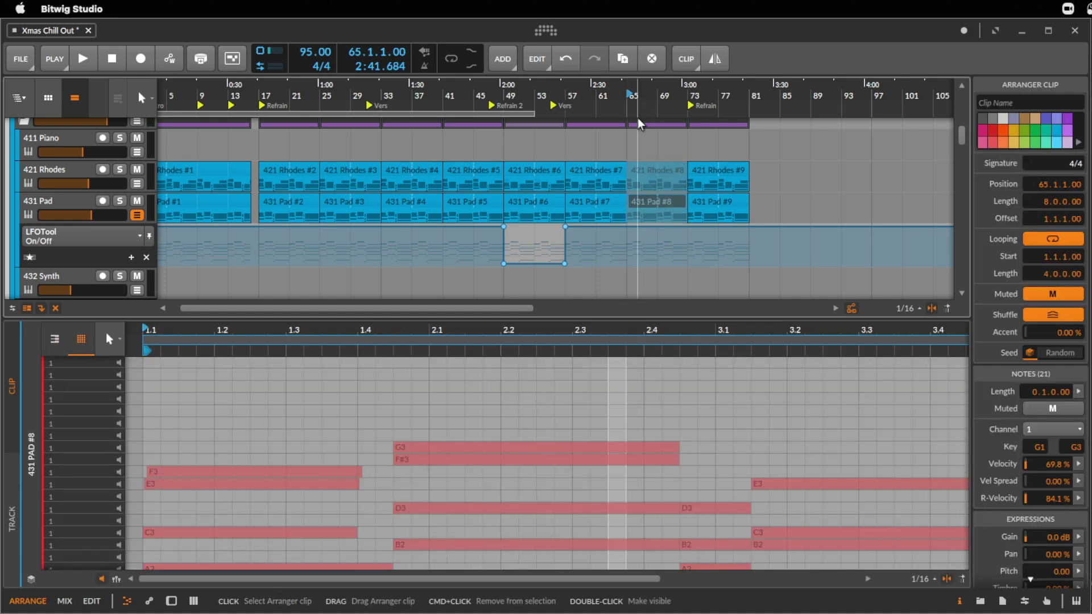
- Audition the transition into the section with muted chords from 63.1.1
scroll(644, 182, "up", 5)
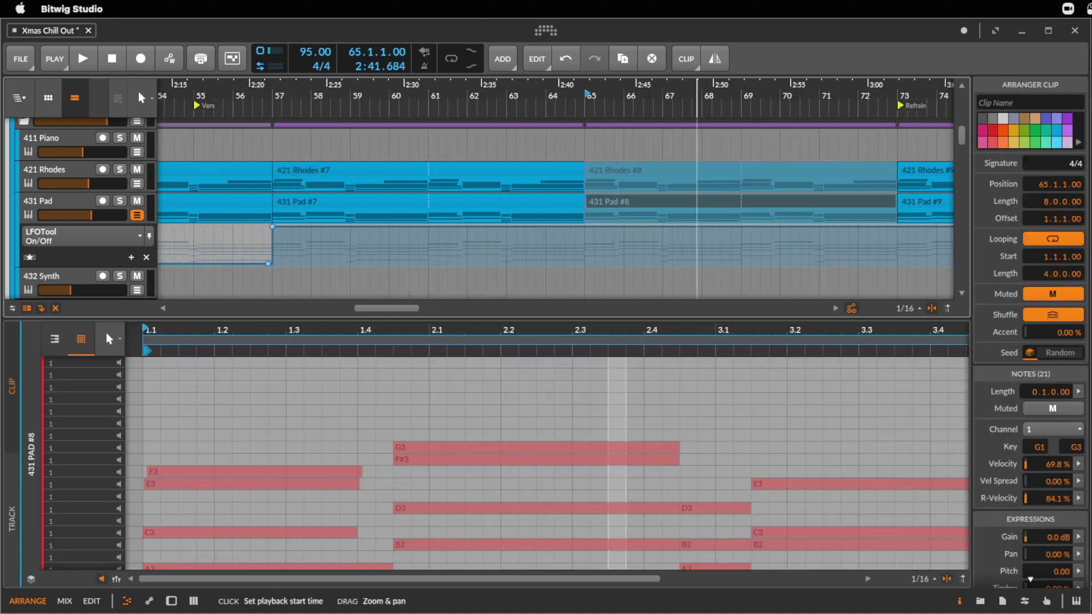
left_click(511, 151)
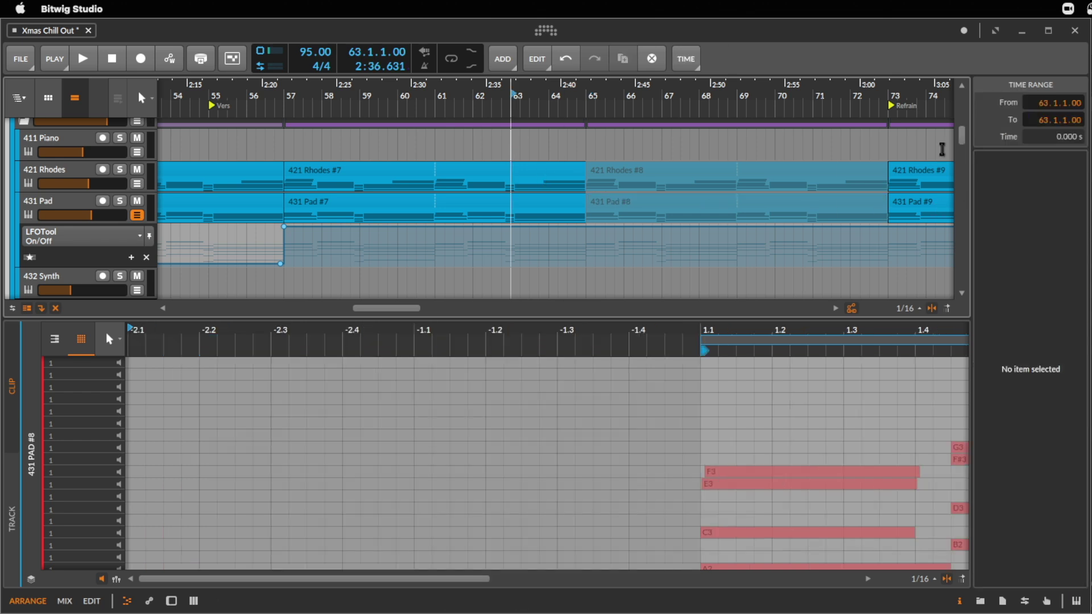
key("space")
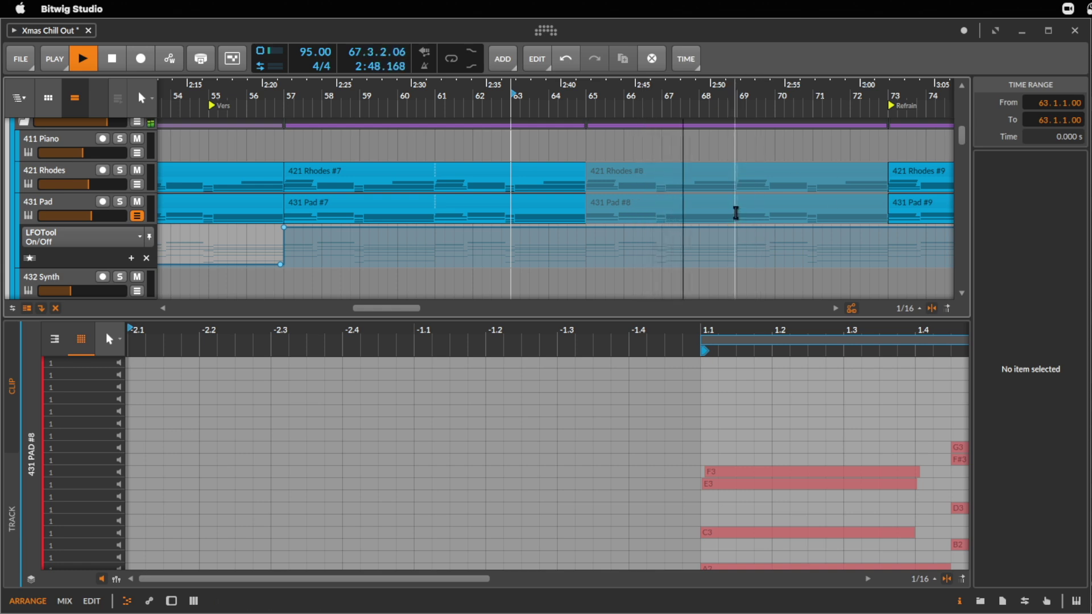
- Split the muted Rhodes and Pad clips at 69.1.1 and unmute the parts behind the split
key("super+e")
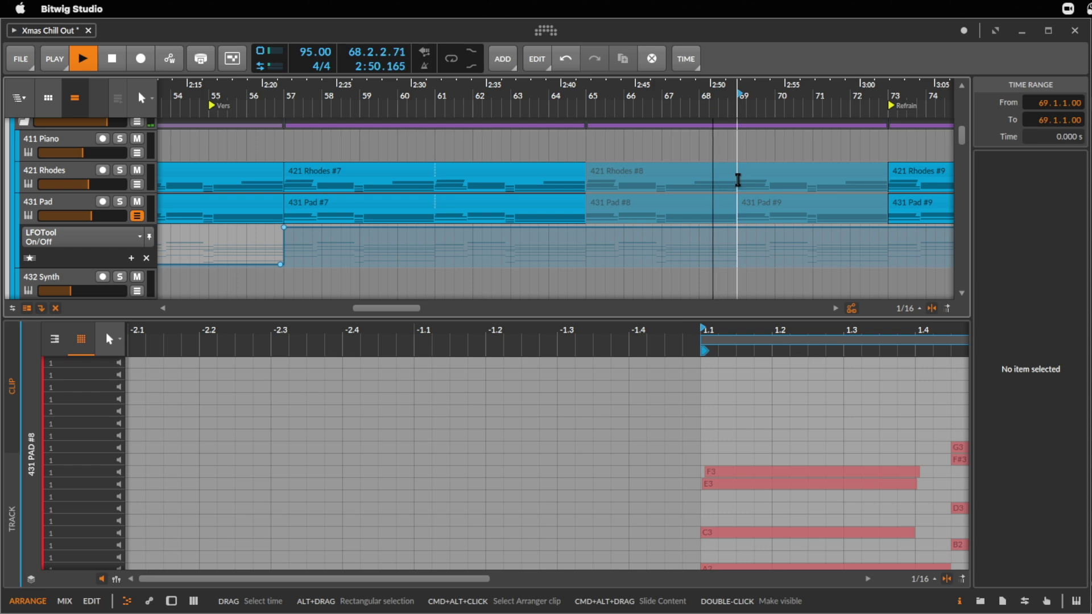
left_click(738, 179)
key("super+e")
left_click(715, 178)
left_click(799, 177)
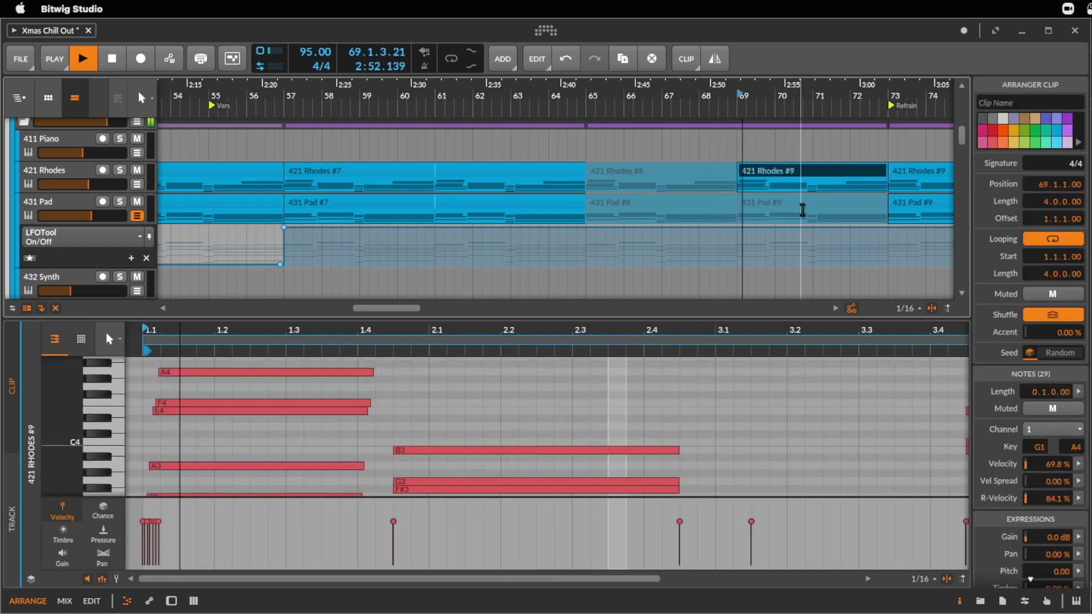
left_click(811, 207)
- Split the 434 Bells clip at 69.1.1 and mute the part starting at bar 65
scroll(789, 245, "down", 3)
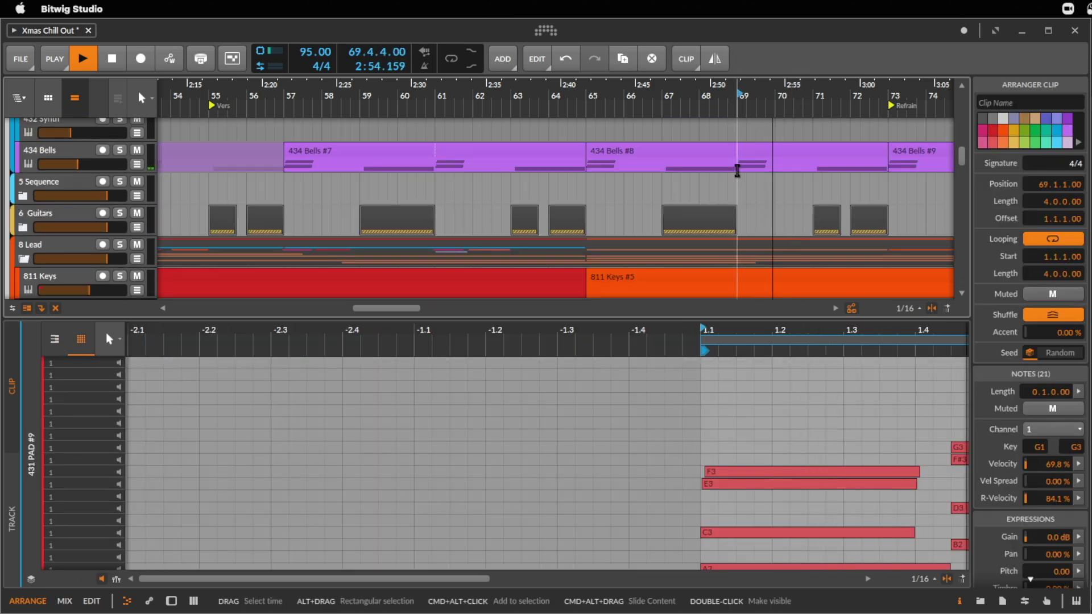
left_click(736, 170)
key("super+e")
left_click(722, 151)
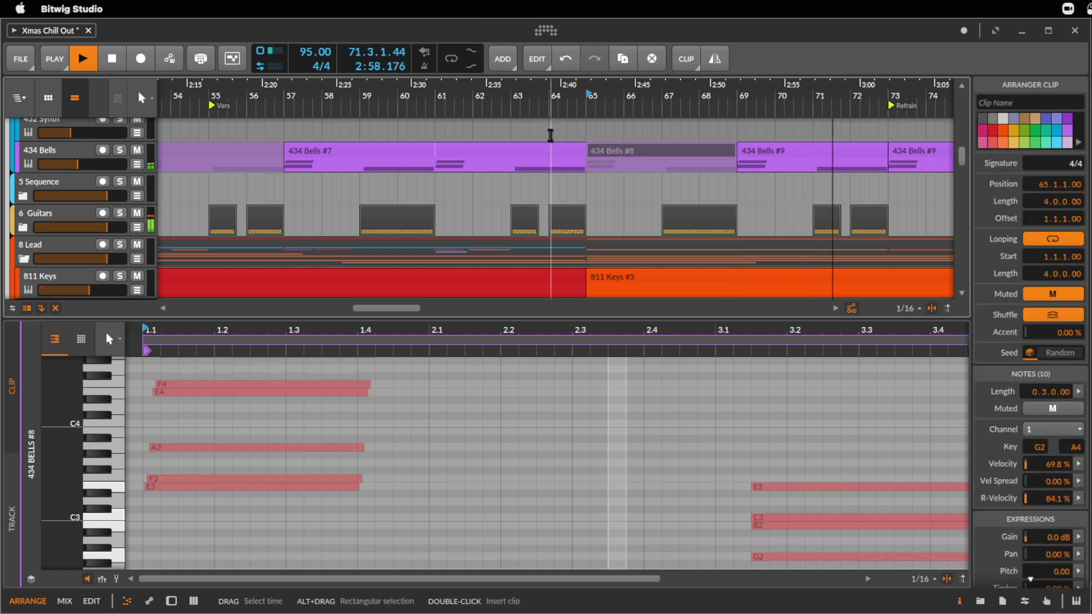
- Audition the thinned-out section from 64.1.1 into the Refrain, checking the drum, bass, chord and lead tracks
left_click(549, 141)
scroll(634, 259, "up", 10)
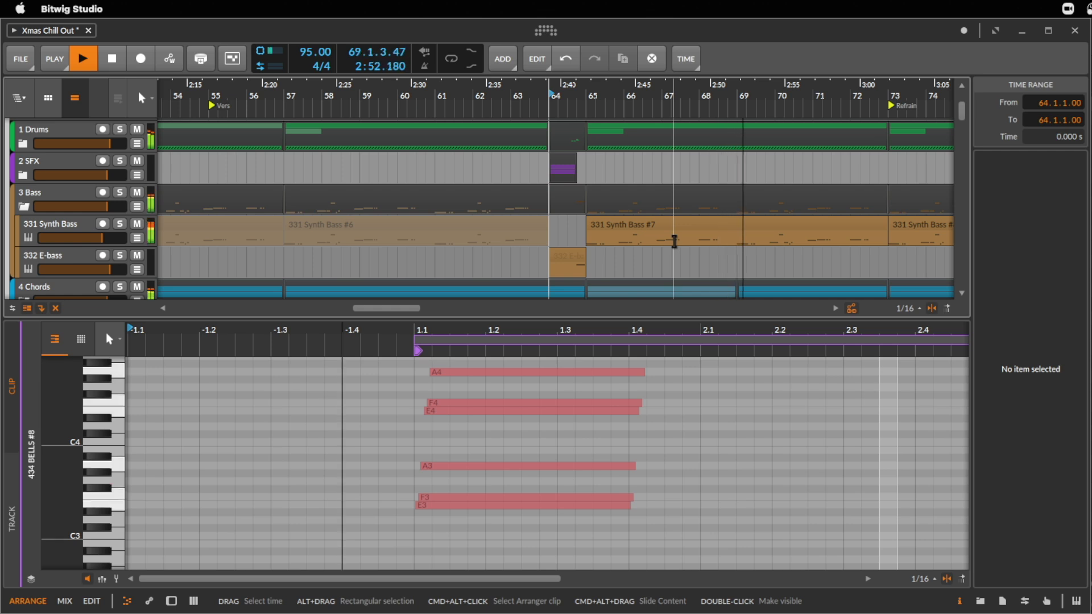
scroll(794, 170, "down", 5)
left_click_drag(780, 100, 715, 90)
scroll(813, 268, "down", 3)
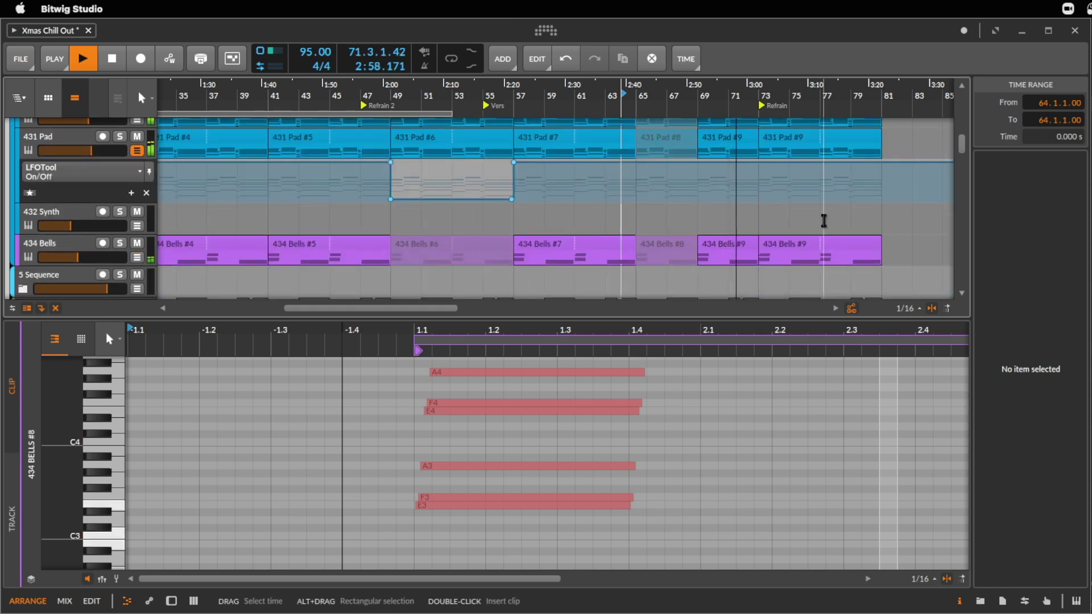
scroll(855, 216, "up", 2)
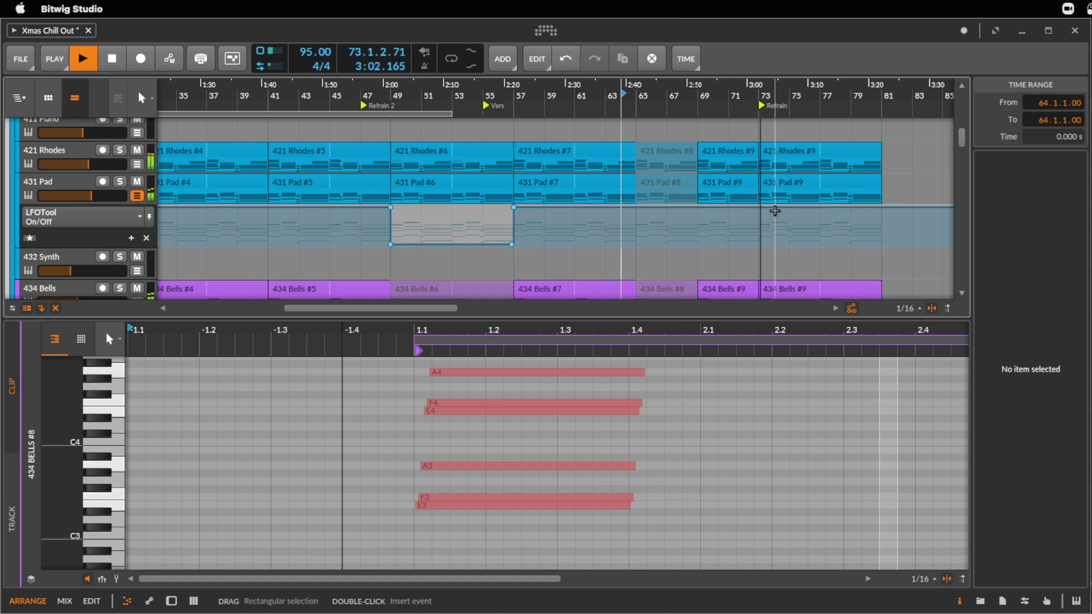
scroll(826, 225, "down", 1)
scroll(826, 225, "down", 10)
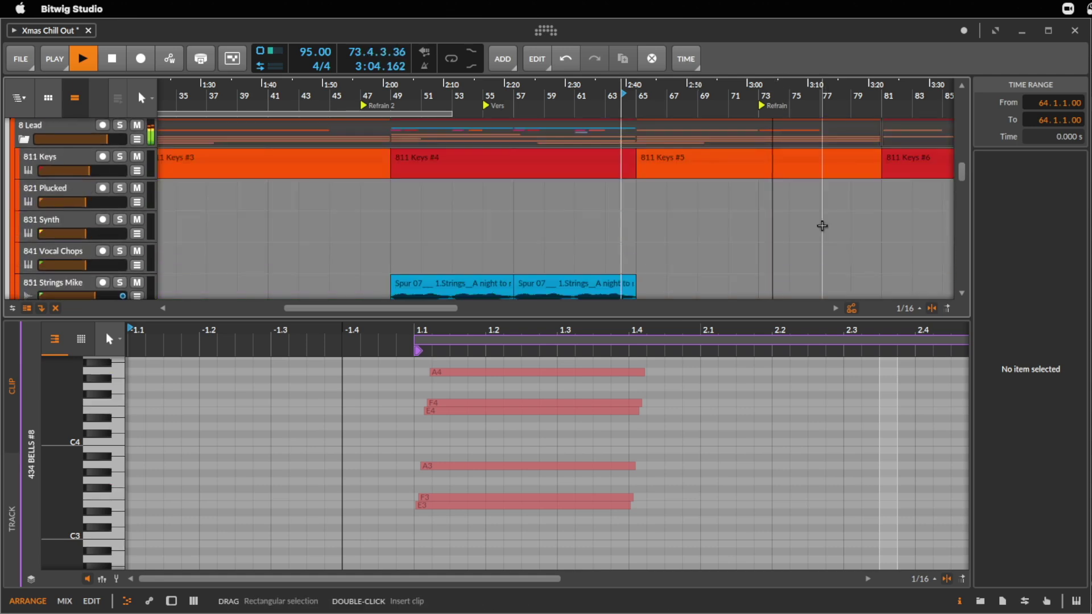
- Shorten the accordion clip at bar 73 to a length of 3.1.3.00
scroll(822, 200, "up", 4)
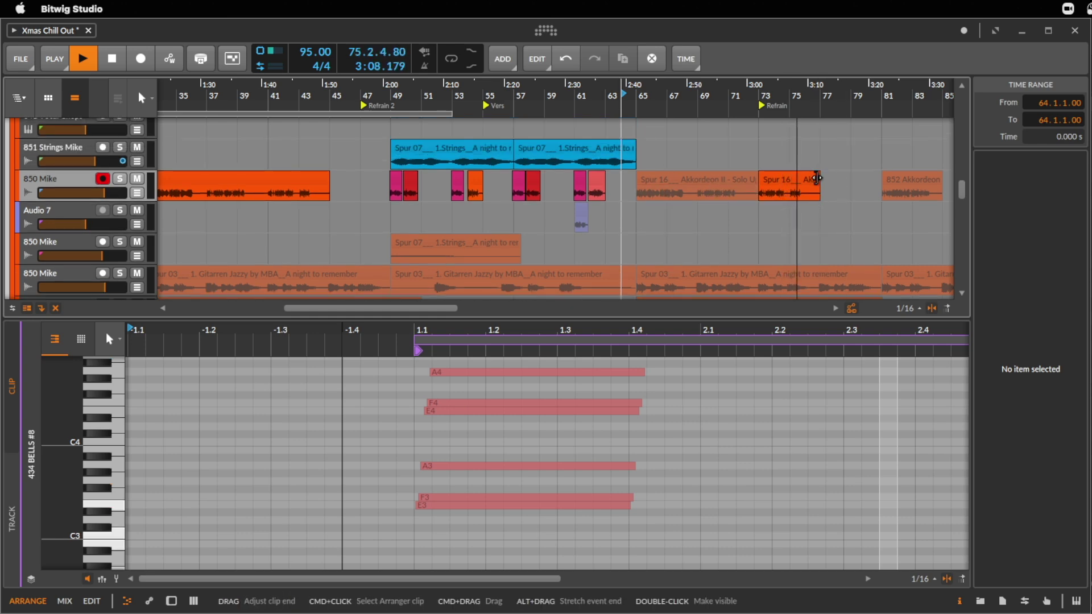
left_click_drag(820, 178, 808, 178)
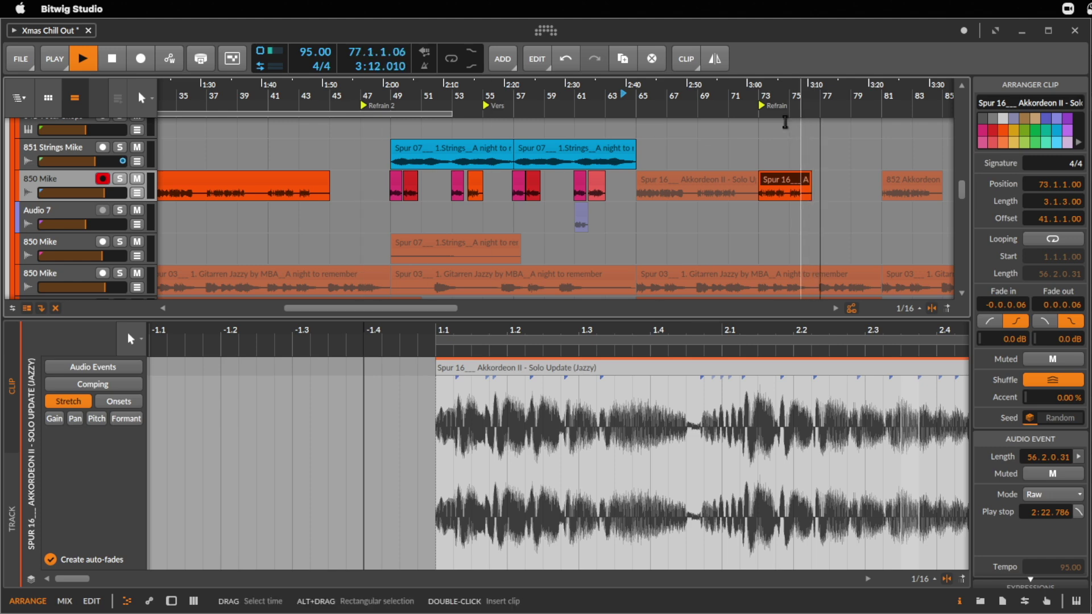
key("space")
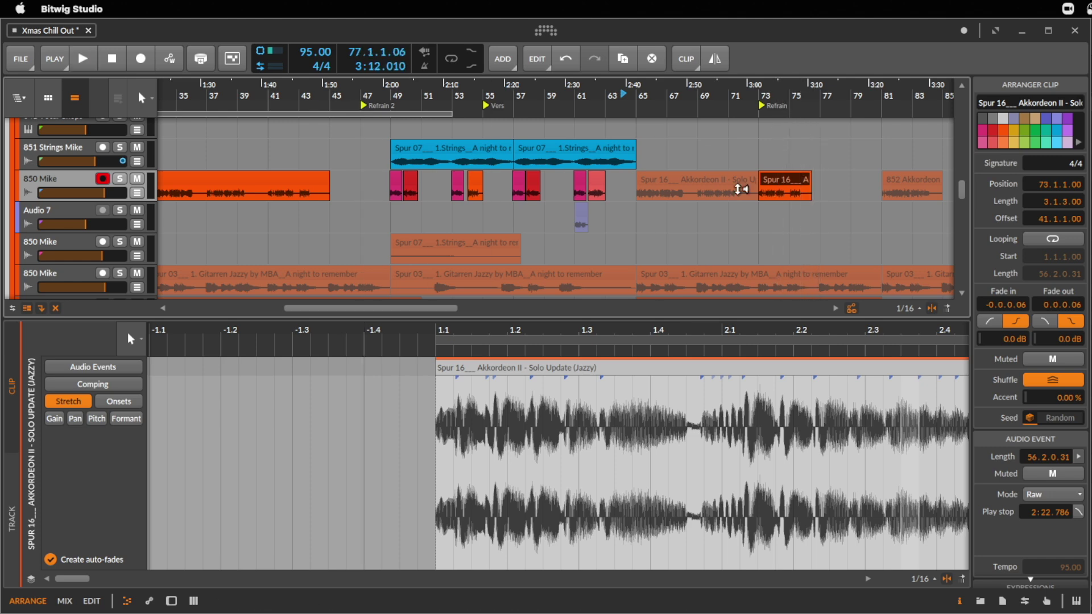
- Delete the muted clip near bar 61 on Audio 7 and move the accordion clip from bar 73 down to that track
left_click(580, 216)
key("Delete")
left_click_drag(791, 181, 781, 213)
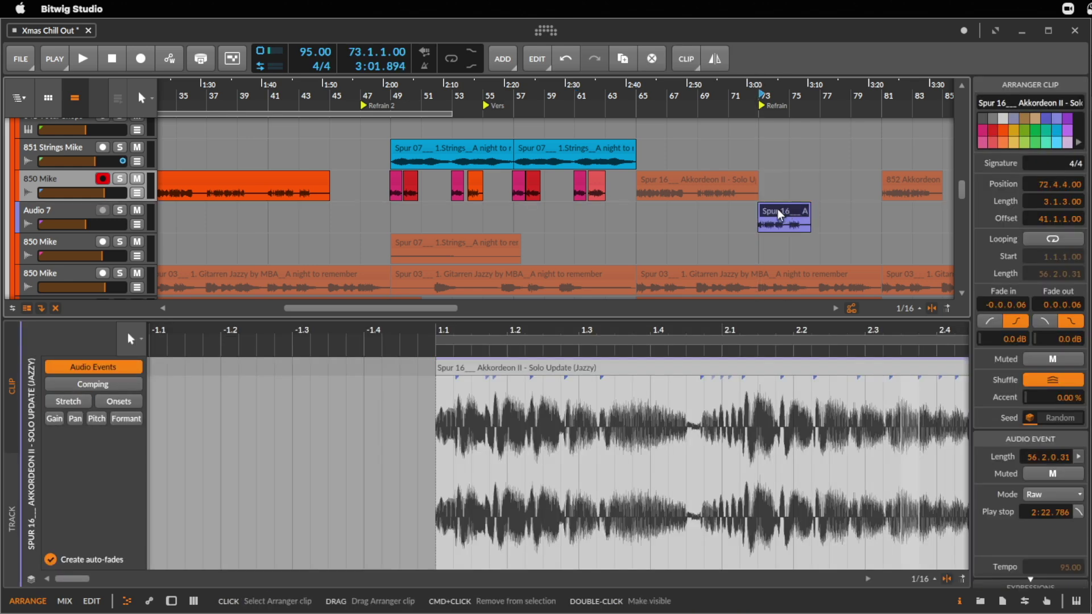
- Set the arranger's beat grid to 1/1
left_click(909, 309)
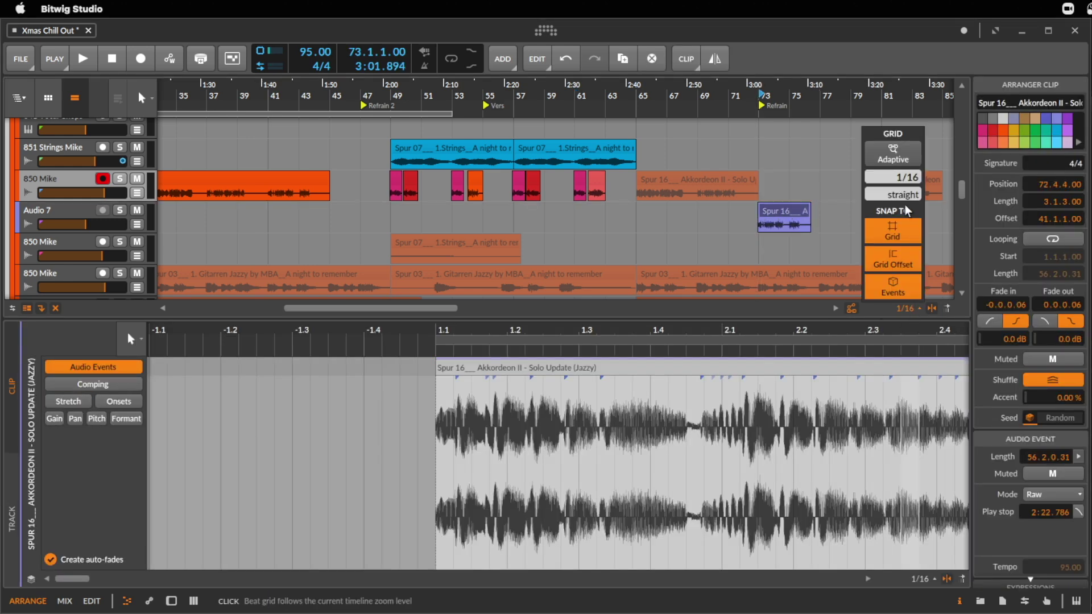
left_click_drag(919, 188, 919, 143)
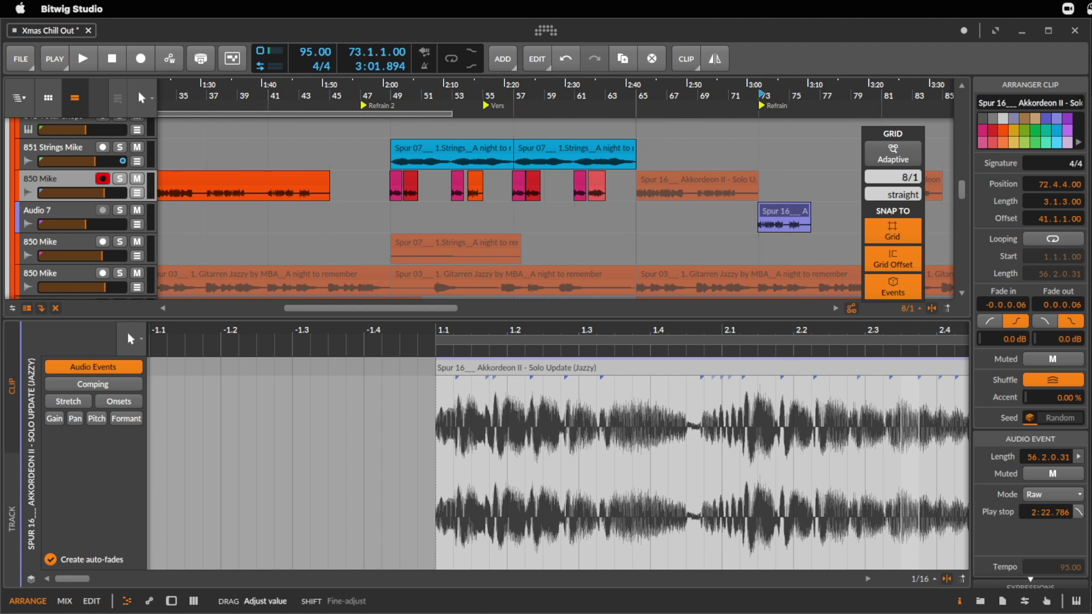
left_click(772, 209)
- Delete the accordion clip at 72.4.4 from Audio 7
left_click(779, 213)
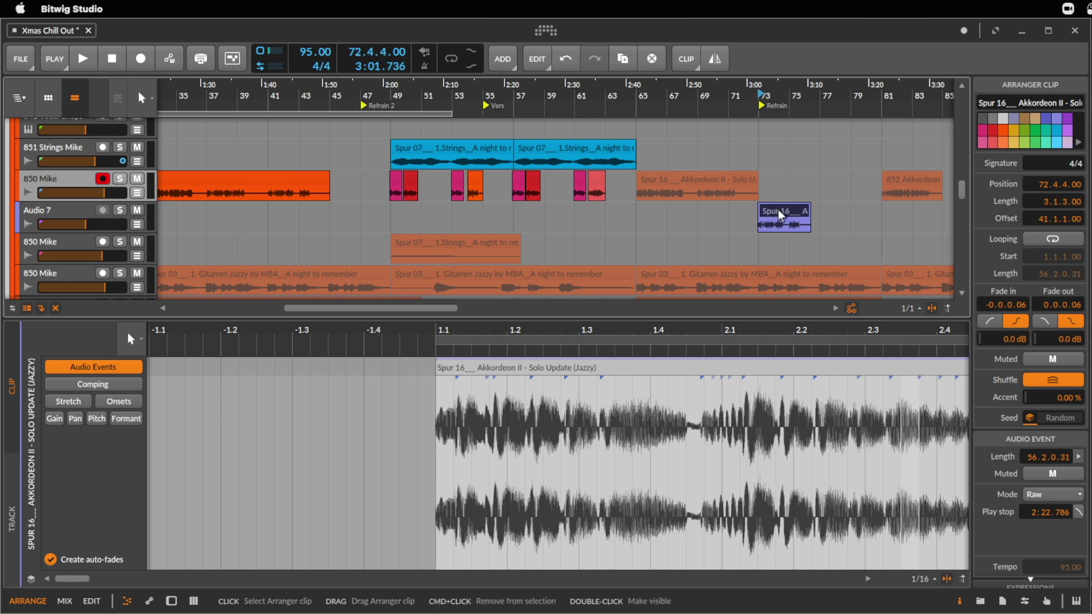
left_click_drag(806, 90, 828, 108)
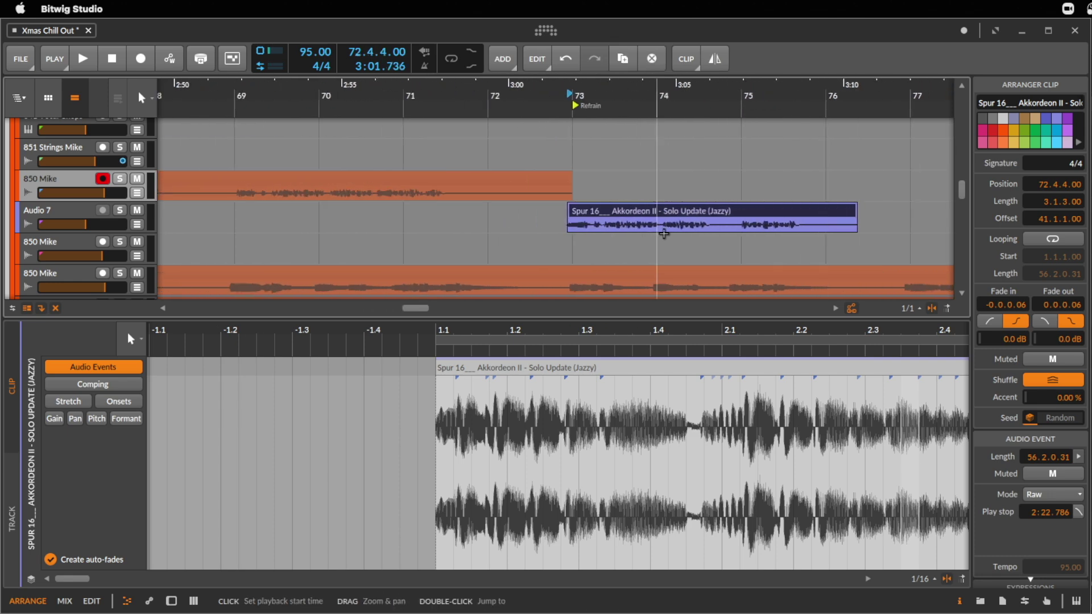
key("Delete")
left_click_drag(543, 93, 611, 52)
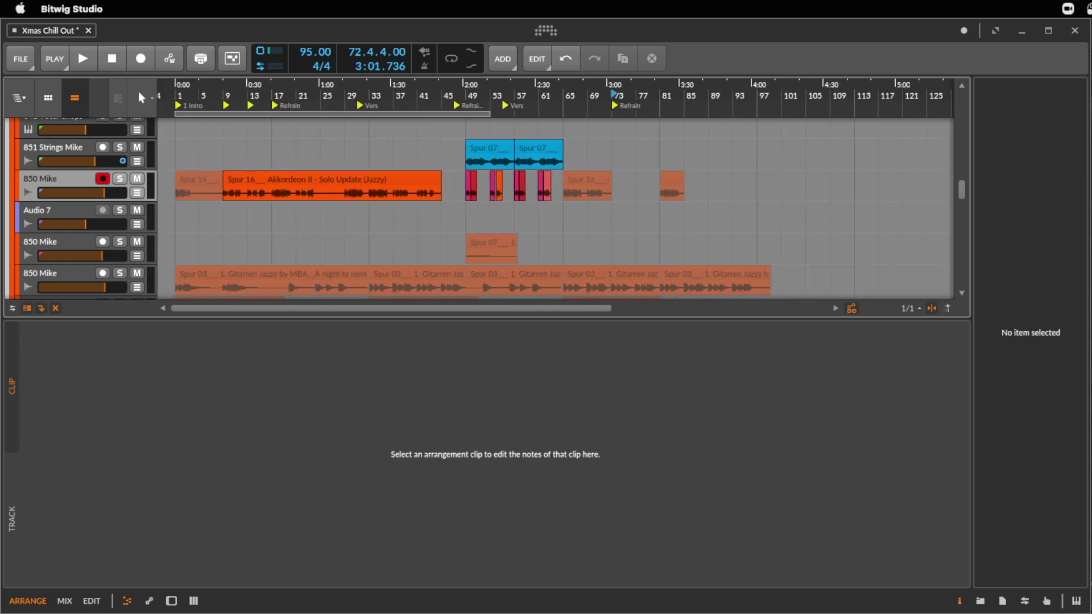
- Switch to Finder and open the supplementary arrangement folder for Night to remember in Downloads
key("super+Tab")
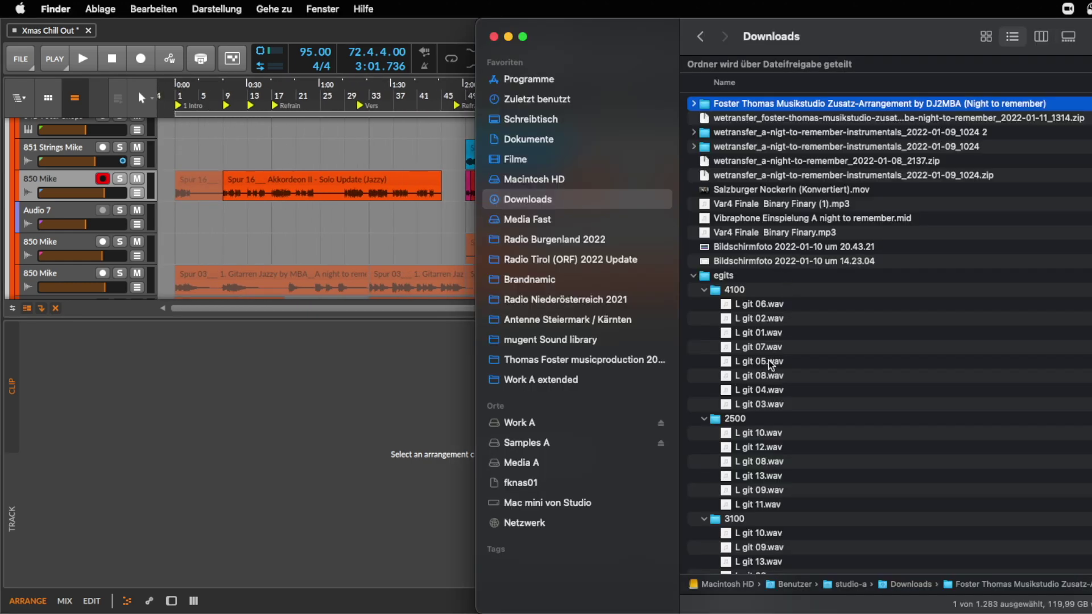
double_click(758, 104)
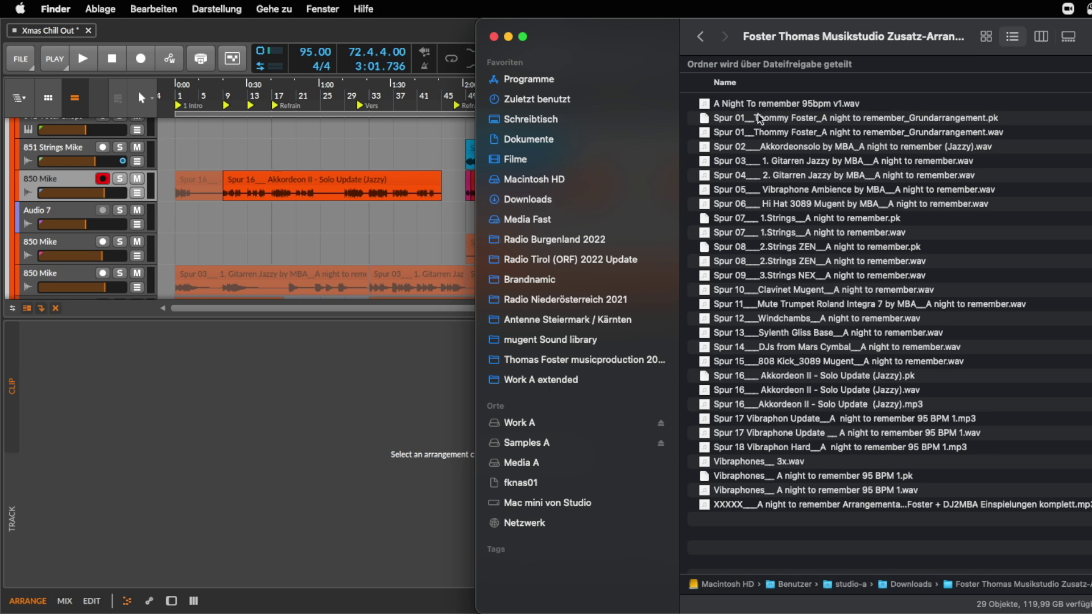
- Import Spur 16___ Akkordeon II - Solo Update (Jazzy).wav onto the Audio 7 track at bar 1 and solo that track
left_click(861, 393)
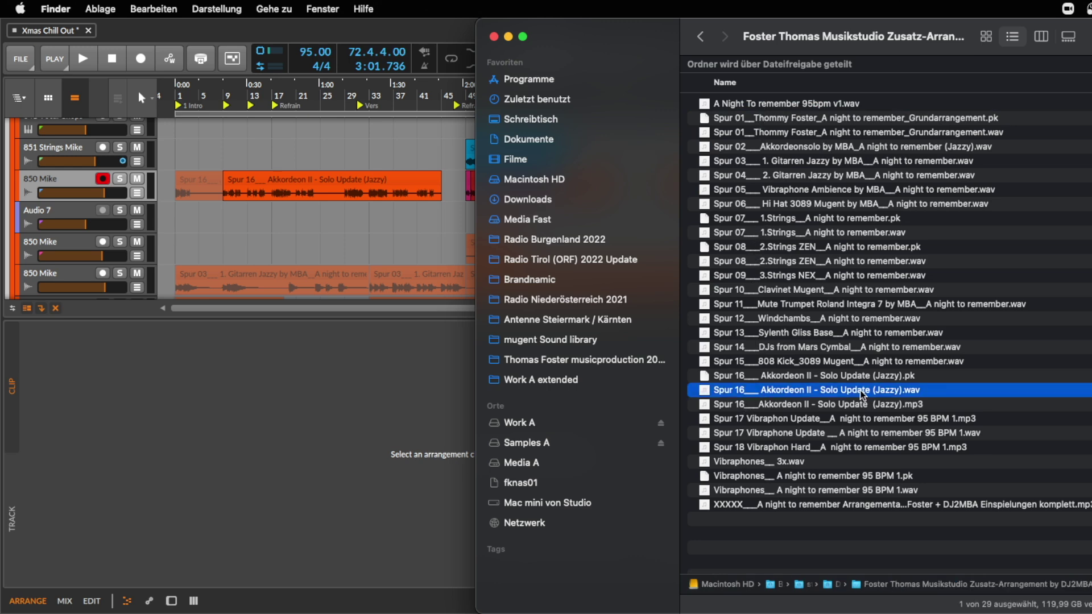
left_click_drag(841, 394, 178, 226)
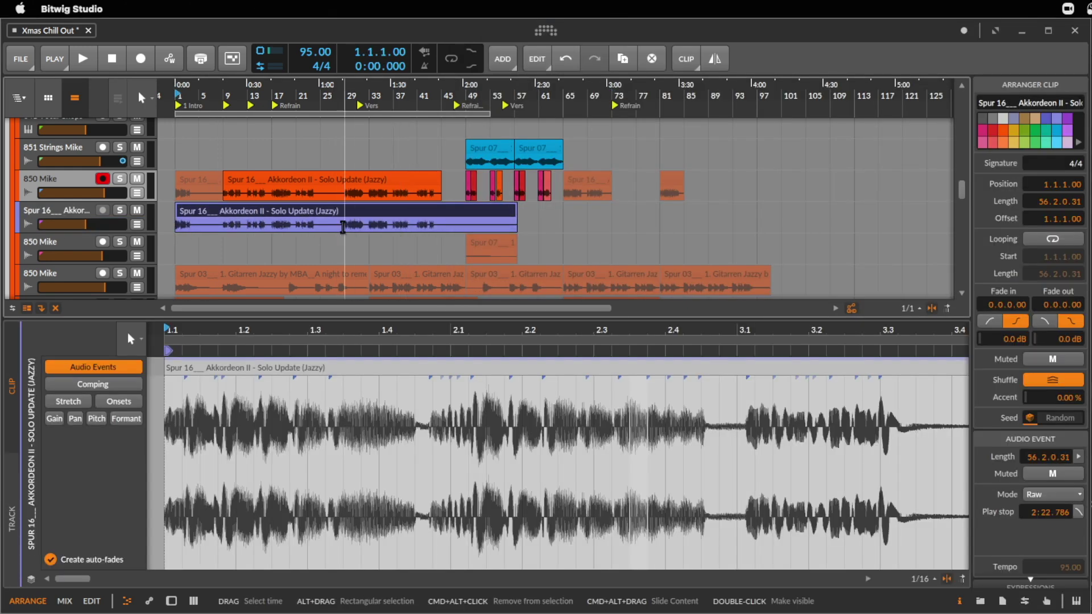
left_click(120, 209)
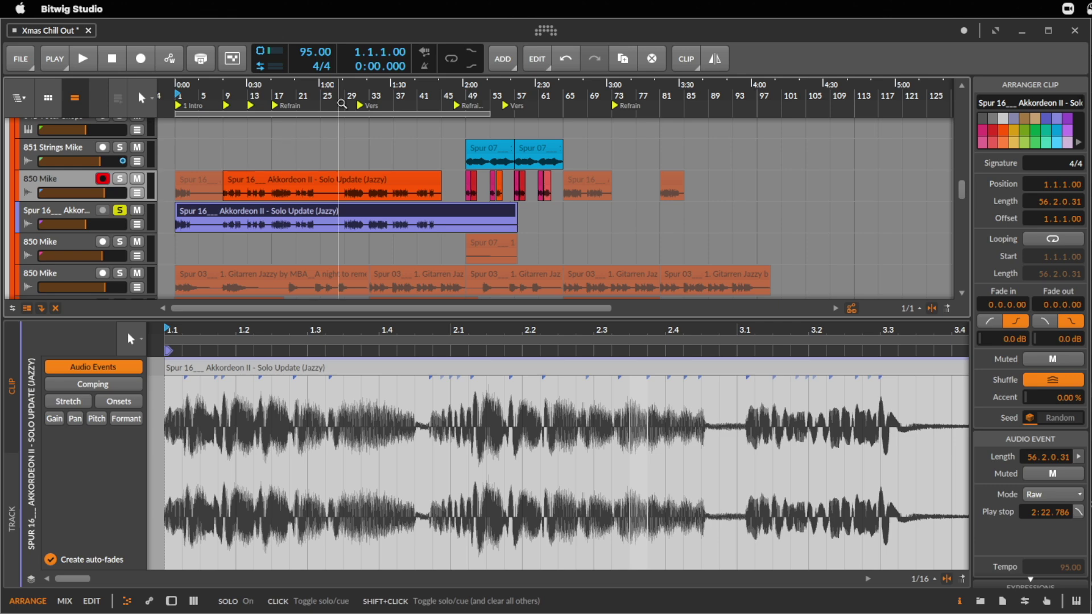
- Audition the soloed accordion recording from bars 29, 33, 37 and 41
left_click_drag(390, 105, 541, 148)
left_click(414, 223)
key("space")
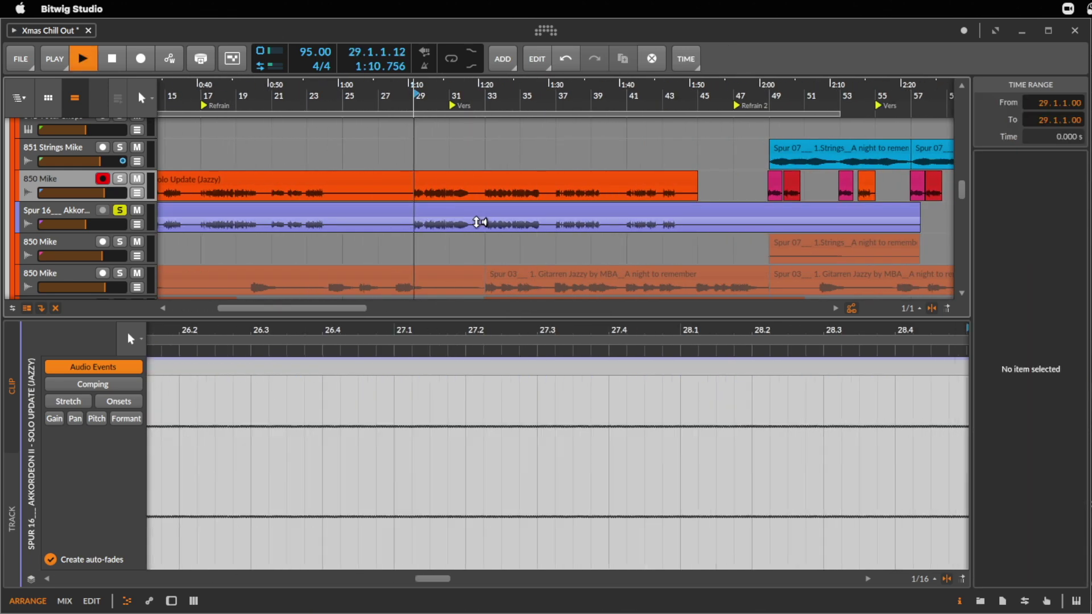
left_click(485, 228)
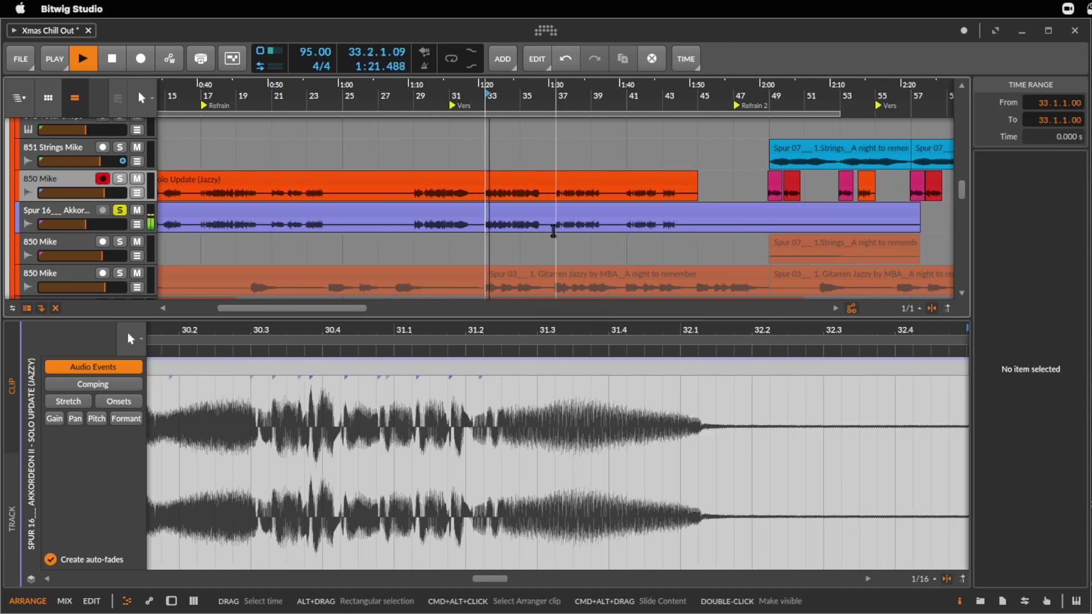
left_click(555, 229)
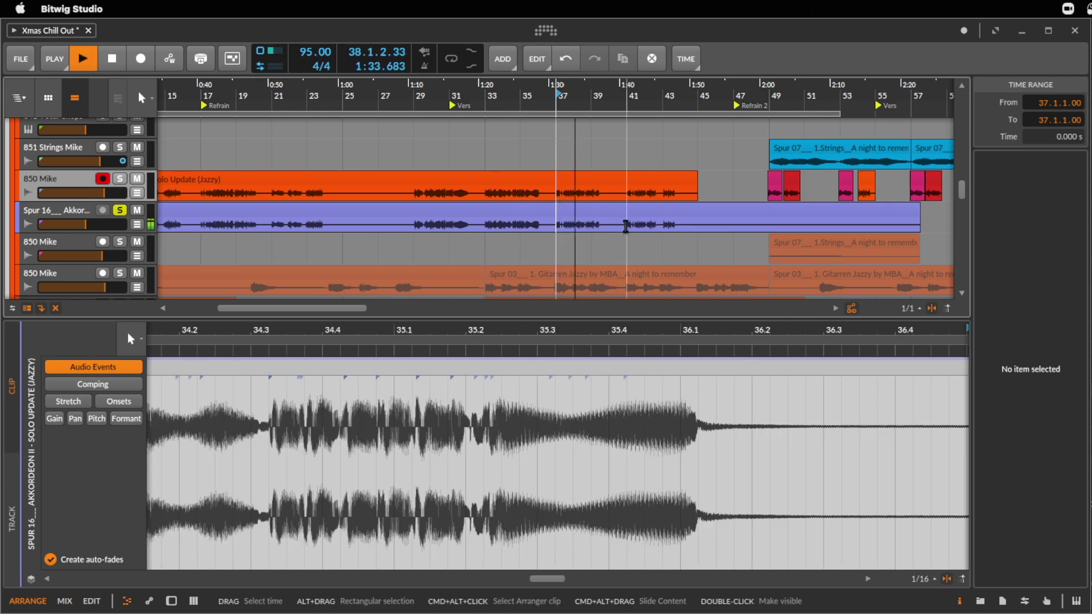
left_click(626, 227)
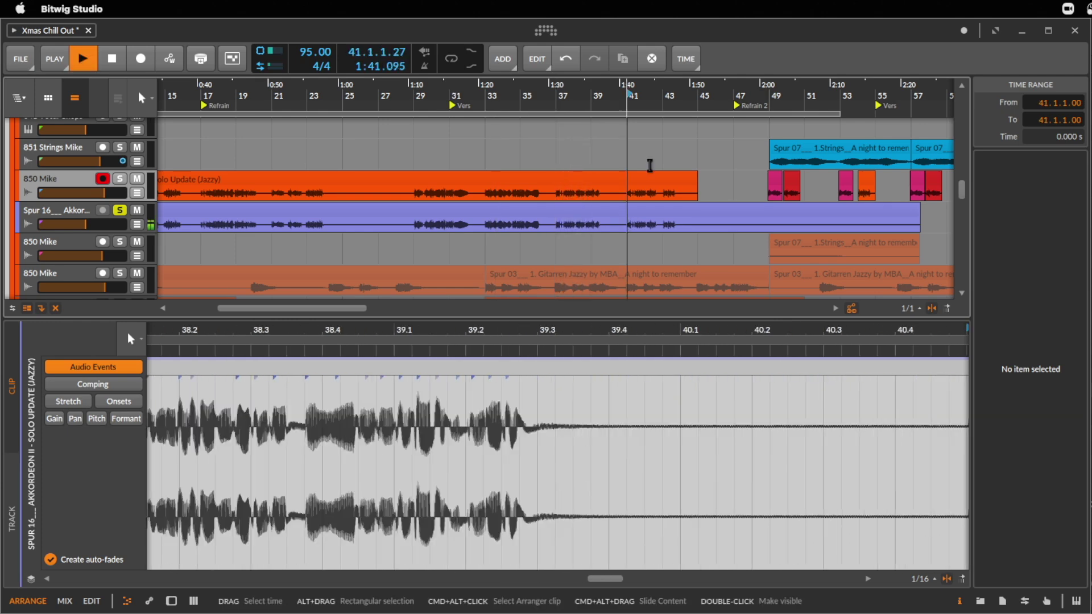
- Audition the earlier accordion phrases from bars 17, 1 and 9 of the imported recording
left_click_drag(644, 91, 740, 86)
left_click(298, 225)
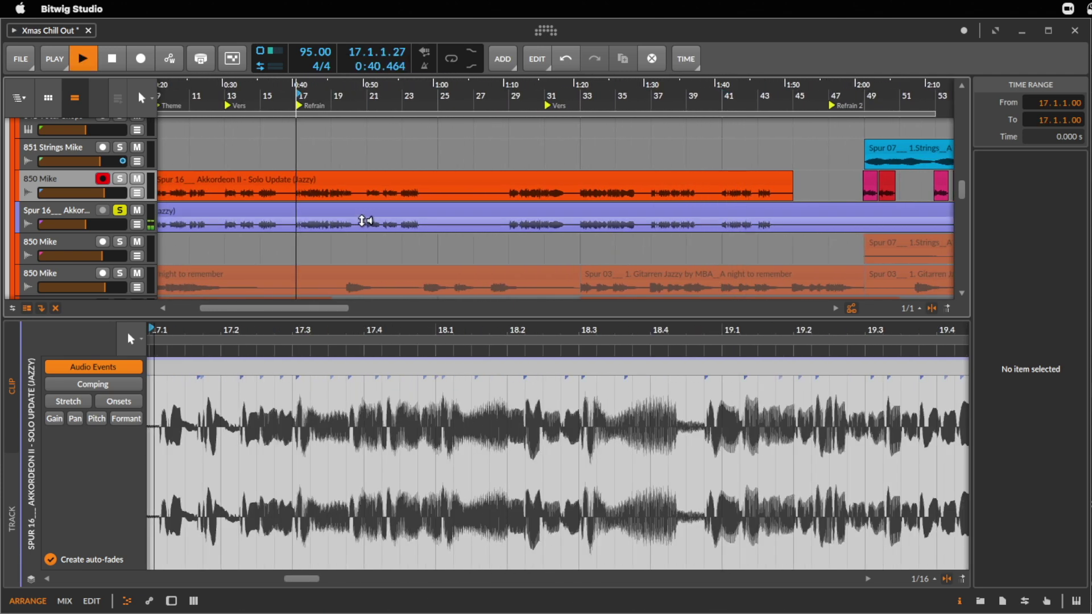
scroll(227, 210, "left", 5)
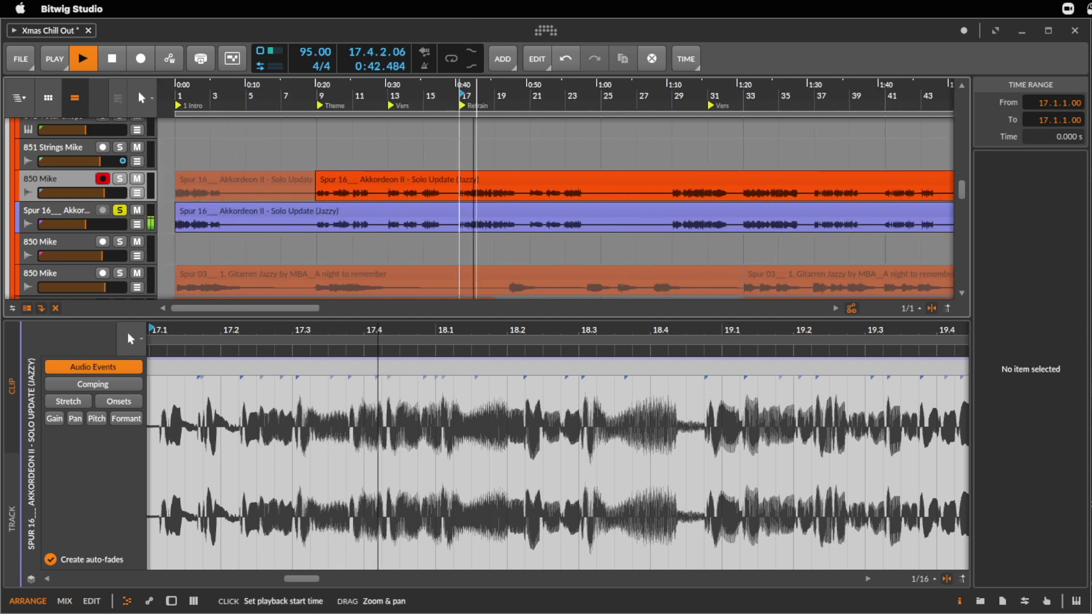
left_click(176, 225)
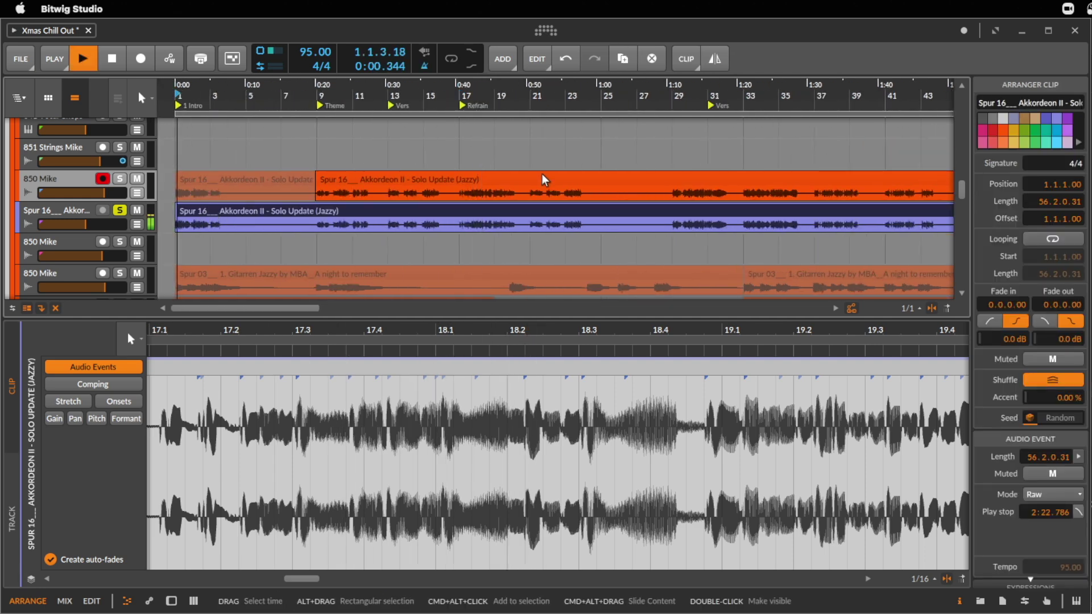
left_click_drag(565, 94, 564, 82)
key("space")
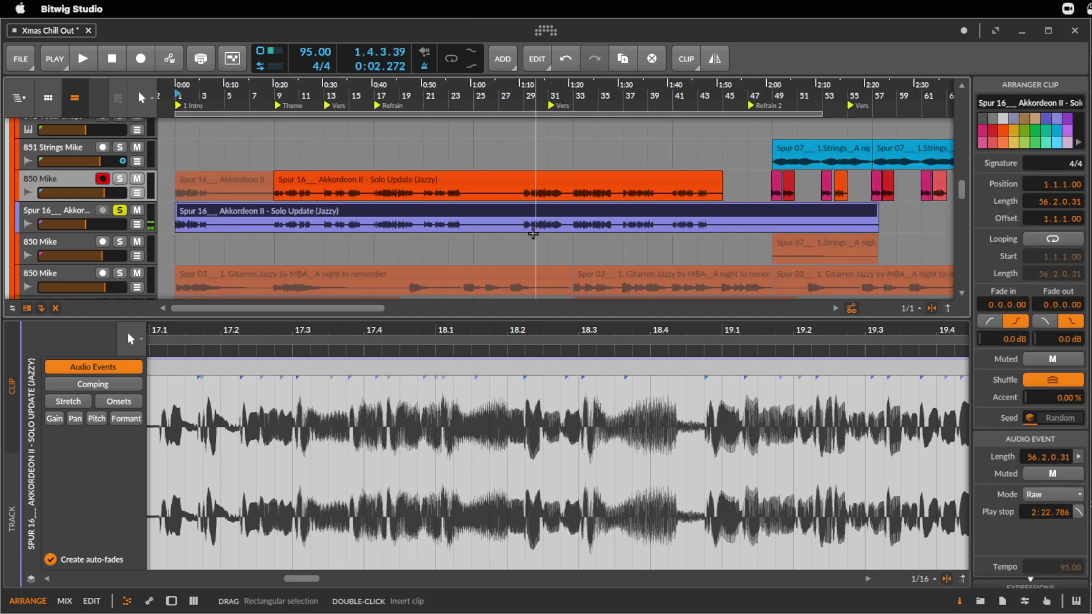
left_click(273, 226)
key("space")
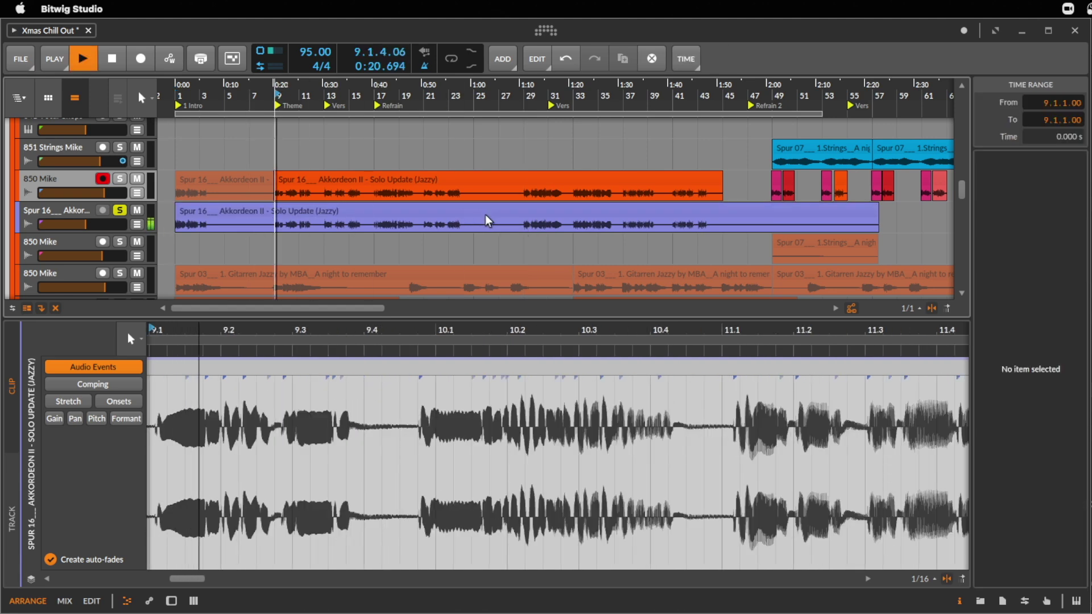
- Compare the accordion phrases starting at bars 29, 33 and 37 by playing each one again
left_click(525, 226)
left_click_drag(562, 109, 551, 168)
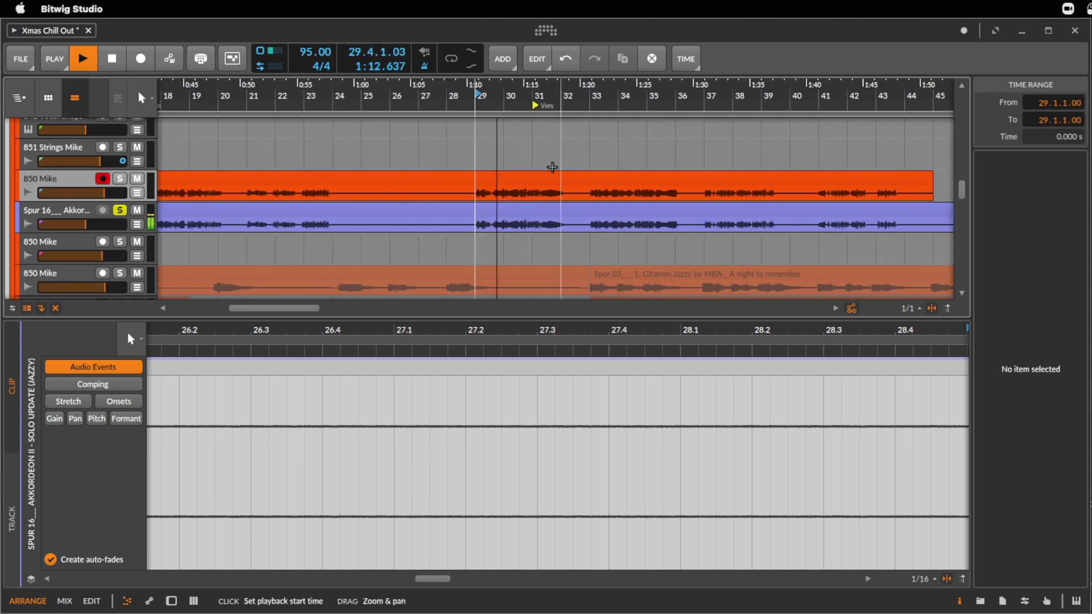
left_click(590, 229)
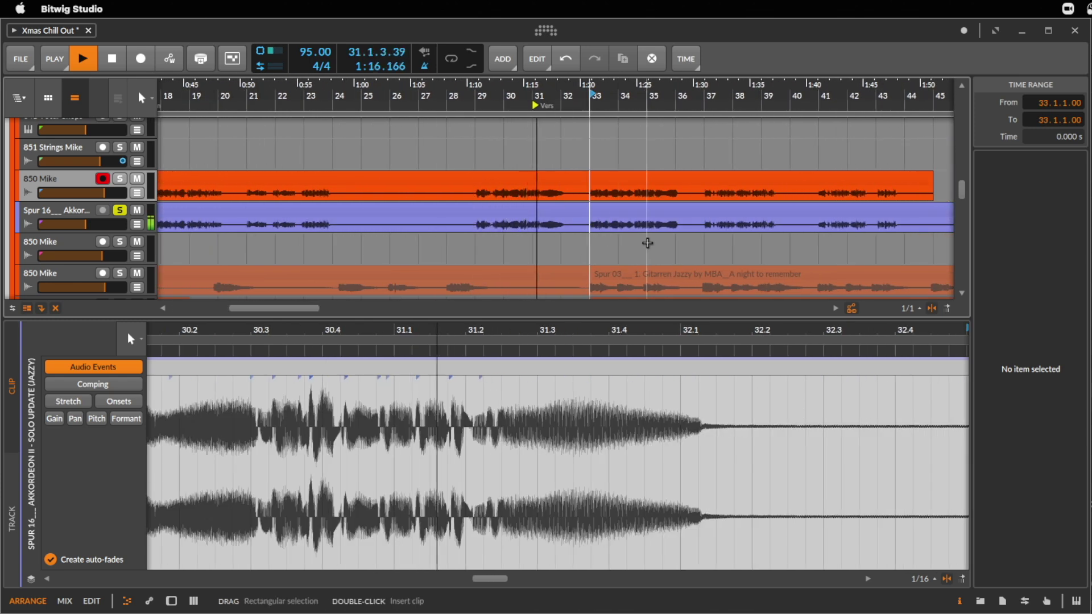
key("space")
key("space")
left_click_drag(631, 102, 597, 102)
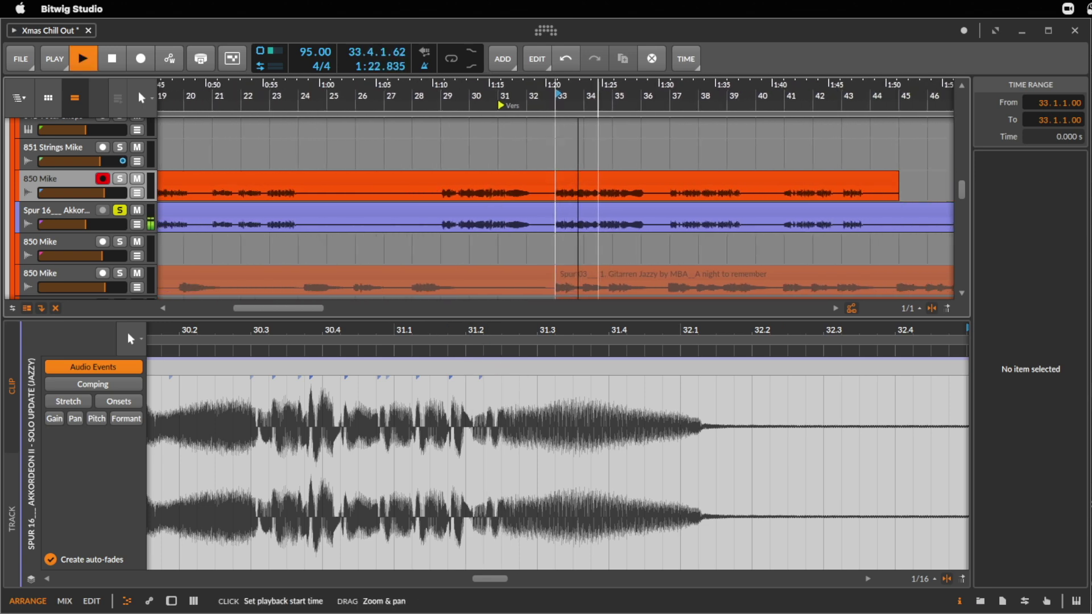
left_click(672, 228)
key("space")
key("space")
left_click_drag(707, 102, 688, 122)
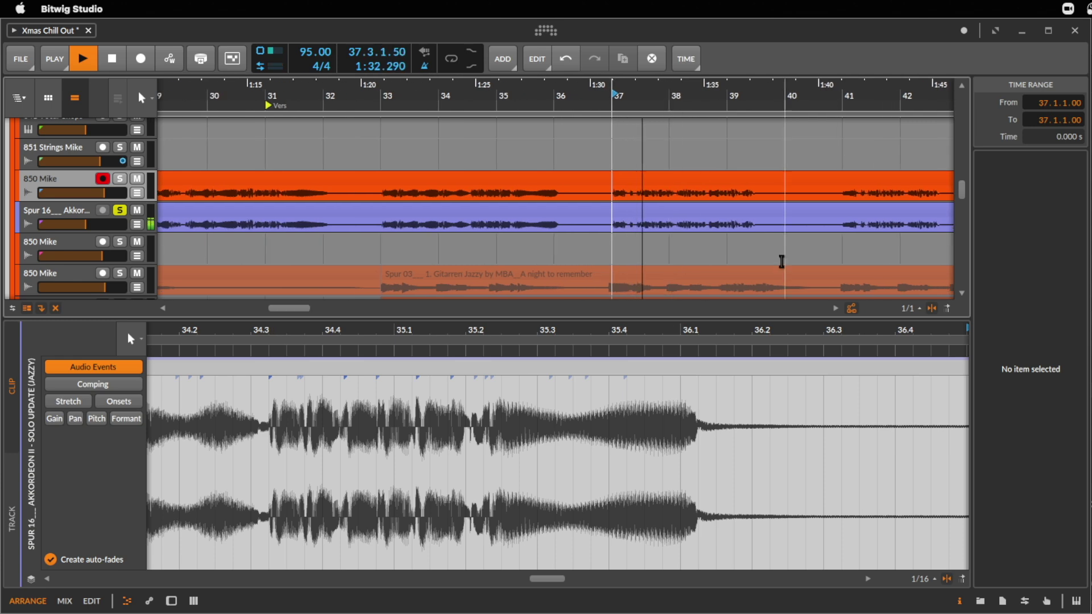
- Copy the accordion phrase from bar 37 to bar 40 of the imported recording and mute its track
left_click_drag(785, 238, 612, 225)
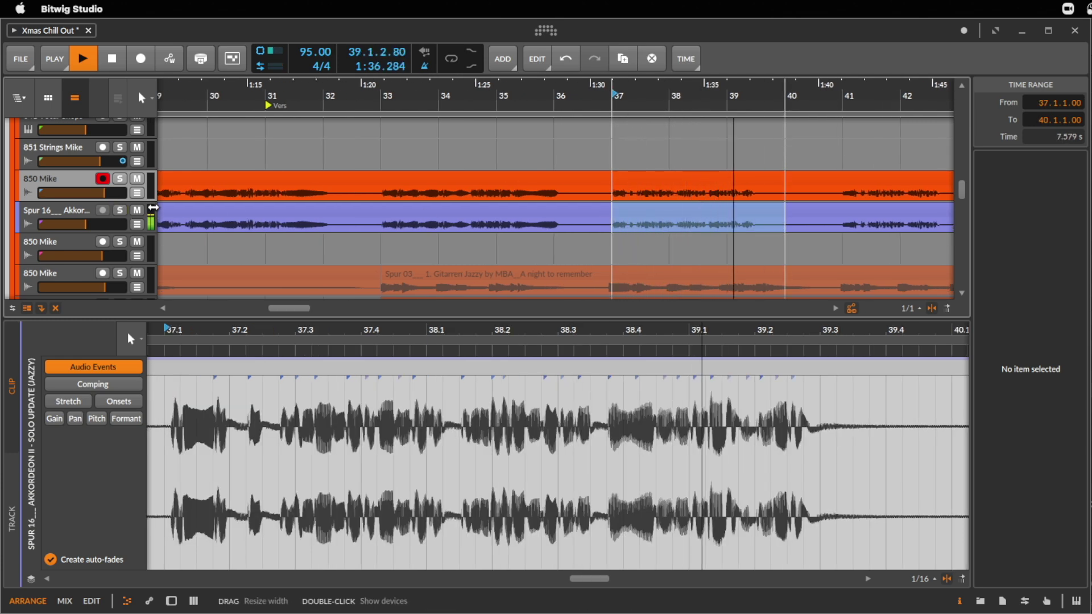
left_click(136, 211)
key("space")
- Replace the muted accordion clip at bar 65 on the 850 Mike track with the copied three-bar phrase
left_click_drag(533, 103, 495, 97)
left_click(698, 183)
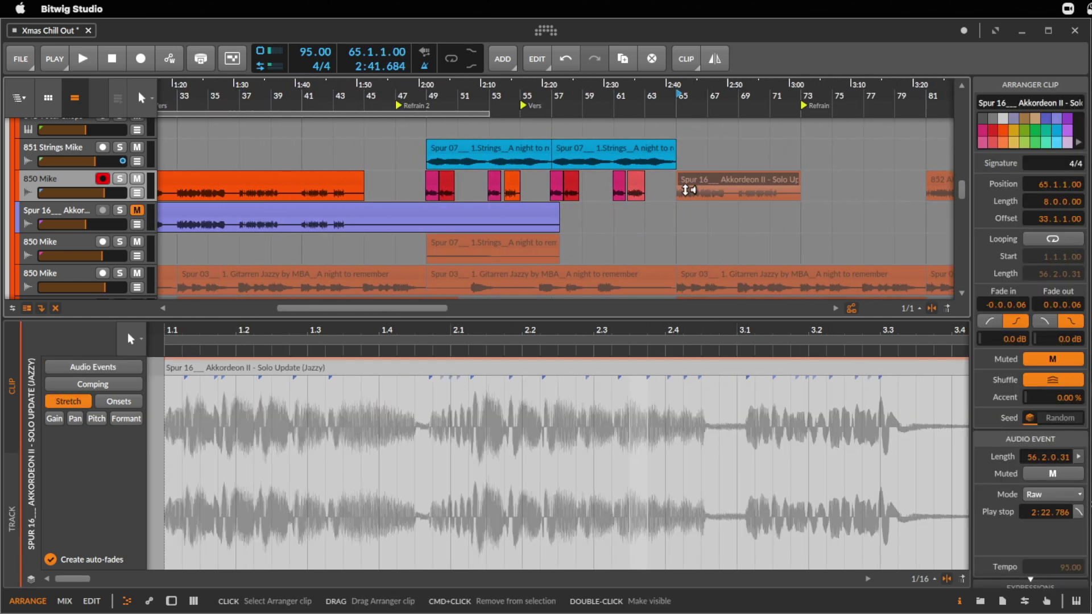
key("Delete")
left_click(674, 193)
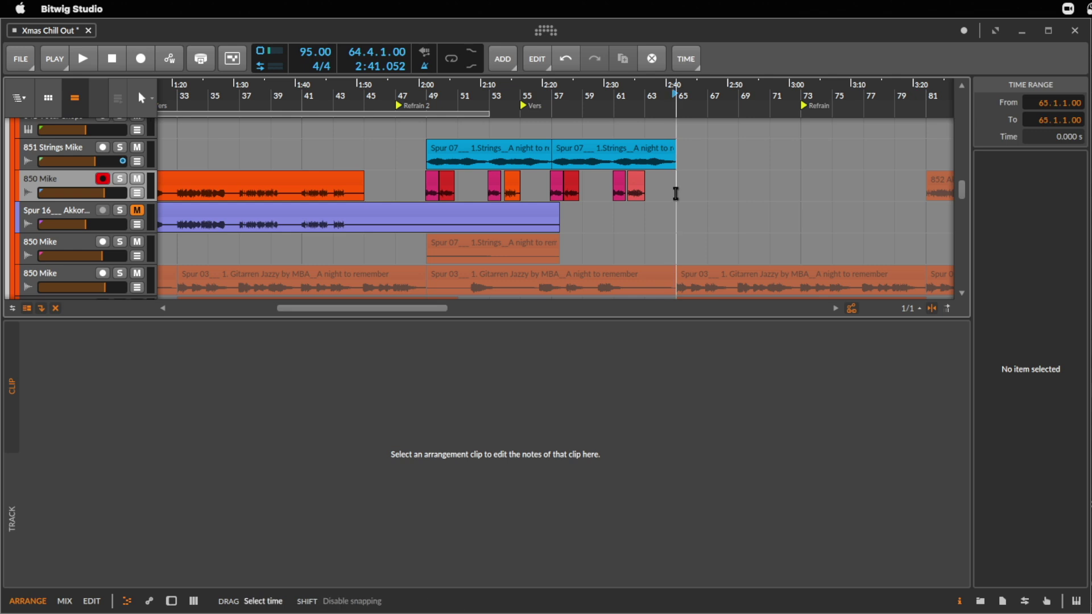
left_click(676, 193)
key("super+v")
key("space")
- Move the pasted accordion phrase to the Refrain at bar 73 and play from there
left_click(688, 184)
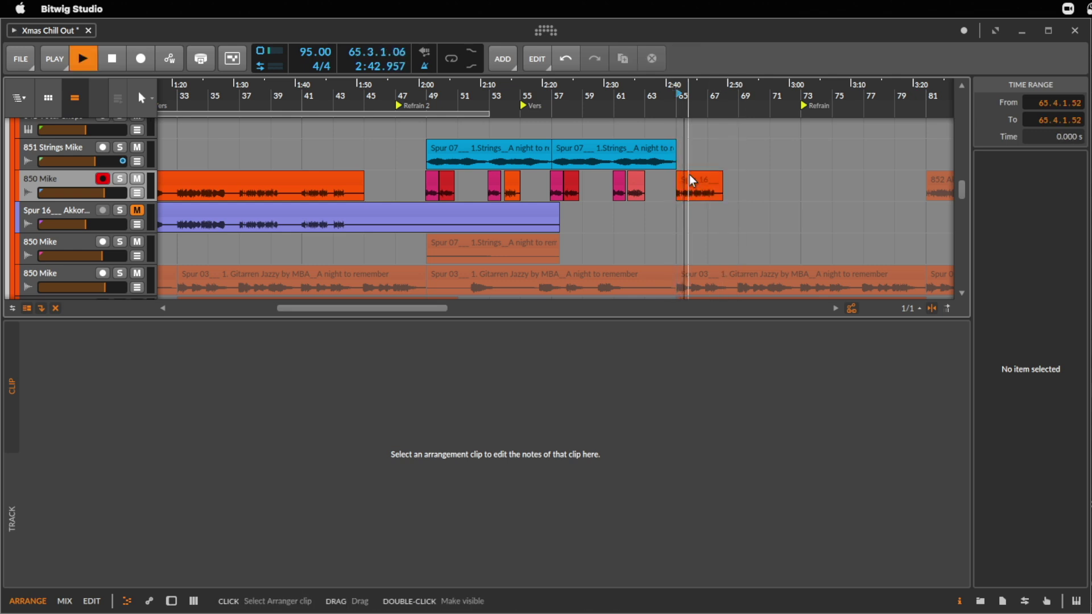
left_click(698, 178)
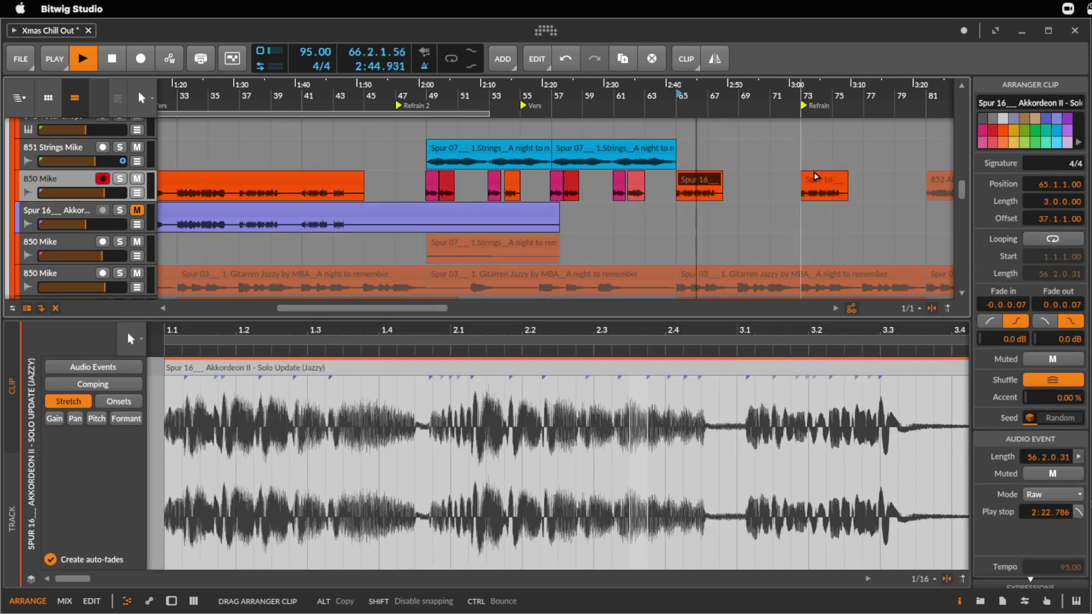
left_click_drag(698, 179, 823, 181)
left_click(804, 92)
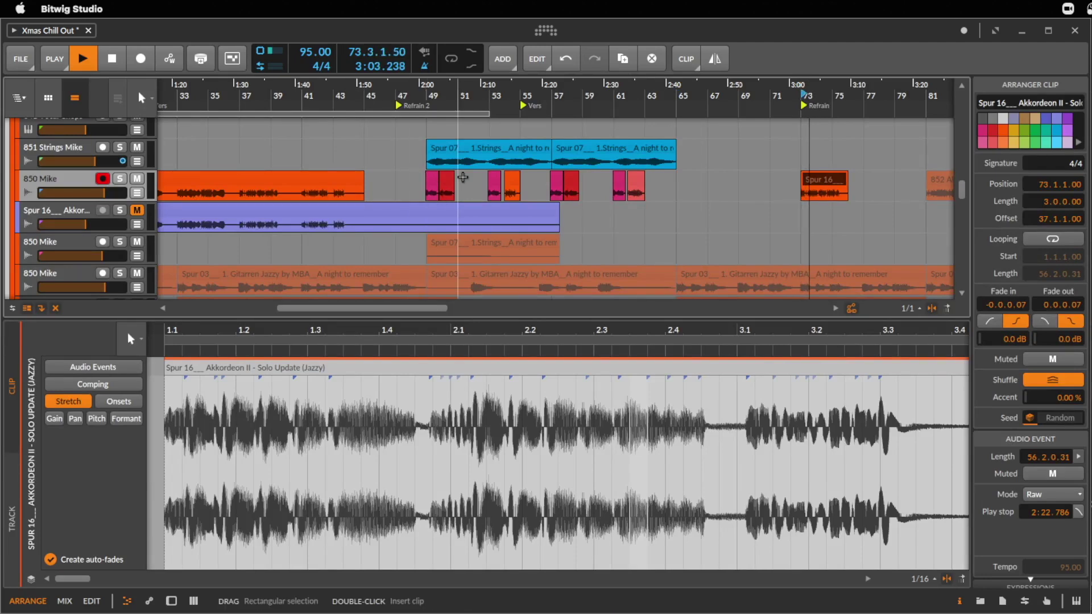
- Copy bars 48 to 51 with the pink and red accordion clips and paste them at bar 76 on the same track
left_click_drag(899, 98, 876, 117)
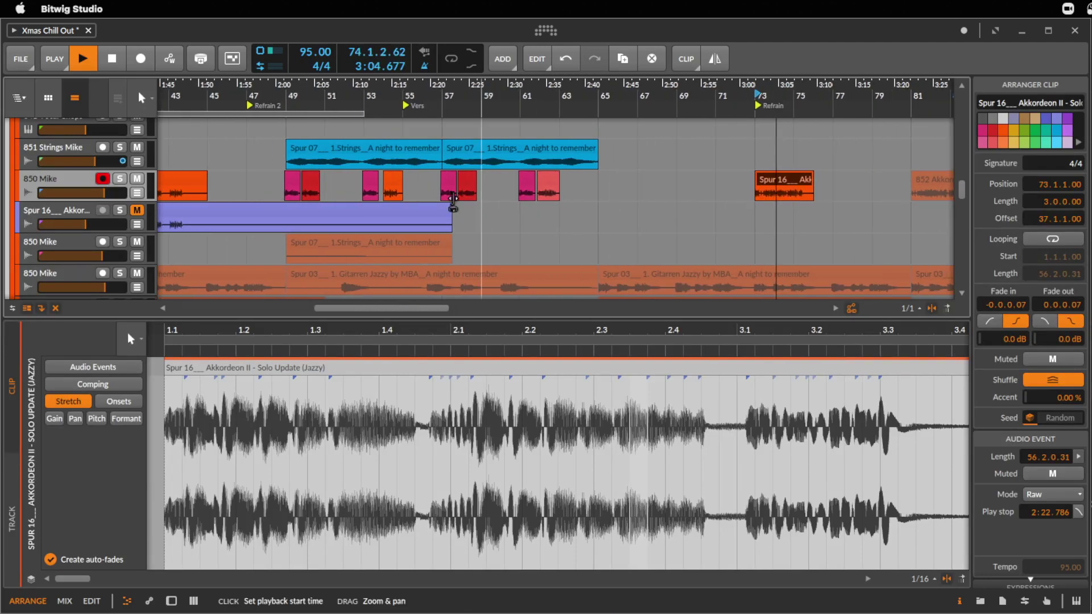
left_click(295, 183)
left_click_drag(265, 194, 324, 192)
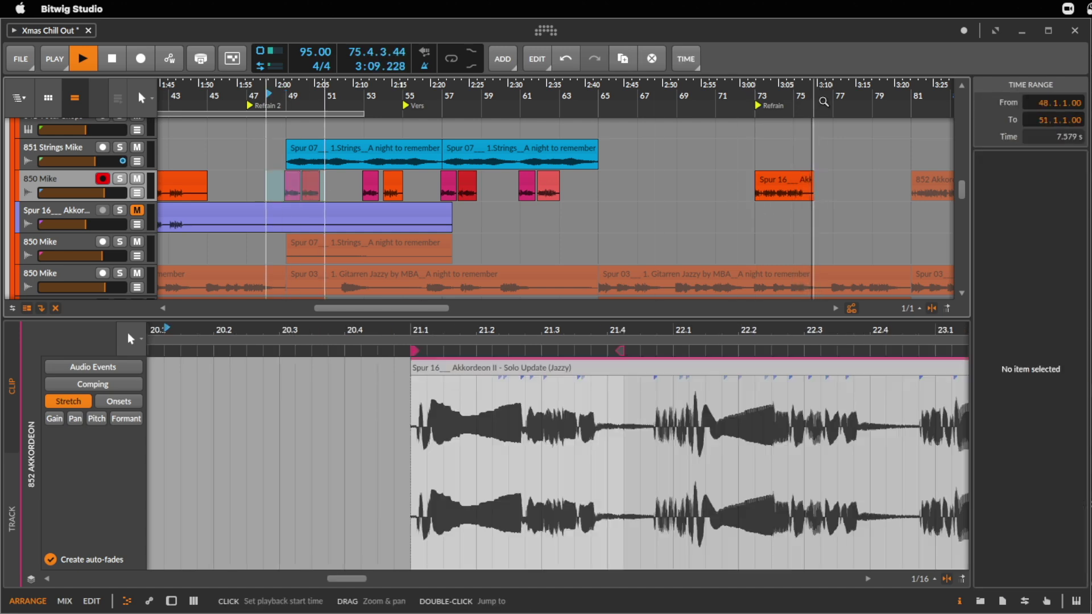
left_click_drag(817, 101, 783, 127)
left_click(785, 193)
key("super+v")
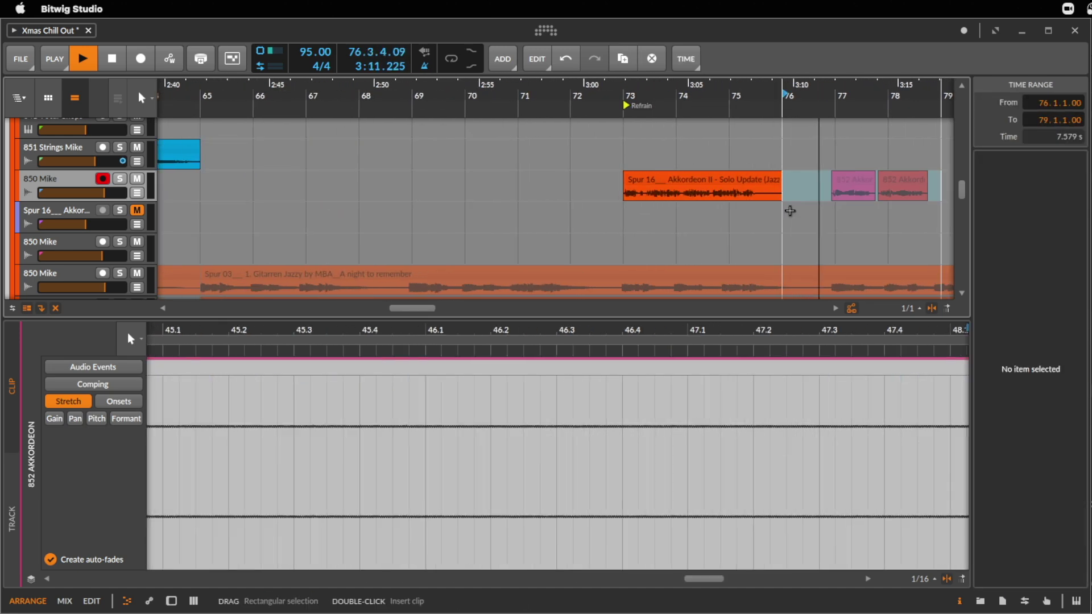
left_click_drag(821, 97, 730, 77)
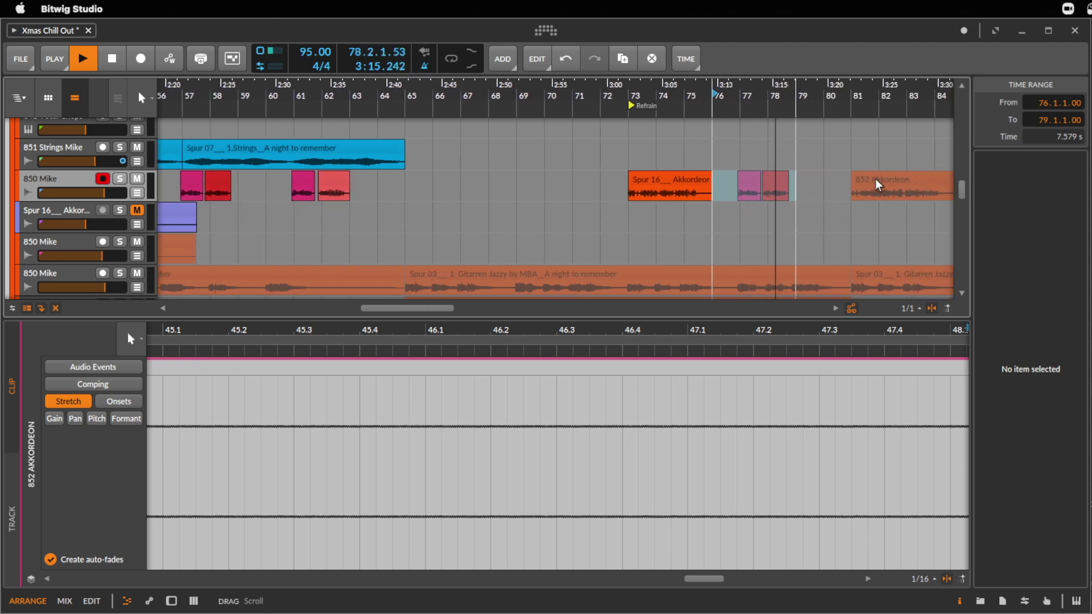
left_click(858, 161)
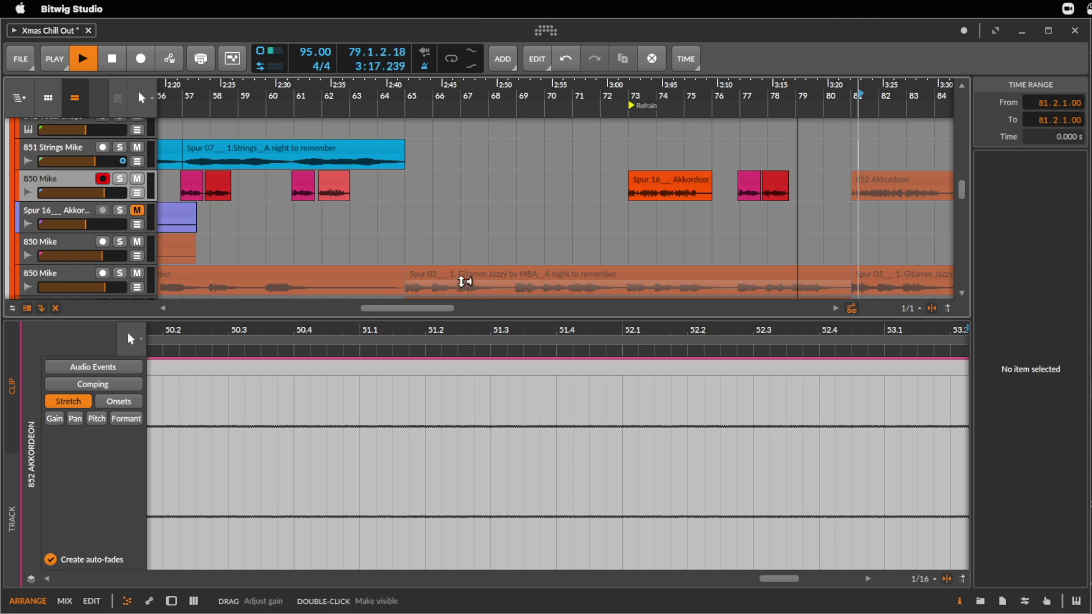
- Delete the muted 852 Akkordeon clip at bar 81 and stop playback
left_click_drag(629, 94, 730, 67)
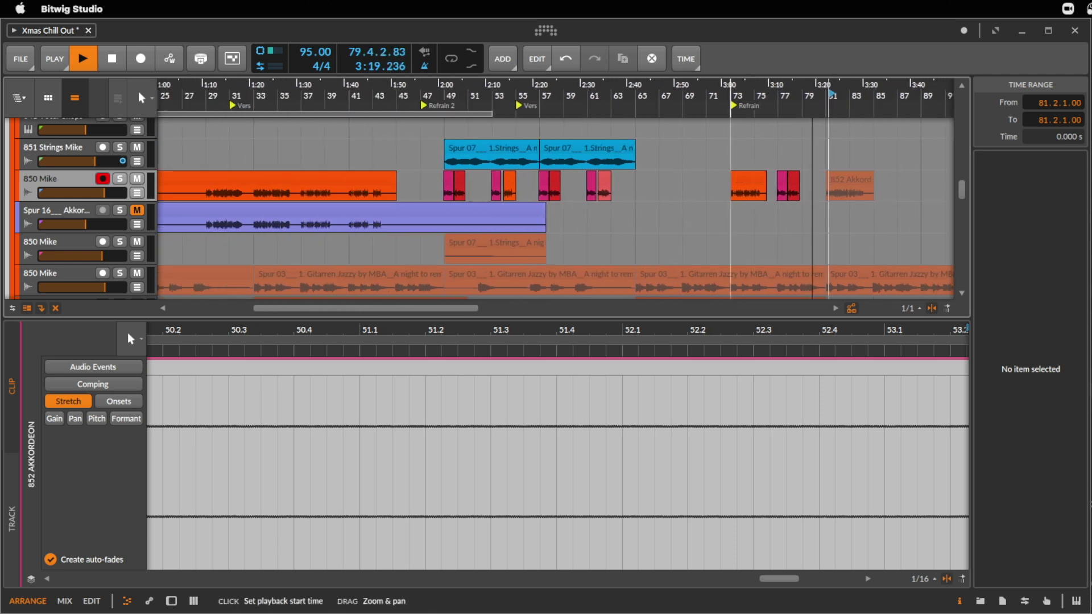
left_click(856, 183)
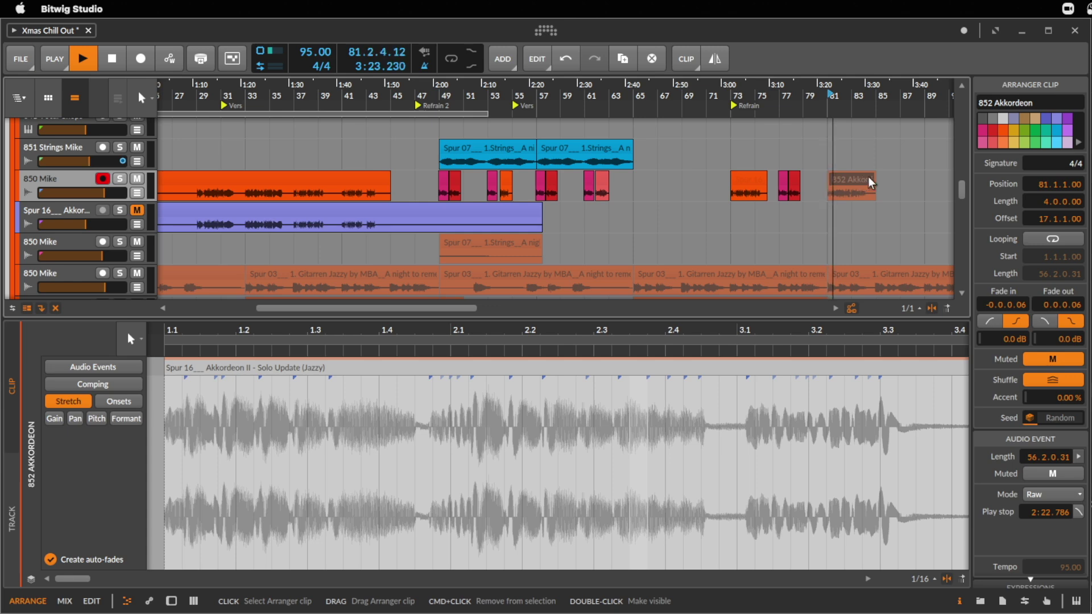
key("Delete")
key("space")
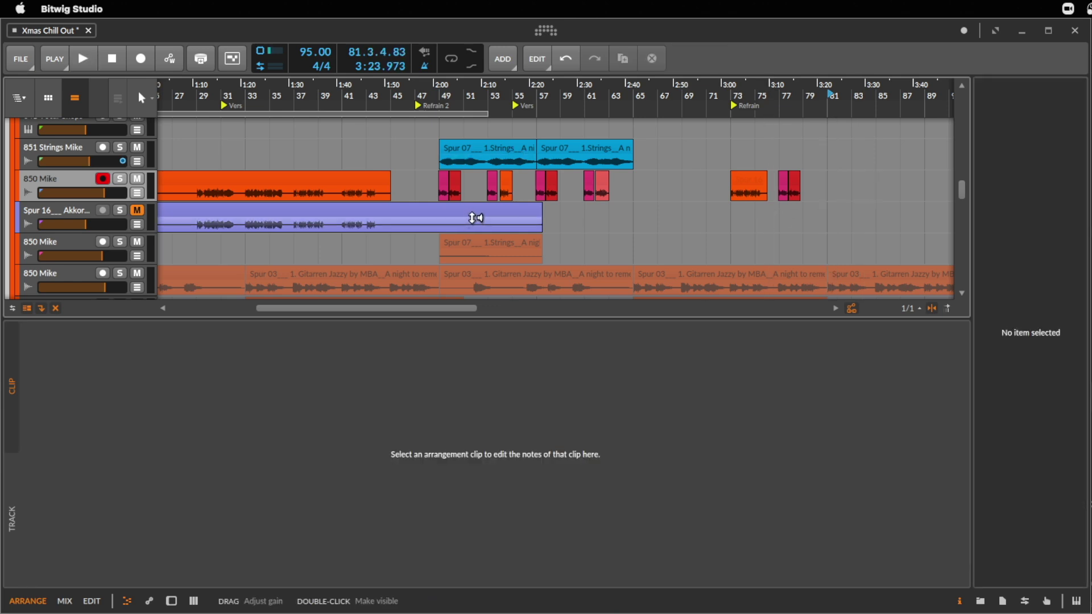
- Rename the 850 Mike track that holds the accordion clips as 852 Akkordeon
left_click(90, 210)
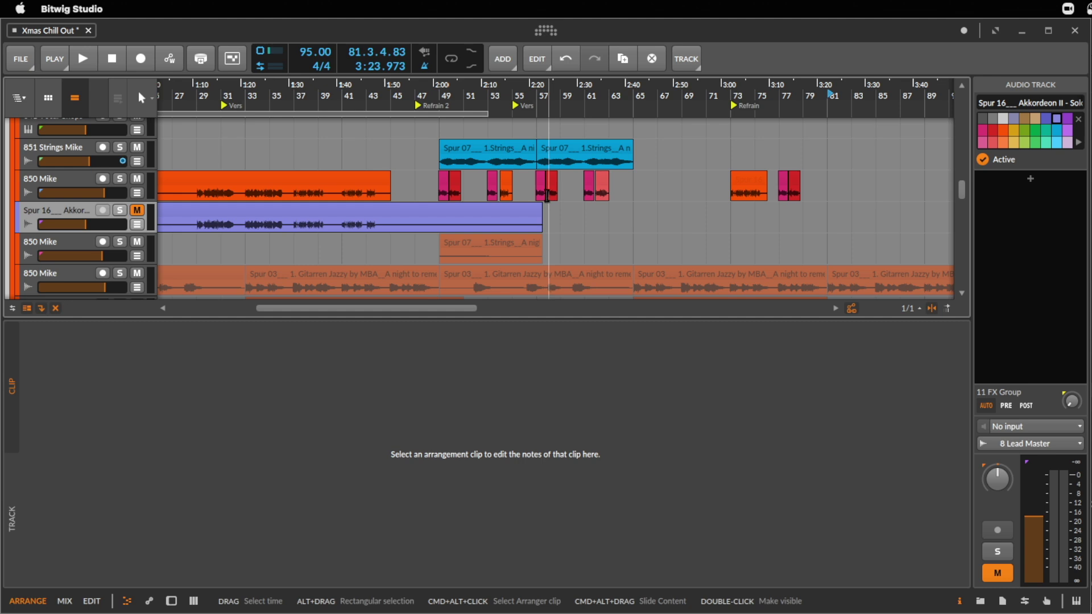
left_click(64, 181)
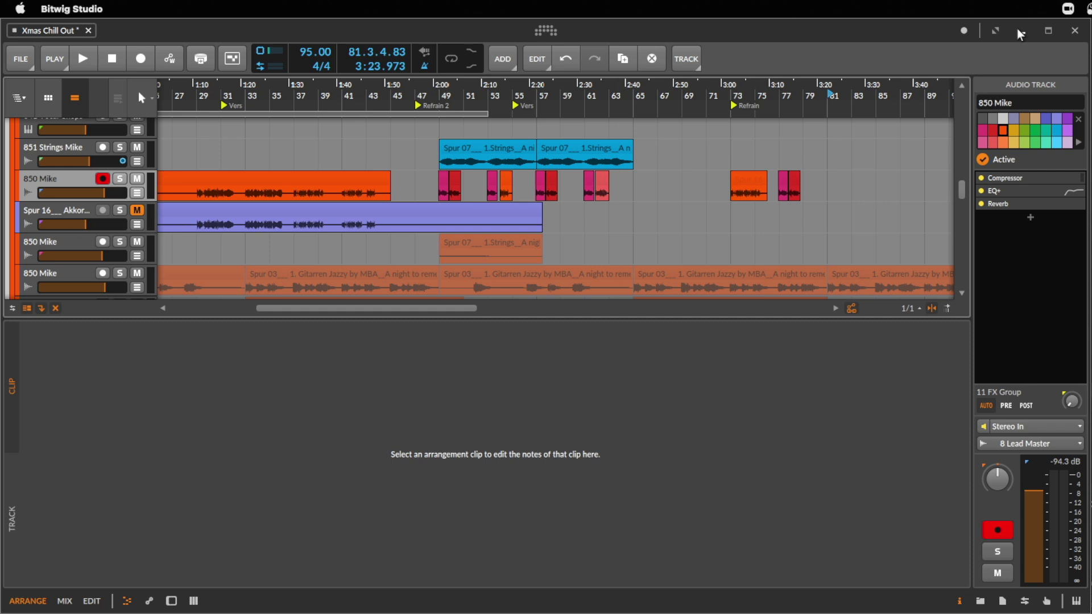
left_click(1033, 99)
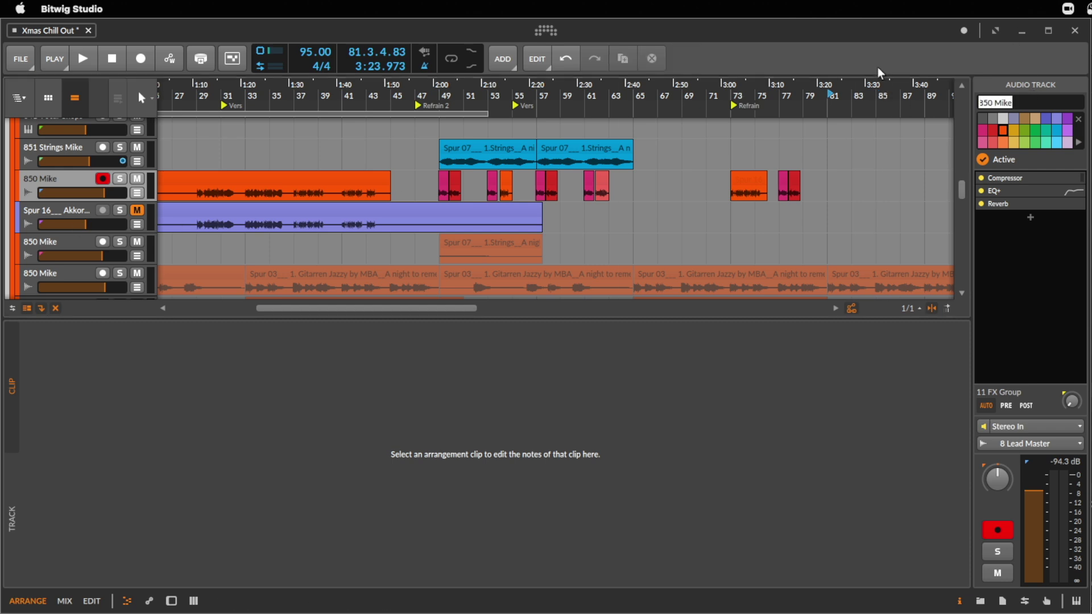
type("852 Akkordeon")
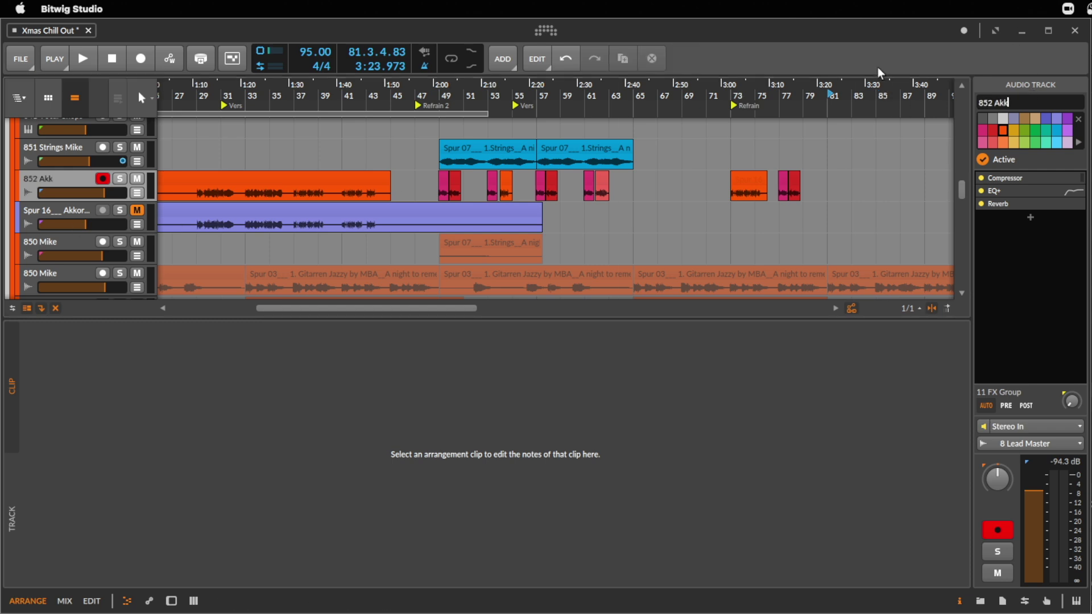
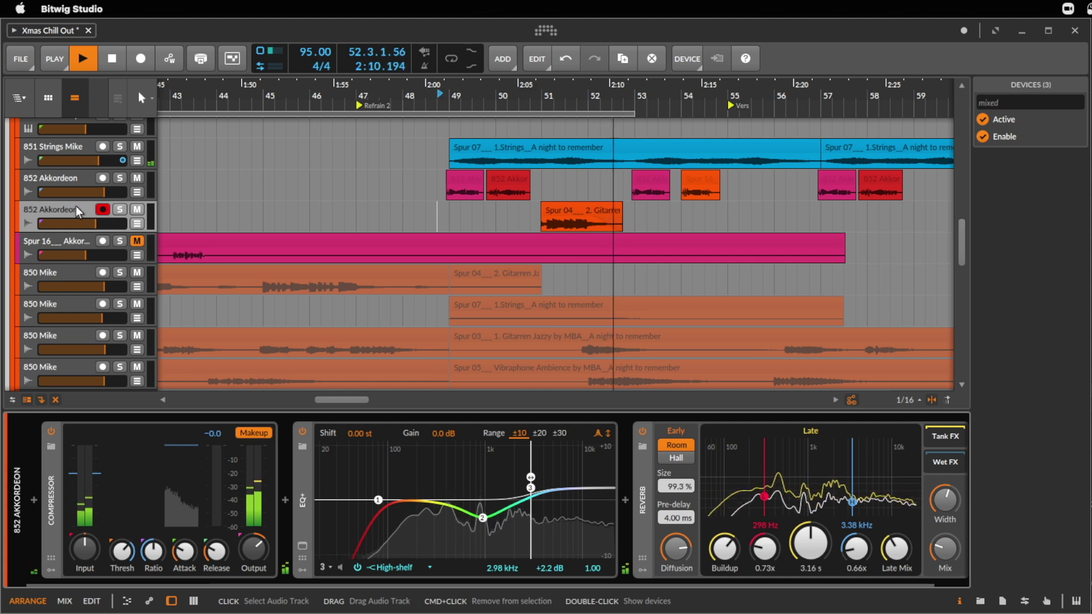
- Duplicate bars 49 to 55 of the lower 852 Akkordeon track and move the copied Spur 04 guitar clip to bar 55
left_click_drag(379, 94, 310, 105)
left_click_drag(362, 224, 615, 227)
key("super+d")
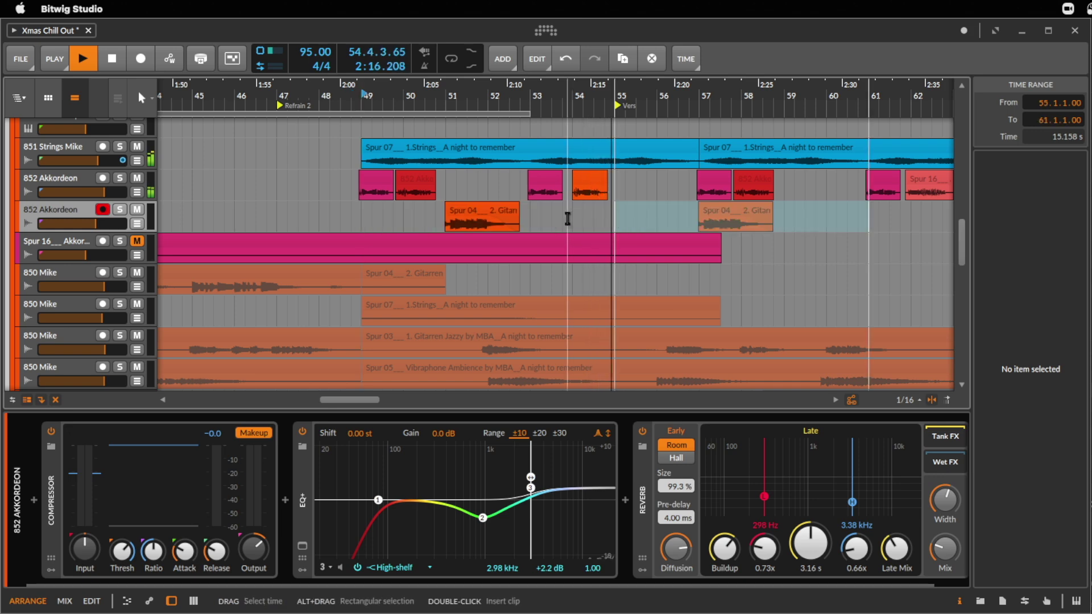
left_click(721, 209)
left_click_drag(709, 219, 639, 210)
key("space")
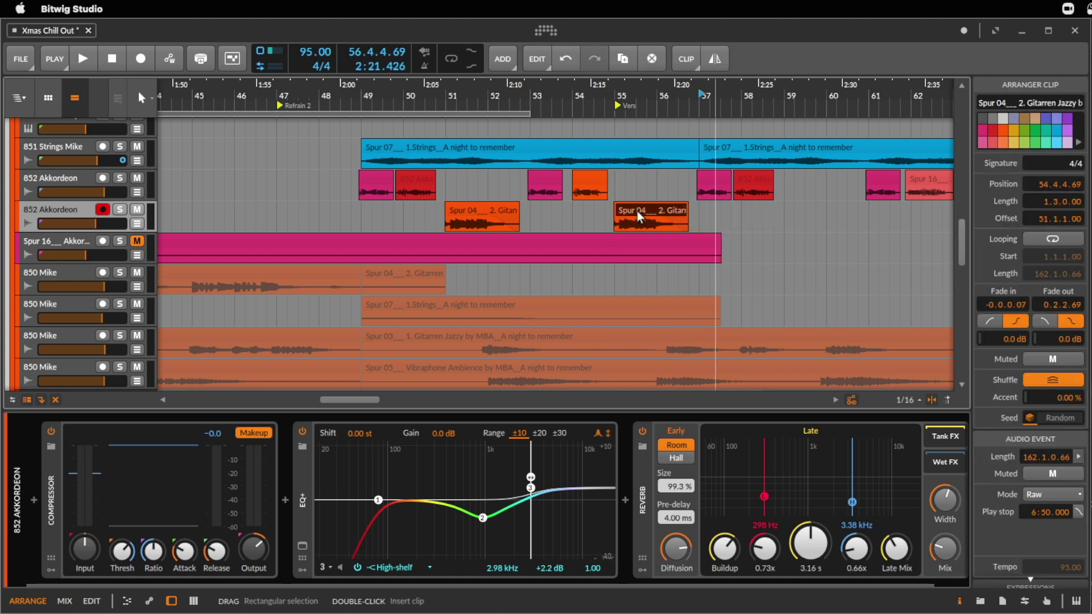
- Play from bar 55 and delete the Spur 04 guitar clip at bar 51 on the lower 852 Akkordeon track
key("space")
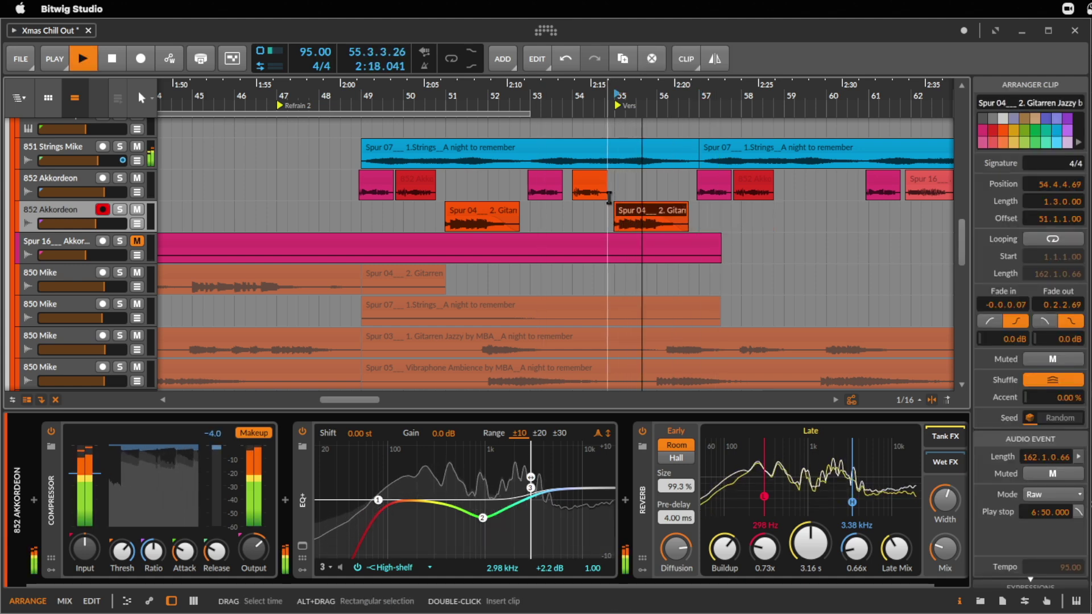
key("Delete")
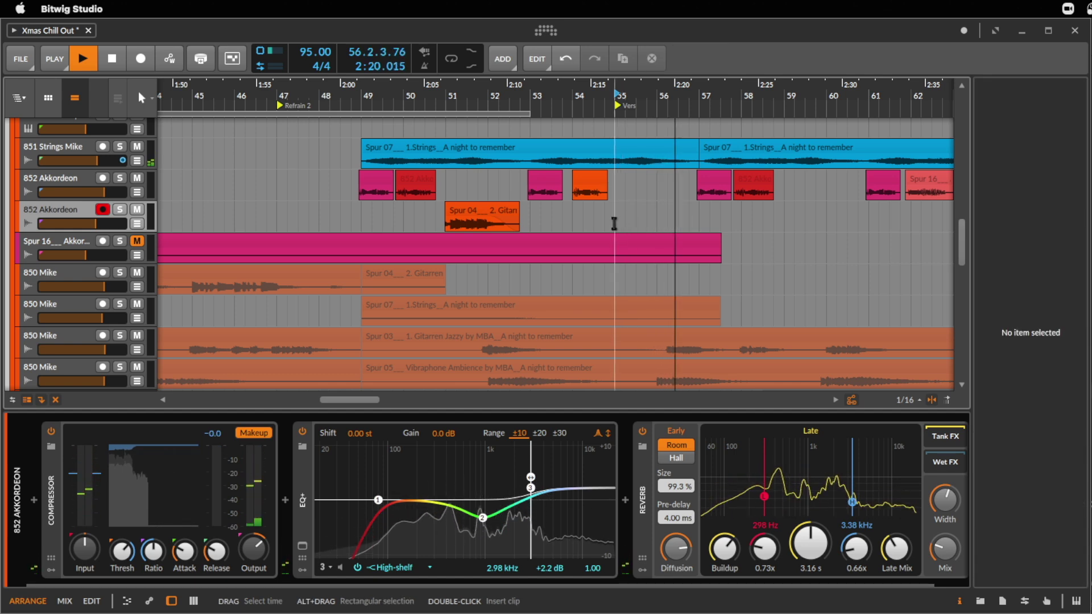
left_click(487, 210)
key("super+z")
key("Delete")
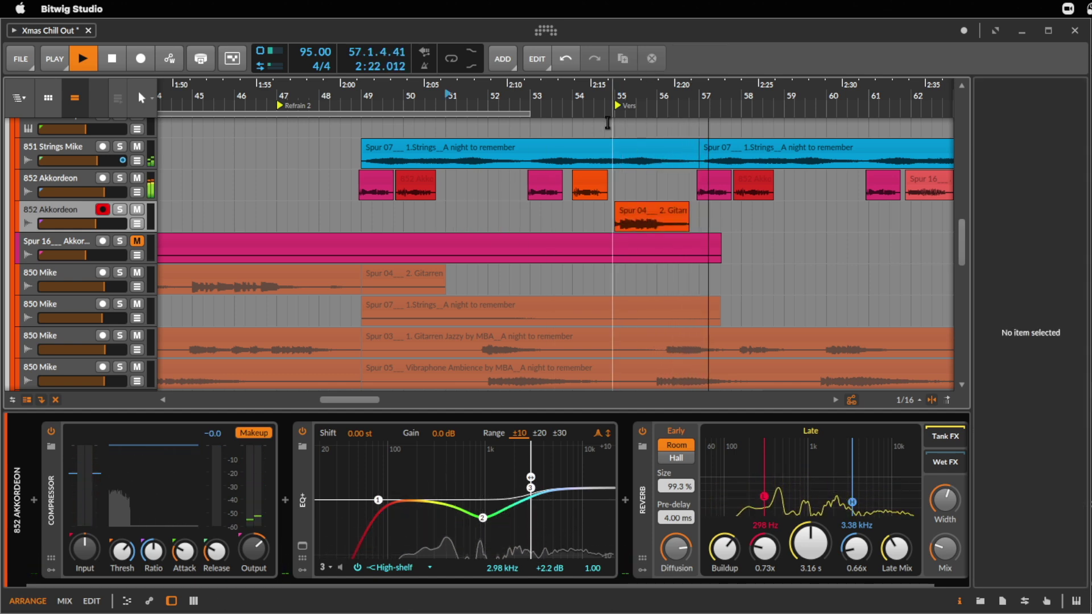
- Listen to the Spur 04 guitar recording on the topmost 850 Mike track from the Theme at bar 9
left_click_drag(548, 106, 548, 85)
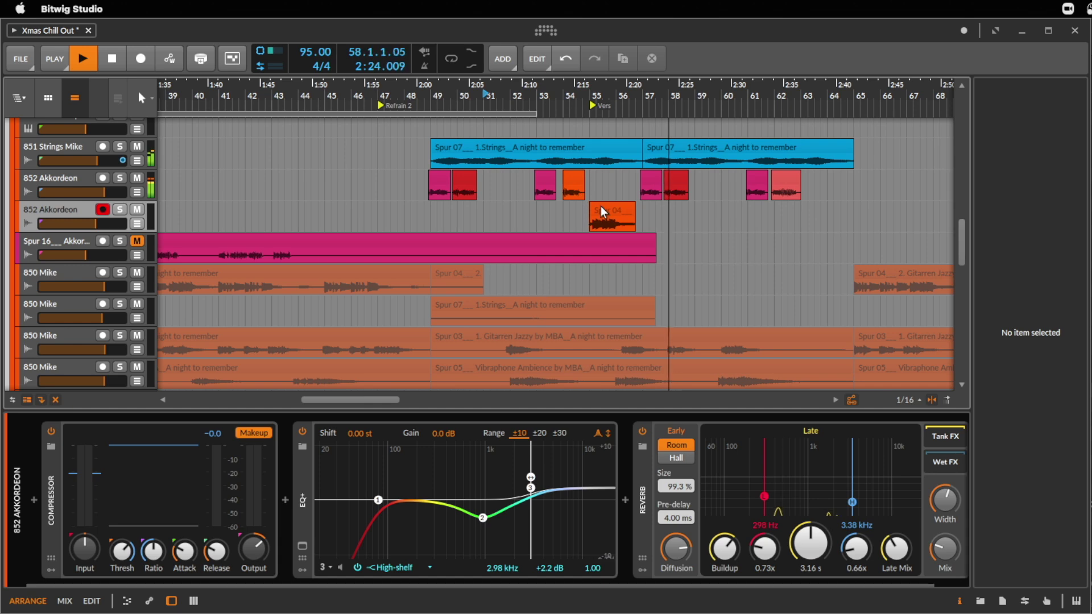
key("space")
left_click_drag(439, 103, 555, 104)
left_click(730, 217)
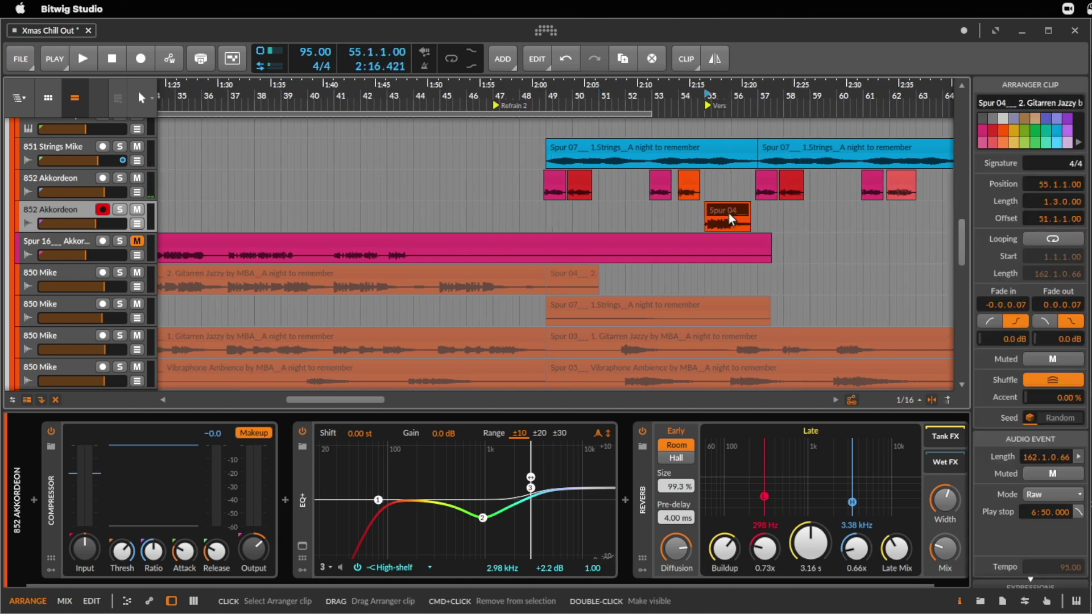
scroll(558, 100, "left", 6)
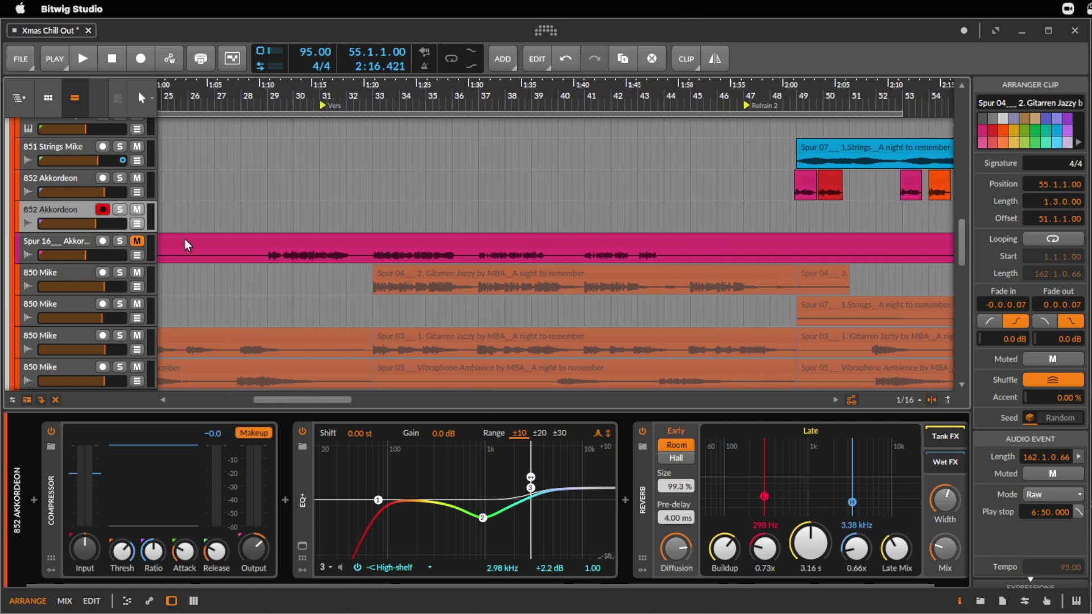
left_click_drag(194, 94, 252, 296)
left_click(261, 284)
key("space")
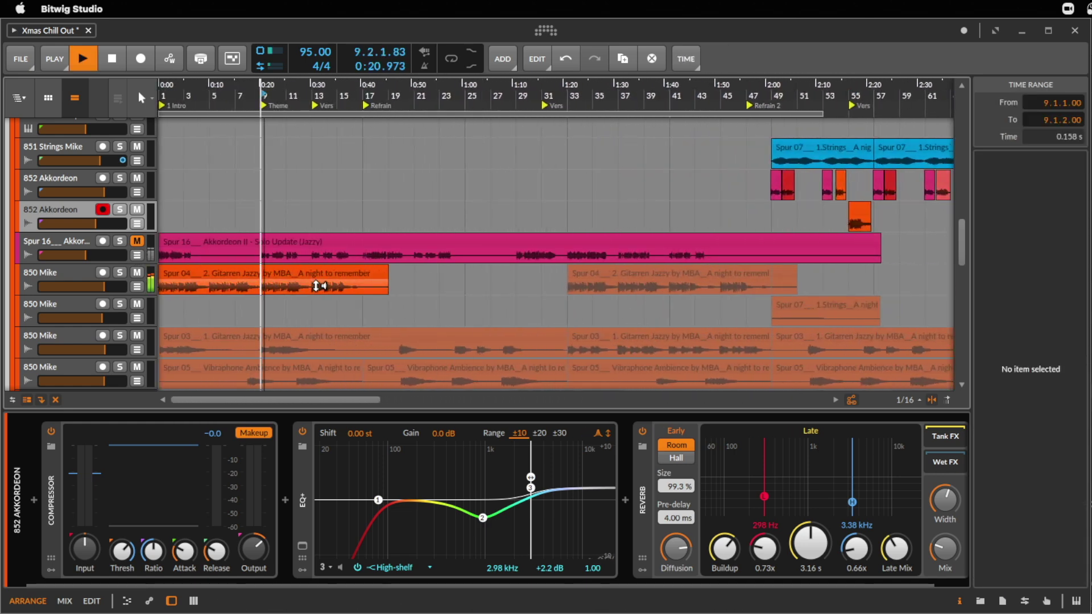
left_click_drag(290, 94, 366, 100)
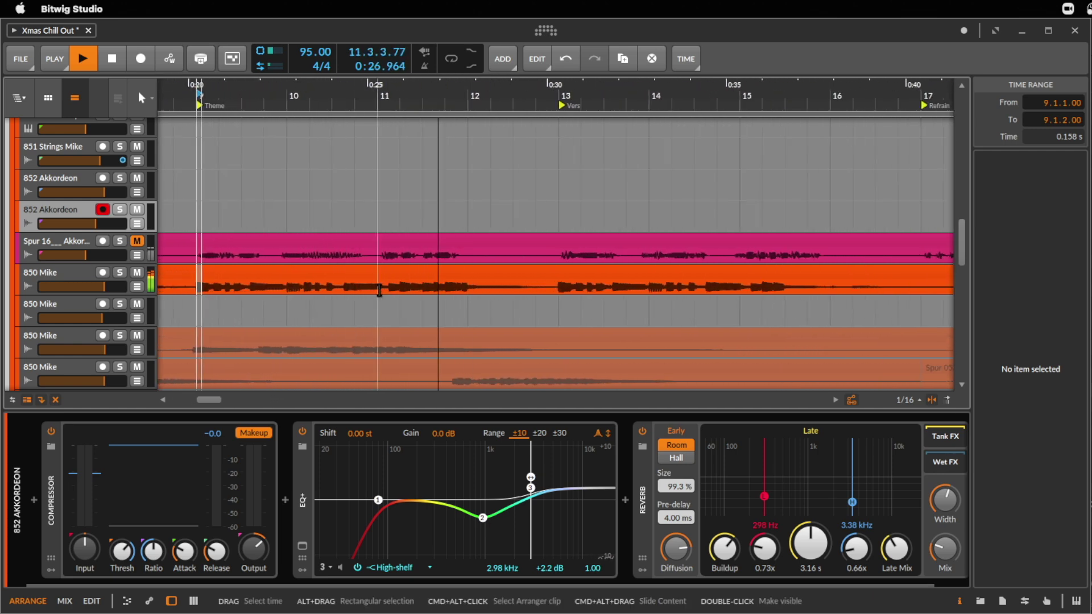
left_click_drag(367, 89, 295, 48)
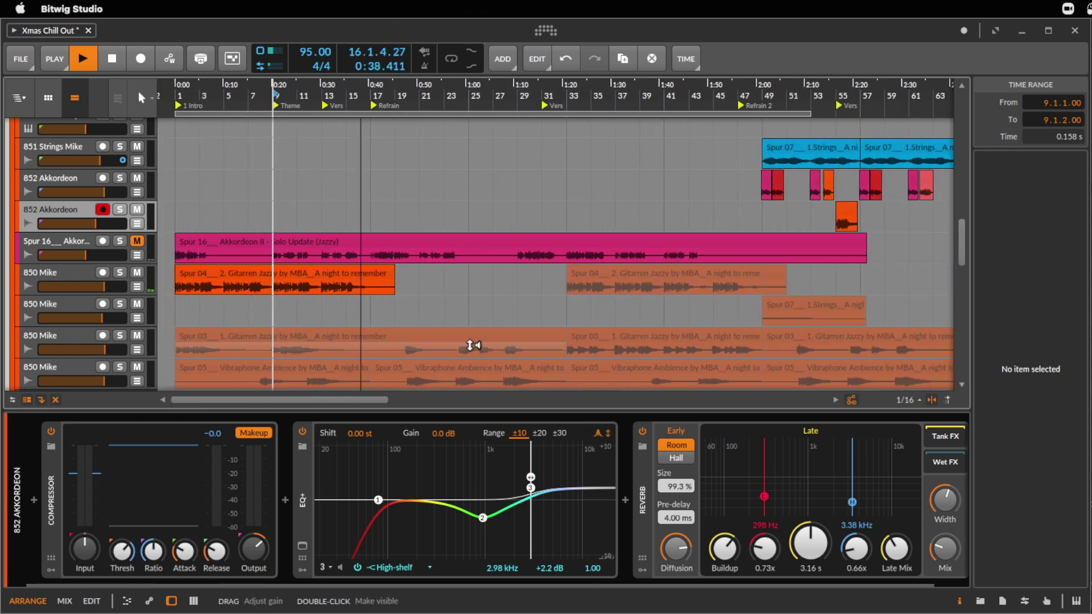
- Unmute the Spur 04 guitar clip at bar 33 on the 850 Mike track and play it briefly
left_click(624, 276)
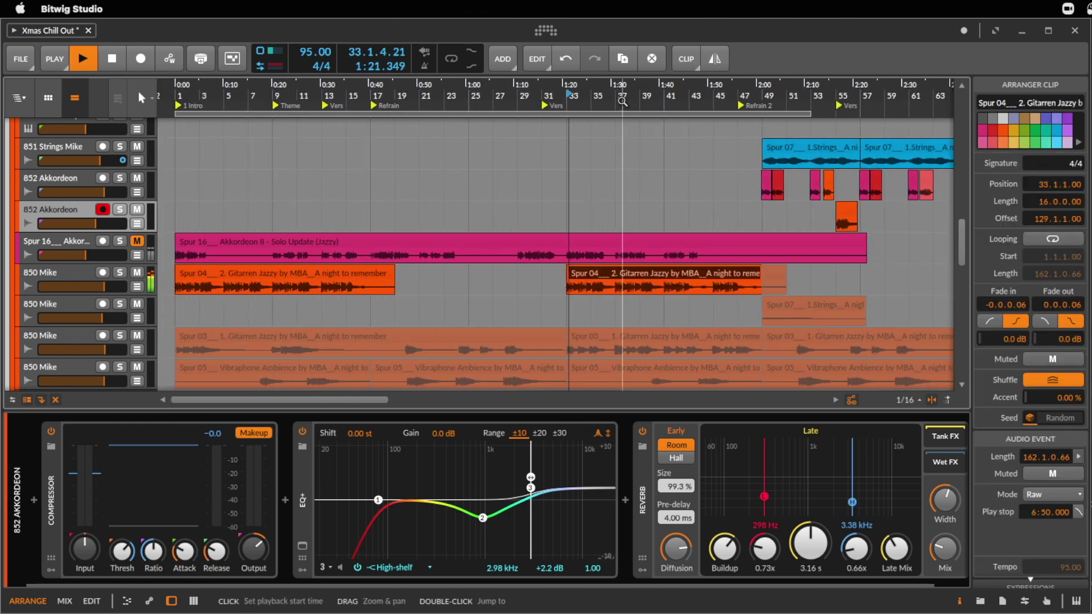
scroll(414, 333, "right", 5)
key("space")
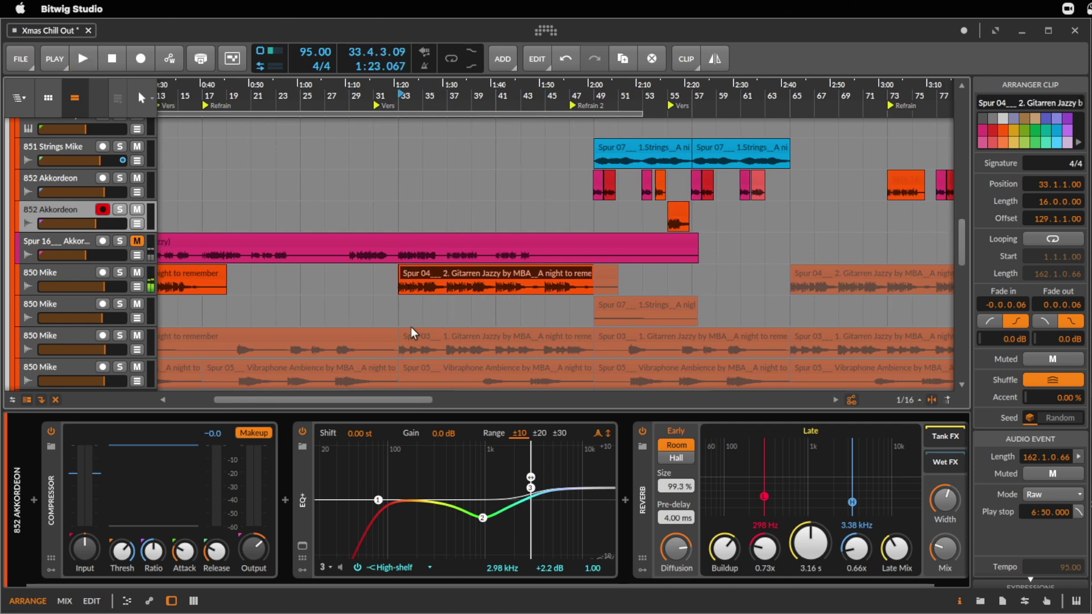
left_click_drag(518, 277, 712, 290)
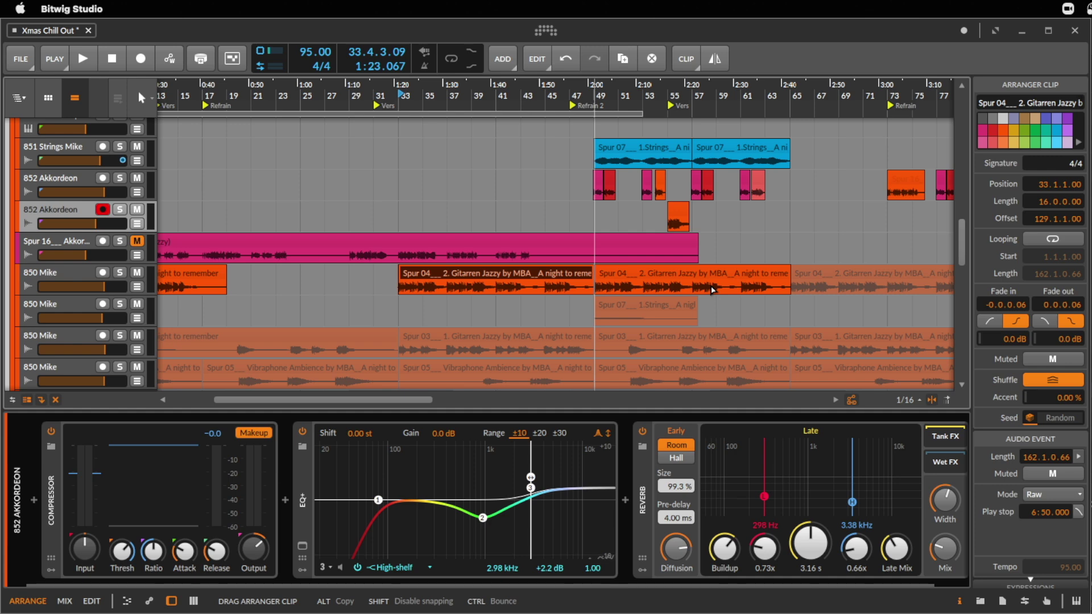
left_click_drag(712, 290, 714, 285)
key("super+z")
- Set the snap grid to 1/1 and move the Spur 04 guitar clip from bar 33 to bar 49 on the same track
left_click_drag(561, 97, 538, 151)
left_click(900, 400)
left_click_drag(891, 266, 891, 230)
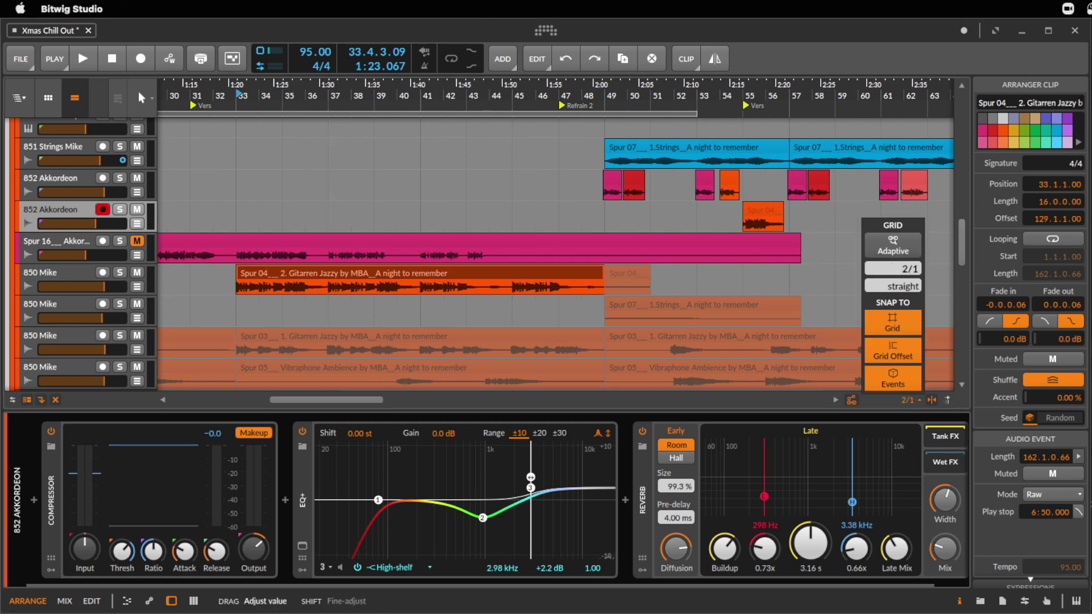
left_click(394, 277)
left_click(723, 263)
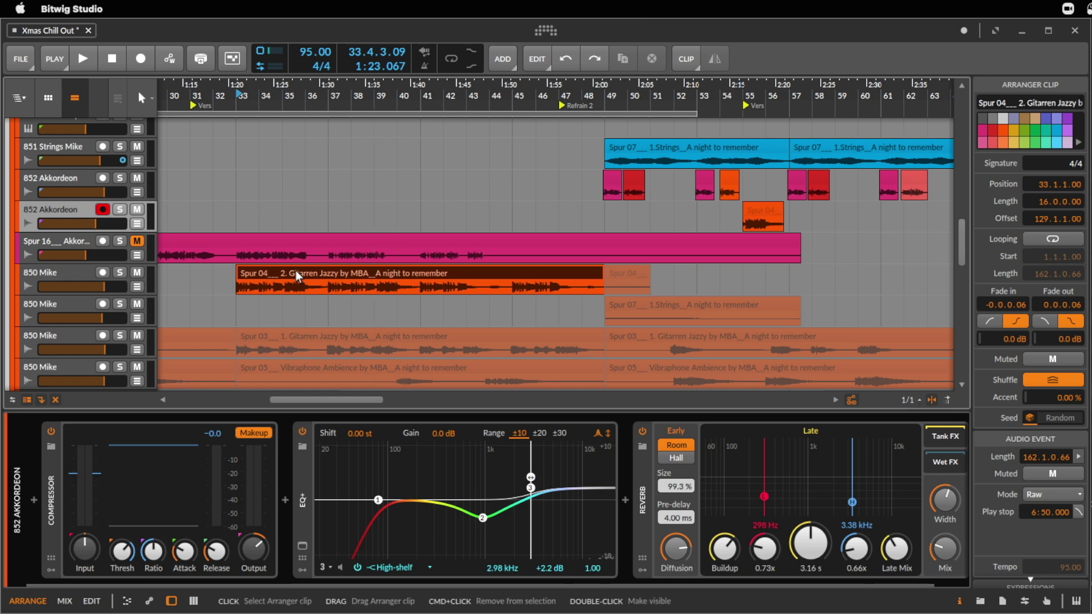
left_click_drag(296, 271, 665, 283)
left_click(622, 287)
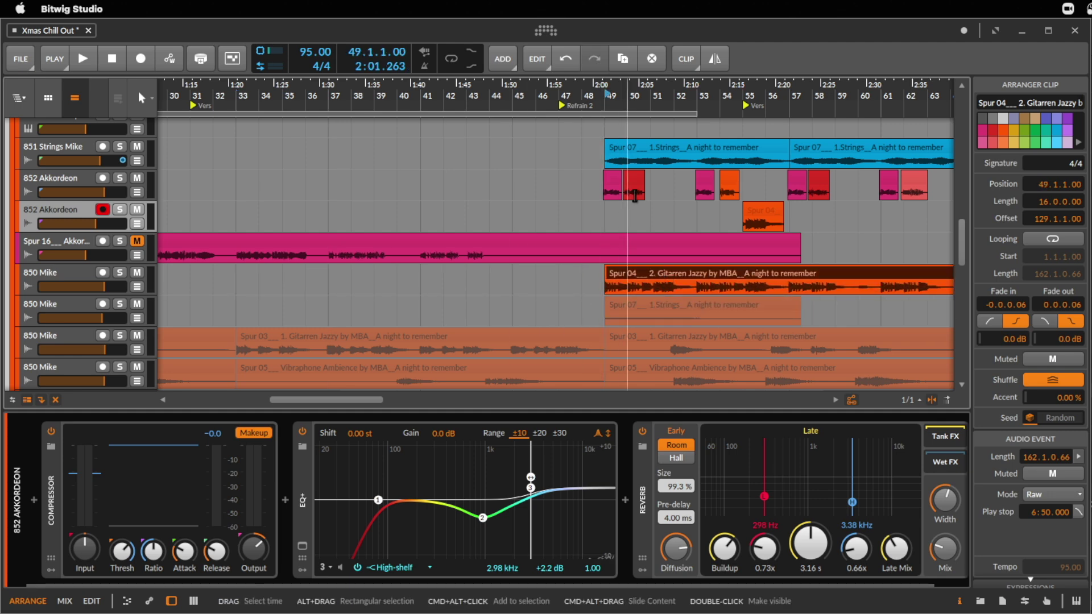
- Play from bar 49, split the guitar clip at bar 51 and delete the part from bar 49 to 51
key("space")
left_click_drag(661, 87, 535, 170)
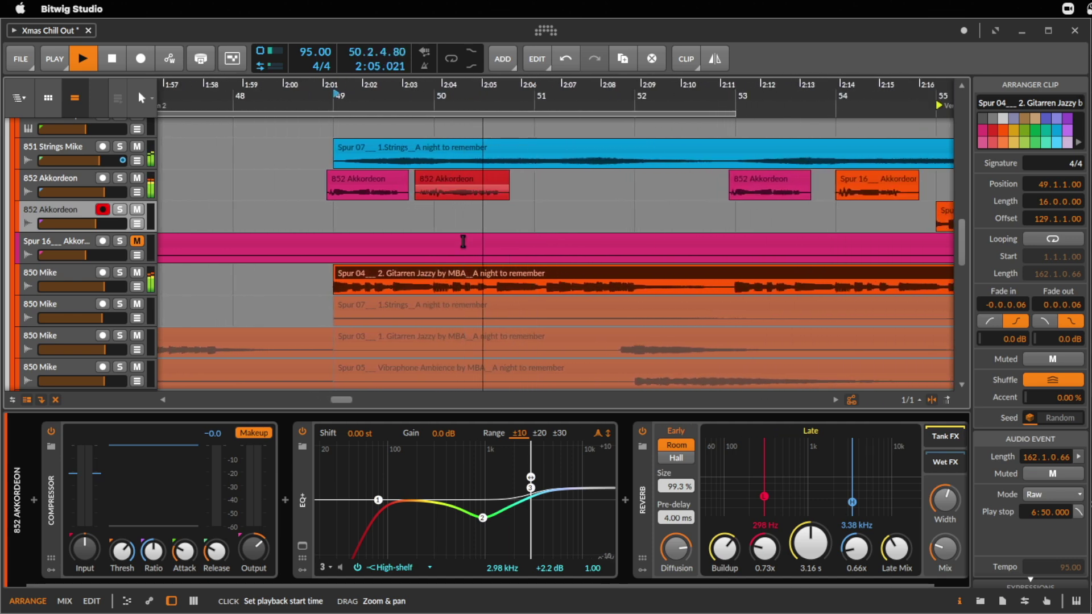
left_click(536, 287)
key("super+e")
left_click(510, 272)
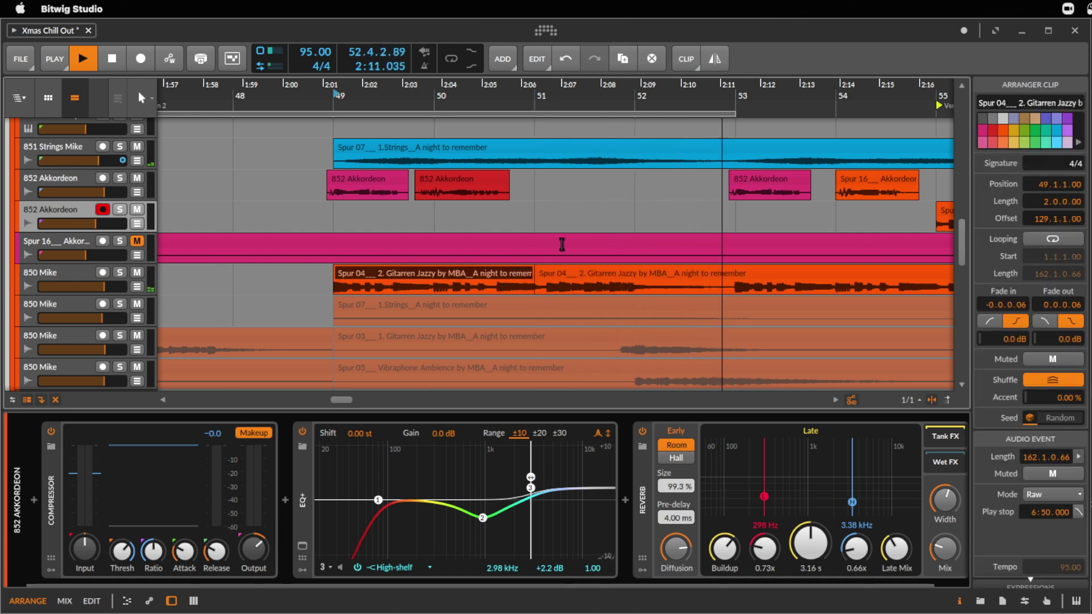
key("Delete")
- Delete the section of the guitar clip between bars 53 and 55 on the 850 Mike track
left_click_drag(784, 98, 558, 81)
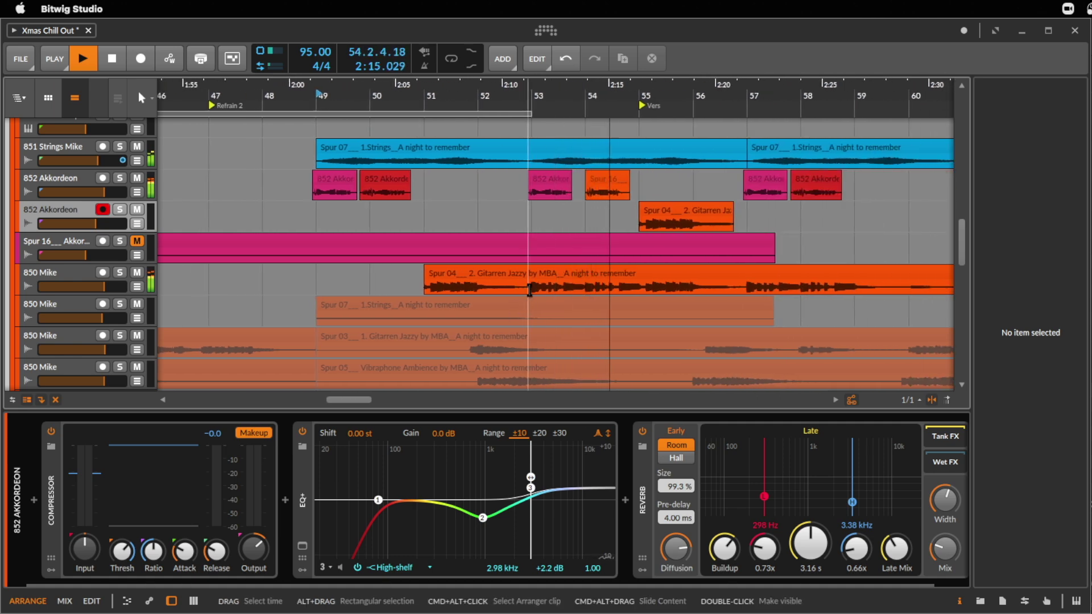
left_click_drag(531, 289, 636, 286)
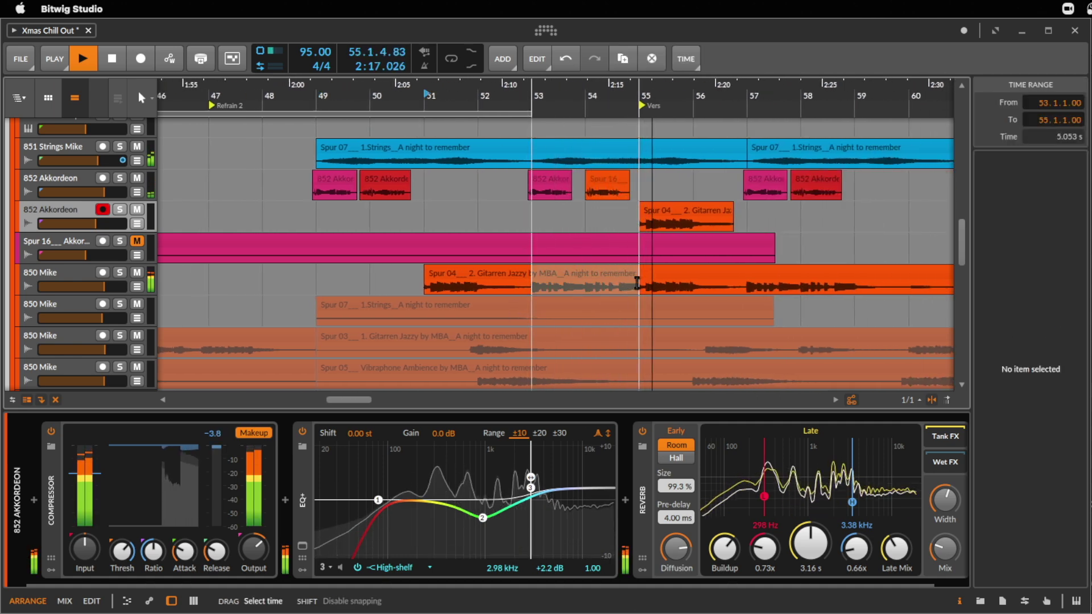
key("Delete")
- Delete the short Spur 04 guitar clip at bar 55 on the lower 852 Akkordeon track
left_click(688, 269)
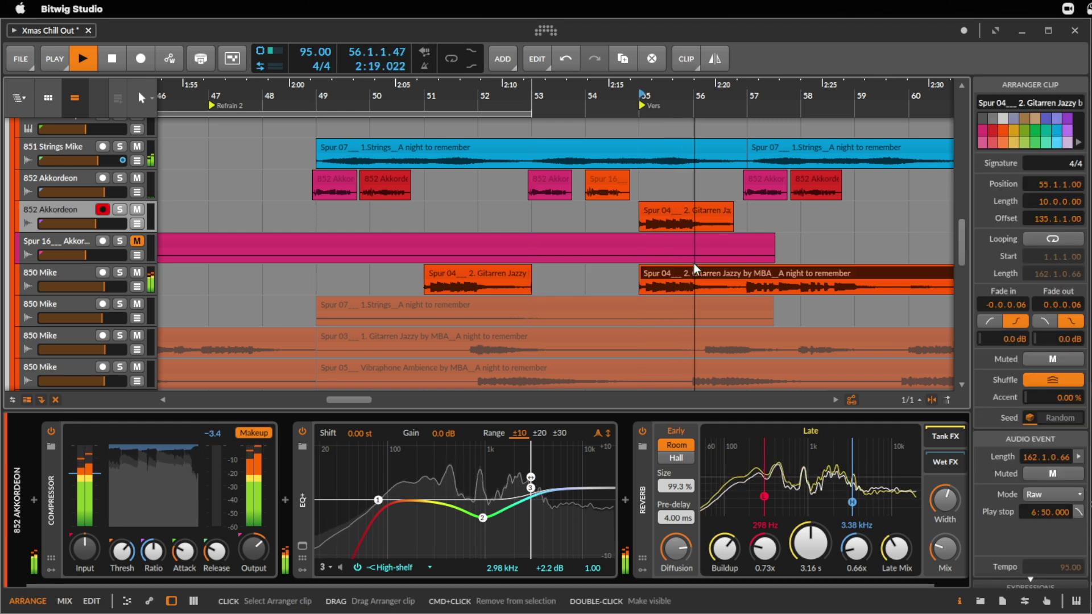
left_click(681, 205)
key("Delete")
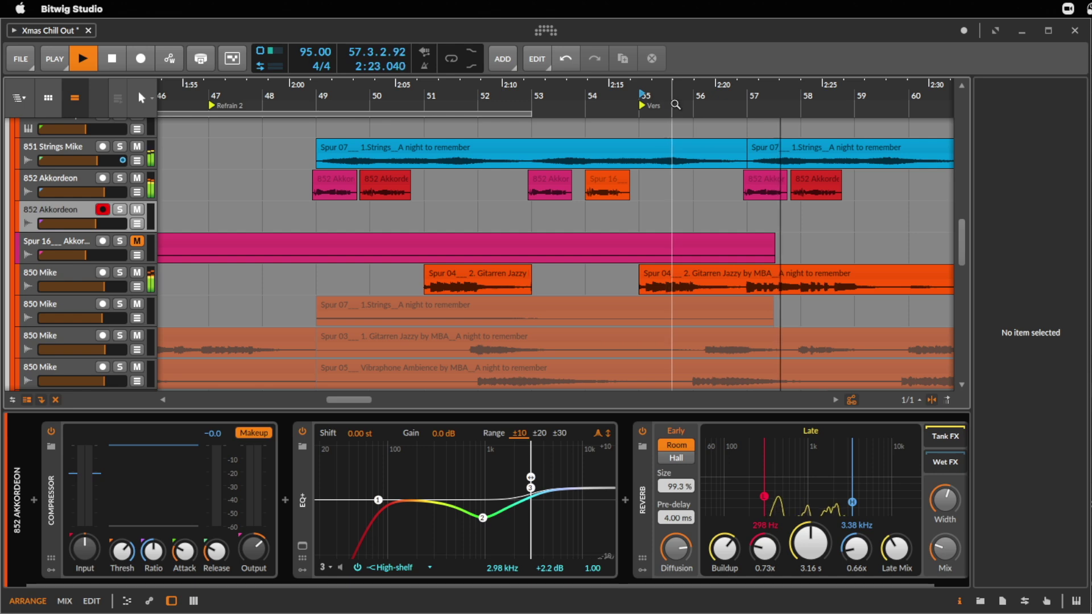
- Split the guitar clip at bars 57 and 59, move the two-bar piece between them to bar 59 and play it
left_click_drag(748, 94, 607, 83)
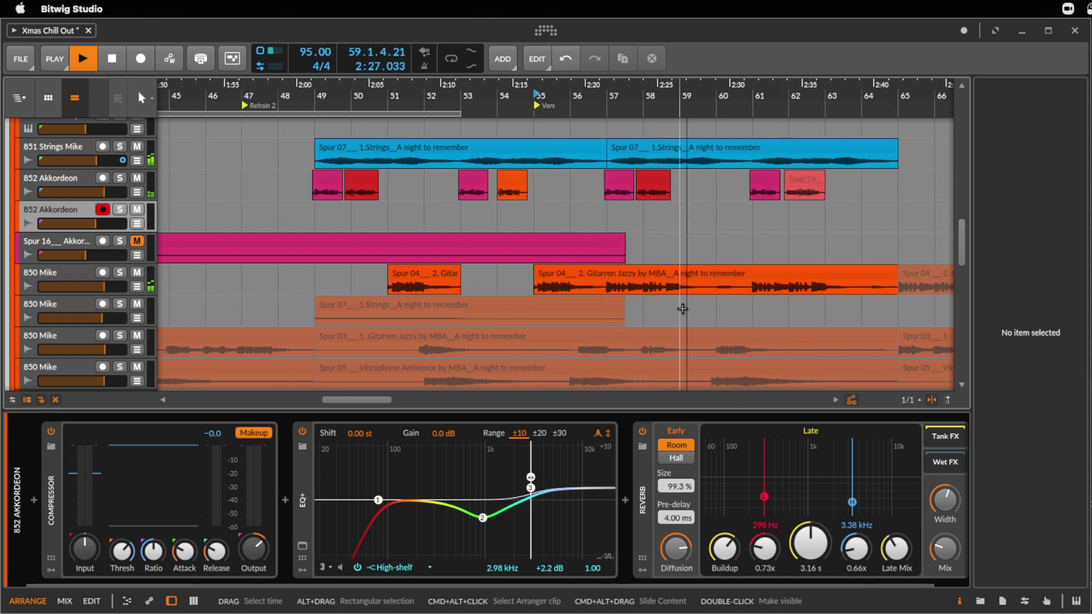
left_click(607, 293)
key("space")
key("super+e")
left_click(687, 292)
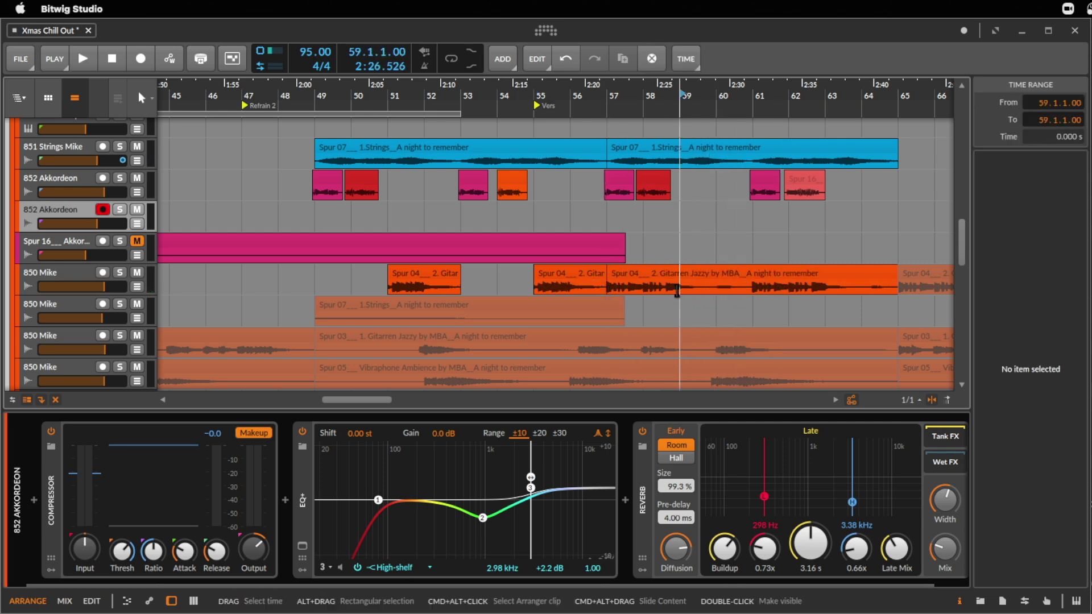
left_click_drag(637, 277, 701, 273)
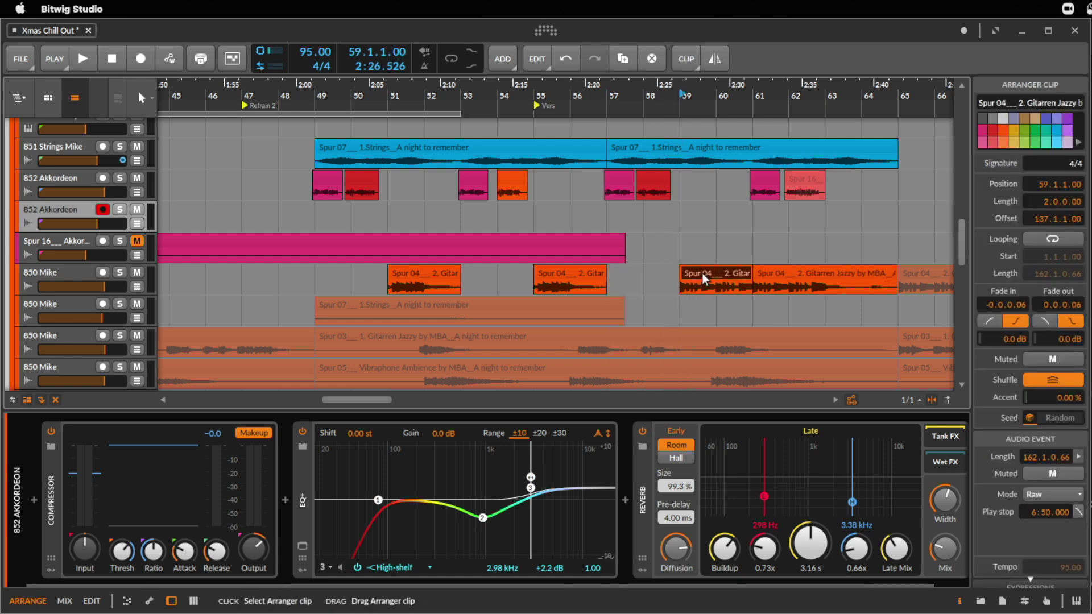
key("space")
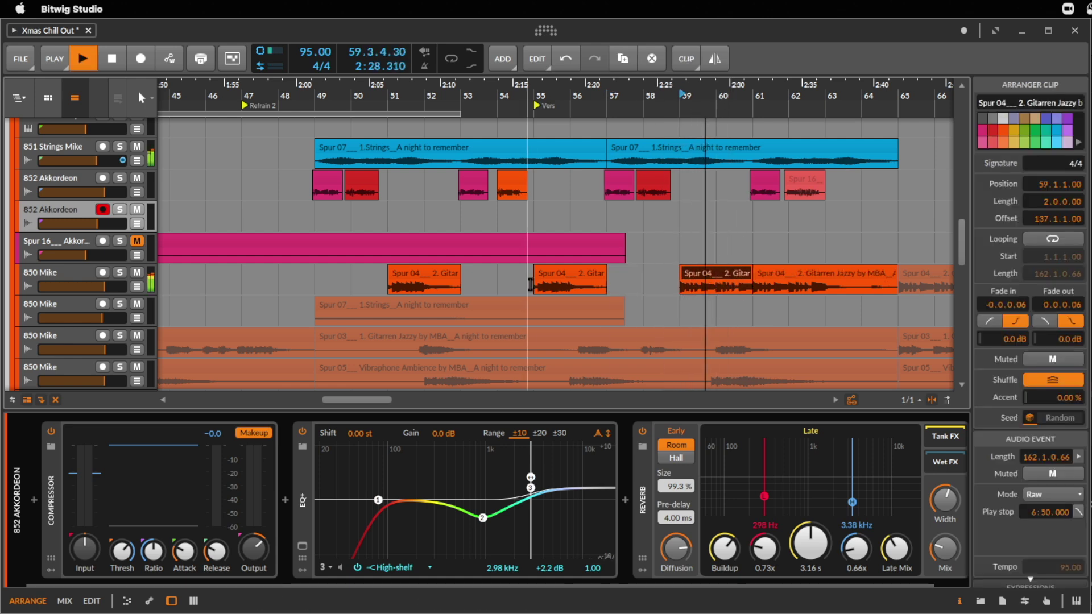
- Replace the guitar clip at bar 51 with the two-bar piece from bar 59 and play back from bar 49
left_click(428, 271)
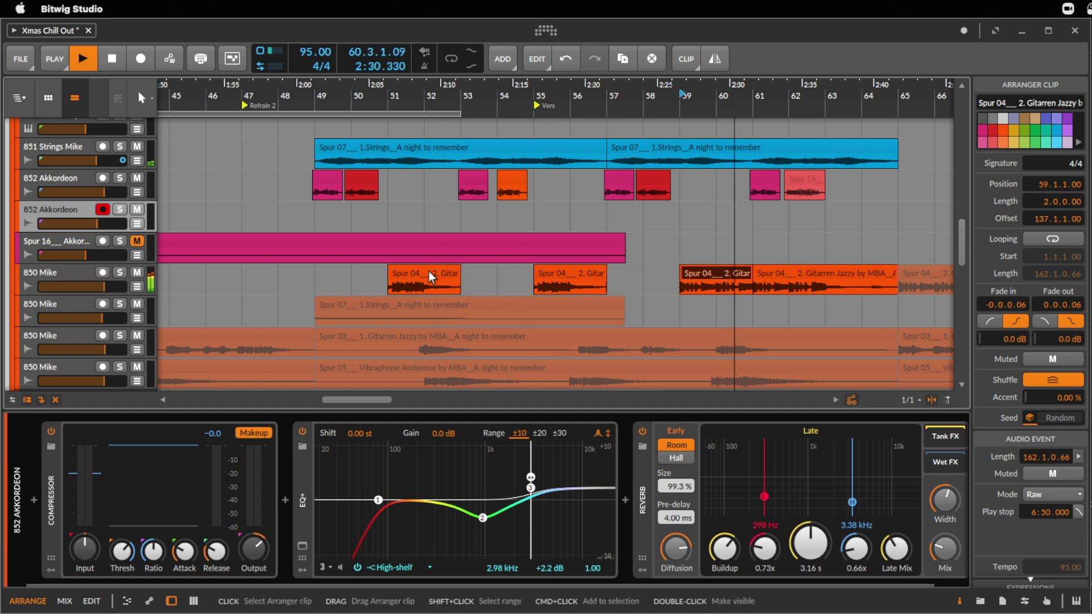
key("Delete")
left_click_drag(707, 272, 414, 283)
key("space")
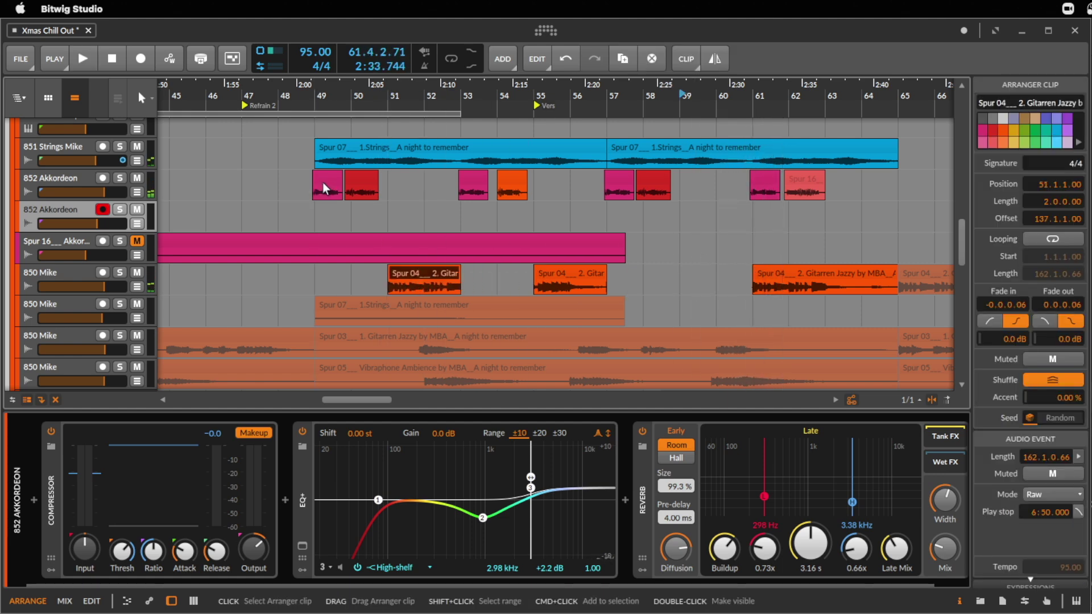
left_click(323, 185)
key("space")
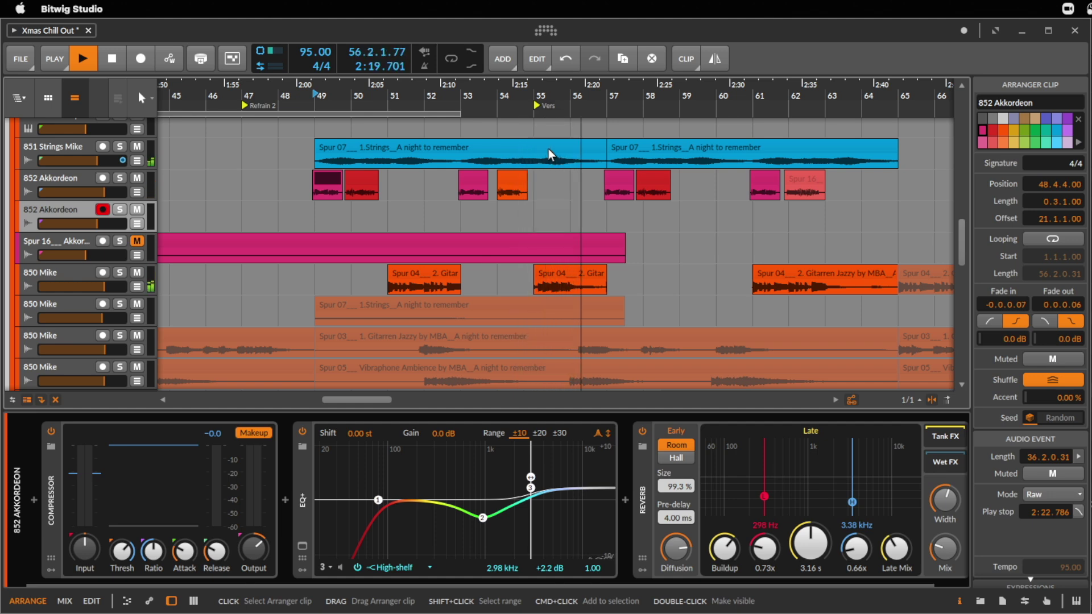
key("space")
- Move the two-bar guitar clip from bar 55 to 55.3.1 on the 850 Mike track with a 1/2 grid and play it
left_click_drag(571, 102, 576, 107)
left_click(569, 276)
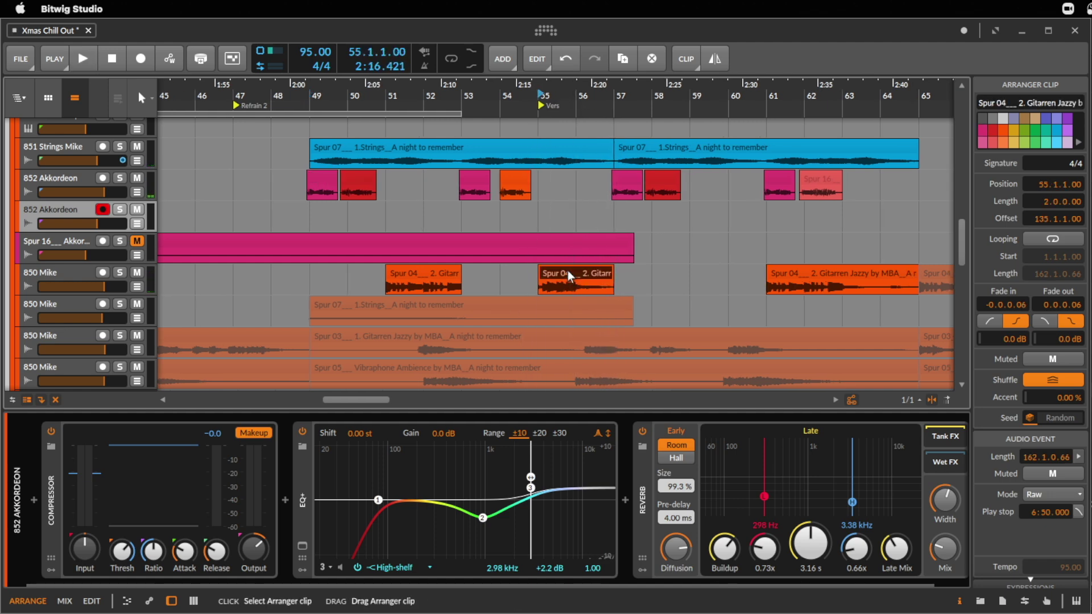
key("space")
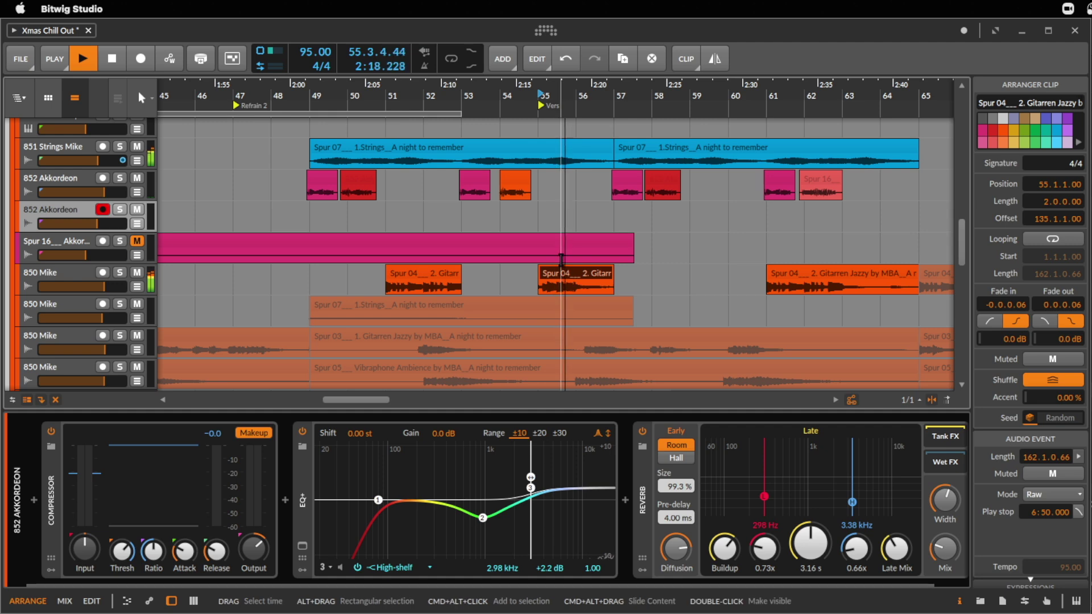
left_click_drag(587, 97, 628, 99)
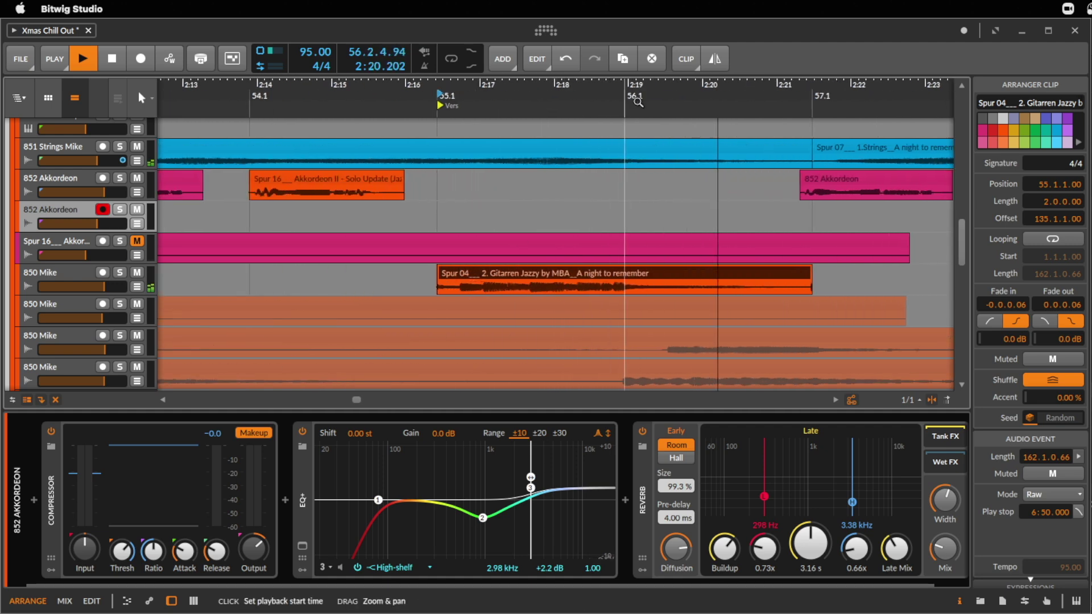
key("space")
left_click_drag(509, 276, 603, 274)
key("space")
left_click_drag(648, 97, 650, 81)
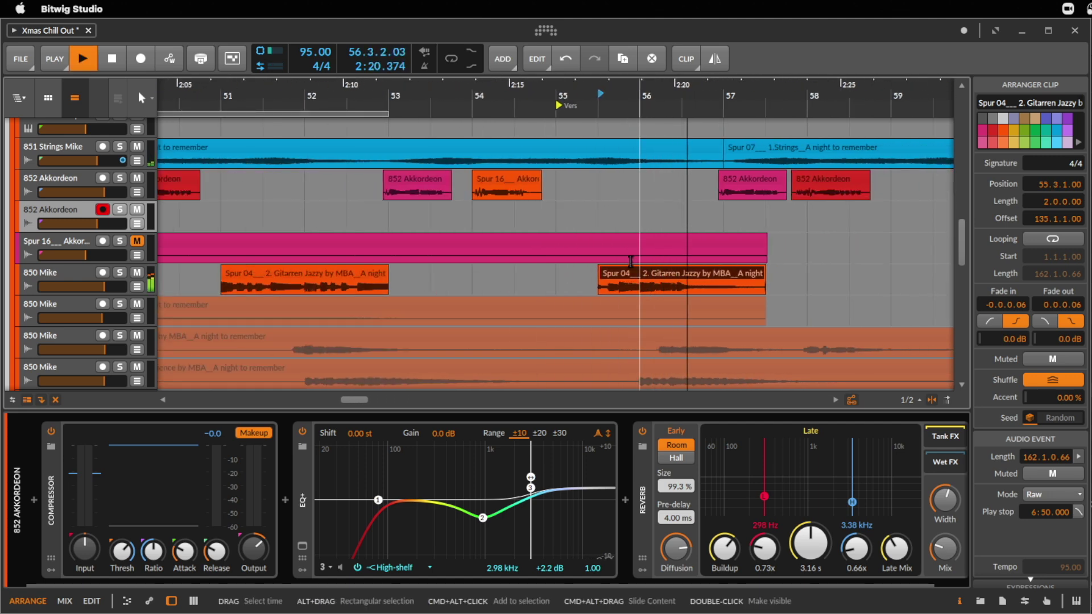
key("space")
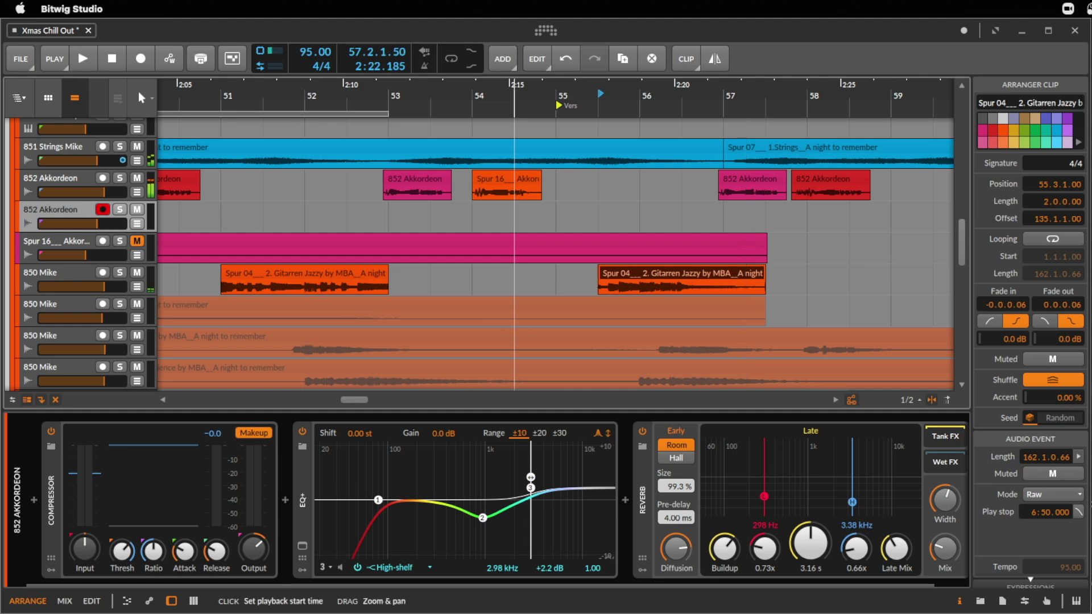
- Mute the Spur 04 guitar clips at 51.1.1, 55.3.1 and 61.1.1 and unmute the Spur 03 guitar clip at bar 49
scroll(537, 205, "down", 6)
left_click(499, 277)
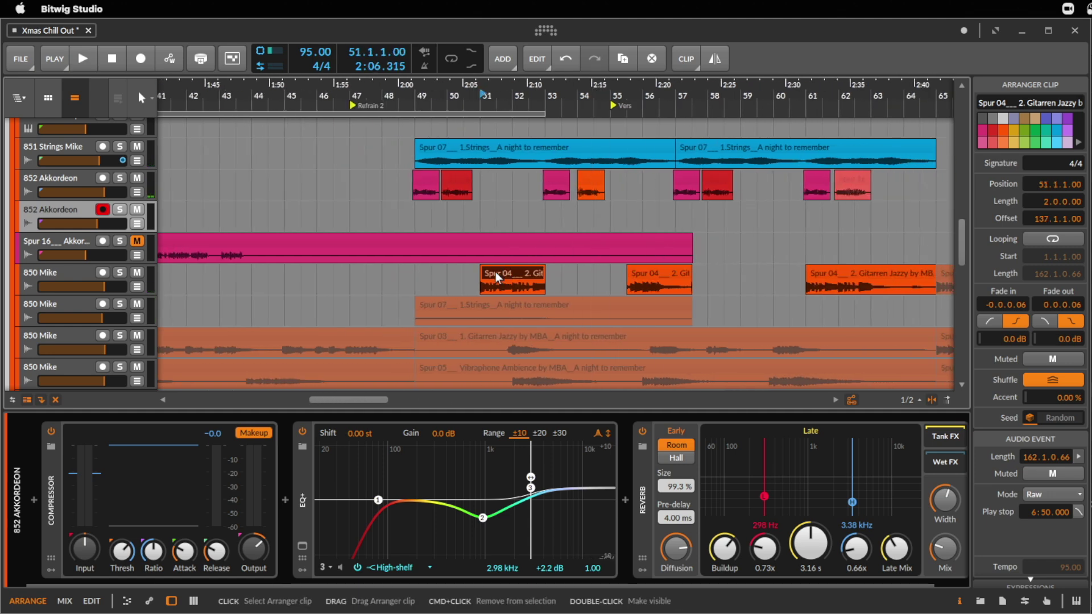
key("alt+m")
left_click(667, 273)
key("alt+m")
left_click(463, 336)
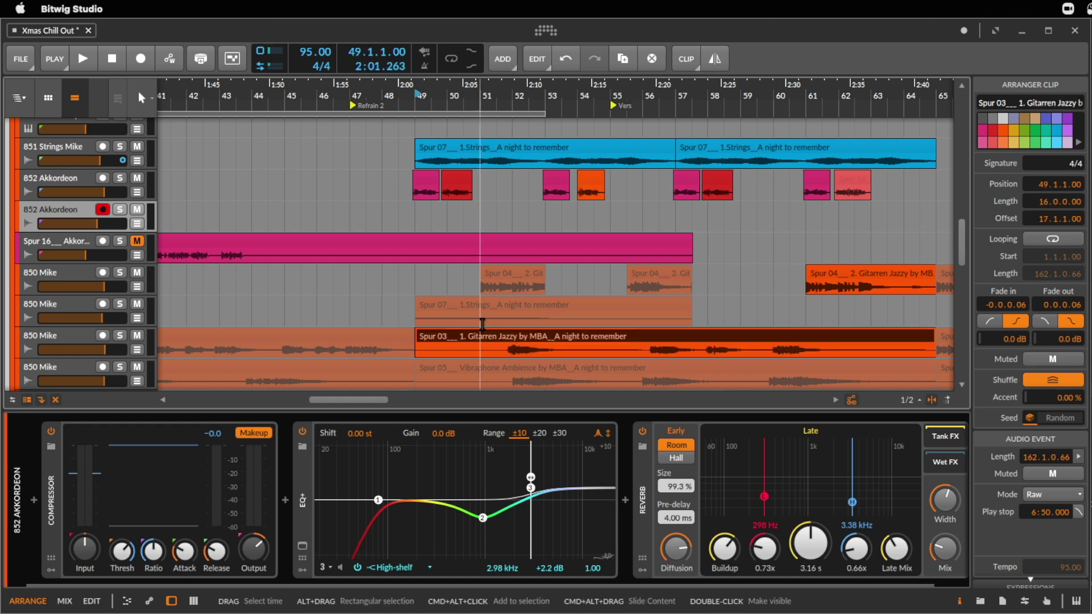
left_click(888, 274)
key("alt+m")
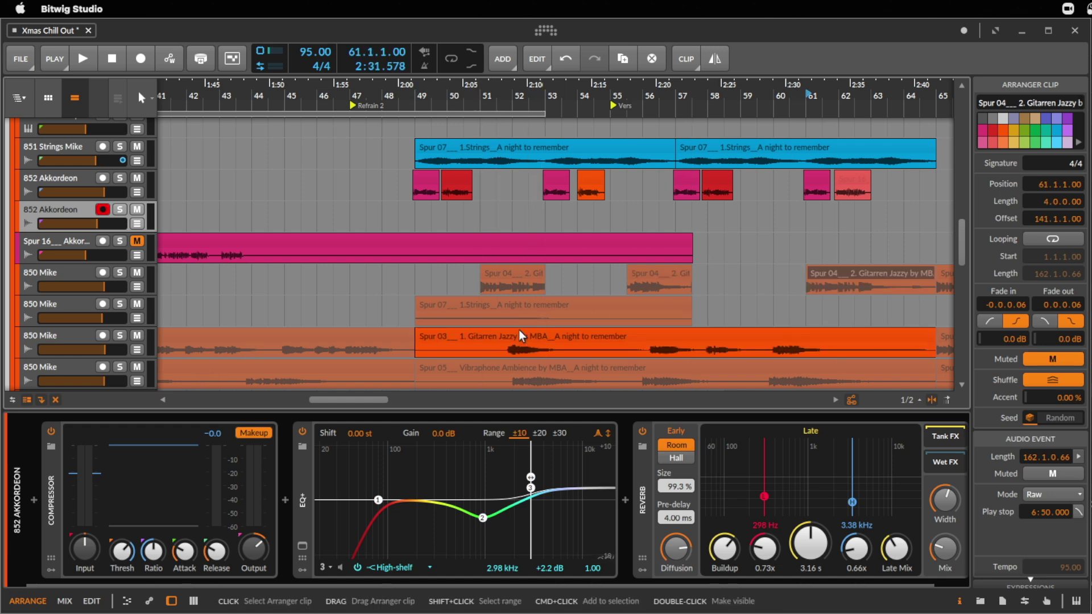
- Solo the track with the Spur 03 guitar clip and listen to the clip from bars 49, 56 and 60
left_click(446, 336)
key("space")
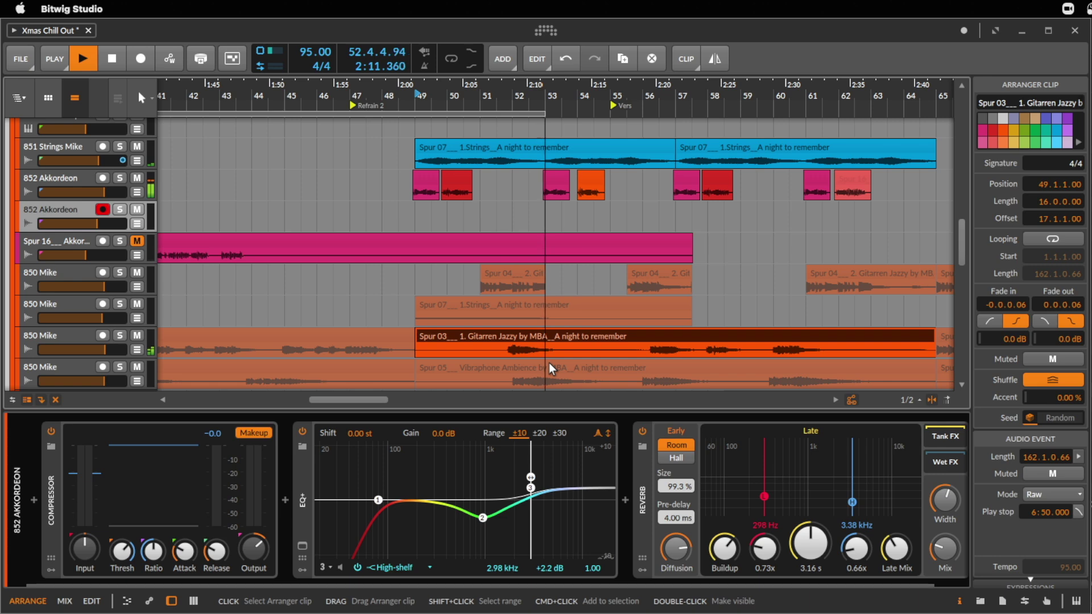
key("space")
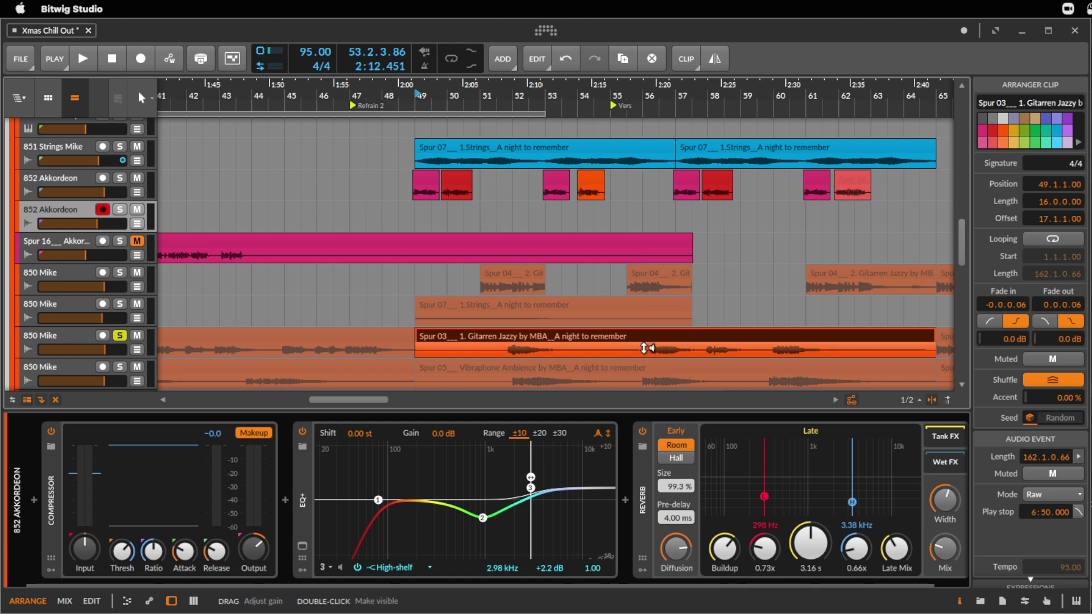
left_click(642, 364)
key("space")
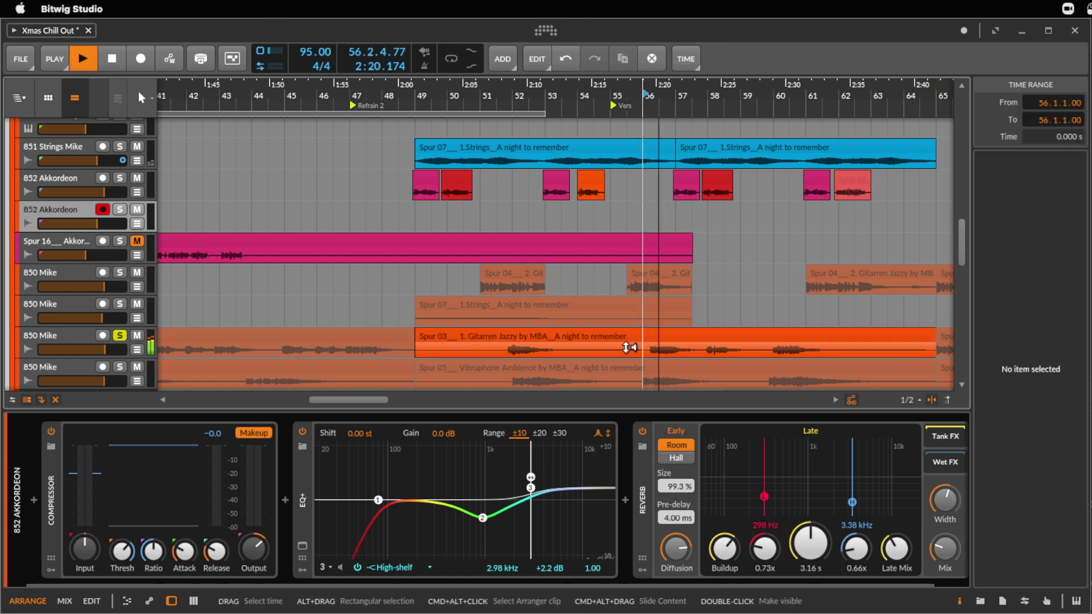
left_click(706, 351)
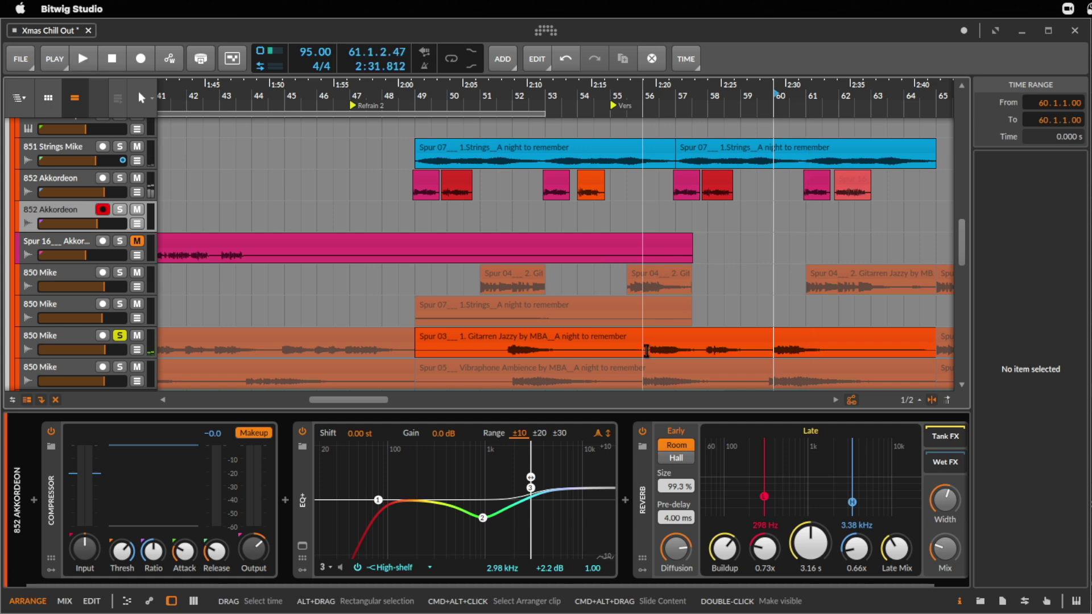
key("space")
- Split out bars 56 to 58 of the Spur 03 clip, delete the part before it, and move the two-bar piece to bar 51
left_click_drag(647, 351, 712, 336)
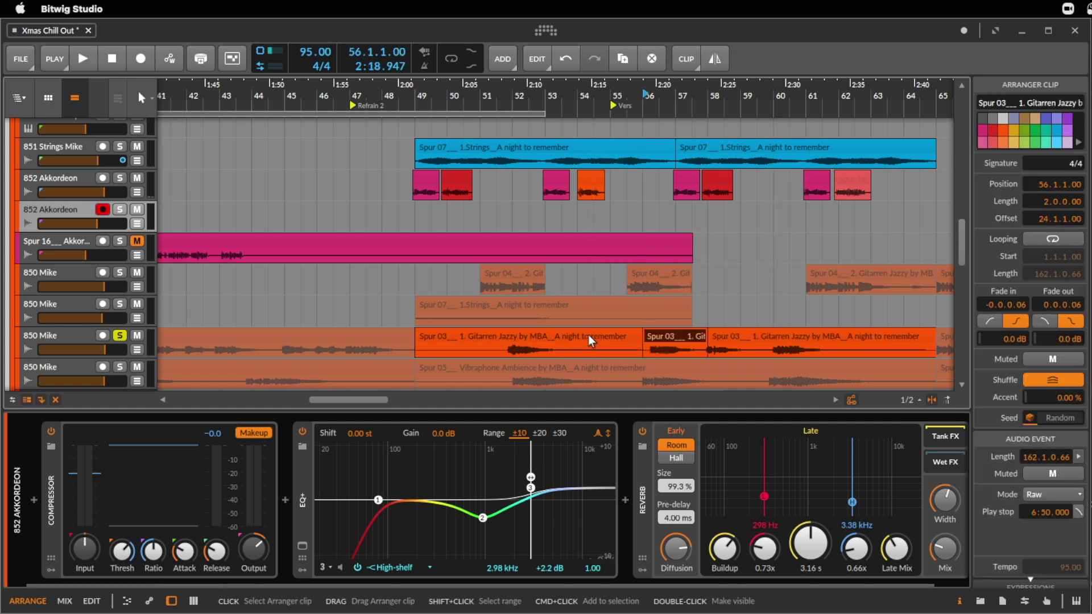
left_click(588, 335)
key("Delete")
left_click(685, 333)
left_click_drag(682, 333, 518, 346)
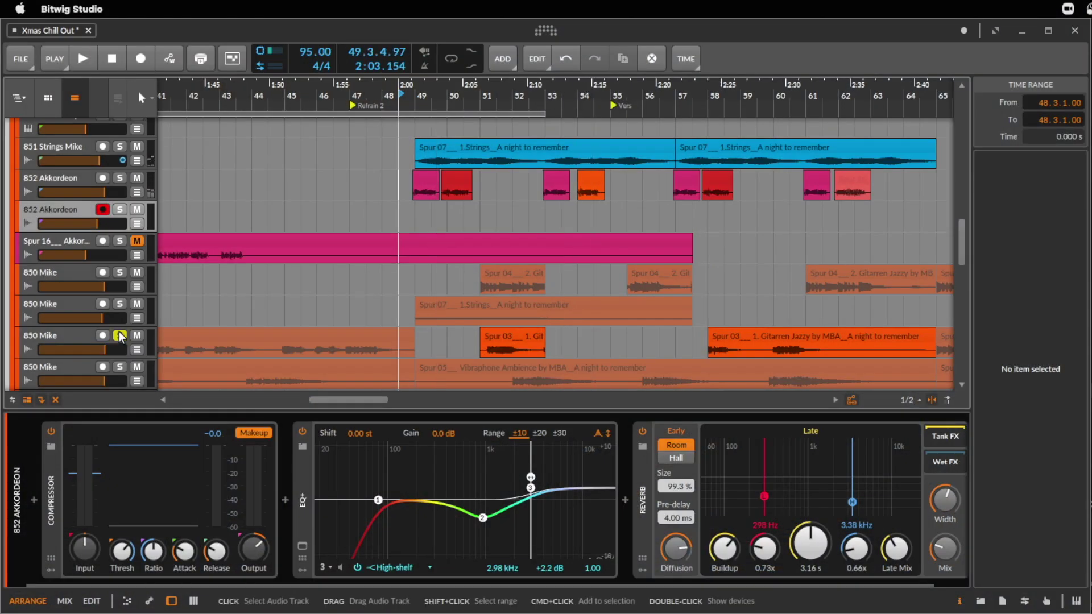
- Unmute the Spur 04 clip at 55.3.1 and shorten the Spur 03 clip at bar 51 to a length of 1.3.1.28
key("space")
left_click(525, 278)
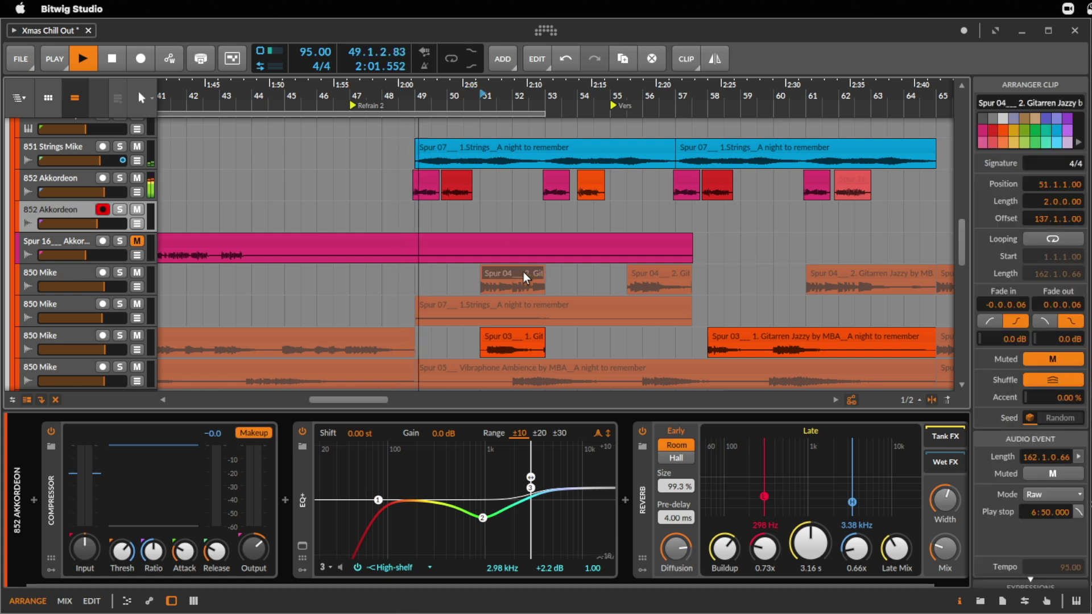
left_click(674, 264)
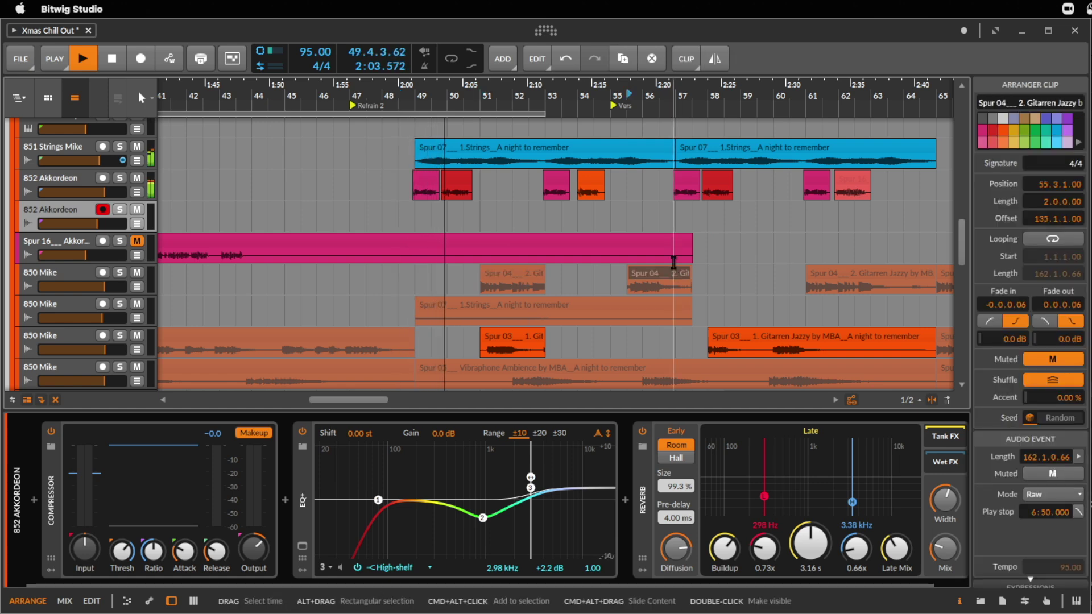
key("alt+m")
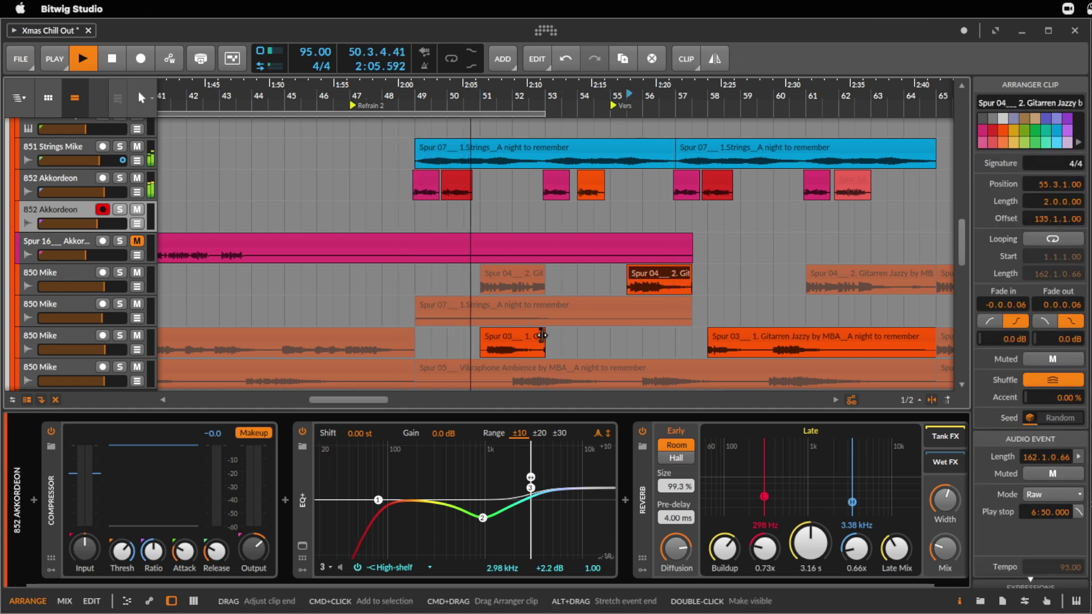
left_click_drag(542, 336, 539, 336)
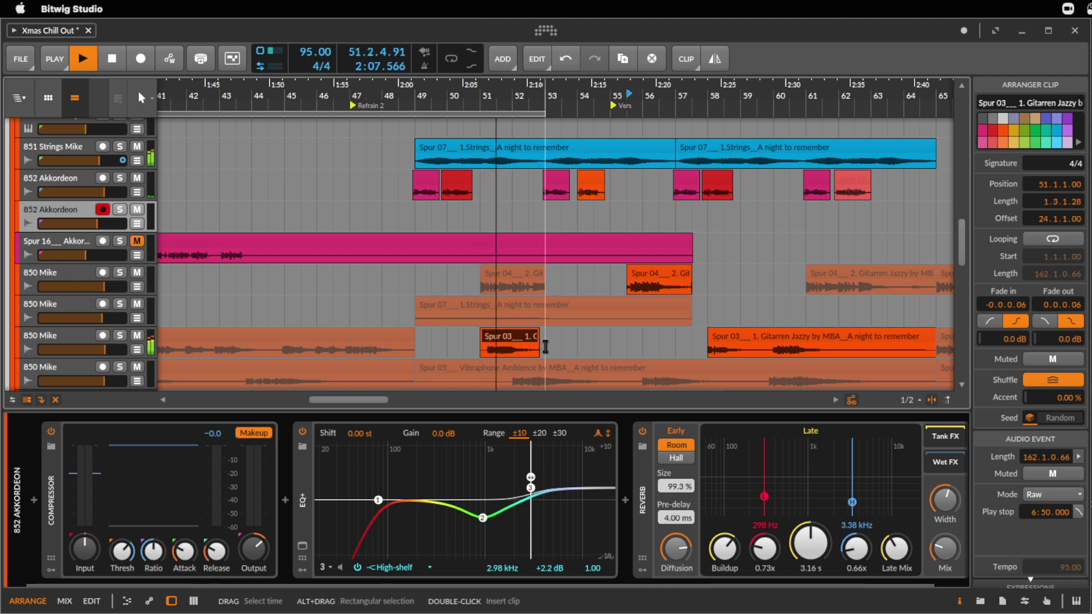
left_click(584, 354)
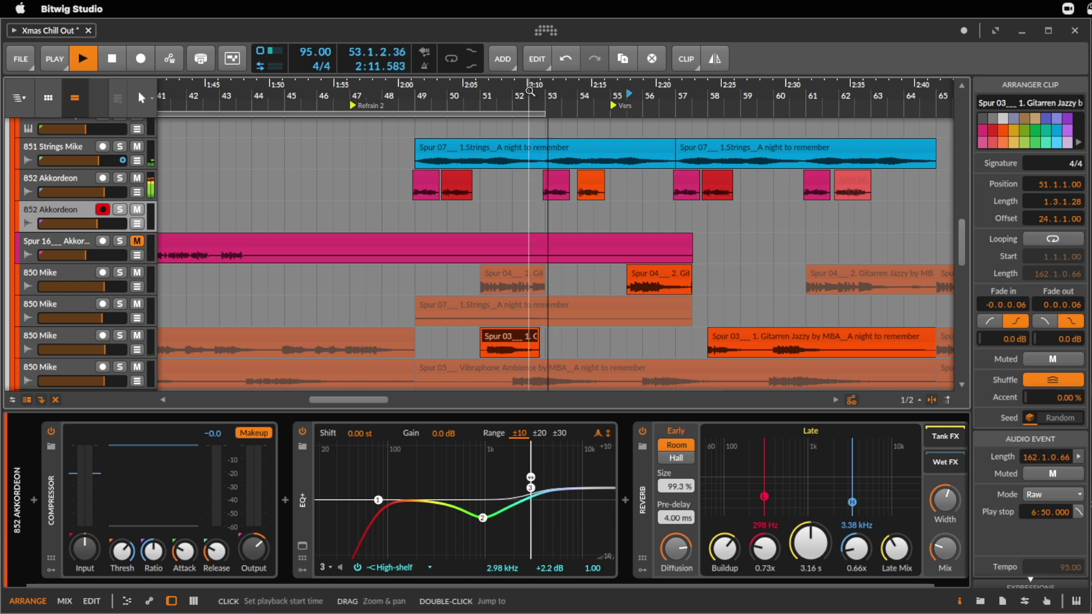
- Move the shortened Spur 03 guitar clip to 51.3.1 and play it with the accordion from 48.4.4
scroll(509, 322, "up", 5)
key("space")
left_click_drag(496, 331, 541, 331)
left_click(289, 179)
key("space")
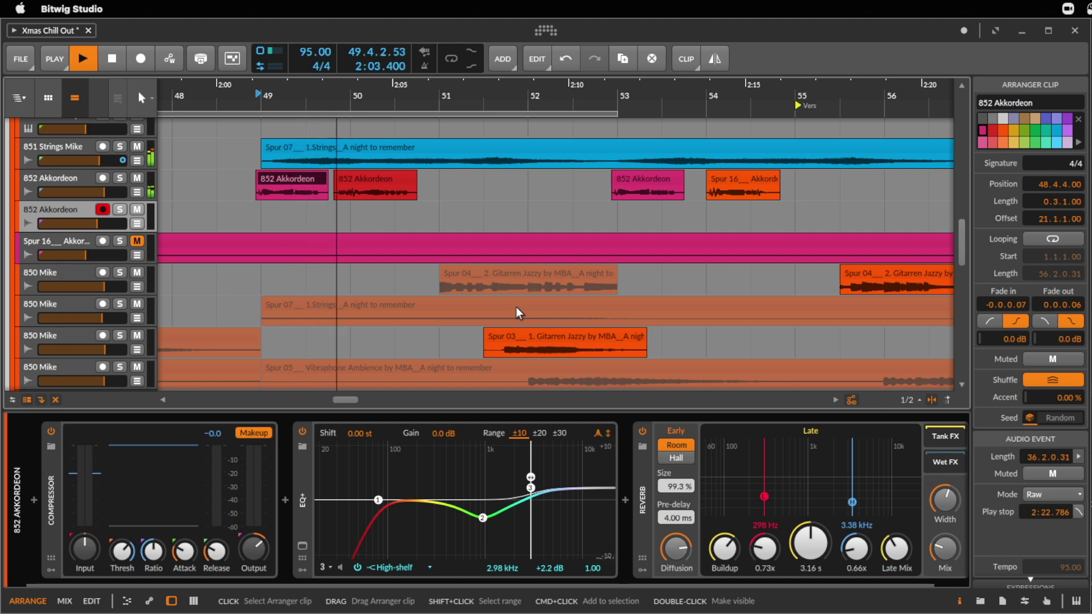
- Move the Spur 03 guitar clip to bar 52, play it, and cut off everything after bar 53
left_click_drag(441, 96, 456, 71)
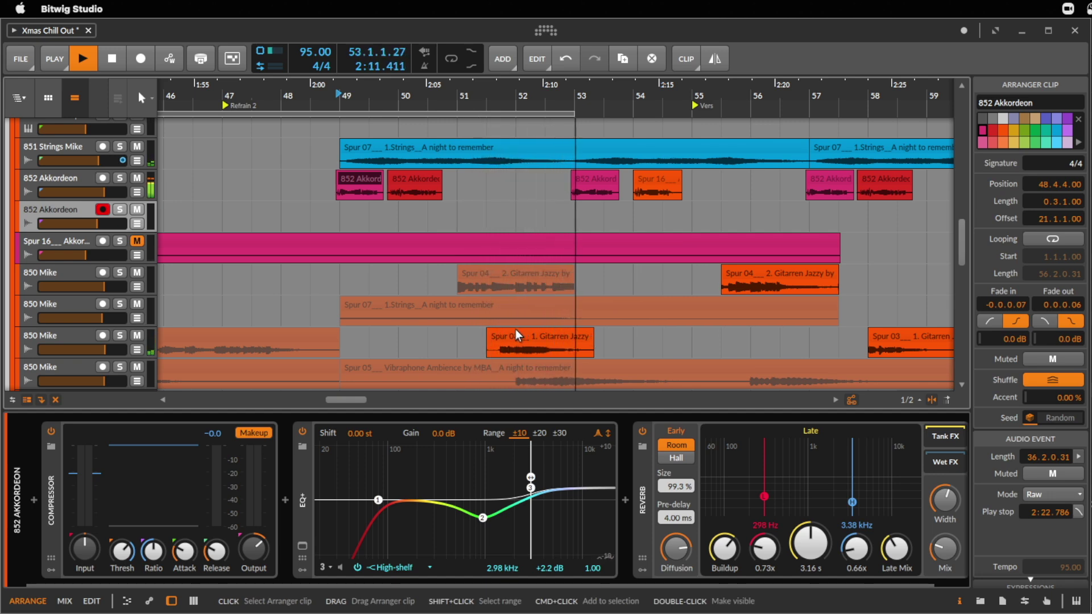
key("space")
left_click_drag(513, 332, 554, 337)
key("space")
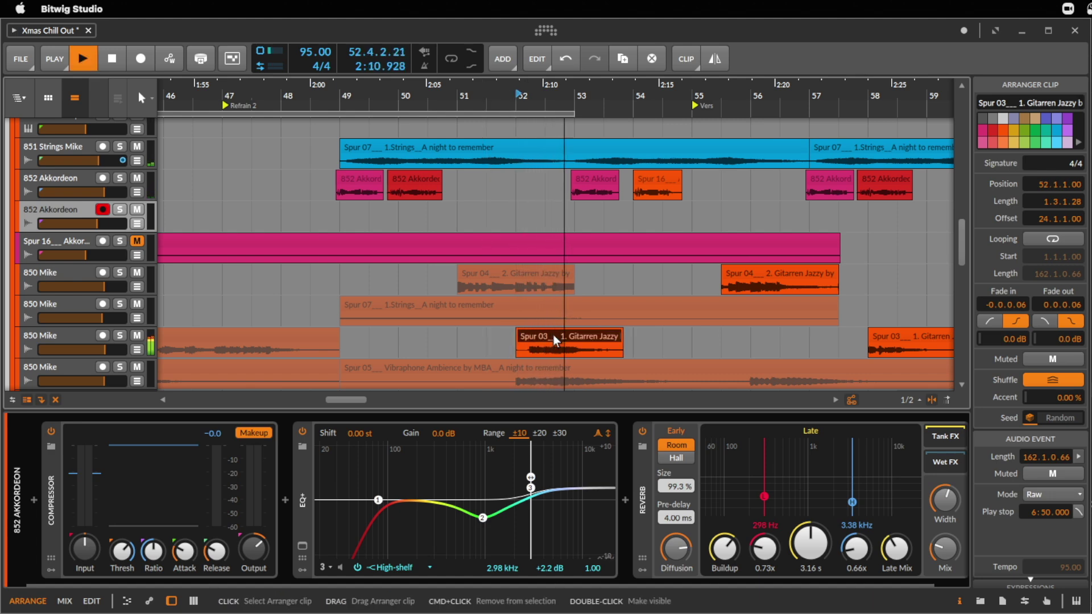
left_click_drag(653, 351, 576, 342)
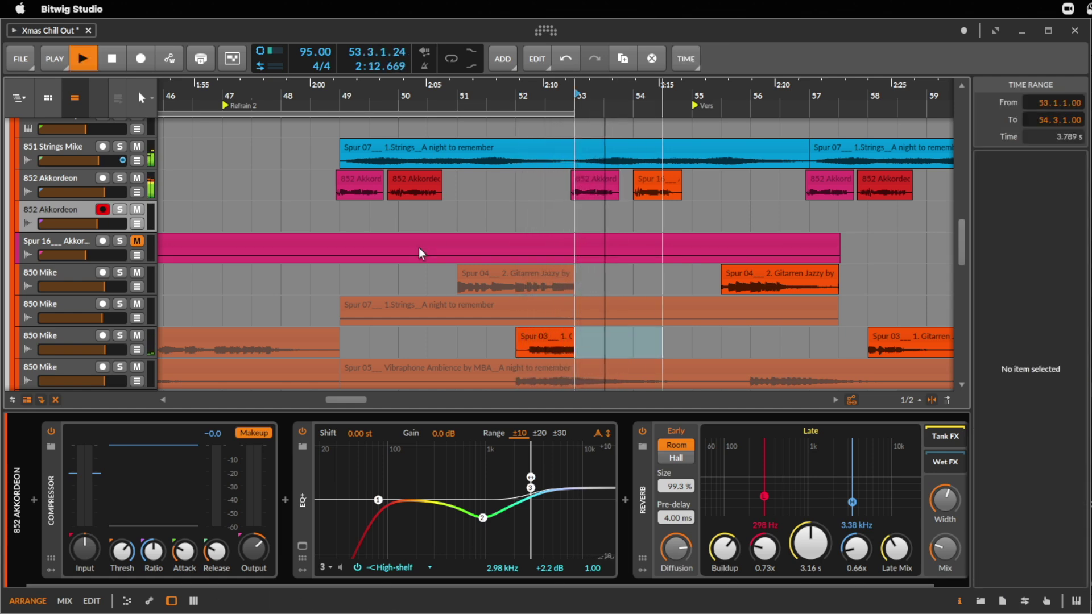
- Replace the muted Spur 04 clip at bar 51 on the upper 850 Mike track with the Spur 03 clip from bar 52
left_click(534, 282)
key("Delete")
left_click_drag(537, 335, 537, 283)
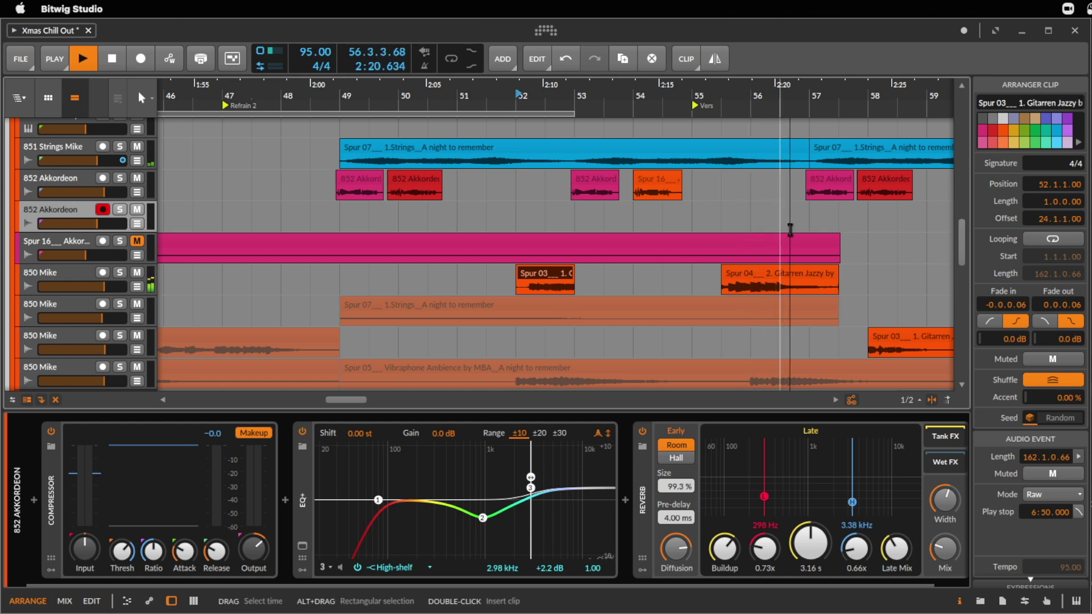
- Delete the muted Spur 04 clips from bar 61 onward and duplicate bars 51 to 59 of the upper 850 Mike track to bar 59
left_click_drag(743, 97, 595, 224)
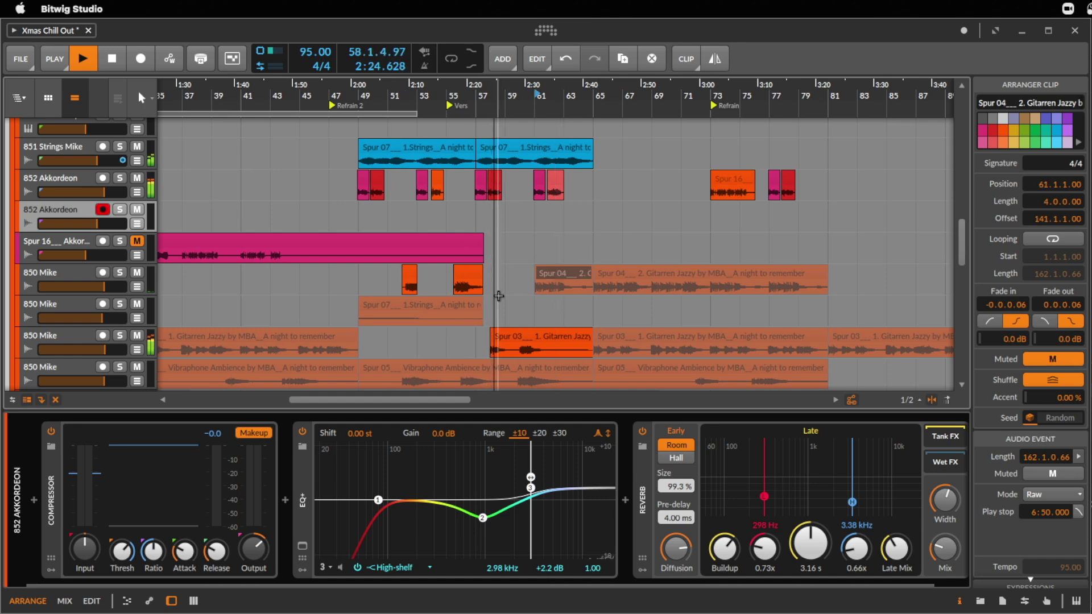
key("Delete")
left_click(504, 288)
left_click_drag(504, 287, 387, 279)
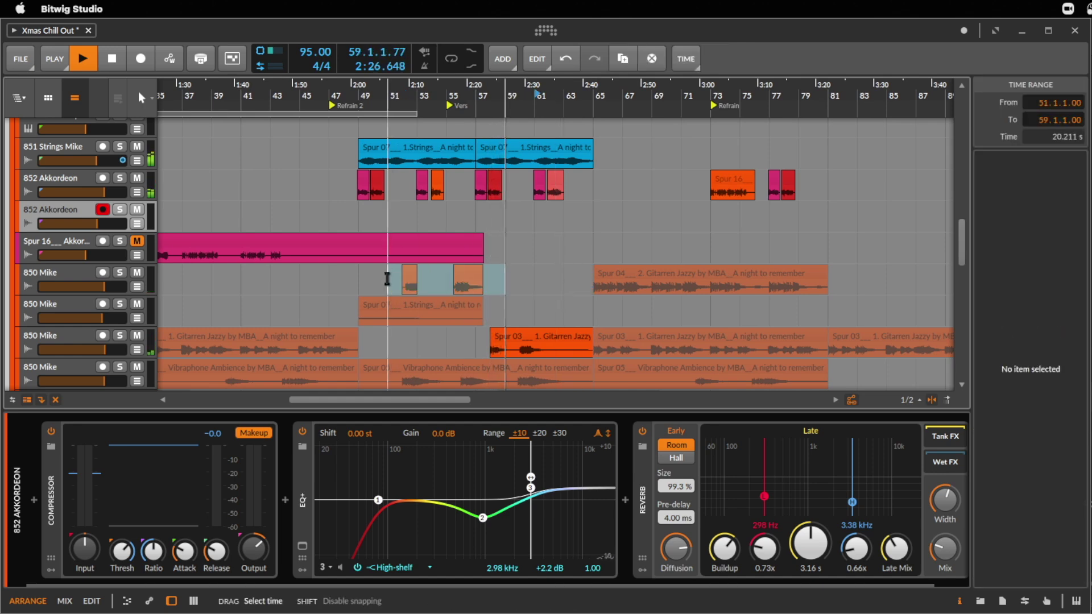
key("super+d")
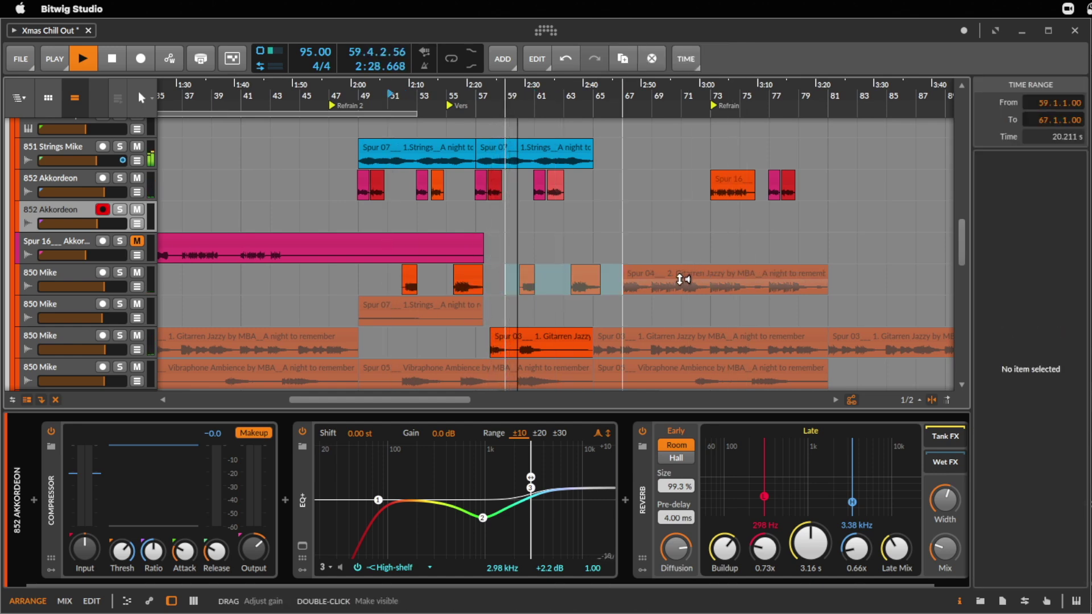
left_click(695, 270)
key("Delete")
left_click(672, 267)
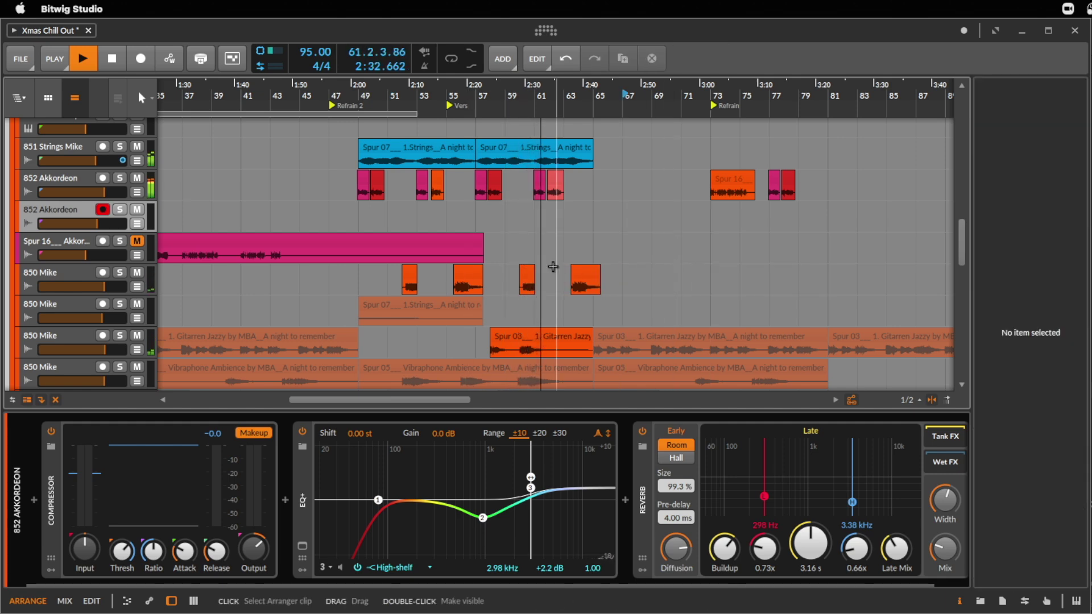
- Move the Spur 03 piece between bar 60 and 61.3.1 to the upper 850 Mike track and delete the remainder from 61.3.1
left_click_drag(531, 91, 594, 281)
key("super+e")
left_click(688, 341)
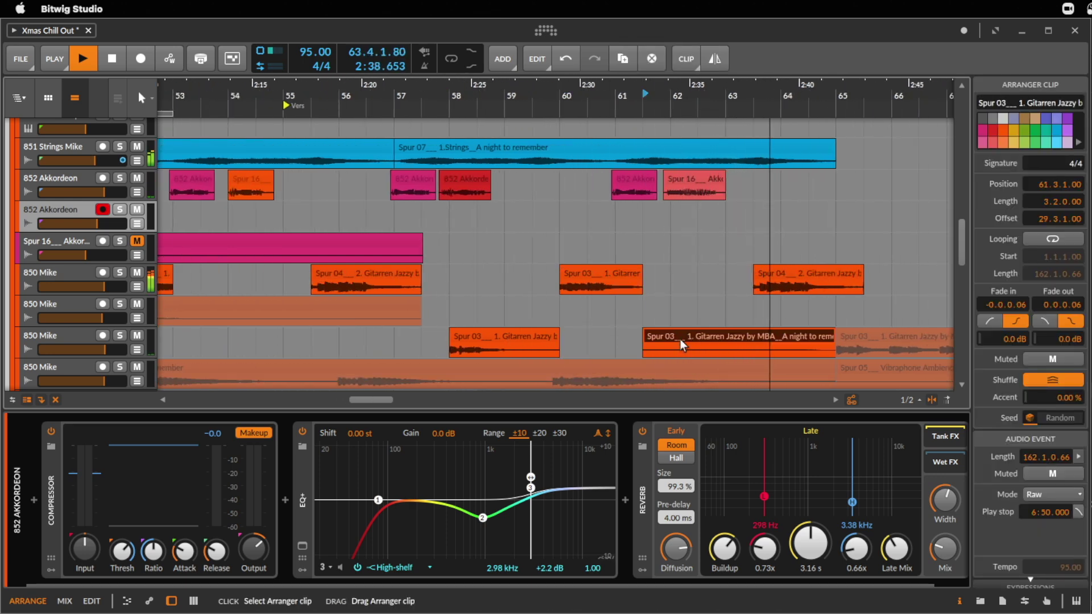
key("Delete")
left_click(512, 341)
- Delete the Spur 04 guitar clip at 63.3.1 on the upper 850 Mike track
left_click(807, 290)
key("alt+m")
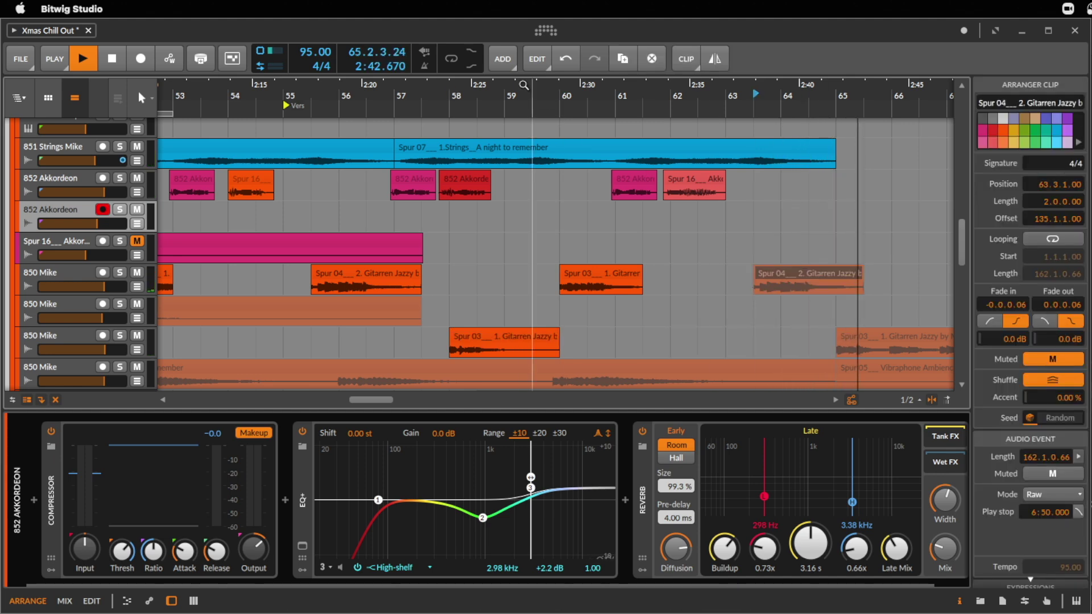
key("space")
left_click_drag(524, 101, 604, 165)
left_click(434, 297)
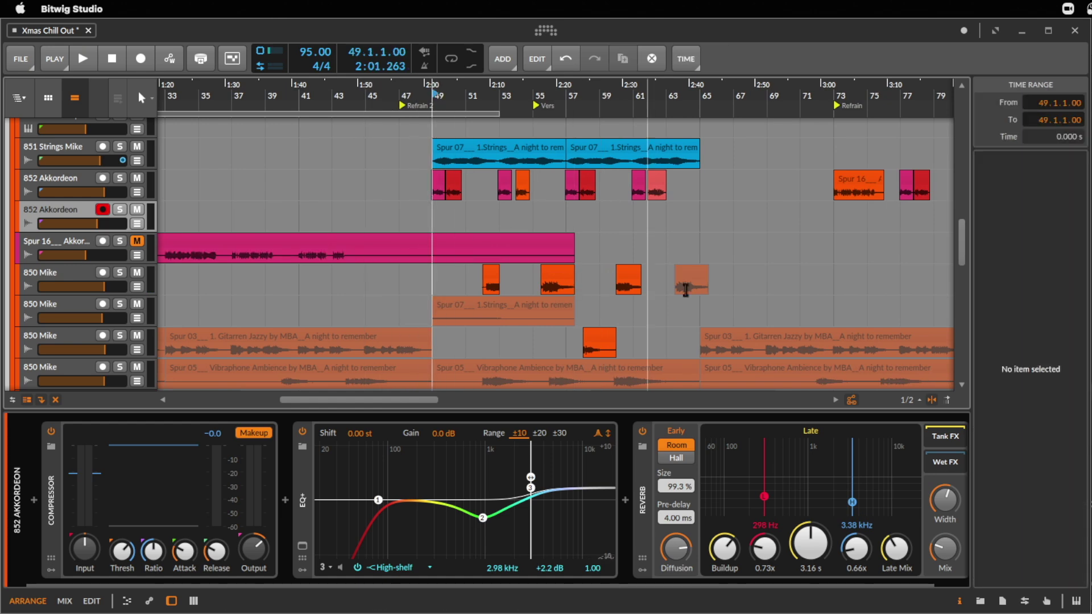
left_click(695, 276)
key("Delete")
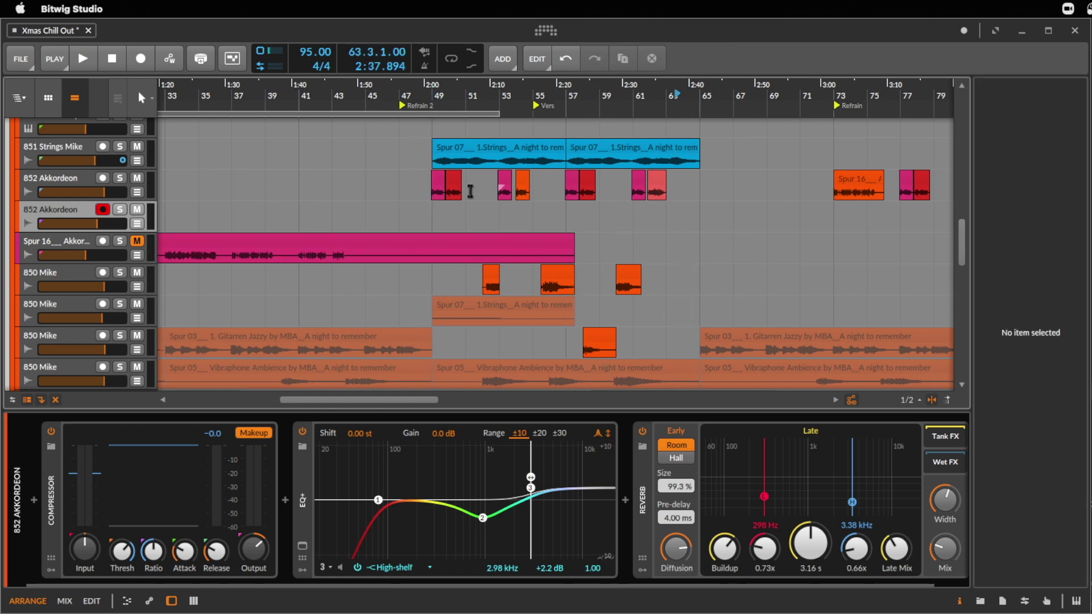
- Play the arrangement from bar 47 to check the guitar phrases against the accordion
left_click(401, 192)
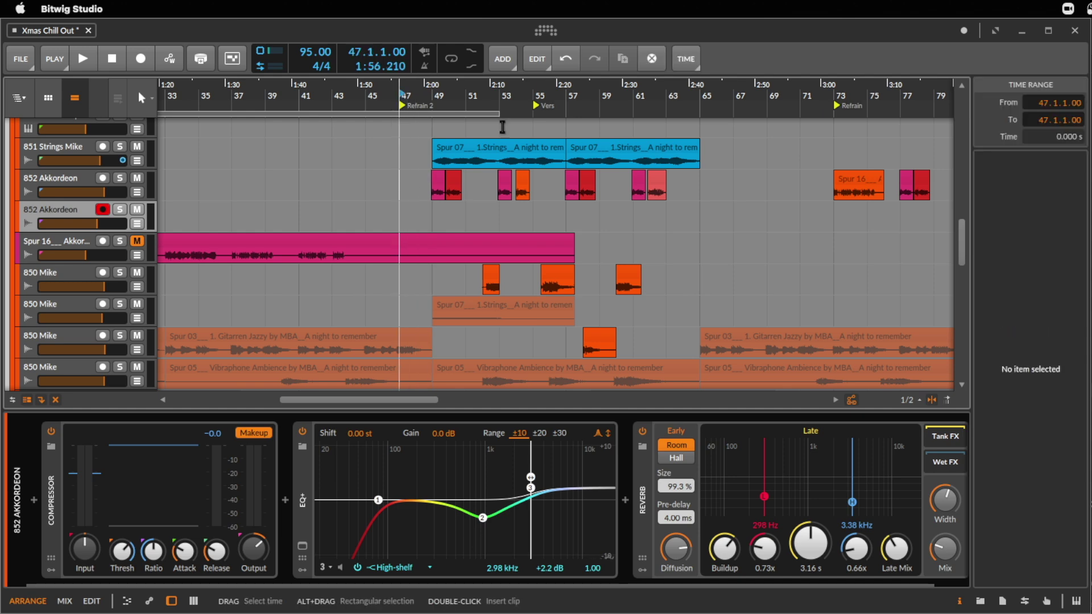
left_click_drag(534, 95, 504, 96)
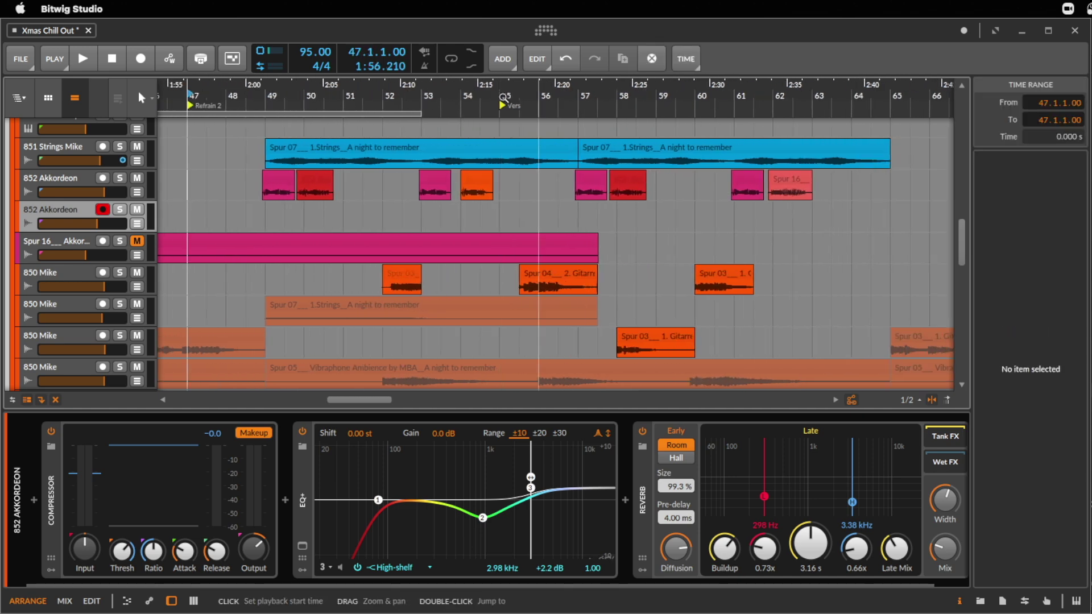
key("space")
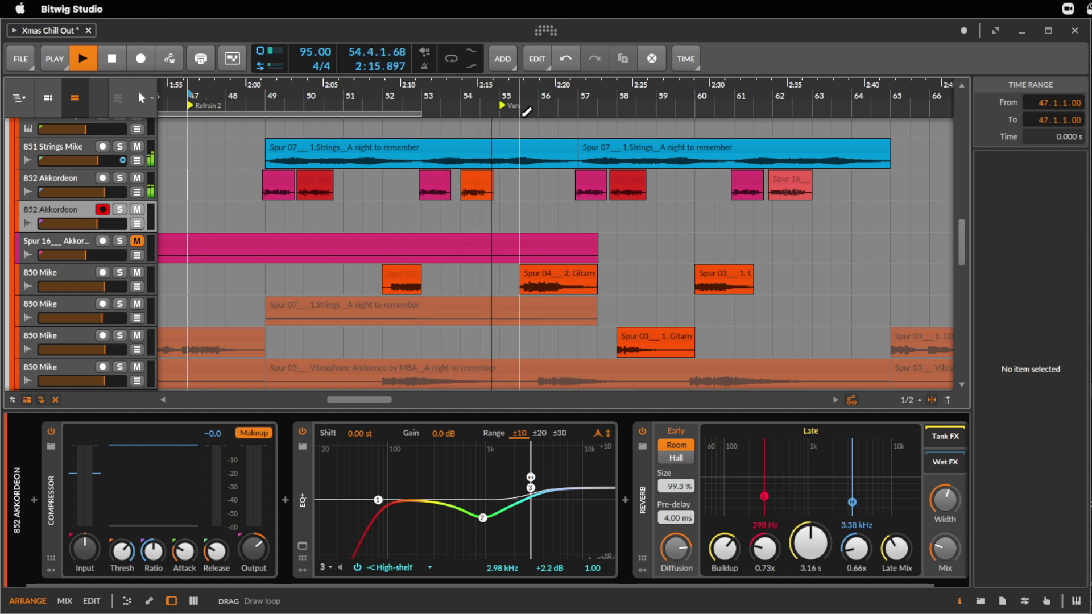
- Rename the upper 850 Mike track to 853 Guitar and move it directly below the first 852 Akkordeon track
left_click(76, 277)
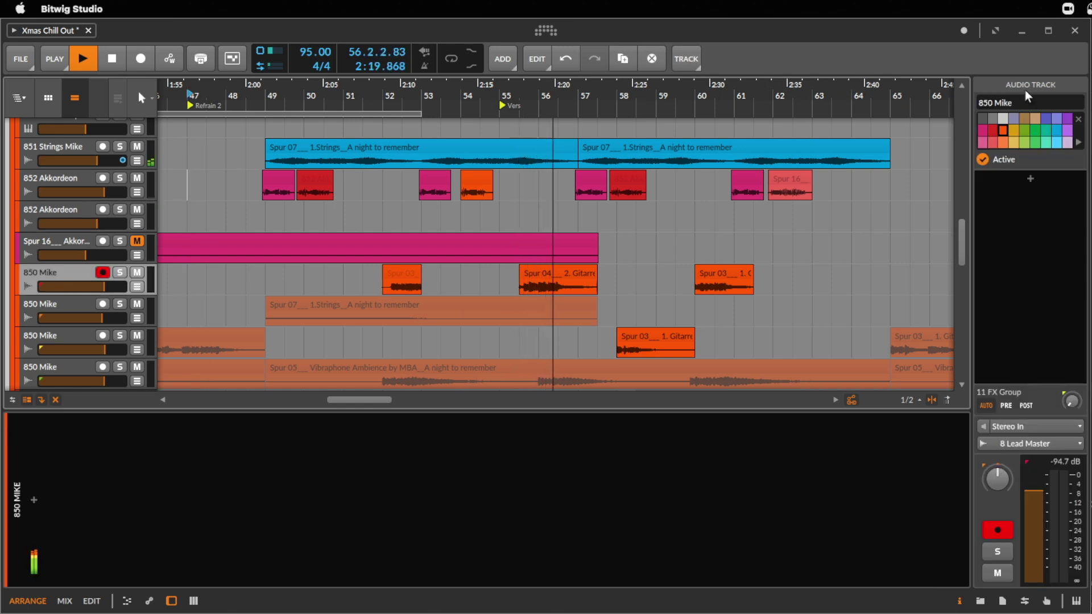
left_click_drag(1014, 103, 953, 103)
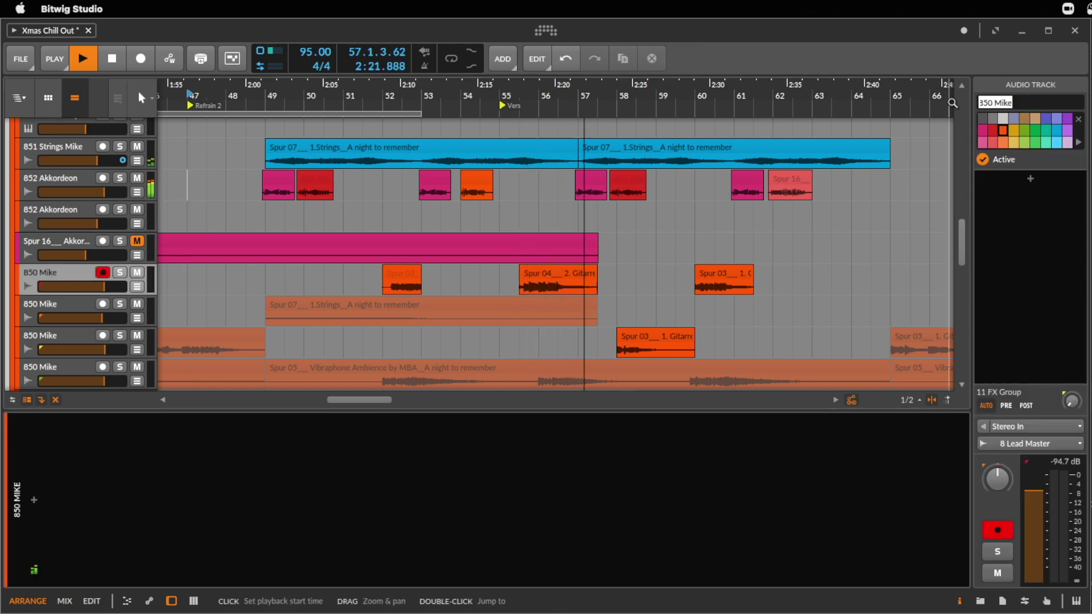
type("-")
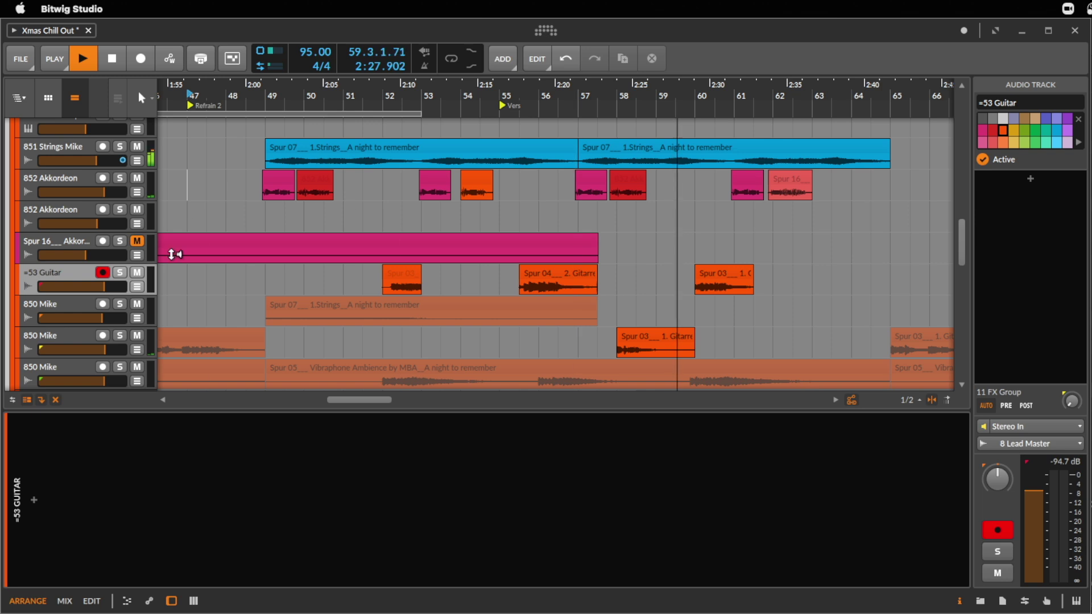
left_click(83, 281)
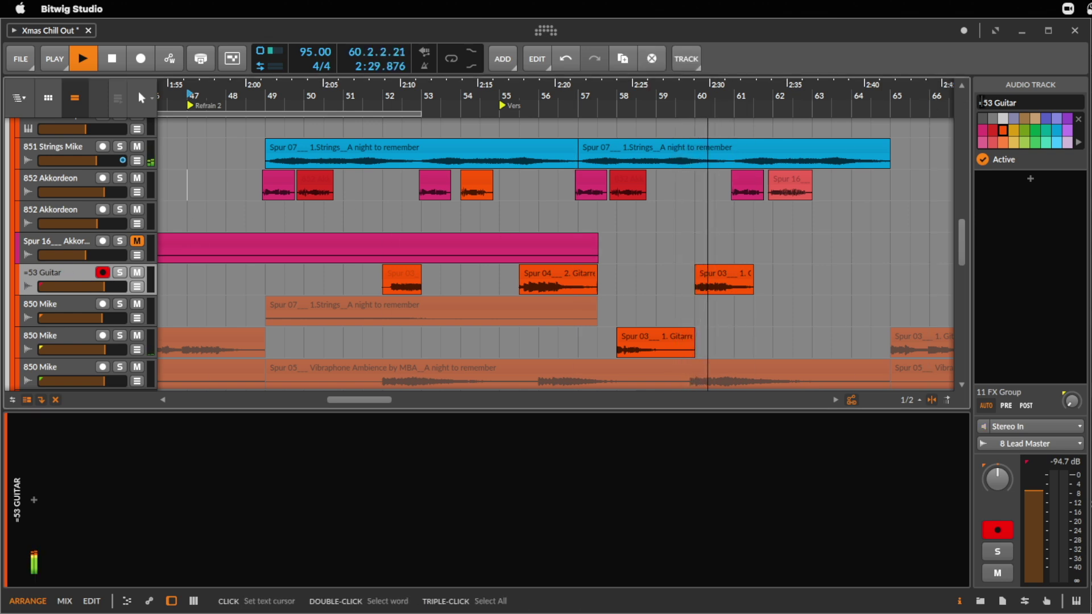
left_click_drag(984, 103, 978, 103)
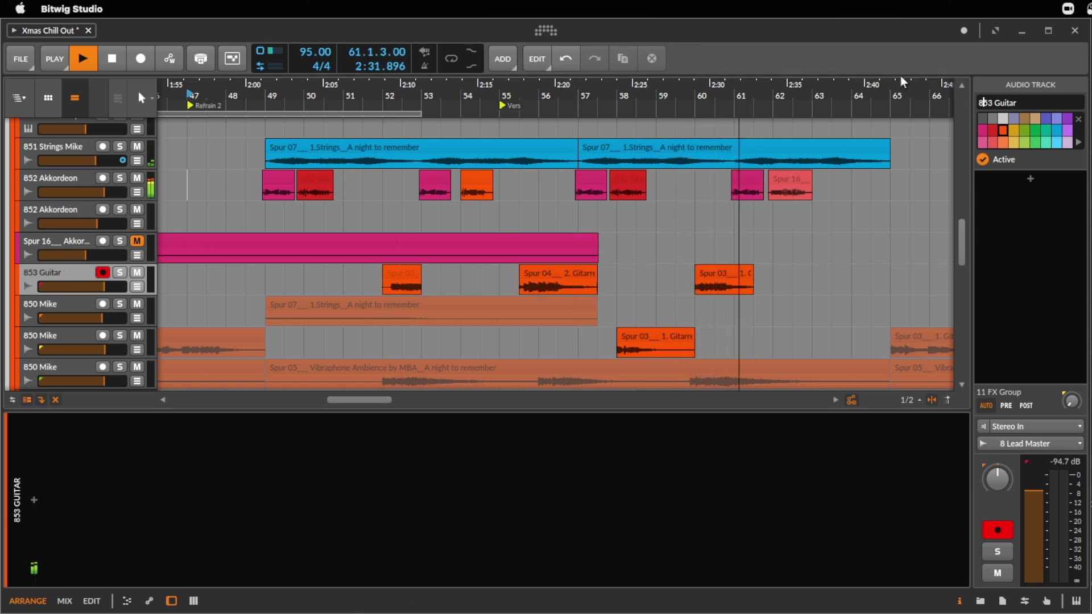
left_click_drag(65, 275, 80, 202)
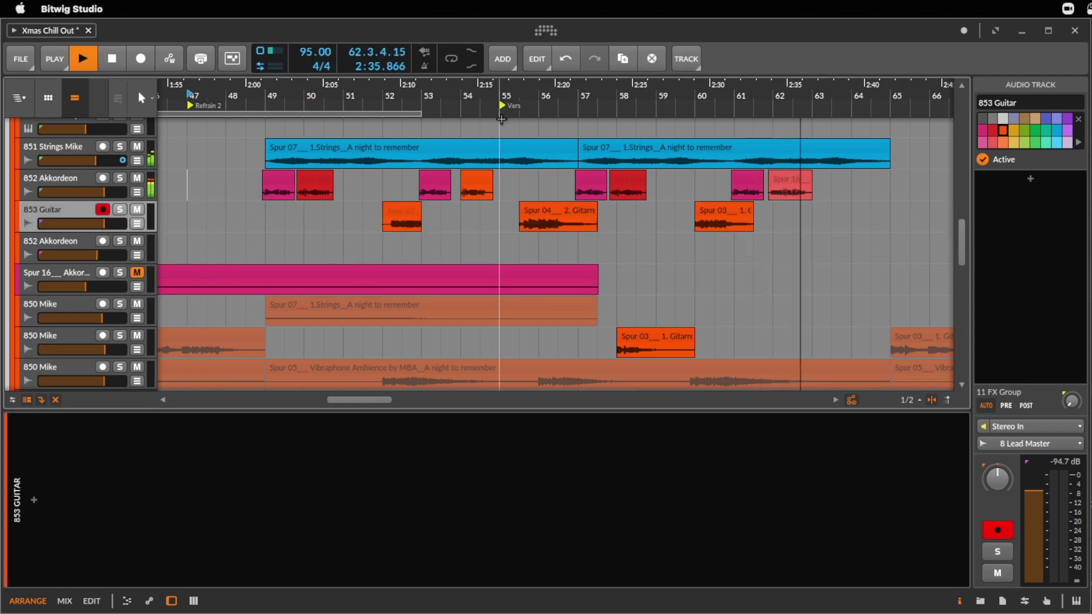
- Shorten the second clip on the 851 Strings Mike track so it ends at bar 64
left_click_drag(519, 88, 540, 68)
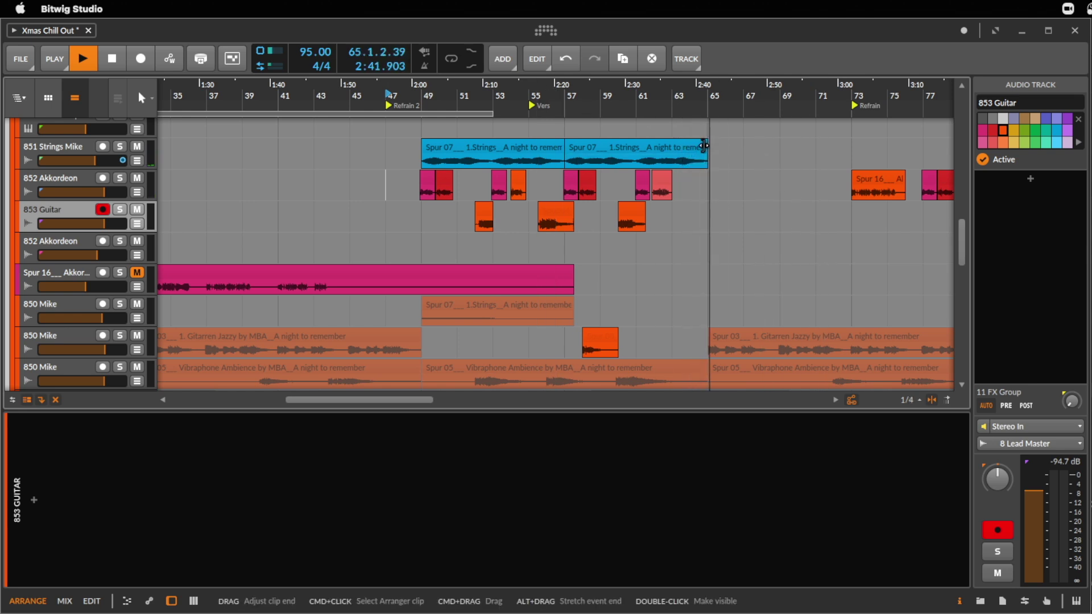
left_click_drag(704, 146, 689, 147)
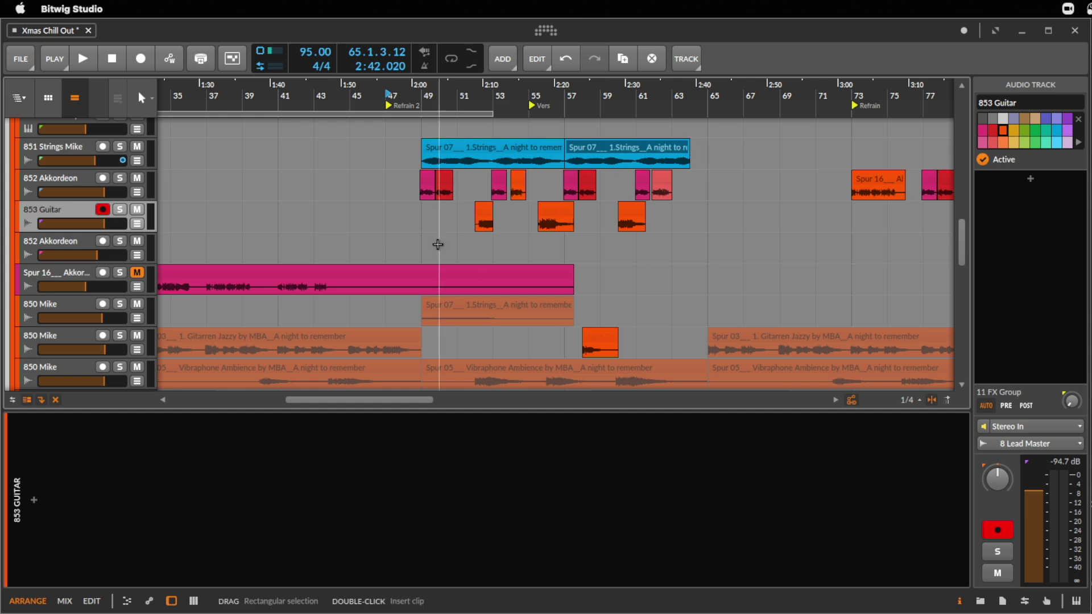
scroll(437, 245, "up", 2)
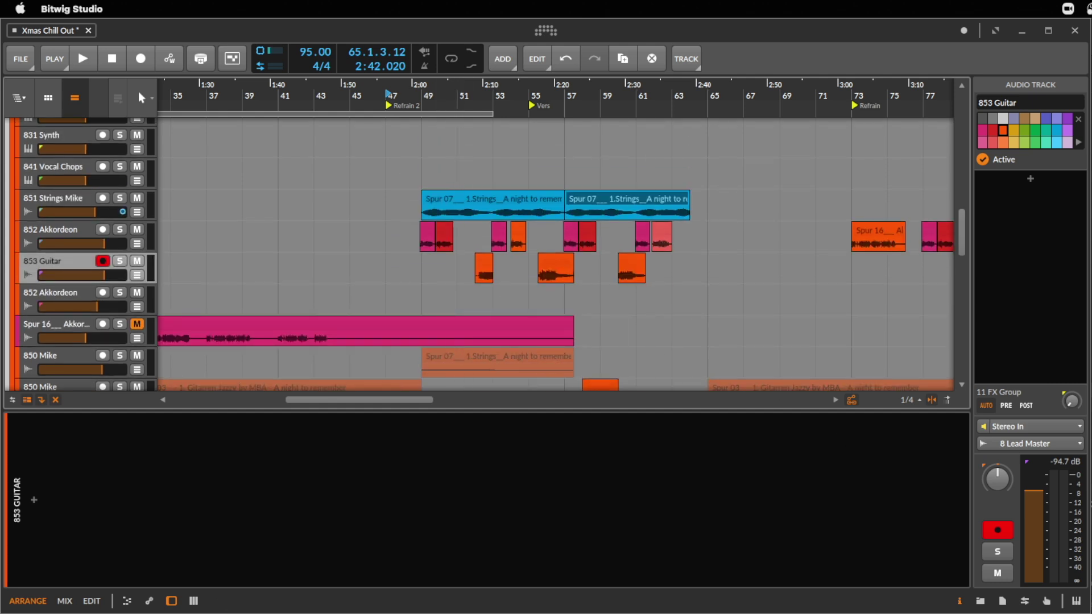
scroll(418, 233, "up", 8)
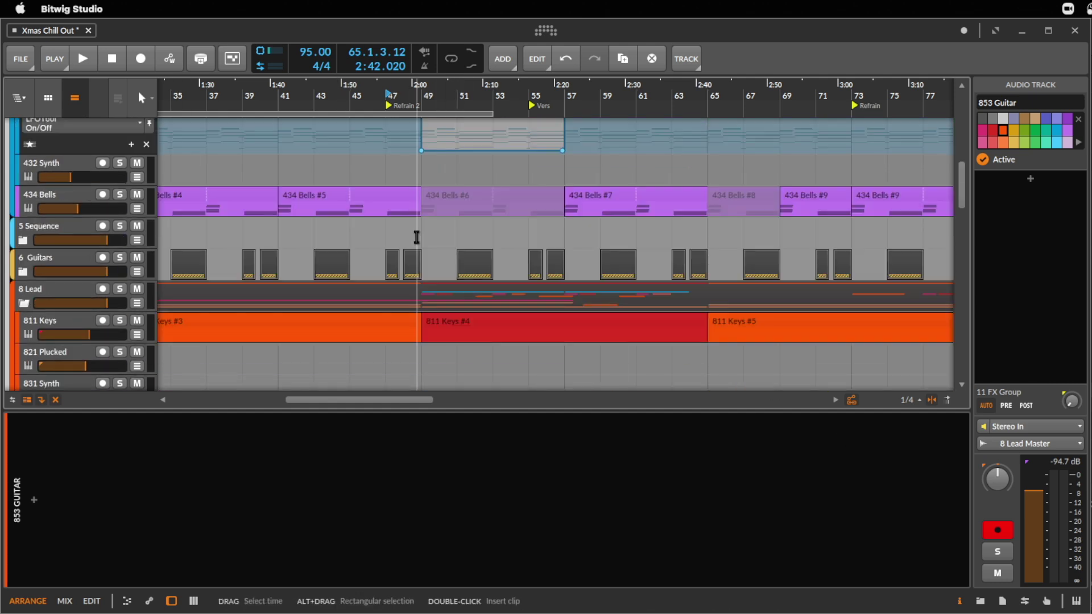
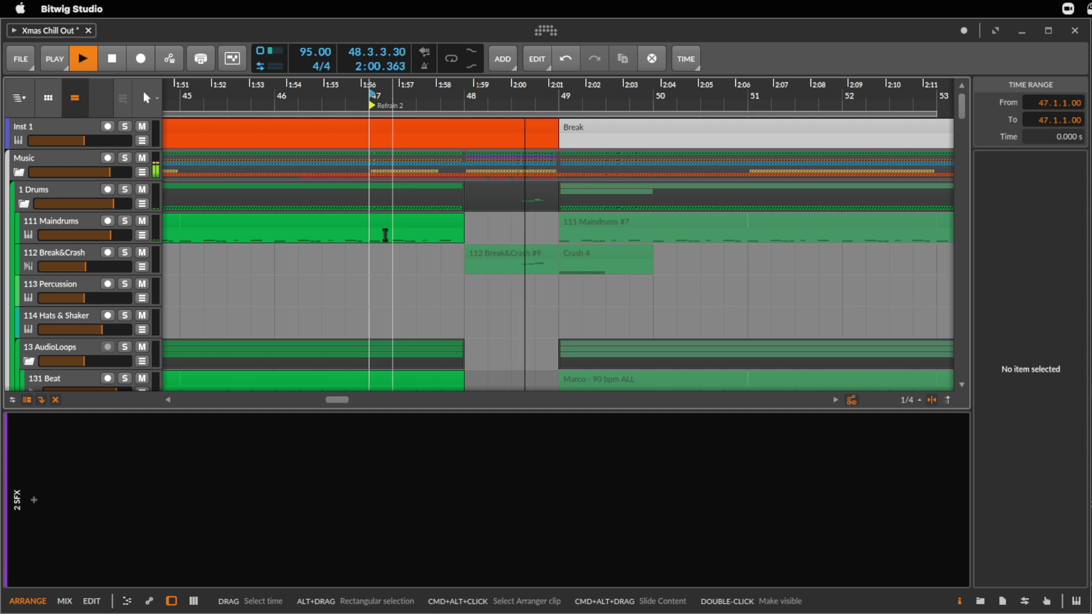
- Stop playback and delete the KSHMR clap and Crash_10-bounce-1 clips at bar 48 on the Audio 3 and Audio 4 tracks
key("space")
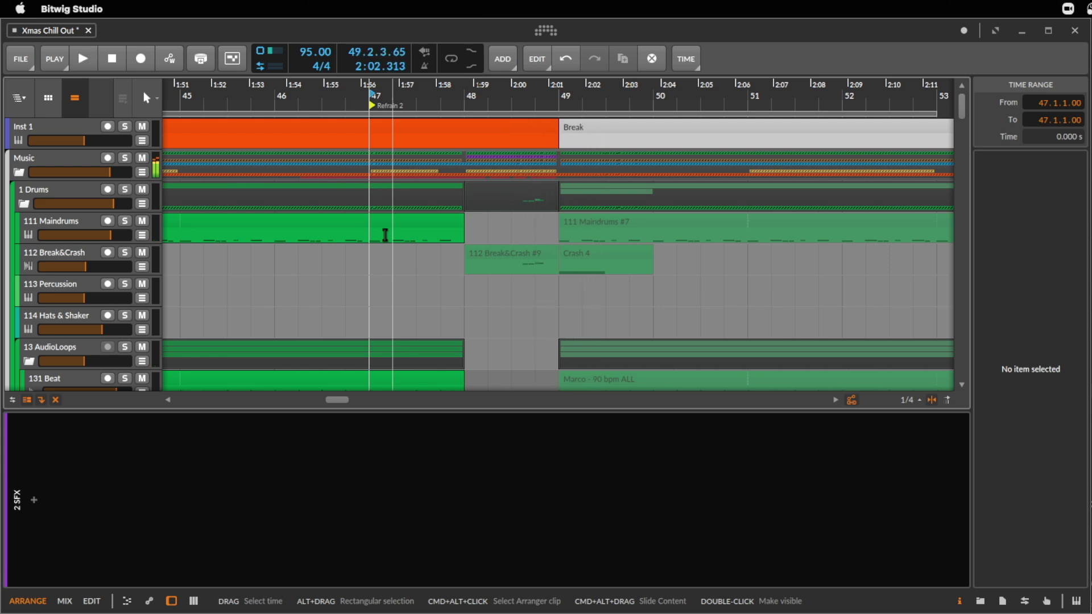
left_click(25, 206)
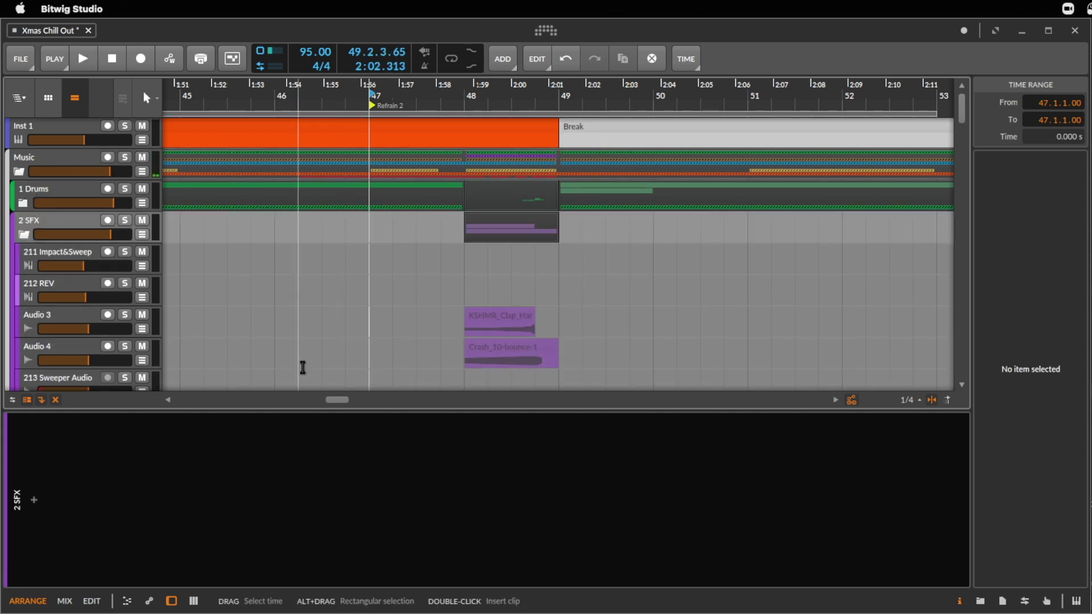
scroll(302, 364, "down", 2)
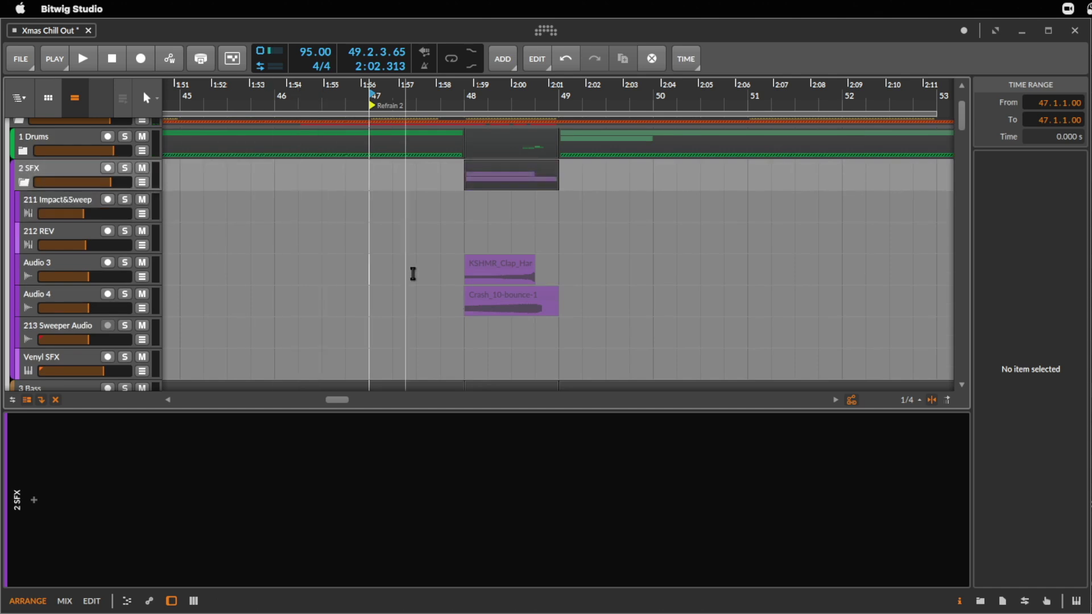
left_click(505, 262)
key("Delete")
left_click(510, 292)
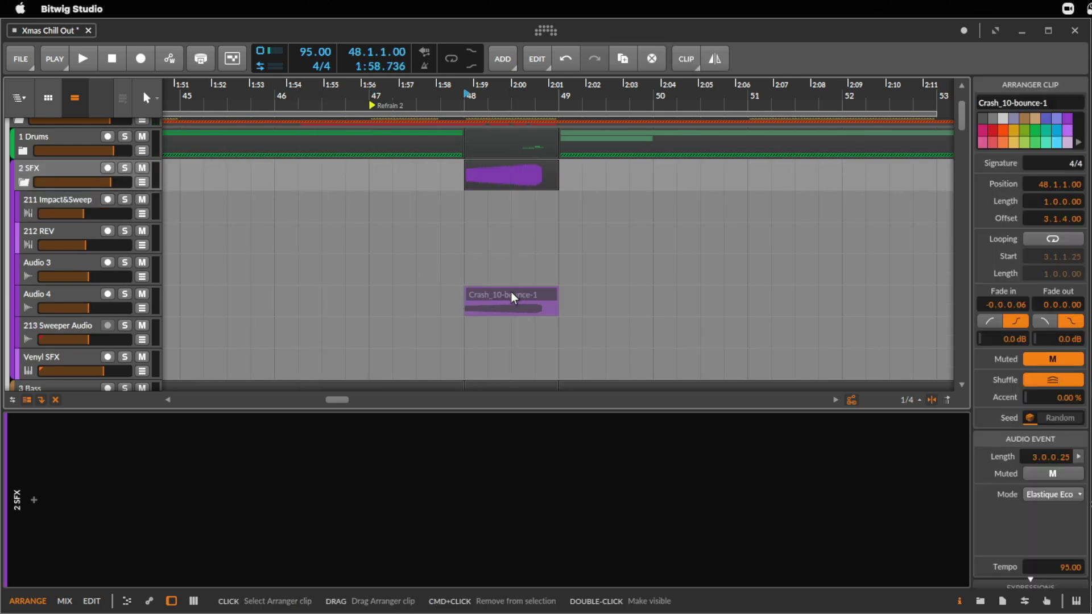
key("Delete")
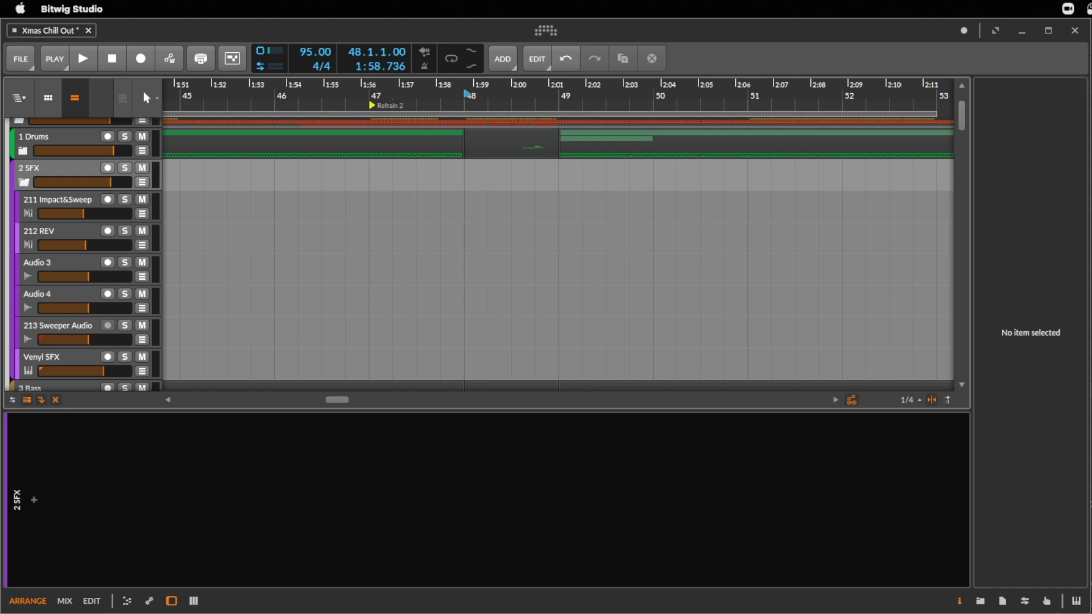
- Browse the sample collections and search the 2 SFX collection for impact
left_click(981, 601)
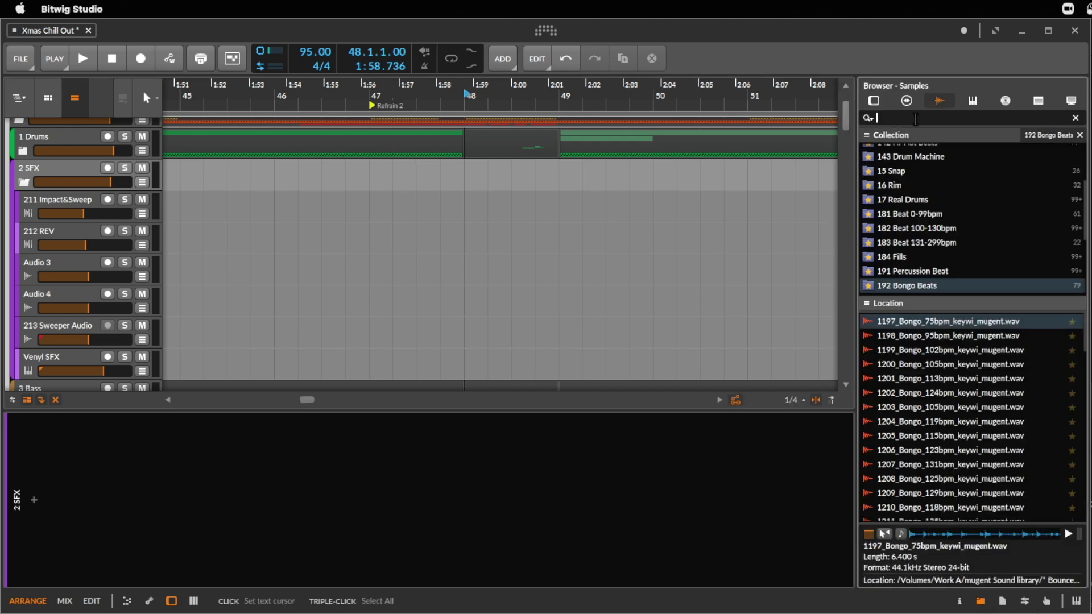
scroll(1026, 252, "up", 3)
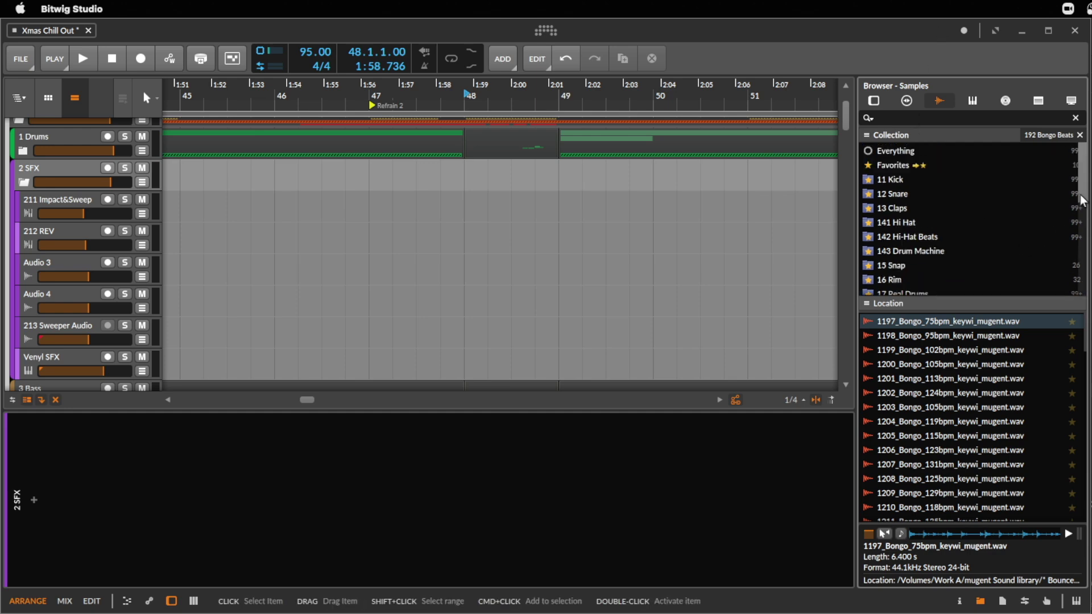
left_click(912, 236)
left_click(914, 265)
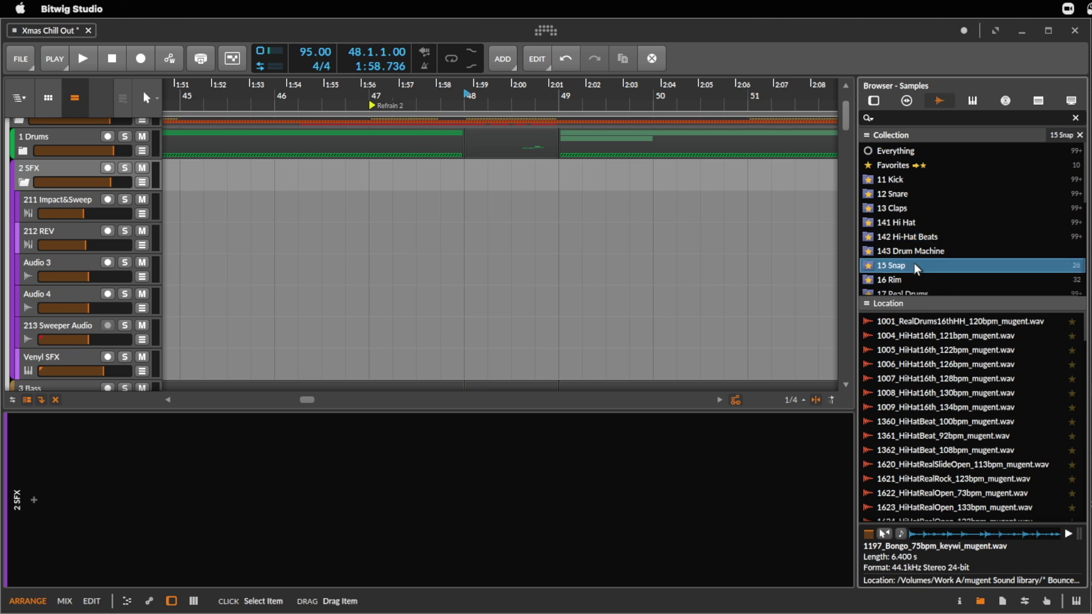
scroll(927, 261, "down", 3)
left_click(913, 201)
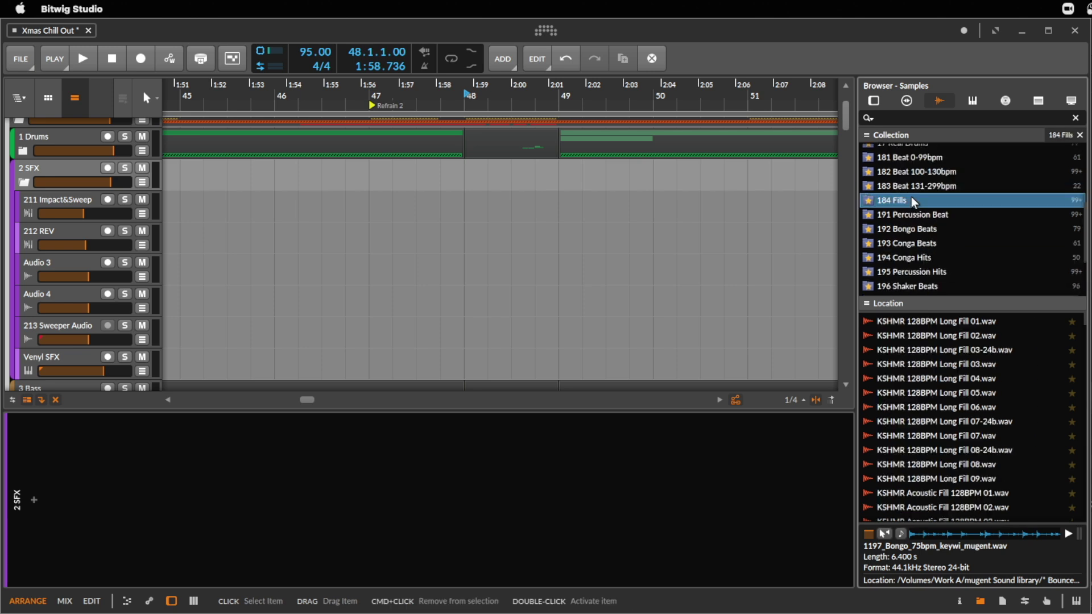
scroll(925, 209, "down", 2)
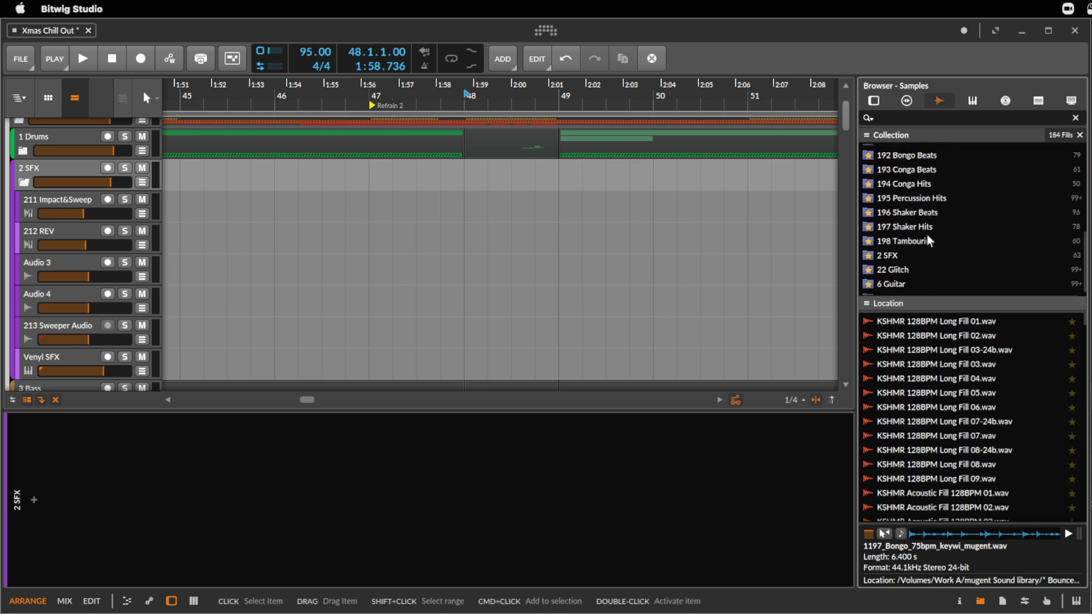
left_click(918, 254)
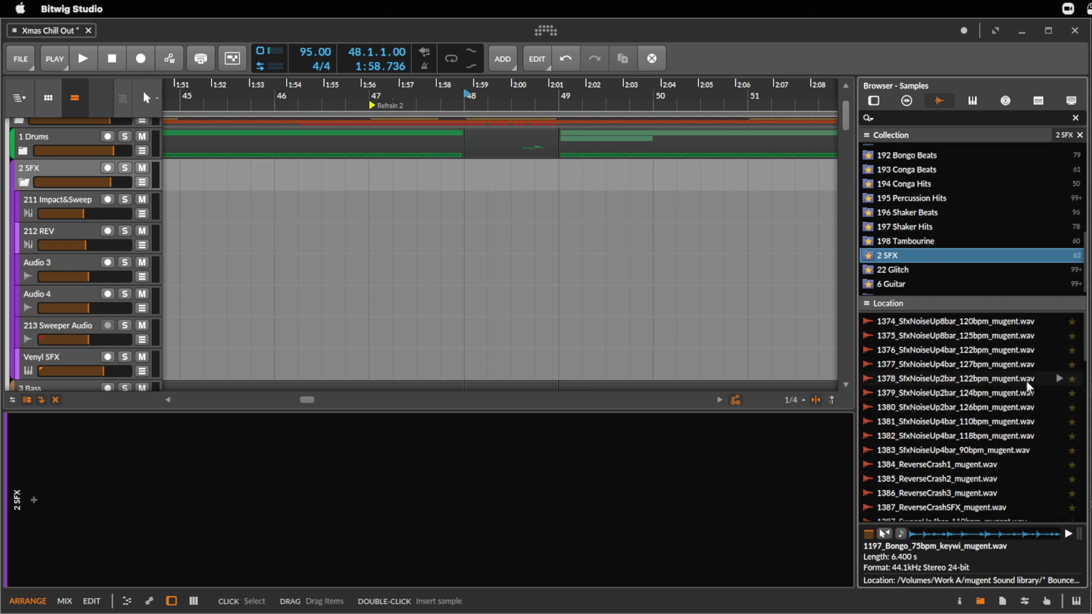
left_click(911, 116)
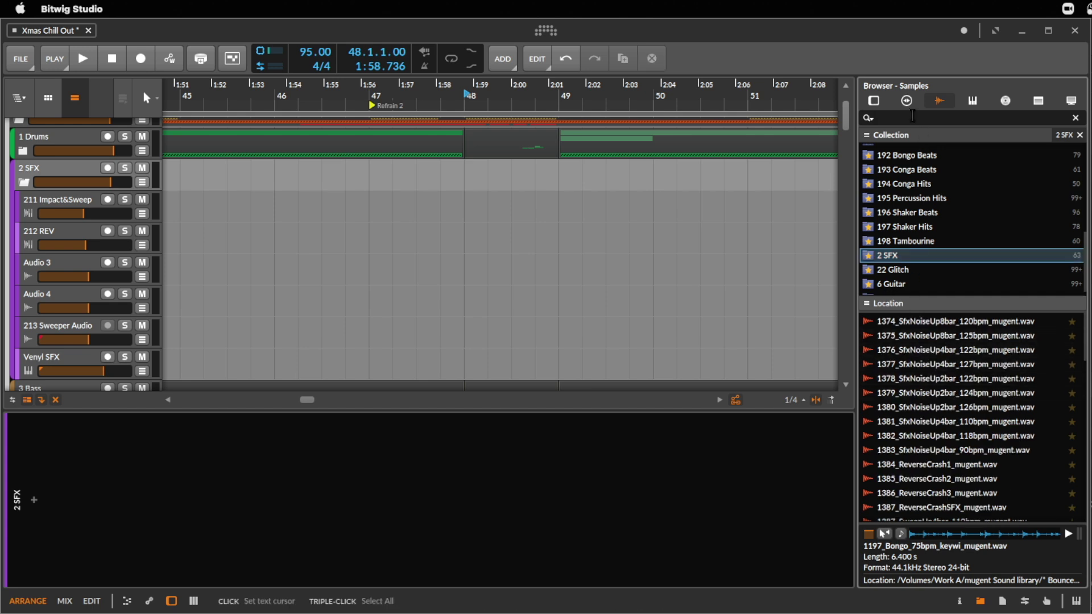
type("impact")
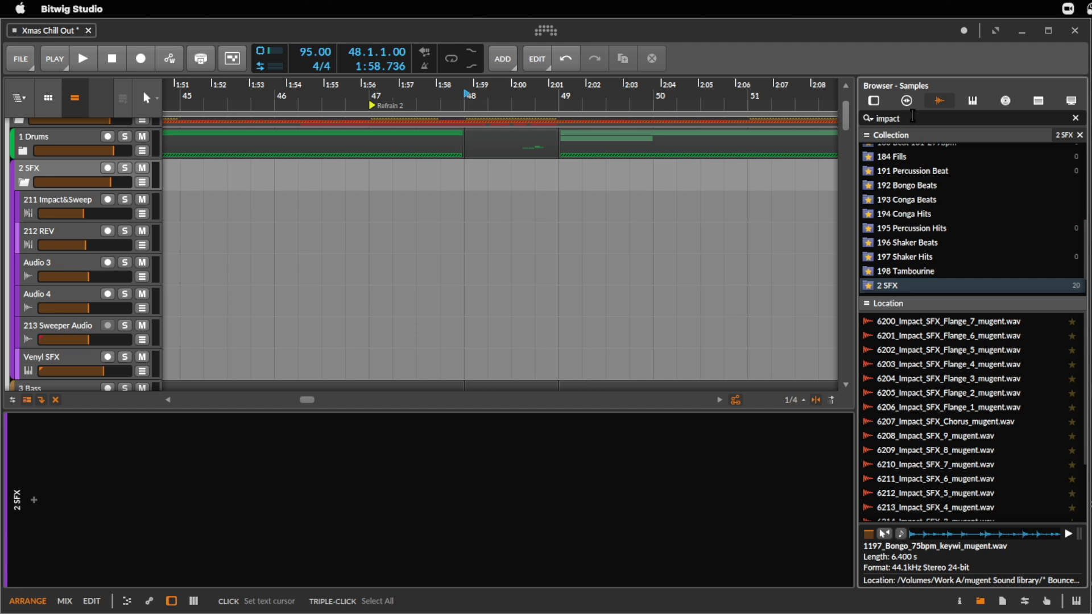
- Audition several impact samples from the 2 SFX collection, including the Flange, Chorus and numbered Impact_SFX variants
left_click(1043, 435)
scroll(1061, 441, "down", 2)
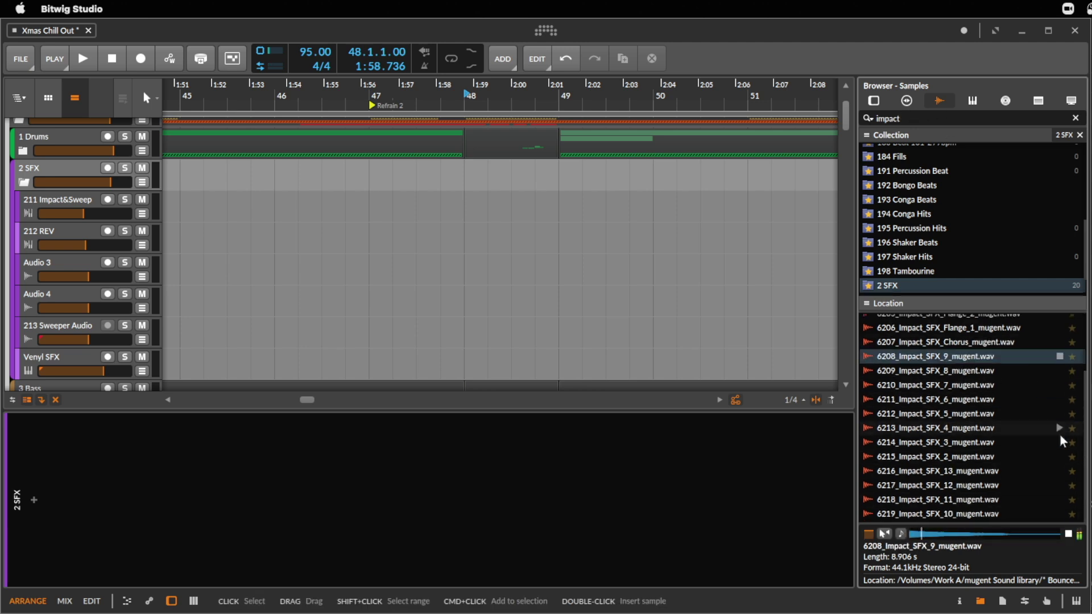
left_click(1060, 514)
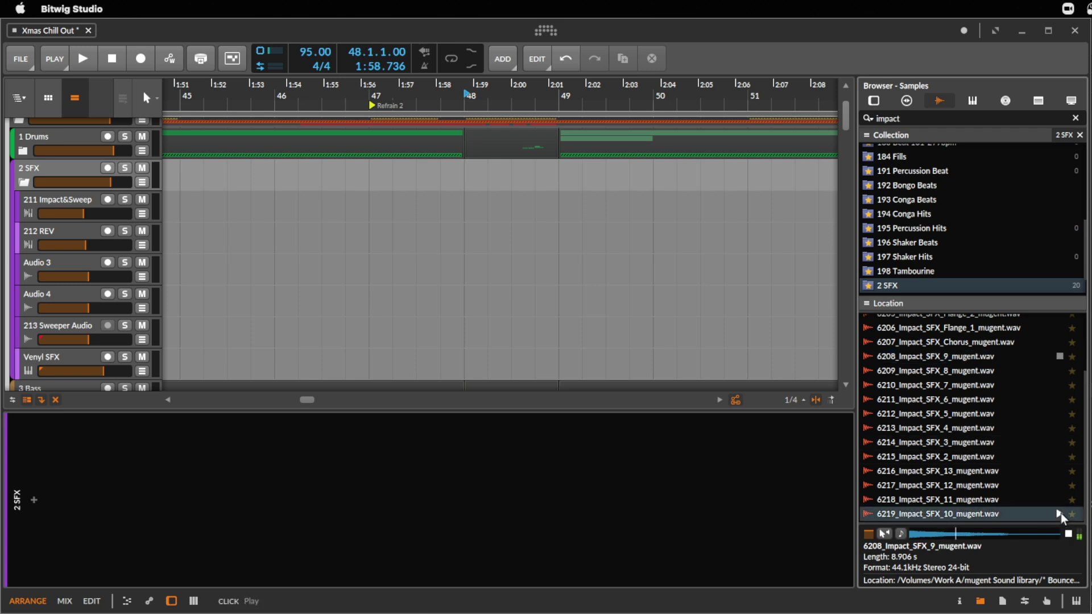
scroll(1060, 513, "up", 2)
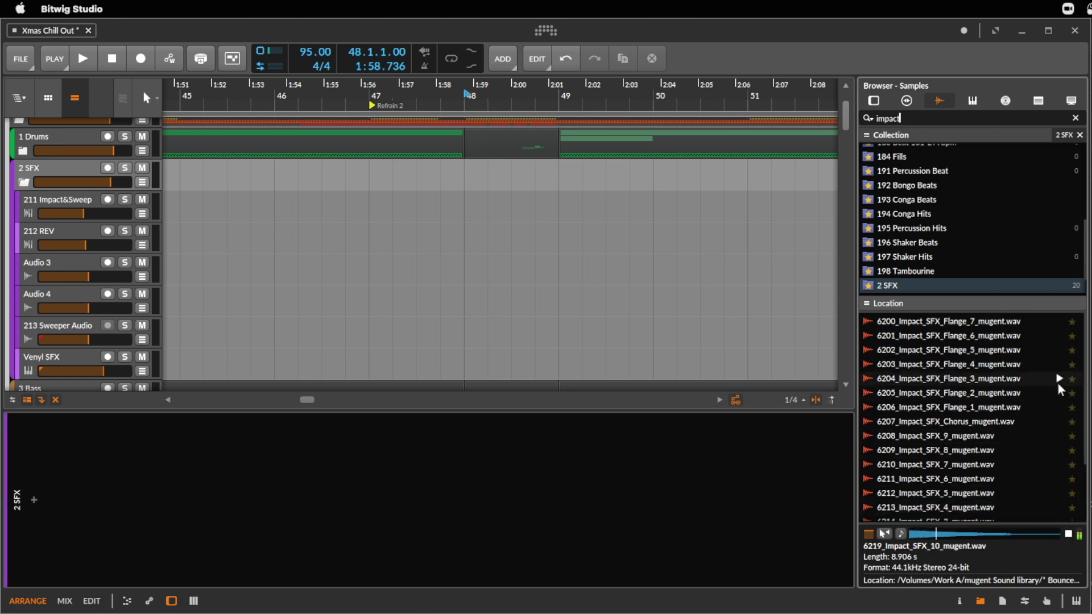
left_click(1058, 365)
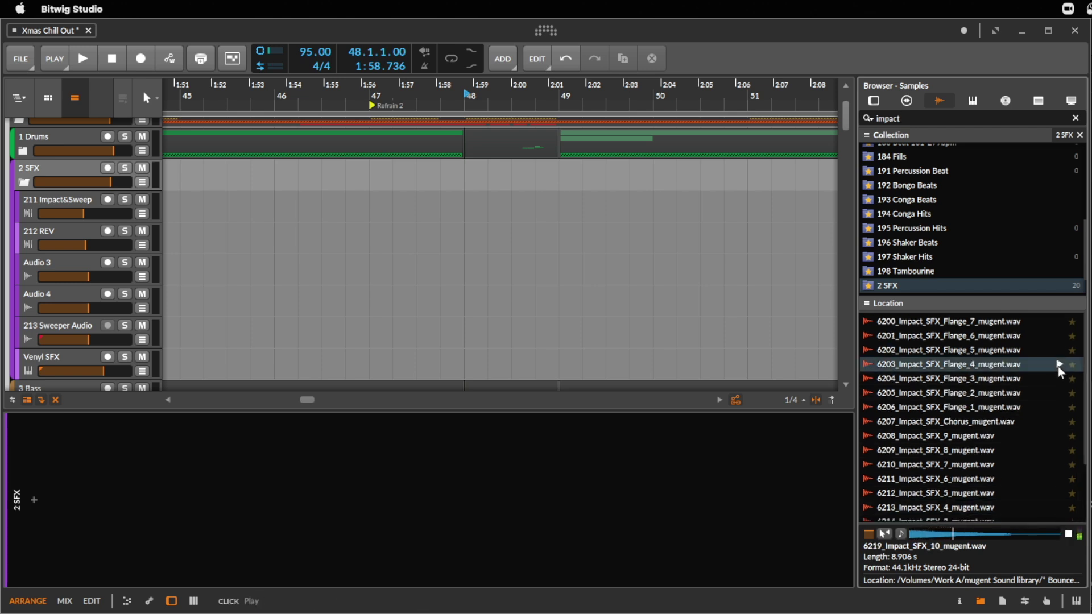
left_click(1059, 322)
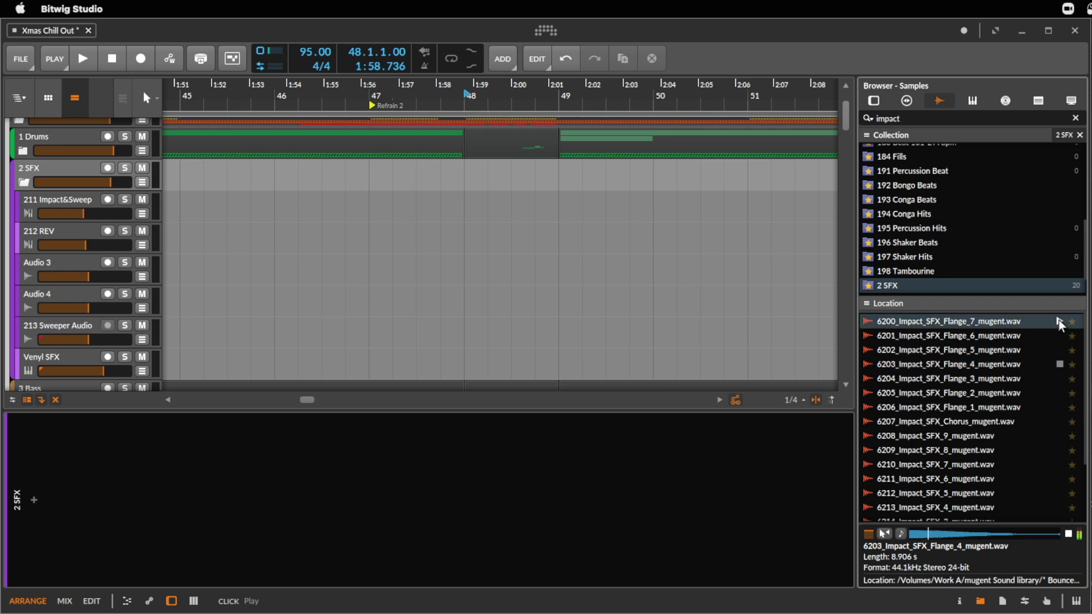
left_click(1059, 421)
left_click(910, 118)
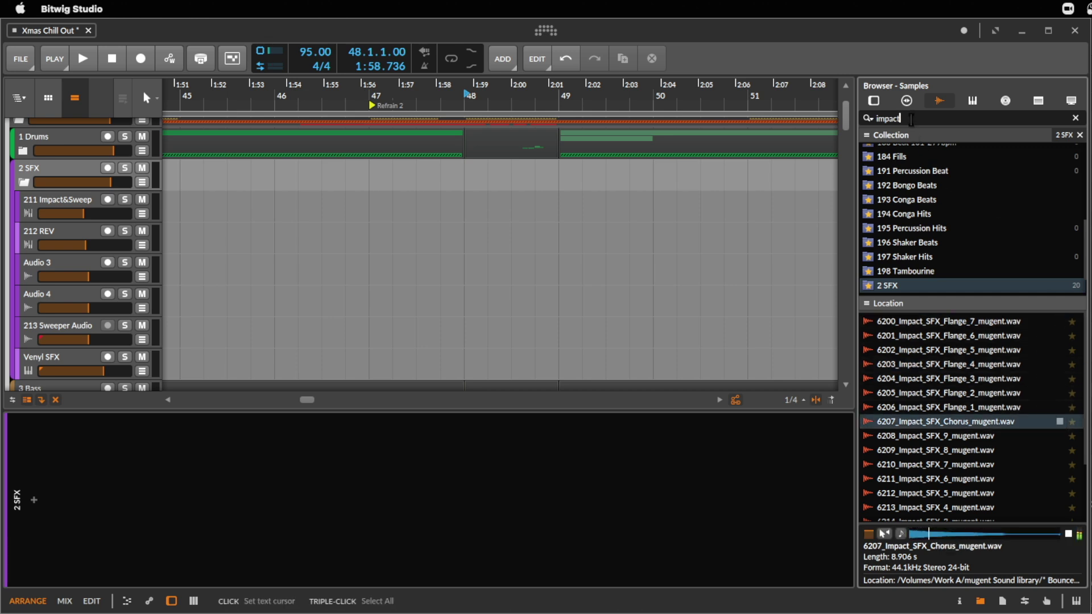
left_click_drag(912, 118, 816, 117)
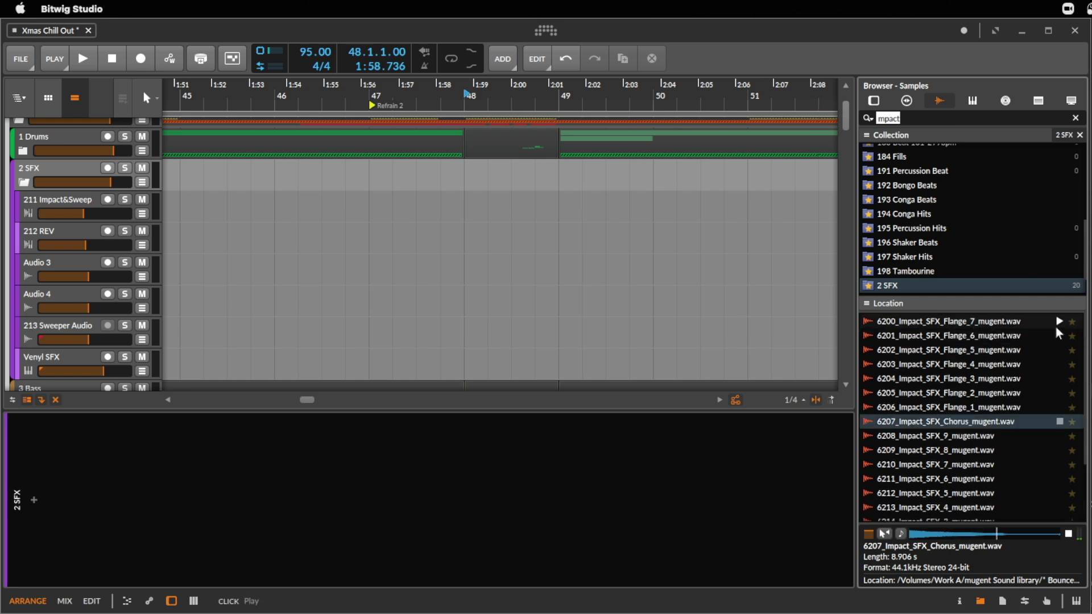
left_click(1059, 436)
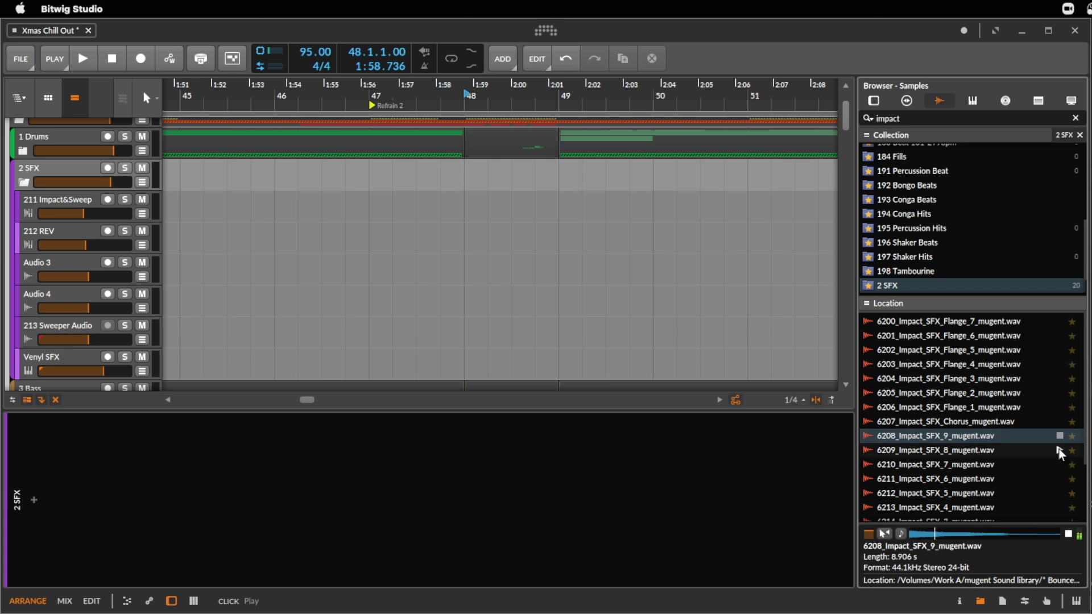
left_click(1059, 450)
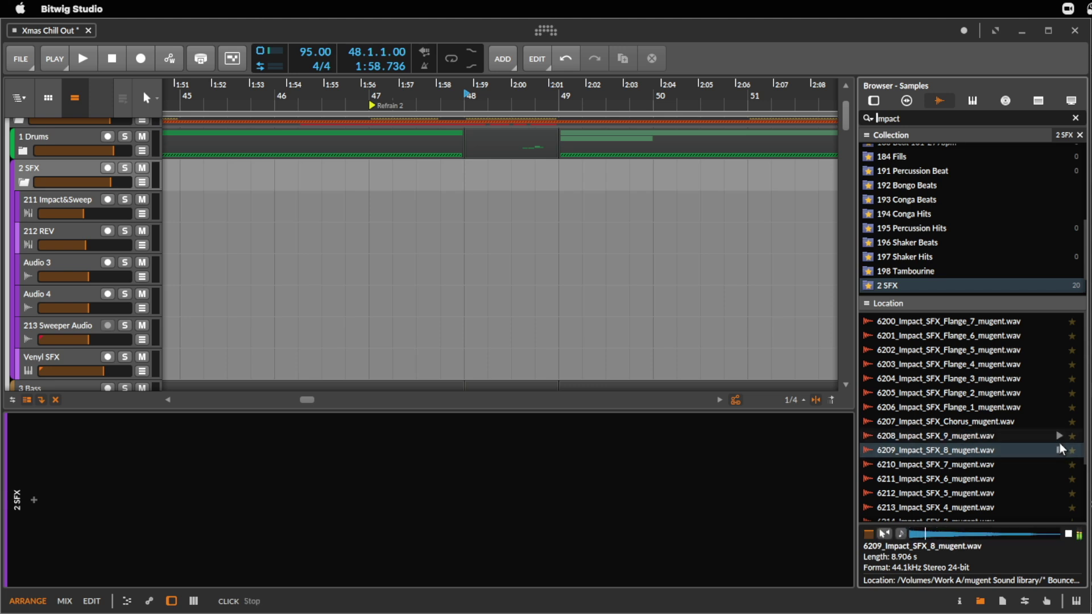
left_click(1059, 467)
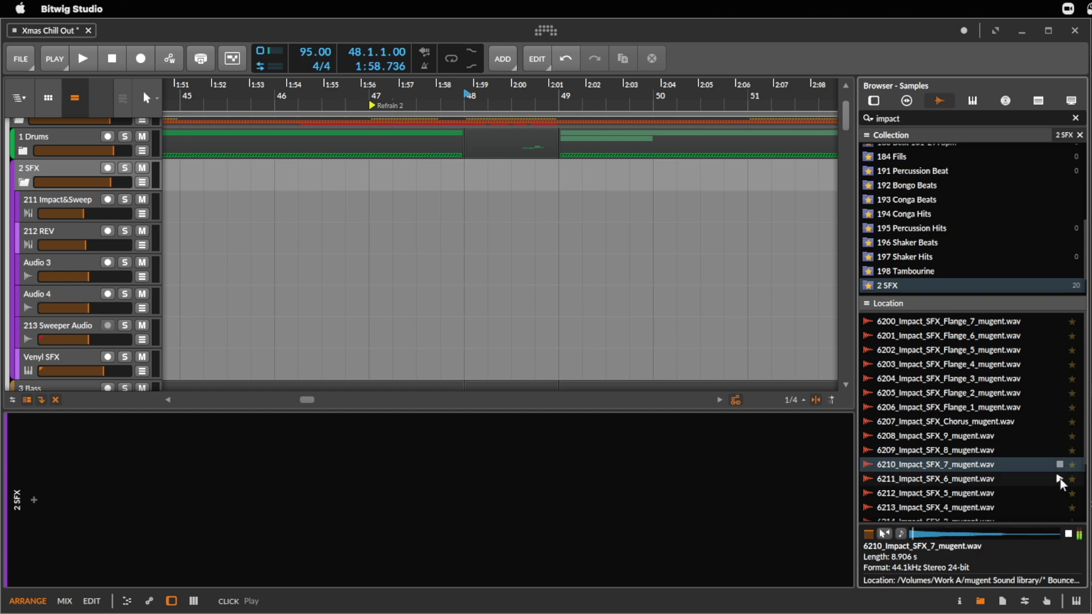
- Switch to Finder, open Samples A in a new tab, search this Mac and look through the KSHMR crash and clap samples
key("super+Tab")
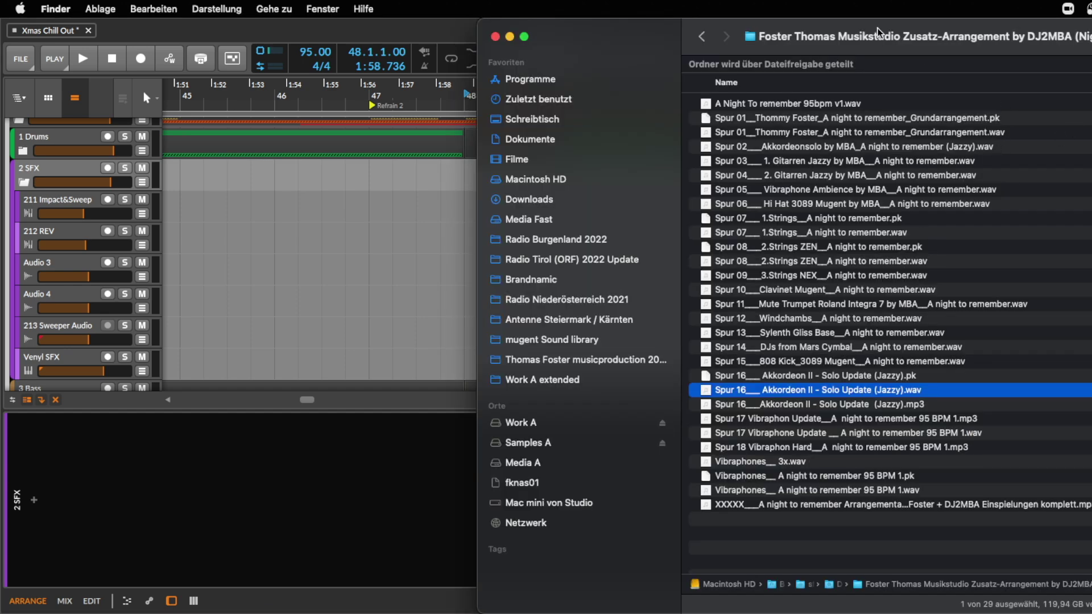
key("super+t")
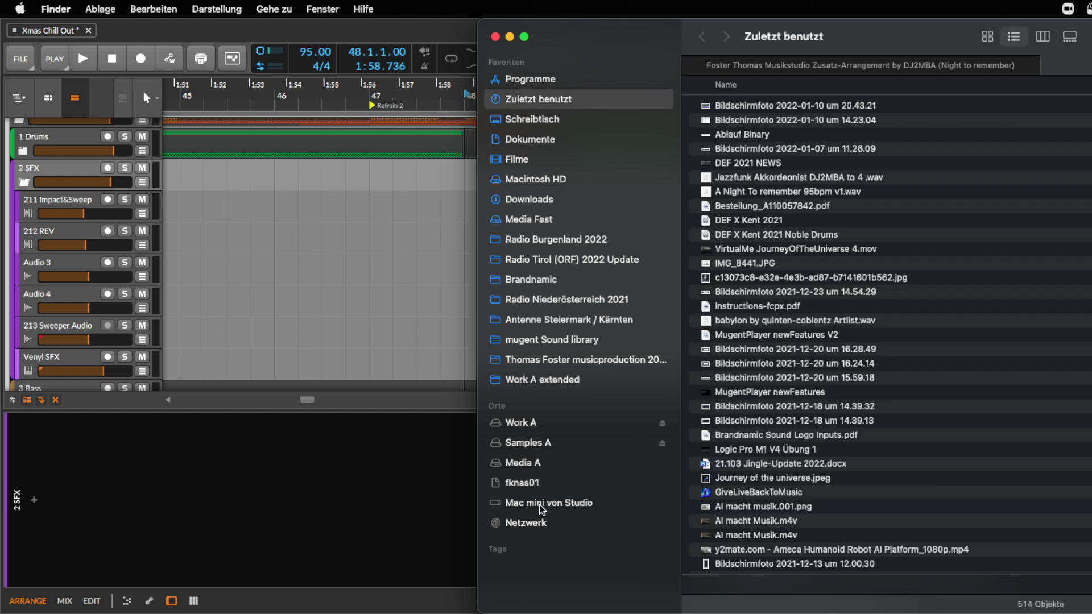
left_click(544, 448)
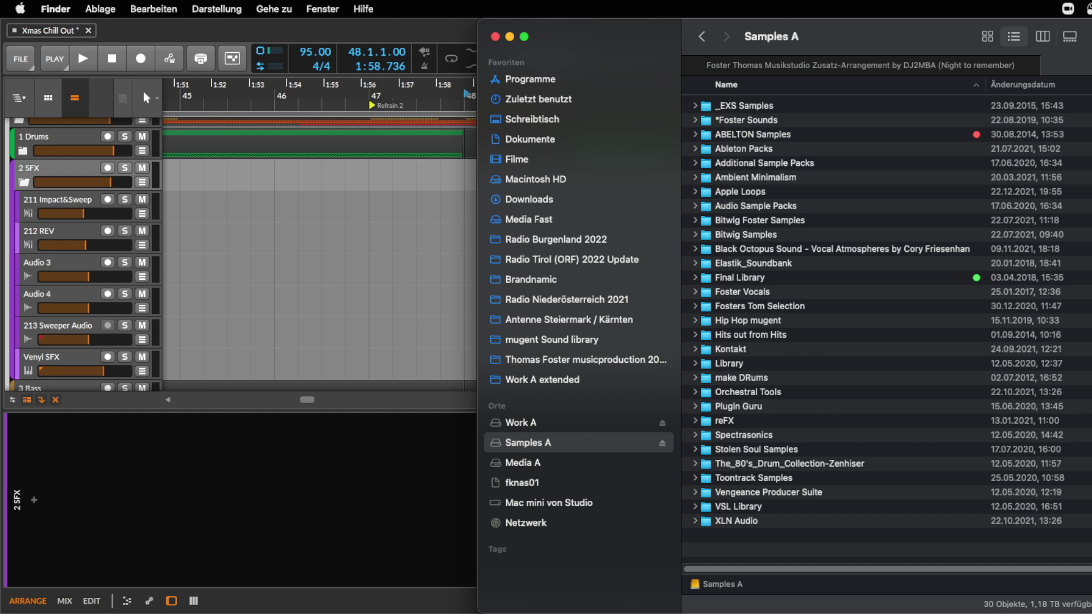
key("super+f")
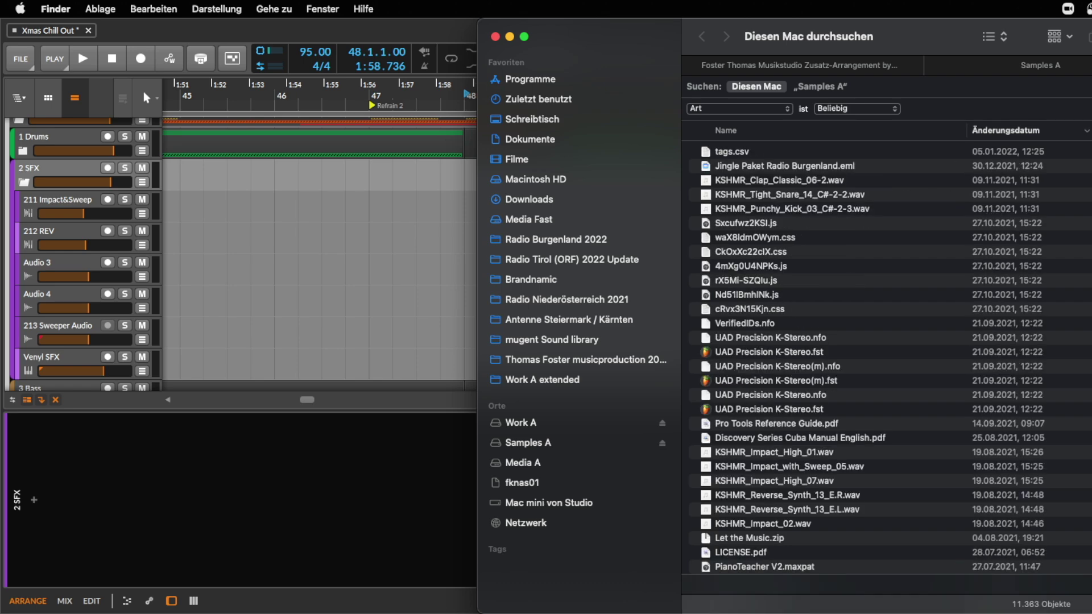
left_click(782, 353)
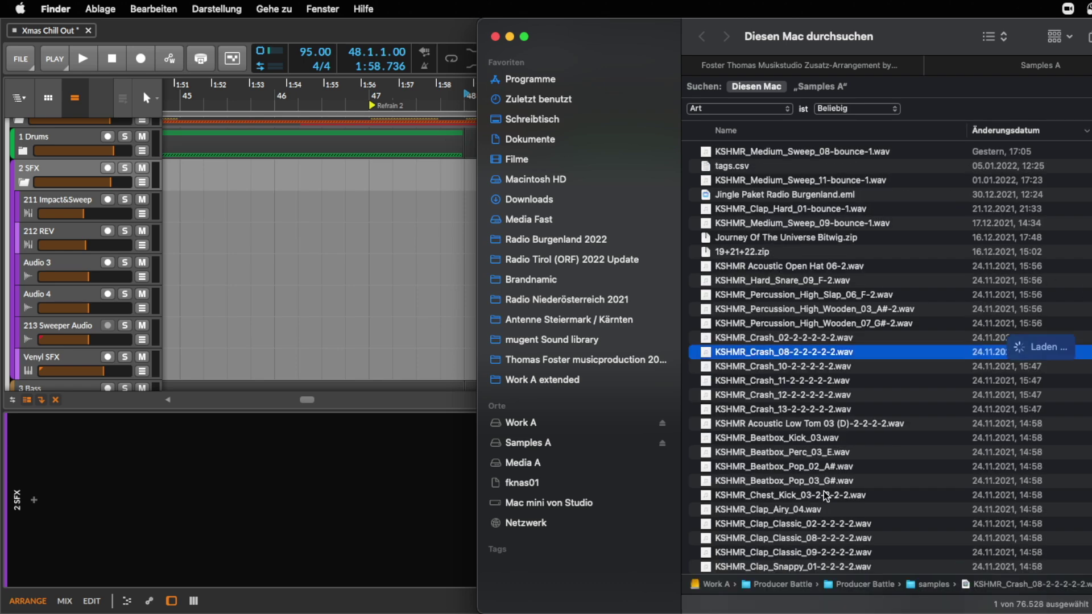
left_click(787, 512)
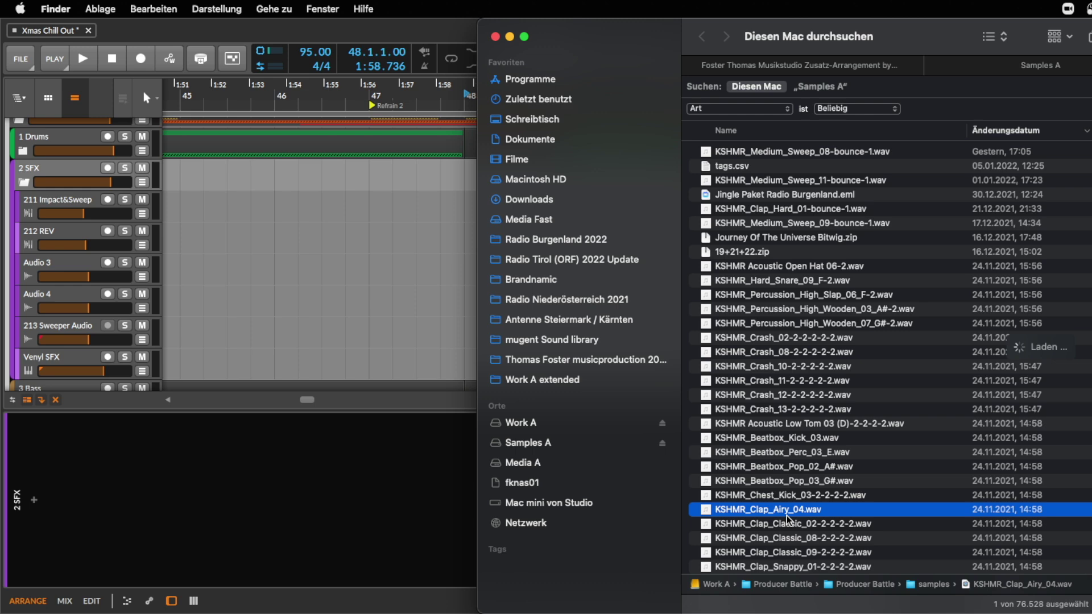
left_click(806, 549)
- Switch to Bitwig Studio and look through the chords, guitar, accordion and 850 Mike tracks around bar 48
left_click(307, 344)
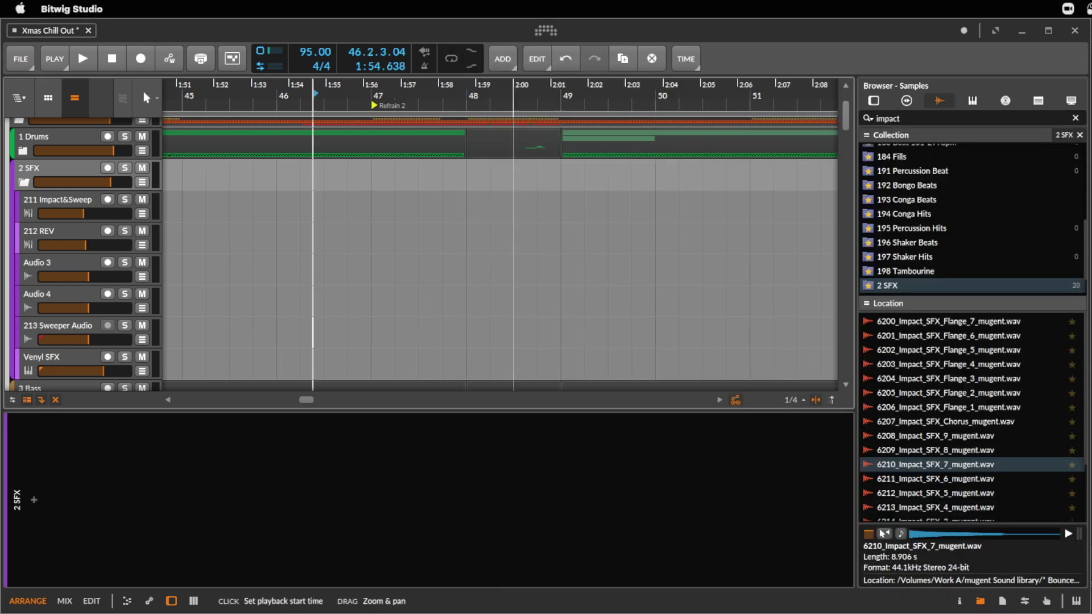
left_click_drag(524, 91, 533, 80)
scroll(493, 262, "down", 5)
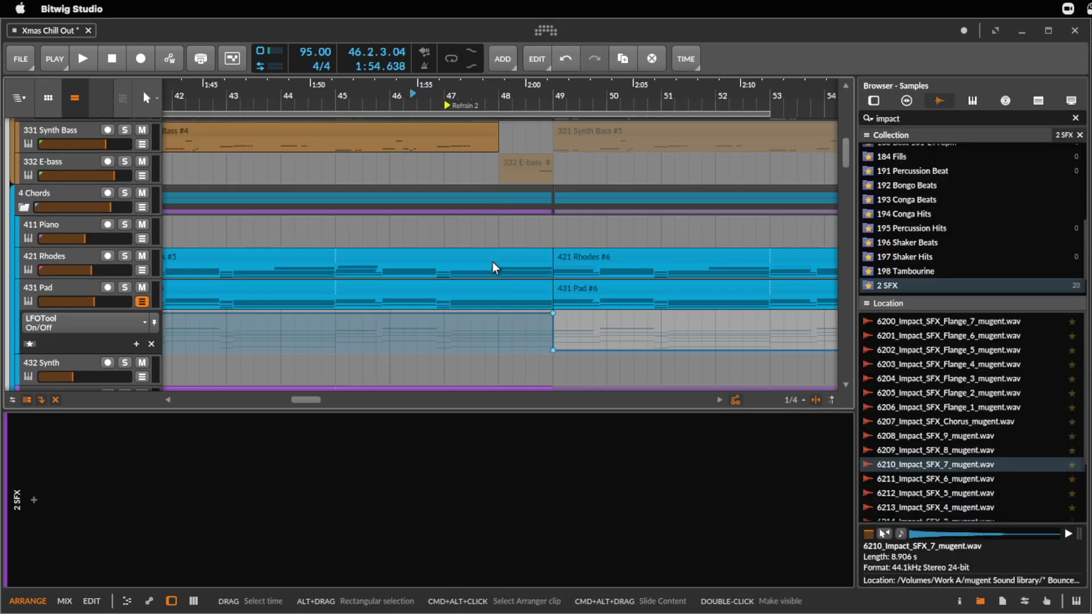
scroll(493, 261, "down", 10)
scroll(478, 239, "down", 5)
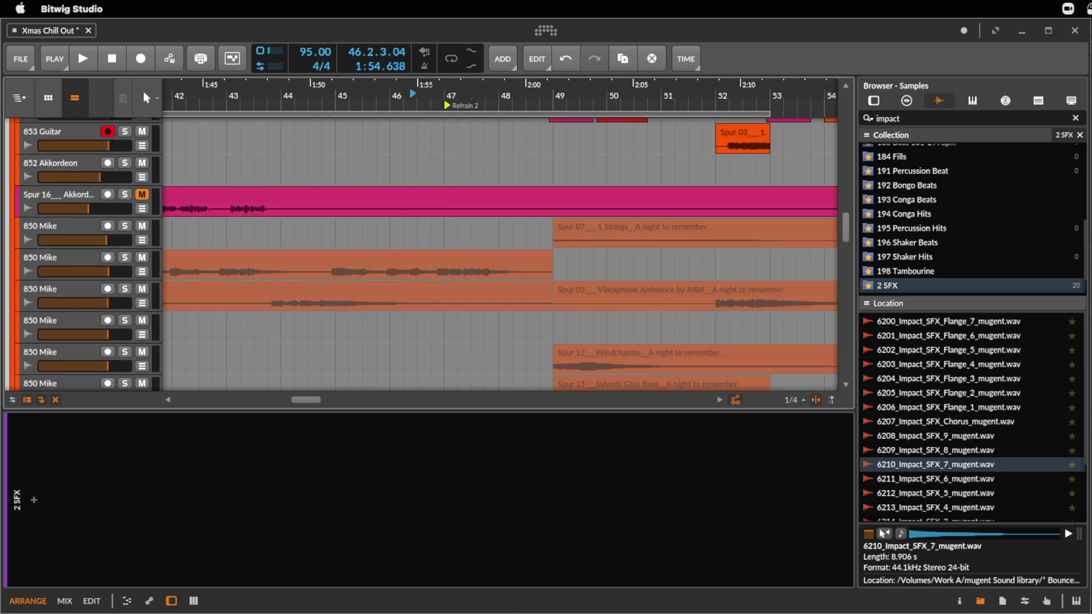
- Switch to Finder and briefly preview the XXXXX "A night to remember Arrangementausbau 4" mp3 in the Zusatz-Arrangement folder
key("super+Tab")
left_click(896, 69)
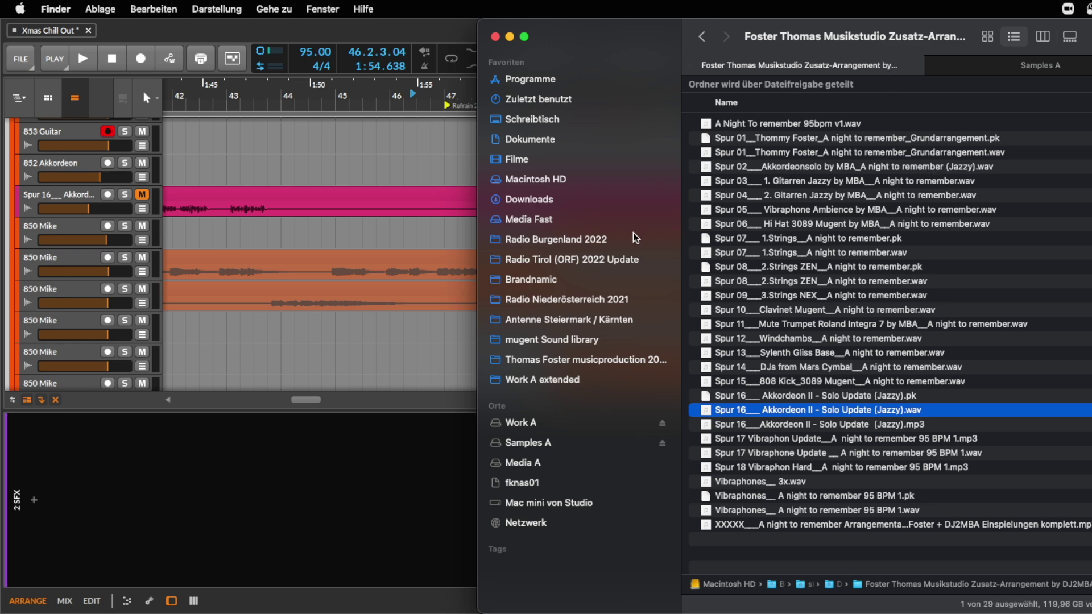
left_click_drag(960, 28, 743, 22)
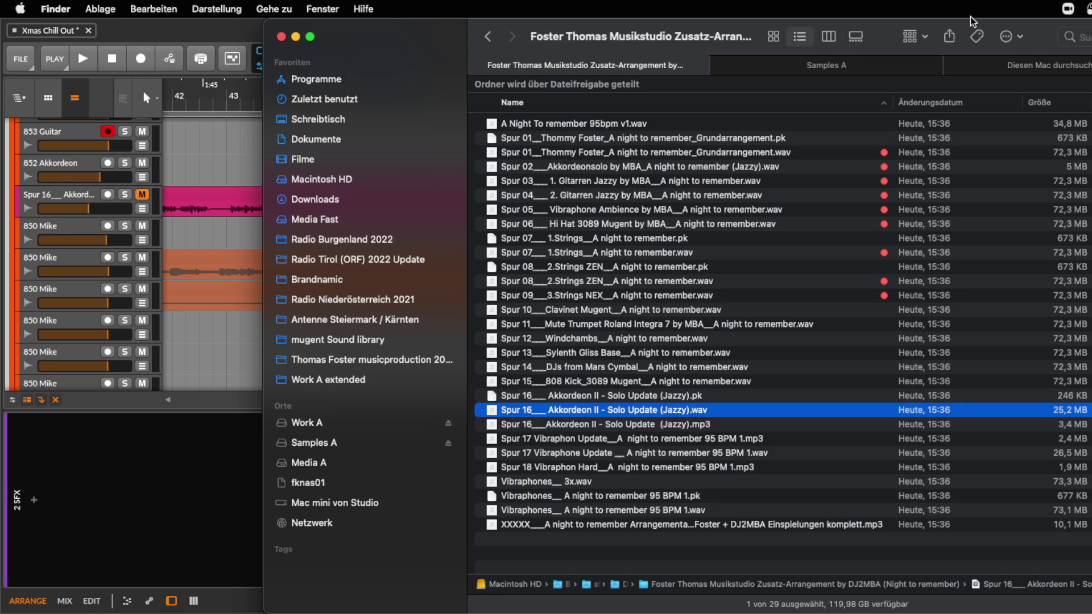
left_click_drag(602, 29, 853, 30)
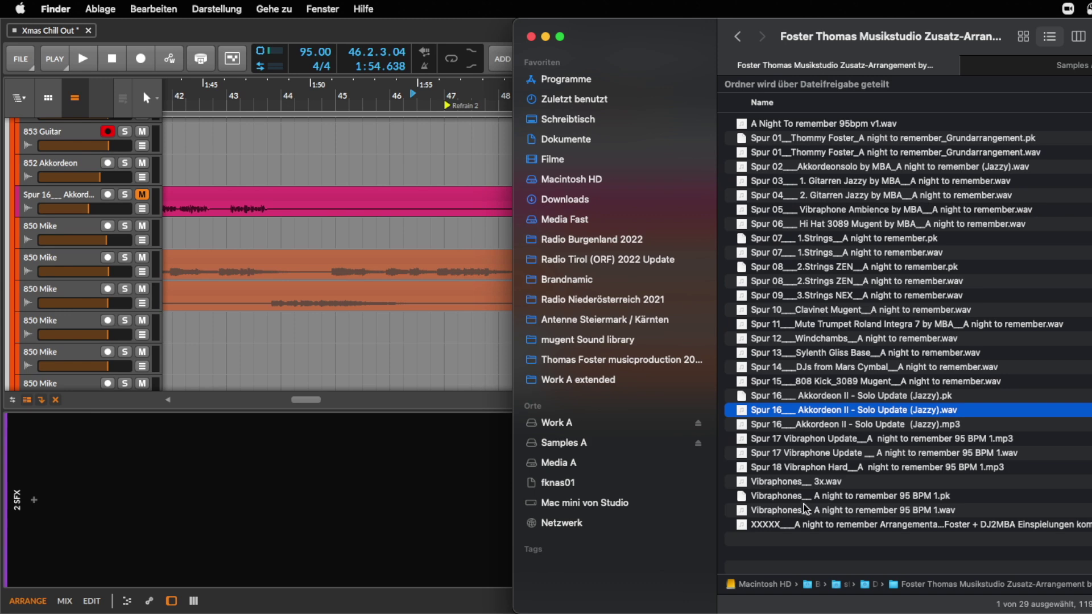
left_click(831, 525)
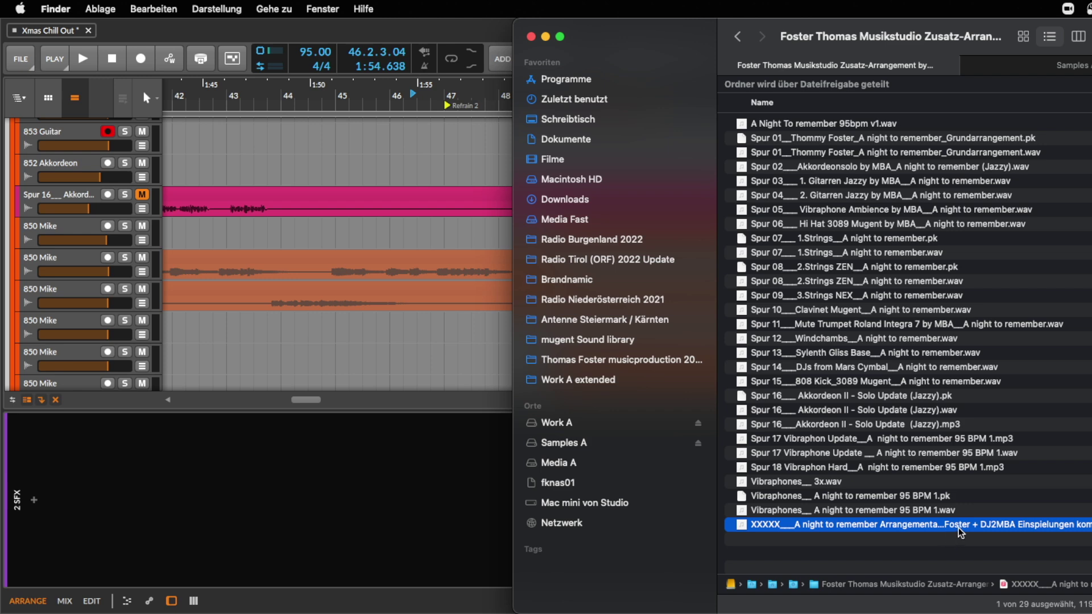
left_click(1063, 526)
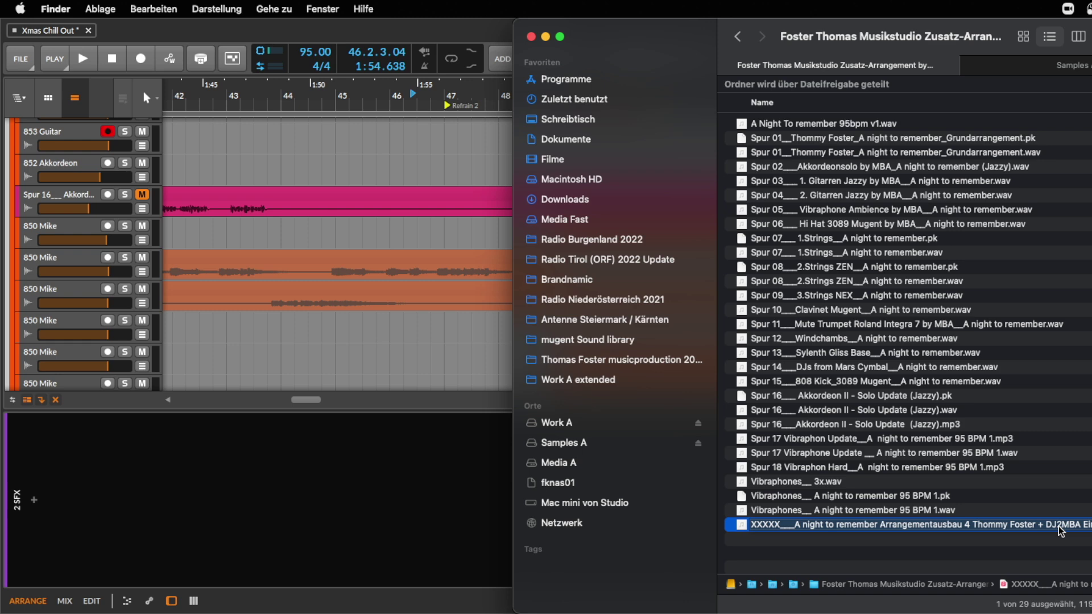
key("Return")
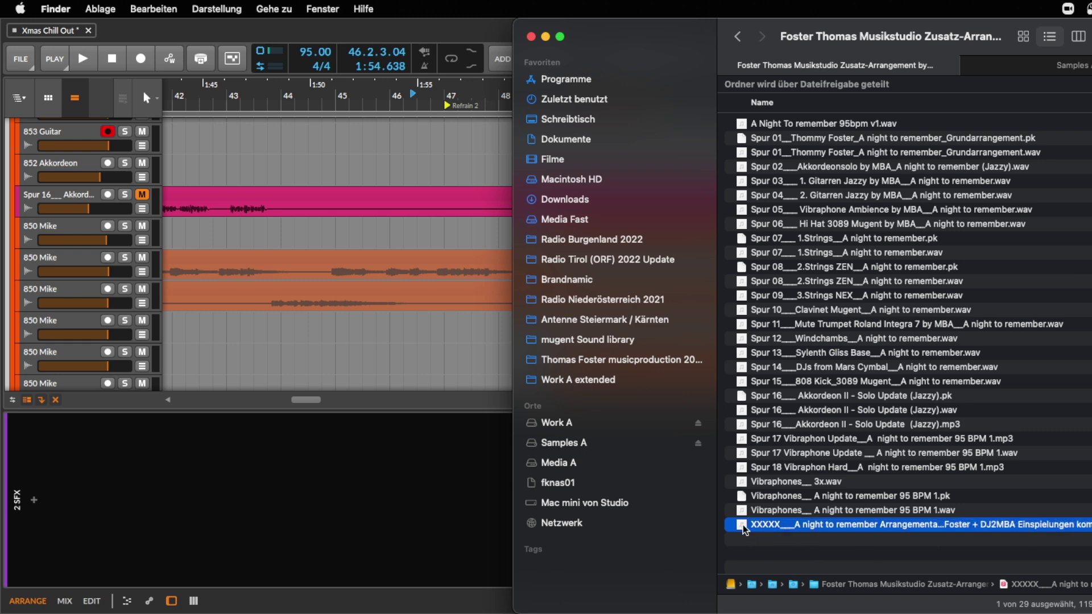
key("space")
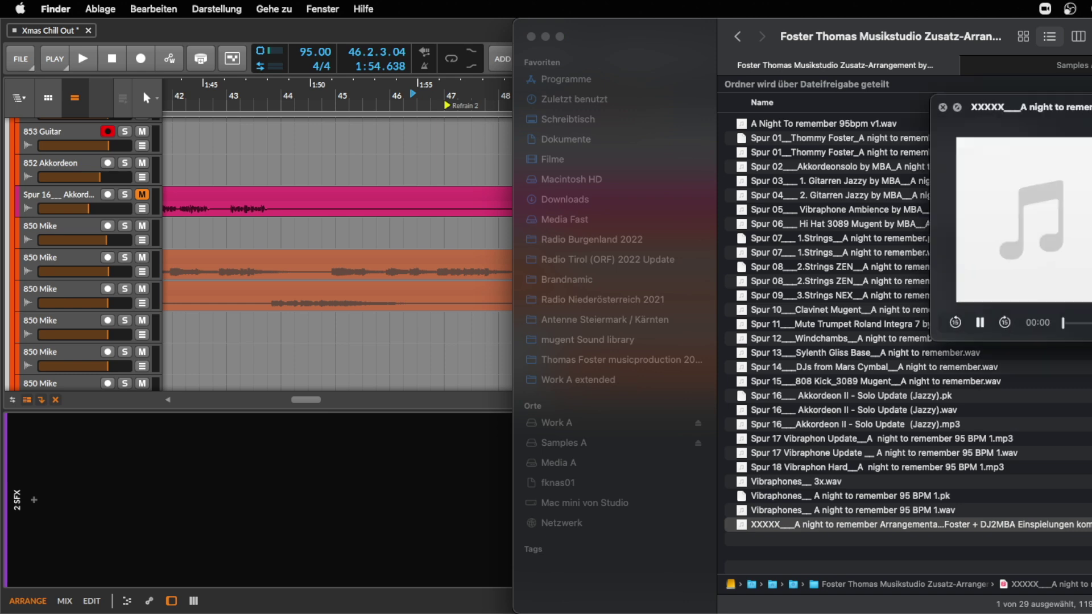
key("space")
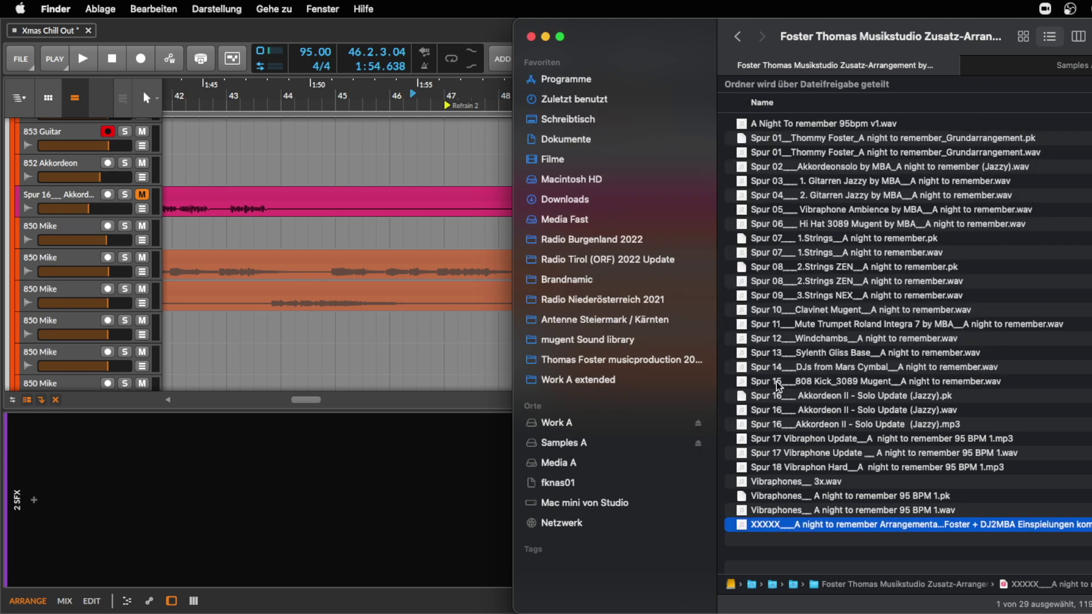
- Search Samples A, open the KSHMR_FX_Elements folder of Sounds of KSHMR Vol. 3 and collapse its Main and Low impact subfolders
left_click(1073, 65)
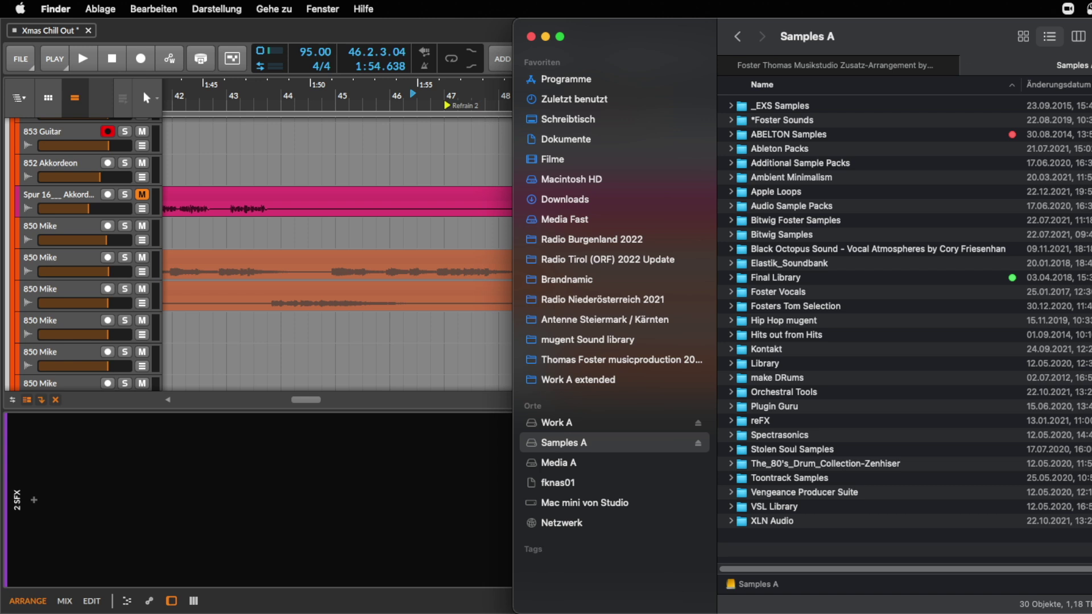
key("super+f")
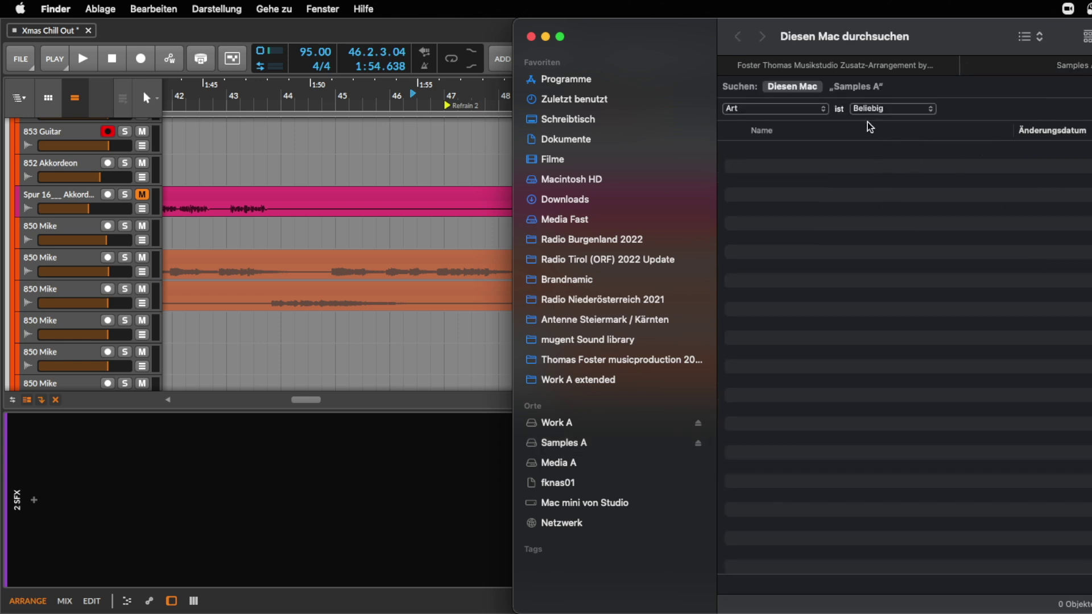
left_click(856, 87)
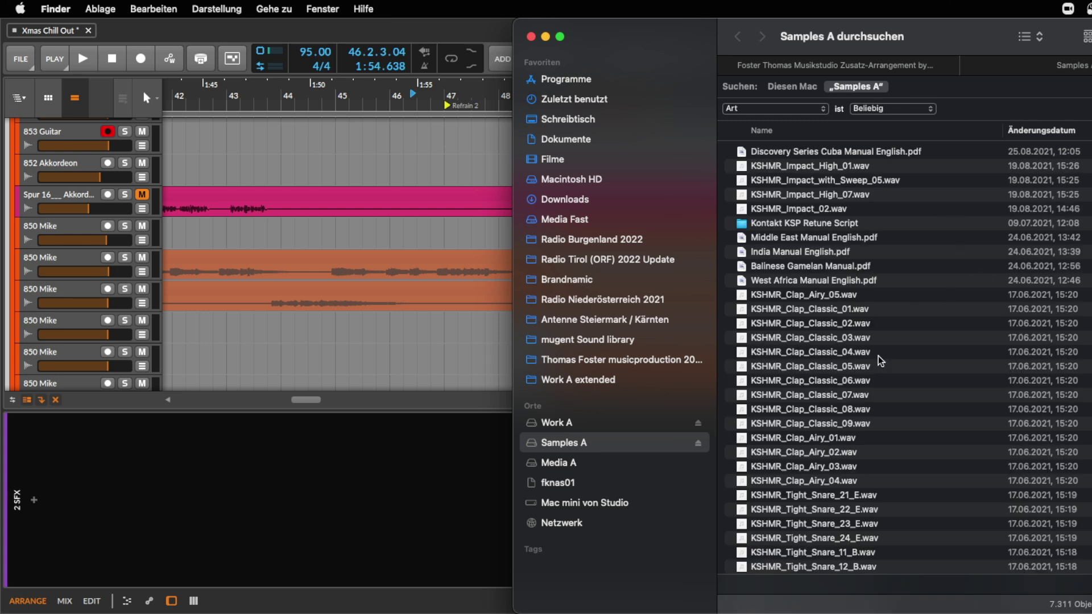
left_click(841, 367)
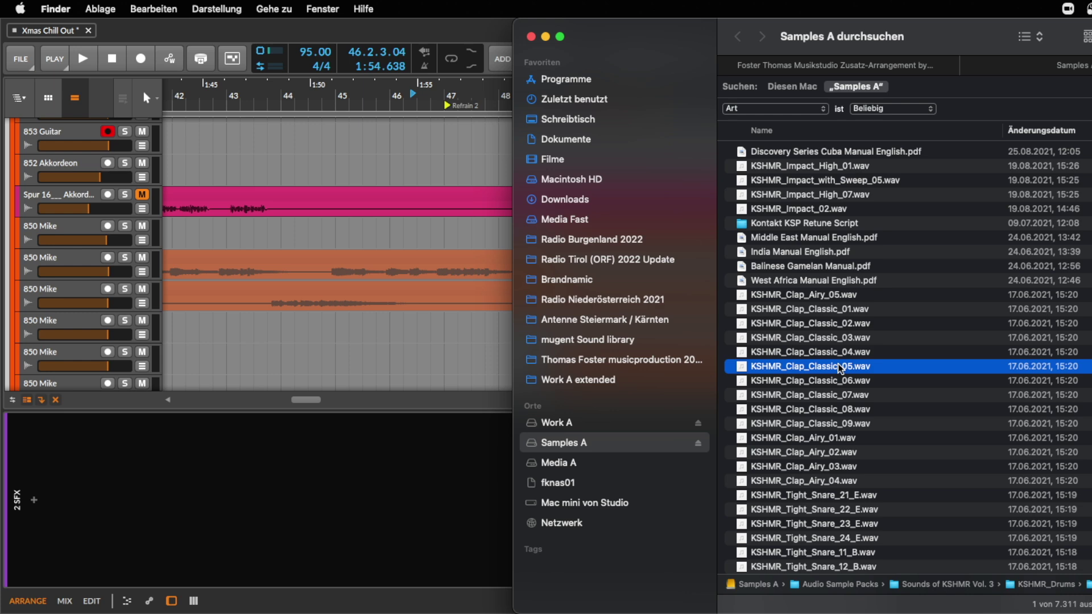
double_click(965, 588)
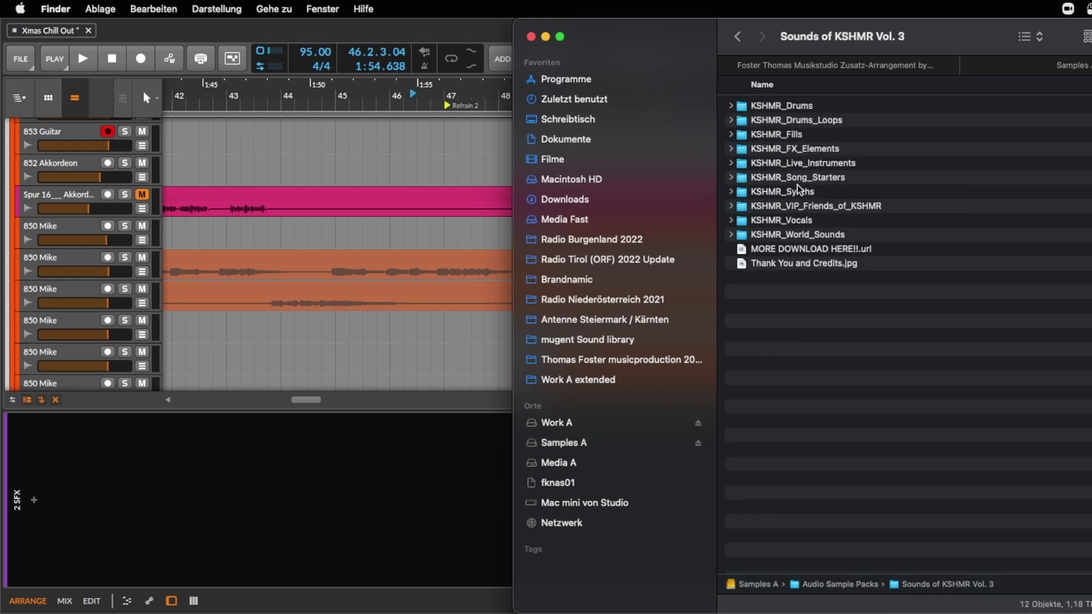
double_click(812, 149)
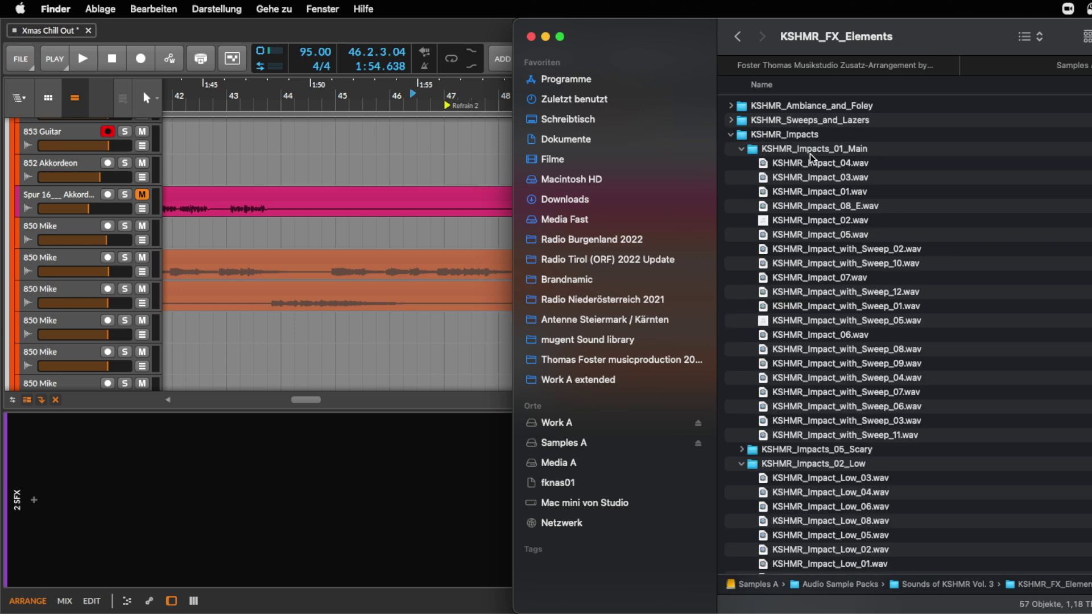
left_click(742, 149)
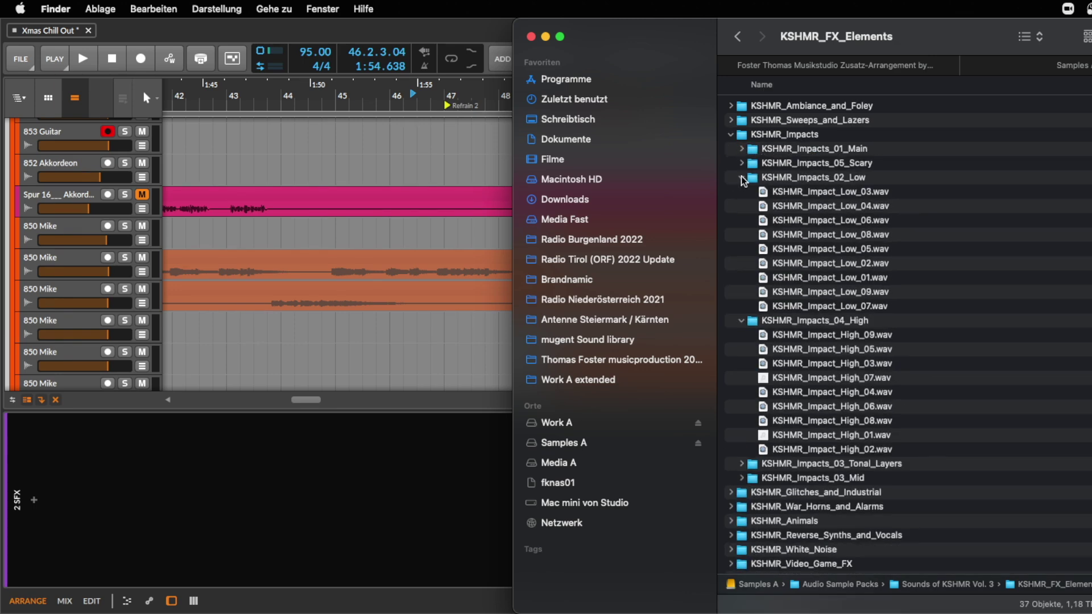
left_click(742, 178)
- Audition the samples in KSHMR_Impacts_04_High one after another, from KSHMR_Impact_High_09.wav through KSHMR_Impact_High_02.wav
left_click(828, 209)
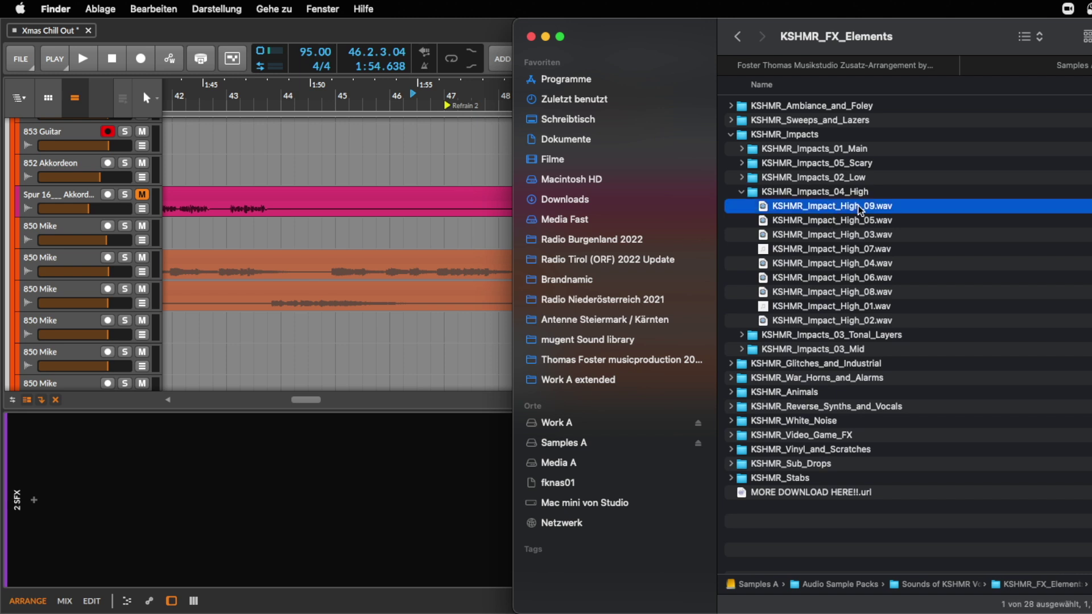
key("space")
left_click_drag(810, 292, 769, 526)
key("Down")
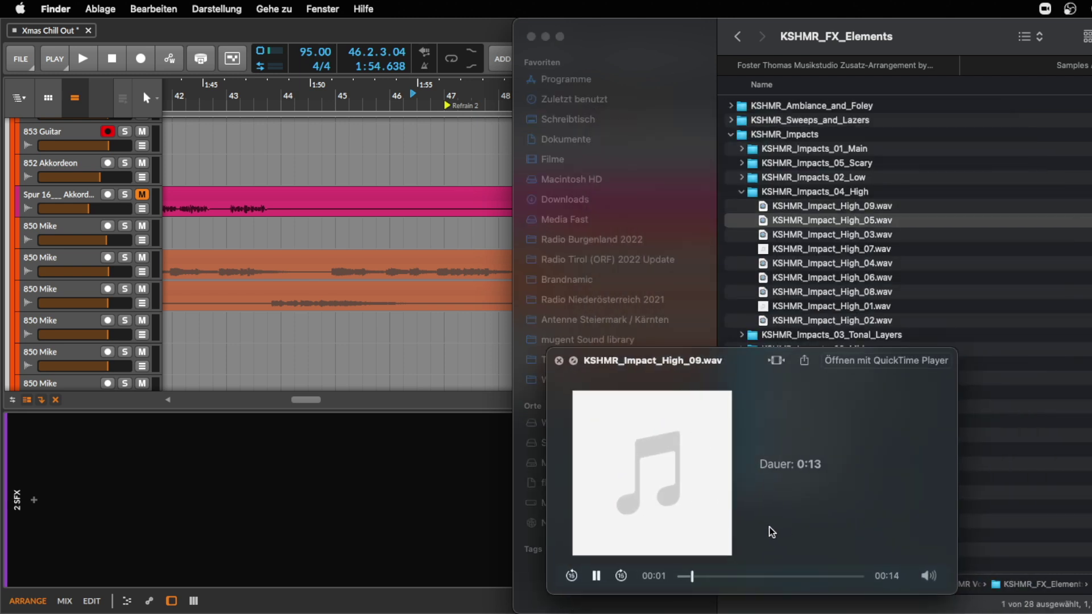
left_click_drag(886, 415, 1091, 343)
key("Down")
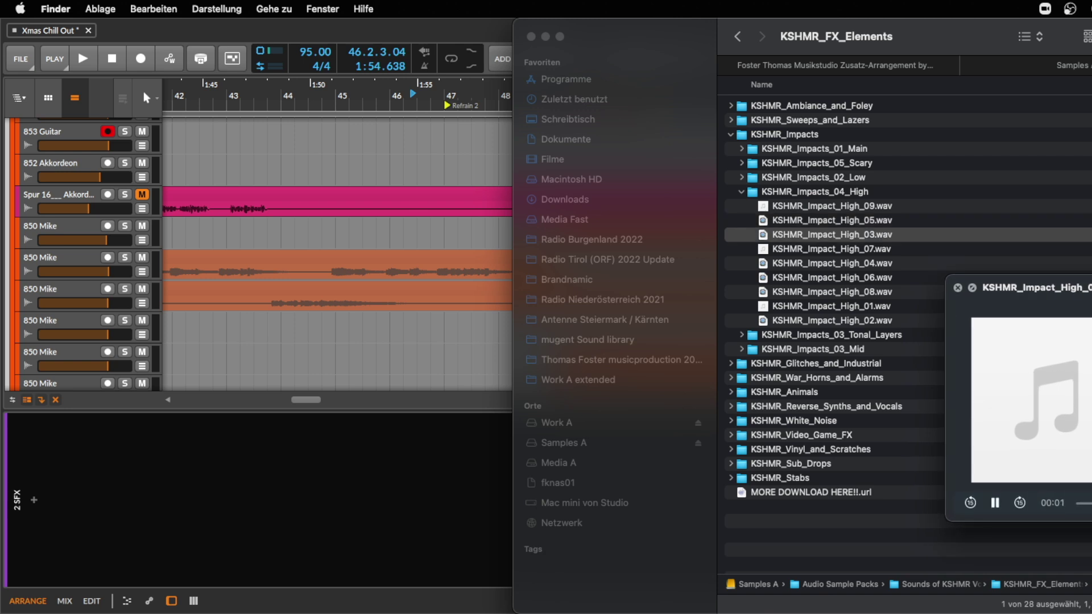
key("Down")
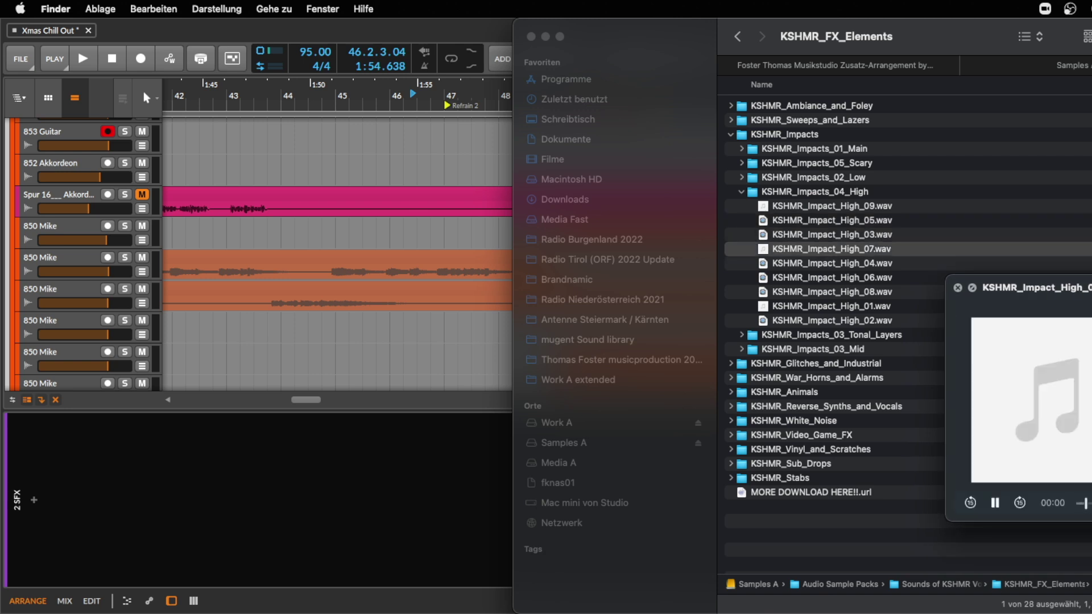
key("Down")
key("Down")
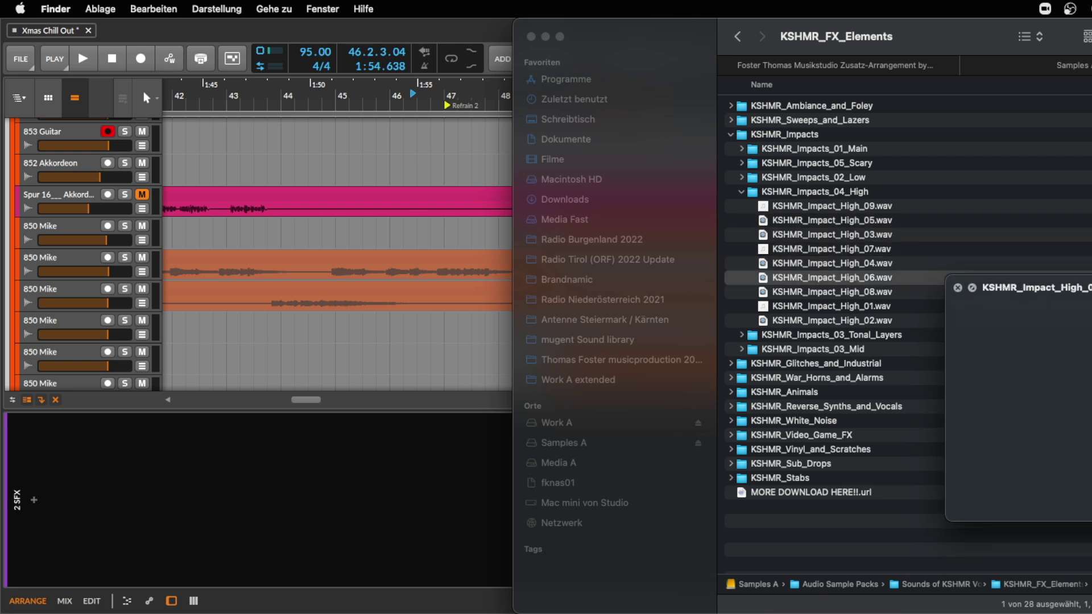
key("Down")
key("Down")
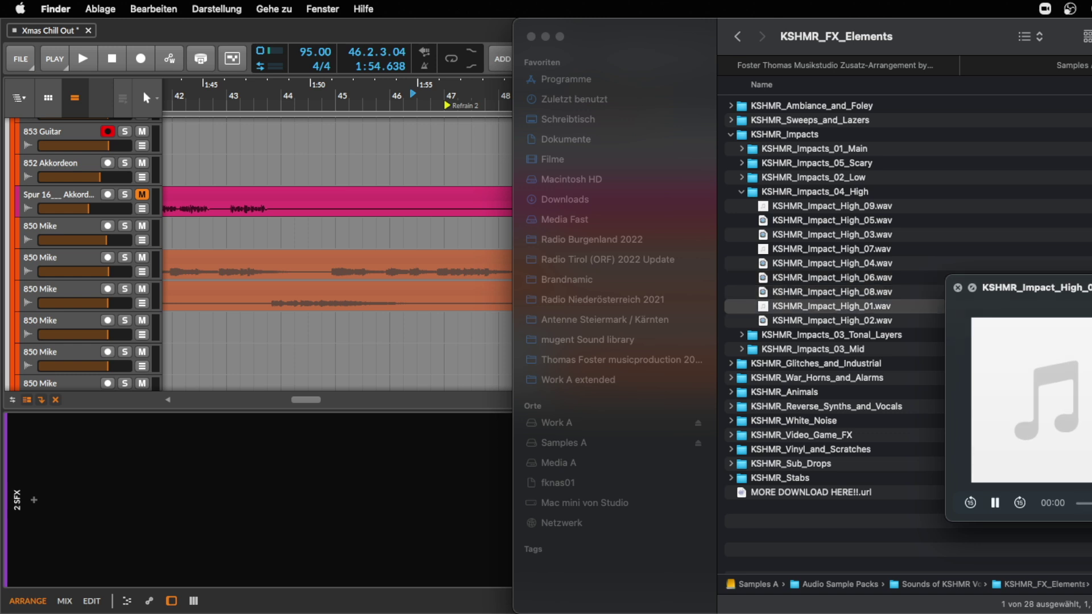
key("Down")
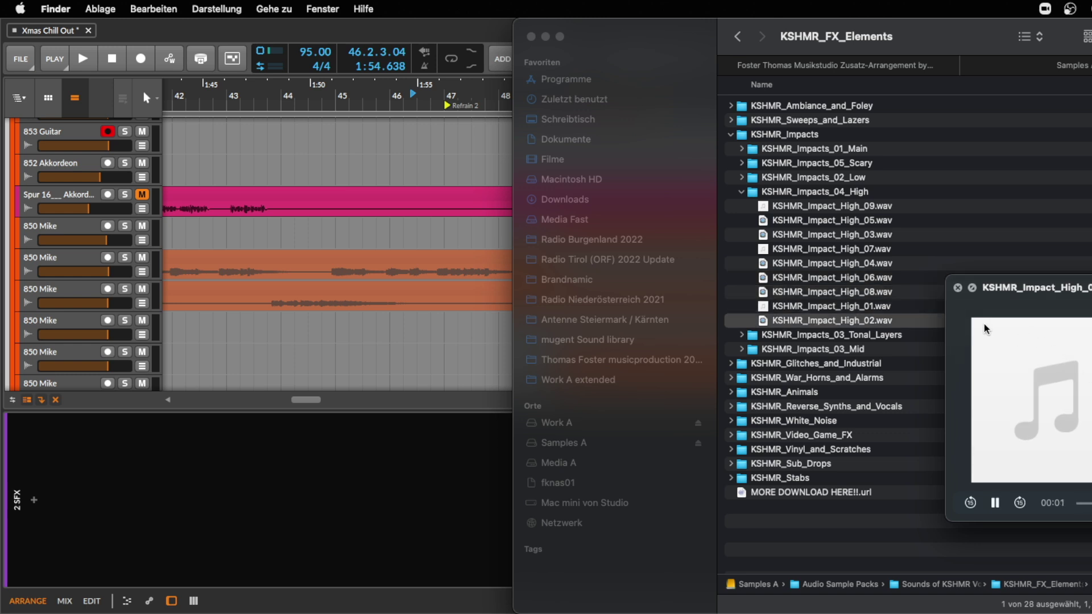
key("space")
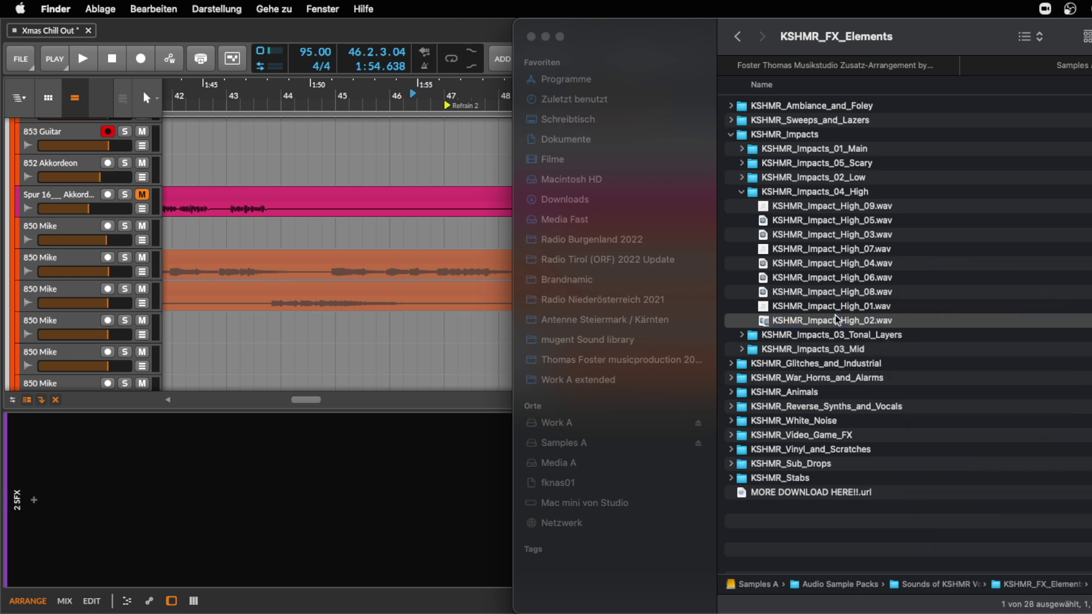
- Return to the arrangement and add a new instrument track below 212 REV in the 2 SFX group
scroll(145, 253, "up", 15)
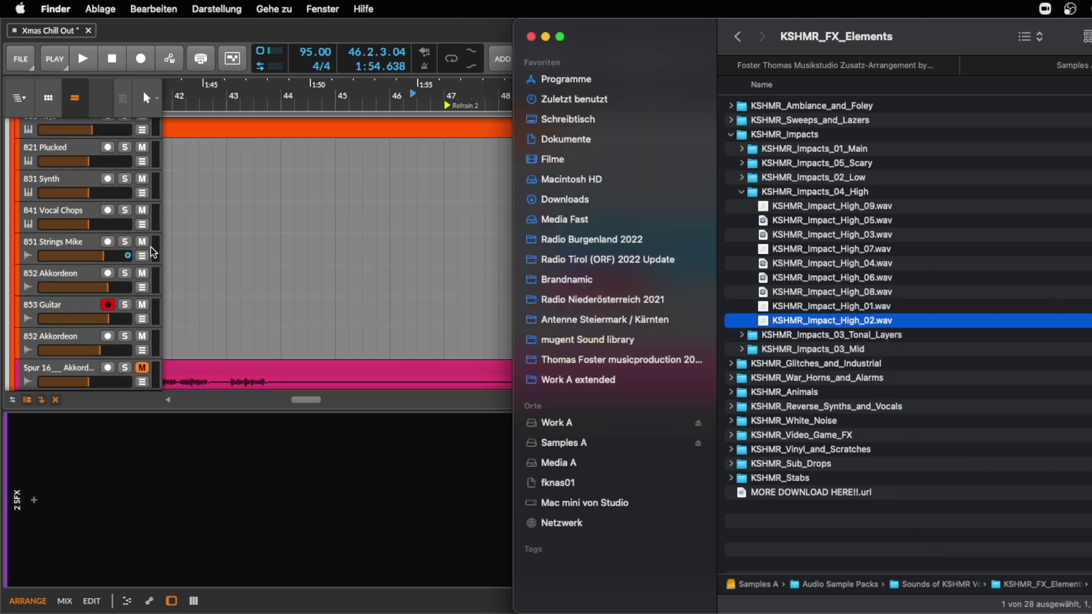
scroll(136, 268, "up", 4)
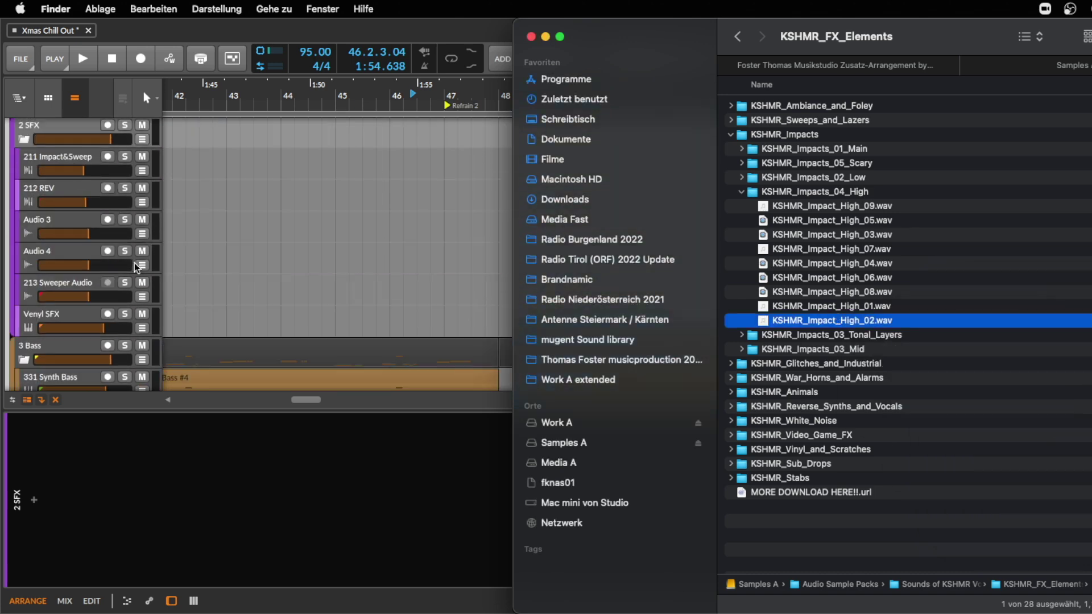
left_click(65, 186)
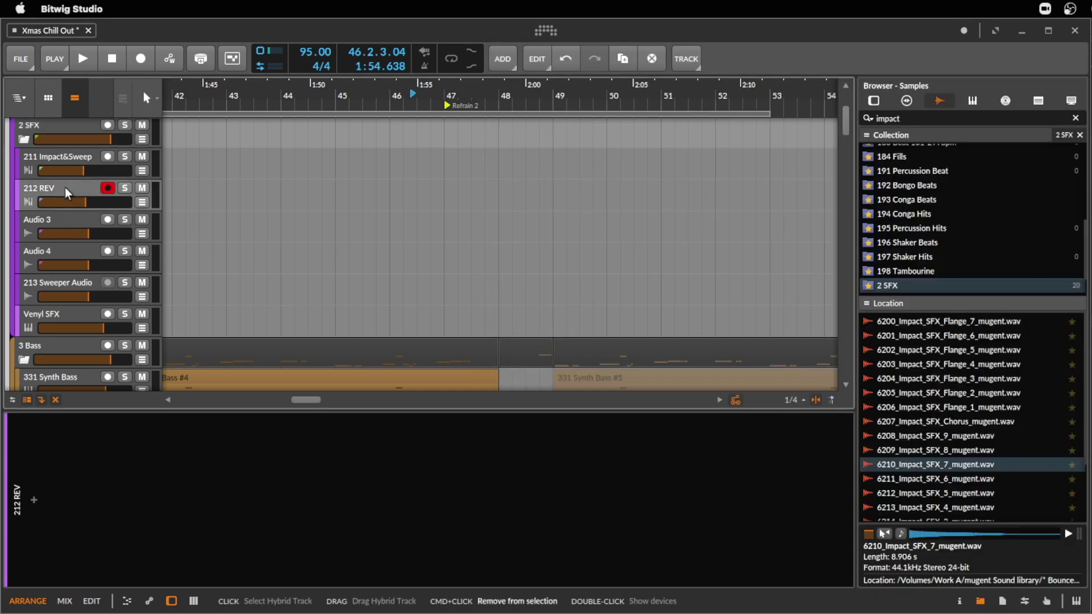
key("super+t")
- Play the passage from bar 14 and the transition into the Break from bar 48 for comparison
left_click_drag(515, 92, 639, 167)
left_click(243, 163)
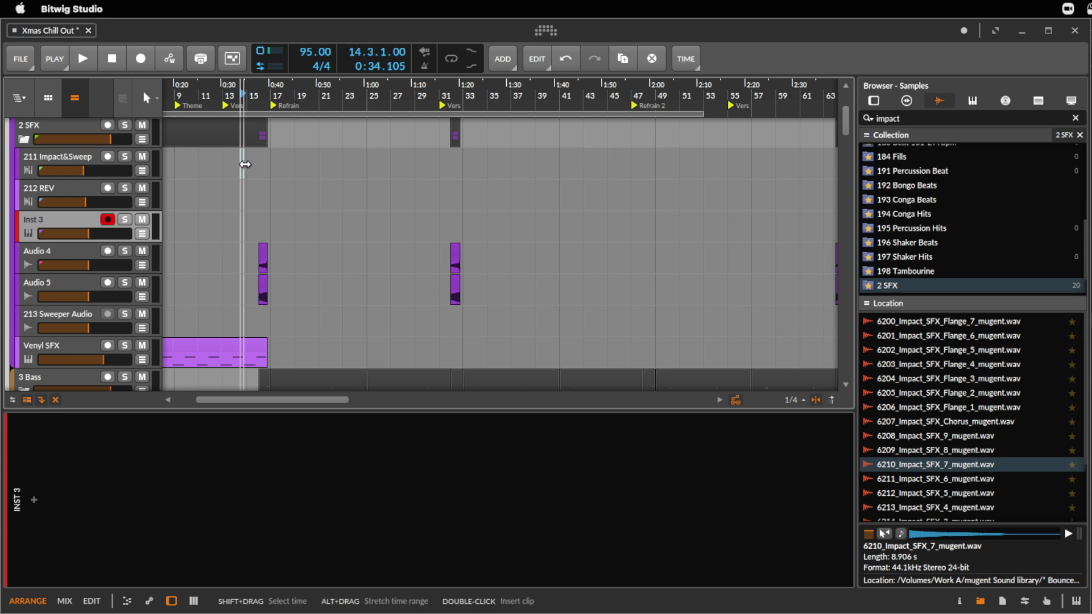
key("space")
scroll(362, 217, "up", 3)
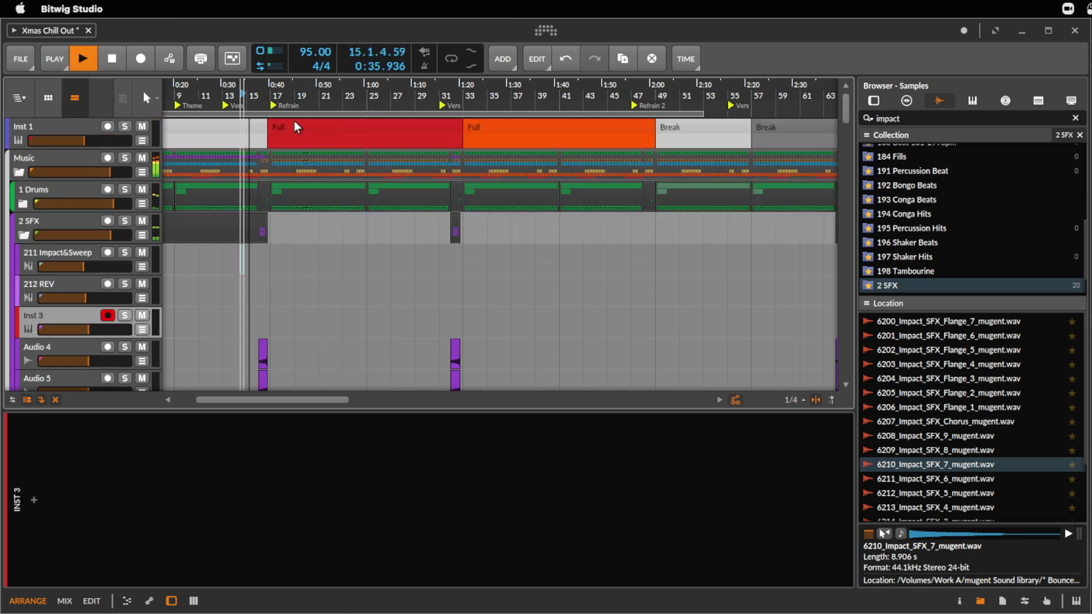
key("space")
left_click(641, 230)
key("space")
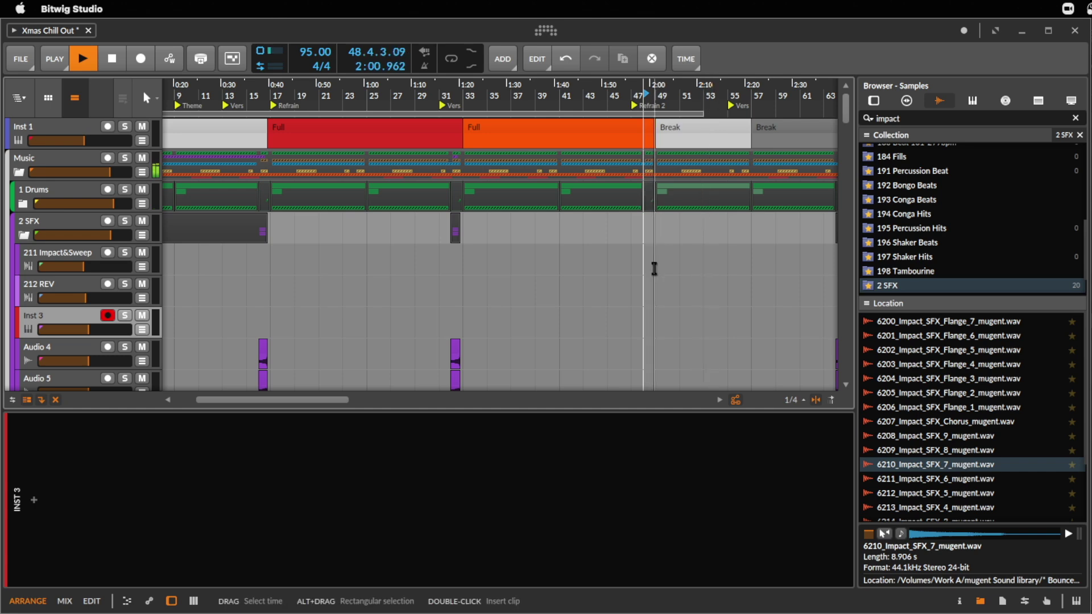
key("space")
- Switch to Finder, preview KSHMR_Impact_High_01, place it on the 212 REV track at bar 48 and play it there
left_click_drag(667, 86, 669, 119)
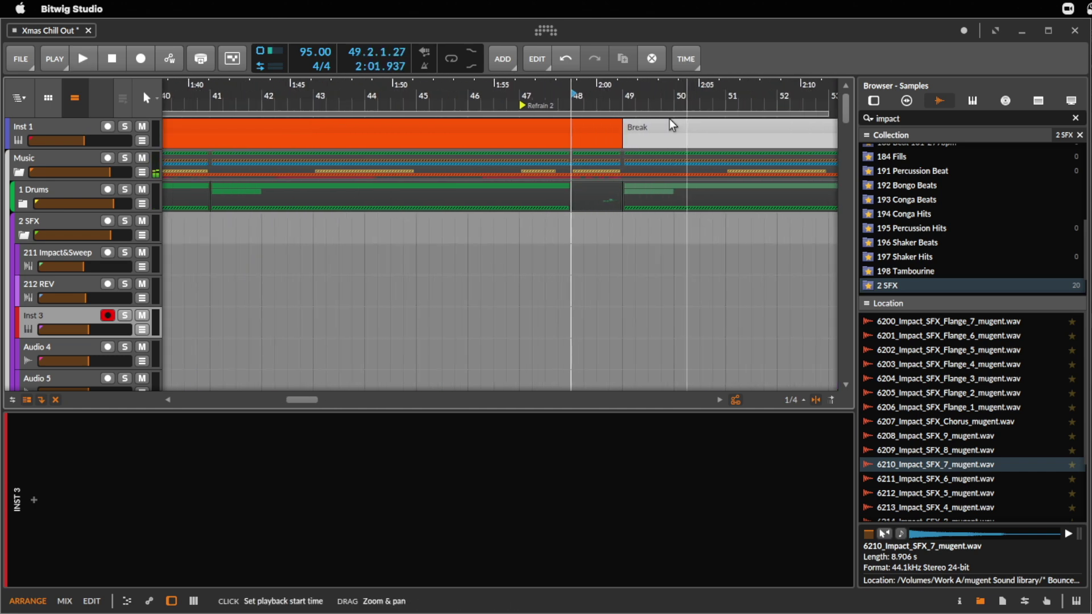
key("space")
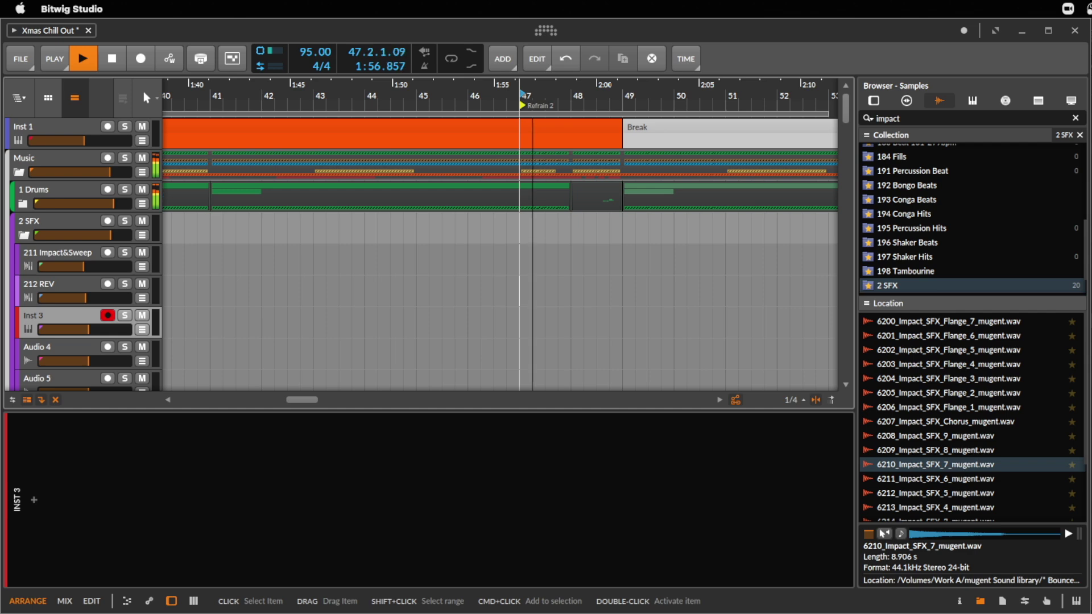
key("super+Tab")
left_click_drag(679, 47, 952, 36)
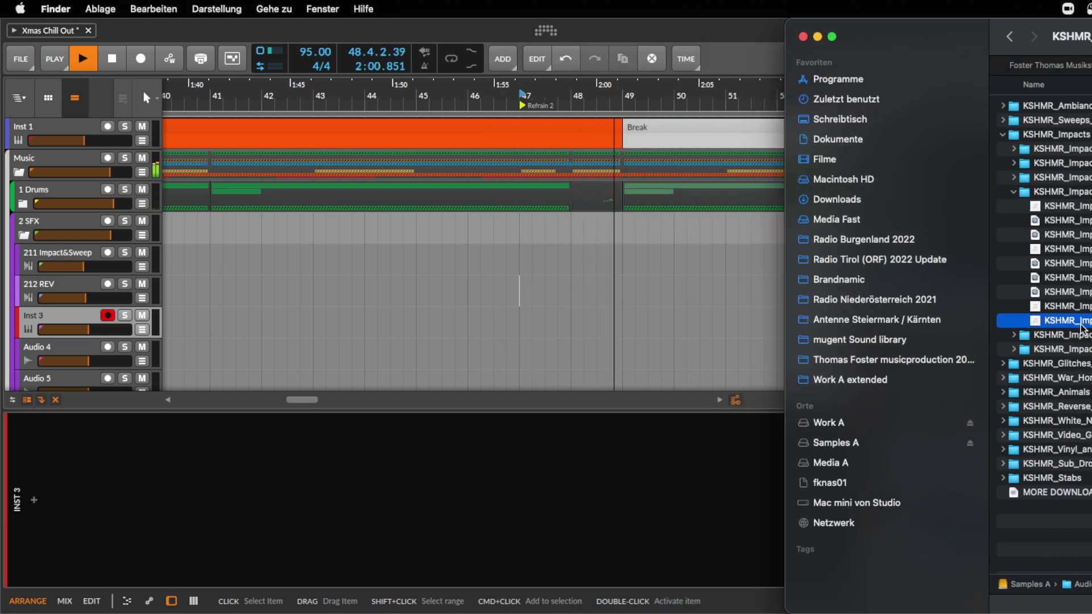
key("space")
key("space")
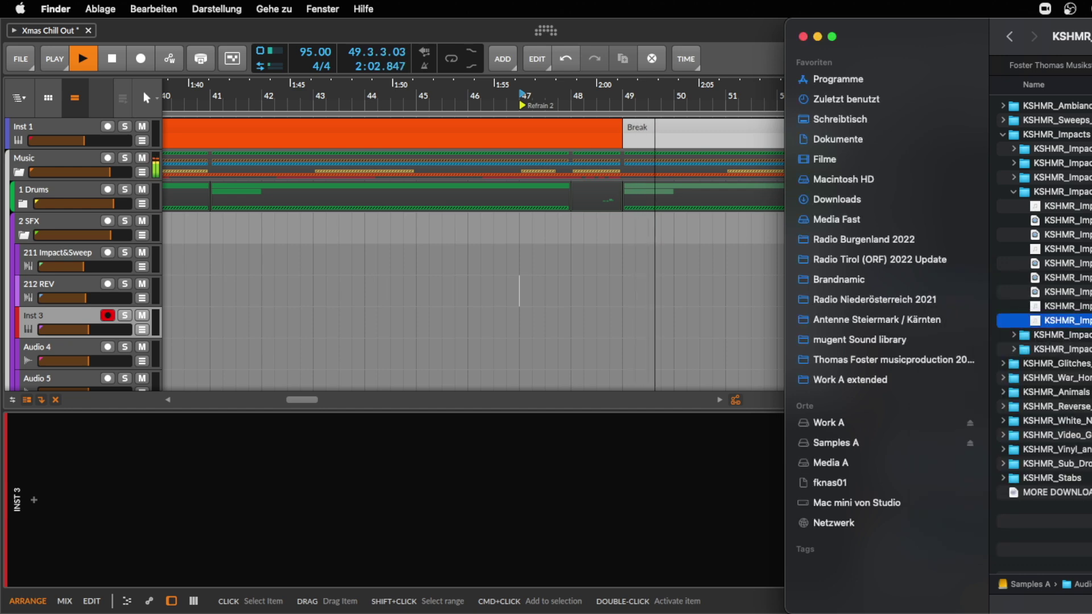
left_click_drag(1052, 321, 574, 306)
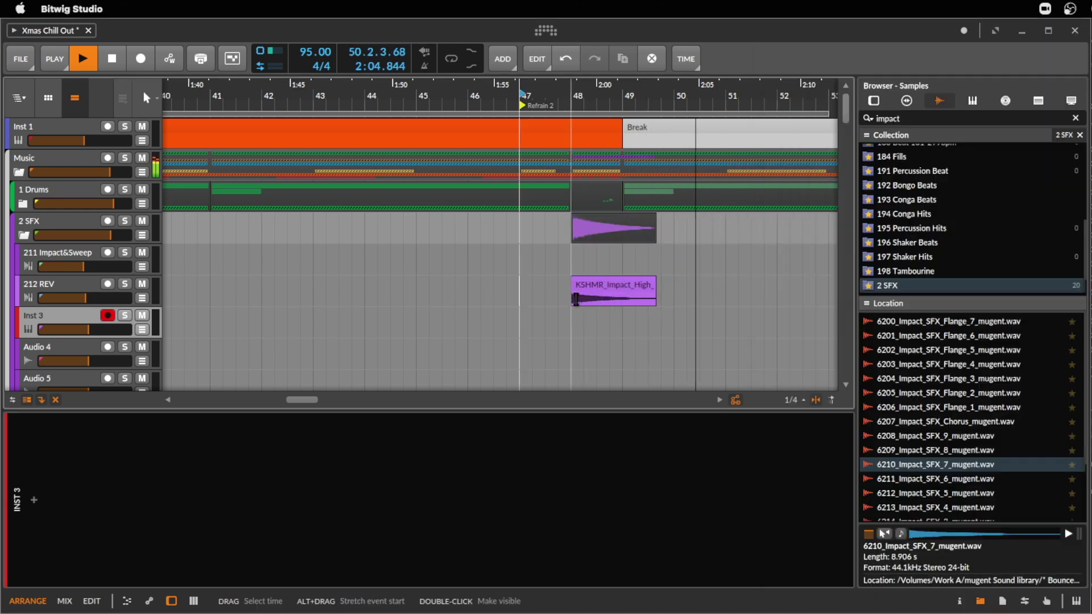
scroll(633, 81, "up", 3)
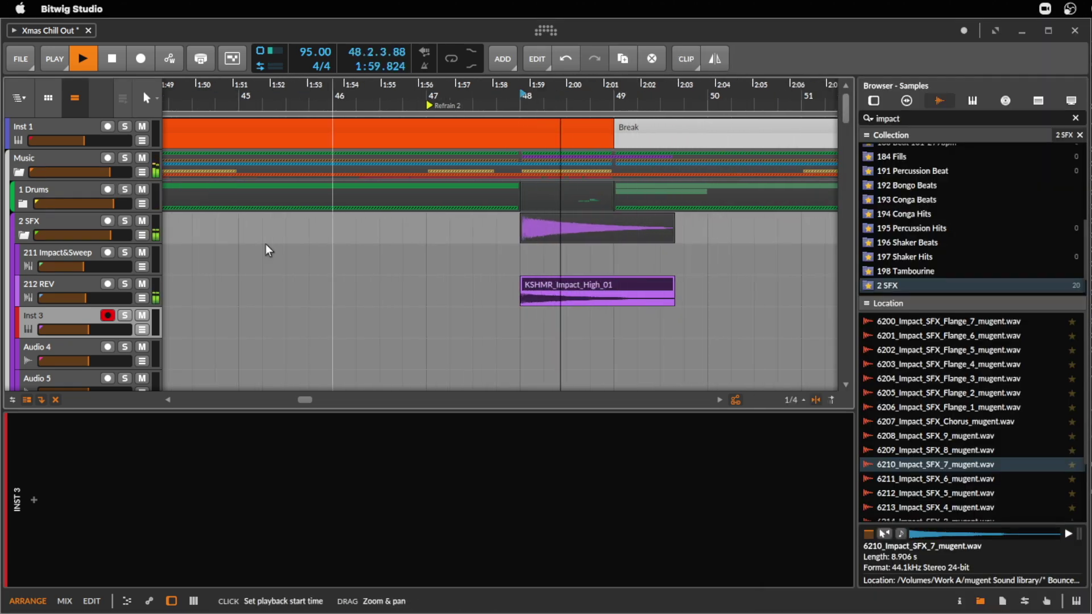
key("space")
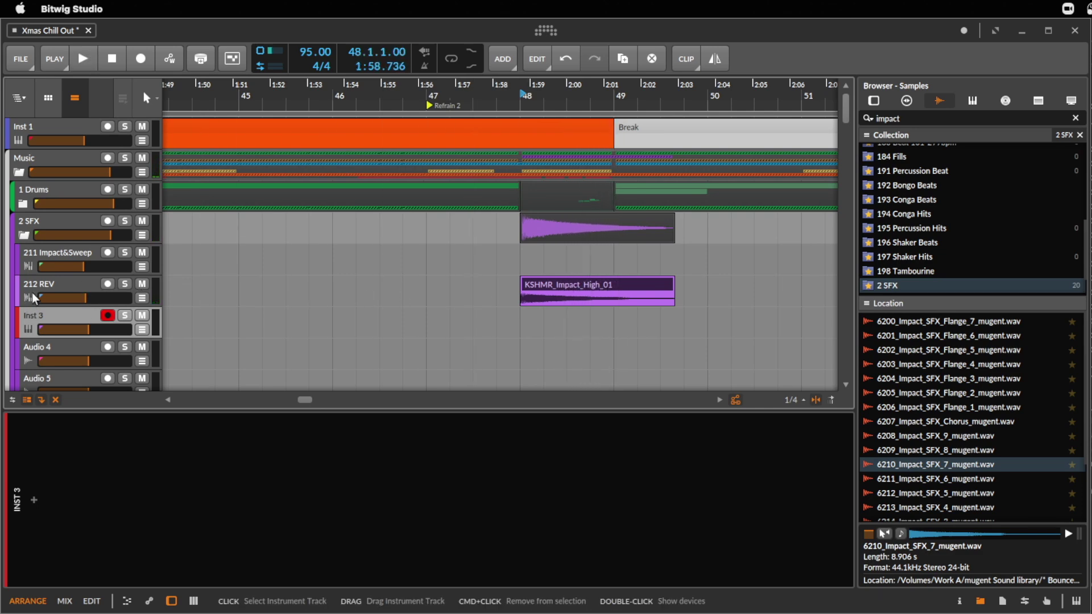
- Add an audio track below 212 REV and move the KSHMR_Impact_High_01 clip onto it at bar 48
left_click(51, 290)
key("super+t")
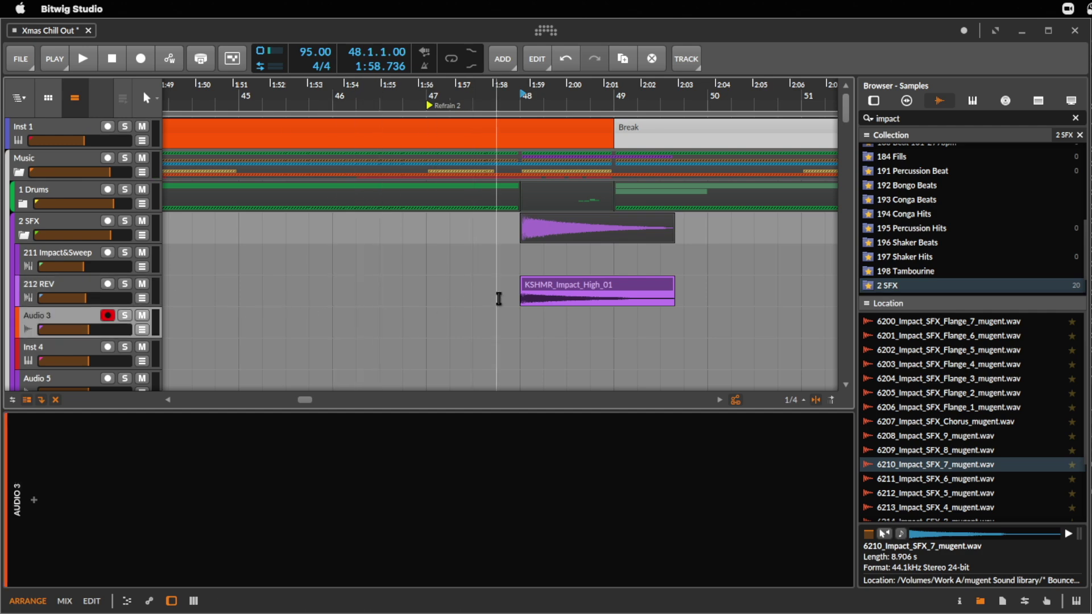
left_click_drag(563, 284, 563, 315)
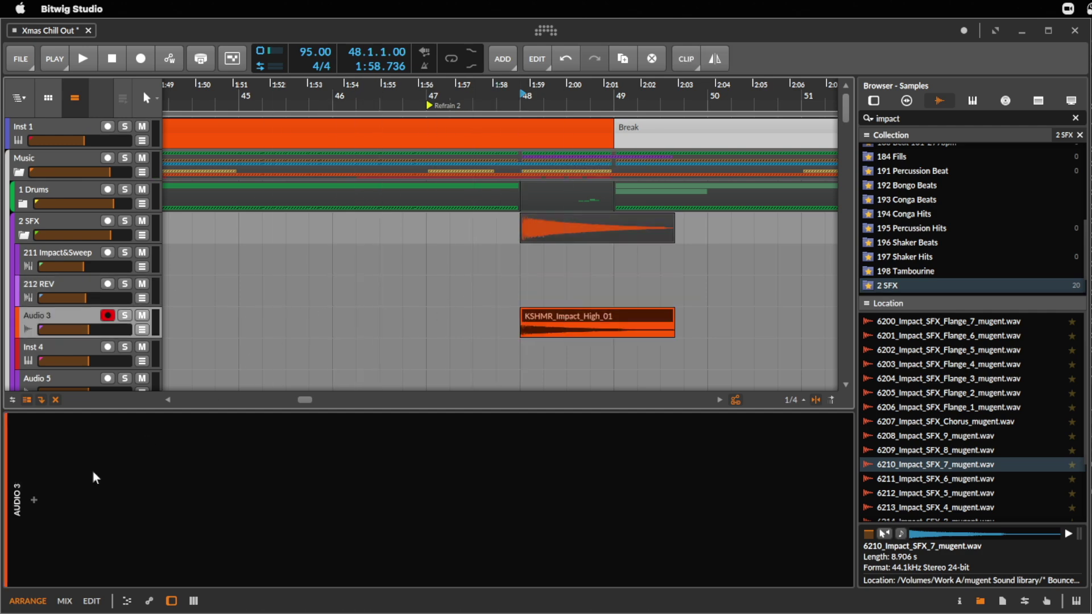
- Insert an EQ+ on the Audio 3 track and add a low-cut band at about 485 Hz during playback
left_click(35, 501)
type("ed")
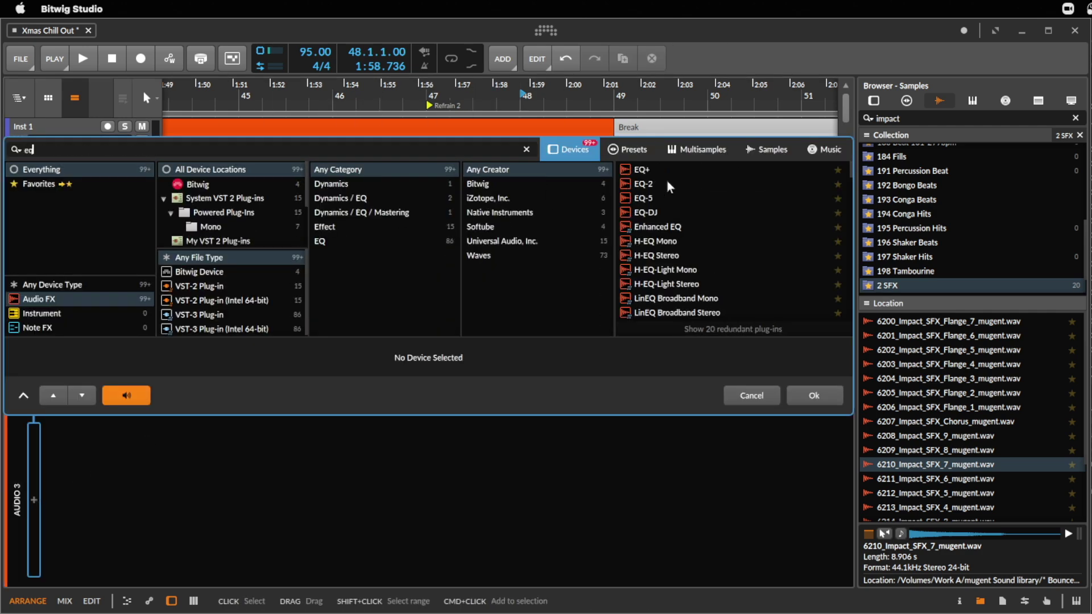
double_click(650, 168)
key("space")
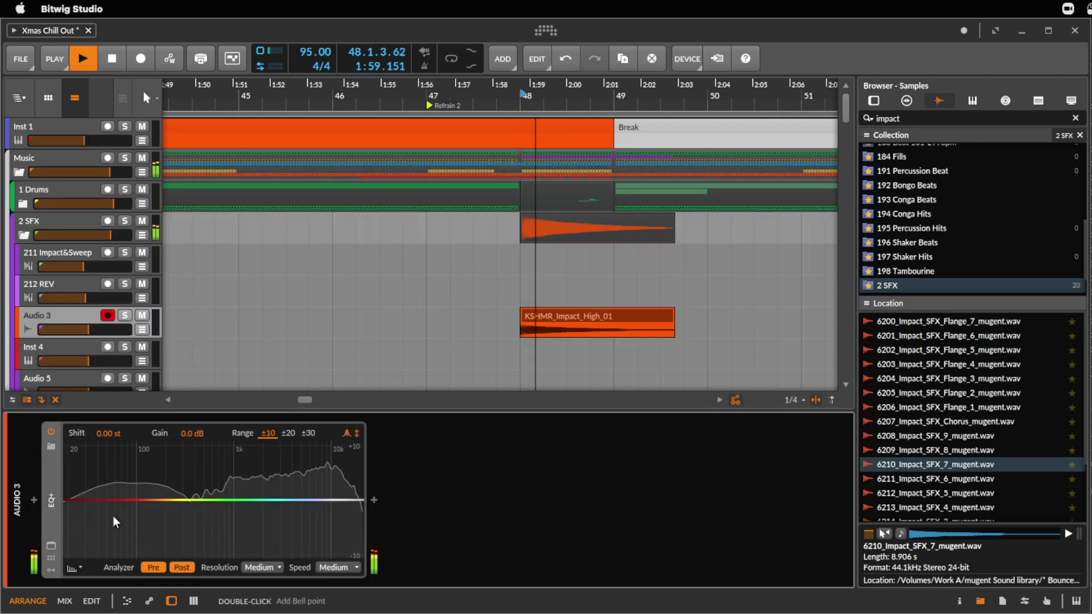
left_click_drag(67, 505, 205, 510)
key("space")
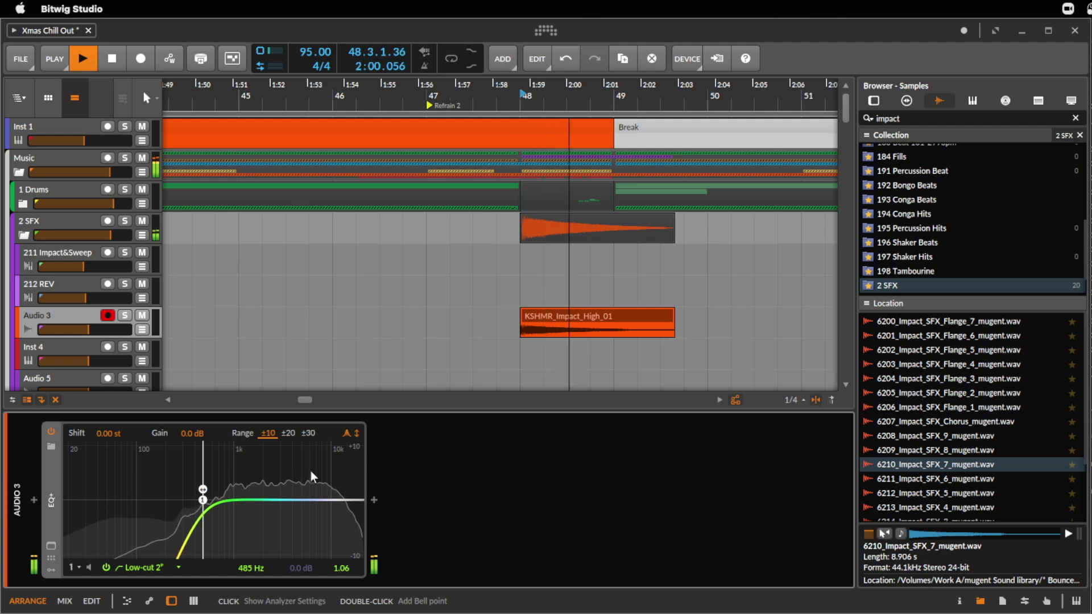
- Insert a Reverb after the EQ+ with 99.3 % size and 6.76 s reverb time, and raise its mix during playback
left_click(374, 500)
type("rev")
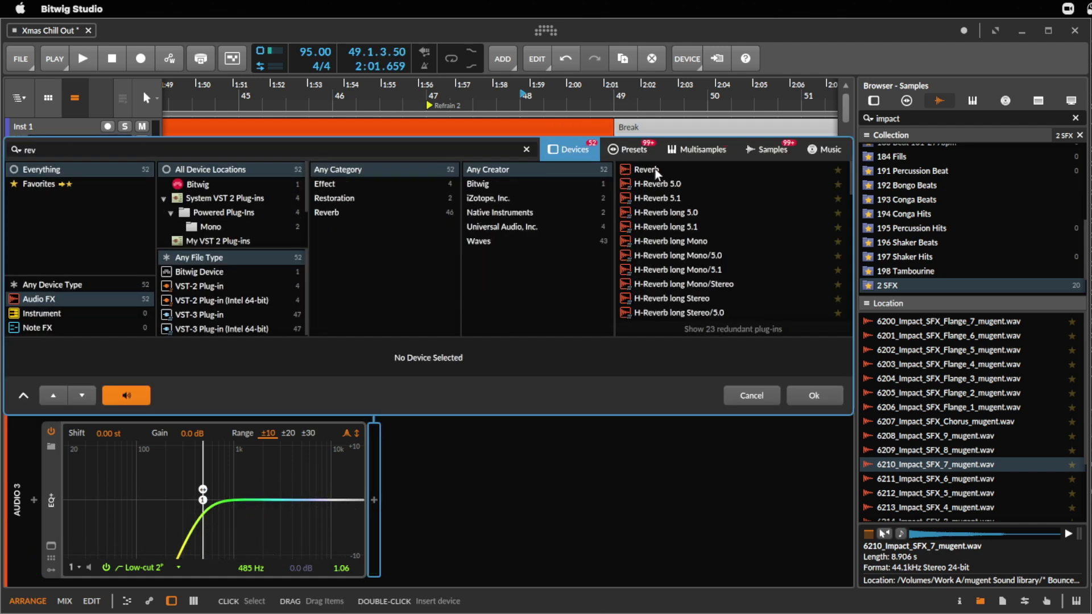
double_click(654, 168)
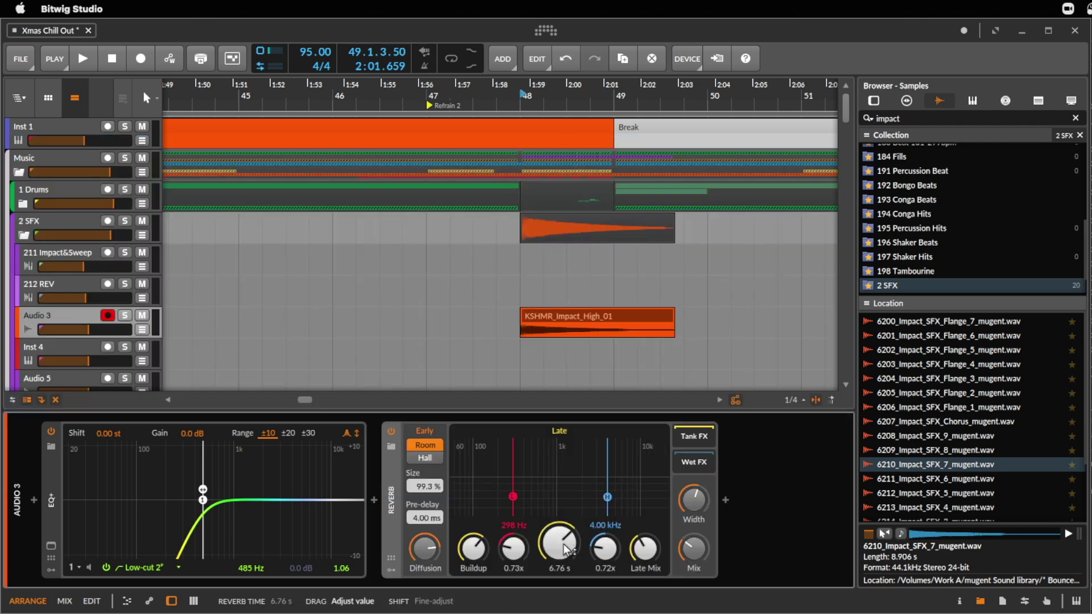
key("space")
mouse_move(693, 548)
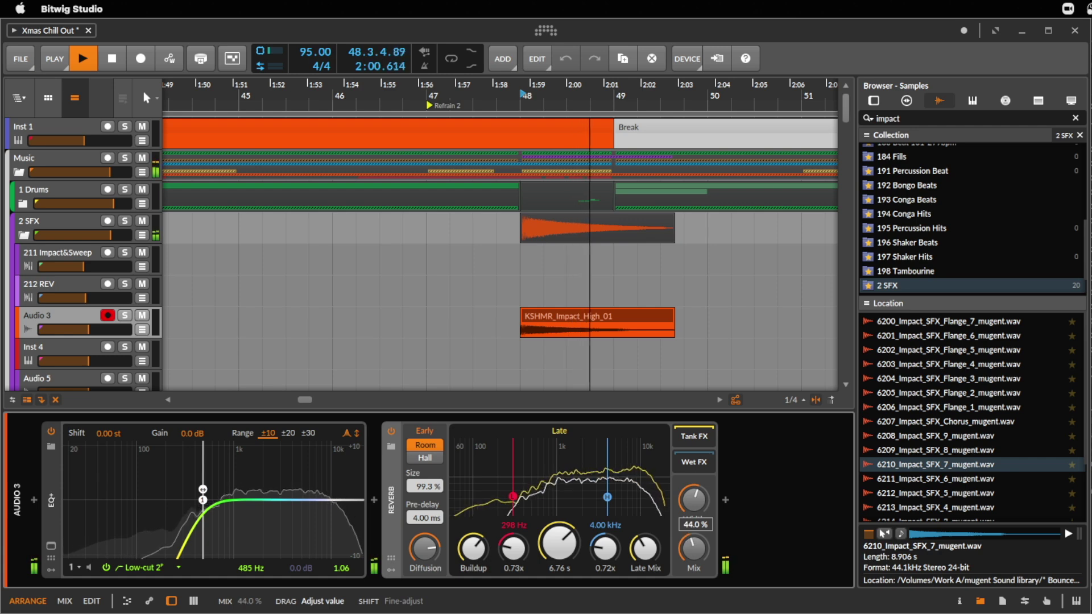
left_click_drag(693, 548, 694, 537)
key("space")
key("space")
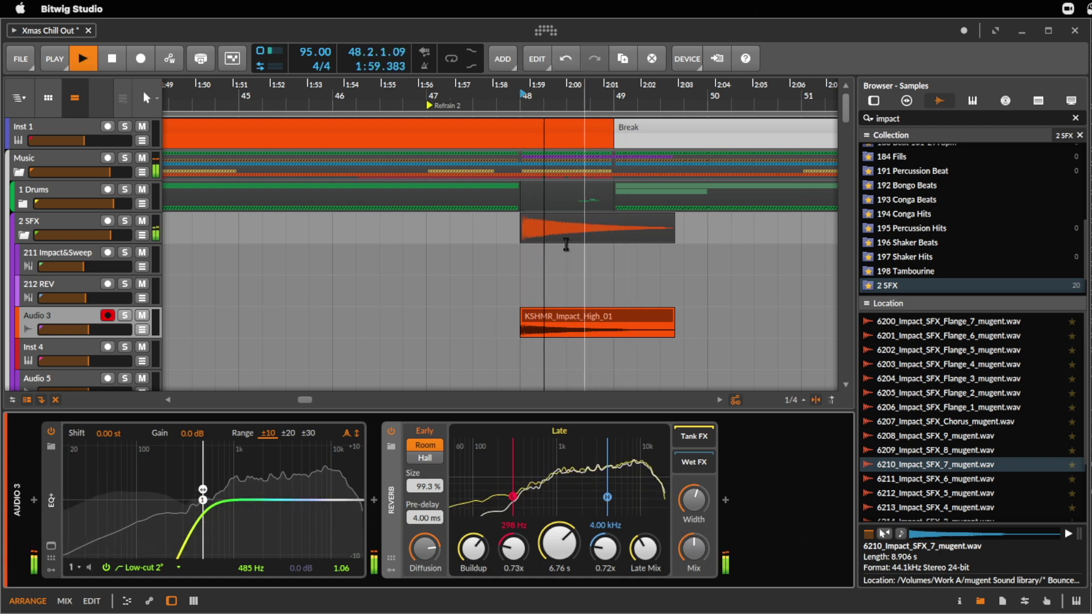
- Play the transition from bar 47 into the Break repeatedly to judge the processed impact in context
left_click(432, 302)
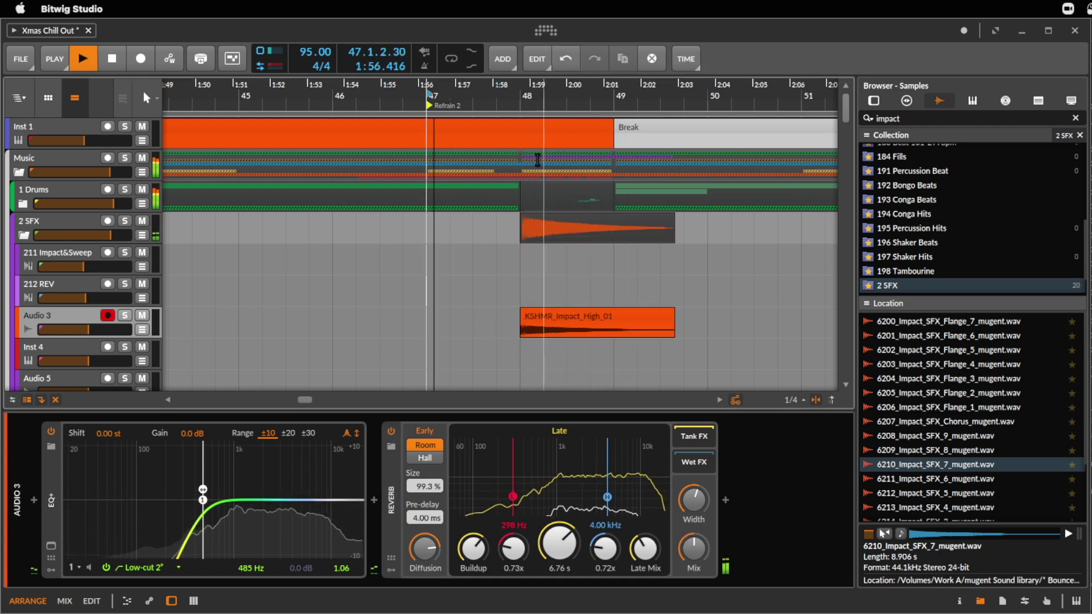
left_click(582, 319)
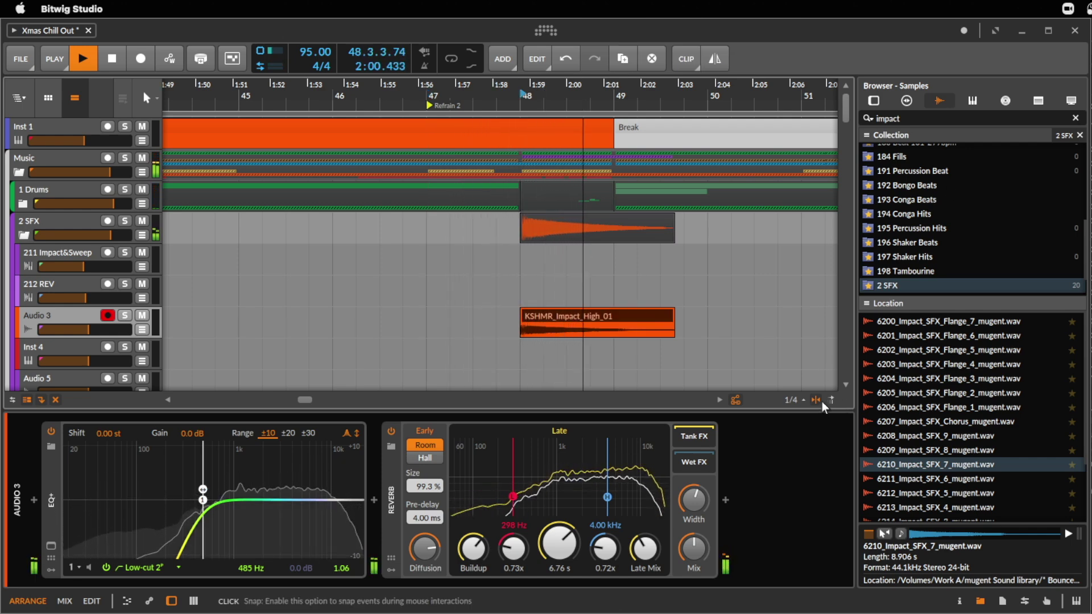
left_click(683, 332)
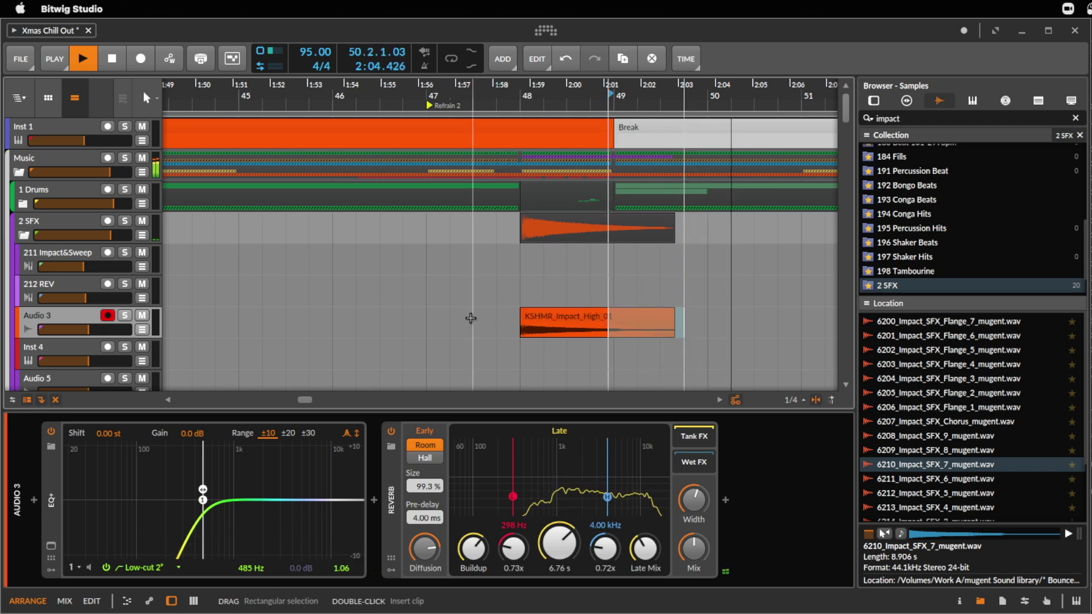
left_click(434, 322)
key("space")
left_click(447, 329)
key("space")
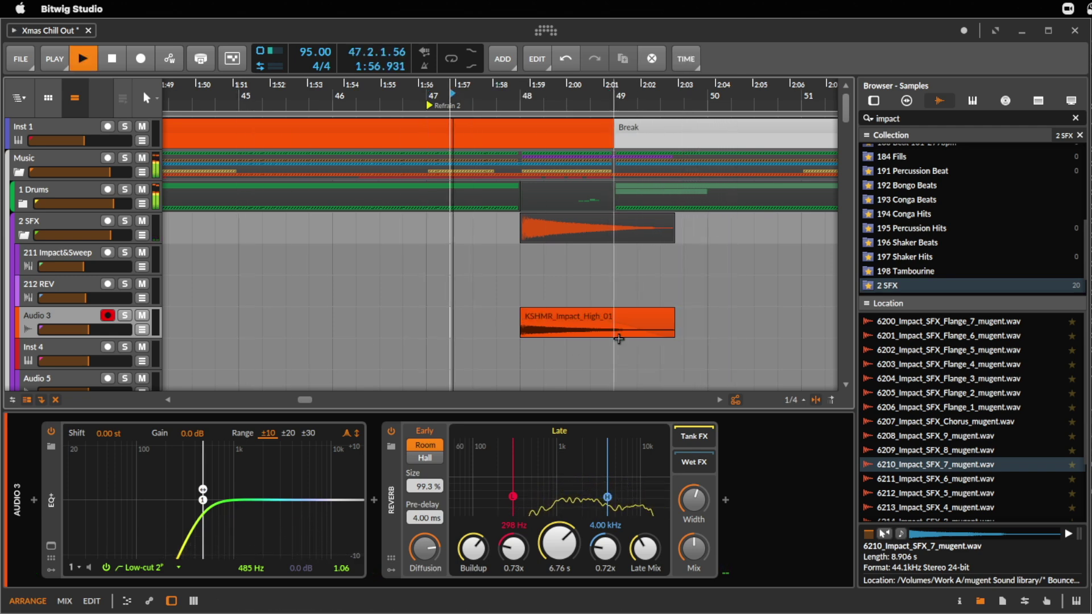
- Recolour the KSHMR_Impact_High_01 clip purple to match the 2 SFX group
left_click(619, 310)
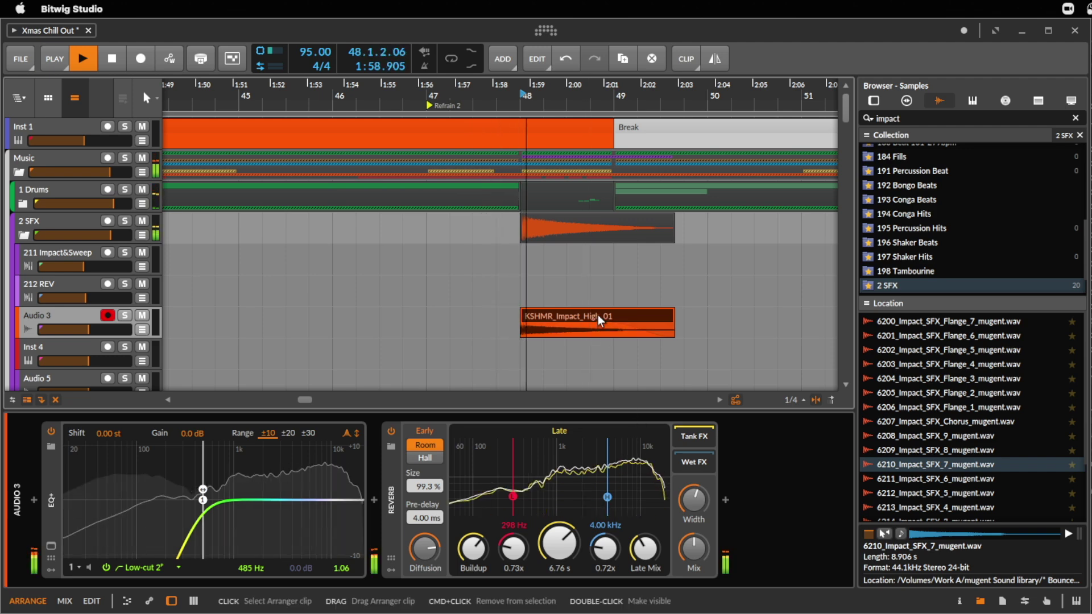
right_click(597, 319)
left_click(742, 97)
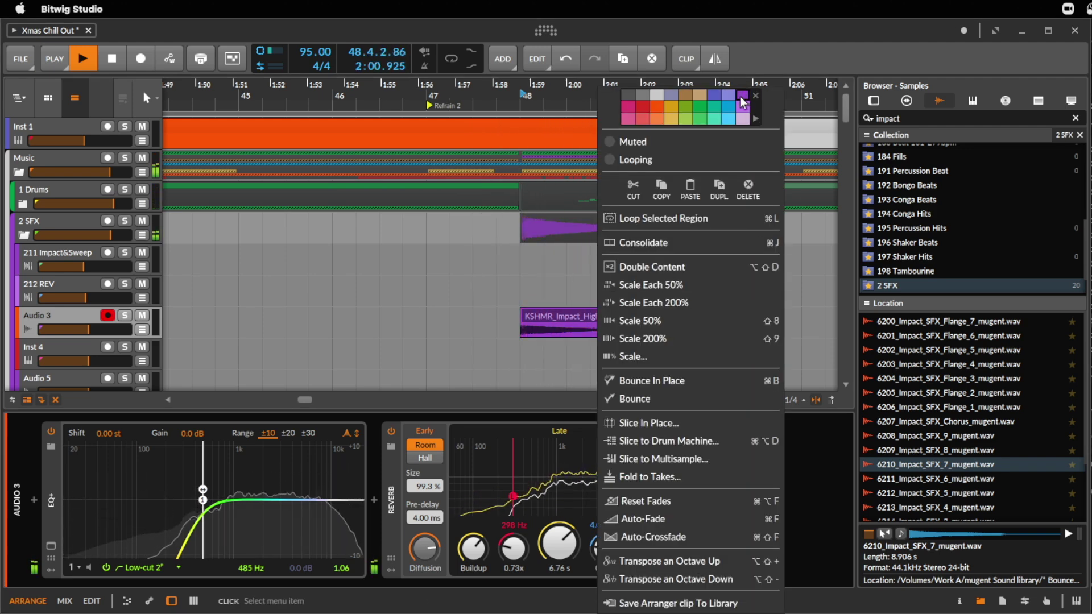
left_click(351, 333)
left_click_drag(543, 94, 564, 68)
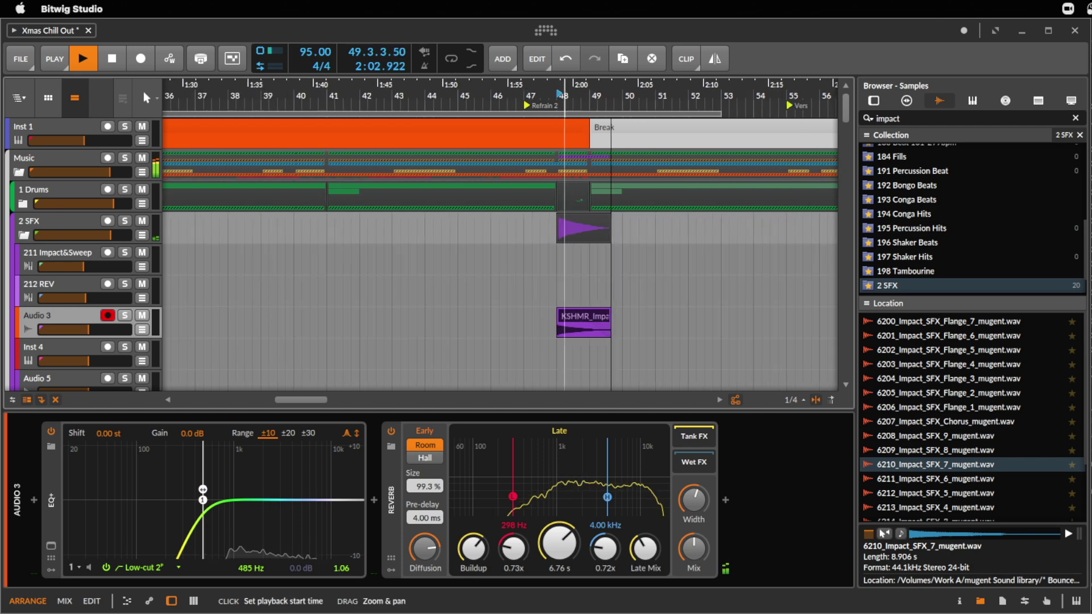
scroll(551, 129, "down", 3)
key("space")
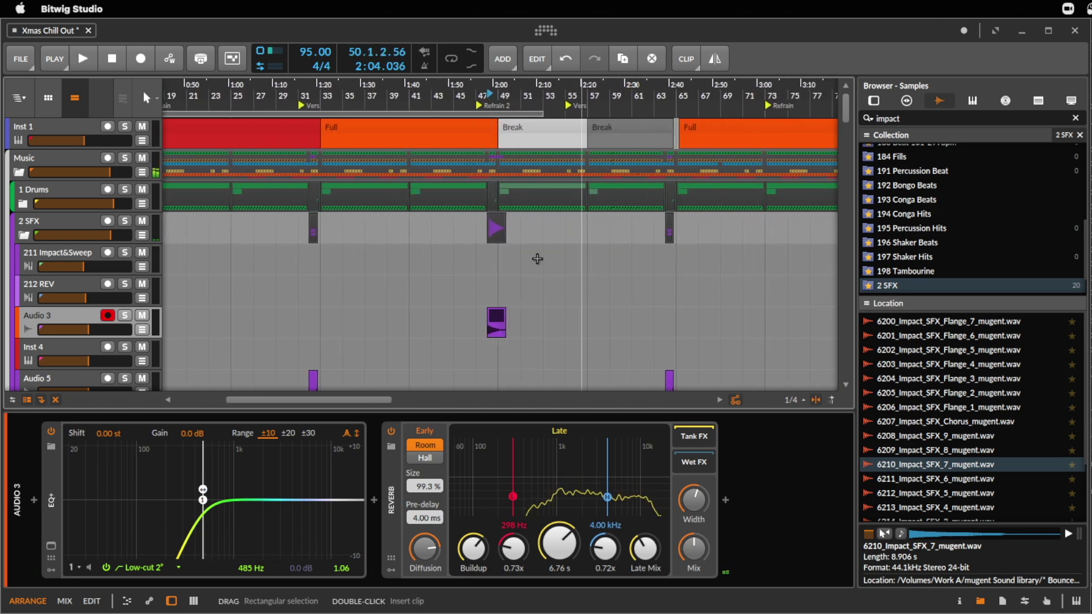
- Add a high-cut band at about 9.03 kHz to the EQ+ and listen to the impact
left_click_drag(359, 508, 328, 501)
key("space")
key("space")
key("space")
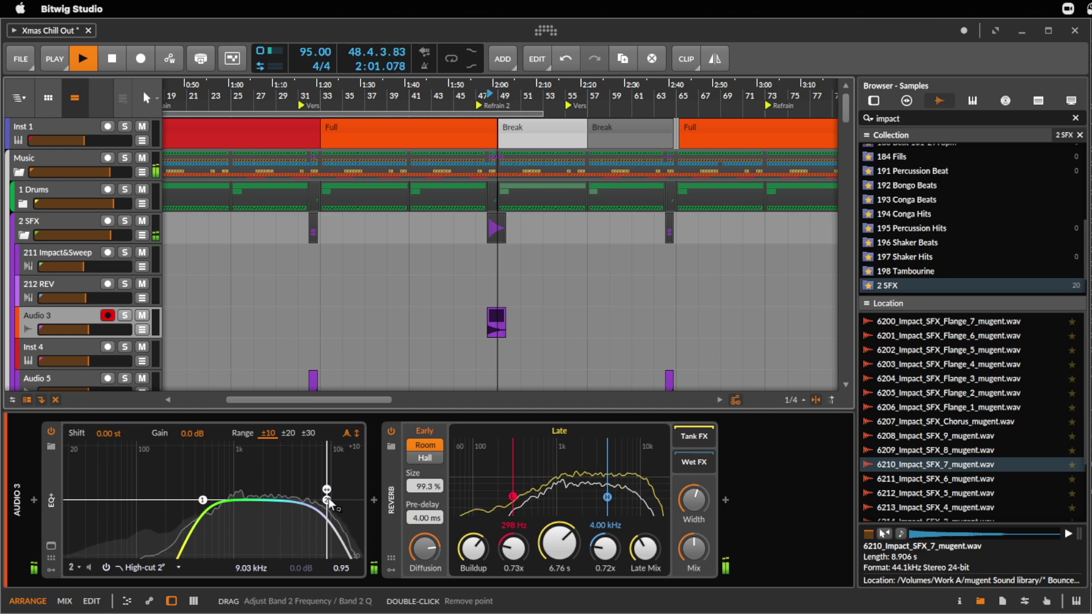
key("space")
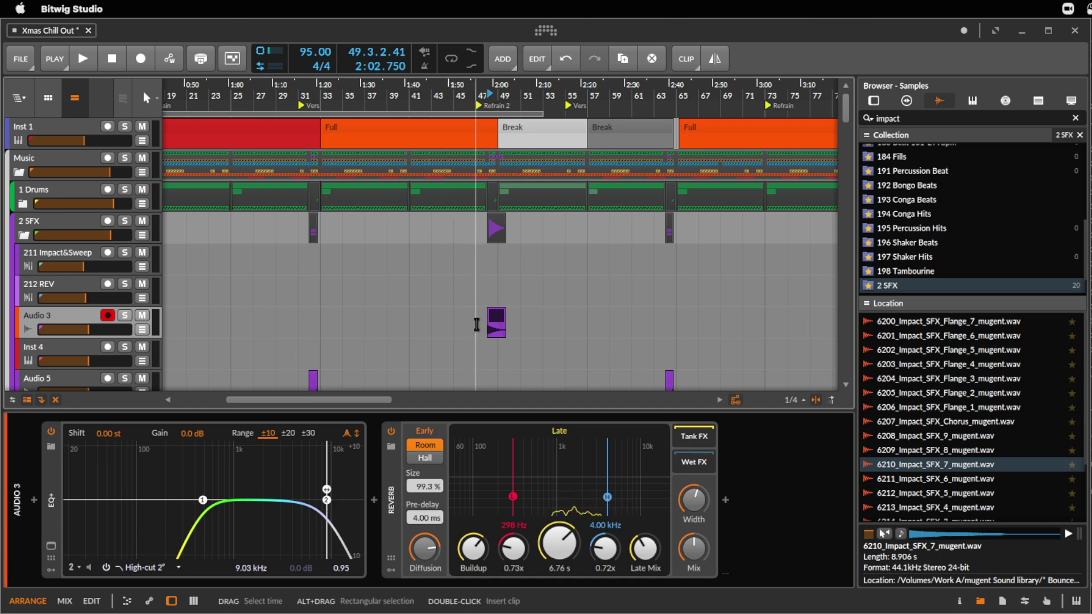
- Set the EQ+ high-cut frequency to about 10.1 kHz during playback and disarm recording on the Audio 3 track
key("space")
left_click_drag(537, 94, 629, 159)
left_click_drag(327, 500, 334, 499)
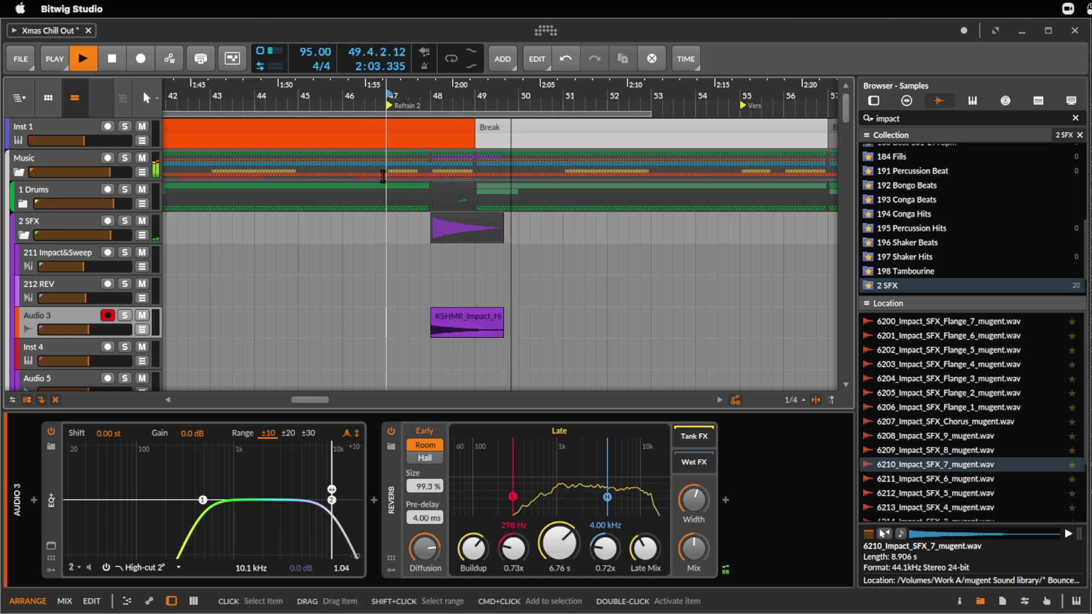
left_click(108, 315)
key("space")
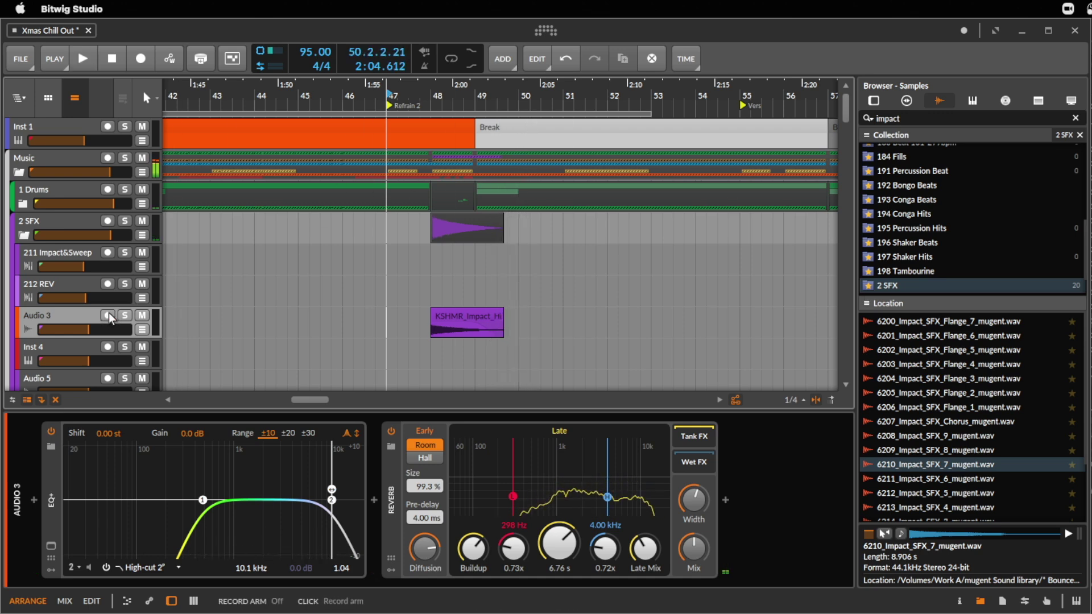
left_click(65, 316)
- Solo the track holding the Spur 14 clips, audition the first clip around bar 32, and clear the solo
left_click_drag(520, 93, 441, 57)
scroll(636, 270, "down", 4)
scroll(635, 271, "up", 3)
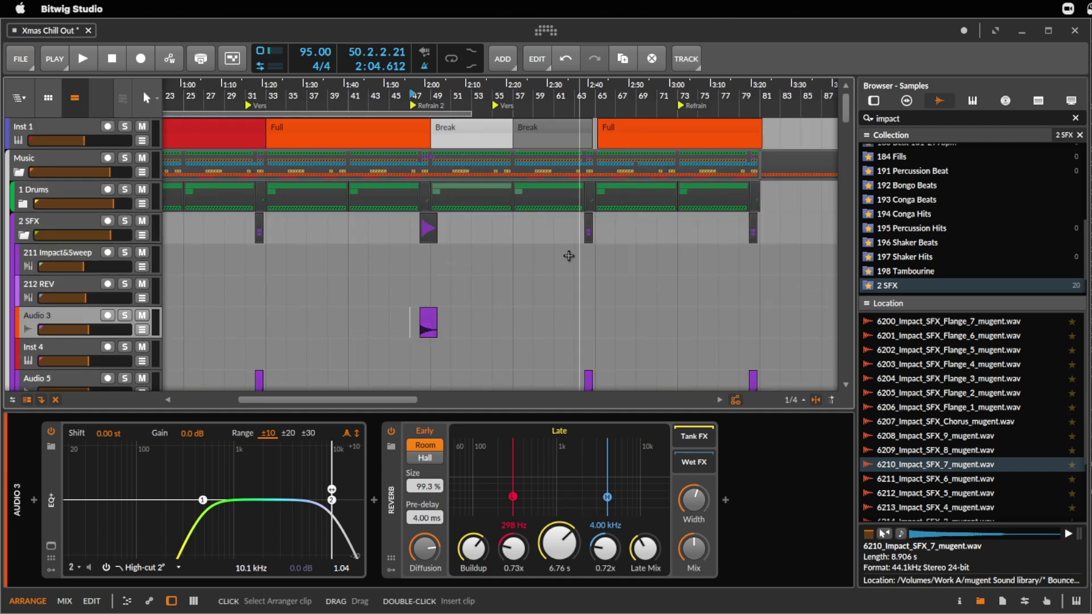
scroll(592, 274, "down", 15)
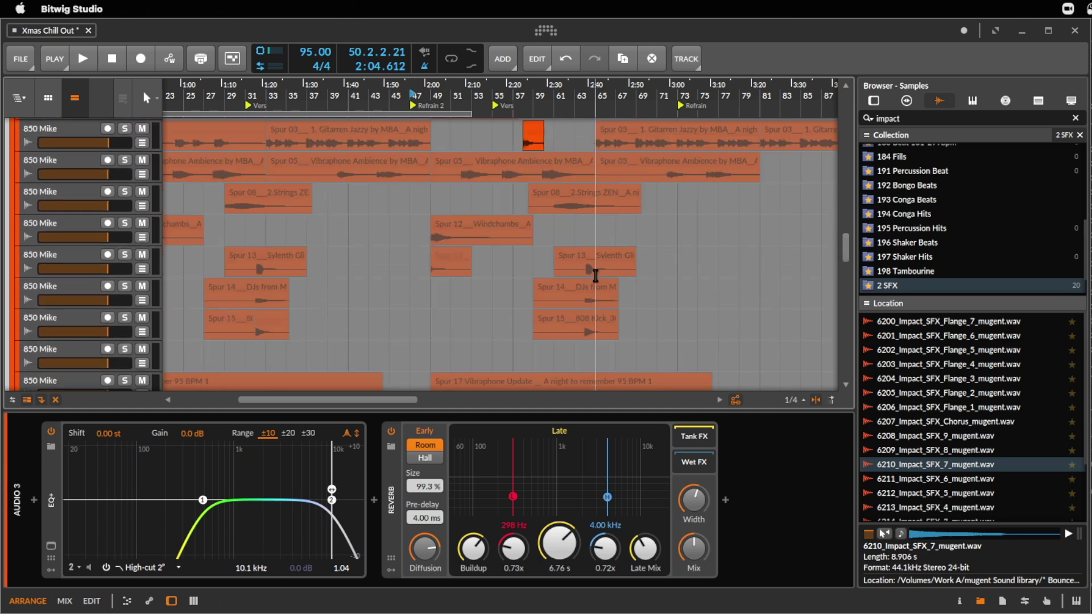
scroll(595, 276, "down", 2)
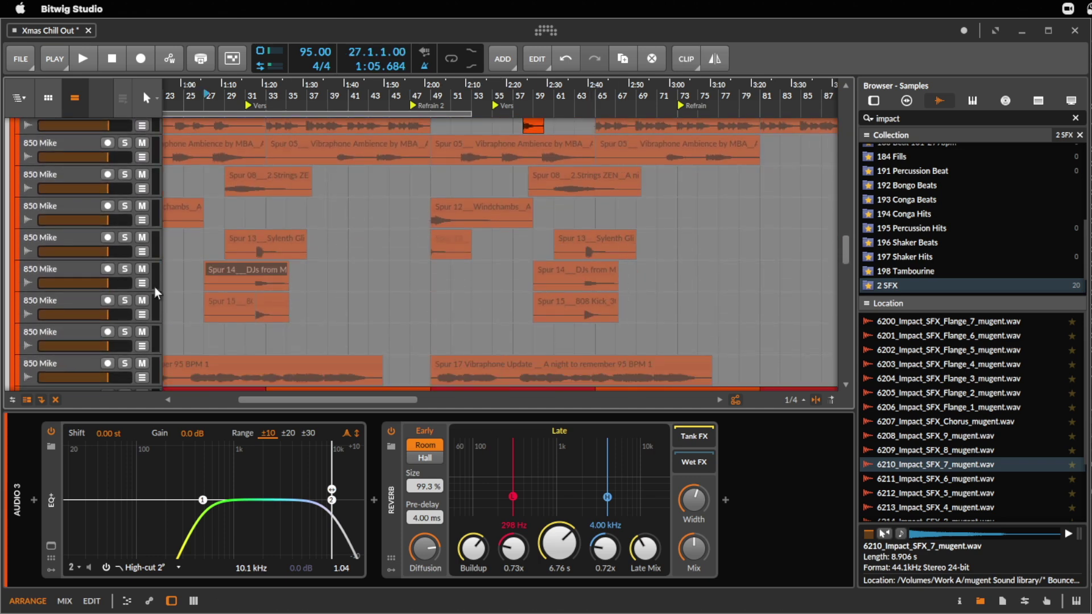
key("space")
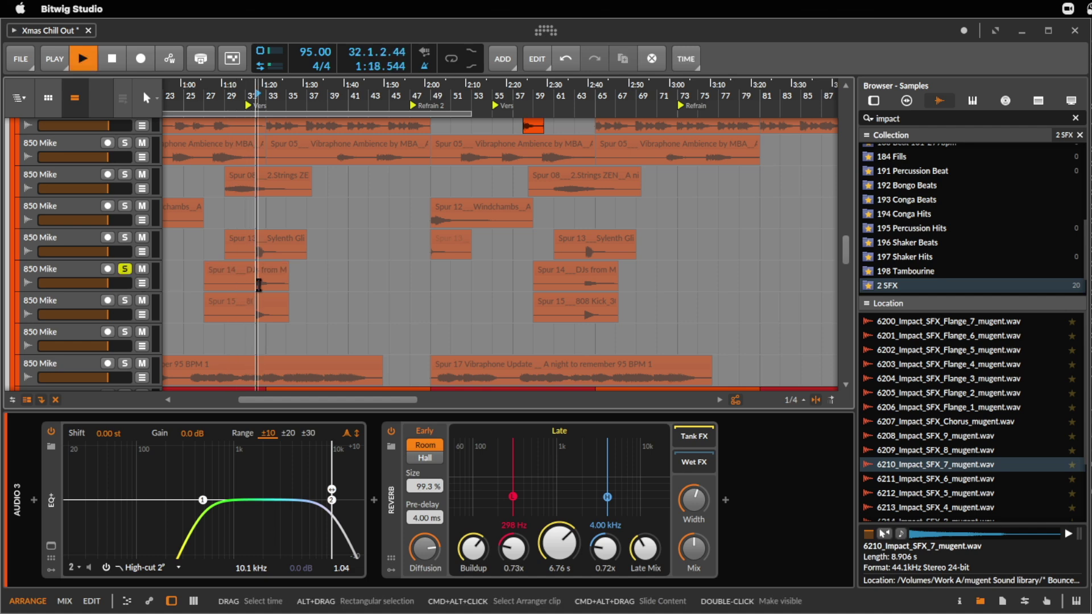
key("space")
left_click(252, 265)
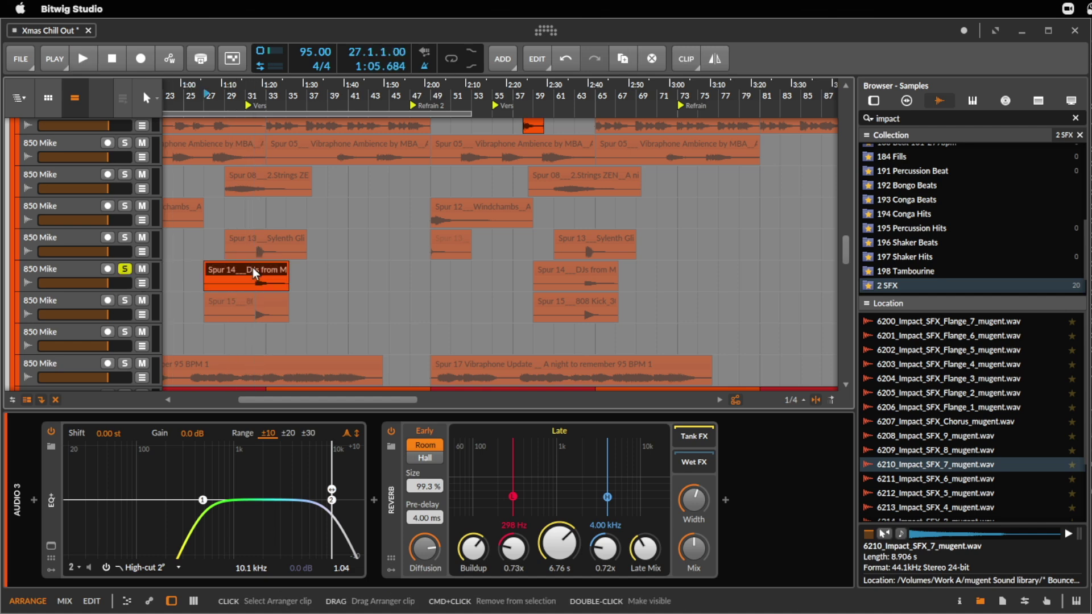
left_click(256, 283)
key("space")
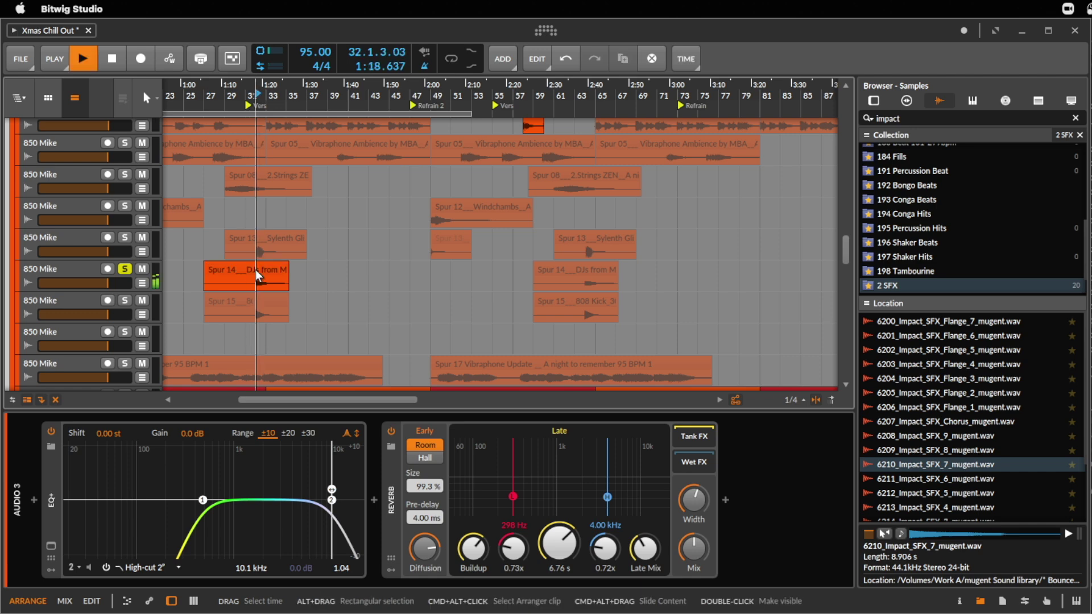
key("space")
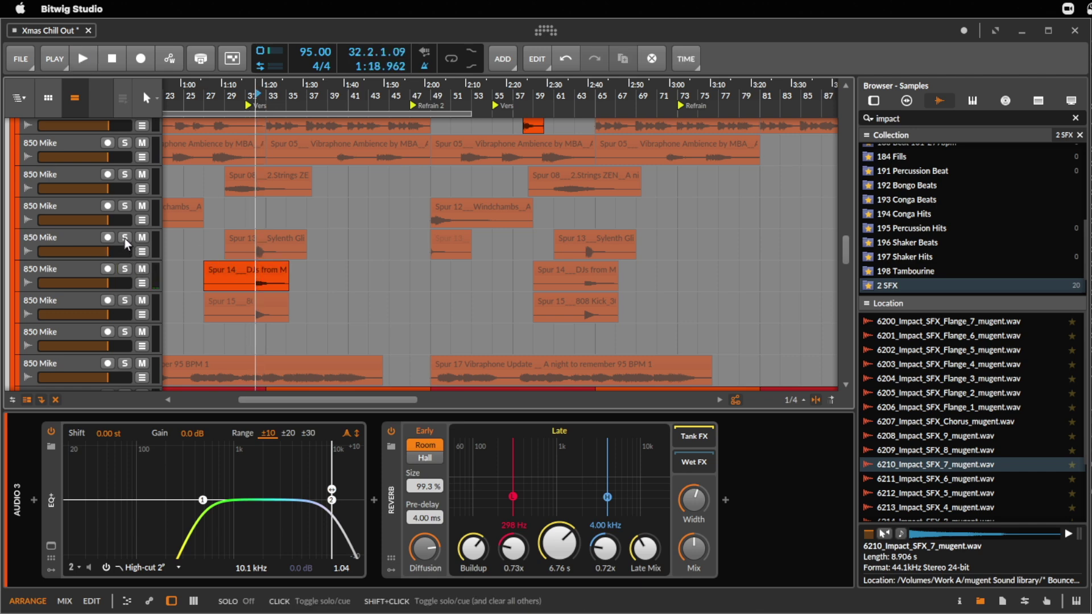
- Solo the track holding the Spur 13 clips, audition the first clip around bar 32, and clear the solo
left_click(265, 248)
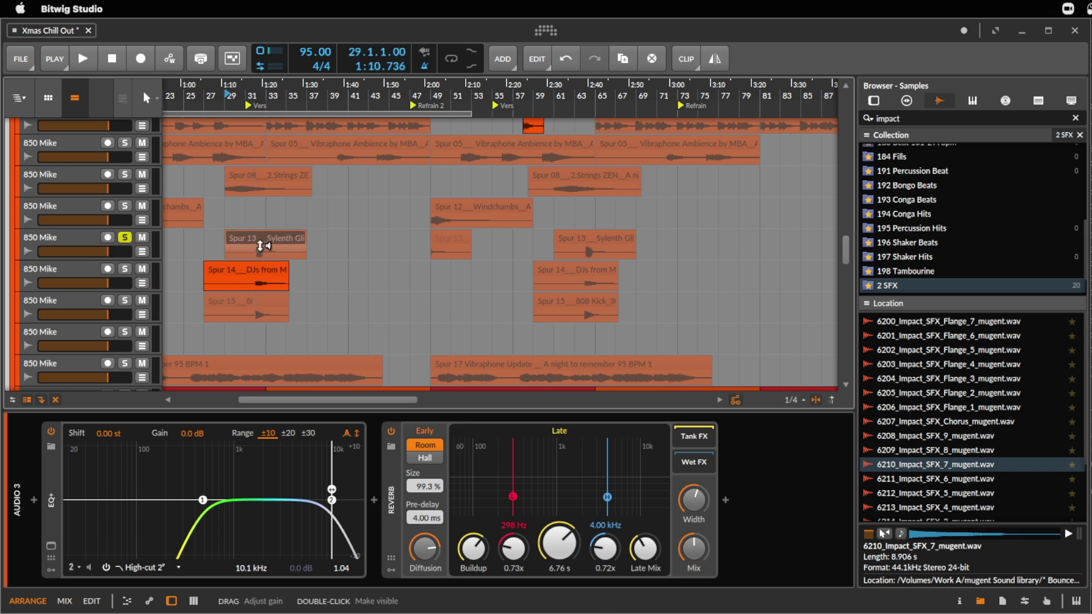
left_click(258, 251)
key("space")
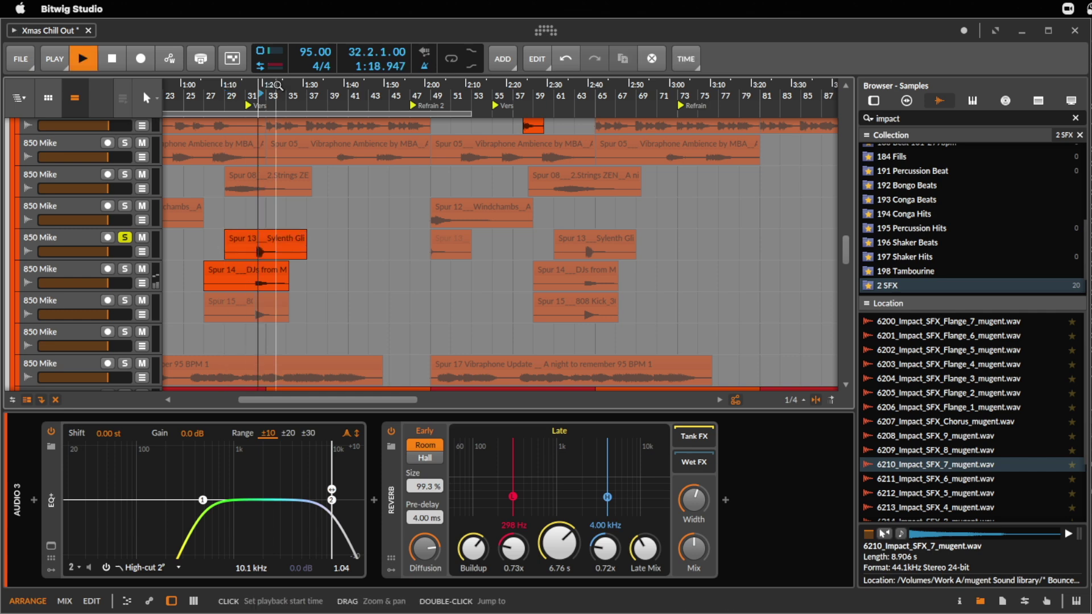
left_click_drag(274, 91, 422, 129)
key("space")
left_click(125, 237)
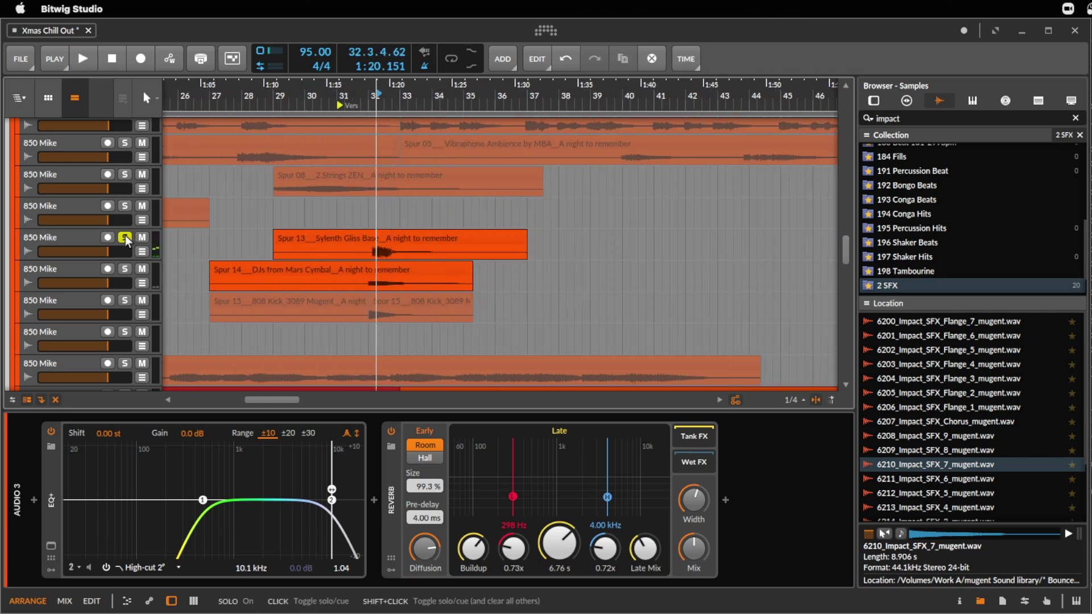
- Trim the start of the first Spur 13 Sylenth Gliss Base clip to bar 32 and split it at bar 34
left_click(348, 235)
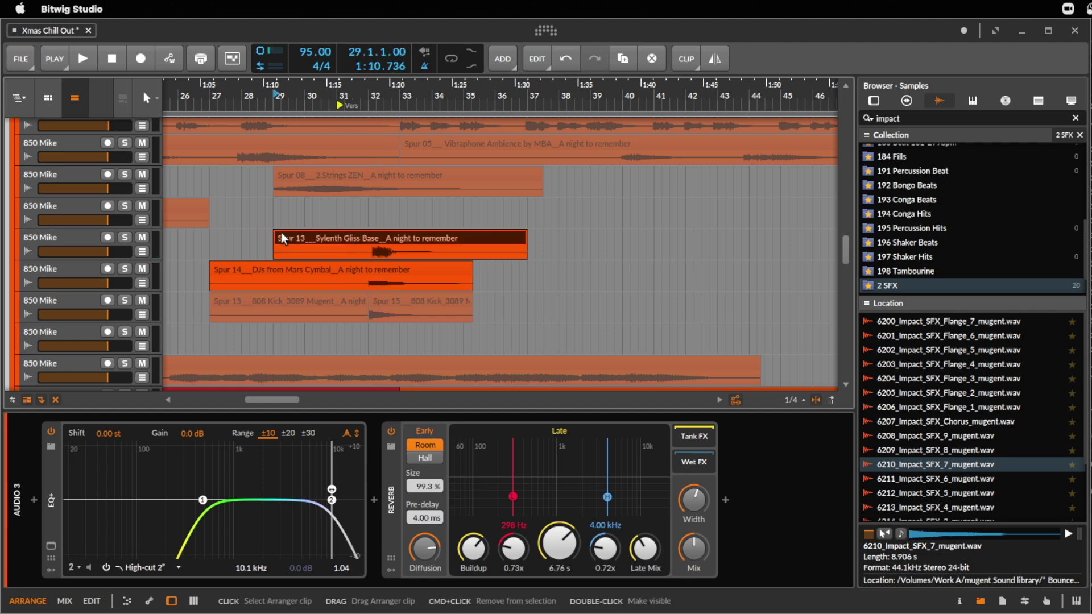
left_click_drag(276, 239, 352, 246)
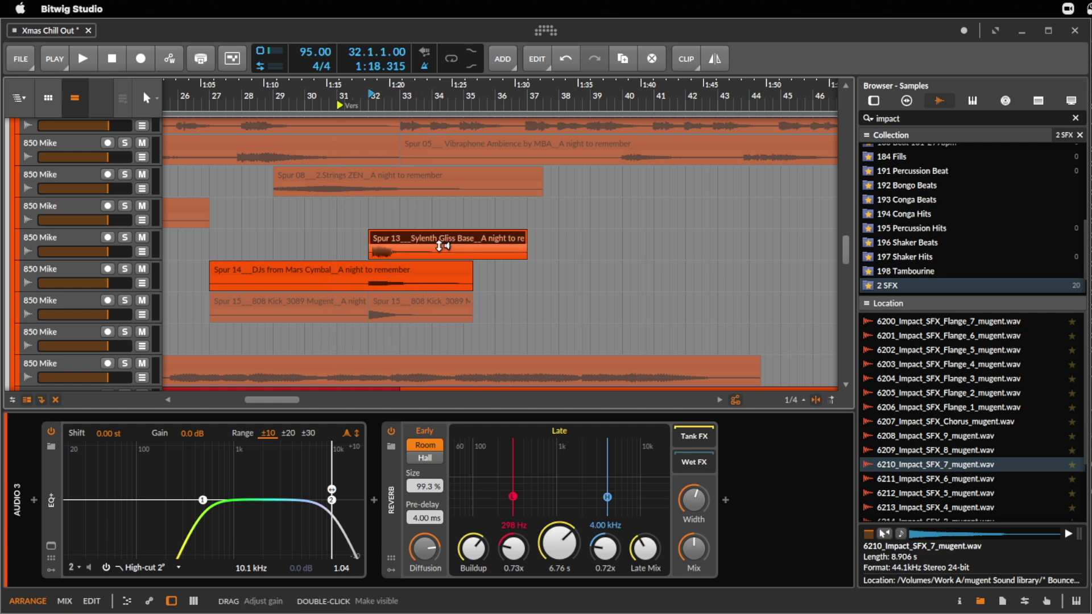
left_click_drag(432, 256, 374, 256)
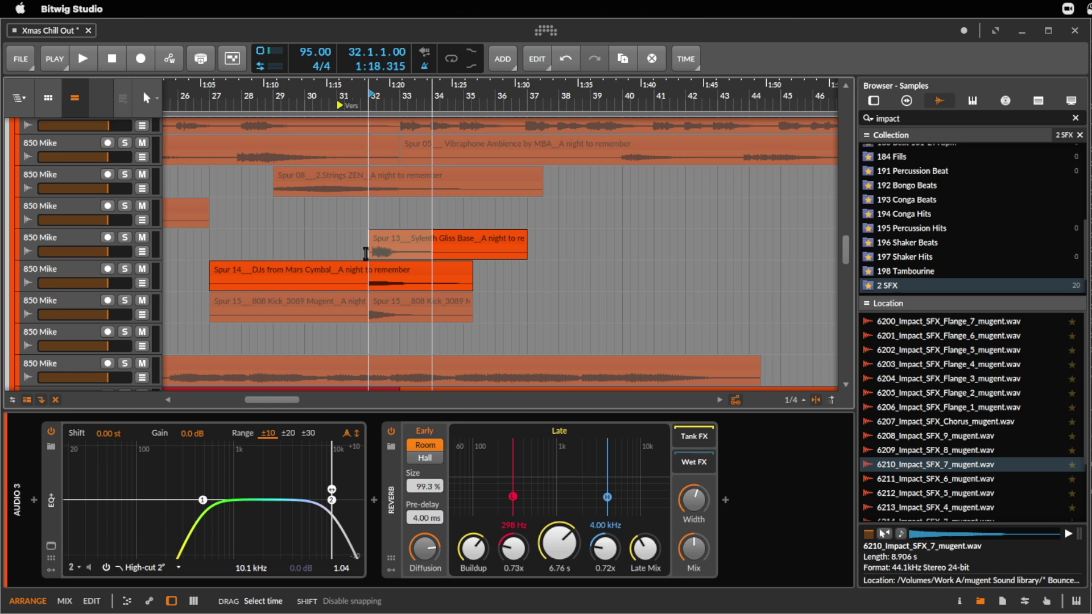
key("super+e")
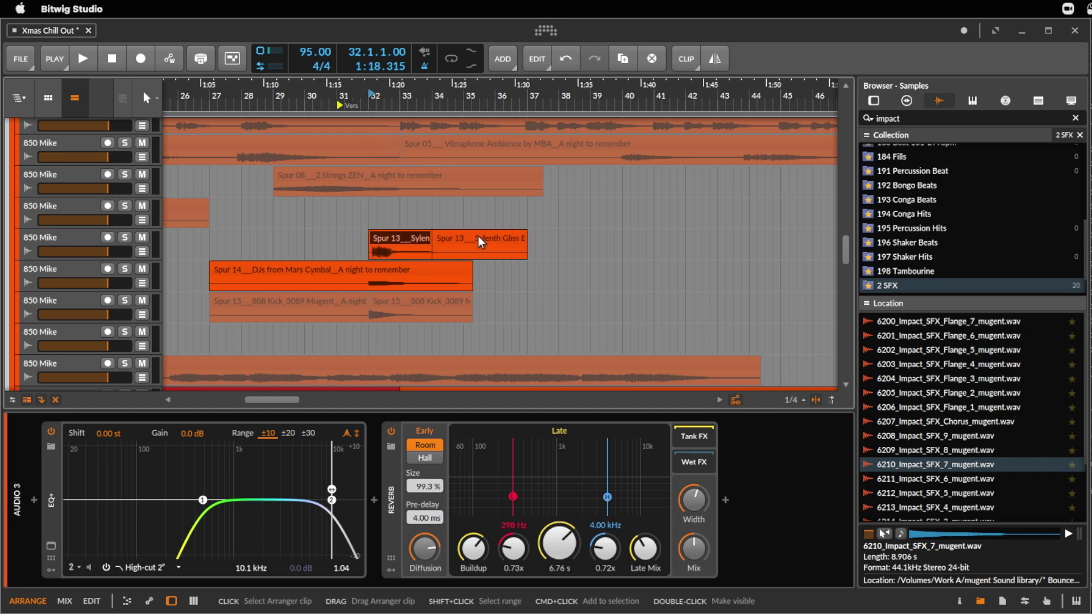
left_click(436, 270)
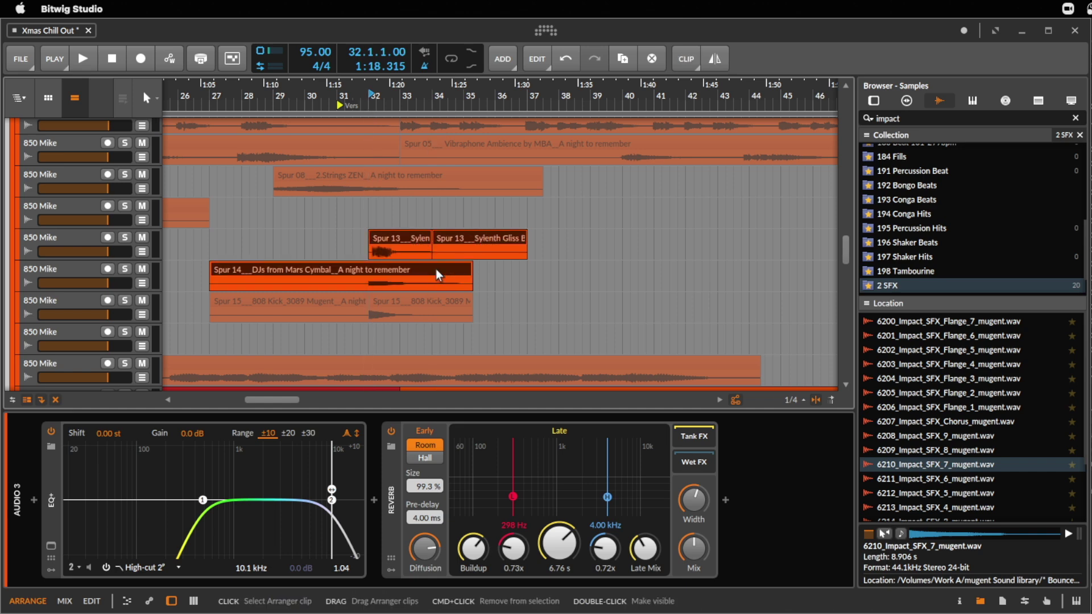
- Add a new audio track directly below Venyl SFX in the purple SFX group
scroll(472, 262, "up", 5)
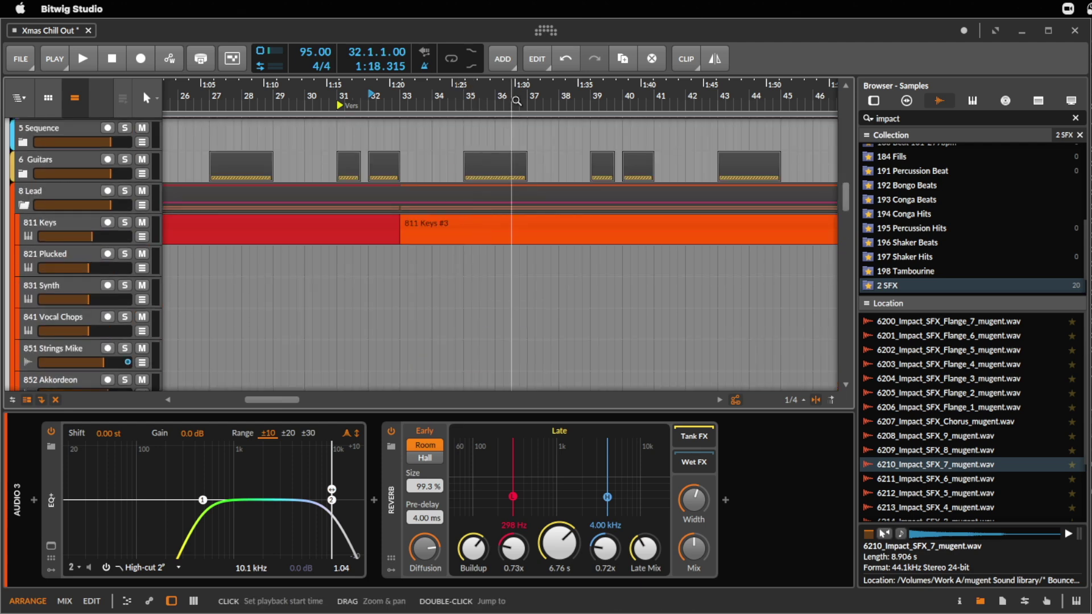
left_click_drag(516, 101, 535, 171)
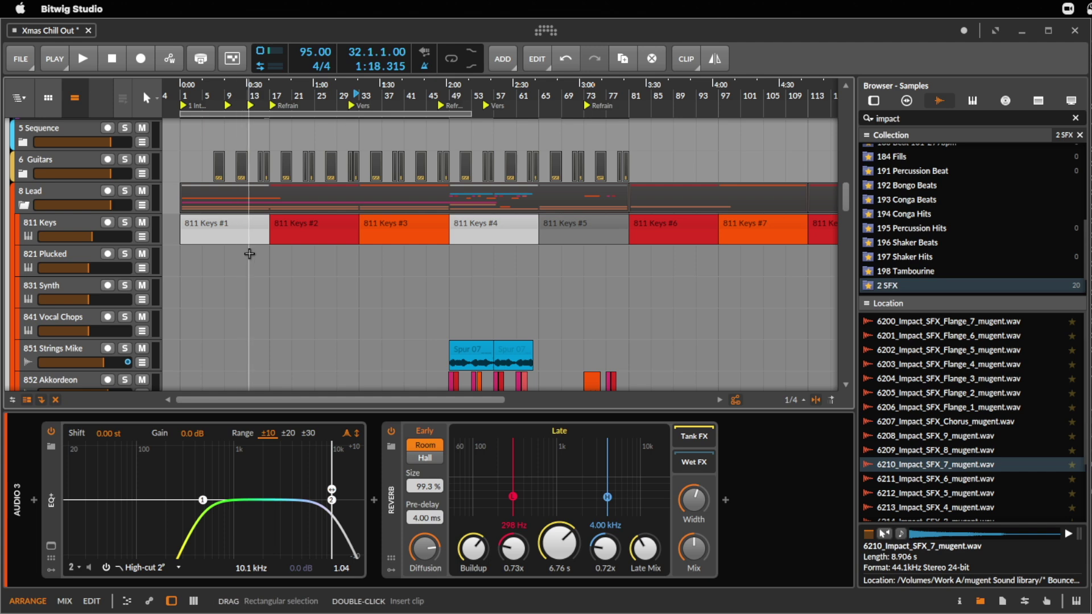
scroll(247, 264, "down", 1)
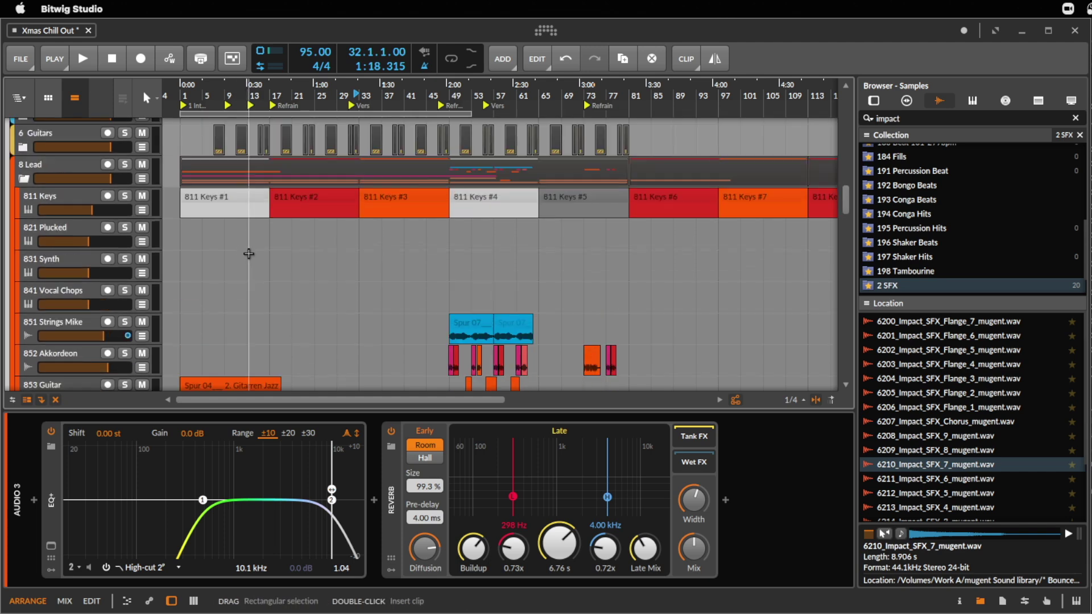
scroll(57, 285, "up", 1)
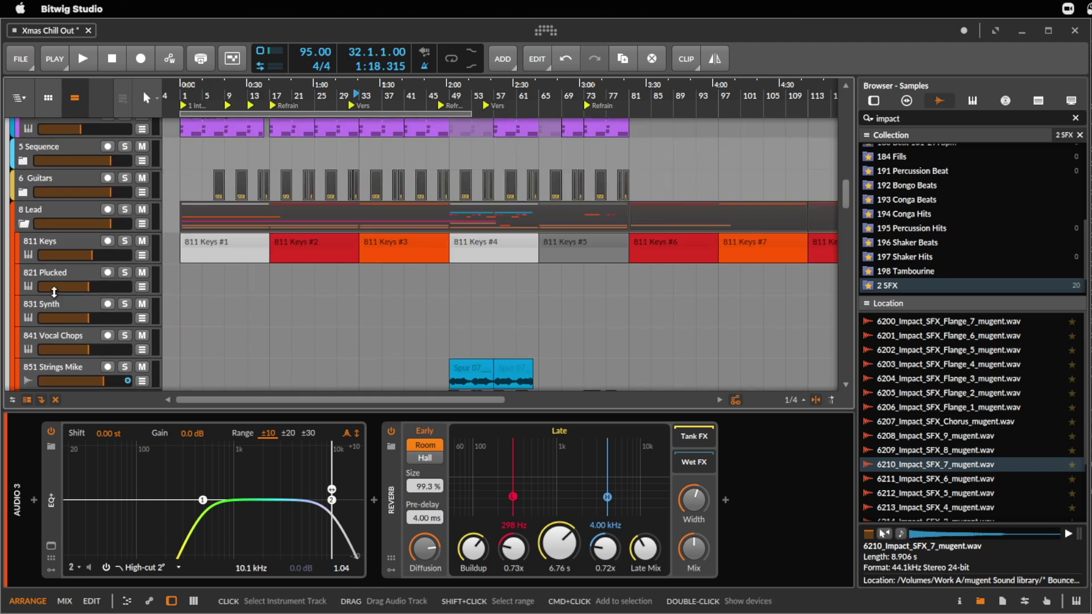
scroll(74, 219, "up", 5)
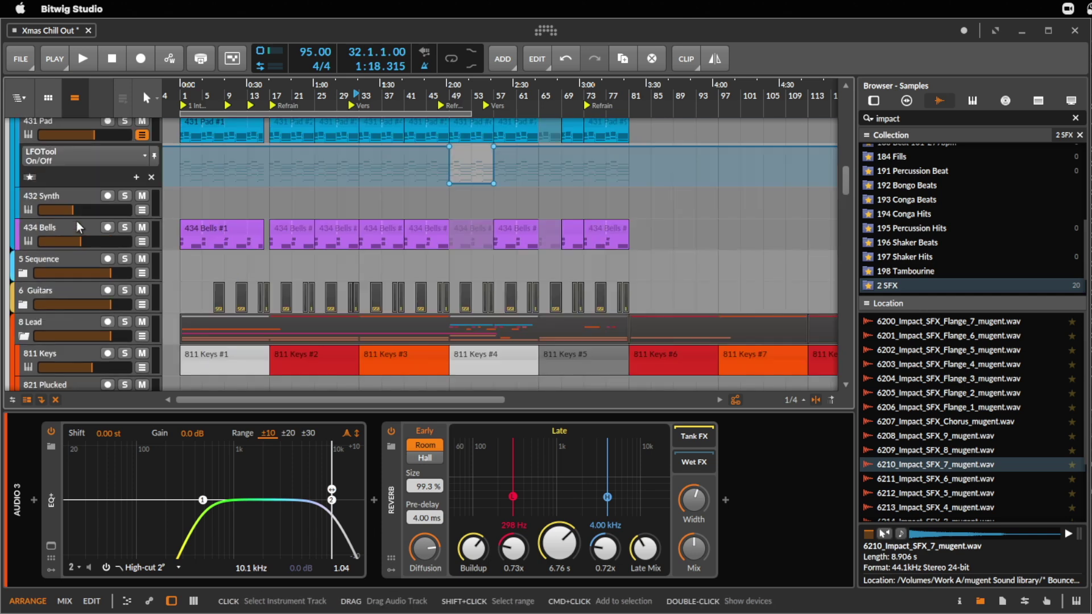
scroll(76, 221, "up", 5)
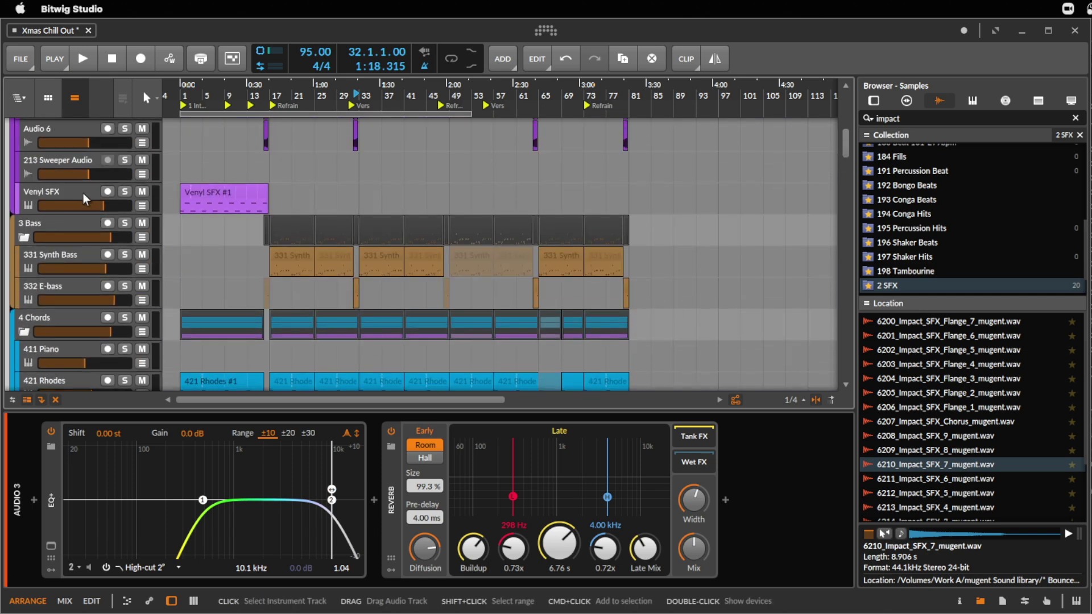
left_click(83, 193)
key("super+shift+t")
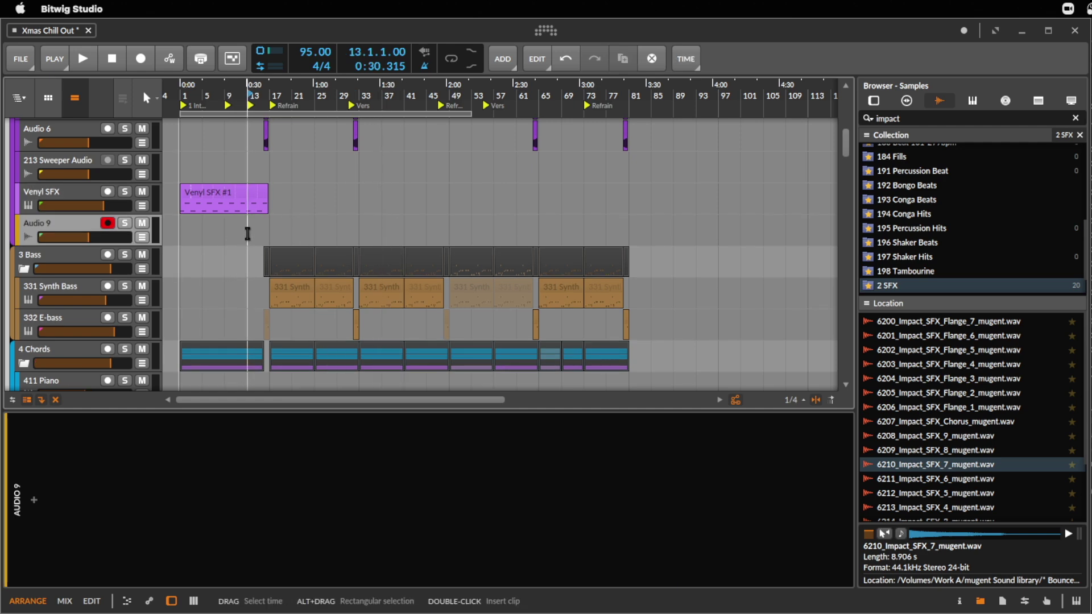
- Paste the two-bar Spur 13 Sylenth Gliss Base section at bar 16 on the new audio track and play it
left_click_drag(266, 97, 483, 90)
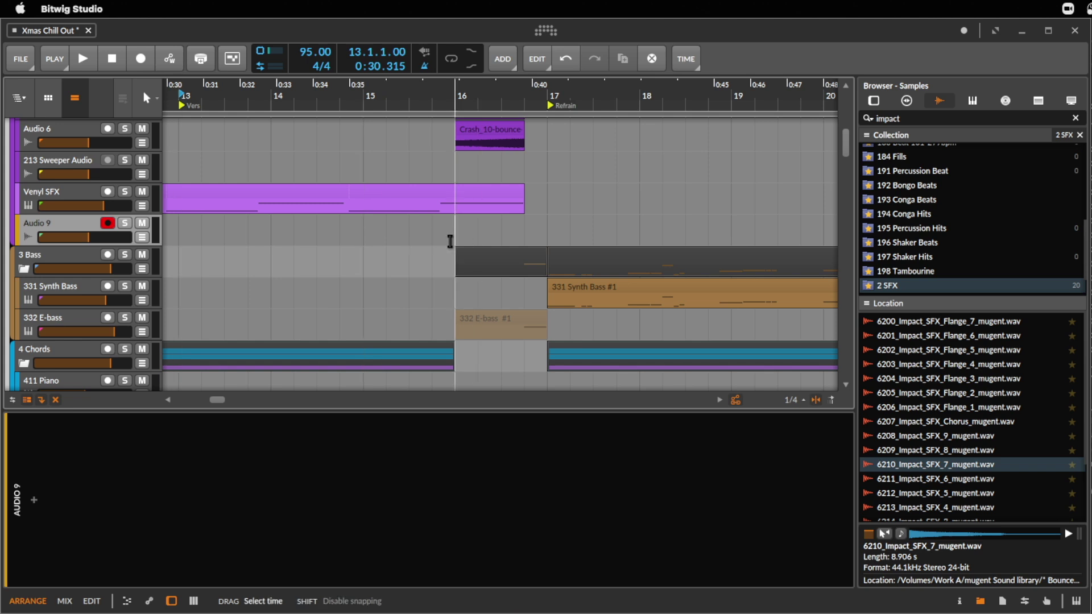
key("super+v")
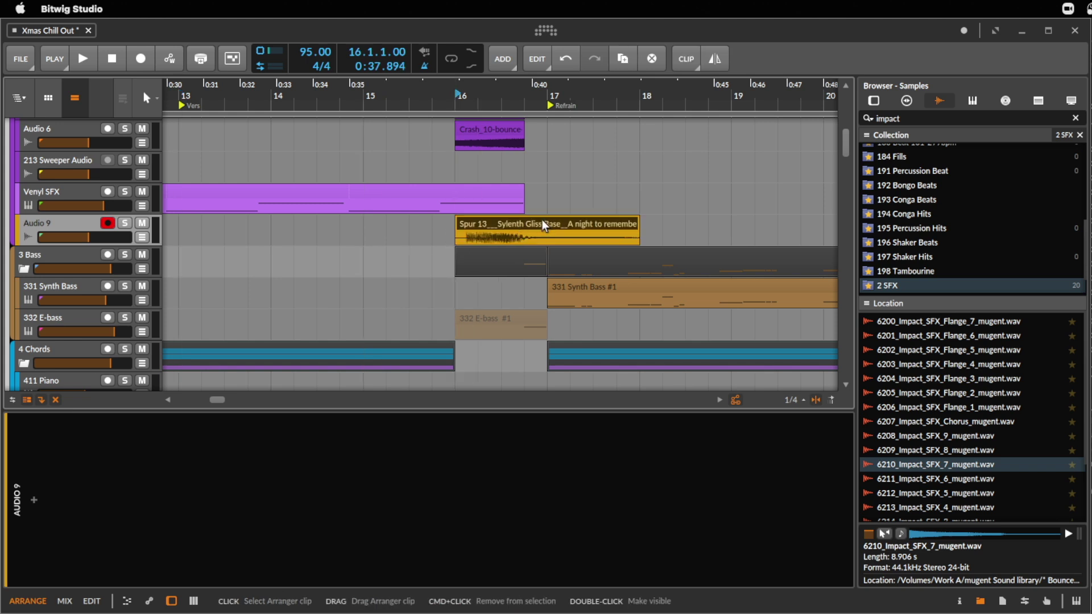
key("space")
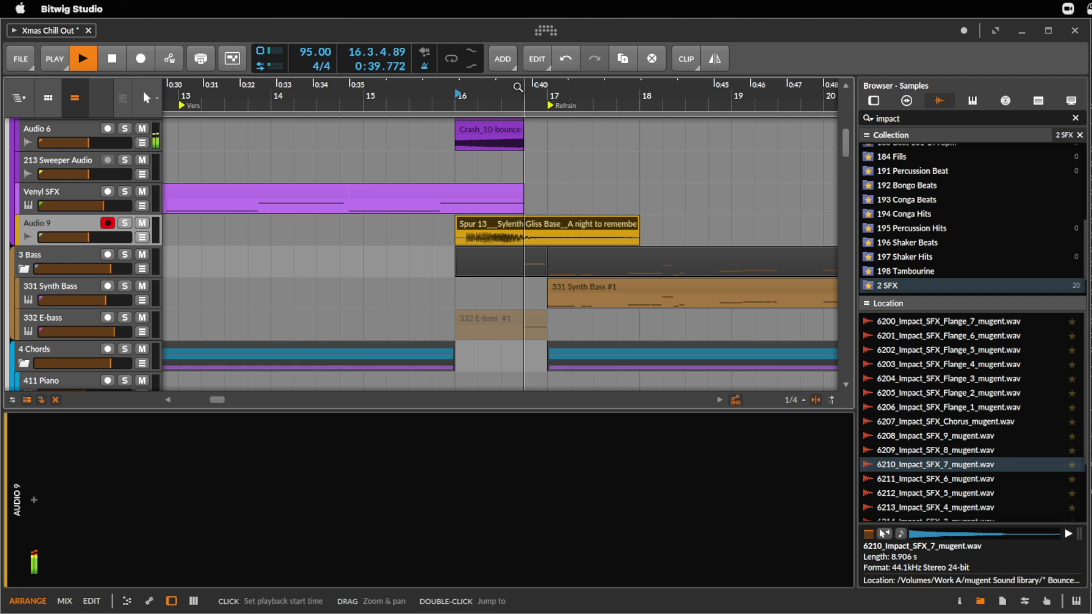
left_click_drag(507, 102, 507, 171)
key("space")
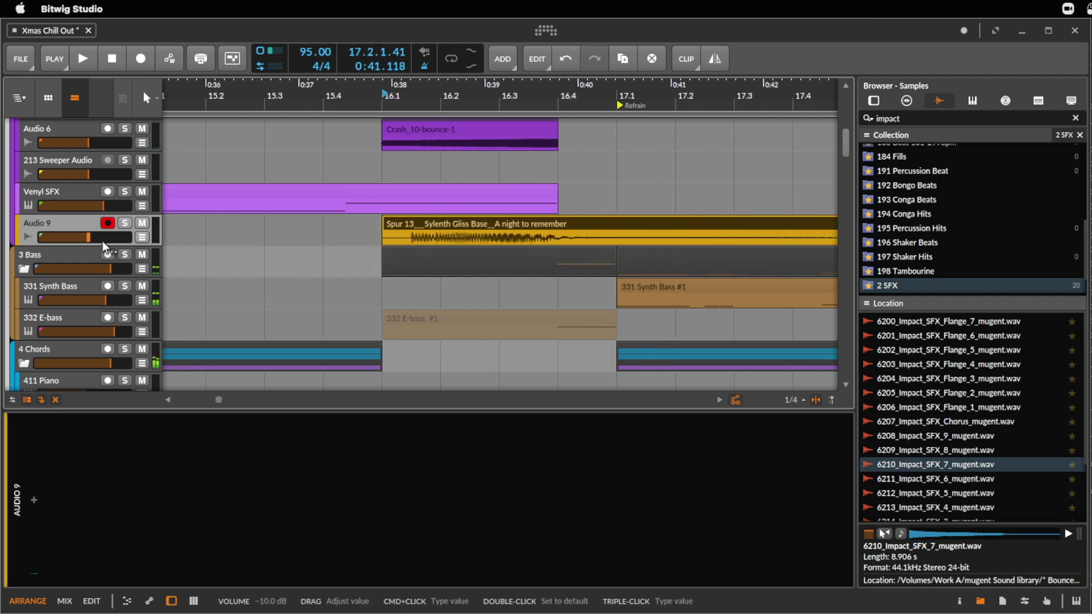
- Raise the Audio 9 track's volume and compare the Spur 13 clip soloed and in the full mix from bar 16
key("space")
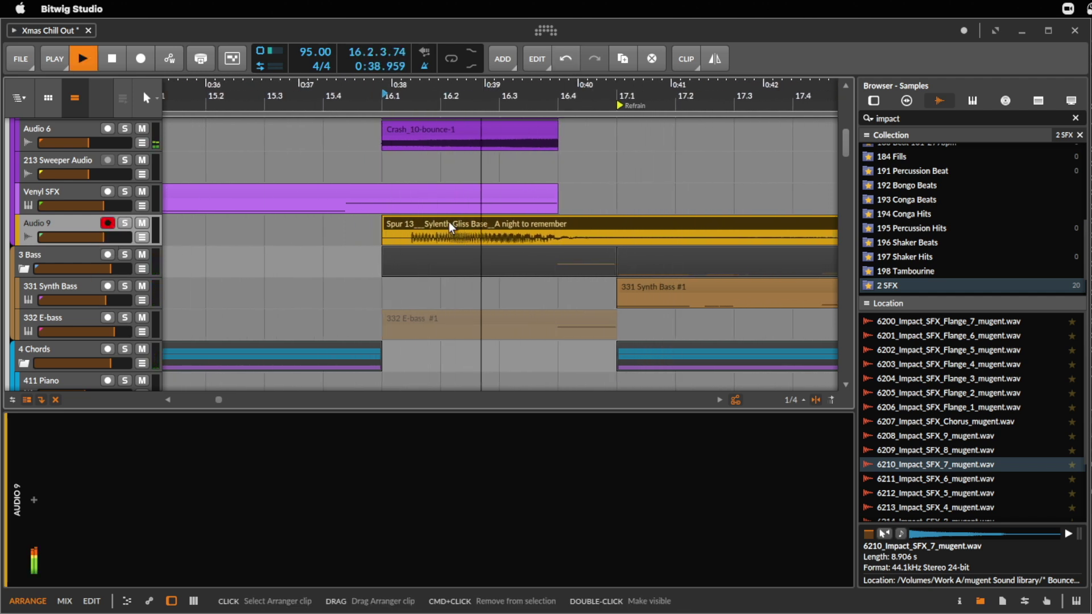
key("space")
key("space")
left_click(126, 223)
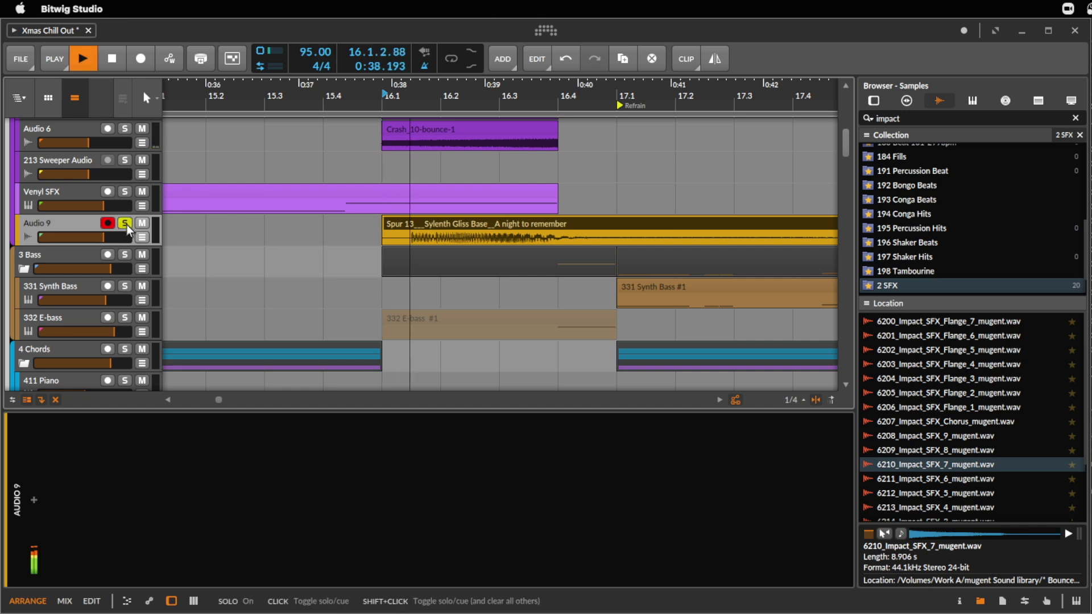
key("space")
key("space")
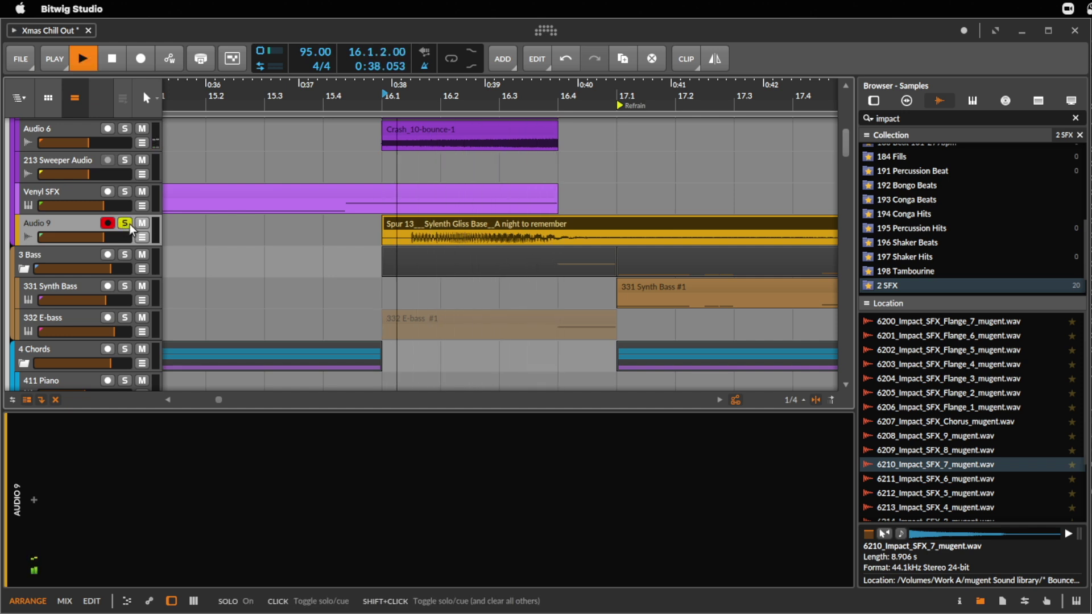
left_click(124, 224)
- Play the transition from bar 15 into the Refrain at bar 17 to check the Spur 13 clip in context
key("space")
key("space")
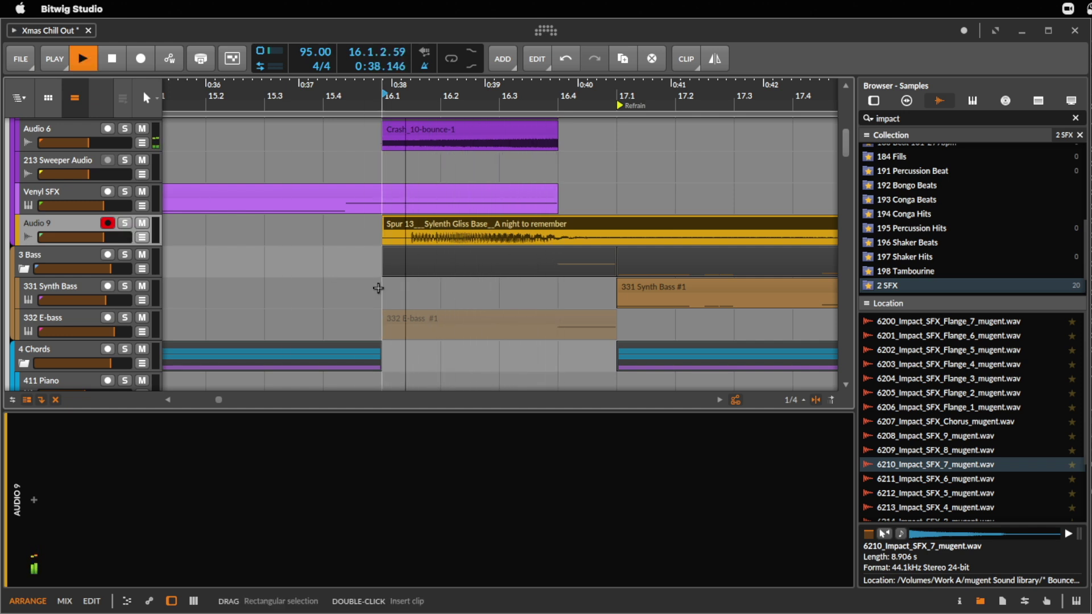
left_click_drag(452, 101, 458, 68)
key("space")
left_click(365, 232)
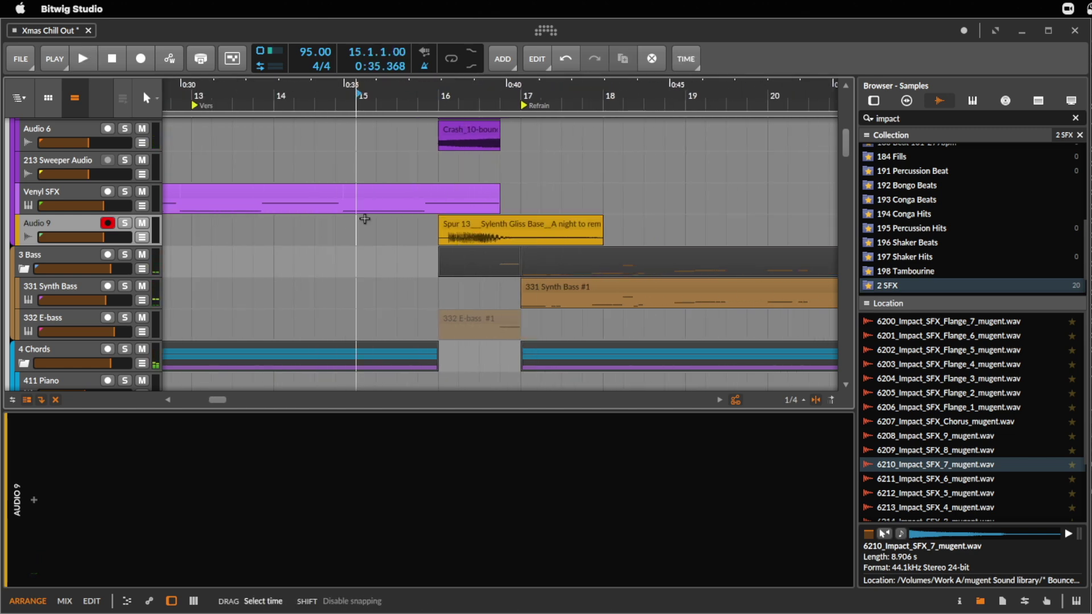
key("space")
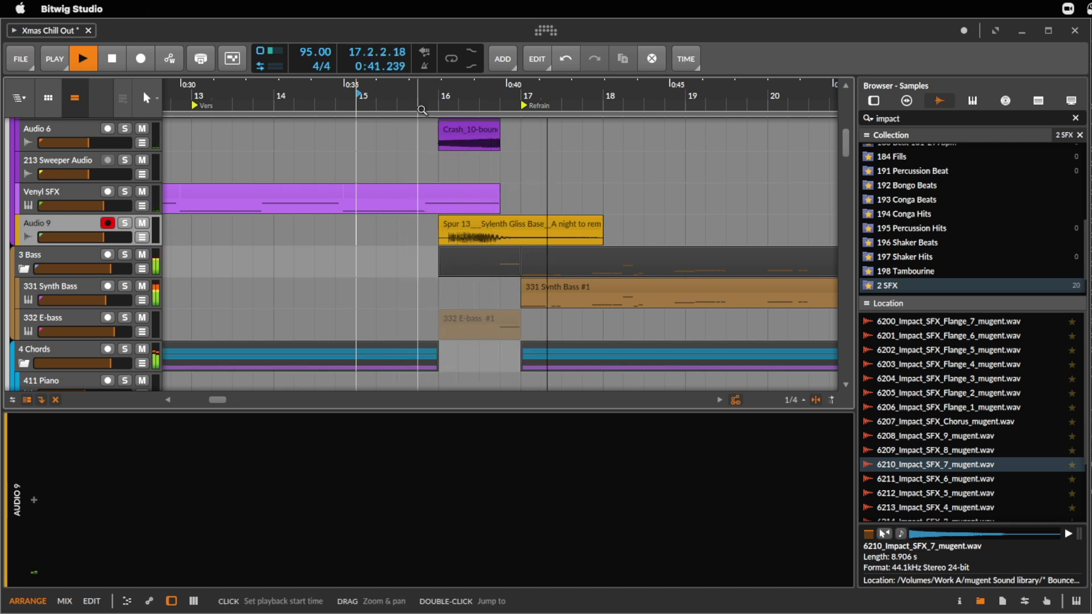
key("space")
- Split the Spur 13 clip at bar 17, delete the part after the split, and play the remaining clip
left_click(523, 235)
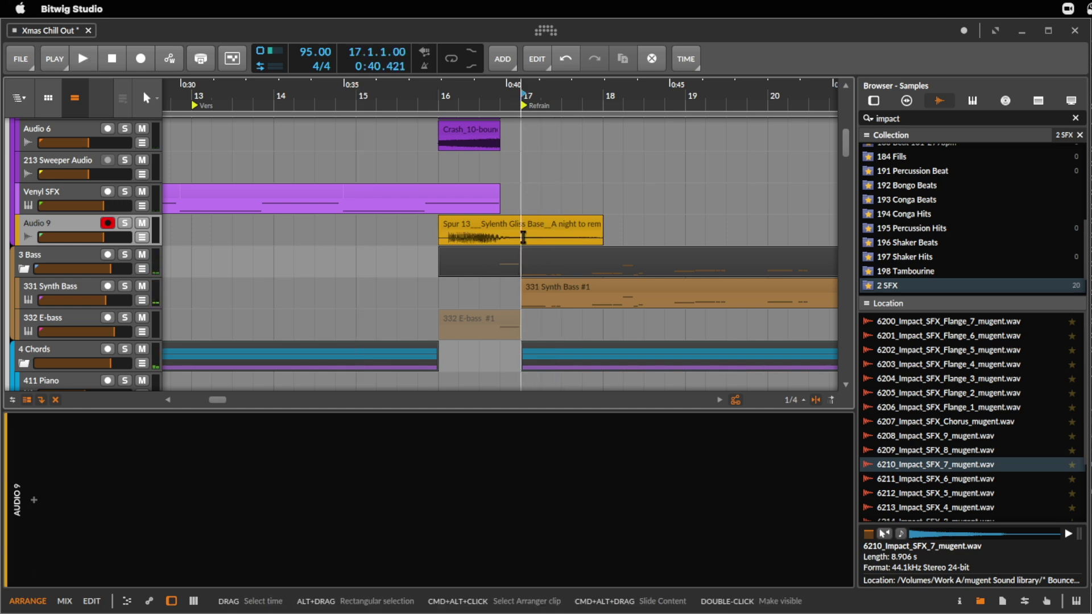
key("super+e")
left_click(560, 227)
key("Delete")
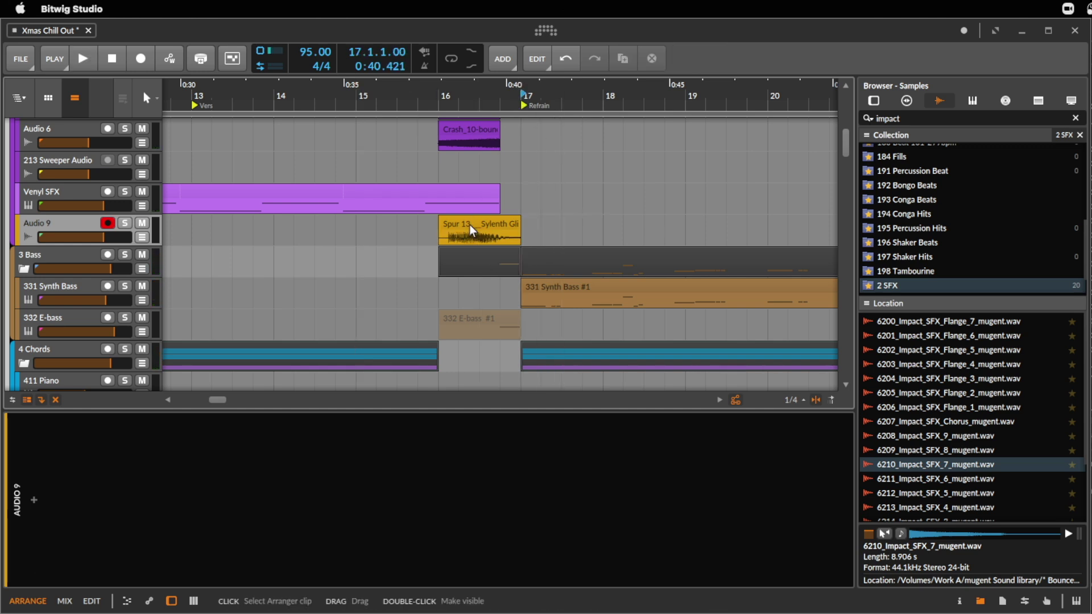
left_click(470, 225)
key("space")
left_click_drag(479, 95, 414, 286)
key("space")
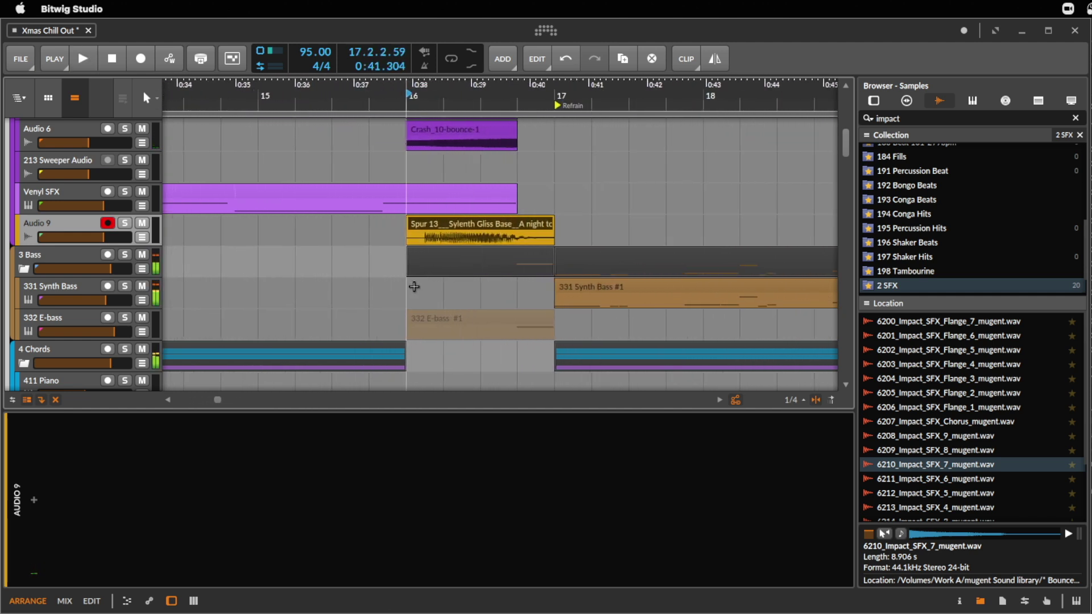
- Try the Spur 13 clip one beat later, starting at 16.2, and listen to the transition from 15.4
left_click_drag(444, 94, 445, 148)
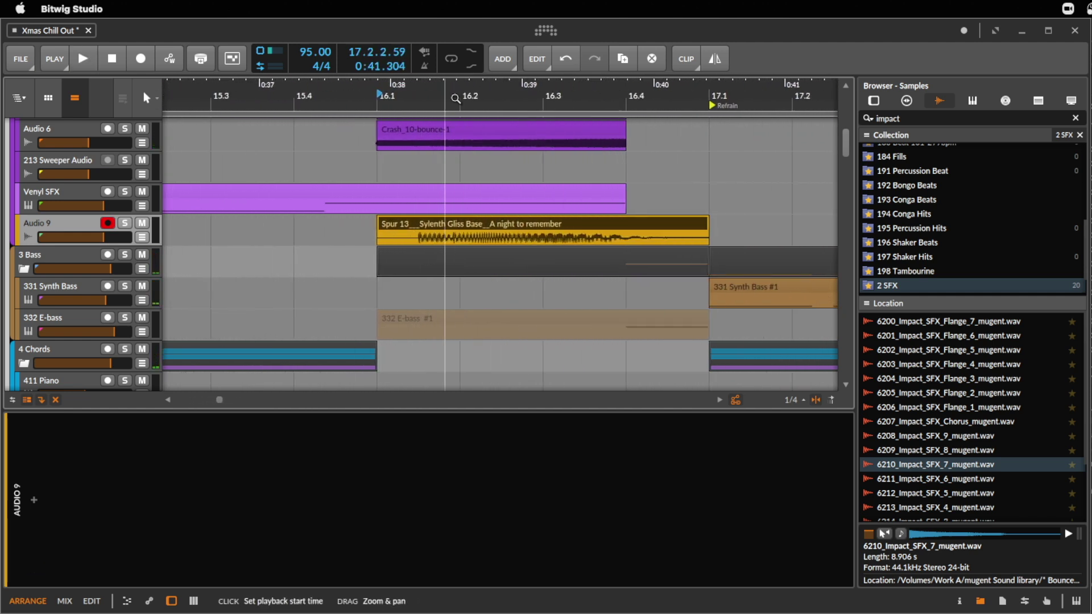
left_click(289, 244)
left_click_drag(478, 87, 469, 60)
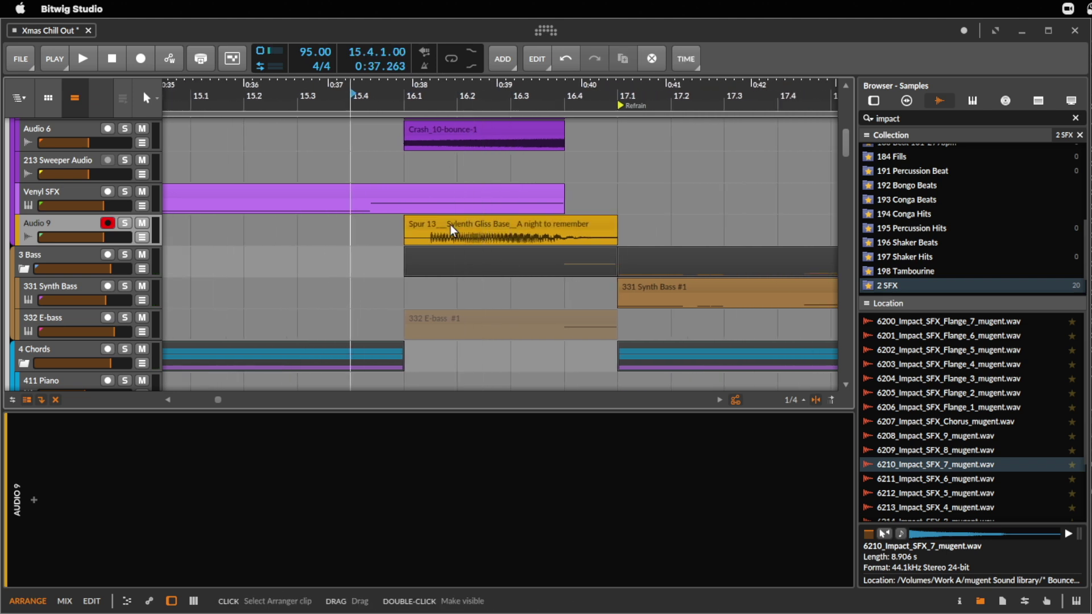
left_click(468, 226)
left_click_drag(470, 226, 524, 227)
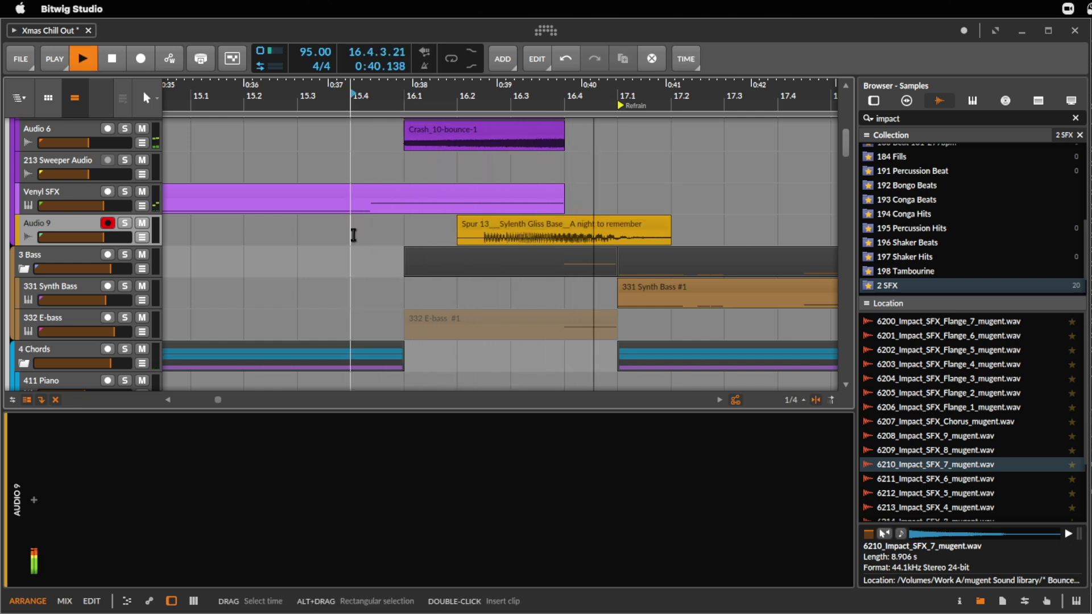
key("space")
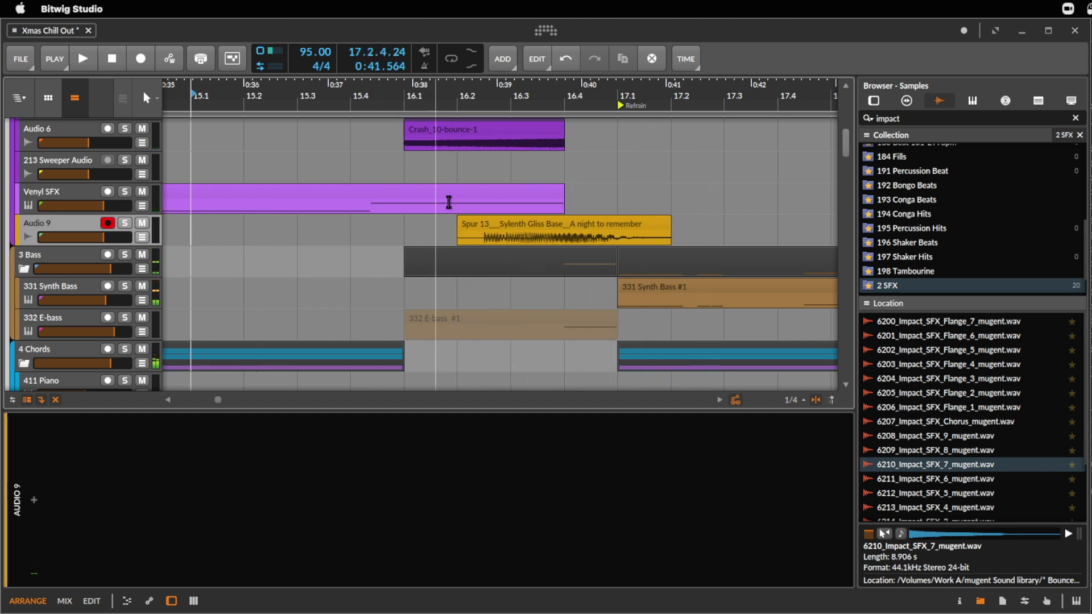
- Move the Spur 13 clip back to start at 16.1 and play the transition from bar 15
left_click_drag(510, 220, 457, 219)
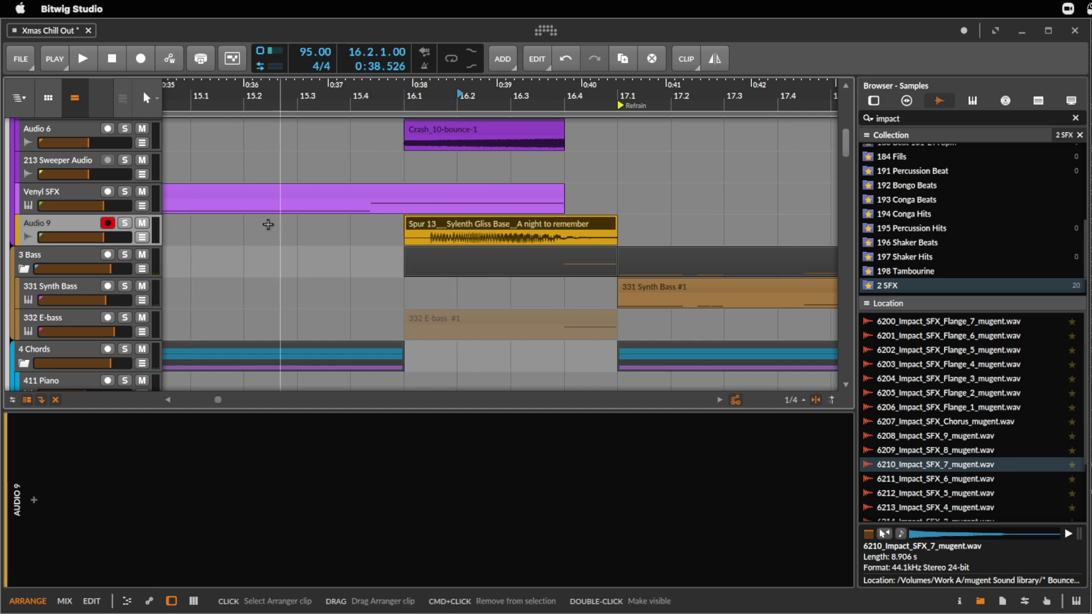
left_click(185, 234)
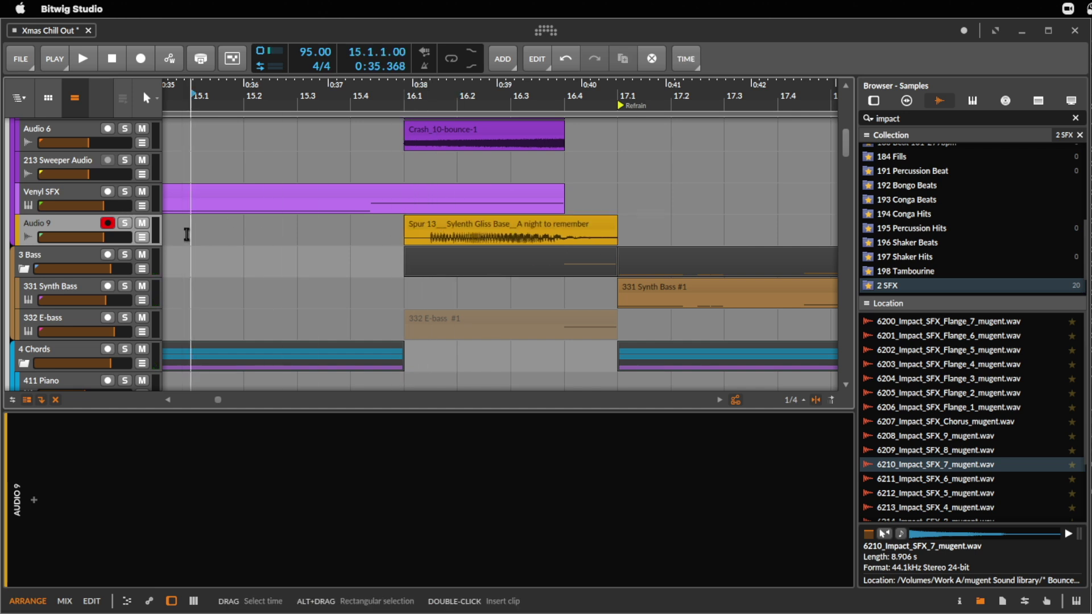
key("space")
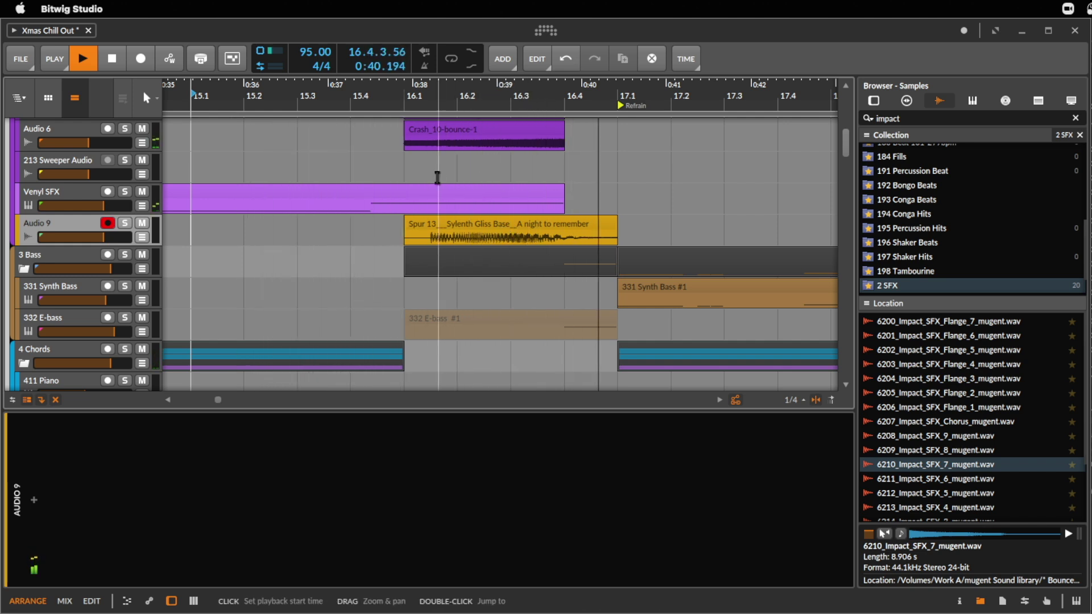
- Stop playback, open the Spur 13 clip on Audio 9 in the audio editor, and enlarge its waveform around 96.1
key("space")
left_click_drag(462, 98, 558, 143)
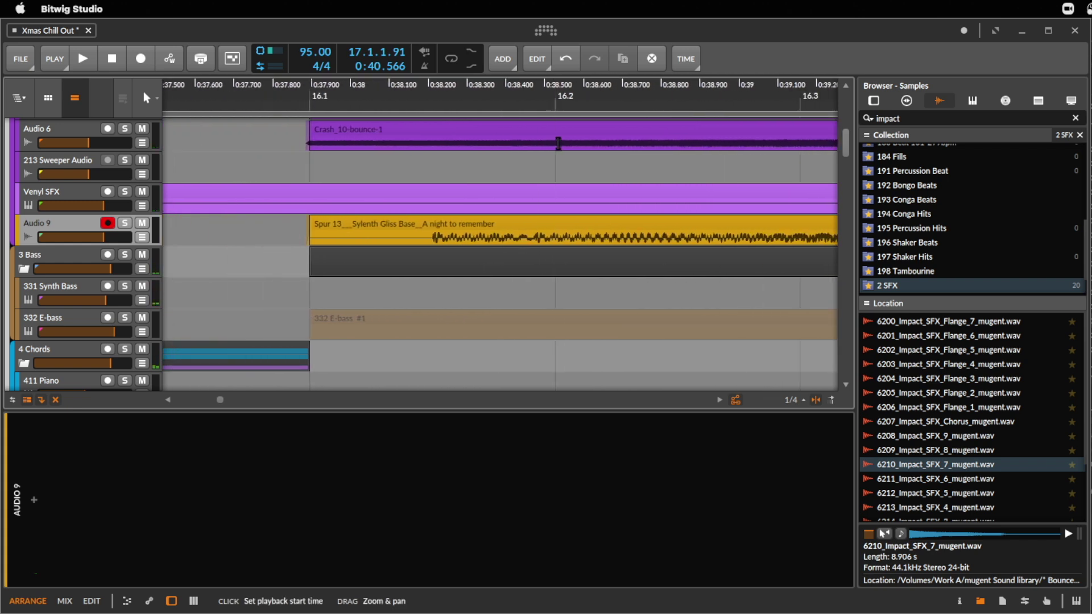
left_click(470, 223)
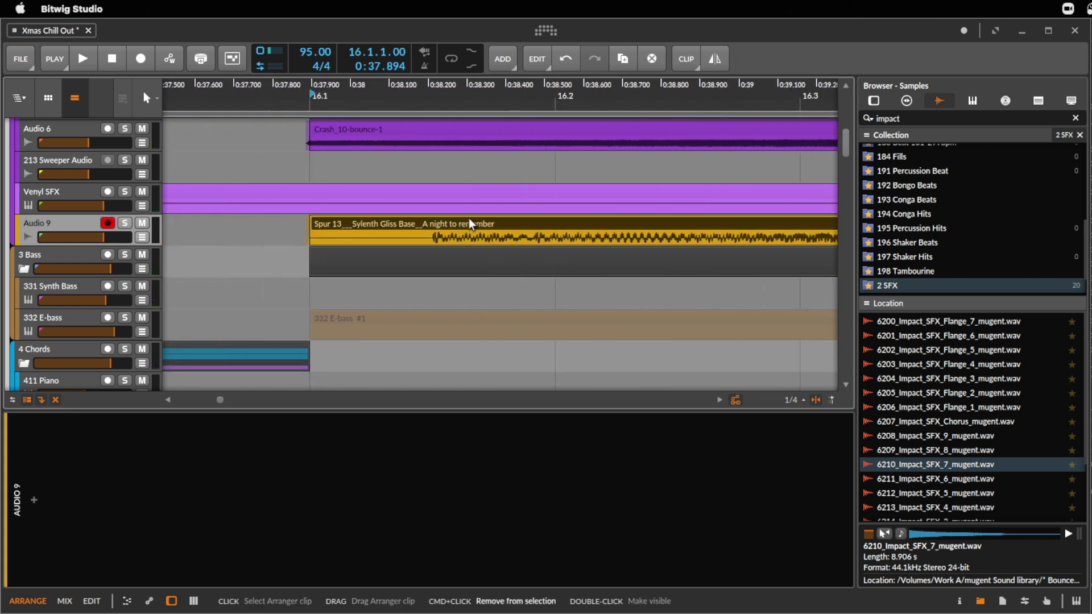
key("super+1")
double_click(475, 217)
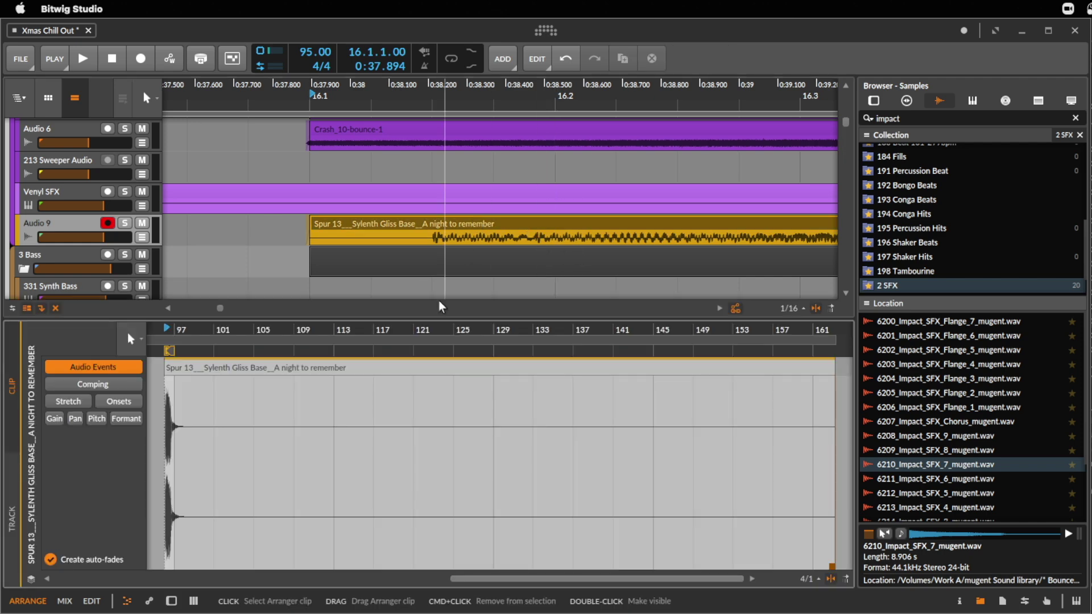
left_click_drag(419, 331, 535, 433)
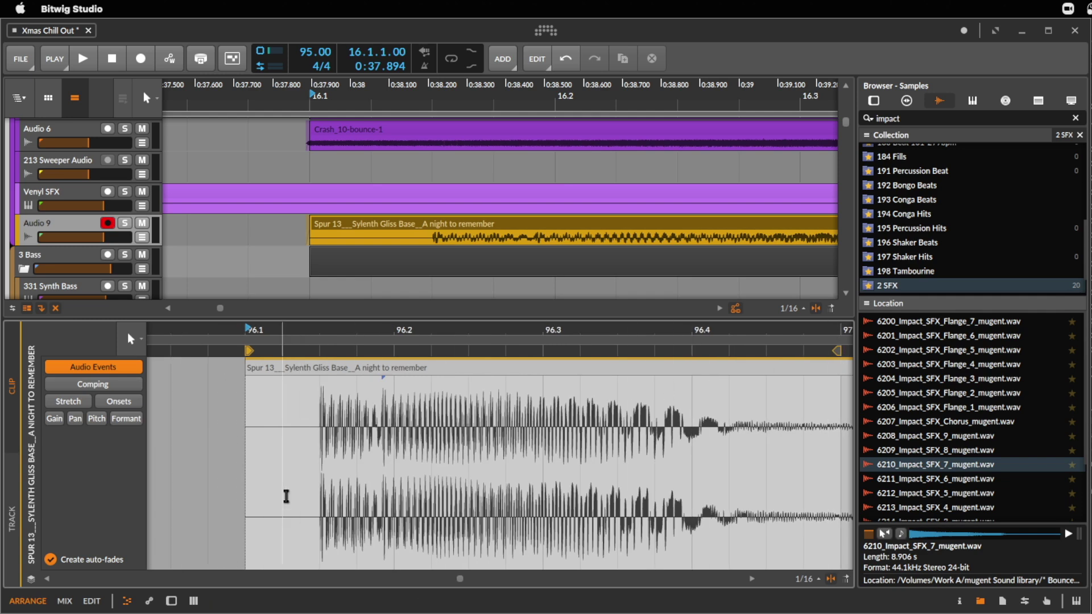
- Show the Spur 13 clip's stretch markers and set its audio stretch mode to Stretch HD
left_click(68, 402)
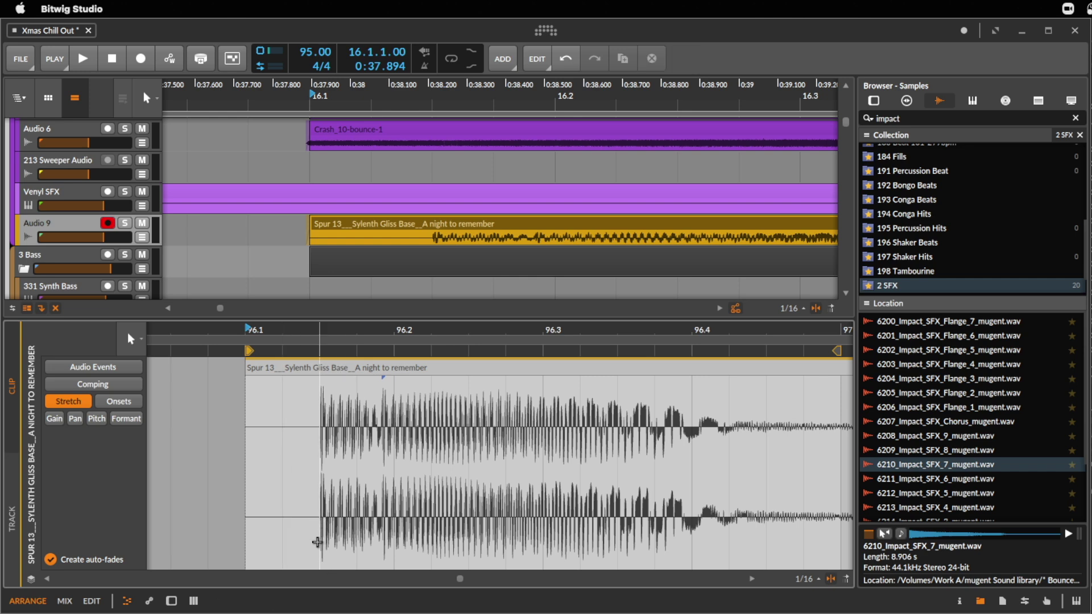
left_click_drag(352, 329, 361, 277)
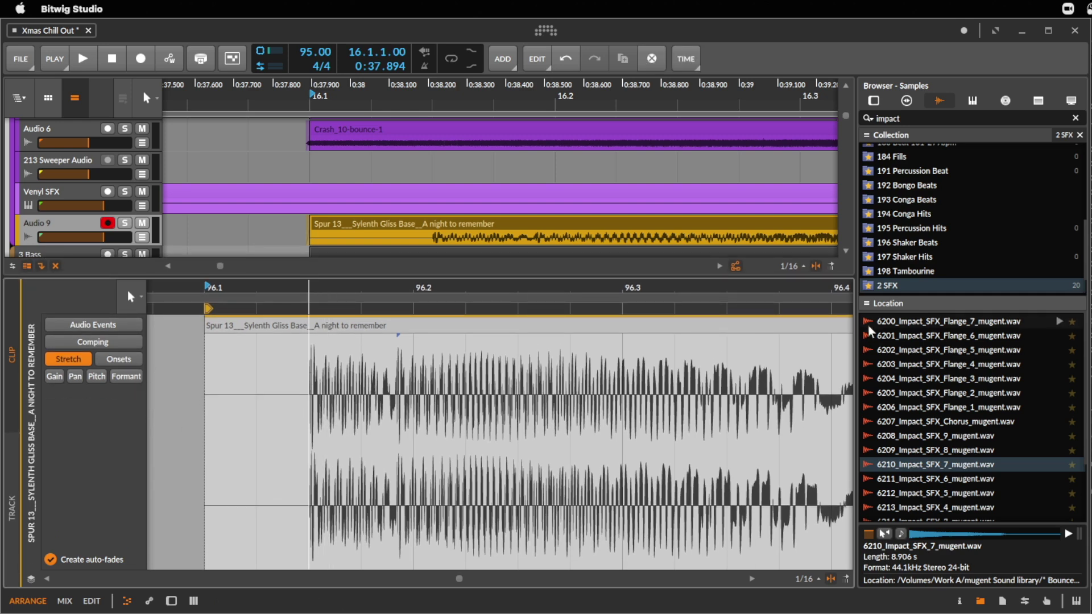
left_click(478, 224)
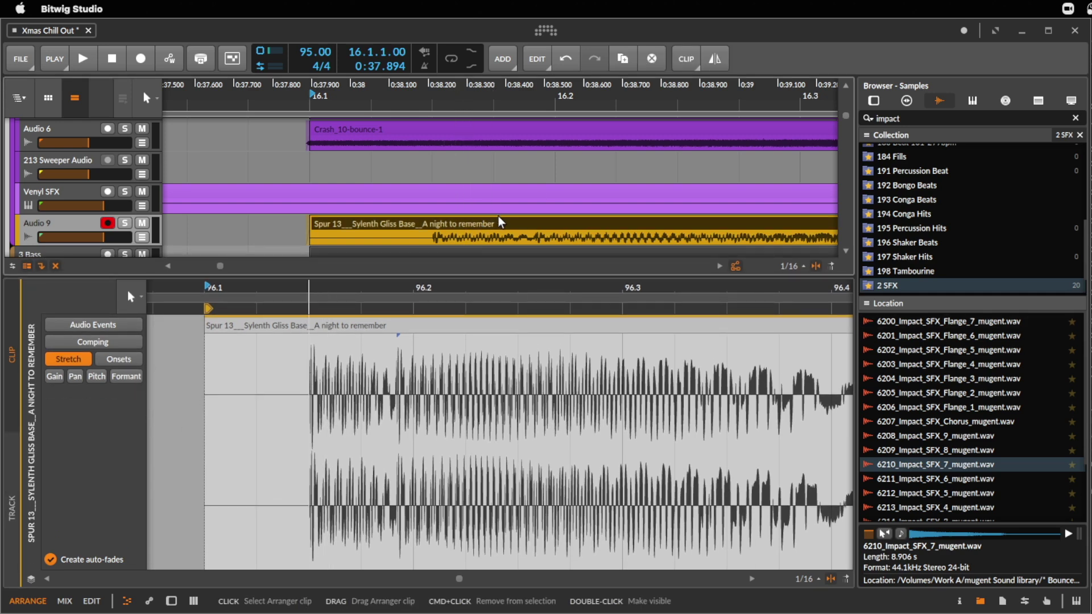
left_click(960, 601)
left_click(1052, 494)
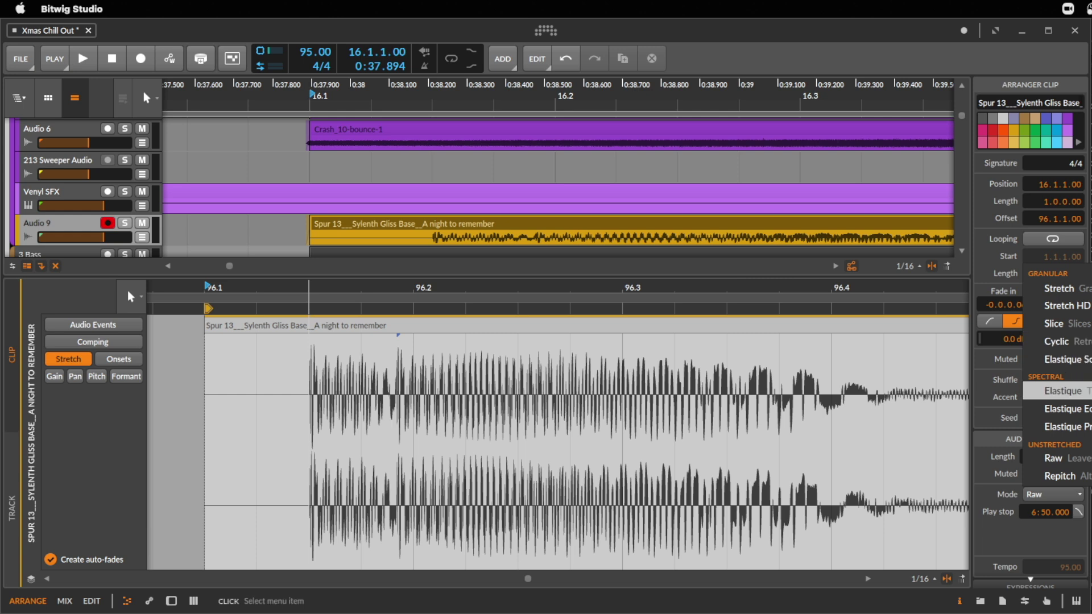
left_click(1061, 305)
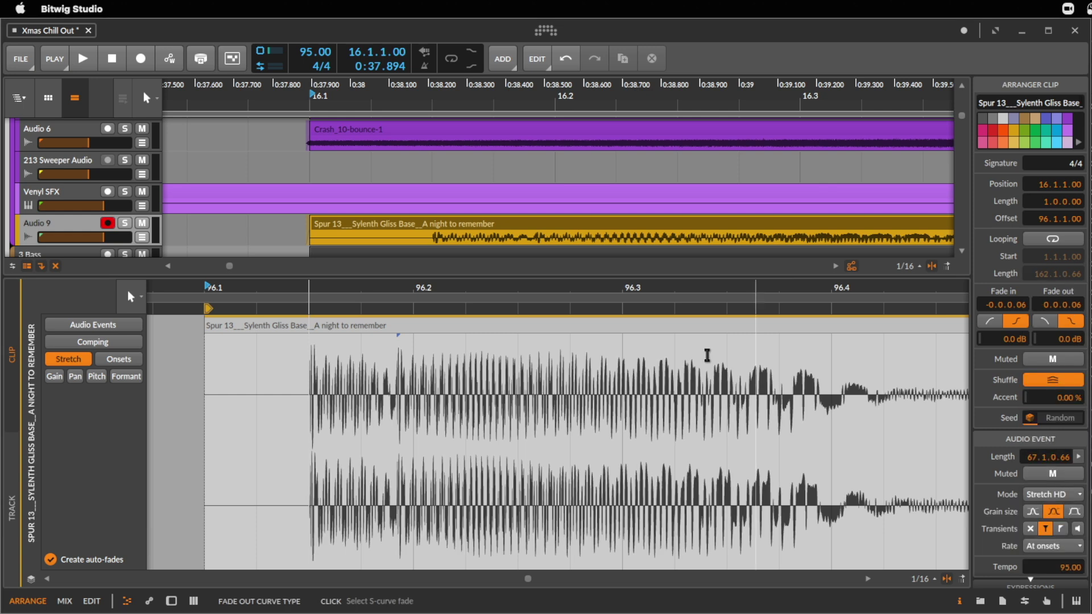
- Add beat markers at 96.1.3 and at the next transient, slide the second marker to 96.2, and play the stretched gliss
left_click(311, 405)
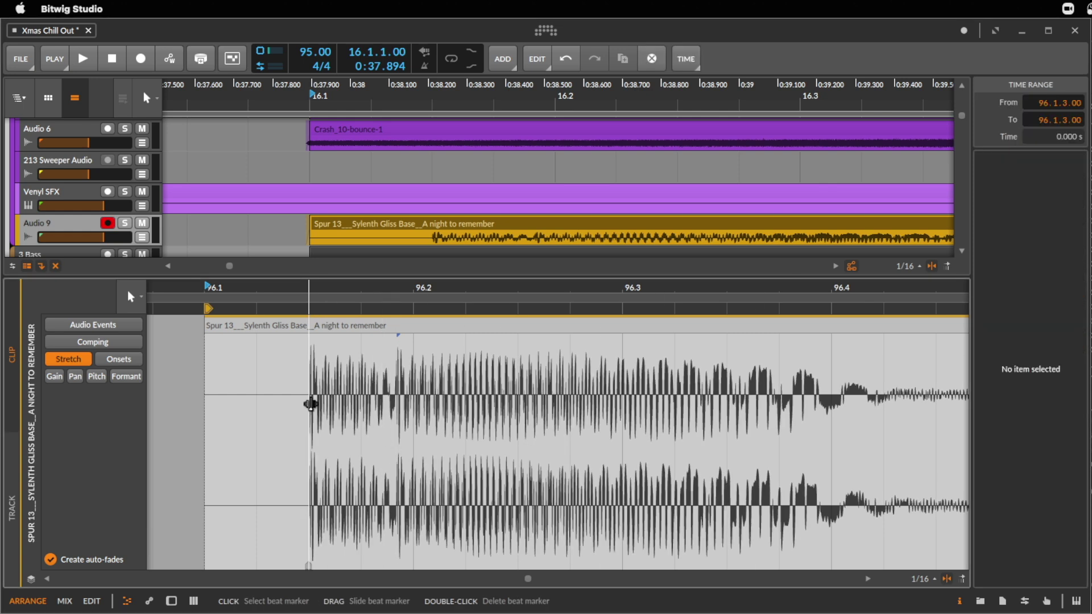
left_click(397, 512)
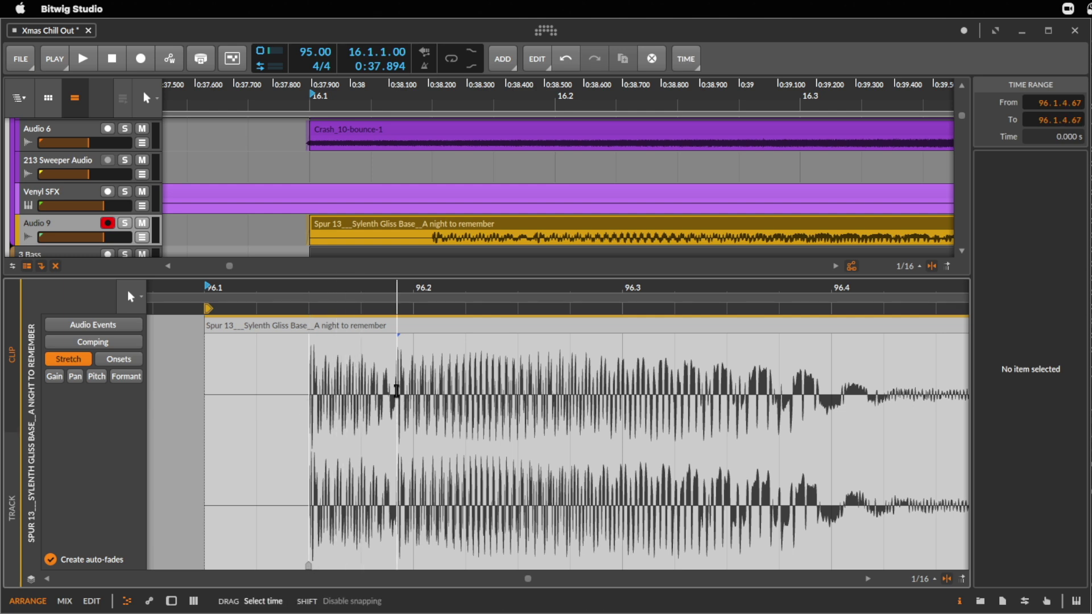
left_click_drag(396, 566, 413, 565)
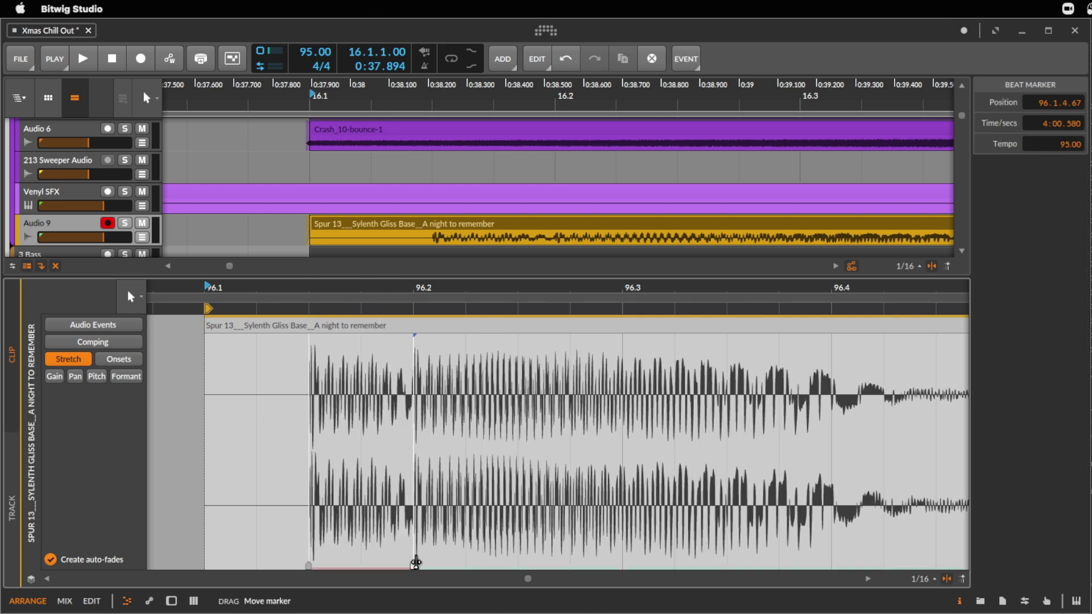
key("space")
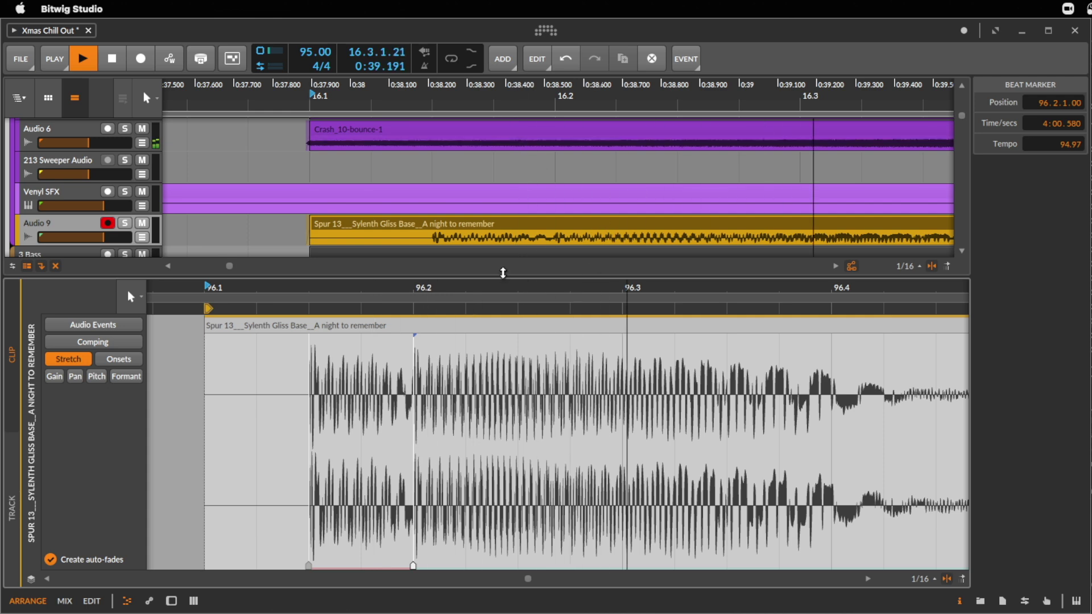
left_click_drag(507, 276, 494, 589)
key("space")
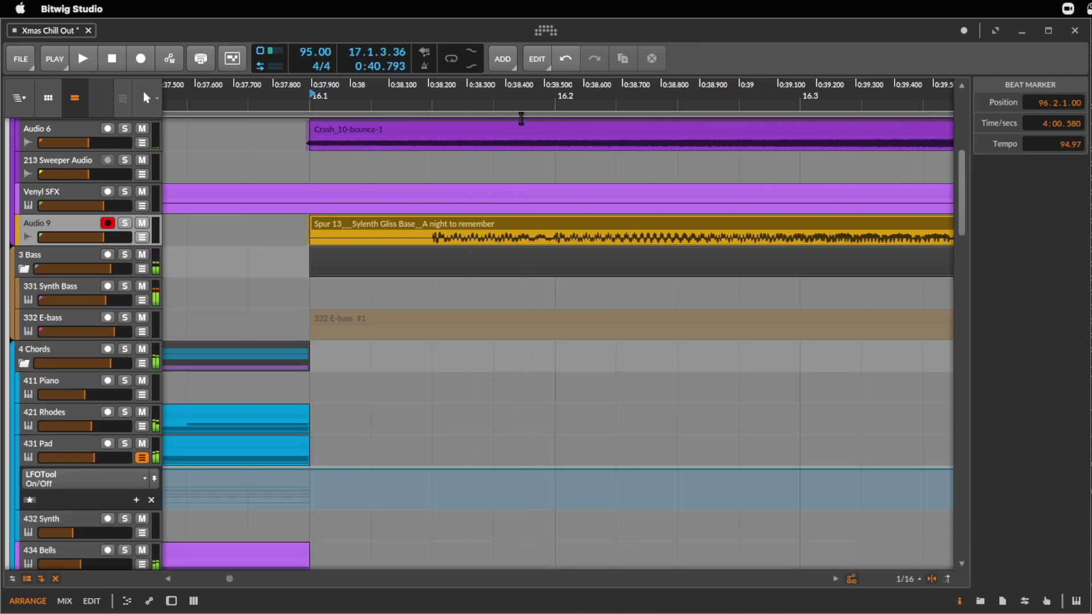
- Try the stretched Spur 13 clip starting at 16.2 and listen to the transition from 15.1
left_click_drag(529, 99, 578, 105)
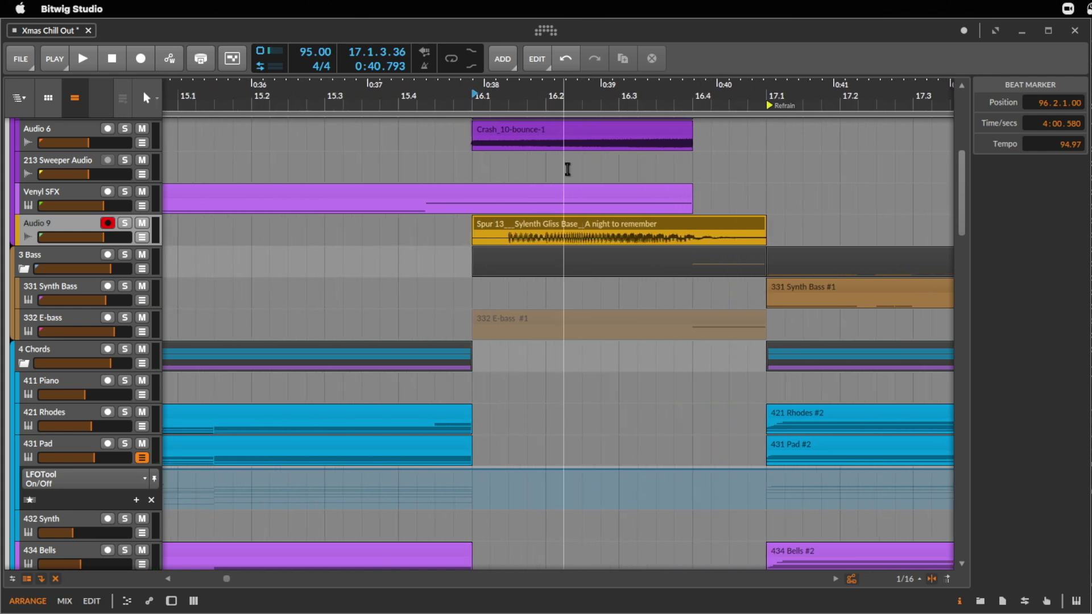
left_click(532, 225)
left_click_drag(532, 225, 604, 226)
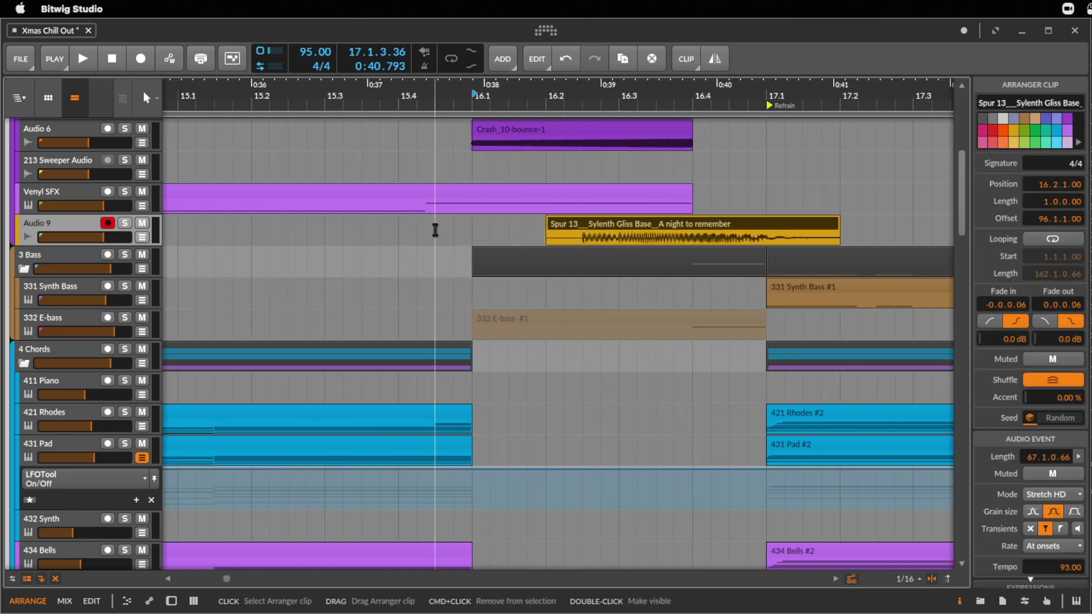
left_click(183, 240)
key("space")
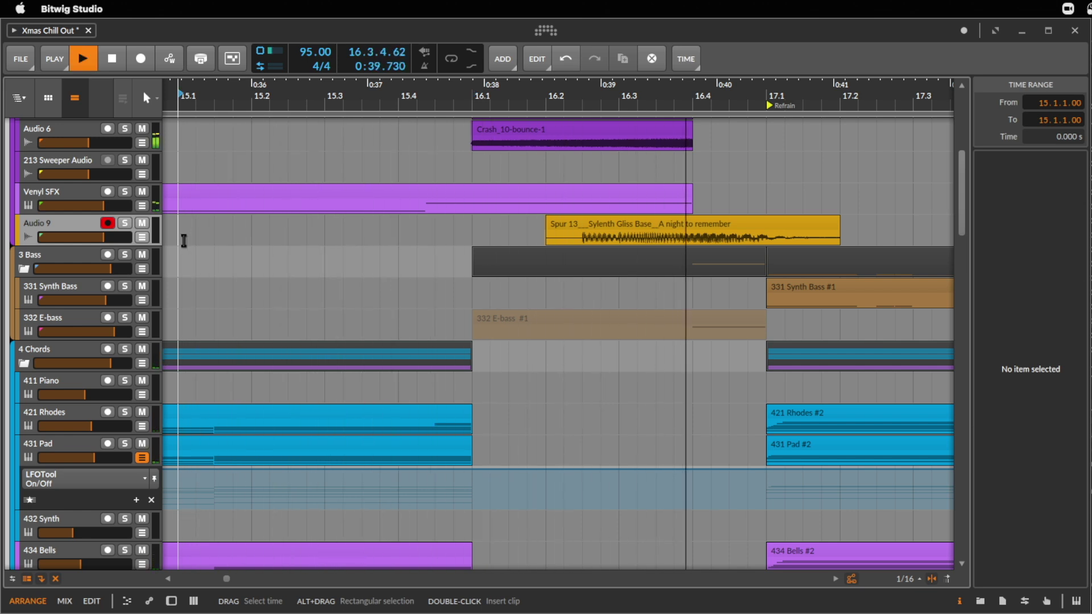
key("space")
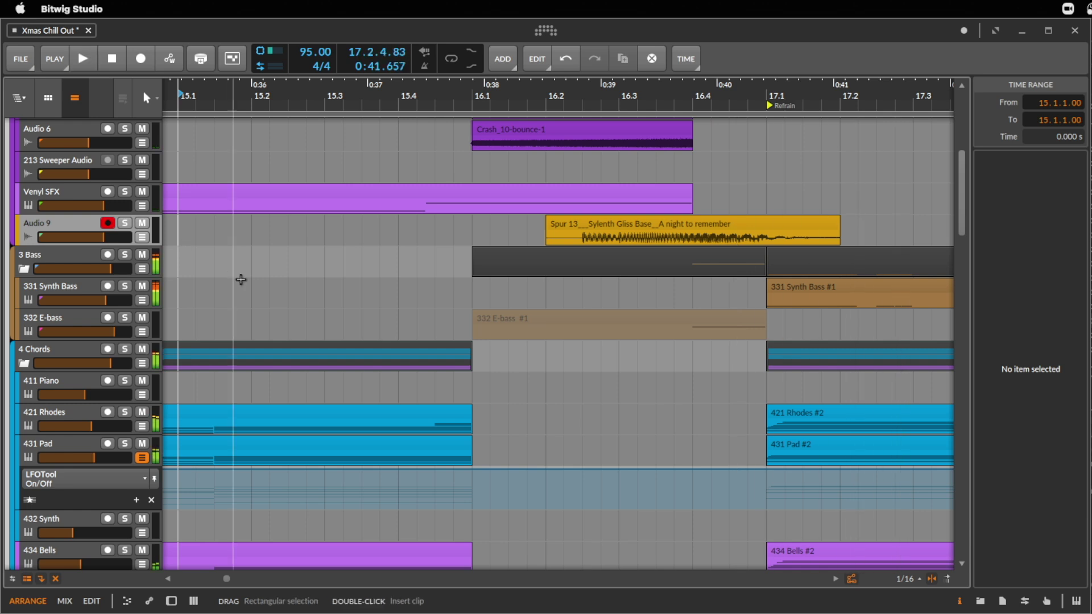
- Try cutting off the Spur 13 clip's tail after bar 17.1 and play the transition from 15.1
left_click(771, 235)
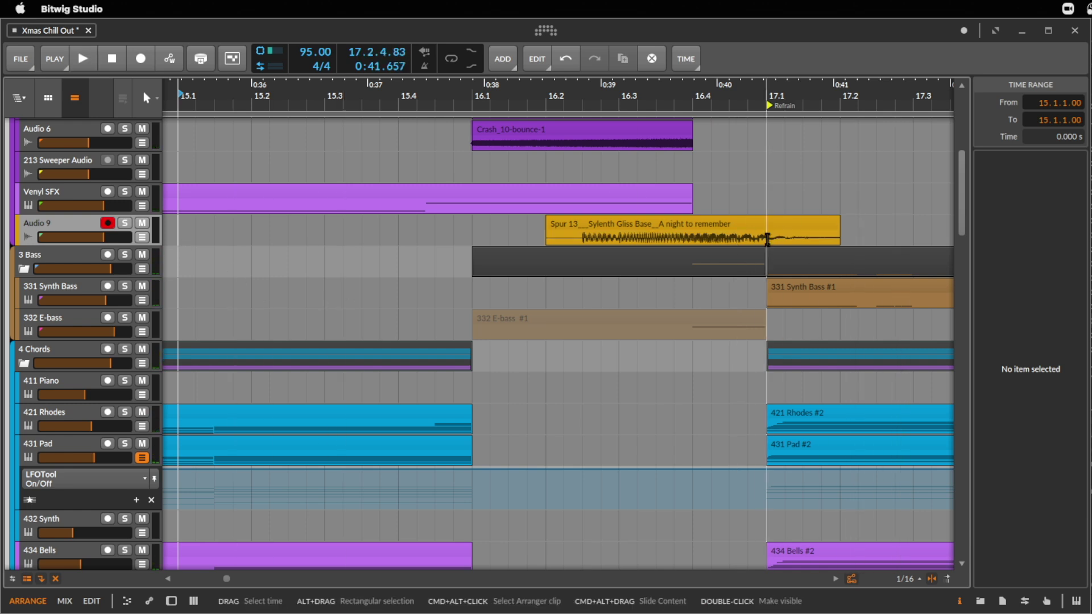
key("ctrl+e")
left_click(781, 226)
key("Delete")
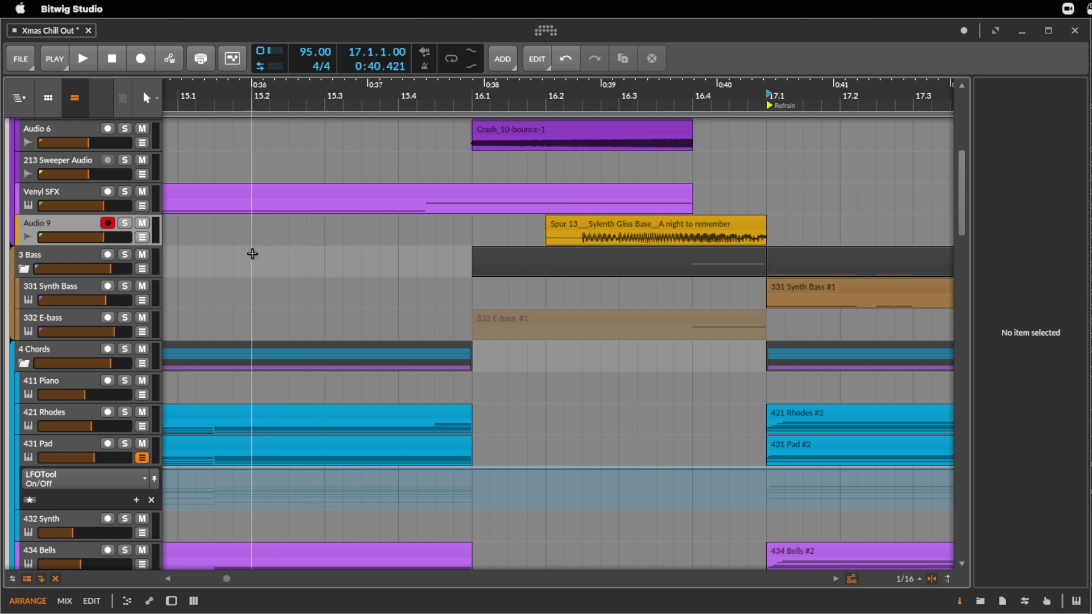
left_click(182, 251)
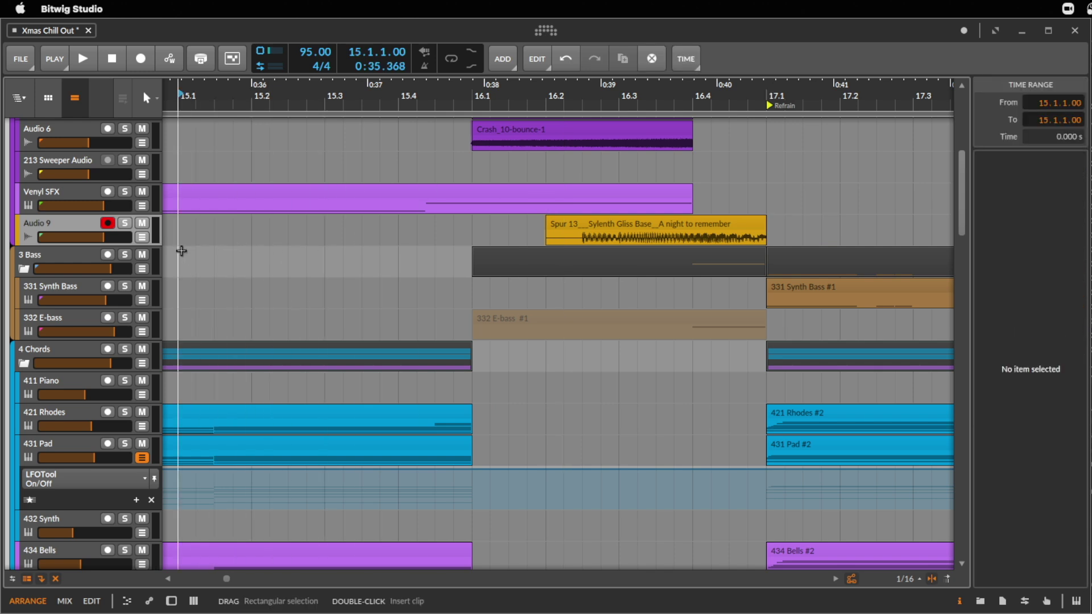
key("space")
left_click_drag(641, 101, 646, 104)
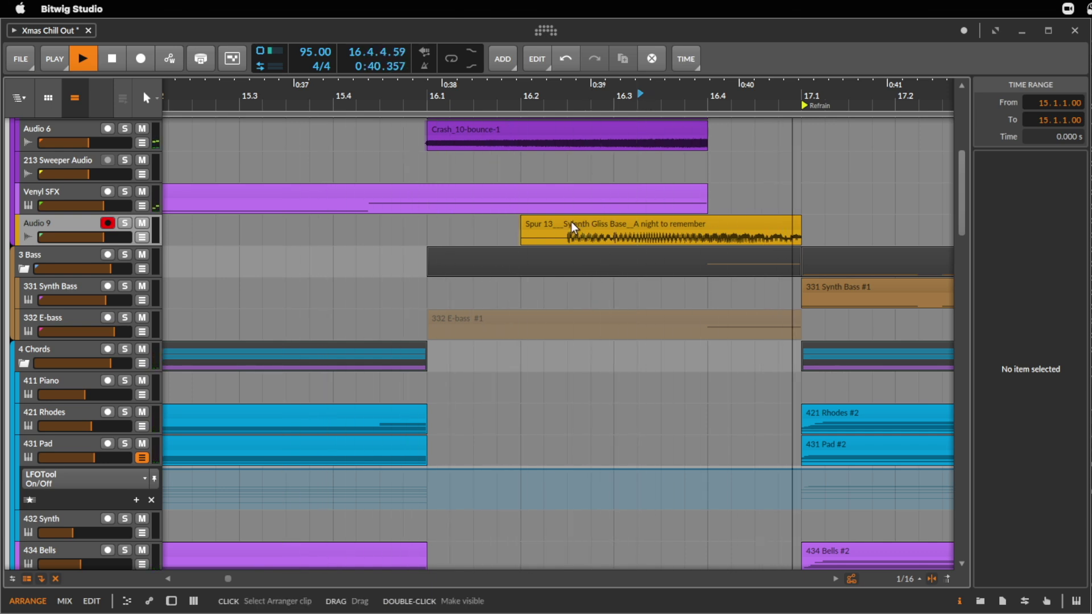
- Move the Spur 13 clip to start at 16.3 and play the transition from 15.3
left_click(571, 239)
key("space")
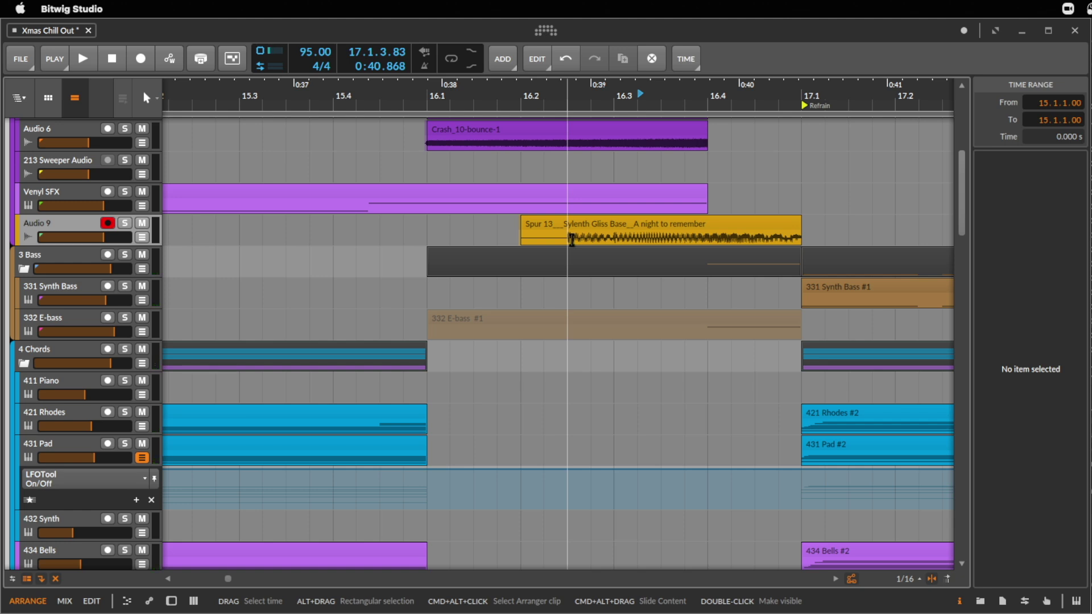
left_click_drag(566, 220, 655, 236)
key("space")
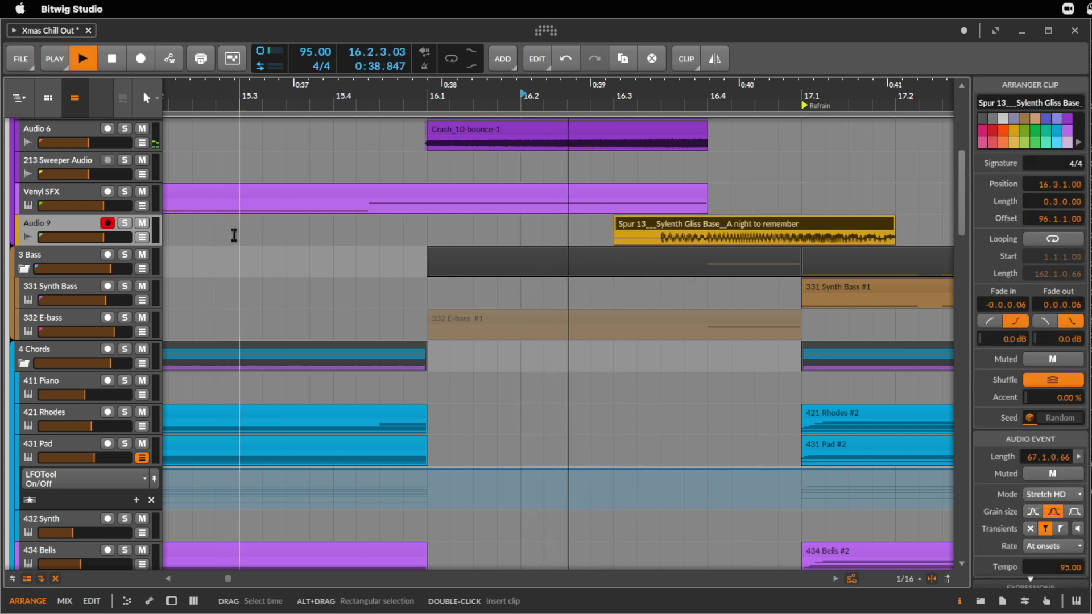
left_click(234, 237)
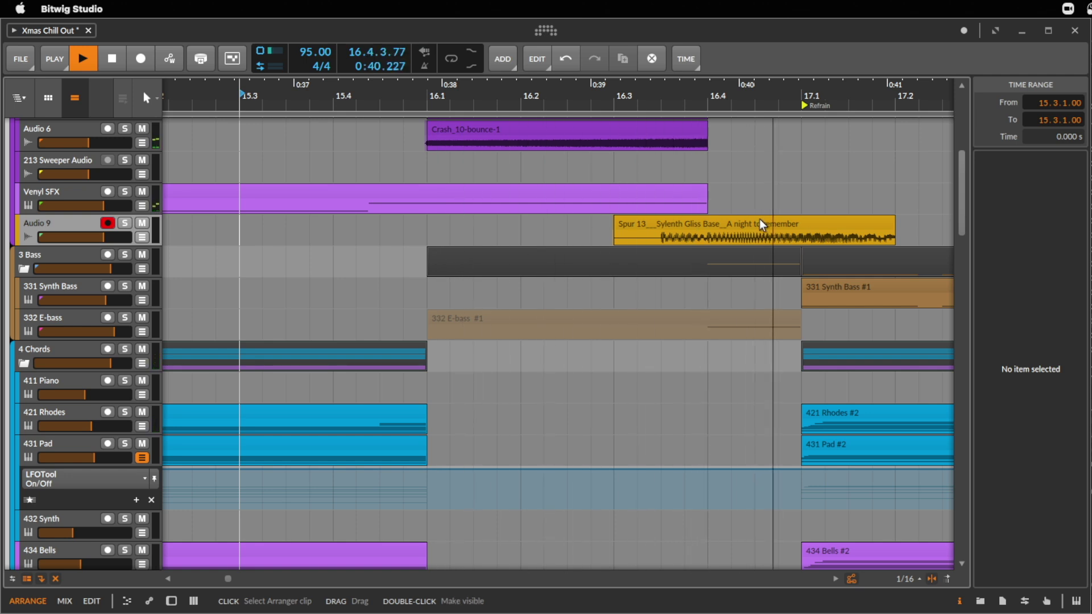
key("space")
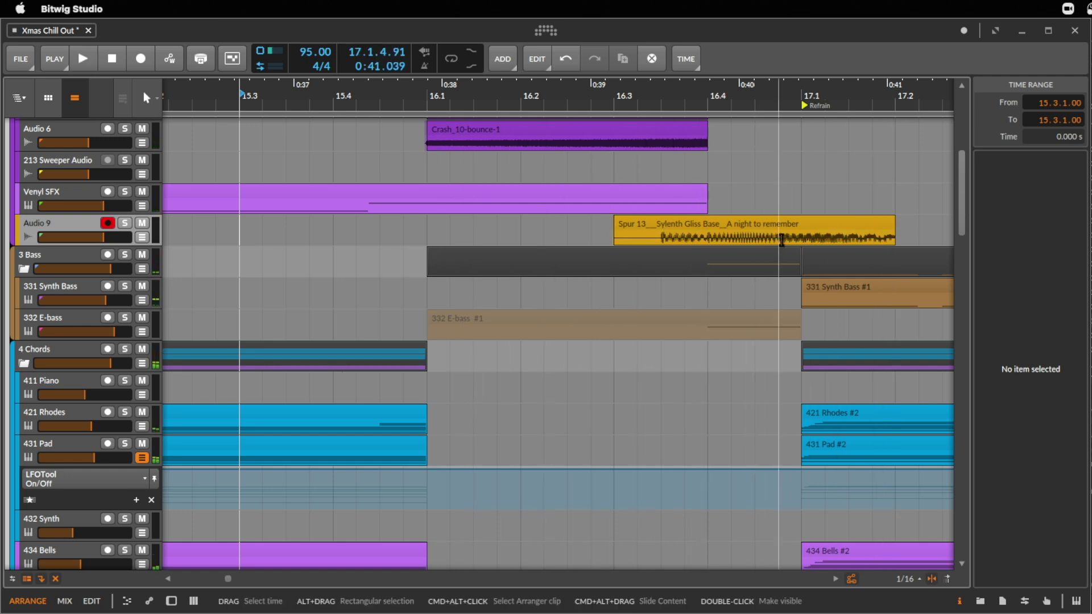
- Split the Spur 13 clip at 17.1, delete the part after the split, and play from 15.3
left_click(802, 239)
key("super+e")
left_click(836, 222)
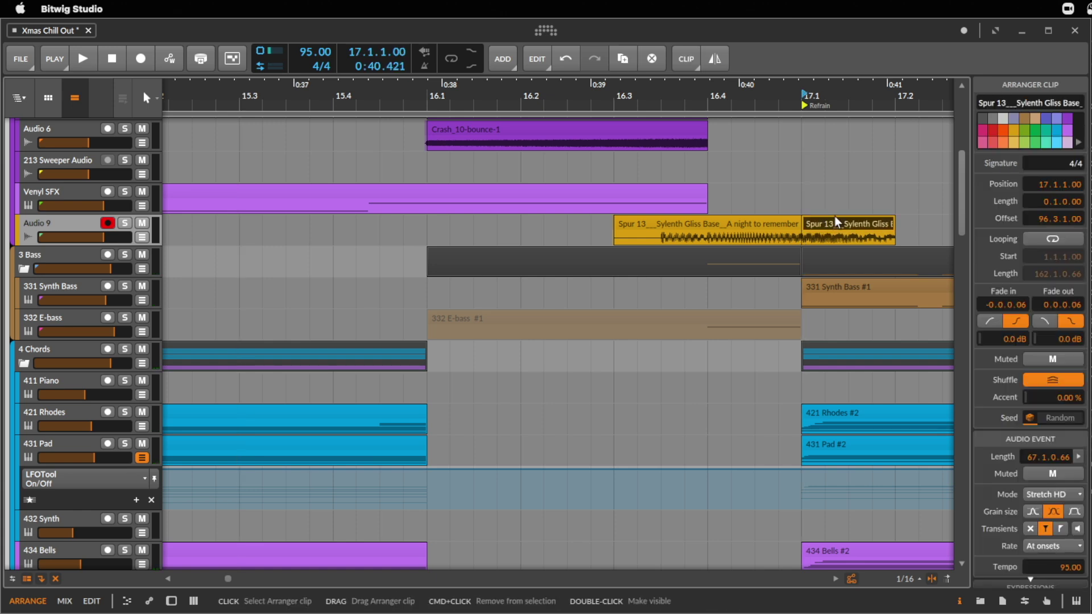
left_click(310, 241)
key("Delete")
left_click(243, 236)
key("space")
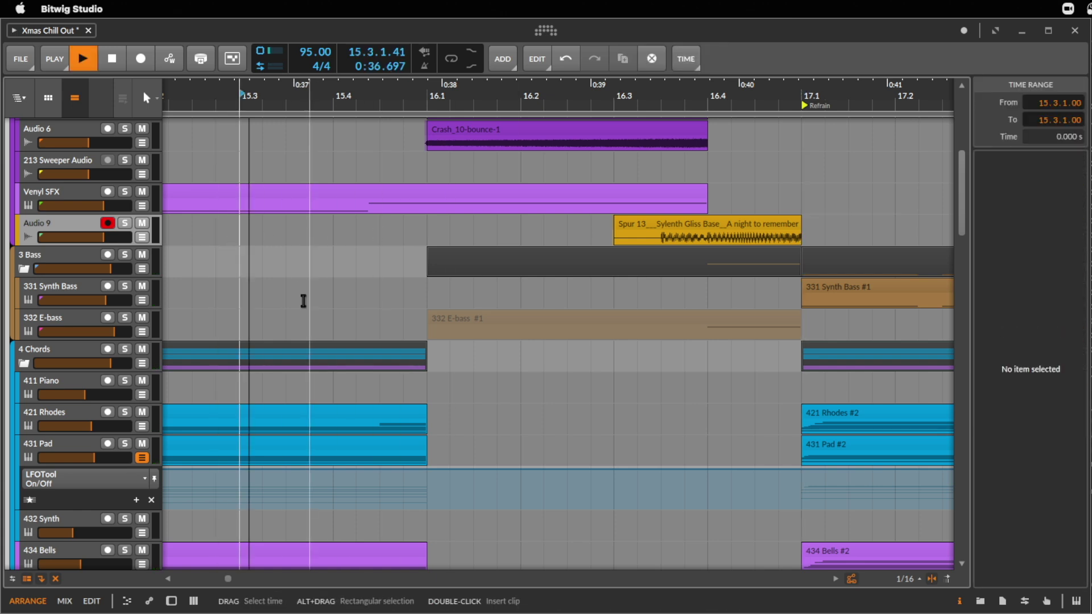
- Trim the silent beginning of the Spur 13 clip so it starts at 16.3.3, then stop playback
left_click_drag(616, 228, 657, 228)
left_click_drag(568, 91, 434, 45)
left_click_drag(453, 91, 449, 86)
key("space")
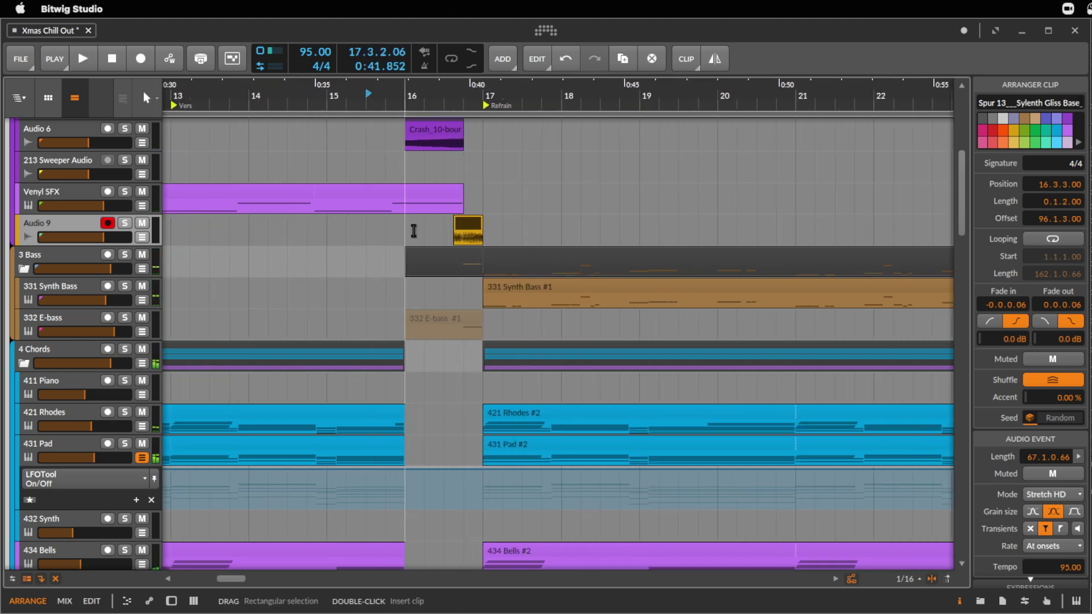
- Copy the Audio 9 range from 16.1 to 17.1 with the Spur 13 clip to 64.1 and play it there
left_click_drag(407, 236, 483, 235)
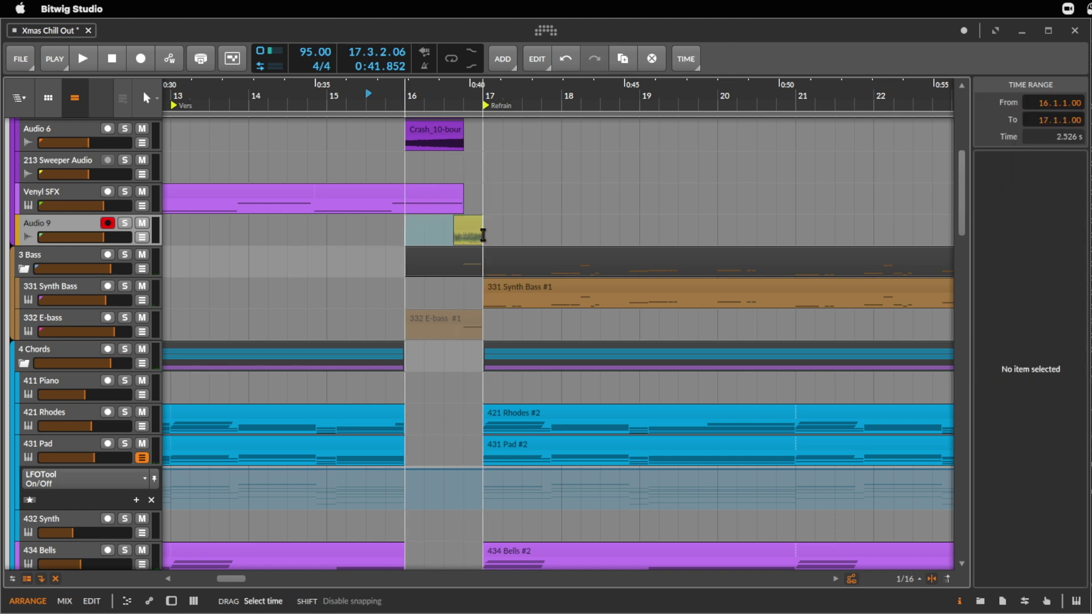
left_click_drag(453, 91, 393, 49)
left_click_drag(383, 94, 453, 106)
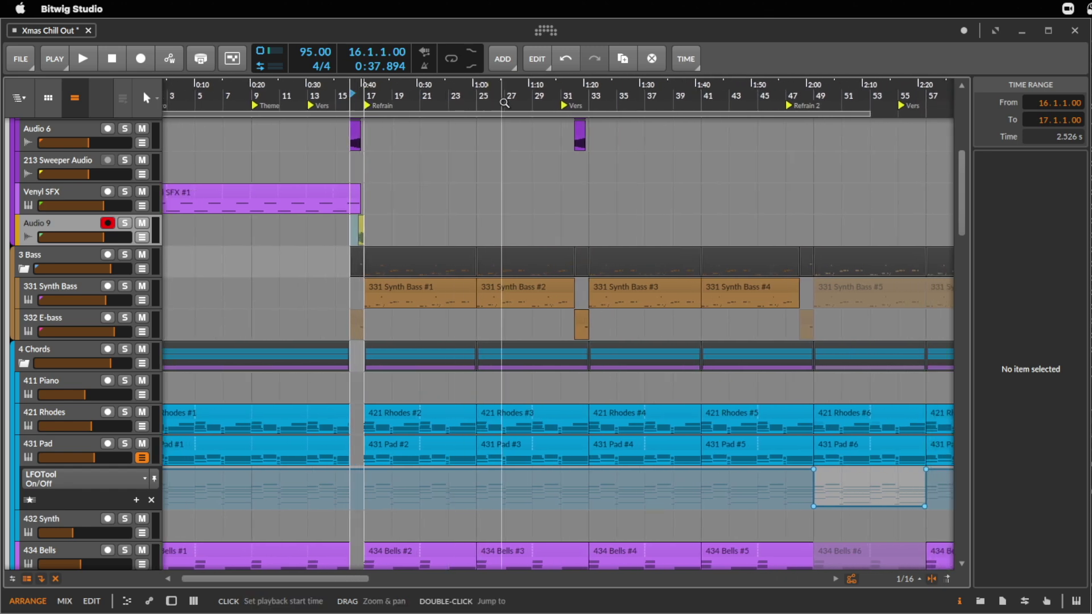
scroll(885, 373, "up", 5)
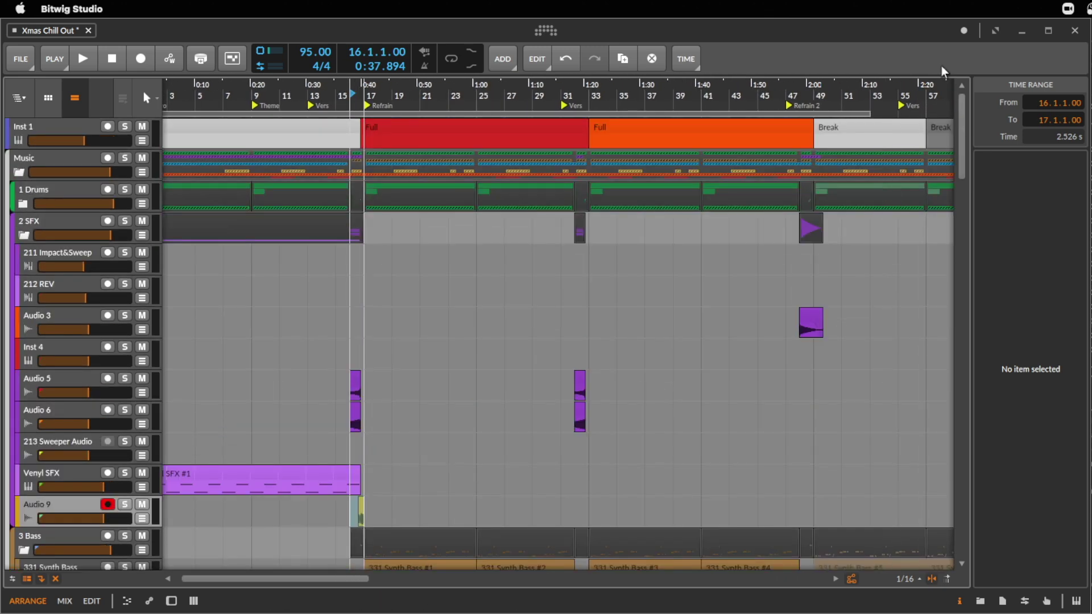
scroll(763, 96, "right", 5)
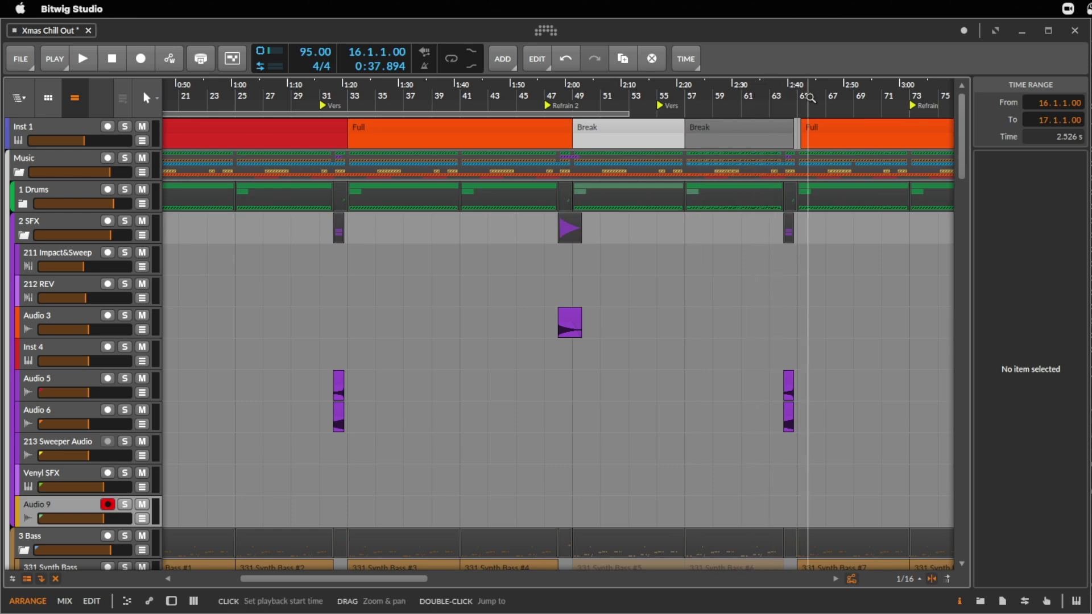
left_click_drag(808, 97, 858, 198)
left_click_drag(780, 133, 728, 132)
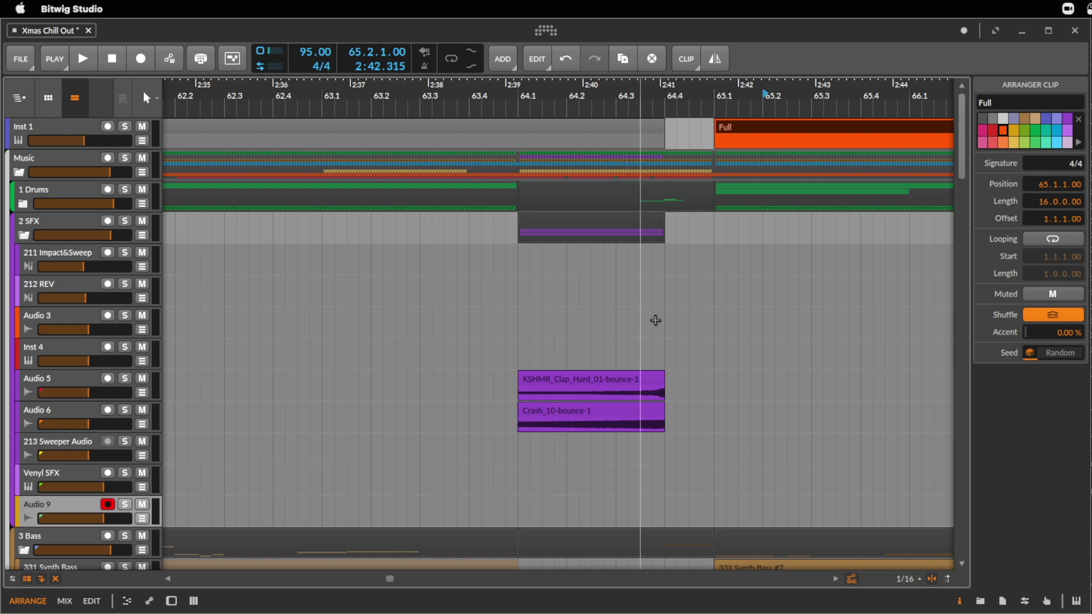
left_click(516, 517)
key("super+v")
key("space")
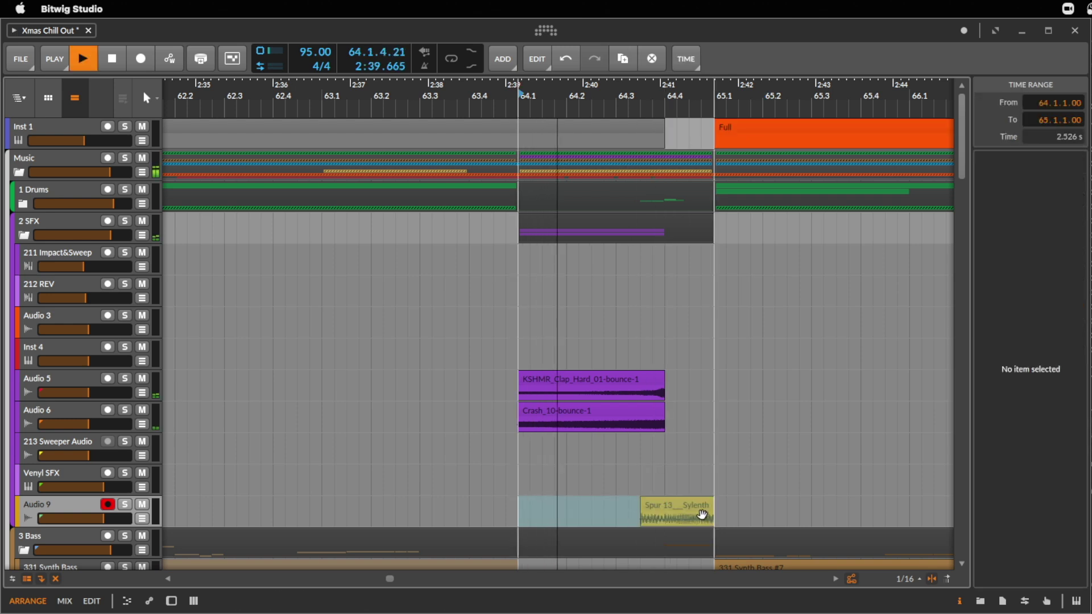
- Mute the Spur 13 clip at 64.3.3 and play the transition from 64.1 without it
left_click_drag(702, 515, 670, 521)
left_click(675, 511)
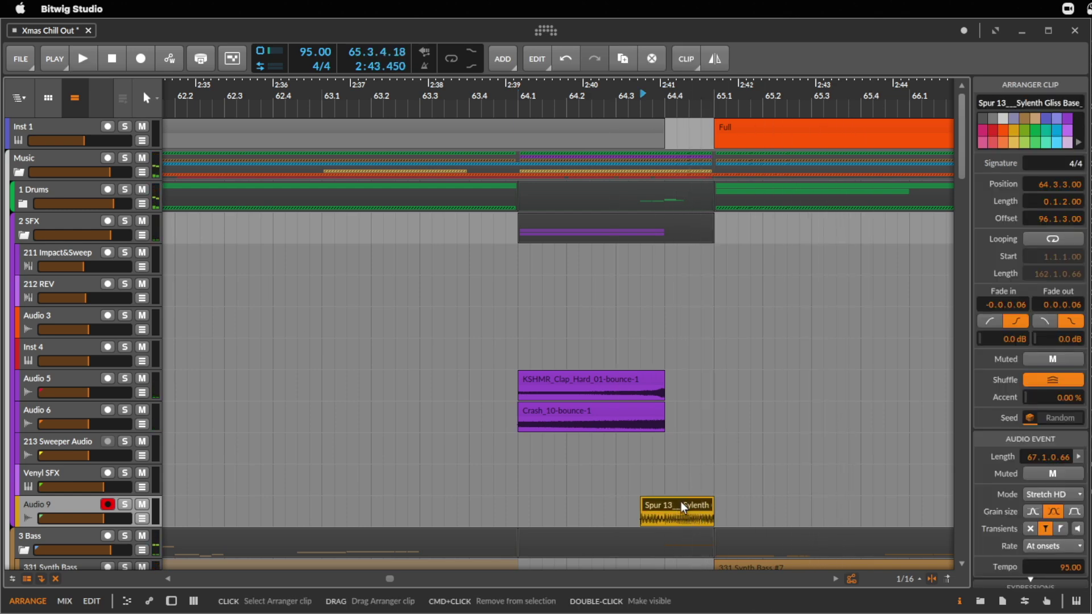
key("space")
left_click(520, 515)
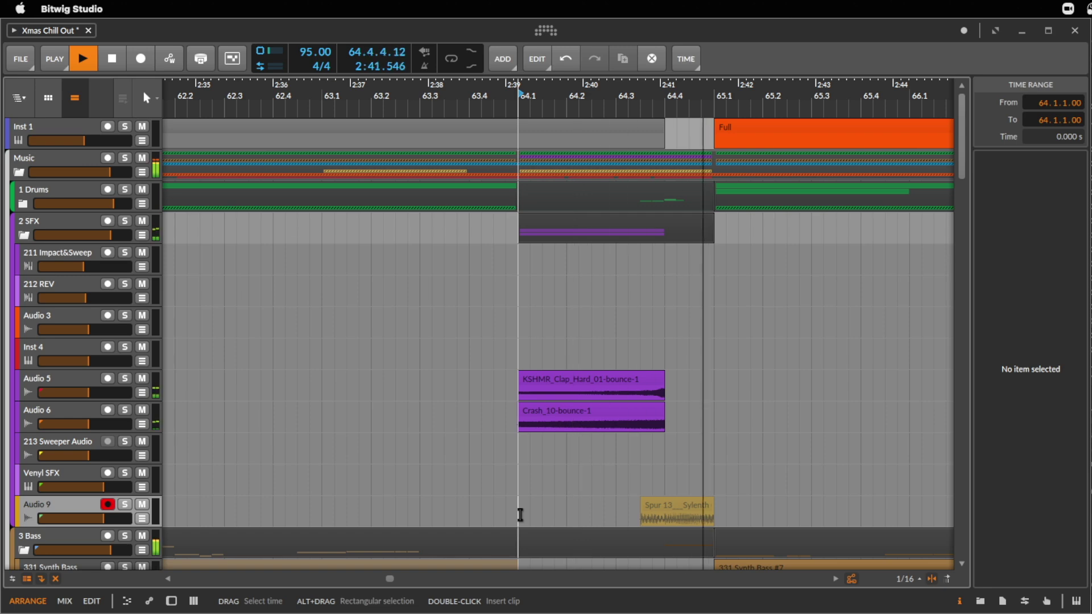
key("space")
left_click(686, 504)
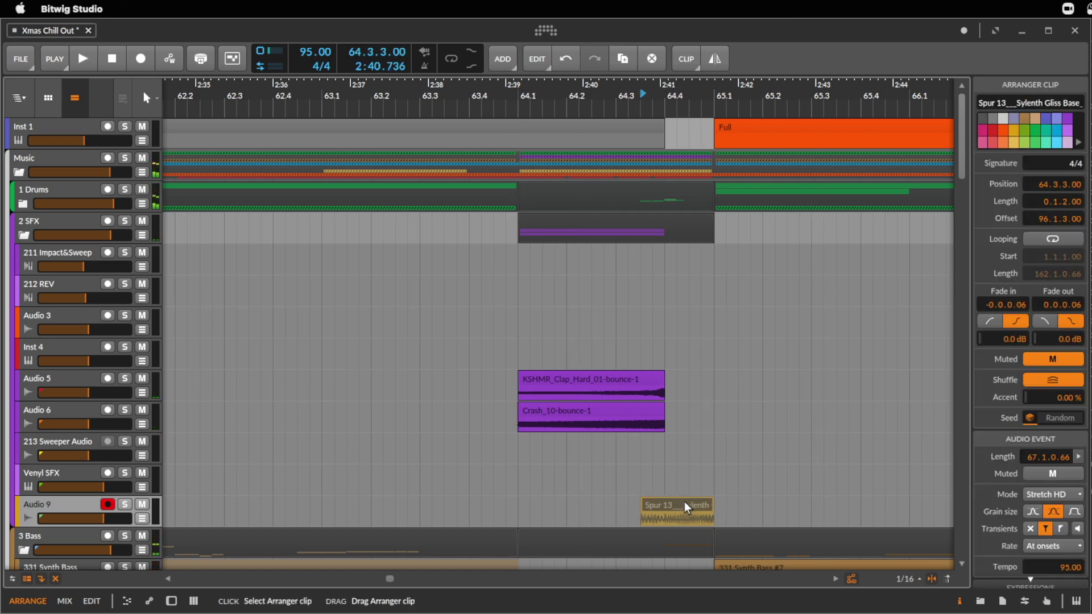
key("space")
key("space")
- Mute the 332 E-bass #4 clip at bar 64, unmute the Spur 13 clip, and play the transition from 64.1
scroll(690, 482, "down", 3)
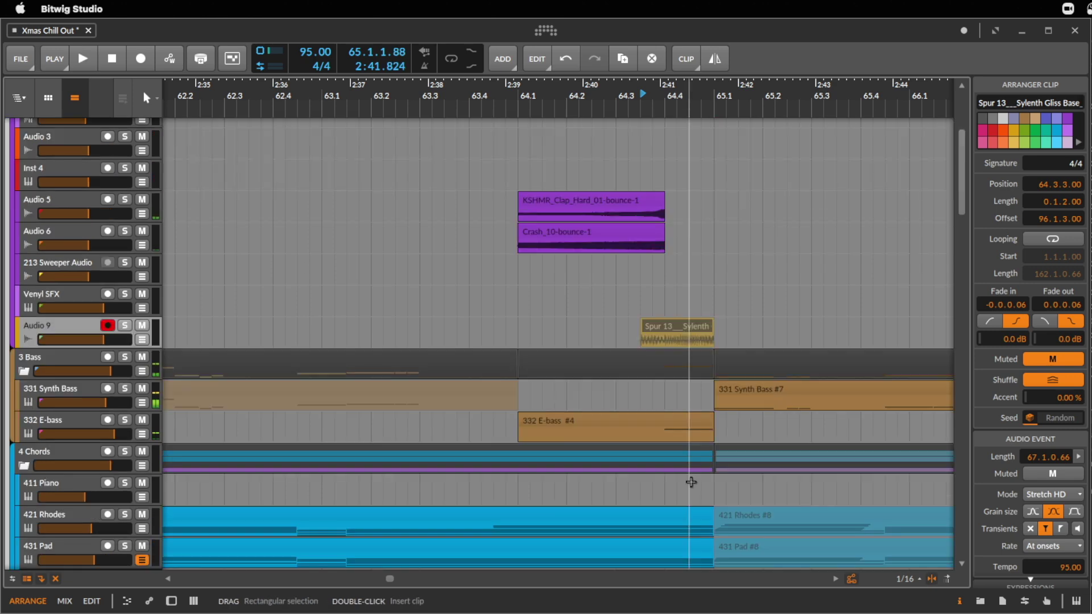
left_click(665, 419)
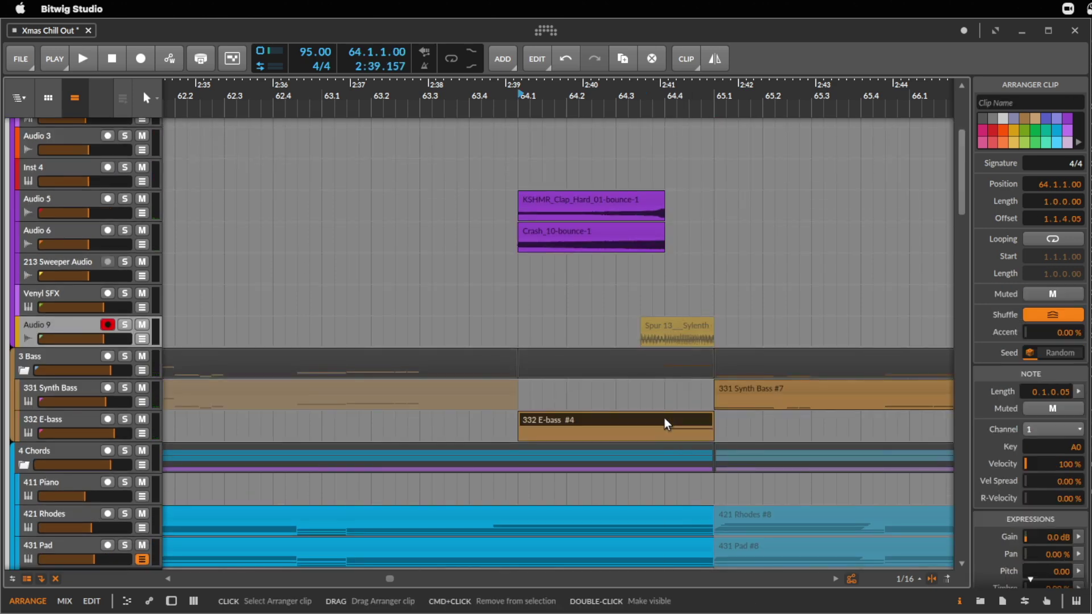
left_click(696, 323)
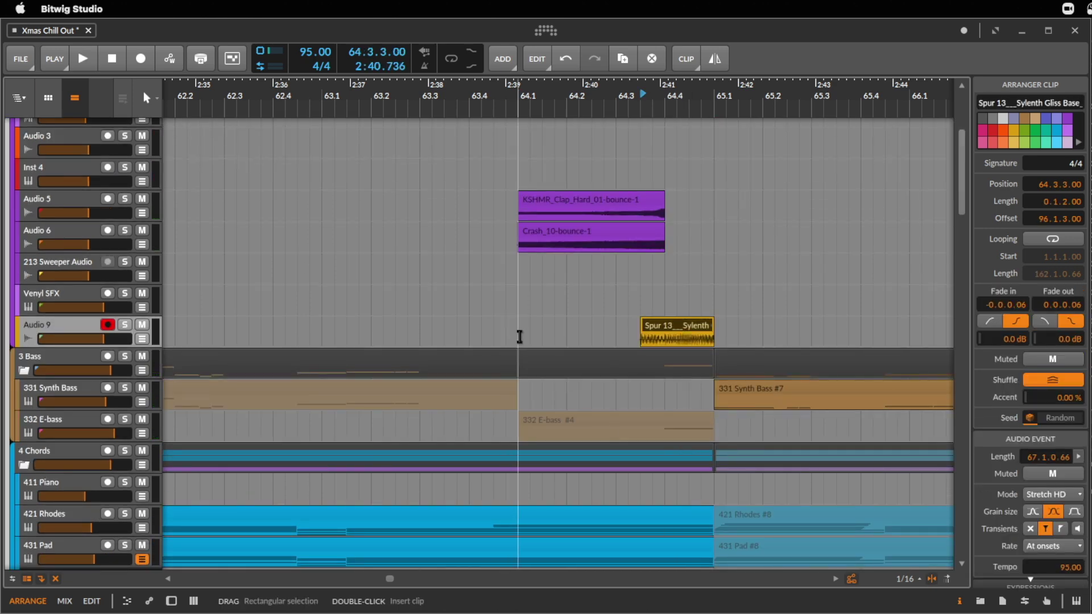
left_click(519, 337)
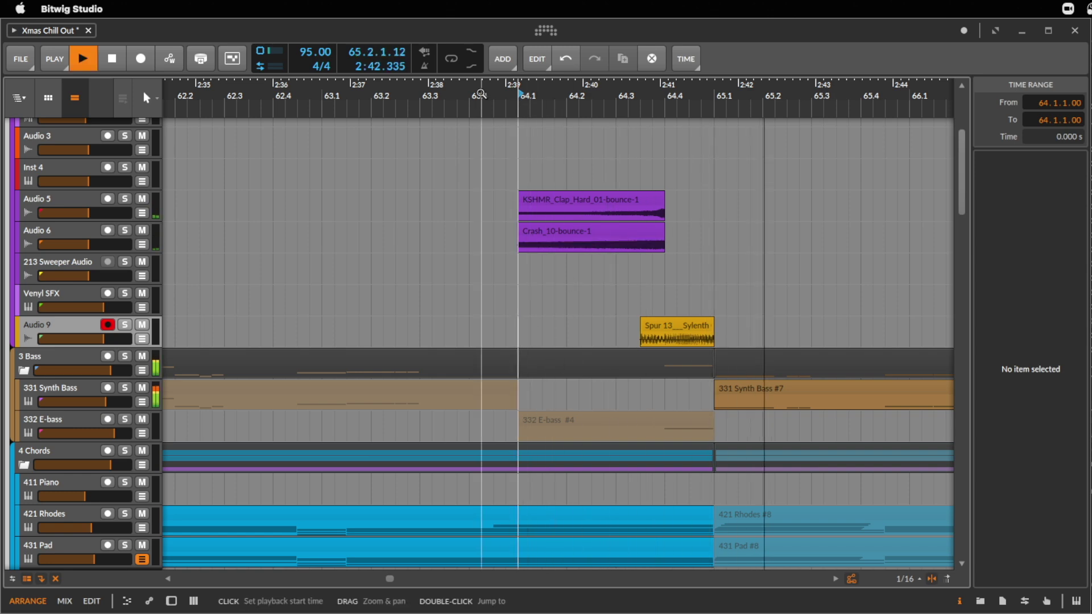
left_click_drag(483, 98, 782, 75)
key("space")
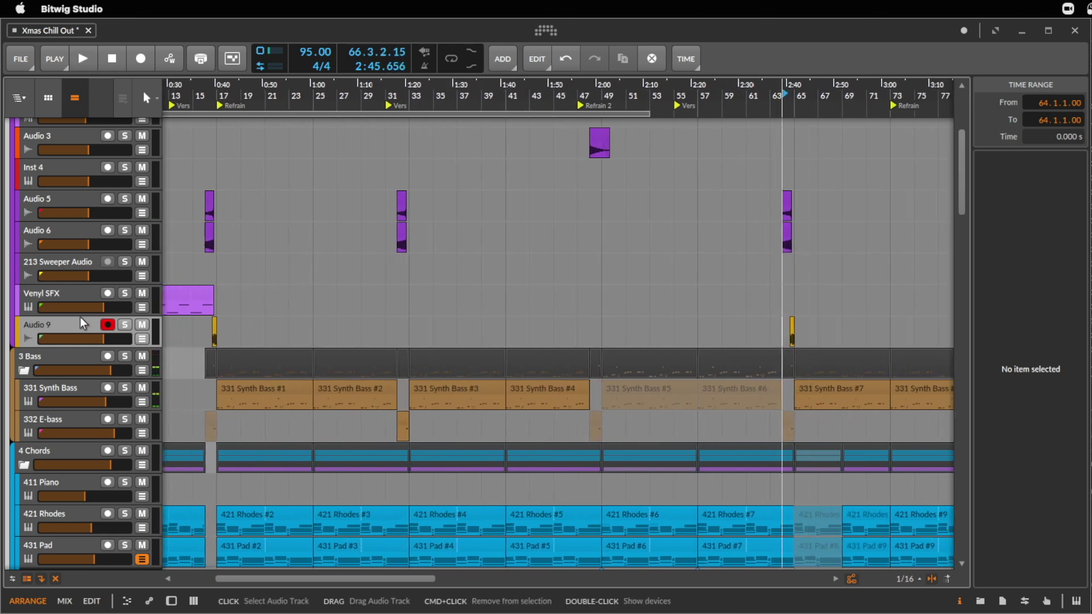
- Move the Audio 9 track into the 3 Bass group, between 331 Synth Bass and 332 E-bass, and play from 64.1
left_click_drag(79, 320, 95, 419)
key("space")
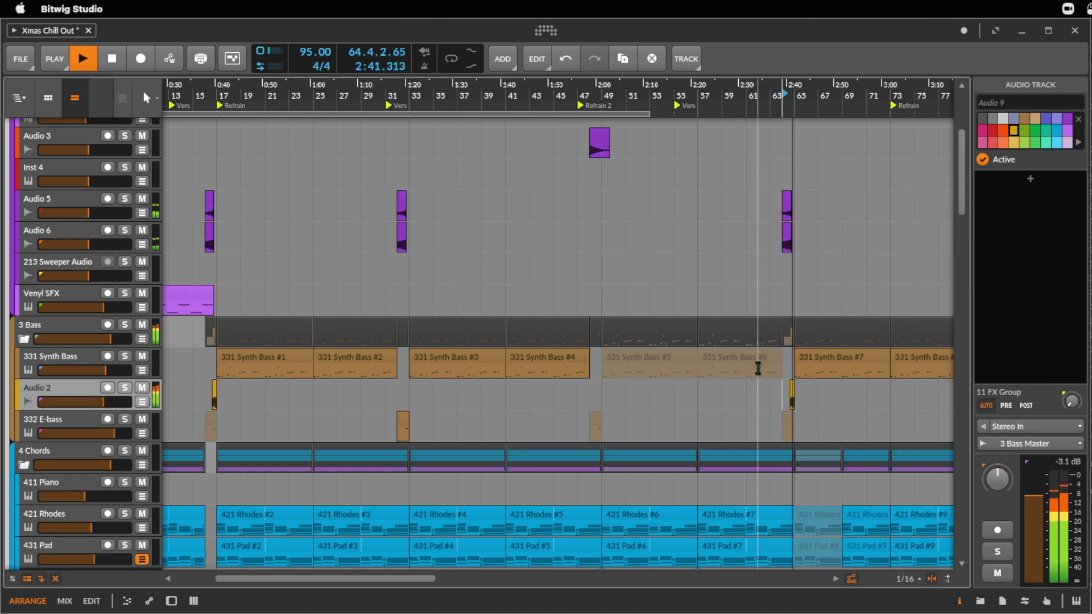
key("space")
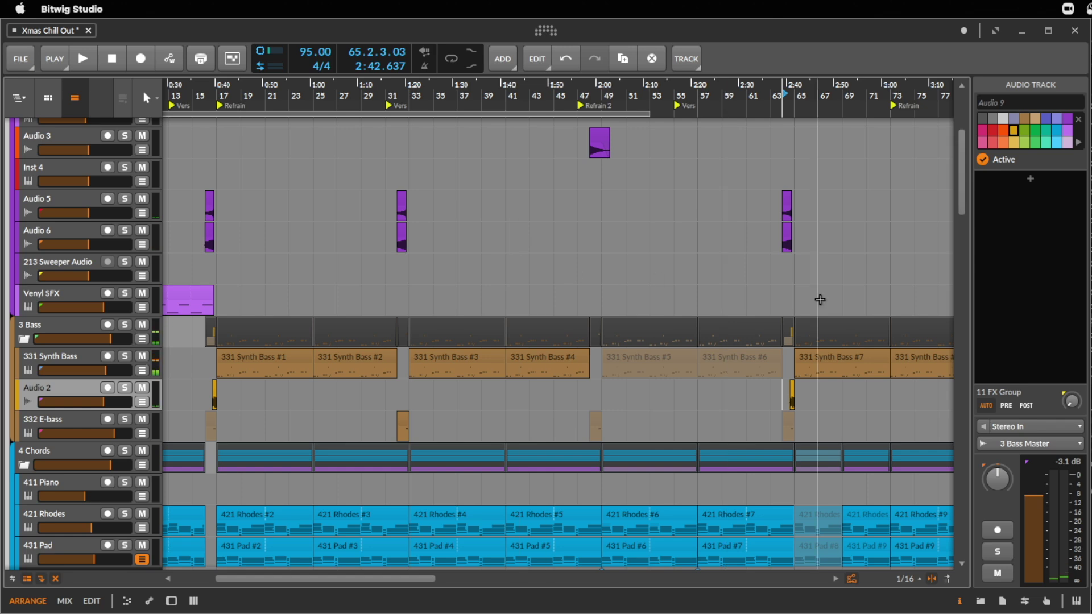
- Mute the 332 E-bass #2 clip at bar 32 and paste the Spur 13 transition at 32.1 on the Audio 2 track, then play it
left_click_drag(391, 94, 486, 301)
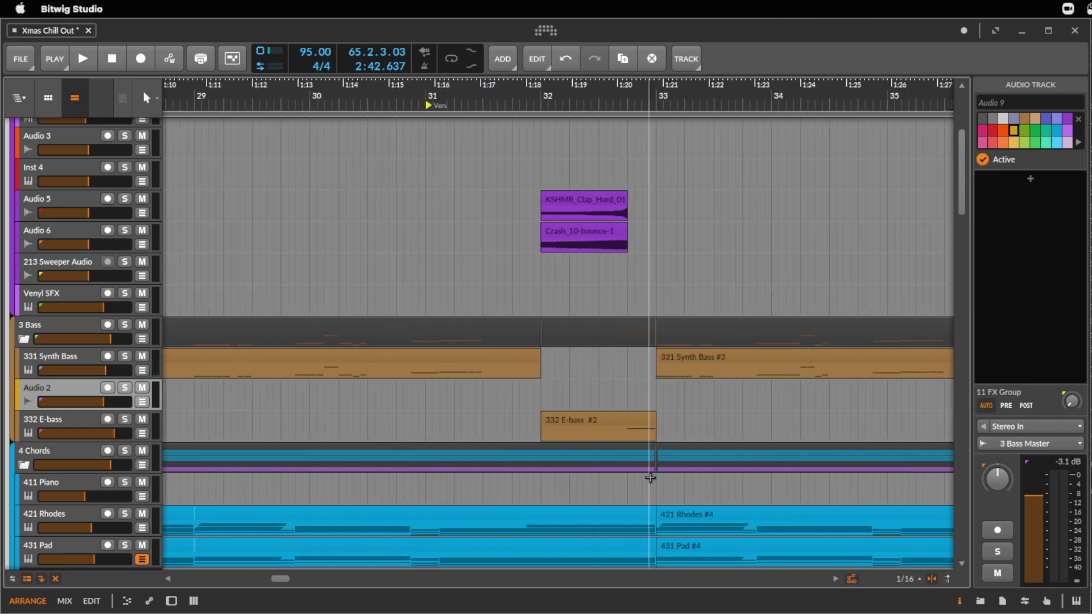
left_click(614, 419)
key("alt+m")
left_click(541, 402)
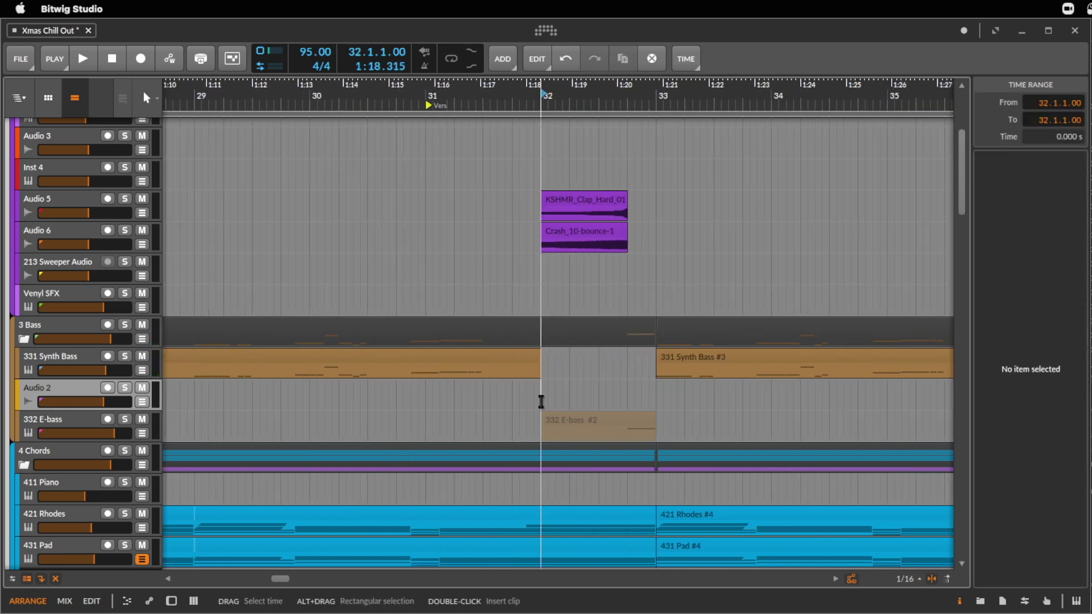
key("super+v")
key("space")
left_click(638, 389)
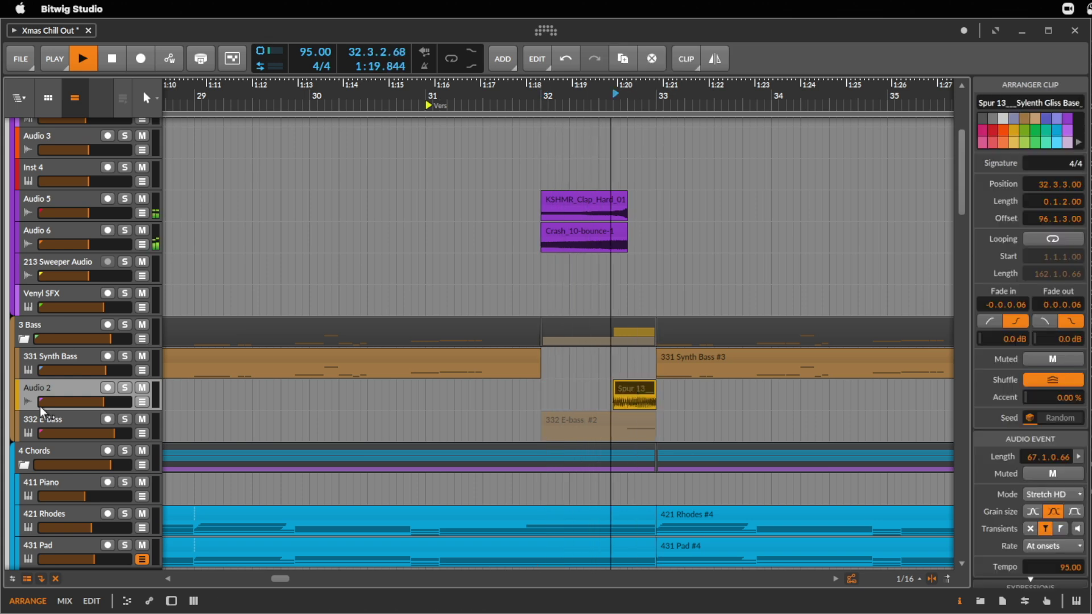
- Raise the Audio 2 track's volume slightly during playback, then stop
left_click(57, 392)
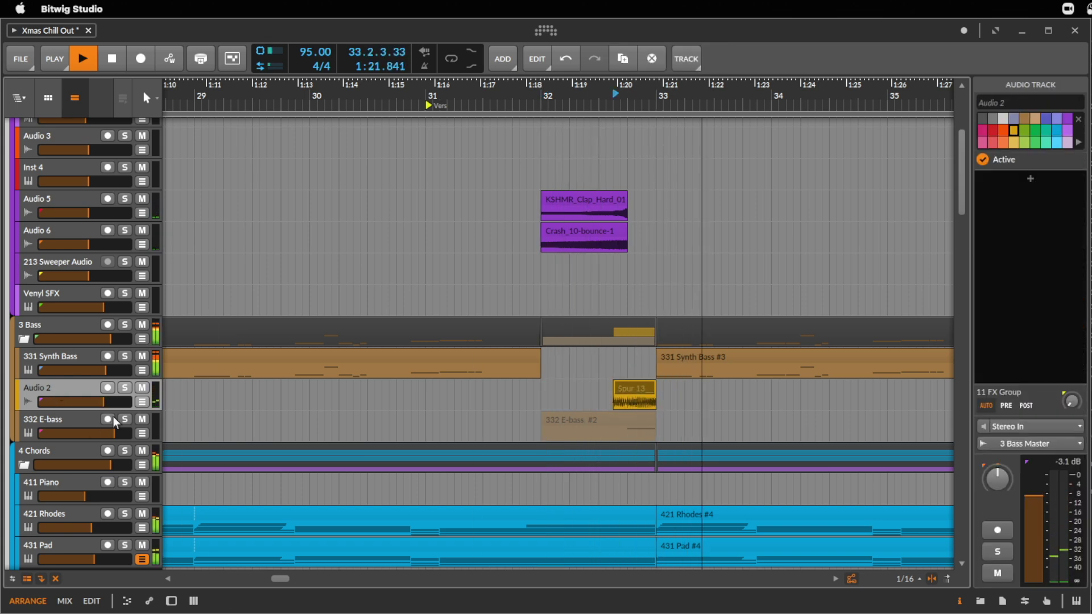
left_click_drag(91, 402, 95, 402)
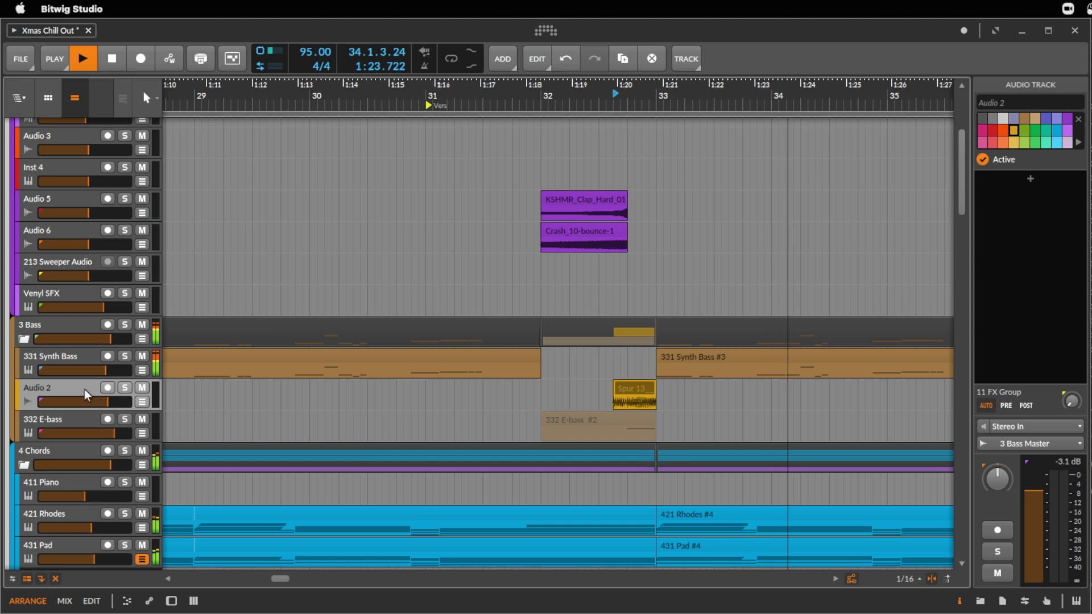
key("space")
- Rename the Audio 2 track as 341 MikesGliss
left_click(1046, 101)
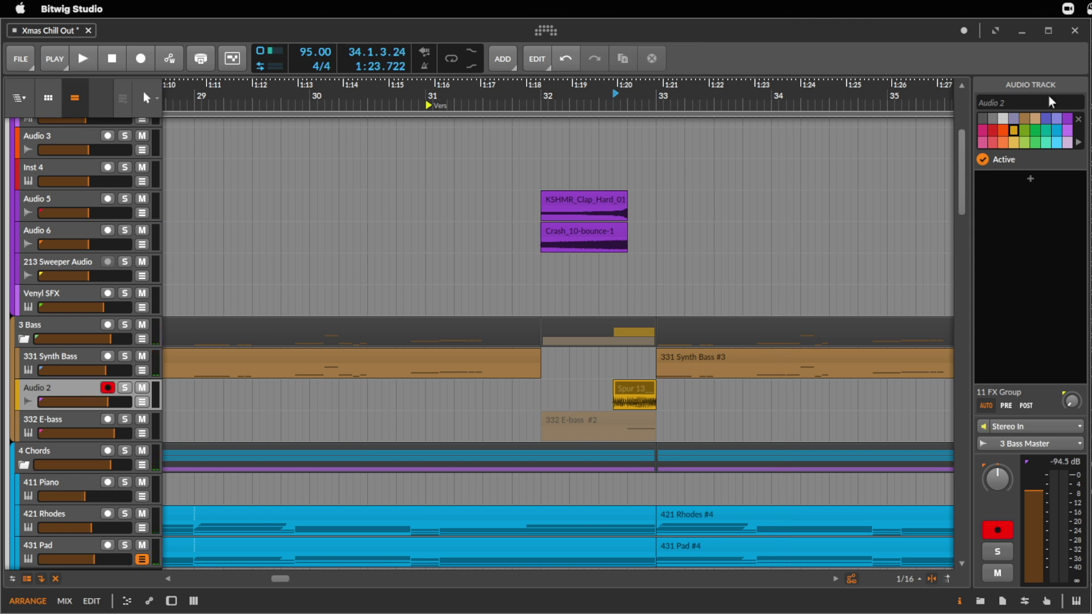
type("341 MikesGliss")
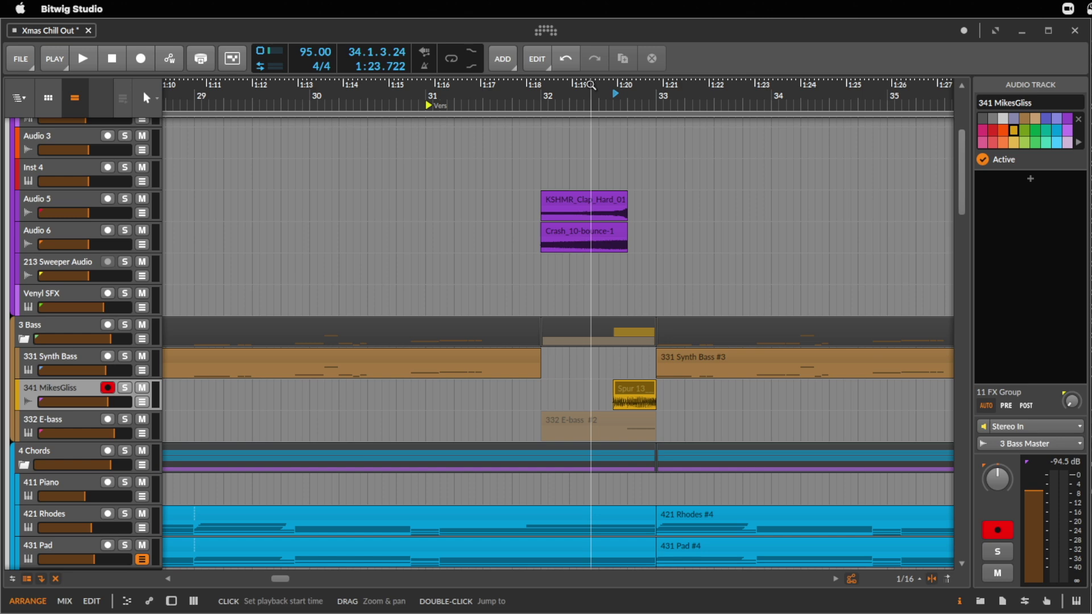
- Unmute all five Spur 05 Vibraphone Ambience clips, from bar 1 through the end of the row
left_click_drag(586, 94, 629, 74)
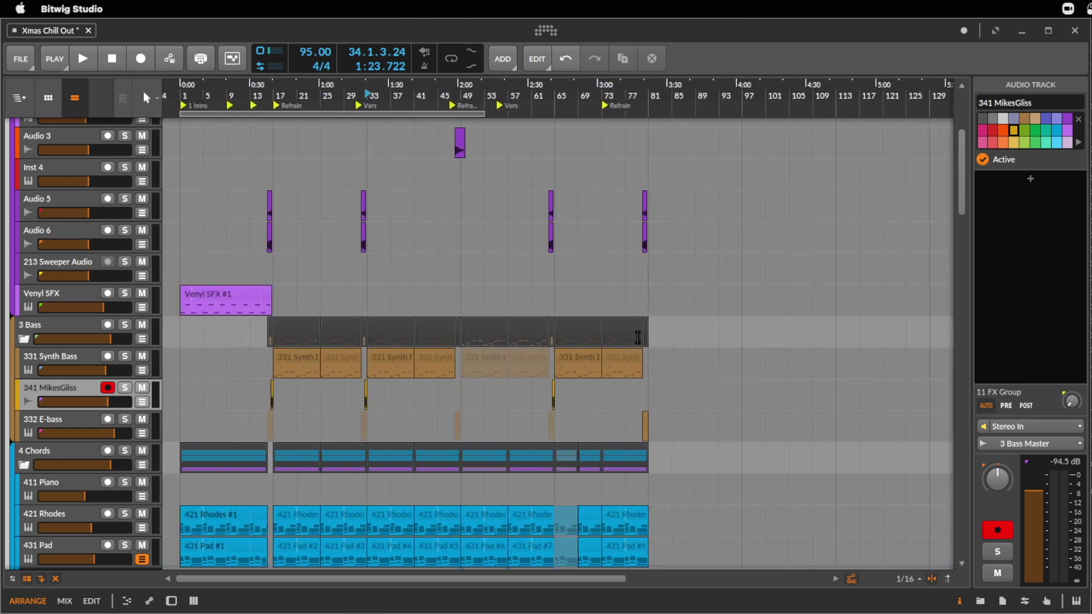
scroll(654, 383, "up", 3)
scroll(654, 381, "down", 9)
scroll(654, 381, "down", 15)
scroll(656, 390, "up", 5)
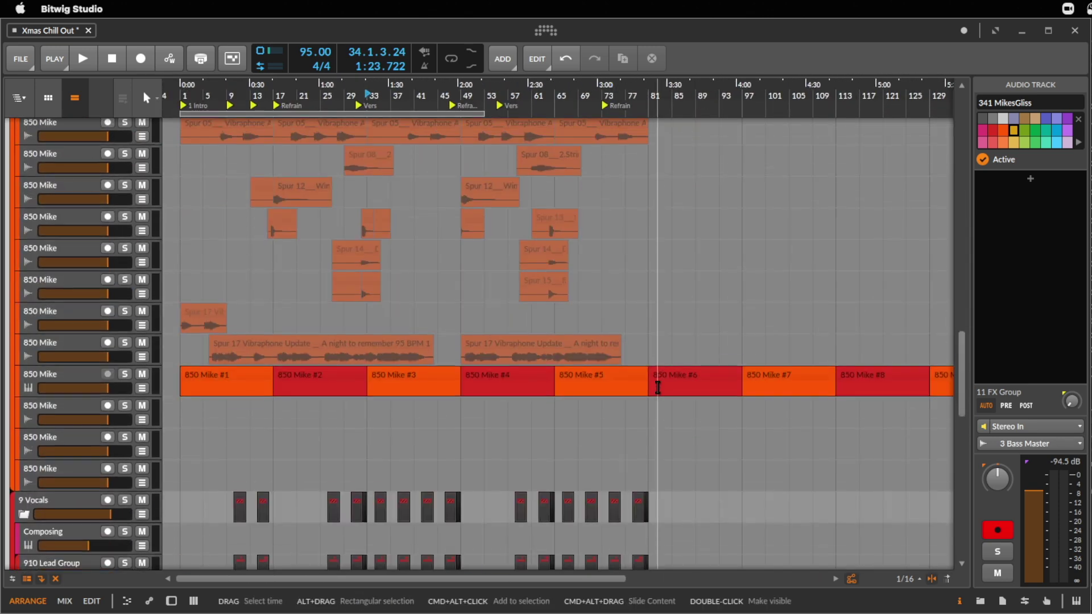
scroll(659, 388, "up", 2)
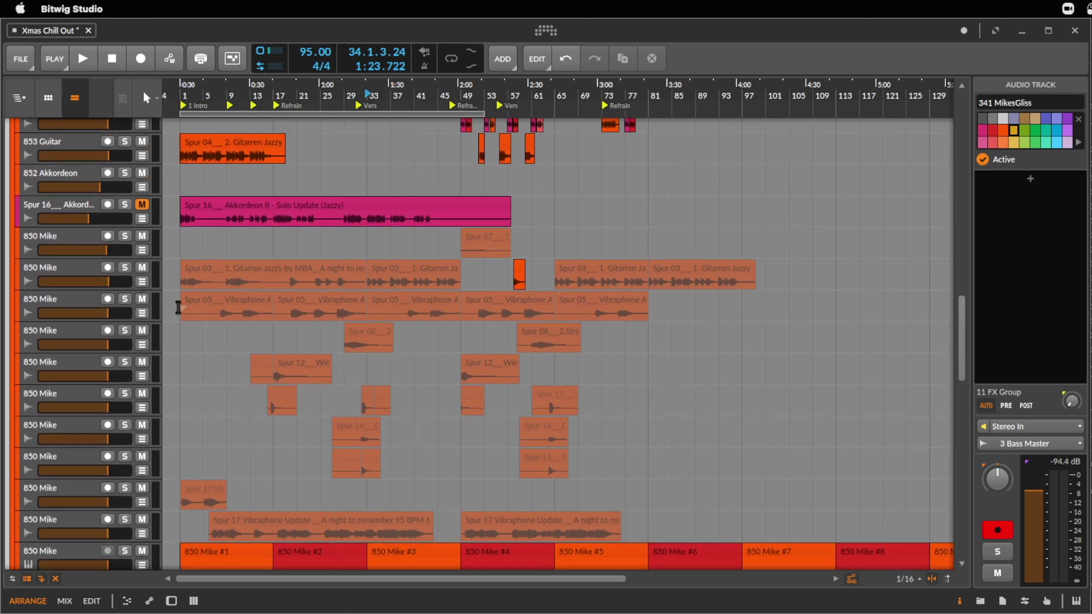
left_click(227, 300)
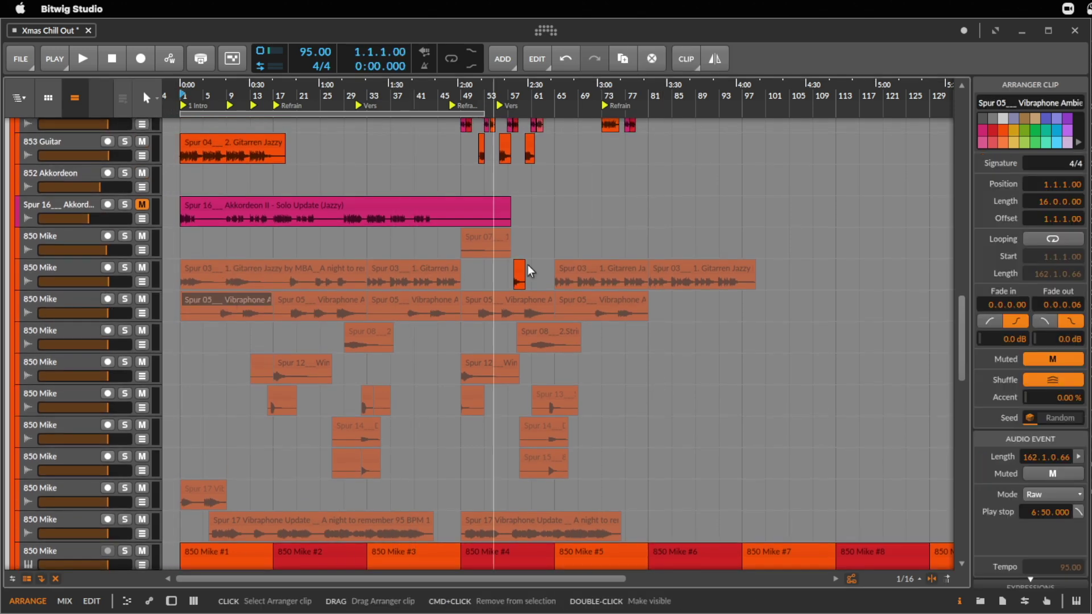
left_click(624, 298, "shift")
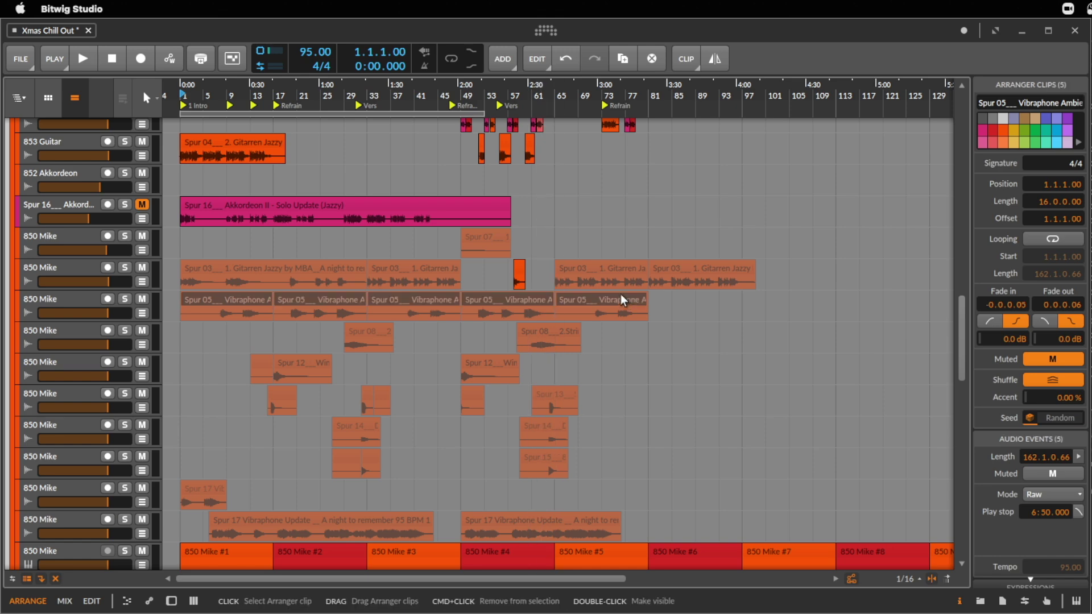
key("m")
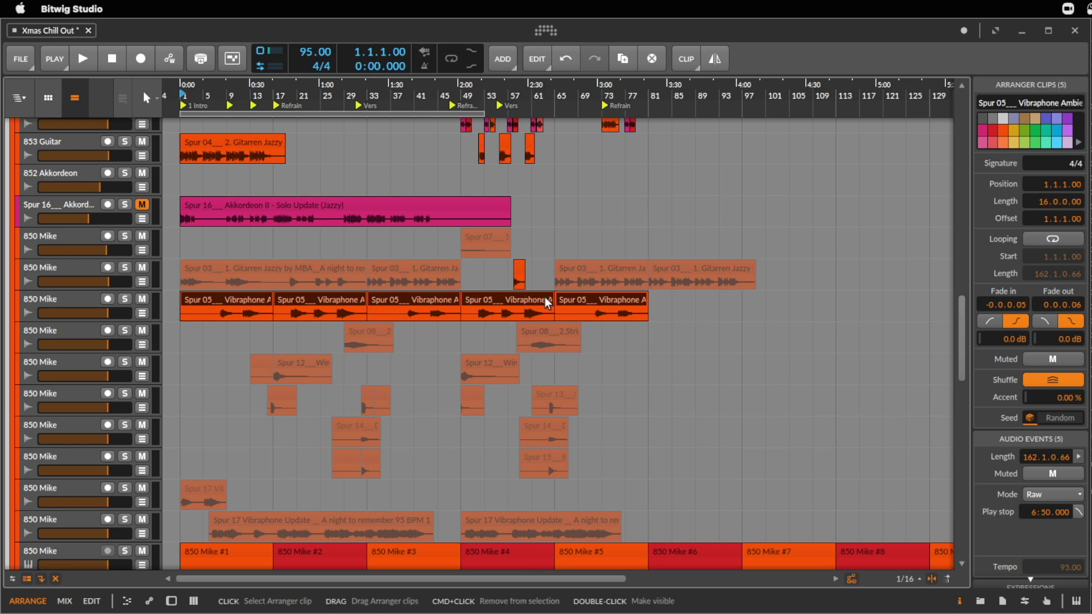
- Play the Spur 05 Vibraphone Ambience clips from 7.1.2 and raise their track's volume to +4.6 dB
left_click_drag(255, 91, 254, 136)
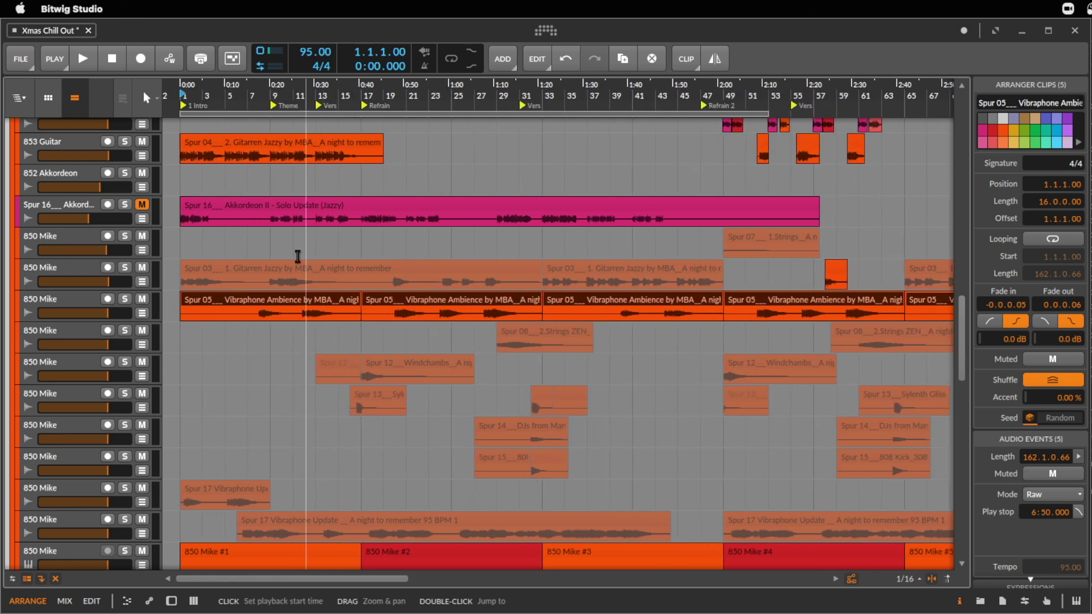
left_click(244, 319)
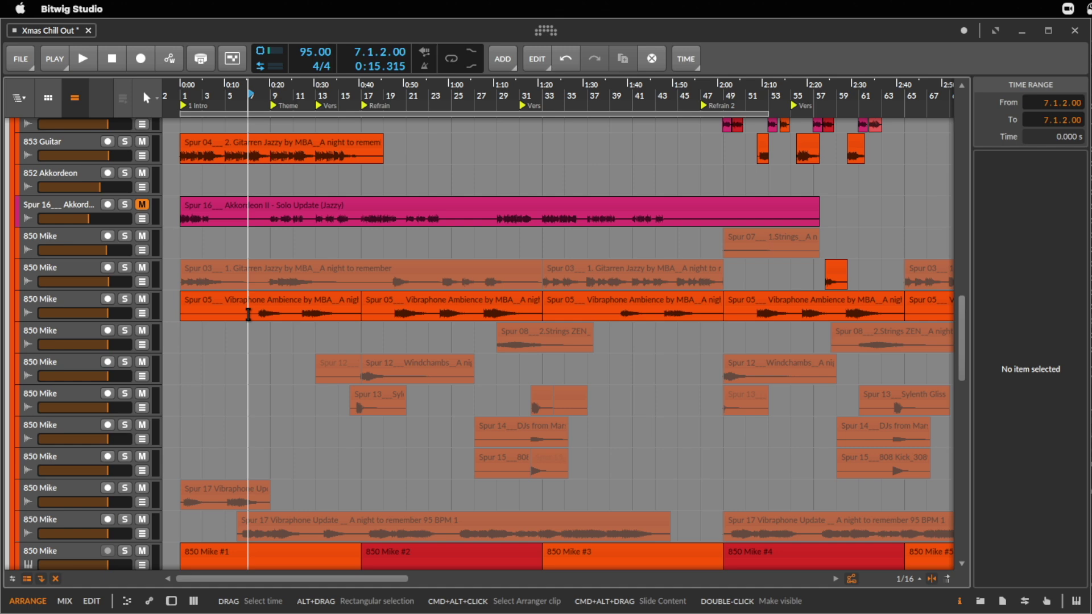
key("space")
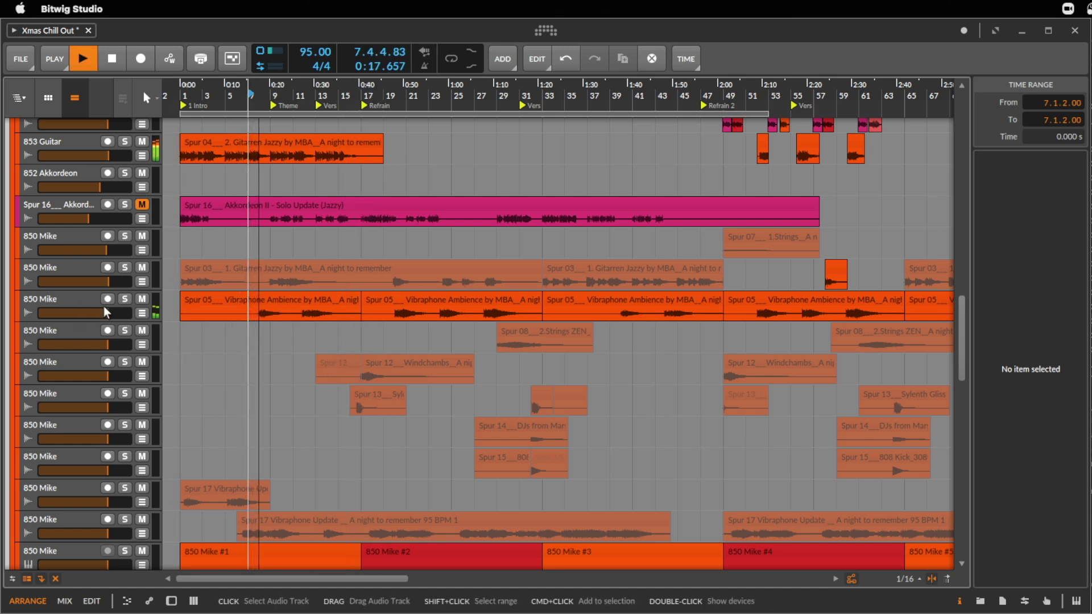
left_click_drag(108, 310, 112, 310)
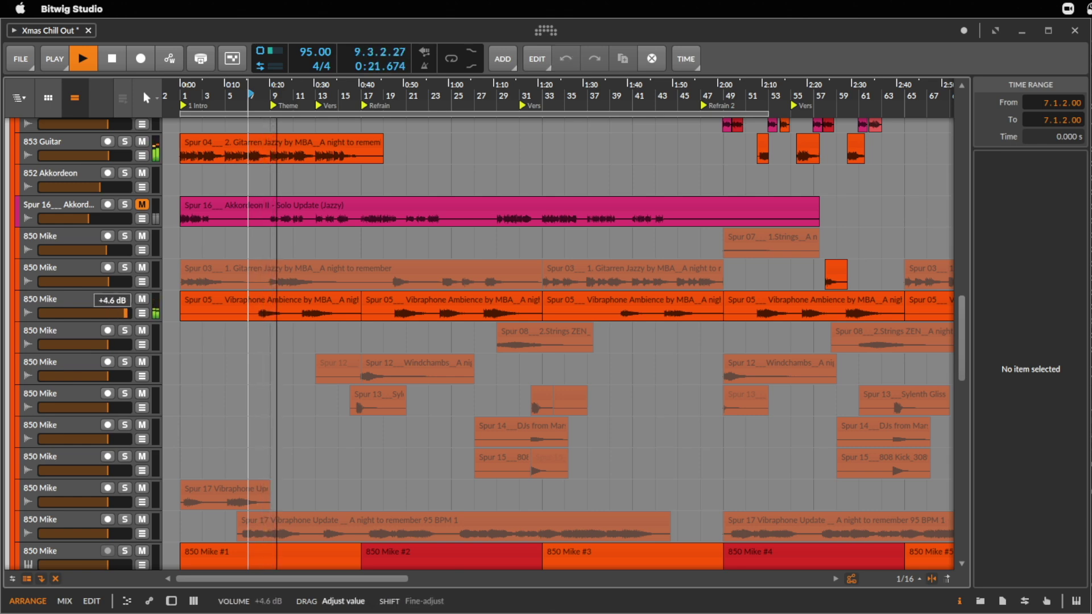
- Move the Spur 05 vibraphone track directly below 853 Guitar and delete the Spur 04 guitar clip at bar 1
left_click_drag(125, 313, 112, 158)
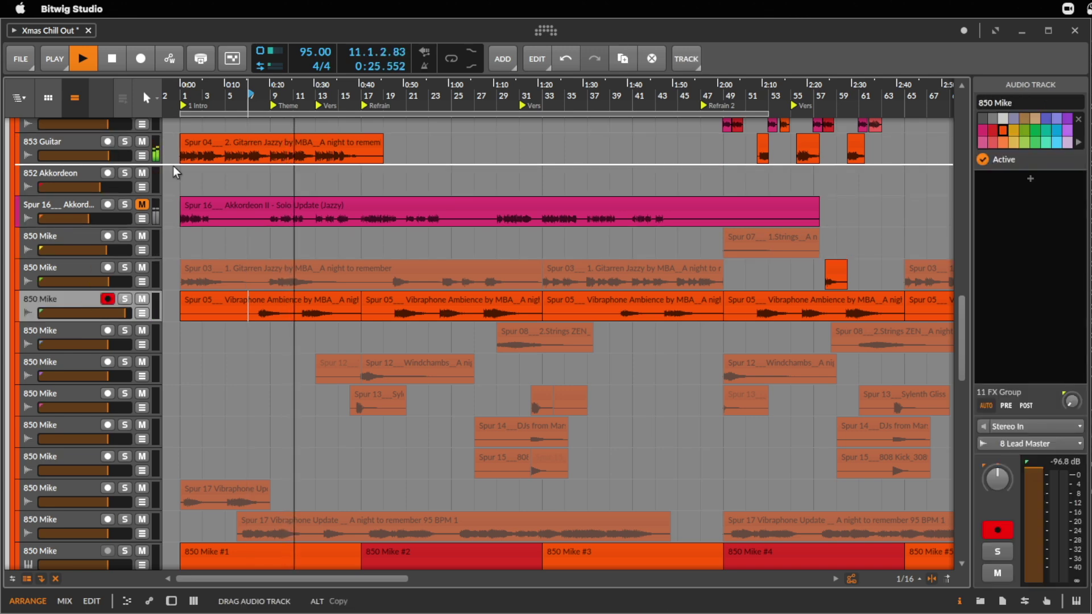
left_click_drag(177, 173, 177, 168)
left_click(295, 143)
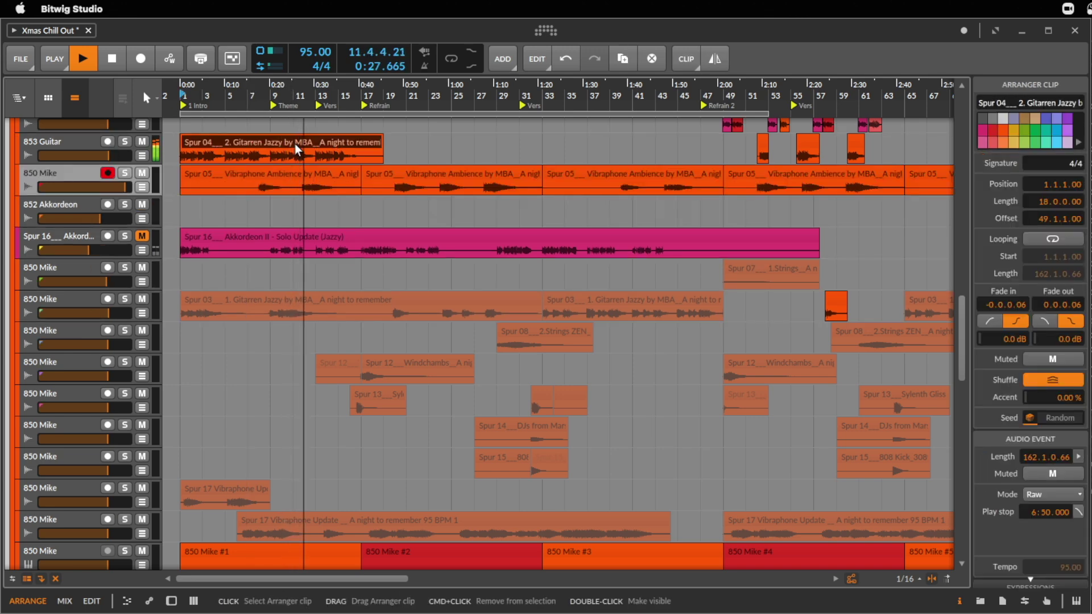
key("Delete")
key("space")
- Play the vibraphone part from 7.1.3 and mute the Spur 16 Akkordeon II solo clip
mouse_move(341, 91)
left_mouse_down()
mouse_move(363, 131)
mouse_move(359, 91)
left_mouse_up()
left_click(257, 187)
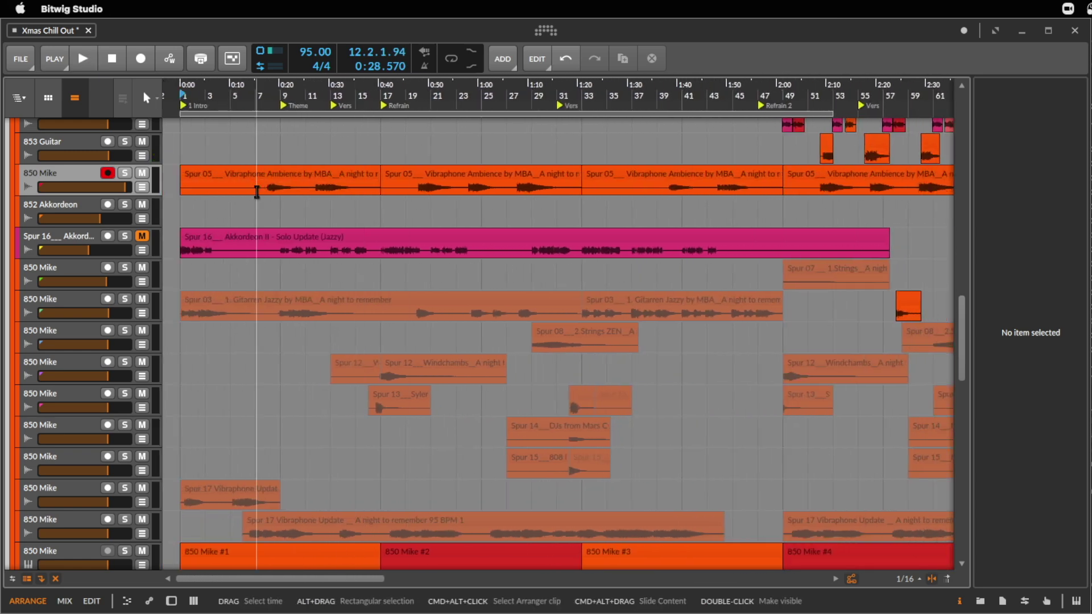
key("space")
left_click(243, 238)
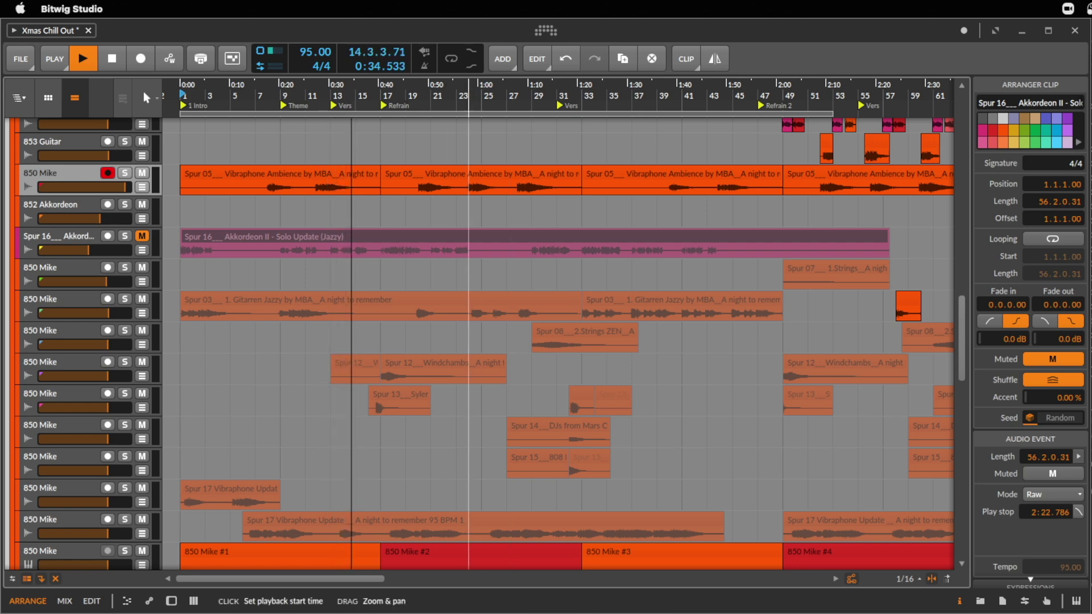
- Play the Spur 05 vibraphone clip from 19.1 and split out its range from 20.1 to 23.1 as a separate clip
left_click_drag(468, 94, 501, 176)
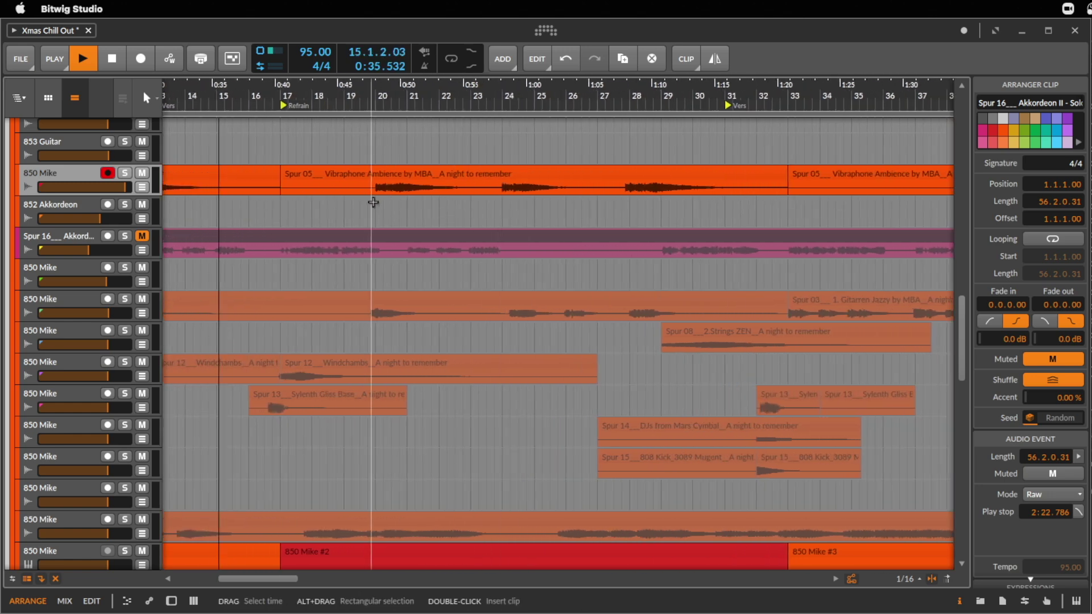
left_click(343, 186)
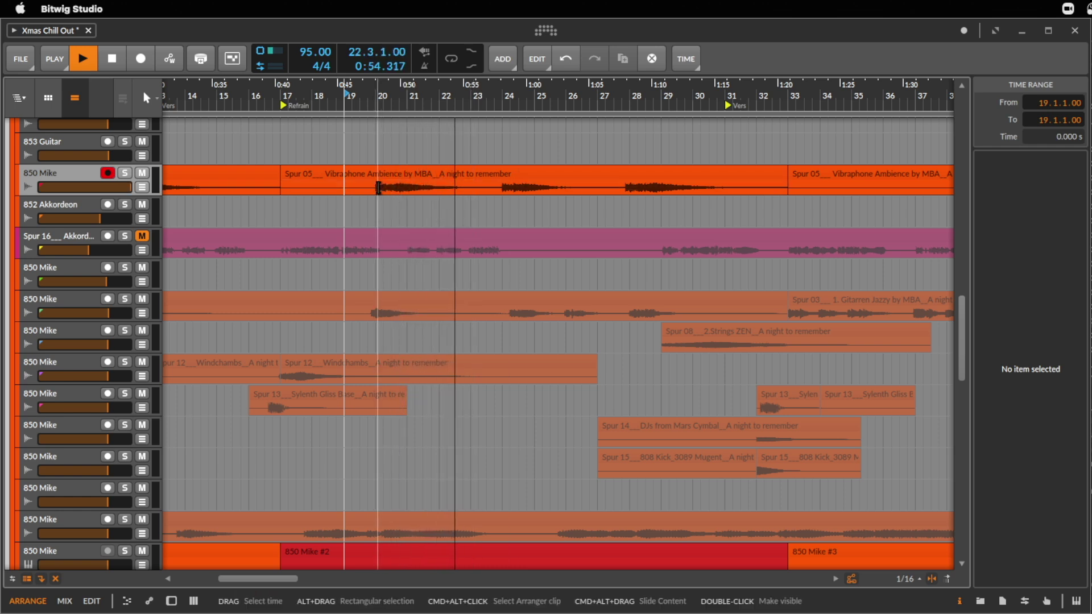
left_click_drag(378, 187, 472, 182)
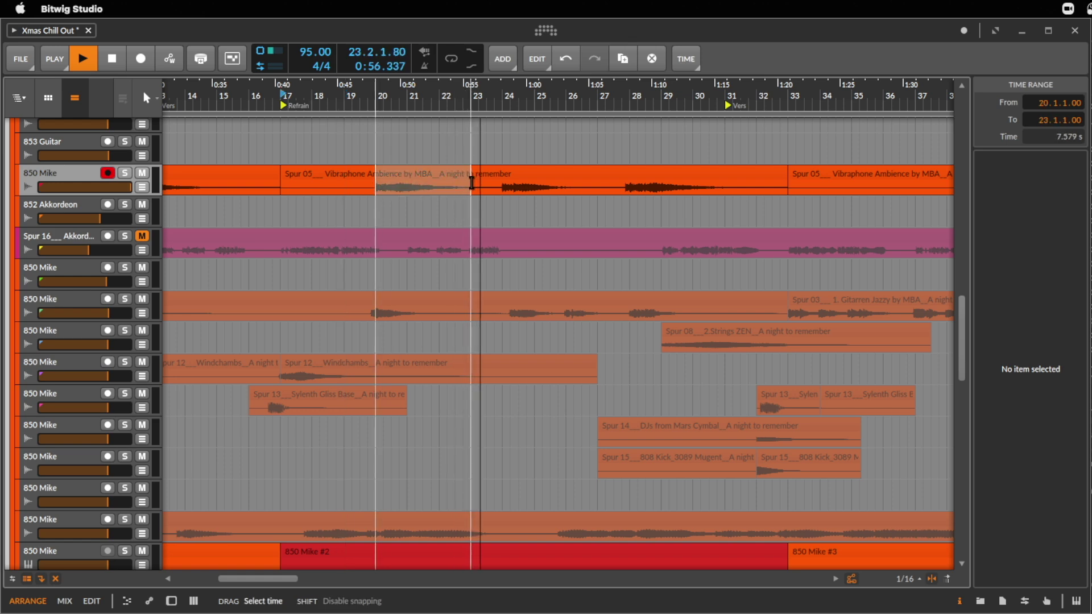
left_click(453, 178)
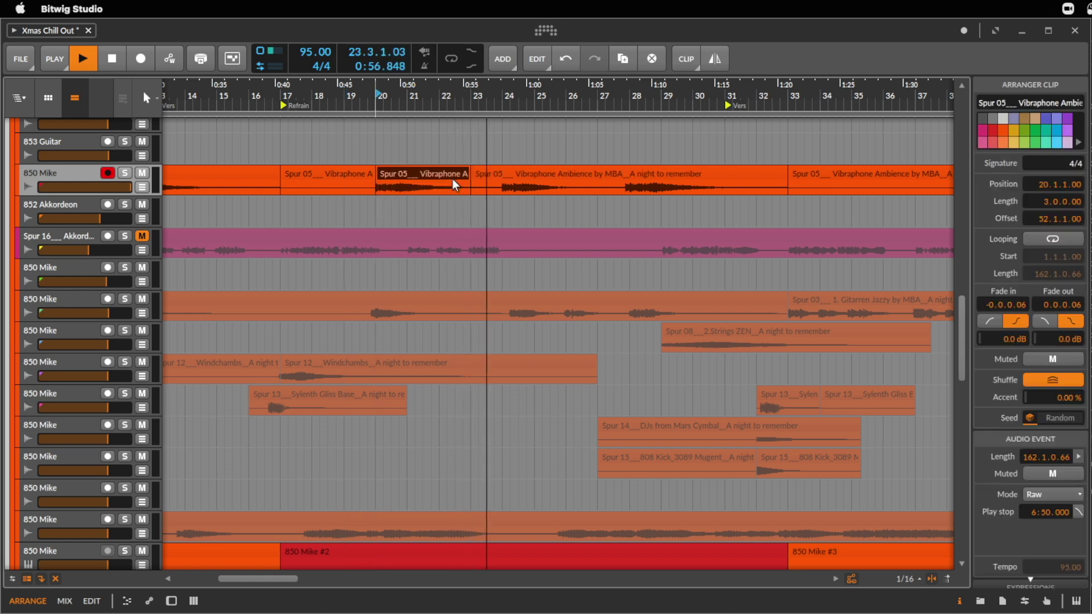
- Colour the vibraphone clip at 20.1 red and audition the Spur 05 part from 38.4.4
left_click(992, 129)
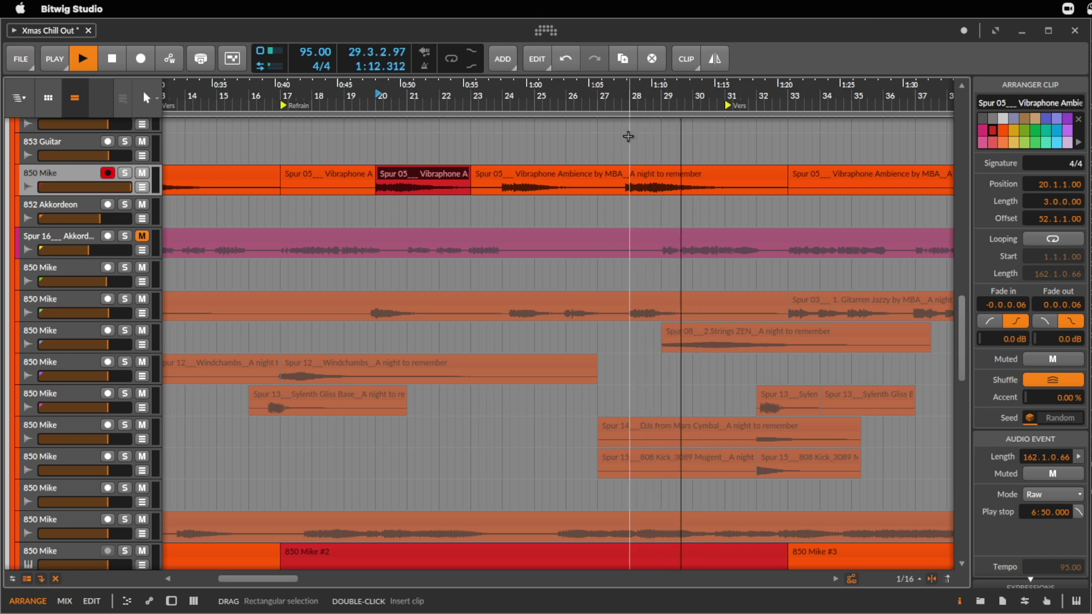
left_click_drag(632, 98, 437, 75)
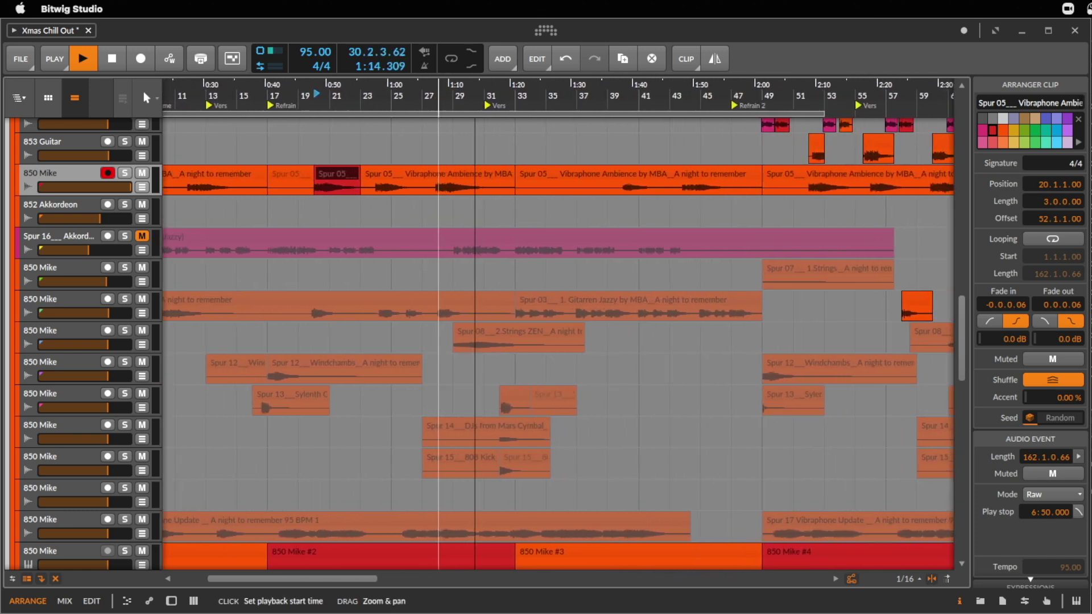
left_click(607, 190)
key("space")
key("space")
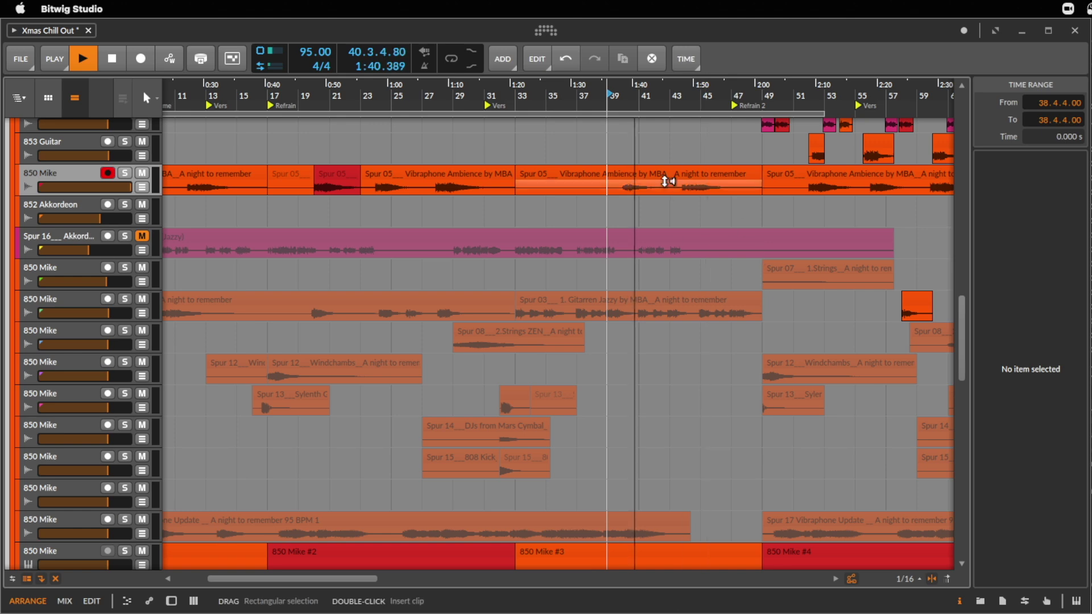
key("space")
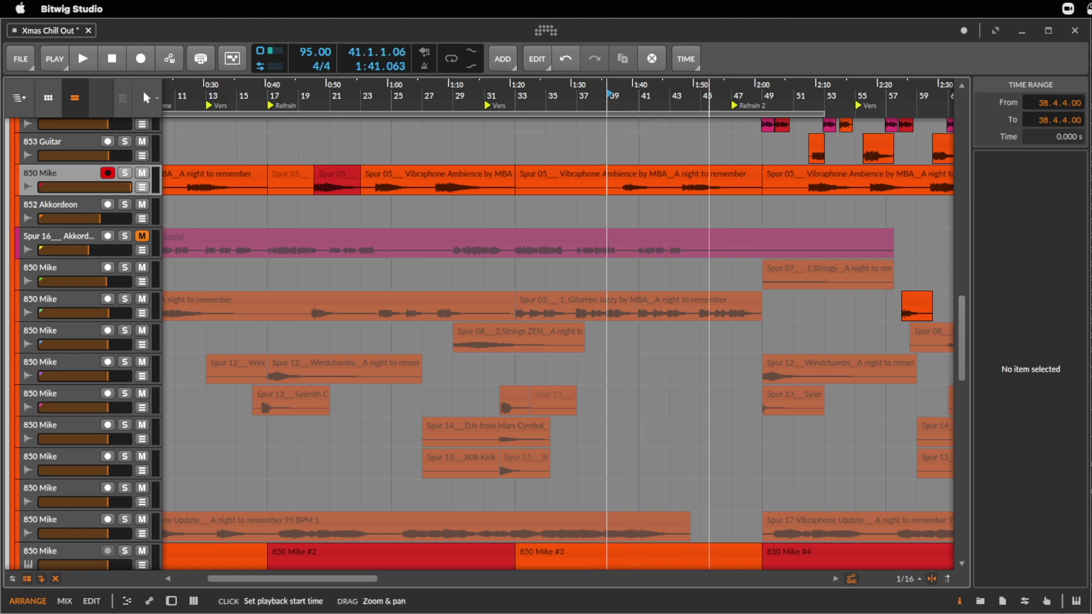
left_click_drag(710, 94, 680, 134)
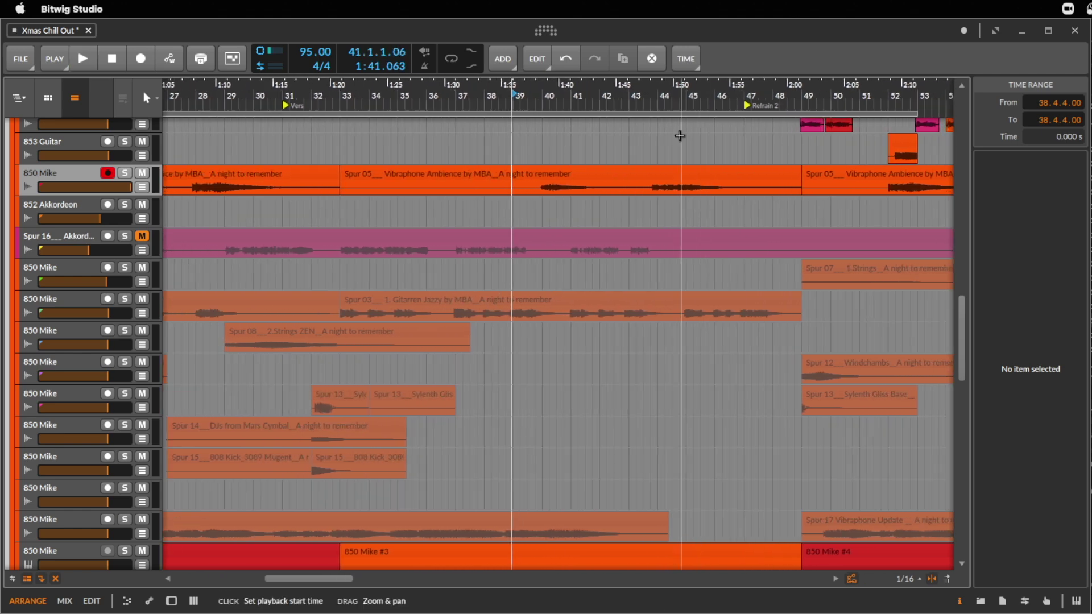
- Save the project and play the Spur 05 vibraphone phrase from 43.1.1
left_click(629, 190)
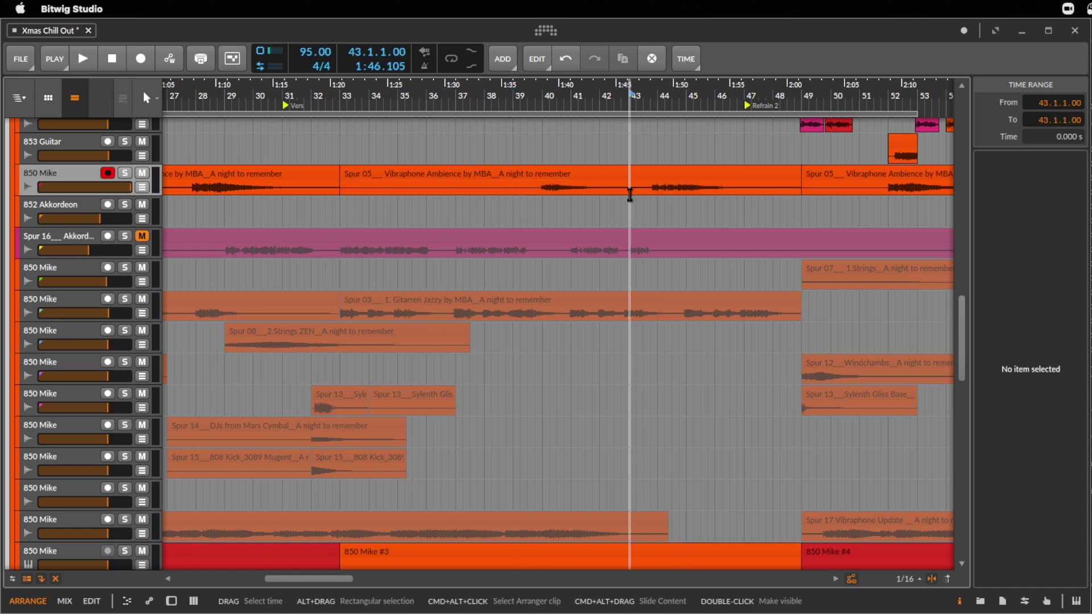
key("cmd+s")
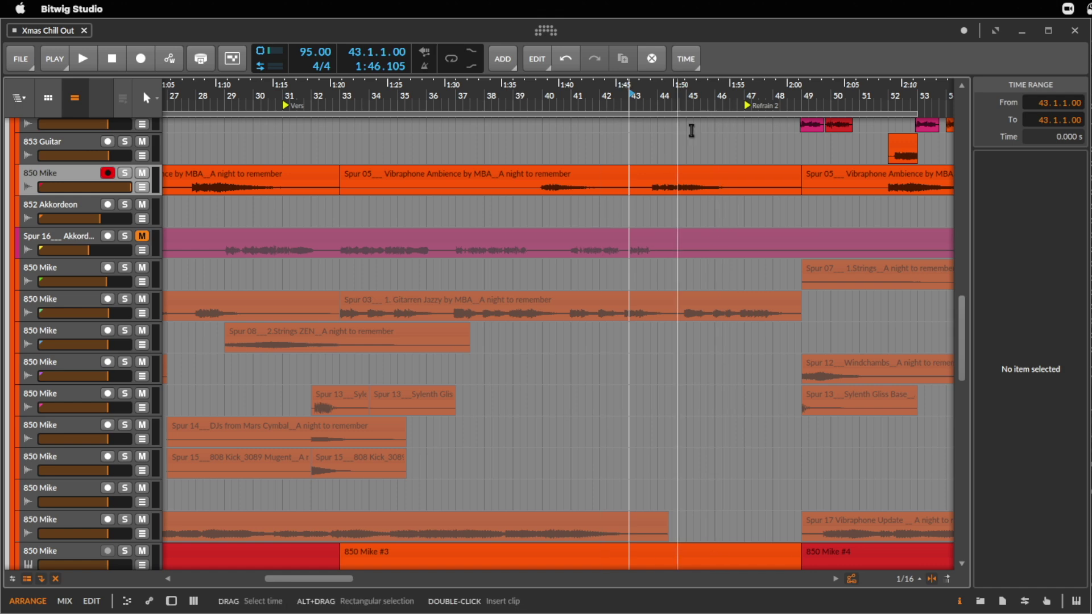
scroll(716, 110, "up", 2)
key("space")
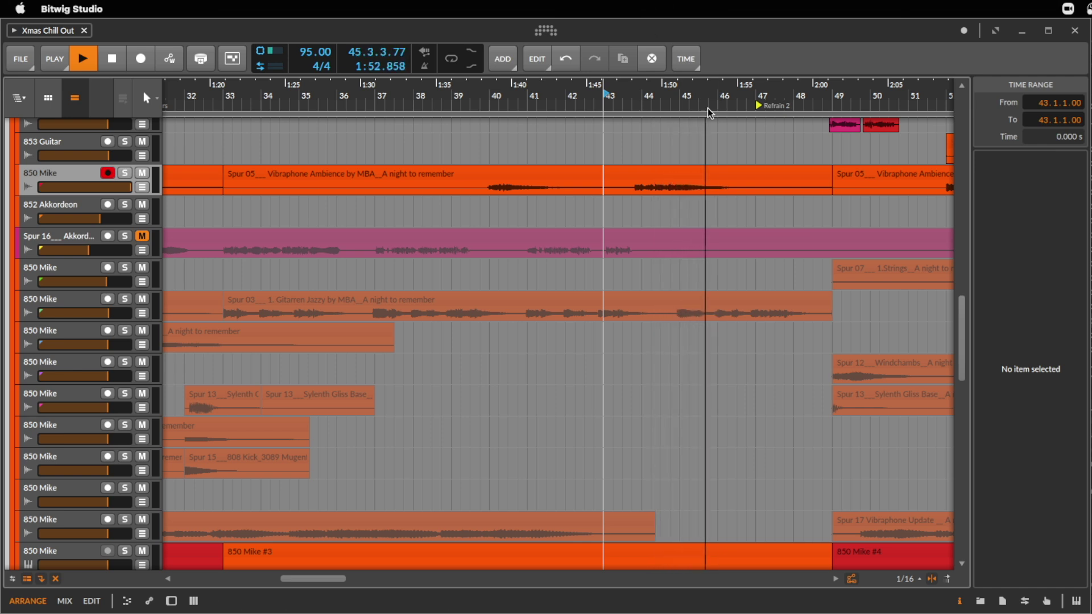
- Split out the vibraphone range from 43.1 to 47.1 as a separate clip and colour it green
left_click_drag(603, 189, 756, 187)
key("super+e")
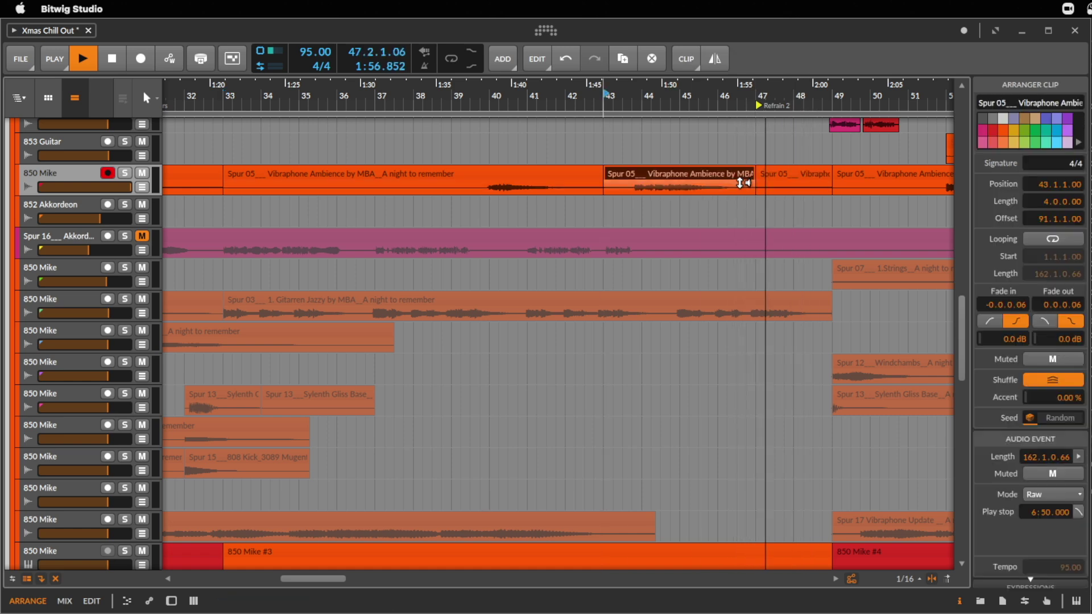
left_click(1035, 130)
scroll(606, 94, "down", 10)
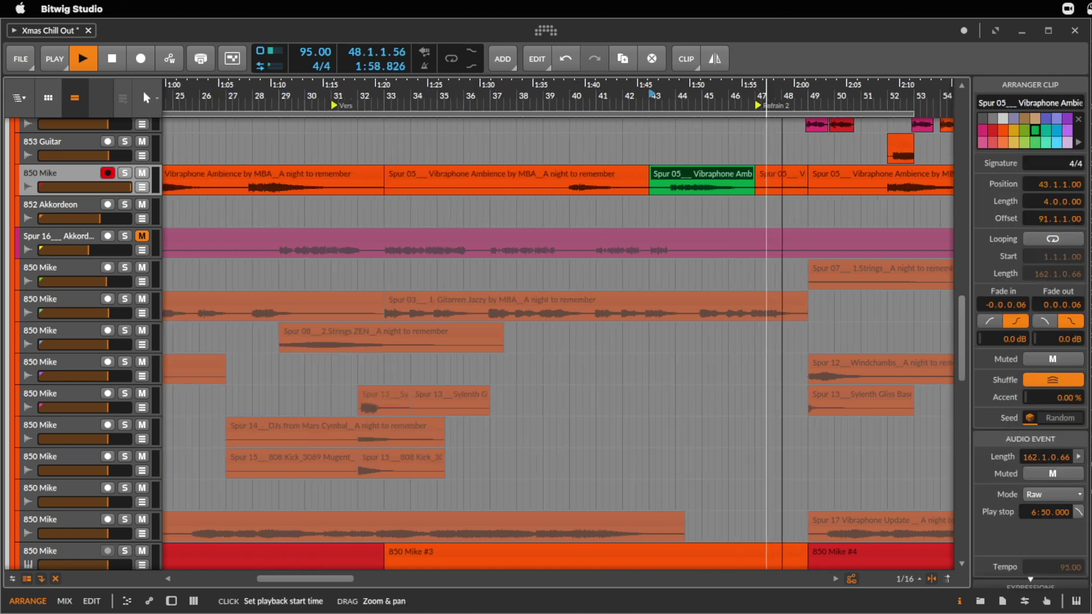
left_click_drag(561, 94, 551, 96)
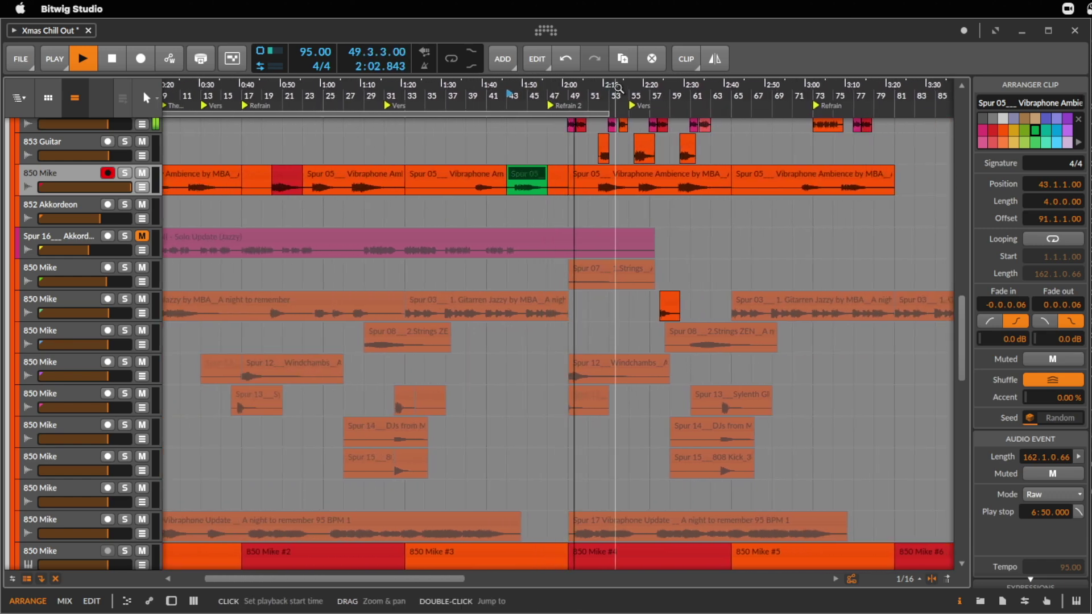
key("space")
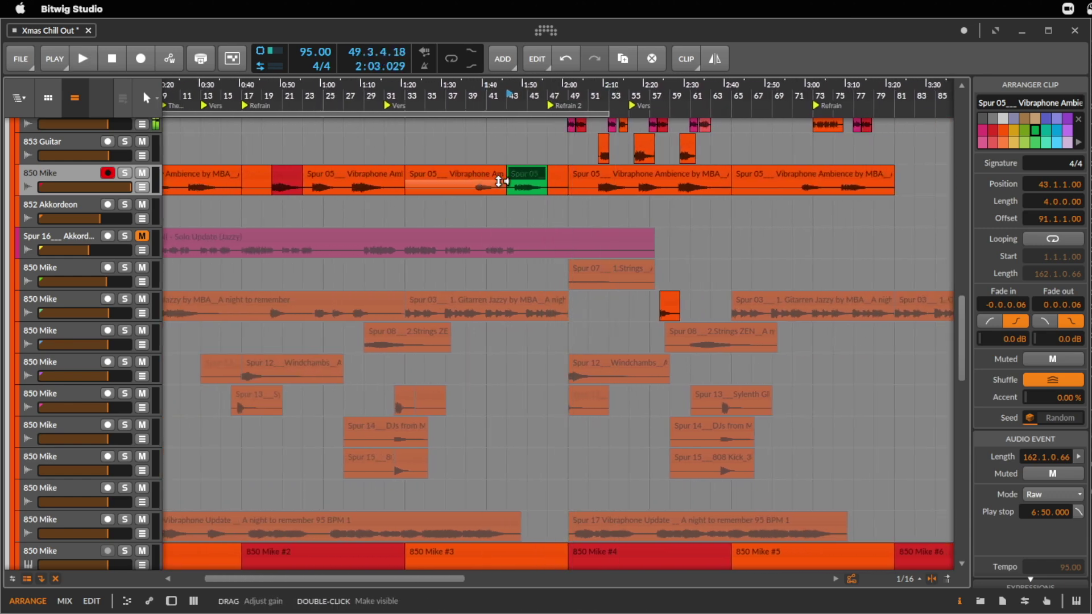
- Try to move the two Spur 05 vibraphone clips starting at 49.1 and 65.1 so they begin at 81.1
left_click(605, 172)
left_click(779, 167, "shift")
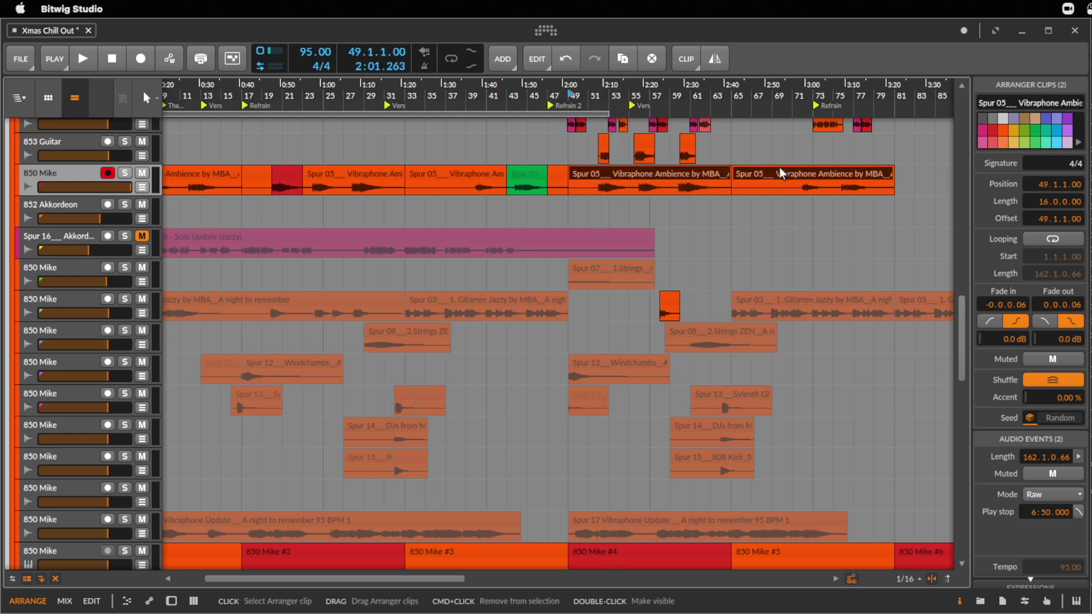
scroll(780, 167, "up", 3)
scroll(780, 167, "up", 3)
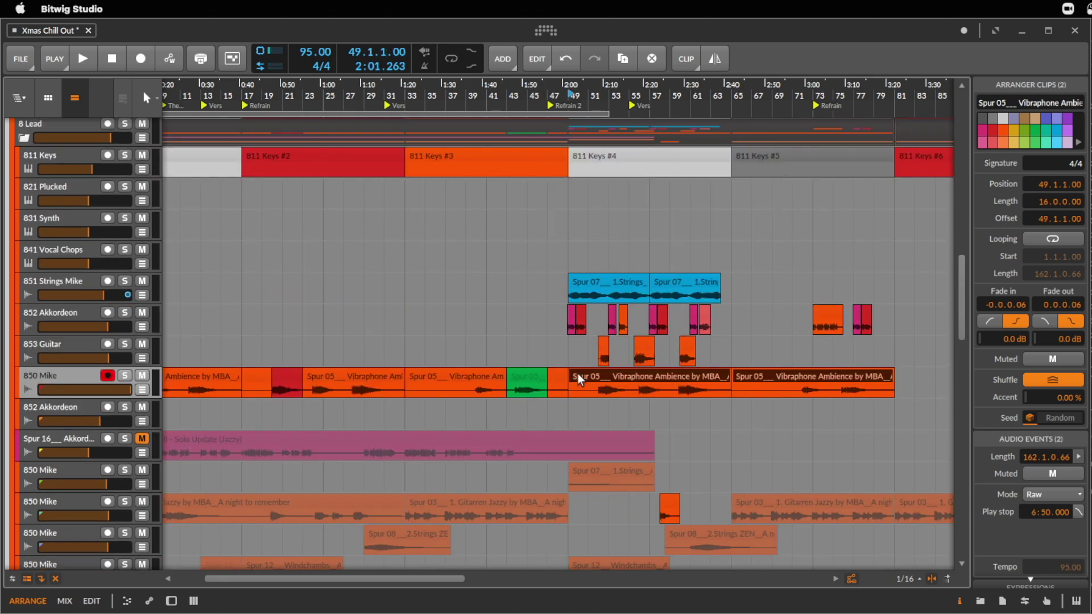
left_click_drag(578, 373, 912, 380)
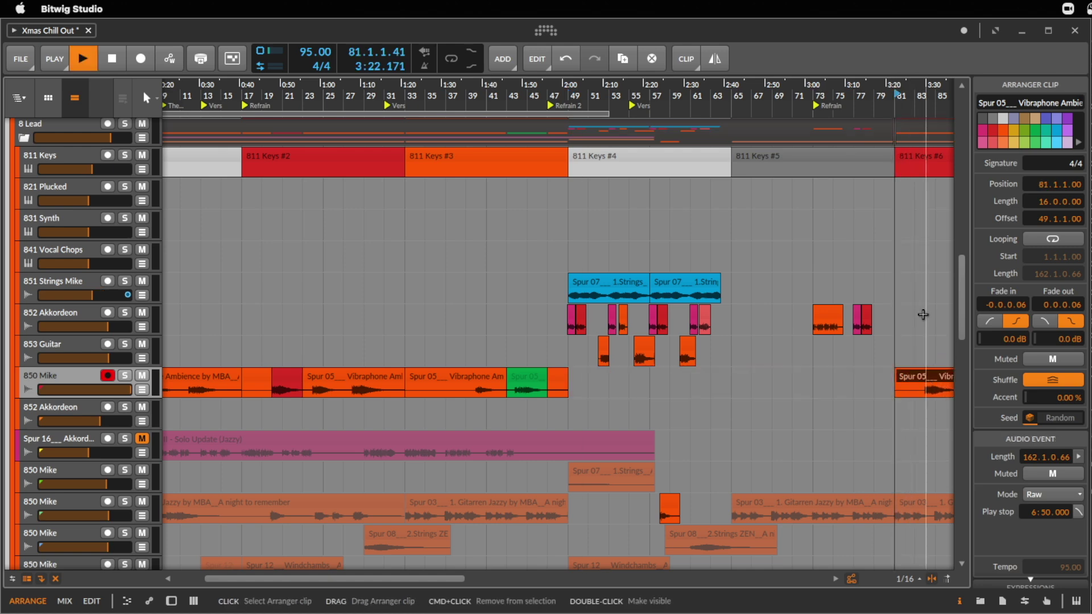
left_click_drag(915, 91, 620, 131)
scroll(660, 393, "up", 10)
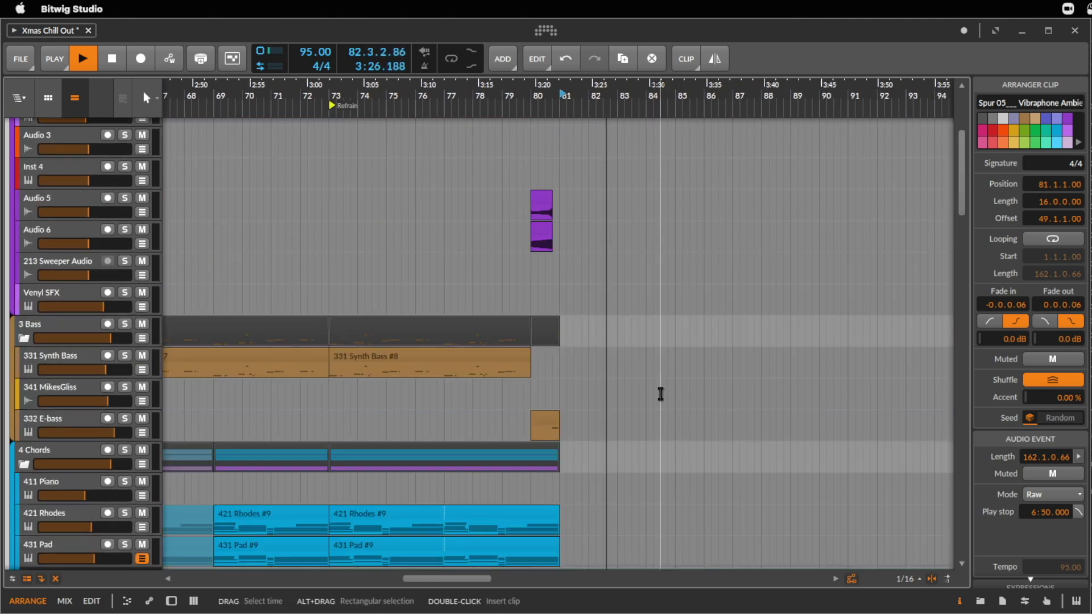
scroll(660, 394, "down", 10)
key("space")
left_click_drag(494, 93, 552, 60)
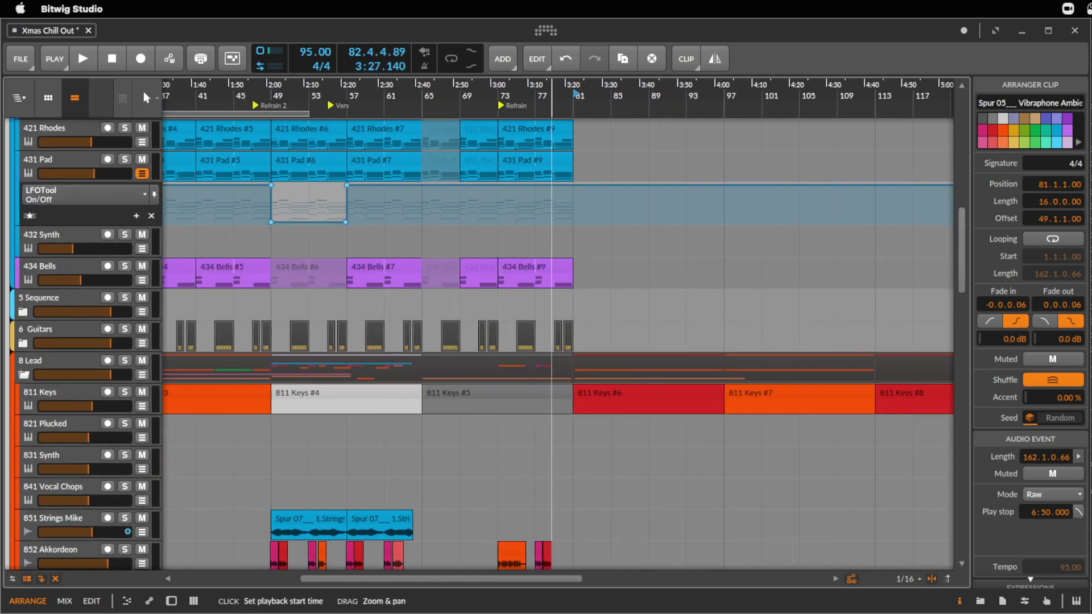
scroll(597, 225, "down", 7)
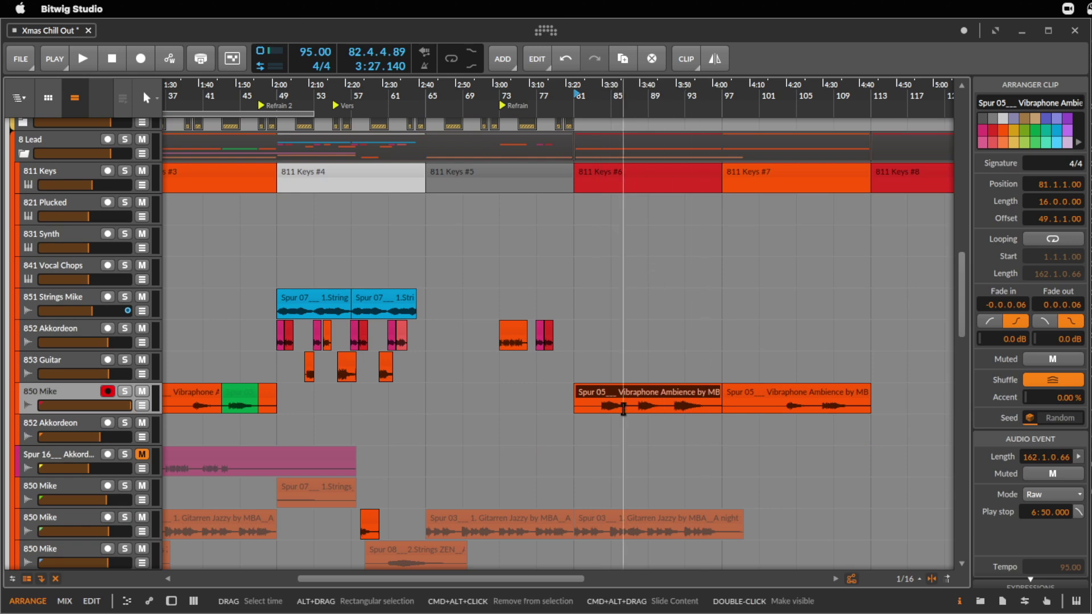
scroll(672, 366, "up", 10)
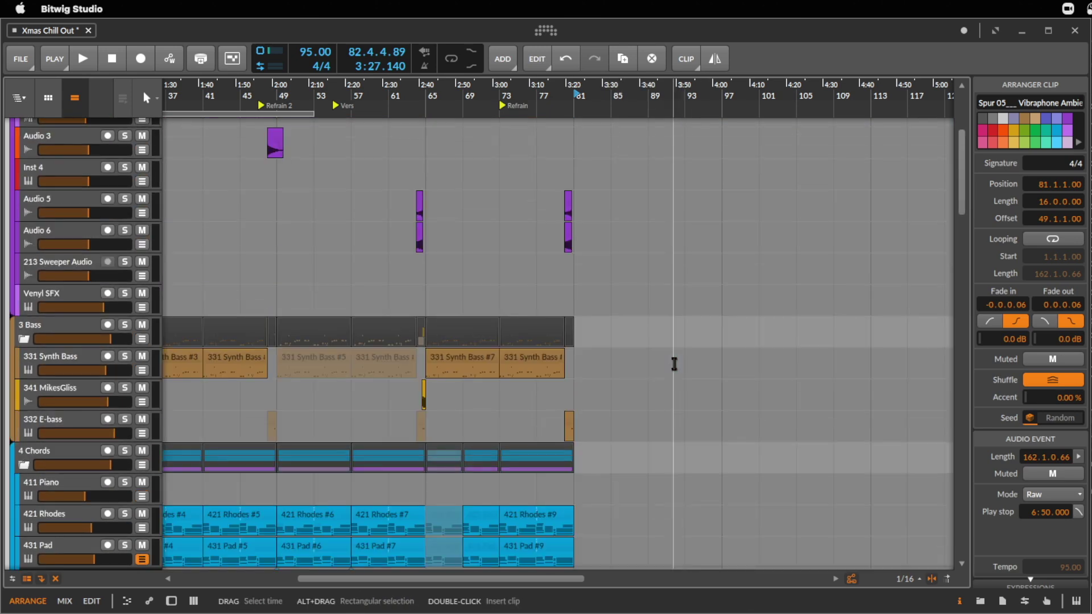
scroll(674, 364, "up", 5)
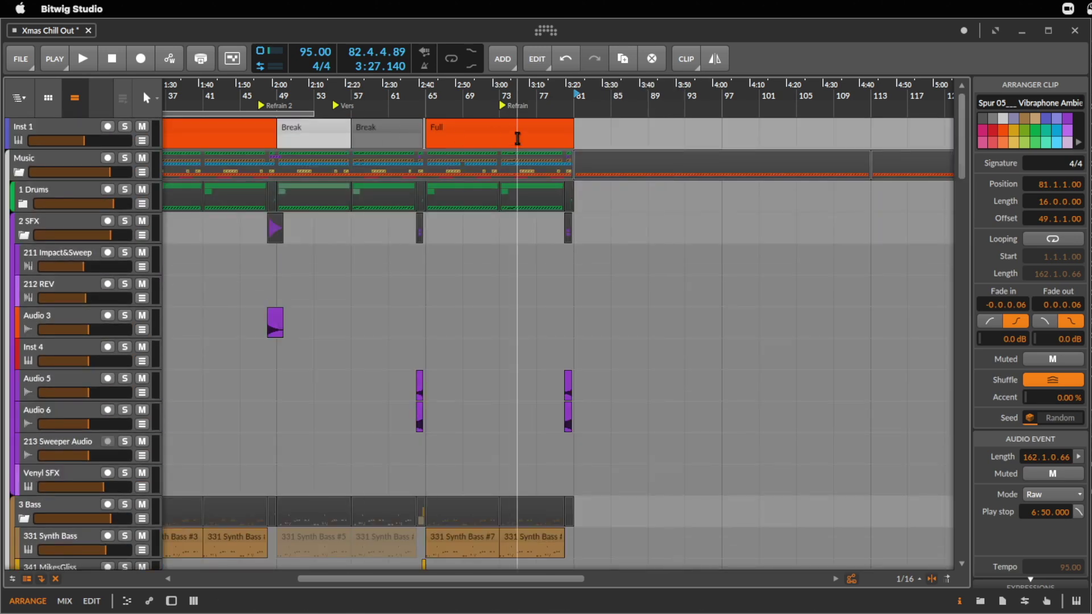
scroll(519, 139, "down", 15)
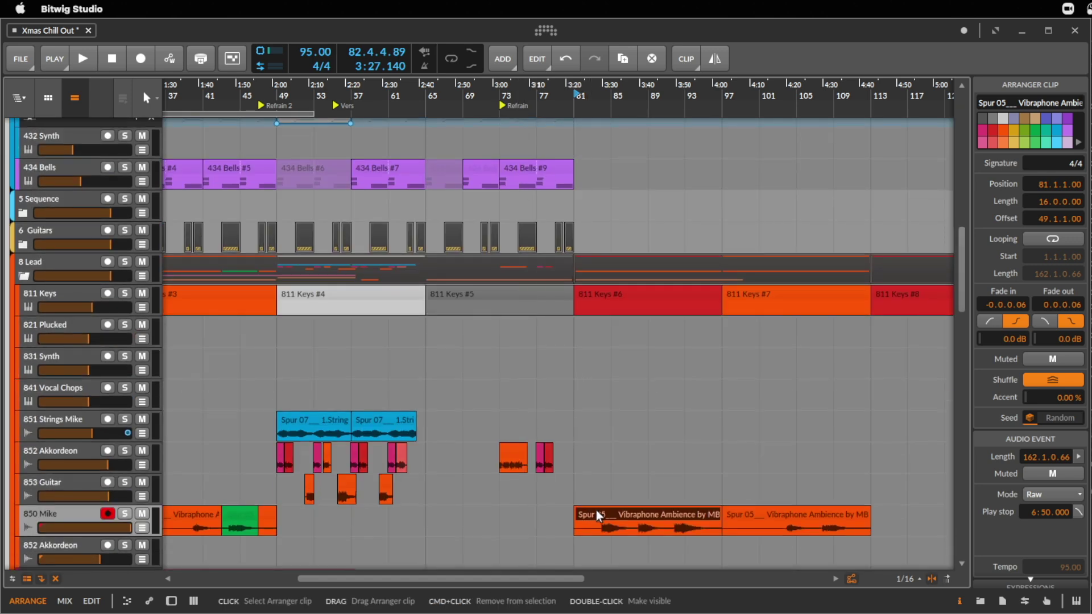
- Try to move the first of the two clips back to about bar 65, and undo both clip moves
left_click_drag(628, 514, 480, 518)
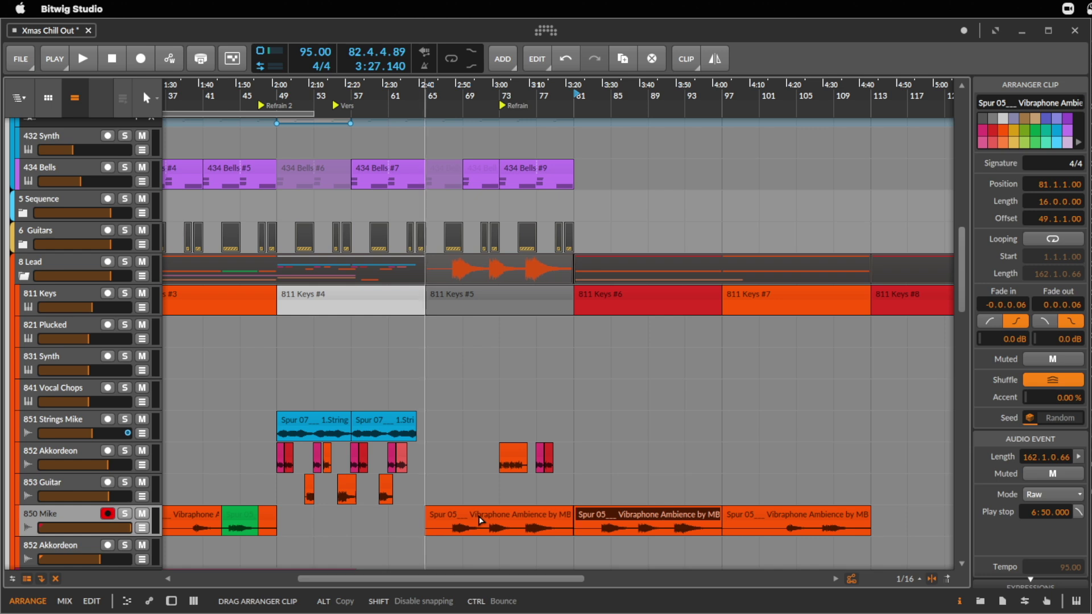
left_click_drag(479, 516, 479, 516)
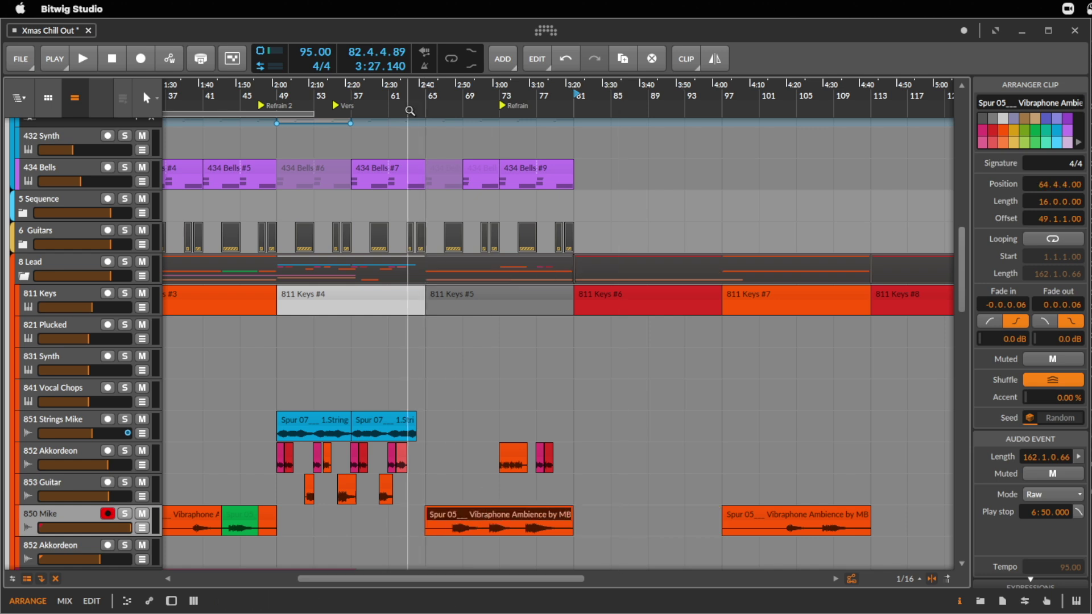
key("super+z")
key("super+z")
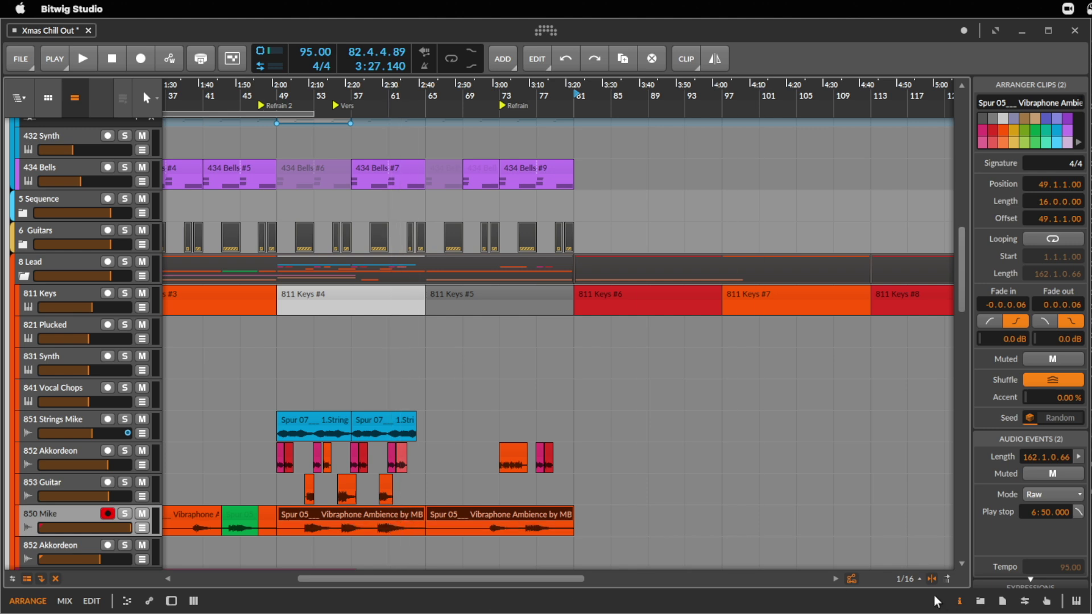
- Set the snapping grid to 1/1, move the vibraphone clips at 49.1 and 65.1 to start at 65.1, and play from there
left_click(911, 580)
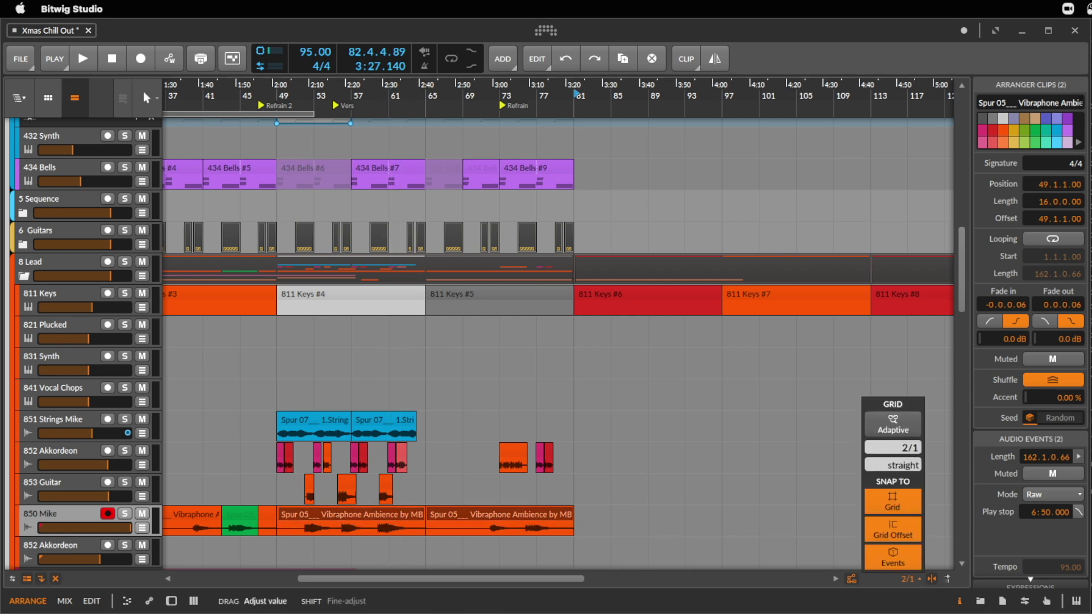
left_click(326, 494)
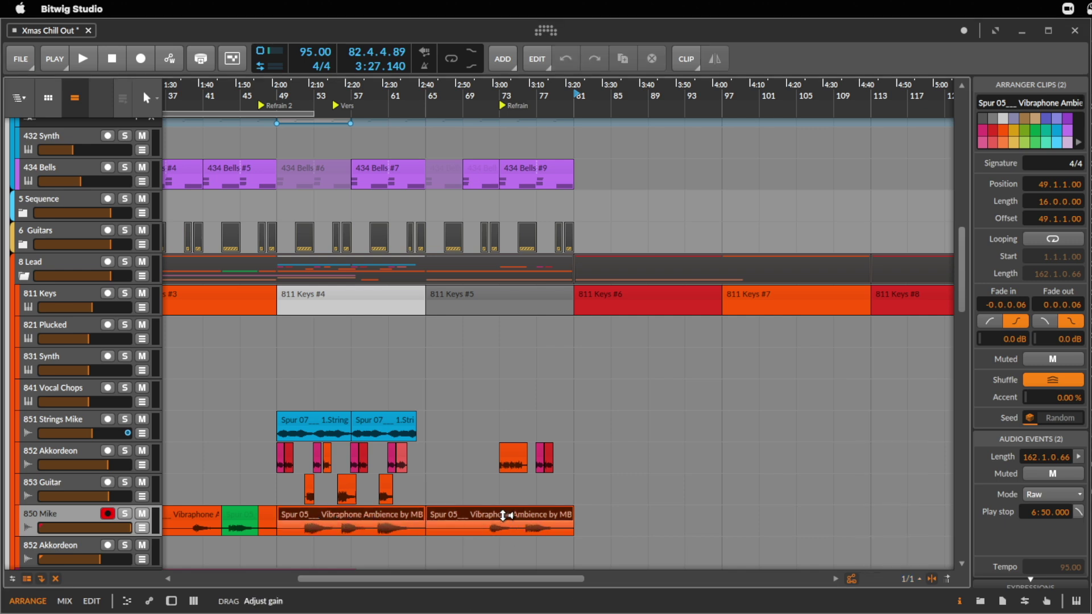
left_click_drag(342, 515, 488, 521)
key("space")
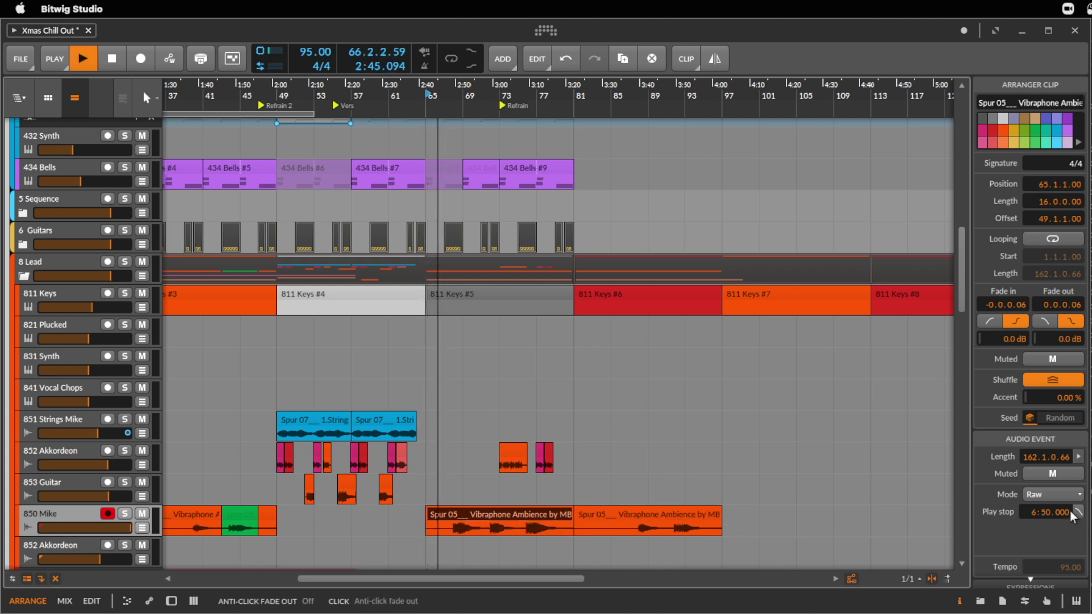
- Set the gain of the vibraphone clip at 65.1 to +0.1 dB
scroll(1047, 456, "down", 3)
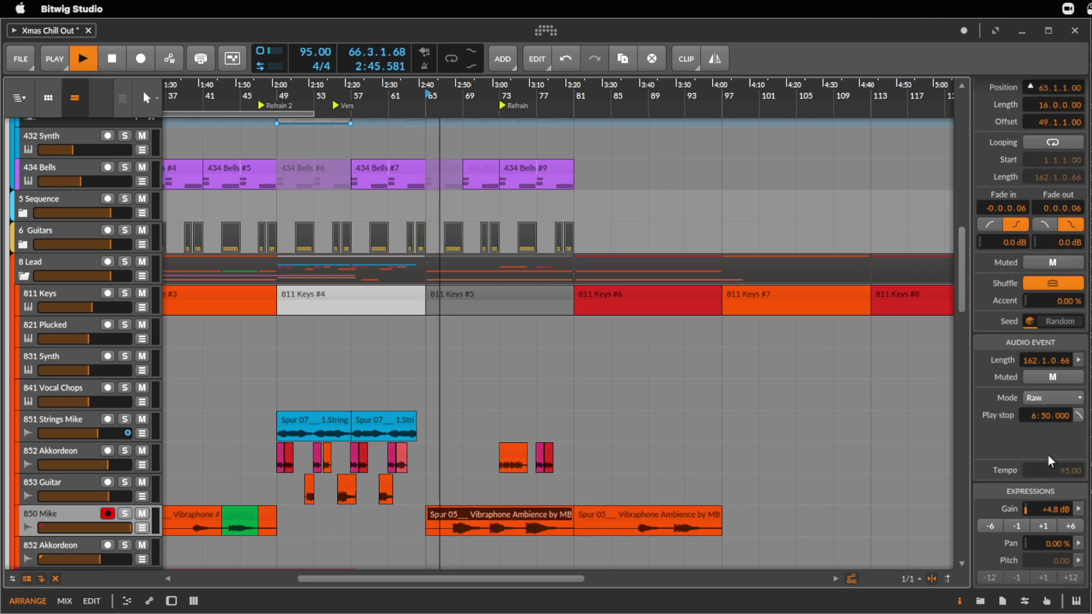
double_click(1021, 522)
left_click(1021, 522)
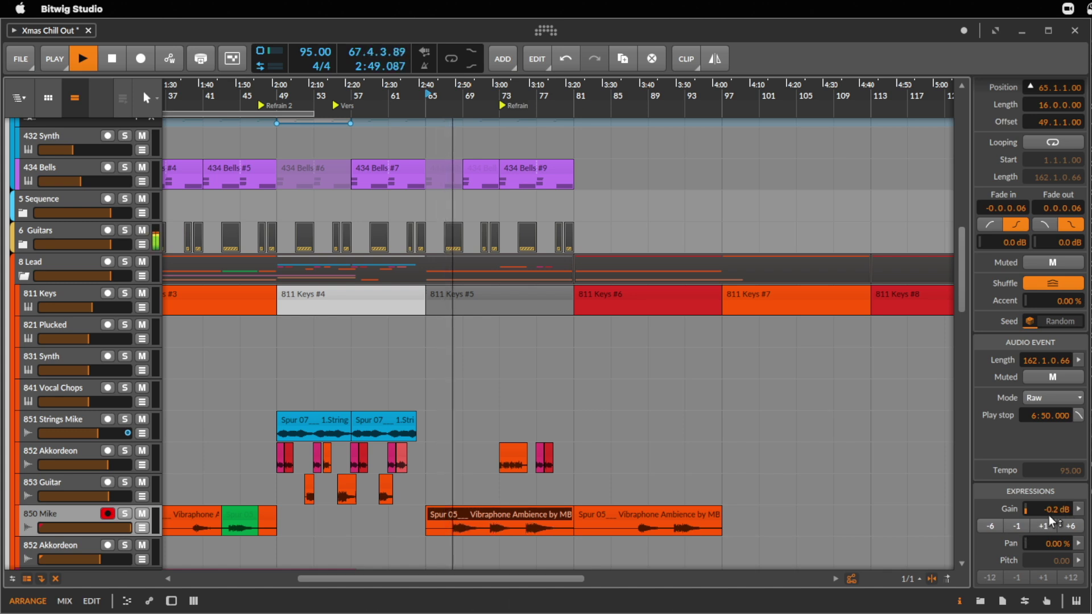
left_click_drag(1049, 513, 1049, 508)
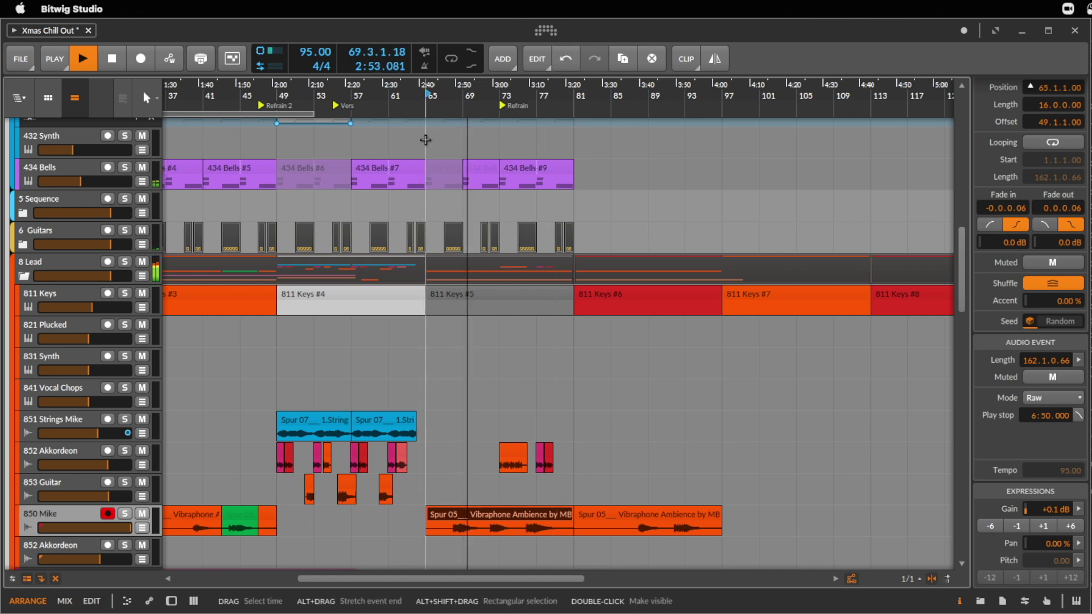
- Split out the vibraphone range from 68.1 to 71.1 as a separate clip and stop playback
left_click_drag(453, 95, 500, 160)
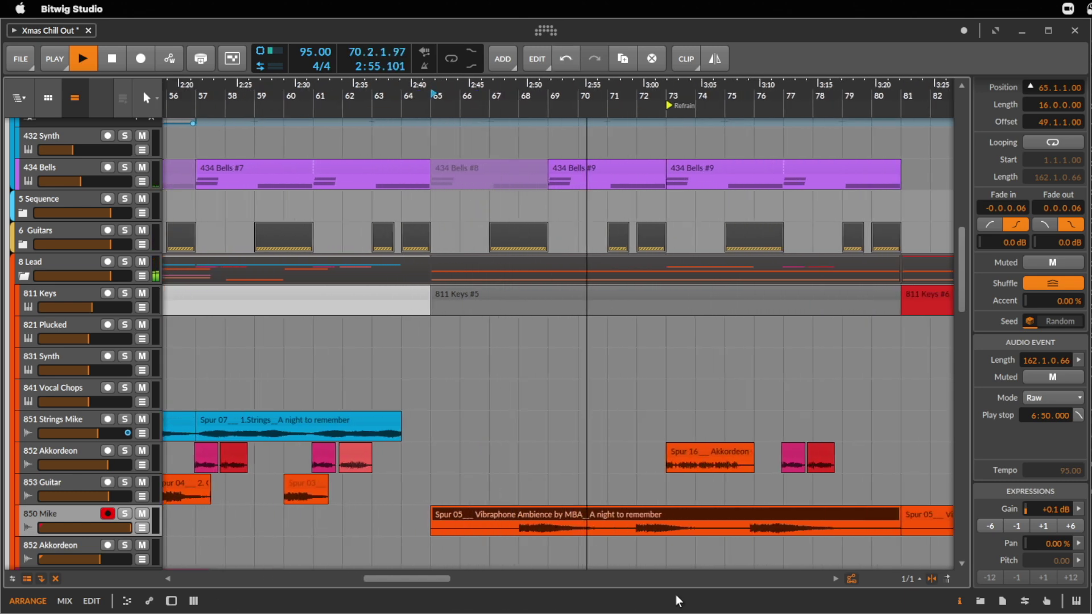
left_click_drag(610, 531, 519, 523)
key("super+e")
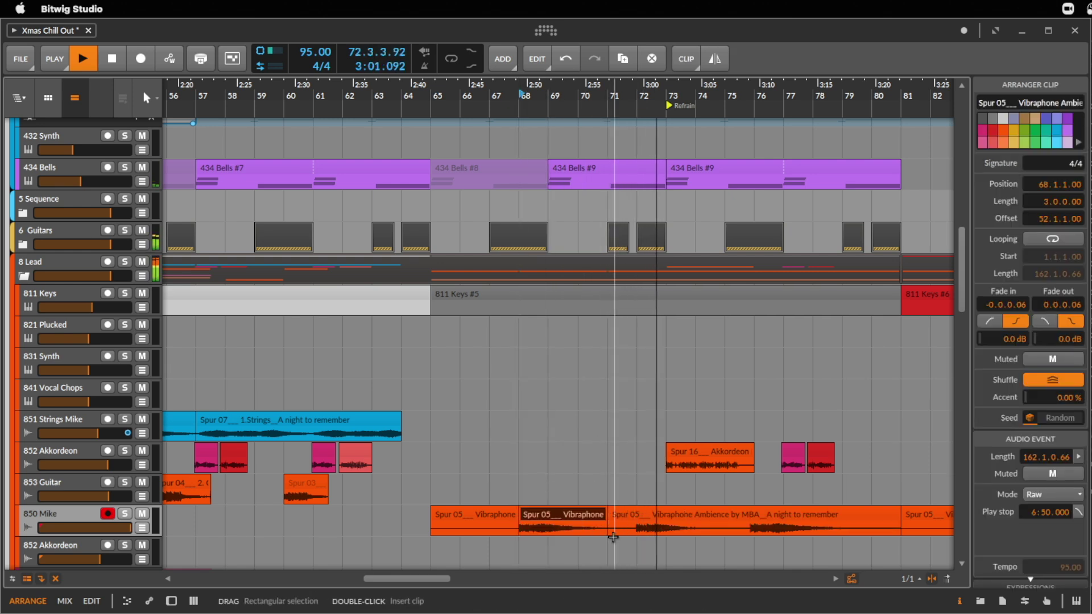
key("space")
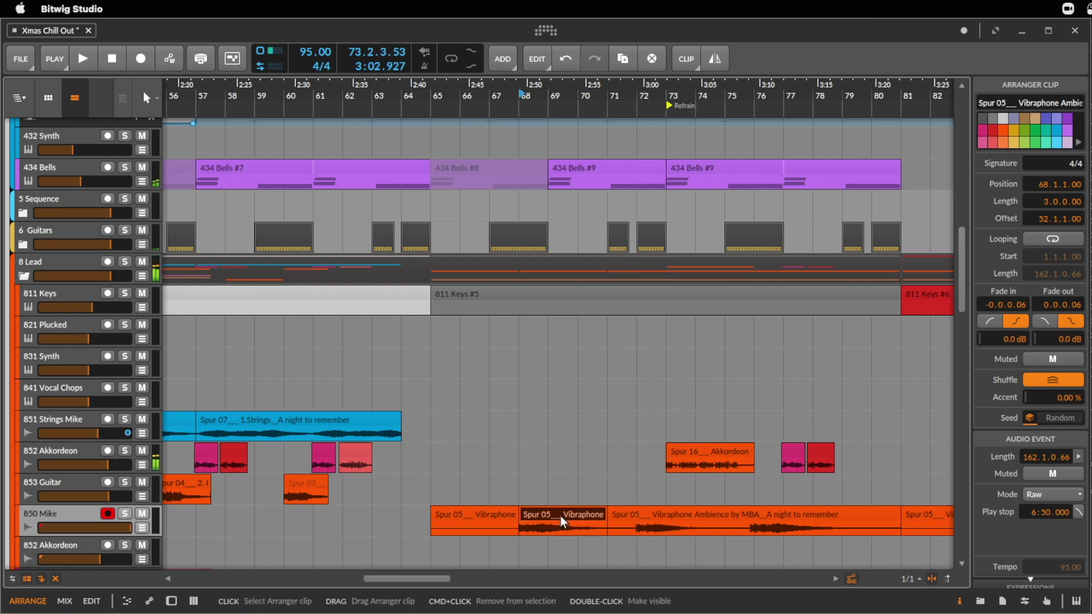
- Play the vibraphone phrase from 72.1.1 and examine its waveform around the Refrain at bar 73
left_click(637, 532)
key("space")
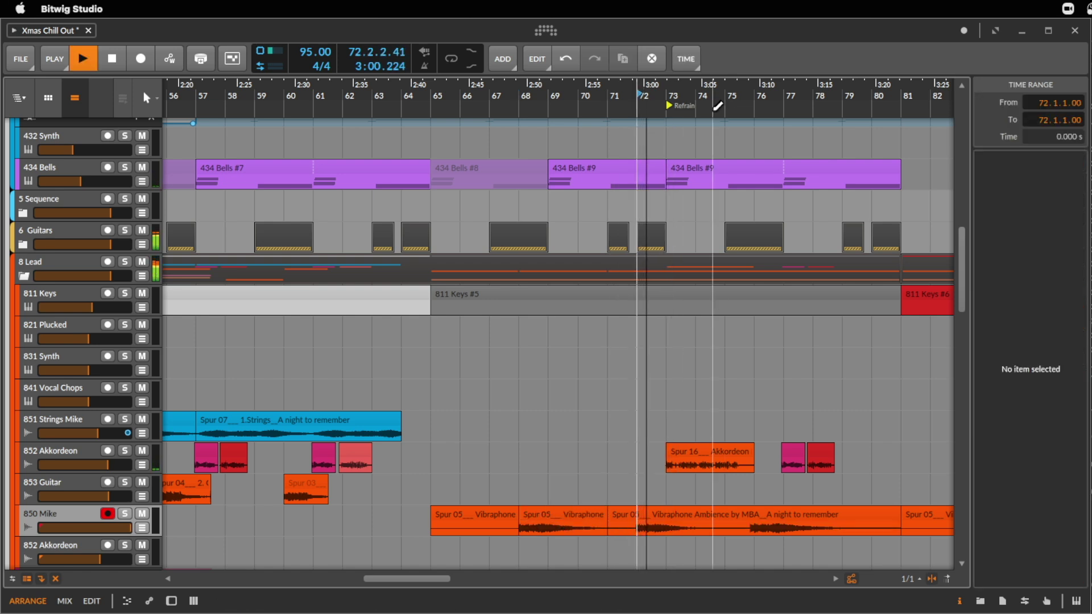
left_click_drag(695, 93, 695, 137)
scroll(703, 101, "up", 2)
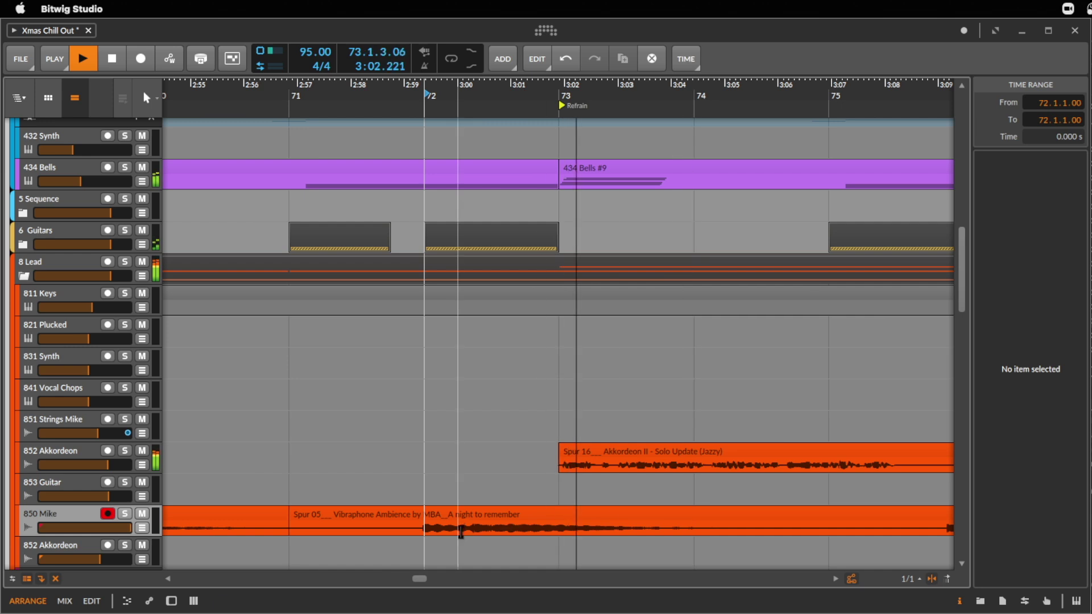
- Duplicate the vibraphone range from 72.1 to 72.3 so its copy fills 72.3 to 73.1, and stop playback
key("space")
key("space")
left_click_drag(491, 519, 424, 520)
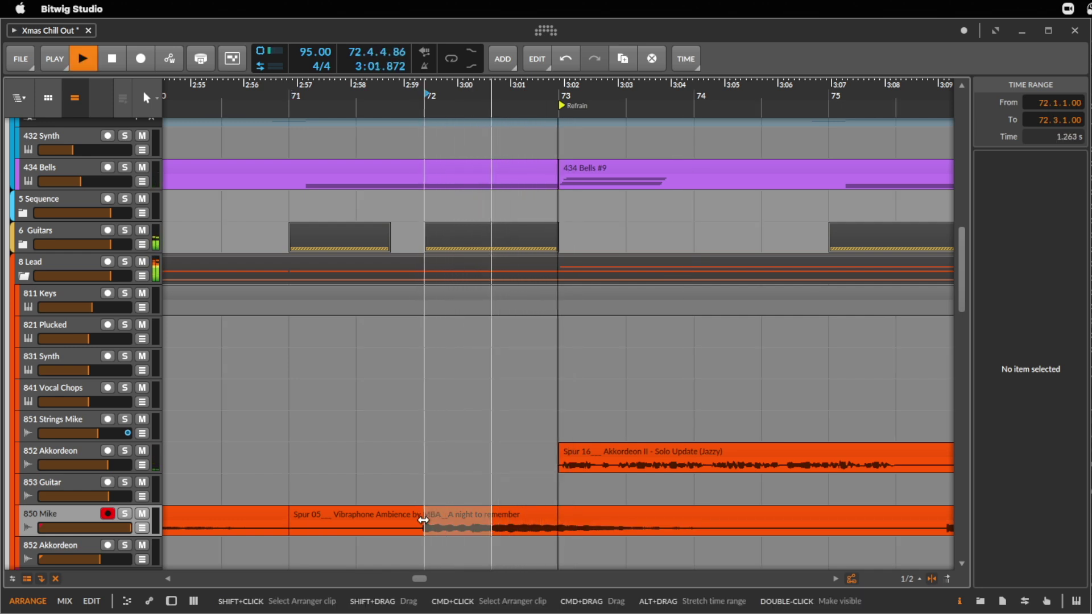
key("super+d")
key("space")
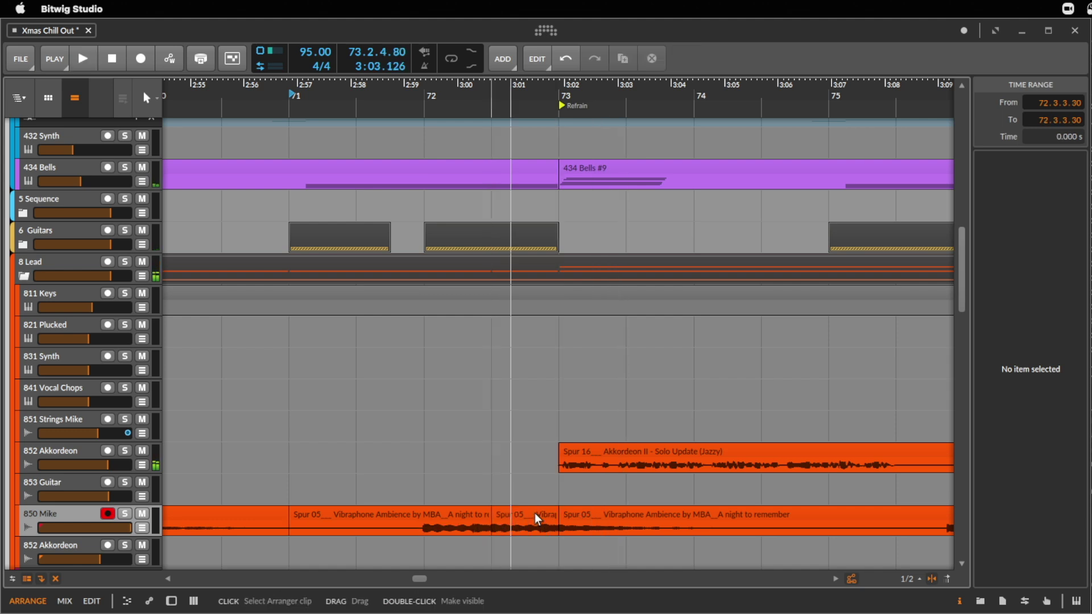
left_click(535, 513)
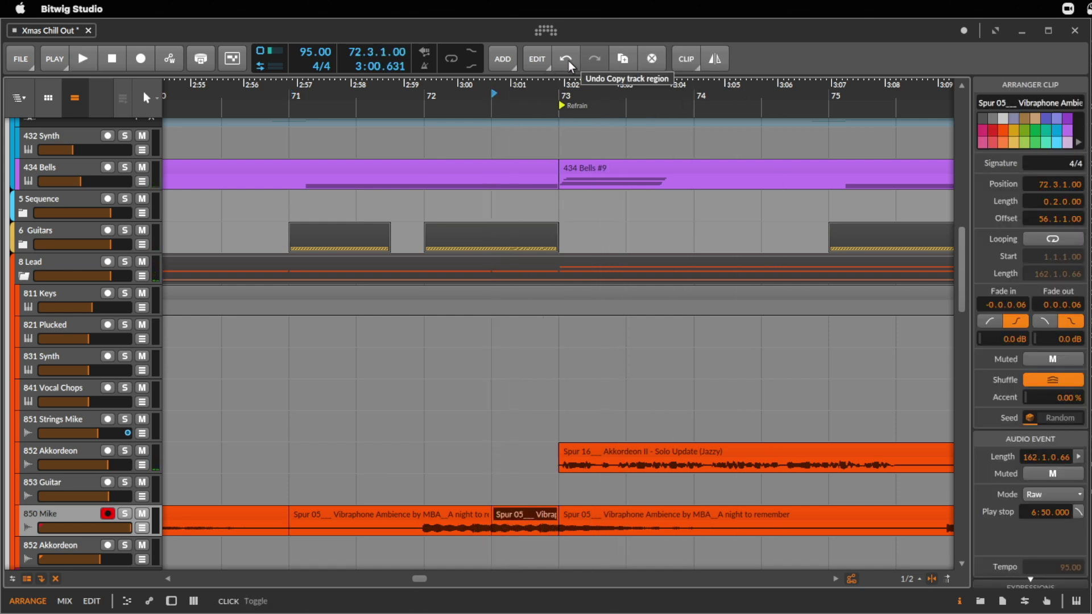
- Mute the vibraphone clip at 73.1 and audition the repeated phrase from 71.3.1 and from 71.1.1
left_click(592, 517)
key("m")
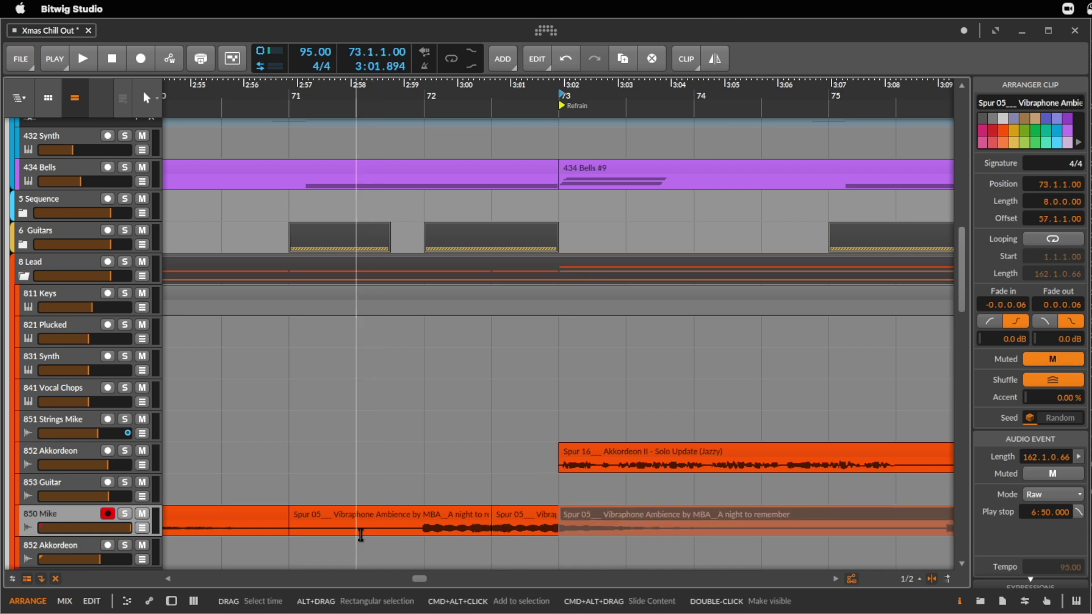
left_click(360, 530)
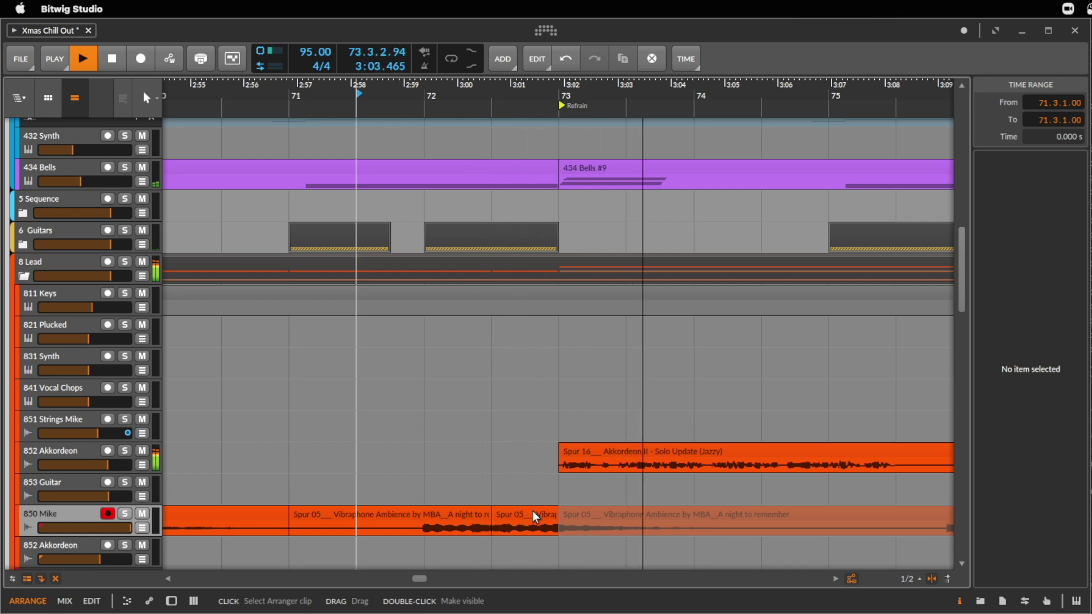
key("space")
left_click(430, 513)
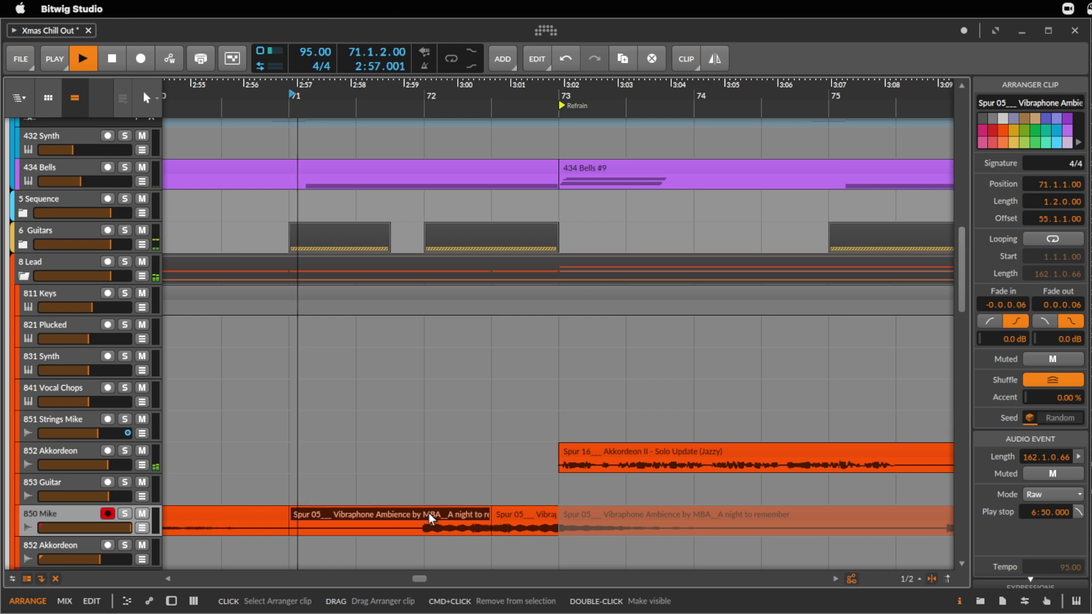
key("space")
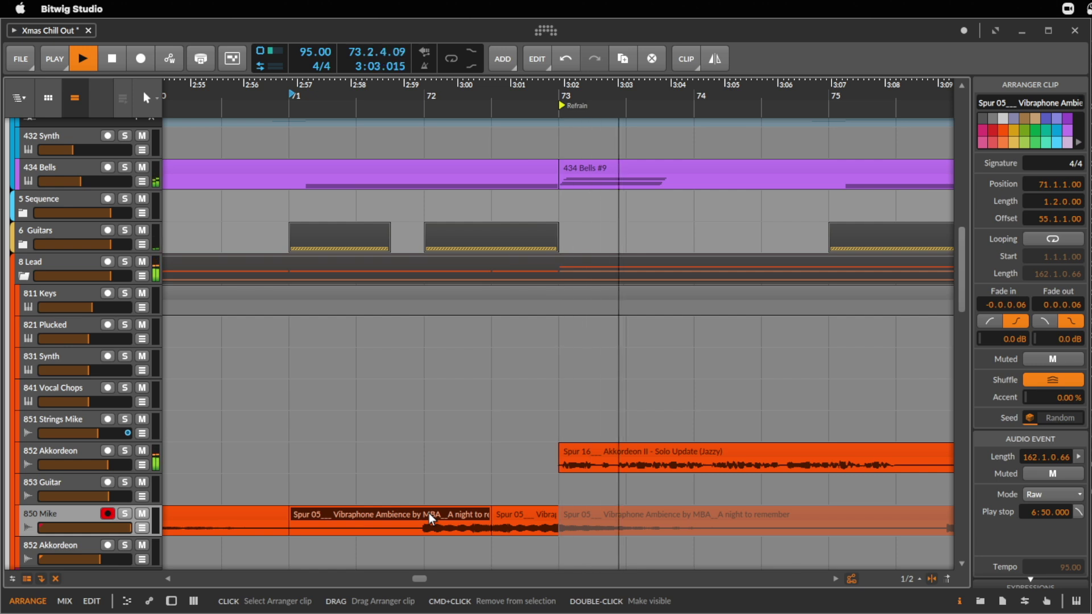
- Unmute the vibraphone clip that starts at the Refrain at bar 73
left_click_drag(442, 82, 443, 23)
left_click(596, 515)
key("alt+m")
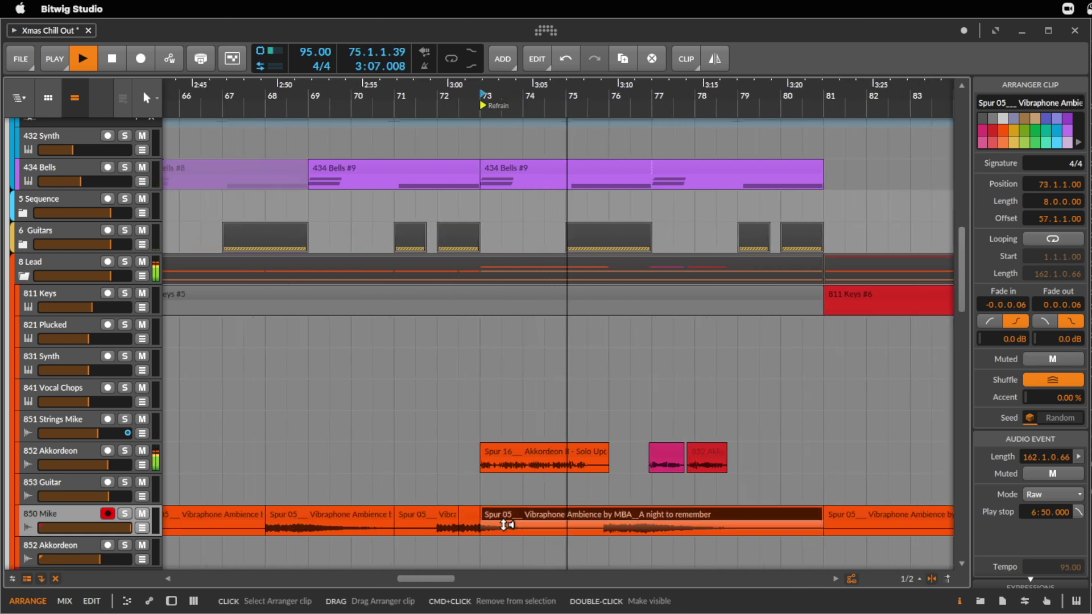
- Colour the two vibraphone clips starting at 71.1 and 72.3 blue
left_click(459, 516)
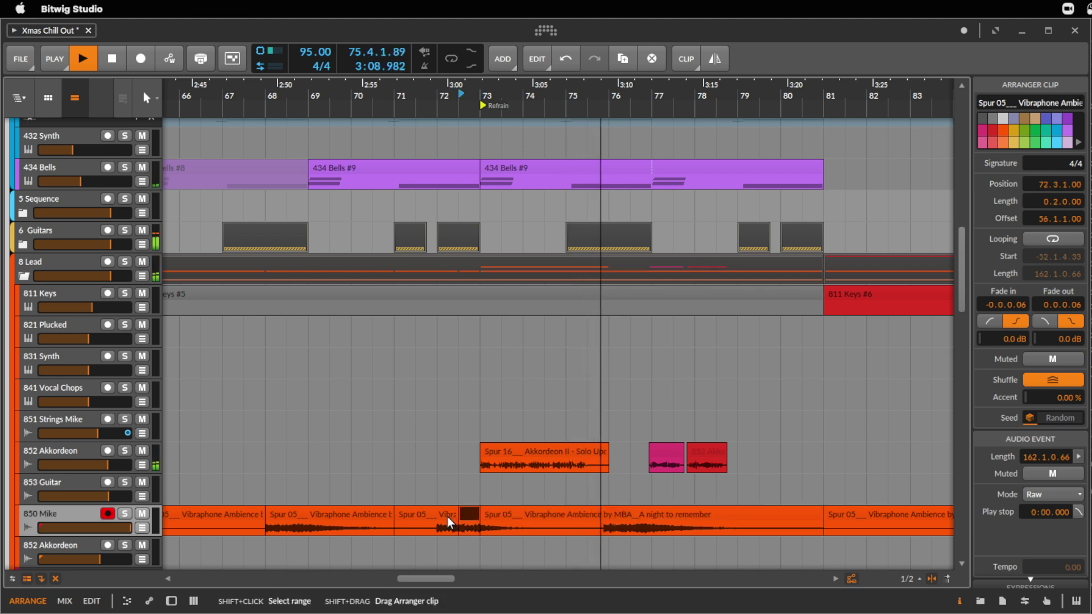
left_click(426, 514, "shift")
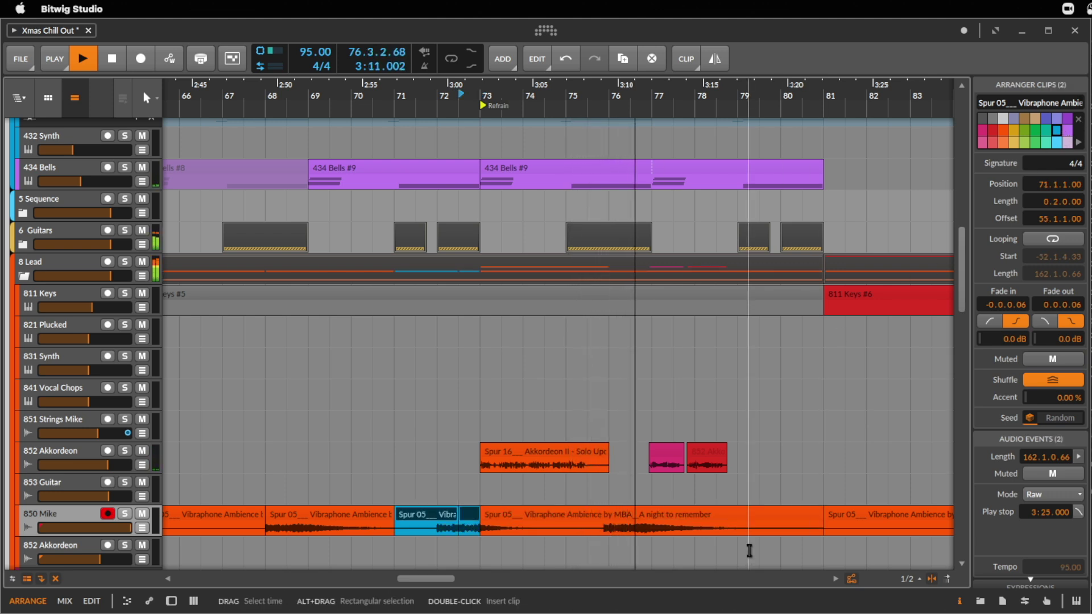
- Play the vibraphone phrase on the 850 Mike track from 88.1.1
mouse_move(645, 109)
left_mouse_down()
mouse_move(645, 94)
mouse_move(632, 123)
left_mouse_up()
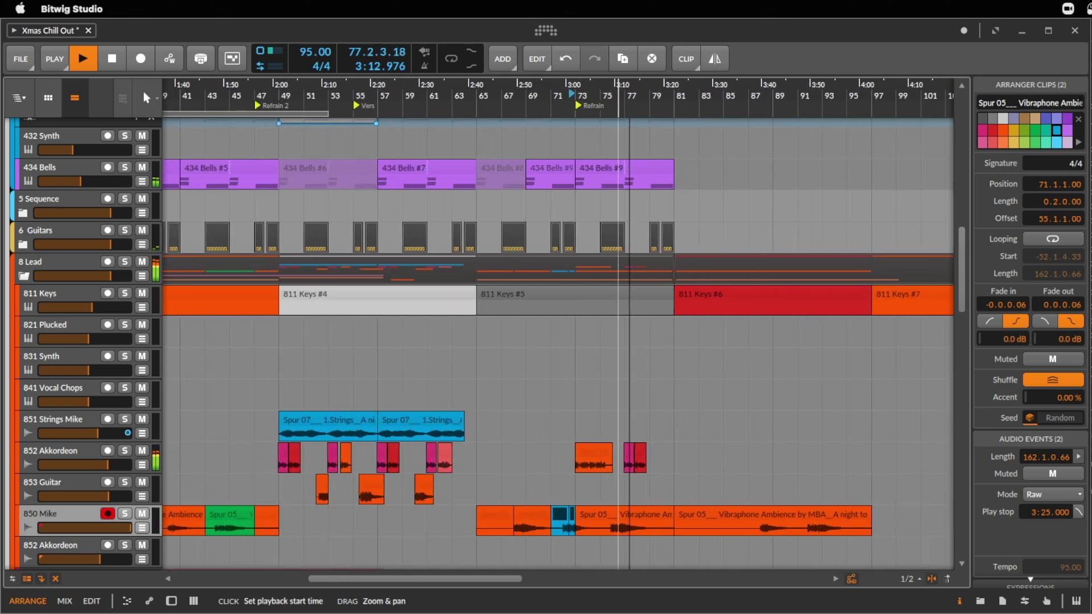
left_click(761, 530)
key("space")
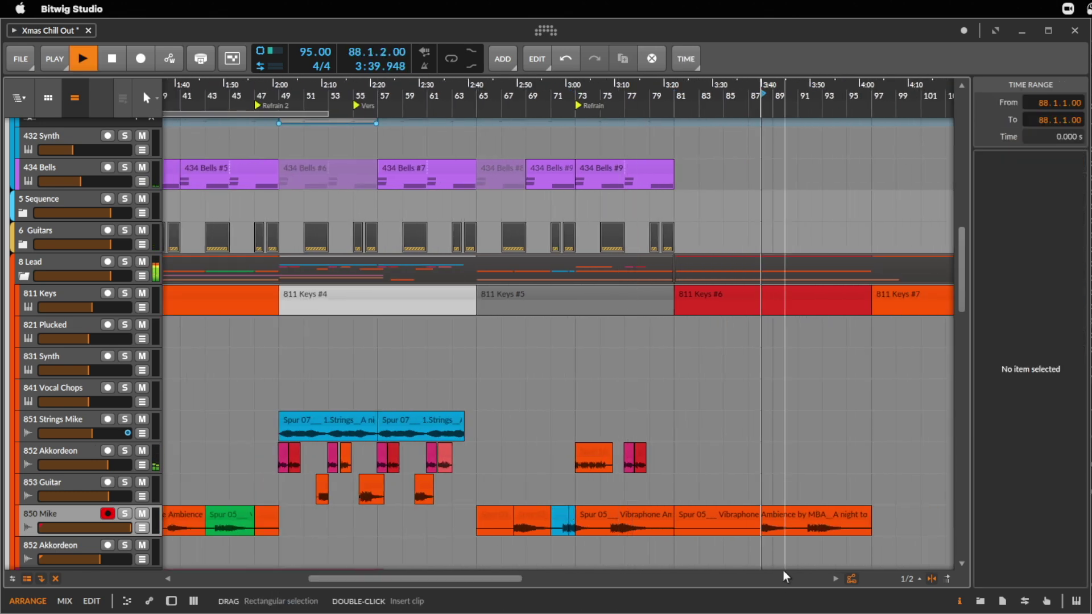
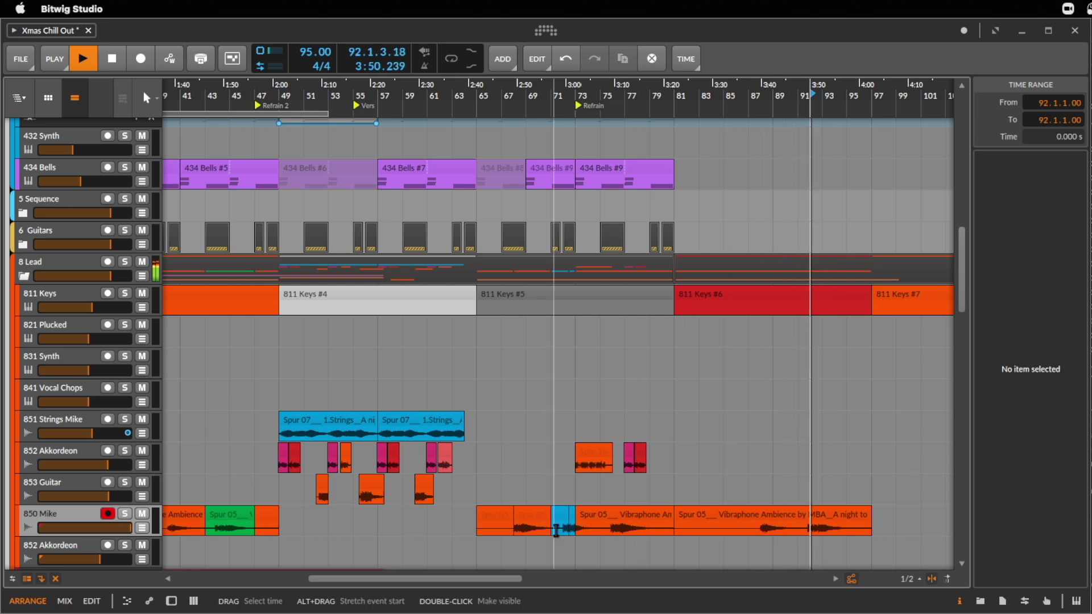
- Delete the vibraphone clips on the upper 850 Mike track between bars 68 and 81 and in the section before bar 49
left_click(639, 518)
key("Delete")
left_click(535, 518)
key("Delete")
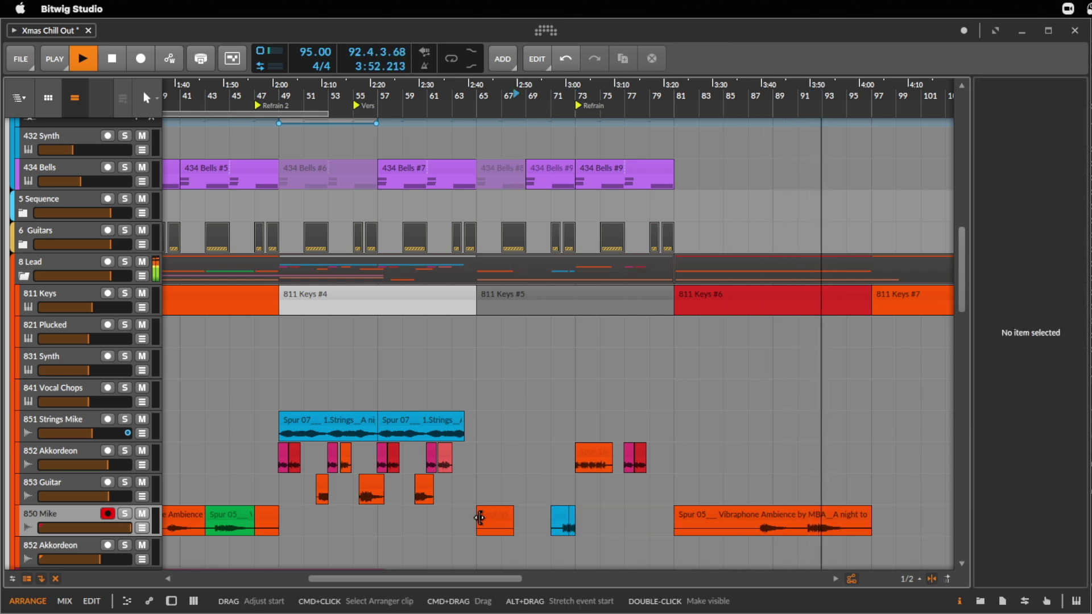
left_click(270, 518)
key("Delete")
left_click(205, 516)
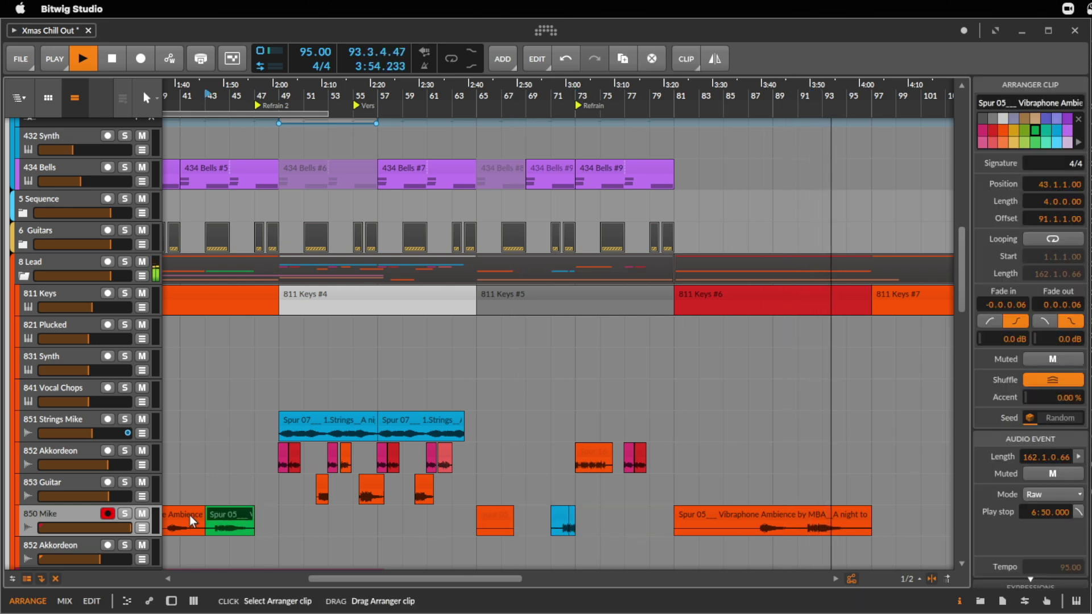
key("Delete")
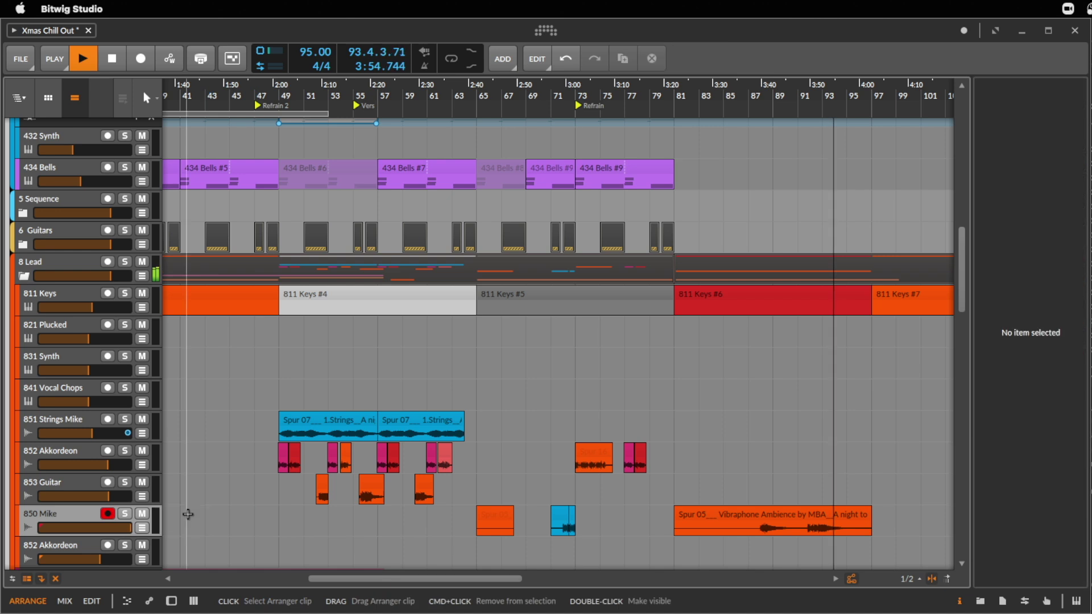
- Mute the 850 Mike vibraphone clip at bar 81 and delete the remaining clips at bars 65 and 71
left_click(780, 516)
left_click(495, 520)
key("Delete")
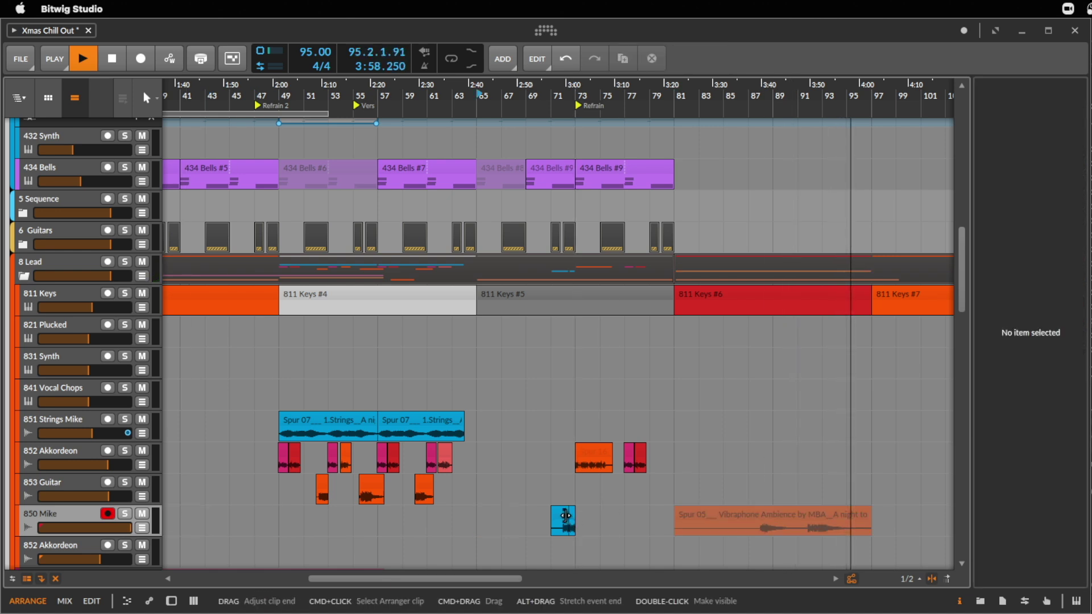
left_click(562, 517)
key("Delete")
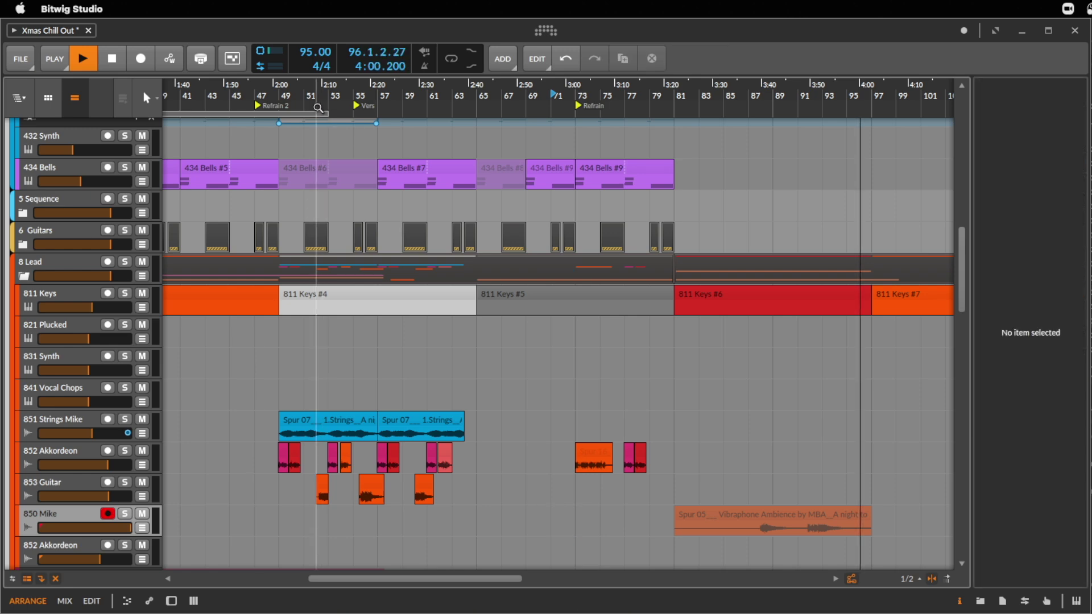
- Play the song from bar 1 and delete the vibraphone clips on the 850 Mike track between bars 1 and 33
left_click_drag(396, 91, 752, 85)
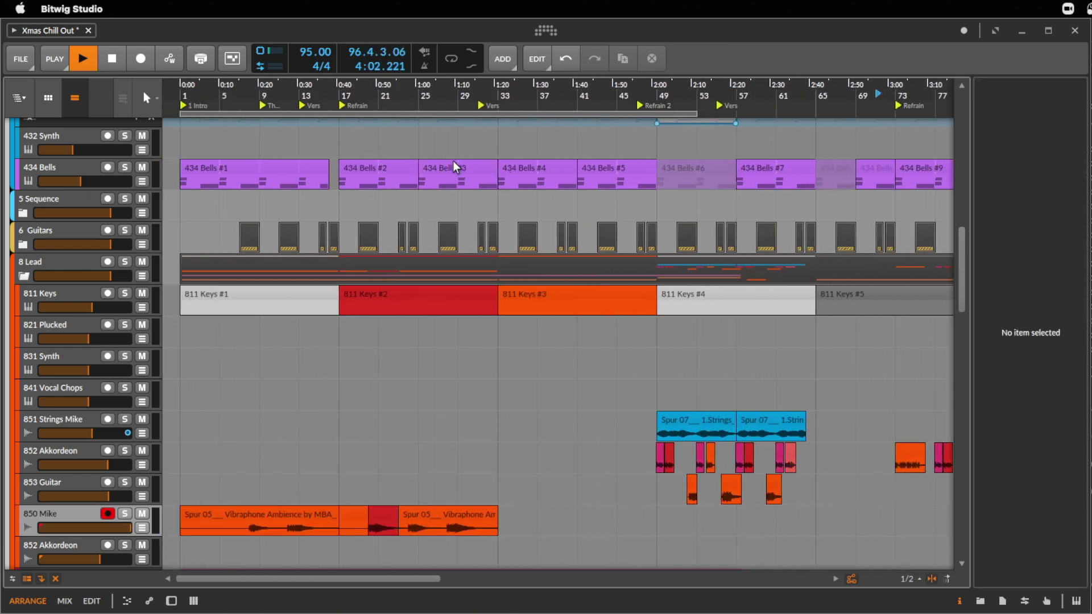
left_click(250, 165)
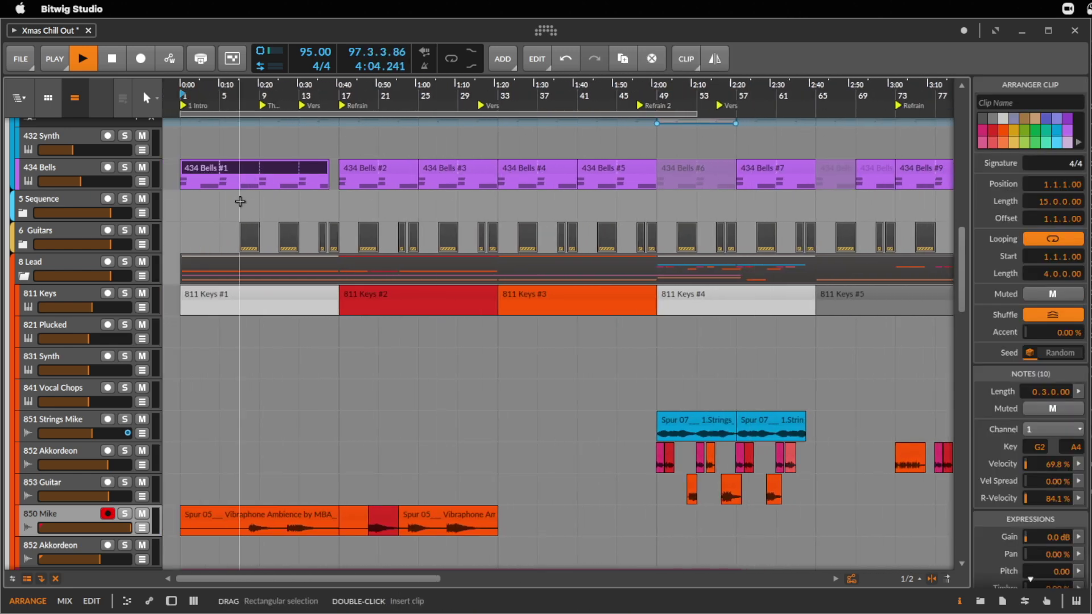
key("space")
left_click(316, 511)
key("space")
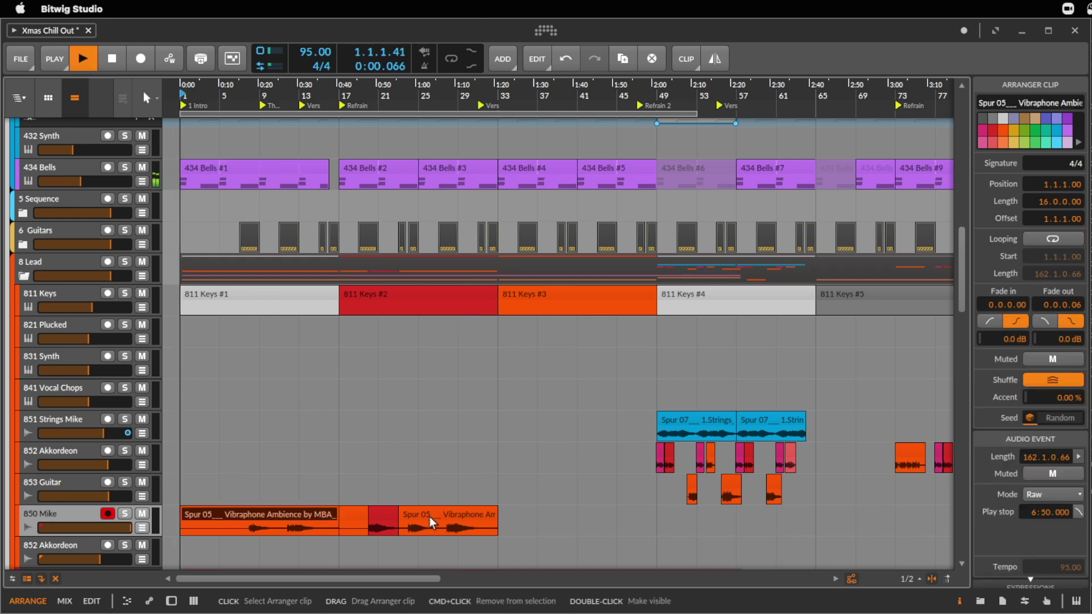
left_click(446, 513, "shift")
key("Delete")
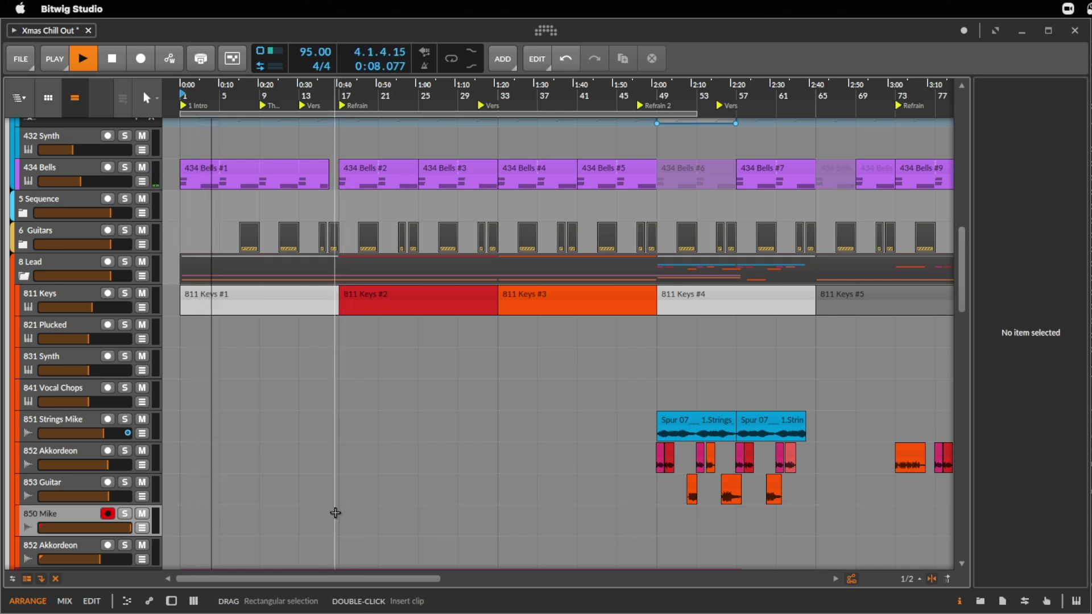
- Lower the 850 Mike track's volume and paste the copied blue vibraphone clips onto it at bar 13
left_click_drag(122, 528, 121, 528)
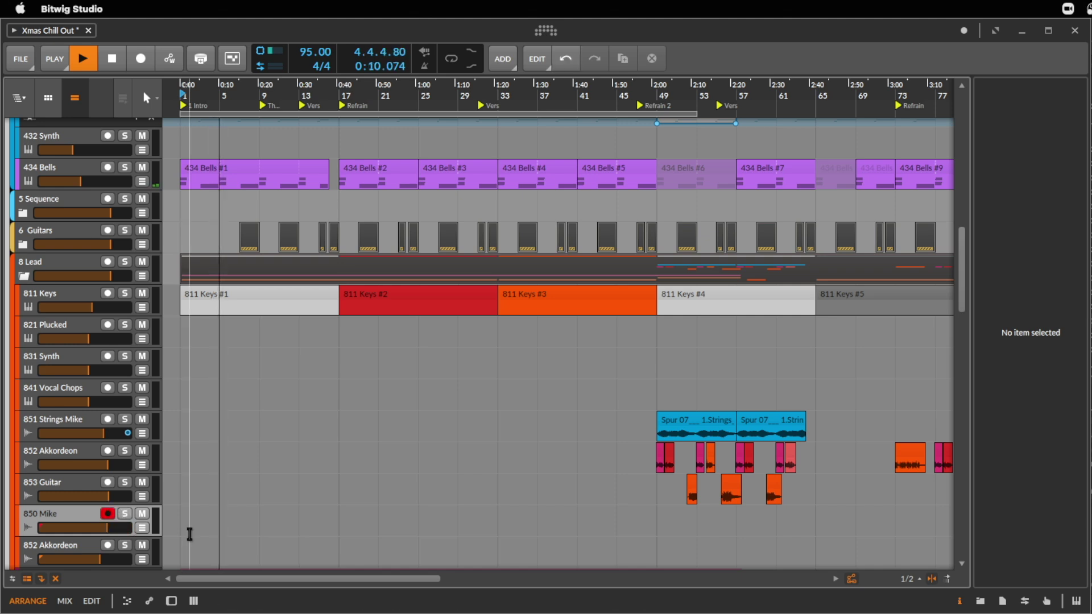
left_click(219, 529)
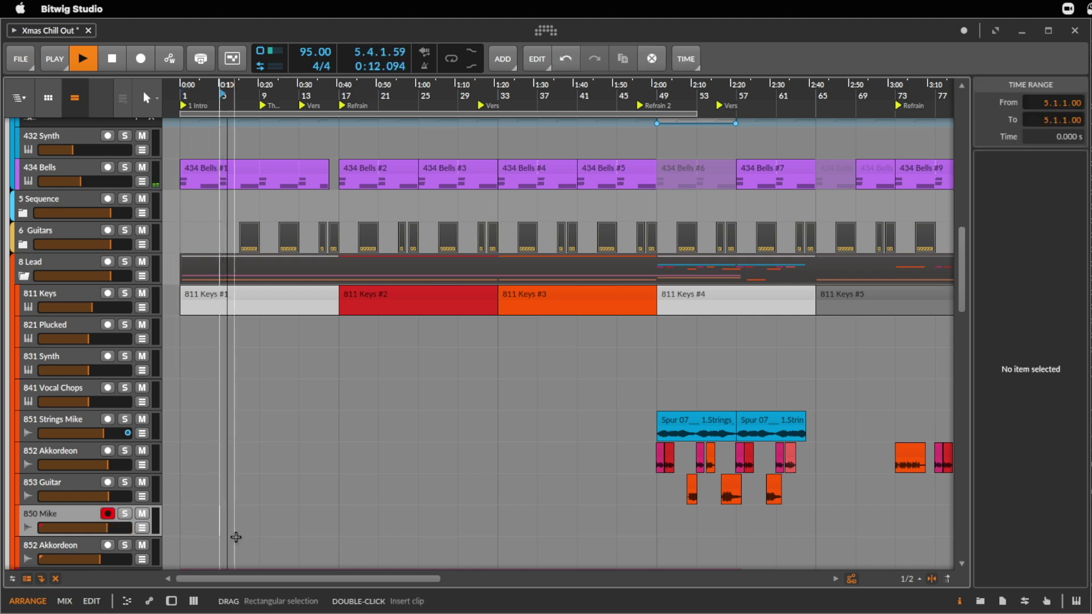
left_click(301, 527)
key("super+v")
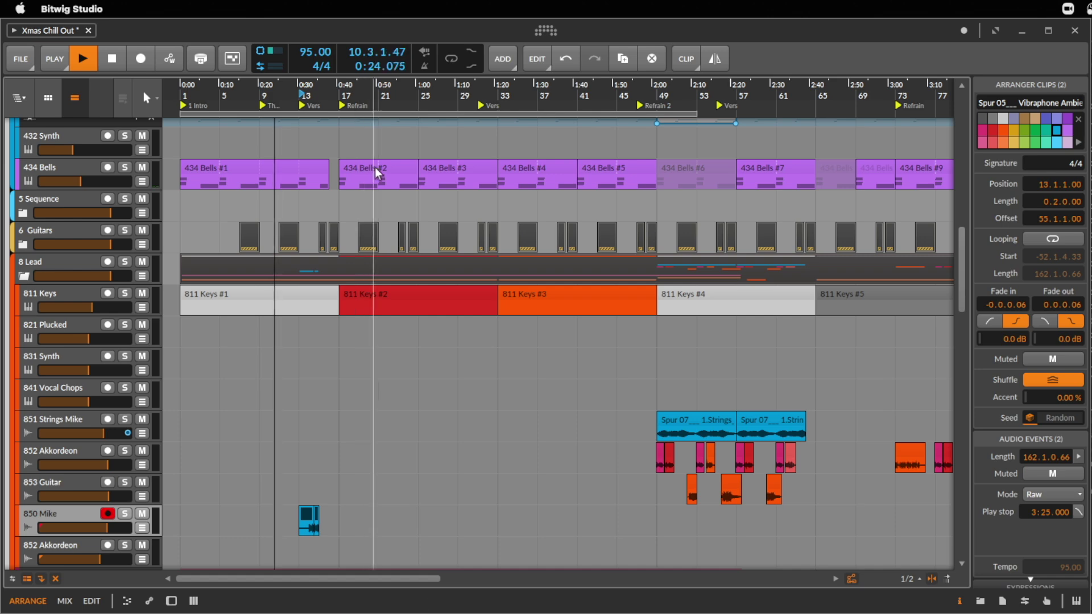
- Trim the start of the pasted vibraphone clip to bar 14 and play it back in the mix
left_click_drag(317, 89, 377, 135)
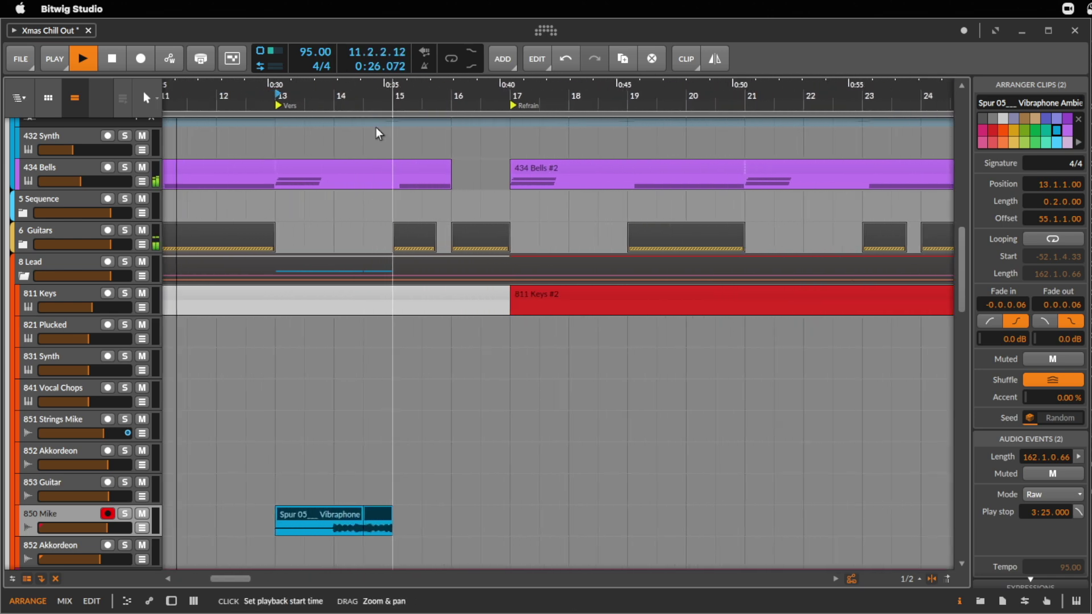
left_click(239, 510)
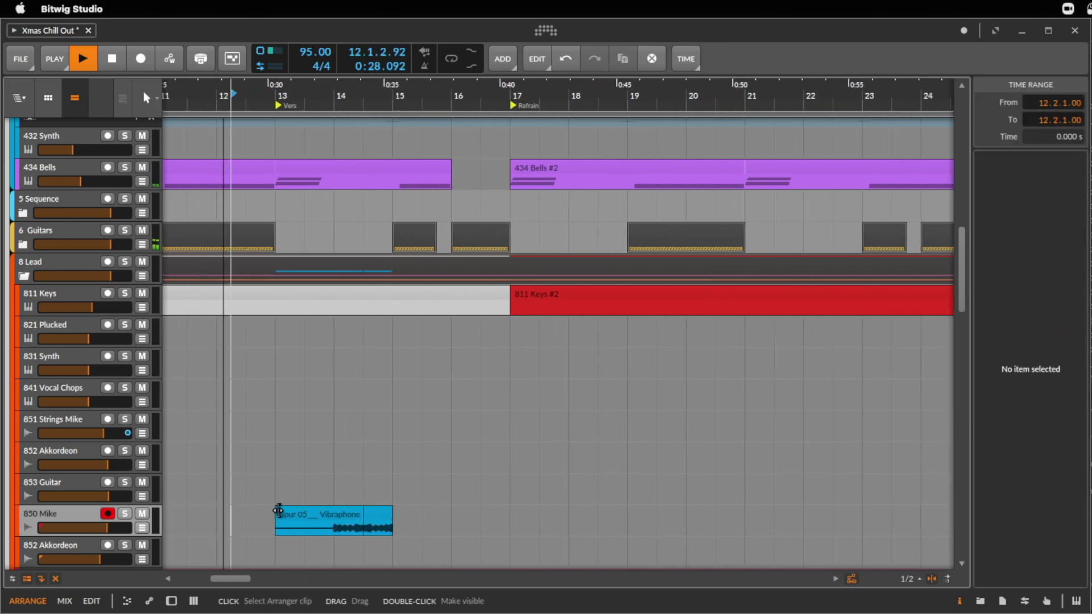
left_click_drag(278, 512, 334, 512)
left_click(363, 476)
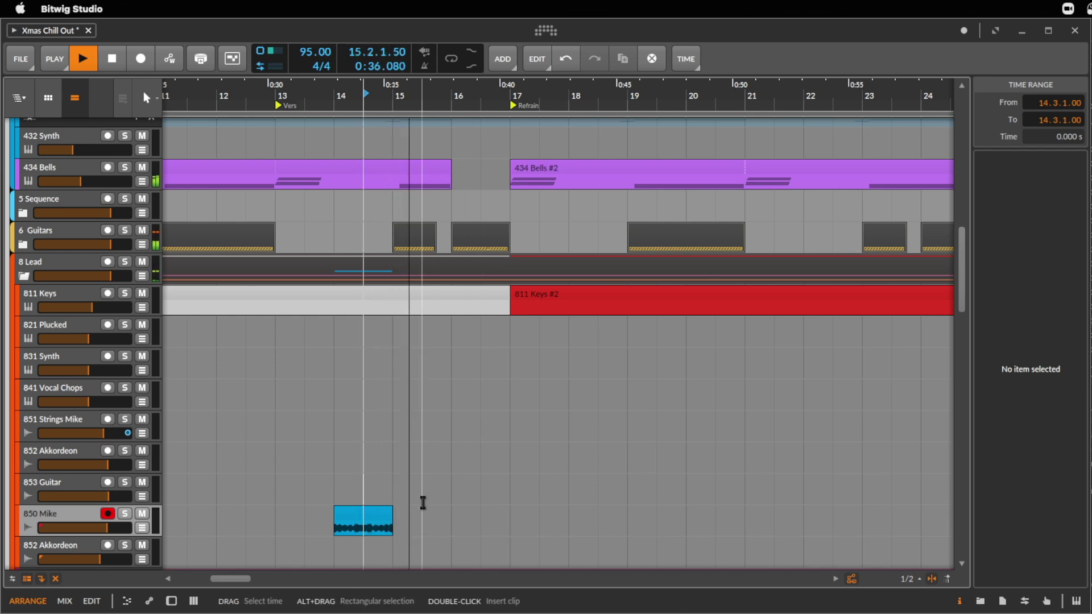
key("space")
- Solo the 850 Mike track and play its vibraphone clip from bar 14
left_click(62, 510)
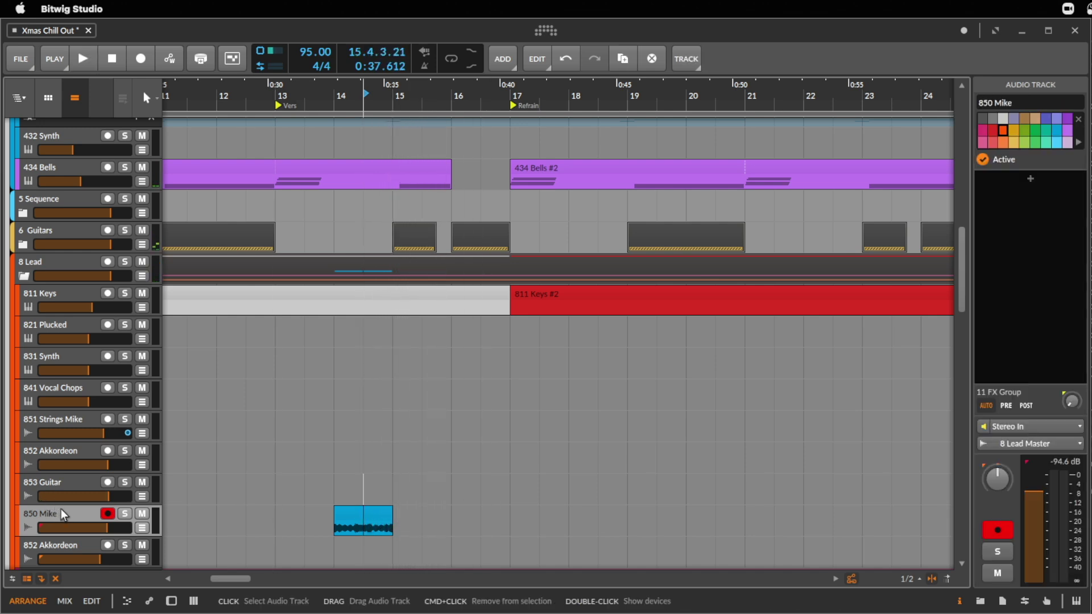
left_click(960, 601)
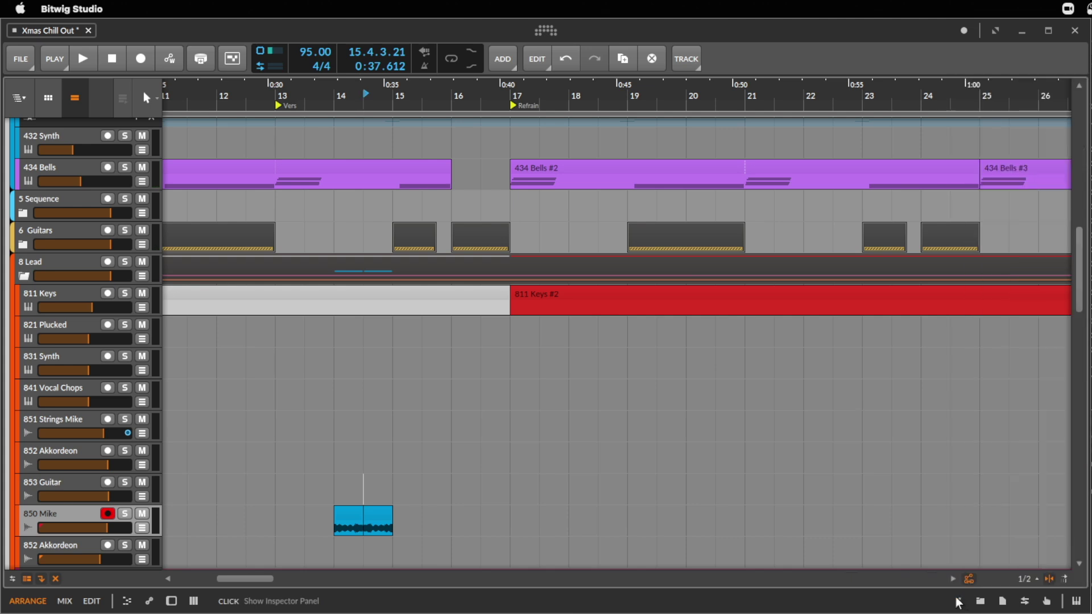
left_click(961, 601)
left_click(359, 518)
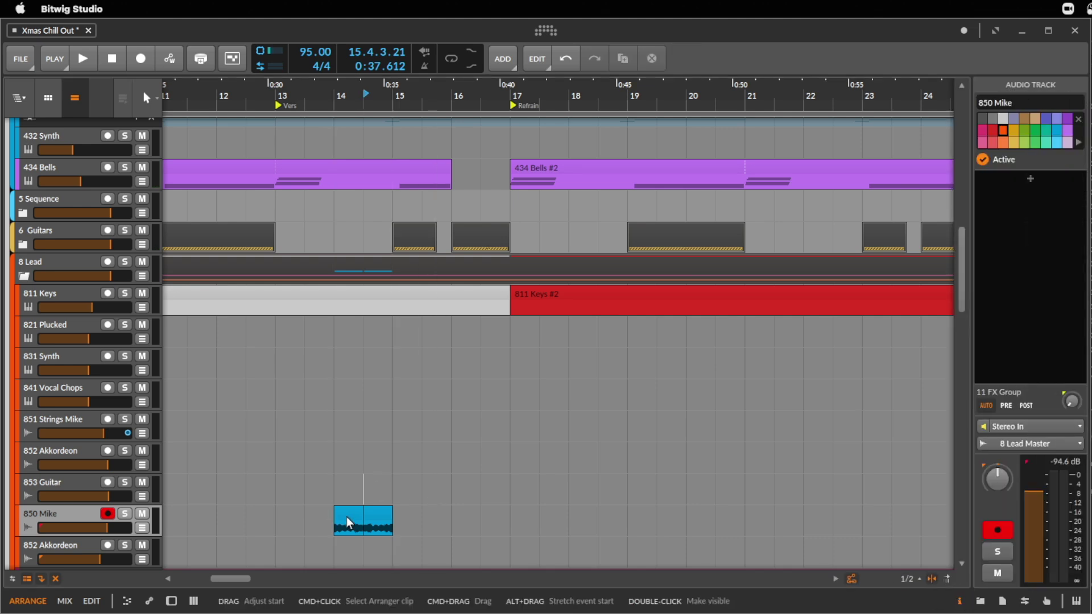
left_click(126, 518)
key("space")
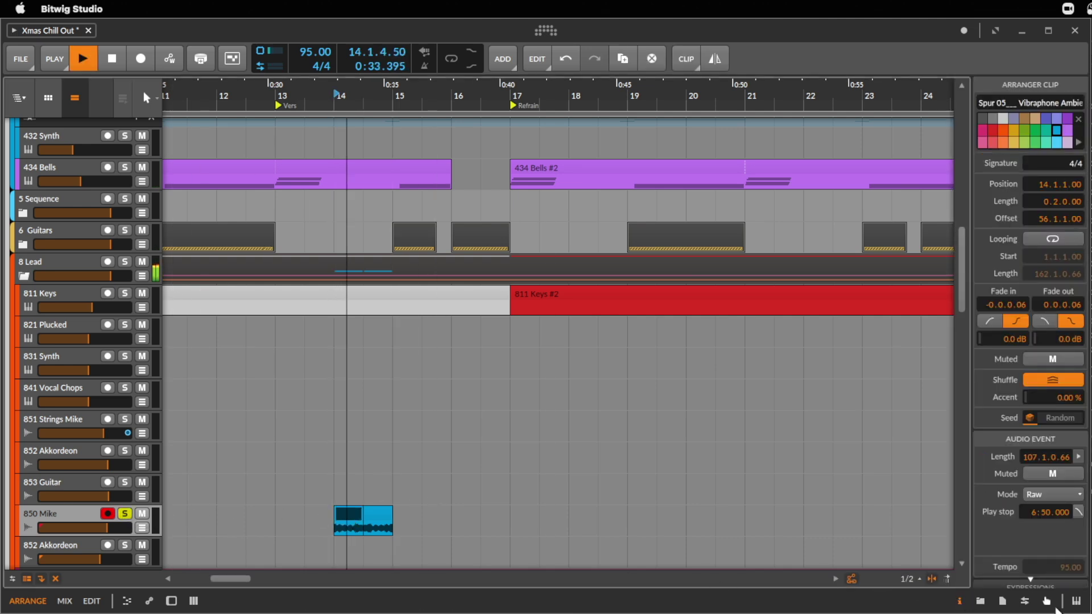
- Add a Compressor to the 850 Mike track's device chain and audition the clip through it
double_click(80, 513)
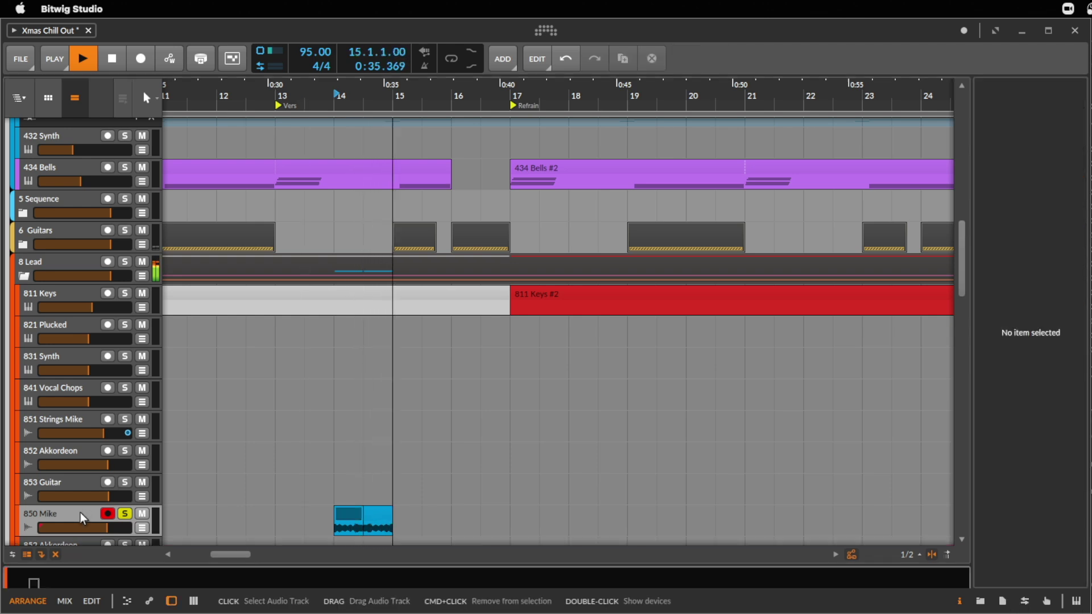
key("space")
left_click(32, 501)
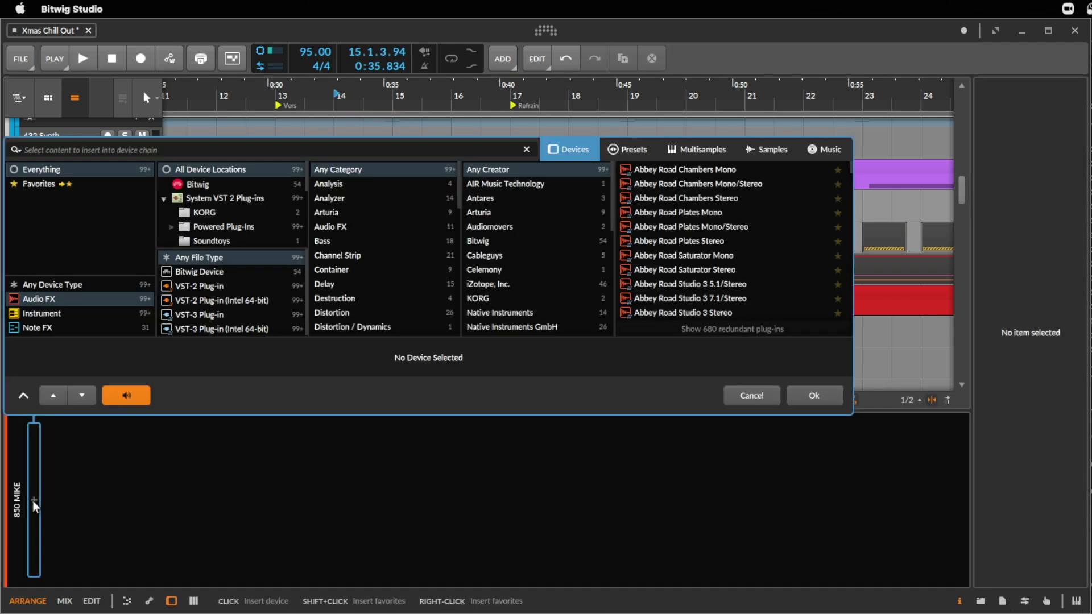
type("com")
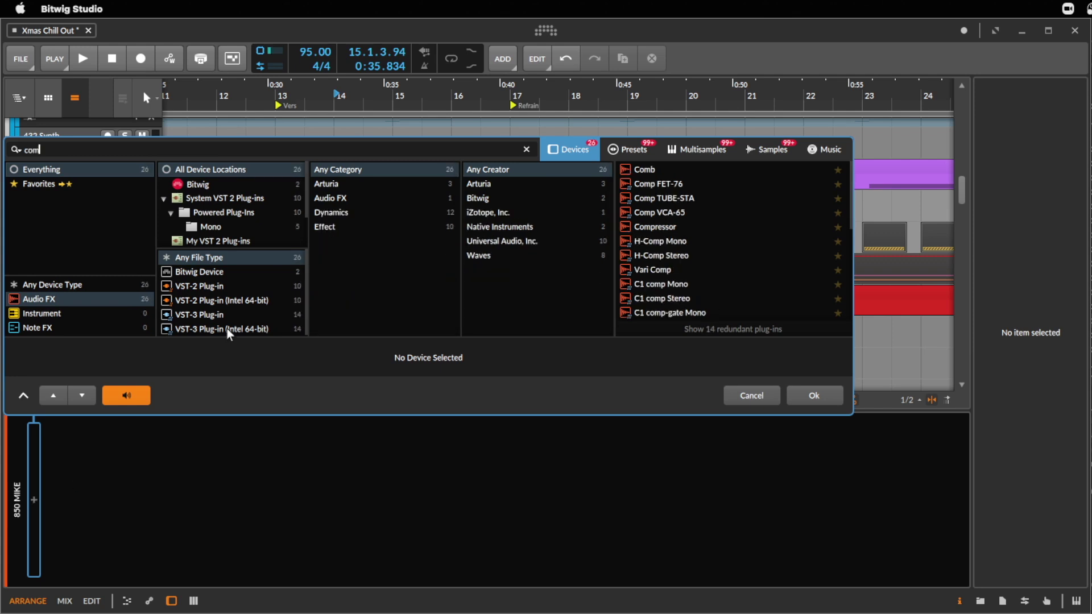
double_click(673, 227)
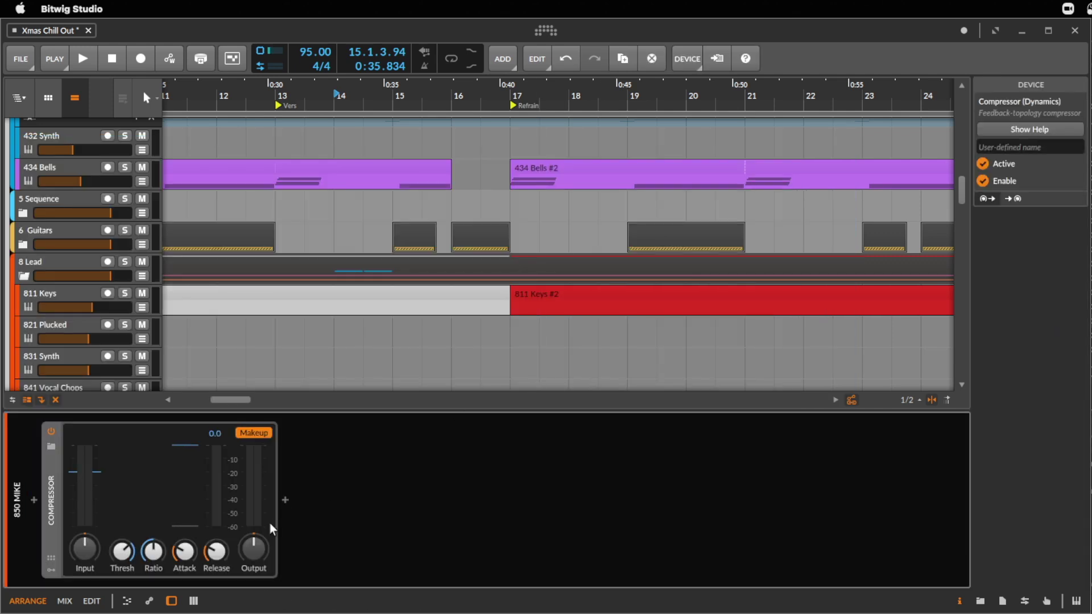
key("space")
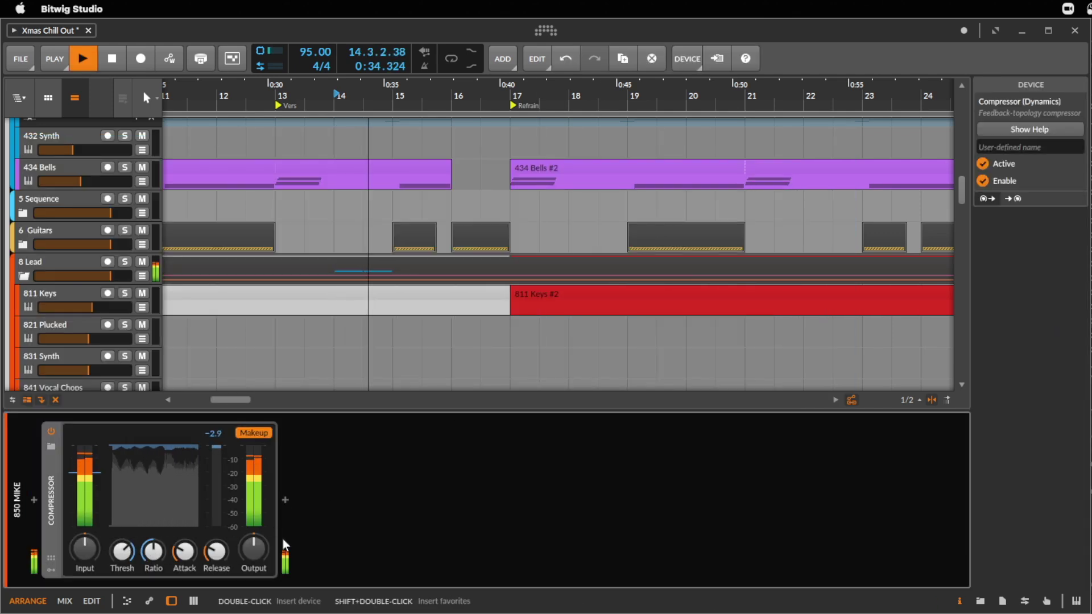
scroll(538, 290, "down", 10)
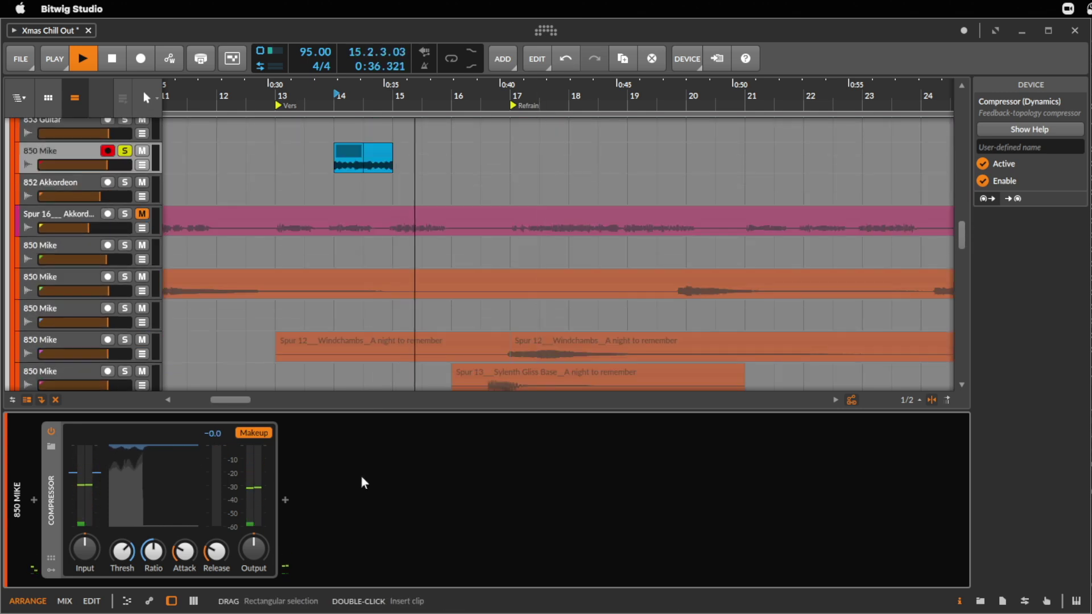
key("space")
- Insert a Saturator after the Compressor on the 850 Mike track and start playback
left_click(286, 497)
type("sat")
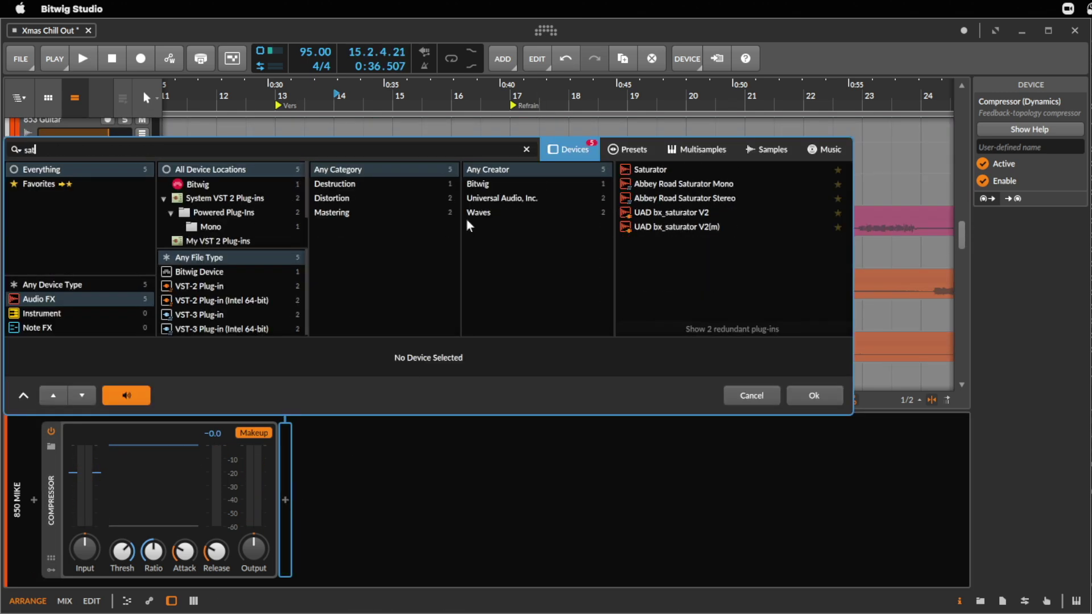
double_click(684, 169)
key("space")
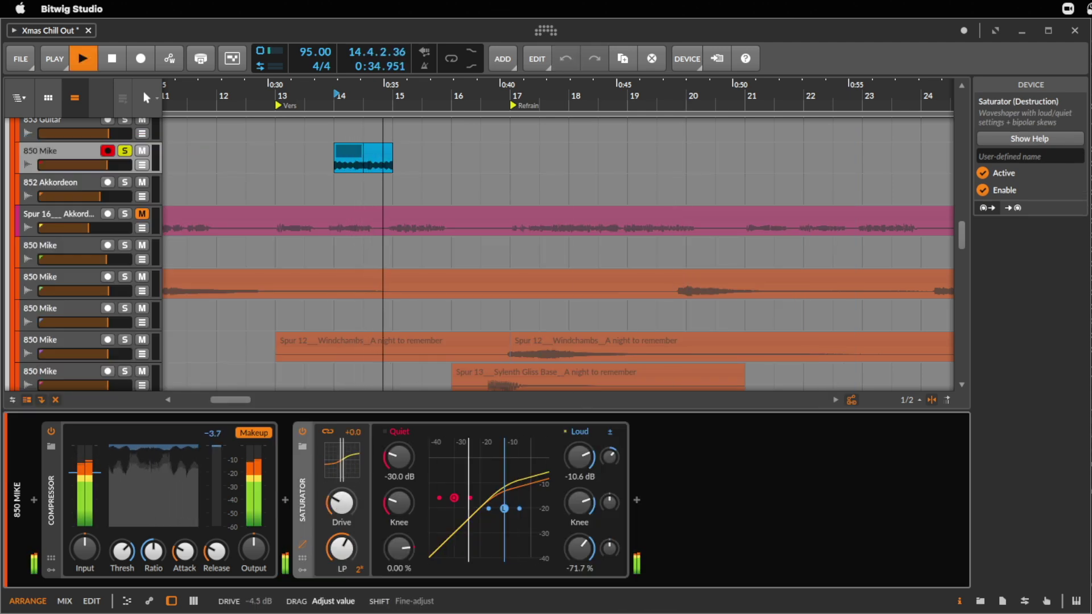
- Set the Saturator's drive to about -6.5 dB and its low-pass cutoff to about 3 kHz while auditioning the clip
key("space")
left_click_drag(337, 492, 337, 482)
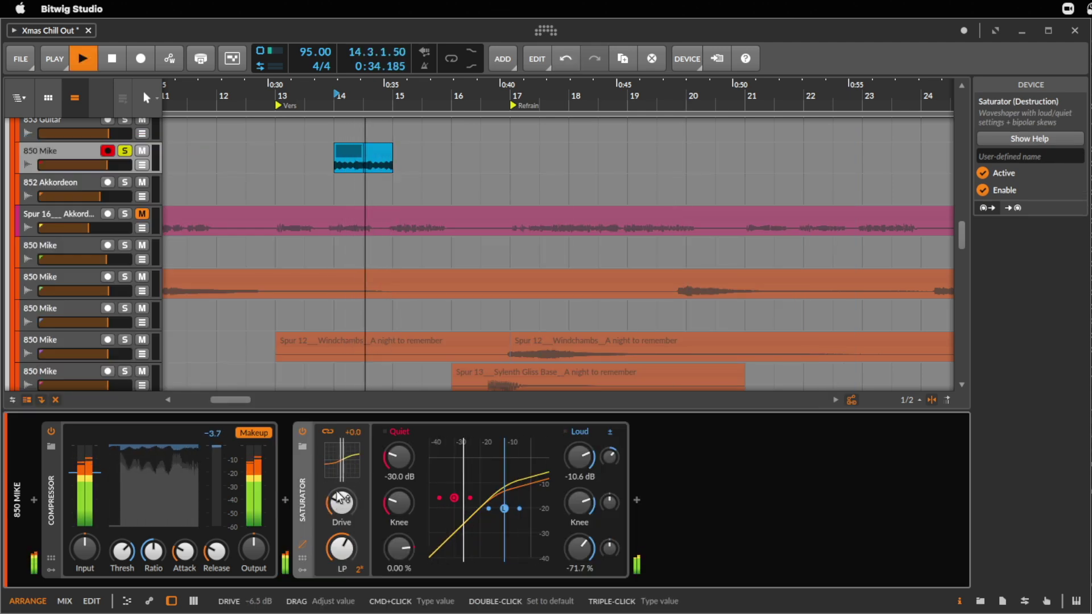
key("space")
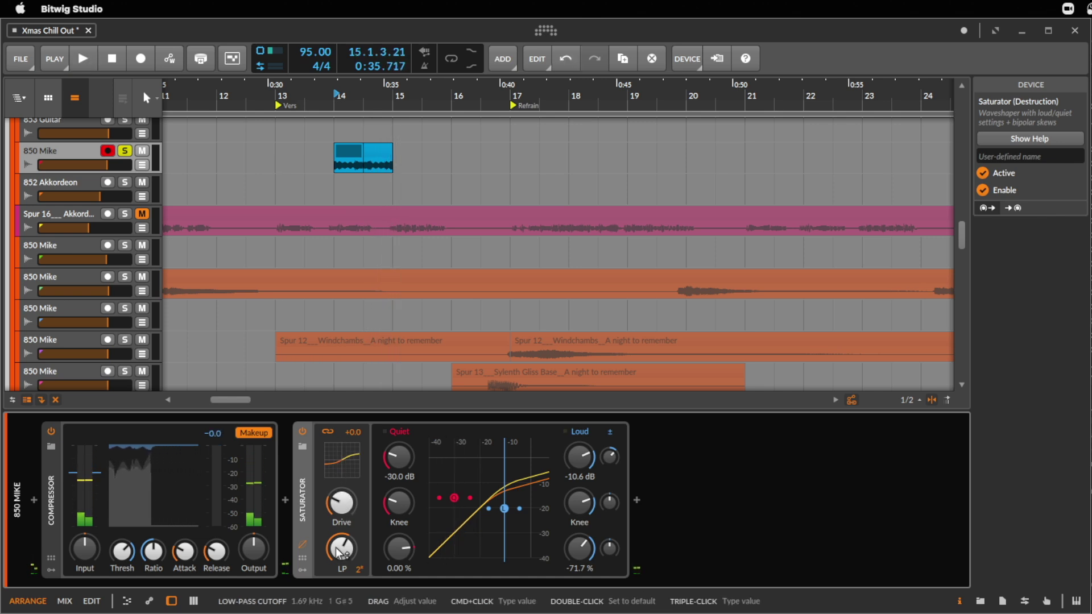
key("space")
mouse_move(342, 548)
left_mouse_down()
mouse_move(342, 501)
mouse_move(342, 548)
left_mouse_up()
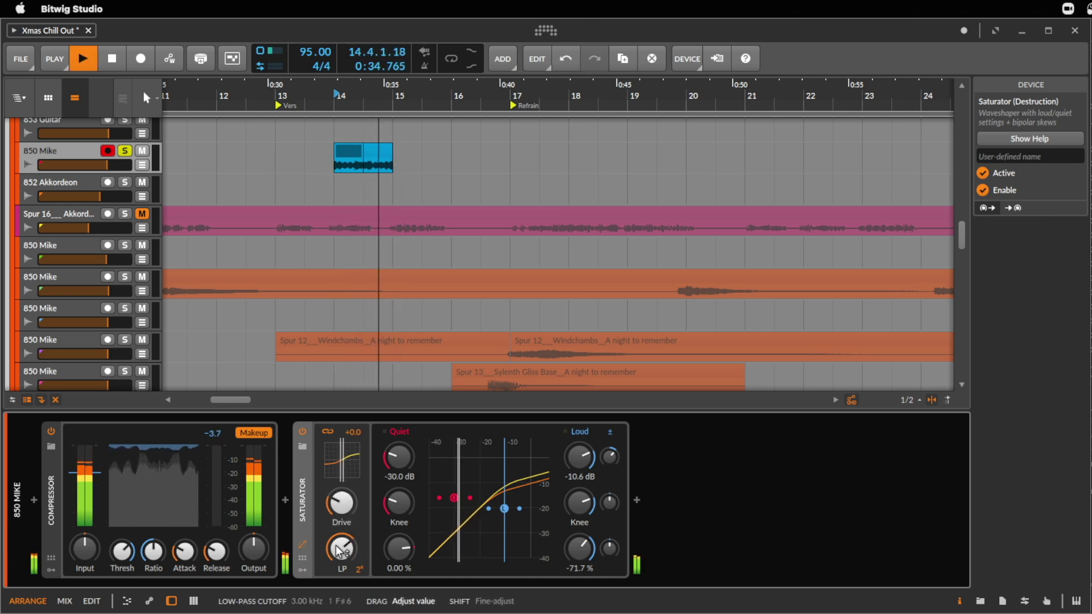
key("space")
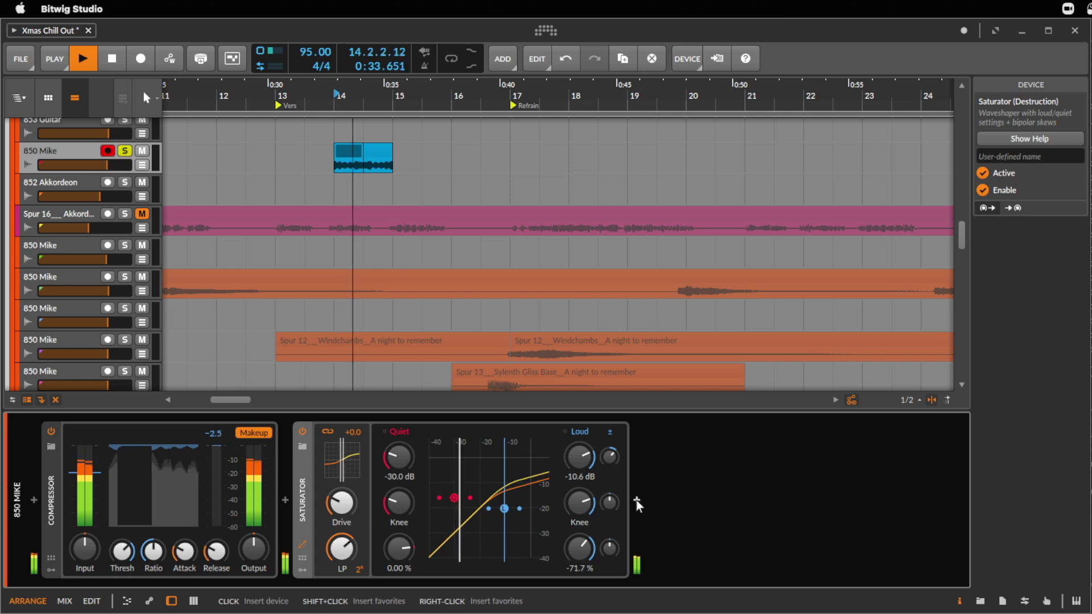
- Insert a Delay-2 after the Saturator on the 850 Mike track and audition the clip through it
left_click(636, 501)
type("del")
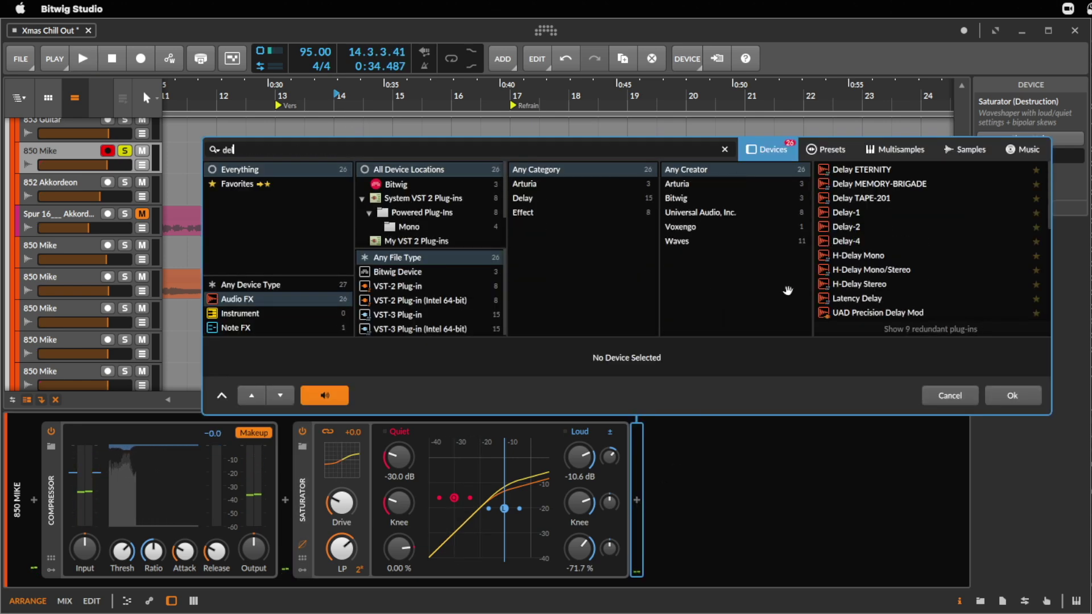
double_click(864, 226)
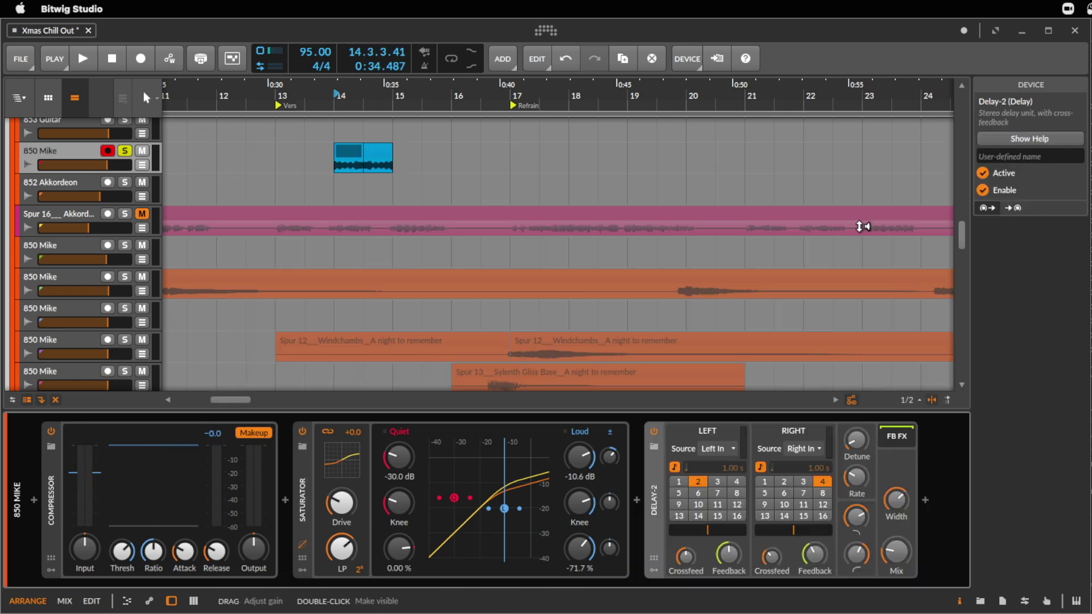
key("space")
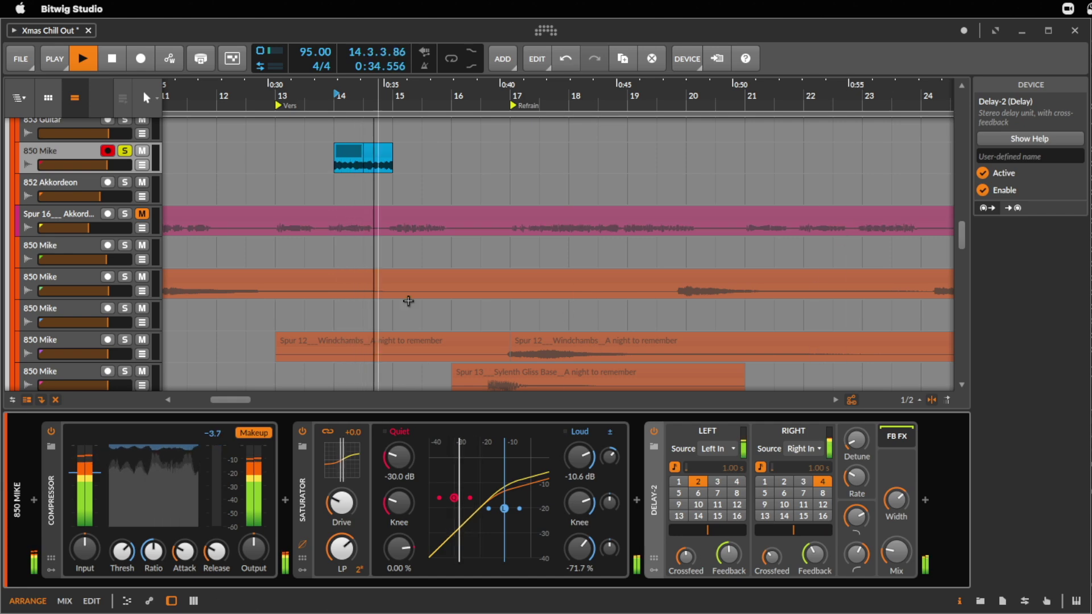
key("space")
- Insert a Reverb after the Delay-2 on the 850 Mike track and start playback
left_click(925, 500)
type("rev")
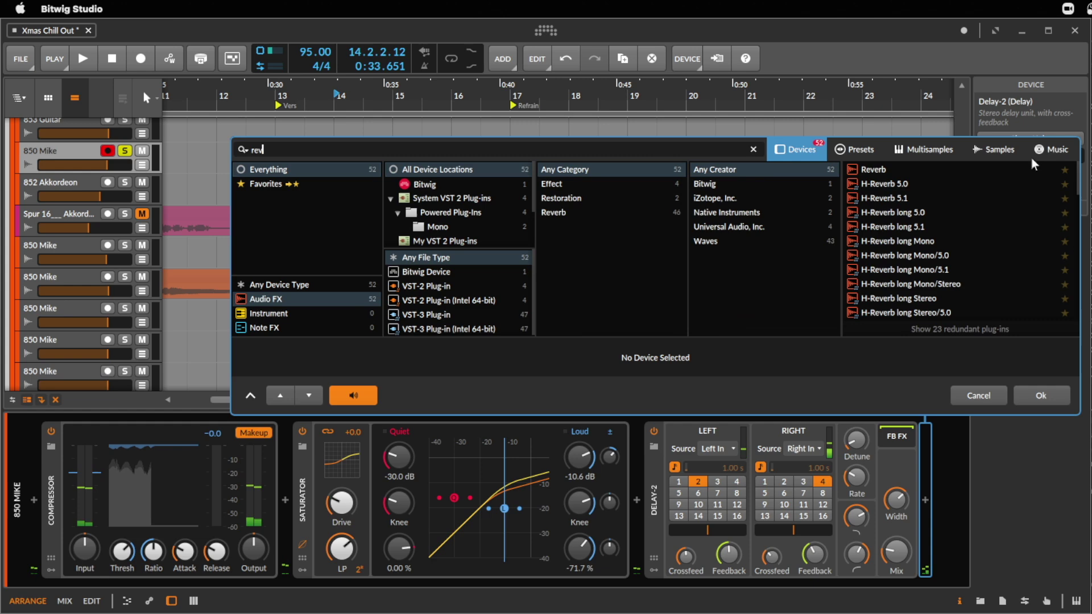
double_click(892, 165)
key("space")
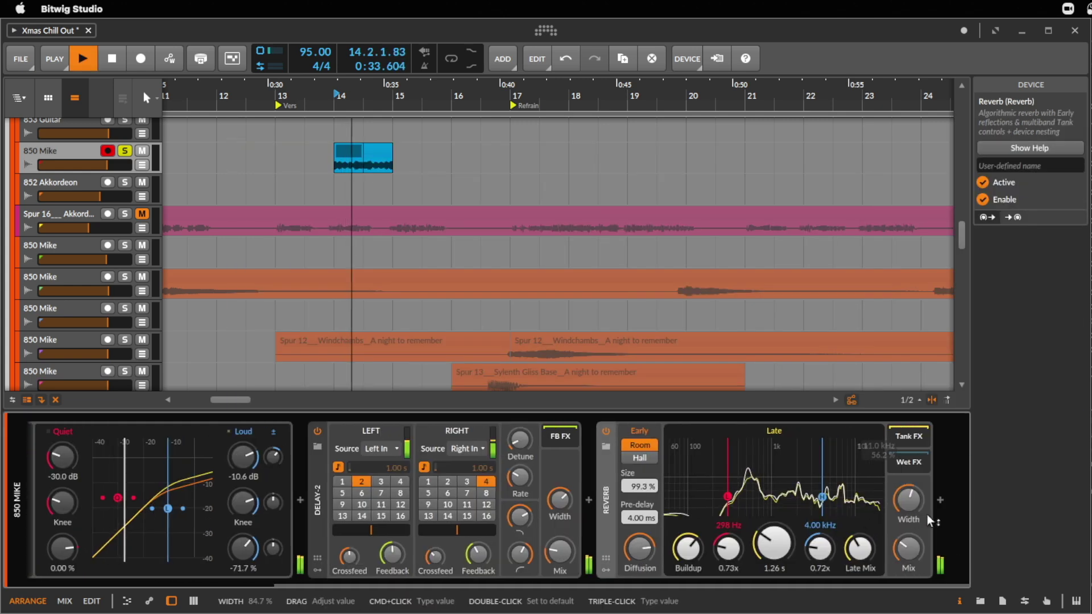
- Raise the Reverb's reverb time to about 3.98 s while auditioning the vibraphone clips
left_click_drag(774, 543, 773, 543)
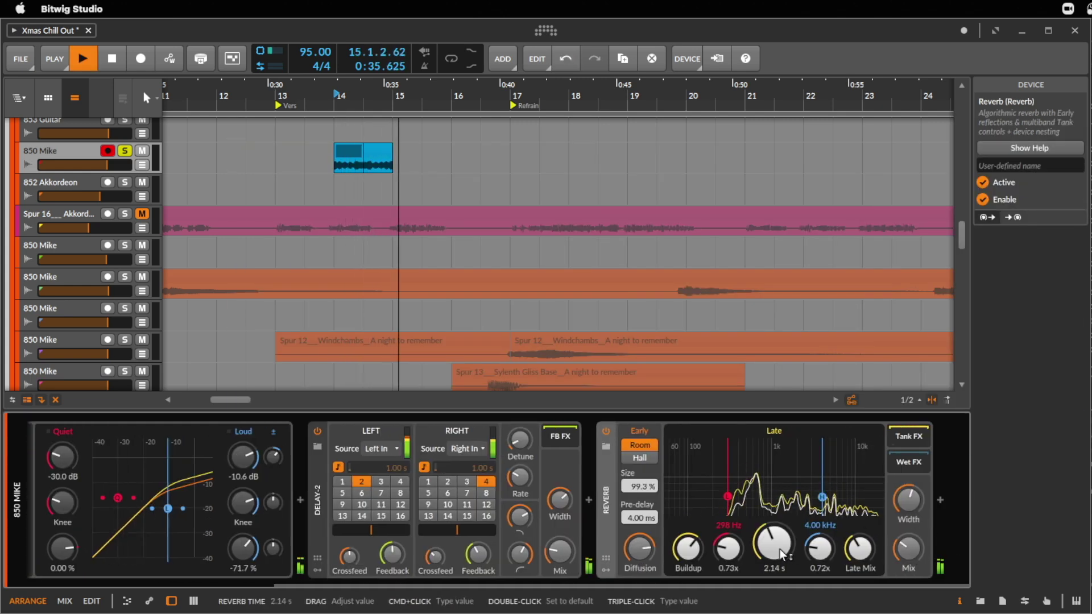
key("space")
key("space")
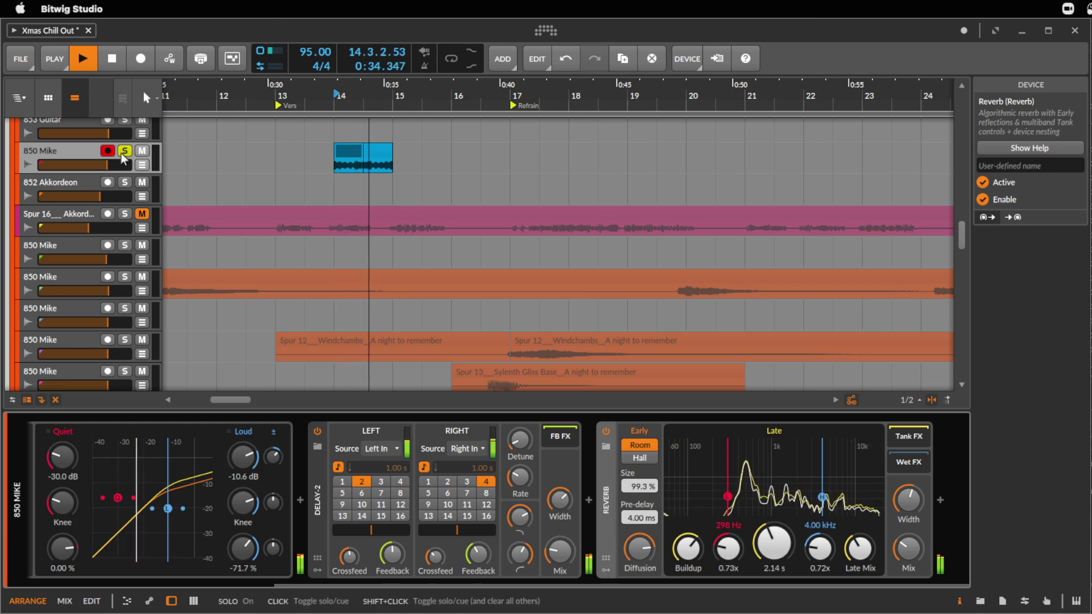
key("space")
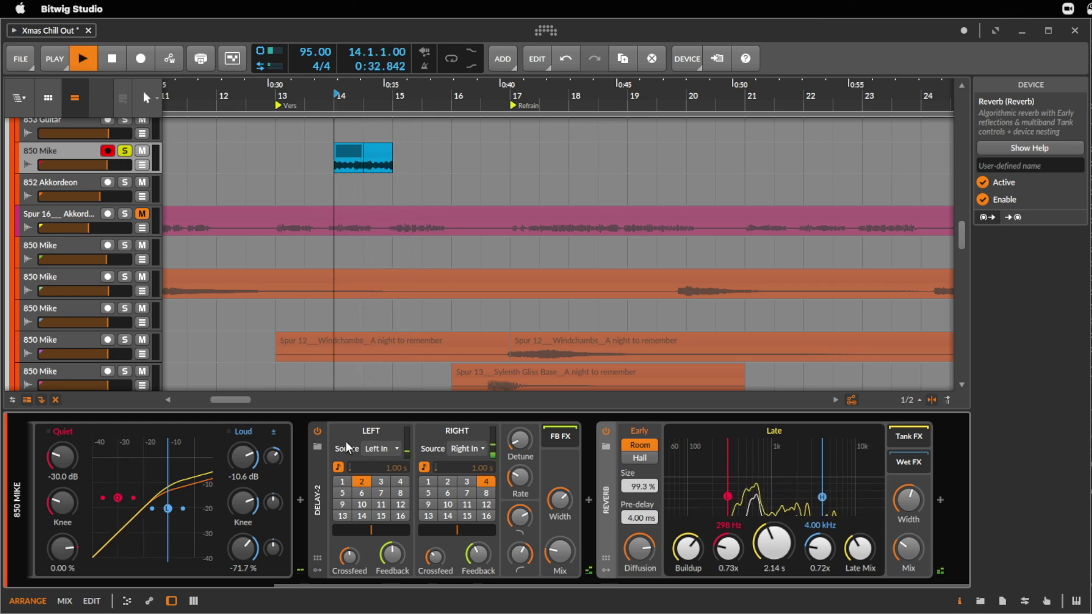
mouse_move(773, 544)
left_mouse_down()
mouse_move(773, 523)
mouse_move(787, 548)
left_mouse_up()
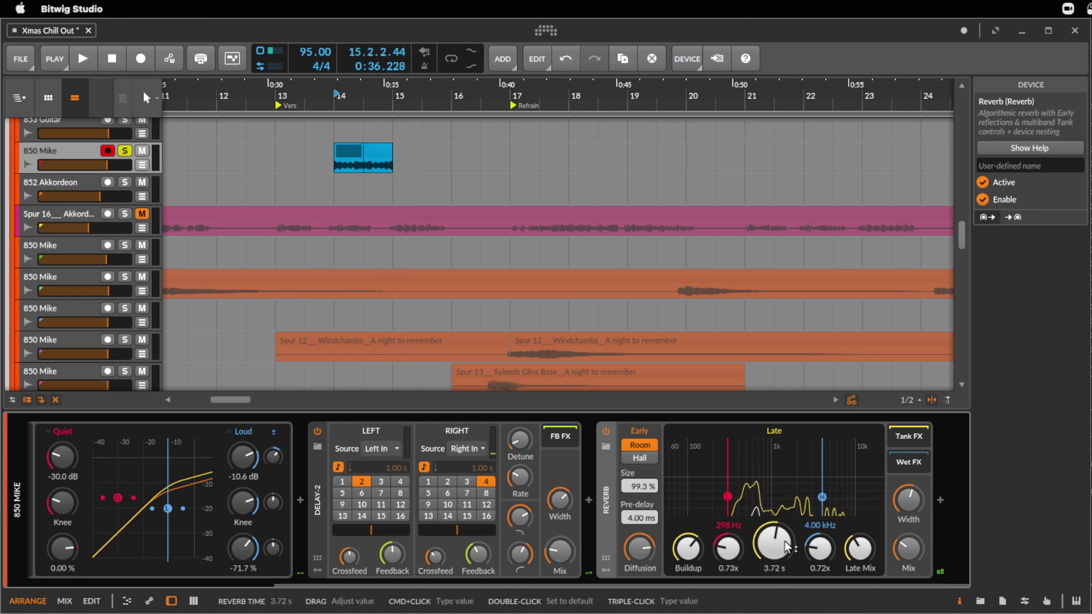
key("space")
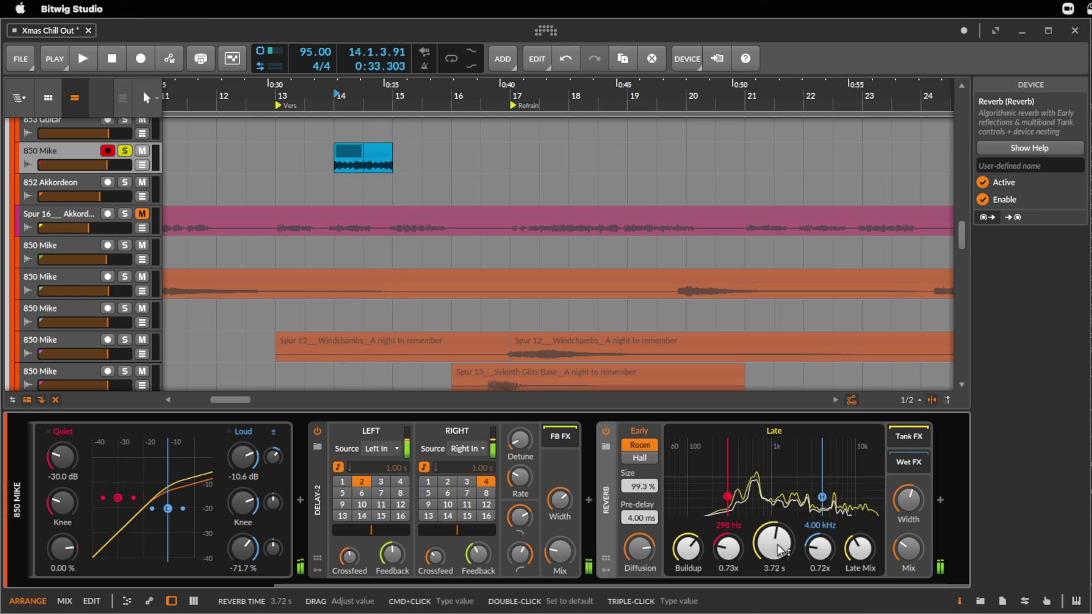
left_click_drag(780, 553, 780, 546)
- Select both vibraphone clips on the 850 Mike track and set their audio event mode to Elastique Eco
left_click_drag(398, 105, 338, 130)
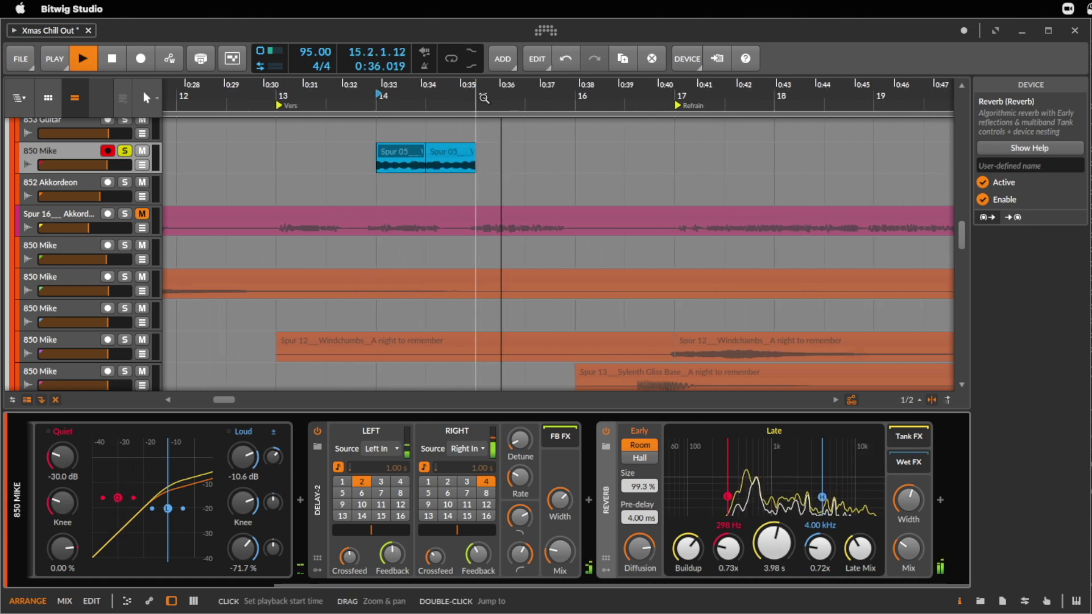
left_click(399, 150)
key("space")
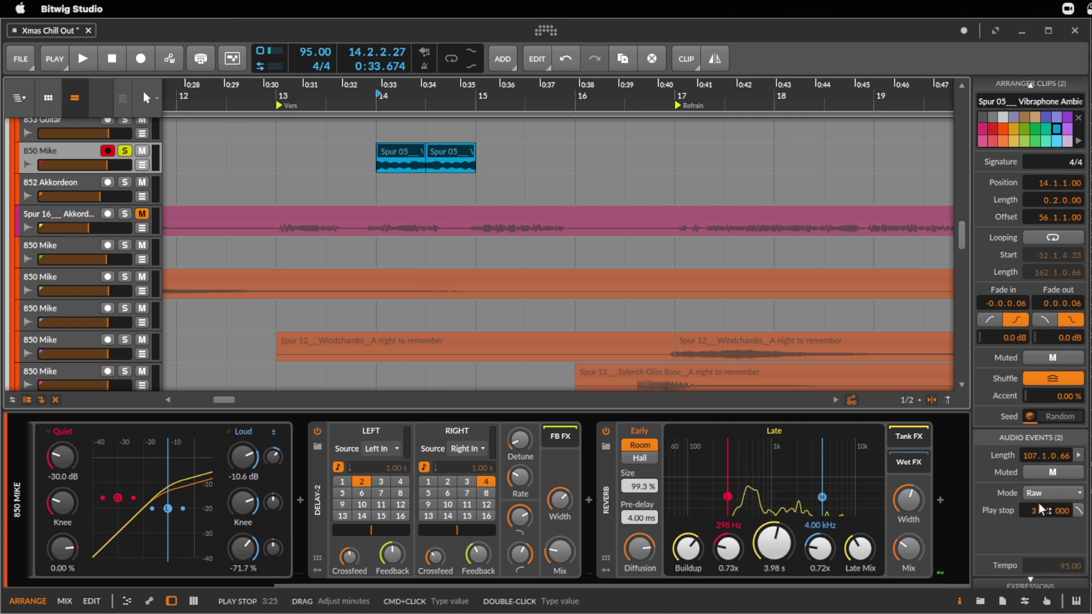
scroll(1046, 490, "down", 3)
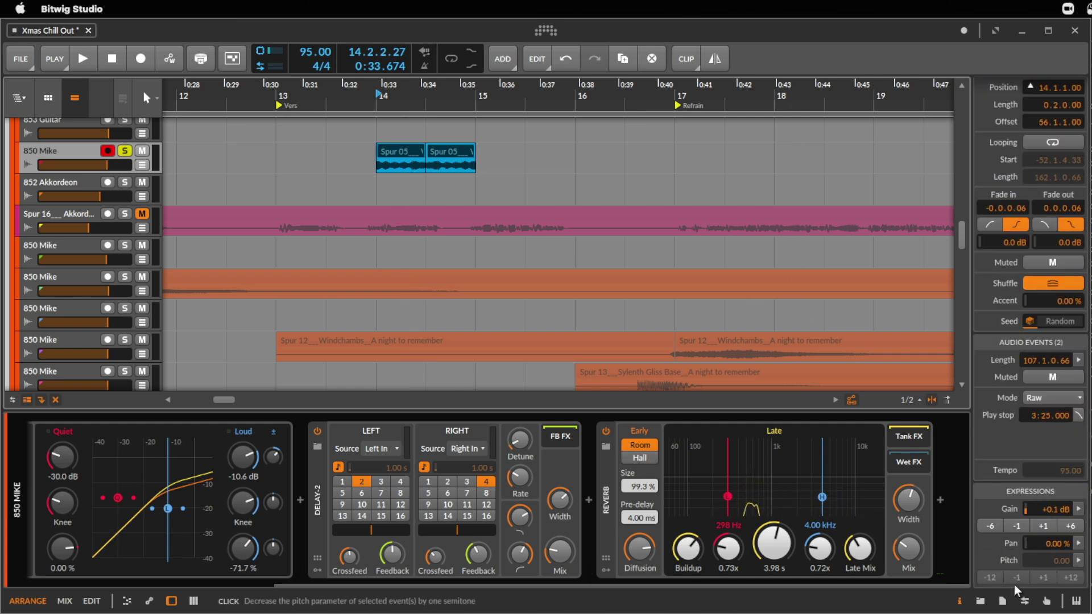
left_click(1039, 399)
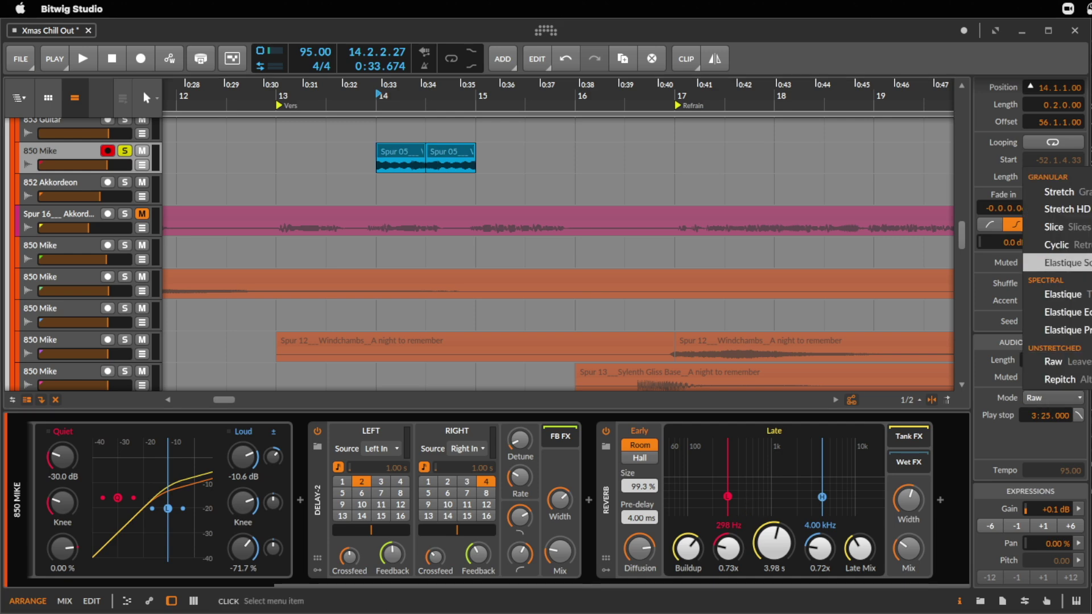
left_click(1057, 312)
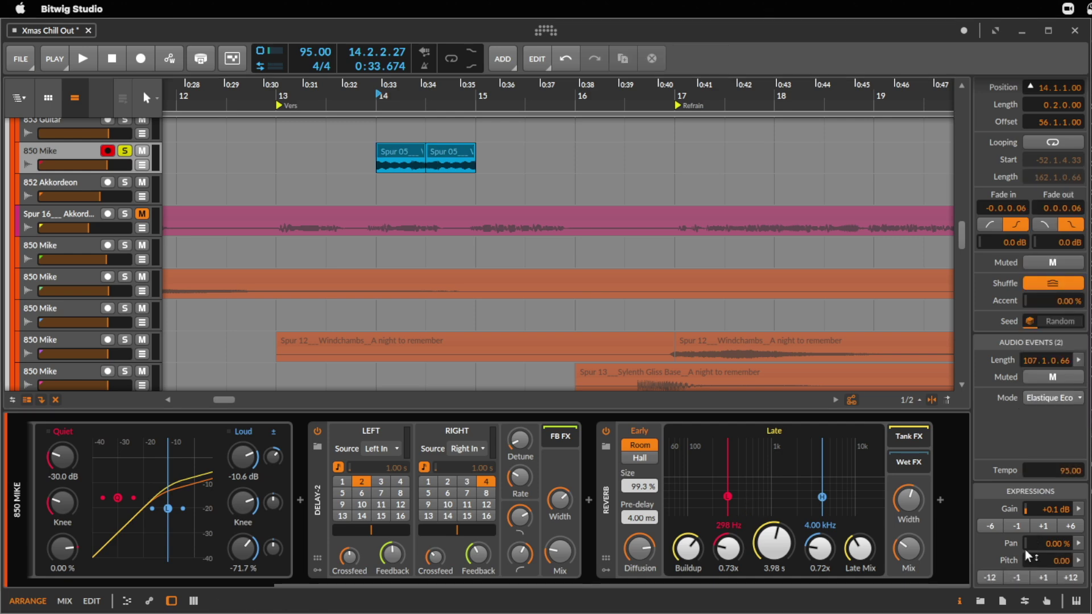
- Set the pitch of both vibraphone clips to -12 semitones and audition them
key("space")
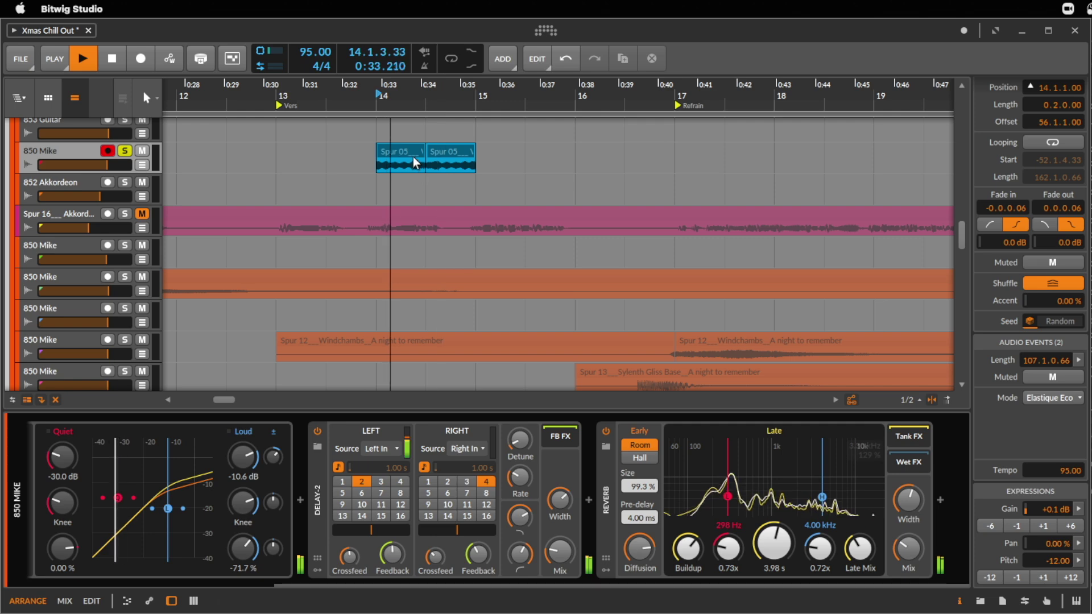
left_click_drag(404, 91, 555, 111)
key("space")
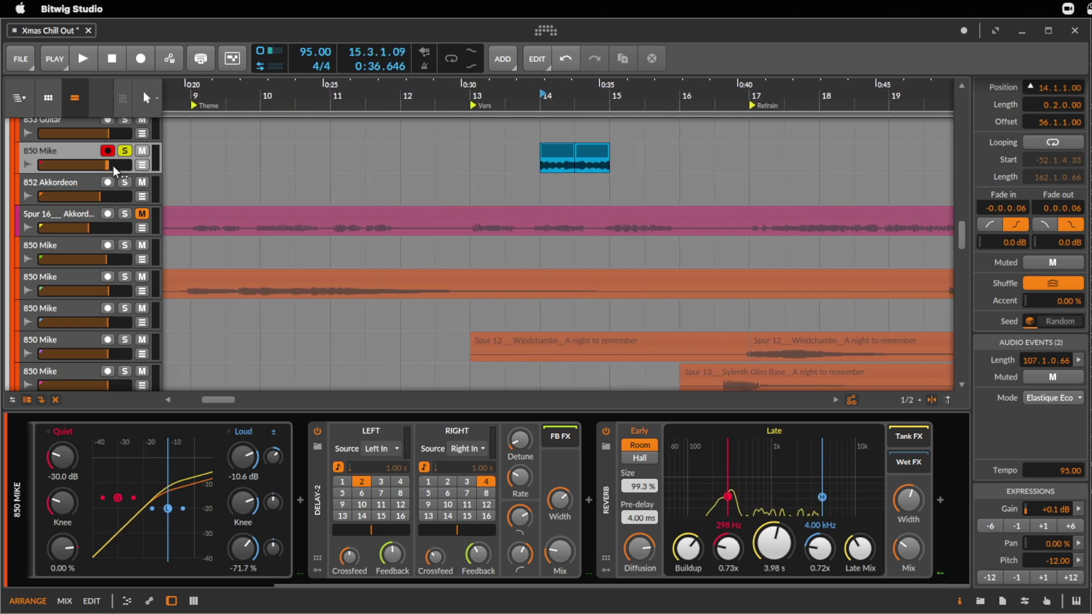
- Raise the 850 Mike track's volume to +6.0 dB while auditioning it and duplicate the track
key("space")
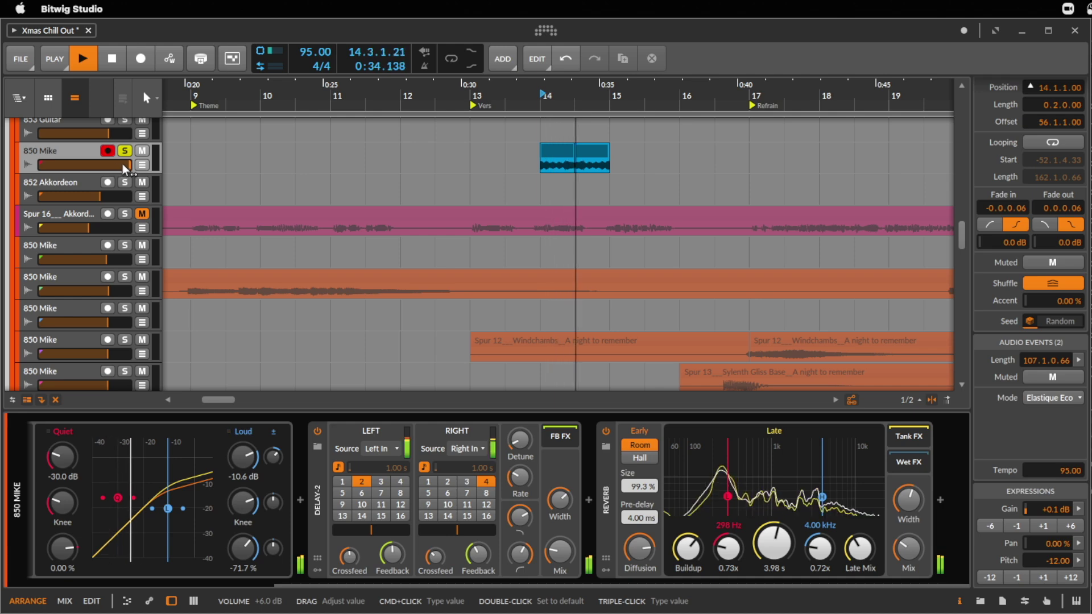
left_click(69, 151)
key("space")
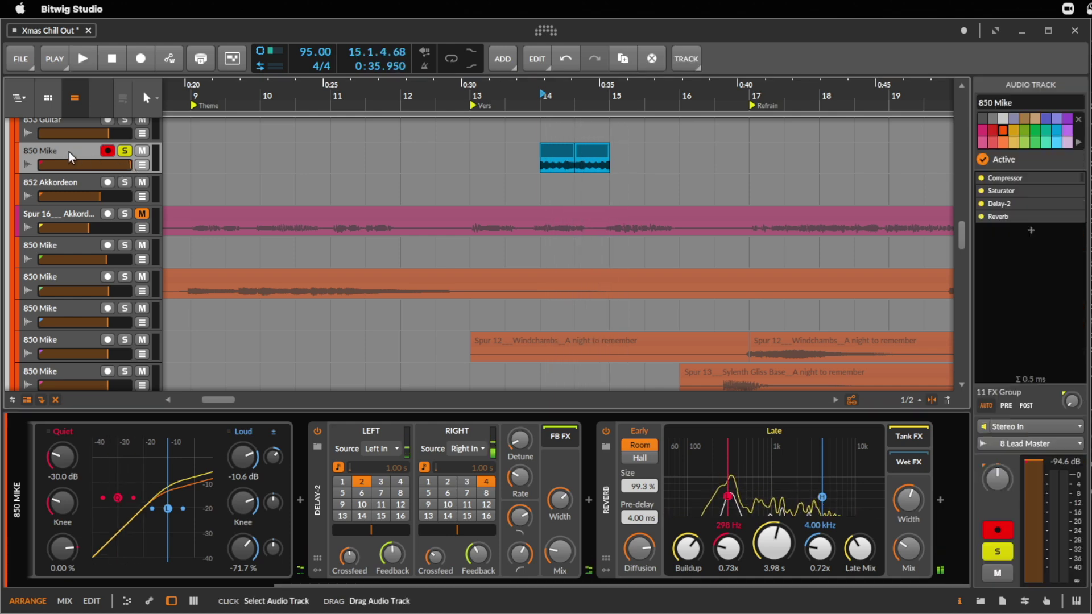
key("super+d")
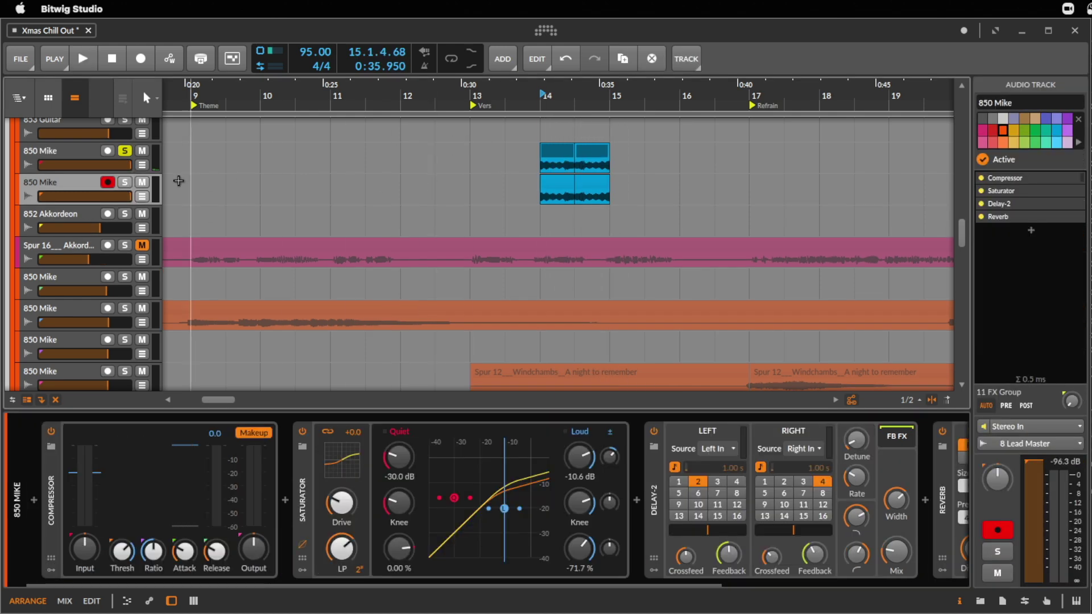
- Set the pitch of both clips on the duplicated 850 Mike track to 0.00, solo that track and start playback
left_click(554, 183)
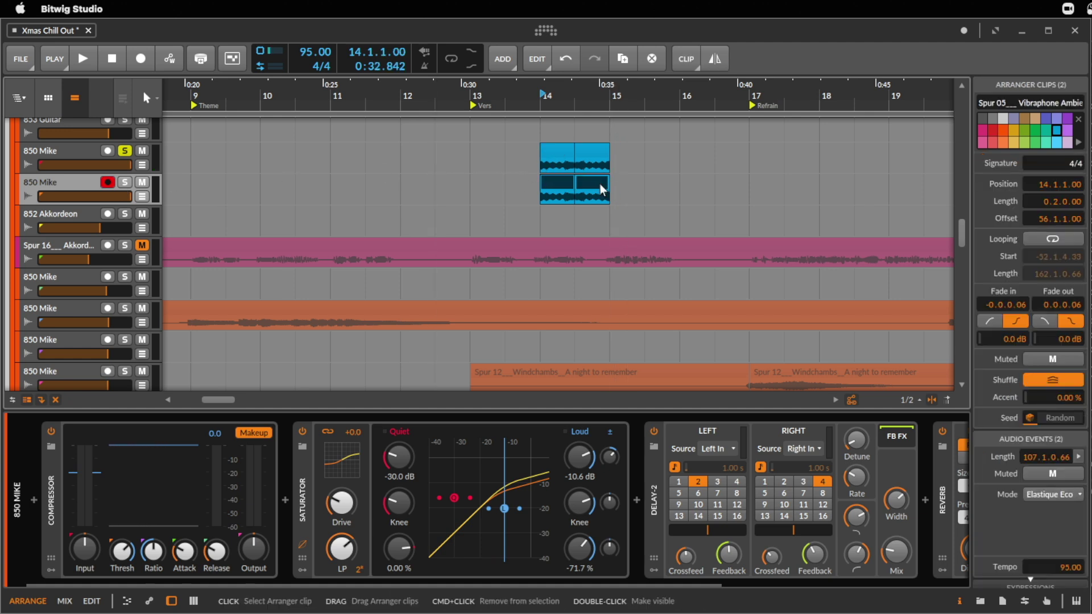
scroll(1058, 546, "down", 4)
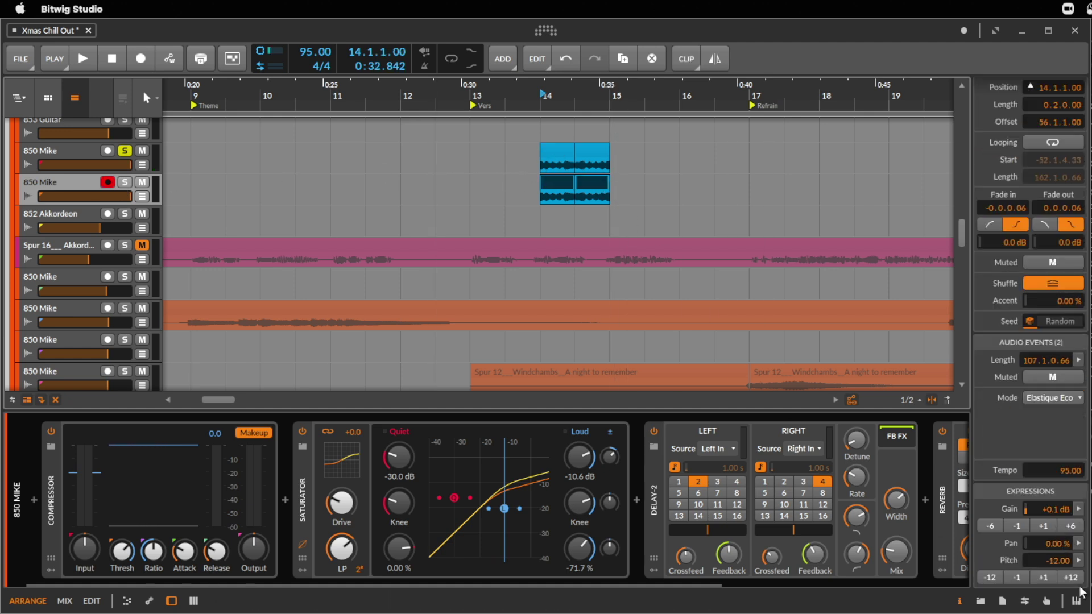
left_click(125, 182)
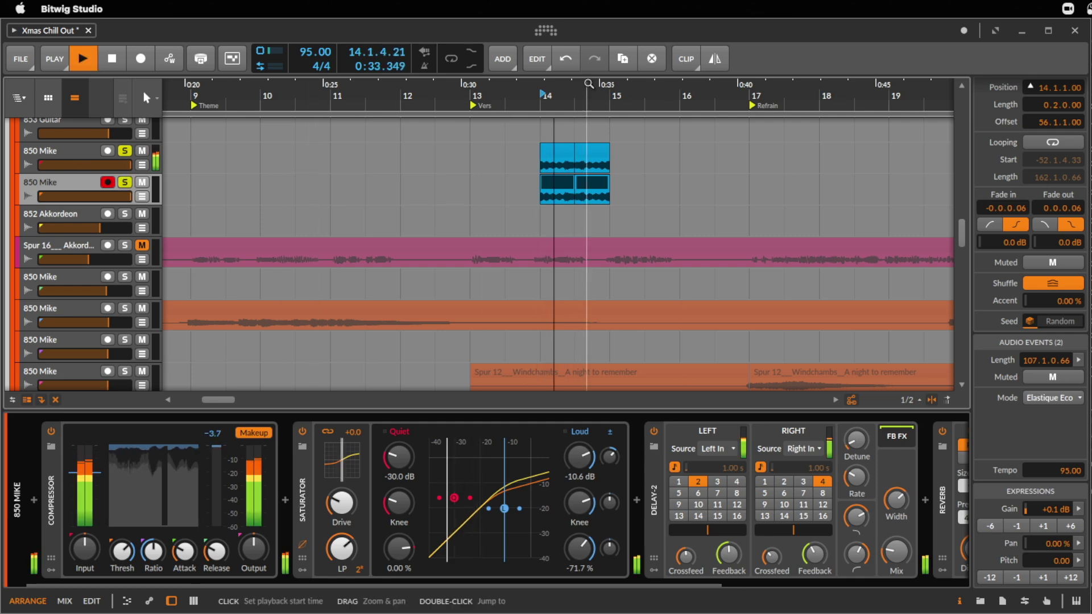
- Pan the original 850 Mike track about 83% left and its duplicate to the right, and audition both
left_click(57, 159)
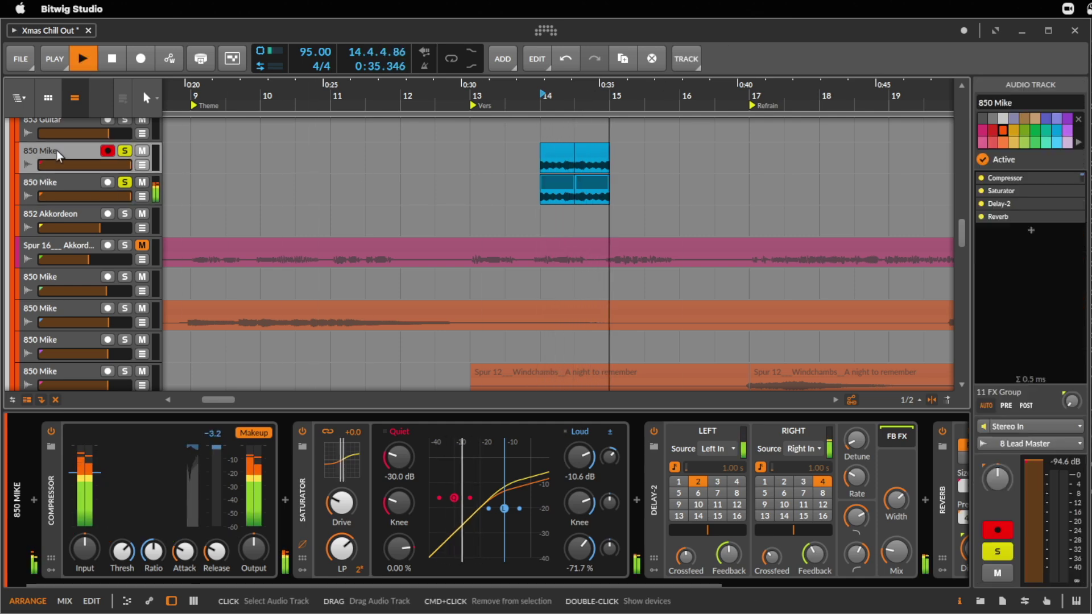
key("space")
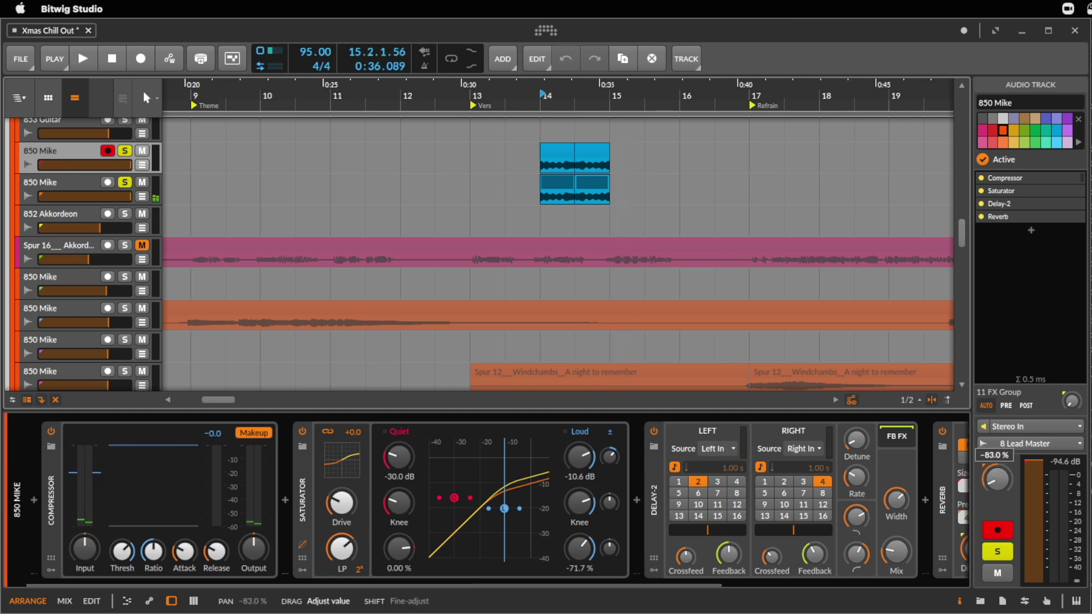
left_click(88, 192)
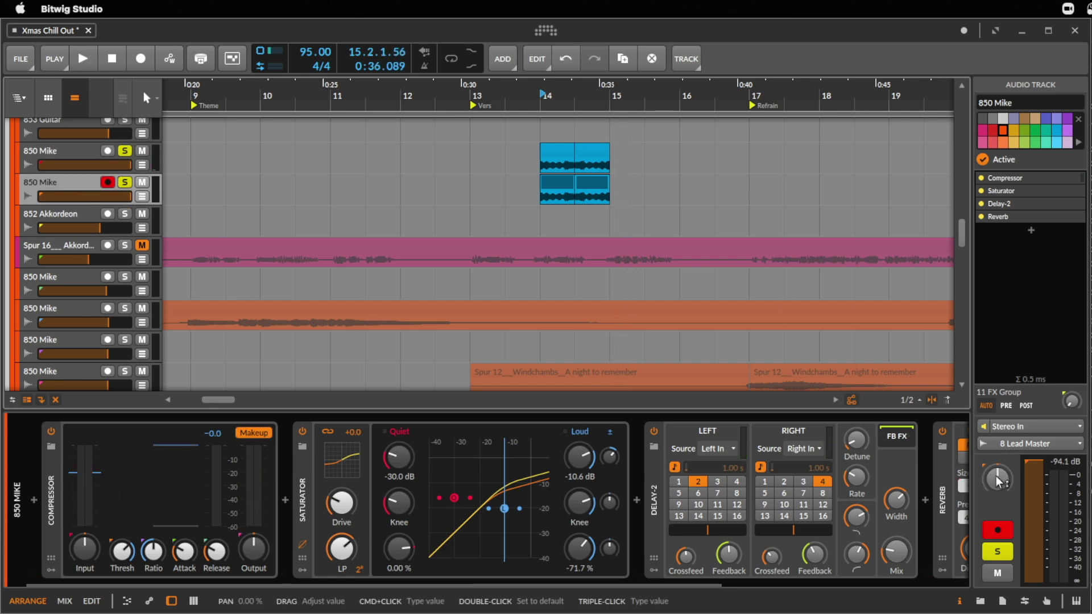
key("space")
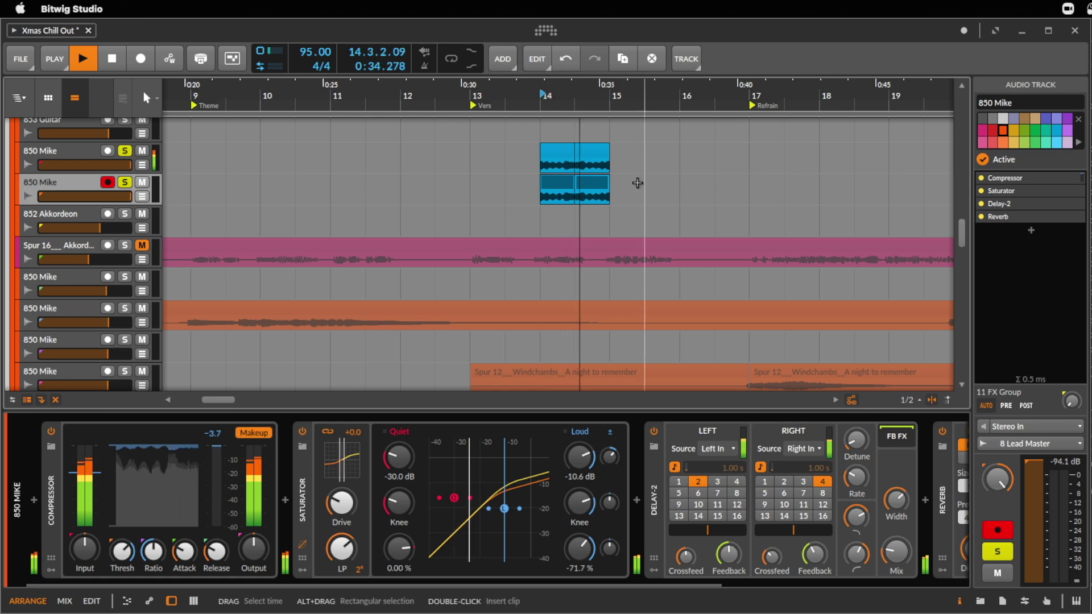
left_click(558, 149)
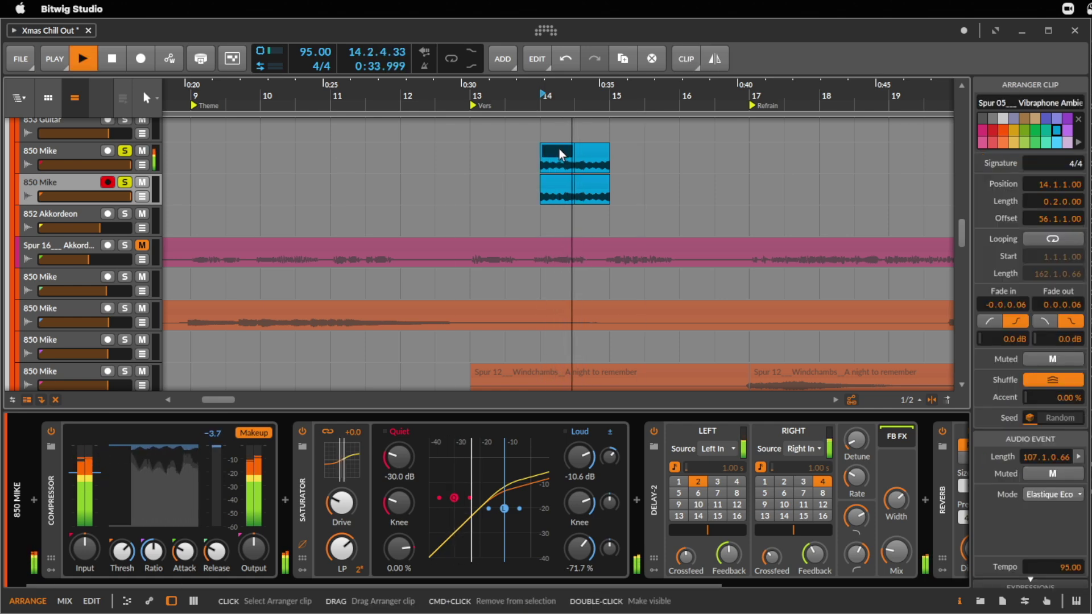
key("space")
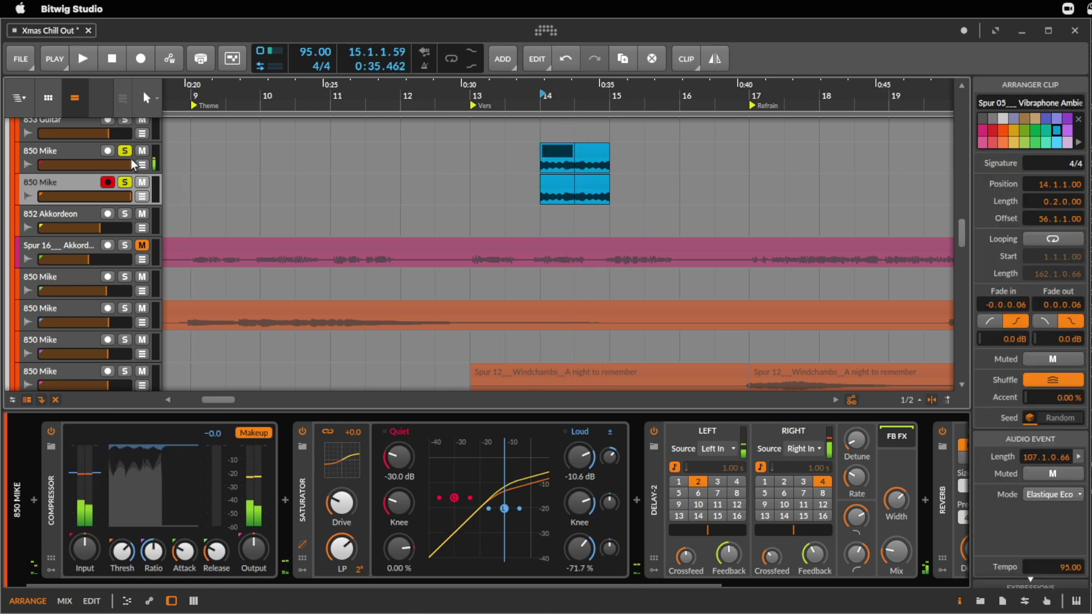
- Set the original 850 Mike track's pan to about -60%, readjust the duplicate's pan and audition the pair
left_click(90, 154)
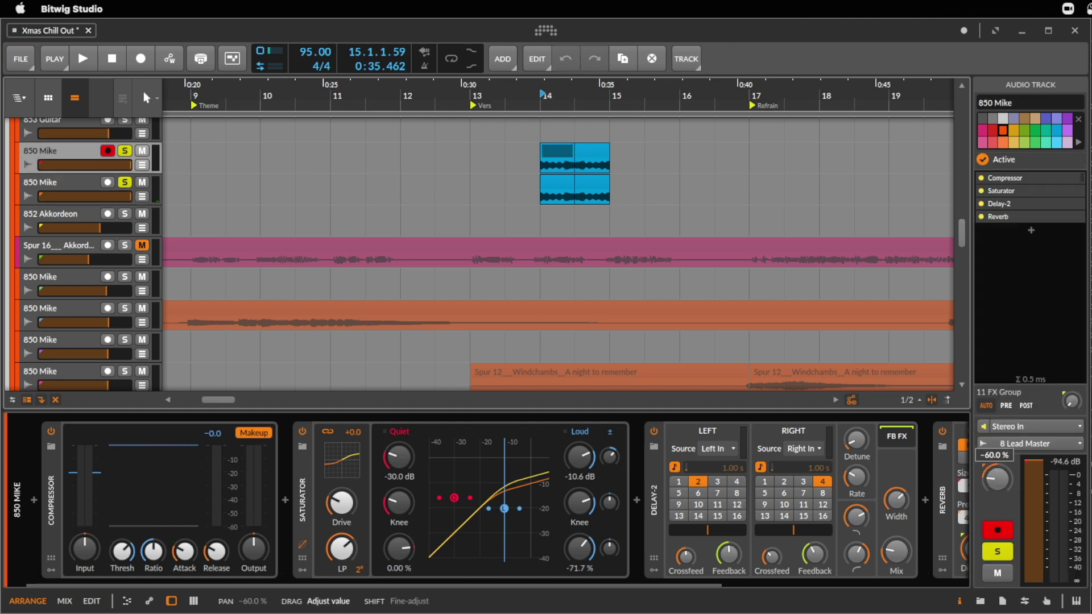
left_click(77, 195)
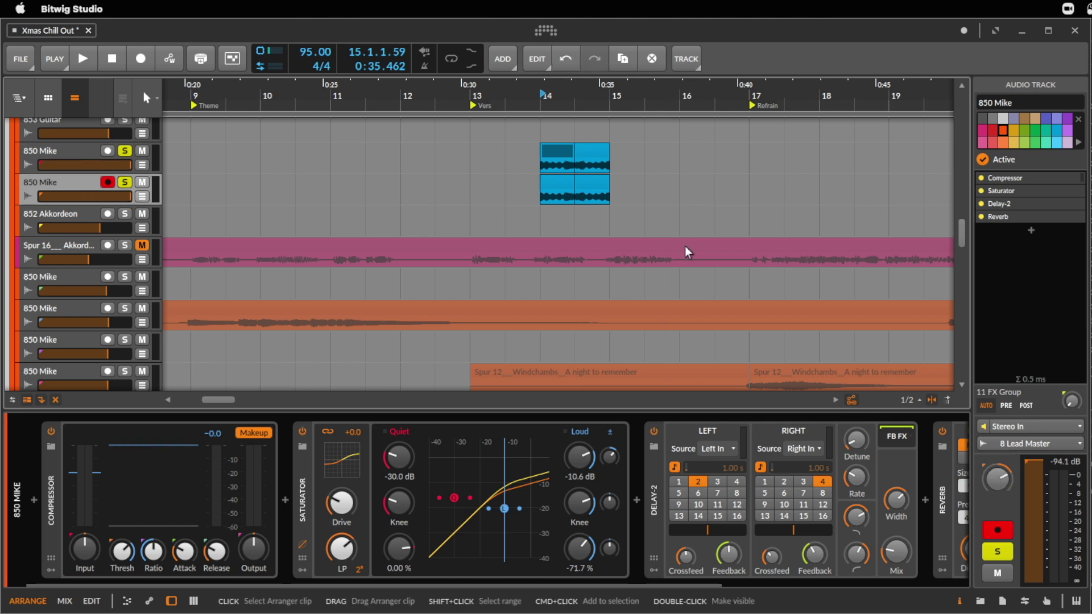
key("space")
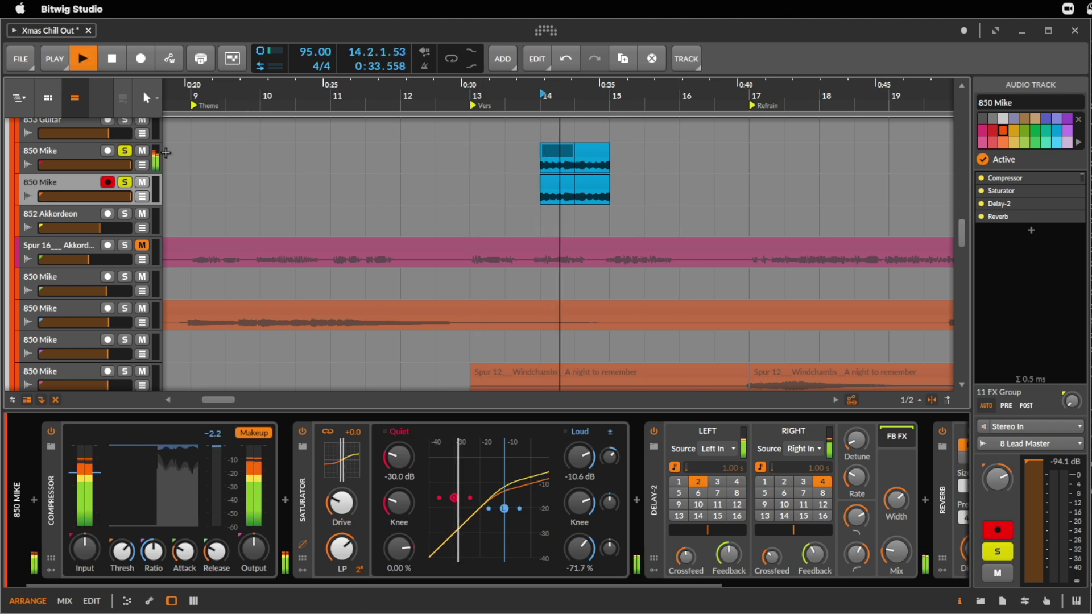
key("space")
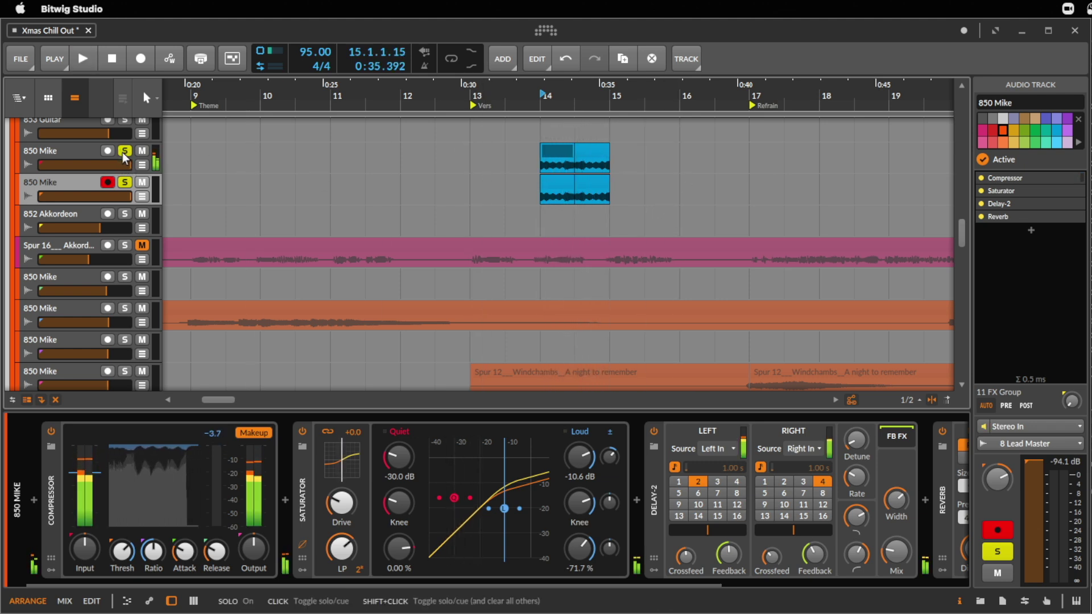
- Turn off solo on both 850 Mike tracks and audition the passage with the other tracks
left_click(124, 182)
key("space")
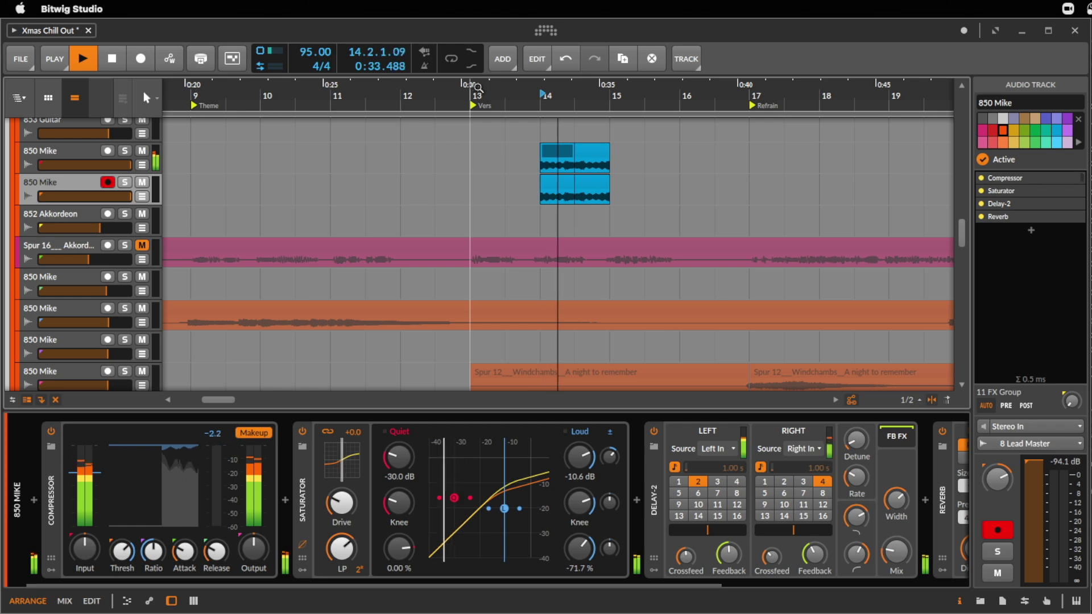
key("space")
- Select the time range from bar 1 to bar 17 across both 850 Mike tracks and duplicate it four times
left_click_drag(261, 93, 258, 48)
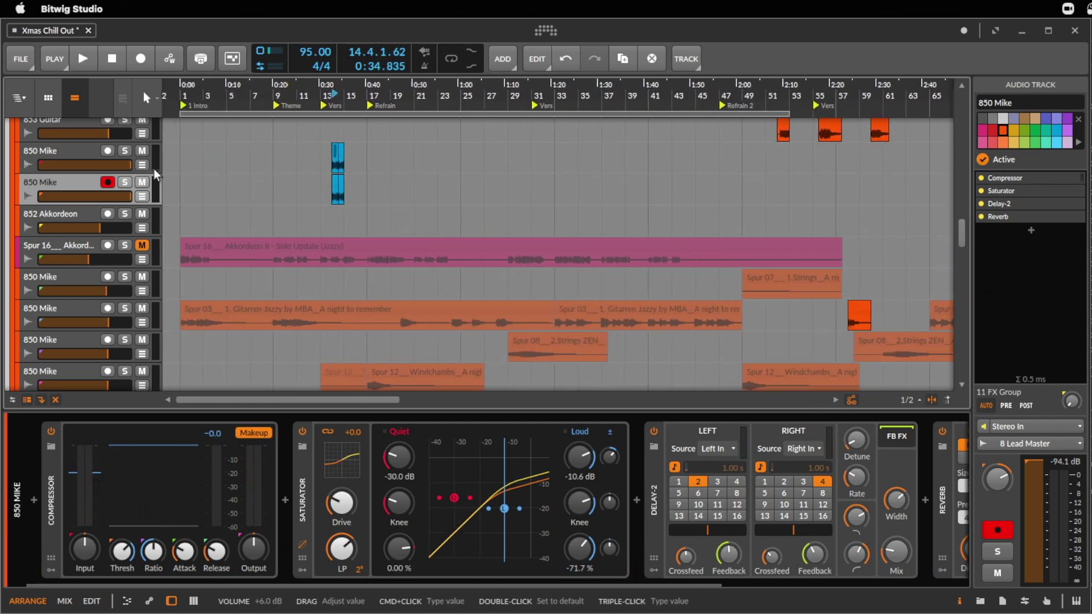
left_click_drag(178, 159, 368, 235)
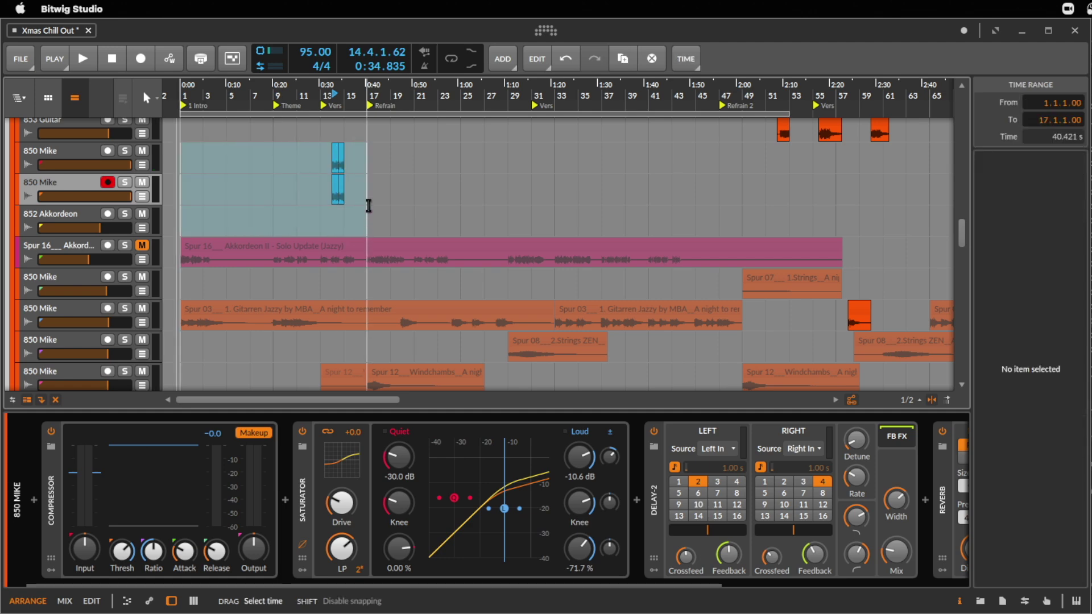
key("super+d")
key("super+d")
key("super+d")
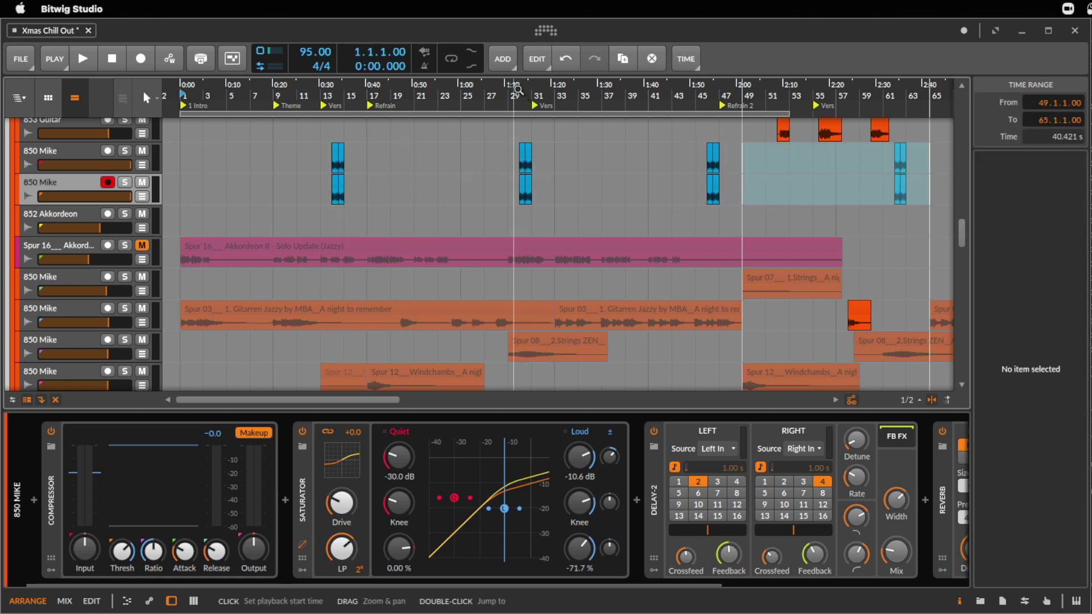
left_click_drag(518, 90, 518, 51)
scroll(667, 161, "up", 4)
key("super+d")
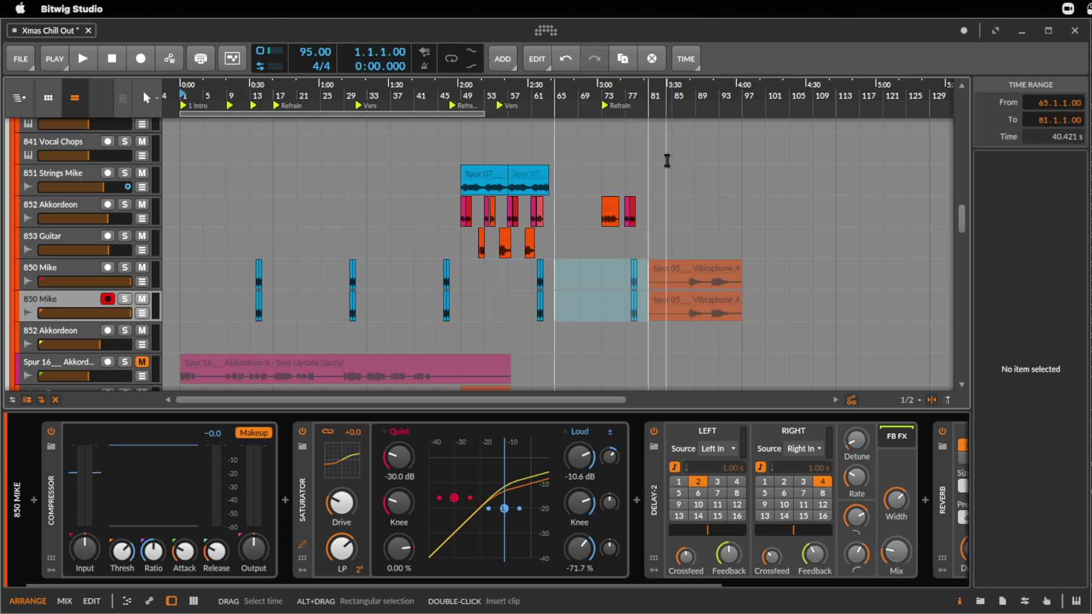
- Duplicate the selected time range on both 850 Mike tracks three more times up to bar 129 and start playback from bar 1
key("super+d")
scroll(691, 190, "up", 4)
scroll(694, 198, "down", 5)
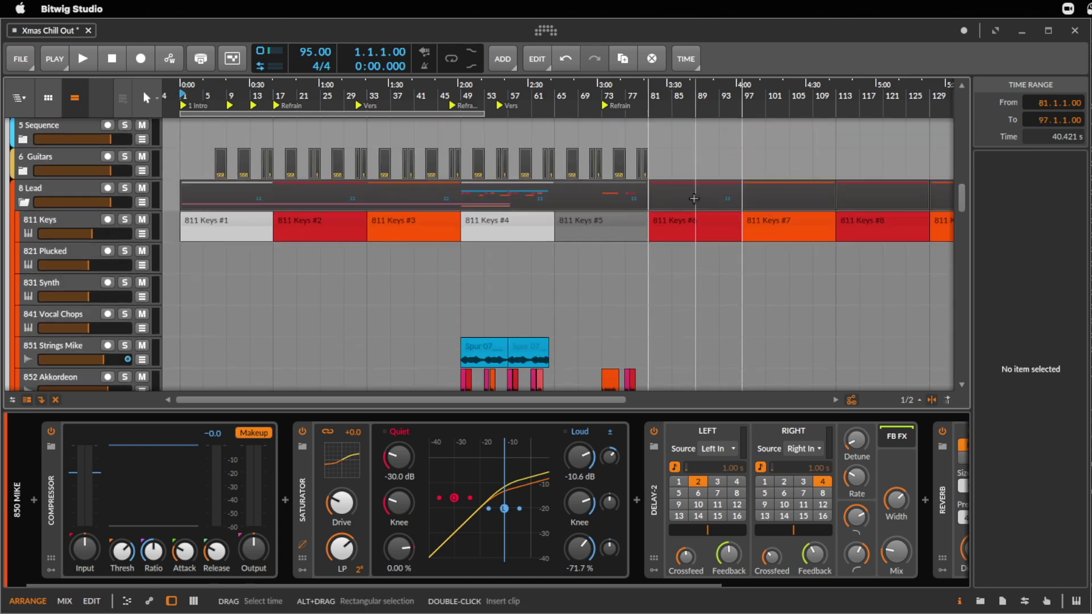
key("super+d")
key("super+d")
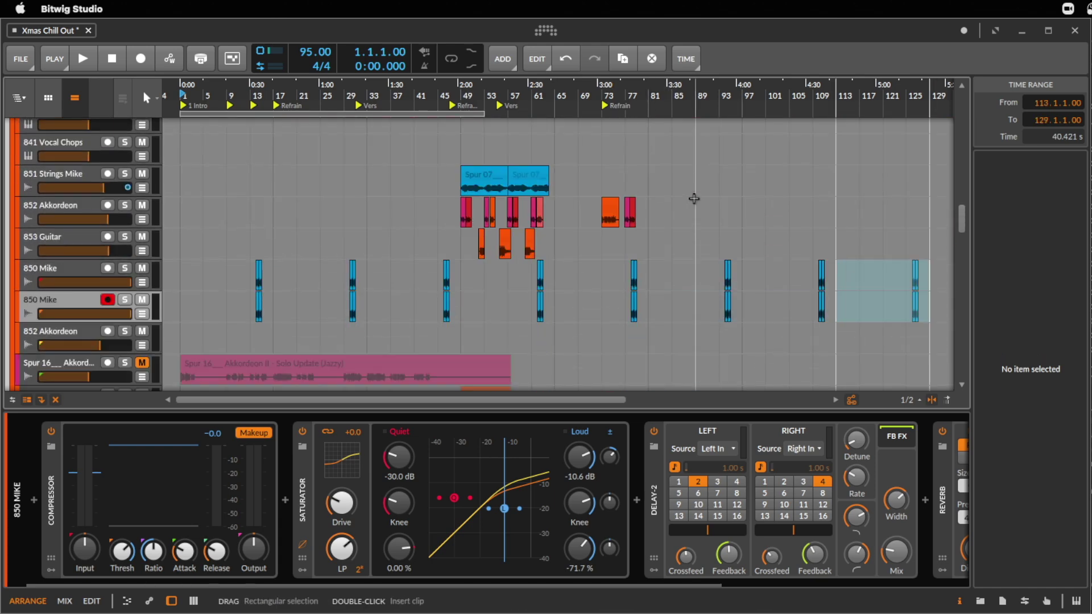
left_click(177, 278)
key("space")
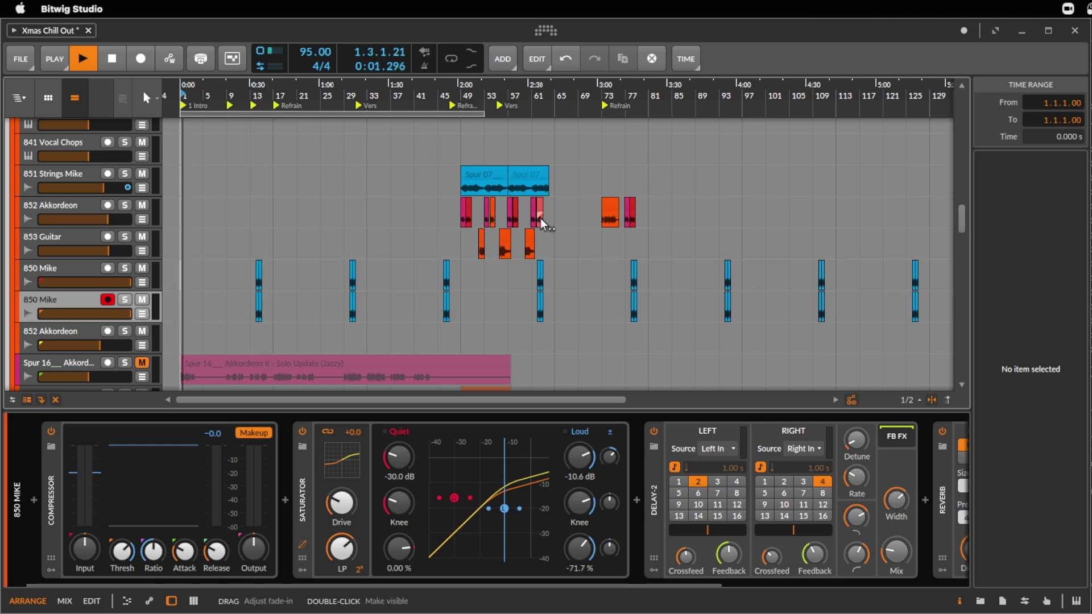
- Rename the upper 850 Mike track as 861 Vibraphon L
scroll(445, 200, "up", 2)
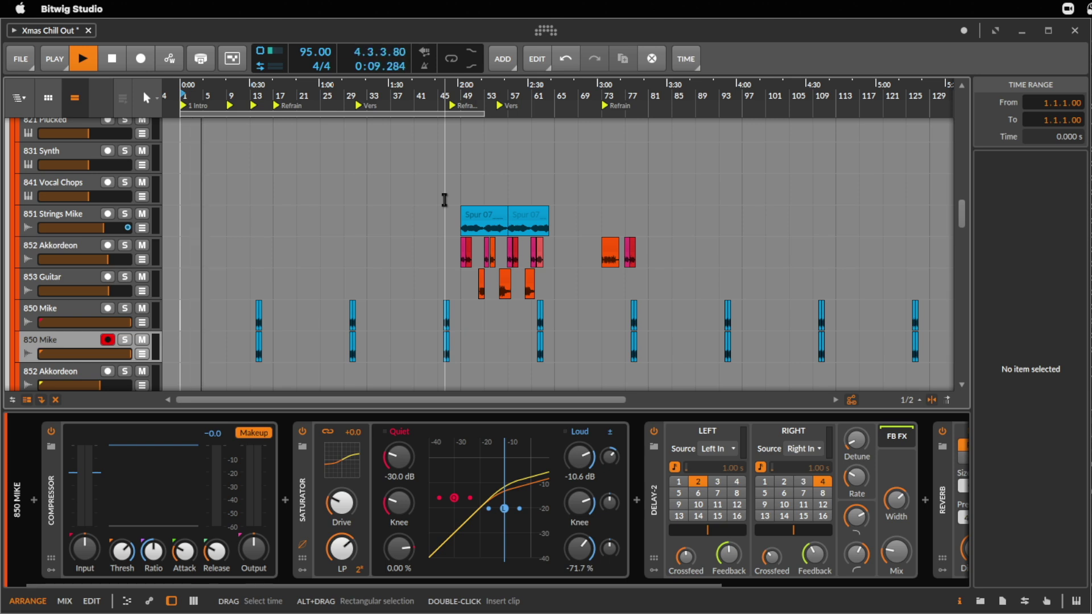
left_click(67, 308)
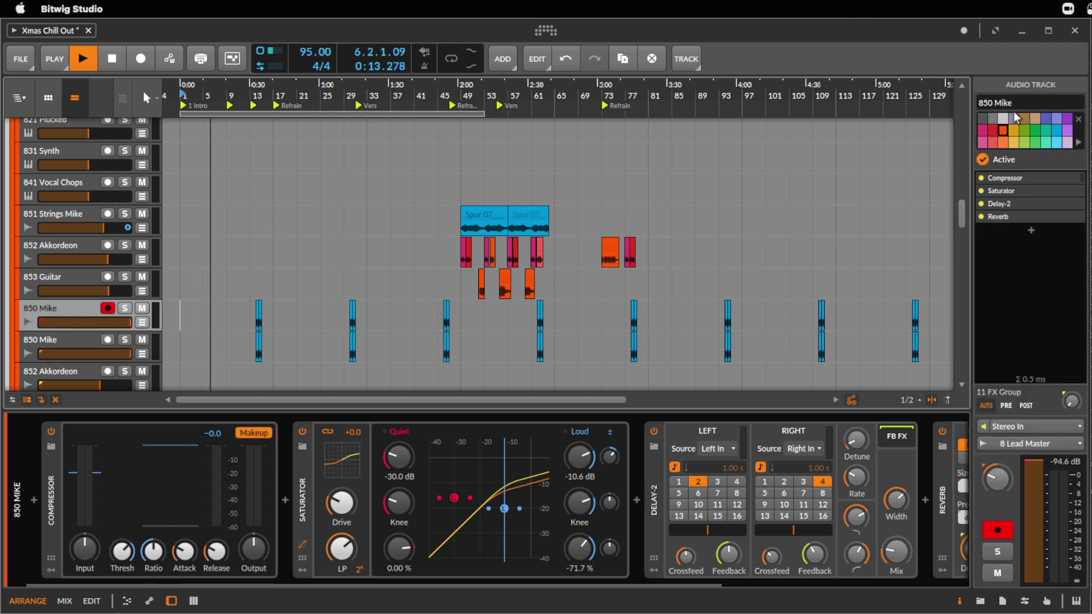
type("86")
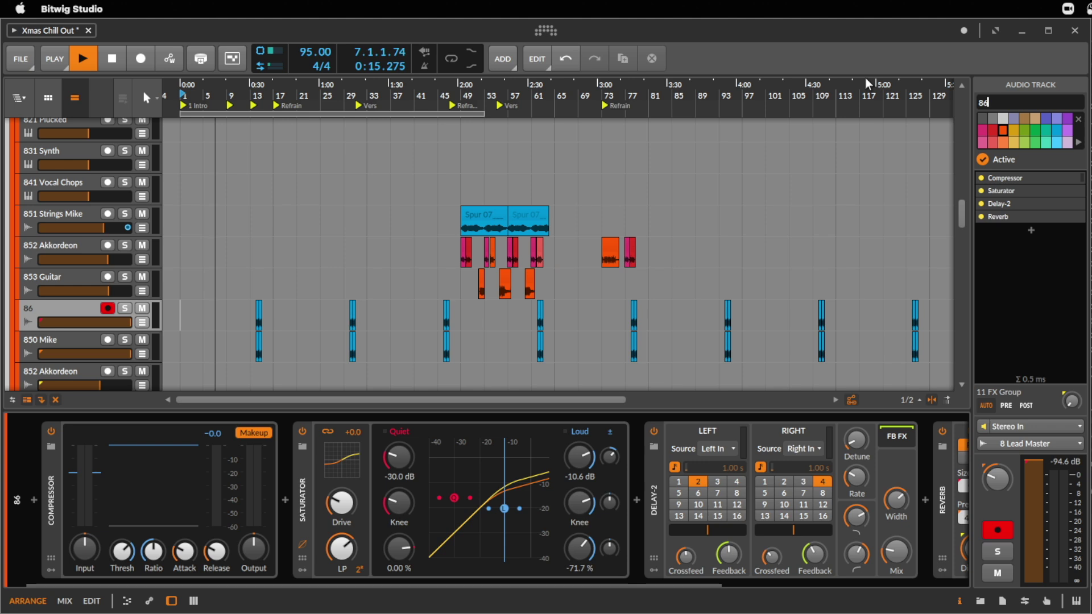
type("1 Vibraphon")
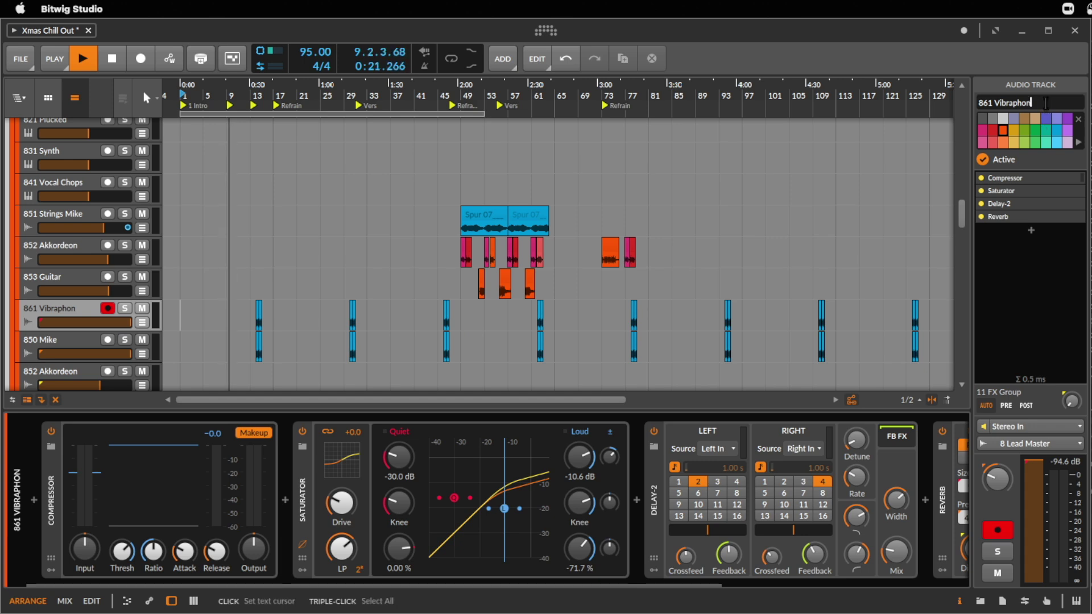
type("L")
key("Return")
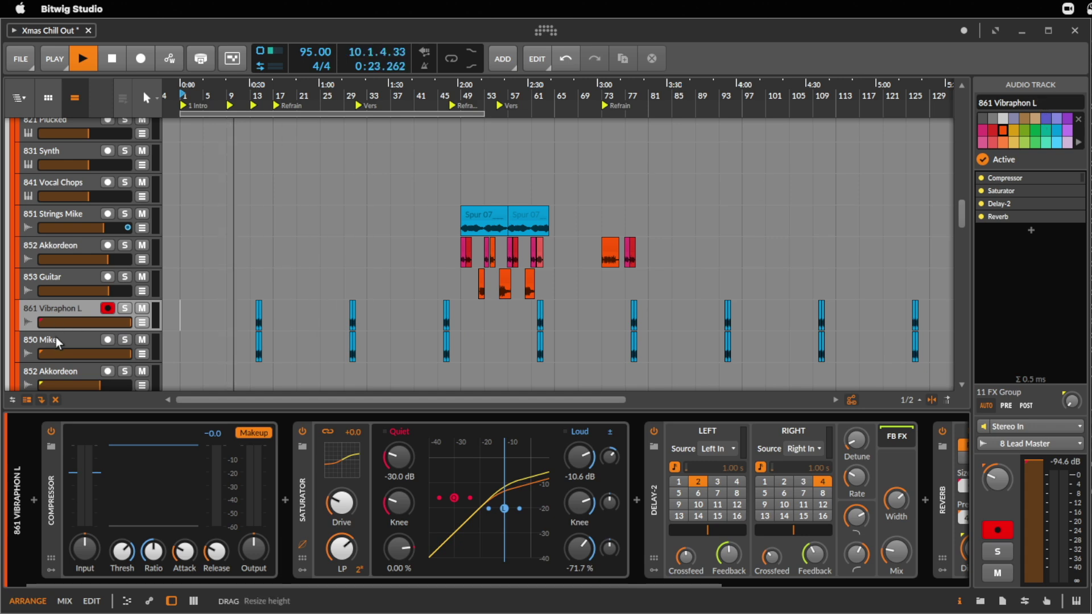
- Copy the name of 861 Vibraphon L to the lower 850 Mike track and change it to 861 Vibraphon R
left_click(1008, 103)
key("super+c")
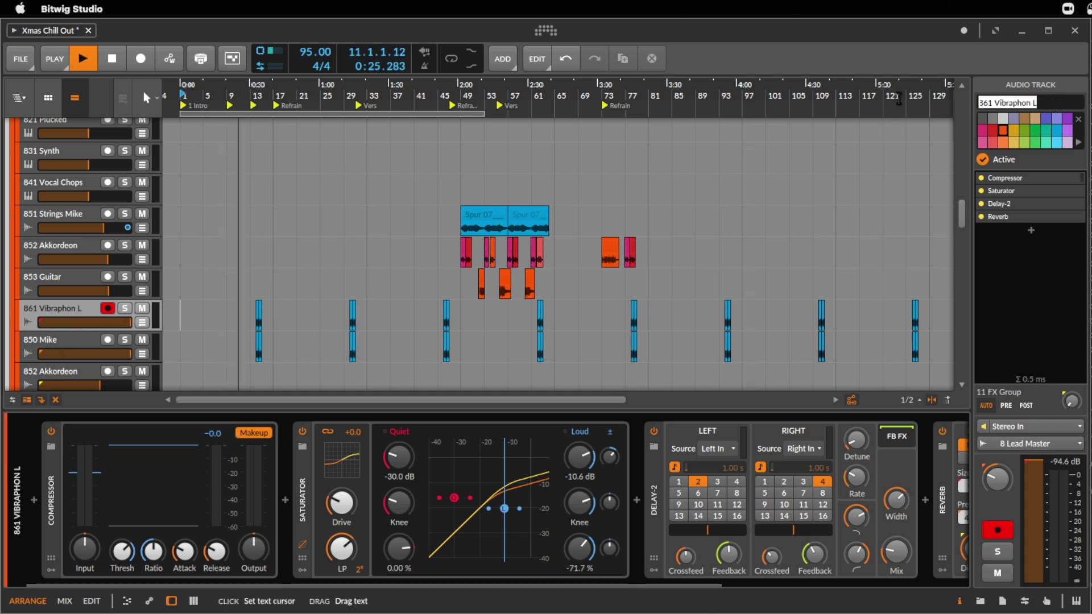
left_click(63, 340)
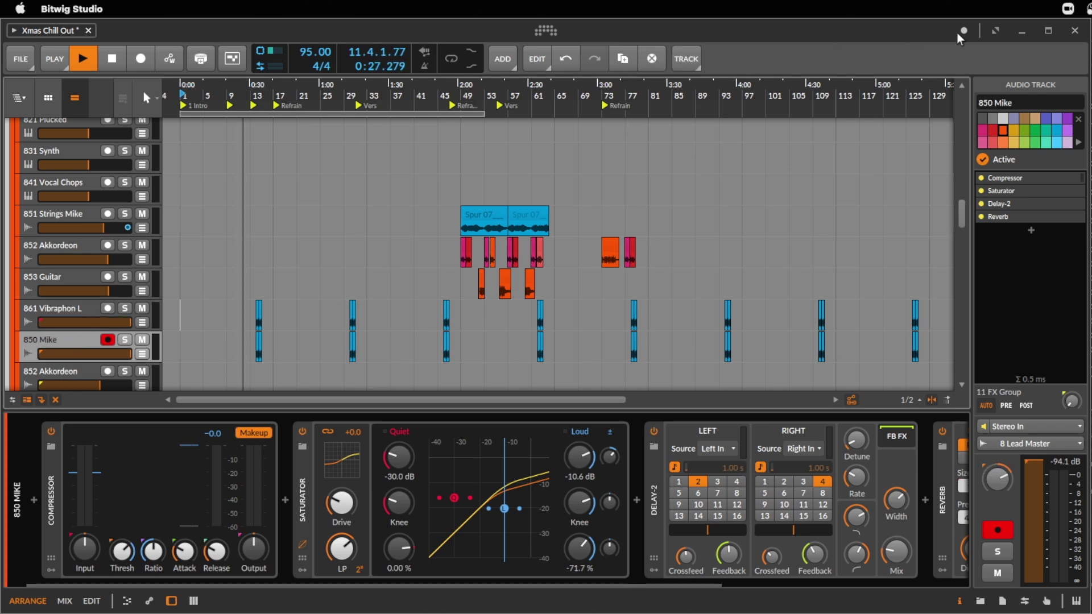
key("super+v")
key("Return")
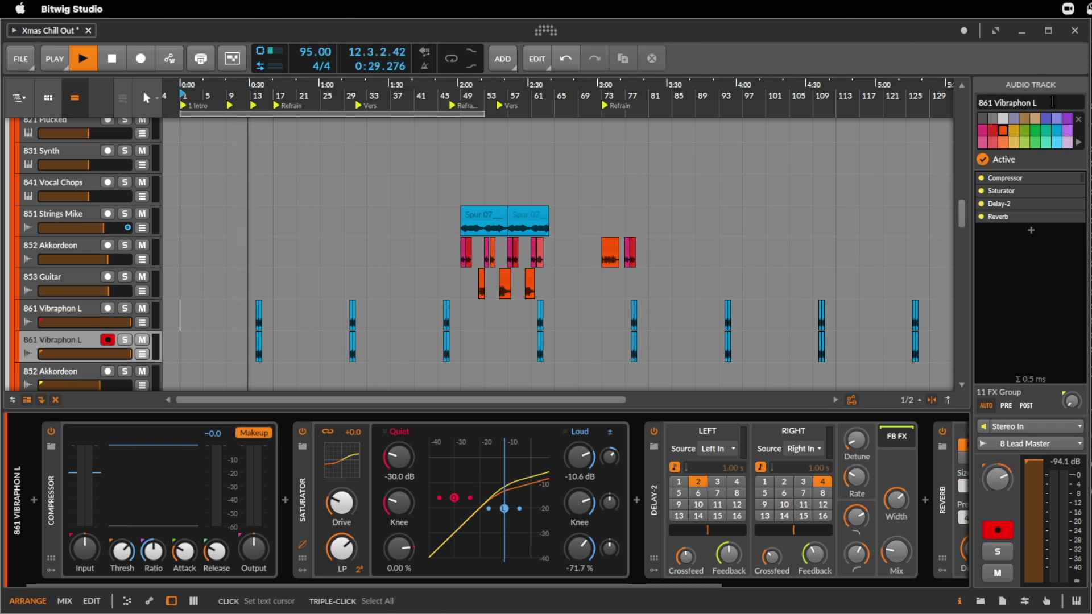
key("BackSpace")
type("R")
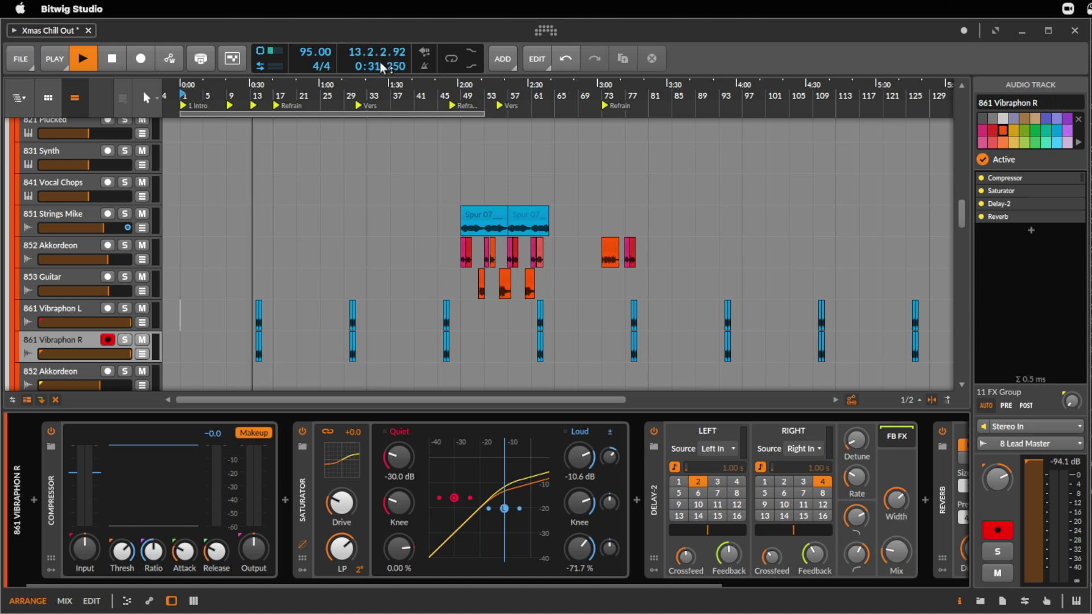
- Audition the vibraphone clips from bar 13 and lower the volumes of both 861 Vibraphon tracks to about -3 dB
left_click_drag(251, 89, 291, 90)
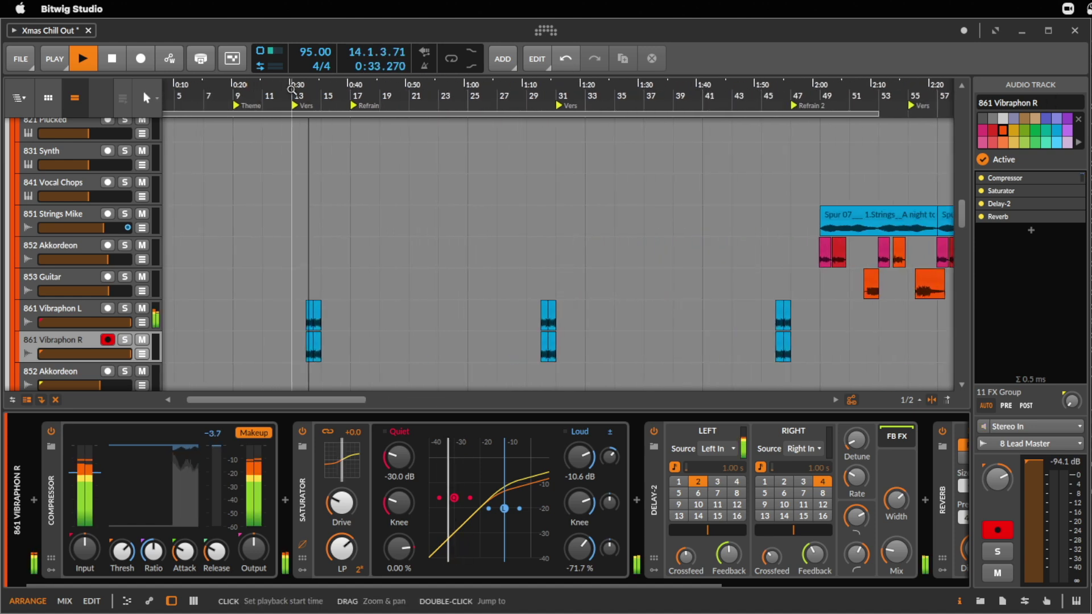
left_click_drag(122, 323, 113, 354)
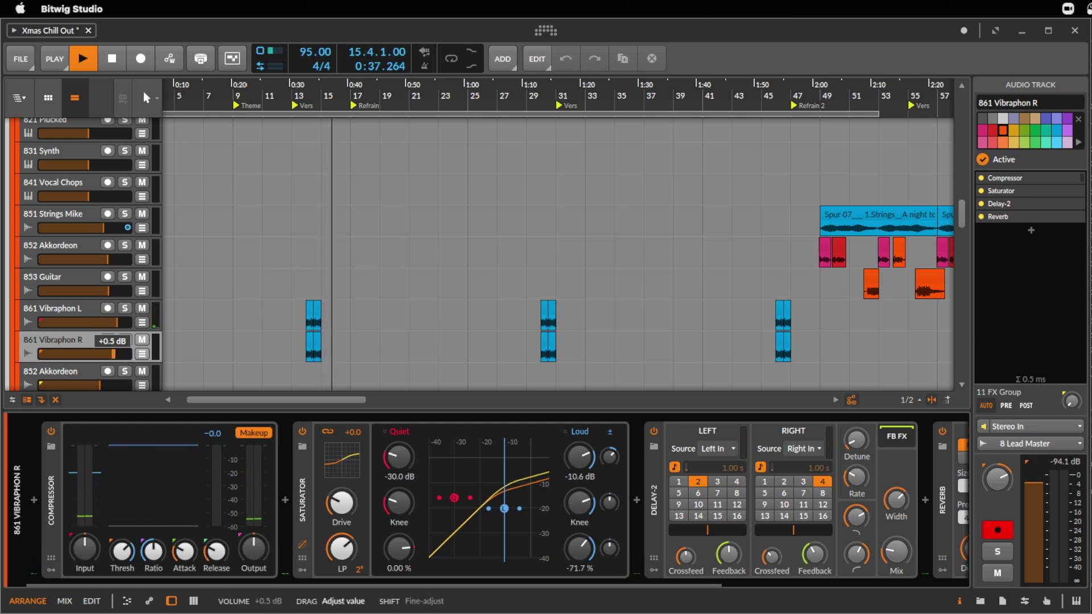
key("space")
left_click(292, 321)
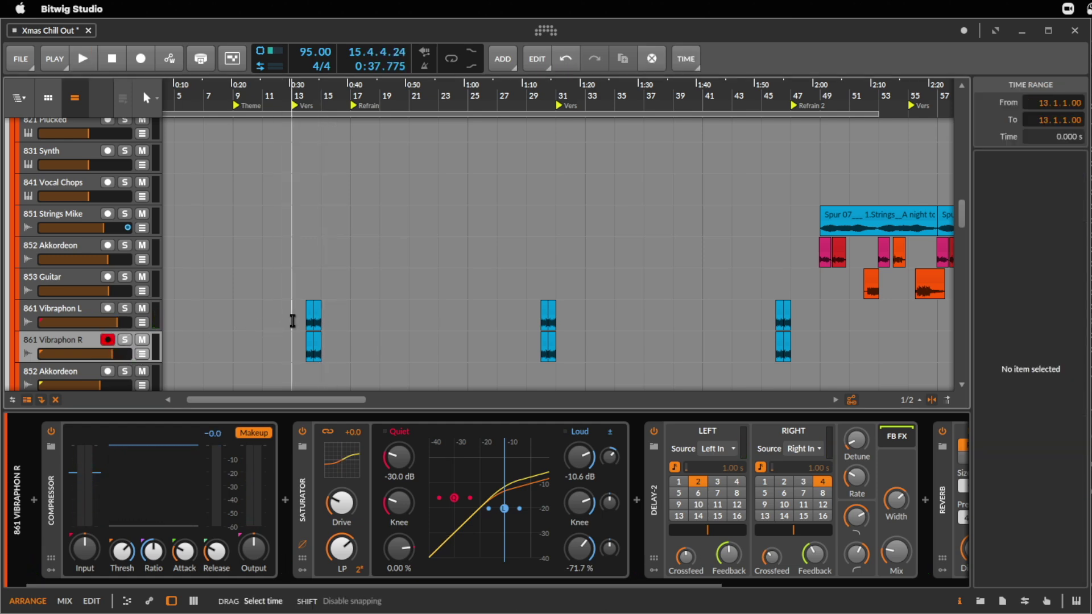
key("space")
left_click_drag(114, 322, 111, 322)
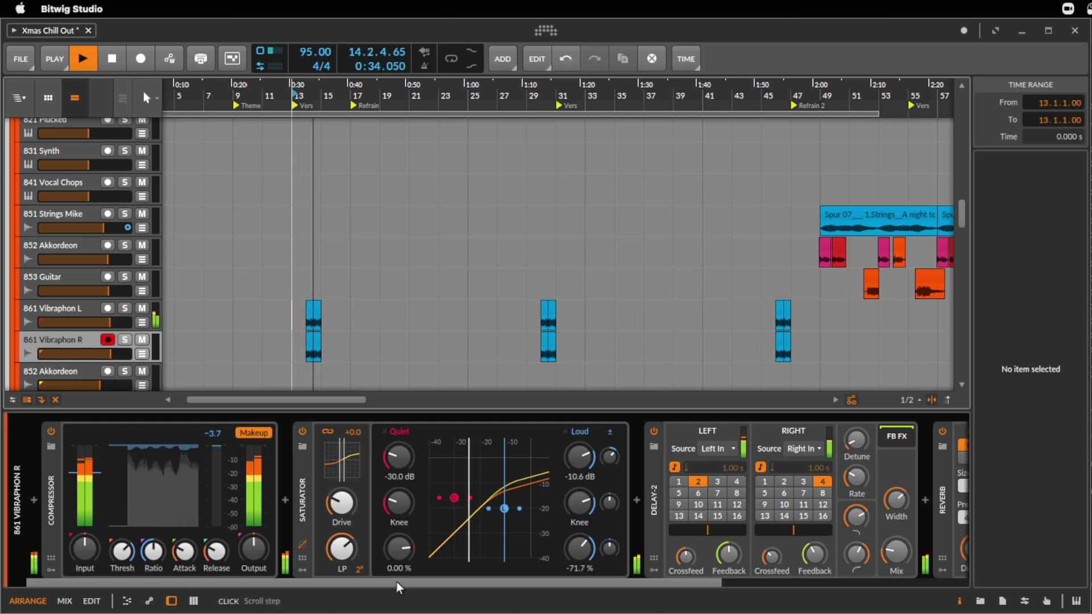
left_click_drag(397, 583, 673, 580)
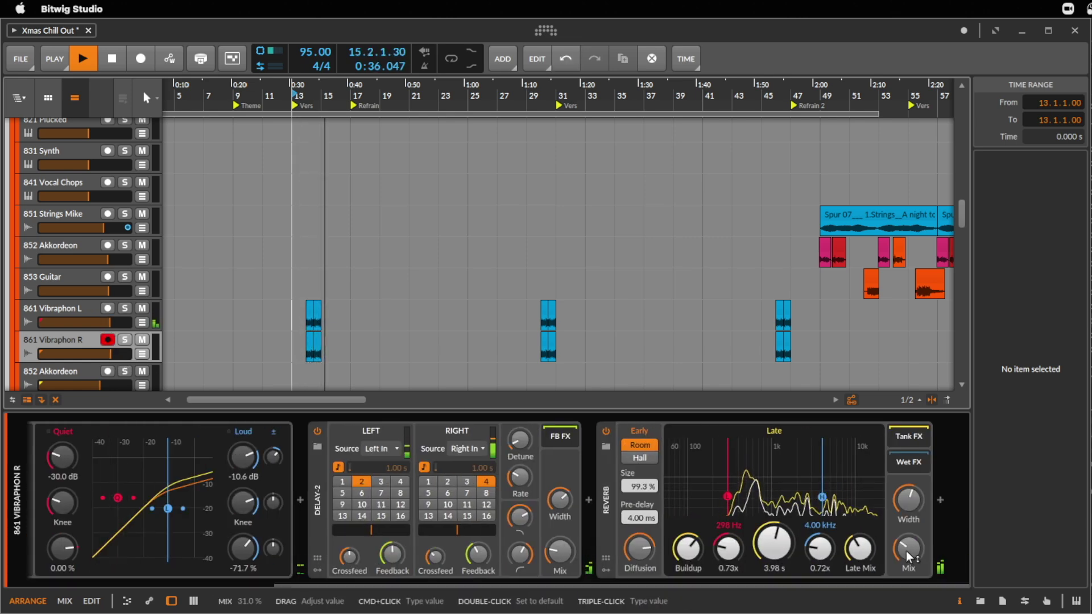
key("space")
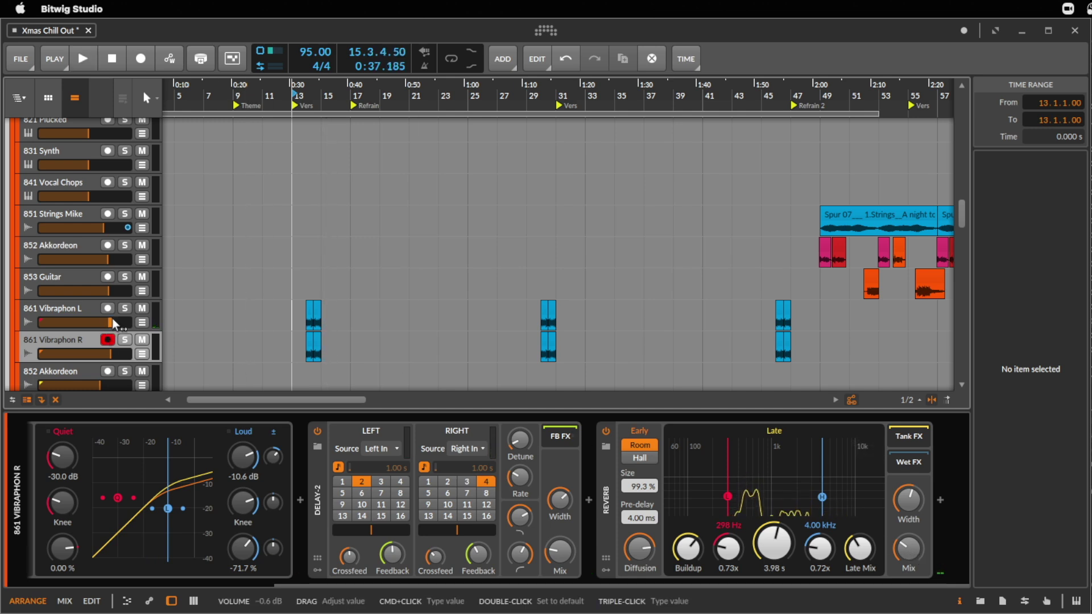
left_click_drag(114, 323, 101, 354)
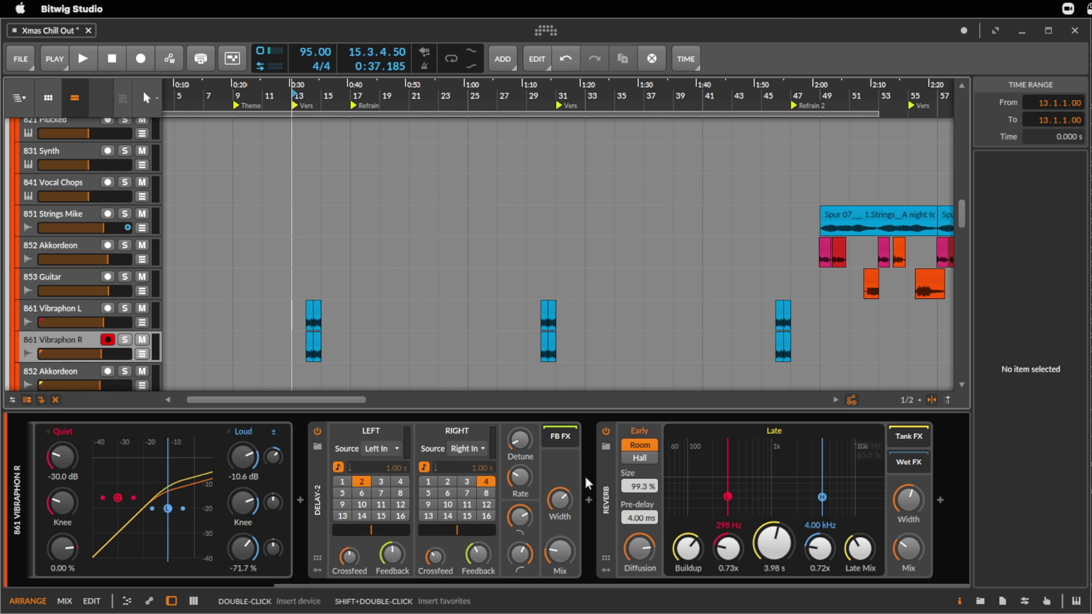
- Select the whole device chain from Compressor to Reverb on 861 Vibraphon R and cut it from the track
left_click(606, 503)
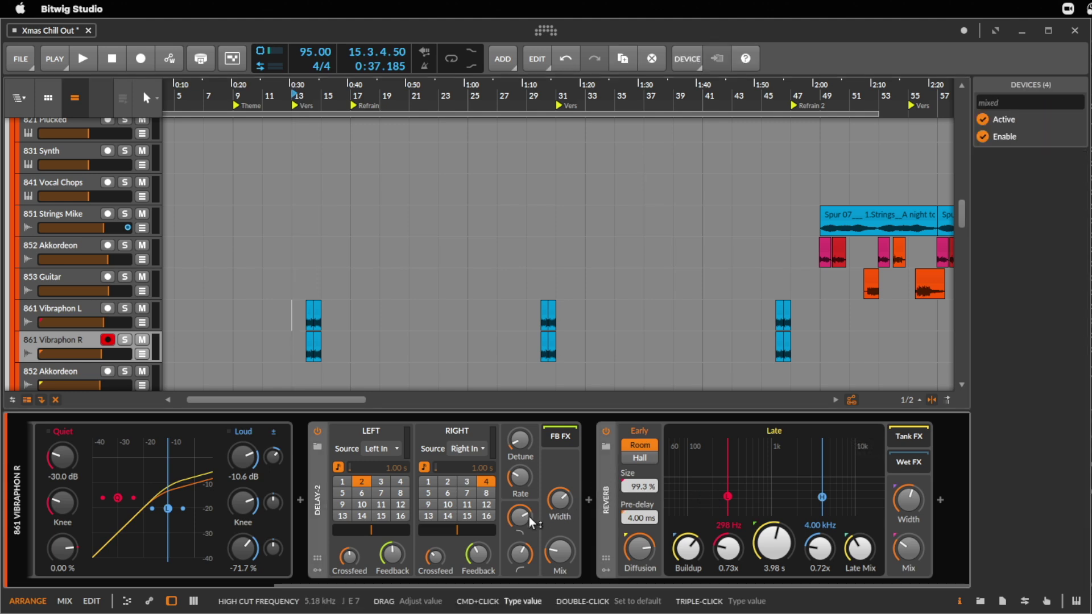
left_click(322, 500)
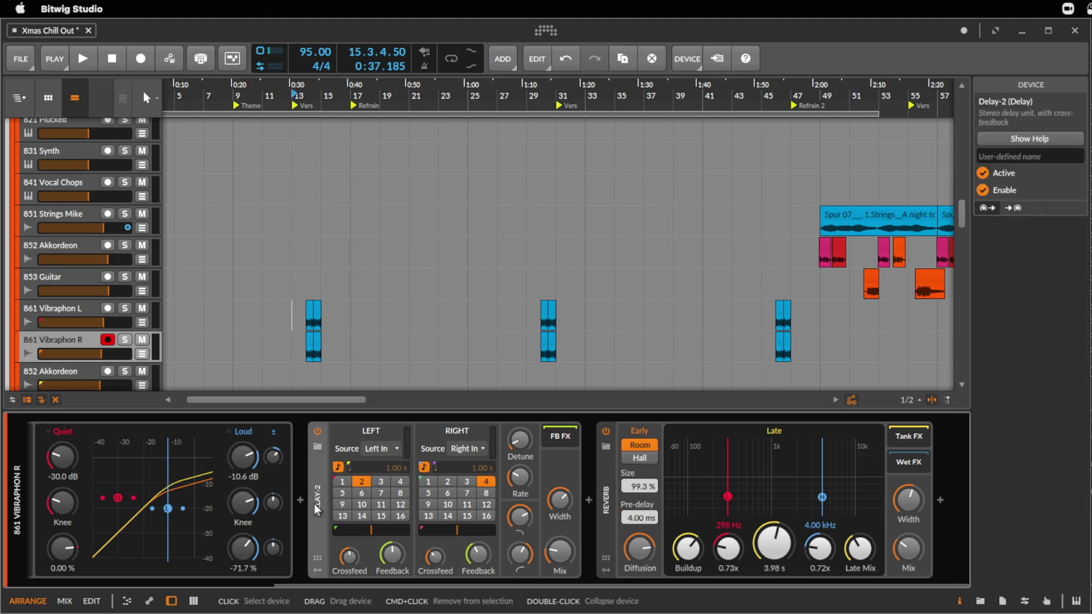
left_click(606, 499)
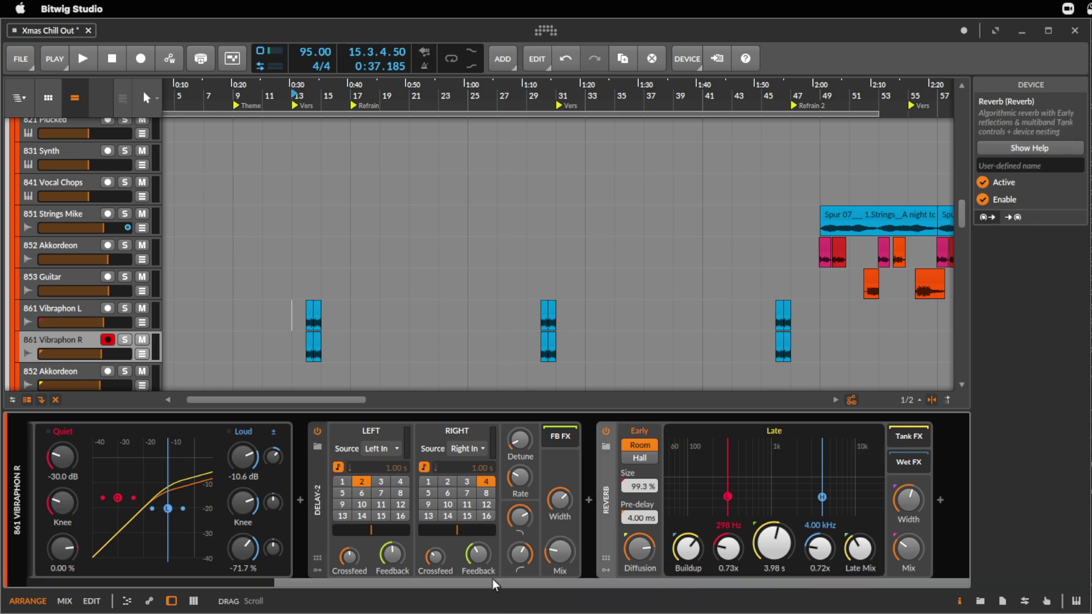
left_click_drag(492, 581, 111, 529)
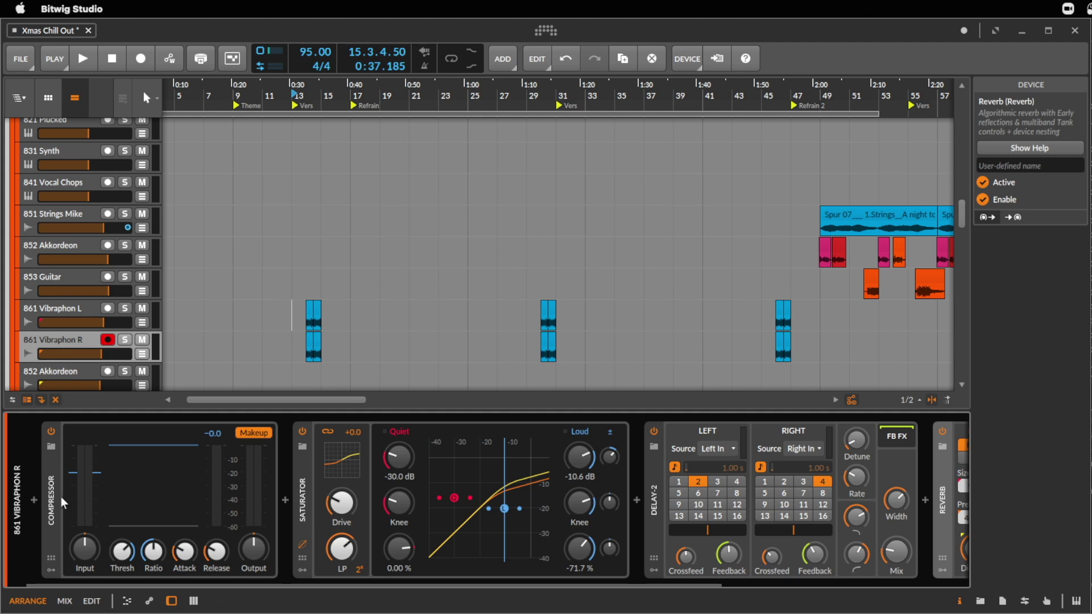
key("super+a")
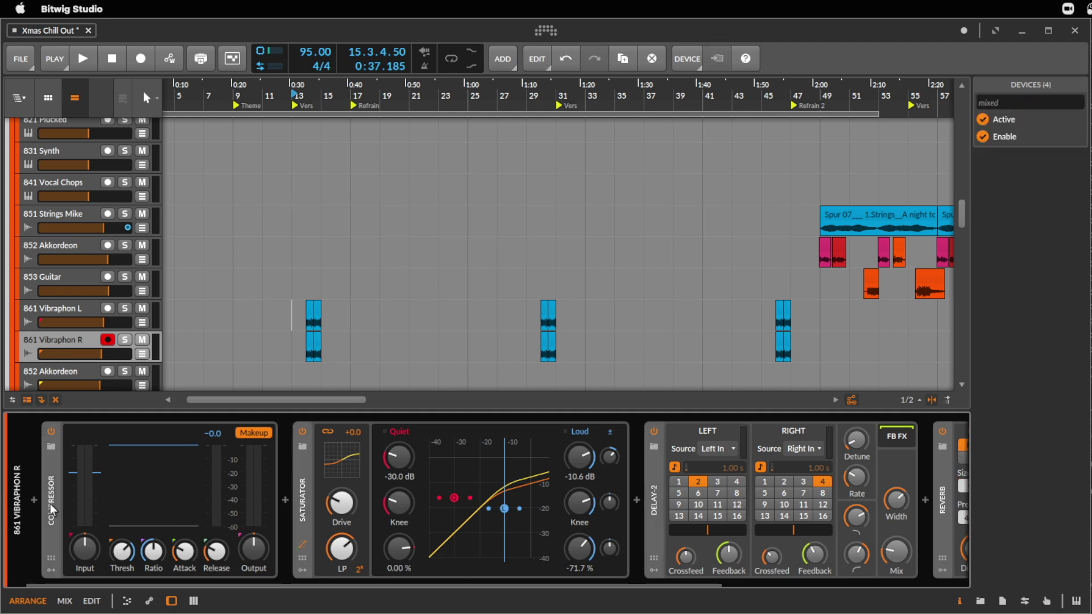
left_click(50, 502)
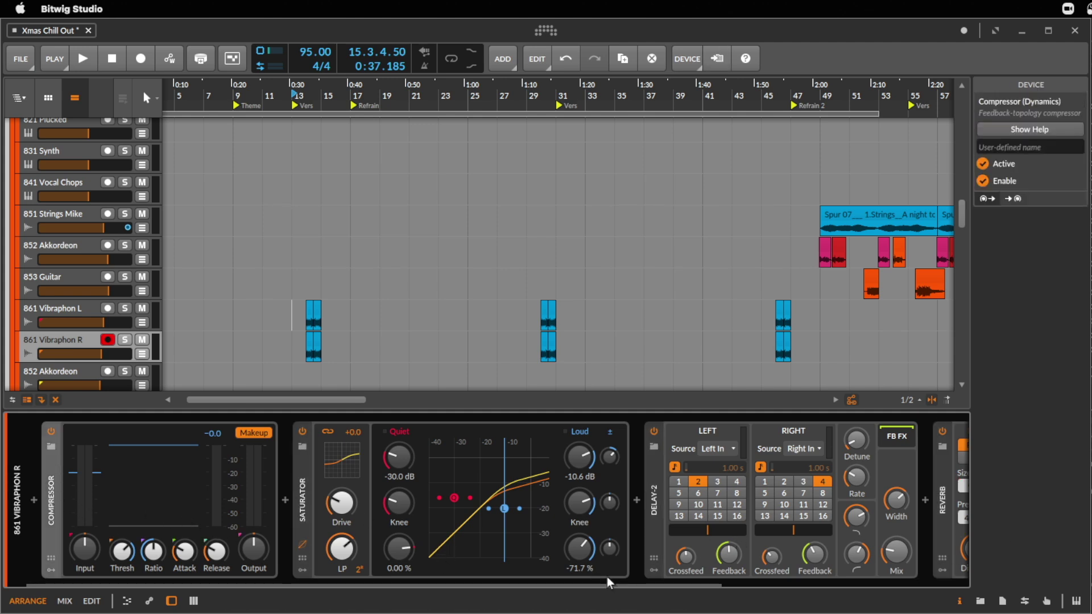
left_click_drag(607, 584, 839, 517)
left_click(606, 507, "shift")
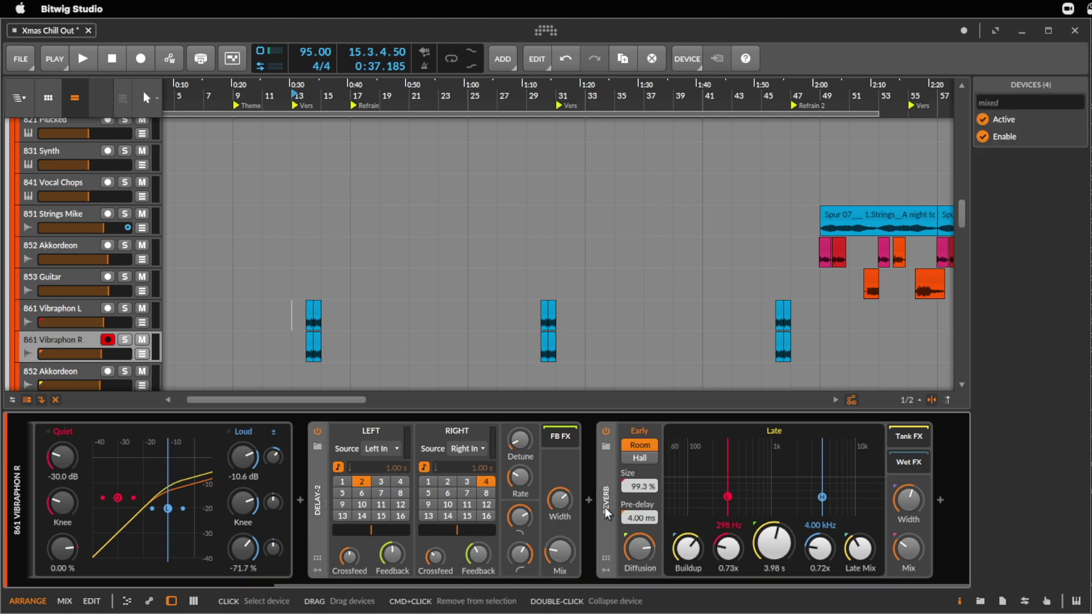
key("Delete")
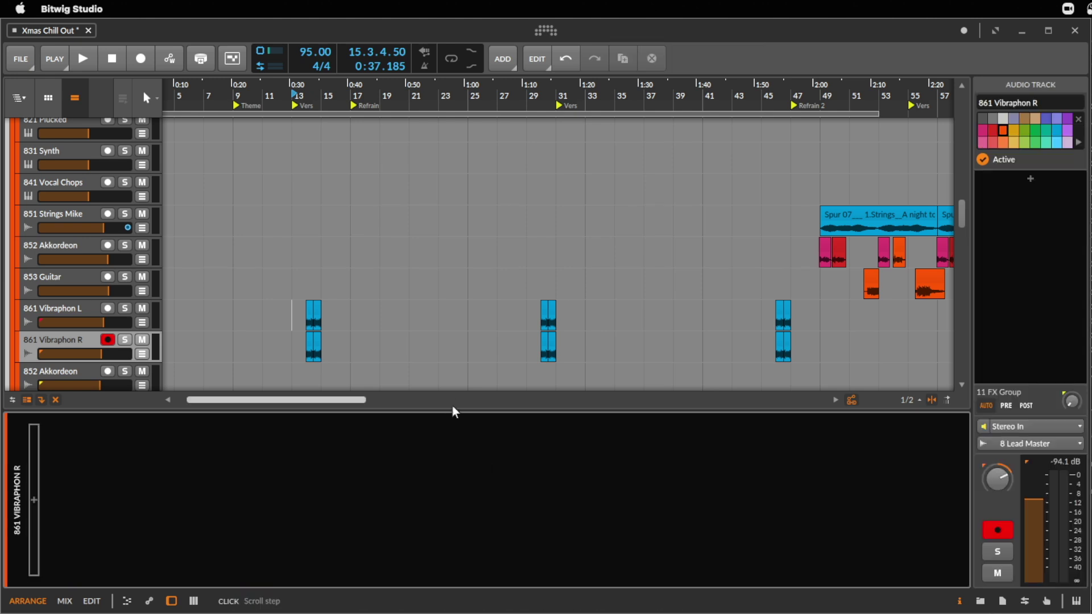
- Select all four effect devices on 861 Vibraphon L and remove them from the track
left_click(73, 307)
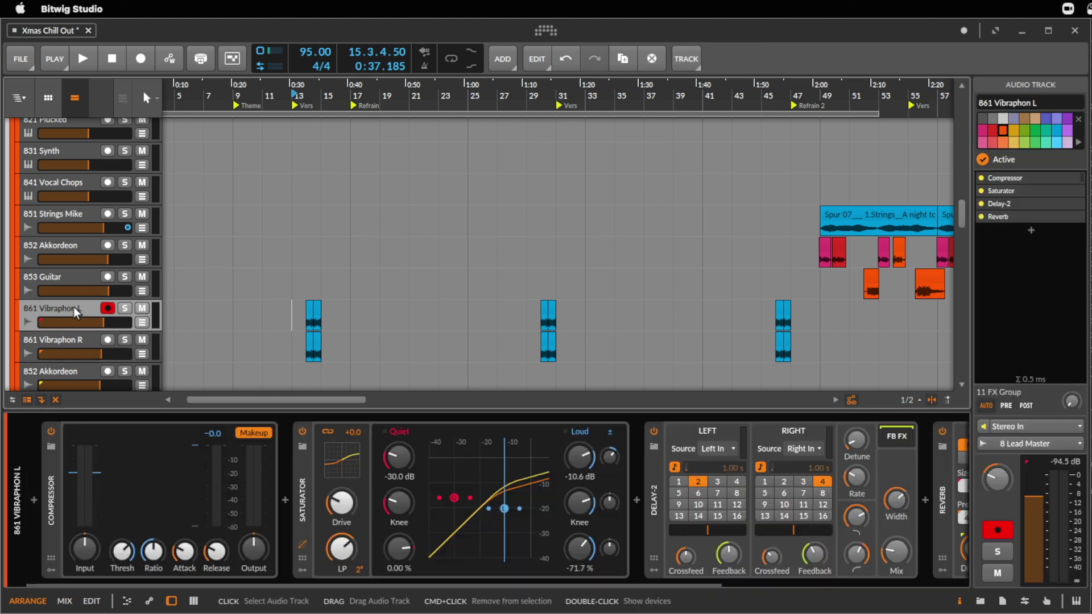
left_click(46, 518)
key("super+a")
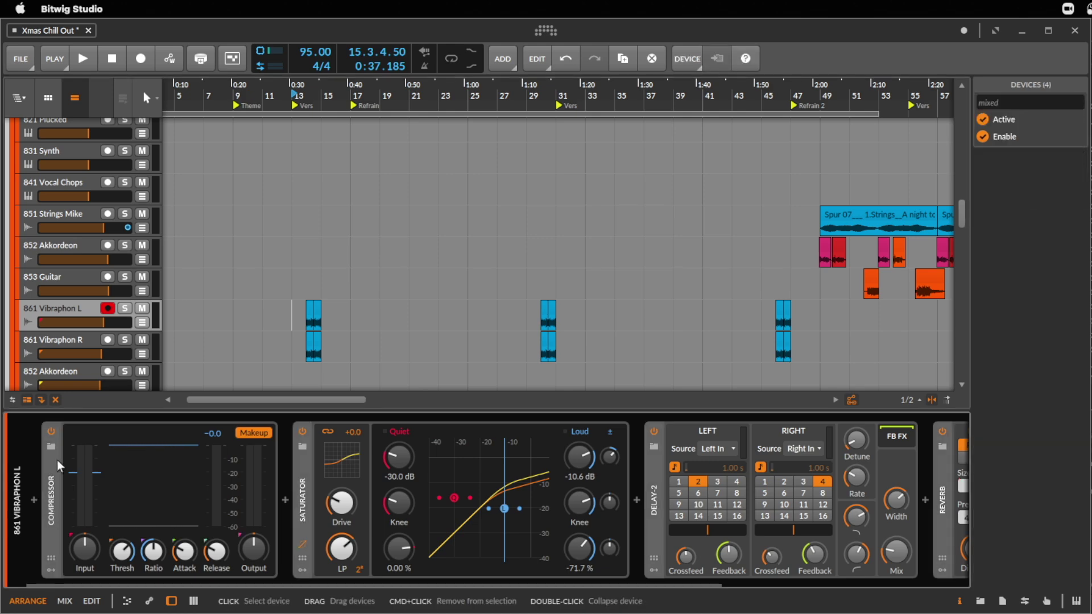
key("Delete")
- Group the 861 Vibraphon L and R tracks and paste the Compressor, Saturator, Delay-2 and Reverb chain onto the group
left_click(80, 342)
left_click(78, 311, "super")
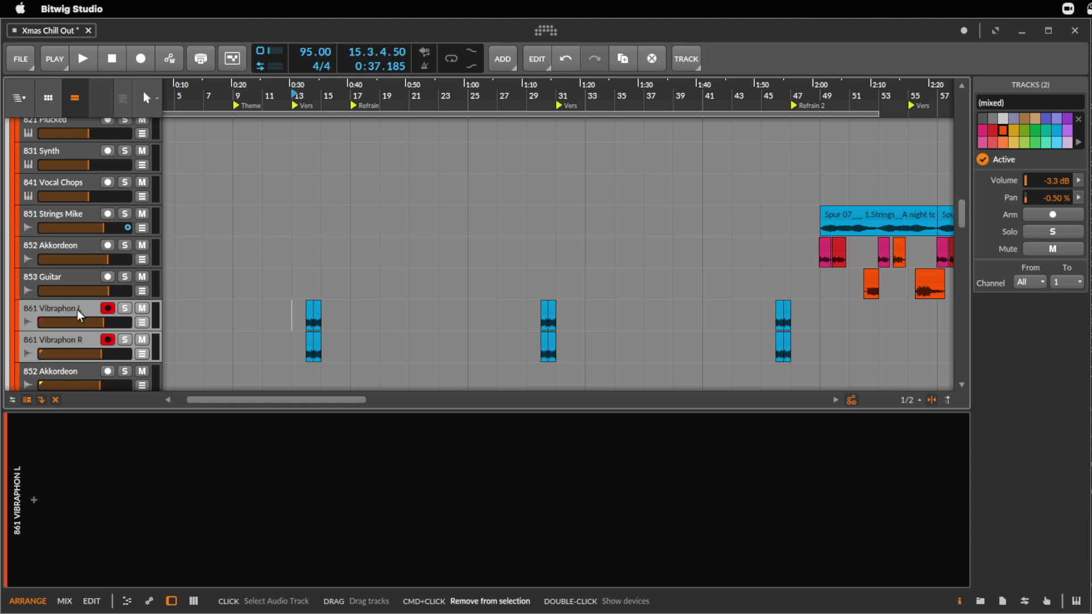
key("super+g")
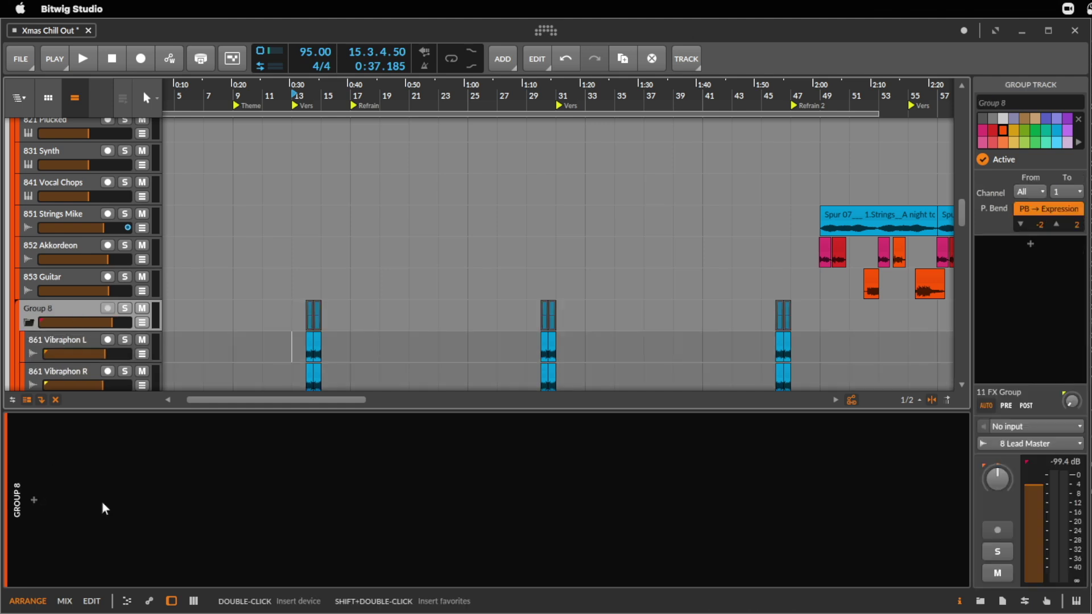
left_click(101, 499)
key("super+v")
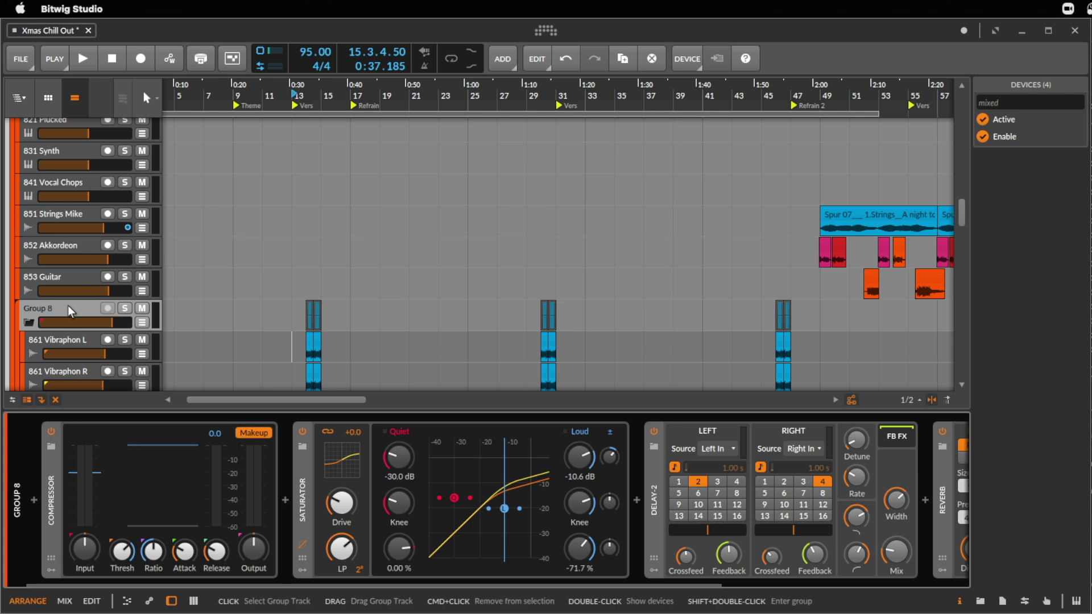
- Rename the new group track as 86 Vibraphon and select it
left_click(67, 305)
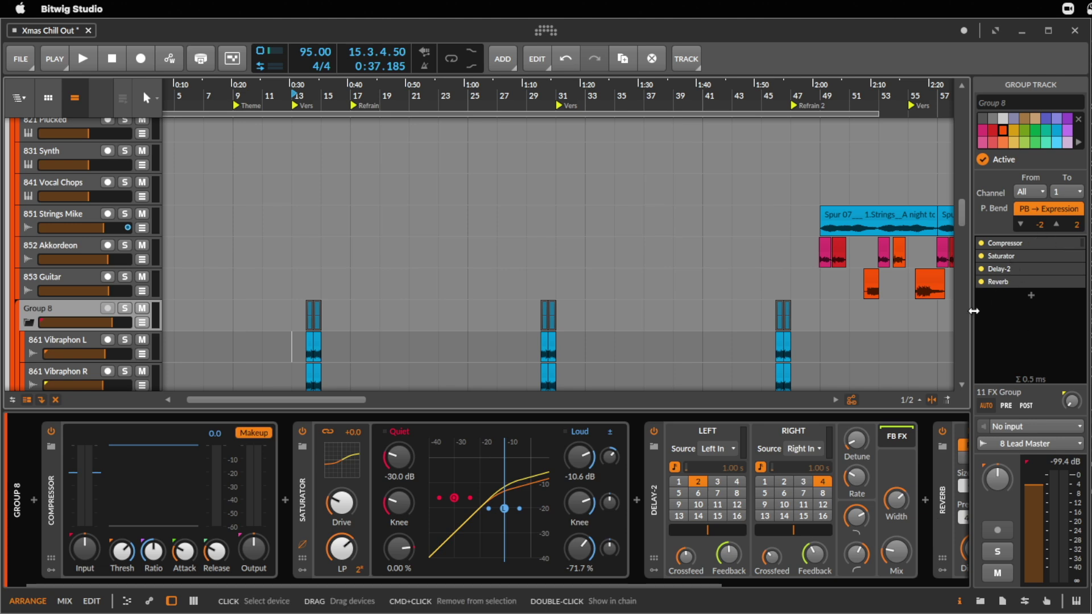
left_click(1014, 104)
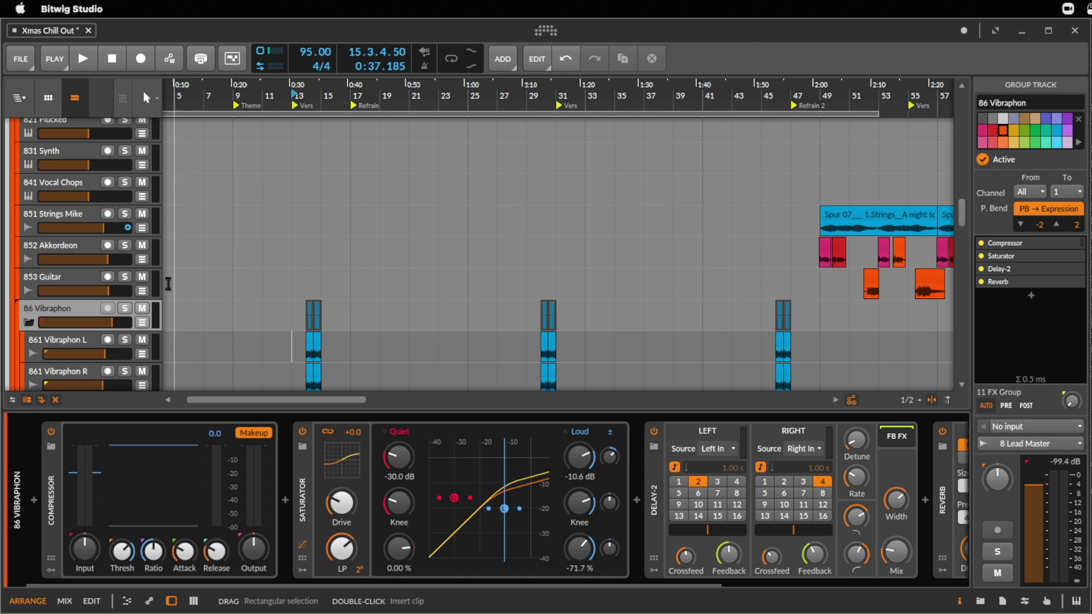
left_click(72, 312)
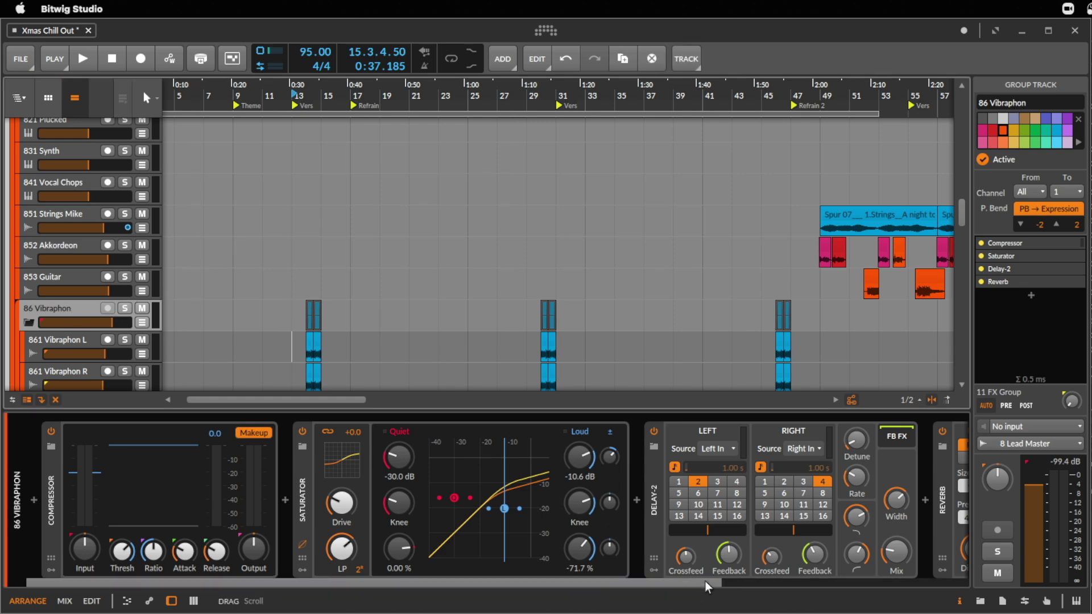
- Lengthen the group's Reverb decay to 5.01 s and reveal the Reverb Mix automation lane under 86 Vibraphon
left_click_drag(705, 583, 956, 583)
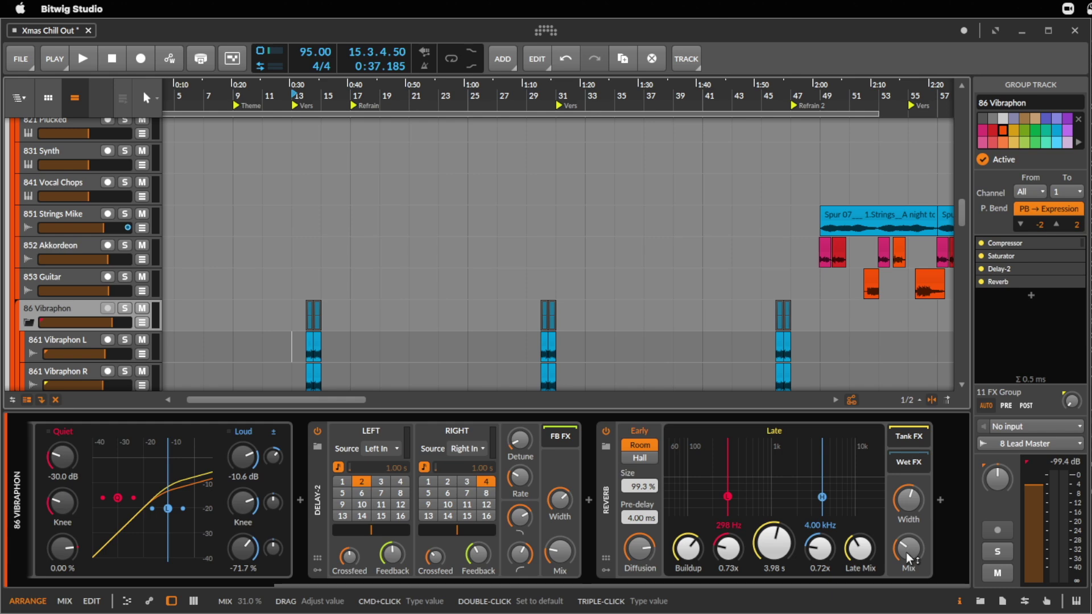
left_click_drag(774, 544, 773, 528)
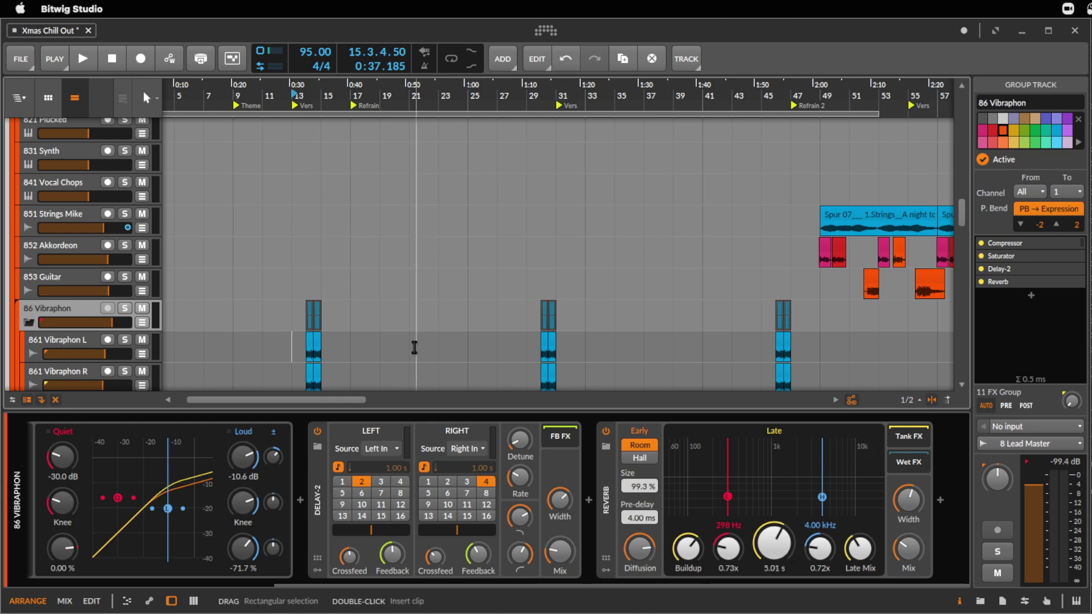
scroll(247, 309, "down", 3)
left_click(142, 221)
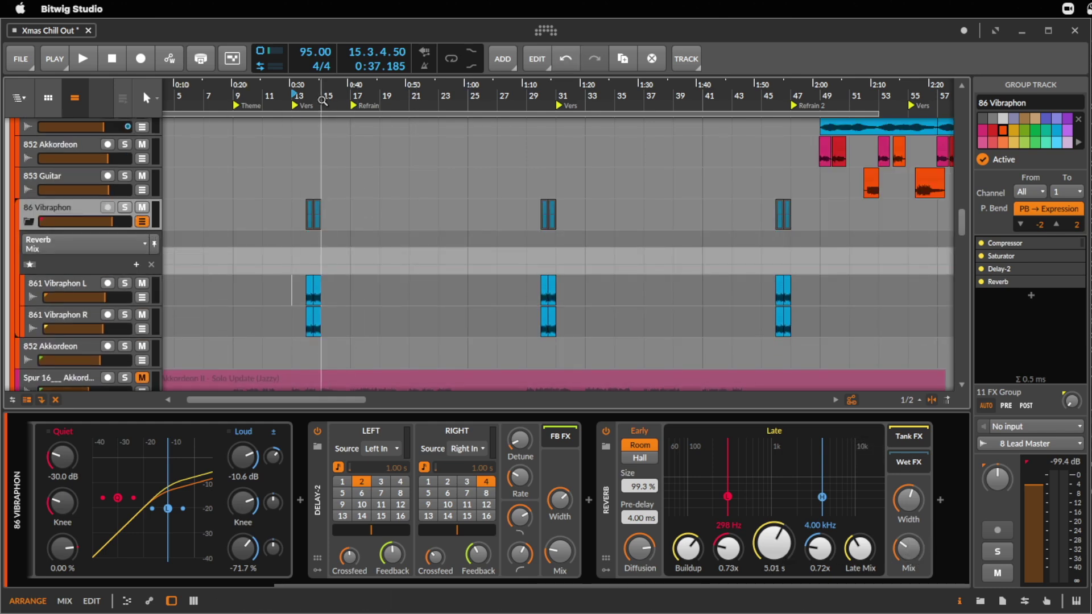
- Draw a Reverb Mix swell starting at 31% on 14.4, reaching 95% on 15.2 and falling off by bar 16
left_click_drag(320, 91, 445, 251)
left_click(414, 268)
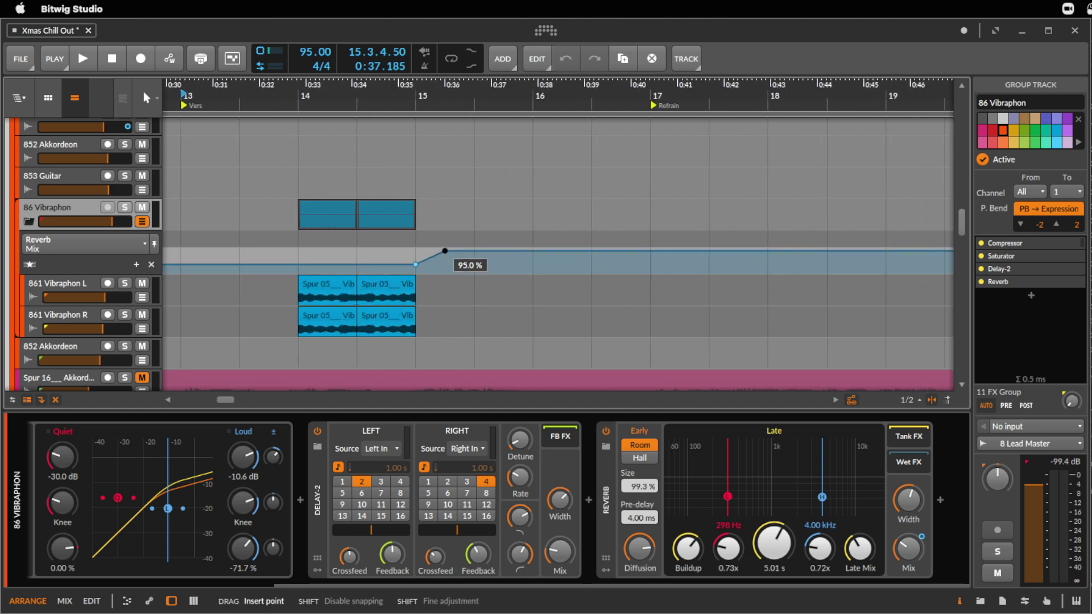
left_click_drag(533, 251, 533, 271)
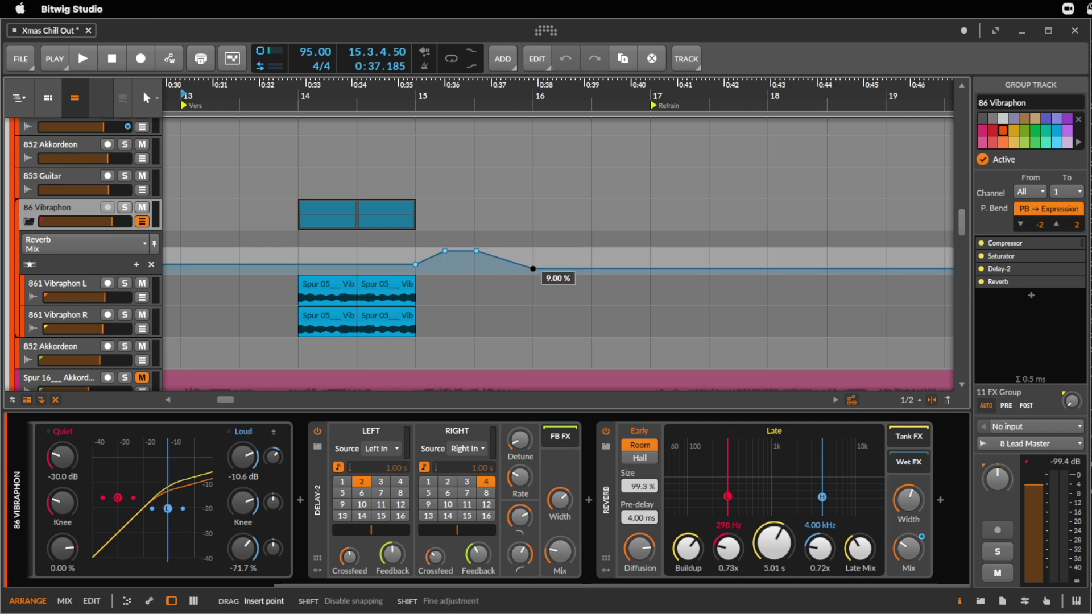
left_click(377, 265)
left_click(387, 265)
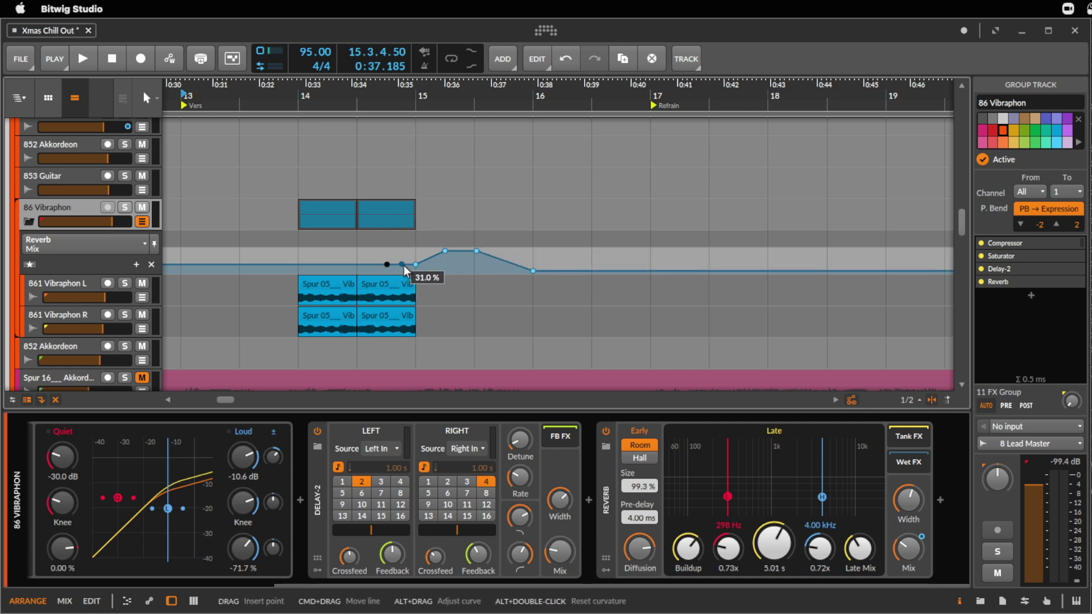
double_click(415, 265)
- Play back the first vibraphone passage around bars 13 to 16 to judge the reverb swell
left_click(338, 284)
key("space")
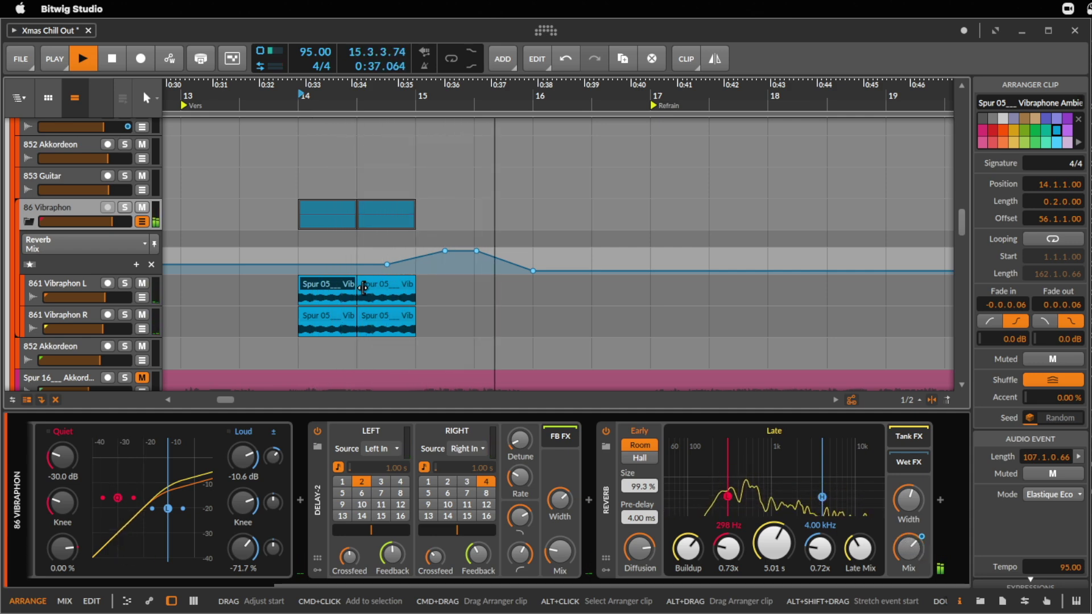
key("space")
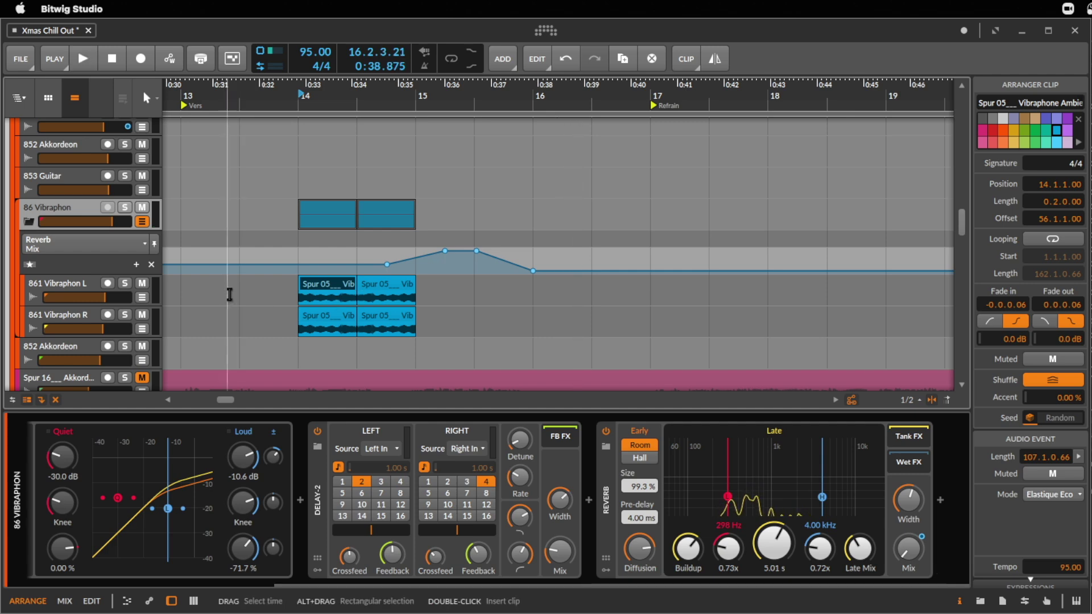
left_click(240, 293)
key("space")
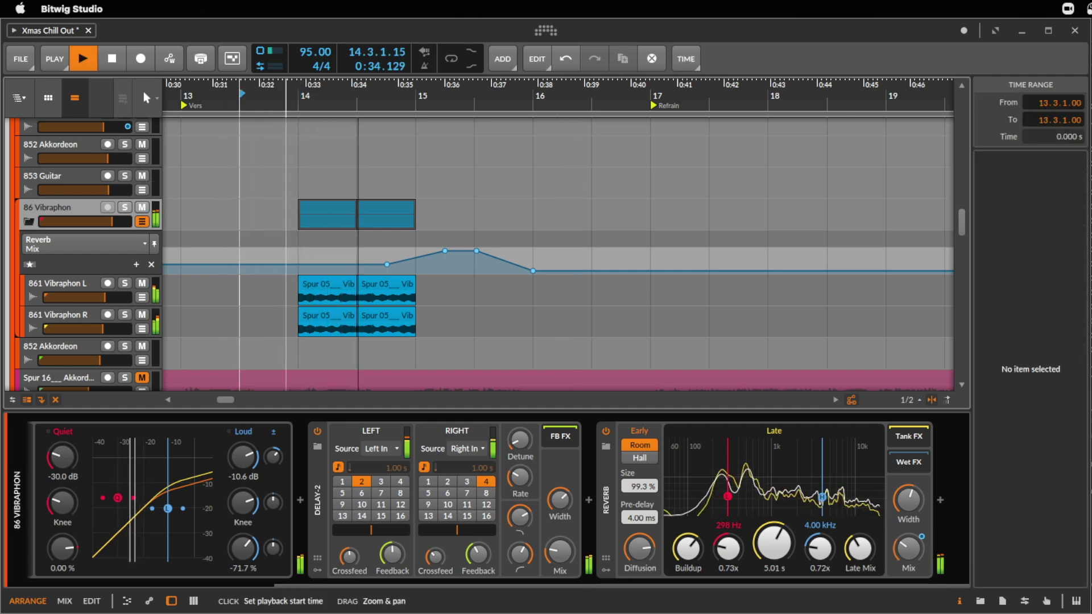
left_click_drag(288, 94, 454, 98)
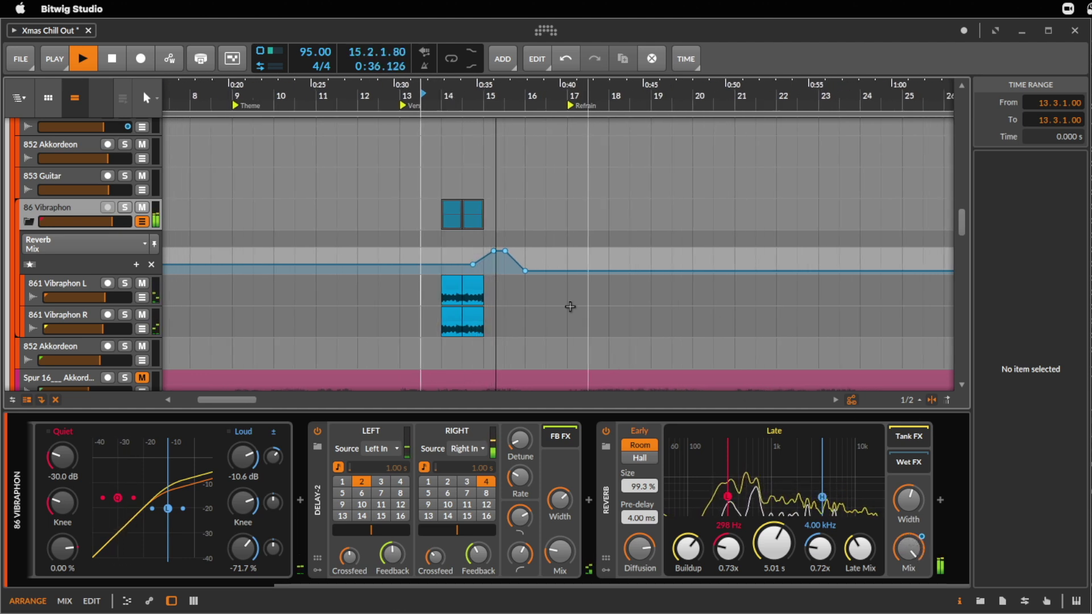
left_click_drag(520, 109, 540, 188)
key("space")
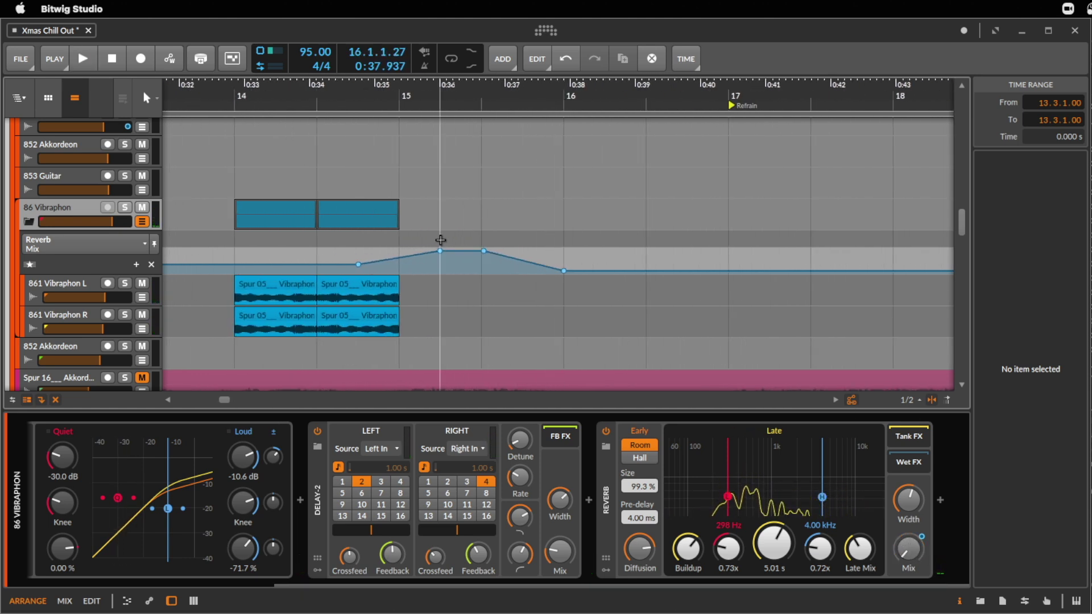
- Reduce the Reverb Mix swell to a single lower peak at 15.2 and audition it from bar 9
left_click_drag(441, 251, 440, 256)
double_click(483, 252)
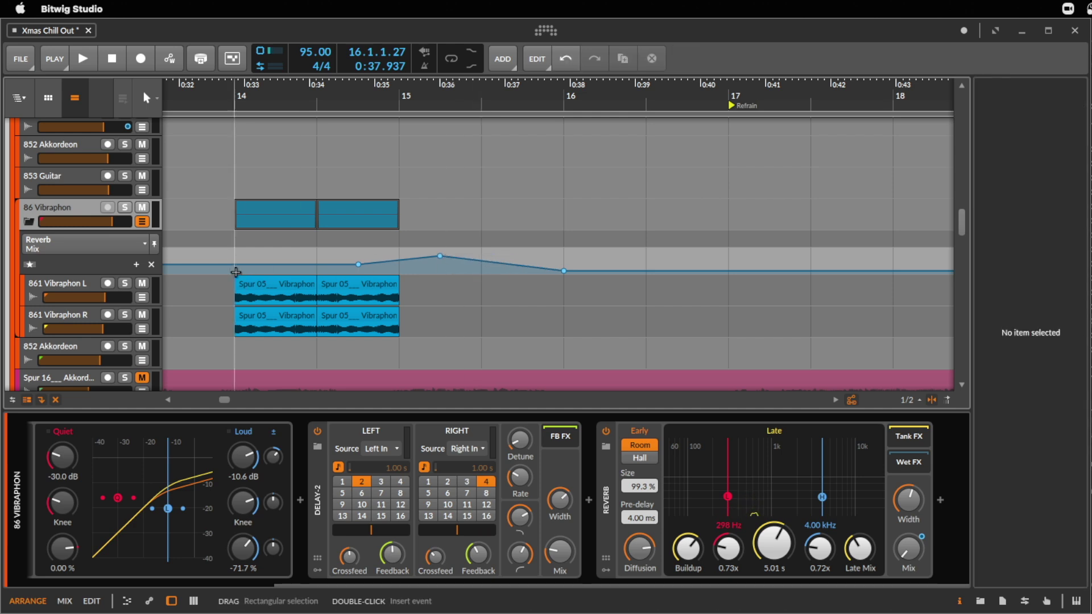
left_click_drag(218, 95, 493, 29)
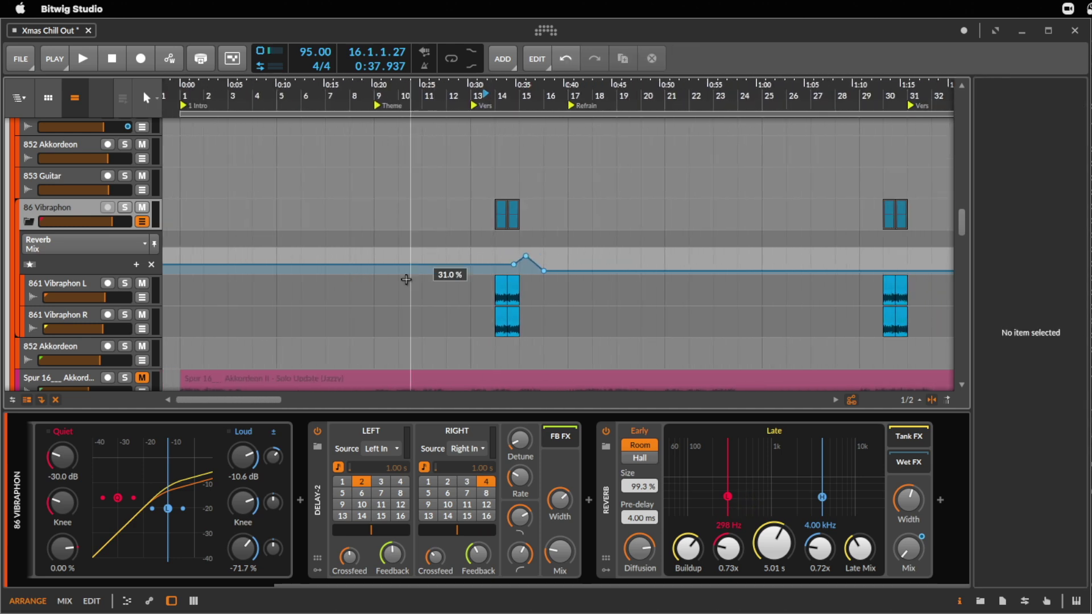
left_click(374, 298)
key("space")
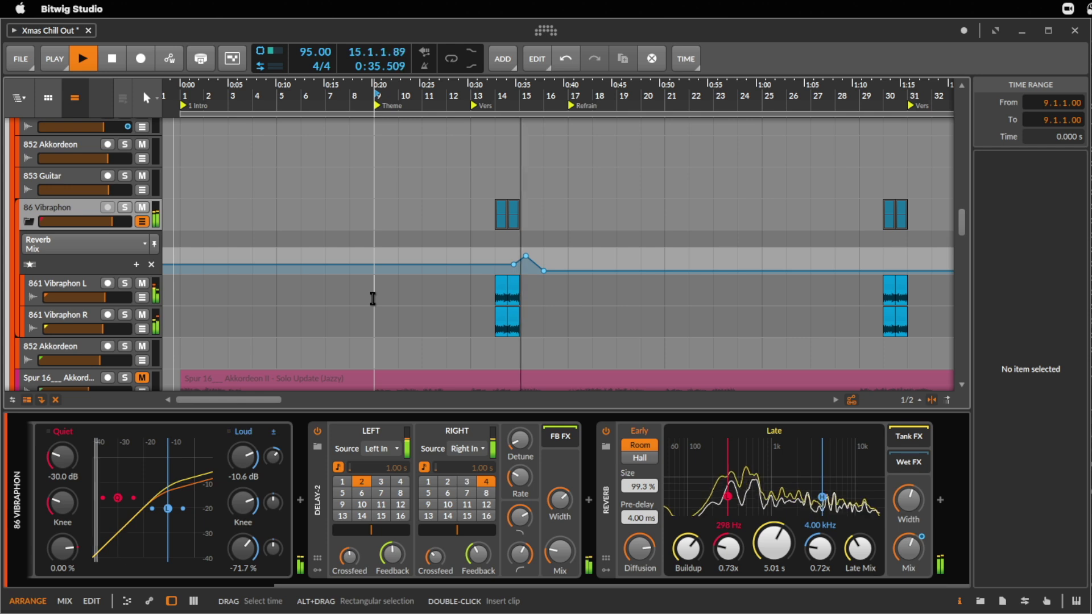
left_click_drag(507, 99, 514, 241)
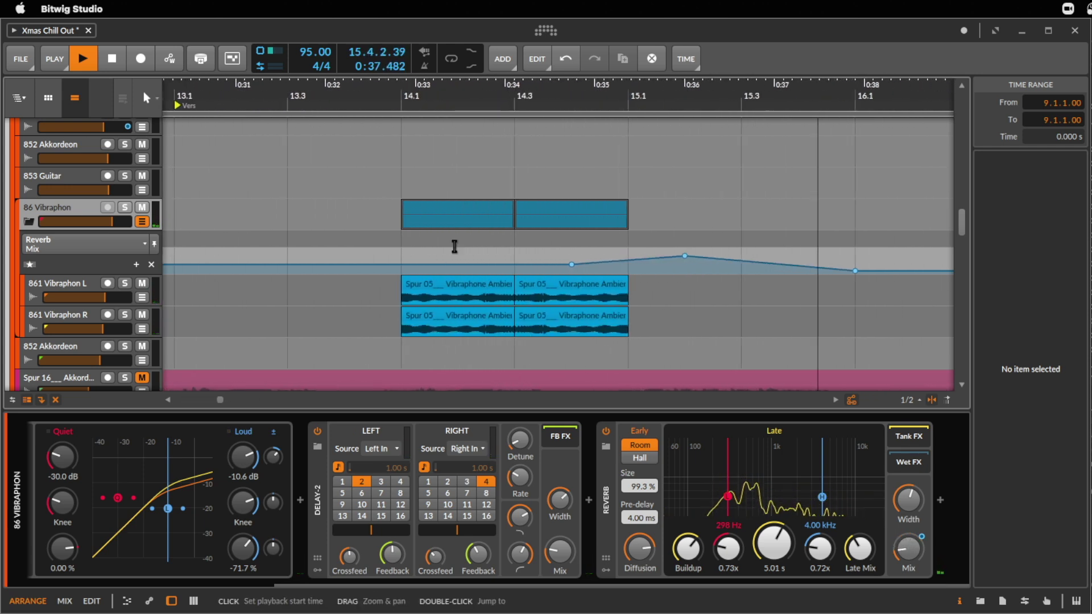
key("space")
- Audition the vibraphone from the first 861 Vibraphon L clip at bar 14
left_click(434, 285)
left_click(125, 283)
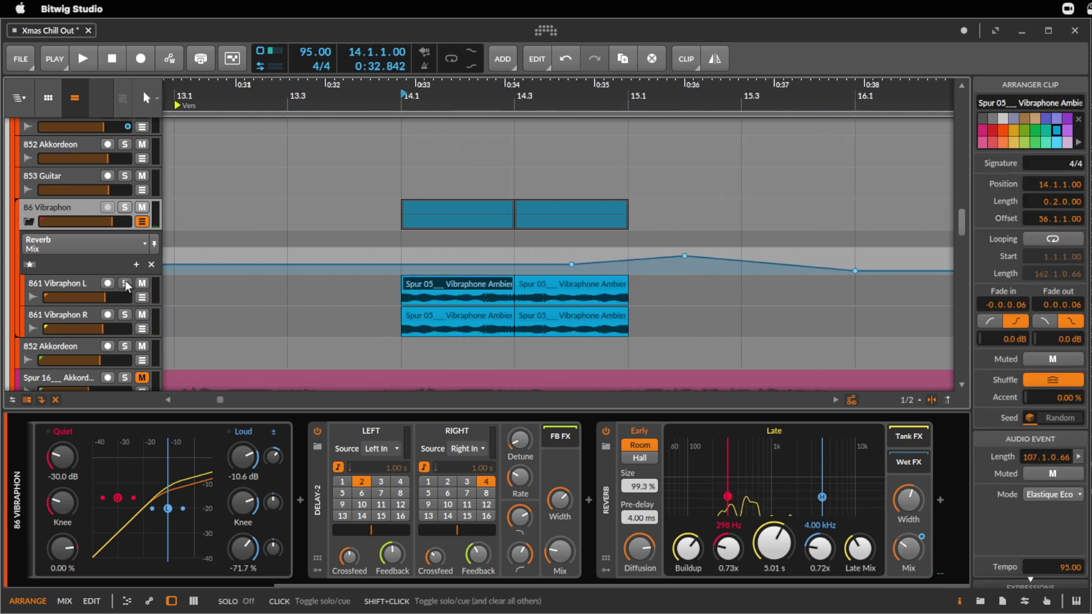
key("space")
key("space")
- Try delaying the 861 Vibraphon R clips at bar 14 by an eighth note, auditioning them soloed and with L, and undo the move
left_click(125, 314)
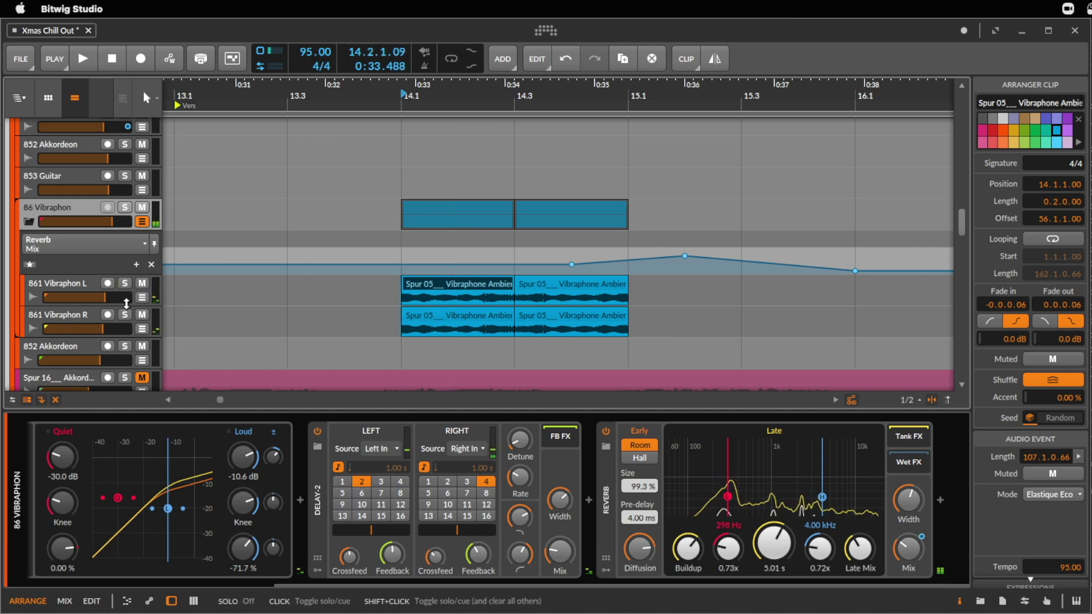
left_click_drag(458, 99, 468, 170)
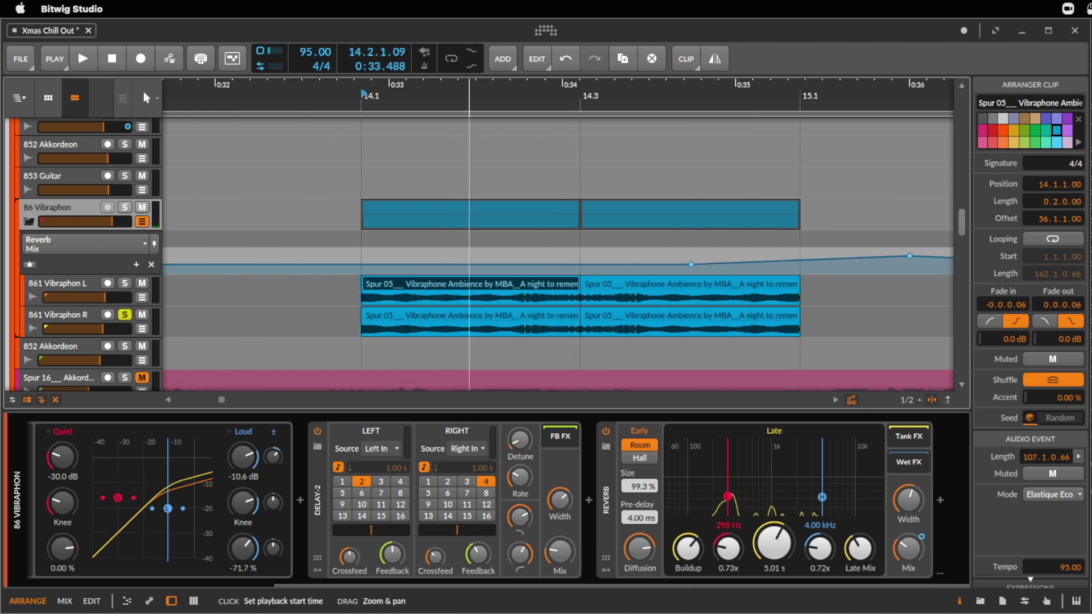
left_click_drag(401, 321, 462, 320)
left_click(243, 325)
key("space")
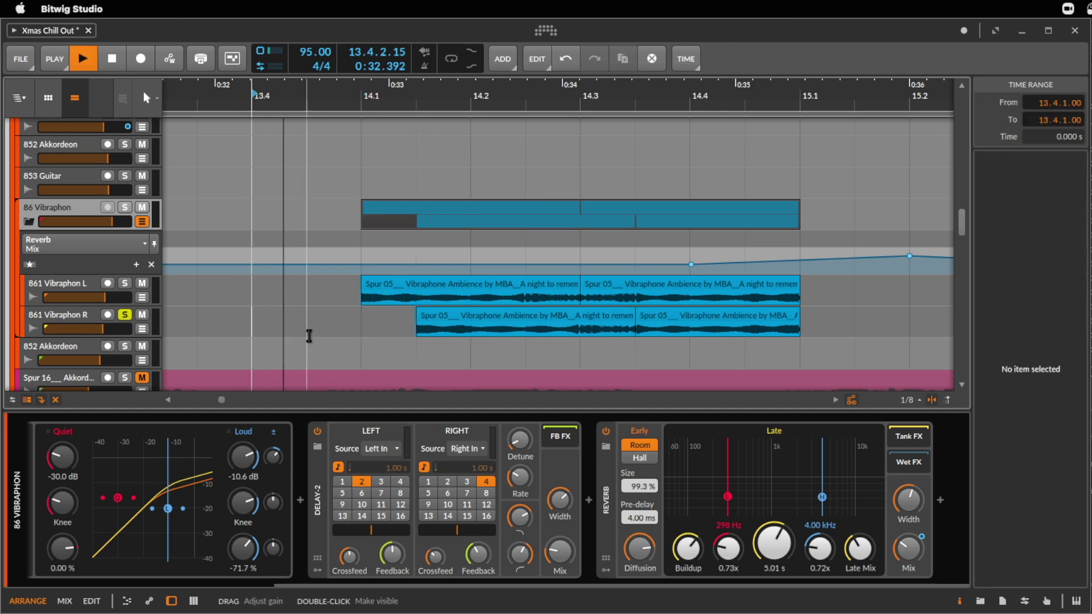
key("space")
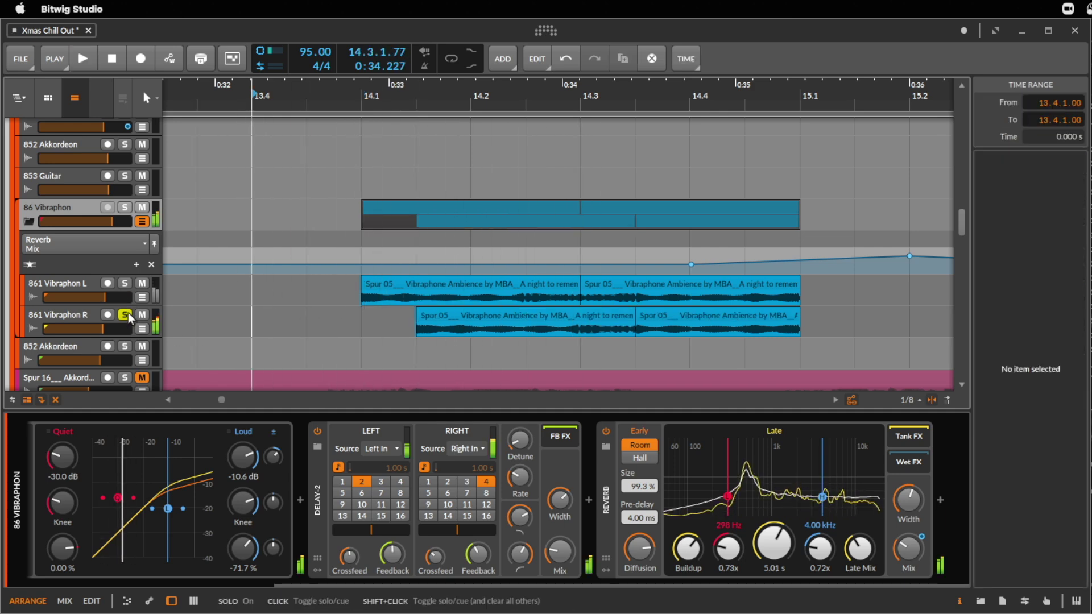
key("space")
left_click(126, 314)
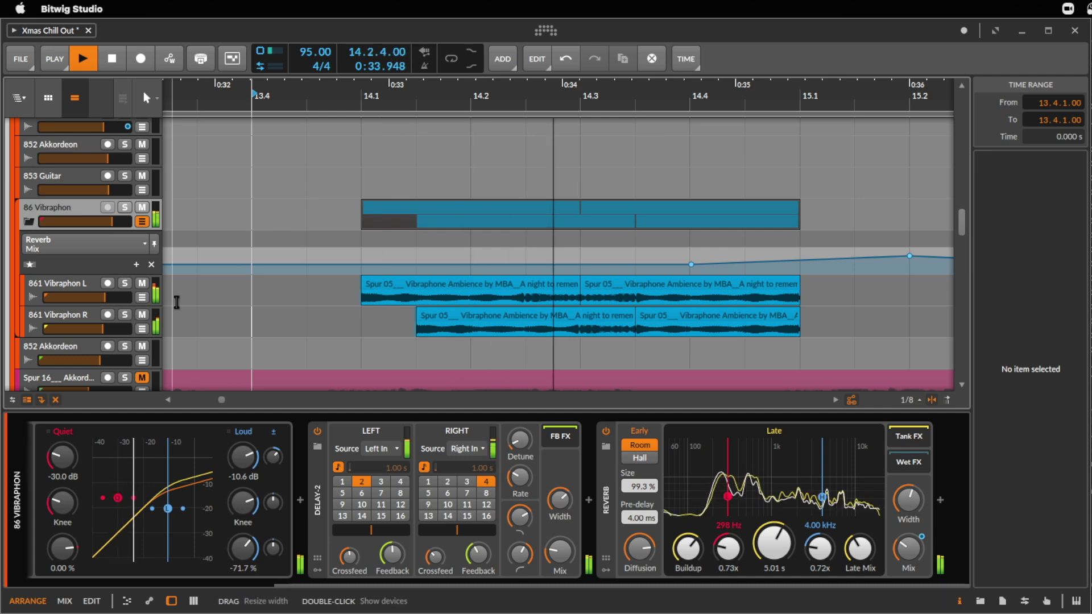
key("space")
key("super+z")
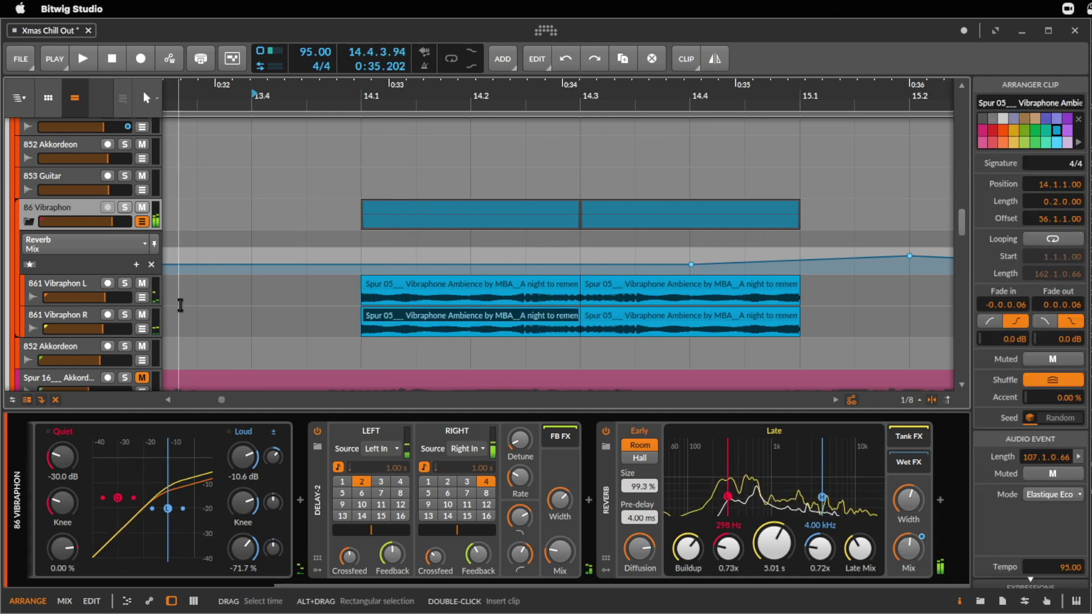
- Try shifting the 861 Vibraphon R clips to start at 14.1.2, audition the offset from 13.4, and undo the shift
key("super+shift+z")
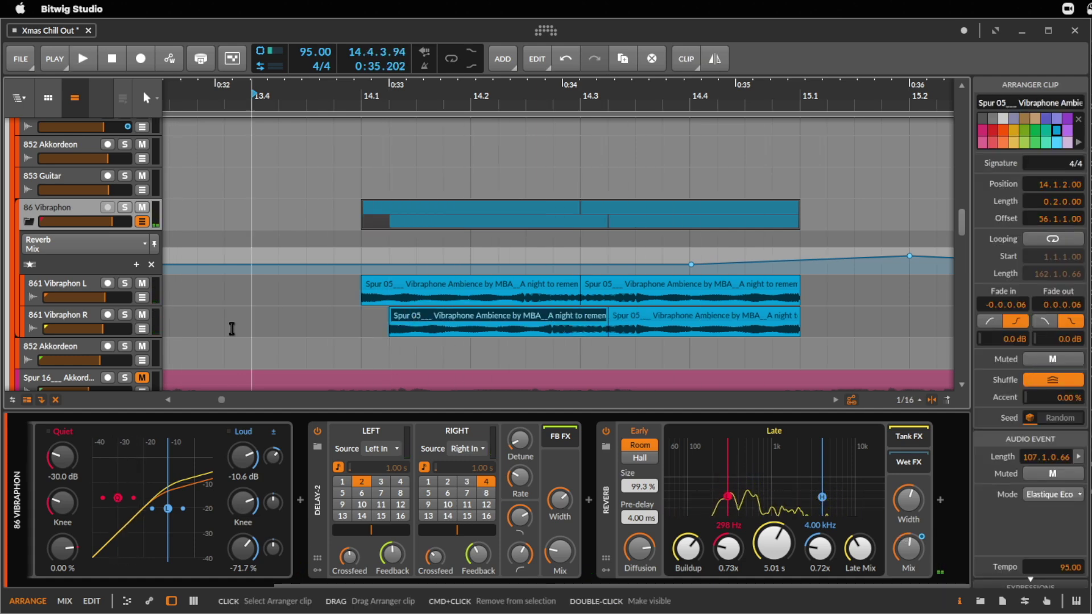
left_click(254, 324)
key("space")
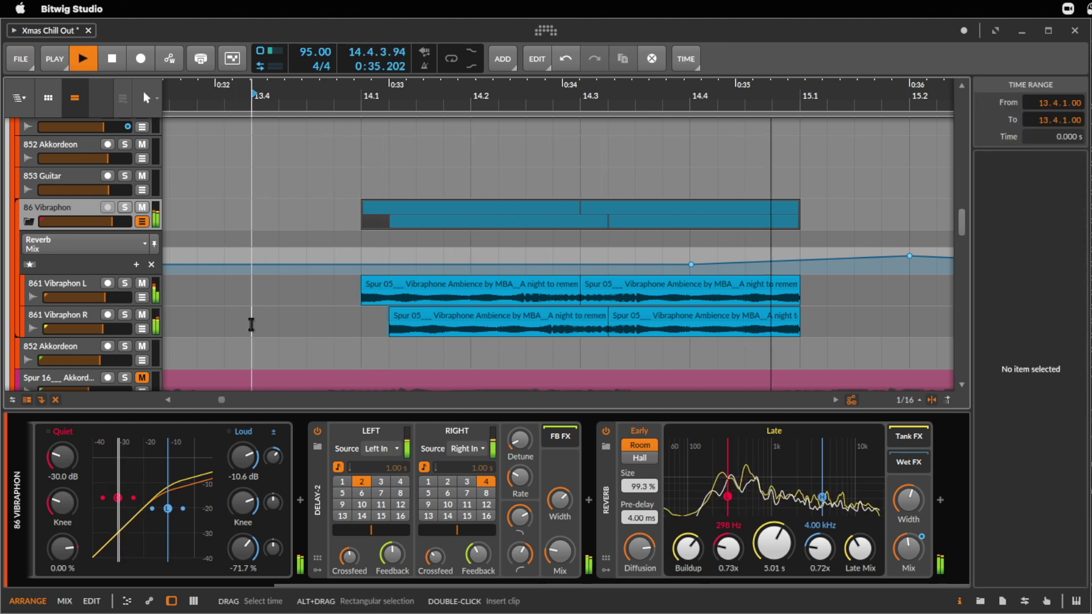
key("space")
key("super+z")
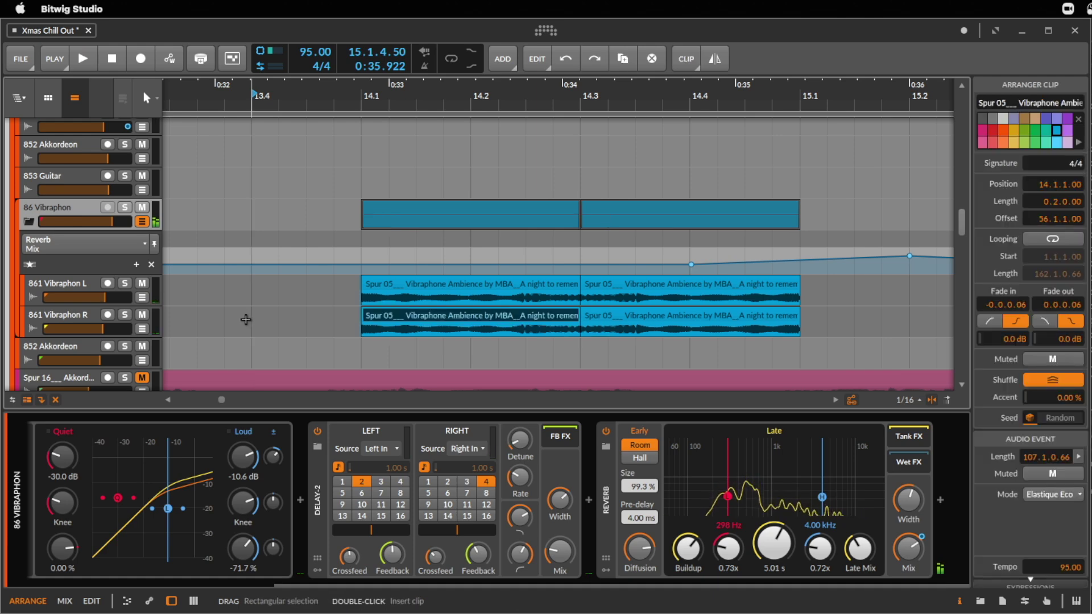
- Play back the realigned vibraphone clips from bar 14
left_click(250, 297)
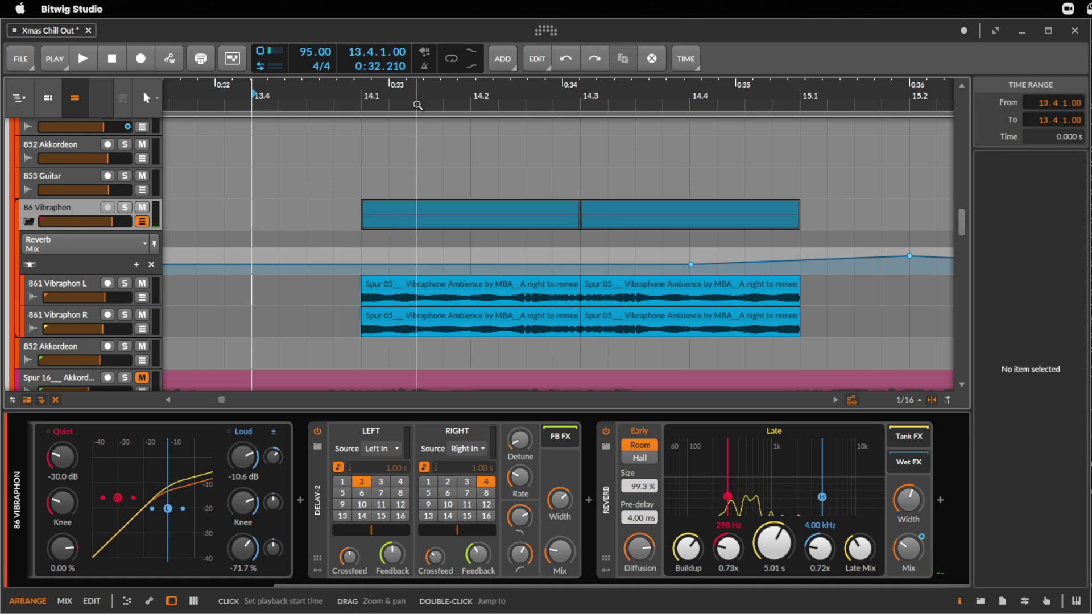
left_click_drag(416, 105, 509, 99)
left_click(427, 296)
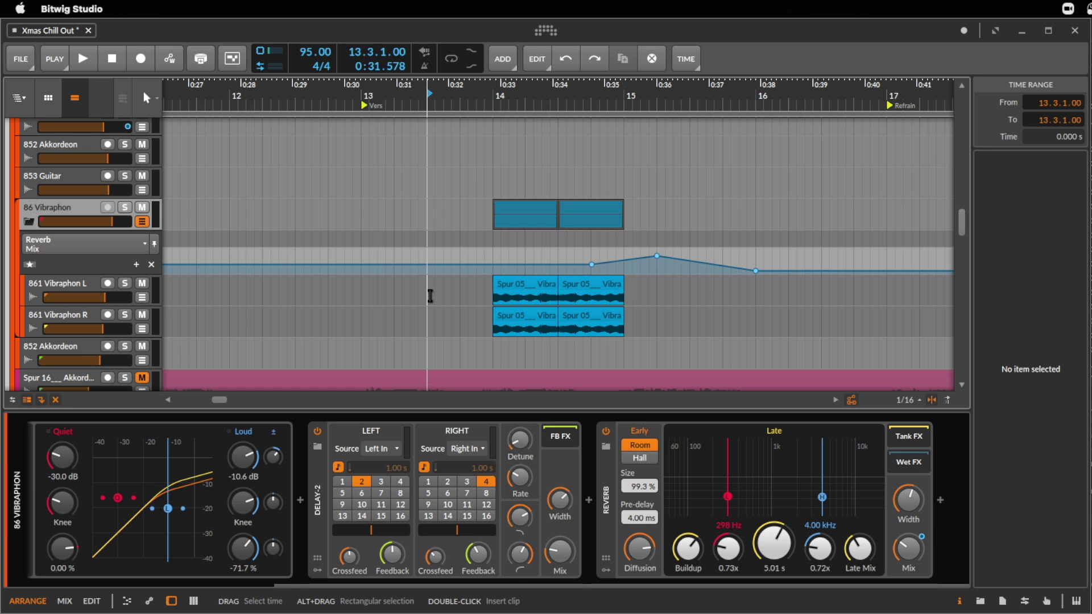
left_click_drag(528, 98, 518, 279)
left_click(519, 281)
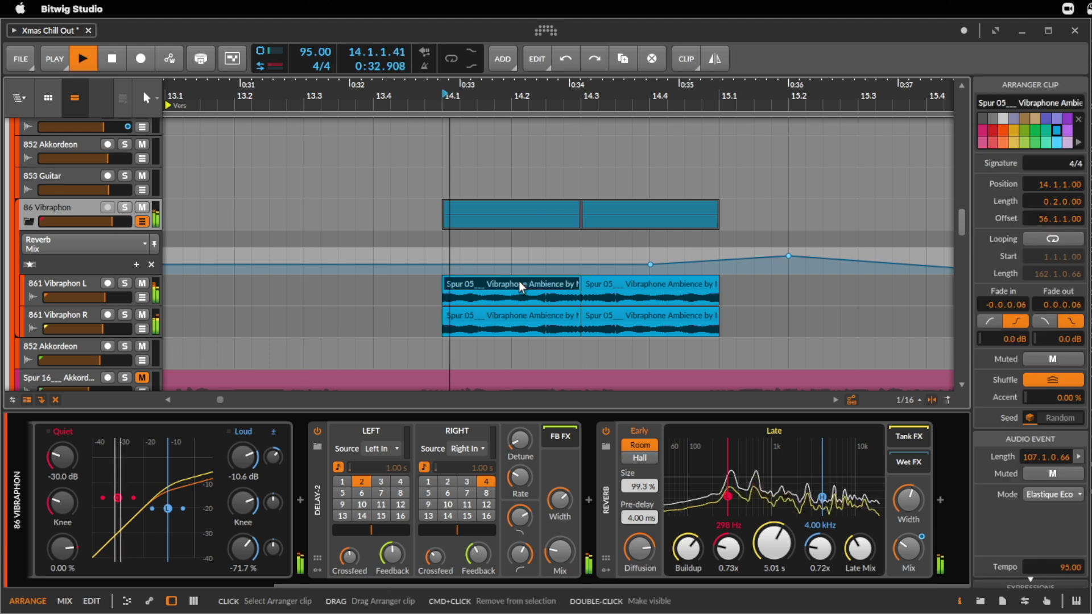
key("space")
- Shorten the first 861 Vibraphon L clip at bar 14 to a length of 0.1.2 and audition the gap
left_click_drag(572, 282, 545, 284)
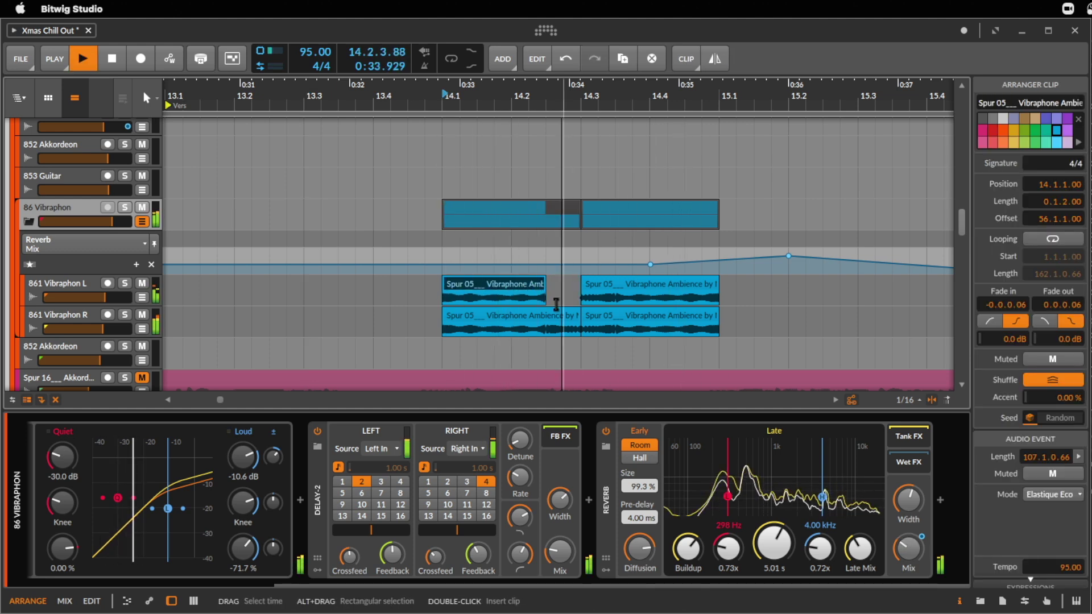
key("space")
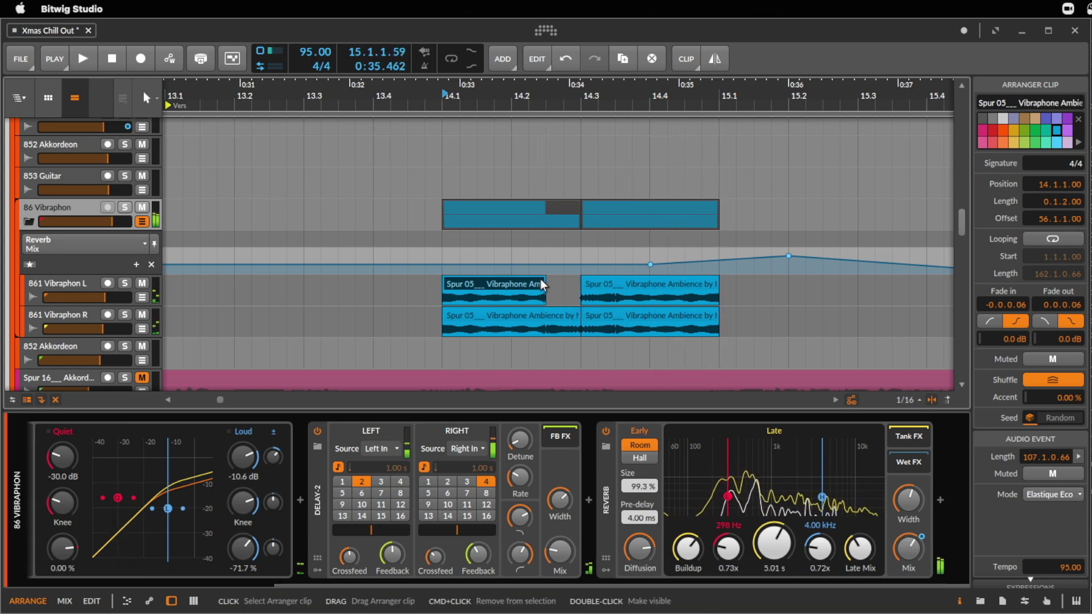
- Extend the first 861 Vibraphon L clip back to 14.3, start the second one at 14.3.3, and audition the result
left_click_drag(548, 286, 616, 282)
key("space")
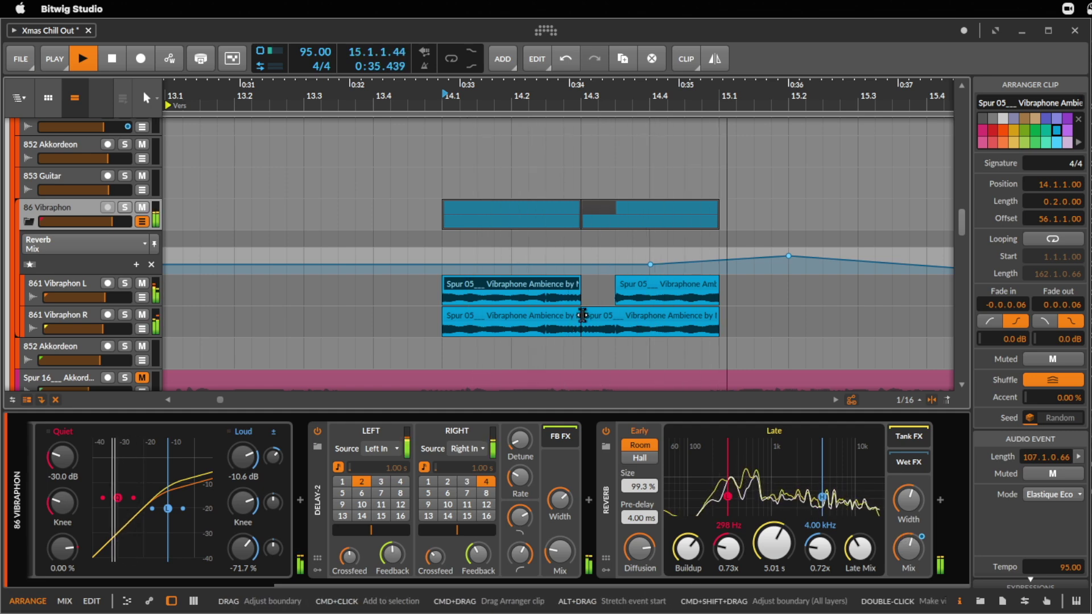
key("space")
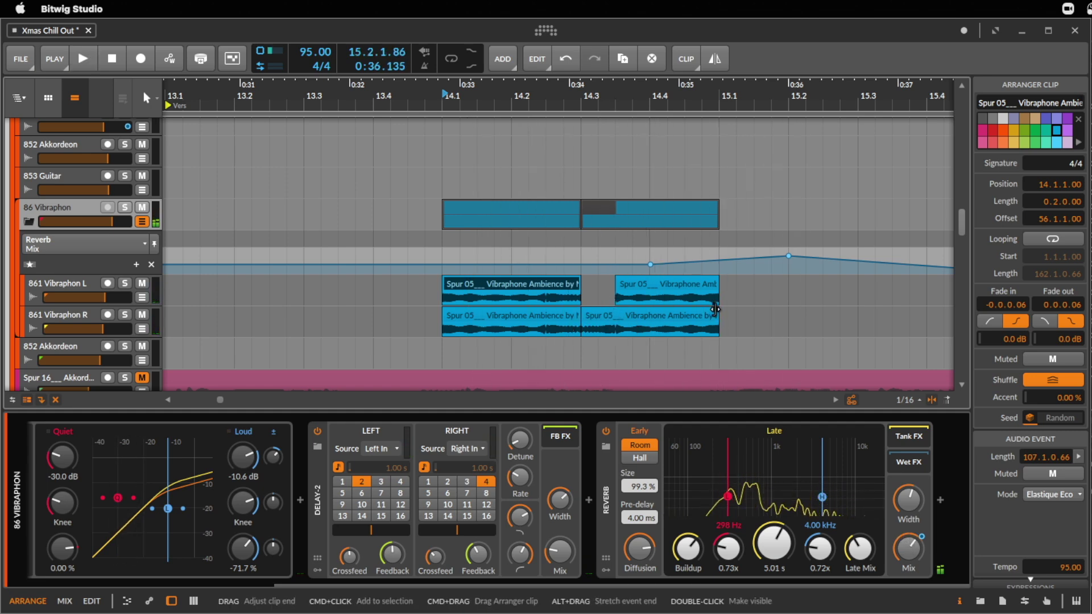
- Delete the range 14.3.3 to 14.4.1 from 861 Vibraphon R and 14.4.1 to 14.4.3 from 861 Vibraphon L
left_click_drag(616, 333, 650, 333)
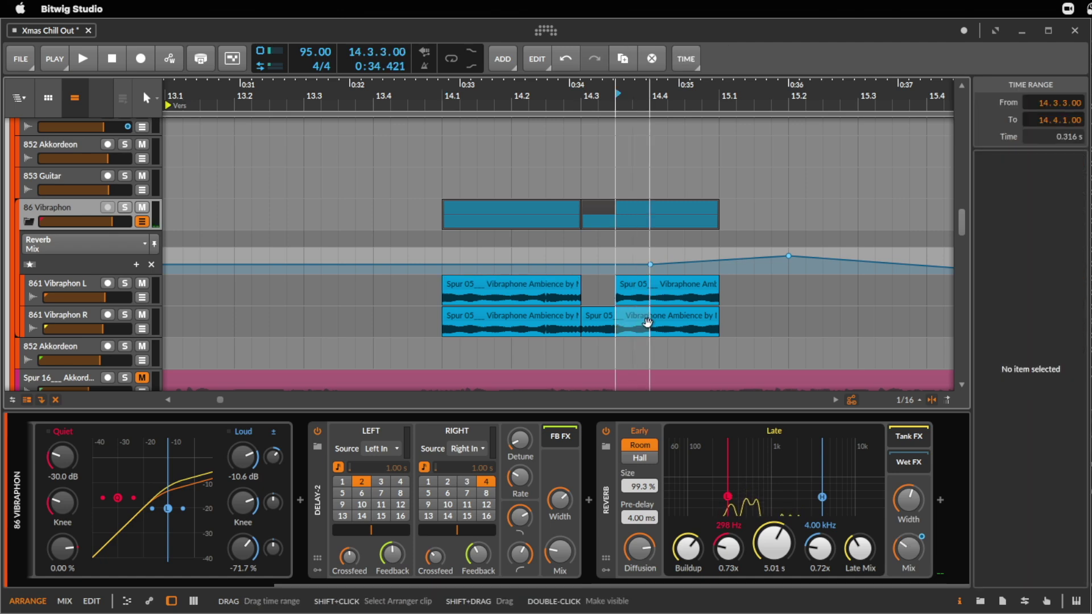
key("Delete")
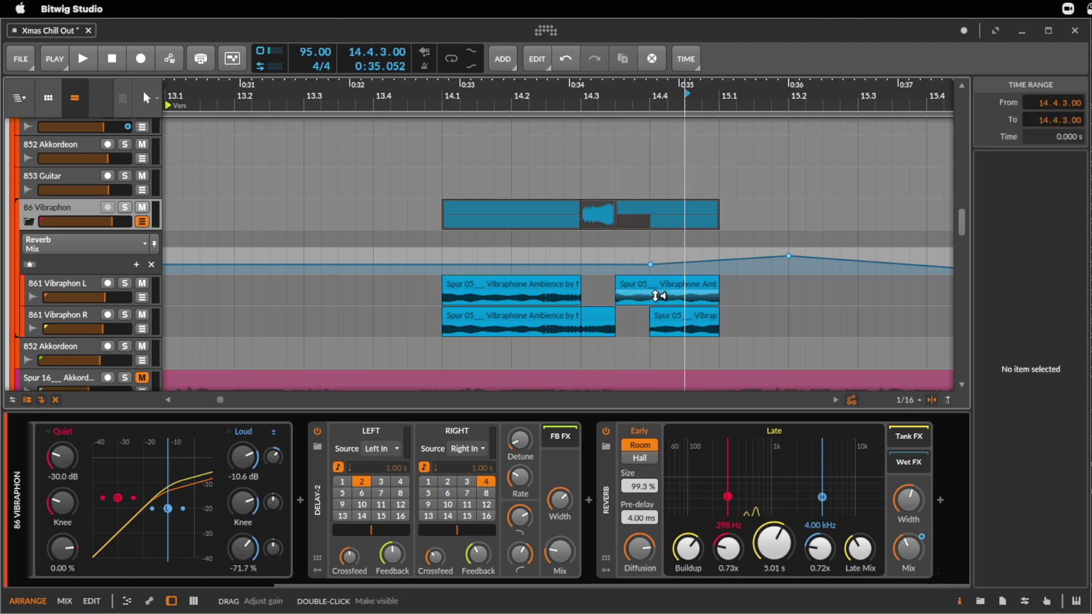
left_click_drag(650, 293, 677, 293)
key("Delete")
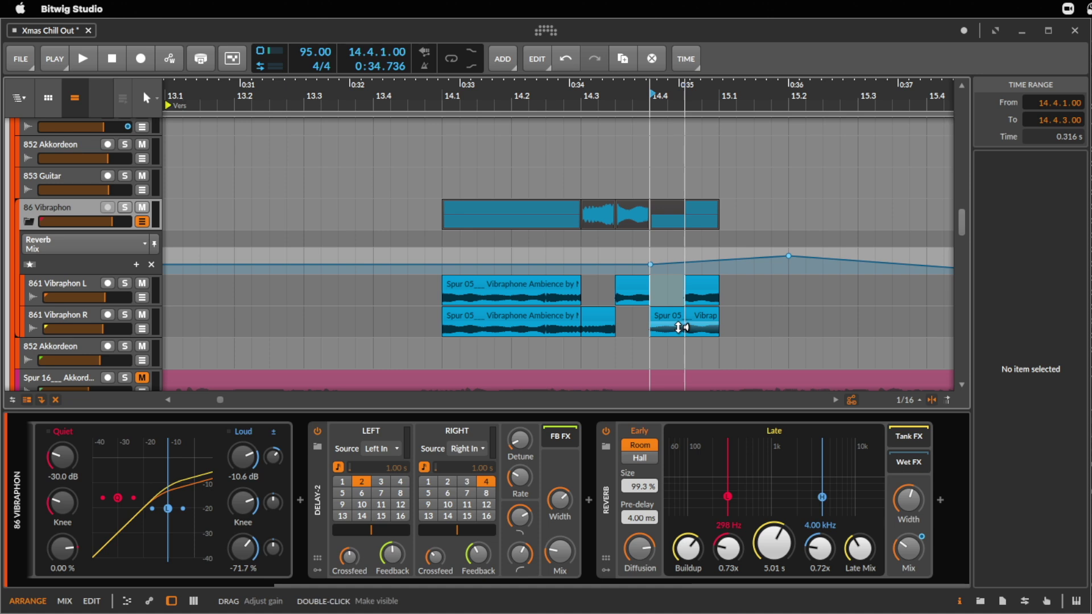
- Delete the range 14.4.3 to 15.1.1 from 861 Vibraphon R and audition the clips from 14.3
left_click(702, 333)
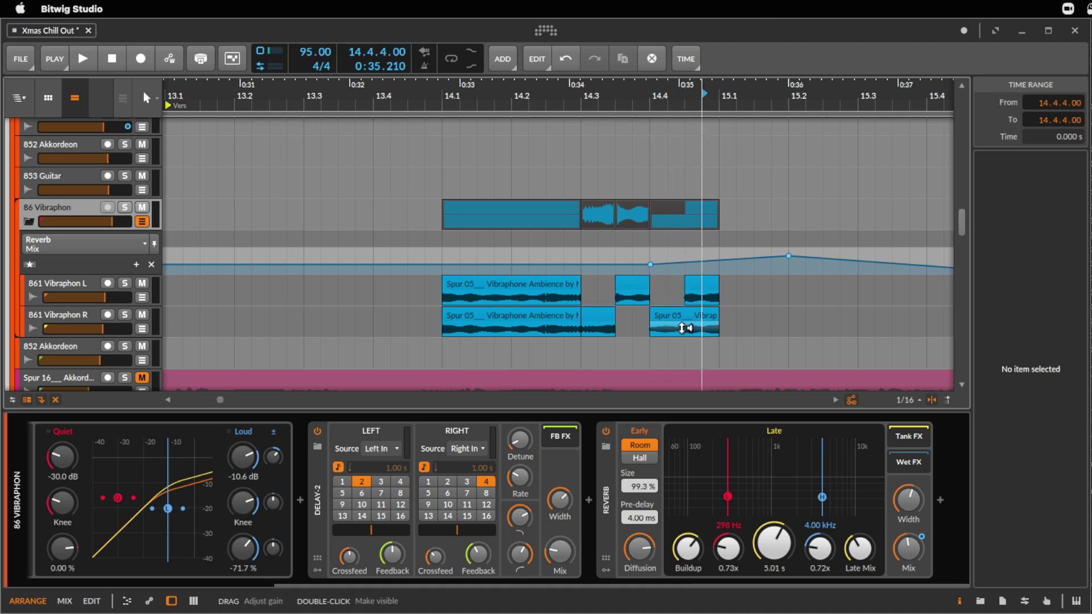
left_click_drag(684, 331, 718, 330)
key("Delete")
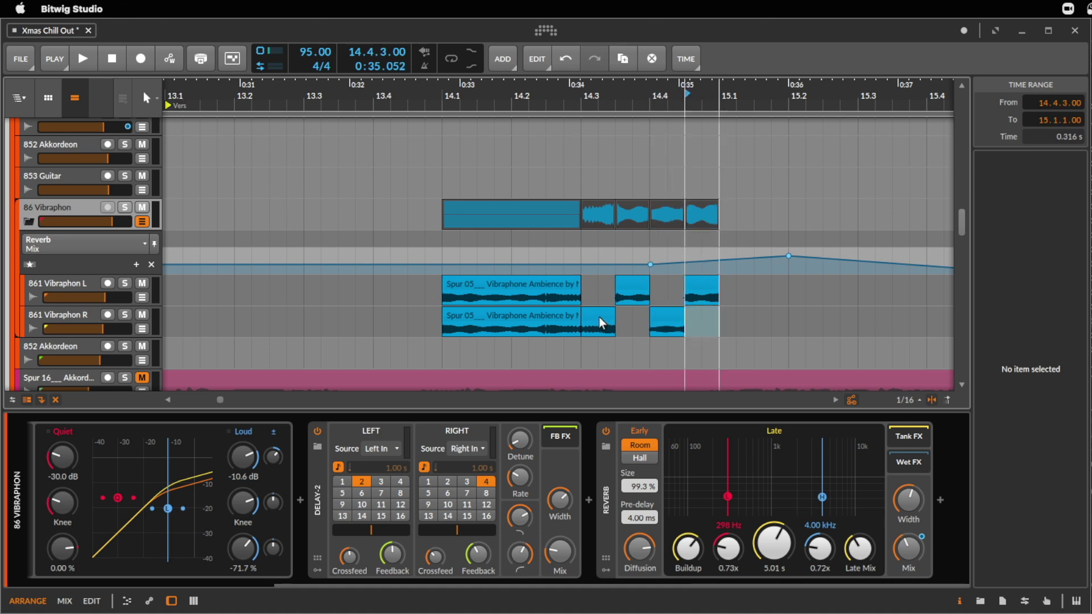
left_click(600, 315)
key("space")
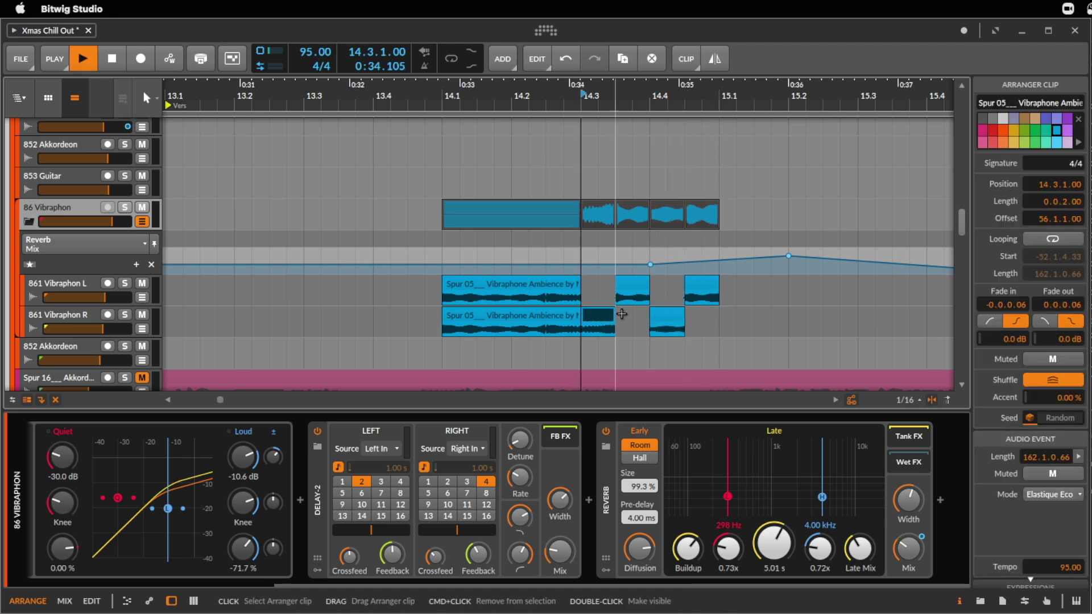
- Play back the alternating left/right vibraphone clips from bar 14
left_click(560, 284)
key("space")
left_click_drag(598, 99, 559, 83)
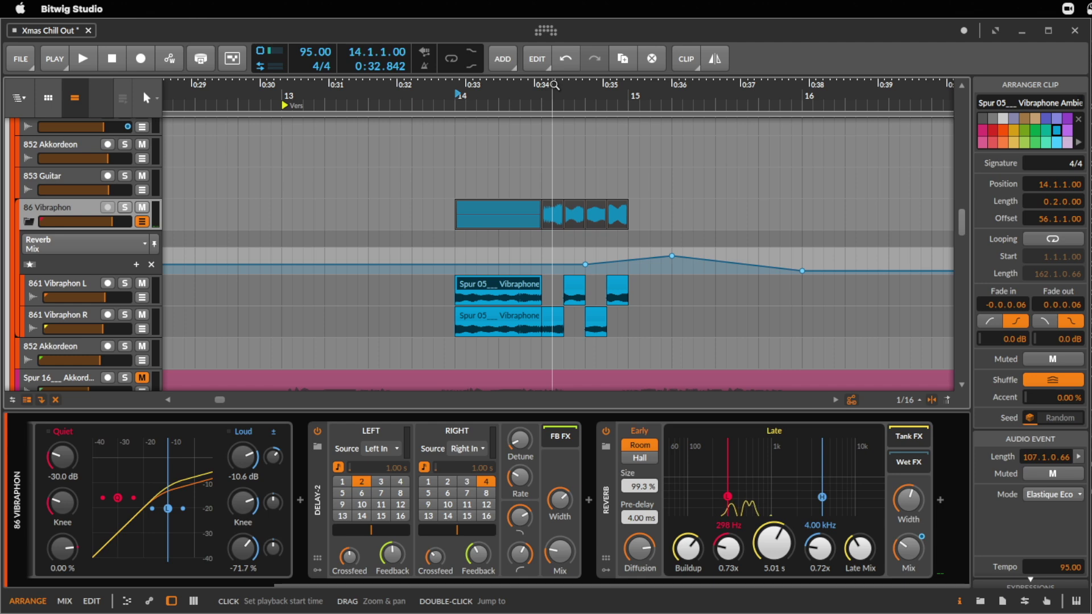
key("space")
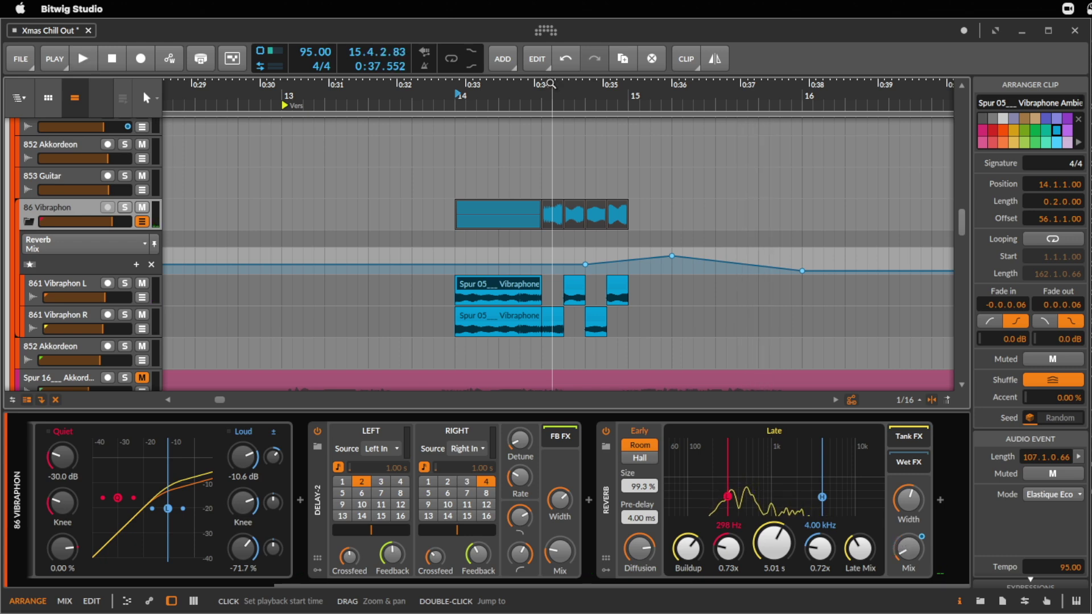
key("space")
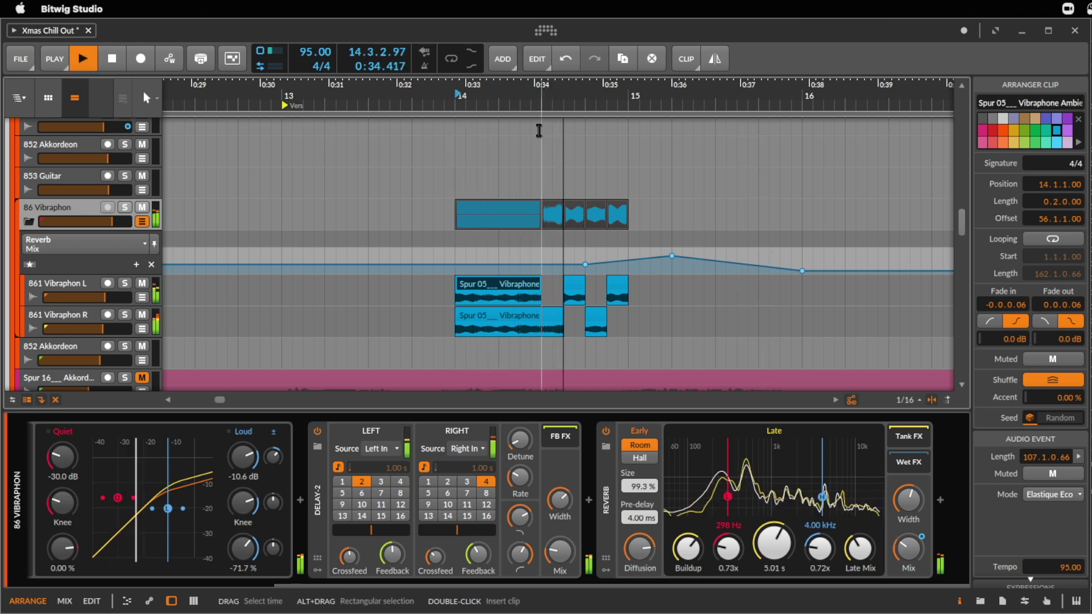
- Extend the 861 Vibraphon R clip at 14.4.1 to bar 15 and audition the phrase from bar 14
left_click_drag(607, 316, 625, 314)
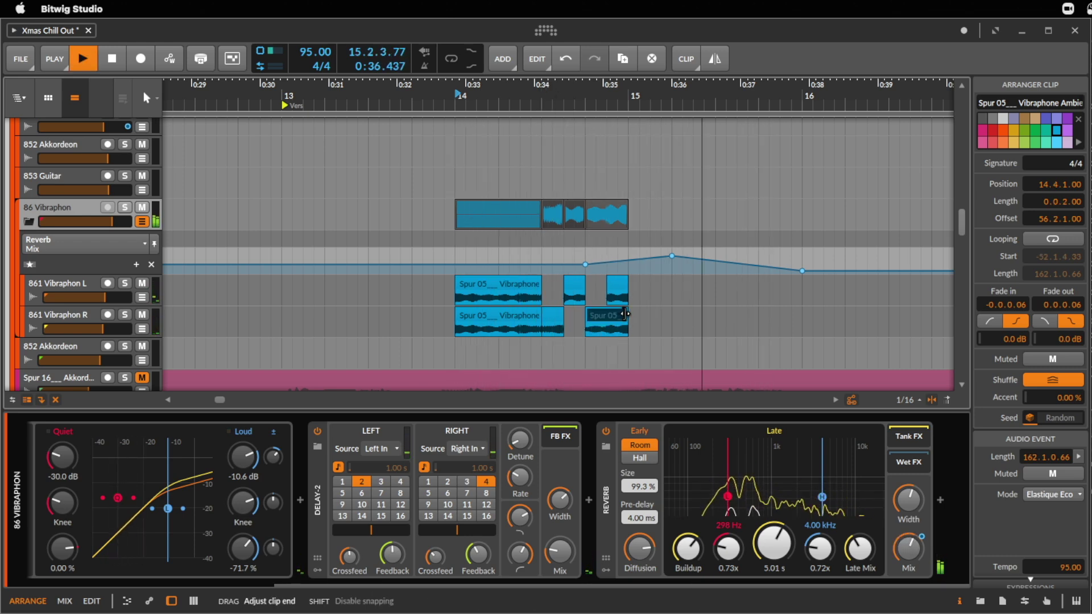
left_click(486, 284)
key("space")
key("space")
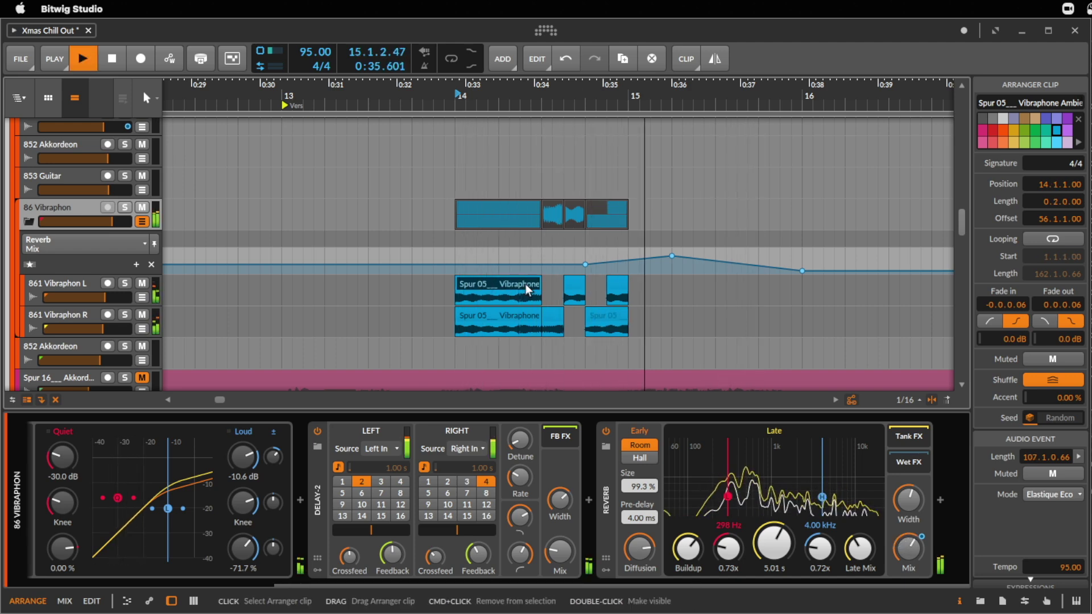
key("space")
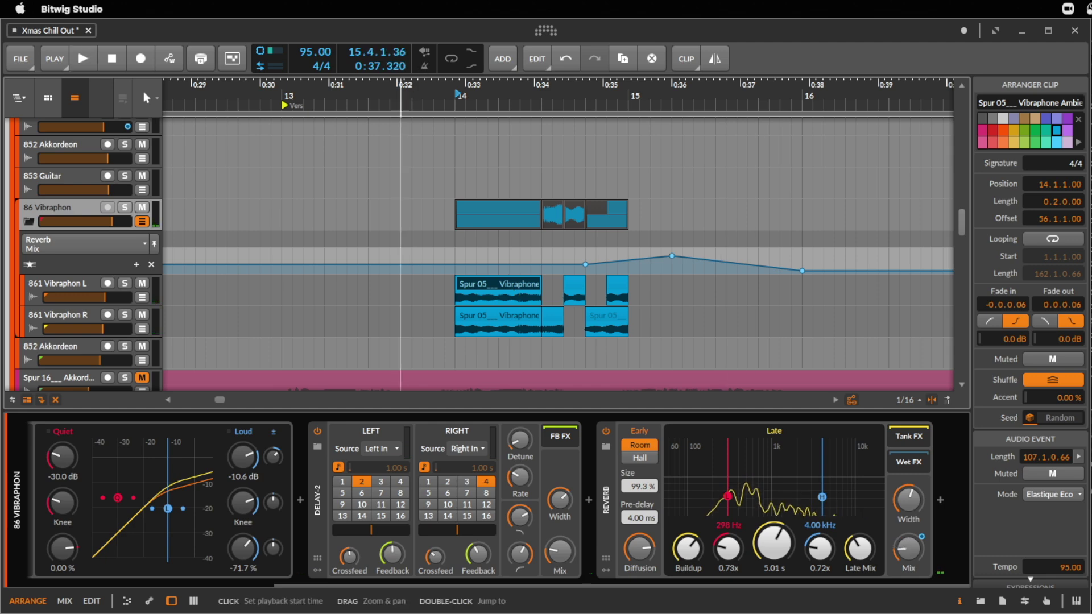
- Play the arrangement from bar 9 at the Theme marker through the vibraphone passage into the Refrain
left_click_drag(400, 85, 489, 62)
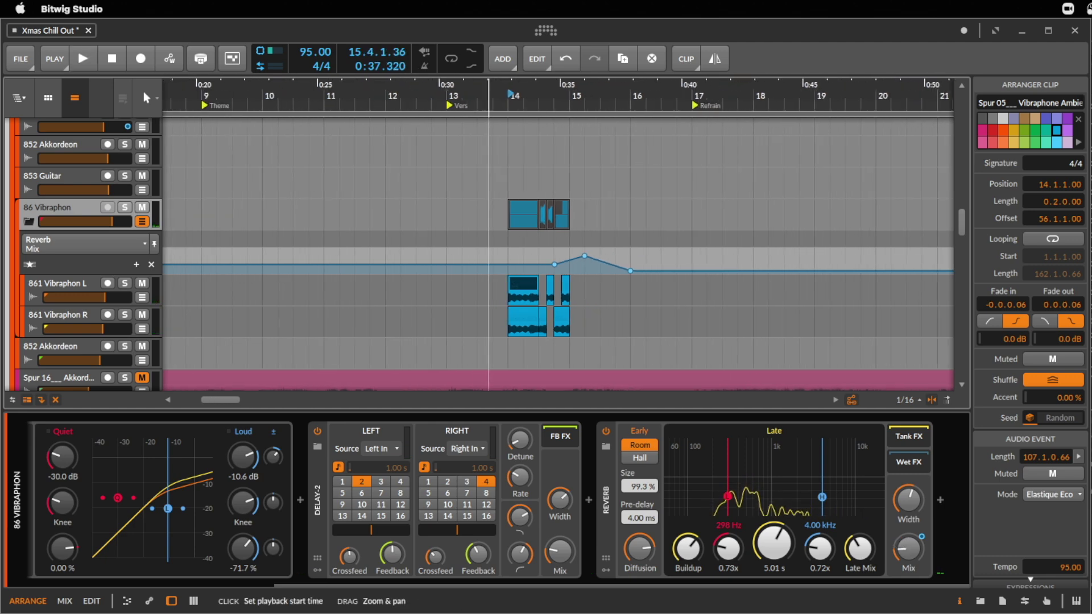
left_click(205, 157)
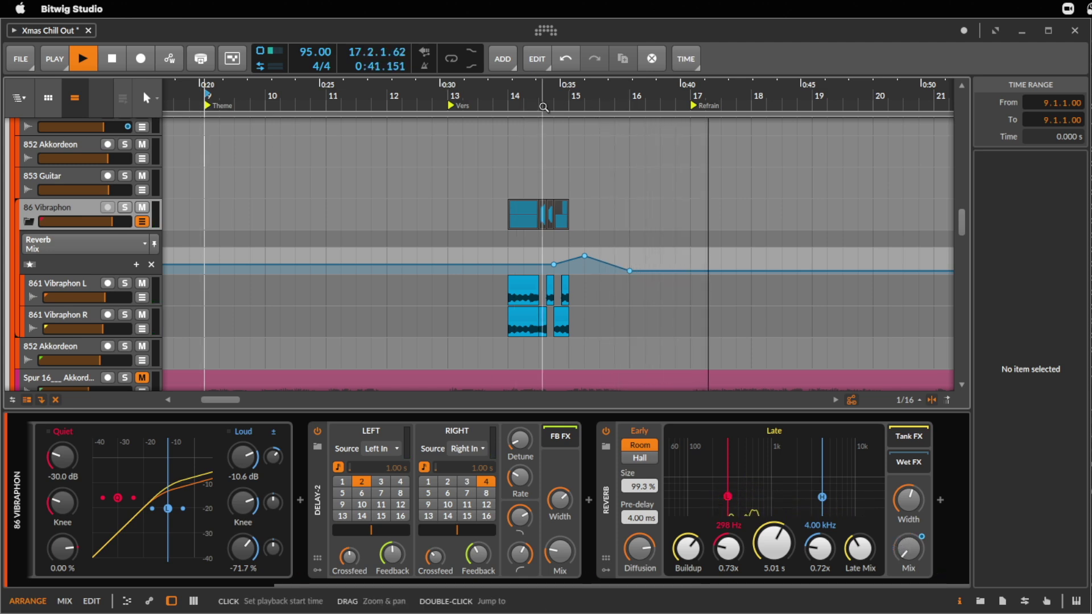
key("space")
- Play the transition into the Refrain from bar 16 while looking through the bass and chord tracks
left_click(629, 163)
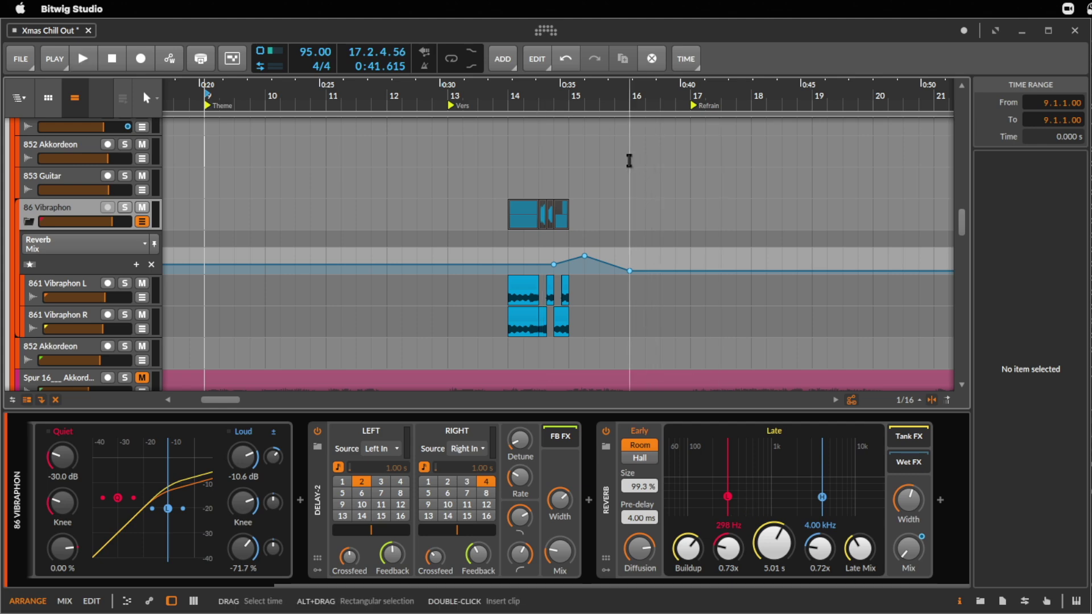
key("space")
scroll(746, 200, "up", 6)
scroll(746, 201, "up", 3)
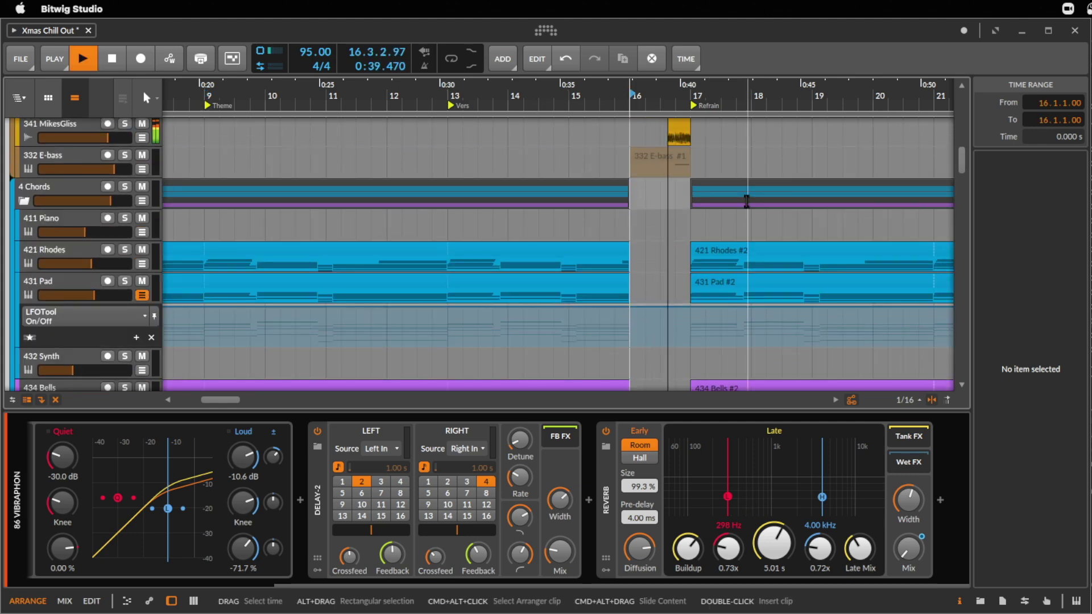
scroll(747, 202, "up", 3)
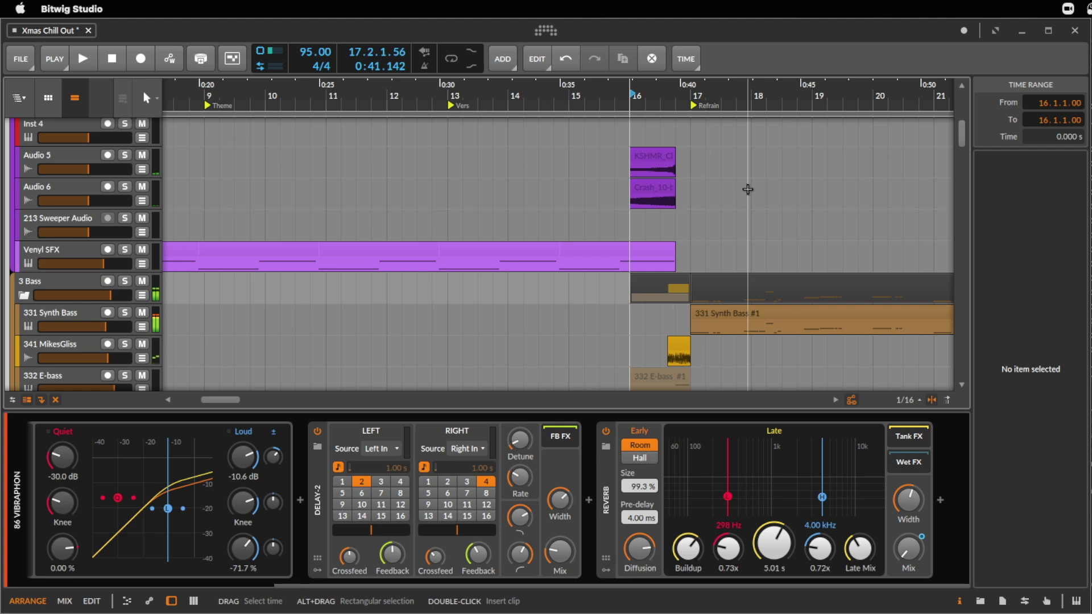
- Mute the bar 16 clip of 112 Break&Crash in the 1 Drums group, audition the transition, and fold the group
scroll(747, 190, "up", 3)
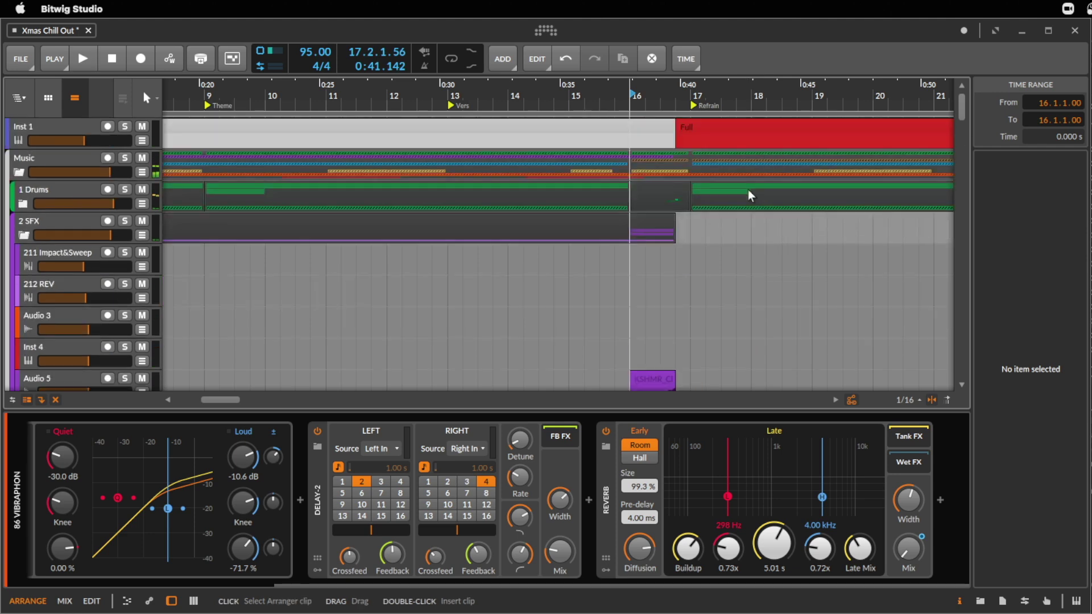
left_click(23, 204)
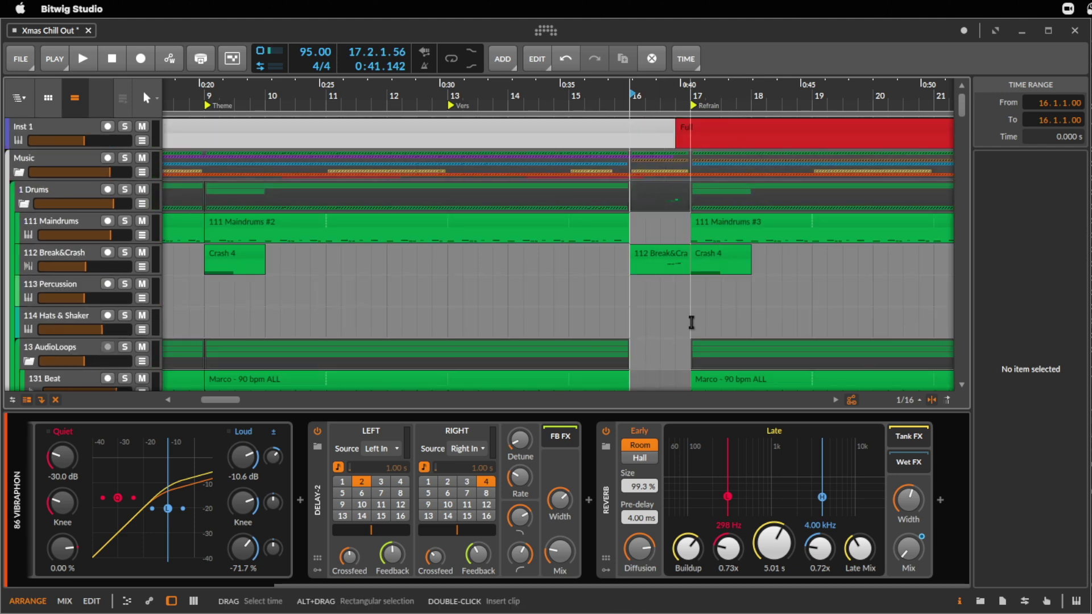
left_click(655, 254)
key("m")
key("space")
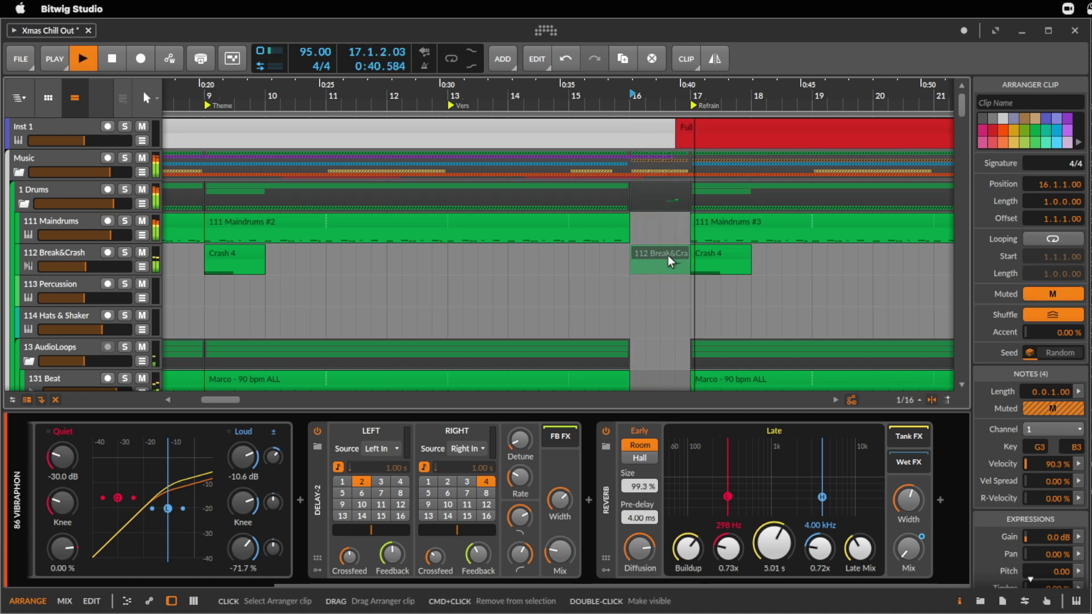
key("space")
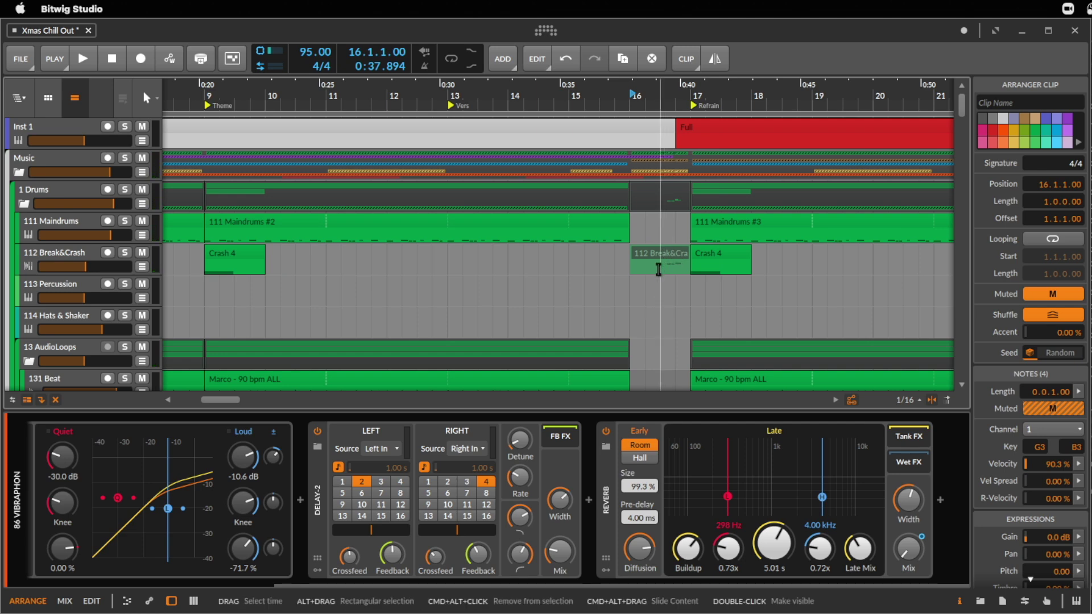
left_click(23, 203)
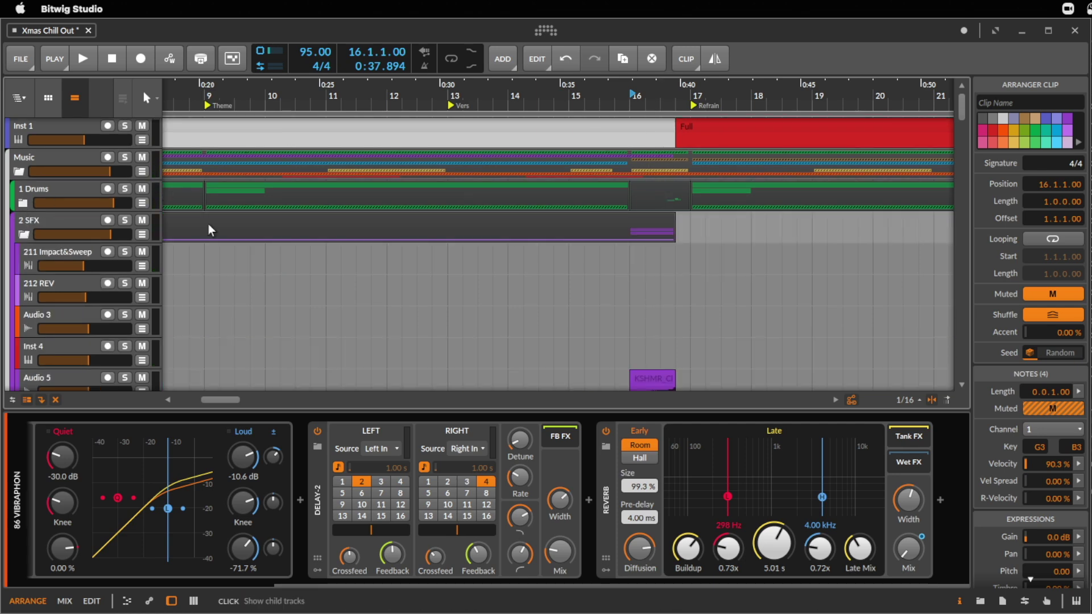
- Add the H-Delay Mono/Stereo plug-in at the end of the 86 Vibraphon group's device chain
scroll(470, 364, "down", 3)
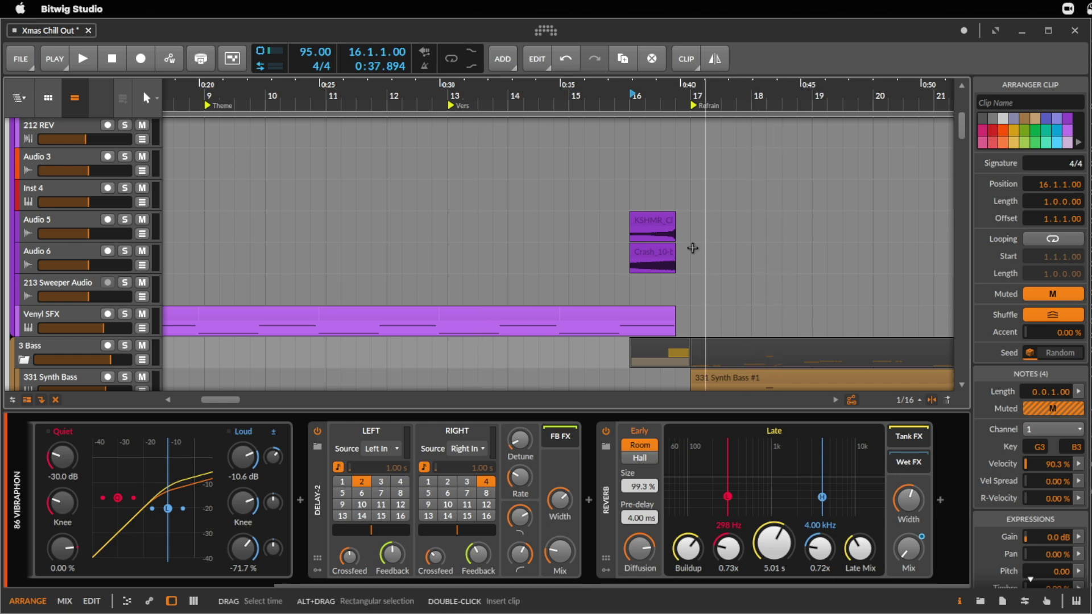
scroll(650, 258, "down", 8)
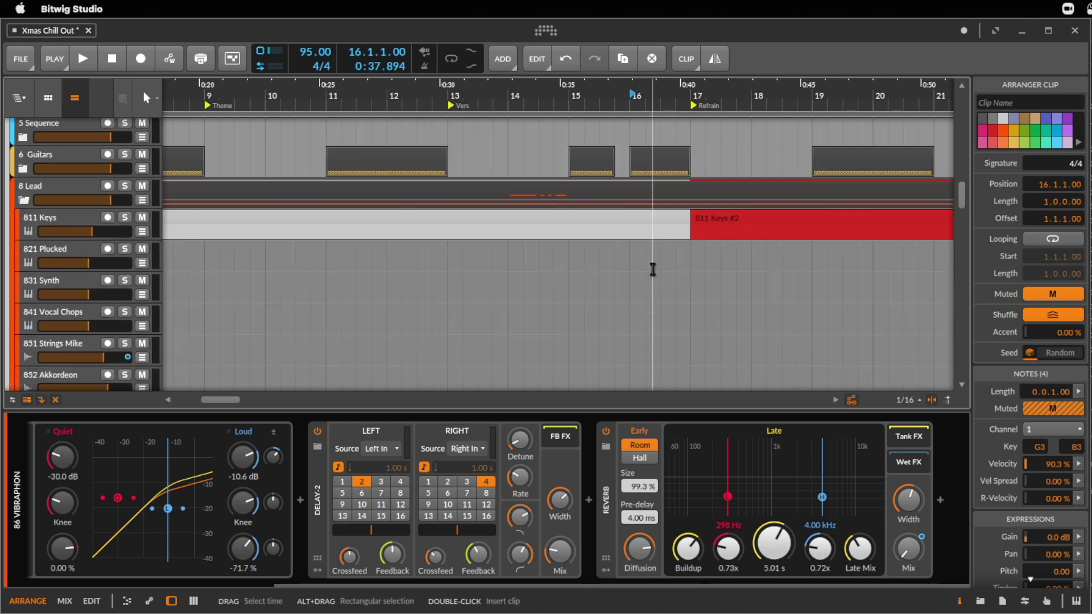
scroll(653, 270, "down", 8)
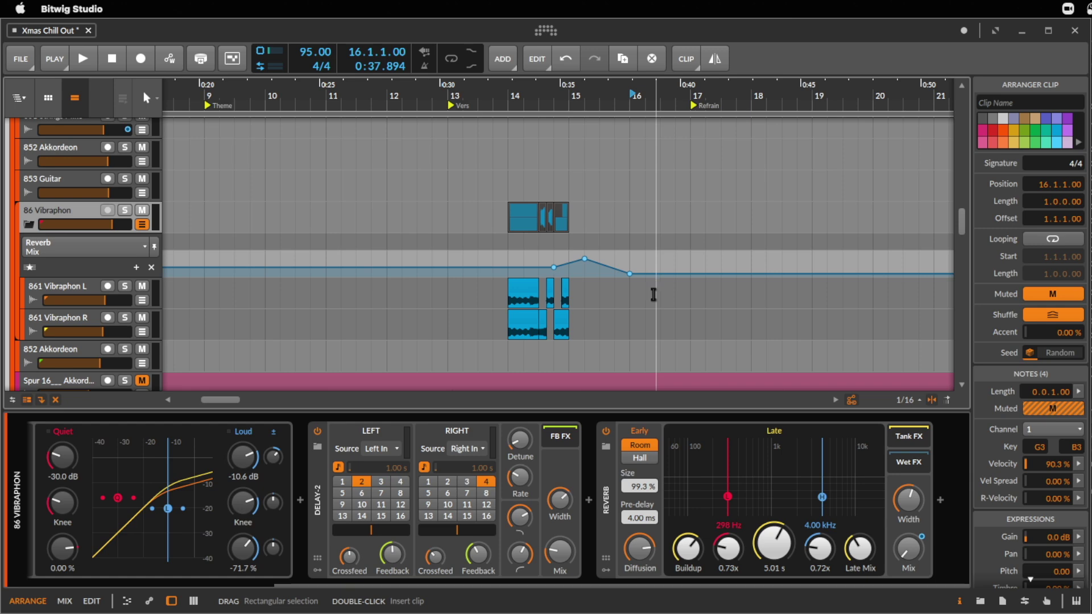
left_click(518, 295)
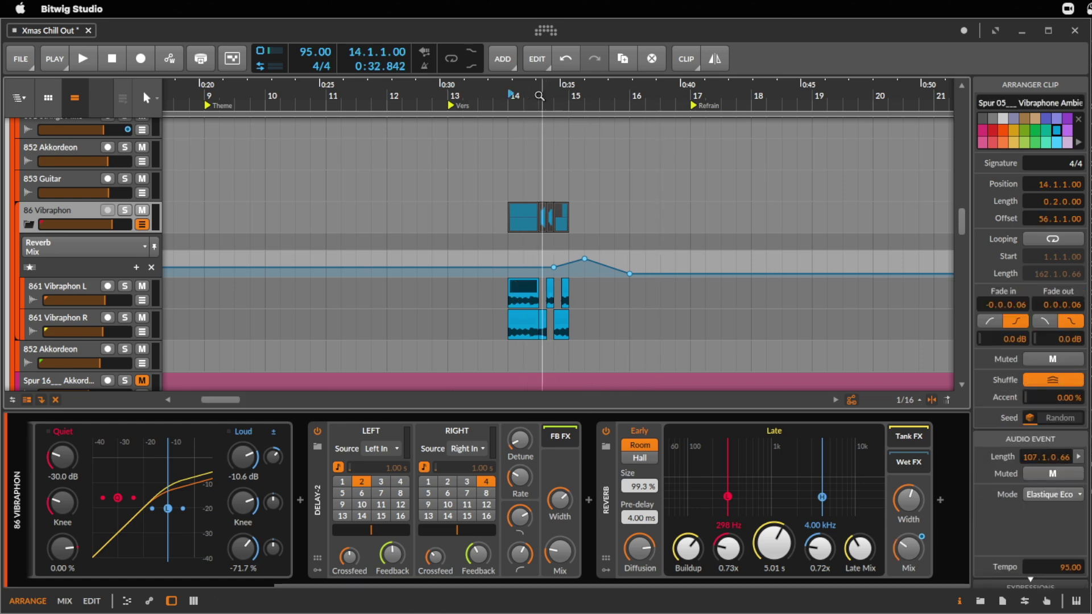
left_click_drag(539, 96, 517, 190)
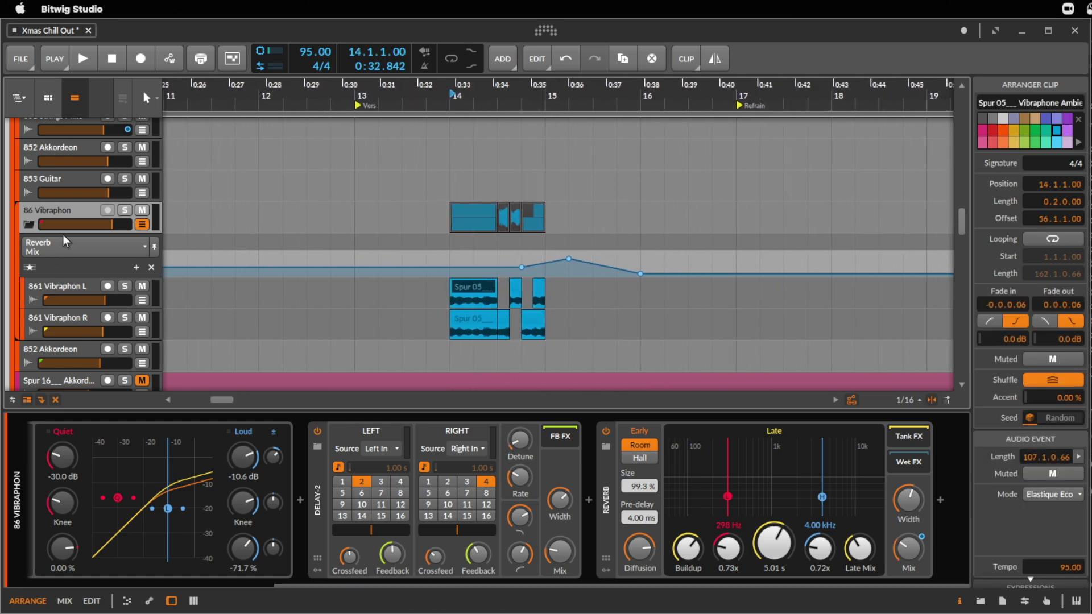
left_click(71, 211)
double_click(939, 501)
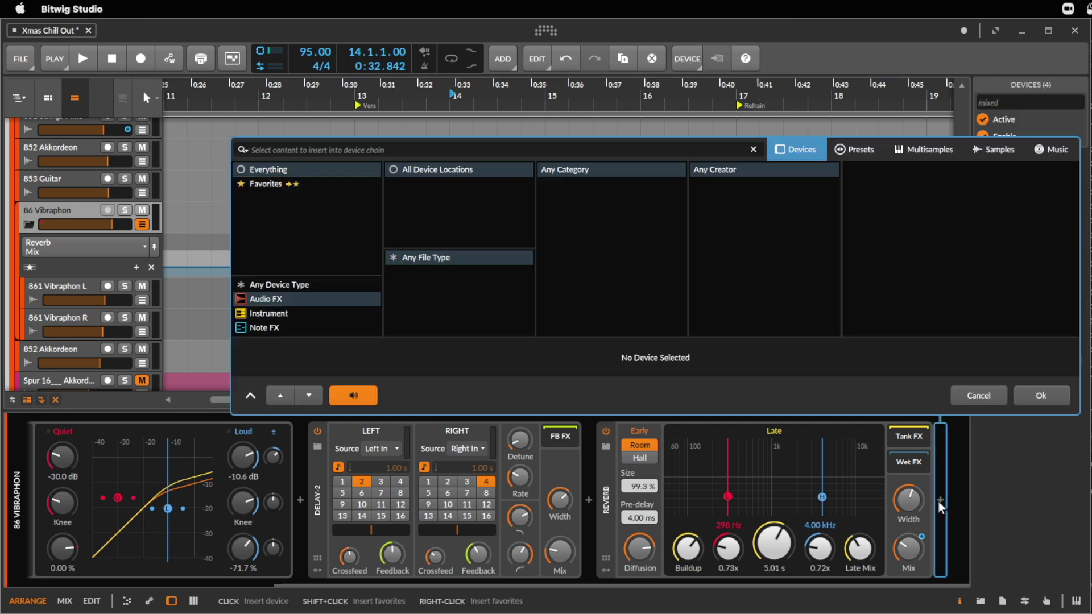
type("h-")
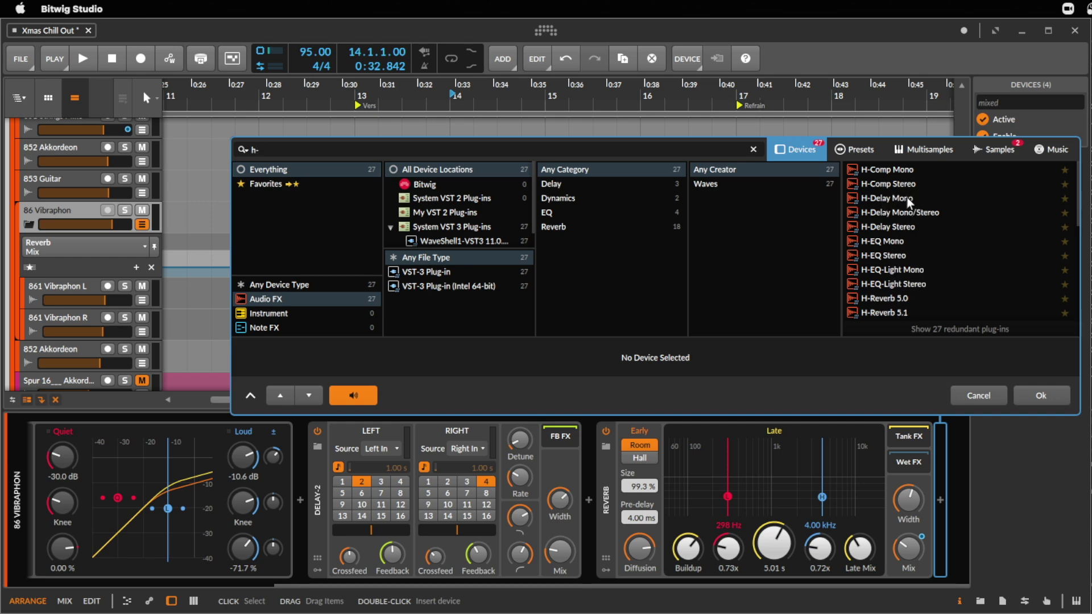
double_click(909, 212)
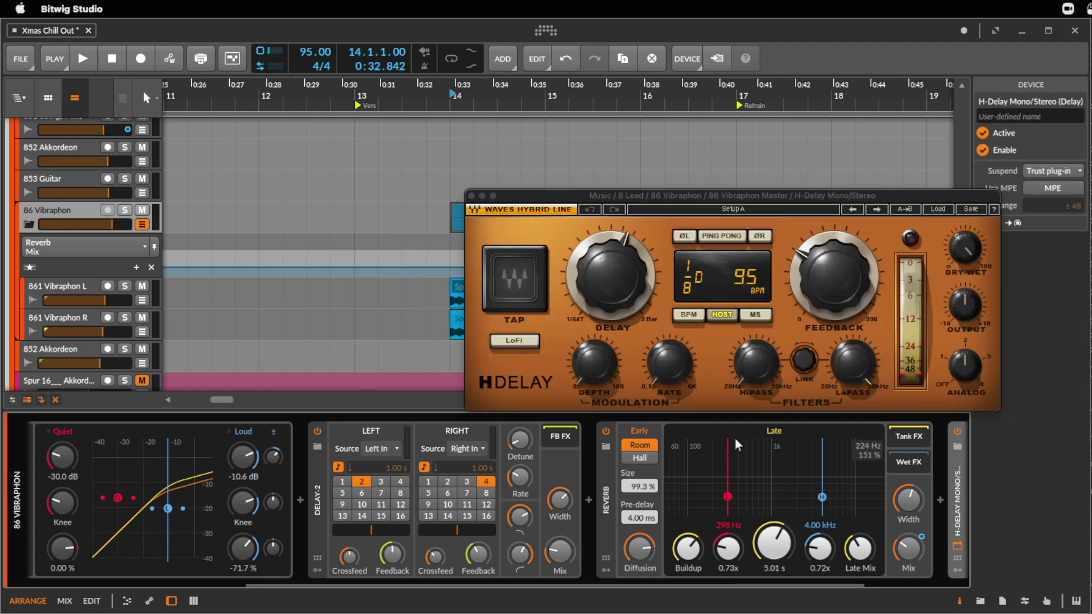
- Solo the 86 Vibraphon group and play it from bar 14 to hear the H-Delay
key("space")
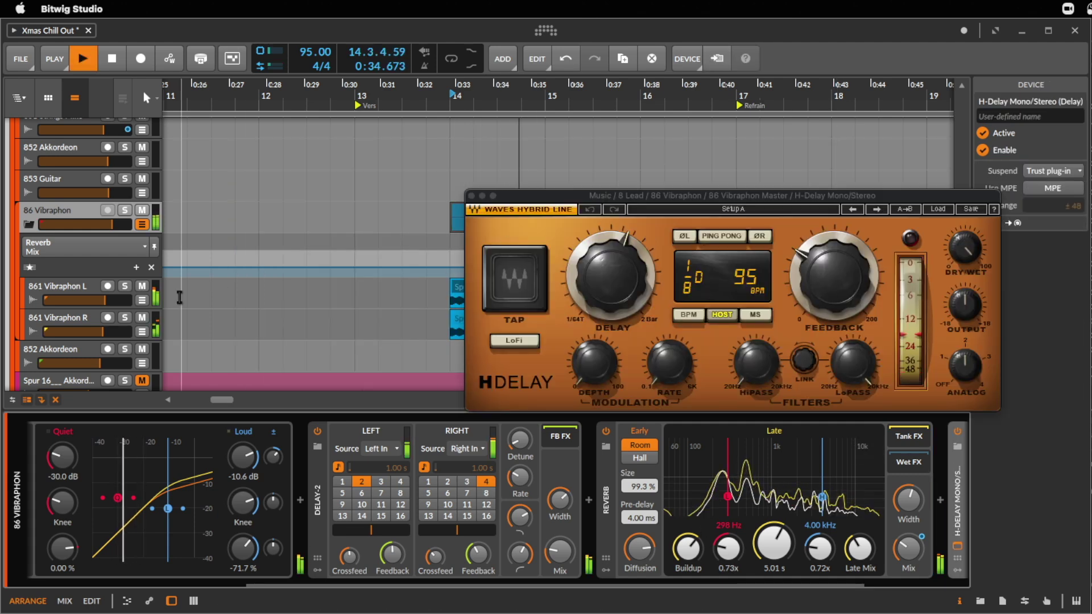
key("space")
left_click(125, 210)
key("space")
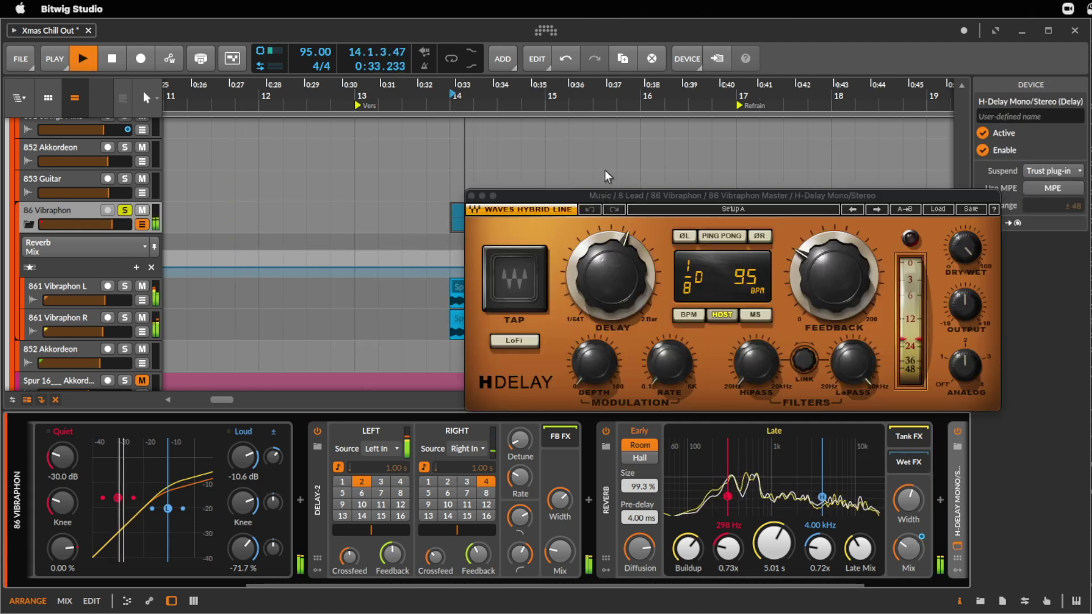
- Set the H-Delay's dry/wet mix to 26 and audition it from bar 14
left_click_drag(659, 197, 593, 103)
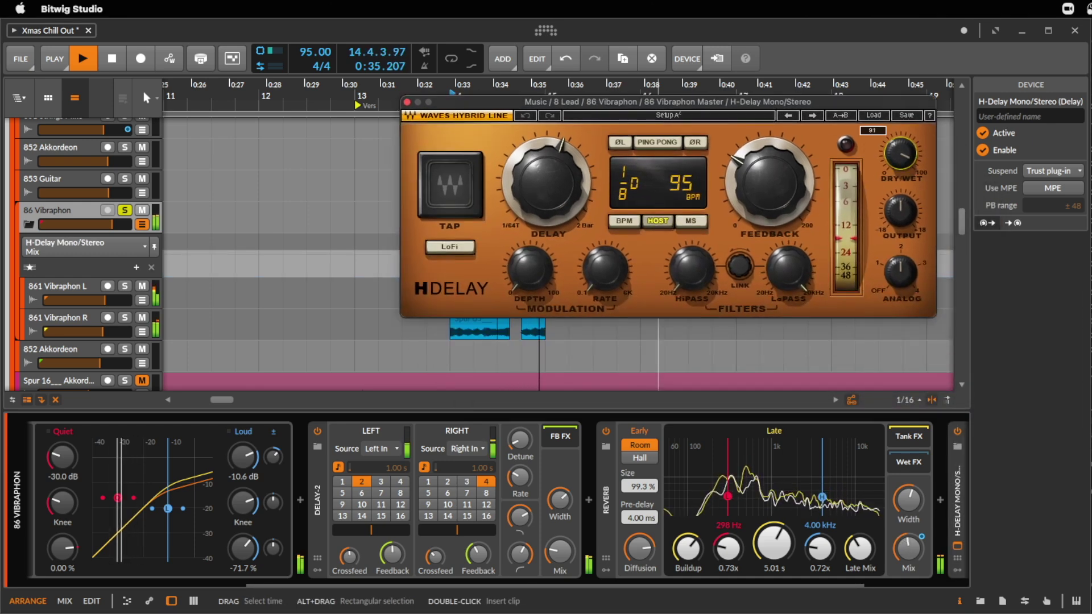
key("space")
key("space")
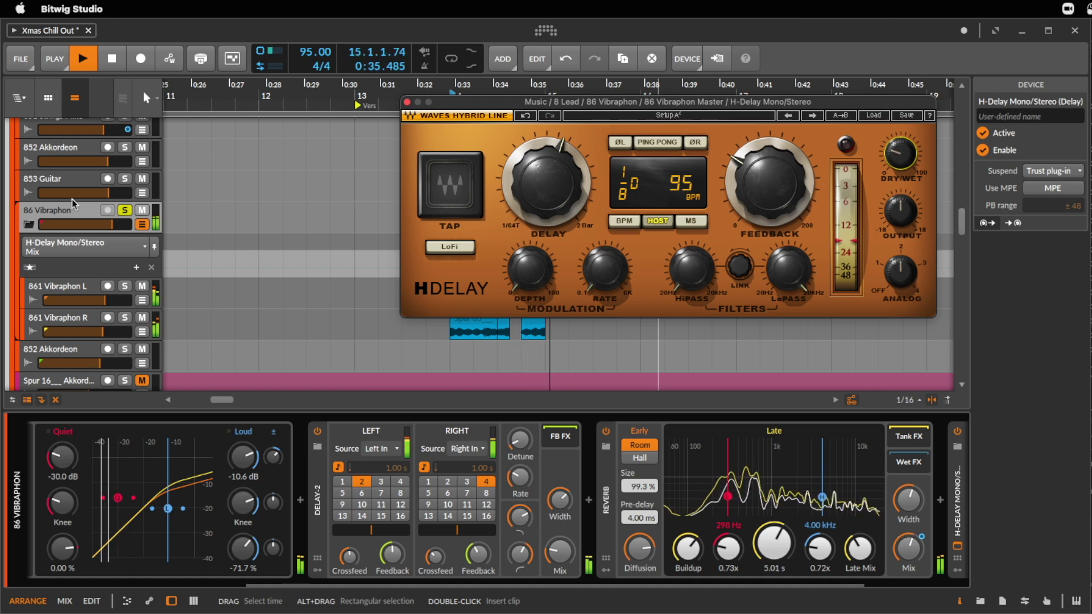
- Raise the 86 Vibraphon group's volume and audition the louder level from bar 14
key("space")
left_click(111, 225)
key("space")
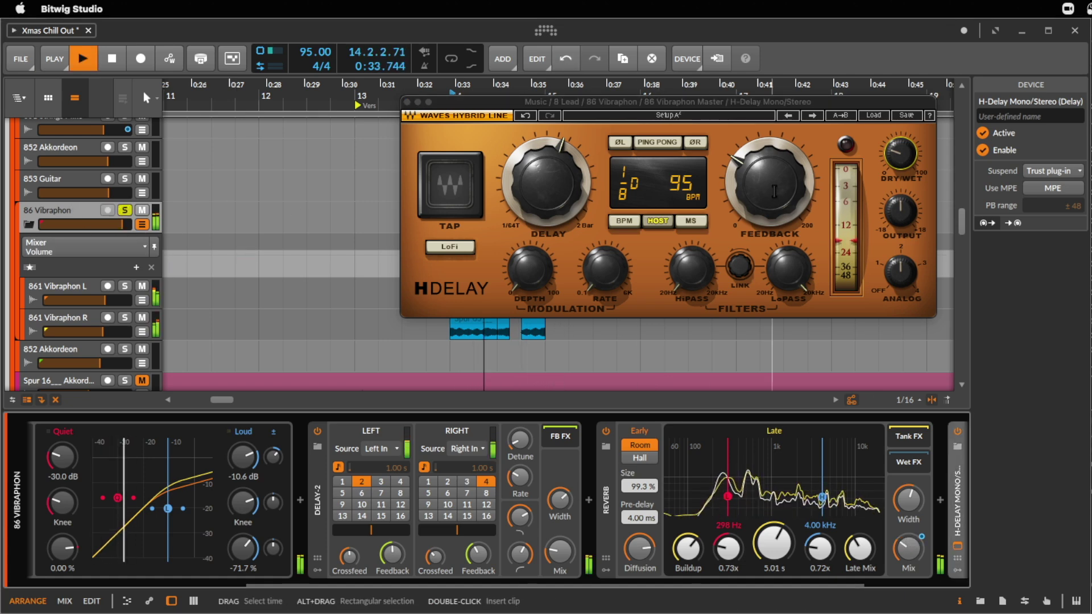
key("space")
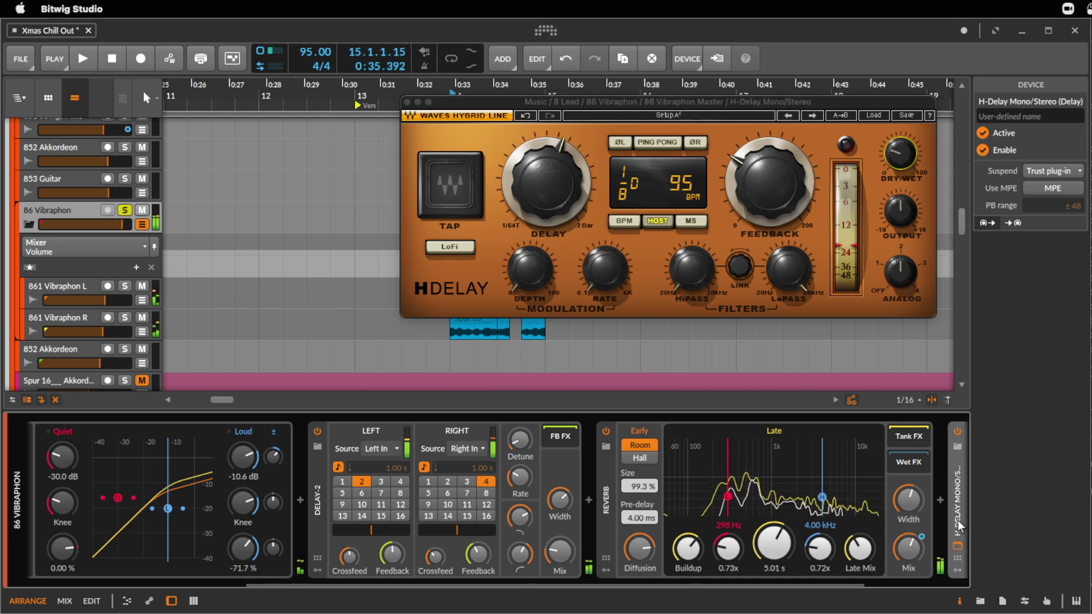
- Move the H-Delay Mono/Stereo device directly in front of Delay-2 in the 86 Vibraphon chain
left_click_drag(958, 526, 134, 513)
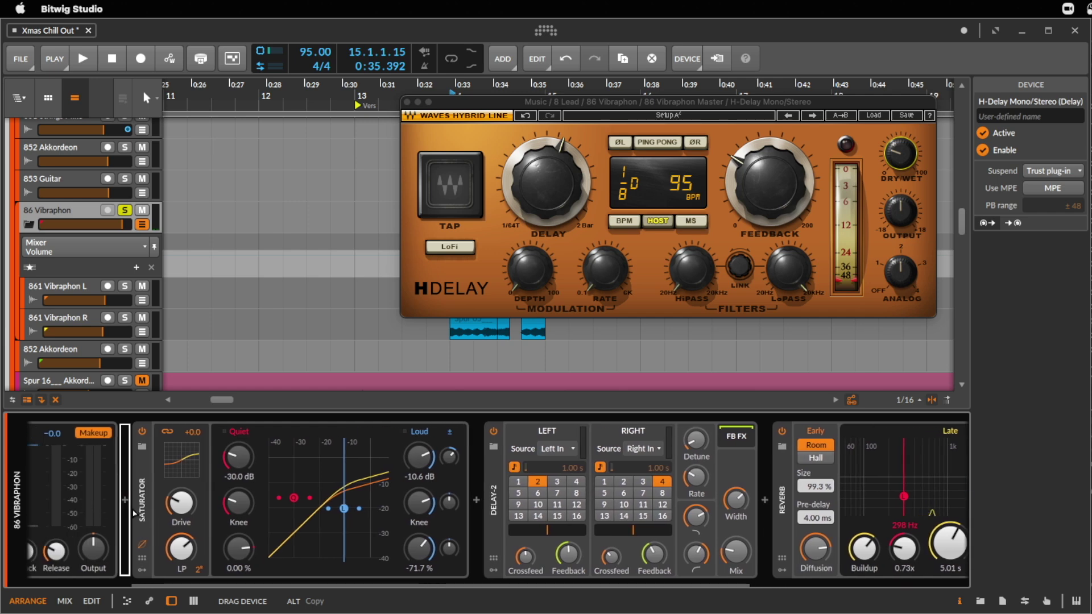
left_click_drag(452, 511, 452, 511)
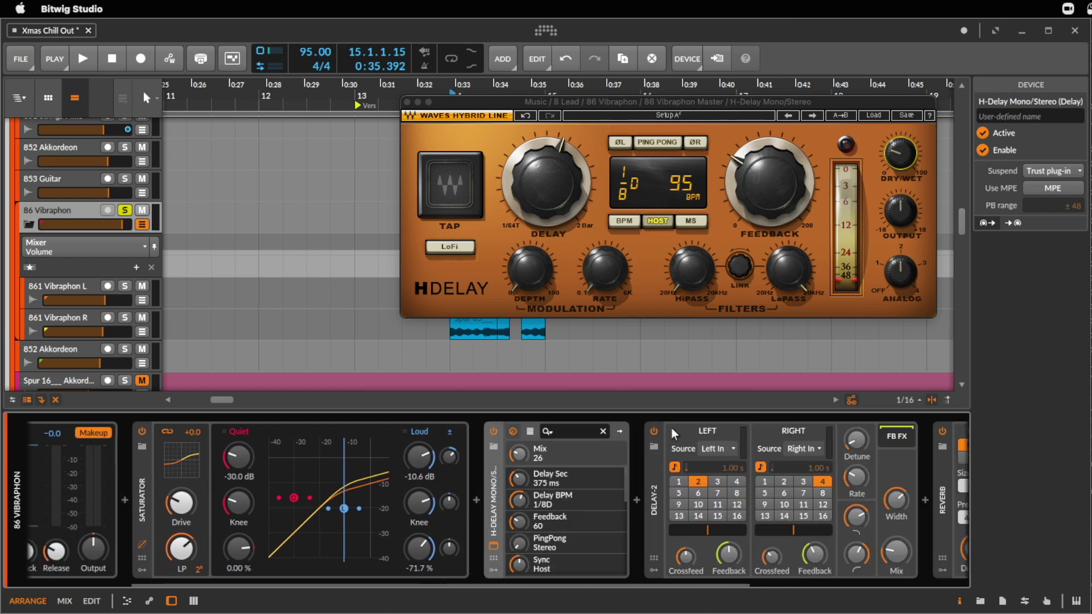
- Deactivate the Delay-2 device in the 86 Vibraphon chain and audition the group with only the H-Delay echoing
left_click(654, 431)
key("space")
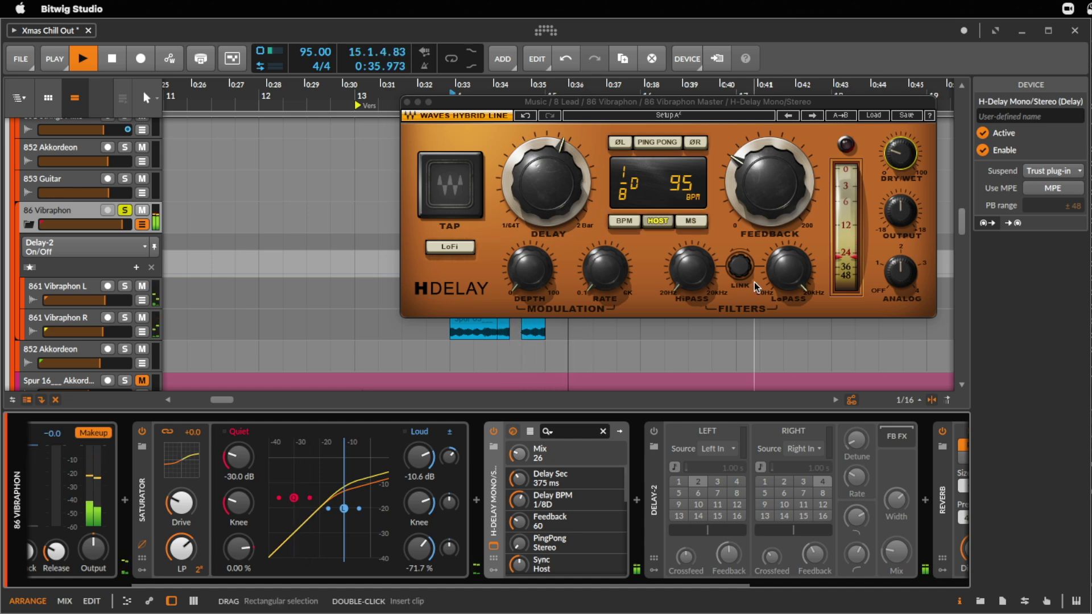
key("space")
- Lower the H-Delay's feedback to 31 while auditioning the soloed 86 Vibraphon group
left_click(768, 183)
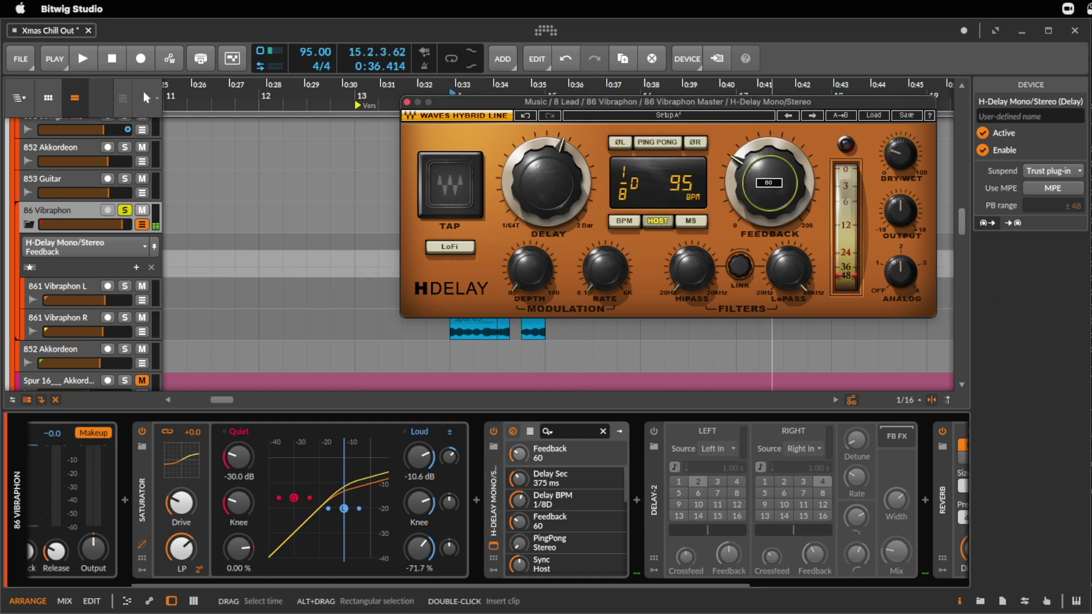
key("space")
left_click_drag(769, 191, 769, 245)
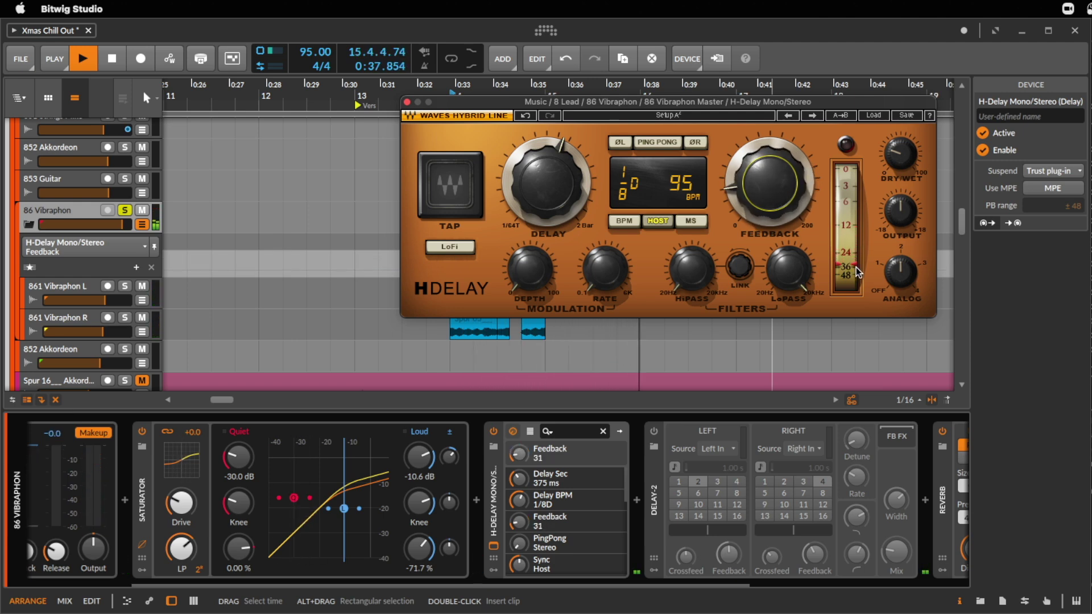
key("space")
- Turn the H-Delay's Analog setting off and set its filters to HiPass 102 and LoPass 2.69K during playback
left_click_drag(900, 271, 901, 296)
key("space")
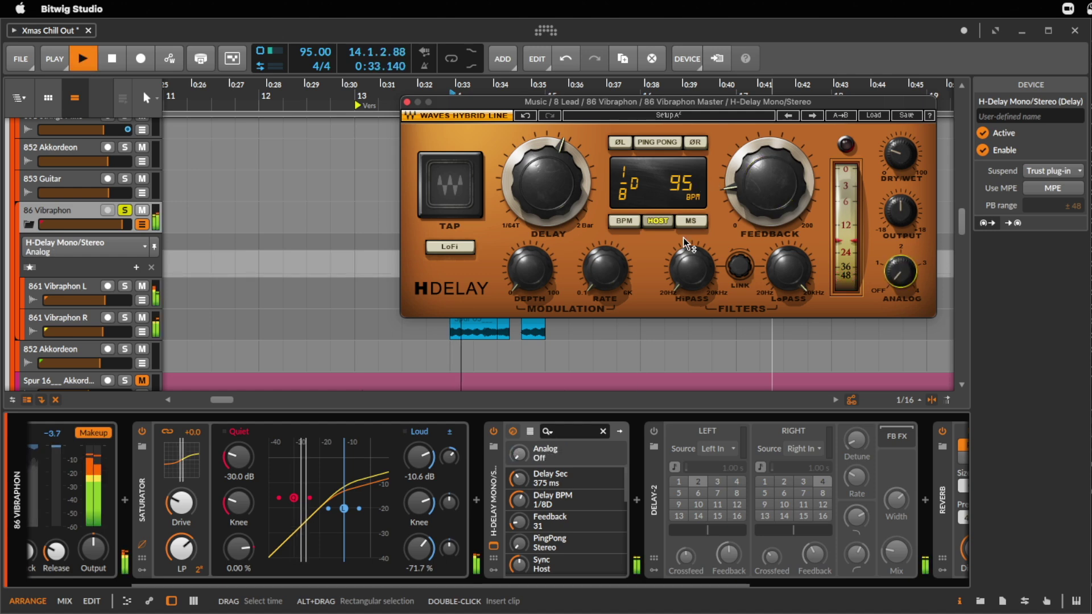
left_click(691, 269)
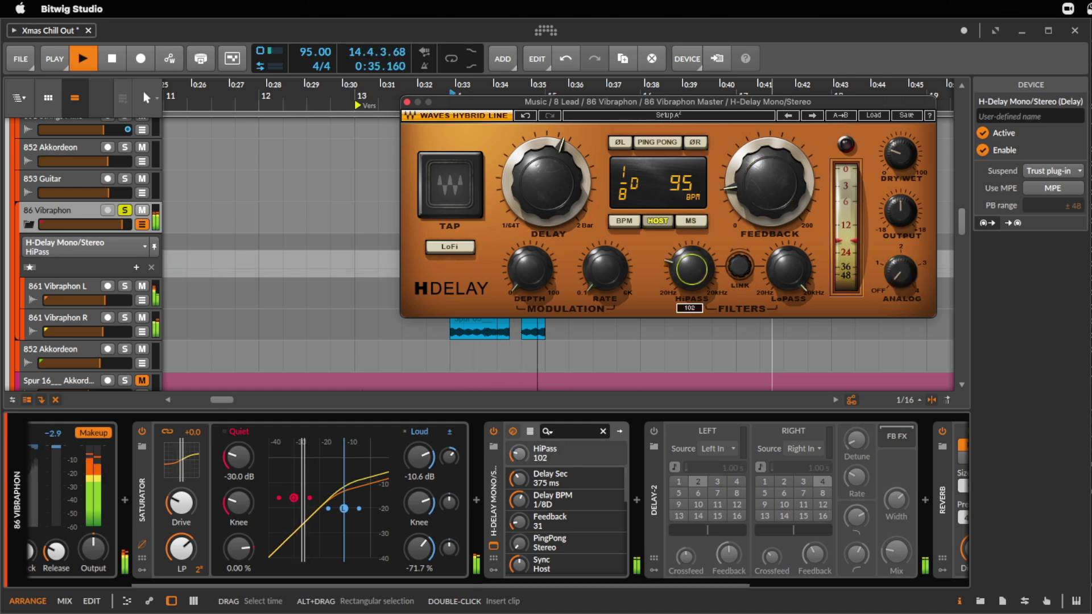
left_click_drag(789, 270, 789, 284)
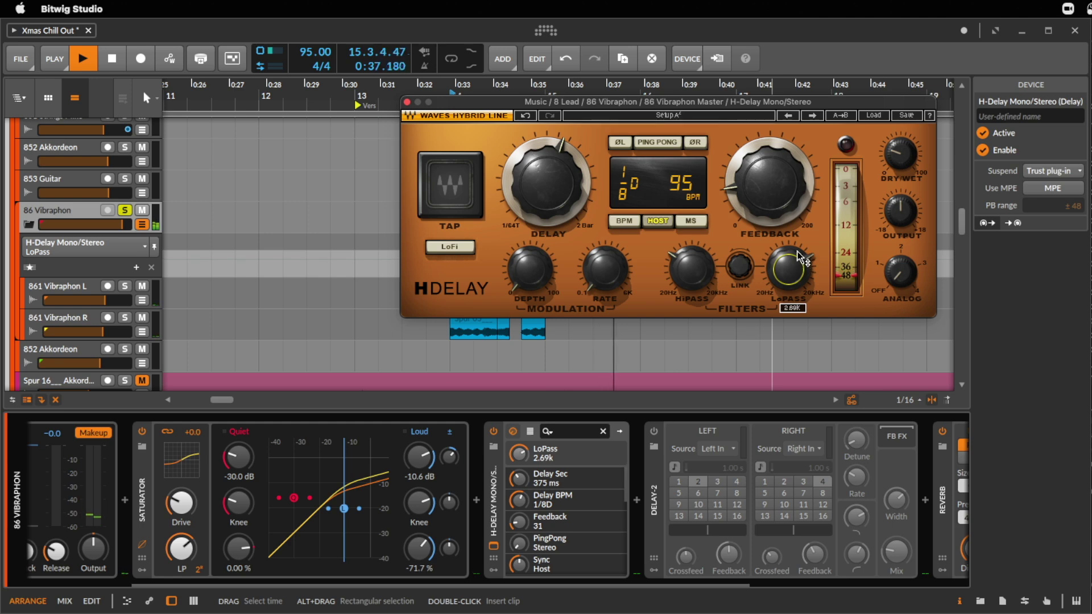
- Set the H-Delay's feedback to 41 while auditioning, and close the plug-in window
mouse_move(766, 191)
left_mouse_down()
mouse_move(766, 106)
mouse_move(766, 173)
left_mouse_up()
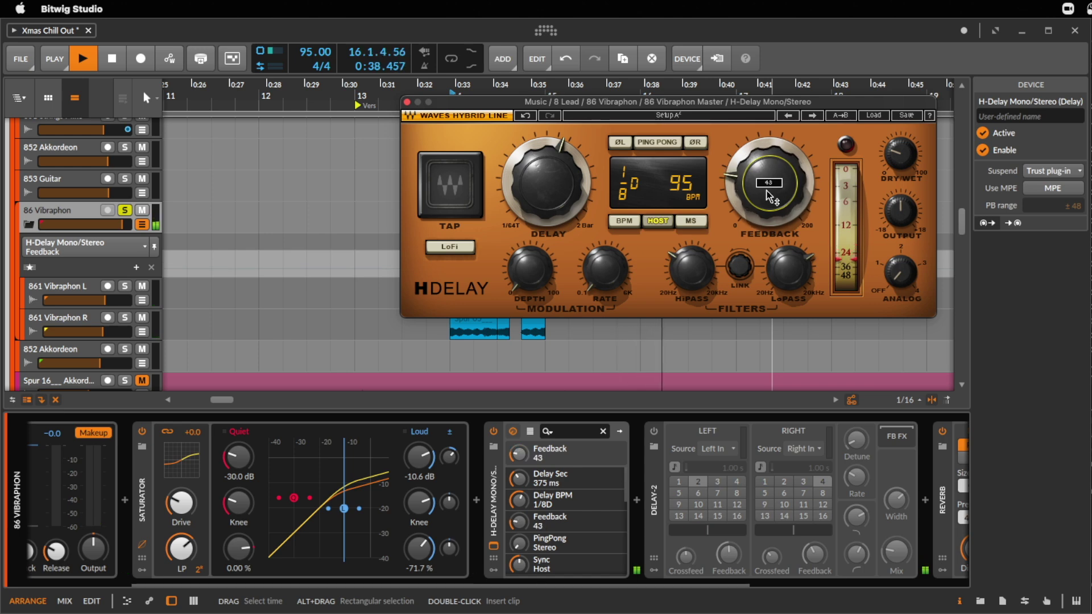
key("space")
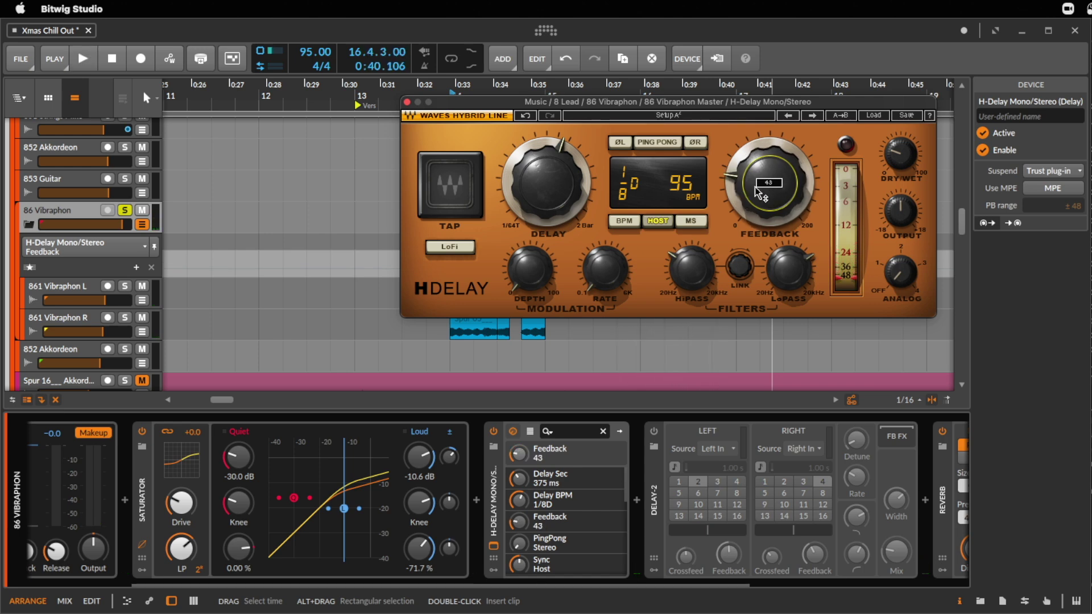
key("space")
left_click_drag(757, 189, 756, 109)
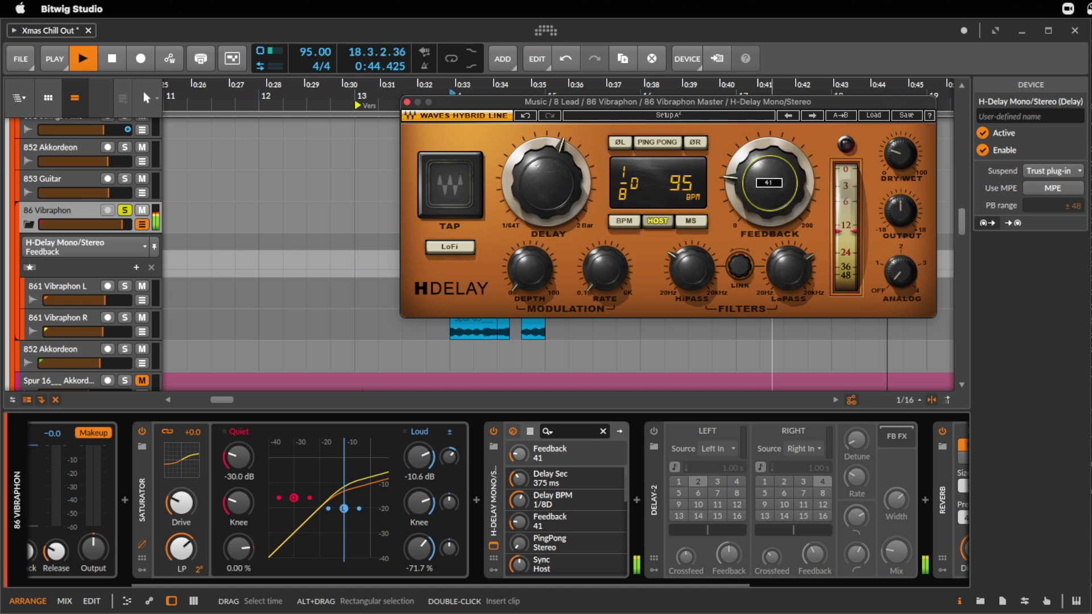
left_click(408, 101)
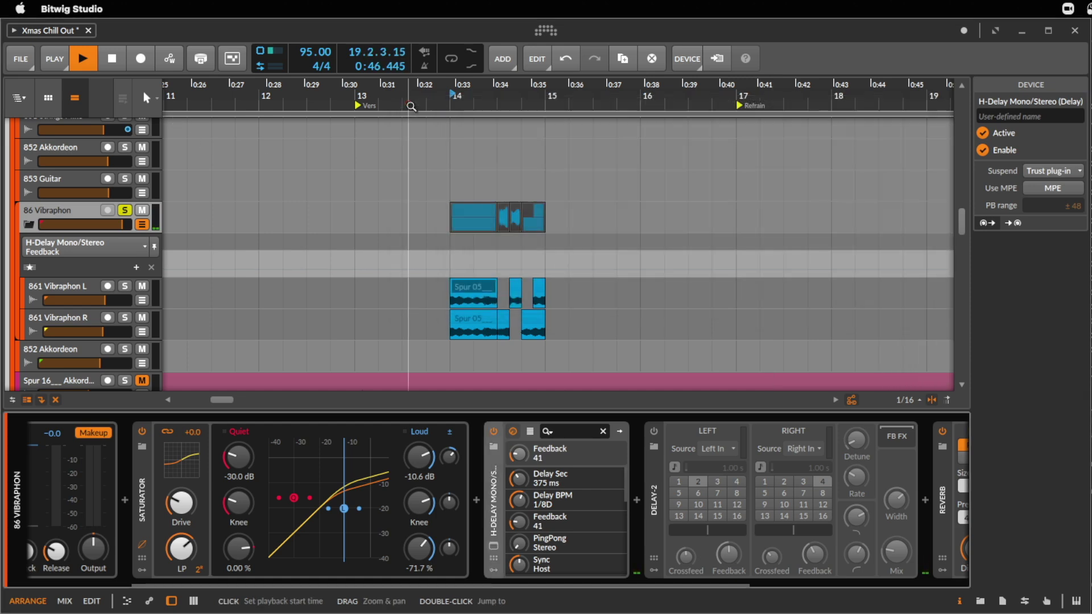
key("space")
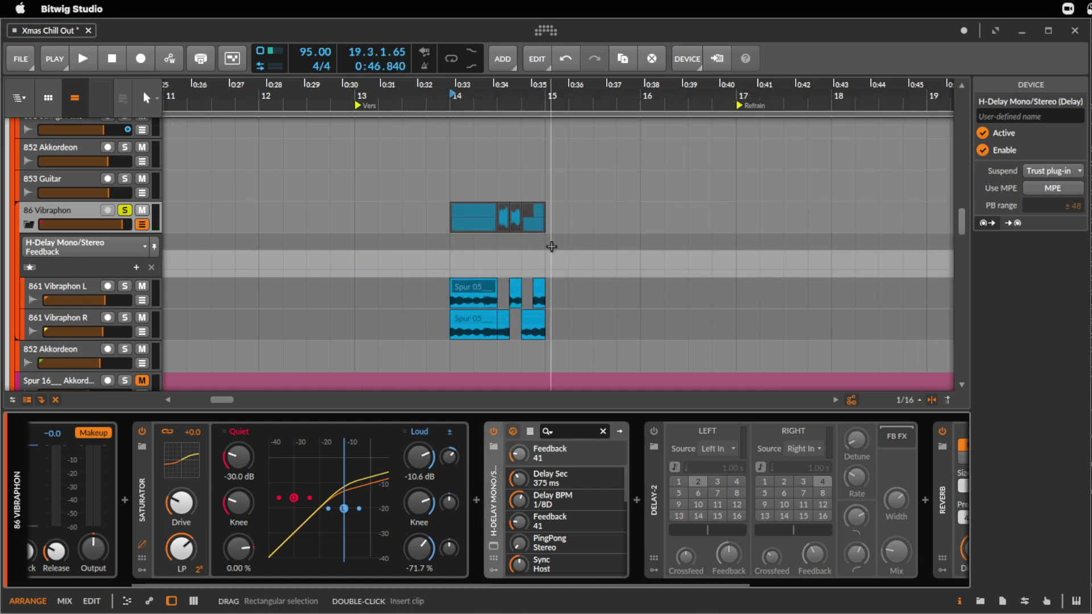
- Draw H-Delay feedback automation rising from late bar 14 to 100 % at bar 15, and audition it
double_click(492, 273)
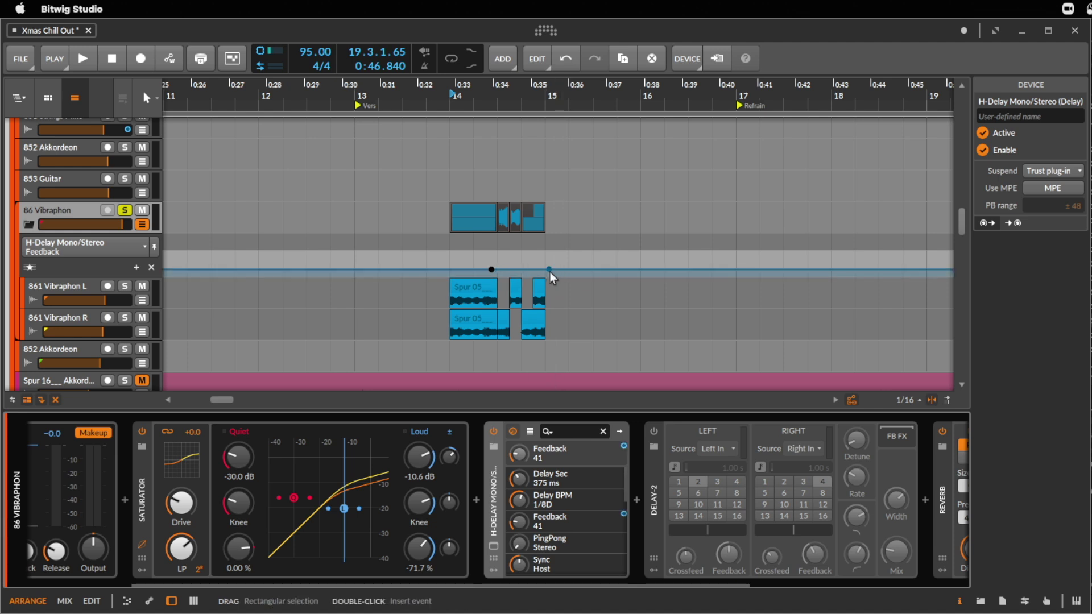
left_click_drag(549, 270, 548, 253)
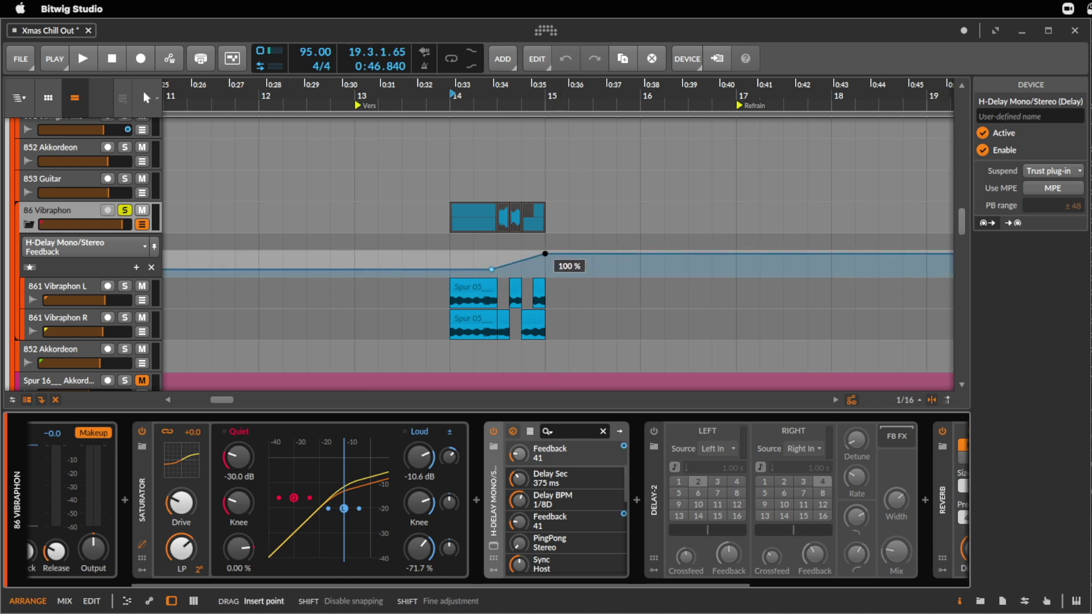
key("space")
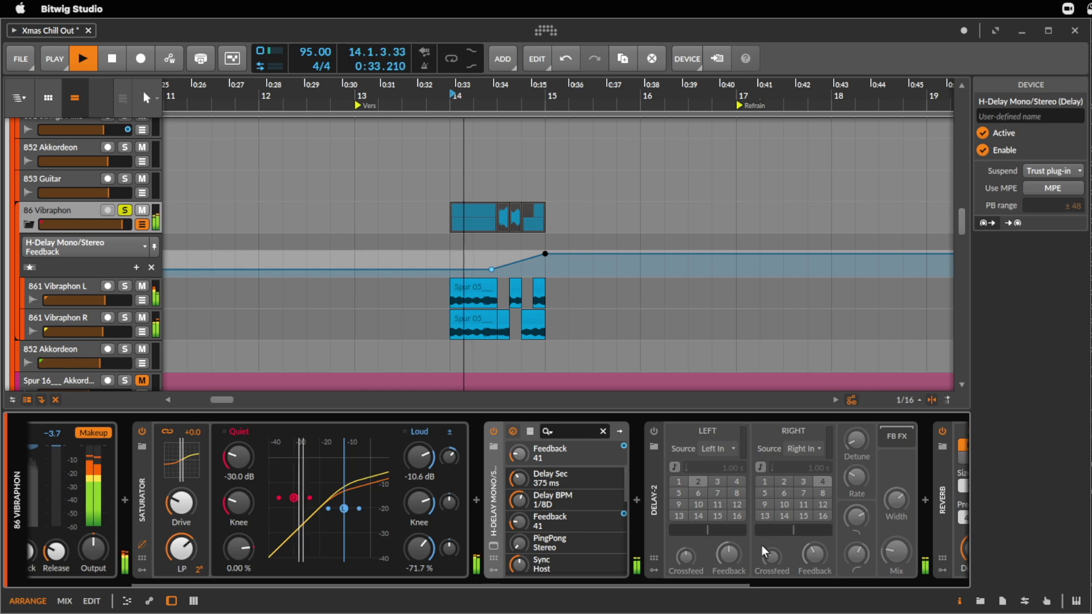
left_click(493, 548)
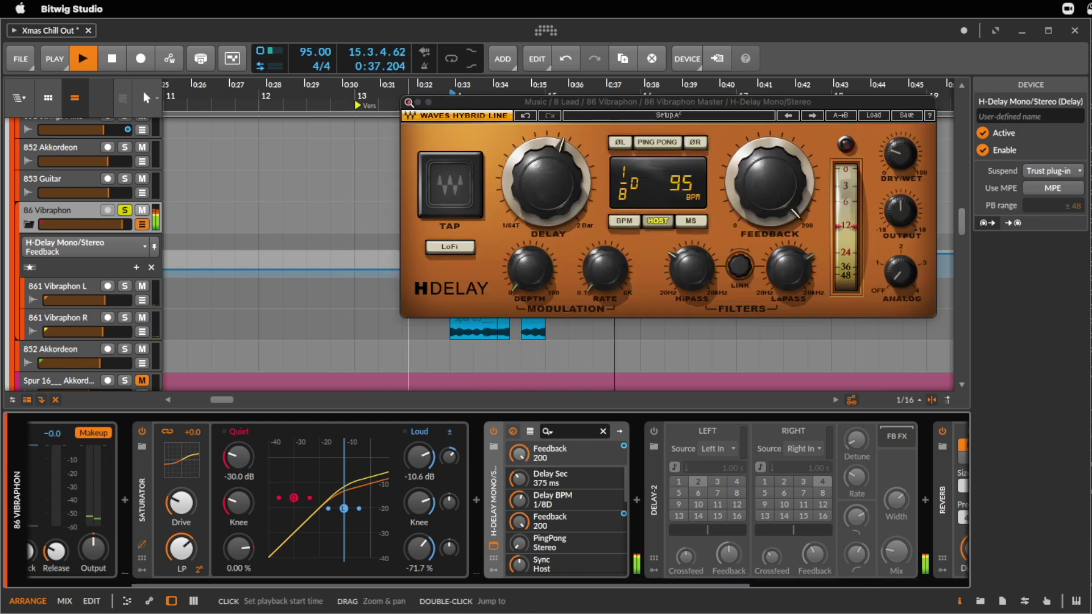
left_click(409, 103)
- Lower the bar 15 feedback point to 77 %, hold the level until bar 17 and fade it to 0 % at 18.2.4
left_click_drag(545, 253, 545, 259)
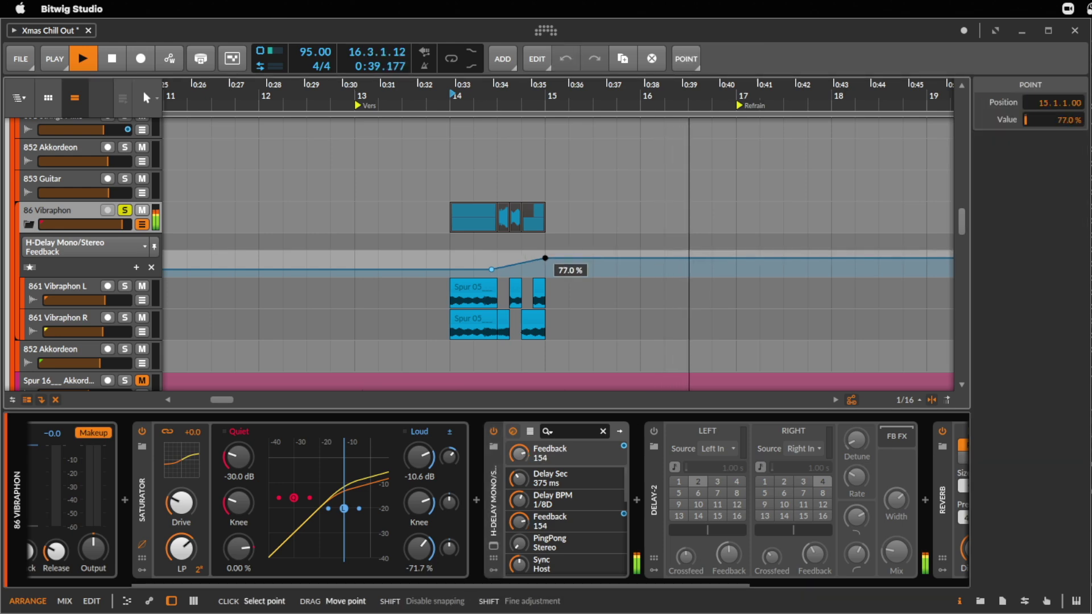
left_click(738, 260)
left_click_drag(818, 261, 873, 273)
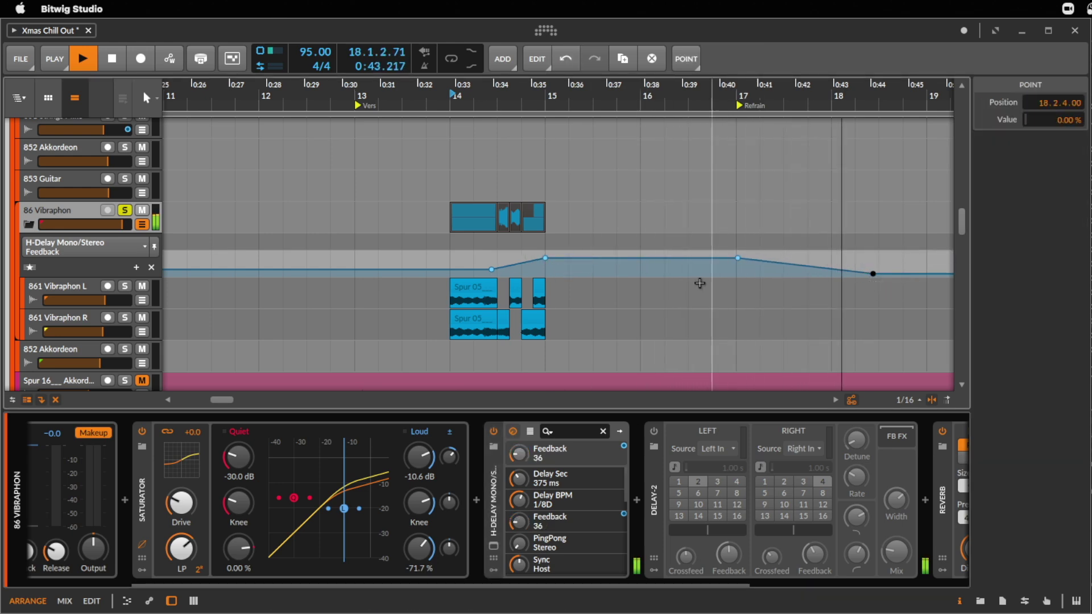
- Replay the feedback automation from bar 14 and unsolo the 86 Vibraphon group to hear it in the full mix
key("space")
key("space")
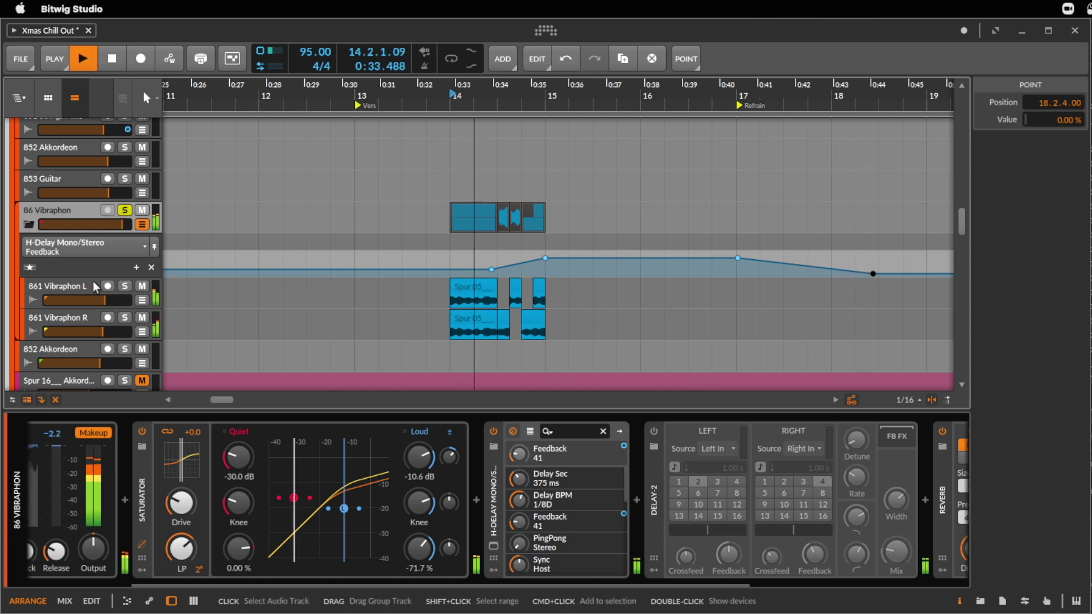
left_click(124, 211)
key("space")
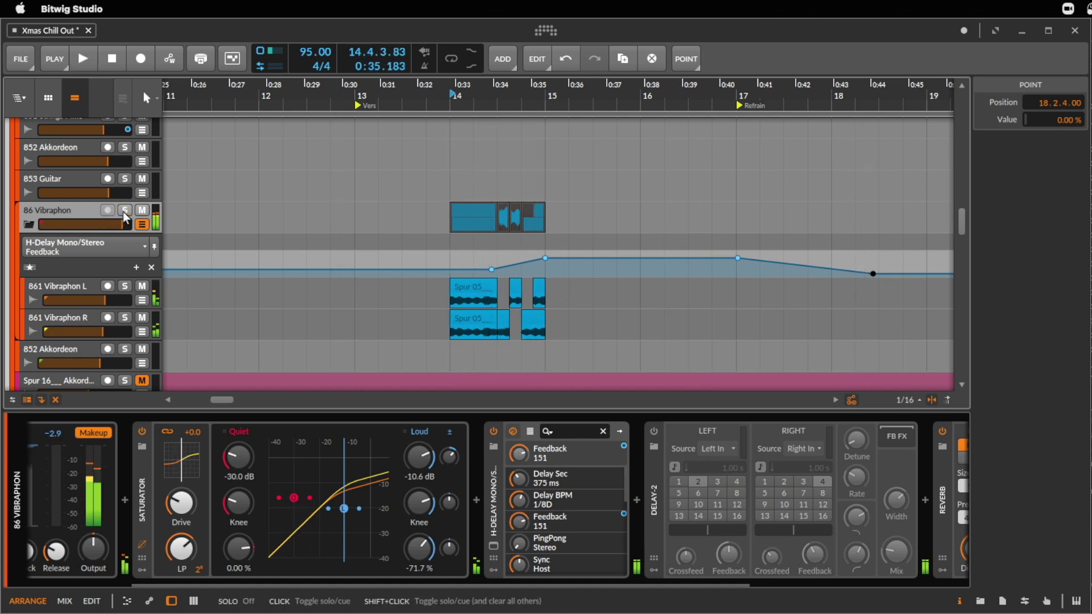
key("space")
- Switch the H-Delay to ping-pong mode, audition it from bar 14, and solo the 86 Vibraphon group again
left_click(494, 546)
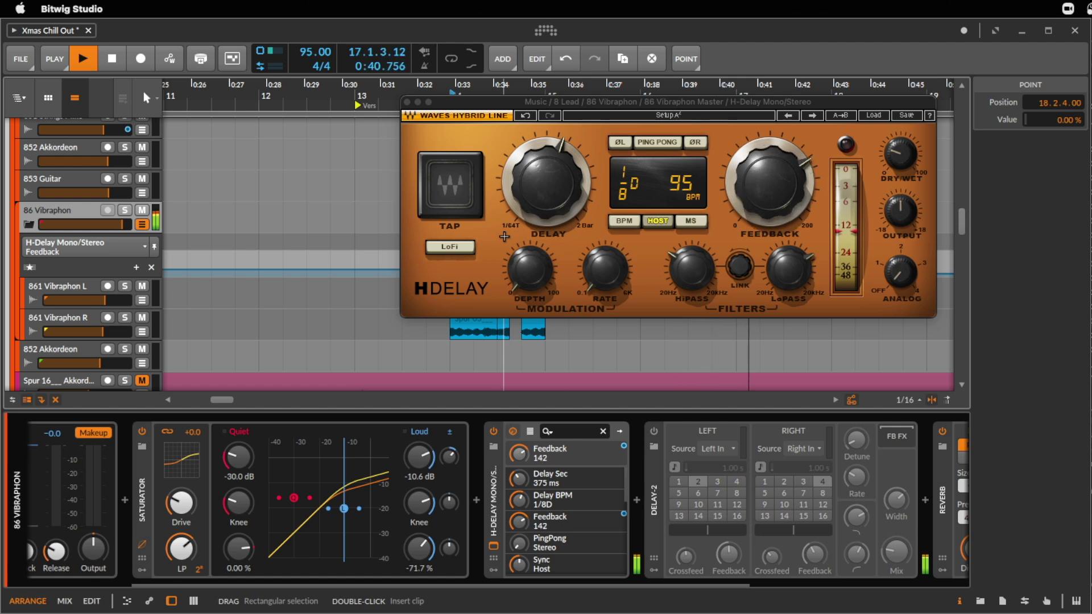
key("space")
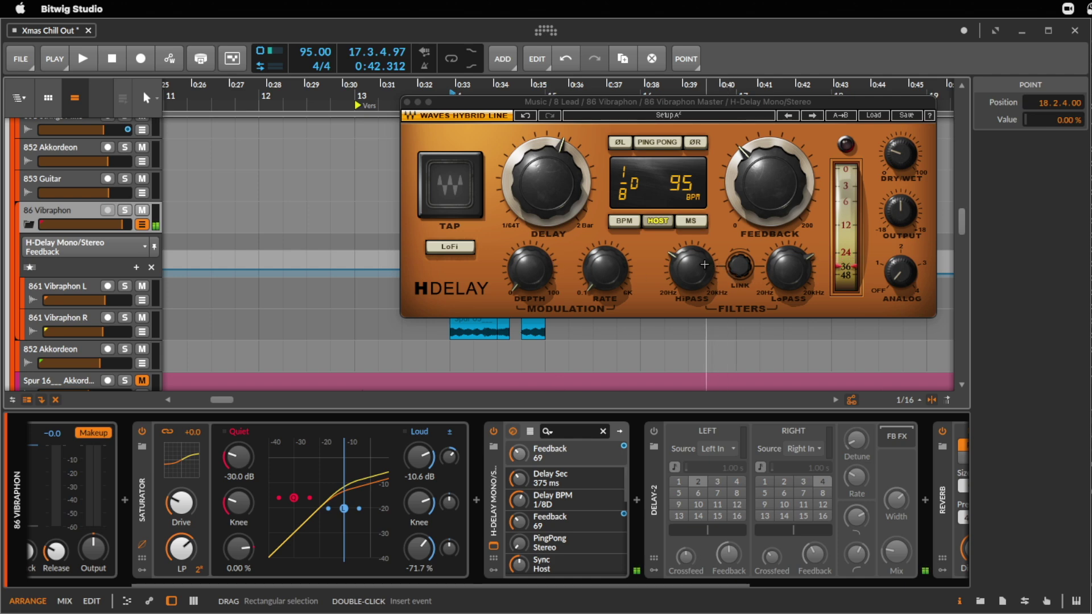
key("space")
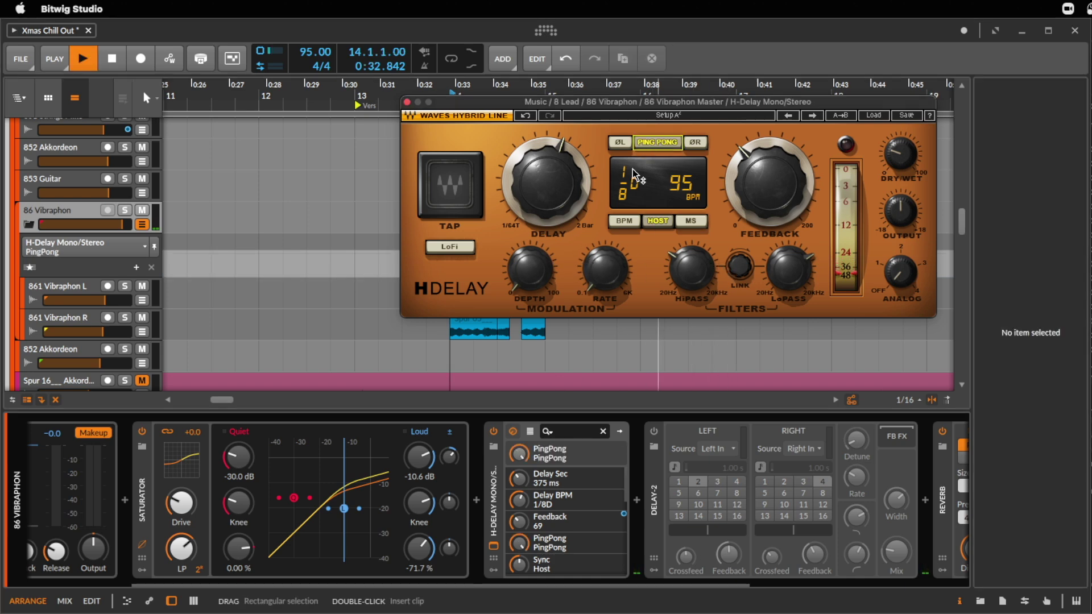
left_click(407, 102)
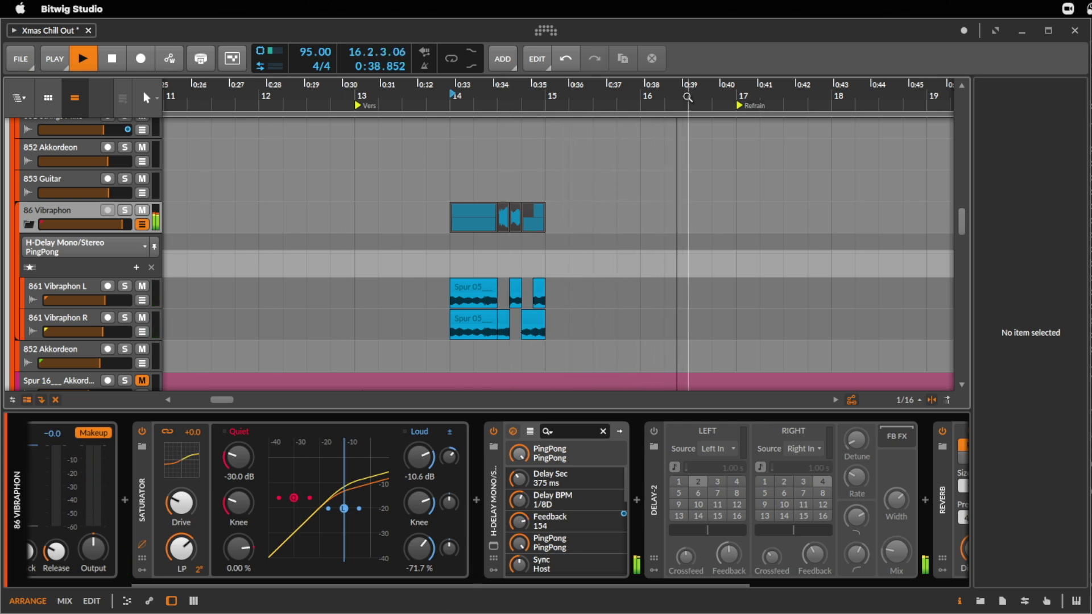
mouse_move(678, 97)
left_mouse_down()
mouse_move(678, 125)
mouse_move(681, 95)
left_mouse_up()
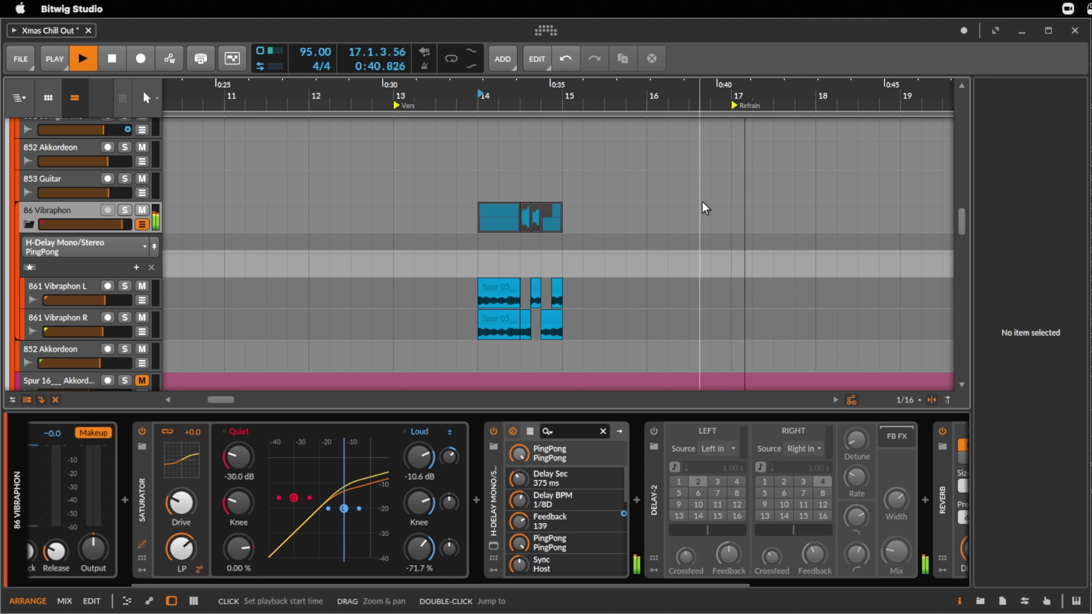
left_click(124, 210)
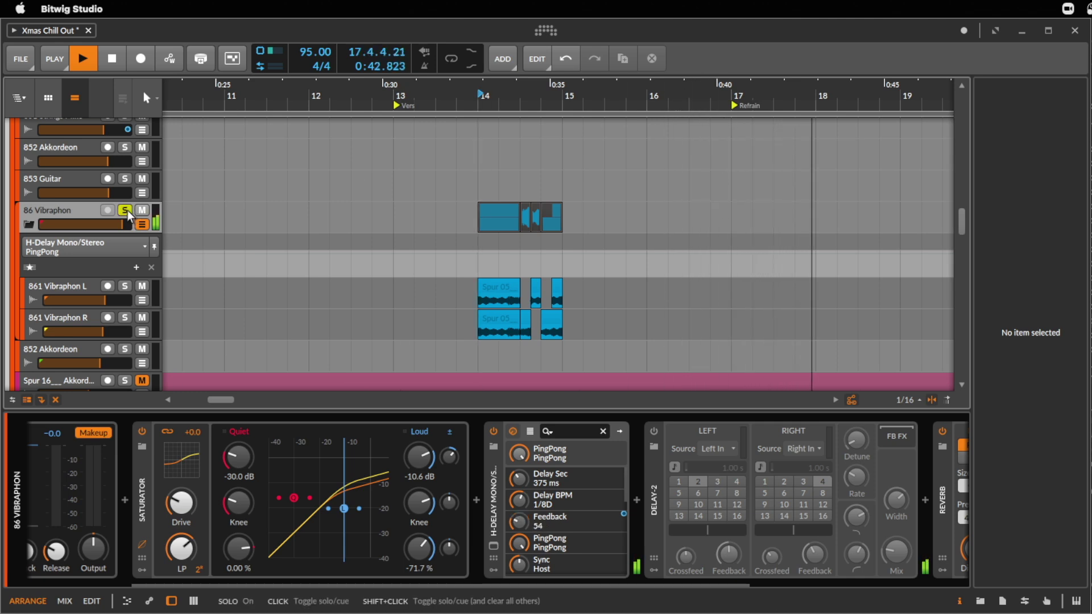
key("space")
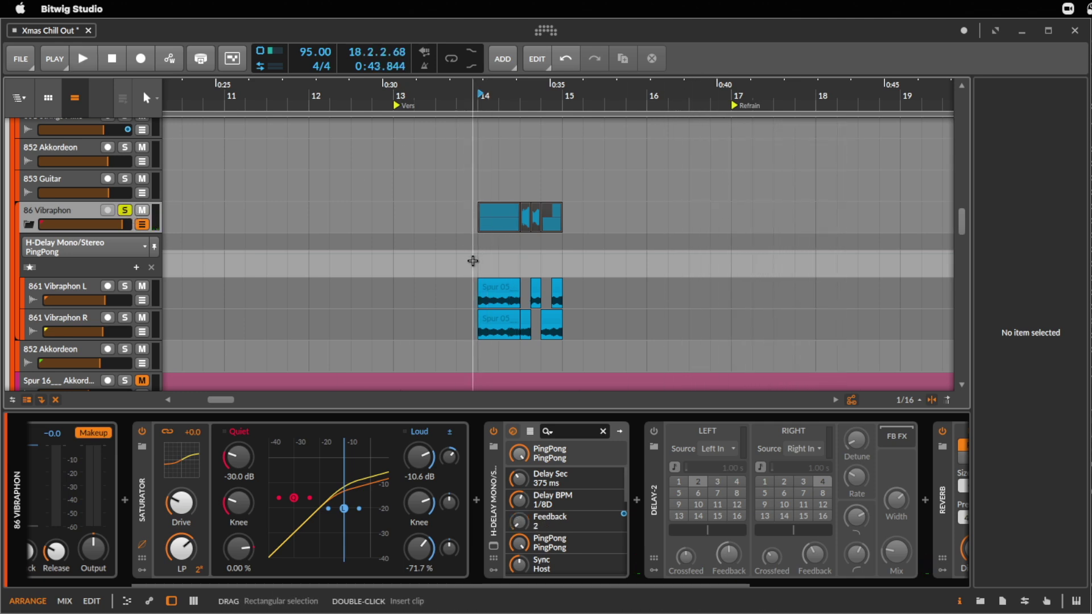
- Collapse the 86 Vibraphon group and add a new audio track directly below it
left_click(496, 292)
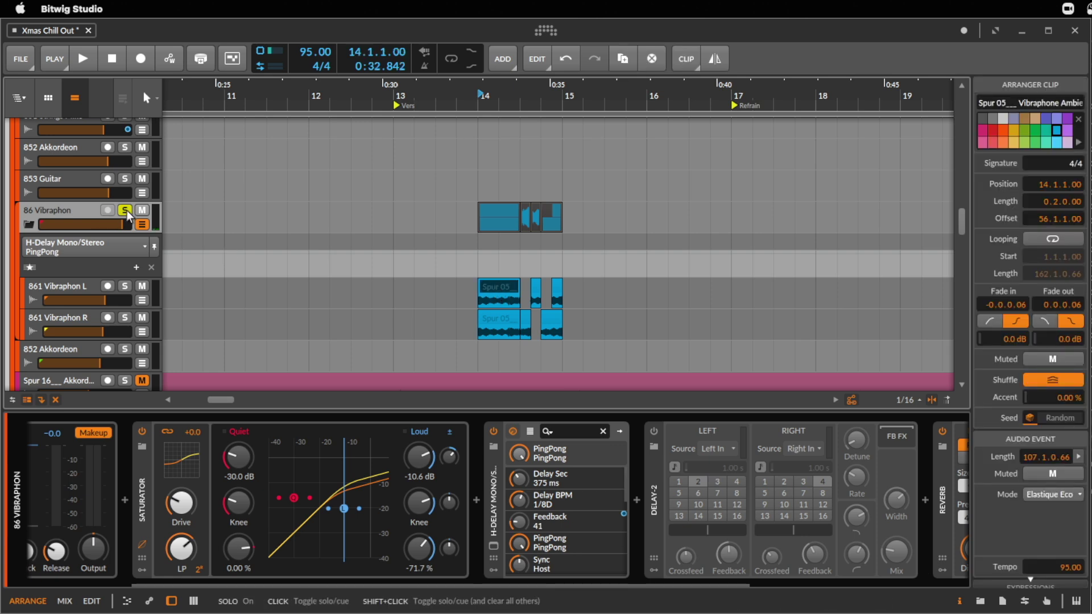
left_click(30, 224)
left_click(69, 207)
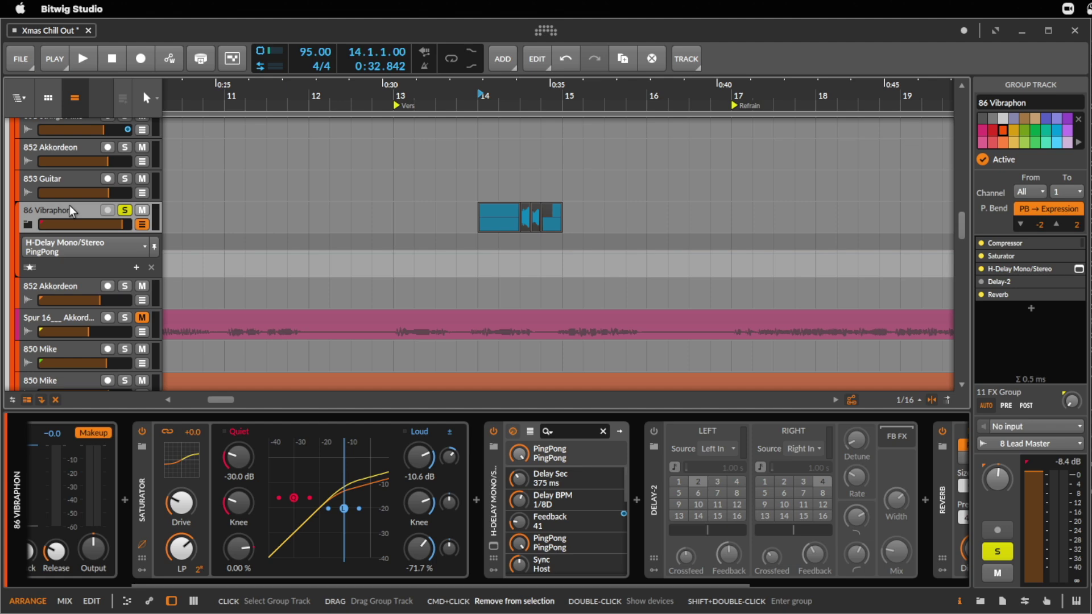
key("super+t")
key("super+z")
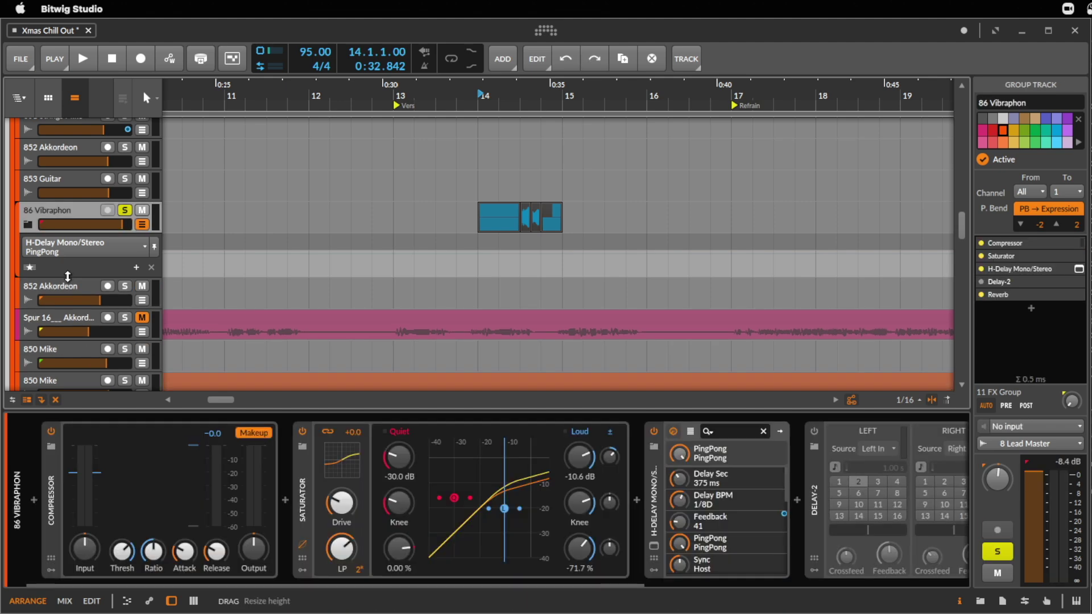
key("super+shift+t")
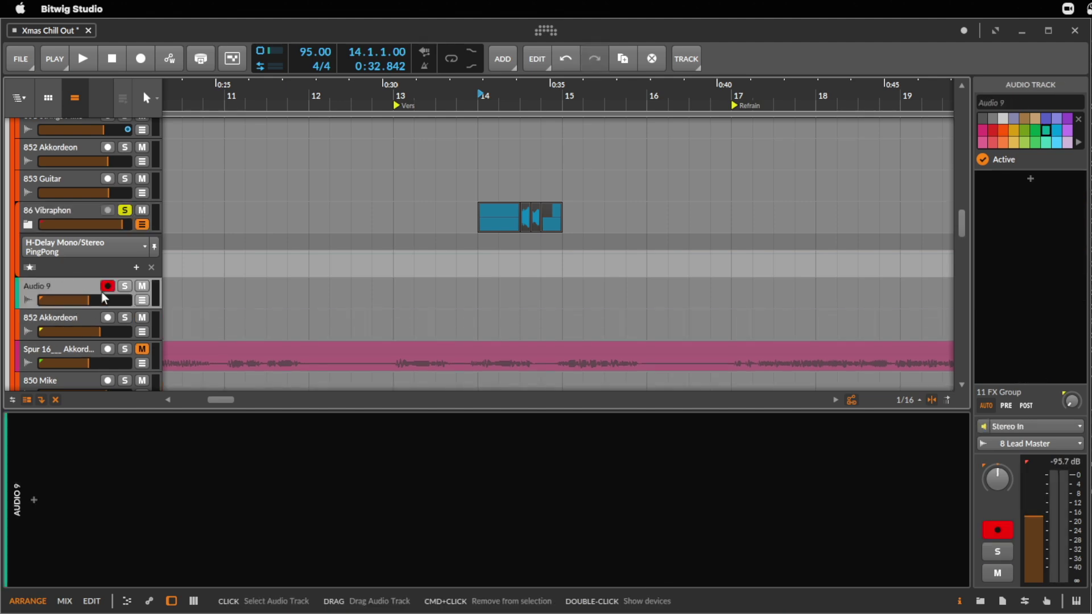
- Set the new audio track's input source to the 86 Vibraphon group
left_click(1043, 432)
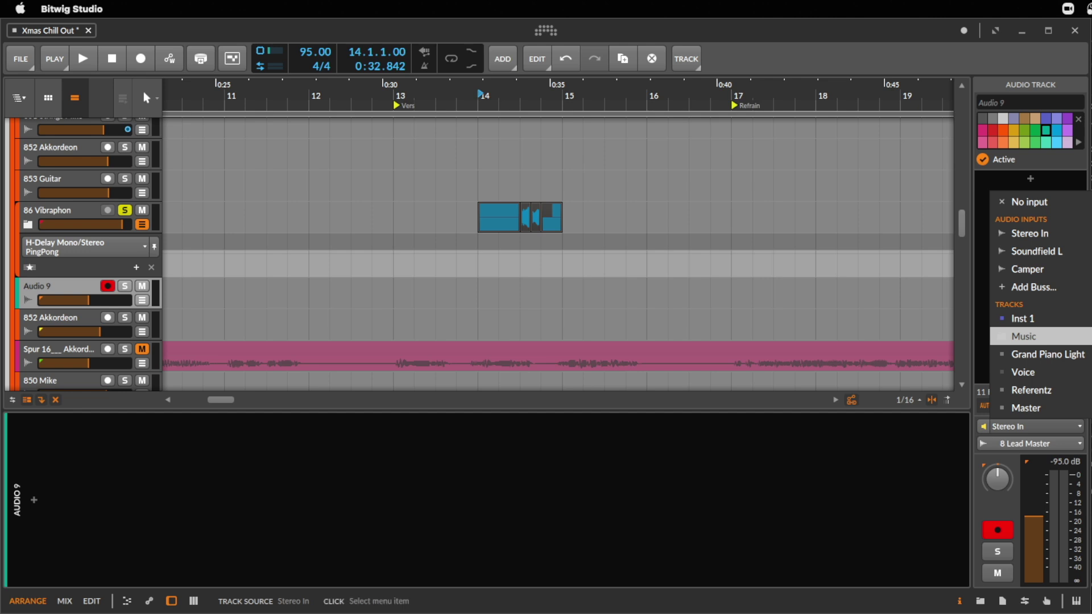
mouse_move(1024, 336)
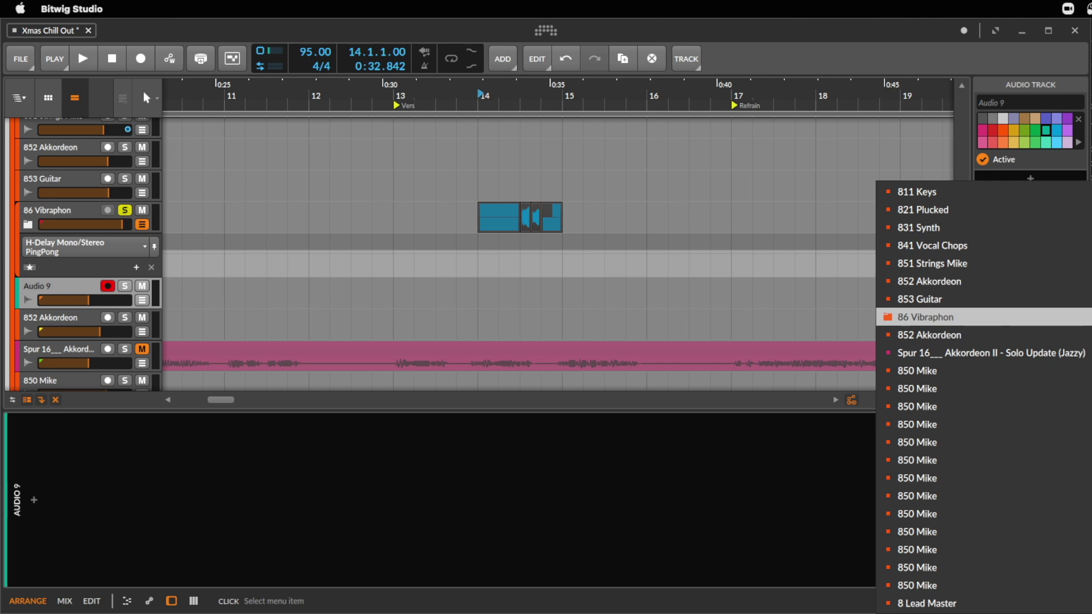
left_click(926, 317)
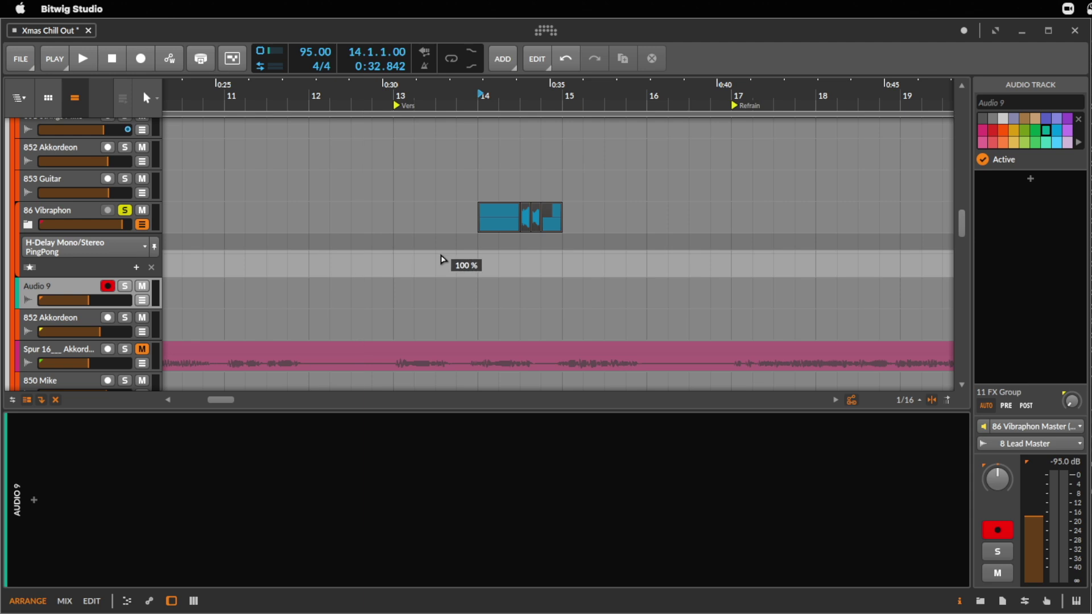
- Start recording the 86 Vibraphon group's output onto the new audio track from bar 14
left_click(476, 226)
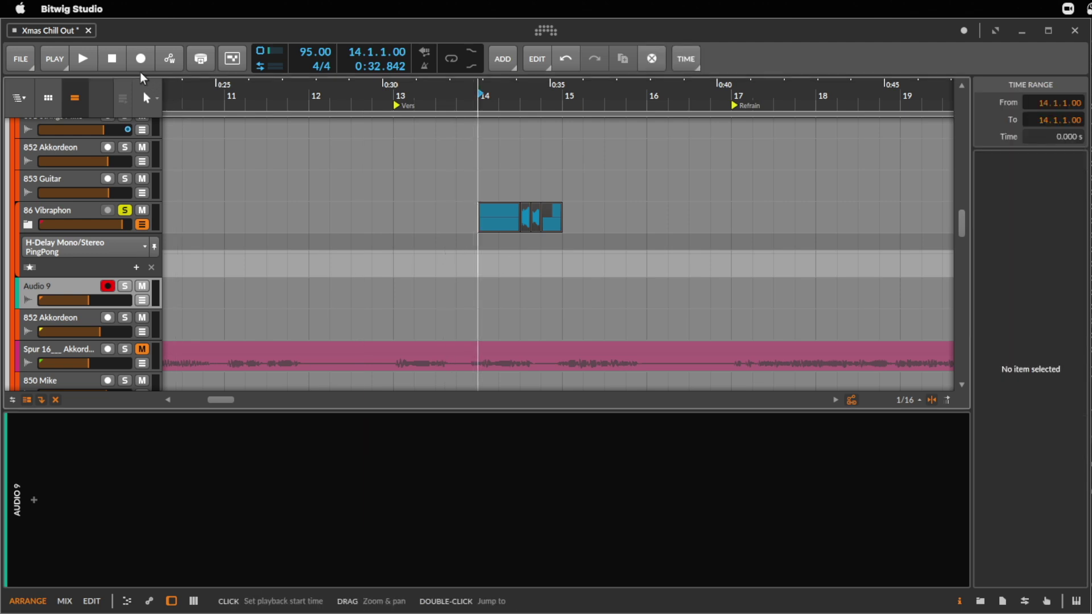
left_click(142, 59)
left_click(88, 65)
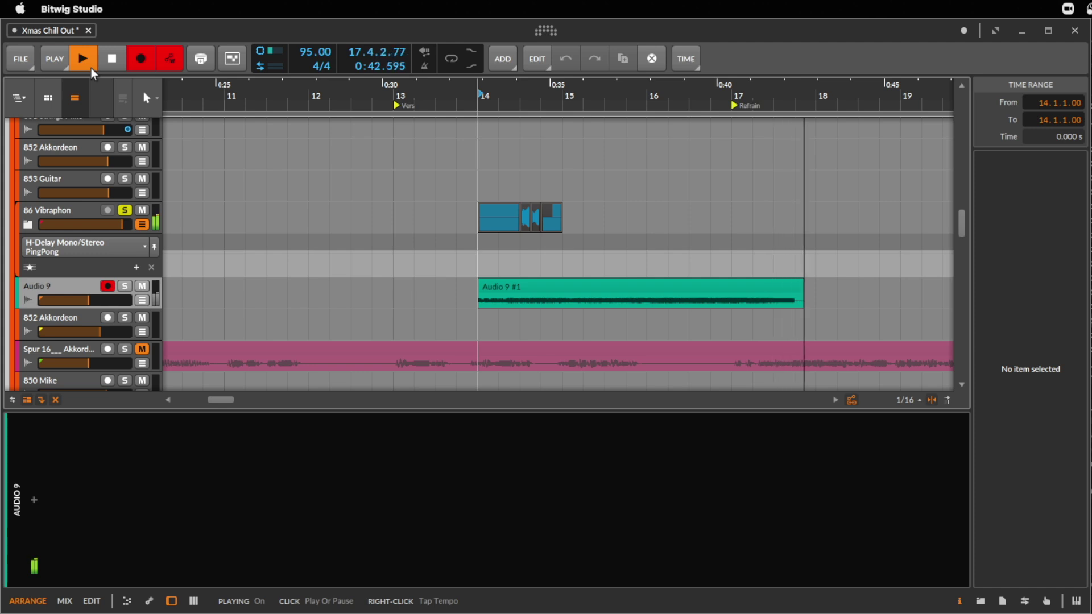
- Stop the recording and play back the new Audio 9 clip with the 86 Vibraphon group muted and Audio 9's volume at +3.5 dB
left_click(90, 67)
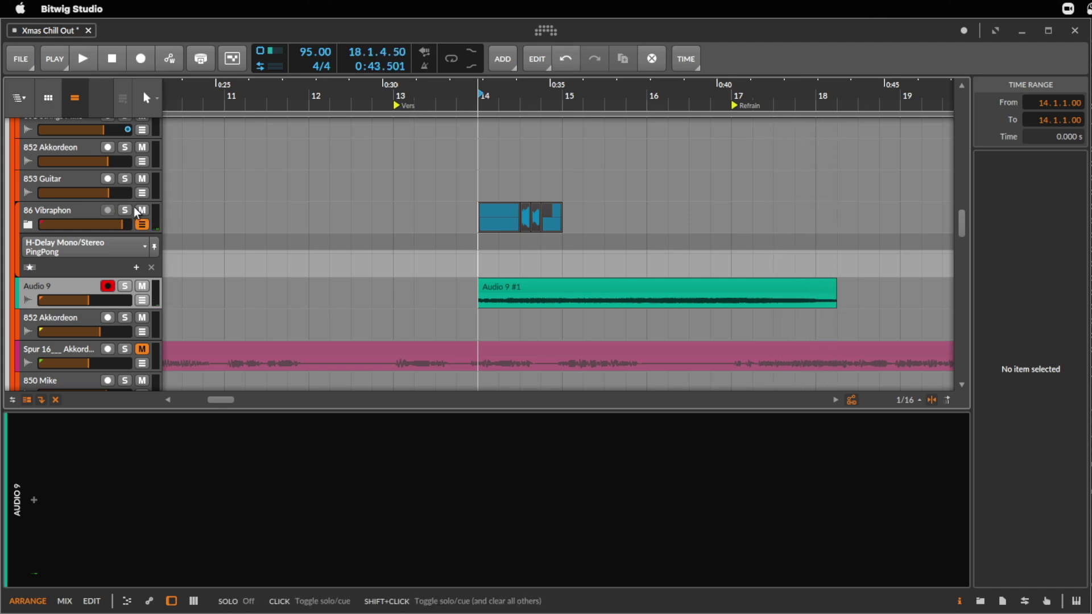
left_click(518, 284)
key("space")
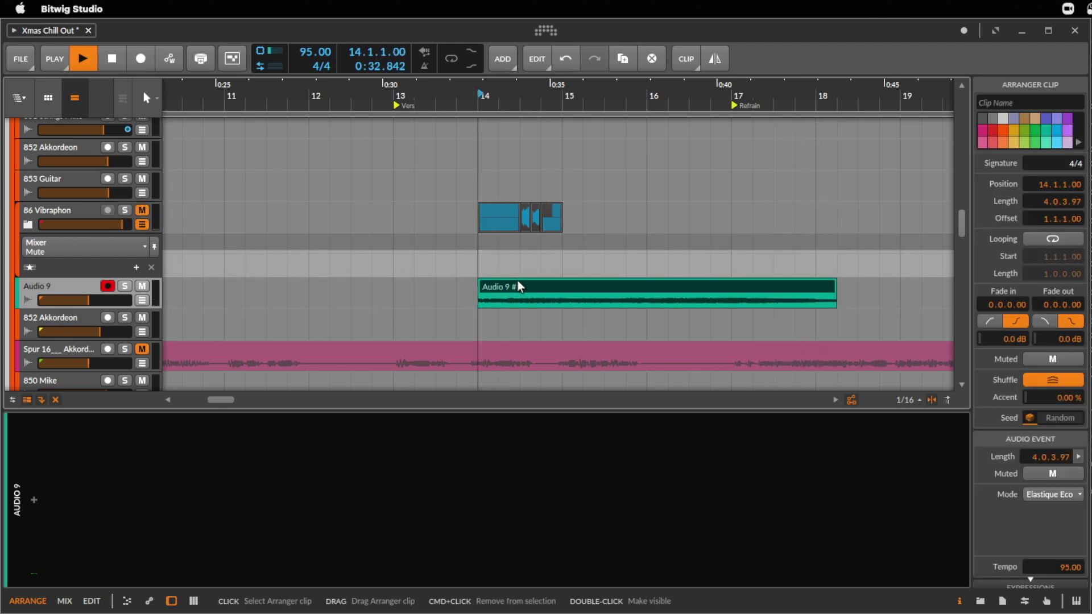
left_click_drag(121, 301, 121, 297)
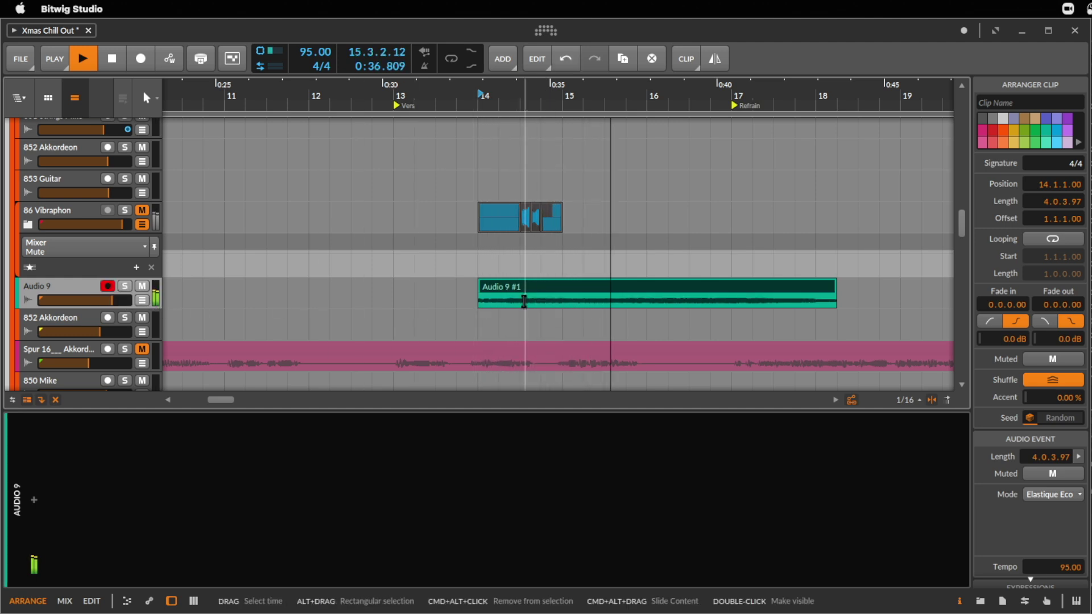
- Split the recorded Audio 9 clip at 14.3 and play each of the two parts
left_click_drag(521, 303, 570, 301)
key("super+e")
key("space")
left_click(499, 289)
key("space")
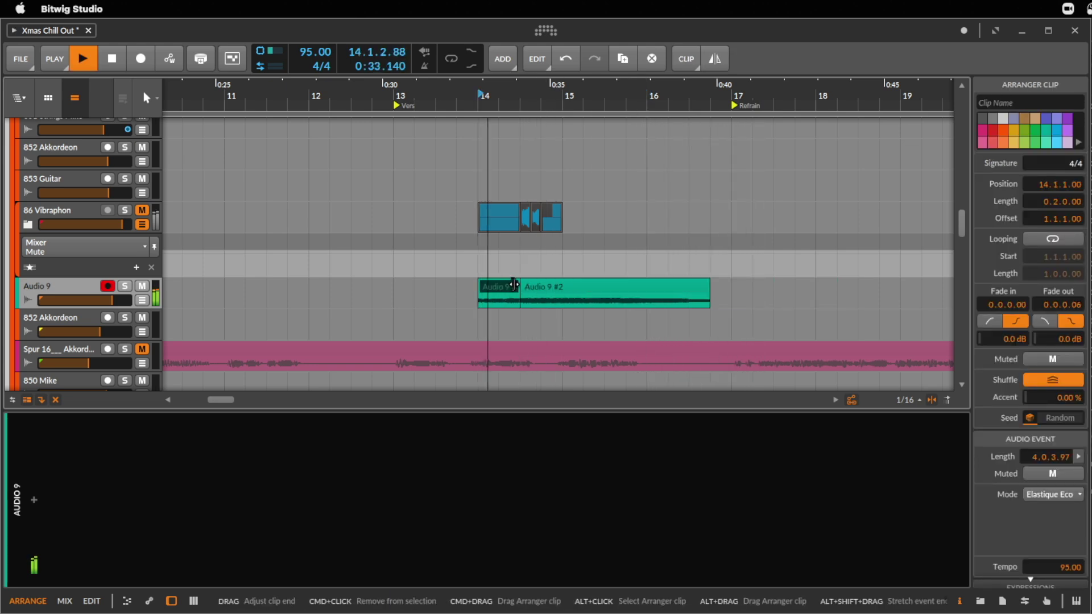
left_click(560, 287)
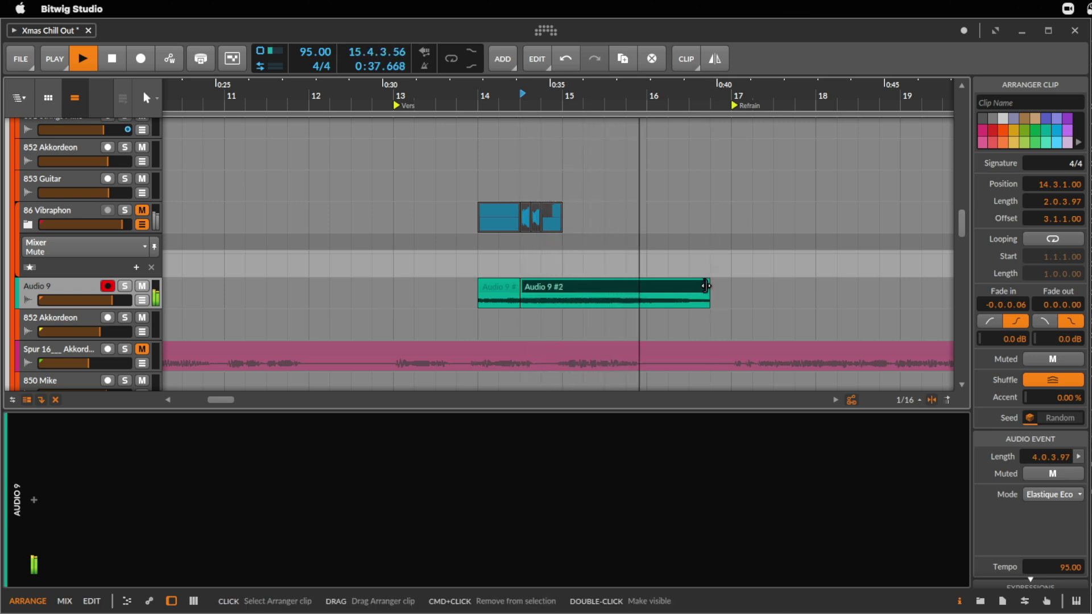
- Trim the second Audio 9 clip to a length of one bar and duplicate it directly behind itself at 15.3
left_click_drag(706, 286, 533, 311)
key("space")
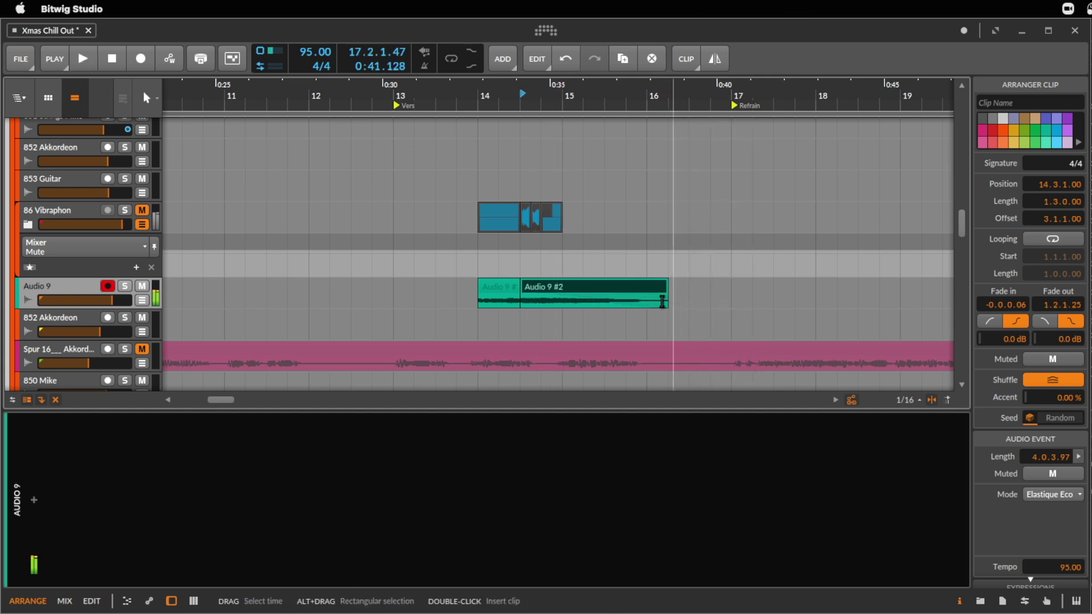
key("super+z")
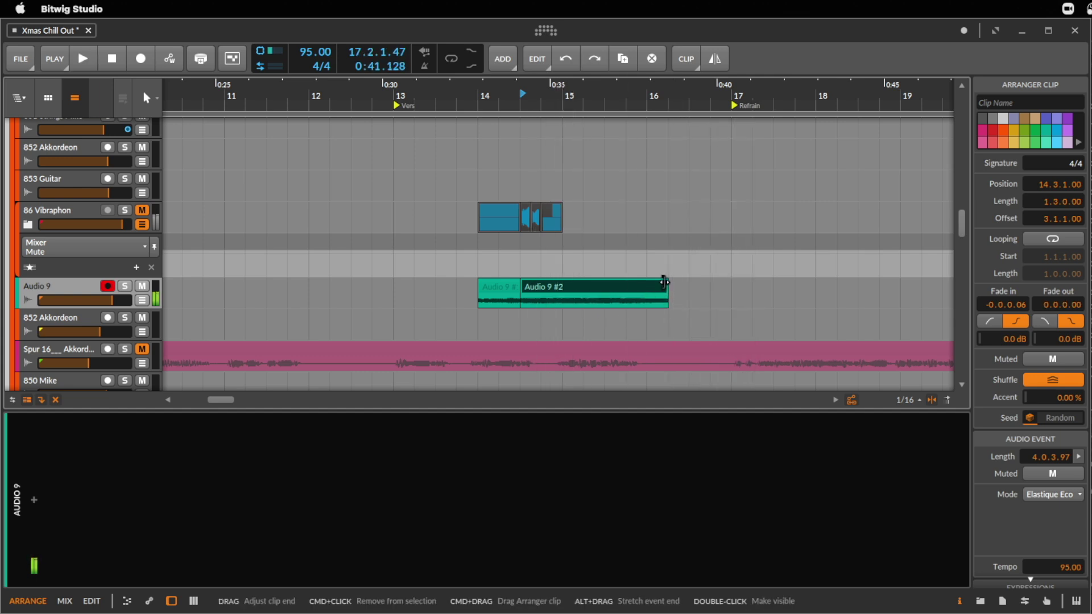
left_click_drag(667, 285, 631, 290)
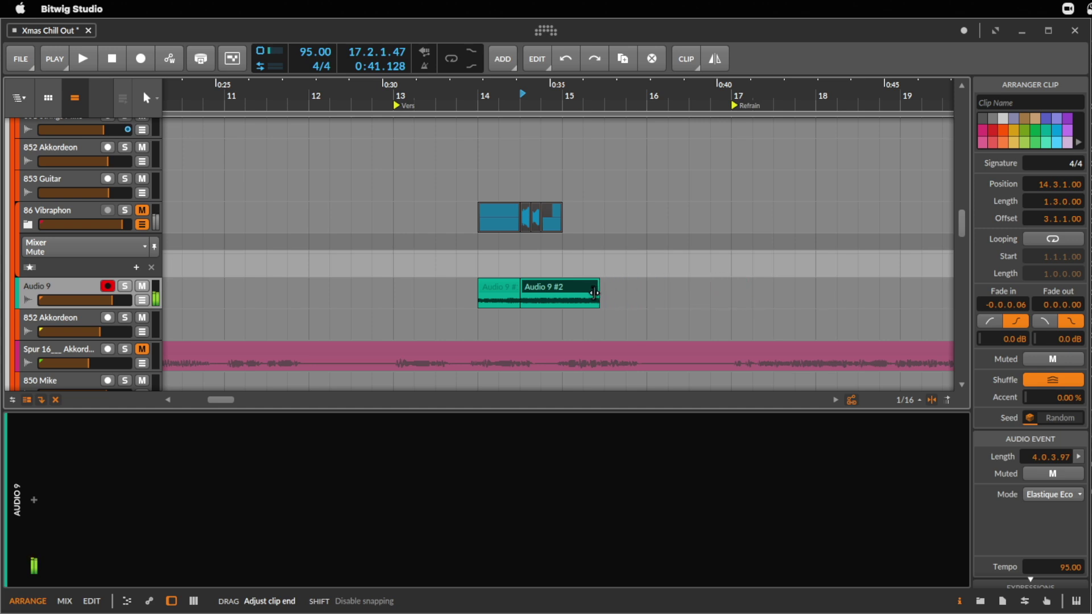
key("super+d")
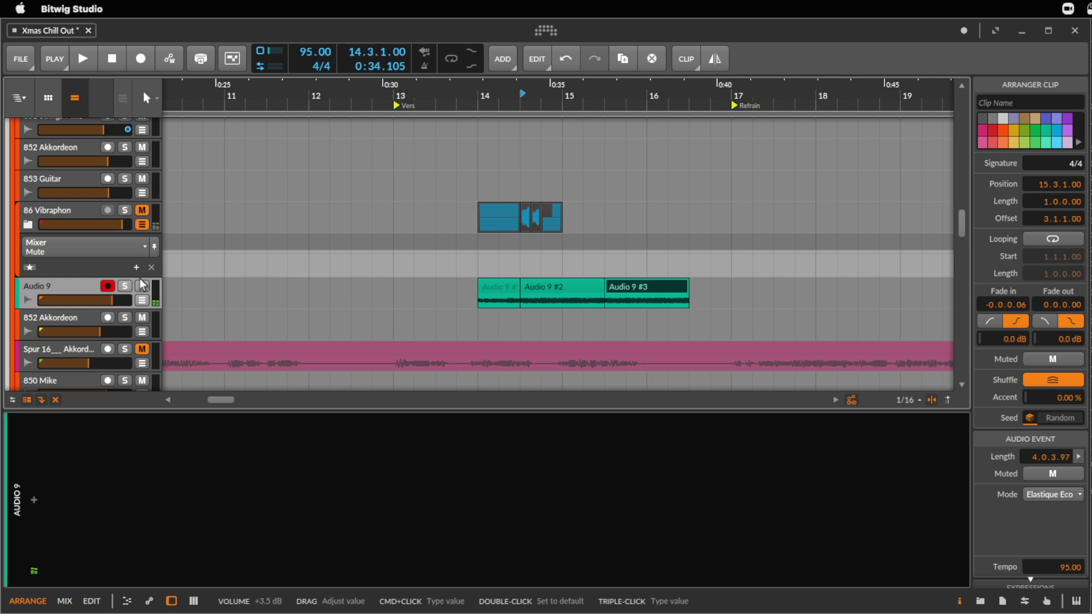
- Audition the edited Audio 9 clips from 14.3 and again from bar 14
key("space")
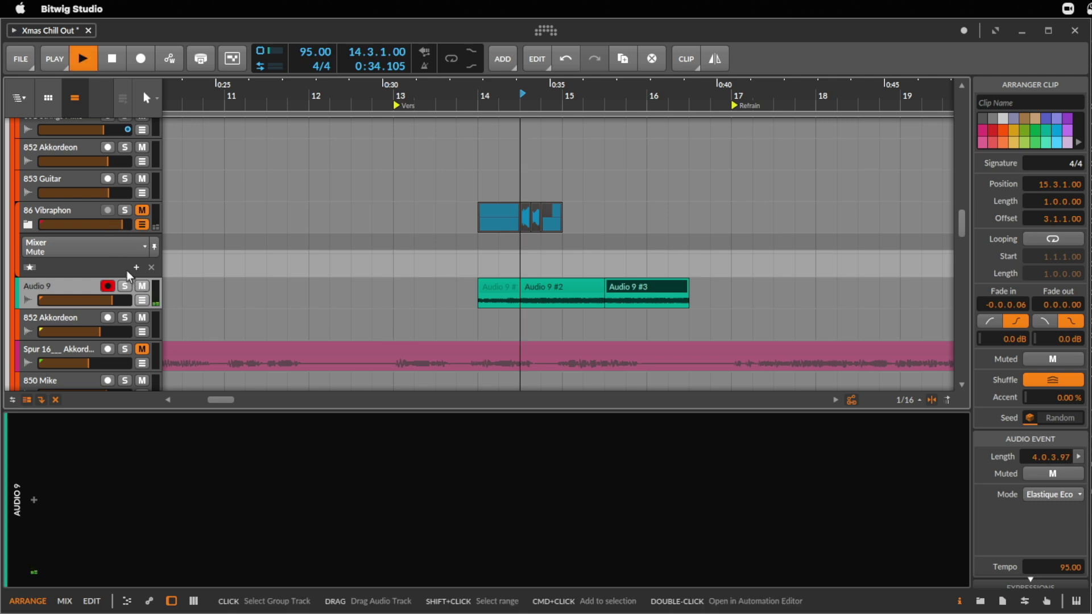
left_click(510, 288)
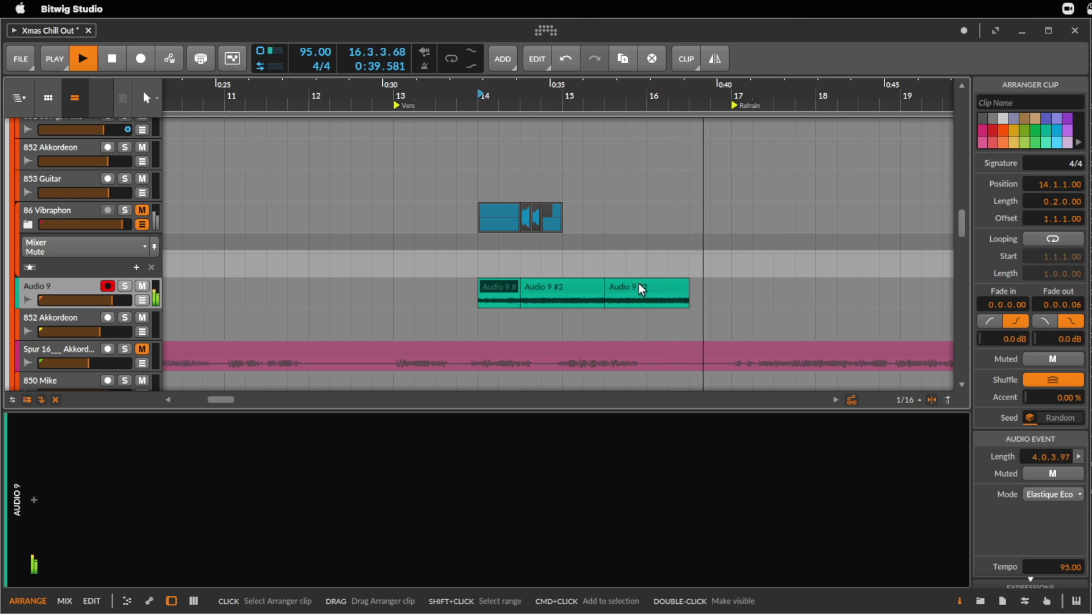
key("space")
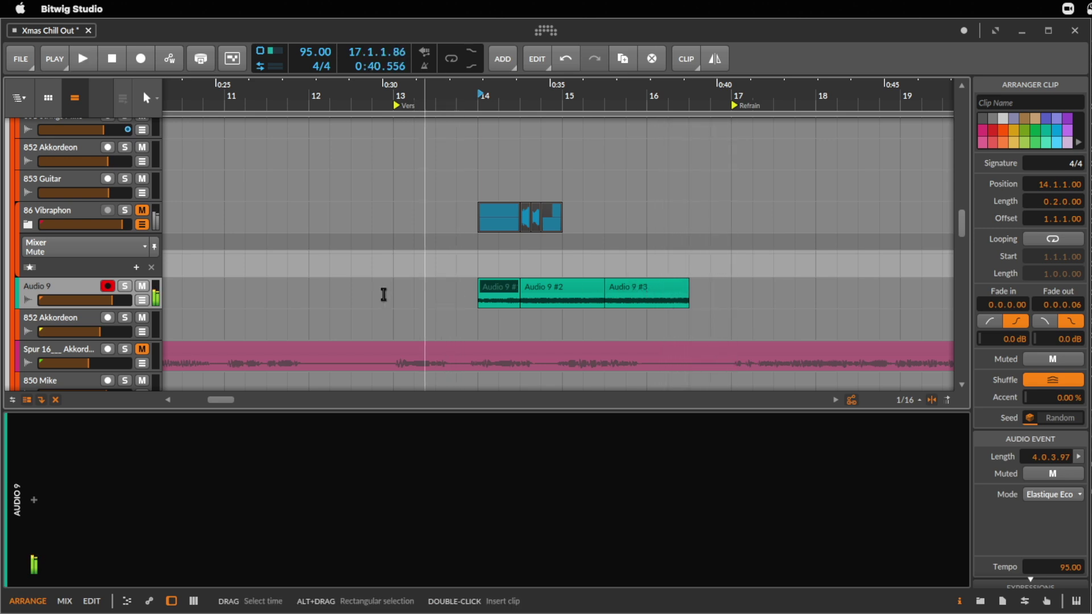
- Switch off the H-Delay on the muted 86 Vibraphon group and hide the group's automation lanes
left_click(142, 212)
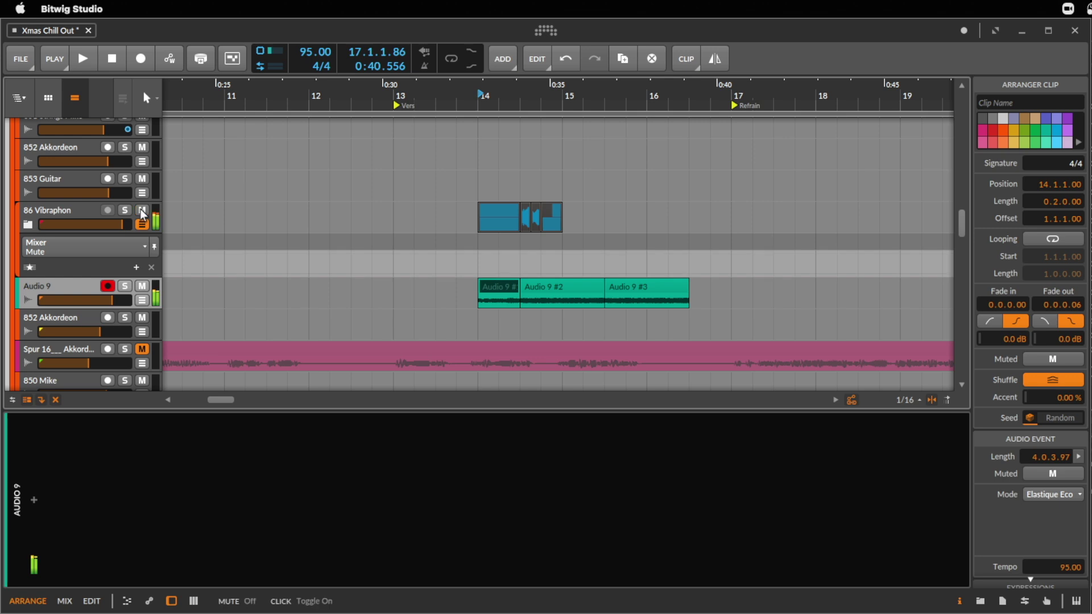
left_click(91, 209)
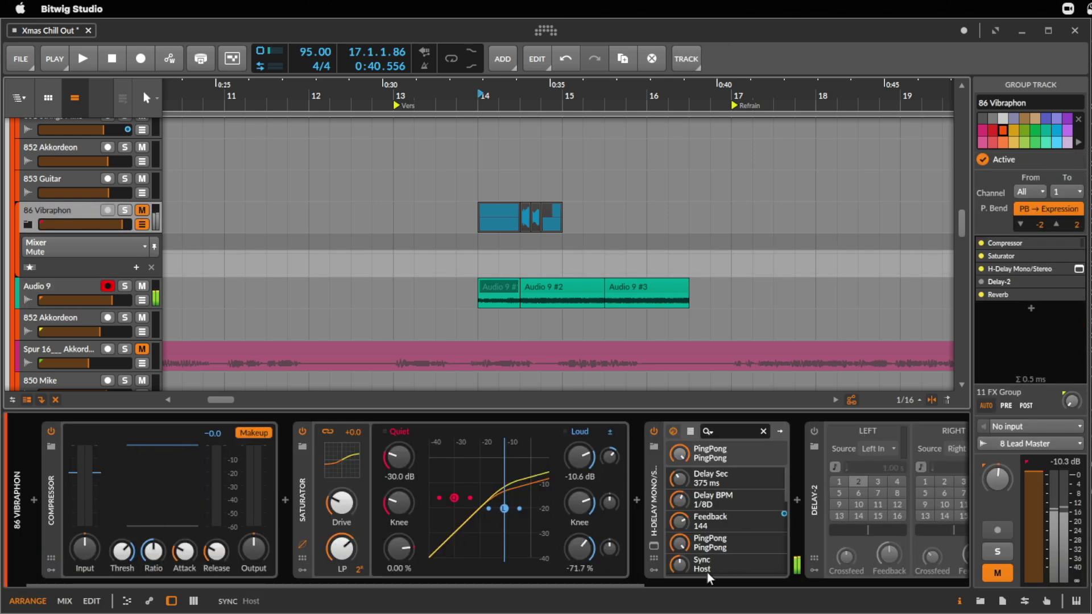
left_click(653, 432)
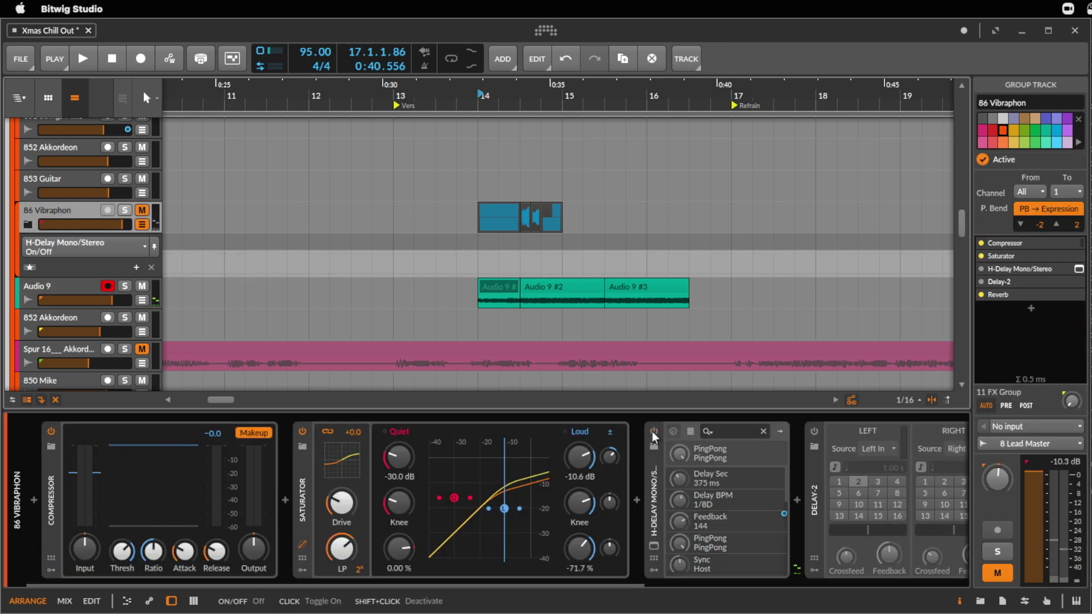
left_click(62, 290)
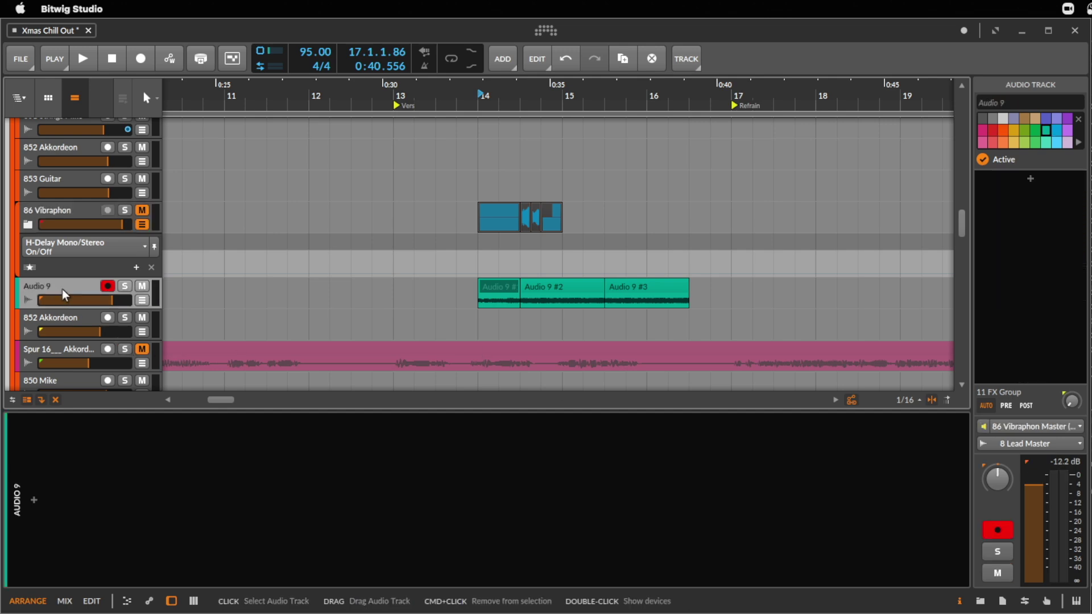
left_click(142, 224)
- Unfold the 86 Vibraphon group and mute all clips on the 861 Vibraphon L and 861 Vibraphon R tracks
left_click(65, 218)
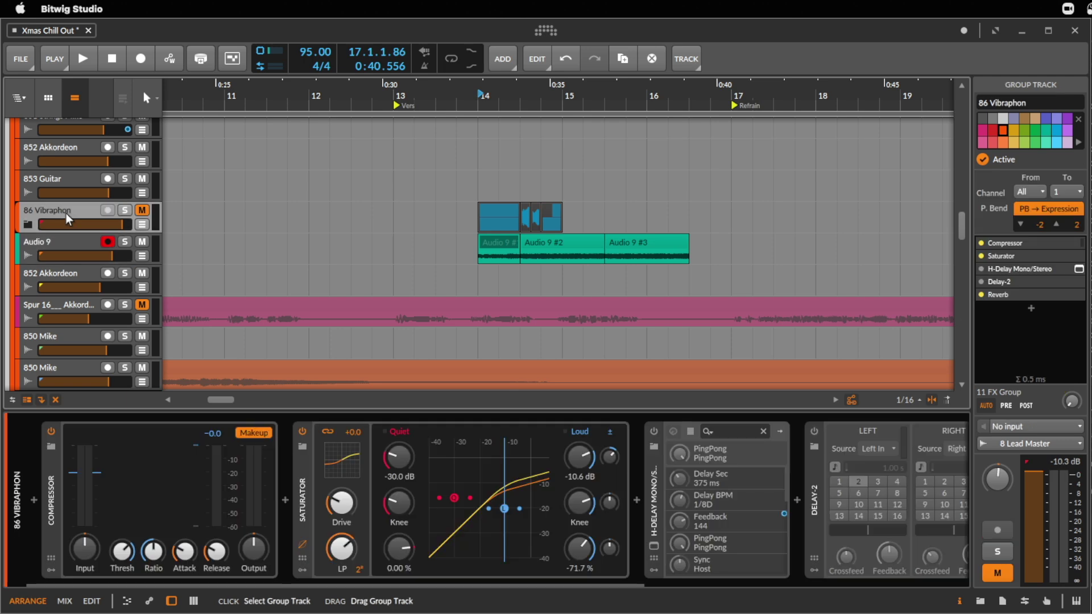
left_click(139, 224)
left_click(500, 248)
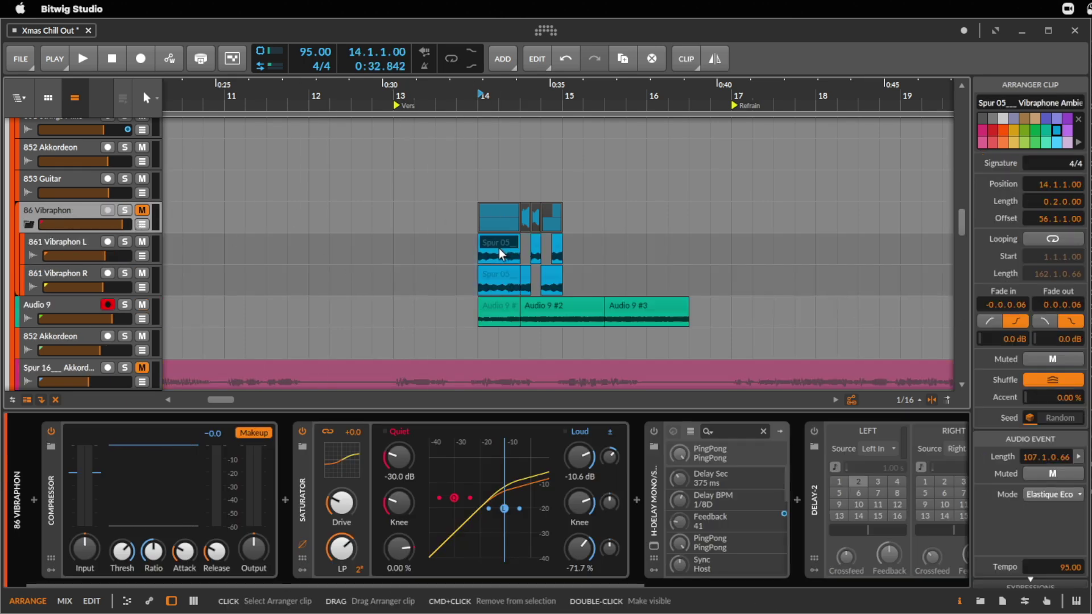
left_click(554, 275, "shift")
key("alt+m")
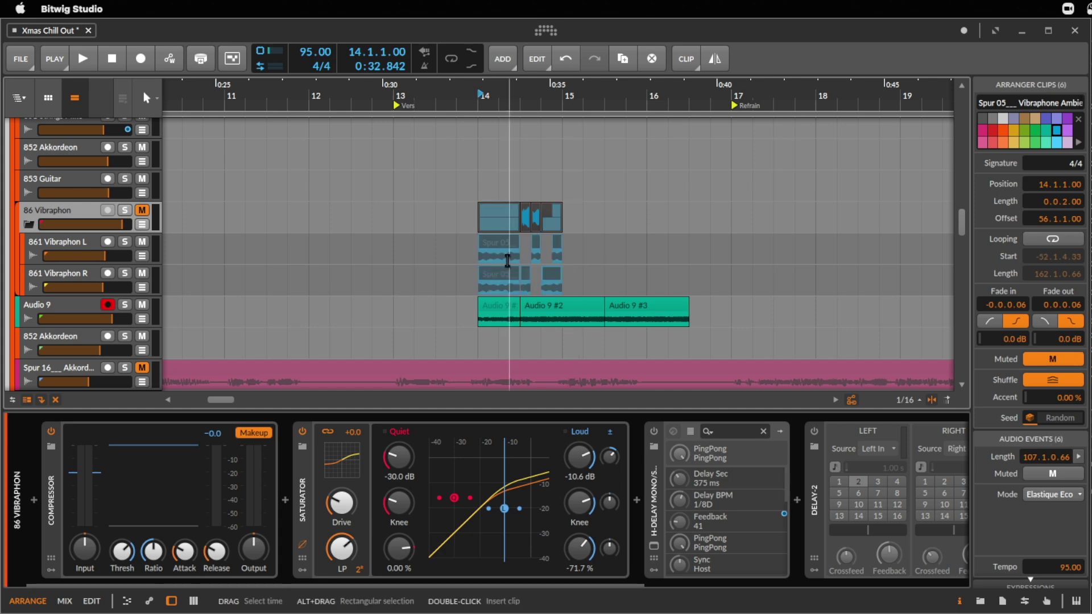
- Play the Audio 9 clips from bar 14 and collapse the 86 Vibraphon group
left_click(513, 302)
key("space")
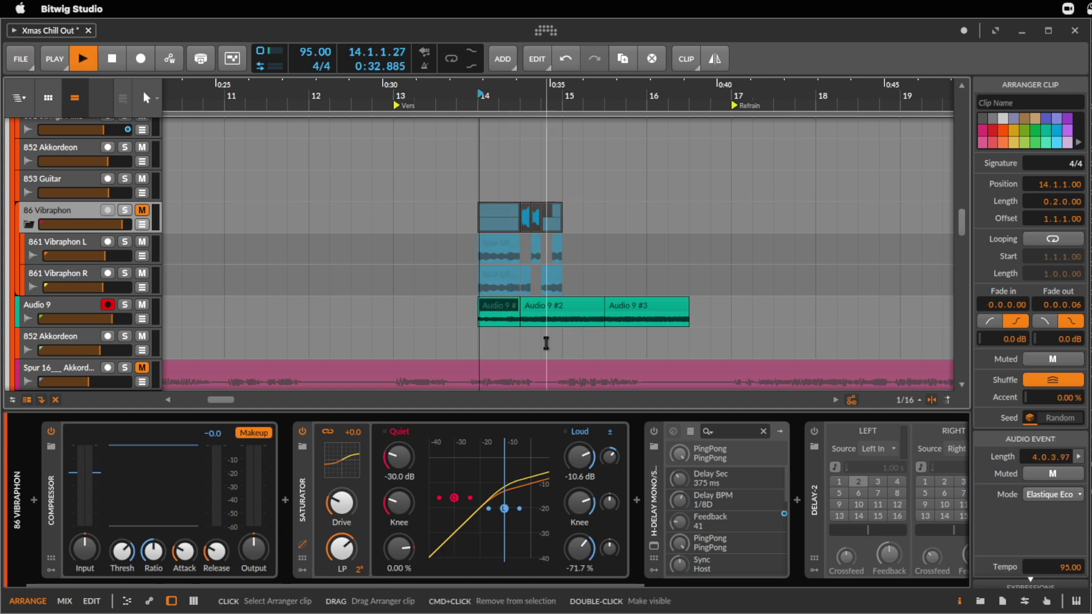
left_click(141, 223)
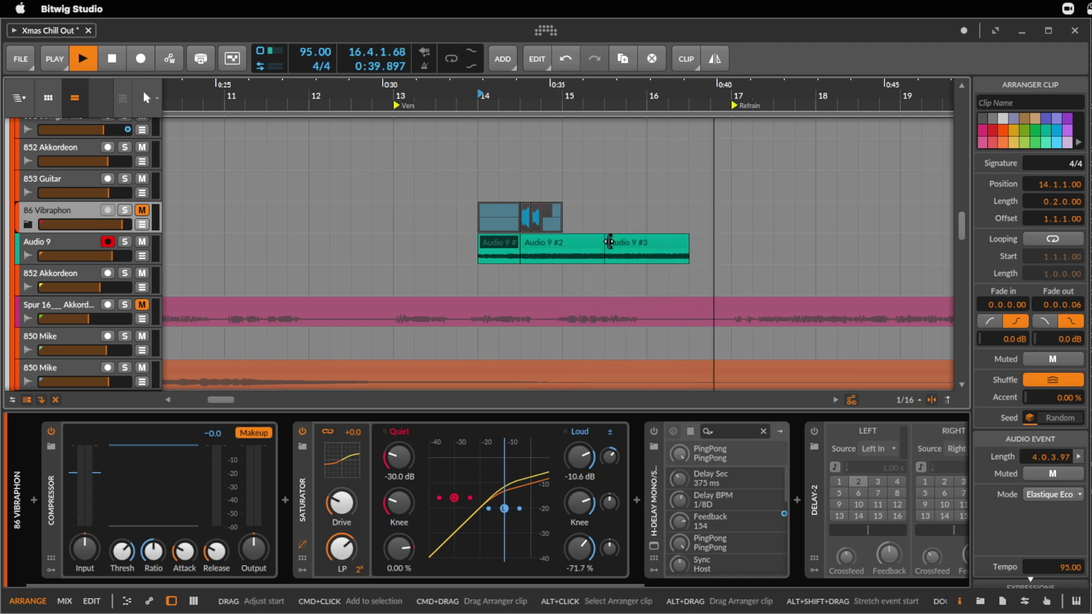
- Move the third Audio 9 clip to bar 16, shorten it to three beats, and audition it there
left_click_drag(632, 245, 708, 241)
key("space")
key("space")
key("space")
key("space")
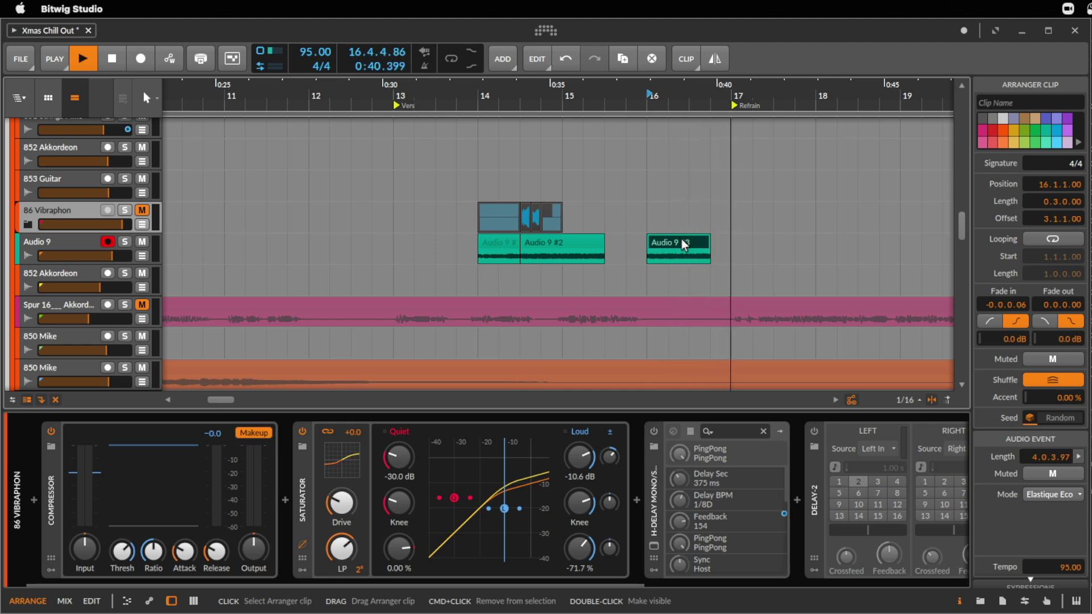
key("space")
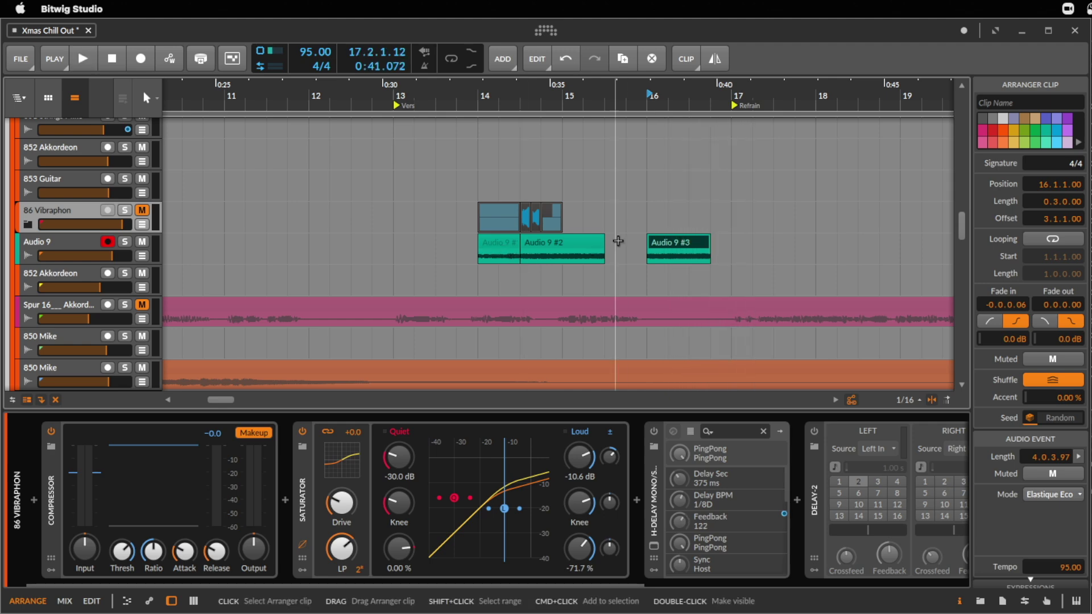
- Duplicate the Audio 9 track together with its clips
key("space")
left_click(60, 239)
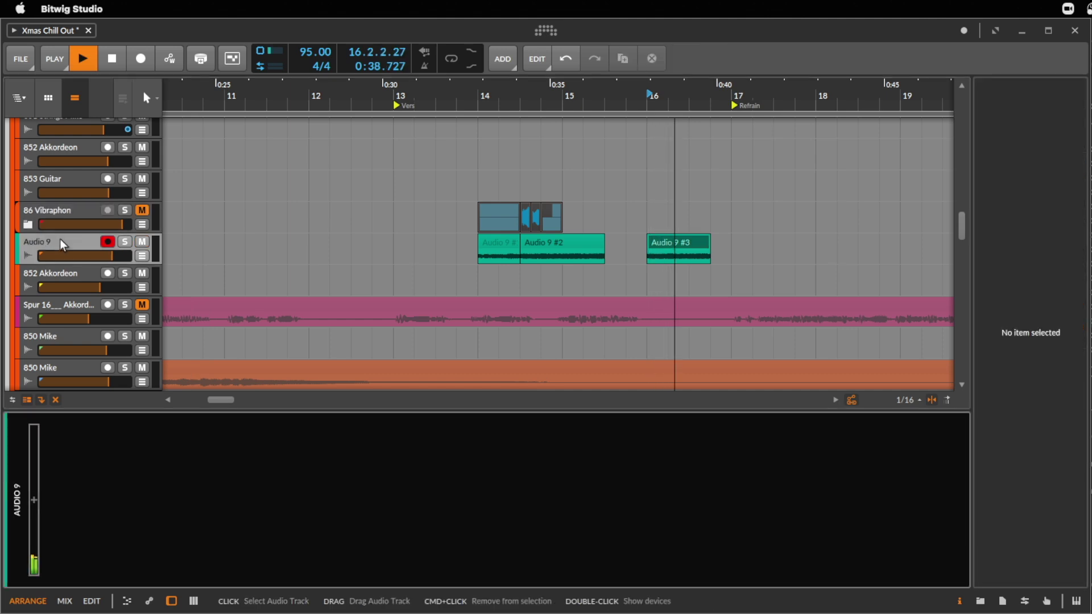
key("space")
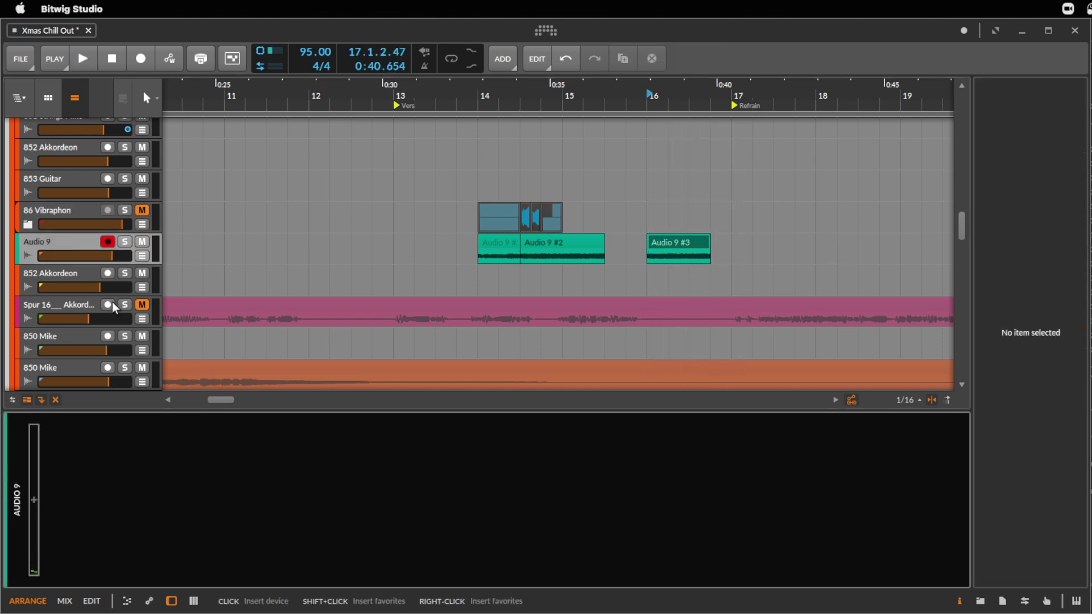
left_click(251, 258)
key("ctrl+d")
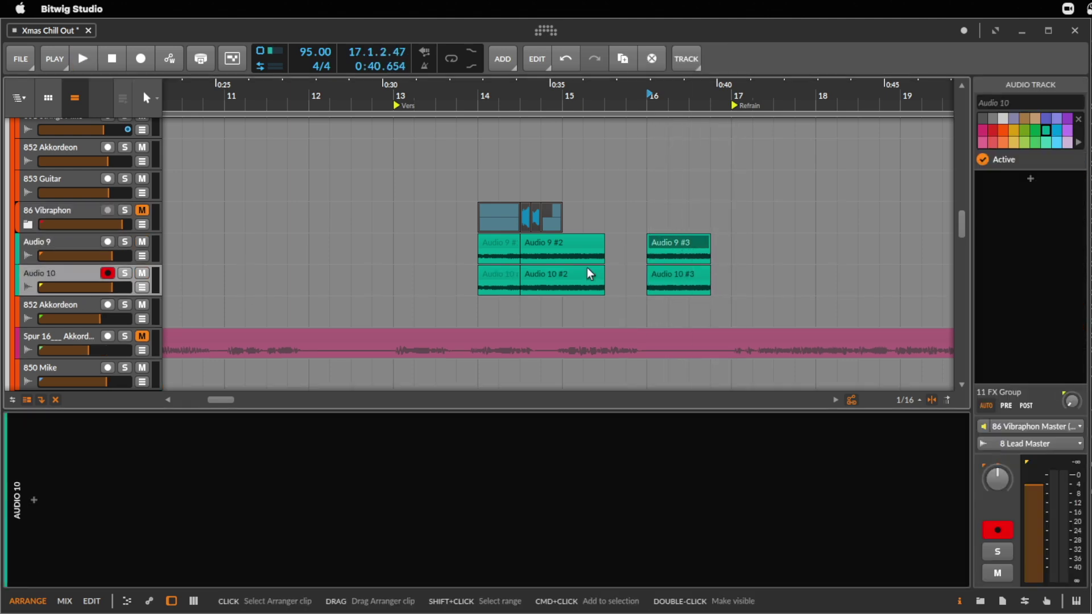
- Delete the first two clips on Audio 10 and the bar 16 clip on Audio 9, and audition the remaining bar 16 clip
left_click(565, 271)
key("Delete")
left_click(512, 275)
key("Delete")
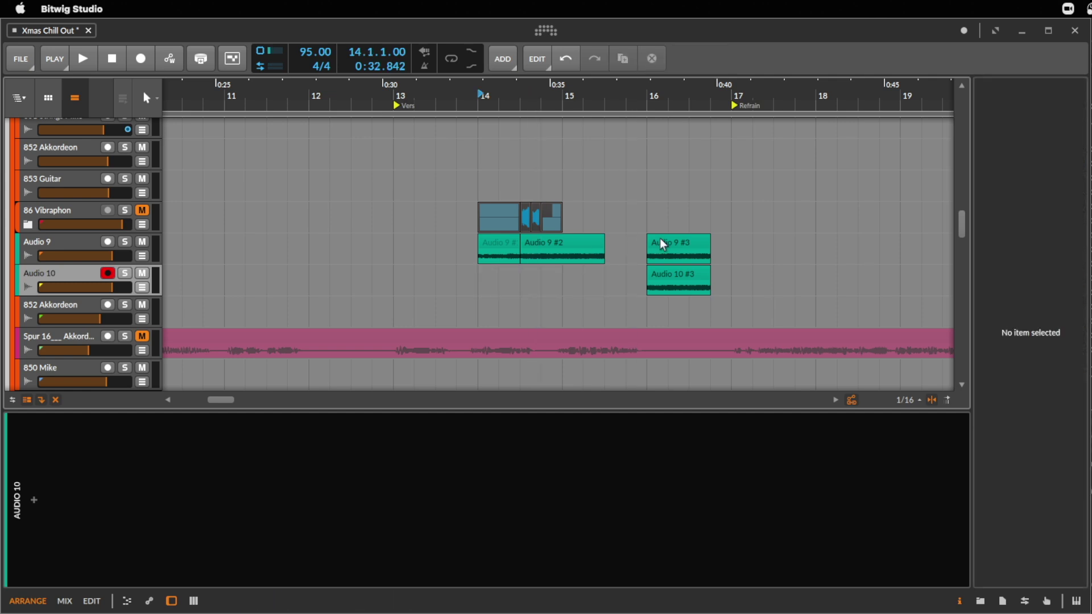
left_click(676, 276)
key("space")
key("space")
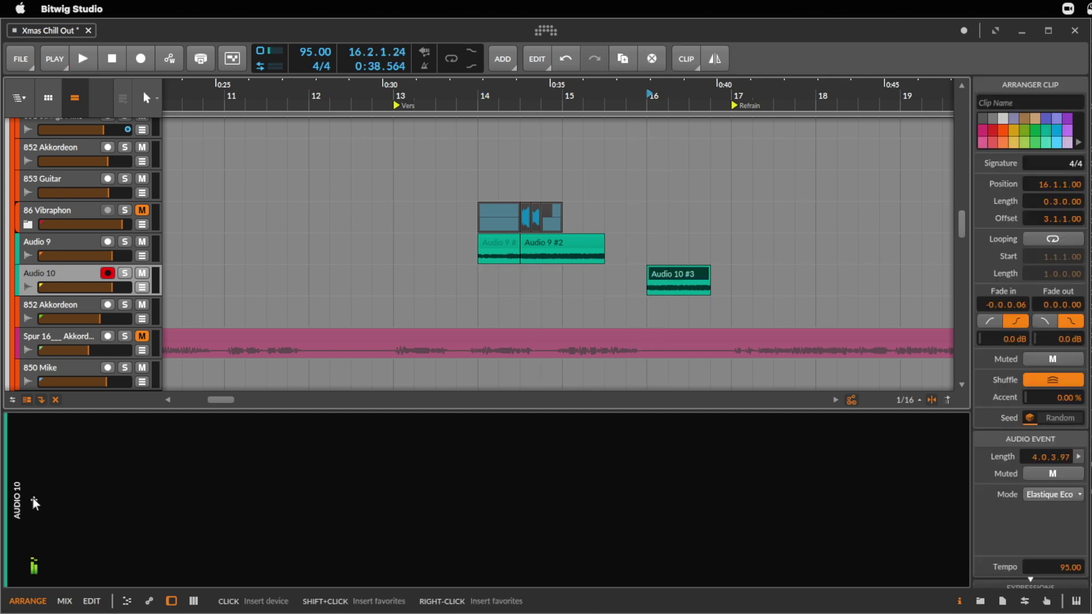
- Add an EQ+ device to the Audio 10 track and set its band 1 low-cut to 319 Hz
left_click(34, 500)
type("eq")
double_click(661, 168)
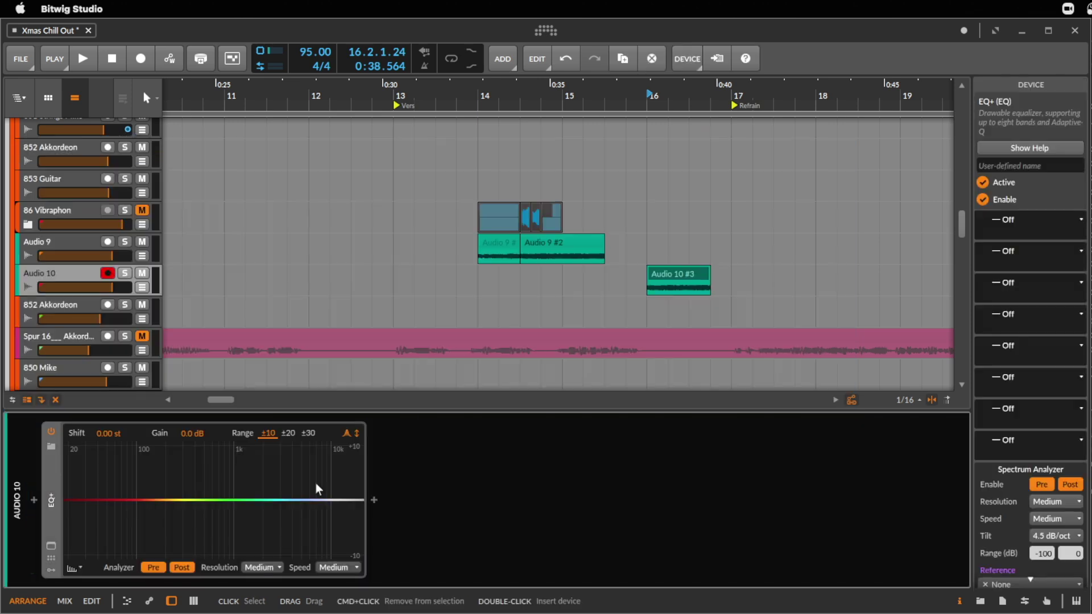
key("space")
left_click_drag(66, 501, 185, 499)
- Audition the bar 16 clip on Audio 10 through the low-cut EQ+
left_click(690, 276)
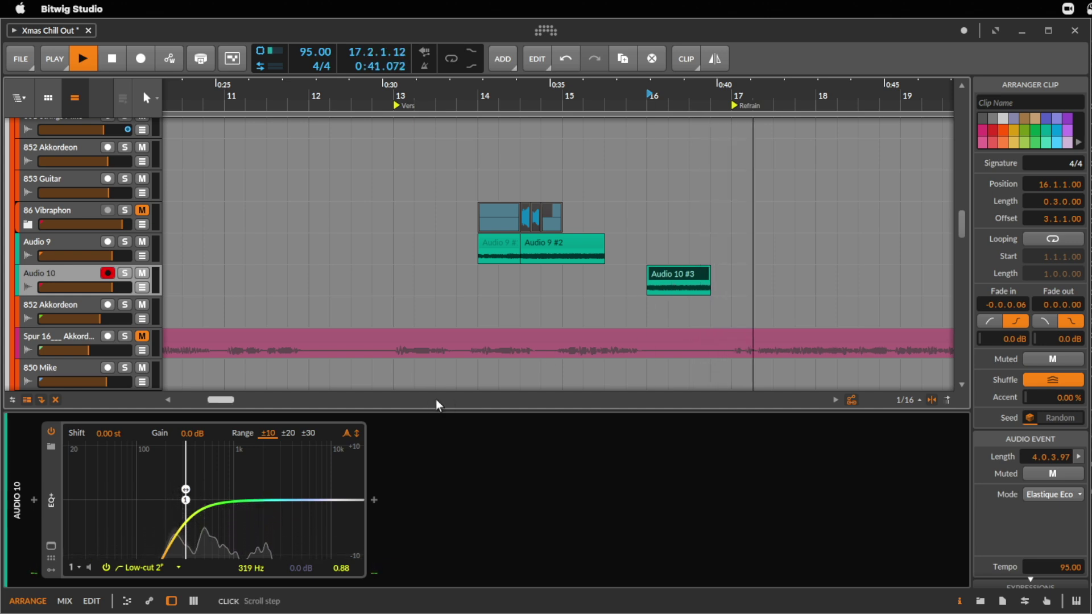
key("space")
key("space")
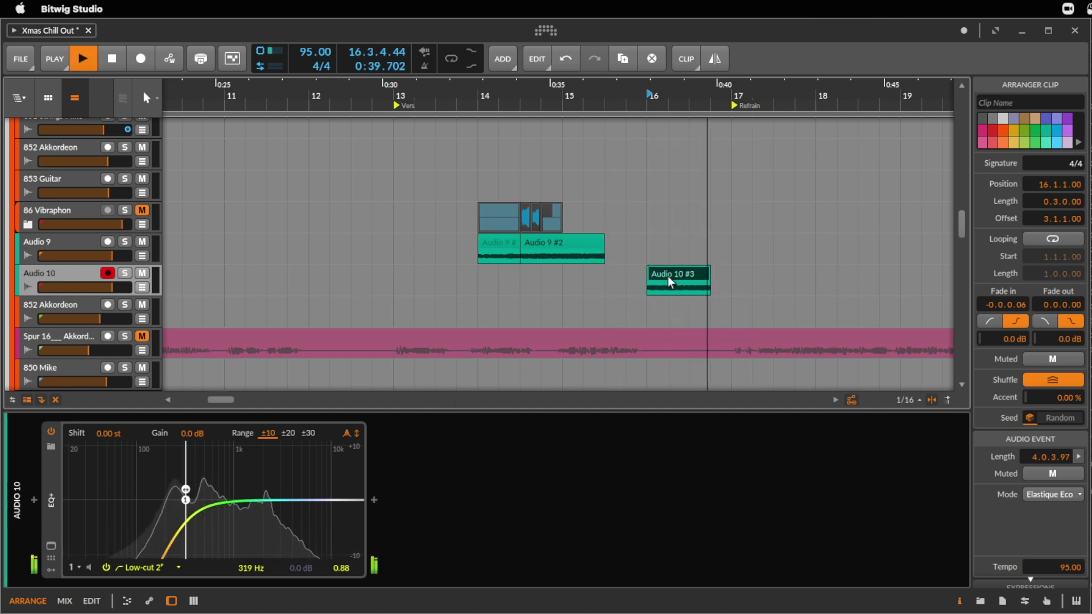
key("space")
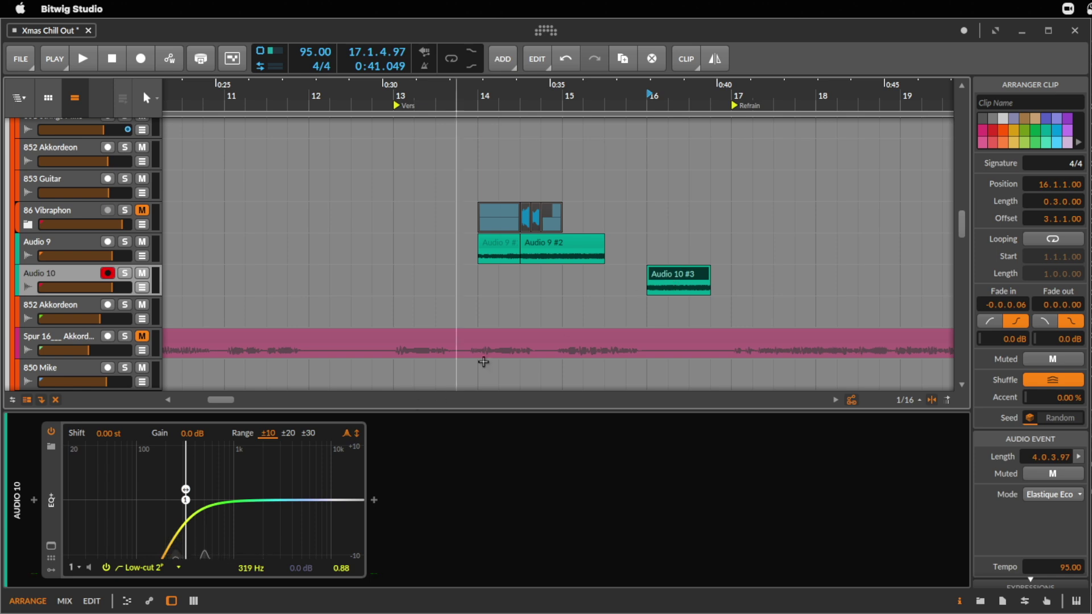
- Move the two remaining Audio 9 clips down onto the Audio 10 track at the same position
left_click(569, 243)
left_click(496, 244, "shift")
left_click_drag(495, 243, 493, 278)
- Show the EQ+ band 1 frequency automation lane for Audio 10 and play the clips from bar 14
left_click(142, 287)
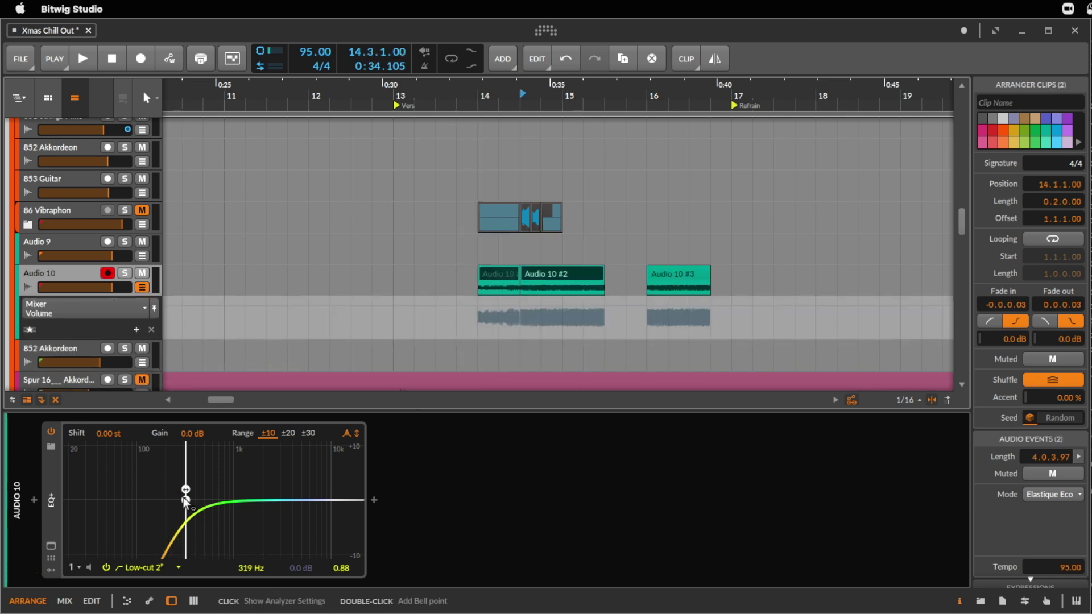
key("space")
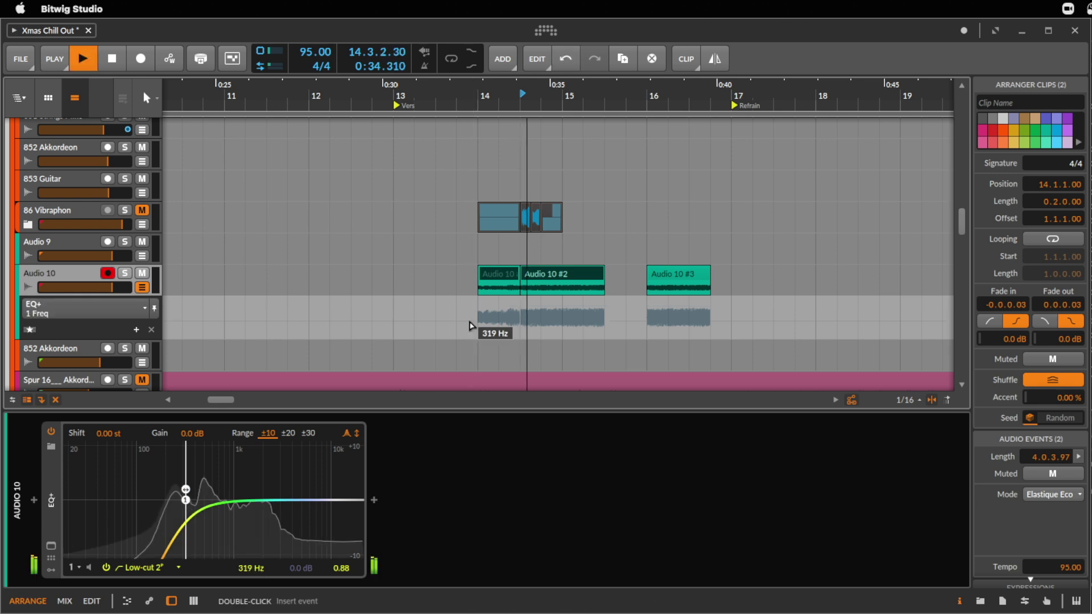
left_click(485, 321)
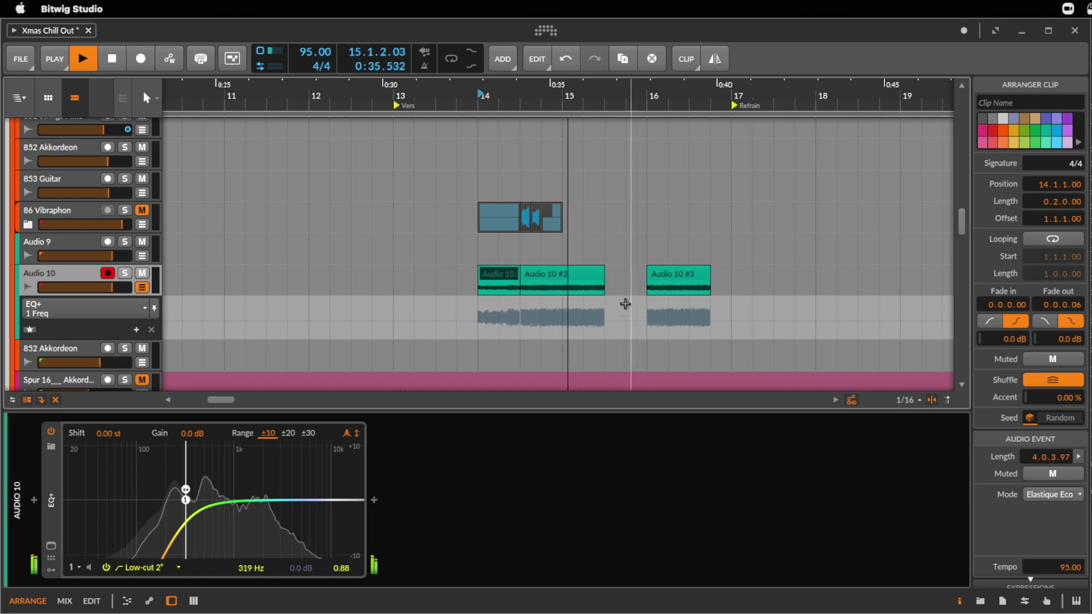
- Extend the middle Audio 10 clip to bar 16 so it closes the gap before the last clip
left_click_drag(604, 282, 647, 273)
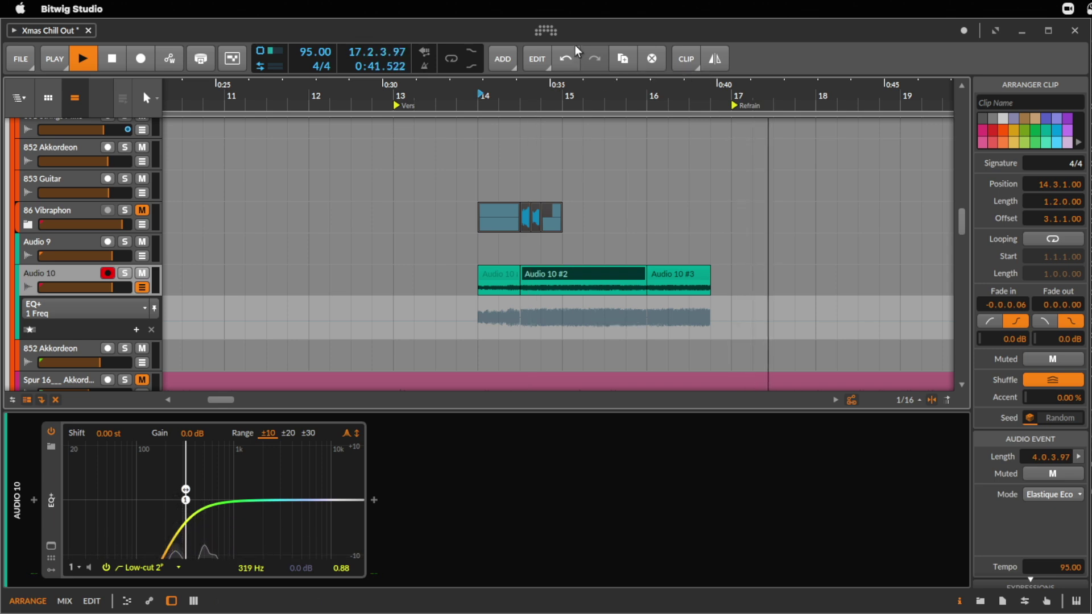
left_click_drag(541, 91, 541, 49)
key("space")
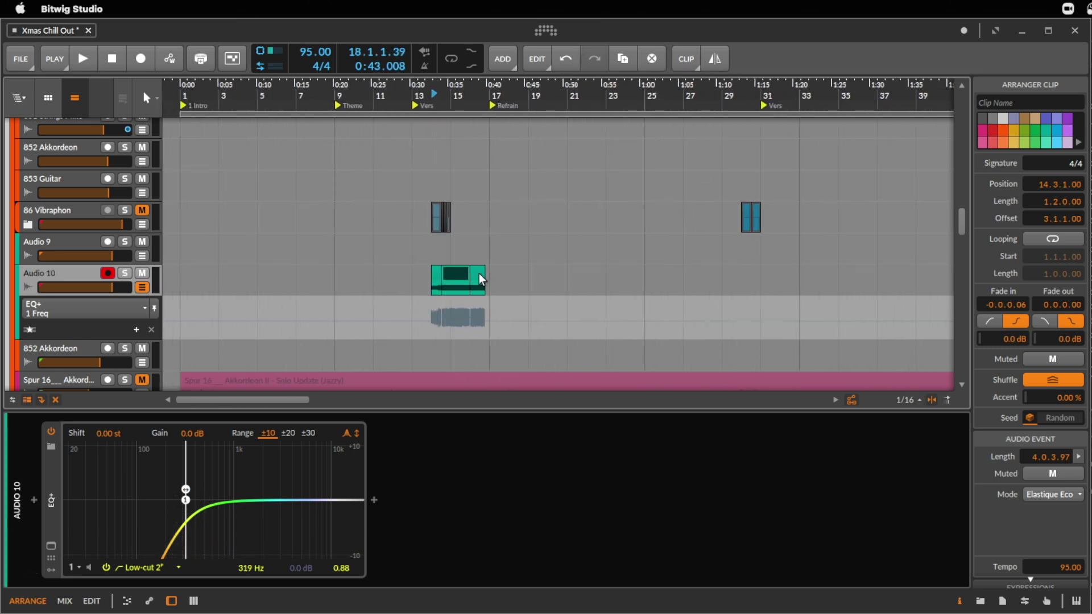
- Copy the last Audio 10 clip to bar 1 and audition it
left_click_drag(481, 278, 184, 283)
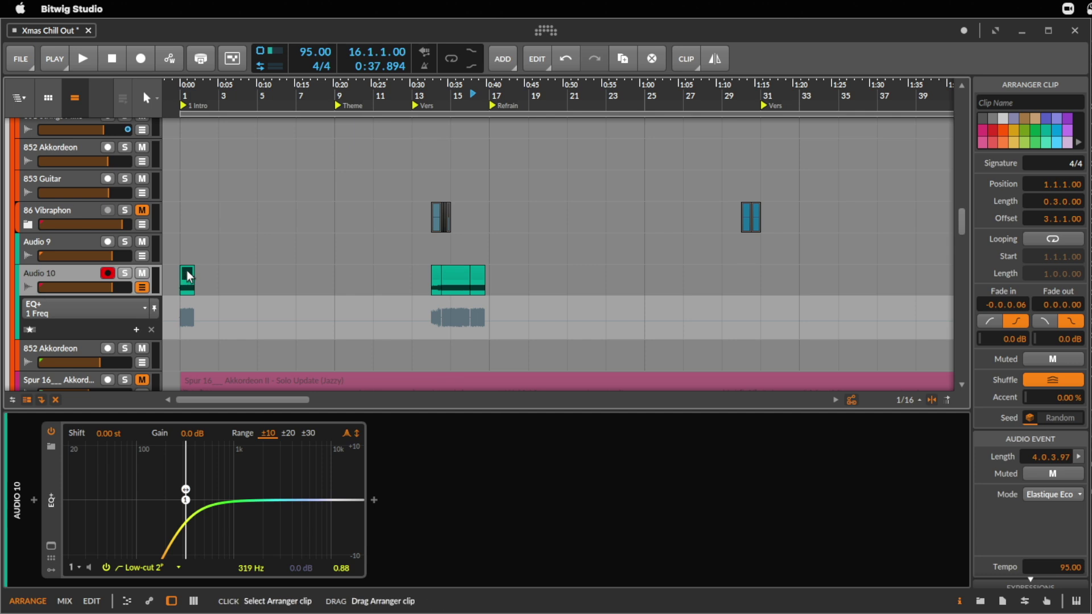
key("space")
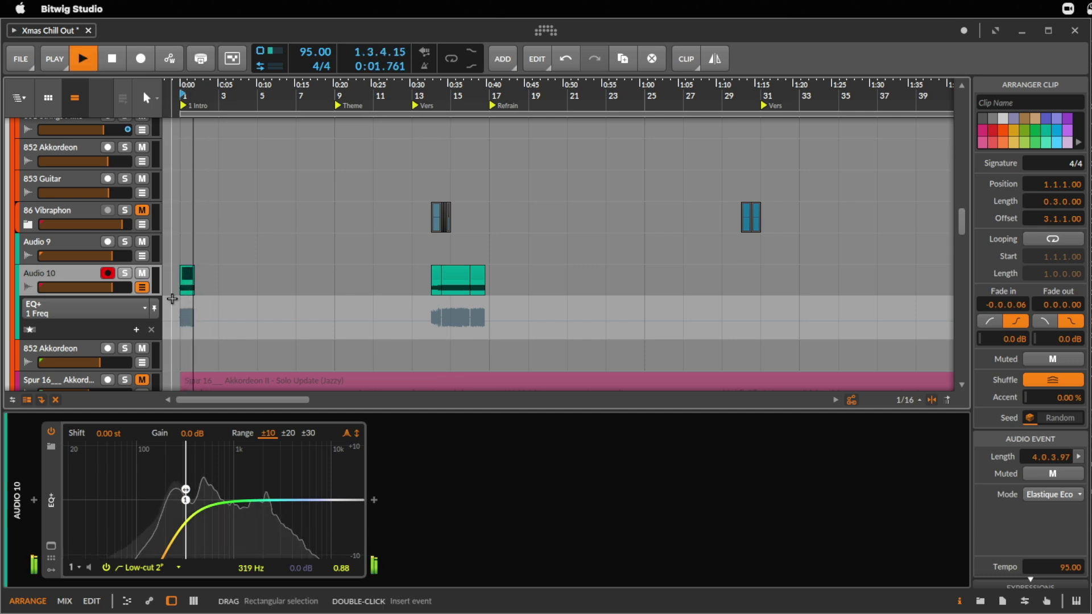
scroll(211, 101, "up", 5)
scroll(294, 98, "down", 1)
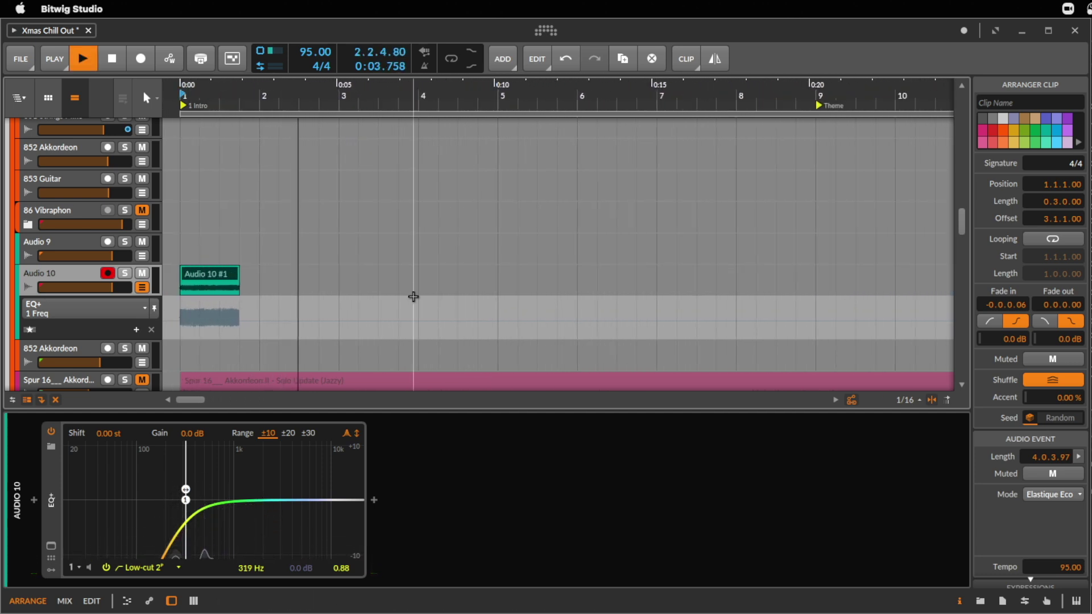
- Move the copied clip to bar 3, loop it to two bars long, and lower Audio 10's volume slightly while it plays
left_click_drag(224, 280, 497, 302)
key("space")
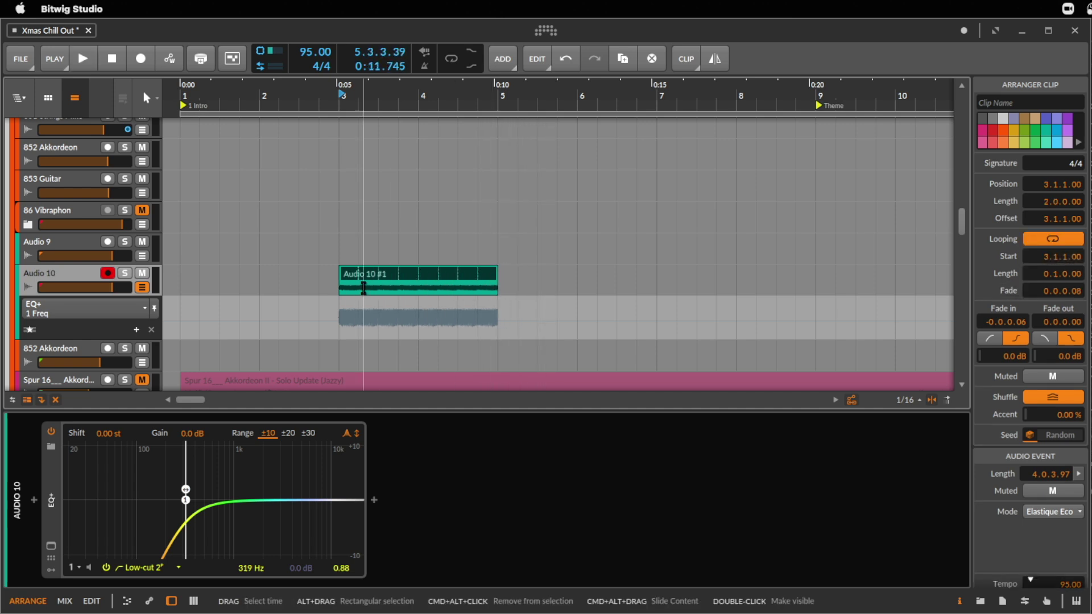
key("space")
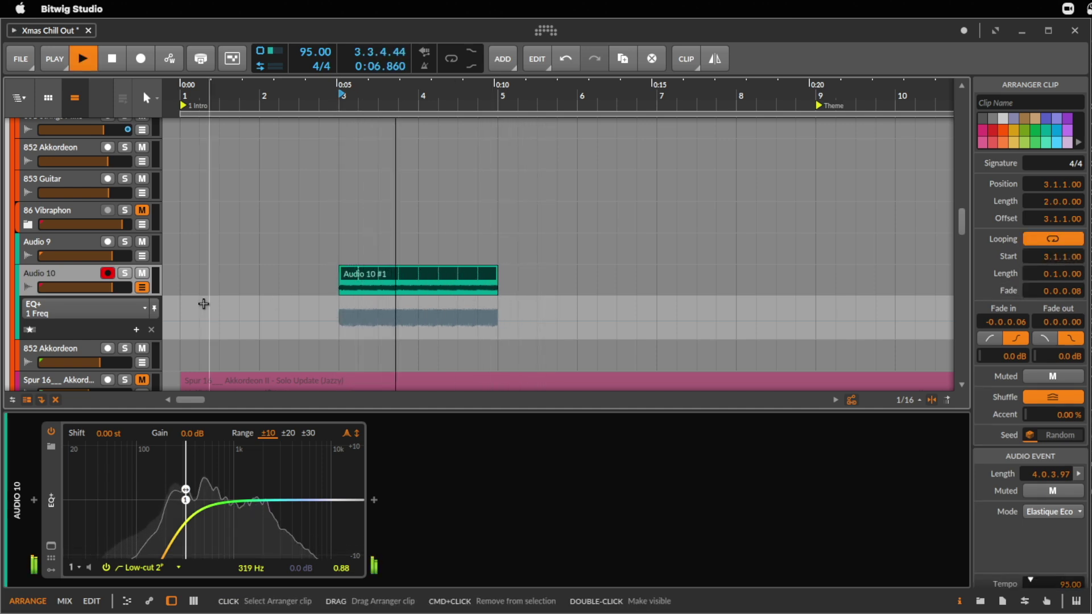
left_click_drag(112, 287, 104, 287)
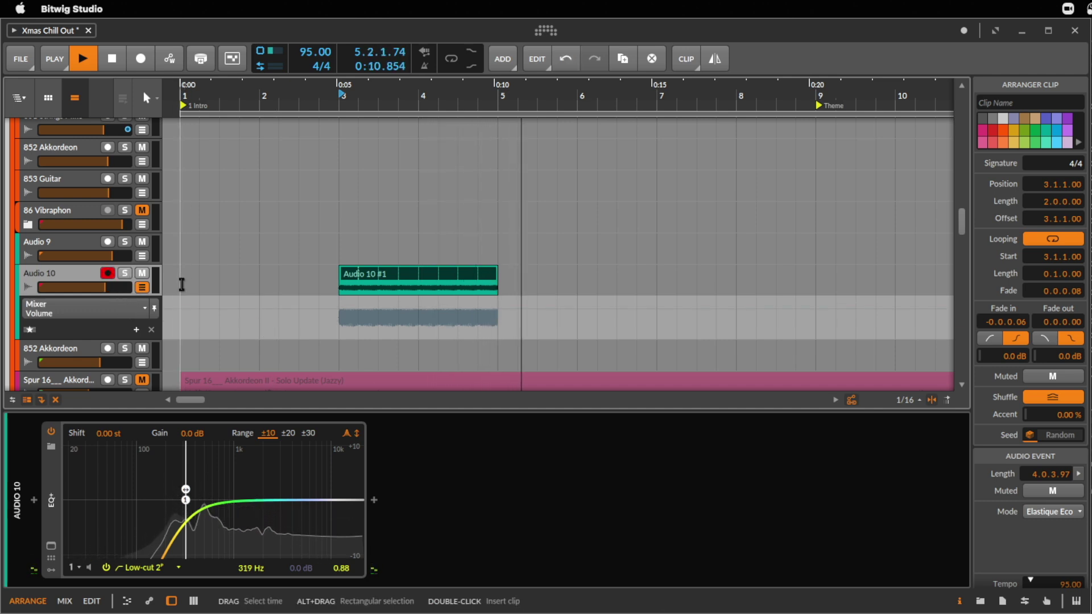
- Duplicate bars 1 to 5 of Audio 10 so the looped clip repeats at bar 7
left_click_drag(178, 285, 496, 289)
key("super+d")
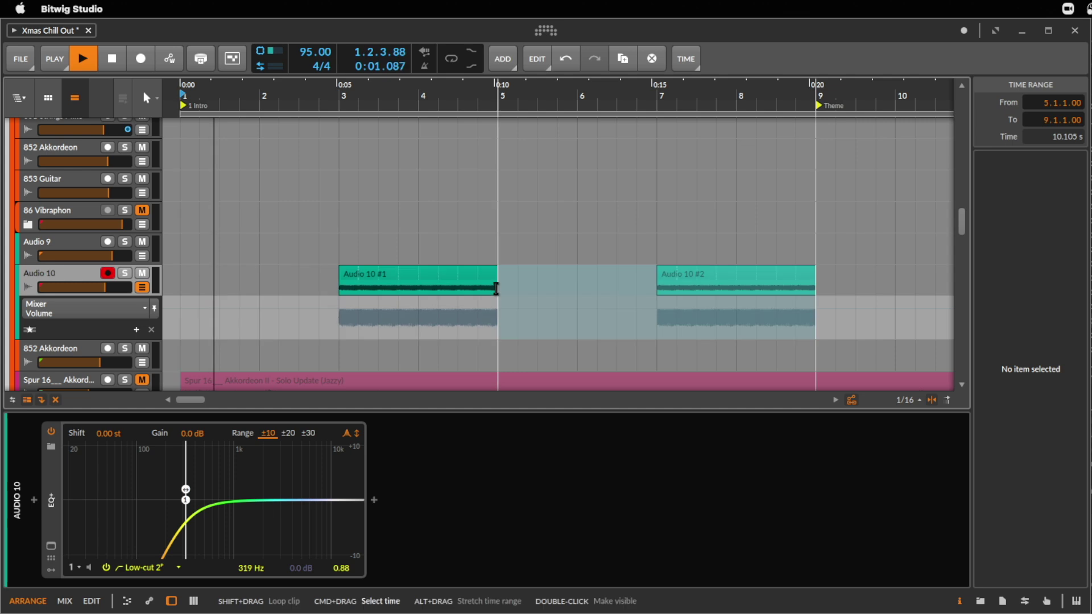
left_click_drag(534, 96, 534, 79)
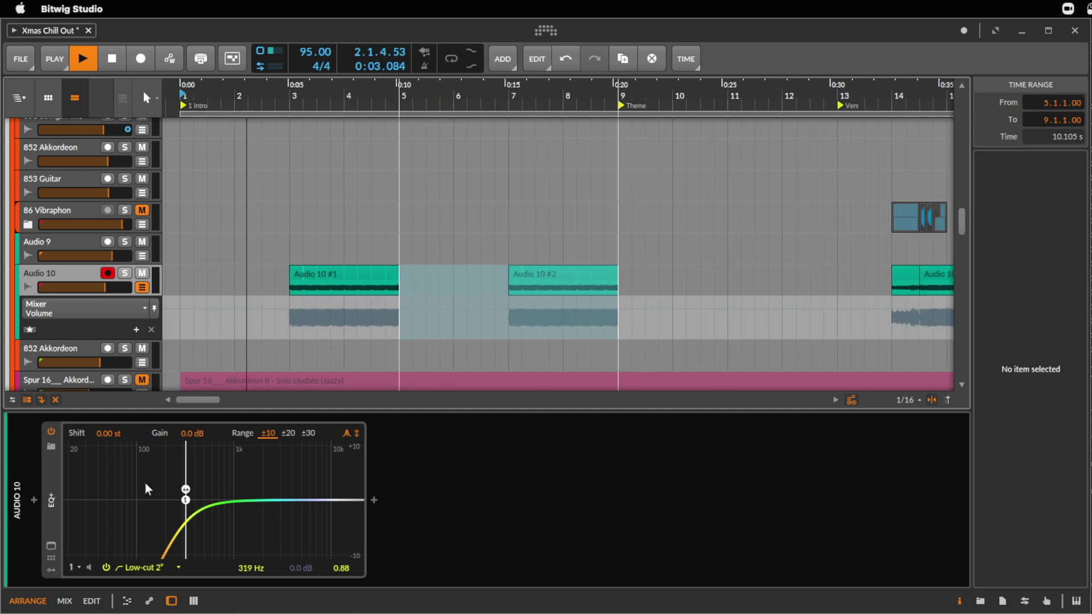
- Narrow the EQ+ band with a higher low-cut frequency and a new high-cut at 3.71 kHz, and raise Audio 10's volume slightly
left_click_drag(185, 506, 203, 507)
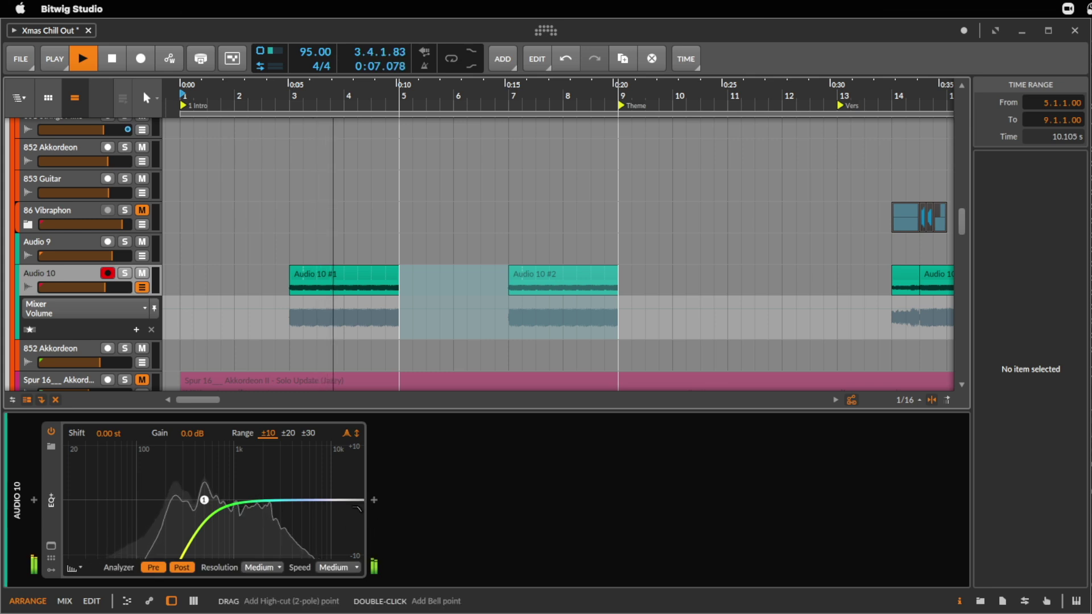
left_click_drag(373, 500, 289, 500)
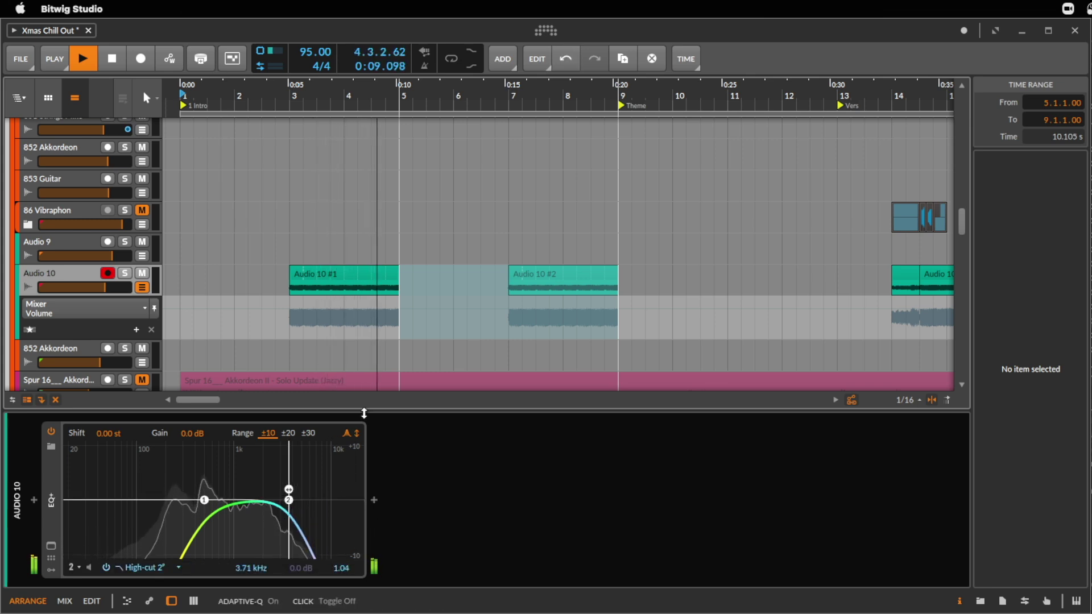
left_click_drag(107, 287, 118, 289)
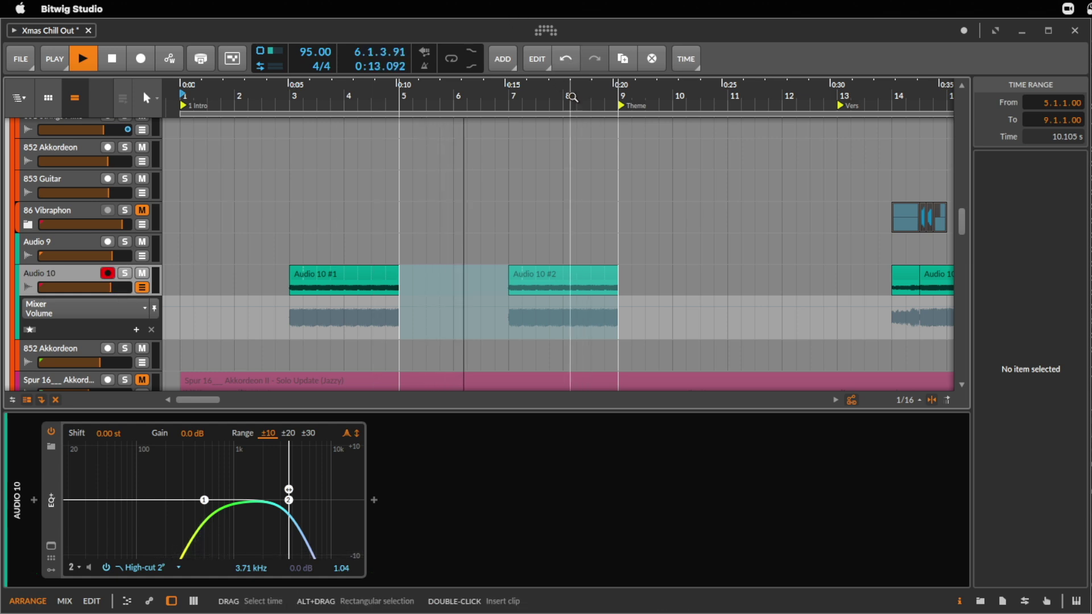
- Move the short bar 14 clip from Audio 10 up to the Audio 9 track at the same position
left_click_drag(572, 96, 571, 74)
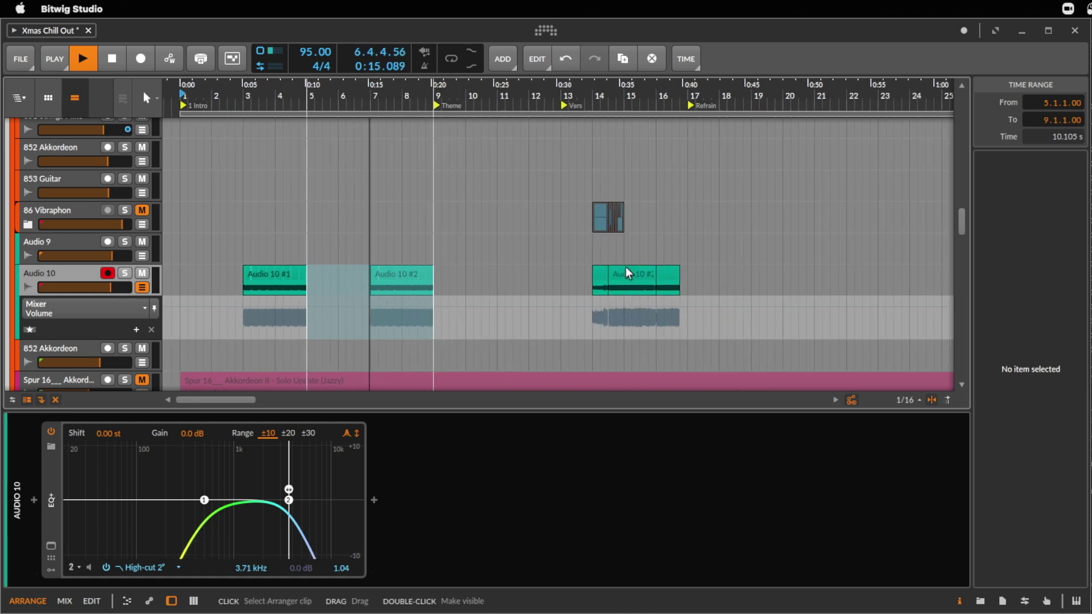
left_click(419, 275)
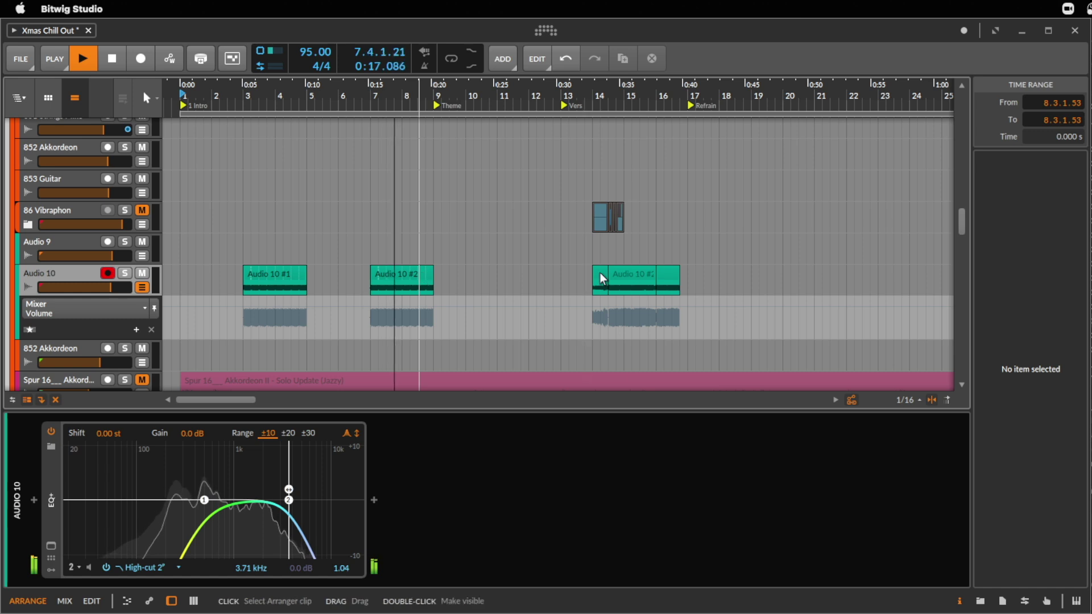
left_click_drag(599, 273, 598, 258)
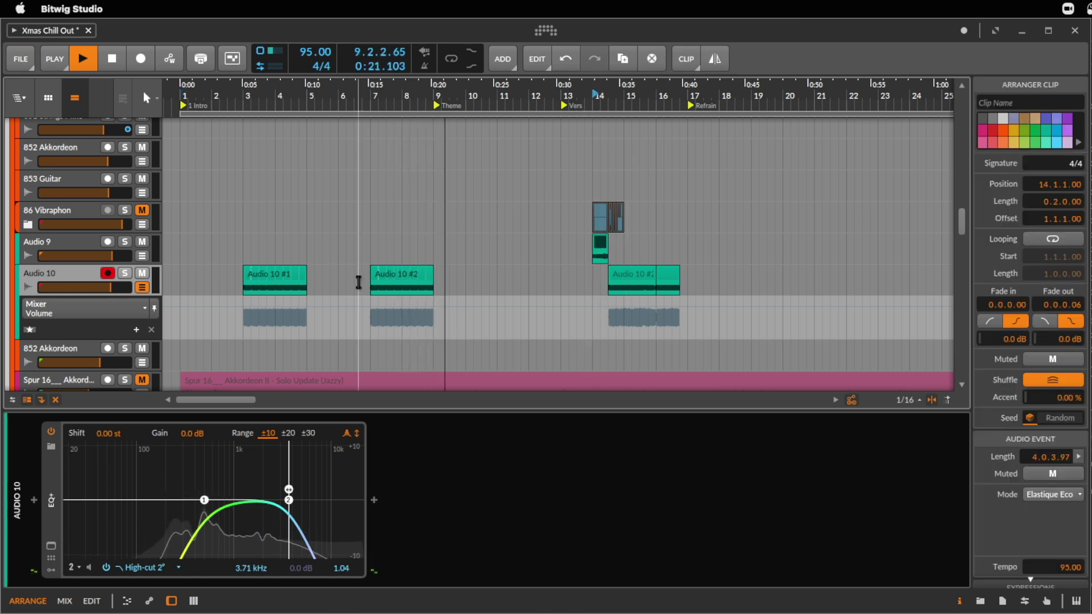
- Duplicate the range from bar 7 to bar 11 on Audio 10 so the looped clip repeats at bar 11
left_click_drag(370, 288, 496, 298)
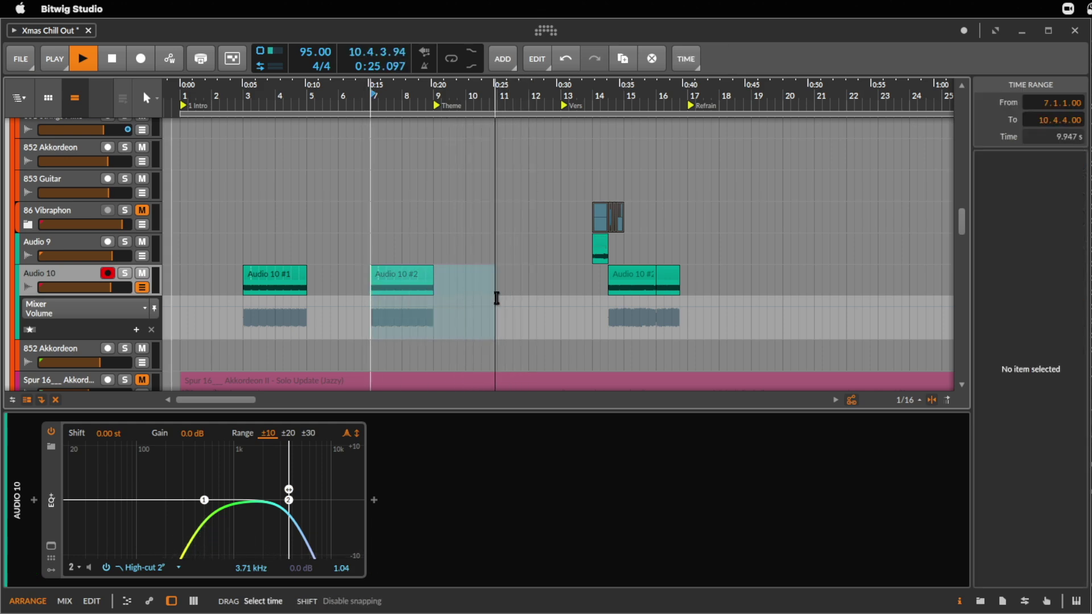
key("super+d")
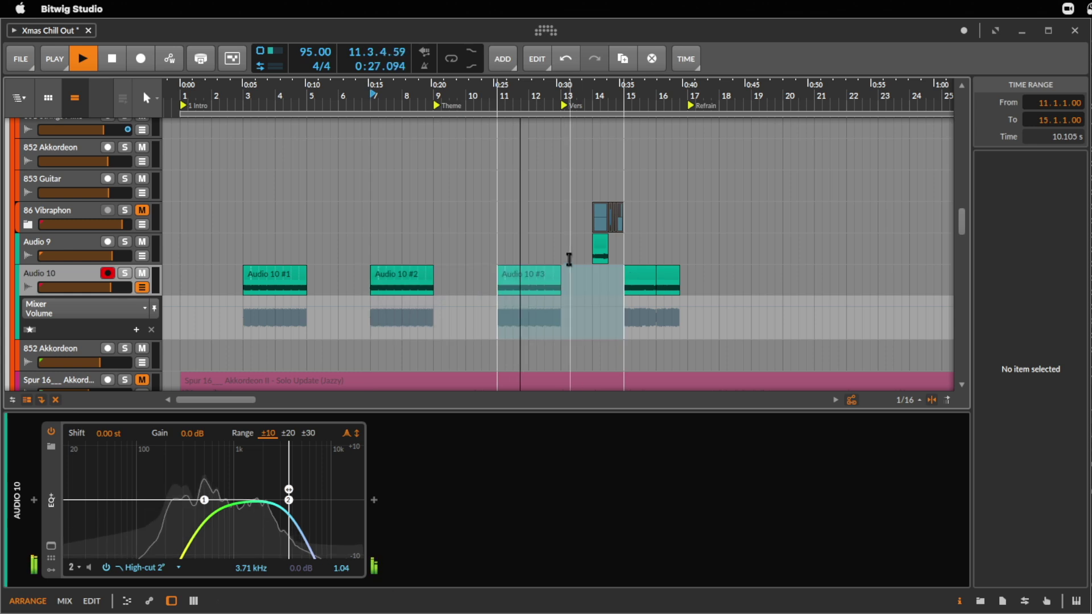
left_click(551, 276)
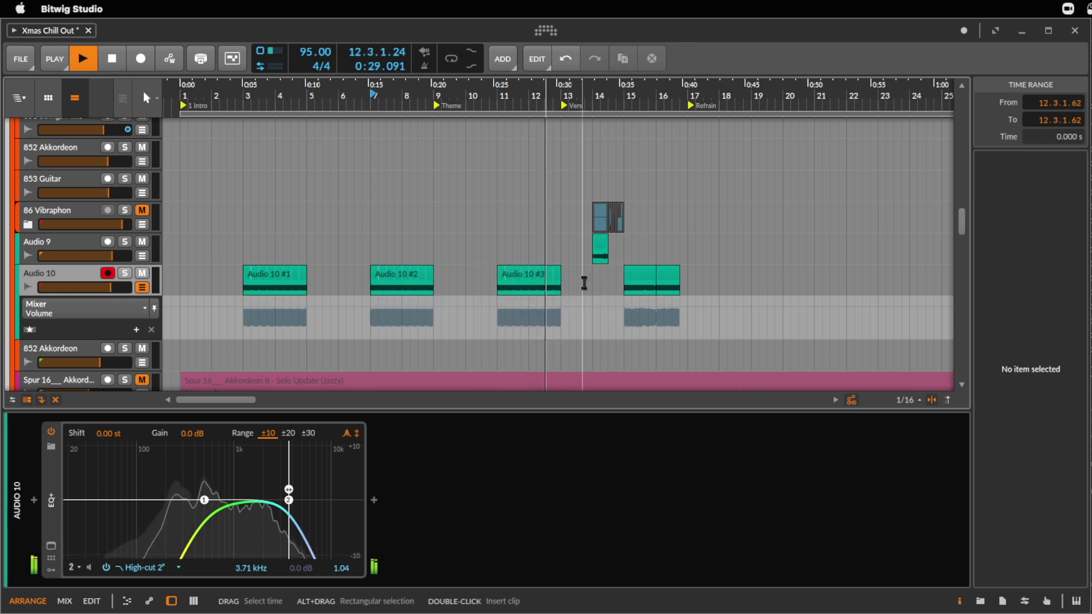
- Lengthen the Audio 9 clip at bar 14 to one full bar and listen through to the end of the Audio 10 clips
left_click_drag(629, 91, 662, 111)
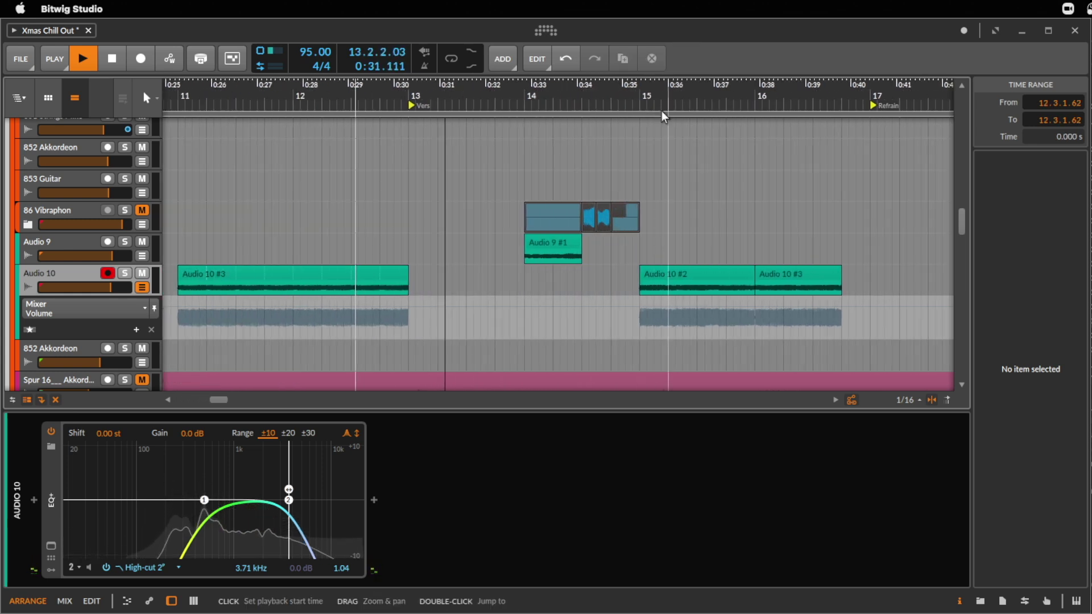
left_click_drag(580, 242, 631, 240)
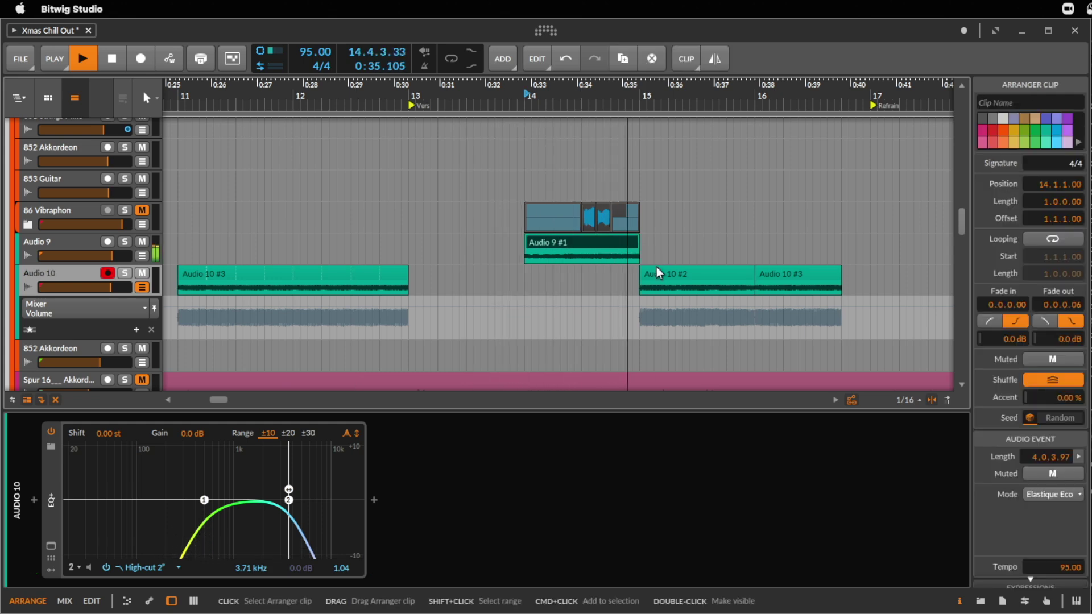
left_click(675, 274)
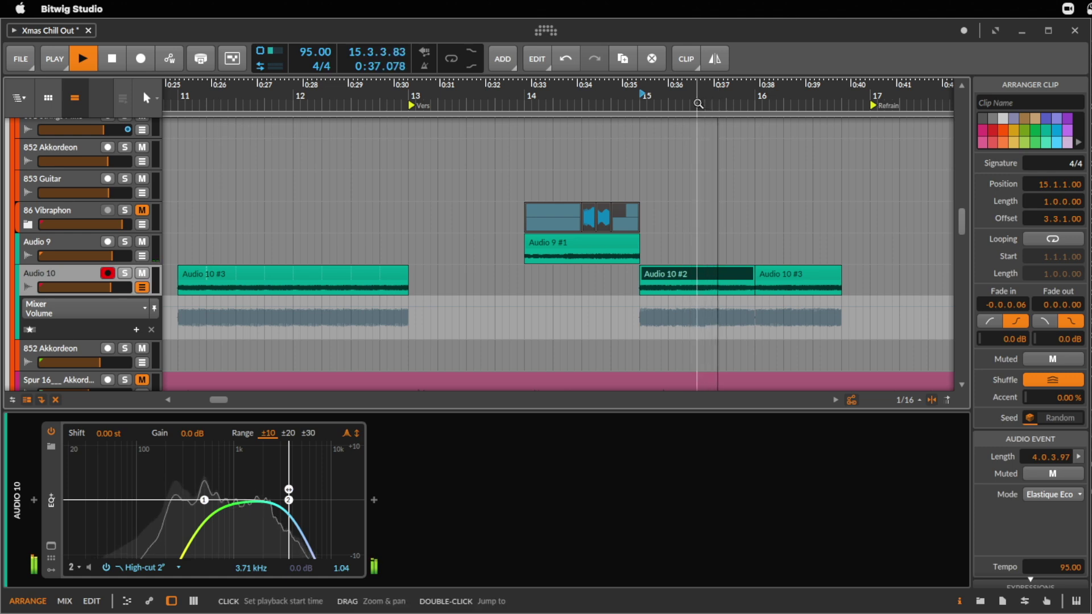
left_click_drag(697, 98, 688, 136)
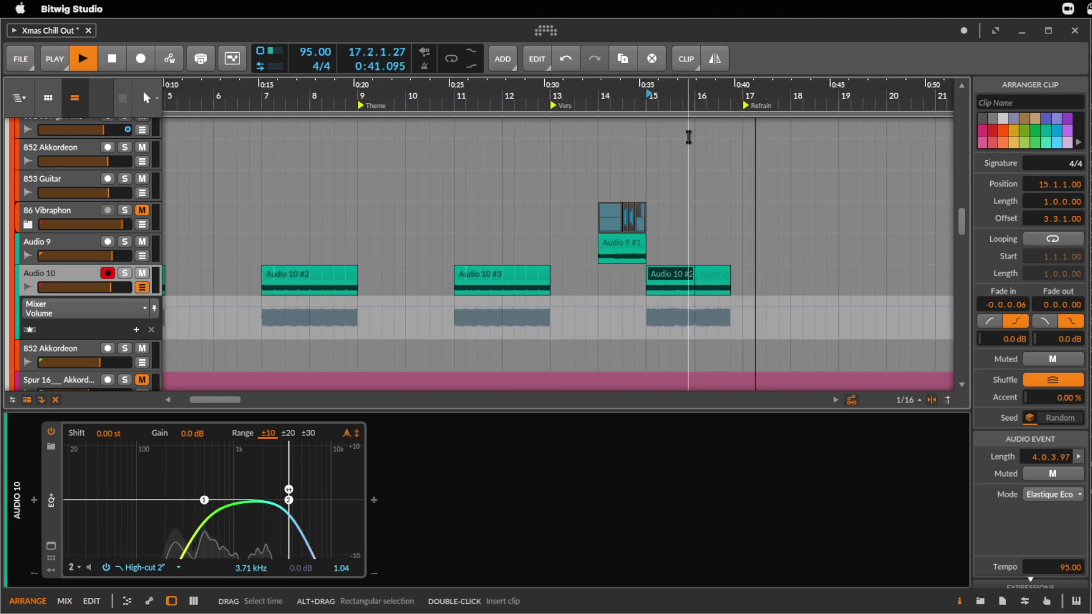
key("space")
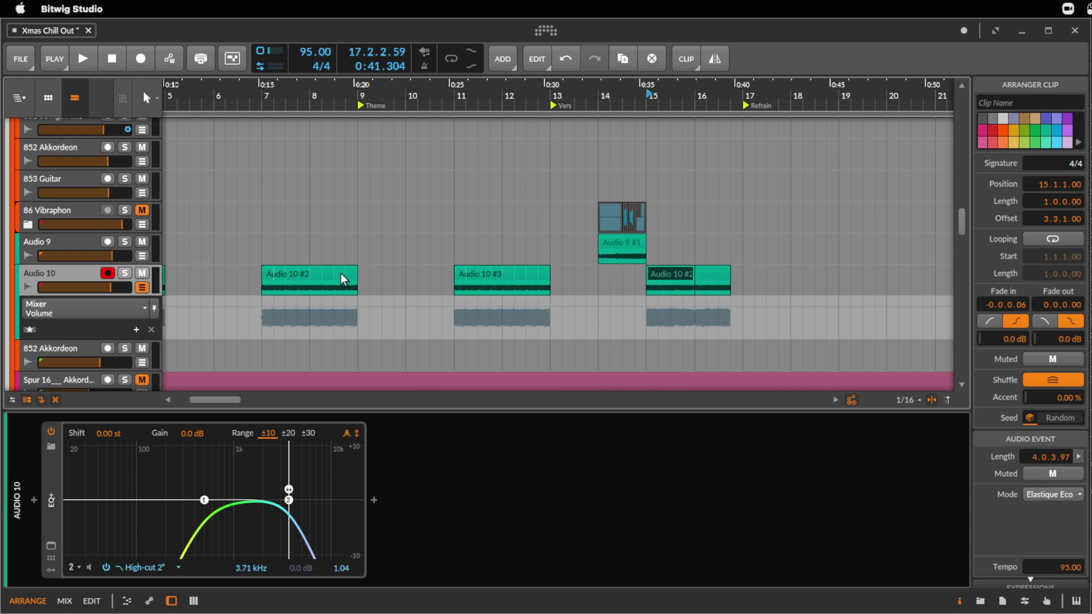
- Look over the muted 850 Mike reference clips and save the project
scroll(344, 282, "down", 10)
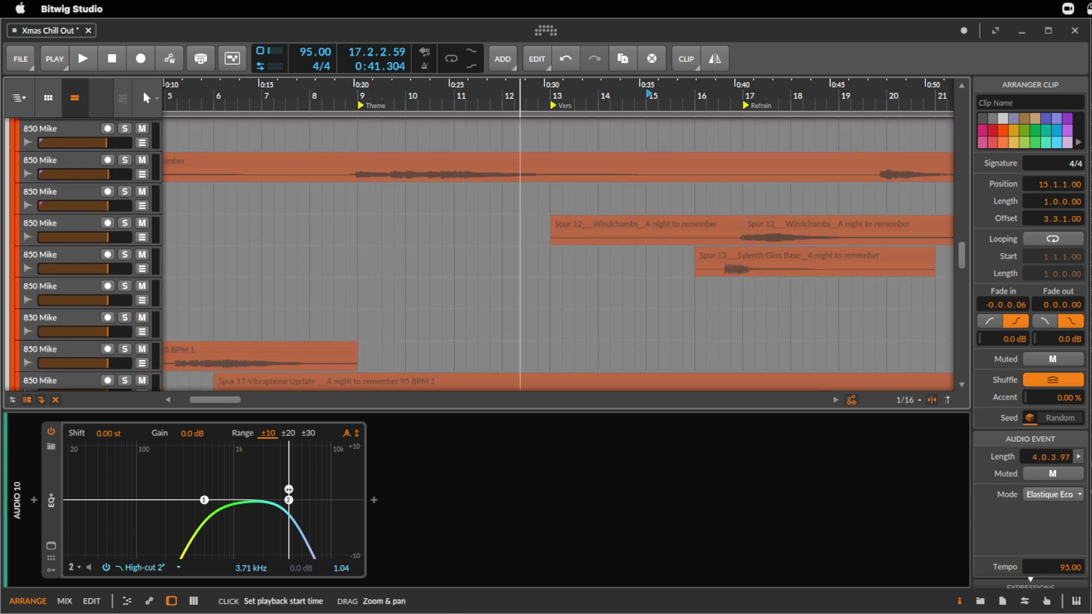
left_click_drag(520, 95, 367, 86)
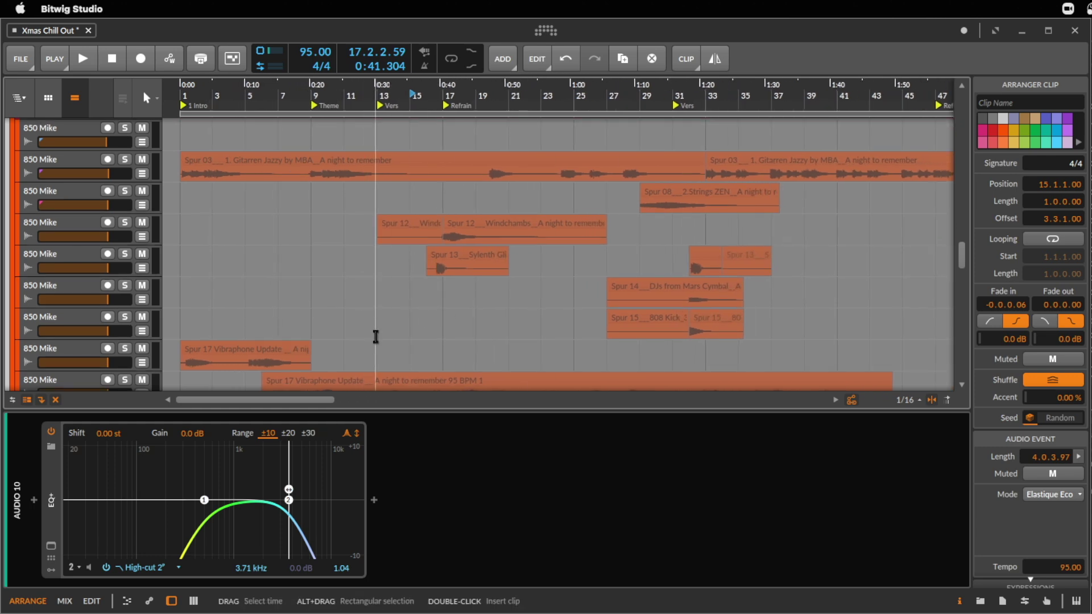
scroll(376, 337, "down", 2)
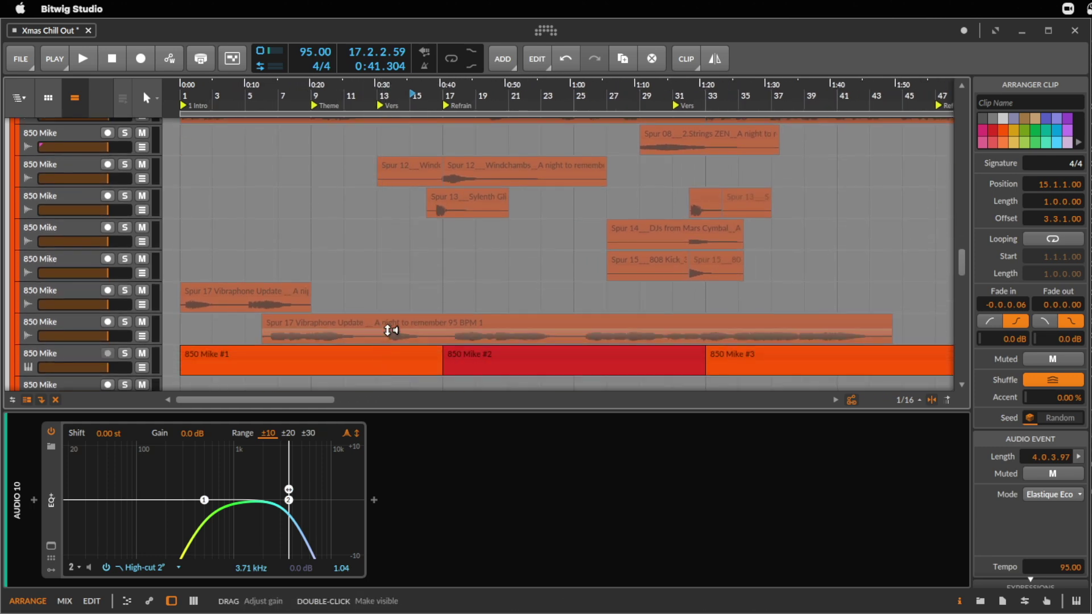
key("super+s")
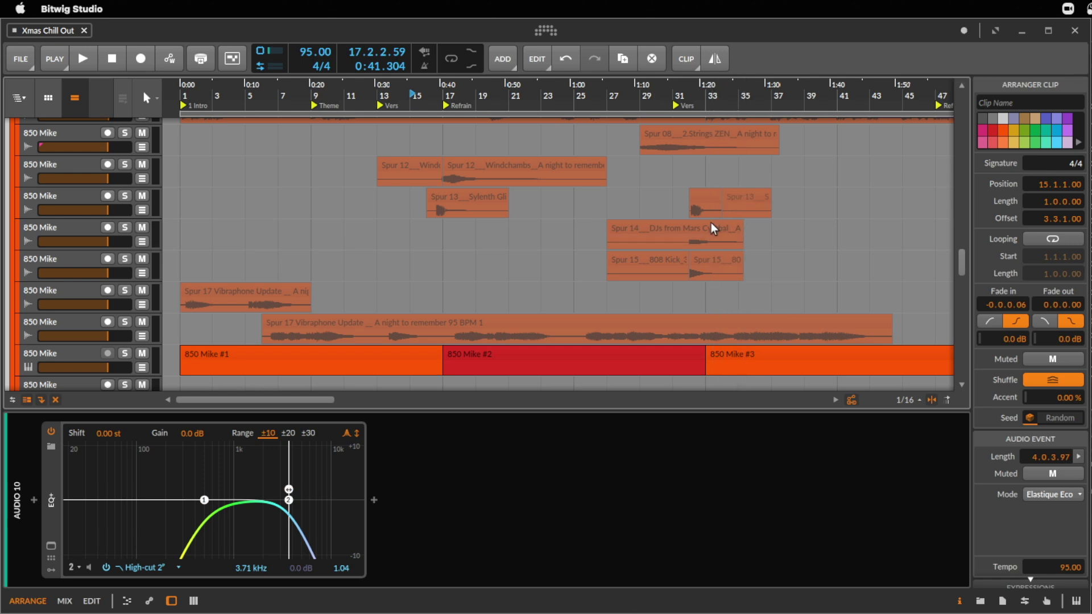
- Inspect the muted Spur 13 Sylenth Gliss clip at bar 32 and the clips around it
left_click(718, 202)
mouse_move(720, 91)
left_mouse_down()
mouse_move(743, 128)
mouse_move(738, 96)
left_mouse_up()
scroll(673, 200, "up", 2)
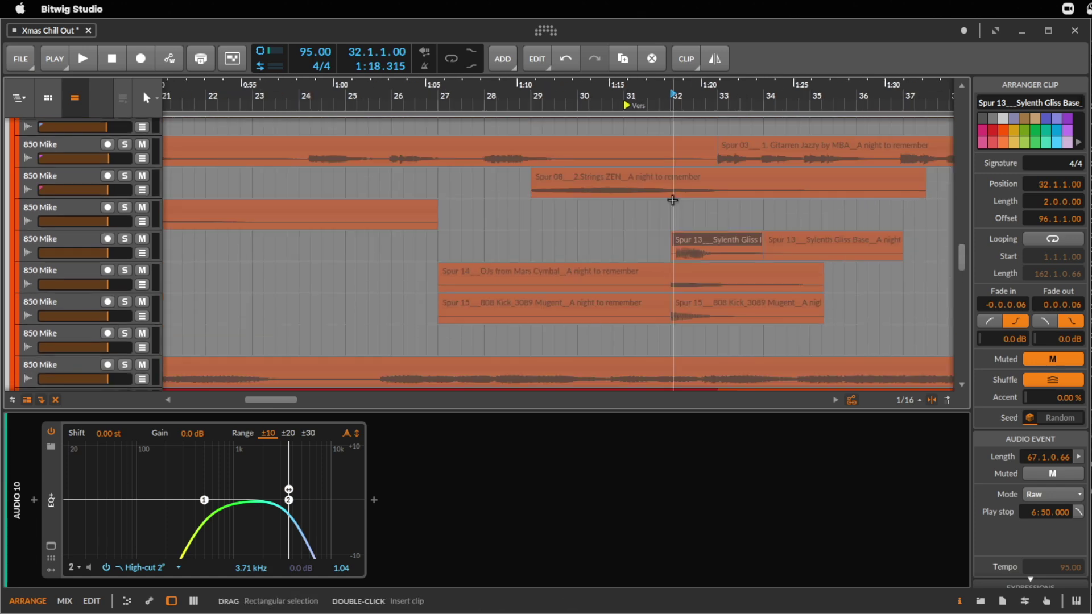
scroll(673, 200, "up", 3)
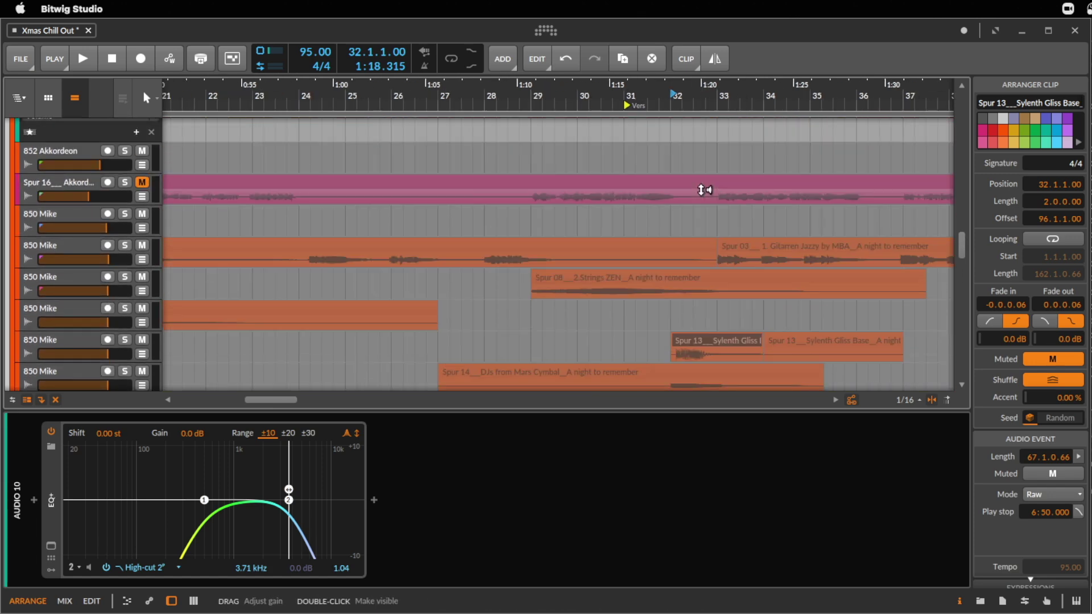
- Hide the Audio 10 automation lane and delete the 86 Vibraphon group track
left_click_drag(435, 103, 395, 77)
scroll(605, 144, "up", 5)
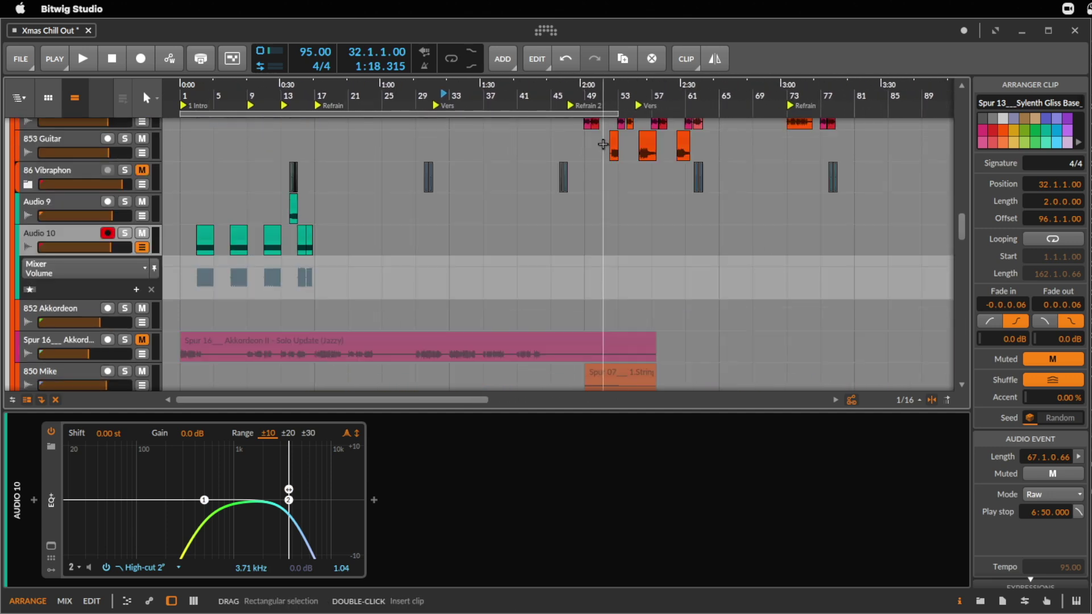
left_click(142, 247)
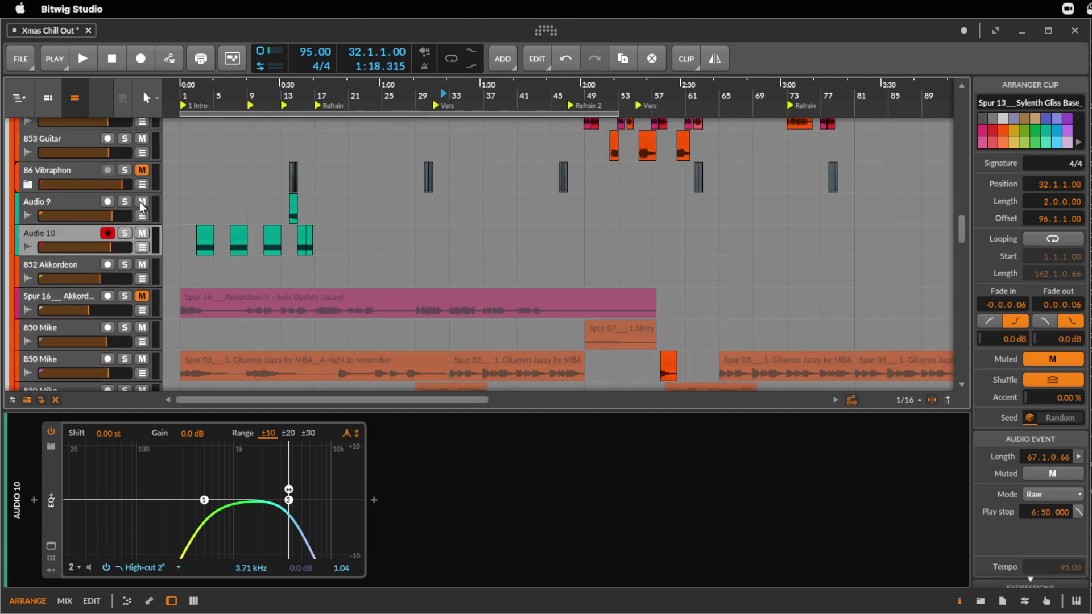
left_click(79, 171)
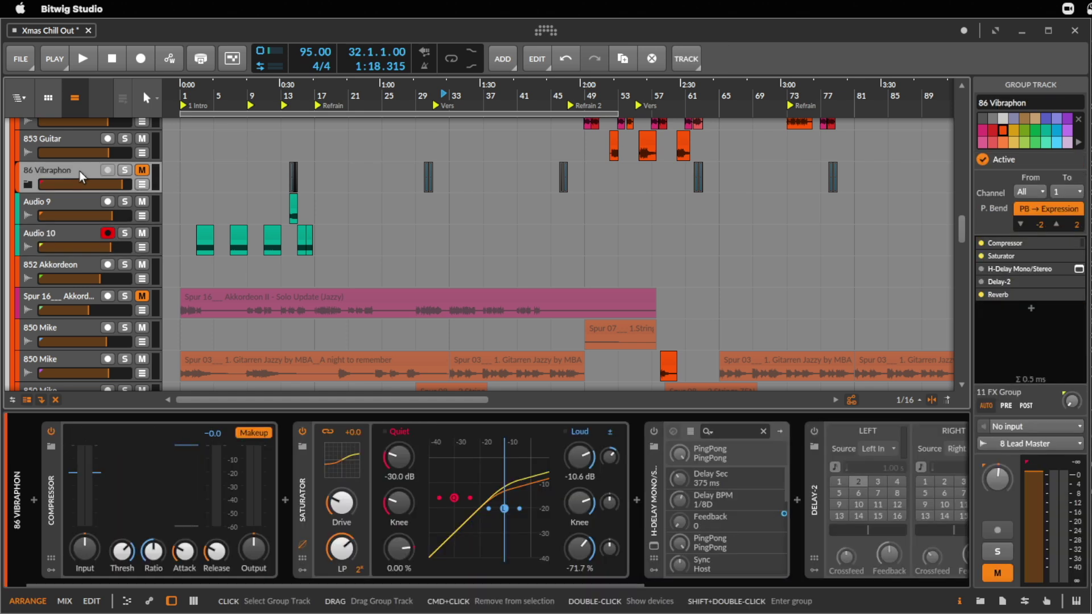
key("Delete")
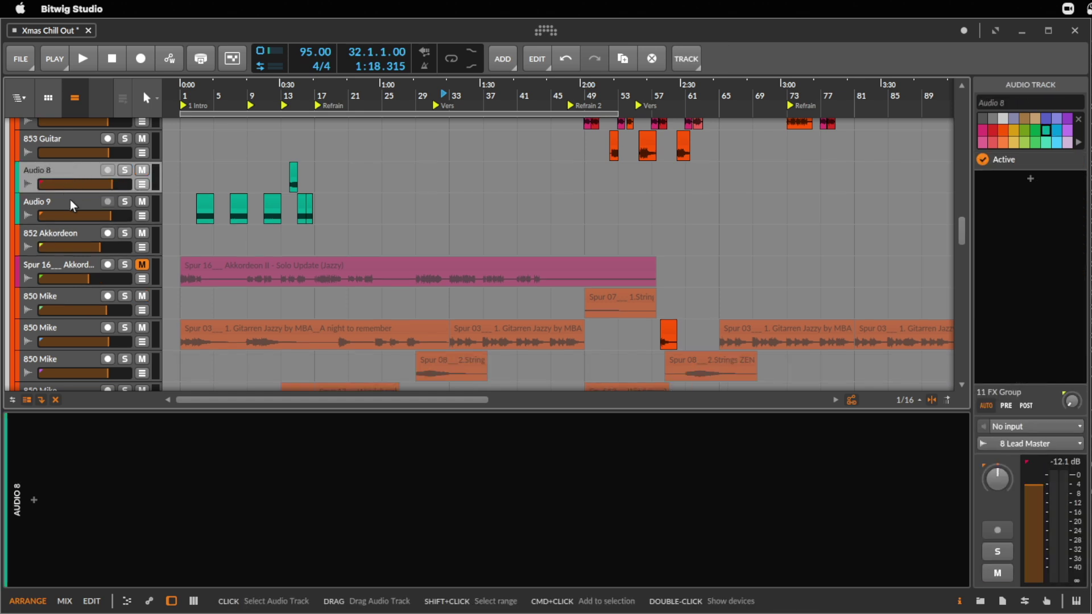
- Add a new instrument track directly below the Audio 9 track
left_click(71, 200)
key("super+t")
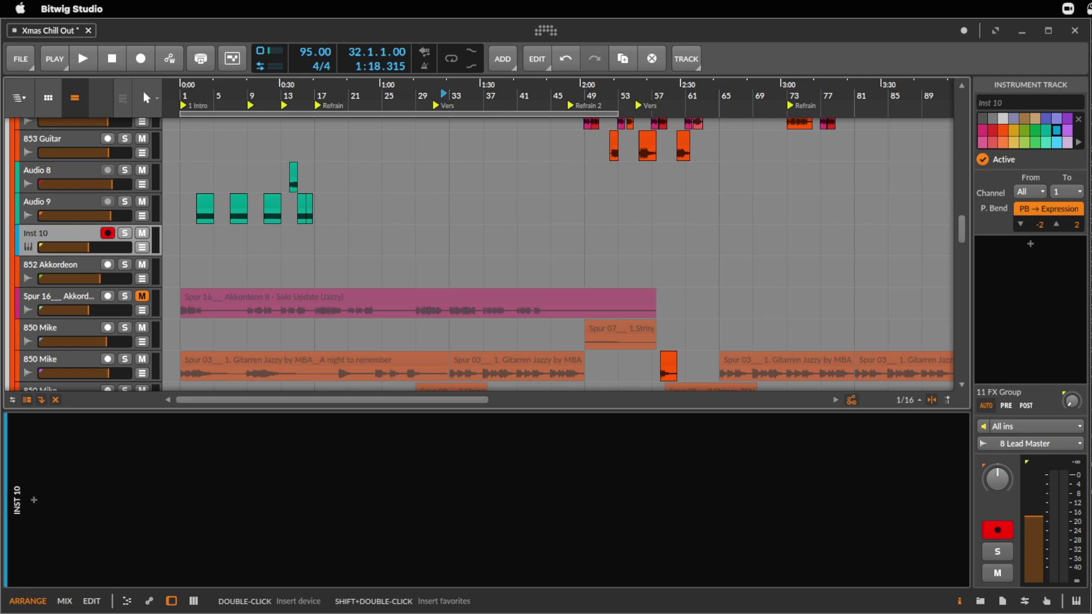
- Switch to Finder and import the Spur 11 Mute Trumpet Roland Integra 7 audio file onto the Inst 10 track at bar 1
key("super+Tab")
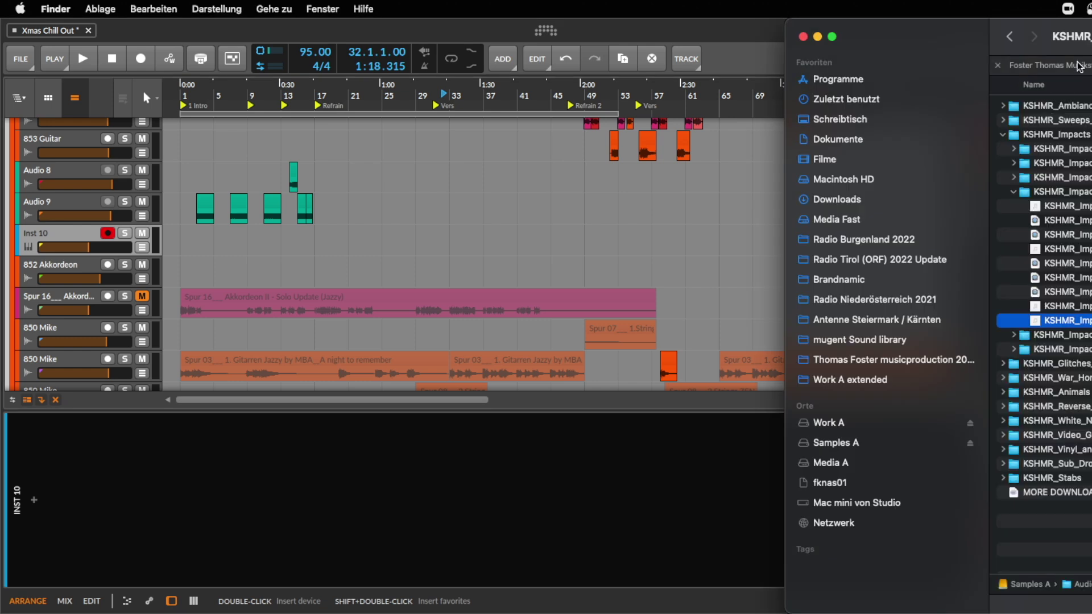
left_click(1079, 67)
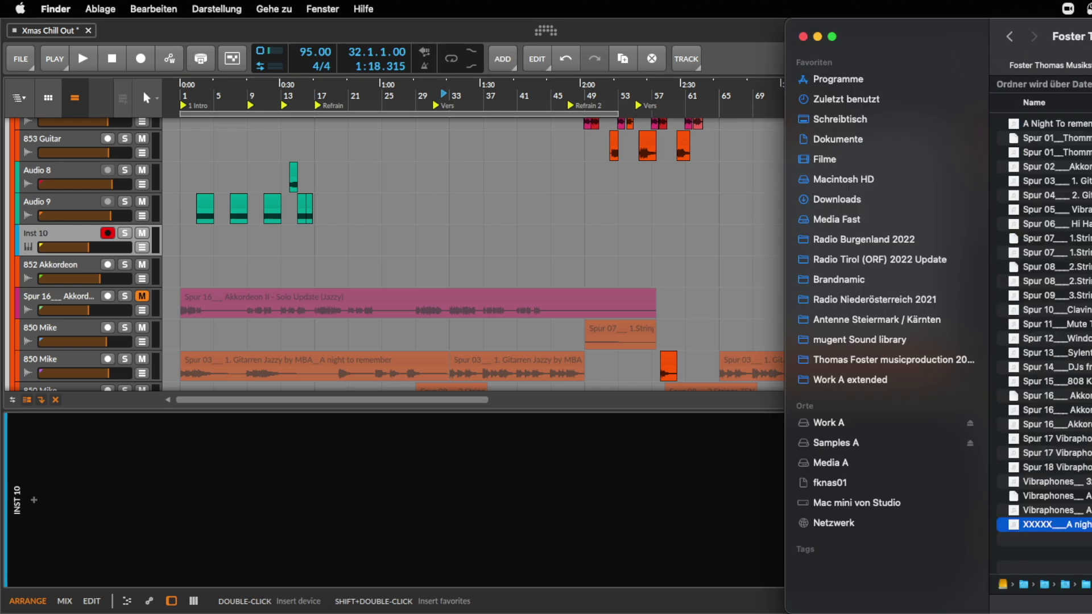
left_click(1057, 325)
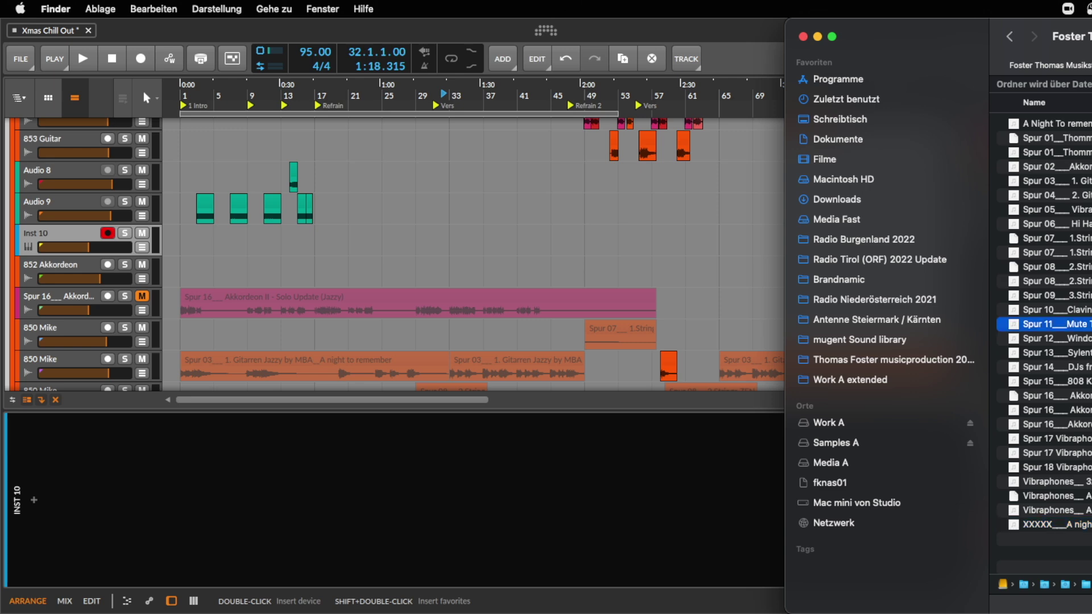
left_click_drag(1046, 323, 172, 248)
- Play the Mute Trumpet clip from about bar 81, where its audio starts, and solo its track
left_click_drag(884, 87, 485, 59)
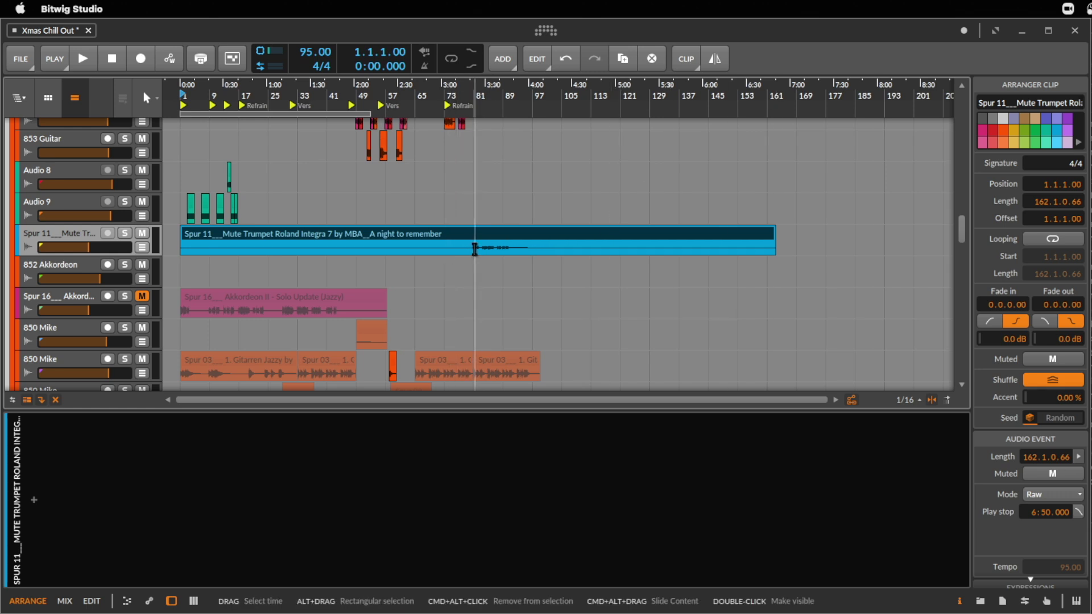
left_click(475, 249)
key("space")
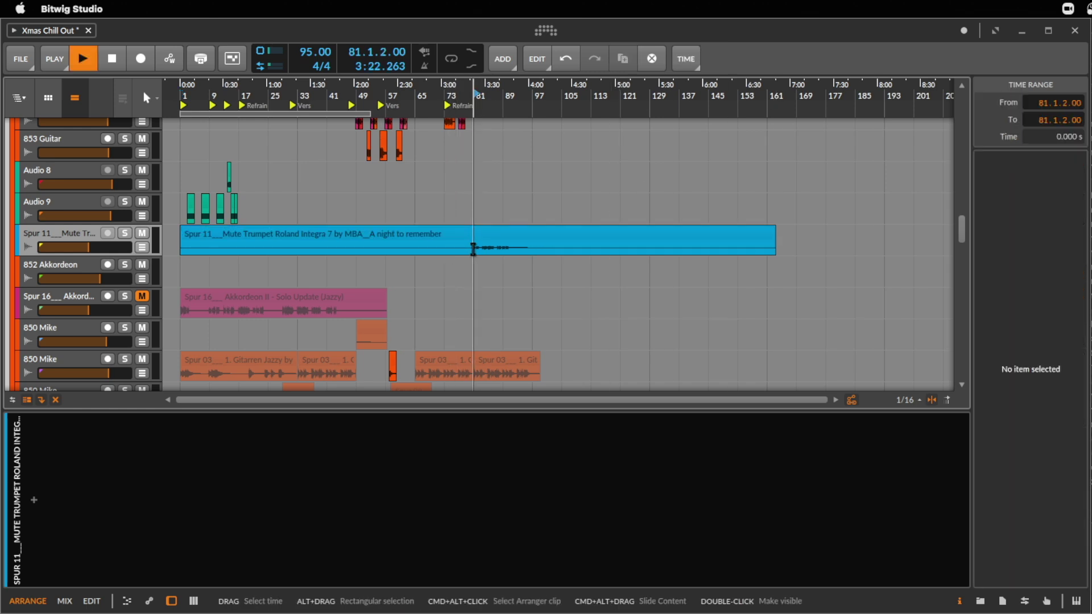
left_click(125, 234)
- Set the Mute Trumpet clip's gain to +12.0 dB and replay its phrase from just before bar 81
left_click(333, 241)
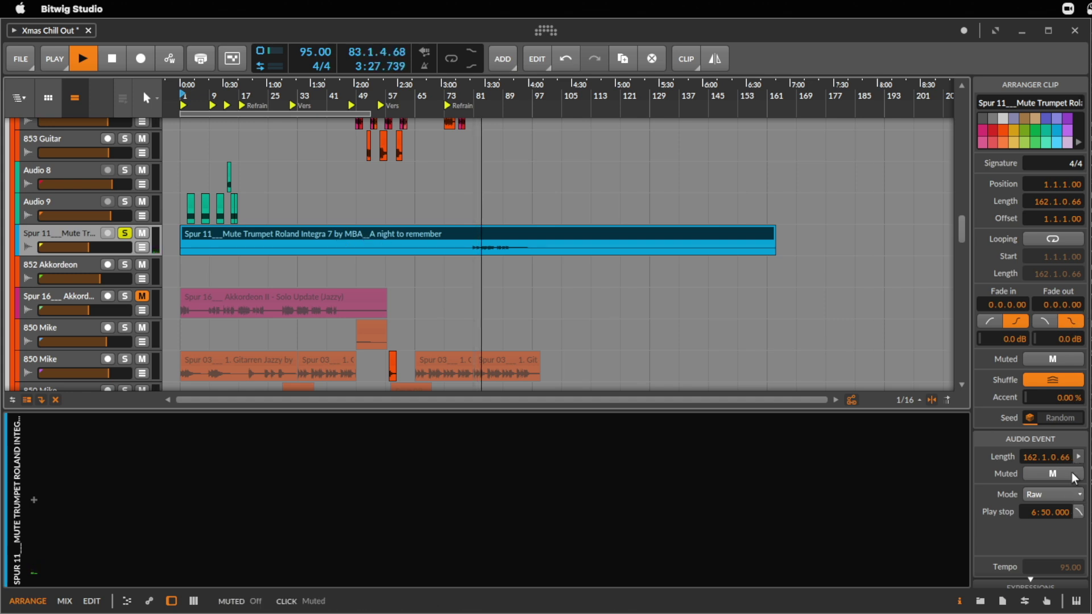
scroll(1073, 534, "down", 3)
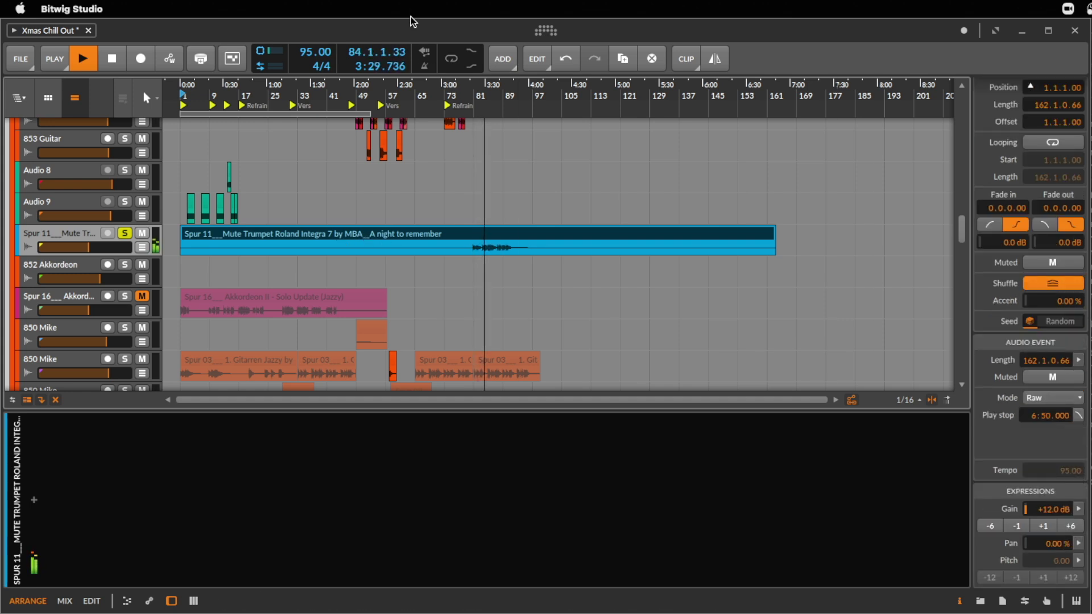
left_click_drag(492, 91, 610, 256)
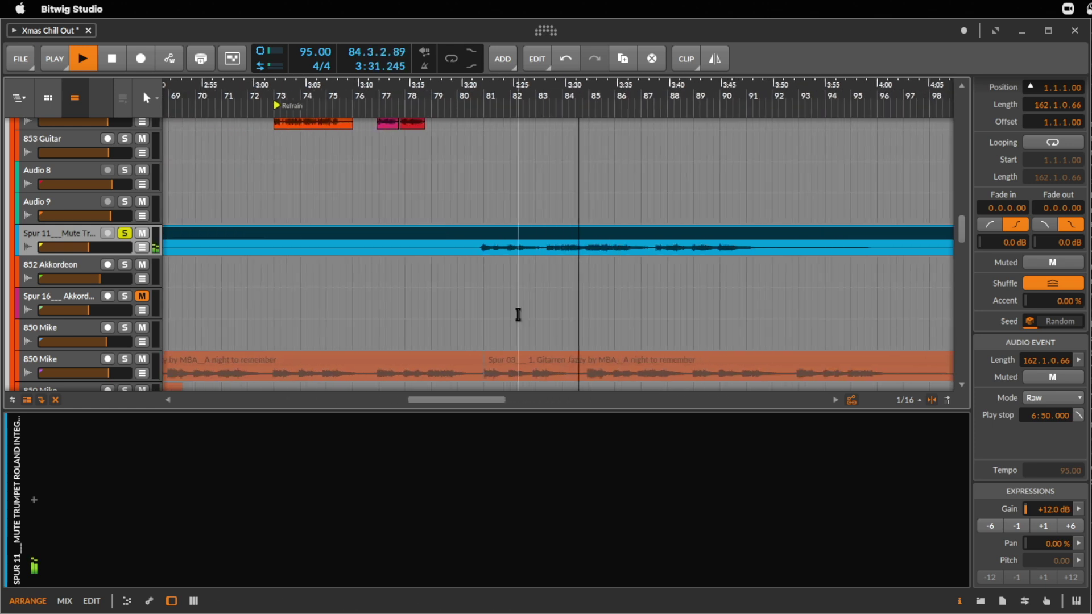
left_click(477, 251)
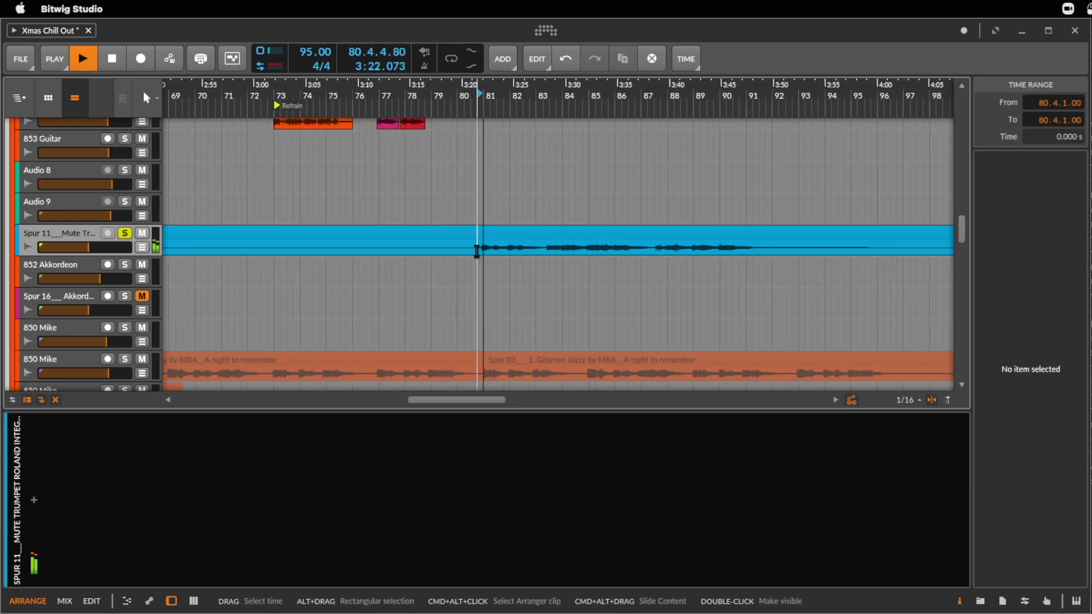
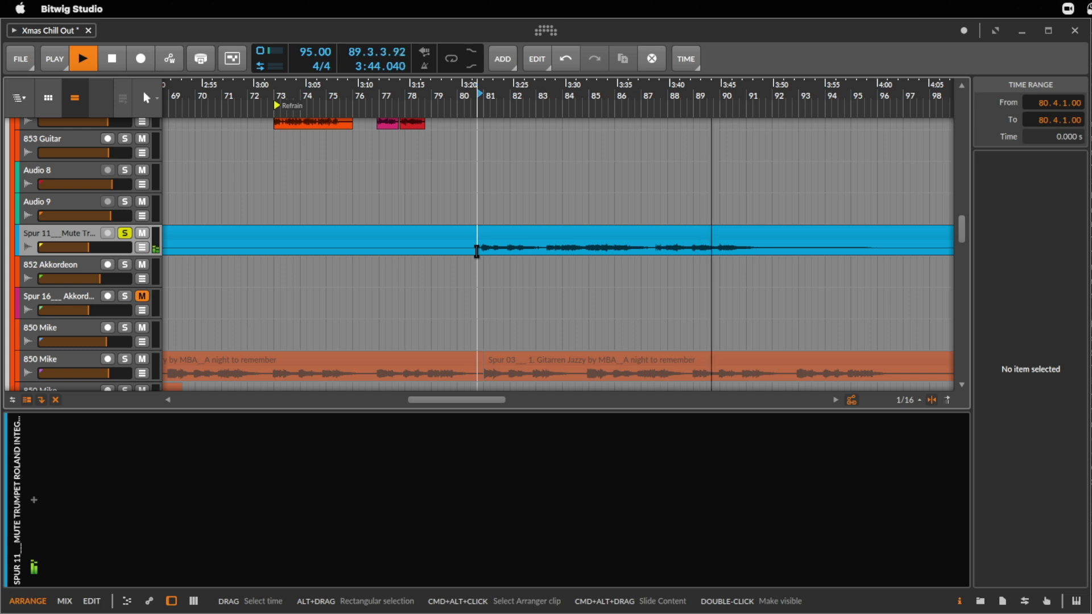
- Split the Mute Trumpet clip at 87.2.1.00, delete the part before it, and raise the track's volume to about +4.2 dB
left_click(648, 250)
key("super+e")
left_click(304, 232)
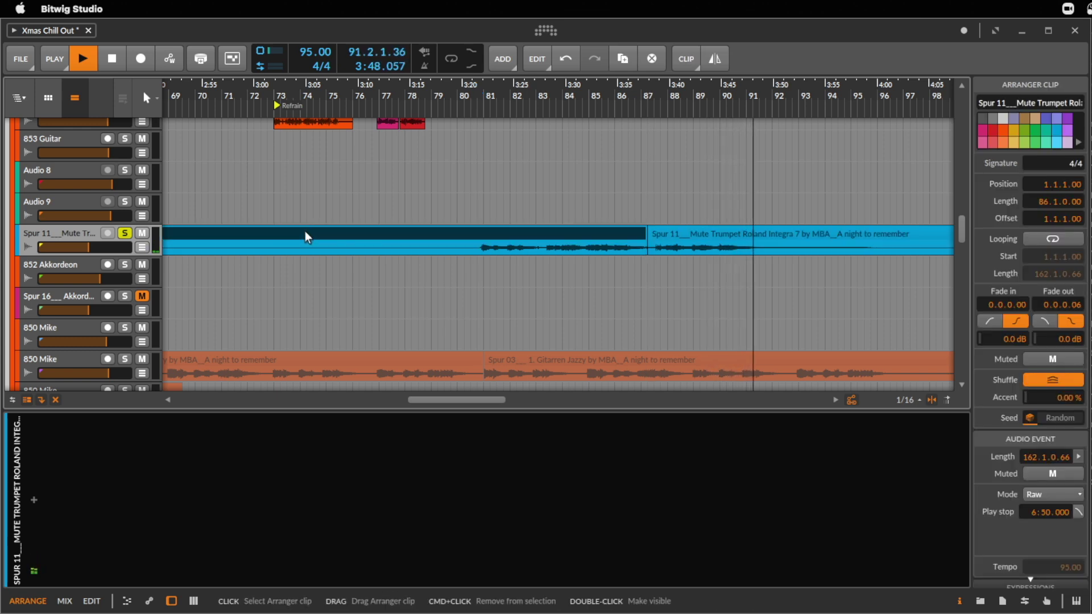
key("Delete")
left_click_drag(90, 247, 119, 247)
left_click(124, 234)
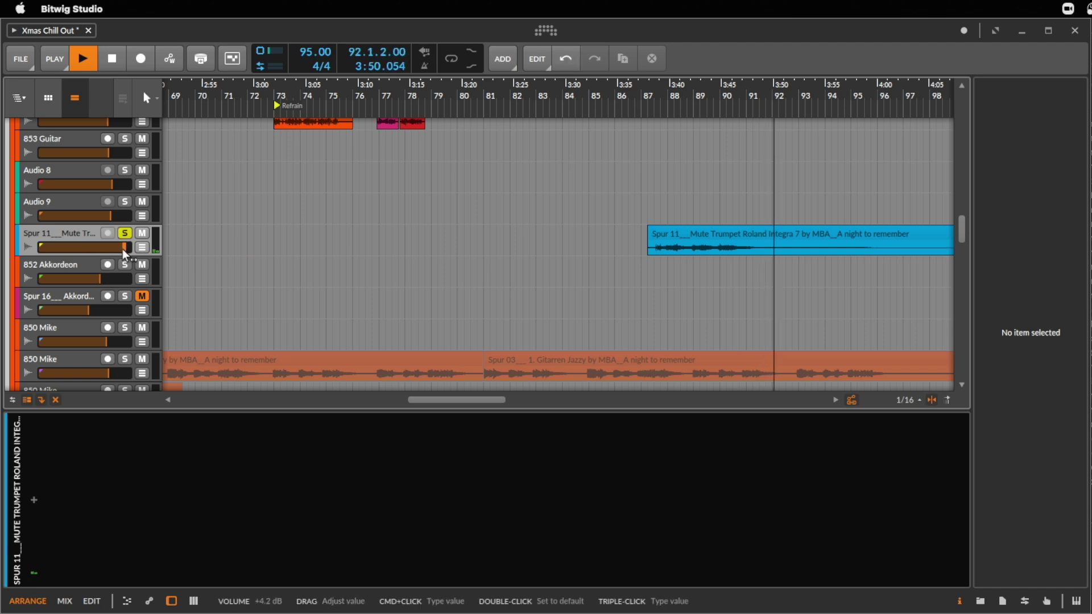
key("space")
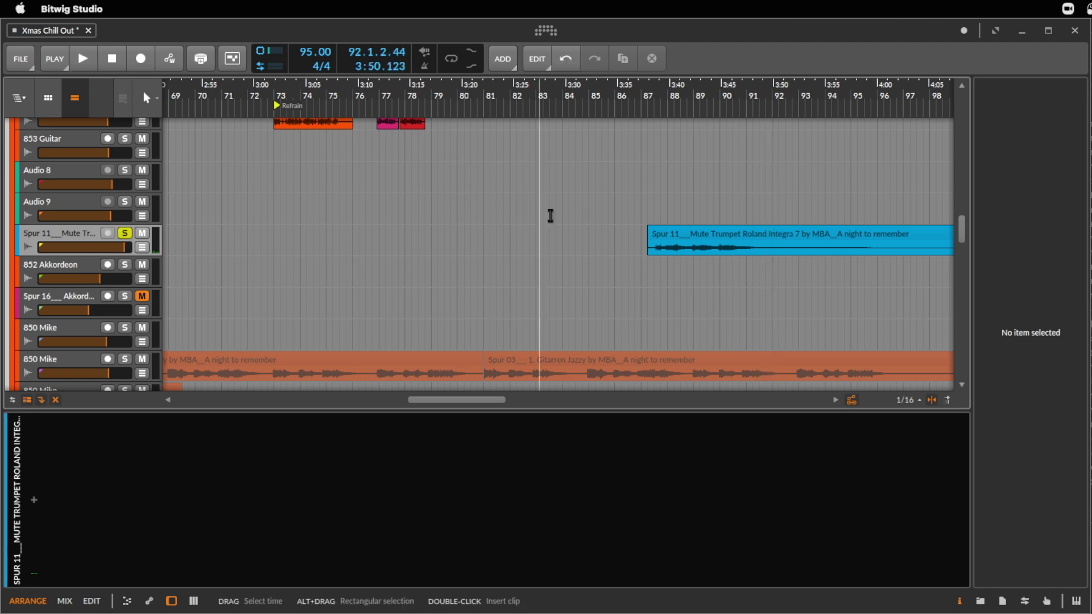
- Extend the start of the Mute Trumpet clip back to bar 87 and set the arranger's snap grid to 1/1
left_click_drag(649, 230, 641, 232)
left_click(653, 231)
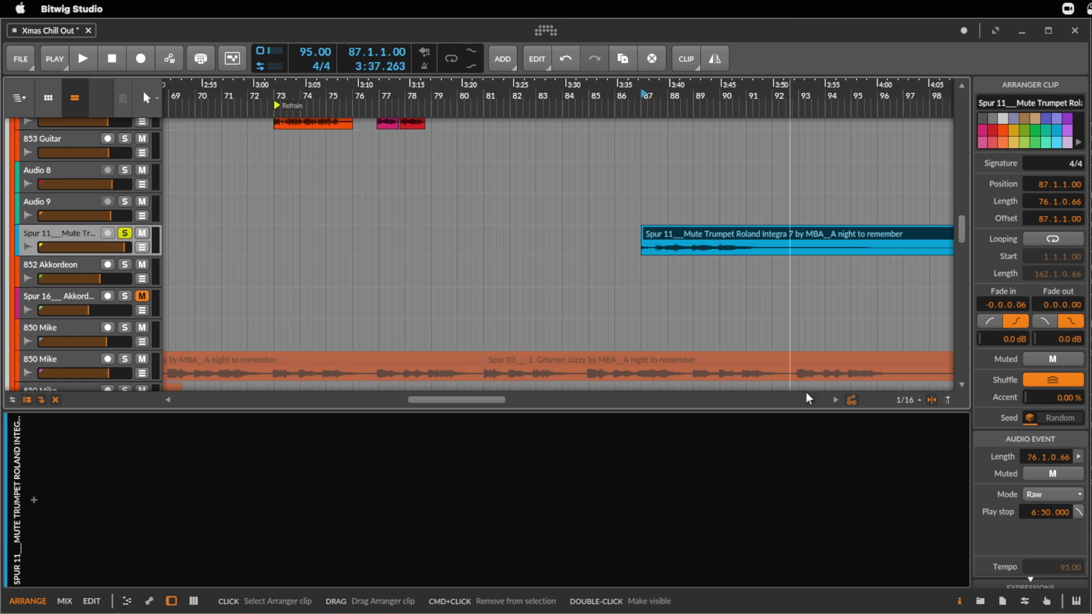
left_click(905, 400)
left_click(909, 472)
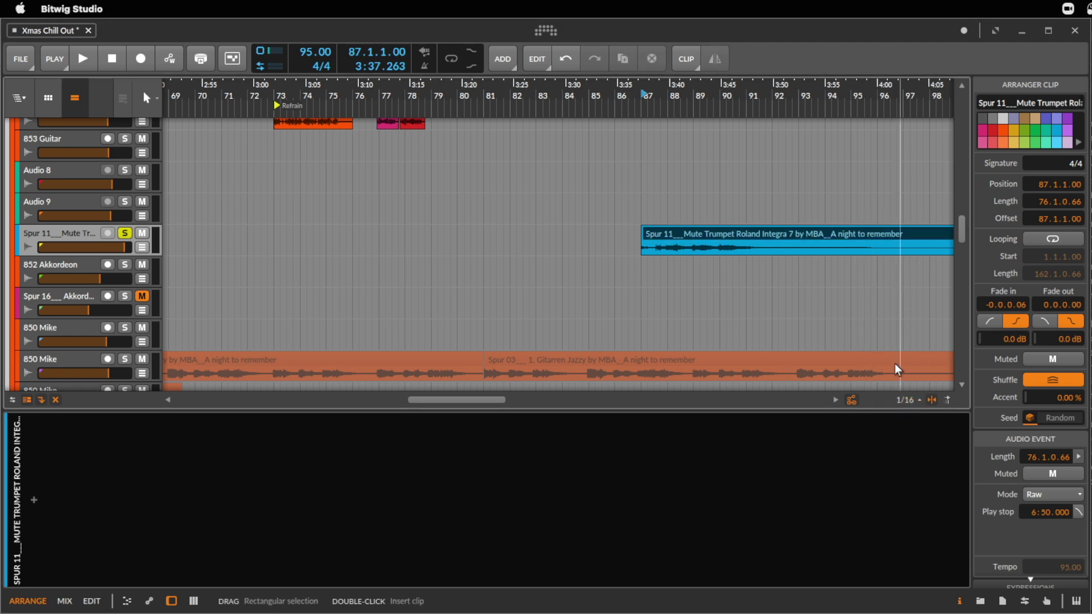
left_click(905, 401)
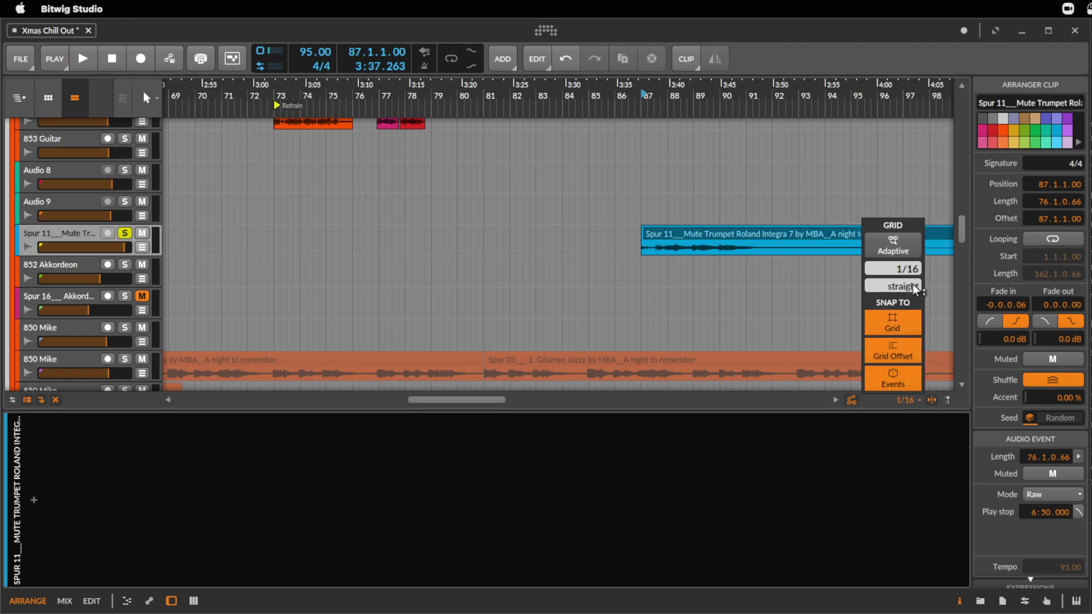
left_click(715, 230)
- Split the Mute Trumpet clip at bar 96 and delete everything after the split
left_click(883, 252)
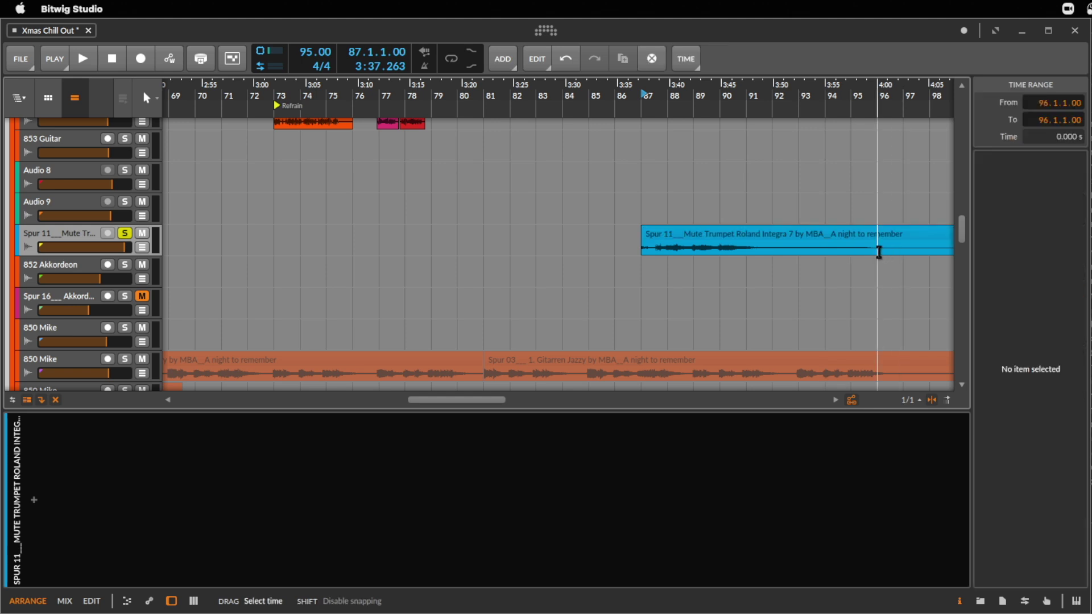
key("super+e")
key("Delete")
left_click(726, 243)
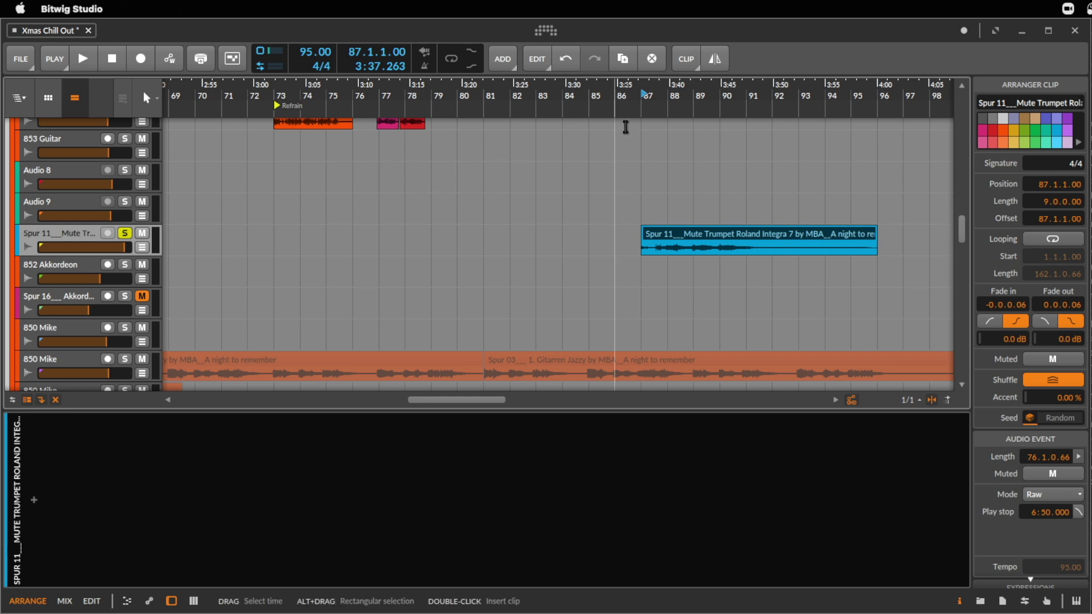
- Duplicate the Audio 8 and Audio 9 section from bars 1 to 17 so the copy starts at bar 17
left_click_drag(598, 101, 736, 121)
scroll(733, 136, "up", 8)
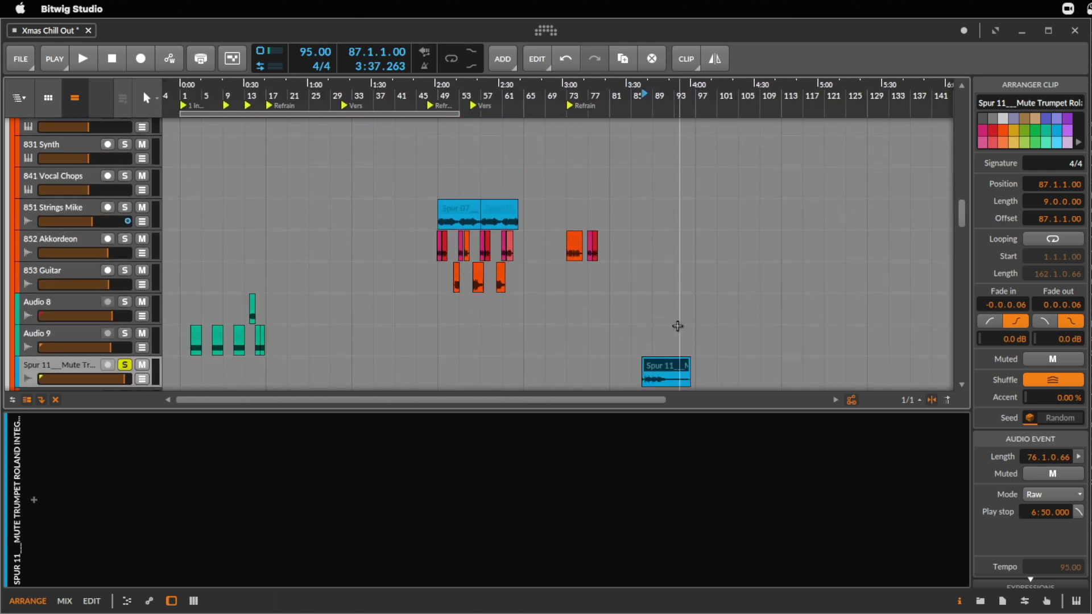
scroll(667, 287, "down", 4)
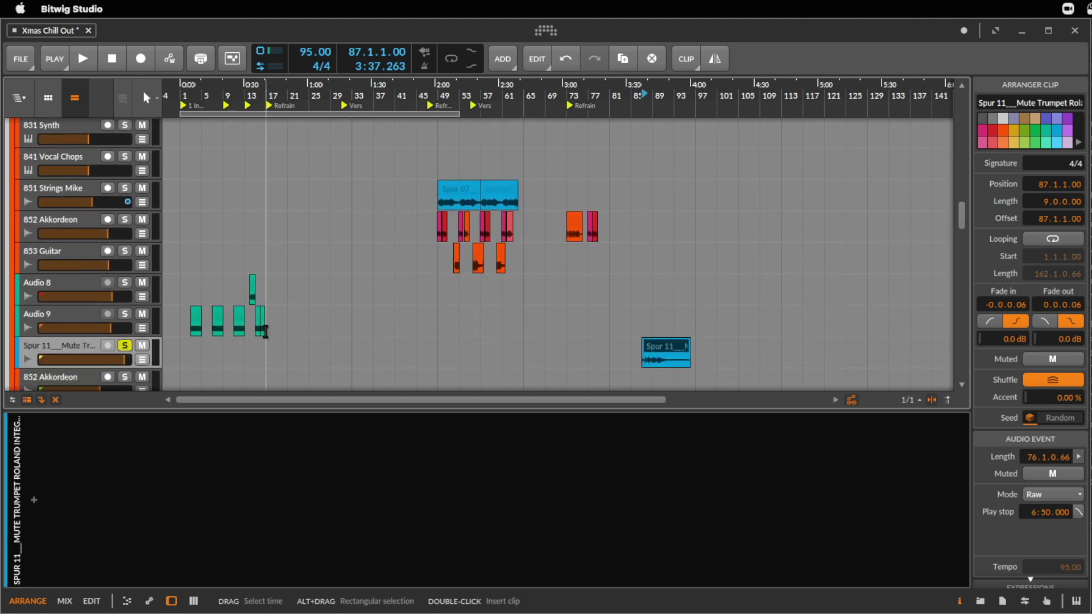
left_click_drag(241, 94, 241, 166)
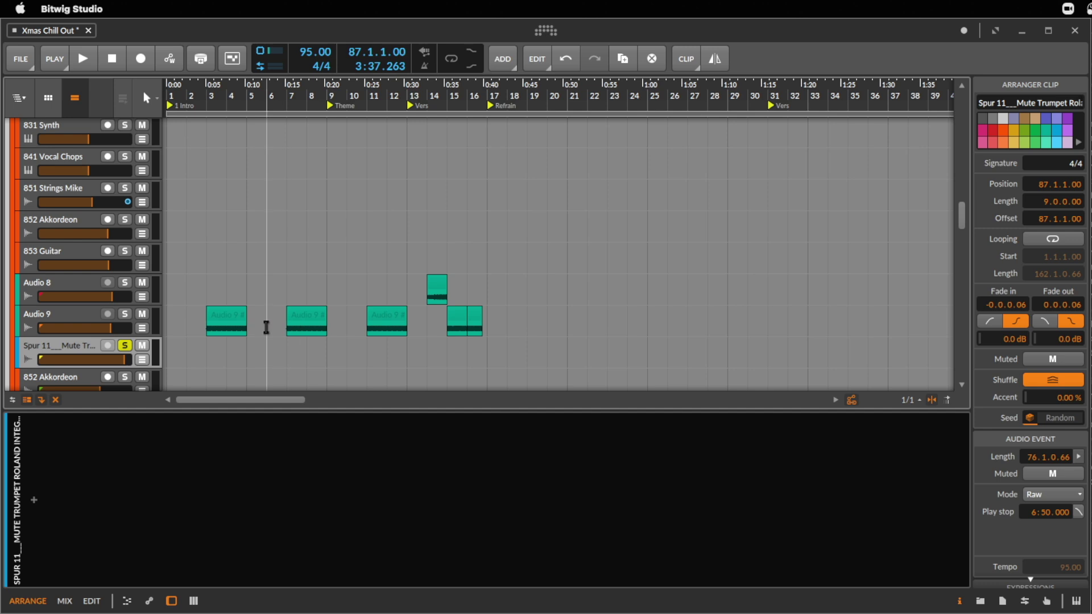
left_click_drag(174, 324, 482, 276)
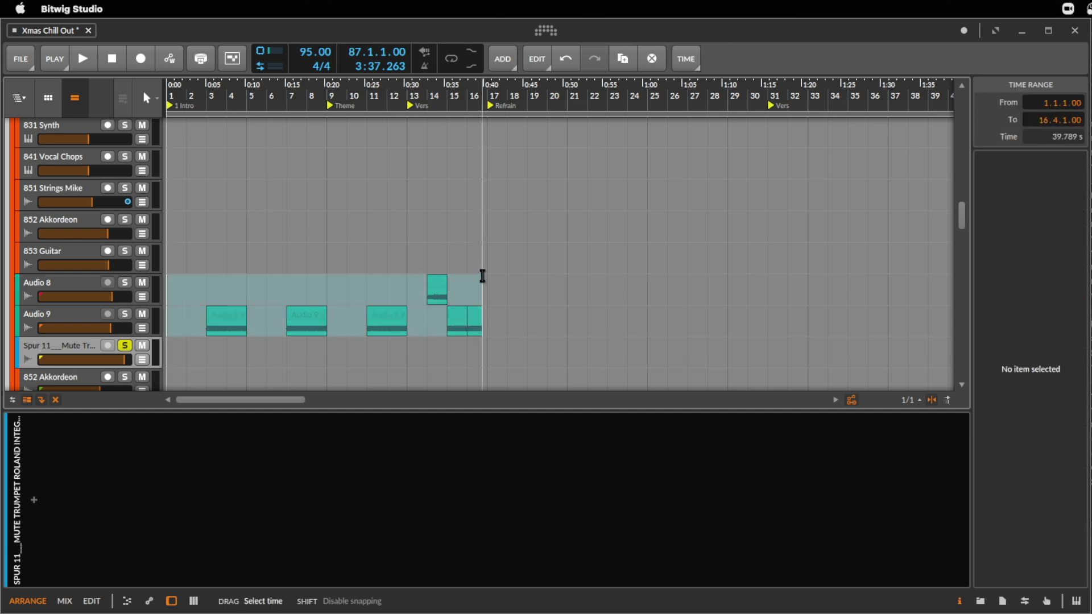
key("super+d")
- Move the Mute Trumpet track's time range from bars 81 to 99 so that it starts at bar 17
left_click_drag(507, 96, 507, 37)
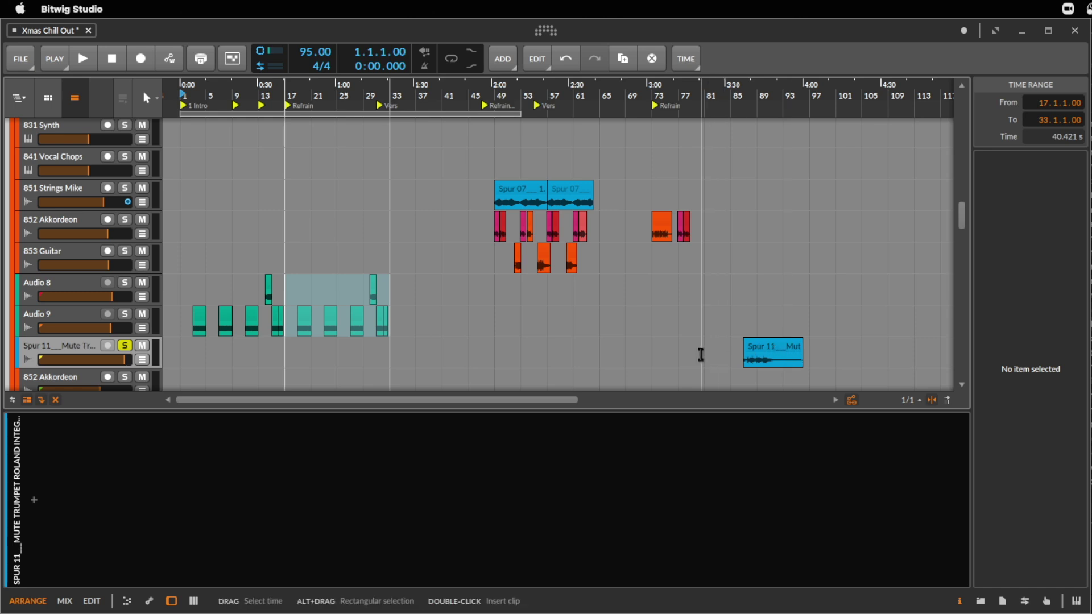
left_click_drag(706, 357, 823, 353)
key("Delete")
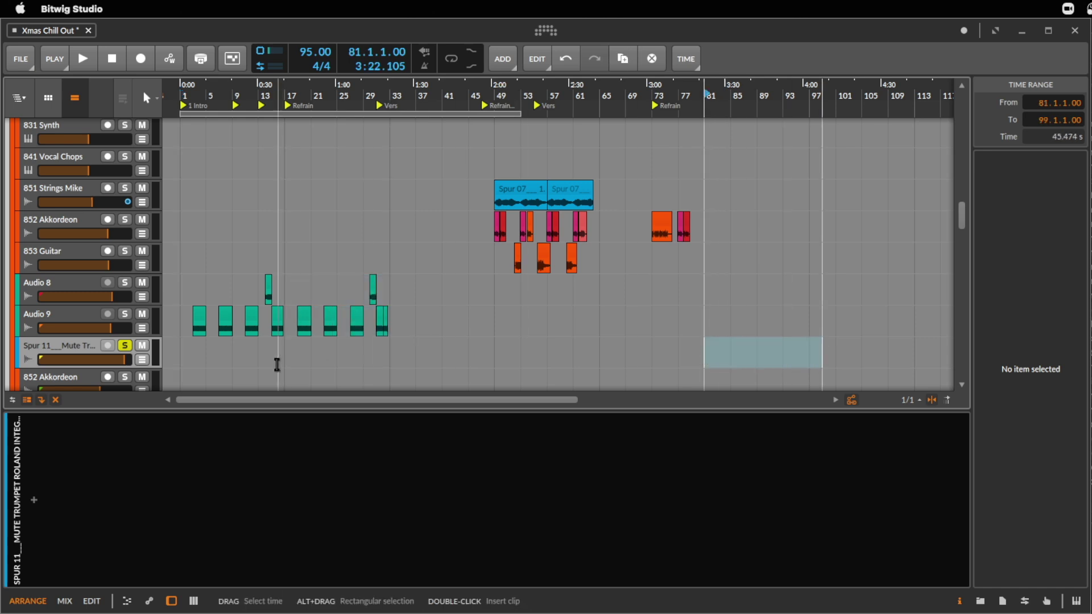
left_click(284, 360)
key("super+v")
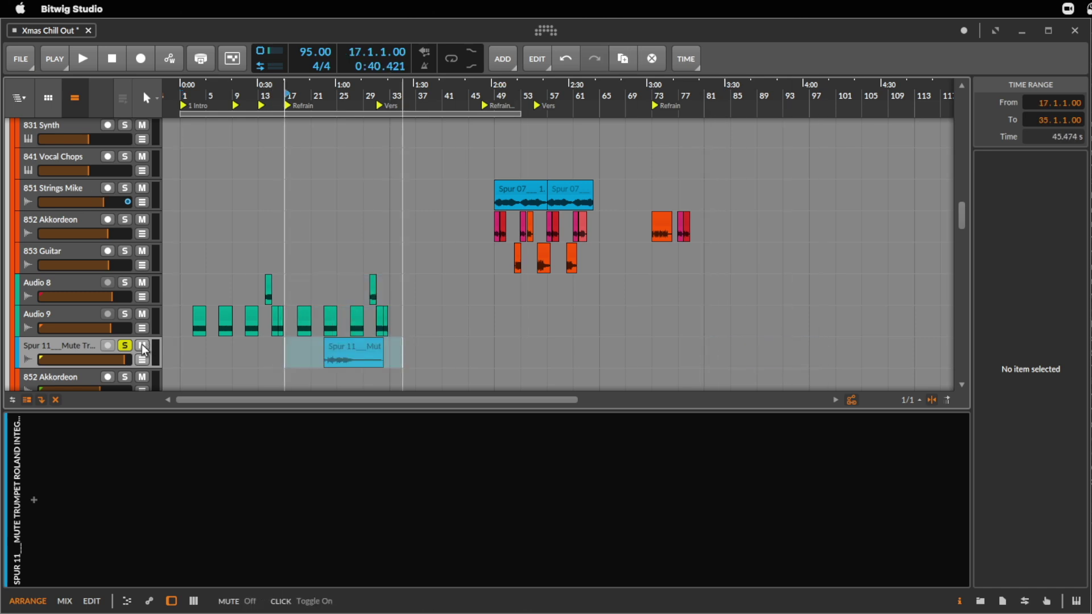
- Unsolo the Mute Trumpet track and play the moved clip together with the other tracks from bar 17
left_click(124, 347)
left_click(383, 346)
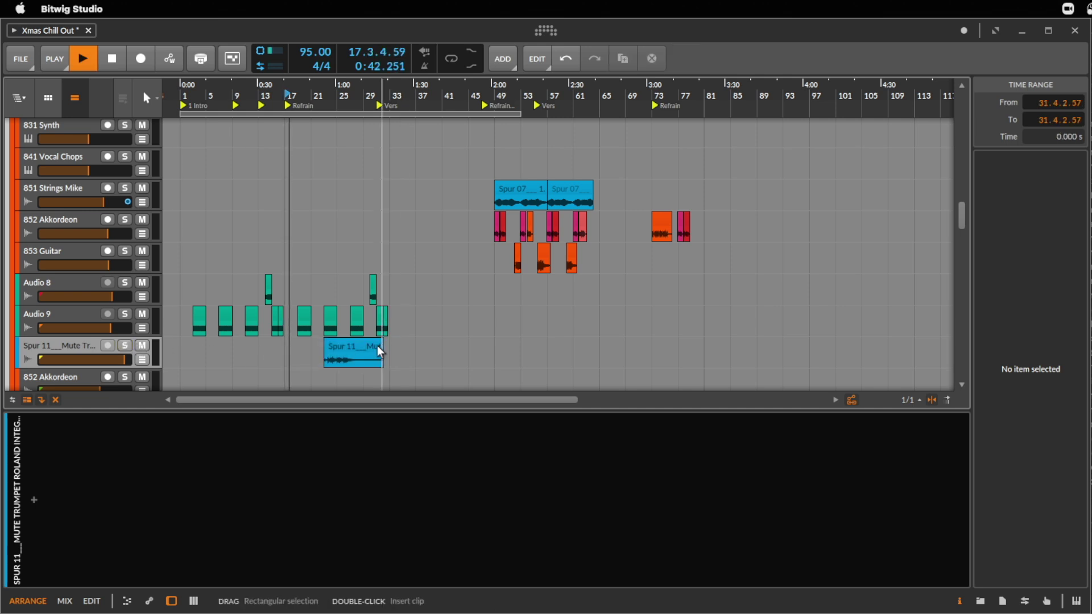
left_click(362, 350)
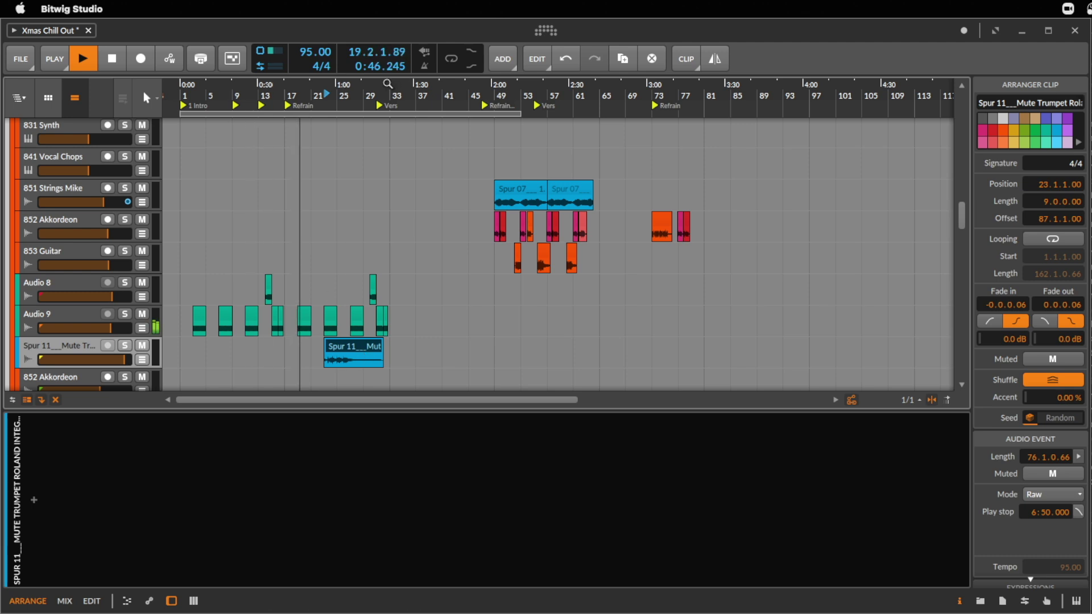
left_click_drag(387, 84, 442, 366)
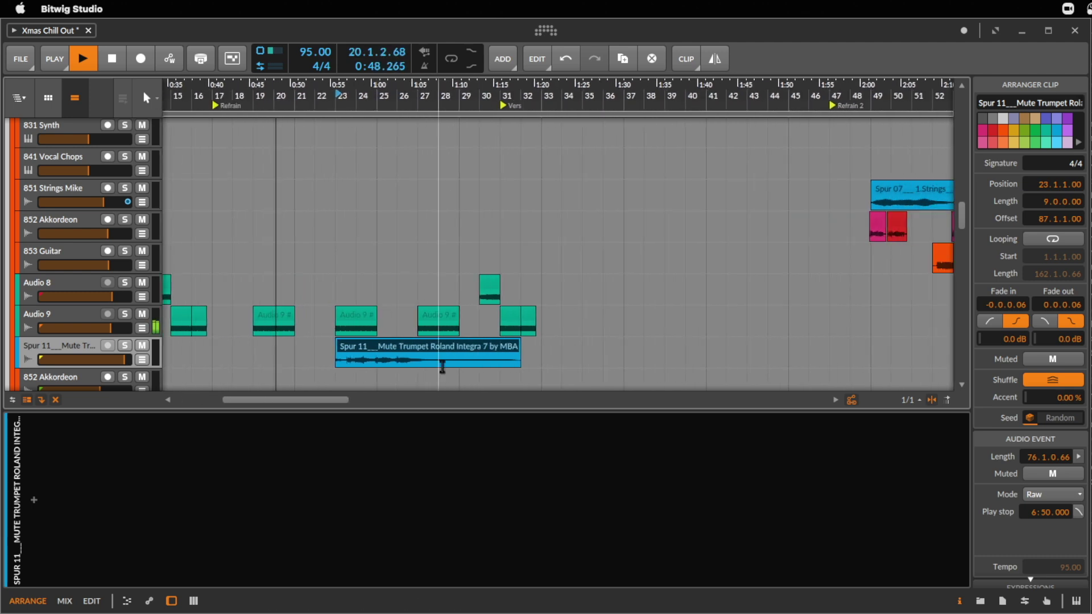
- Raise the Audio 9 track's volume slightly and lower the Mute Trumpet track's volume to balance them during playback
left_click_drag(115, 326, 117, 326)
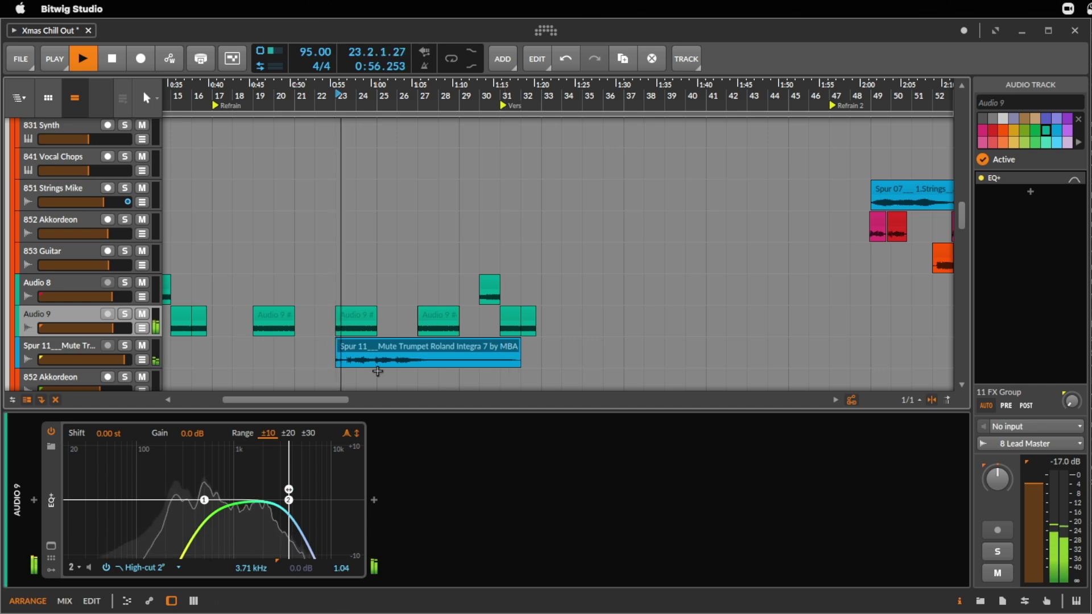
left_click_drag(352, 96, 353, 188)
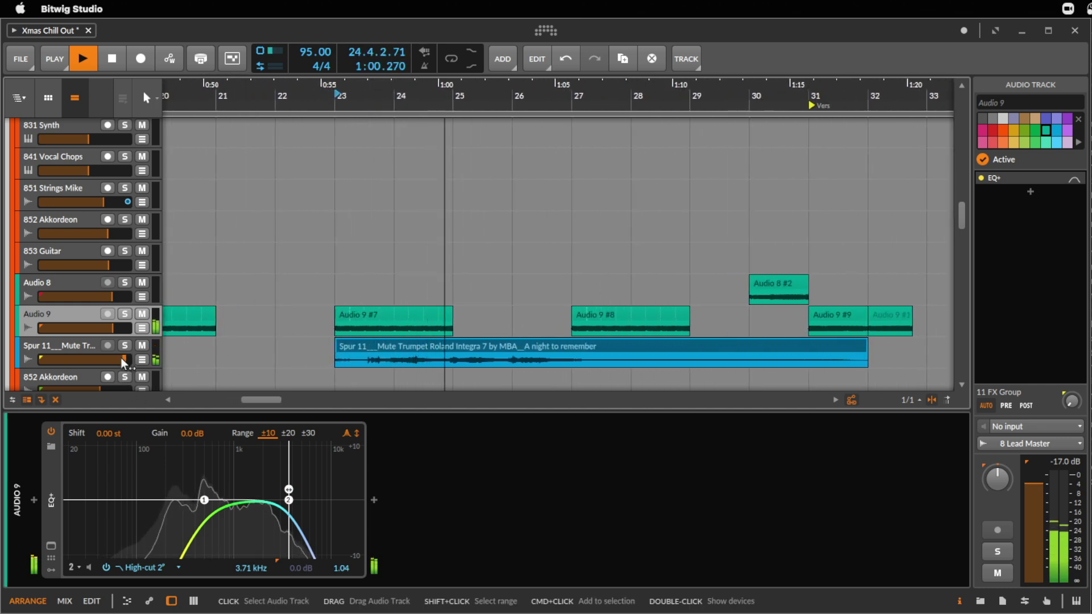
left_click_drag(123, 359, 113, 359)
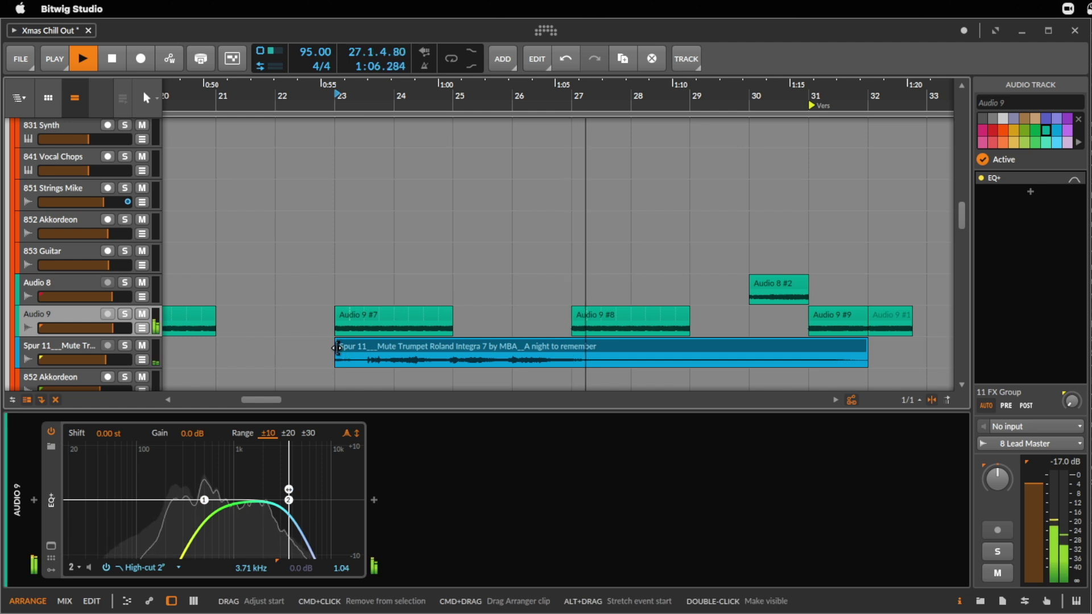
- Delete the Mute Trumpet audio from about the middle of bar 23 up to bar 25
left_click_drag(367, 360, 453, 360)
key("Delete")
left_click(352, 350)
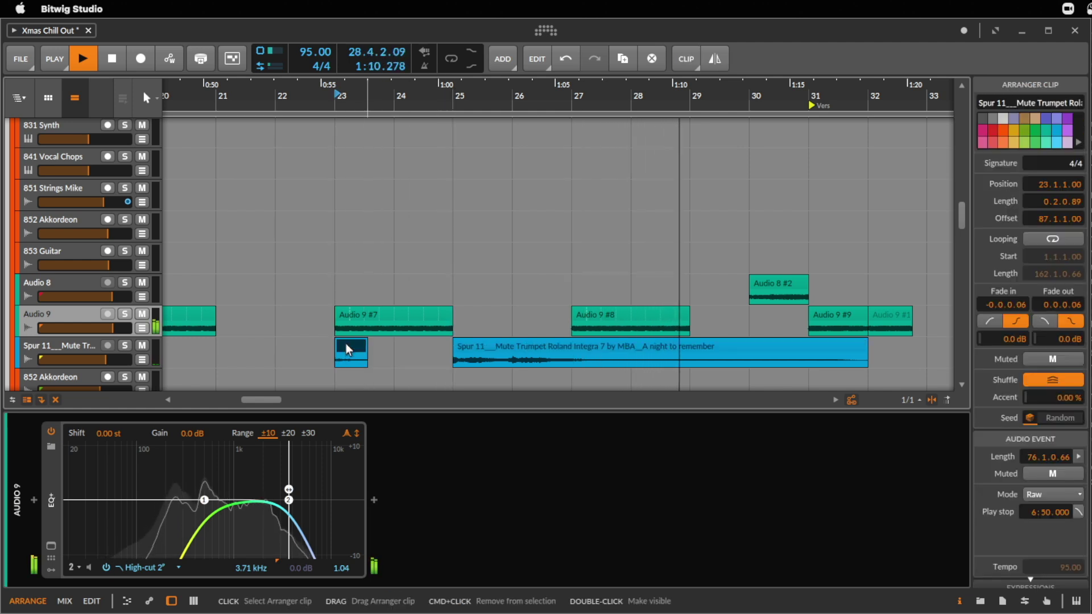
- Shorten the second Mute Trumpet clip to end at bar 29, give it a fade-out of about 1.2.0.45, and stop playback
left_click_drag(380, 100, 394, 40)
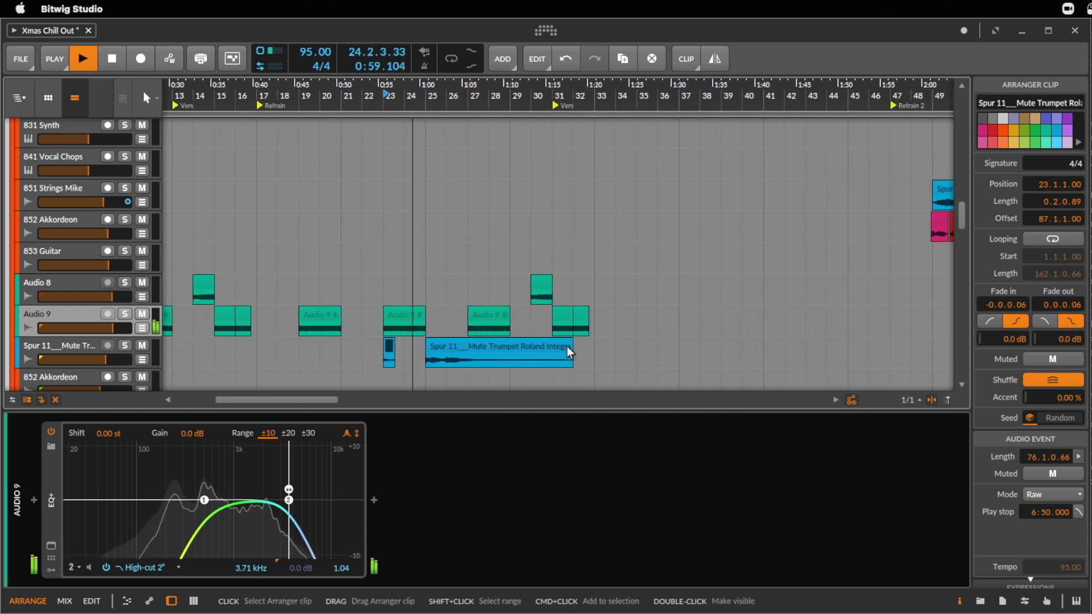
left_click_drag(569, 342, 479, 368)
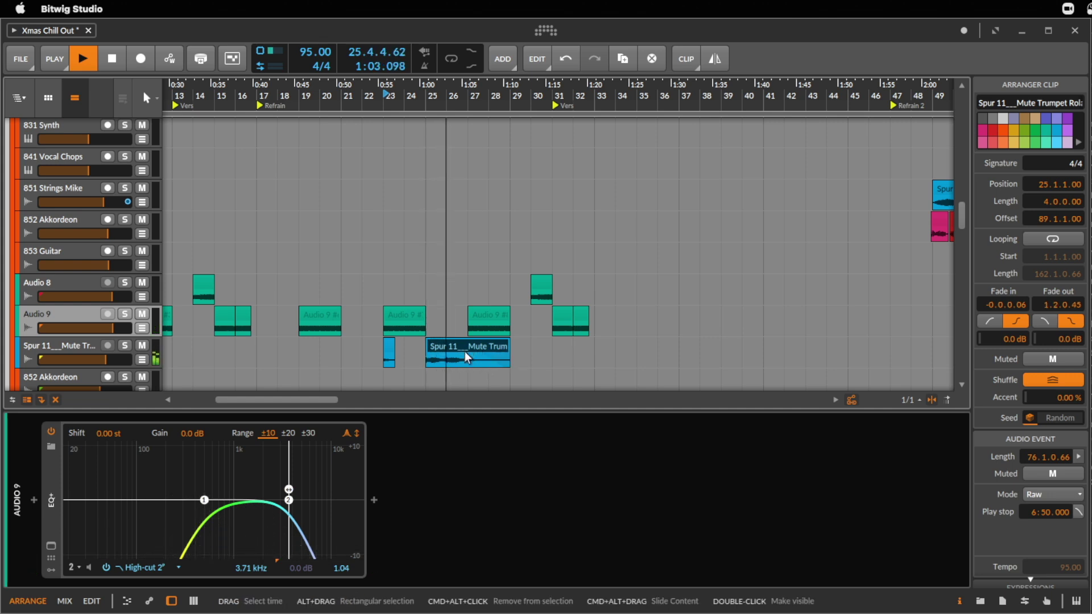
left_click(80, 349)
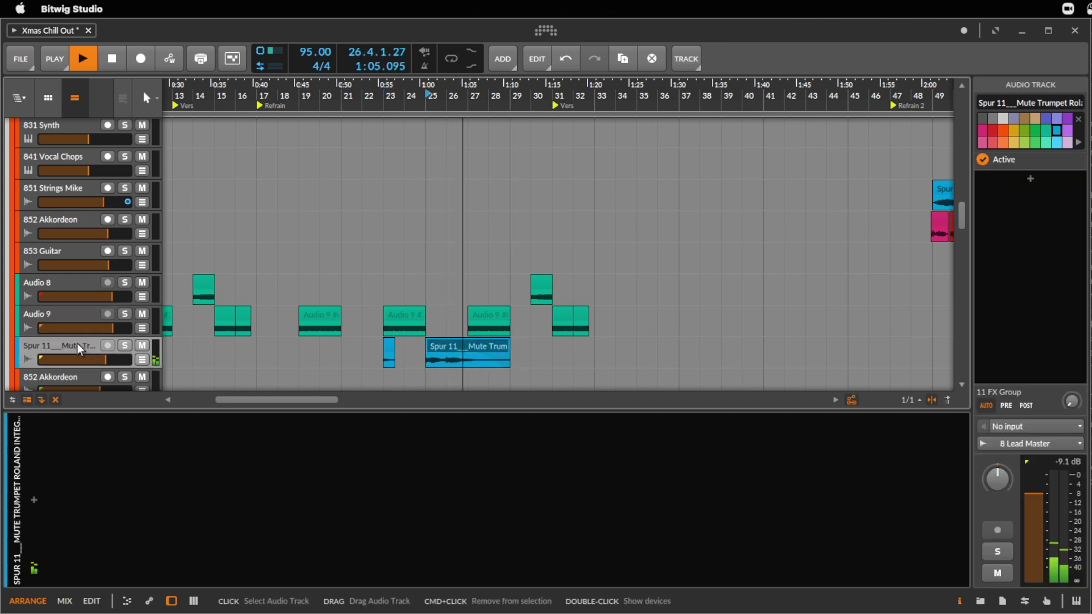
key("space")
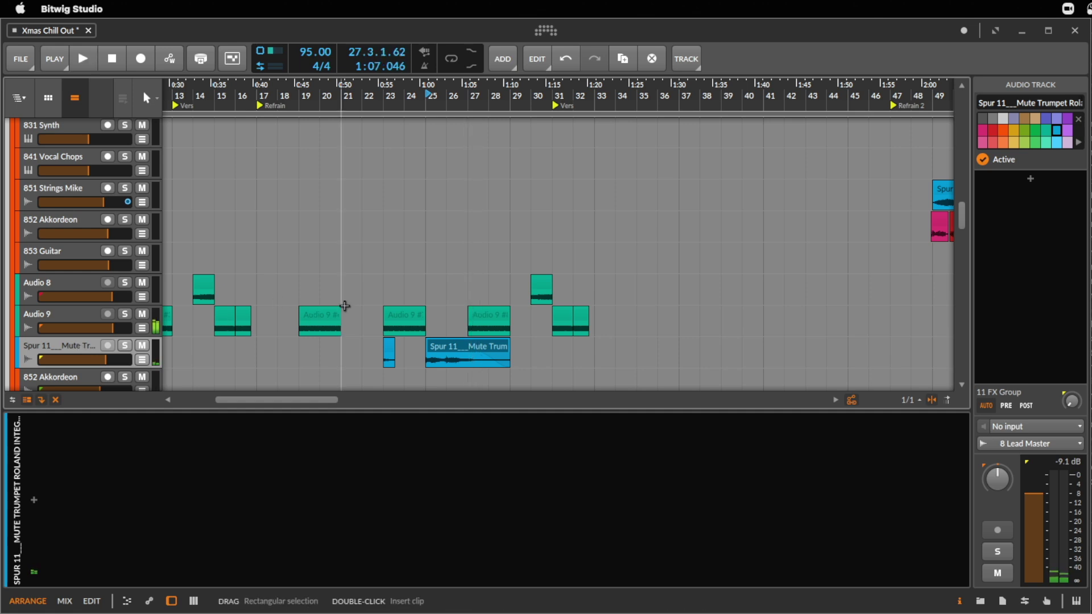
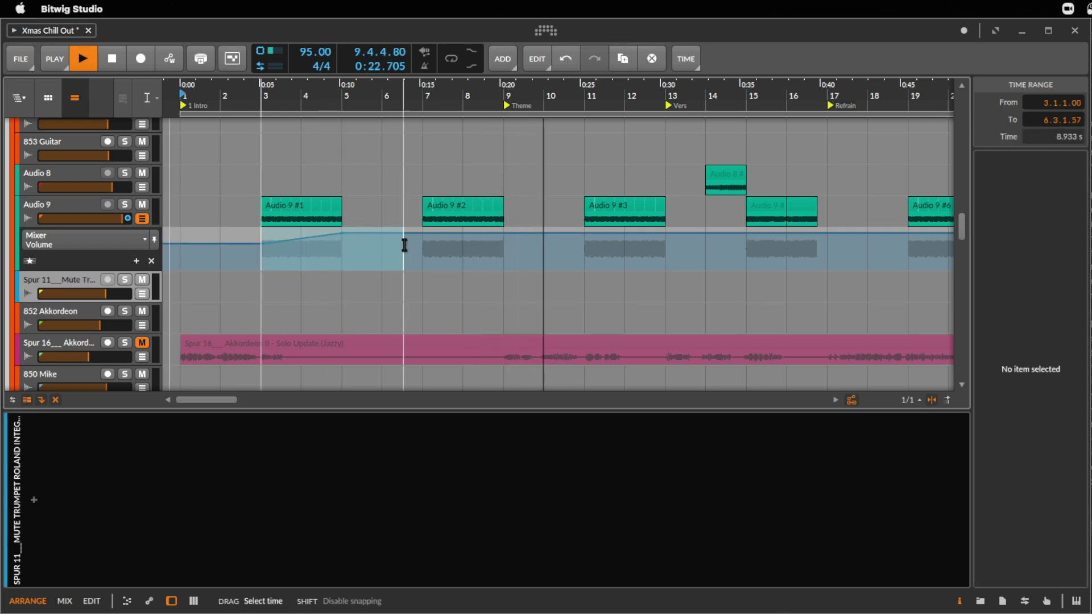
- Repeat the four-bar Audio 9 volume automation ramp from bar 3 every four bars, up to bar 35
key("ctrl+d")
key("ctrl+d")
key("ctrl+d")
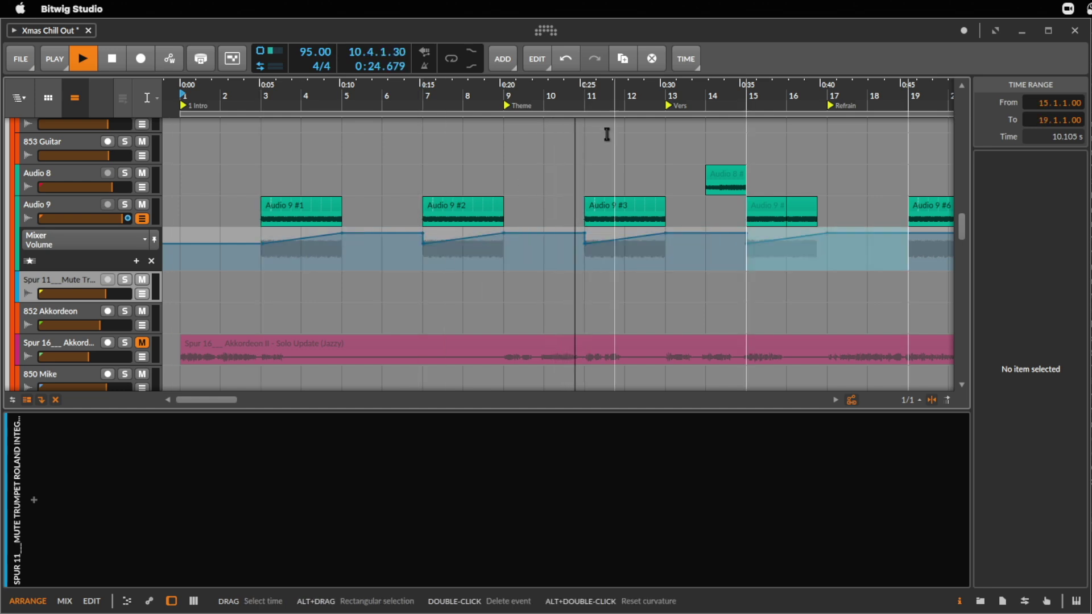
key("ctrl+d")
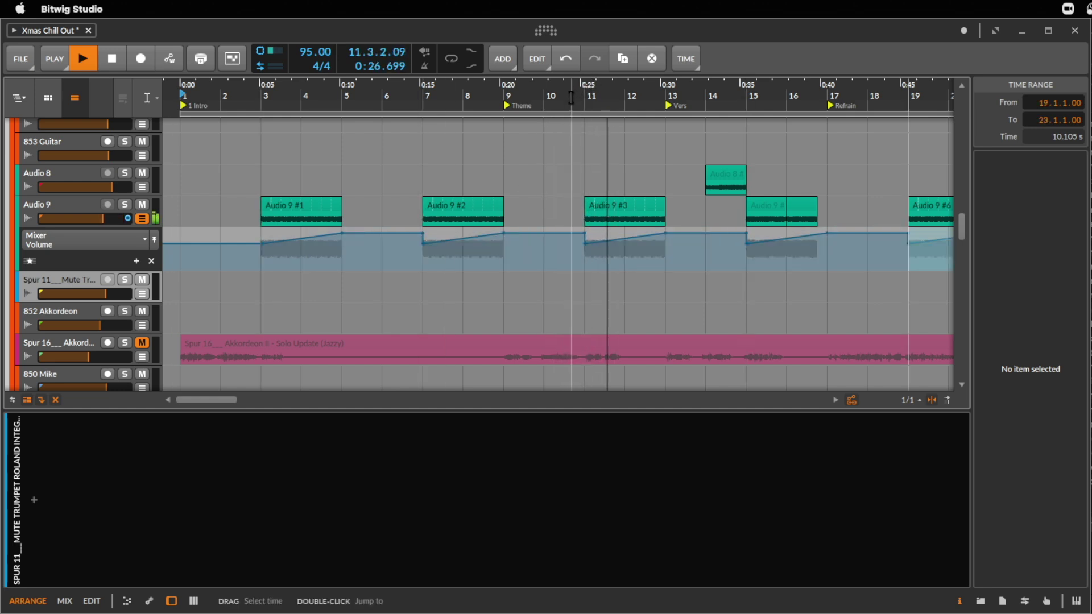
left_click_drag(574, 95, 413, 93)
key("super+d")
key("super+d")
key("ctrl+d")
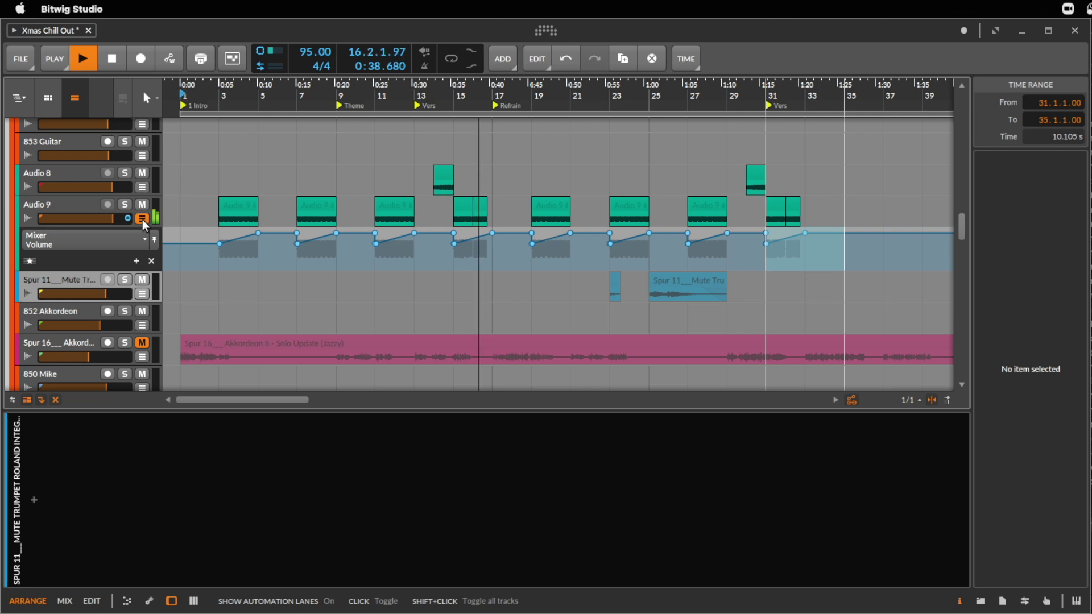
- Mute the five Audio 9 clips from bar 19 onward, and unmute the one starting at bar 31
left_click(553, 205)
left_click(793, 206, "shift")
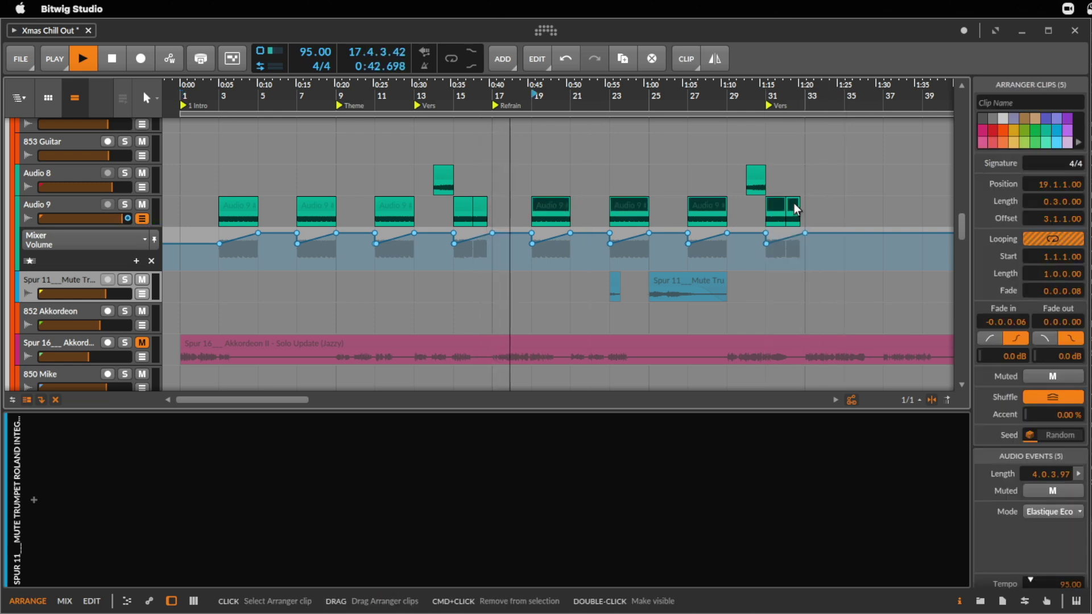
key("m")
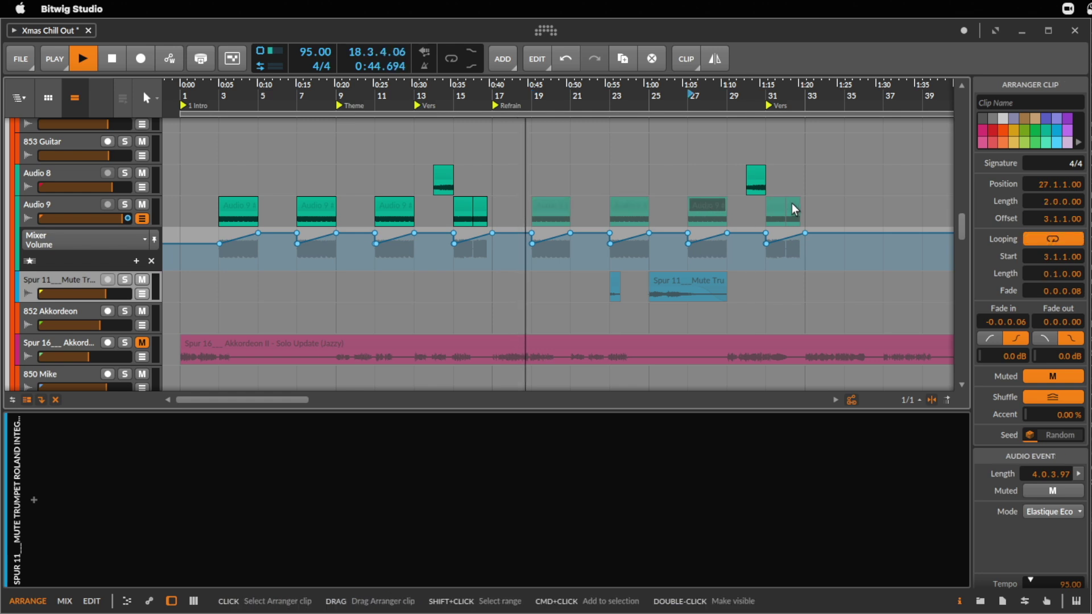
left_click(782, 203)
left_click_drag(782, 203, 794, 202)
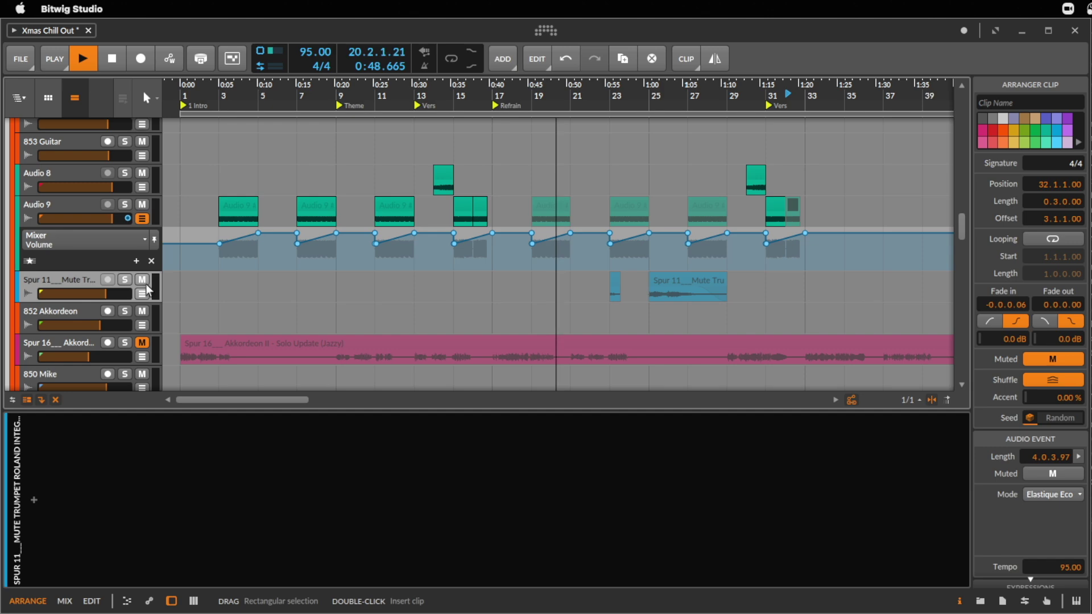
- Delete the Mute Trumpet track and stop playback
left_click(88, 283)
key("Delete")
scroll(571, 258, "up", 15)
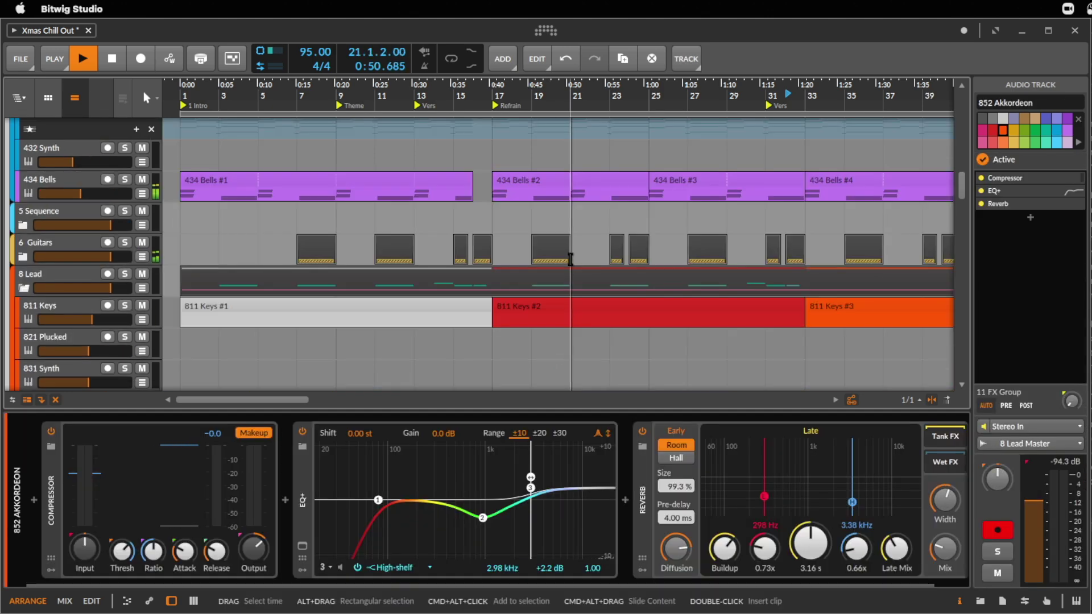
scroll(573, 257, "up", 15)
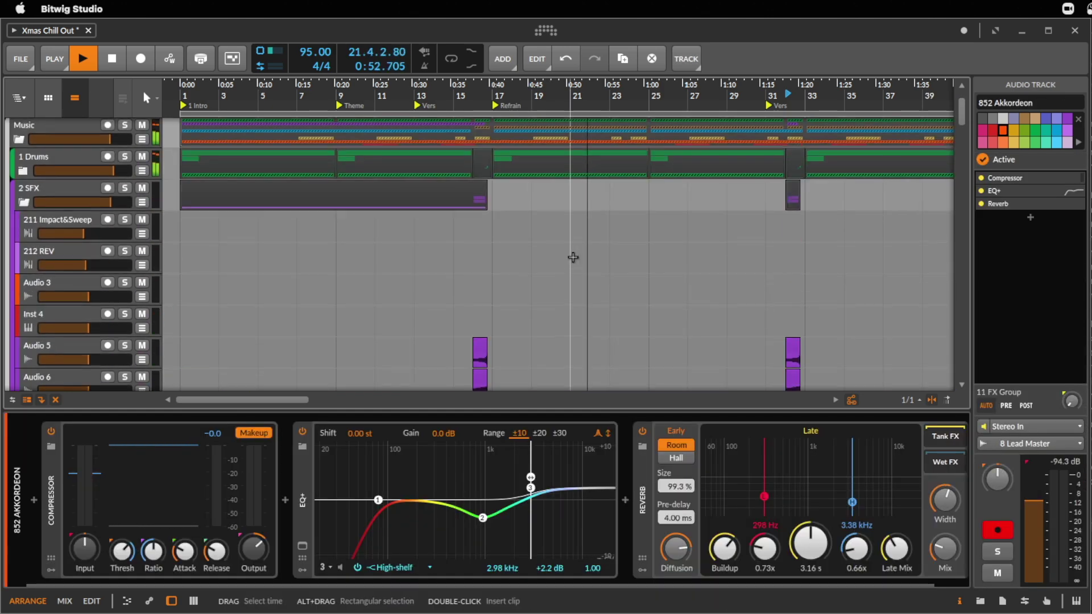
scroll(695, 148, "down", 5)
scroll(698, 154, "down", 10)
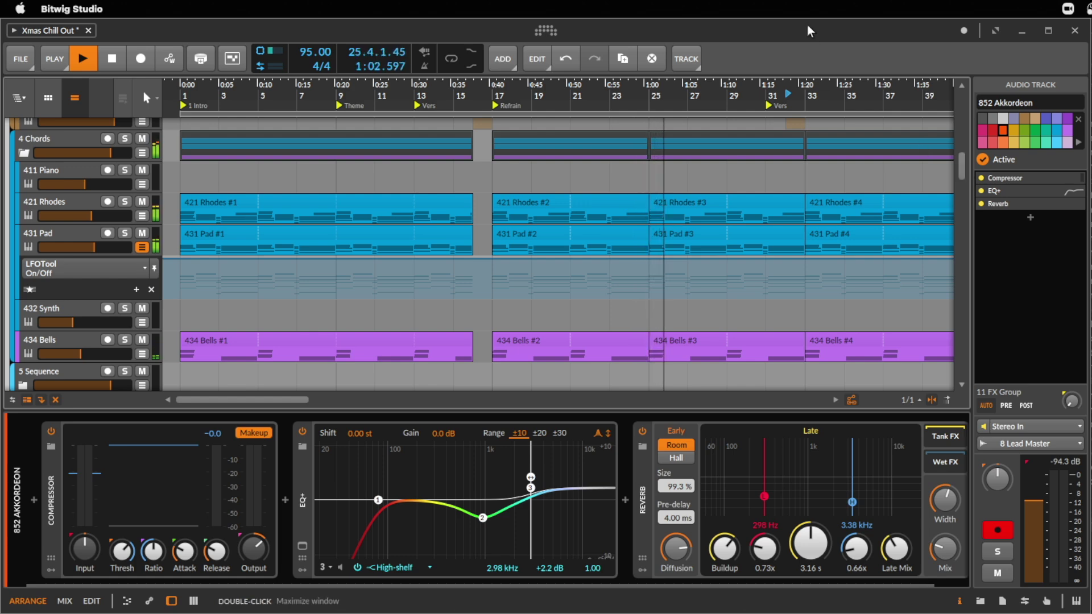
key("space")
- Expand the 1 Drums group, solo 13 AudioLoops and play its loops from bar 17
scroll(801, 277, "up", 12)
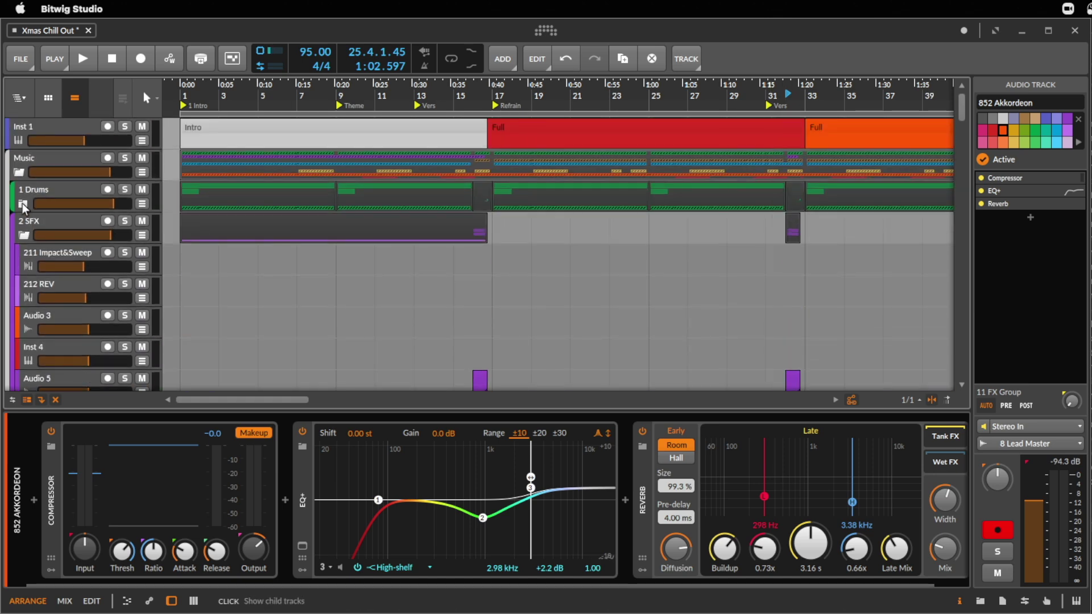
left_click(23, 205)
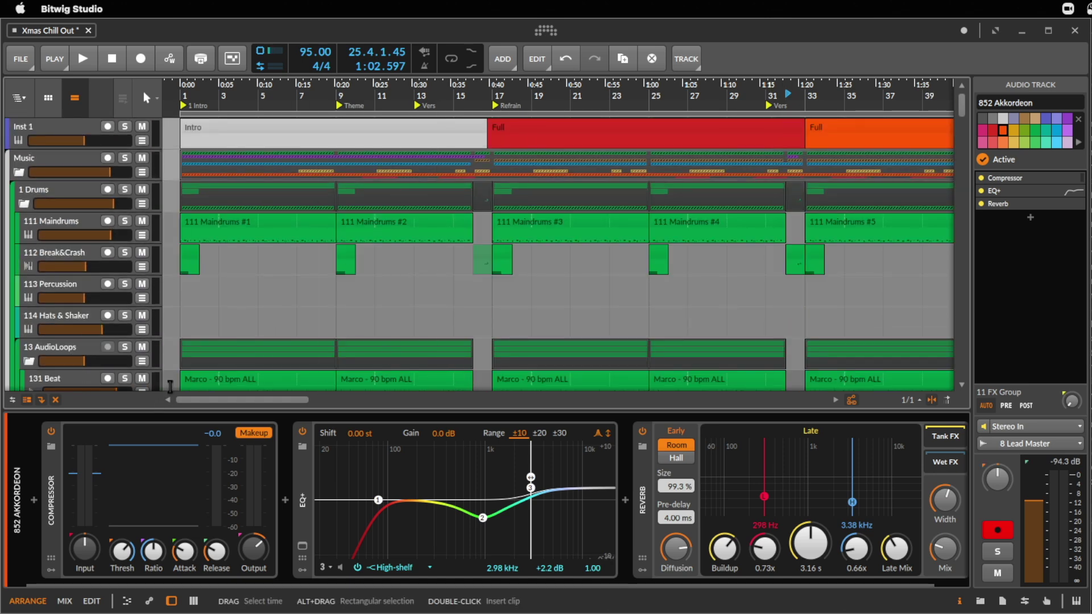
left_click(124, 347)
key("space")
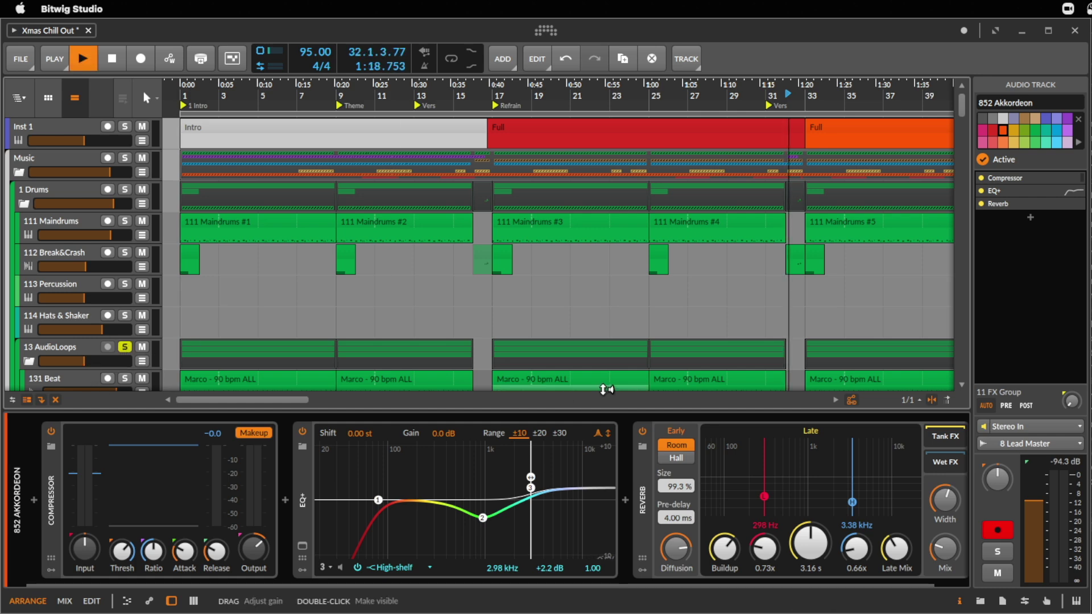
left_click(561, 379)
scroll(592, 300, "down", 5)
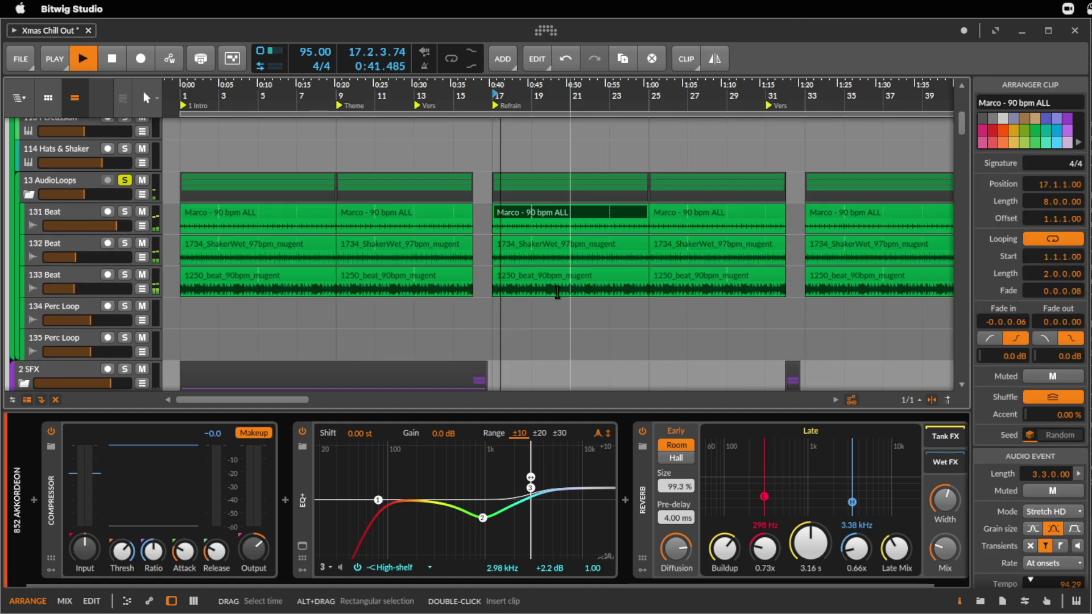
scroll(121, 270, "up", 2)
- Pan the 13 AudioLoops track to about the centre and stop playback
left_click(57, 223)
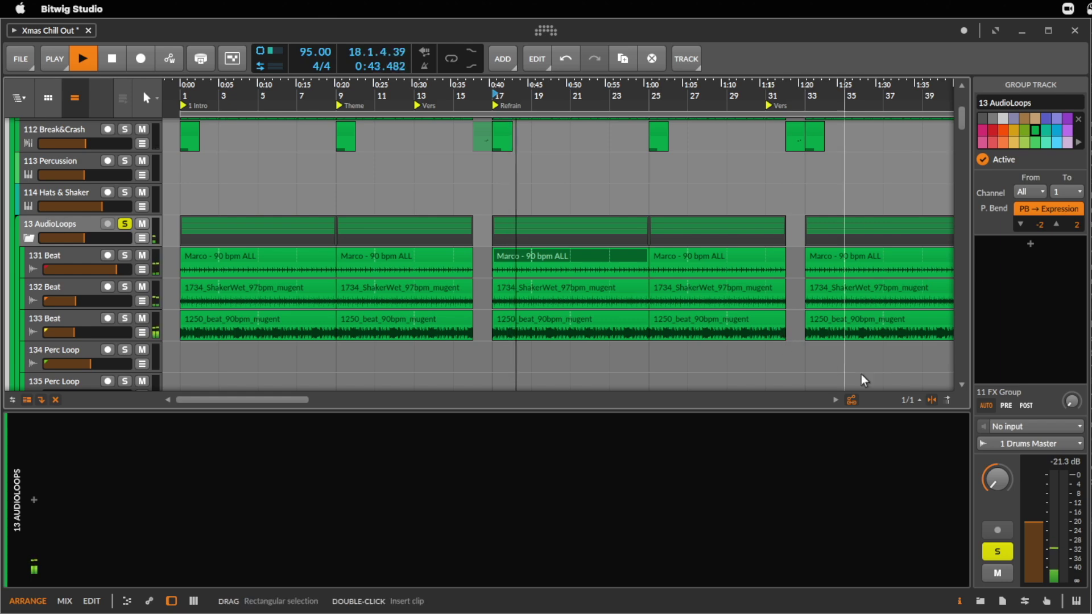
mouse_move(1005, 476)
left_mouse_down()
mouse_move(1006, 461)
mouse_move(1005, 484)
left_mouse_up()
key("space")
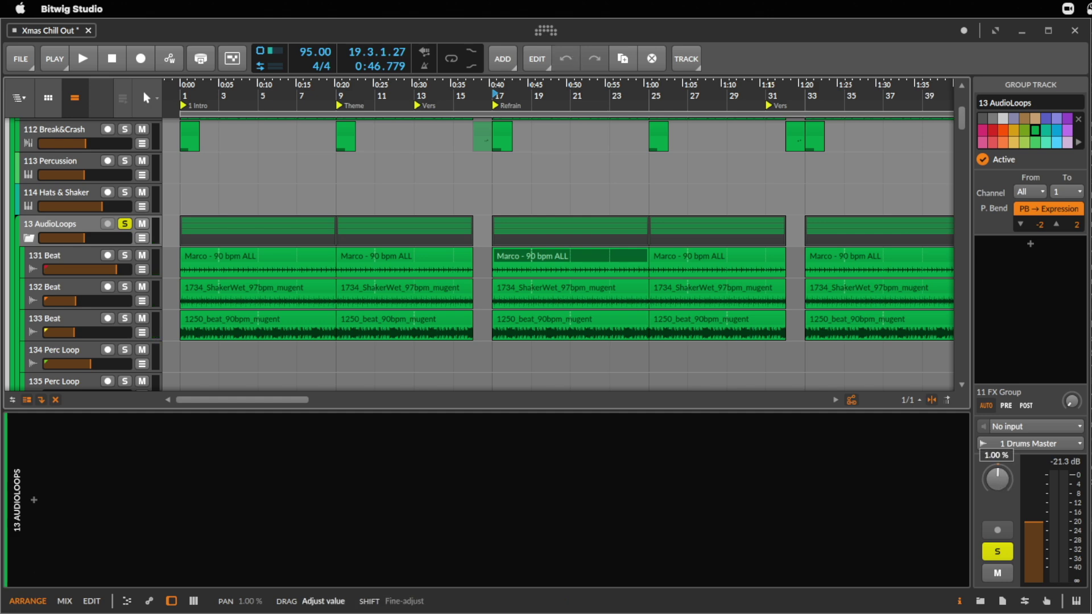
left_click_drag(1002, 481, 1002, 483)
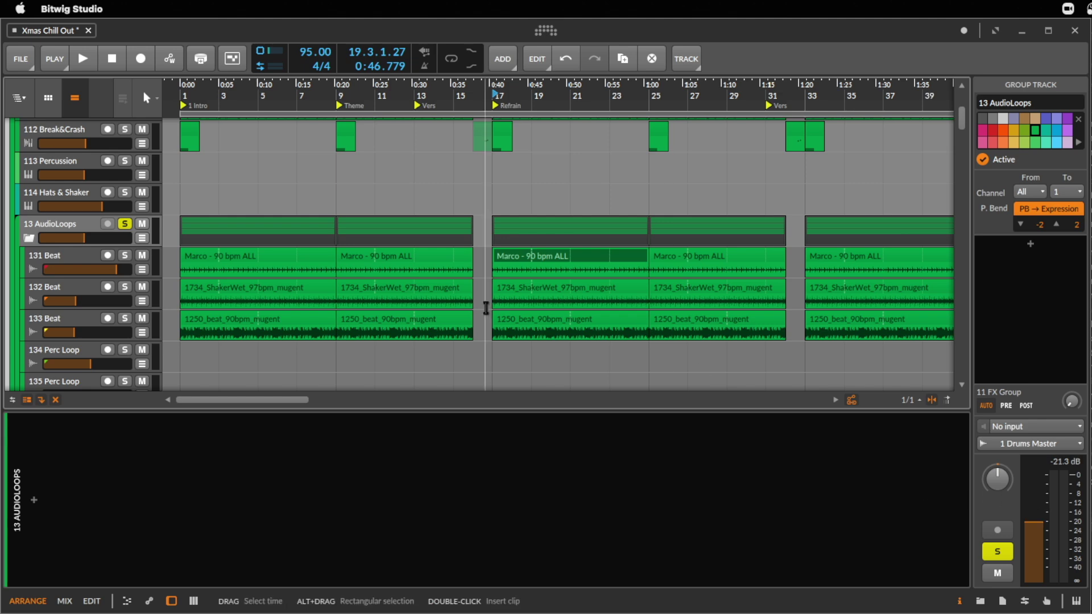
- Unsolo 13 AudioLoops and raise its volume while the other tracks play along
left_click(120, 223)
key("space")
left_click_drag(68, 237, 94, 237)
scroll(13, 326, "up", 5)
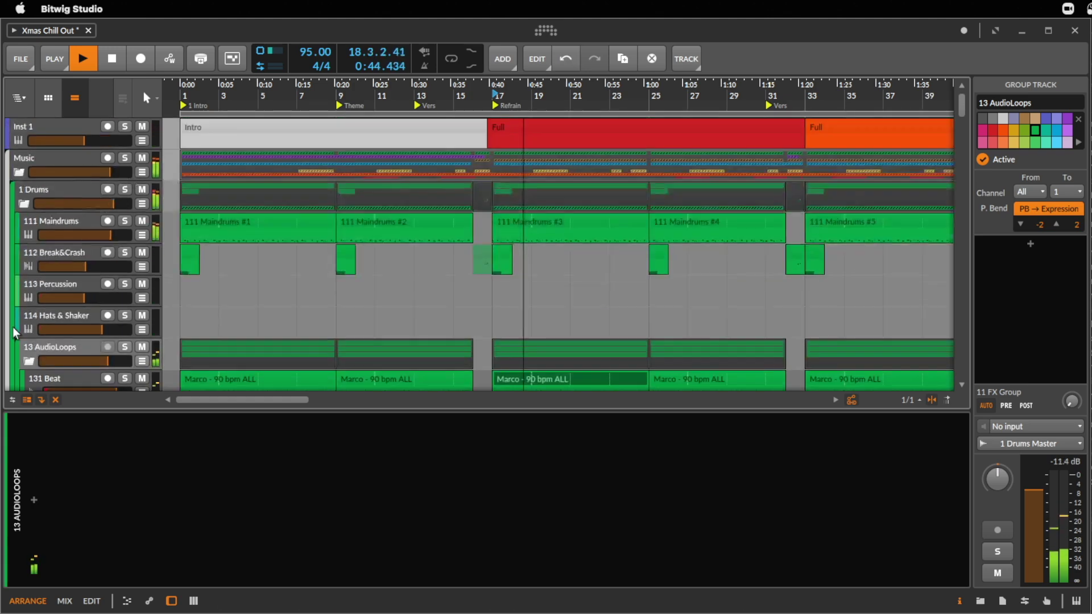
- Solo the 1 Drums group while setting the 13 AudioLoops volume to 0 dB, and end the solo and playback
left_click(124, 190)
left_click_drag(98, 361, 103, 362)
double_click(111, 361)
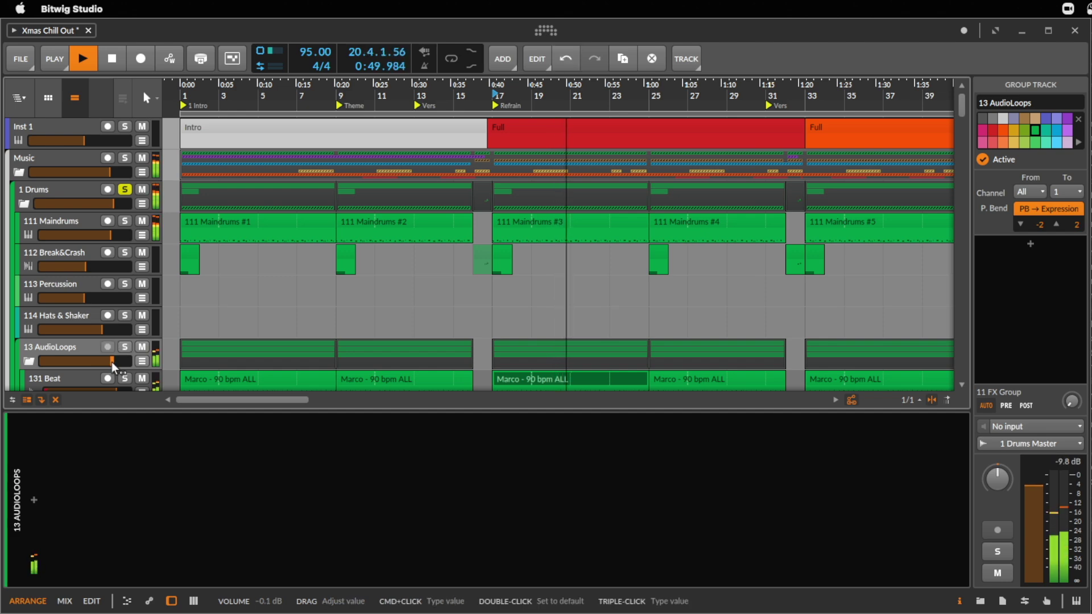
type("0.1 dB")
key("Return")
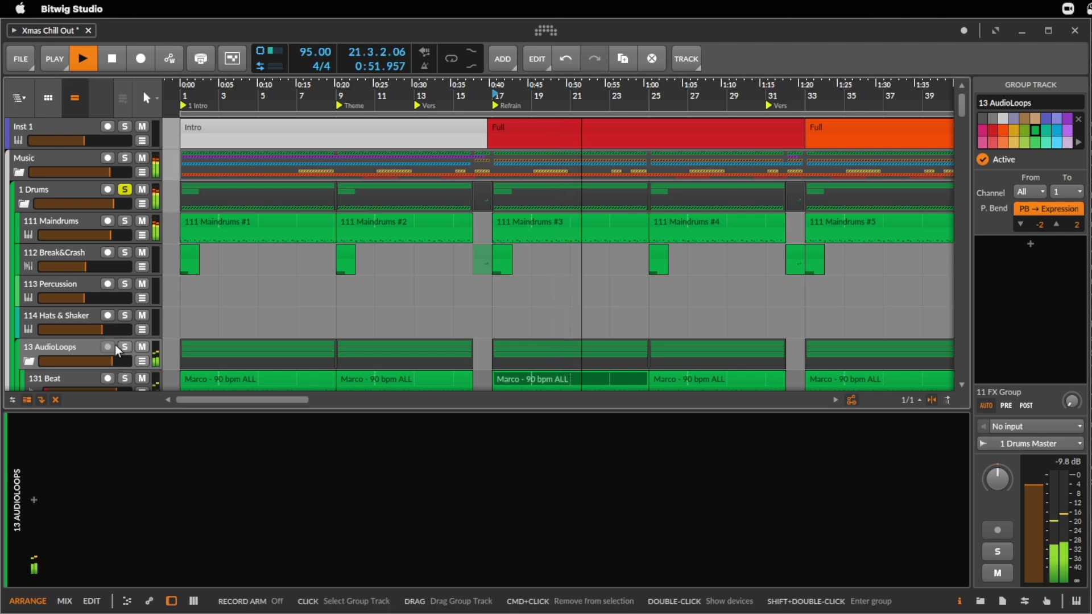
key("space")
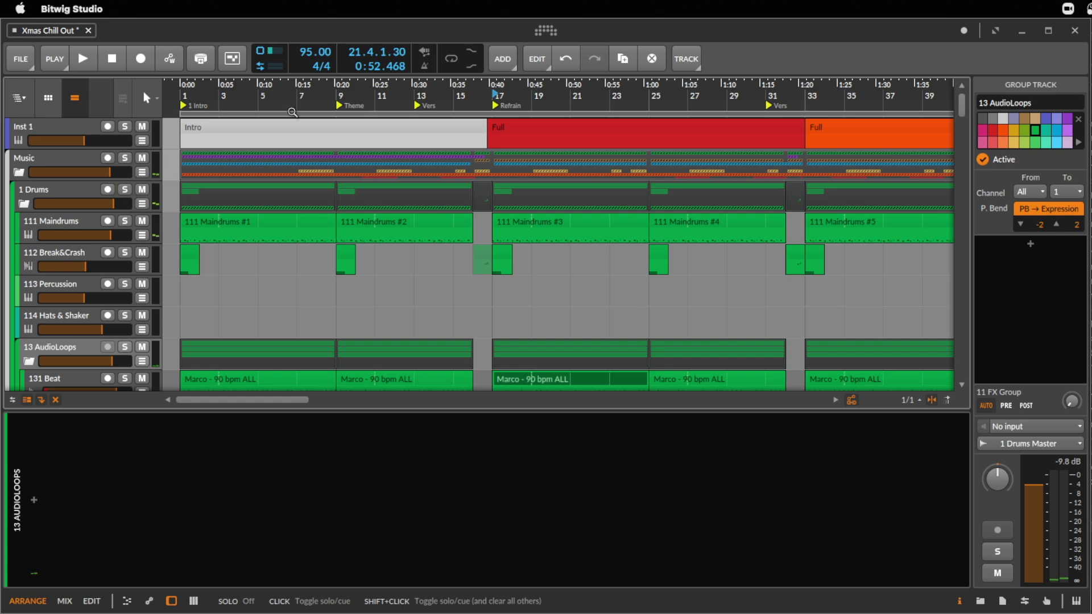
- Enlarge the arranger by hiding the device area, fit the whole song in view, and play from bar 1
left_click(261, 220)
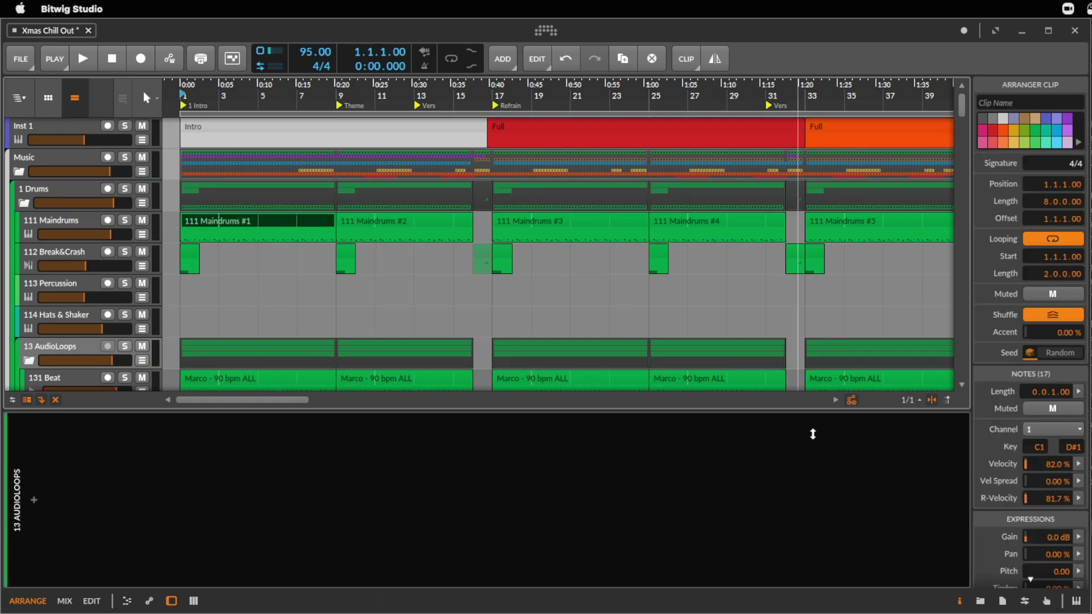
left_click_drag(749, 412, 749, 575)
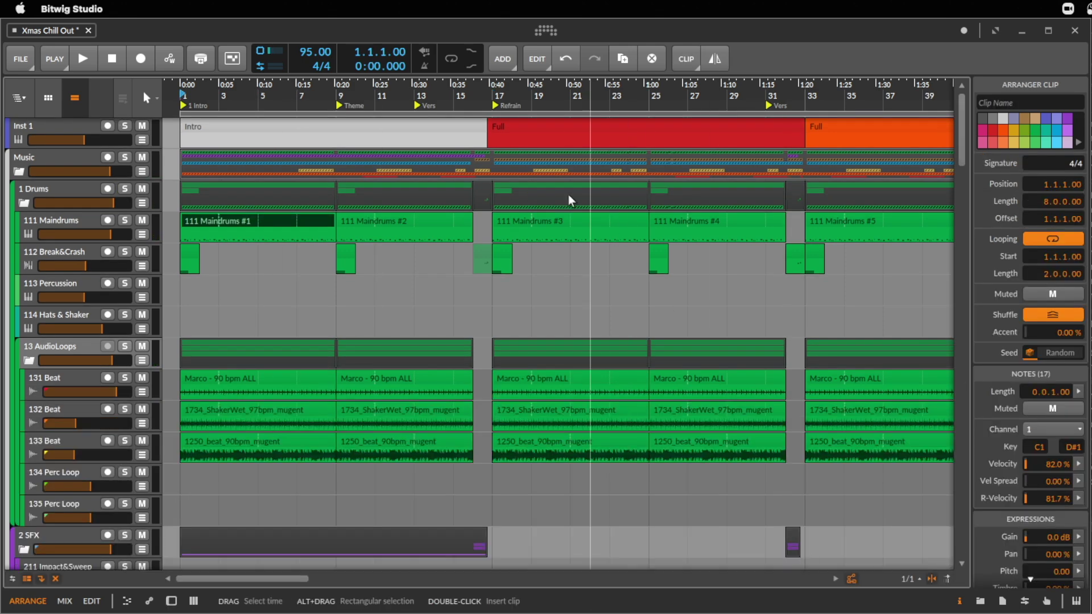
mouse_move(400, 92)
left_mouse_down()
mouse_move(433, 114)
mouse_move(414, 94)
left_mouse_up()
left_click(298, 128)
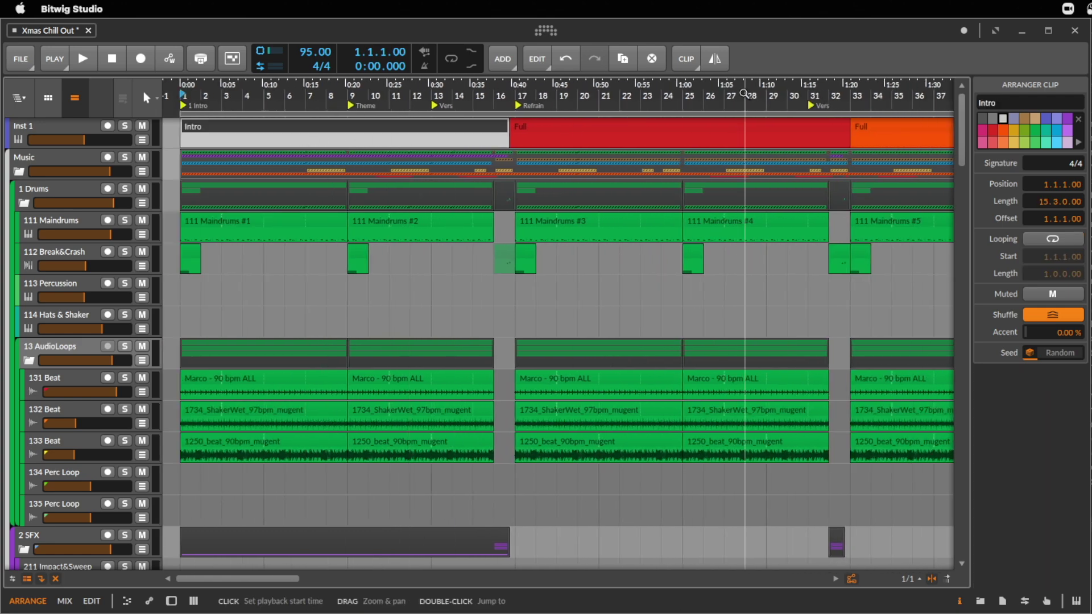
left_click_drag(746, 94, 745, 60)
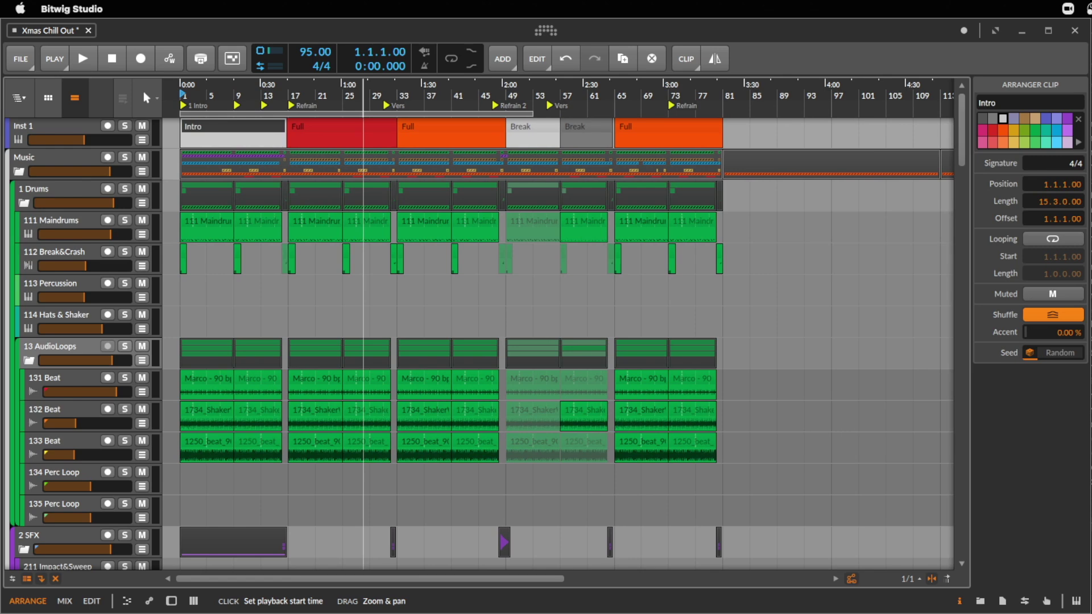
left_click_drag(530, 91, 530, 115)
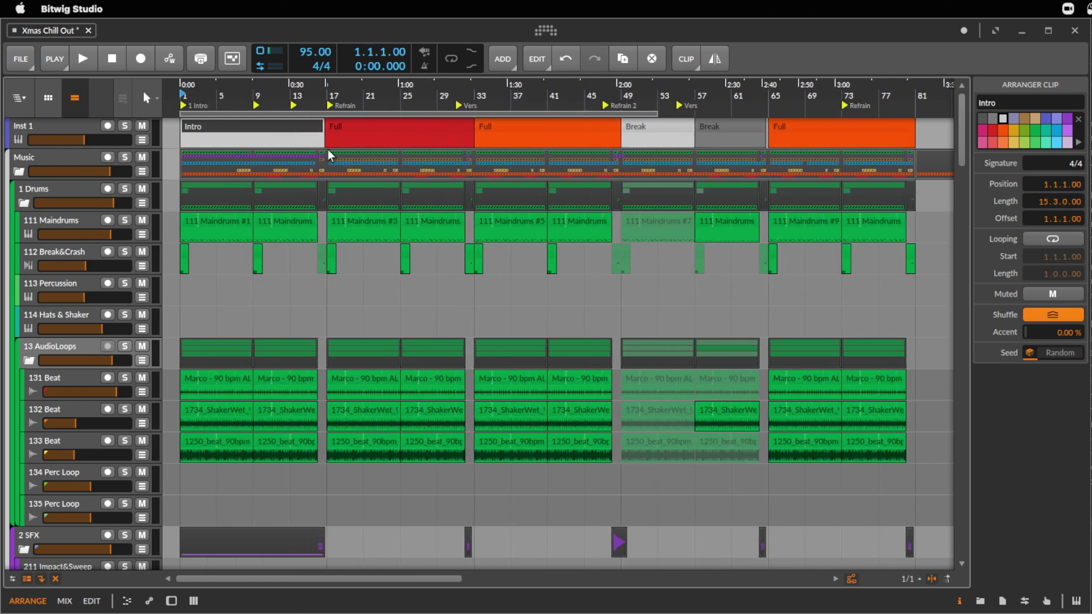
key("space")
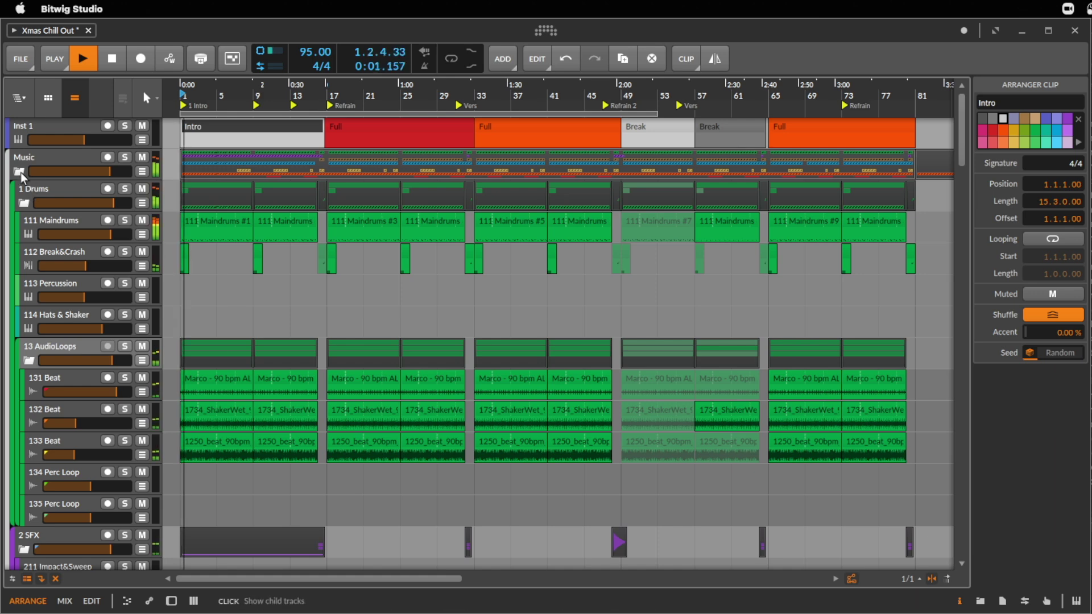
- Collapse the 1 Drums, 2 SFX and 8 Lead groups and review the vocal tracks during playback
left_click(22, 203)
left_click(26, 233)
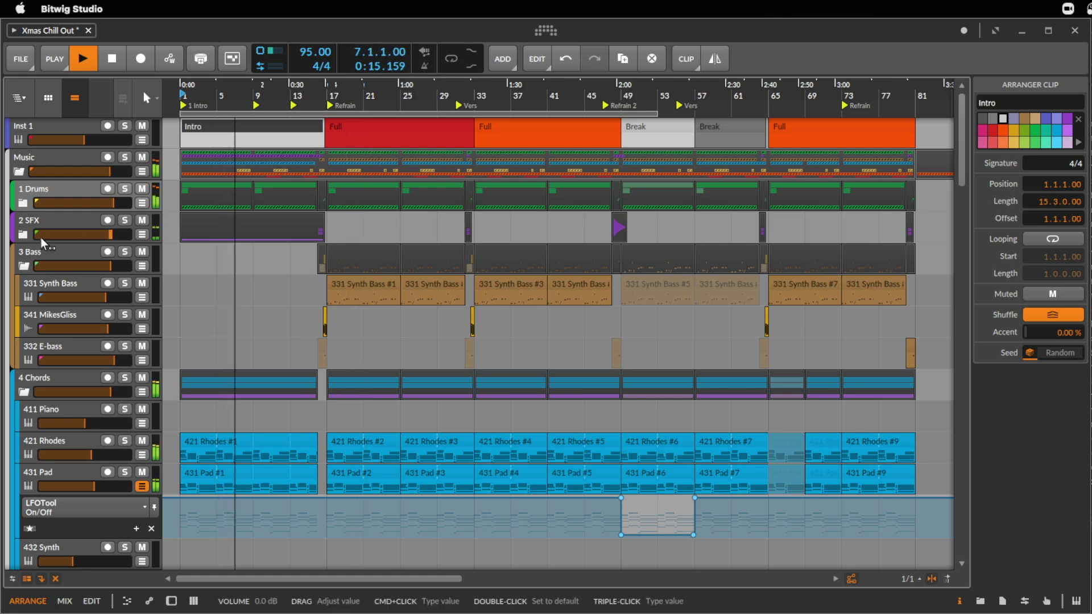
scroll(191, 490, "down", 5)
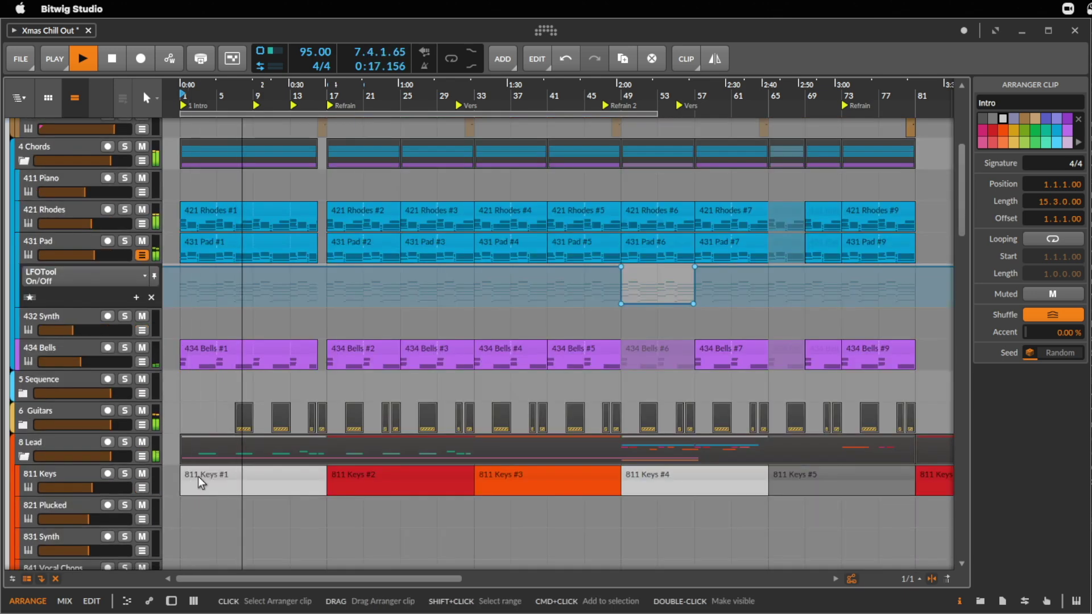
left_click(24, 456)
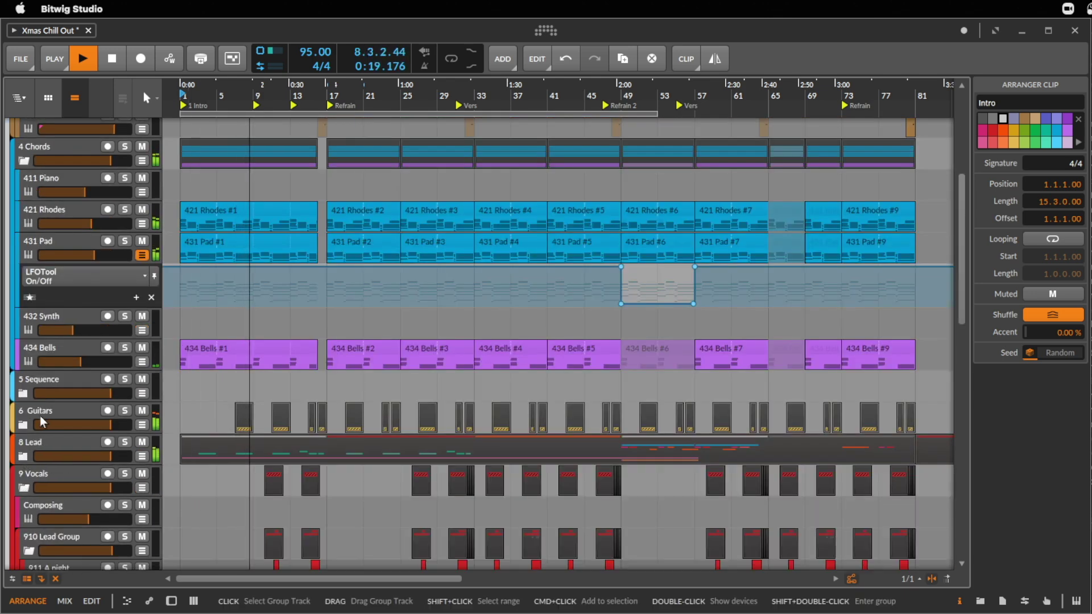
scroll(446, 422, "down", 4)
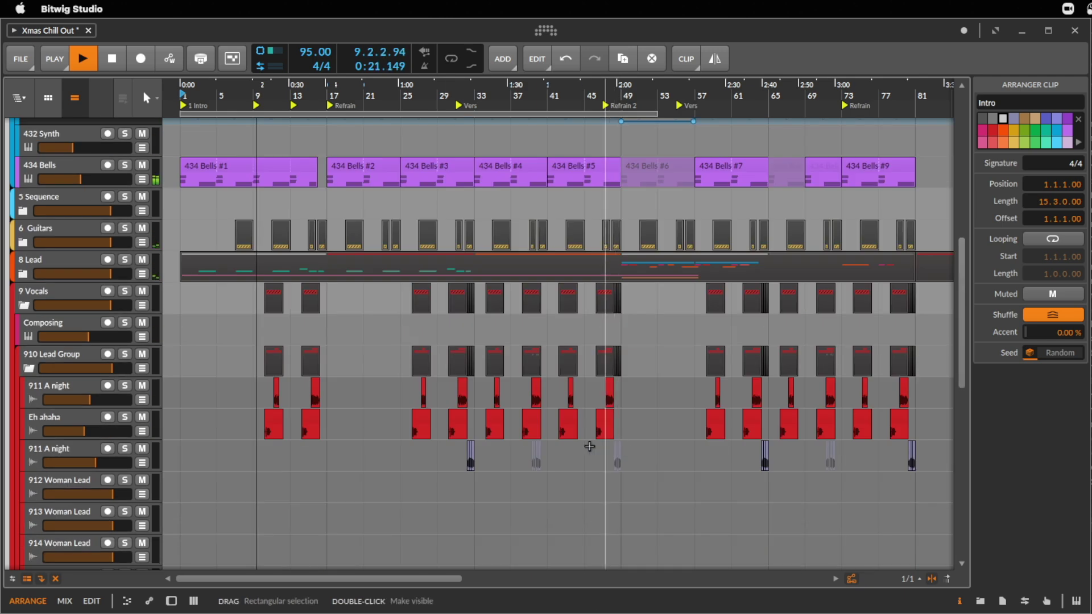
left_click_drag(282, 93, 371, 93)
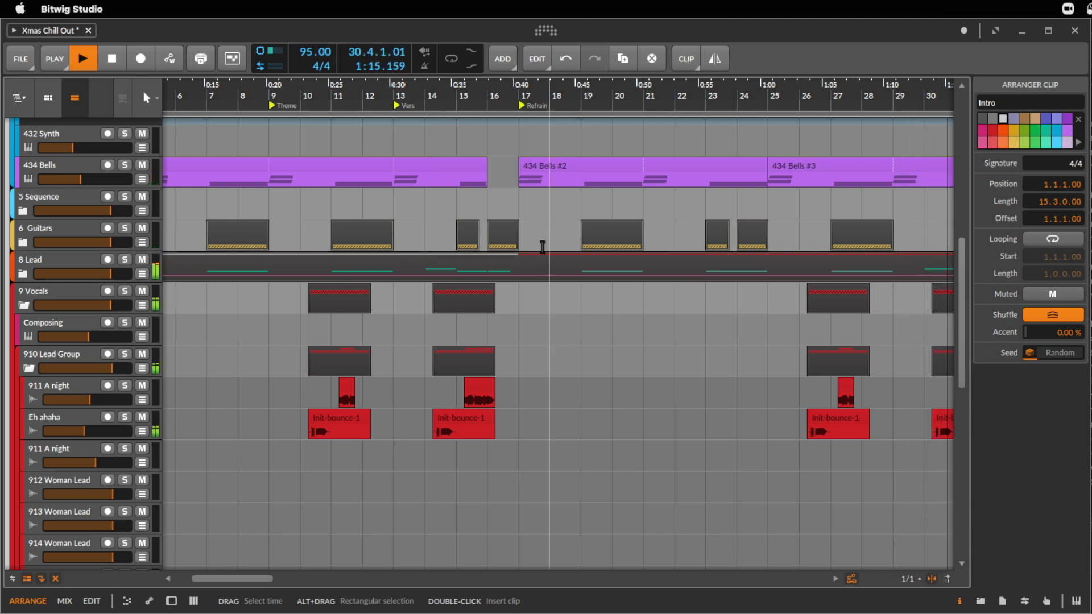
- Switch to Finder and open the Xmas Chill Out folder on the Work A drive
key("super+Tab")
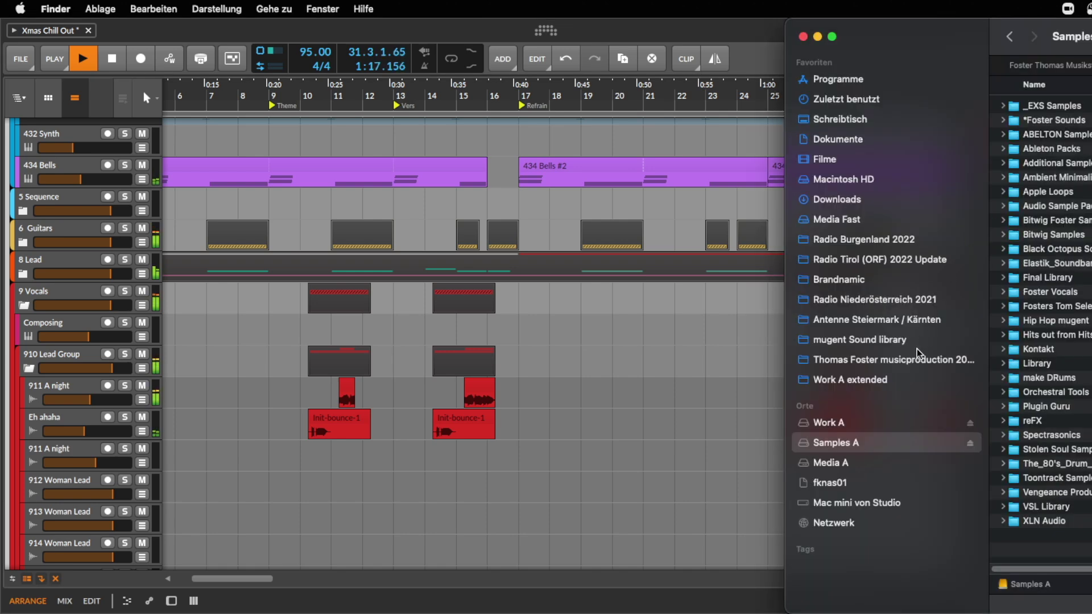
left_click(846, 424)
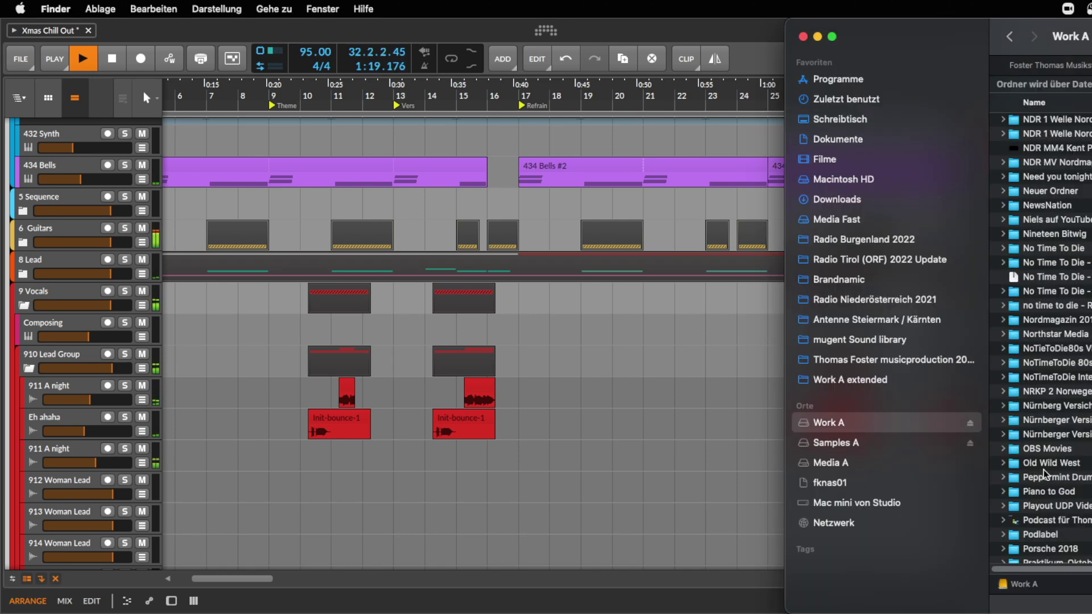
key("x")
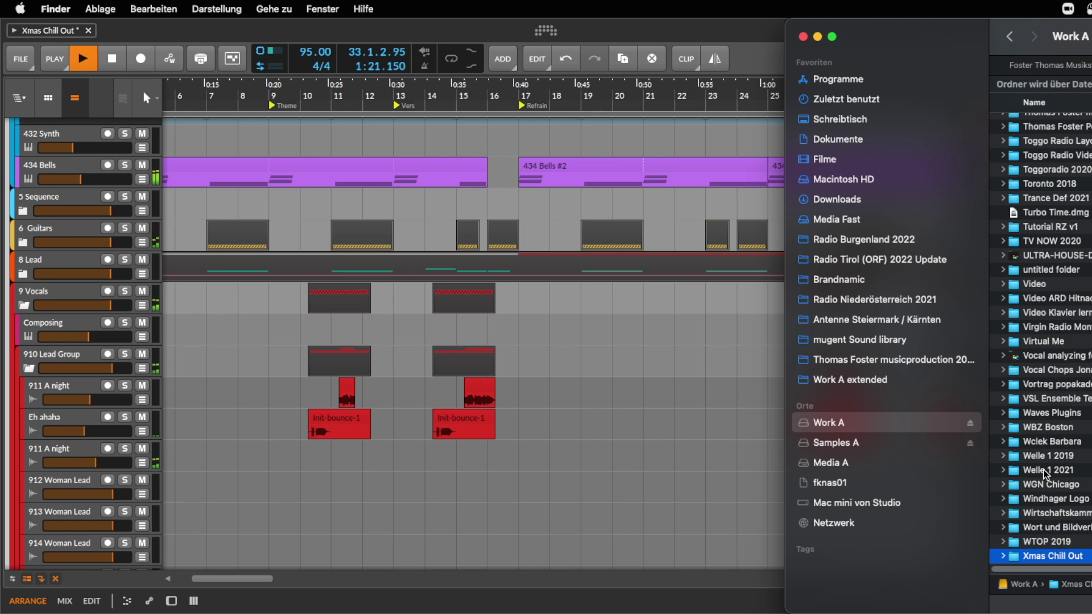
key("super+Down")
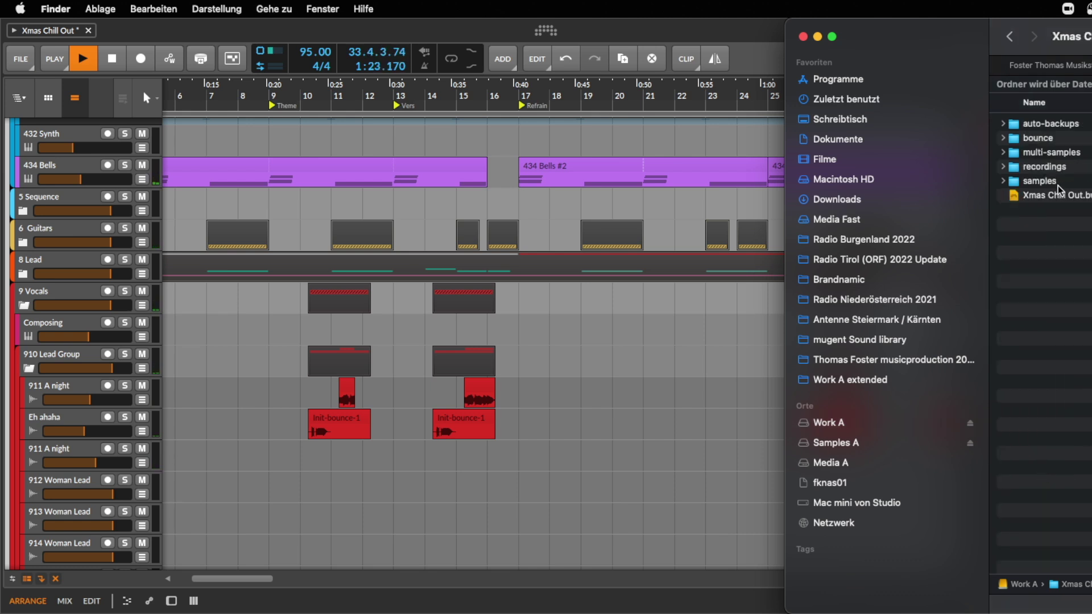
- Open the project's bounce folder in Finder, and switch back to Bitwig Studio
double_click(1057, 143)
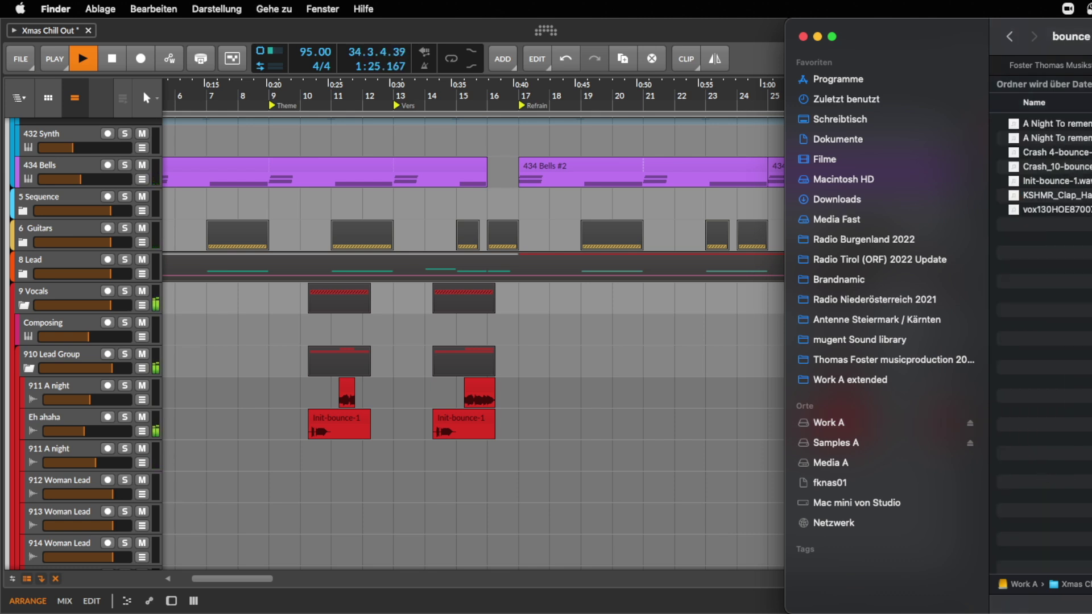
left_click(766, 32)
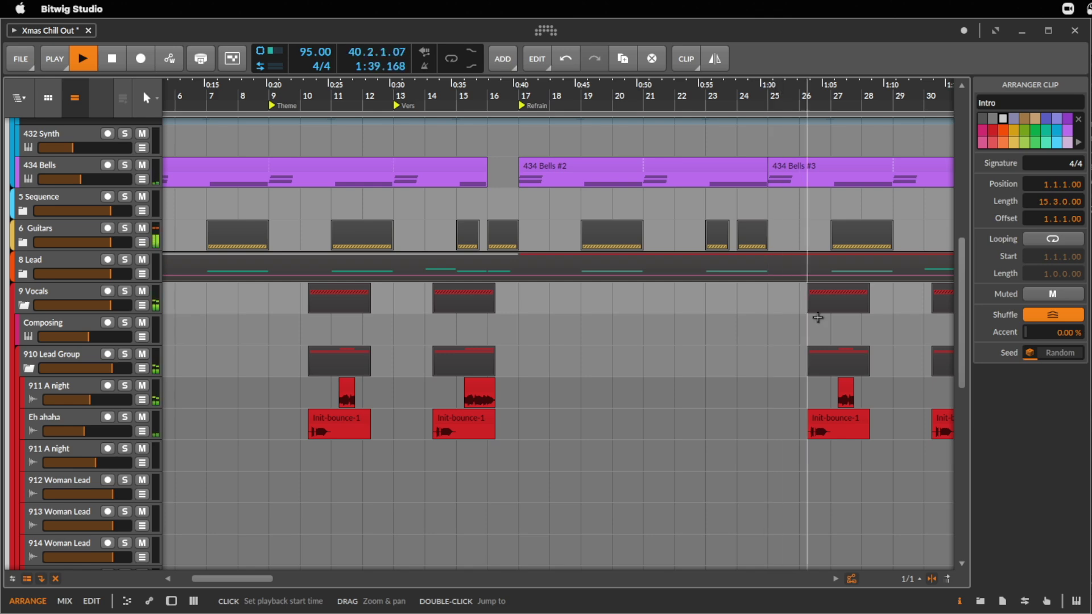
- Expand the 2 SFX group, select the KSHMR_Impact_High_01 clip on Audio 3 at bar 48, and collapse the group again
scroll(824, 222, "down", 5)
scroll(807, 222, "up", 10)
scroll(797, 222, "up", 3)
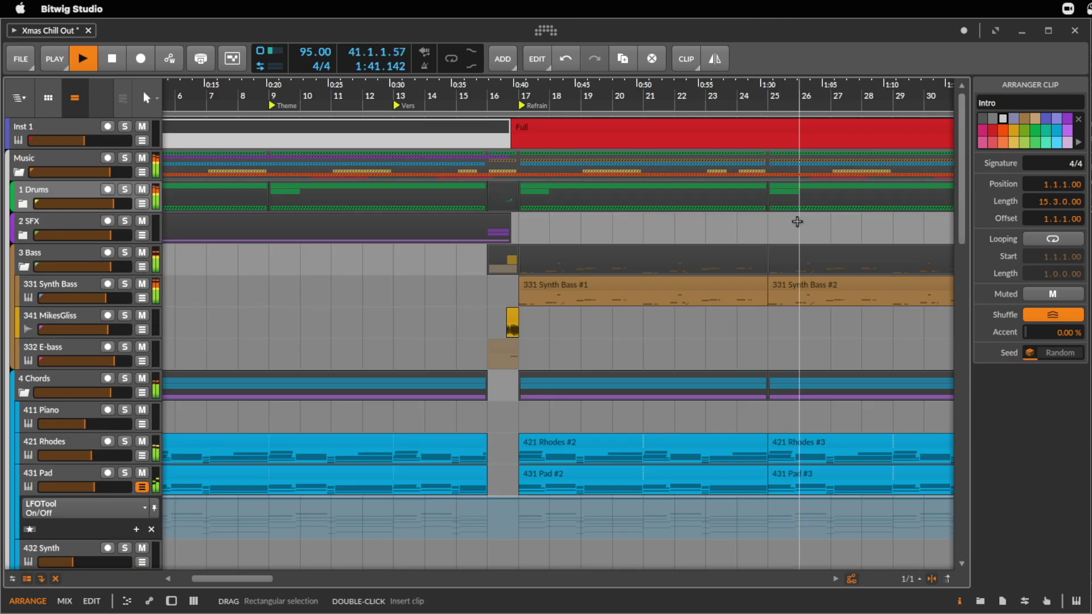
left_click_drag(861, 108, 329, 88)
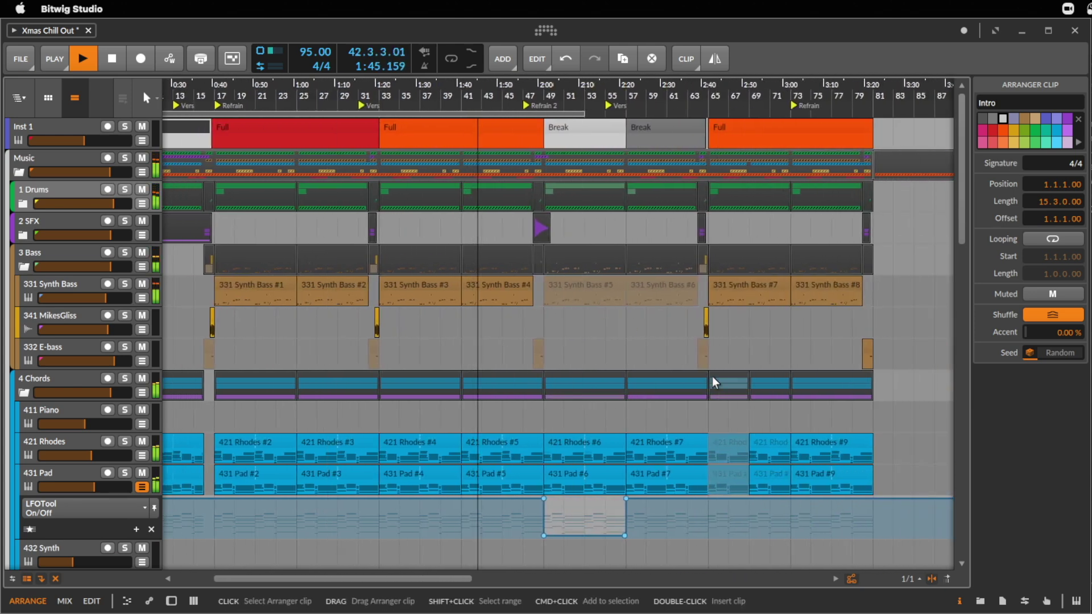
scroll(637, 411, "down", 2)
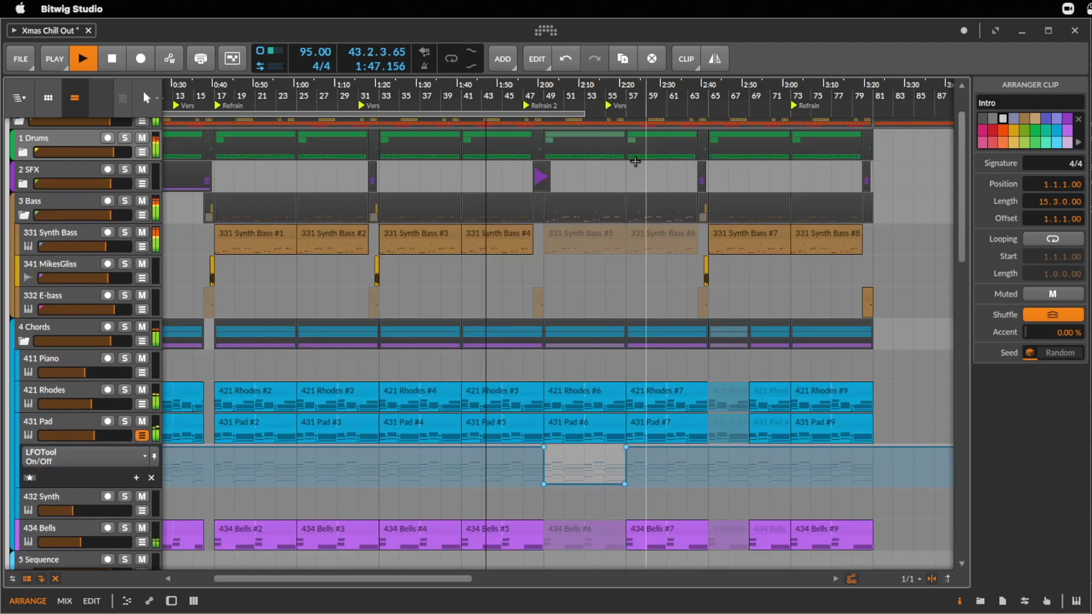
scroll(646, 242, "up", 2)
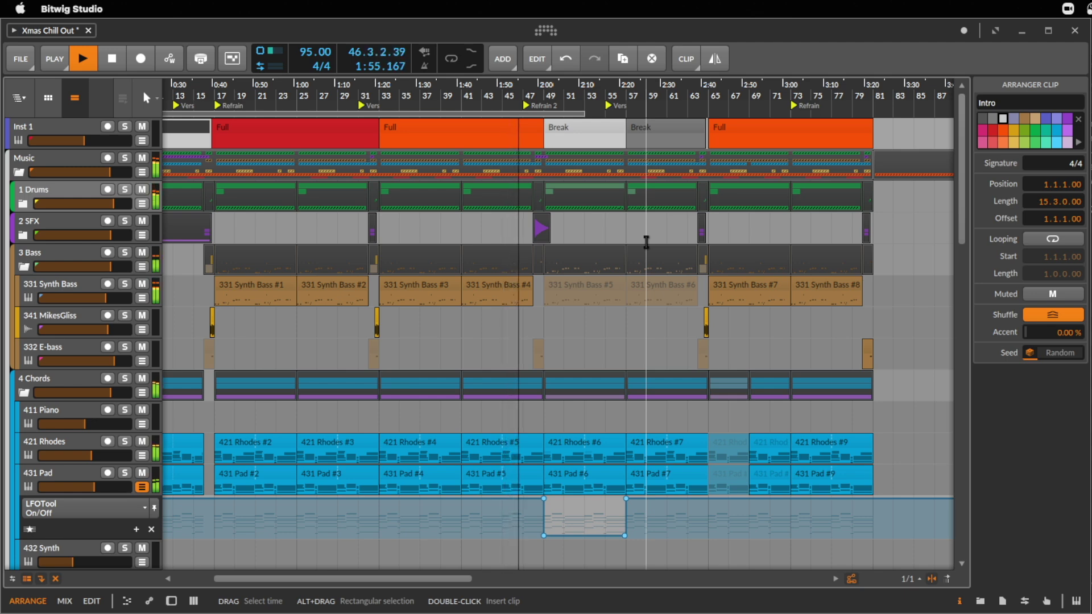
left_click(23, 235)
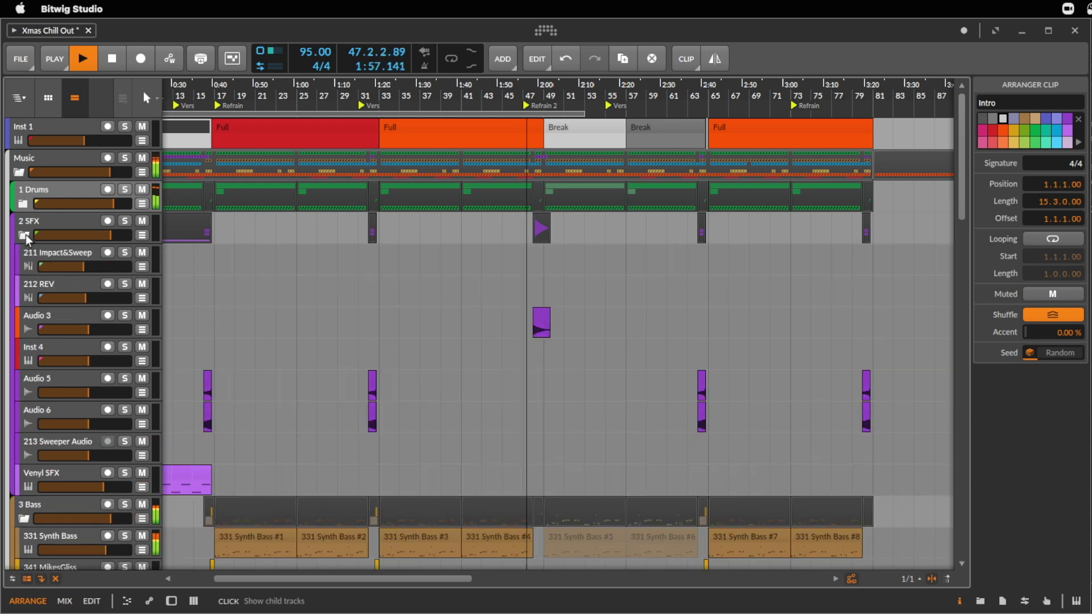
left_click(547, 314)
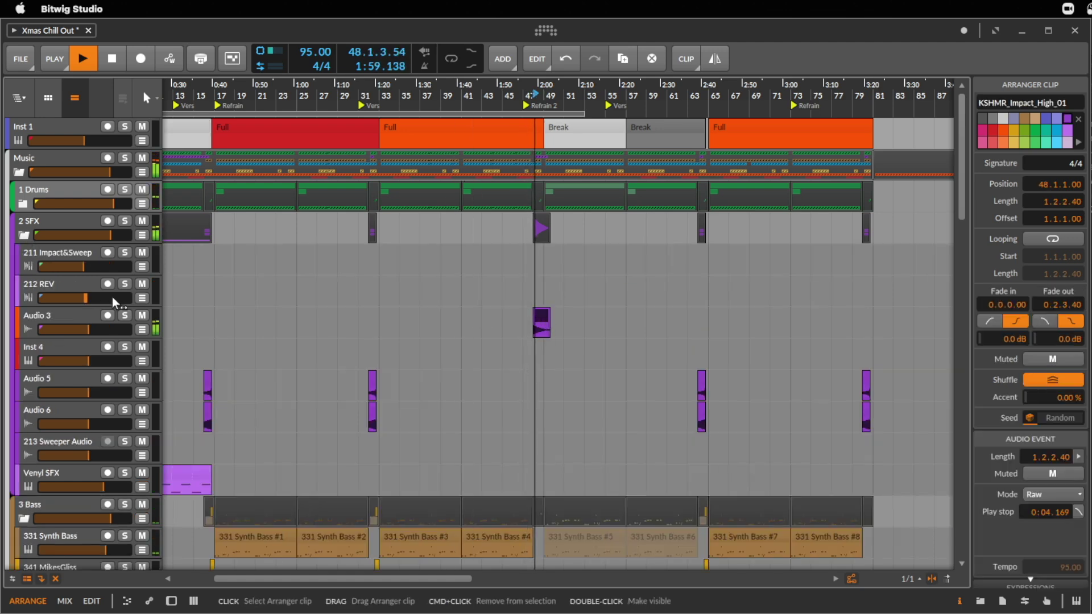
left_click(24, 235)
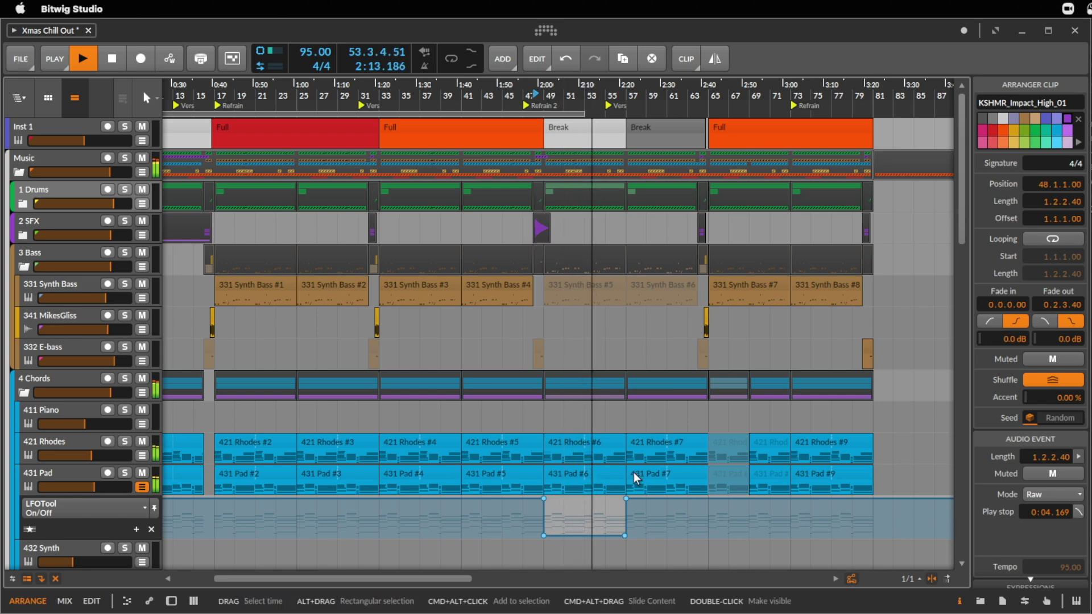
- Expand the 8 Lead group and select the time range 56.4.4.00 to 58.1.1.00 on the 853 Guitar track
scroll(671, 464, "down", 4)
scroll(675, 463, "down", 10)
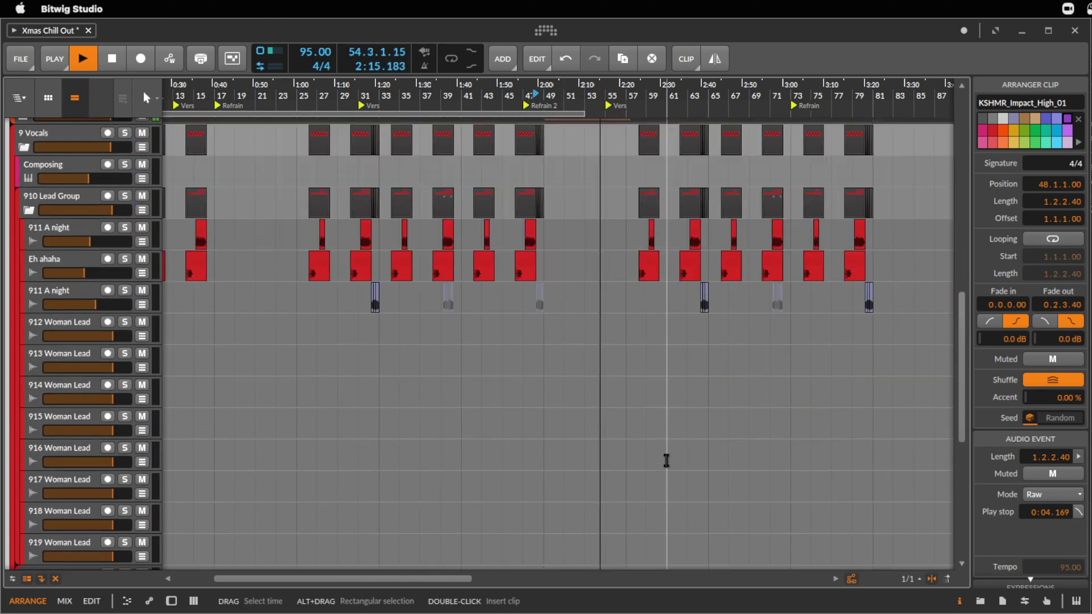
scroll(662, 457, "up", 8)
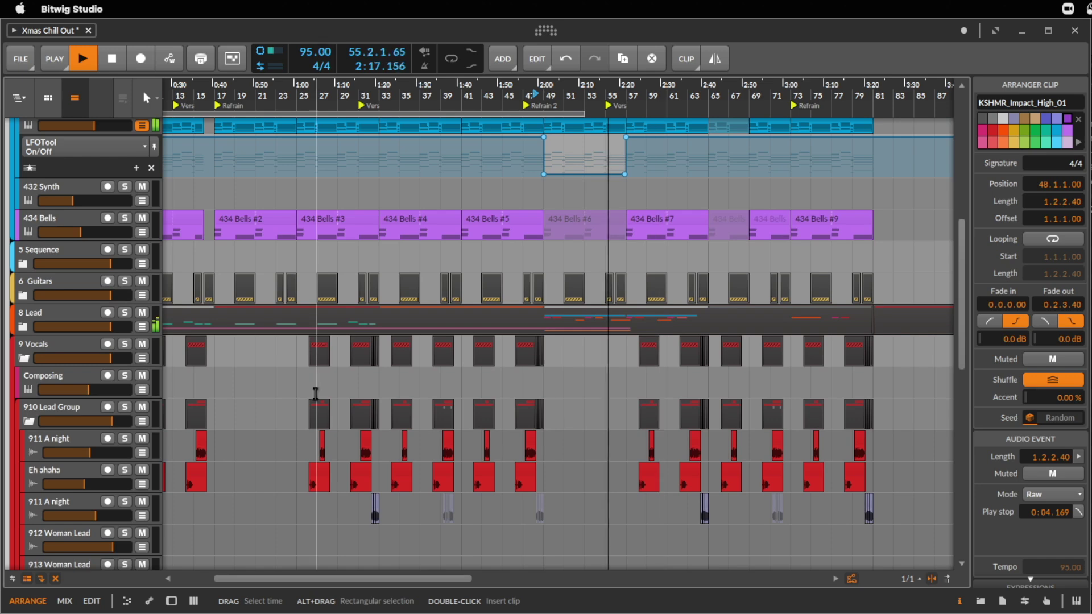
left_click(25, 327)
scroll(544, 422, "down", 2)
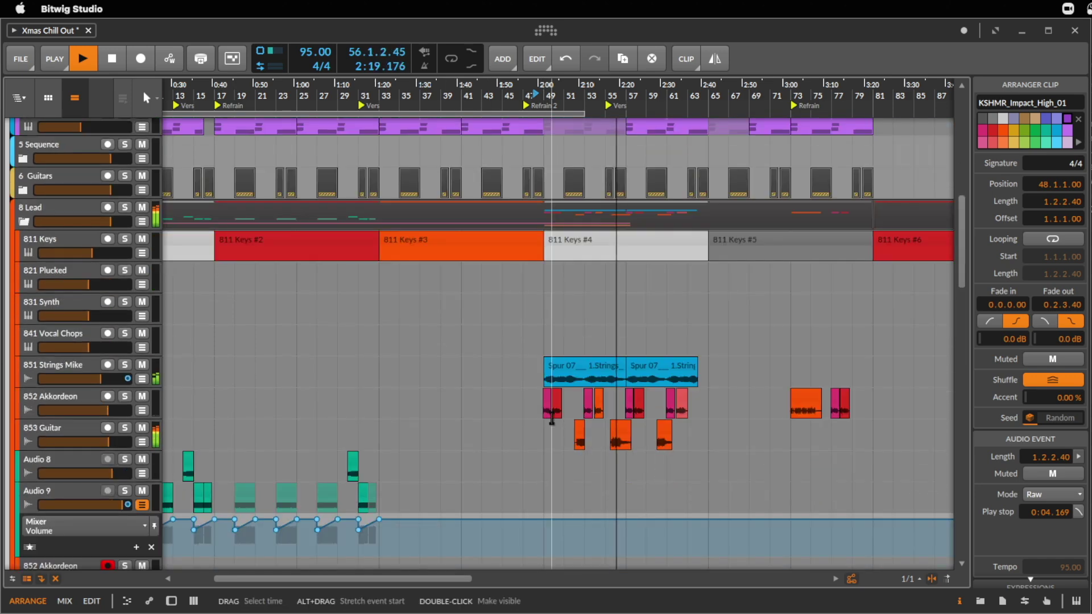
left_click_drag(605, 91, 499, 142)
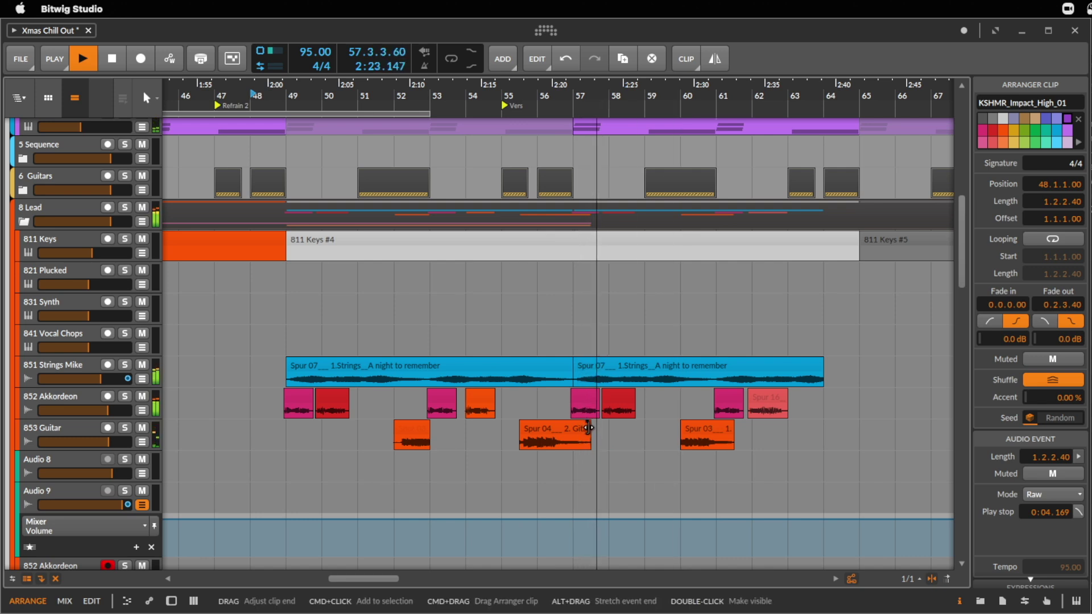
left_click_drag(604, 439, 566, 441)
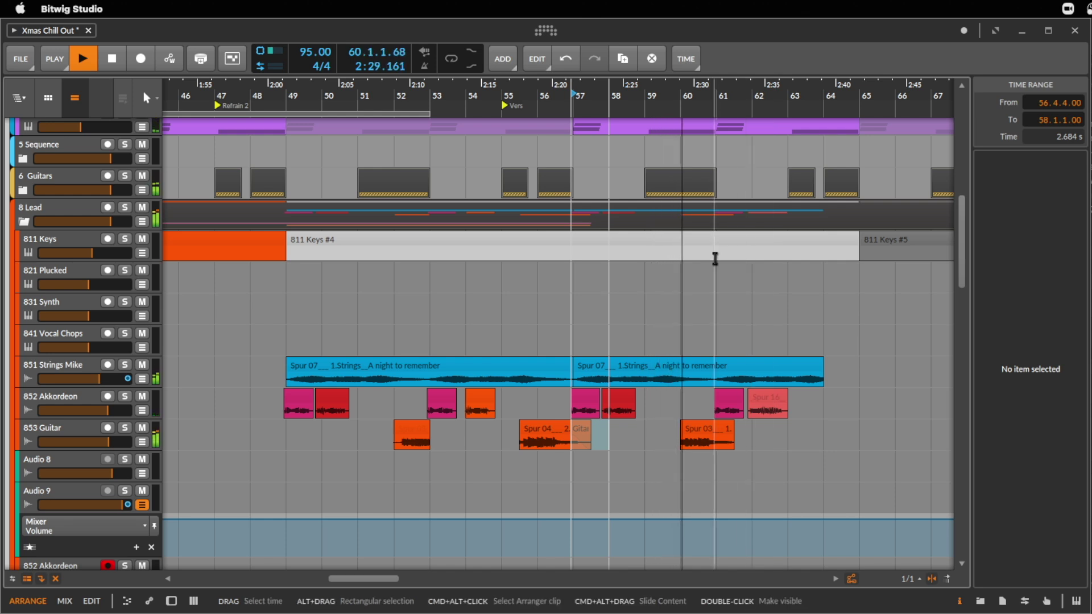
- Review the rest of the arrangement during playback and stop at the end of the song
left_click_drag(740, 104, 685, 96)
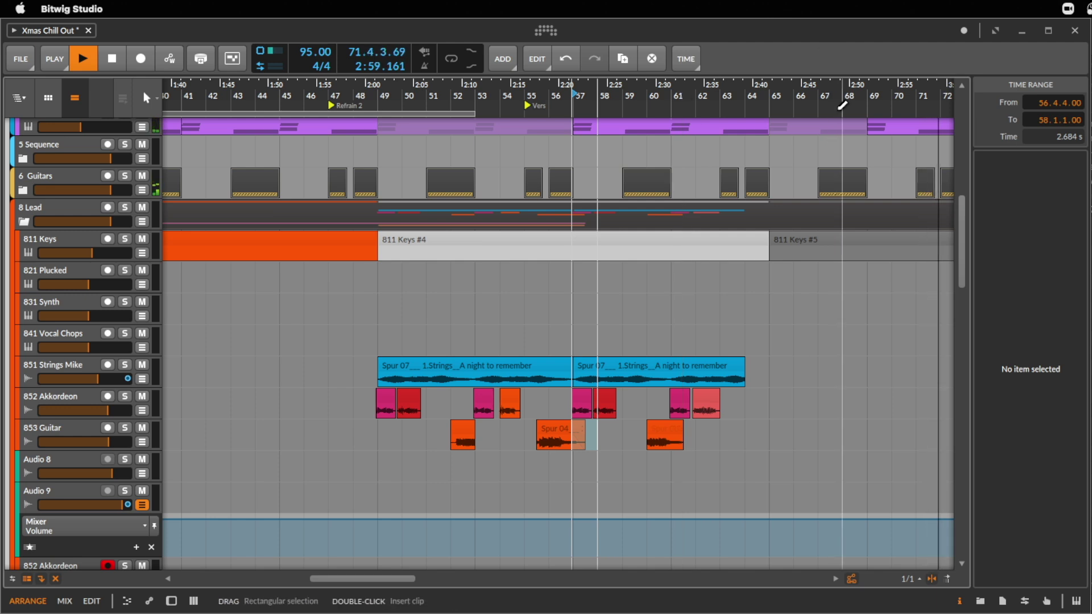
left_click_drag(842, 100, 719, 100)
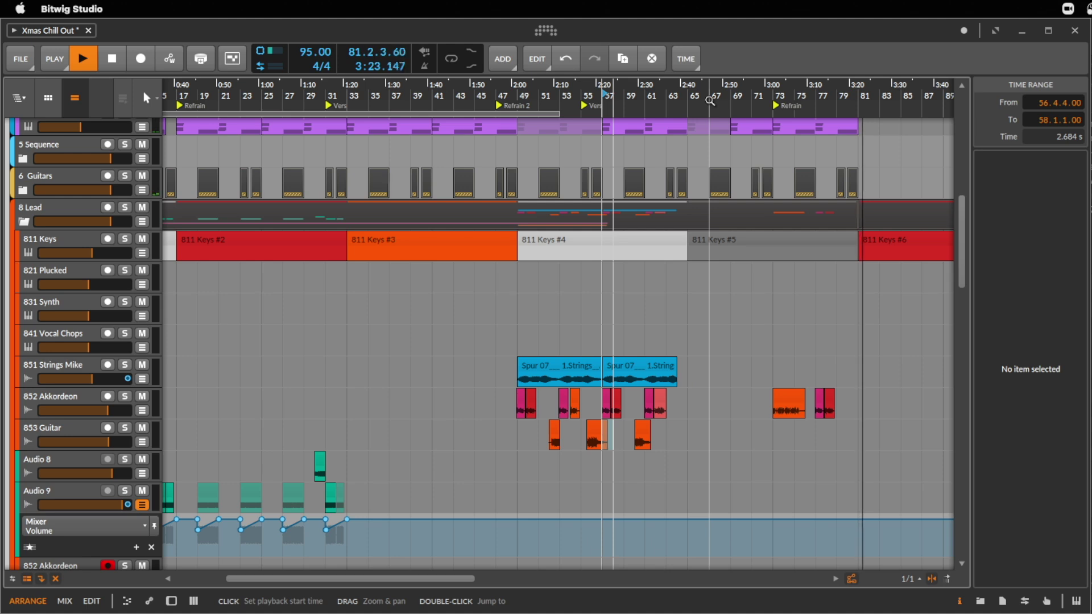
key("space")
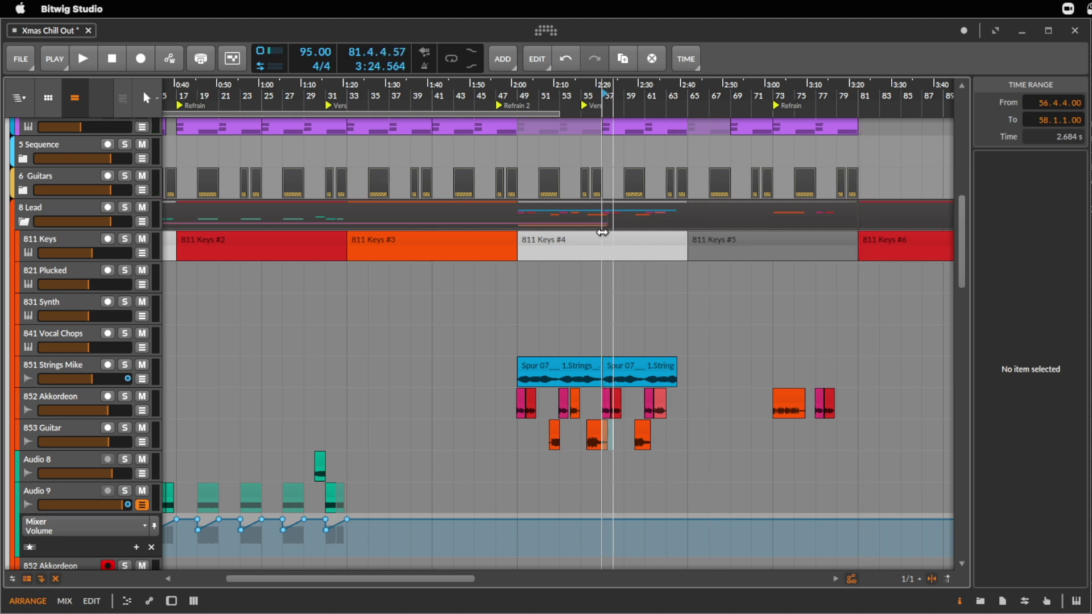
- Check the 811 Keys #4 and #5 clips, briefly playing the section that starts at bar 65
left_click(629, 238)
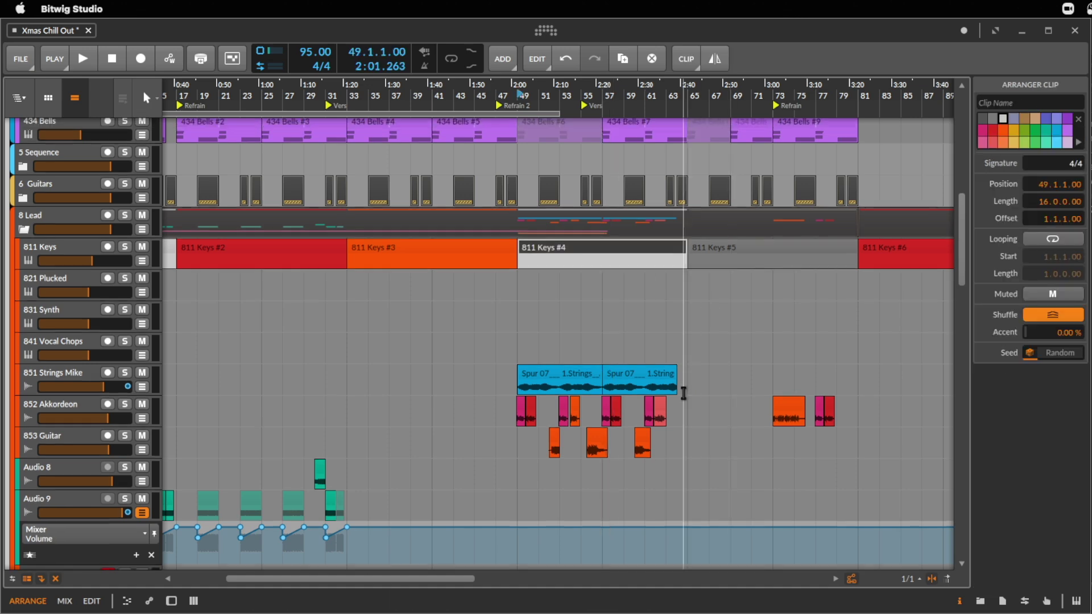
scroll(679, 393, "down", 1)
scroll(558, 407, "up", 5)
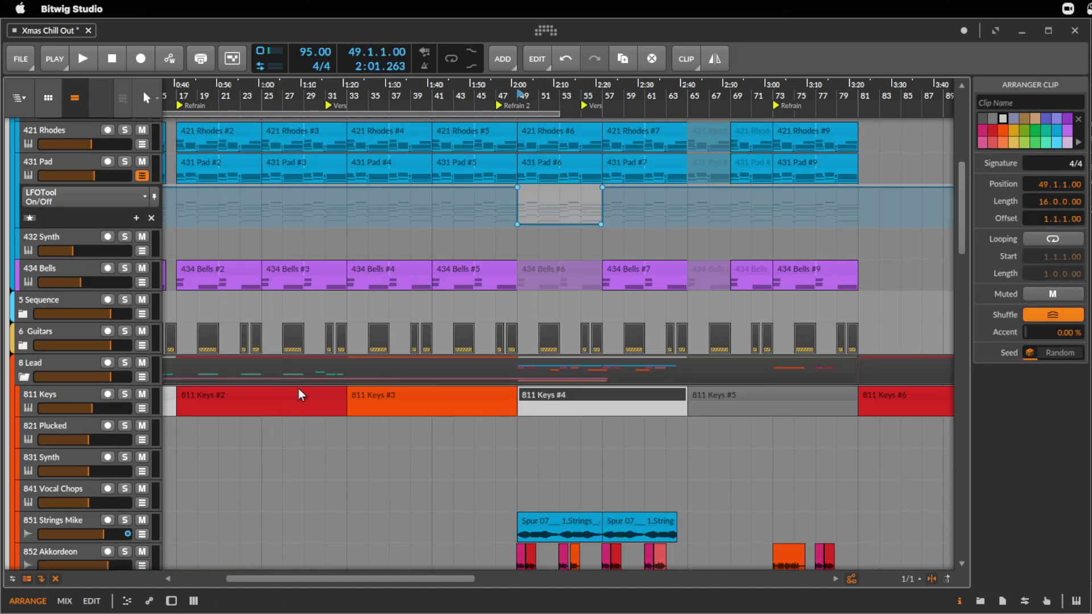
key("space")
left_click(722, 392)
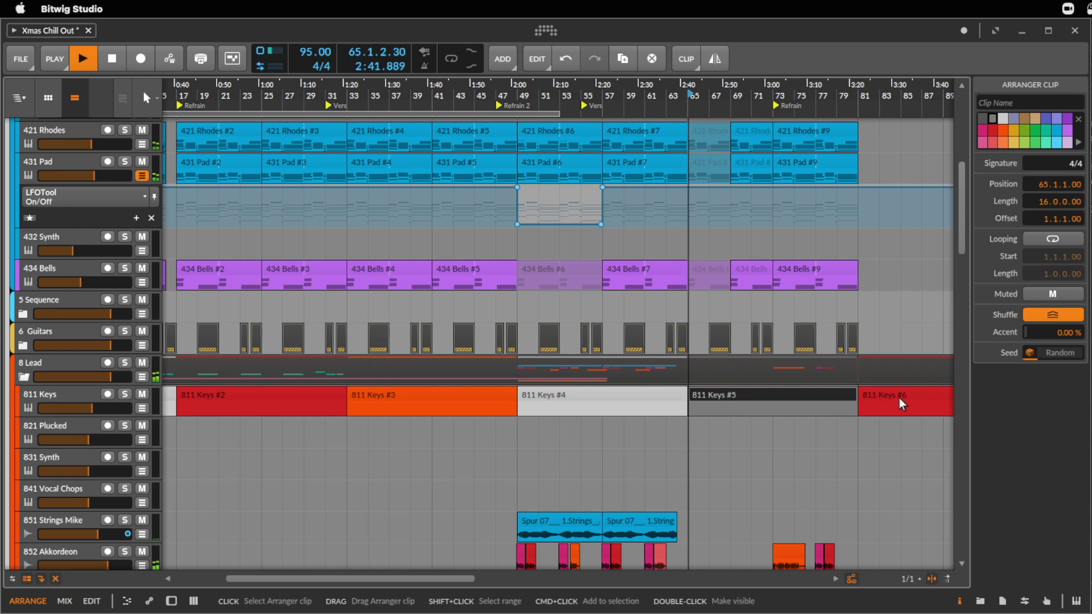
key("space")
- Select the 434 Bells track in the 4 Chords group
scroll(114, 360, "up", 6)
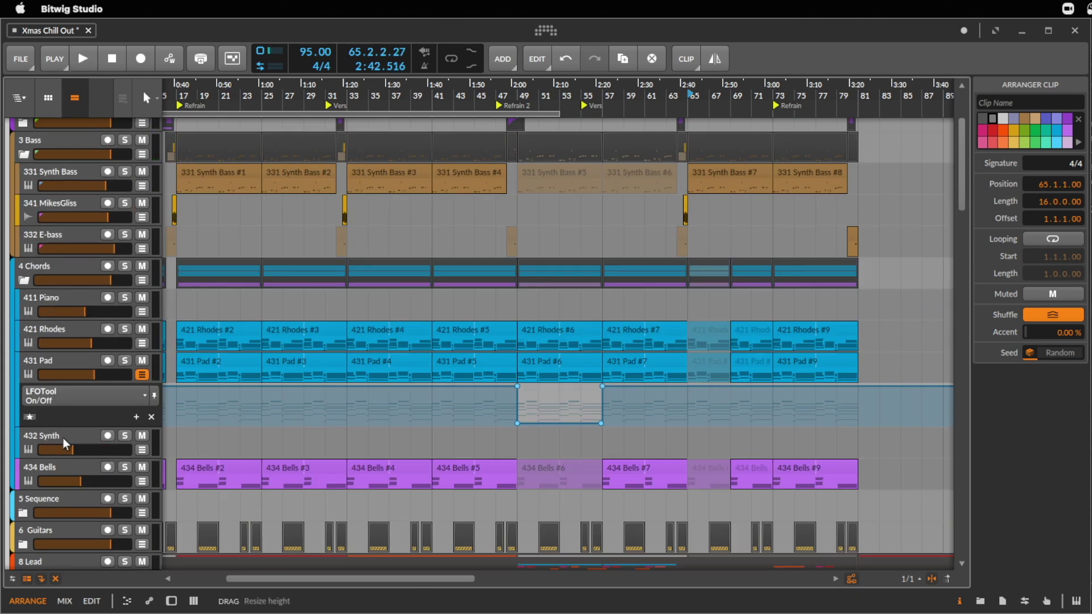
left_click(67, 467)
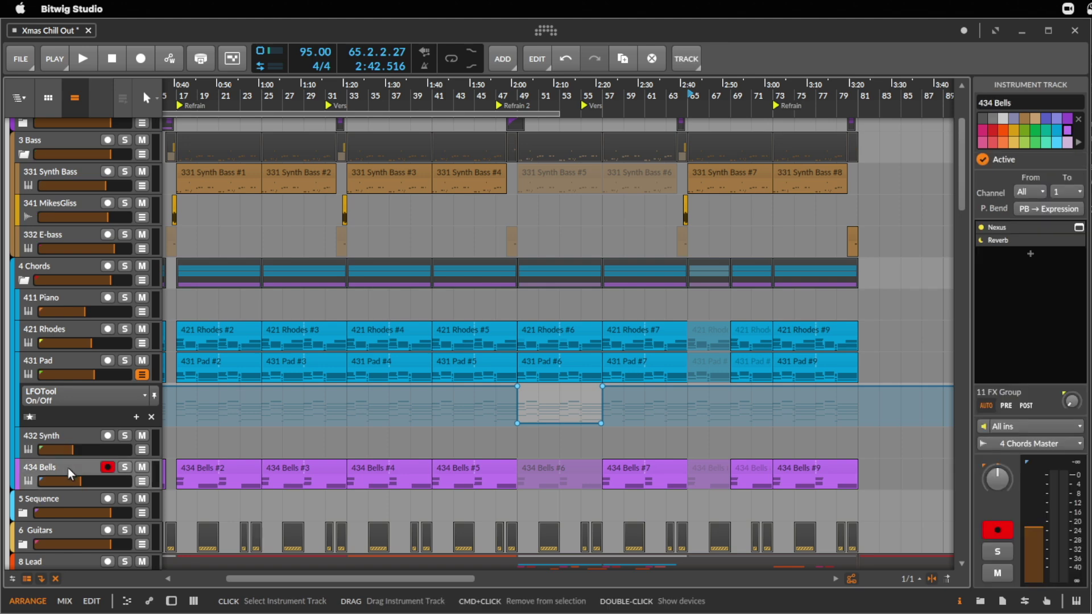
key("super+t")
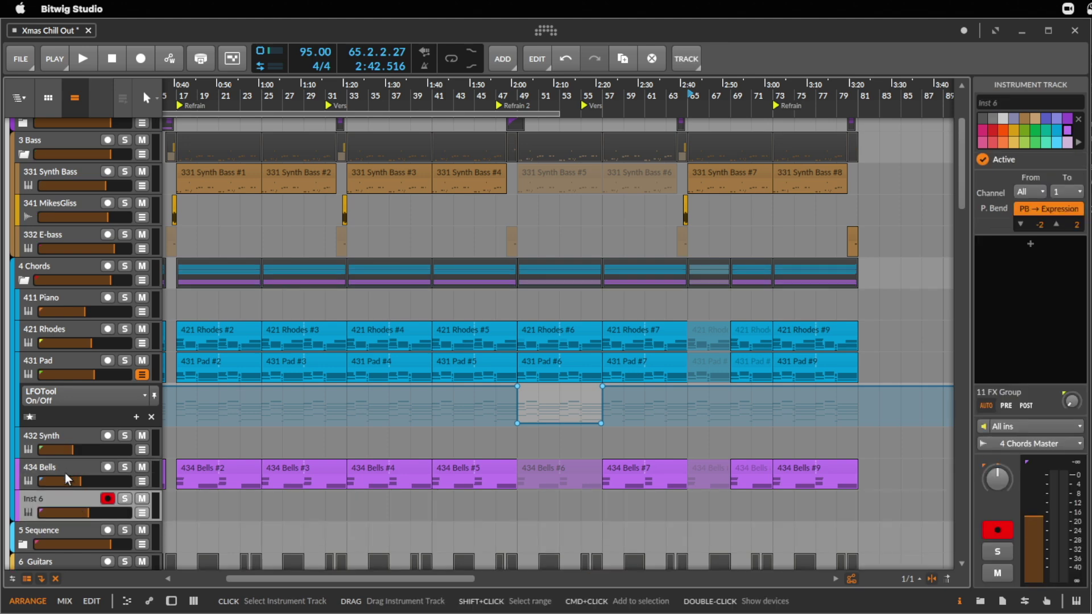
key("super+z")
key("super+t")
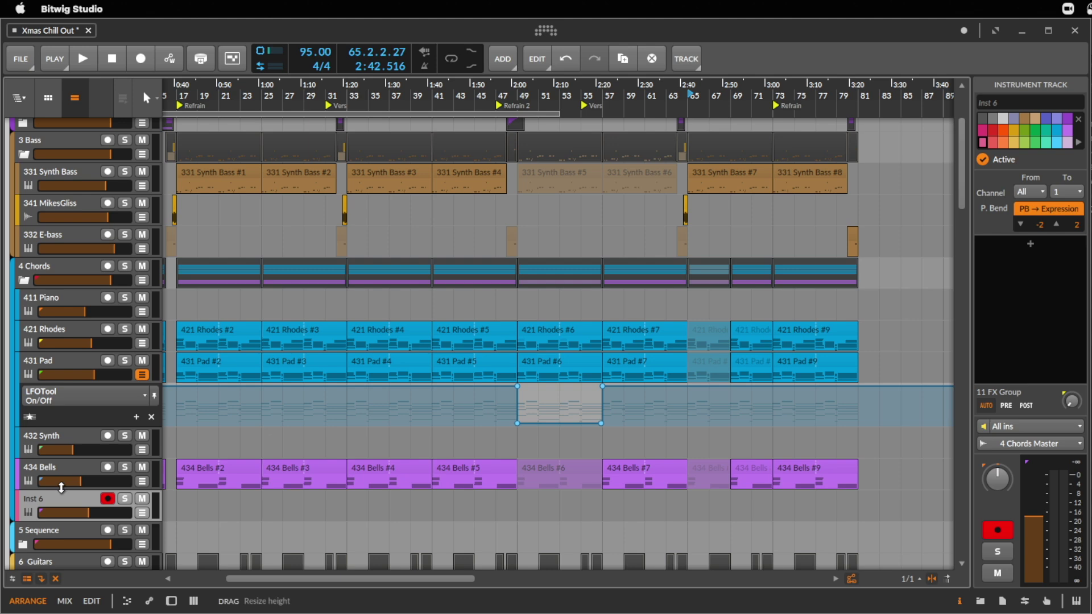
key("super+z")
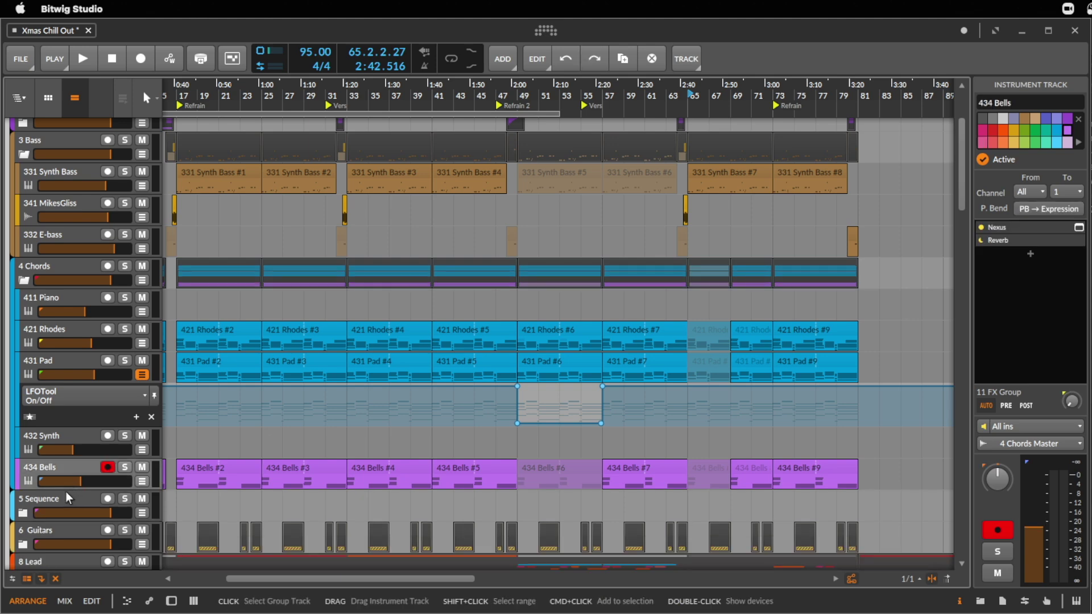
- Add an audio track below 434 Bells, and place A Night To remember 95bpm v1 from the Finder bounce folder on it at bar 49
key("super+shift+t")
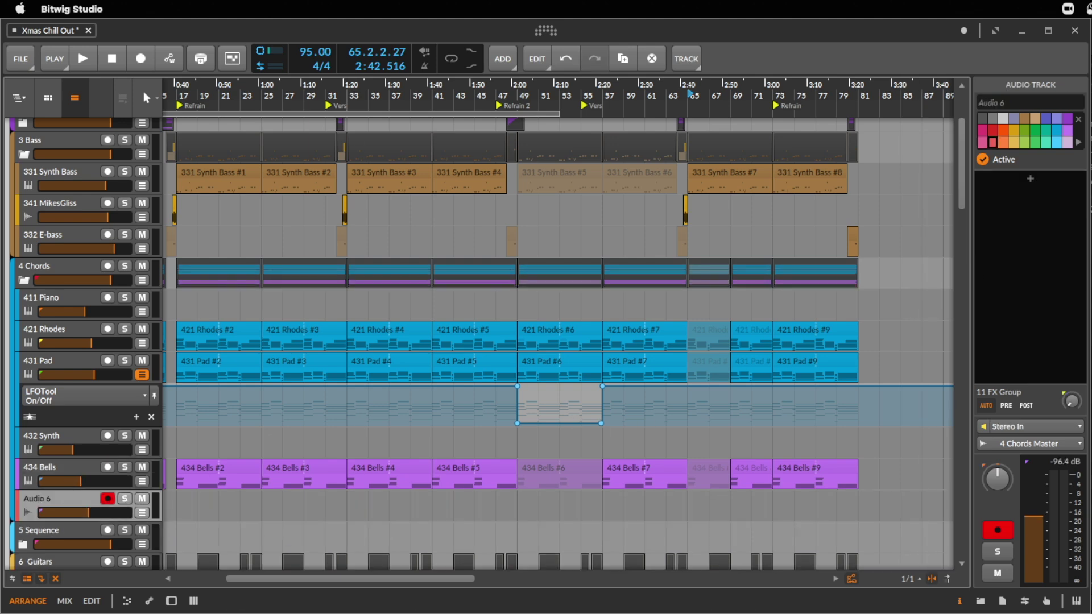
key("super+Tab")
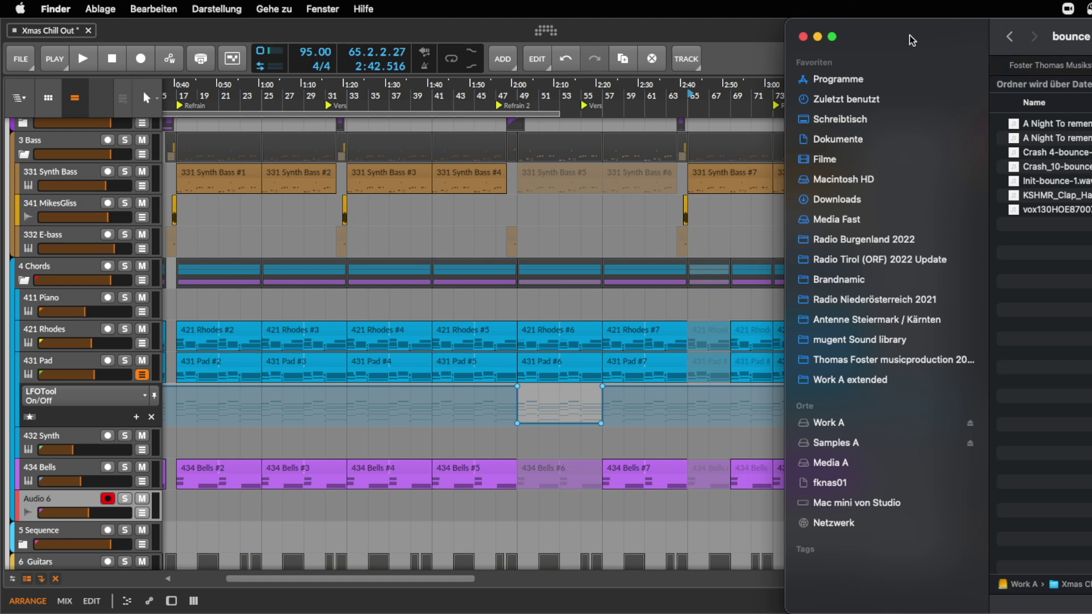
left_click_drag(911, 40, 1007, 79)
left_click(814, 155)
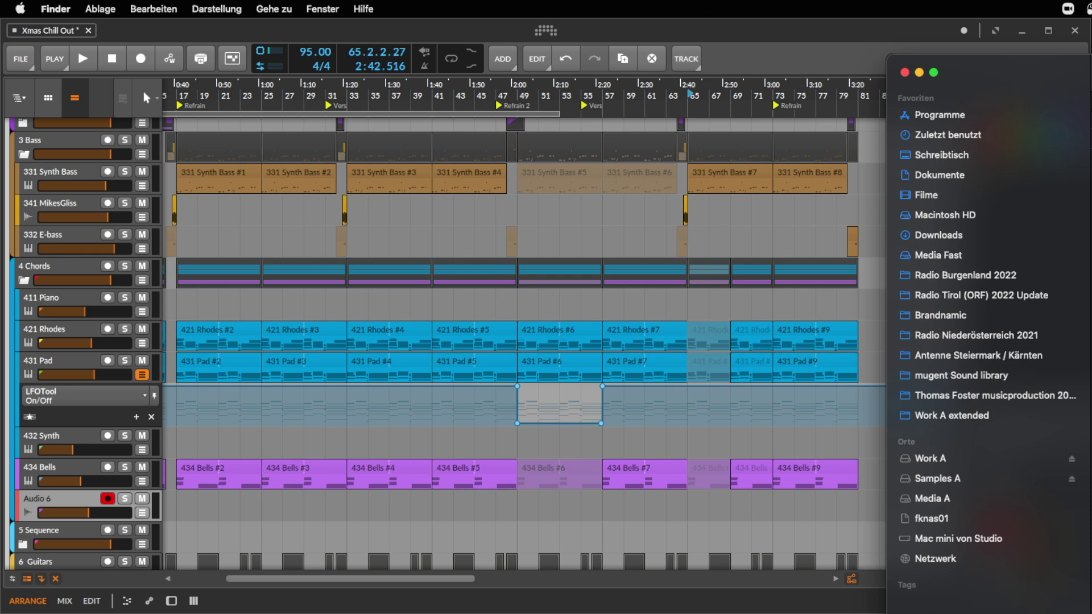
left_click_drag(1083, 236, 518, 507)
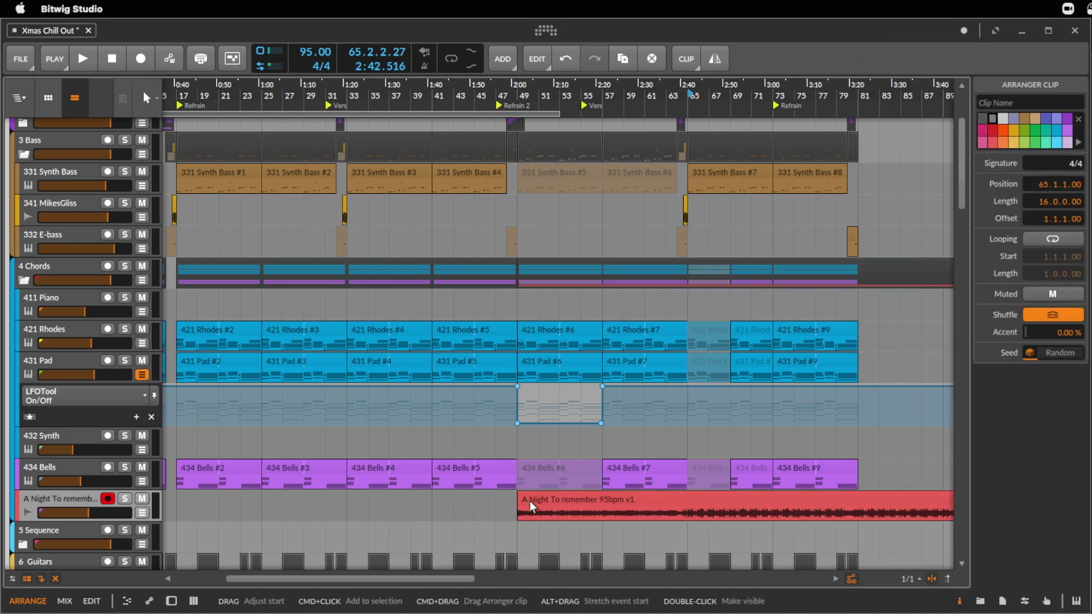
- Solo the track holding the imported bounce and split its clip at bar 65 during playback
left_click(124, 499)
key("space")
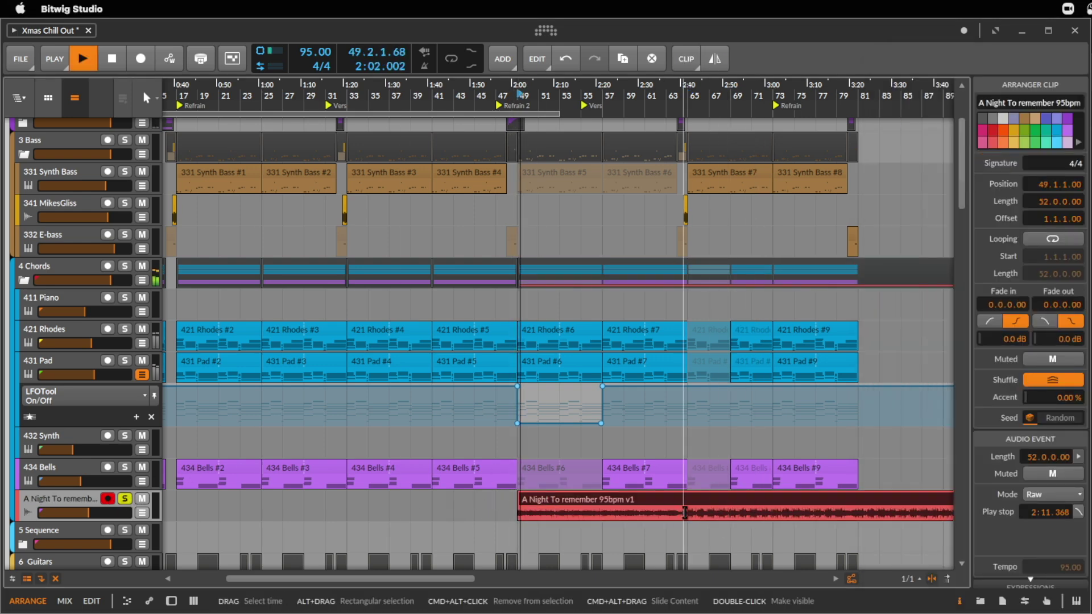
left_click(686, 513)
key("space")
key("space")
key("super+e")
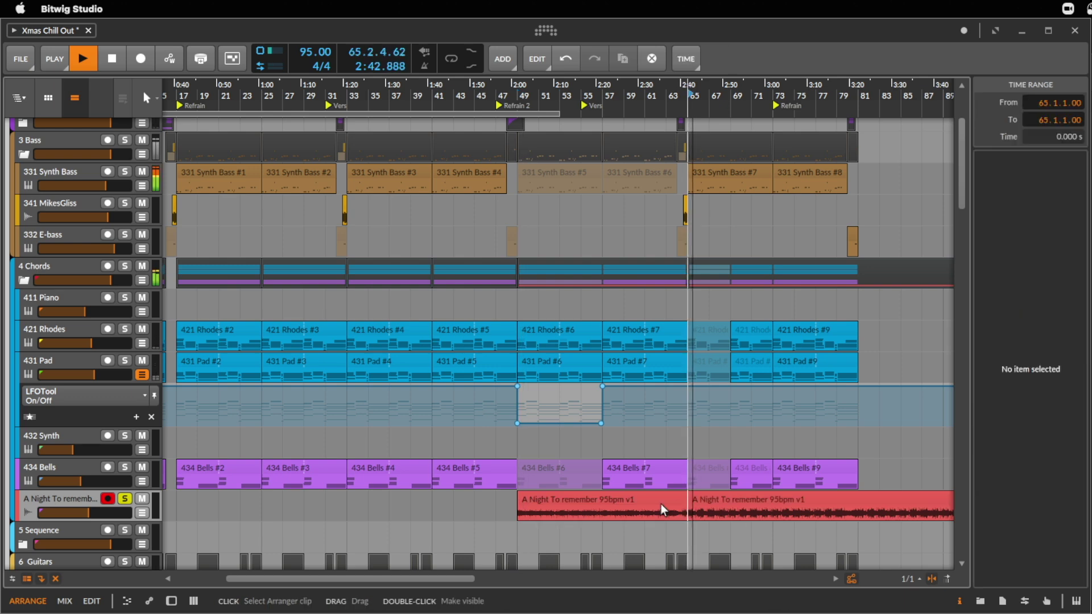
- Trim the imported bounce to the single bar from 65 to 66 by deleting the audio on both sides, and stop playback
left_click(663, 509)
key("Delete")
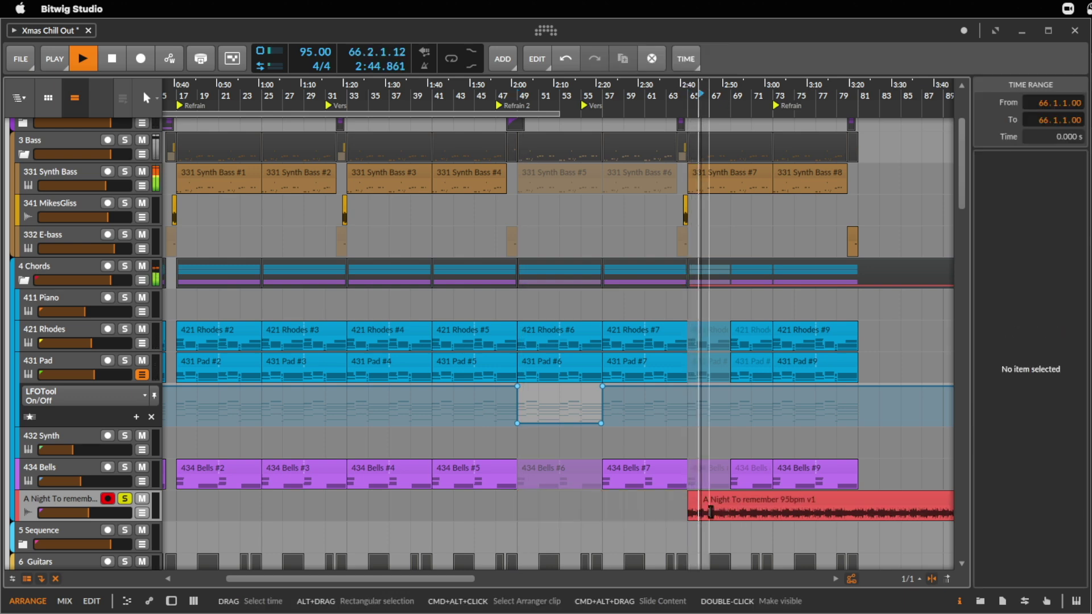
left_click(731, 501)
key("Delete")
mouse_move(694, 497)
left_mouse_down()
mouse_move(523, 508)
mouse_move(692, 512)
left_mouse_up()
key("space")
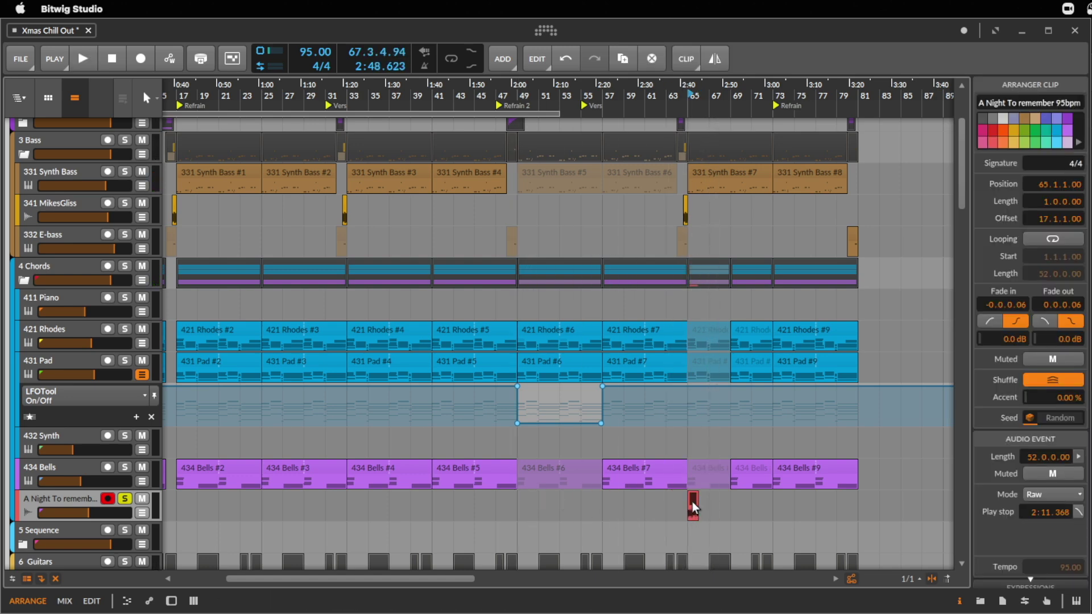
- Play the one-bar bounce clip closely from bar 65 and stop playback
key("space")
key("space")
left_click_drag(711, 94, 689, 196)
key("space")
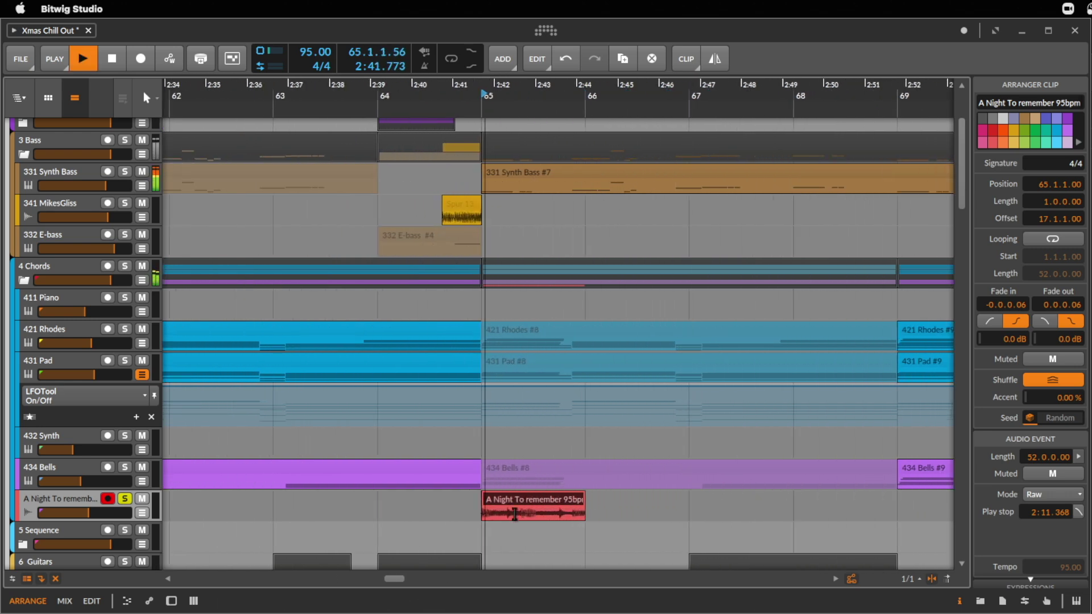
- Shorten the bounce clip at bar 65 to a single beat and play it
key("space")
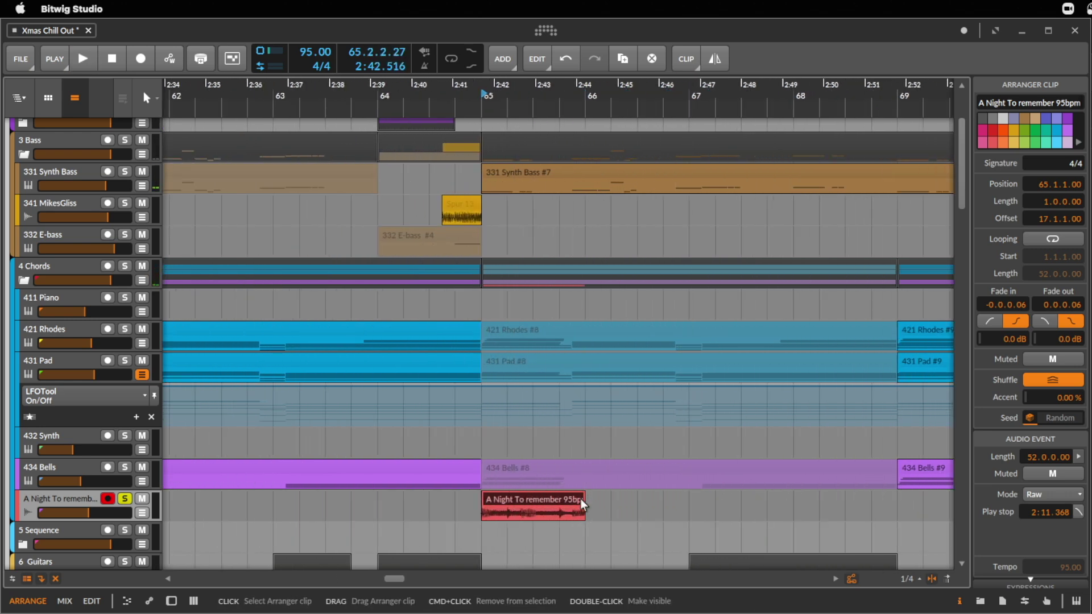
left_click_drag(582, 504, 488, 508)
key("space")
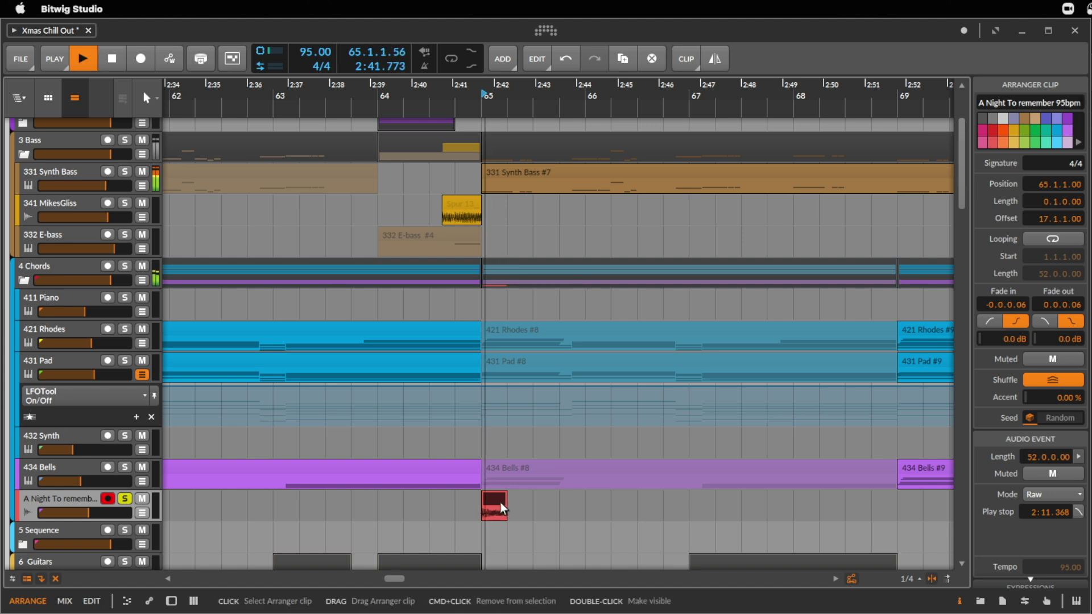
key("space")
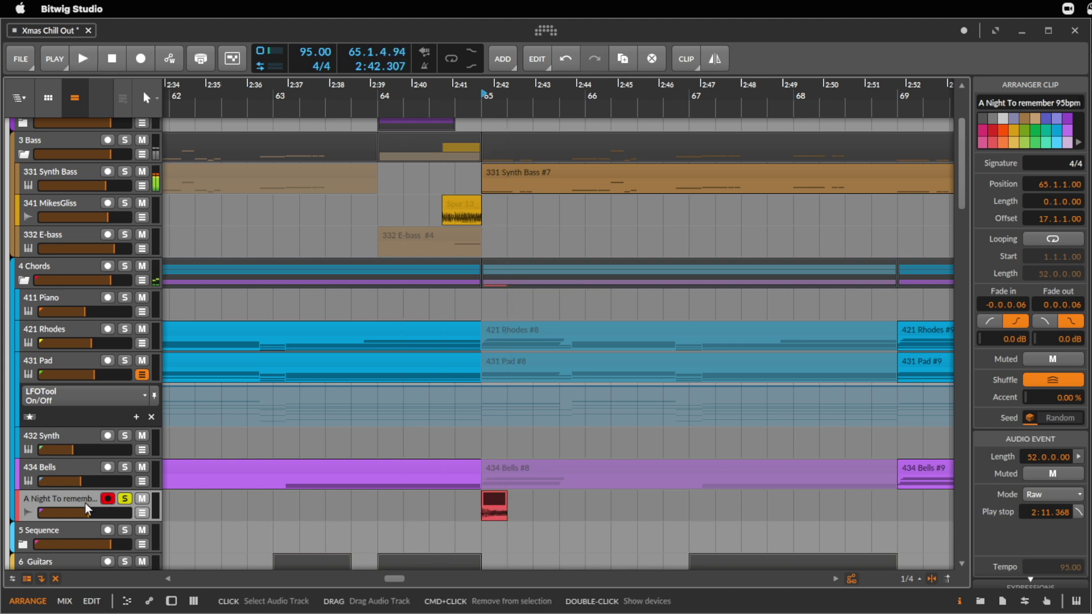
- Add an EQ+ to the bounce track with a low-cut at 299 Hz and a high-cut at 5.61 kHz
key("d")
left_click(34, 501)
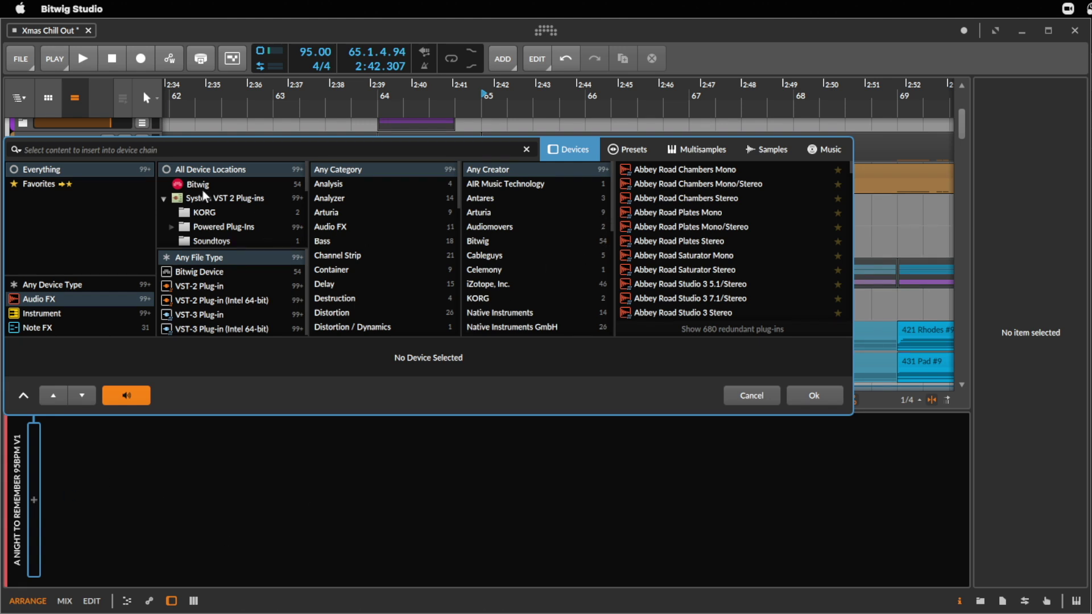
type("EQ")
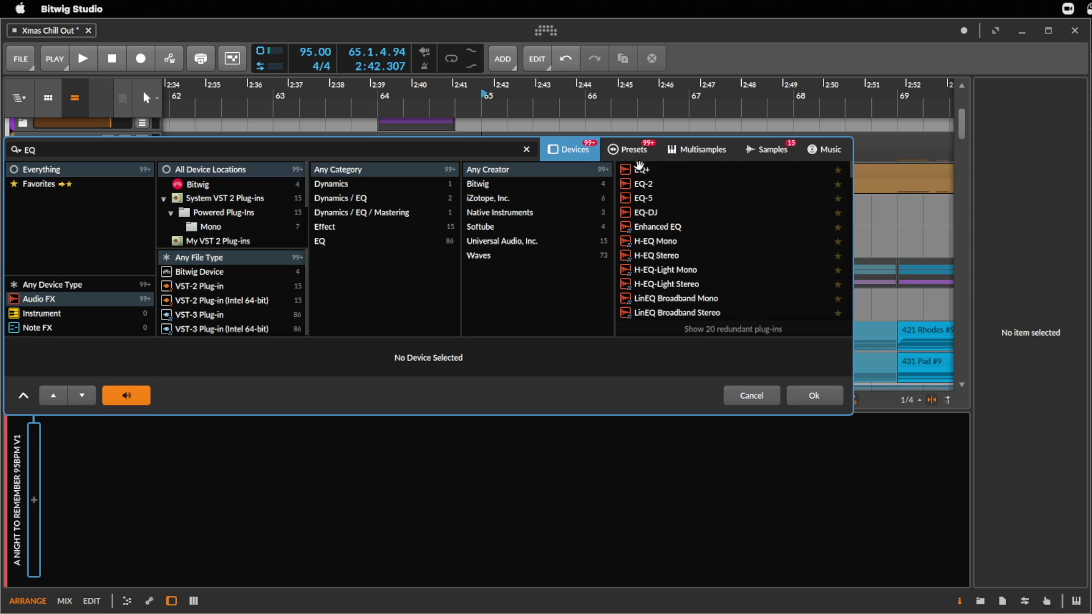
double_click(640, 169)
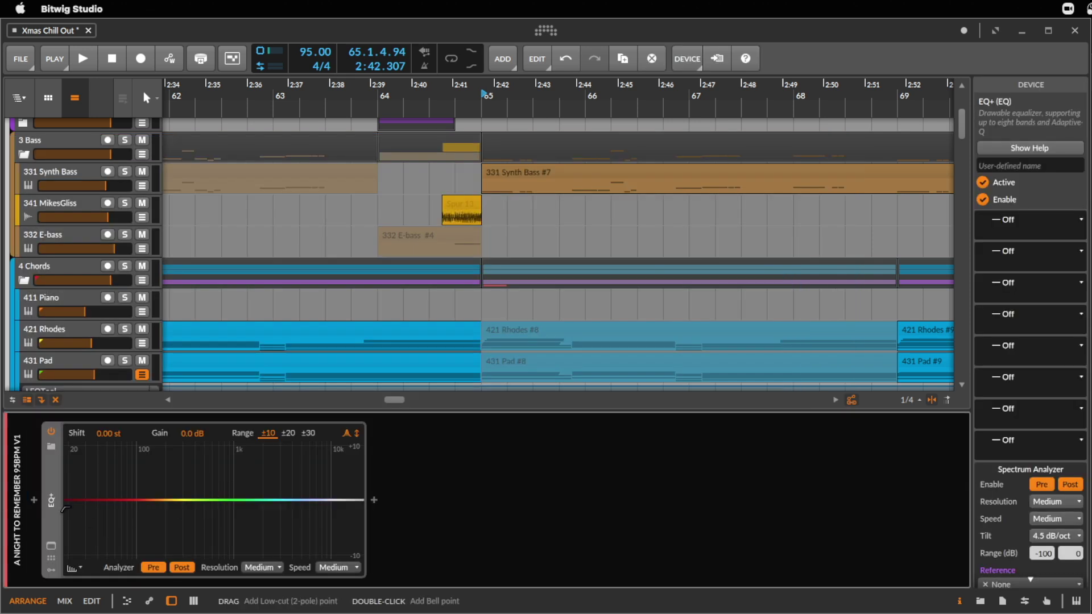
left_click_drag(65, 508, 183, 499)
key("space")
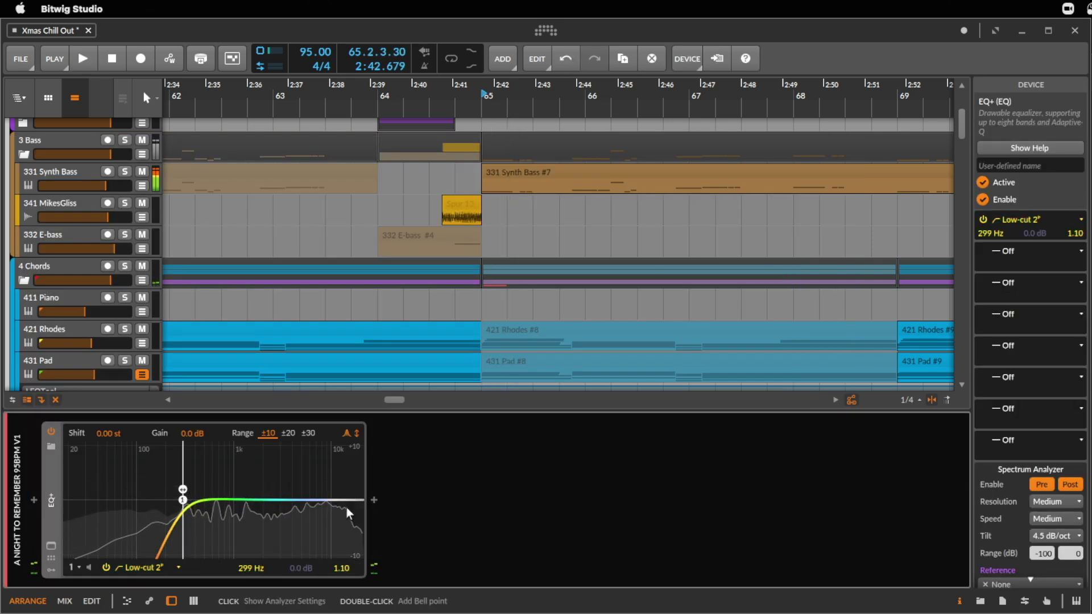
left_click_drag(363, 502, 306, 488)
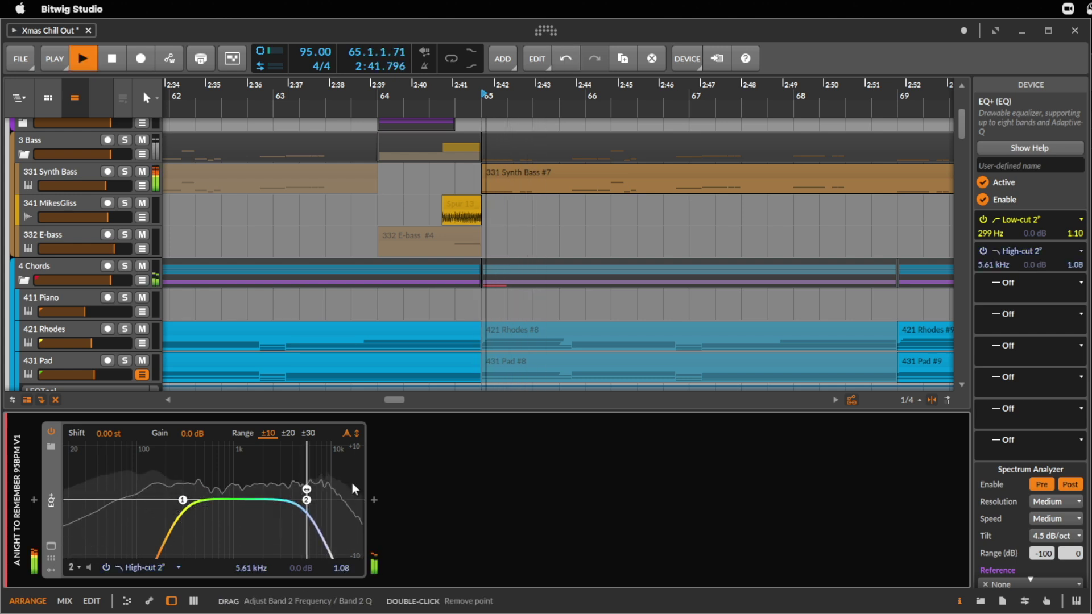
key("space")
- Add a Reverb after the EQ+ with a reverb time of 8.13 s and a higher mix, and play the clip
left_click(374, 500)
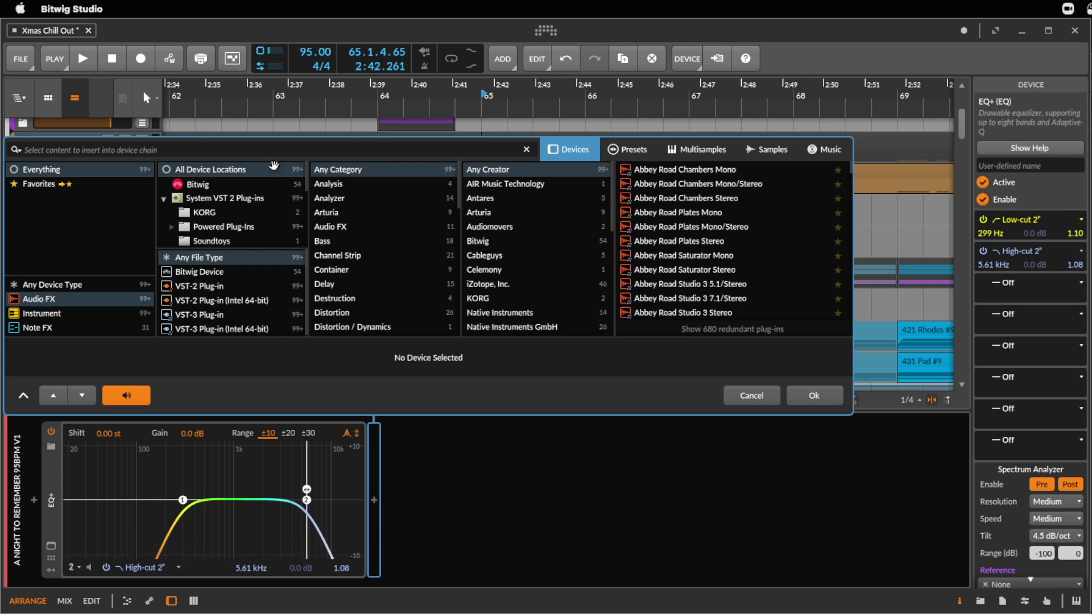
type("REV")
double_click(637, 170)
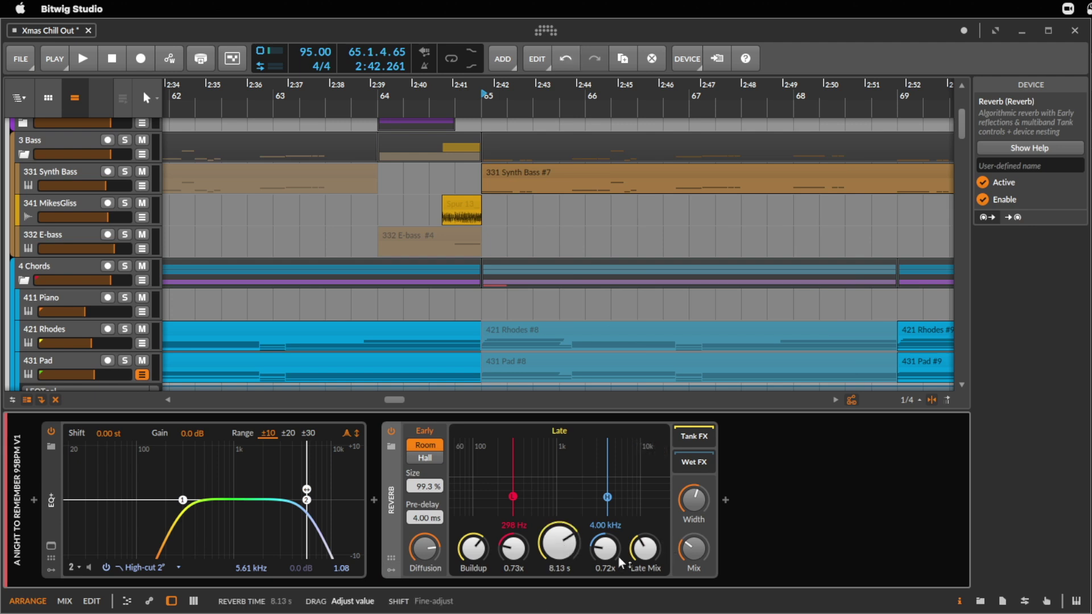
key("space")
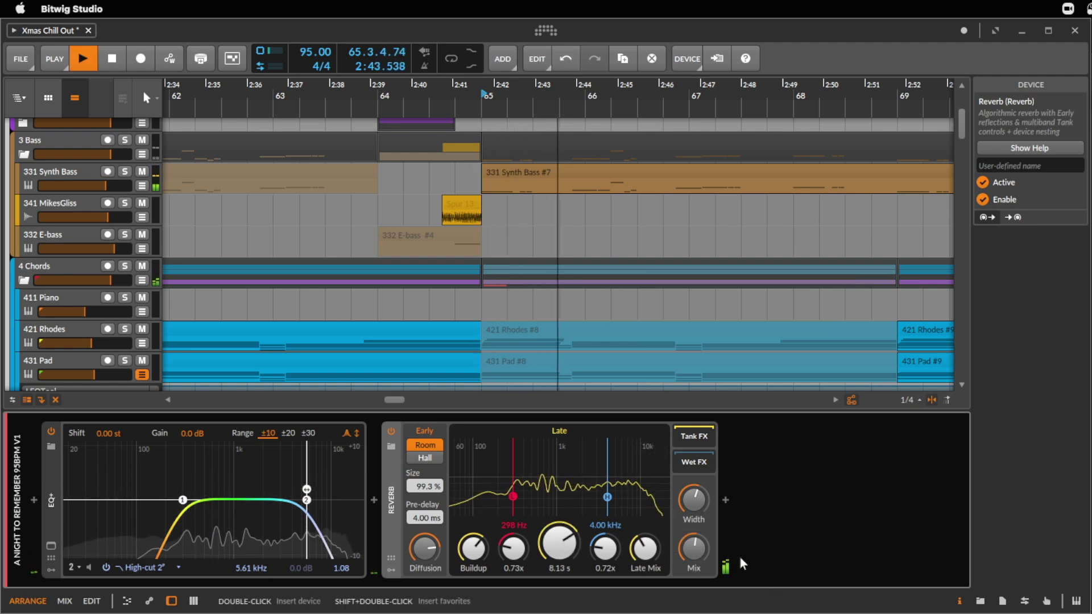
key("space")
- Replay the short clip through the reverb and raise the bounce track's volume
scroll(519, 311, "down", 3)
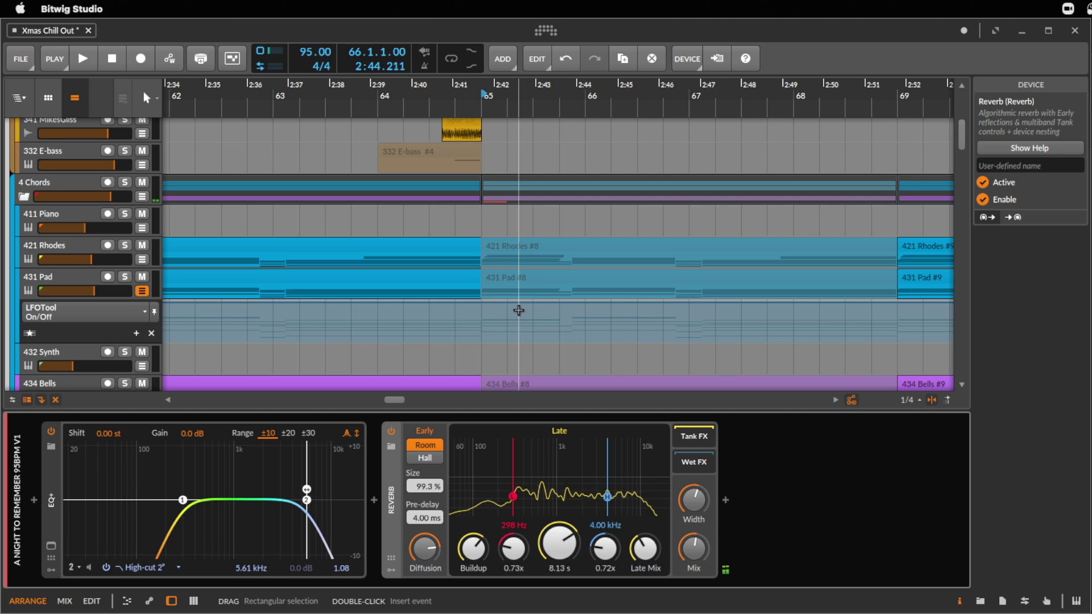
scroll(519, 310, "down", 1)
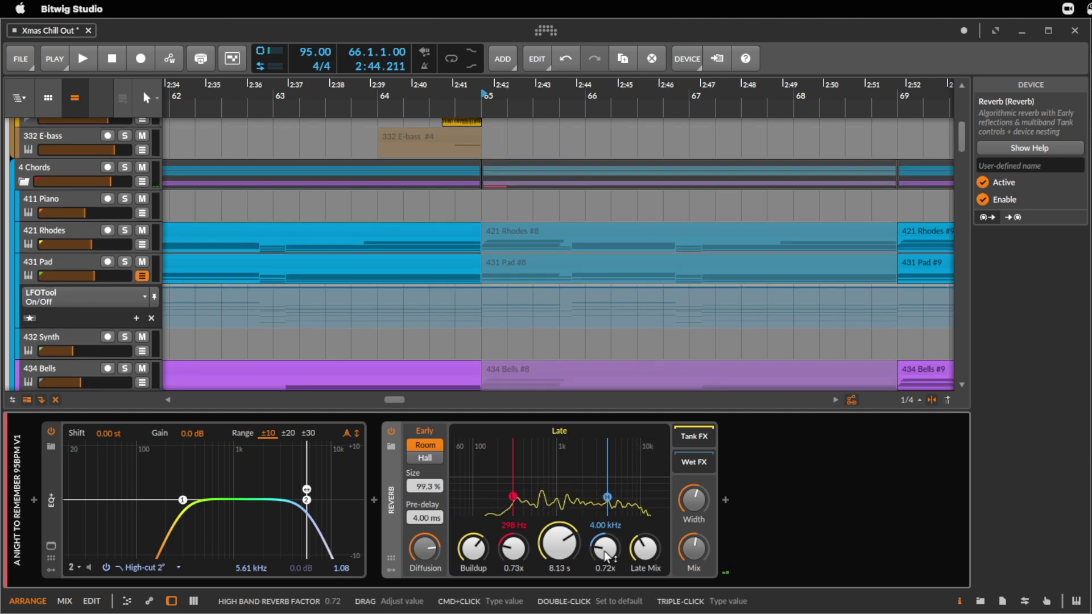
scroll(512, 279, "down", 1)
key("space")
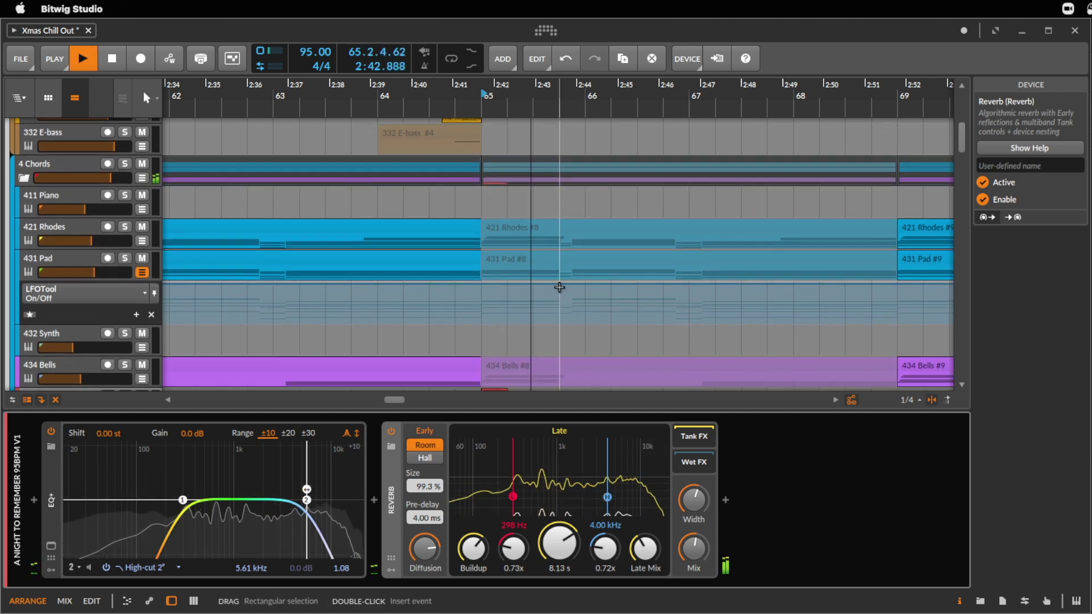
key("space")
scroll(560, 287, "down", 4)
key("space")
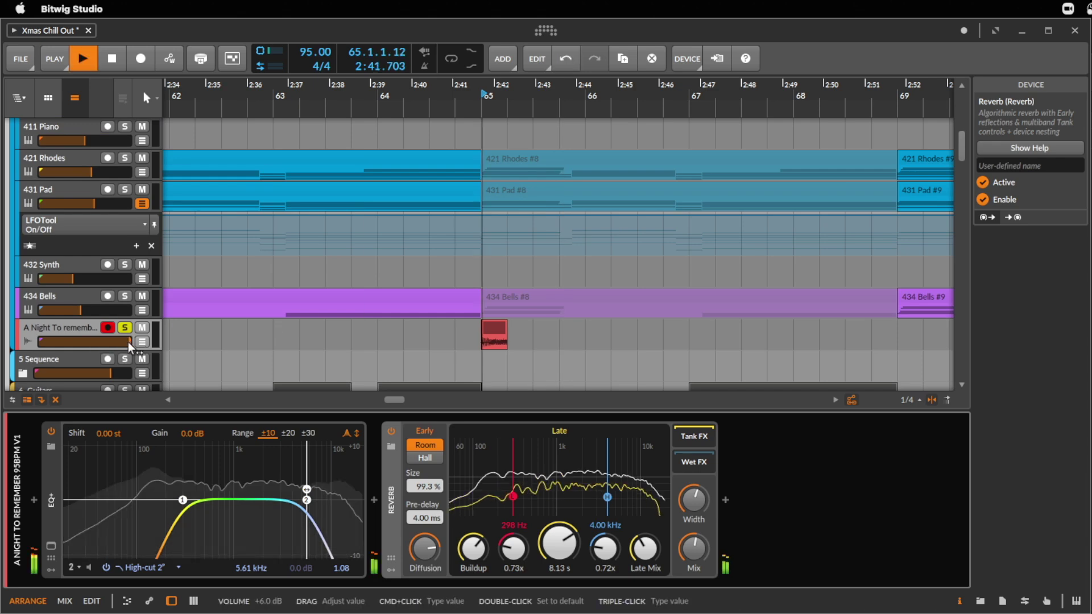
- Insert the Choral effect after the Reverb on the bounce track
left_click(726, 500)
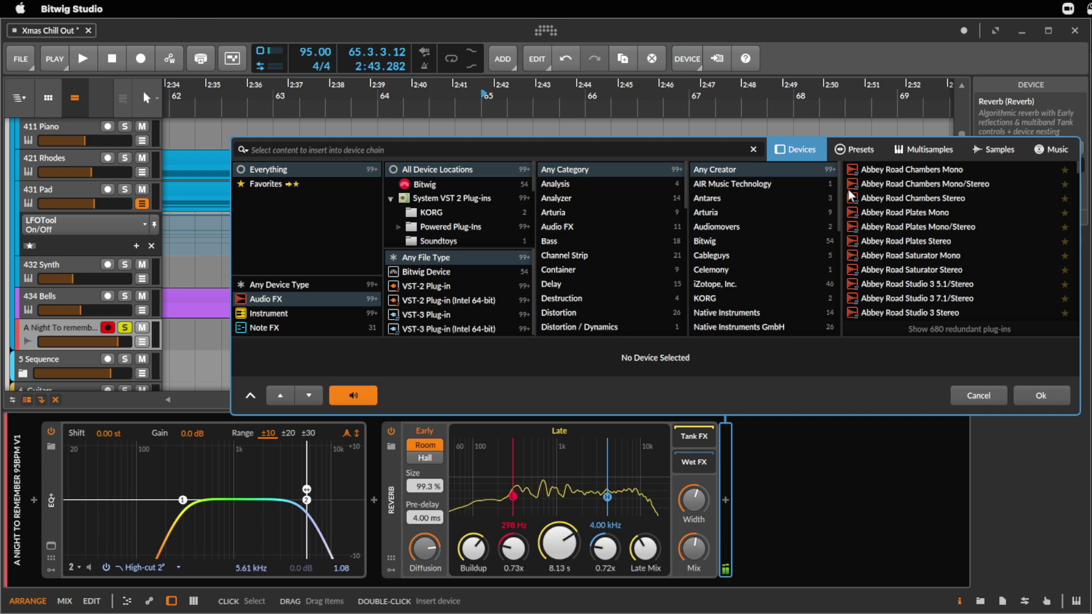
type("fa")
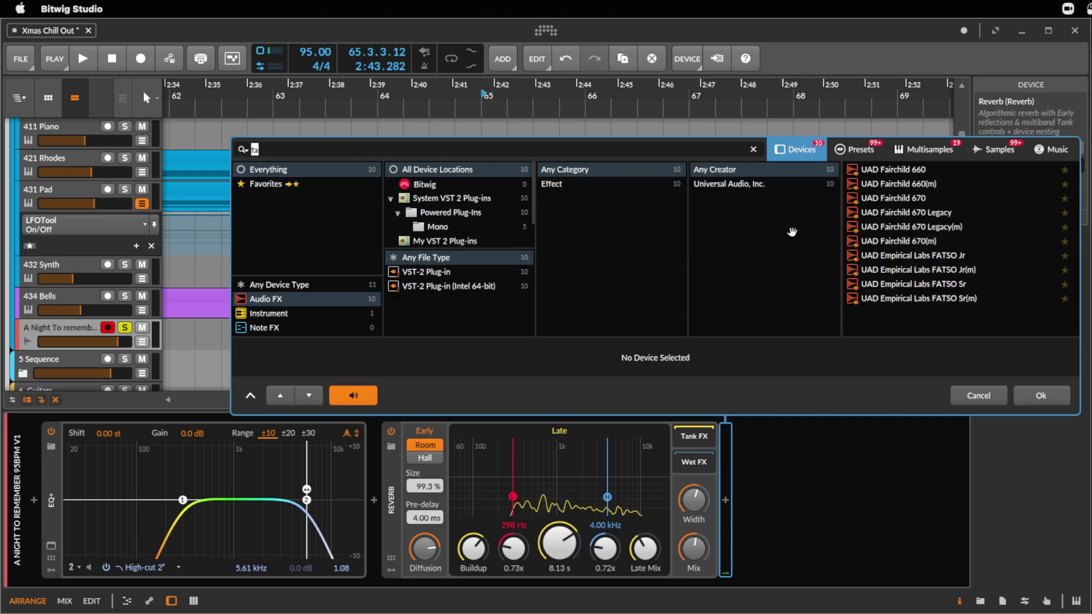
type("ch")
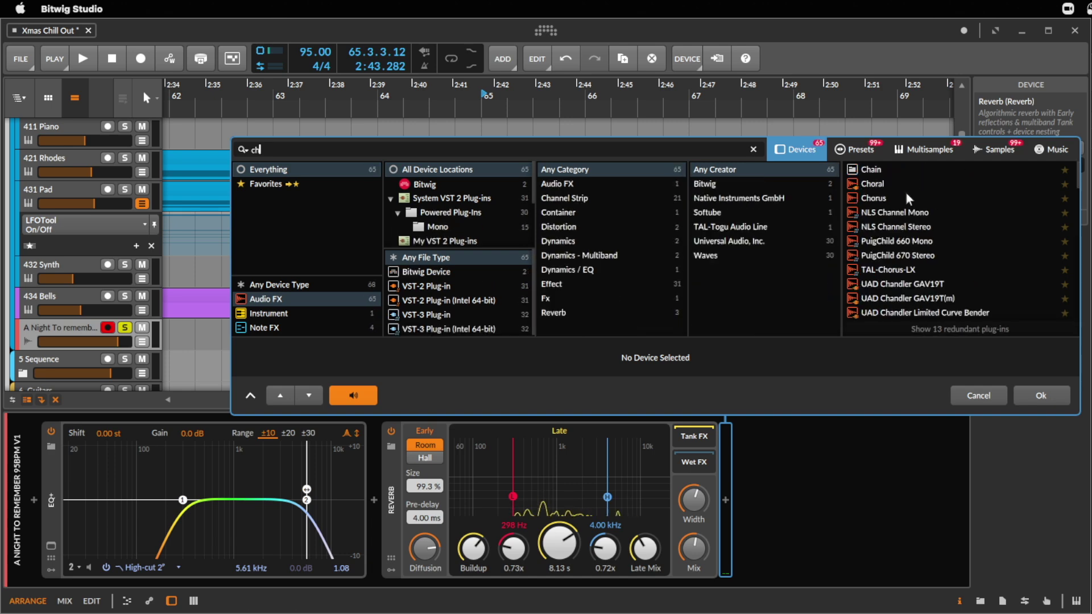
double_click(868, 184)
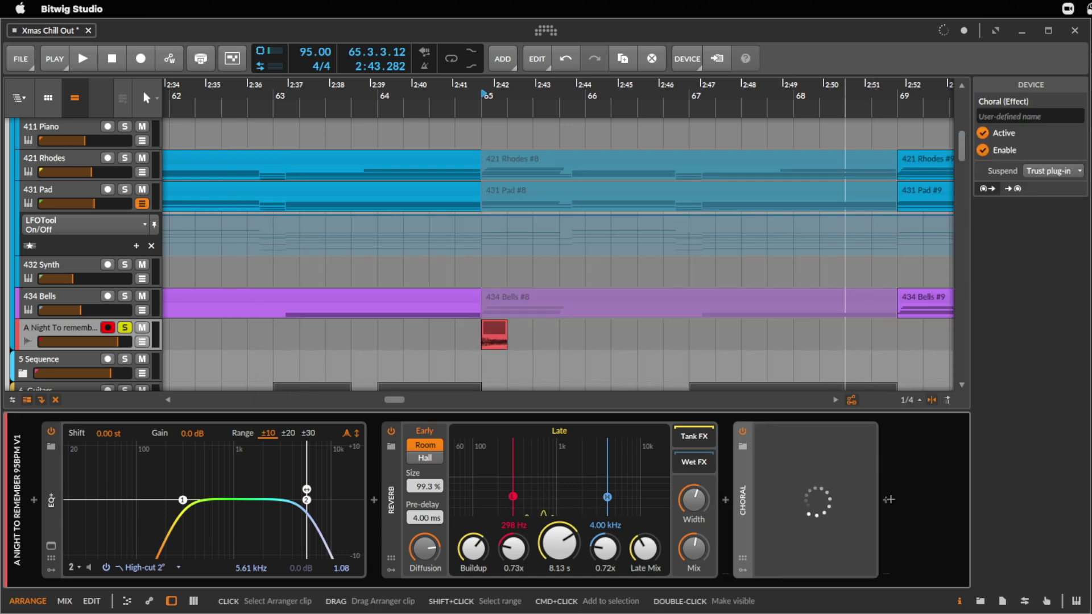
- Audition Choral presets on the clip, from Standard Widener through Classic Chorus I and Night Mood to Guitar Polish
key("space")
left_click_drag(732, 398, 731, 334)
left_click_drag(626, 391, 627, 374)
left_click(642, 181)
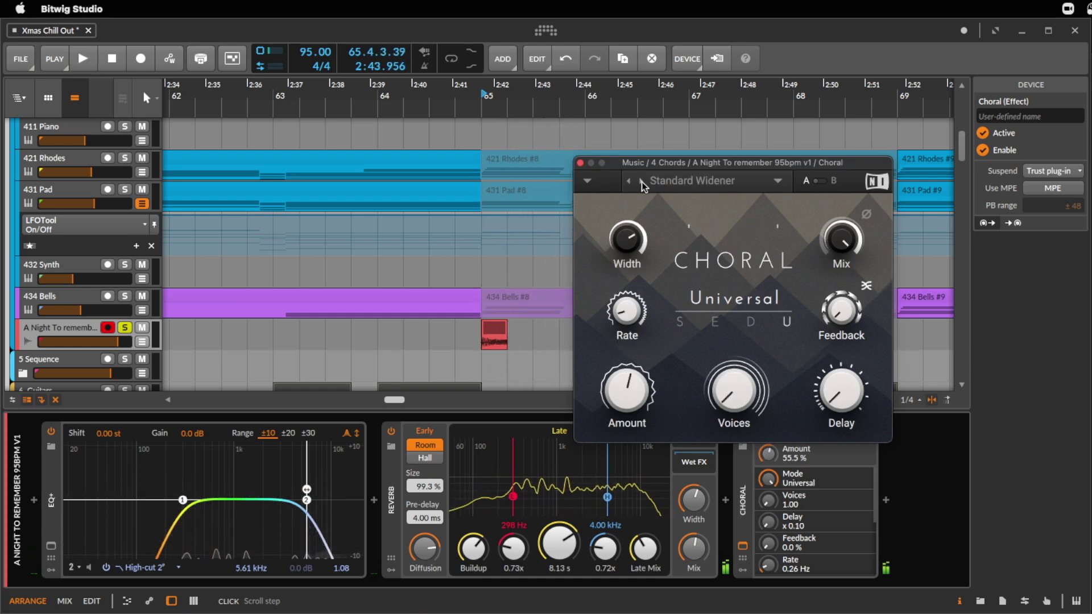
left_click(640, 182)
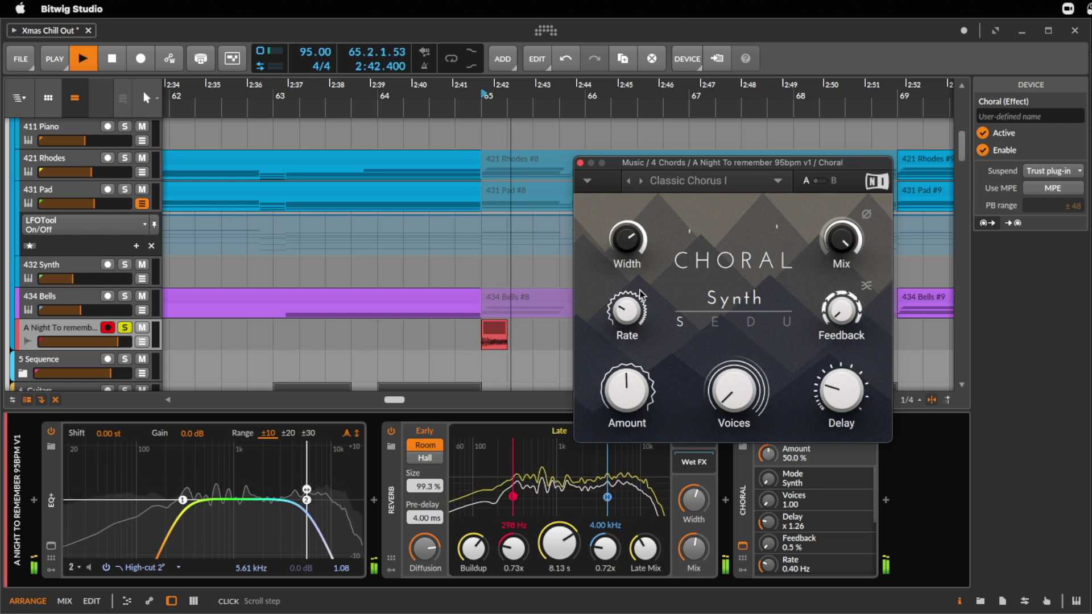
left_click(640, 183)
left_click(642, 182)
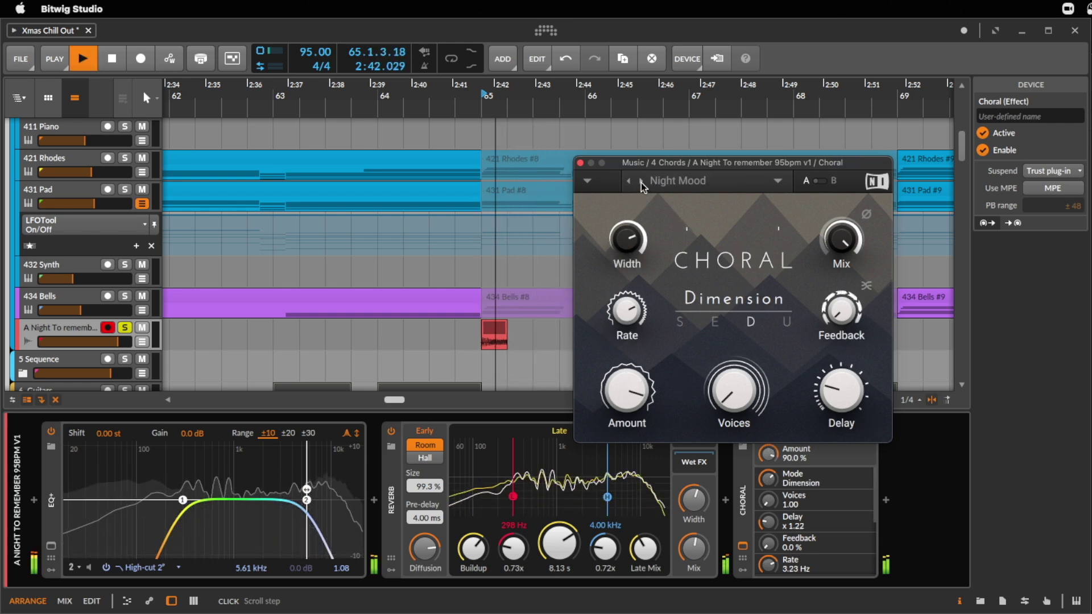
left_click(642, 182)
- Stop playback and delete the Choral effect from the bounce track
left_click(742, 503)
key("space")
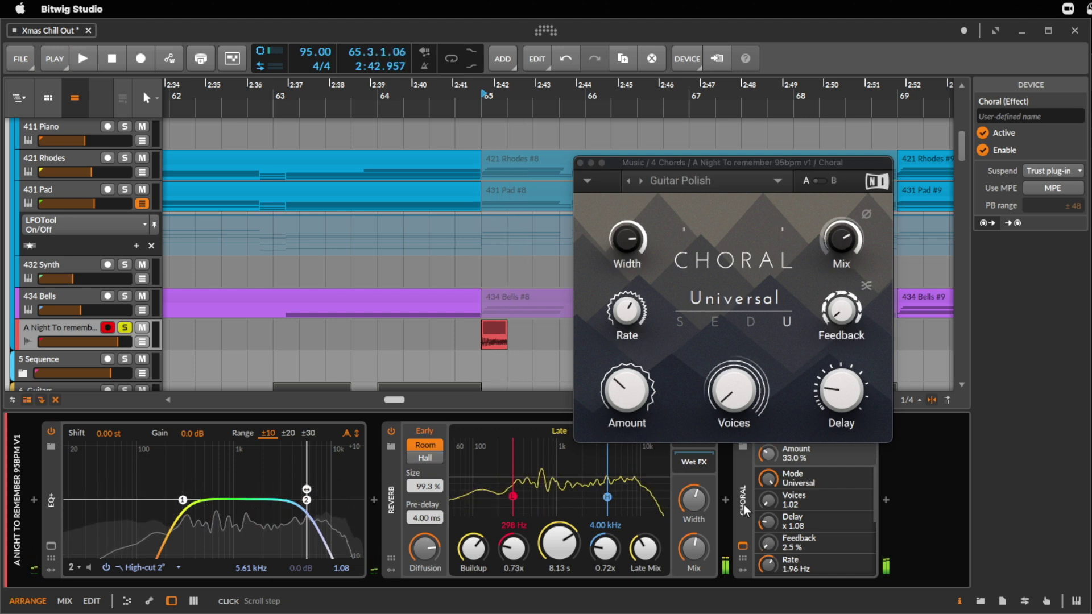
key("Delete")
- Add the Flair effect after the Reverb, play the clip through it, and close the plug-in window
left_click(725, 501)
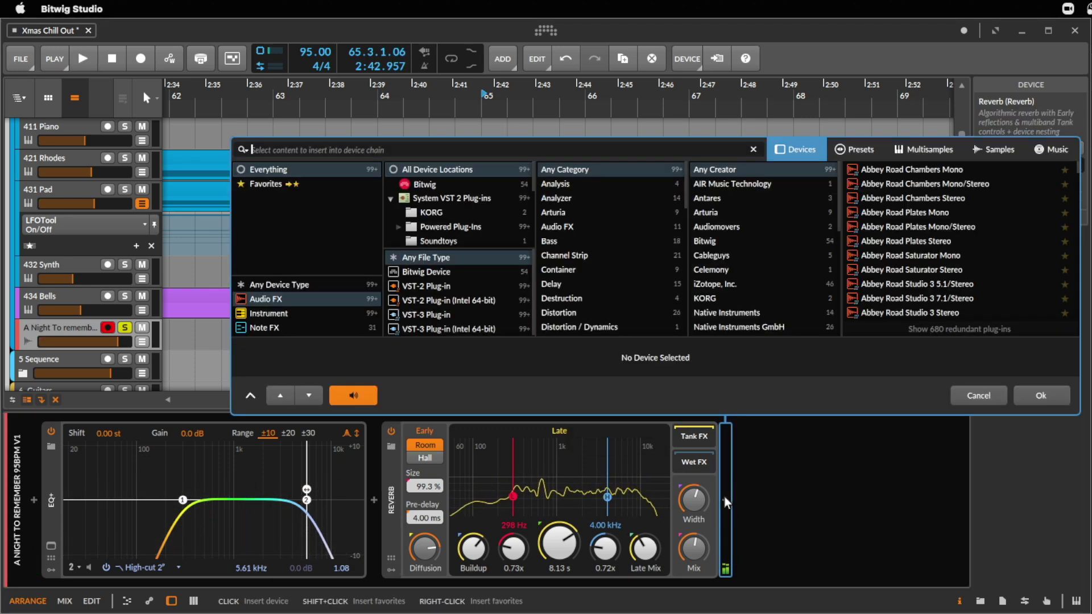
type("fl")
double_click(873, 169)
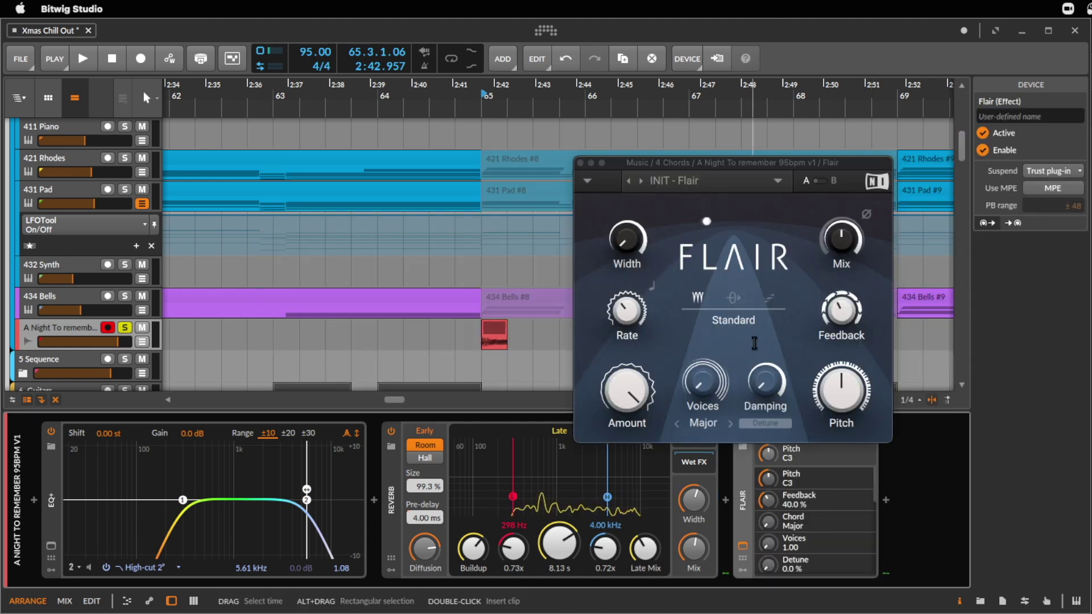
key("space")
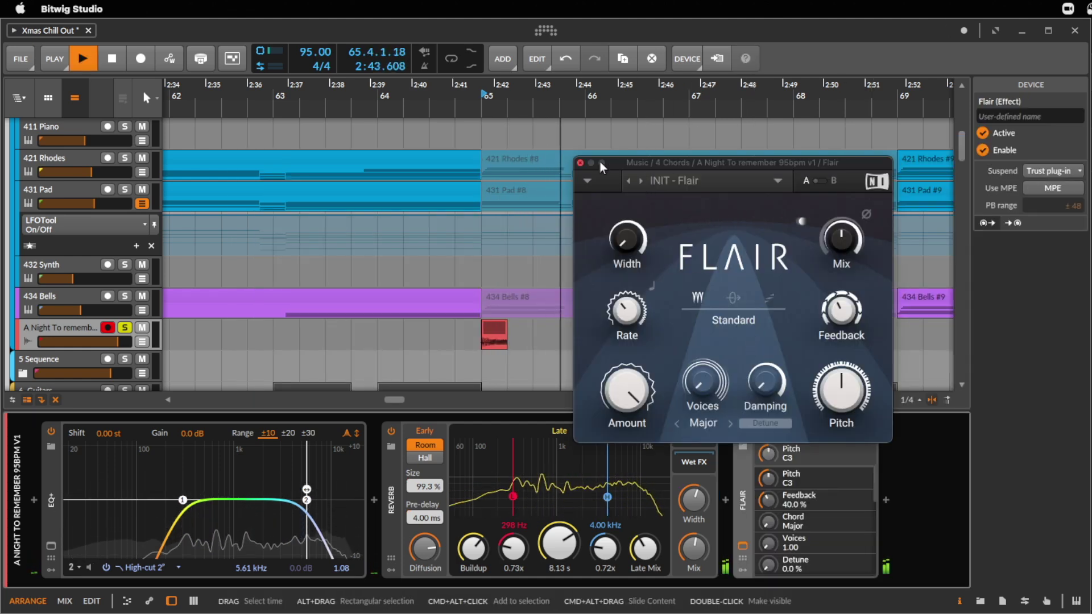
left_click(580, 163)
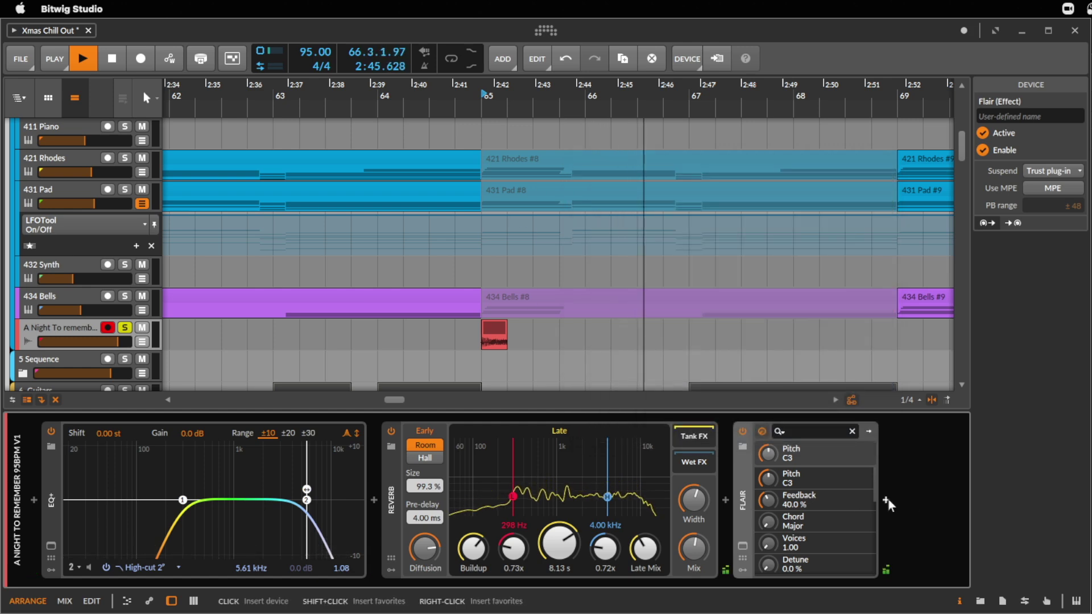
key("space")
- Add Bitwig's Filter after Flair on the bounce track and start playback
left_click(886, 500)
type("fil")
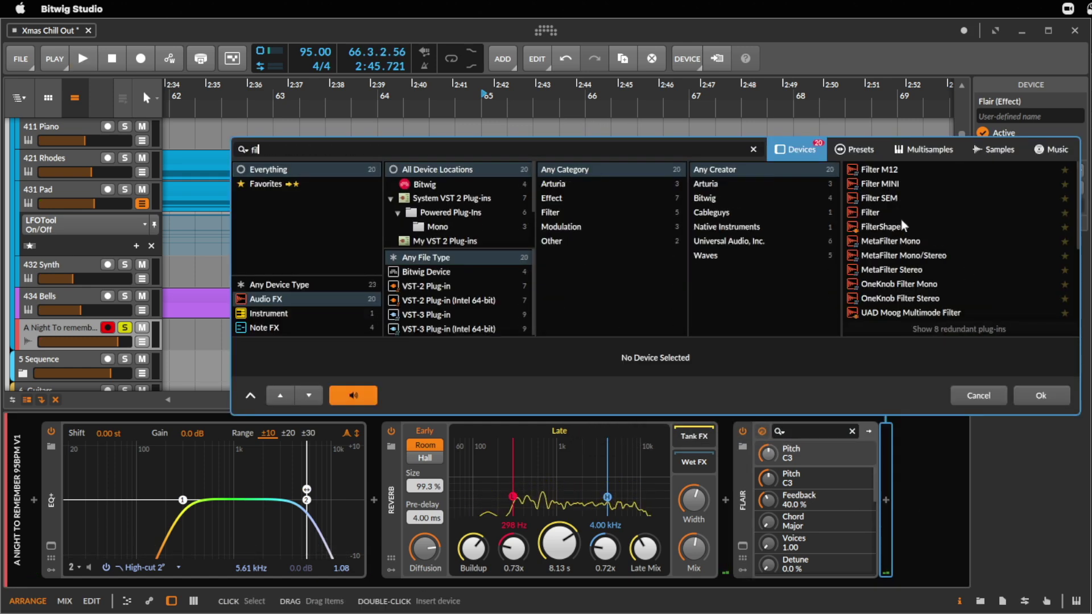
left_click(888, 214)
double_click(888, 214)
key("space")
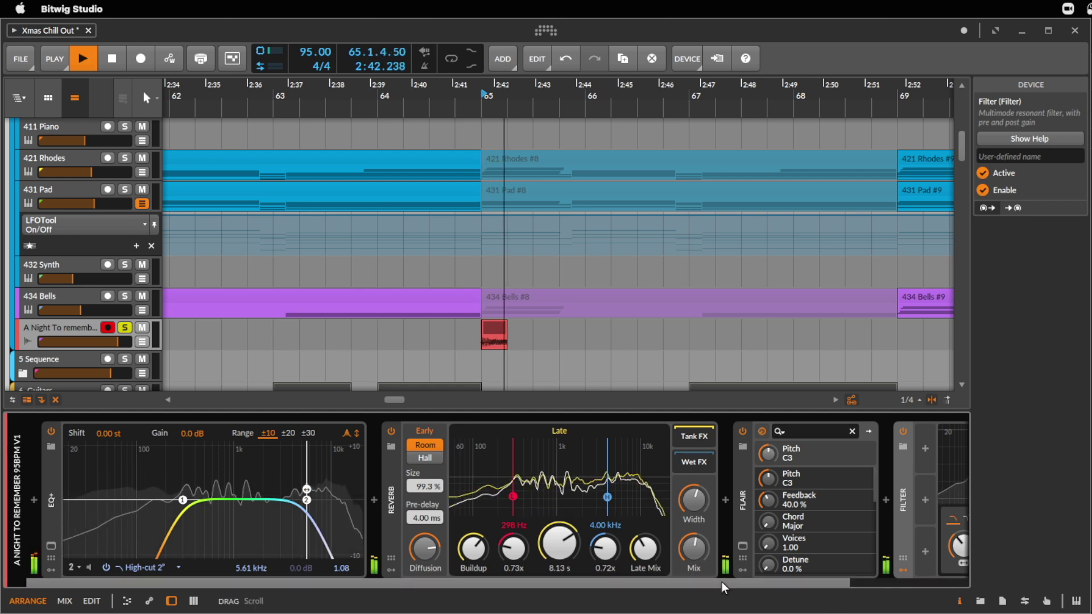
- Raise the Filter's frequency to 5.86 kHz while replaying the clip
scroll(722, 583, "right", 5)
key("space")
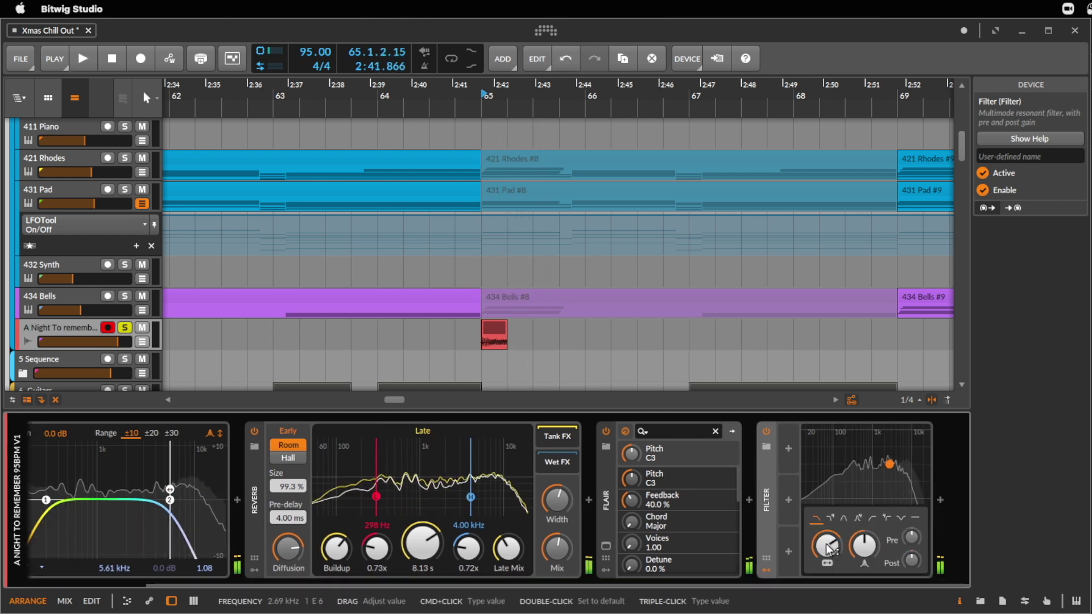
key("space")
left_click_drag(828, 548, 828, 531)
key("space")
key("space")
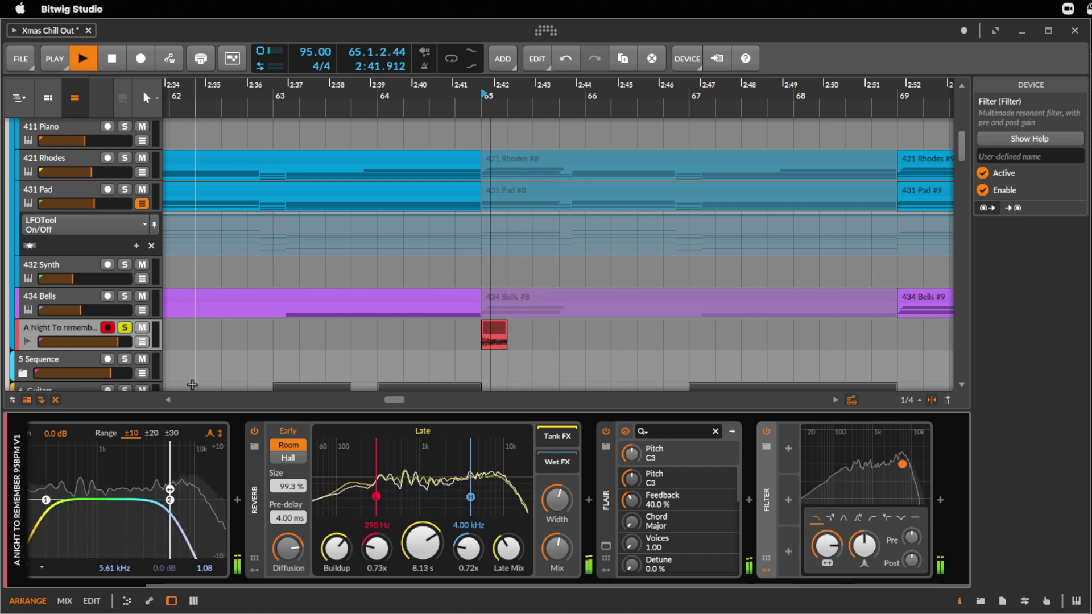
- Draw Filter frequency automation falling from 5.86 kHz at bar 65 to the minimum in bar 66, and play it unsoloed from 64.2.1
left_click(143, 342)
key("space")
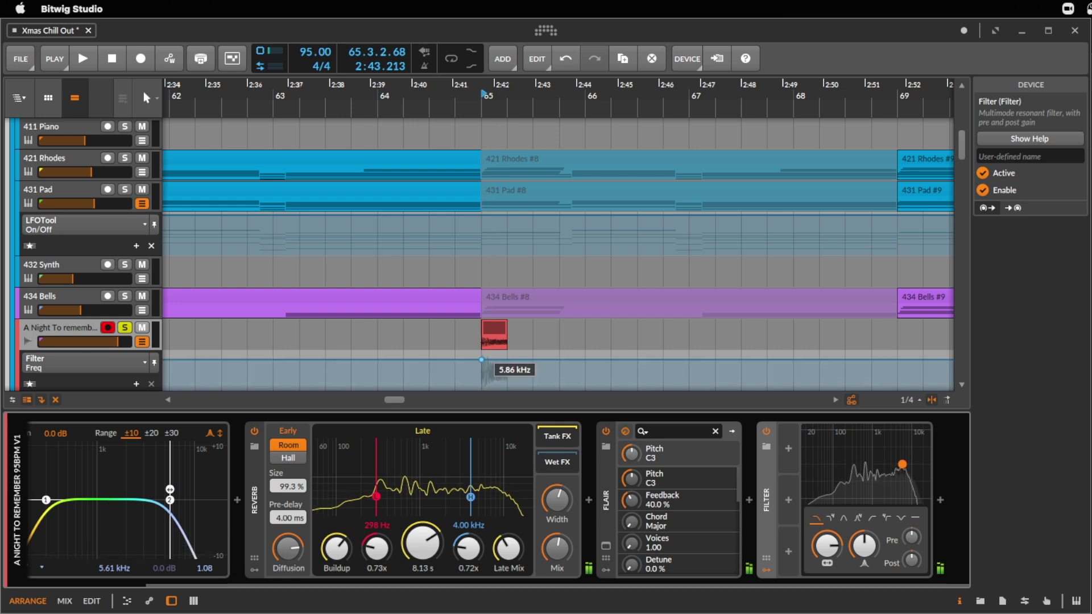
left_click_drag(578, 356, 623, 389)
left_click(596, 359)
left_click(404, 337)
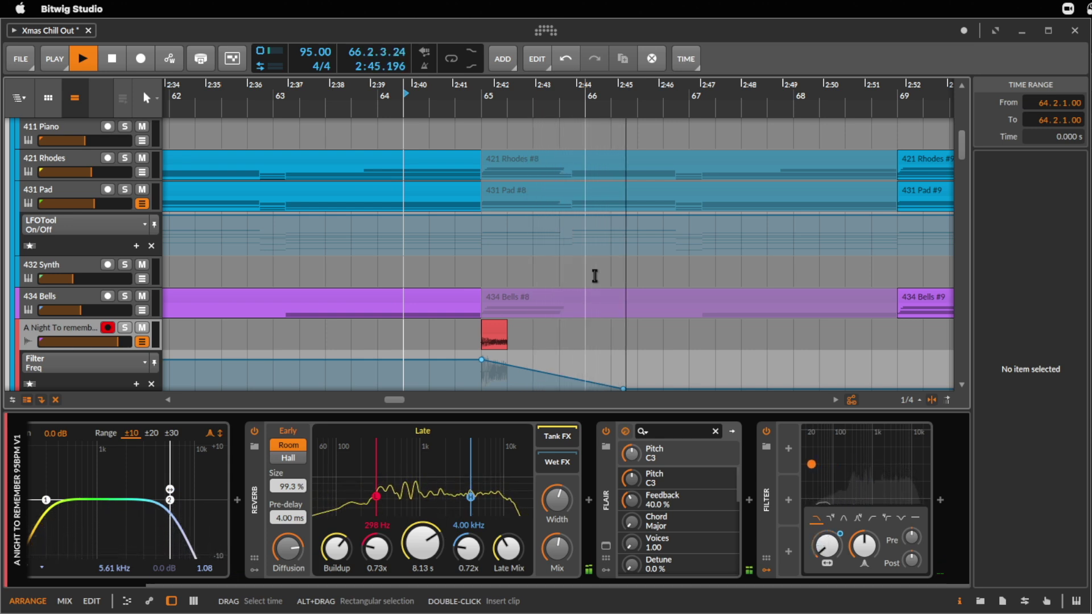
key("space")
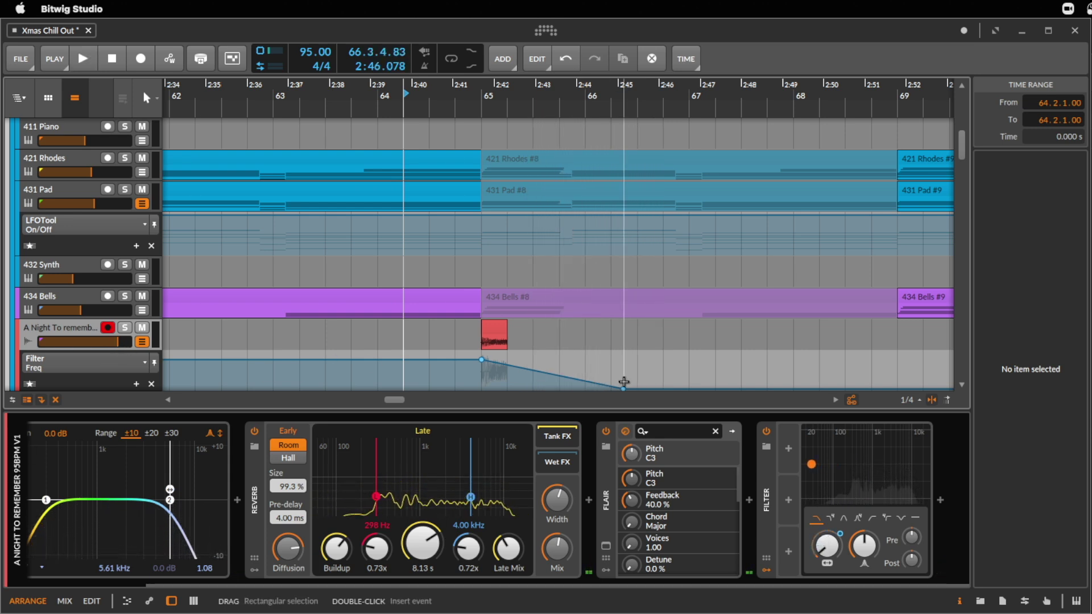
- Move the filter sweep's end point to 67.4.1 at 23.1 Hz, and lower the bounce track's volume to -7.5 dB
left_click_drag(624, 382, 767, 384)
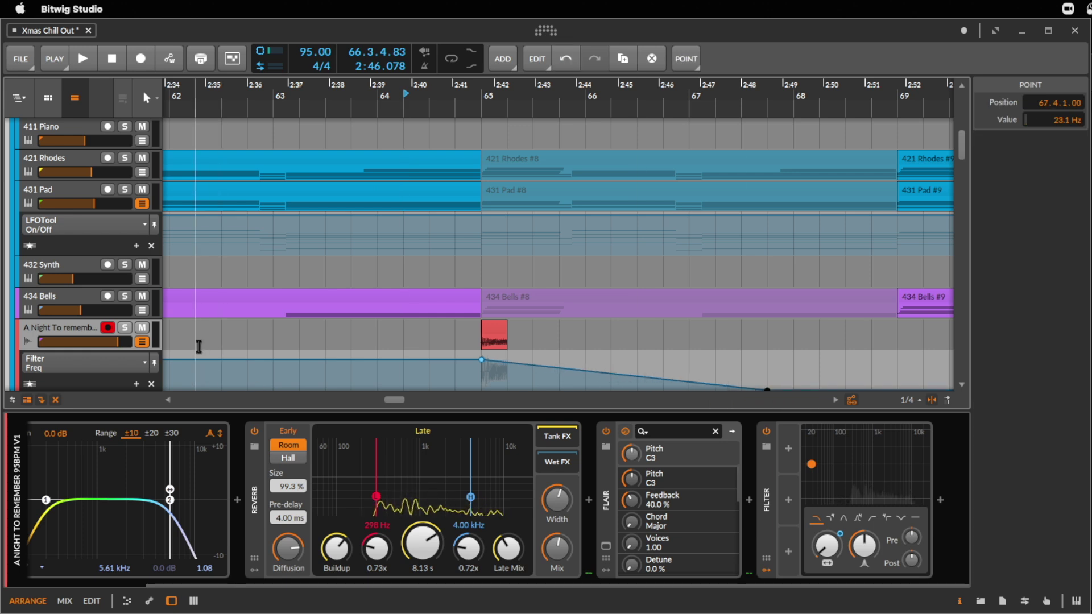
left_click_drag(117, 342, 106, 341)
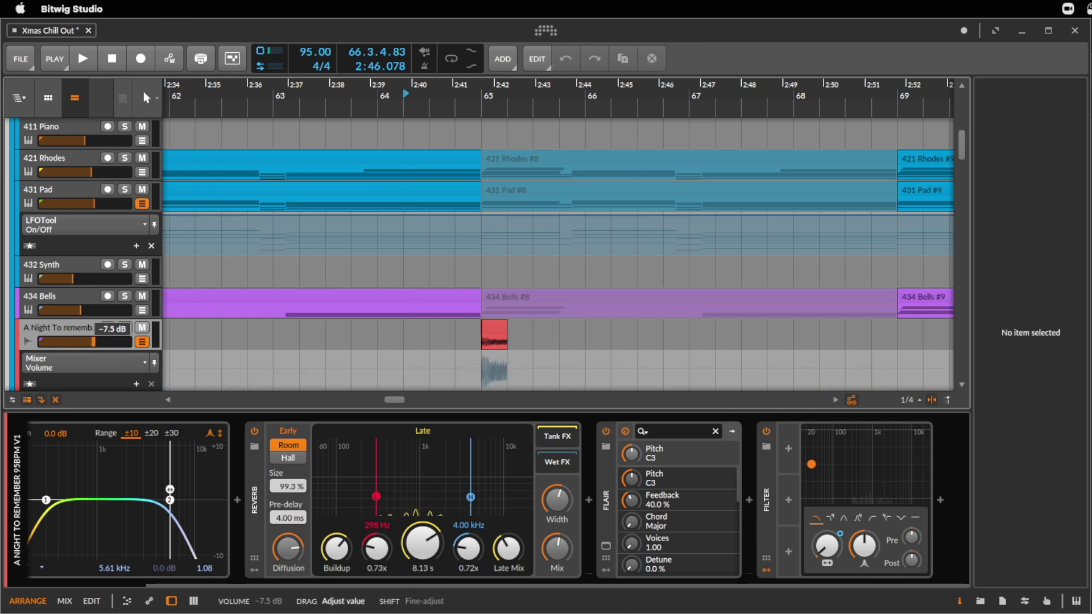
- Raise the bounce track's volume to -2.0 dB while playing the transition
key("space")
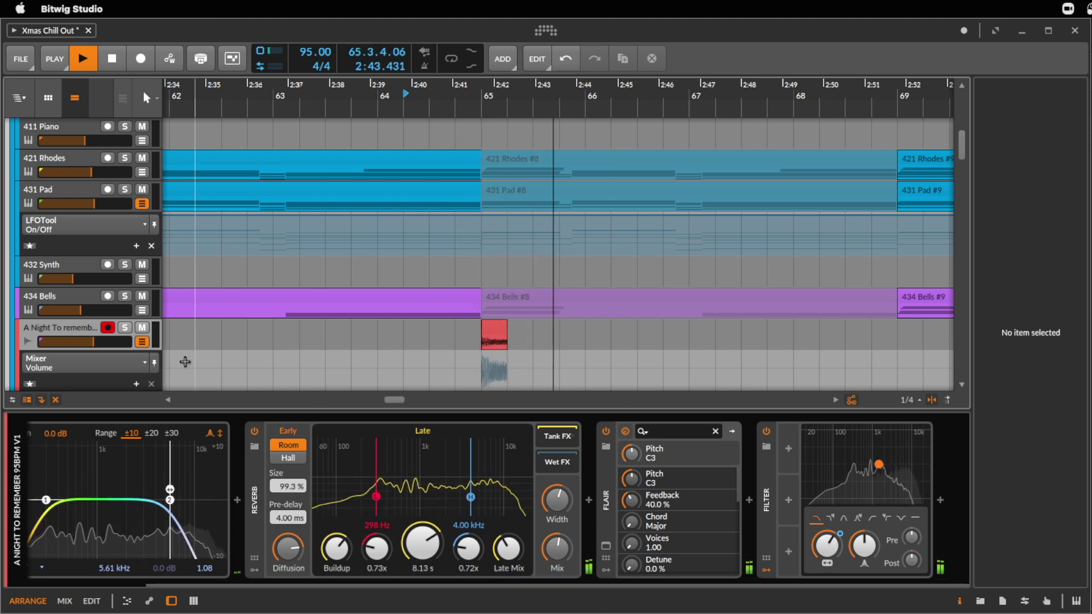
left_click_drag(94, 341, 103, 342)
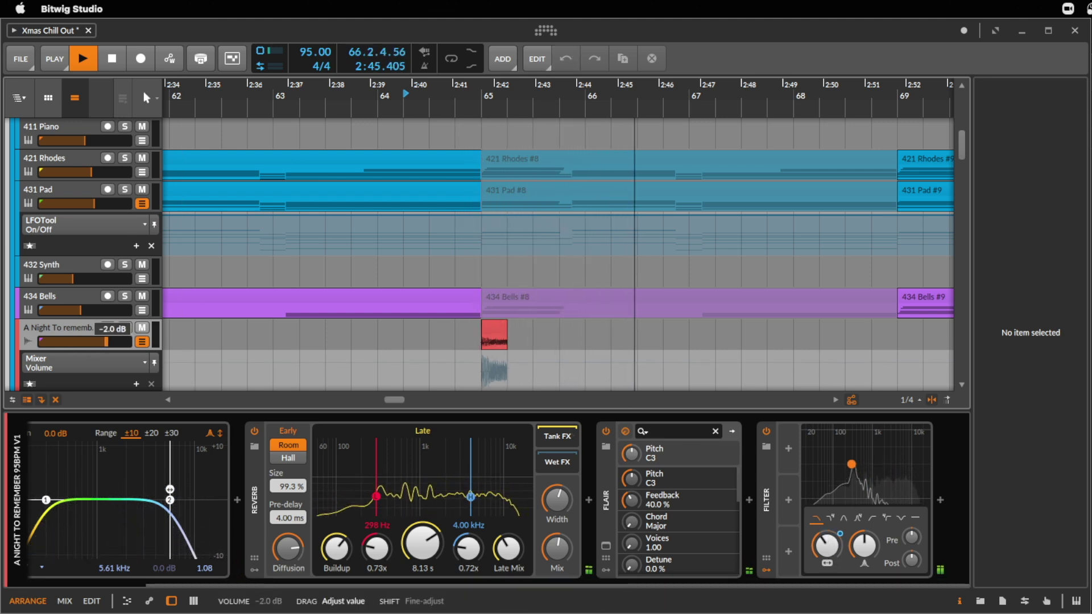
key("space")
scroll(603, 298, "down", 4)
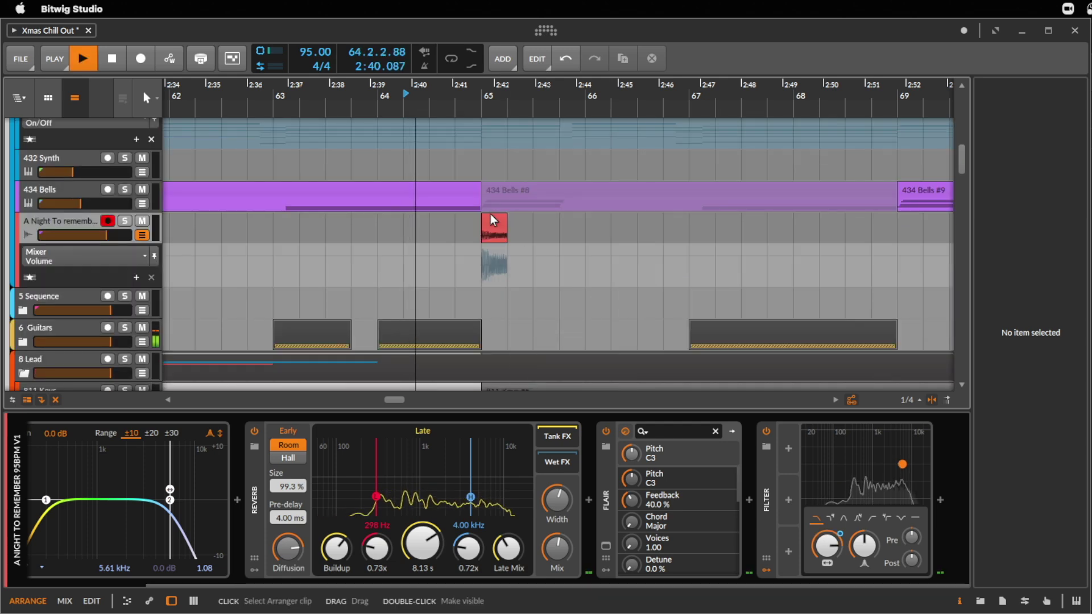
- In the Filter frequency automation, add a bend near 65.4, reach 23.1 Hz at 66.2, and delete the end point near 67.4
left_click(491, 214)
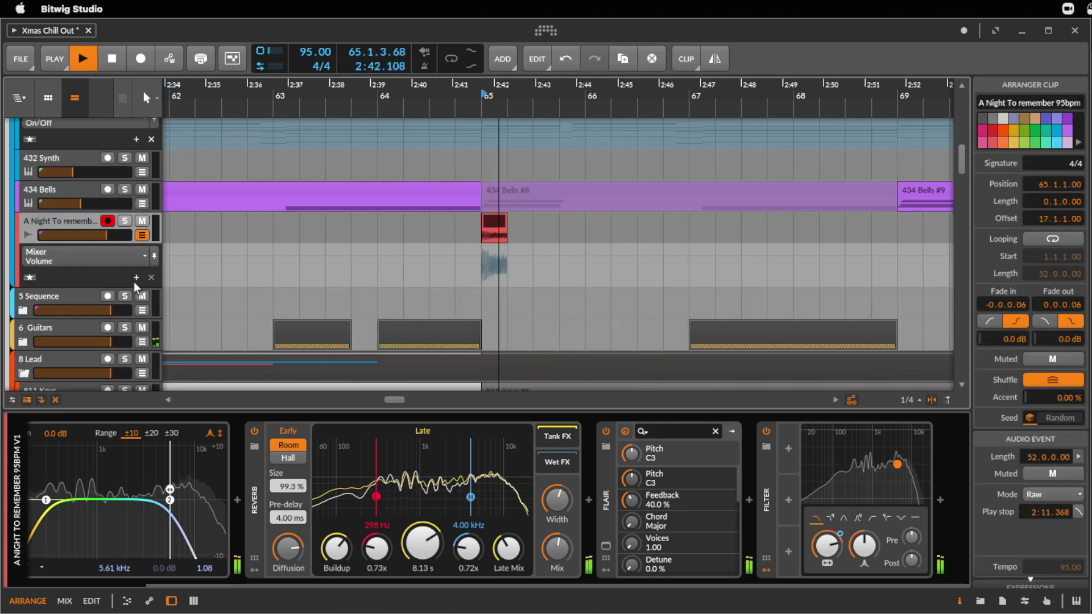
left_click(75, 256)
left_click(76, 272)
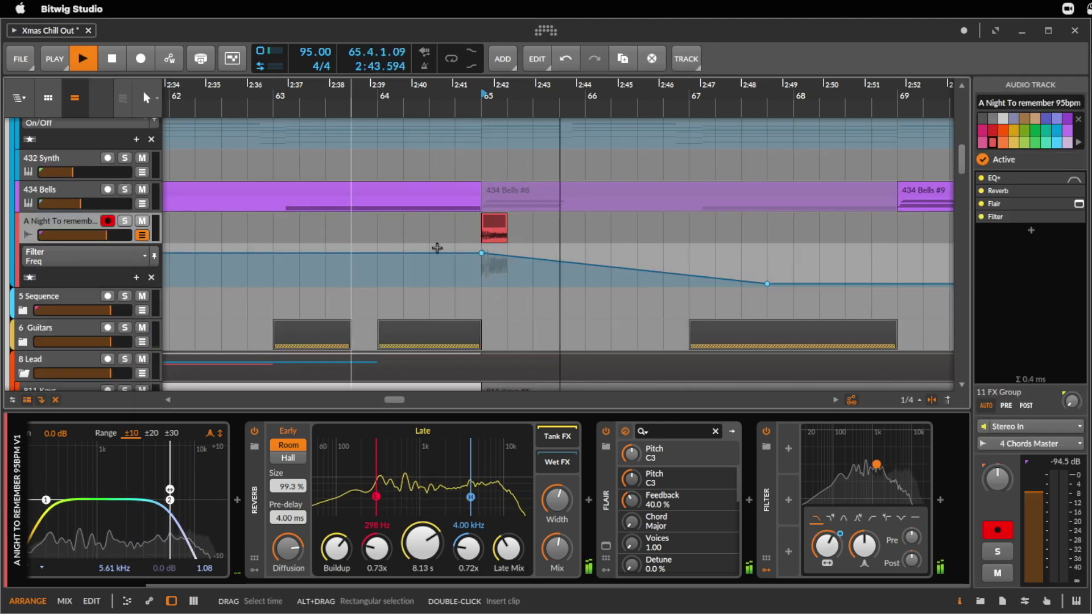
key("space")
left_click(559, 261)
left_click_drag(589, 265, 589, 270)
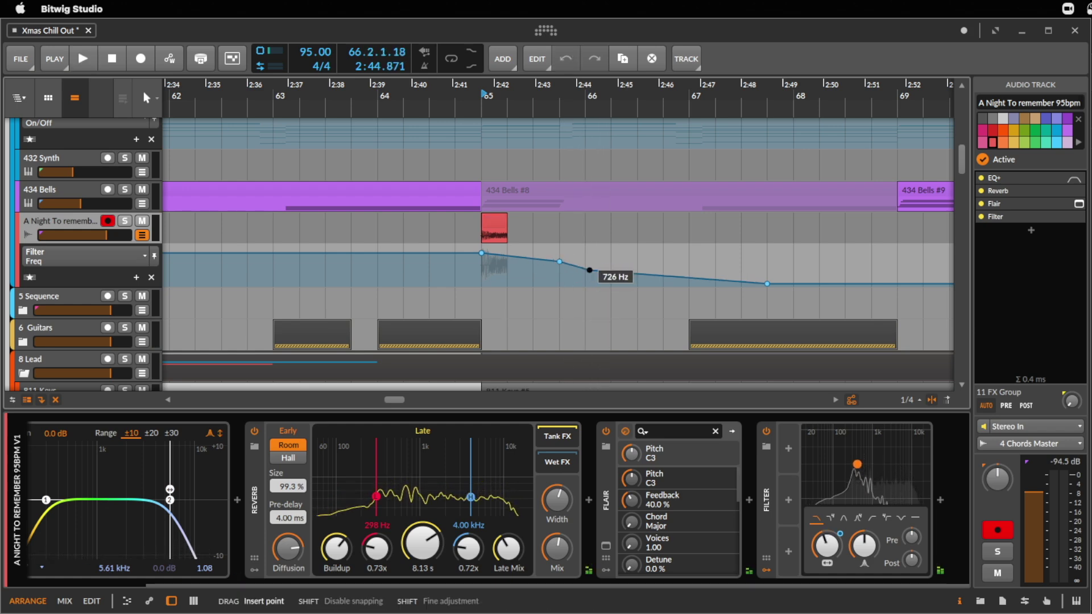
key("space")
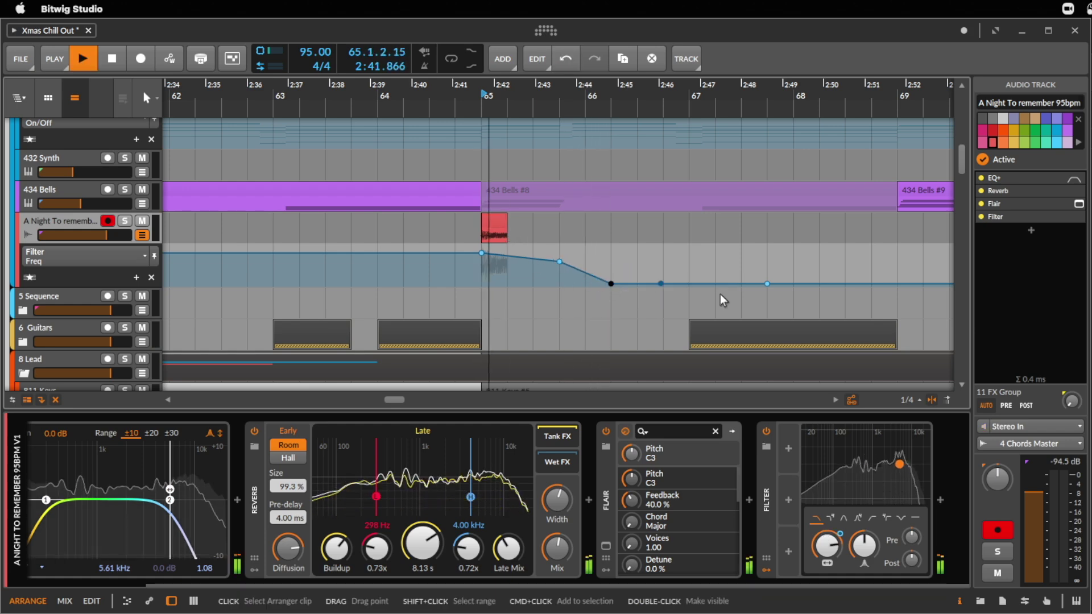
left_click(768, 291)
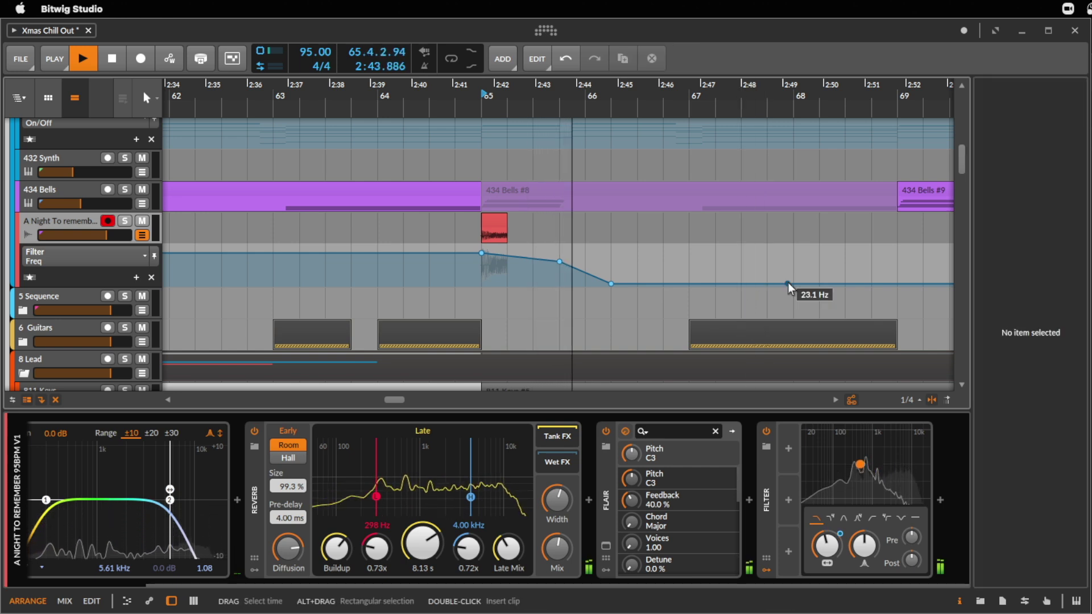
- Lower the Filter frequency bend at 65.4.1 to 571 Hz and move the sweep's end point to 66.4.1 at 23.1 Hz
left_click_drag(767, 291, 560, 265)
key("space")
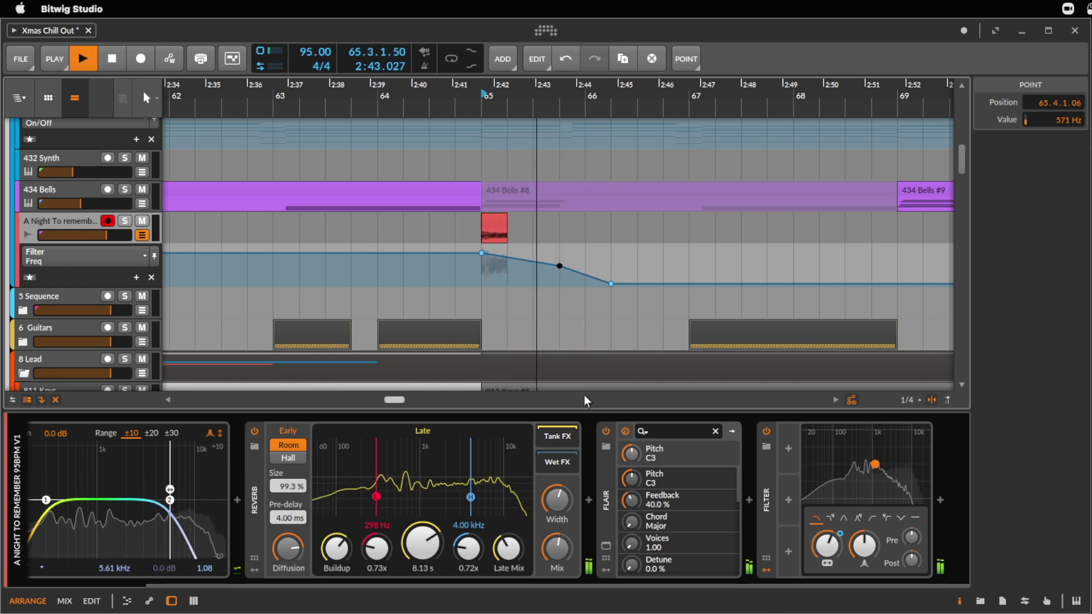
key("space")
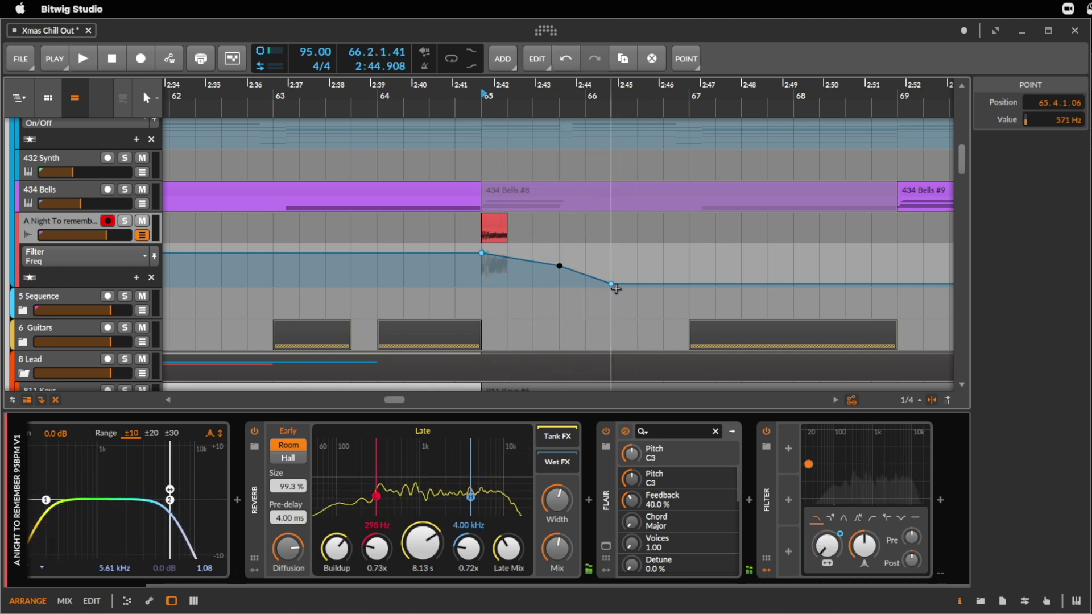
left_click_drag(610, 284, 767, 284)
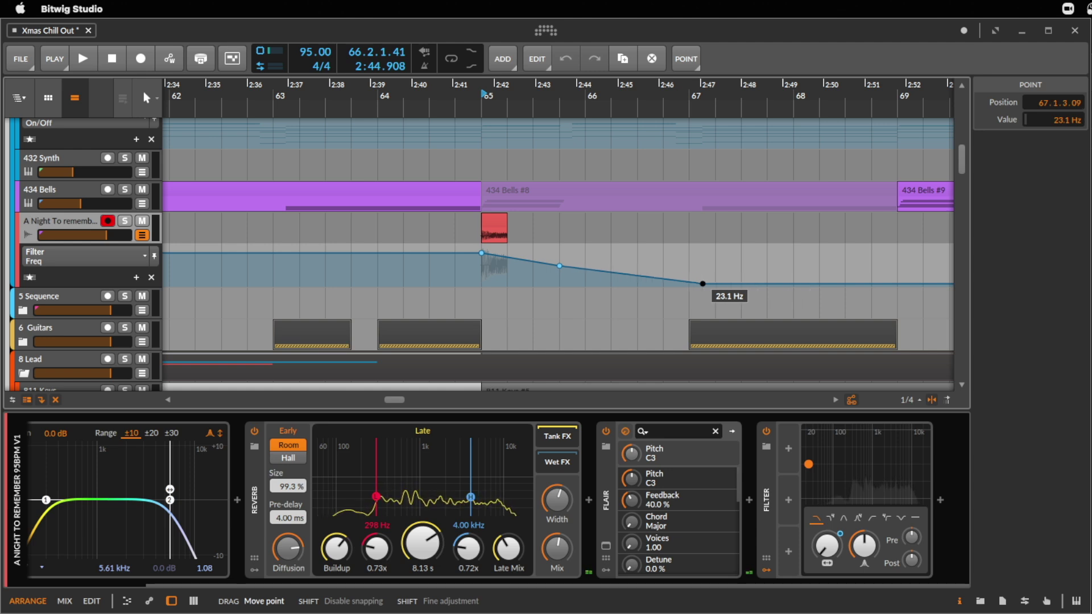
key("space")
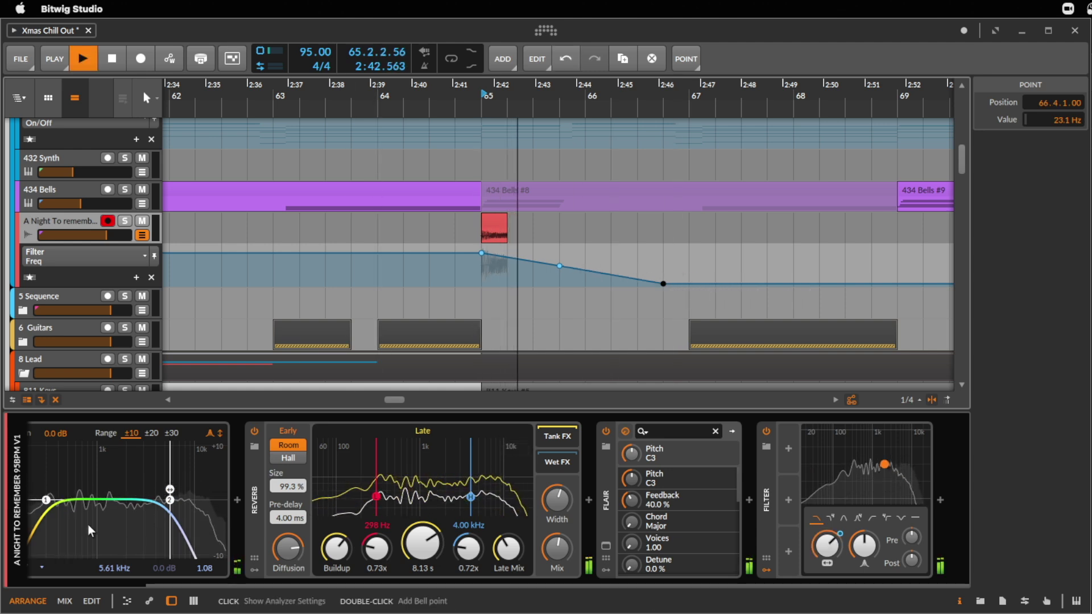
- Automate the EQ+ band 1 frequency, holding 299 Hz from 65.1.1 to about 65.3 and rising to 3.50 kHz at 66.3.1
left_click(121, 571)
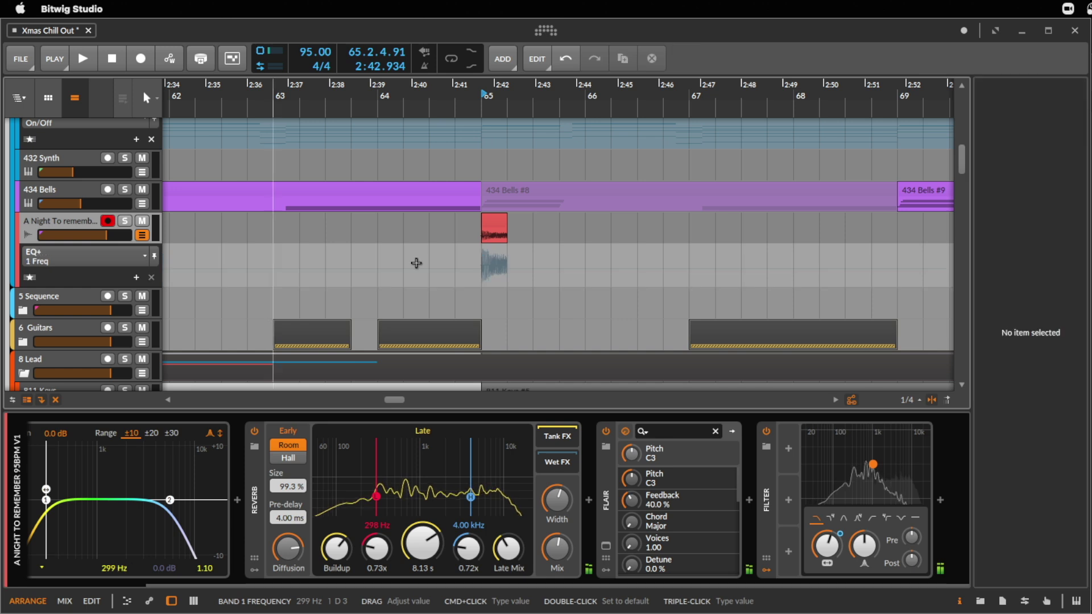
key("space")
double_click(487, 268)
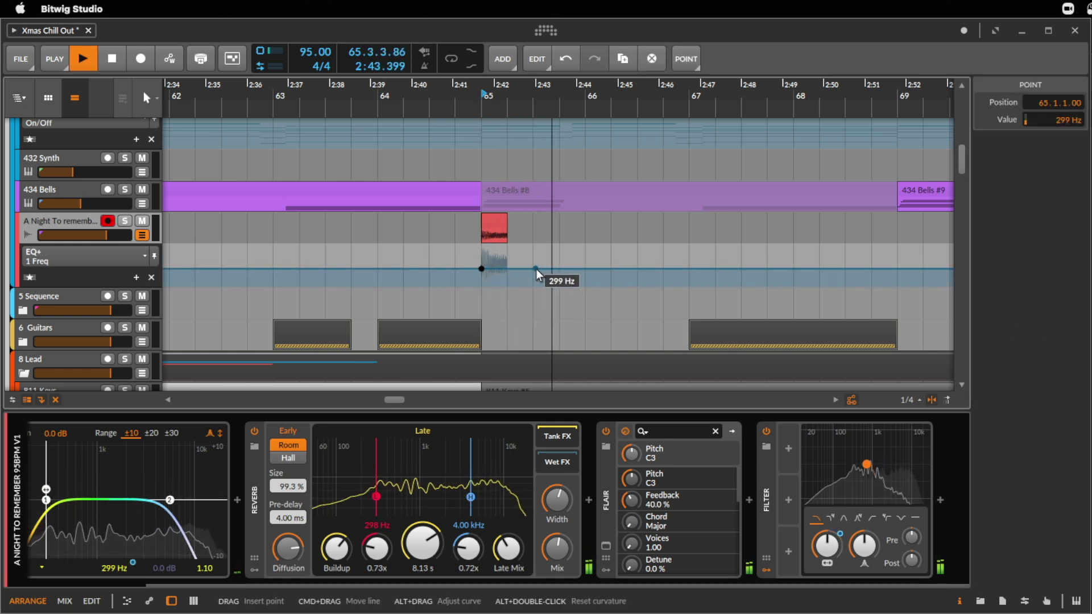
left_click_drag(624, 268, 637, 256)
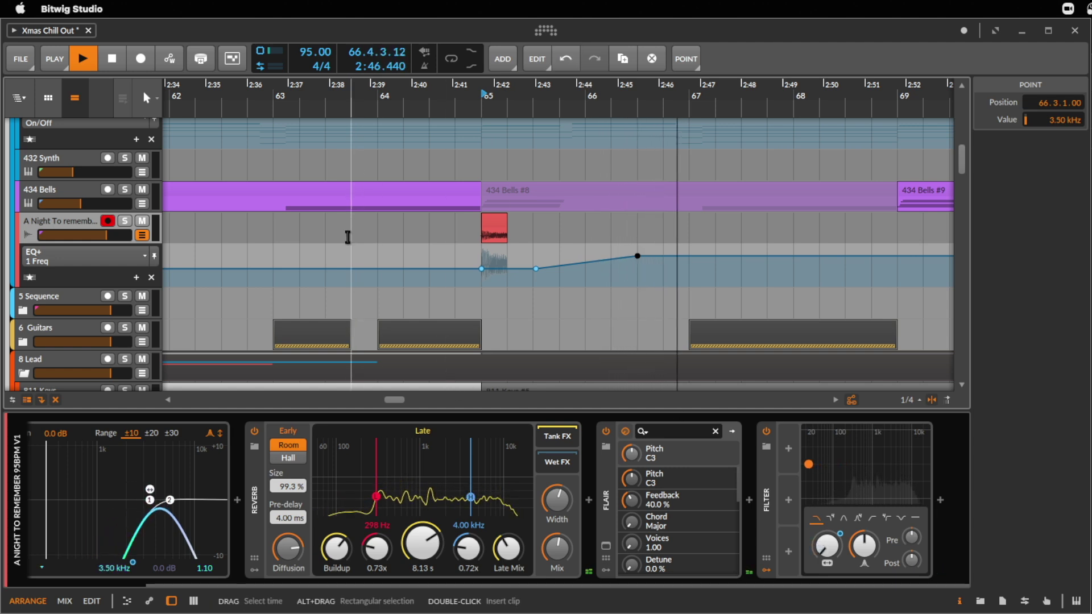
- Audition the transition with both frequency sweeps from the clip's start at 65.1.1 and again with a lead-in from 63.3.1
left_click(347, 237)
key("space")
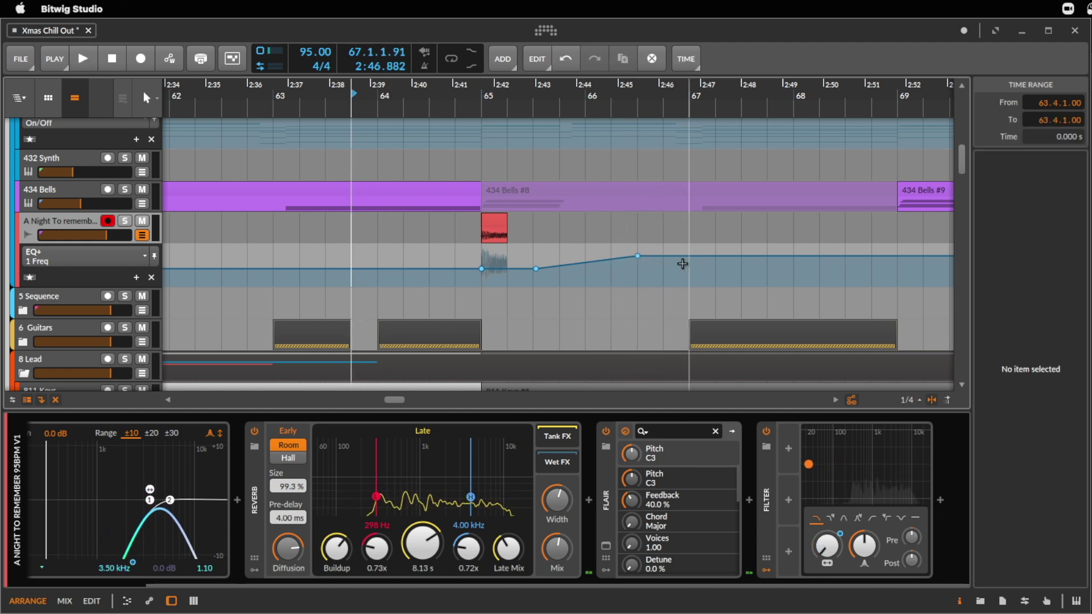
left_click(586, 254)
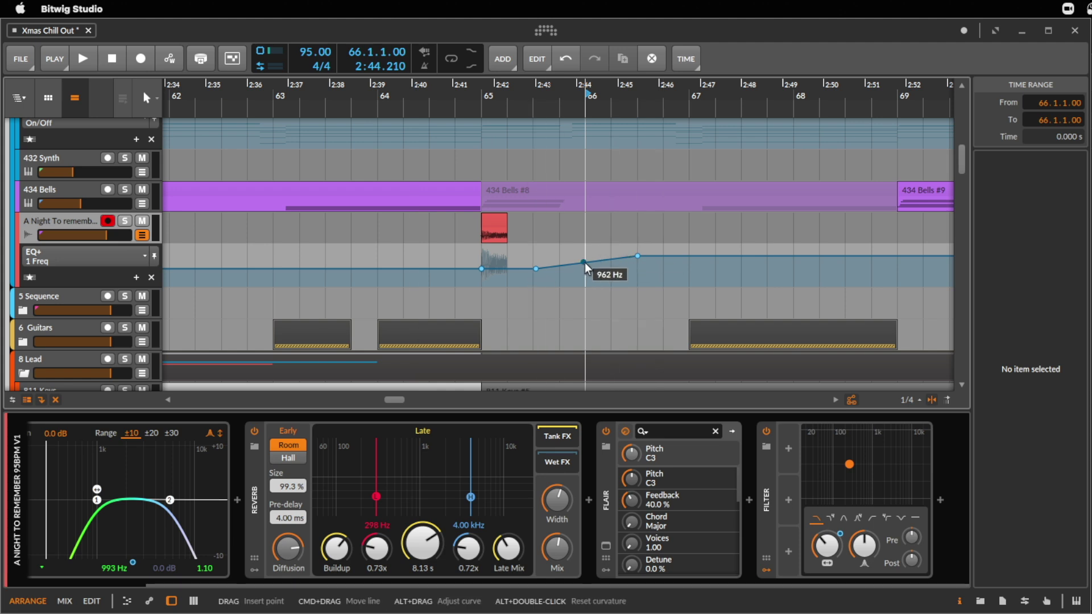
left_click(496, 225)
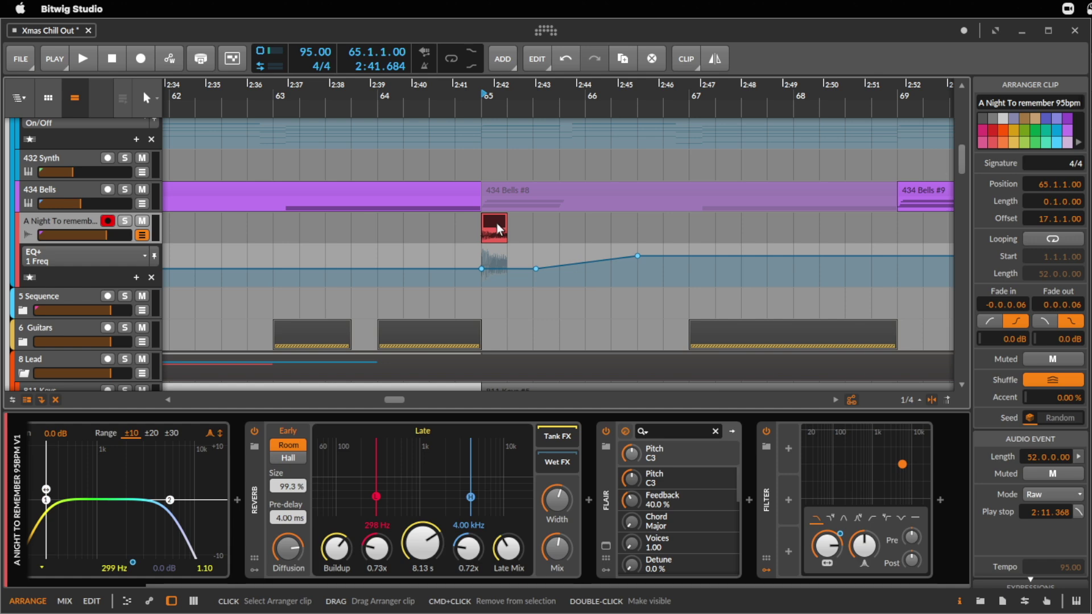
key("space")
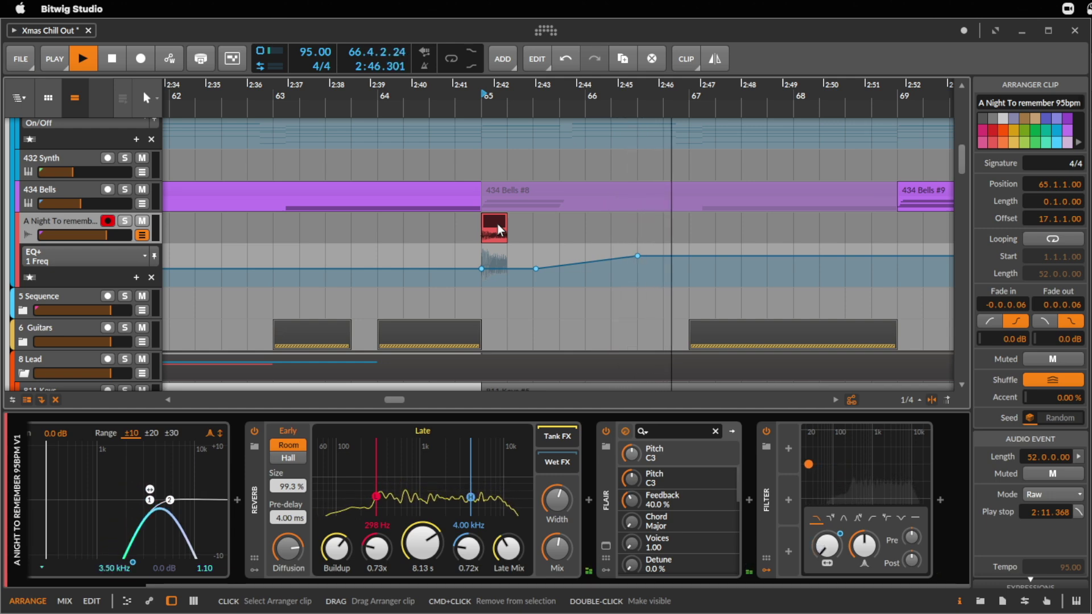
key("space")
left_click(324, 235)
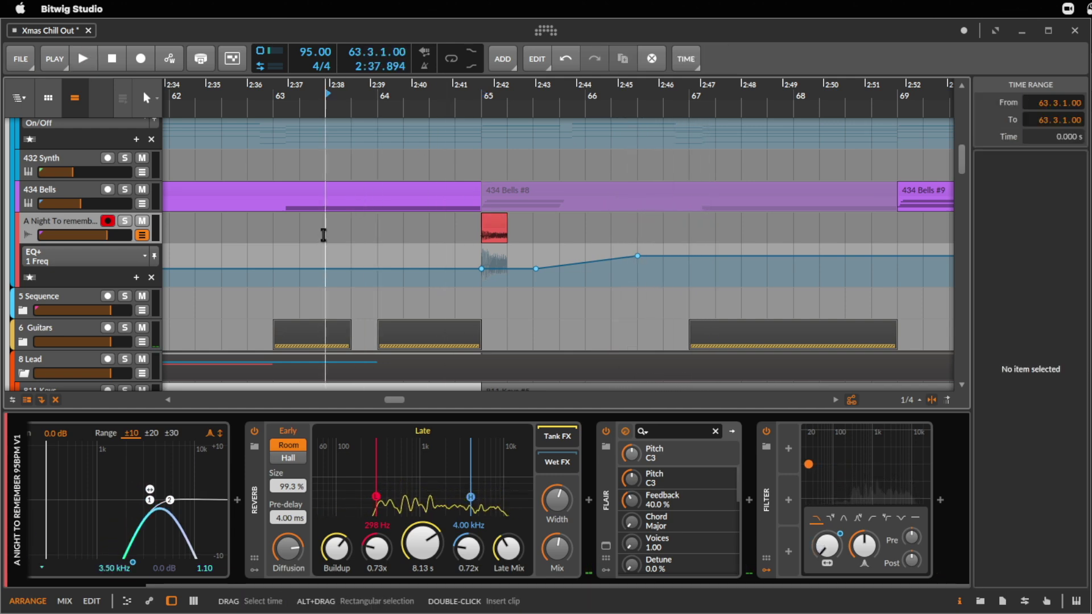
key("space")
mouse_move(533, 91)
left_mouse_down()
mouse_move(539, 113)
mouse_move(555, 94)
left_mouse_up()
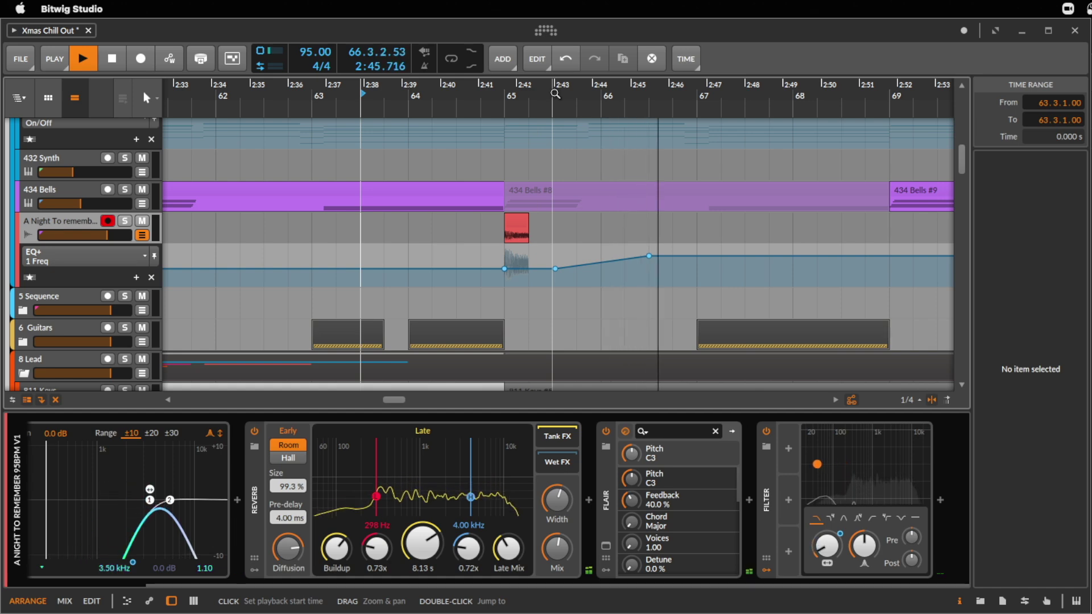
- Examine the start of the one-beat excerpt against the bar 65 line up close and play it from 65.1.1
left_click_drag(556, 92, 578, 34)
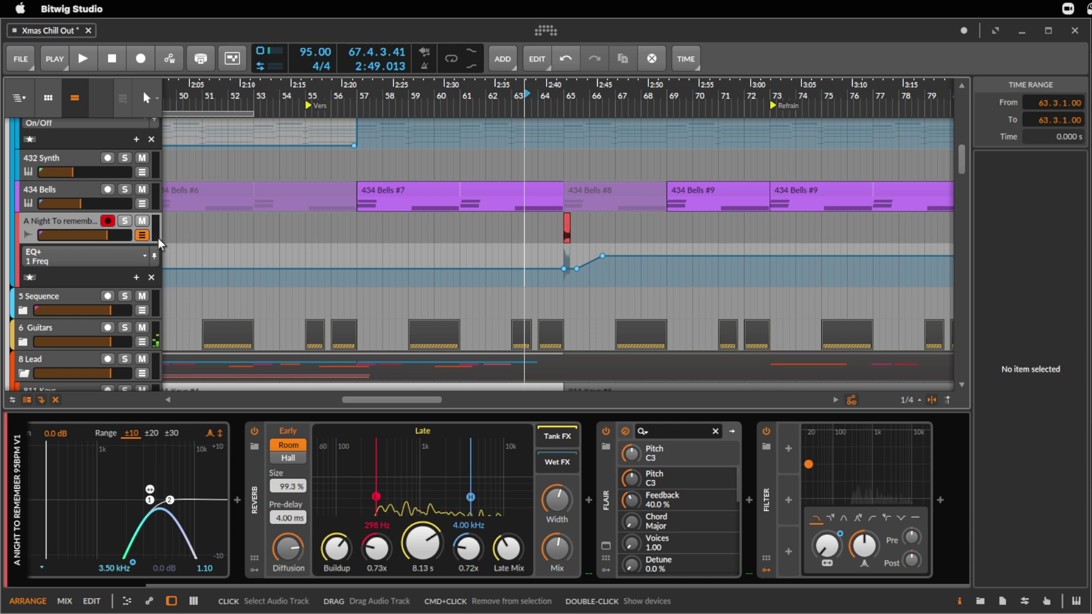
left_click_drag(615, 94, 560, 156)
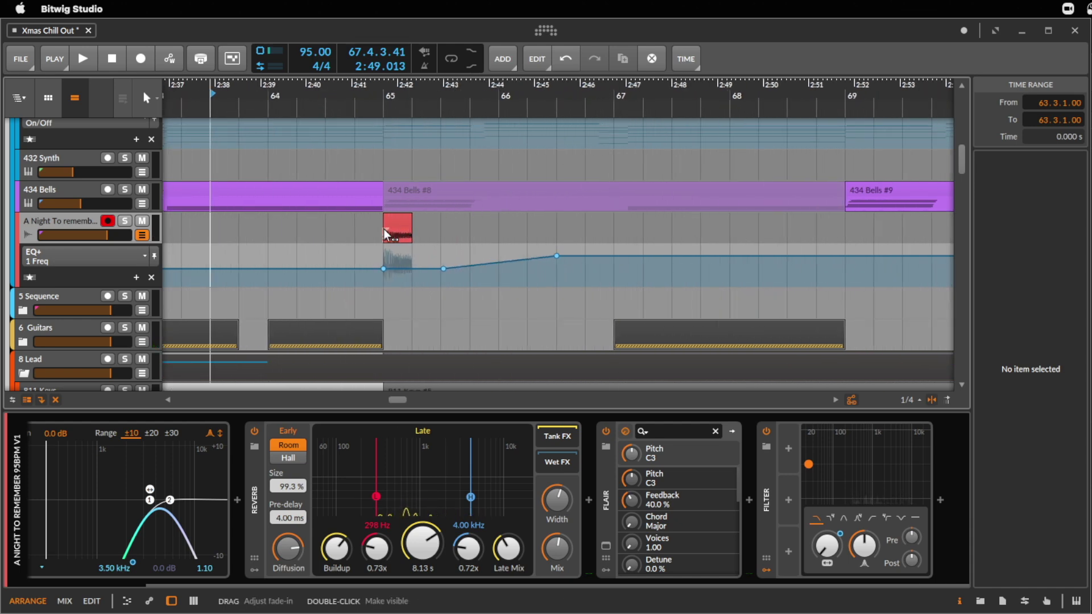
left_click_drag(382, 236, 711, 265)
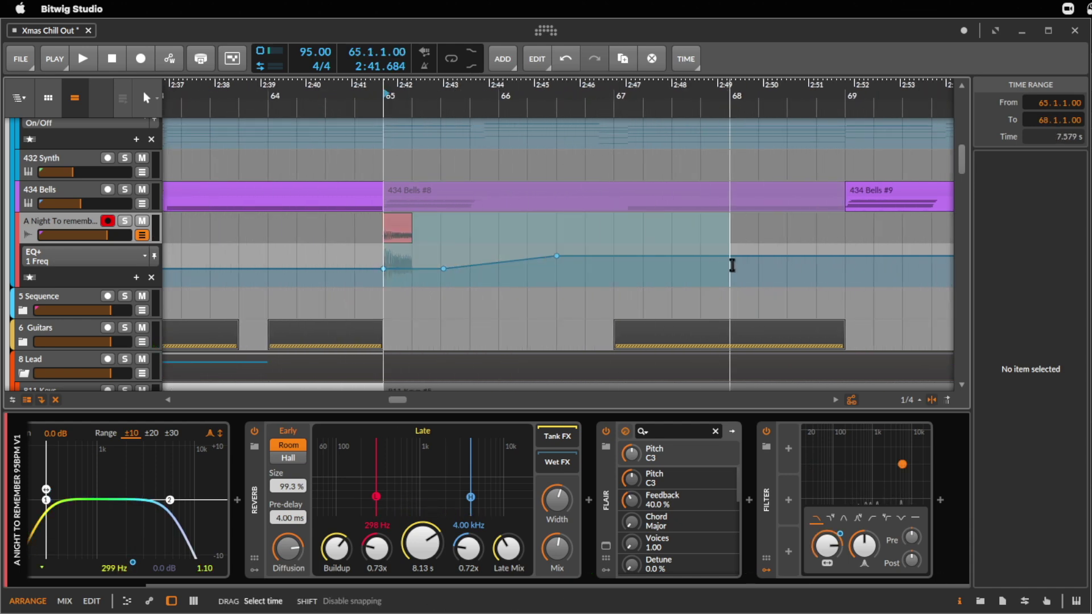
left_click_drag(628, 94, 757, 111)
left_click_drag(440, 95, 437, 160)
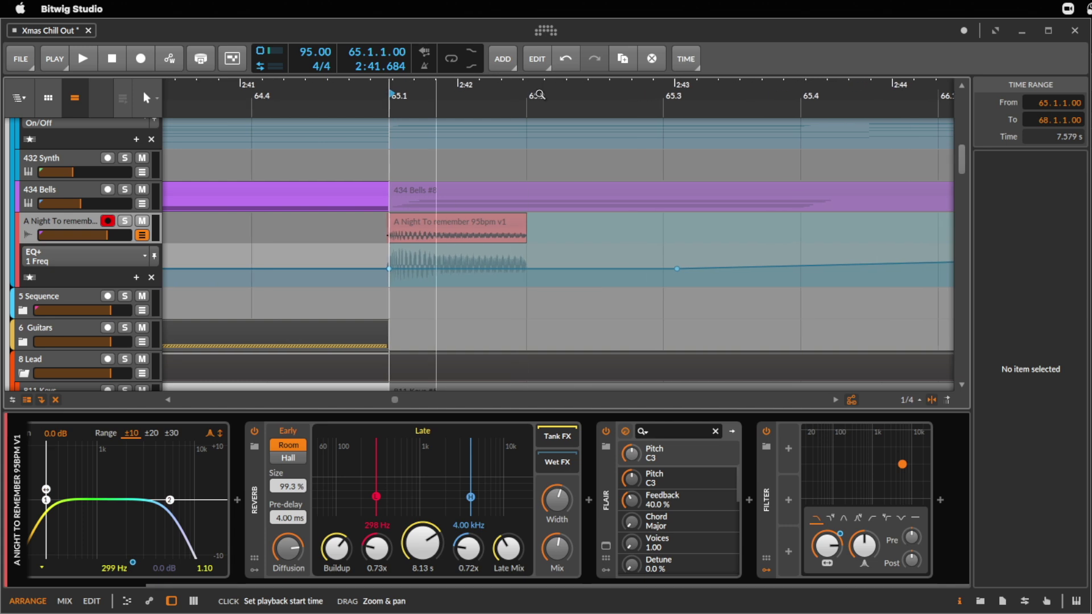
key("space")
left_click(442, 221)
left_click(440, 221)
key("space")
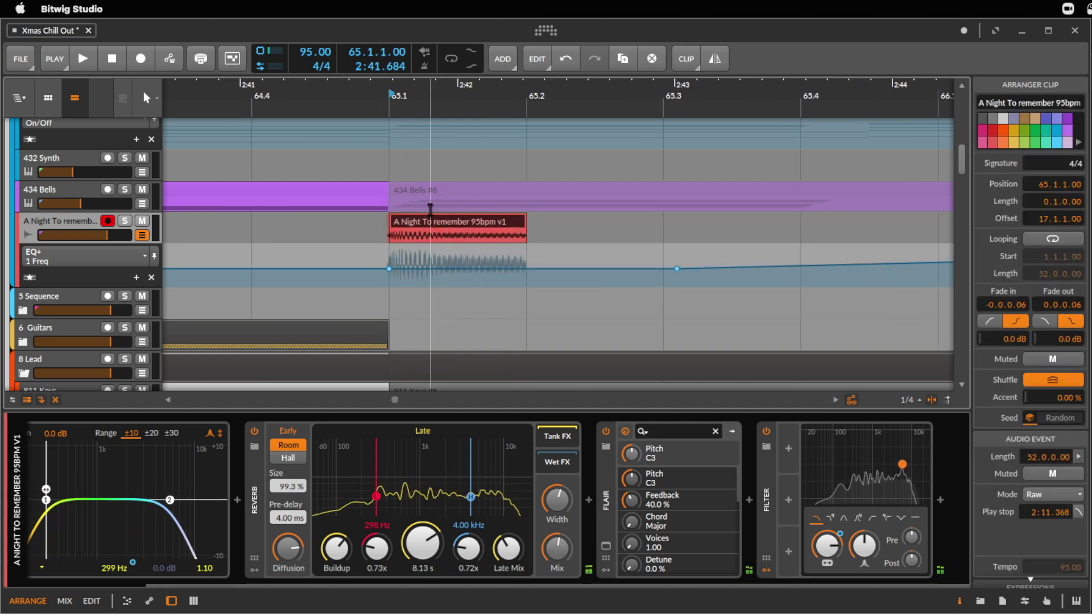
left_click_drag(427, 94, 428, 57)
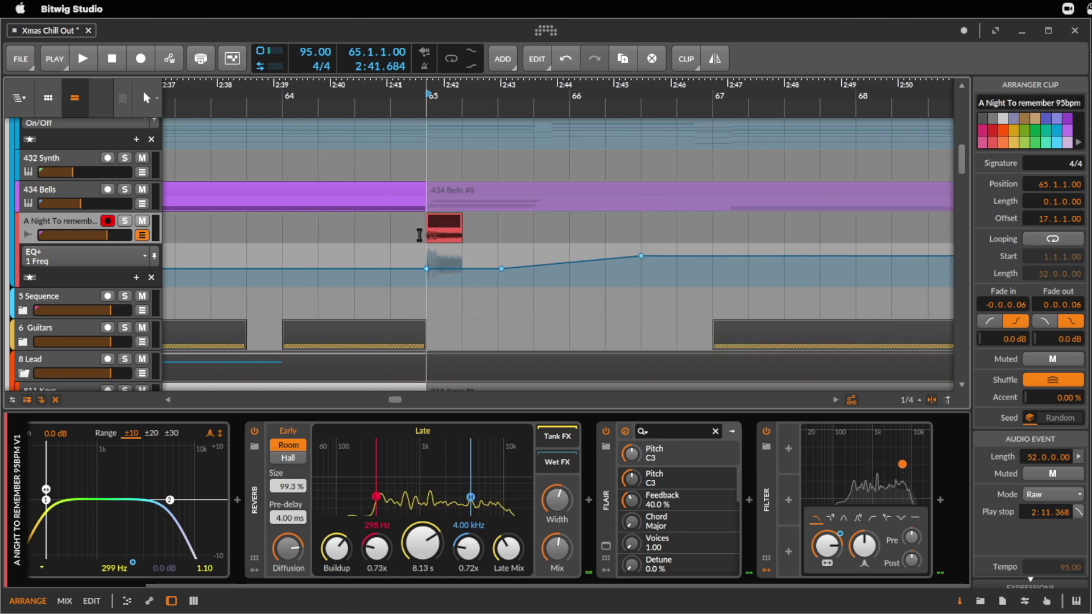
- Try moving the one-beat excerpt together with its automation from 65.1.1 to 65.1.3
left_click_drag(427, 250, 706, 268)
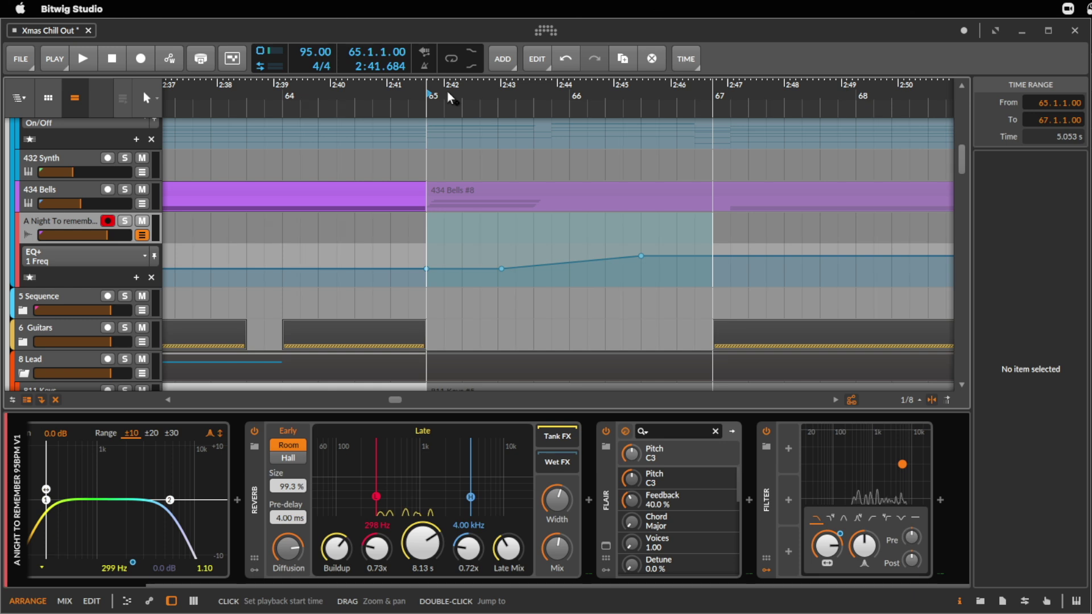
left_click(442, 238)
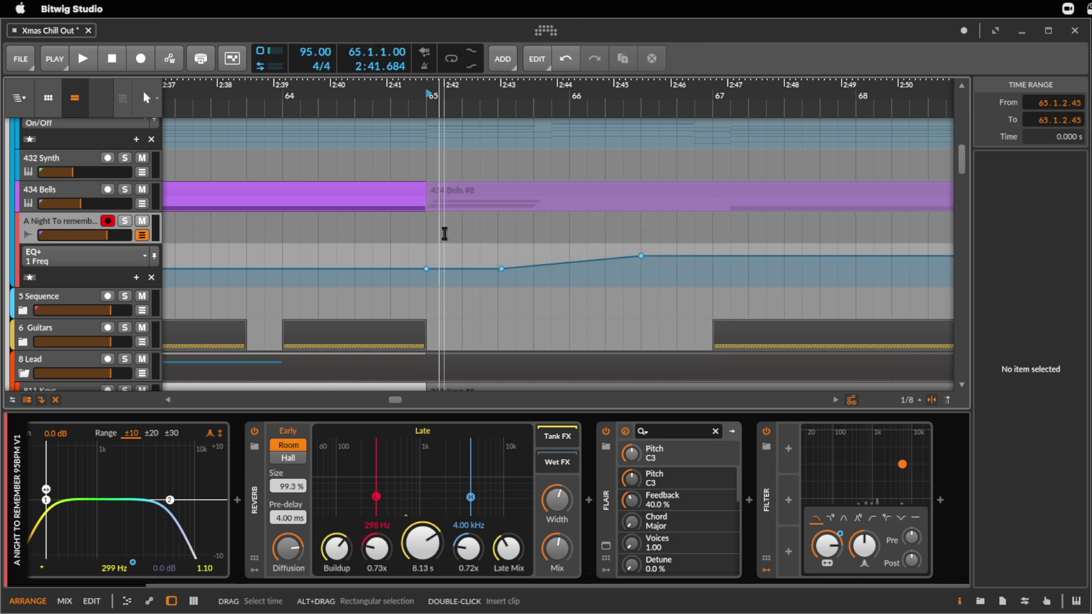
left_click(444, 232)
key("super+v")
- Play the shifted excerpt from 64.2.3 and again from 64.1.1, and undo the shift
left_click(331, 234)
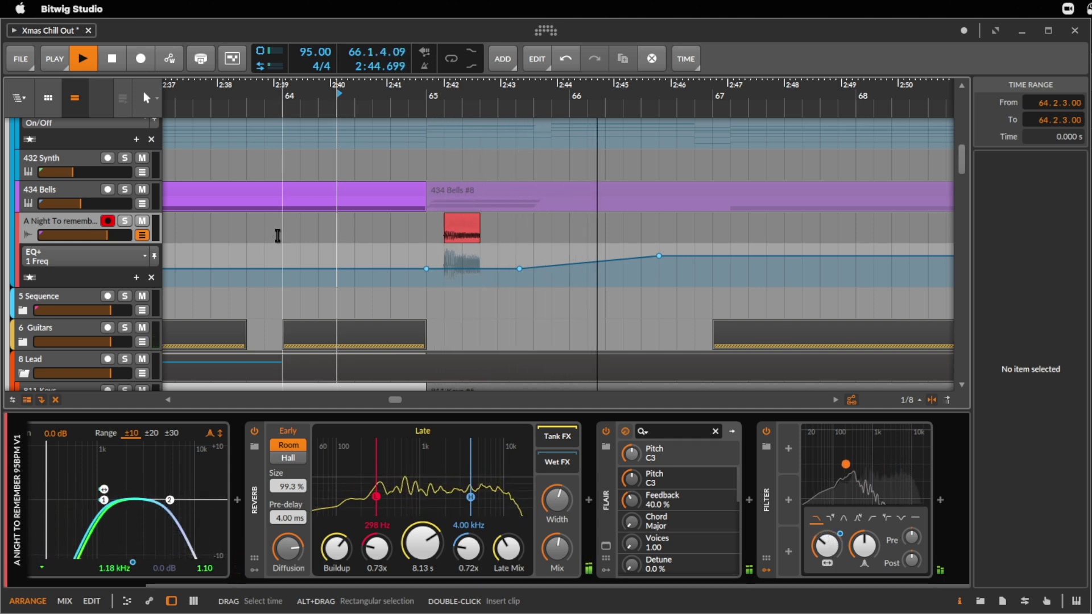
key("space")
left_click(278, 235)
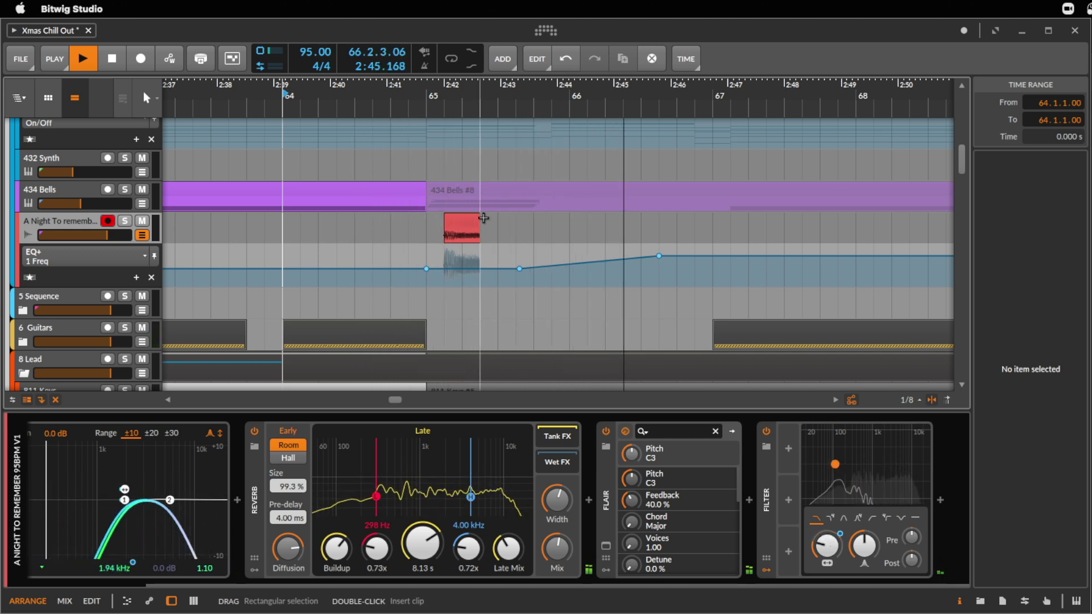
key("space")
left_click_drag(451, 86, 466, 95)
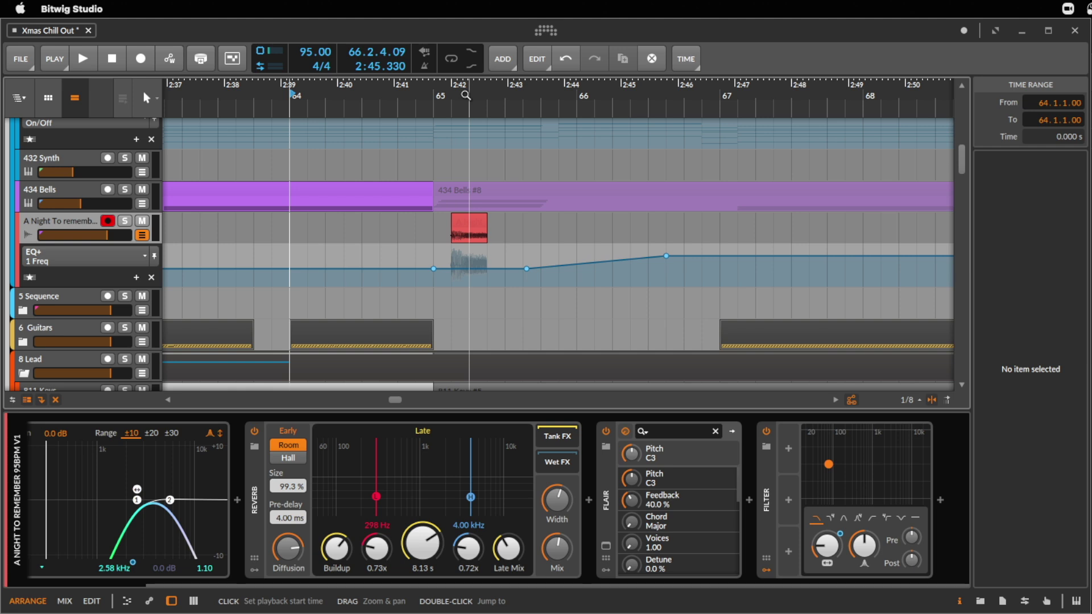
key("super+z")
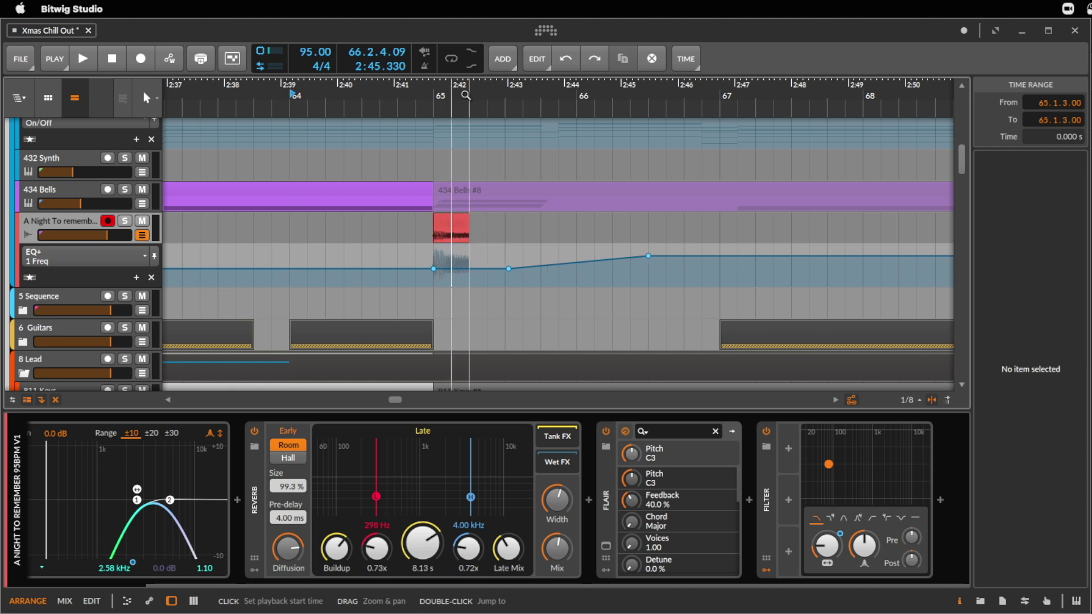
- Copy the bar 65 transition excerpt with its automation, a range of two and a half bars, to 81.1.1
left_click(423, 229)
left_click_drag(436, 237, 815, 275)
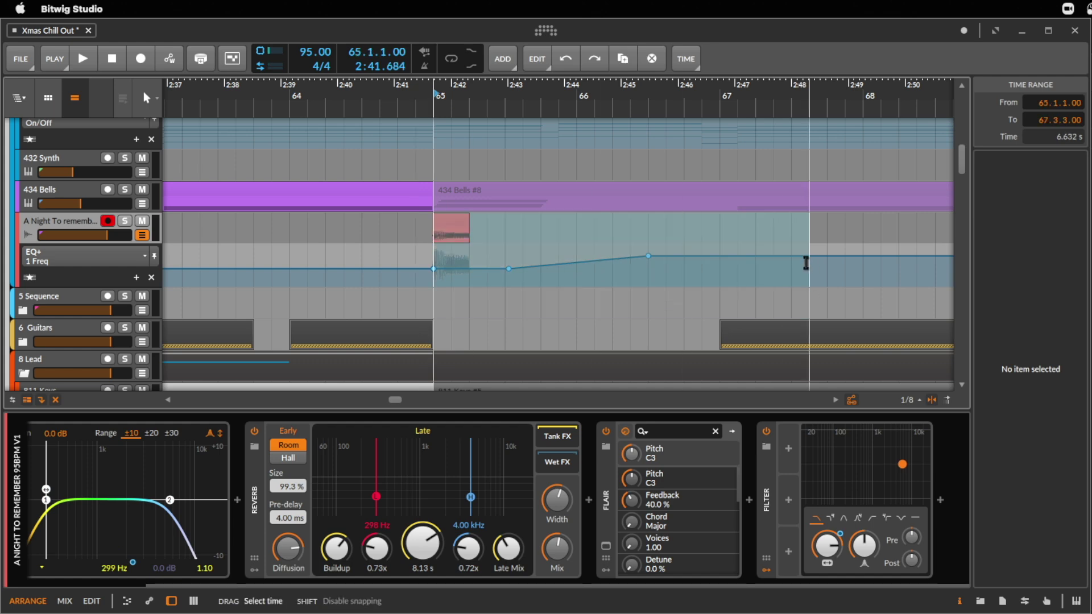
left_click_drag(675, 98, 394, 57)
left_click(665, 232)
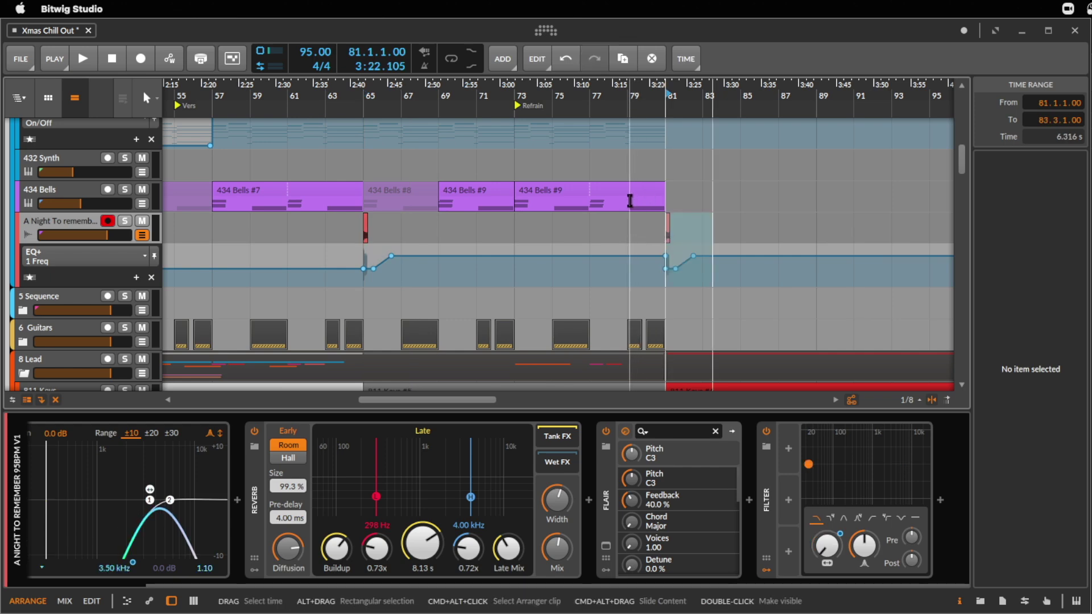
- Play the transition from 79.1.1 and try lengthening the excerpt at 81.1.1 to one bar and two beats, playing it from 81.1.1
left_click(628, 205)
key("space")
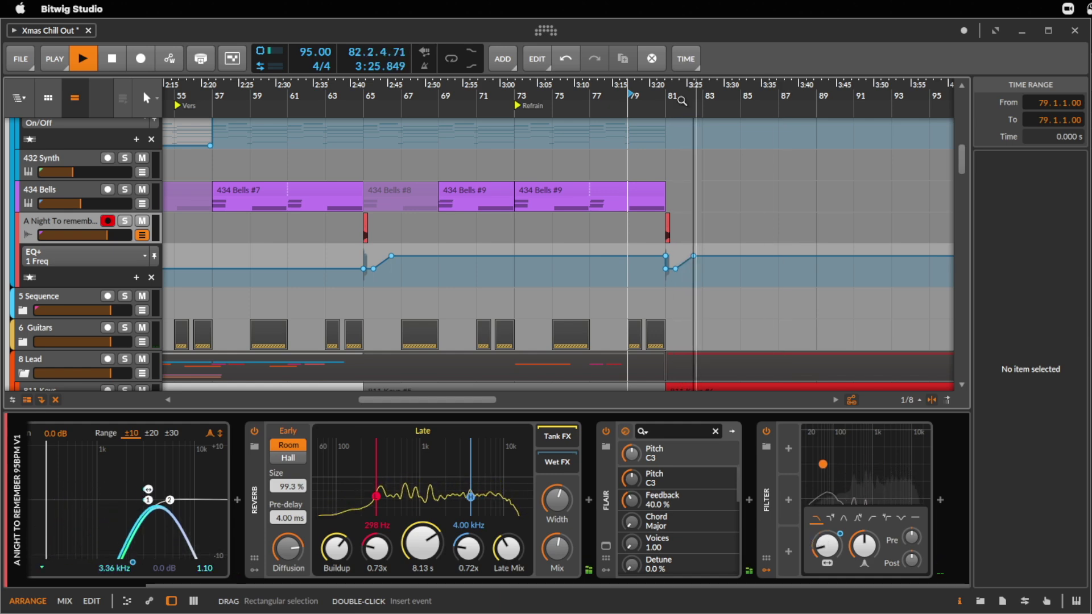
left_click_drag(682, 100, 797, 219)
key("space")
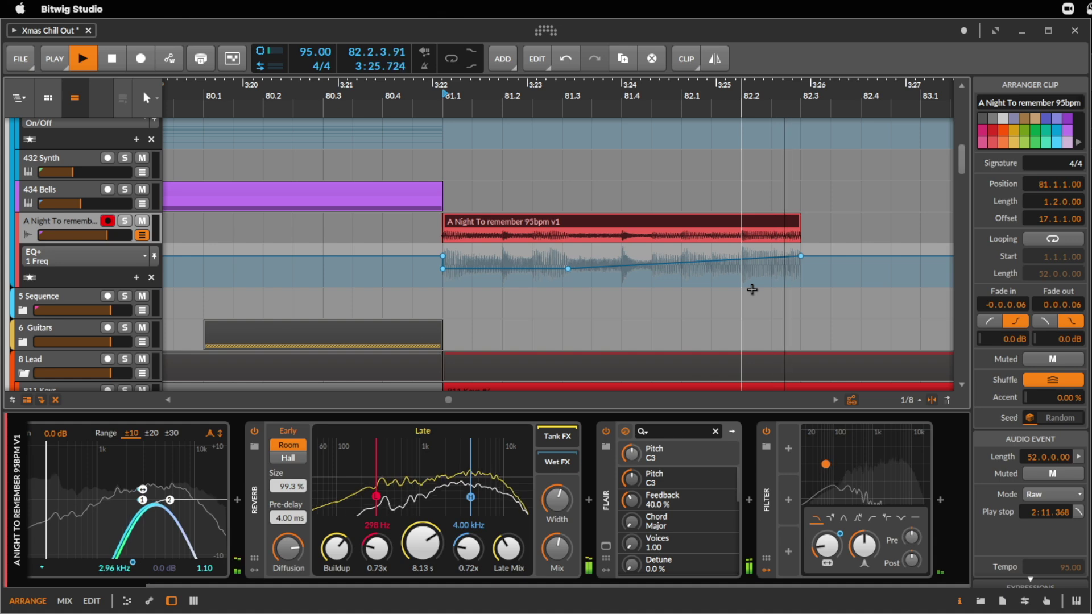
key("space")
- Undo the lengthening of the excerpt at 81.1.1 and play its one-beat version
key("space")
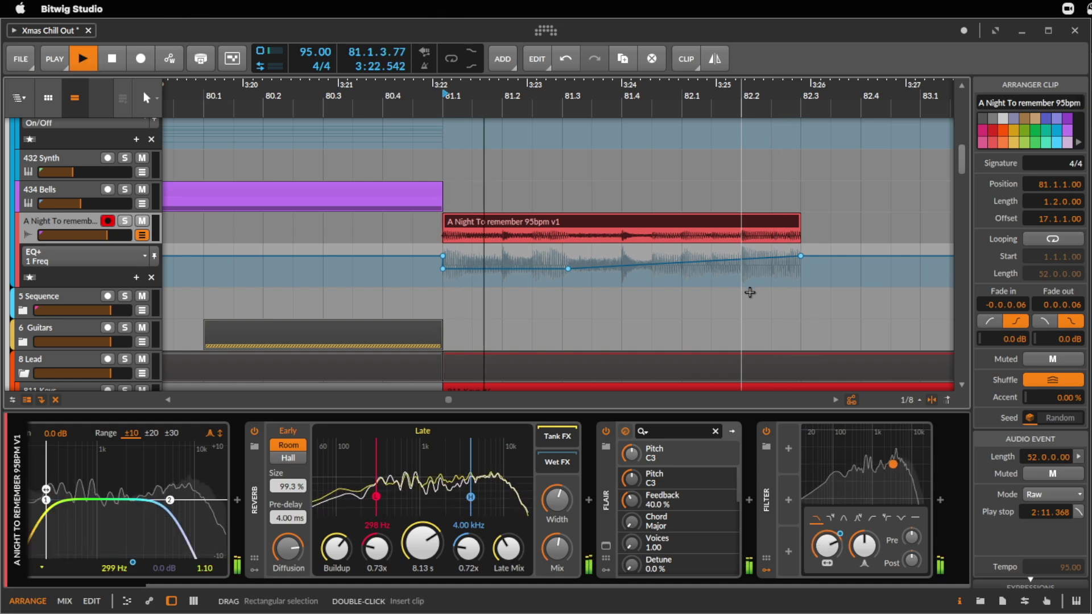
key("super+z")
key("super+z")
key("space")
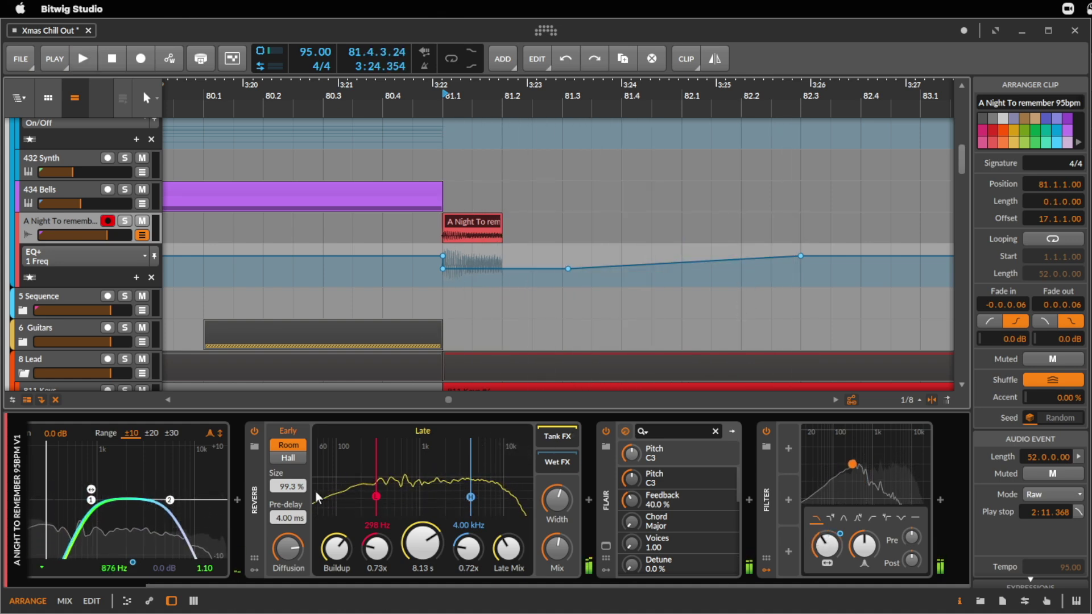
key("space")
key("space")
- Insert a Delay-1 device between the EQ+ and the Reverb on the excerpt's track
left_click(238, 500)
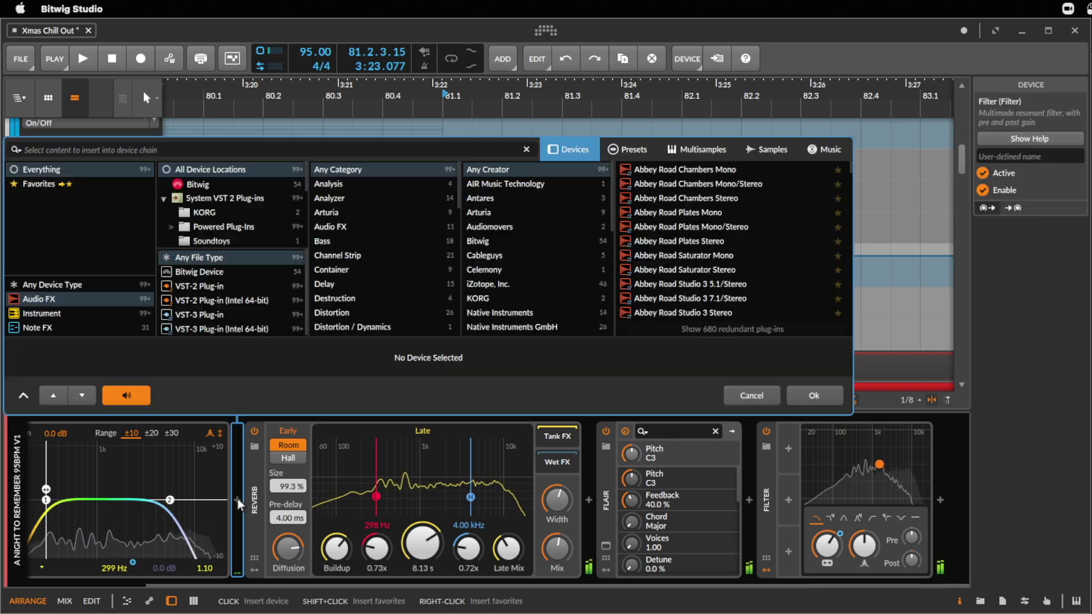
type("del")
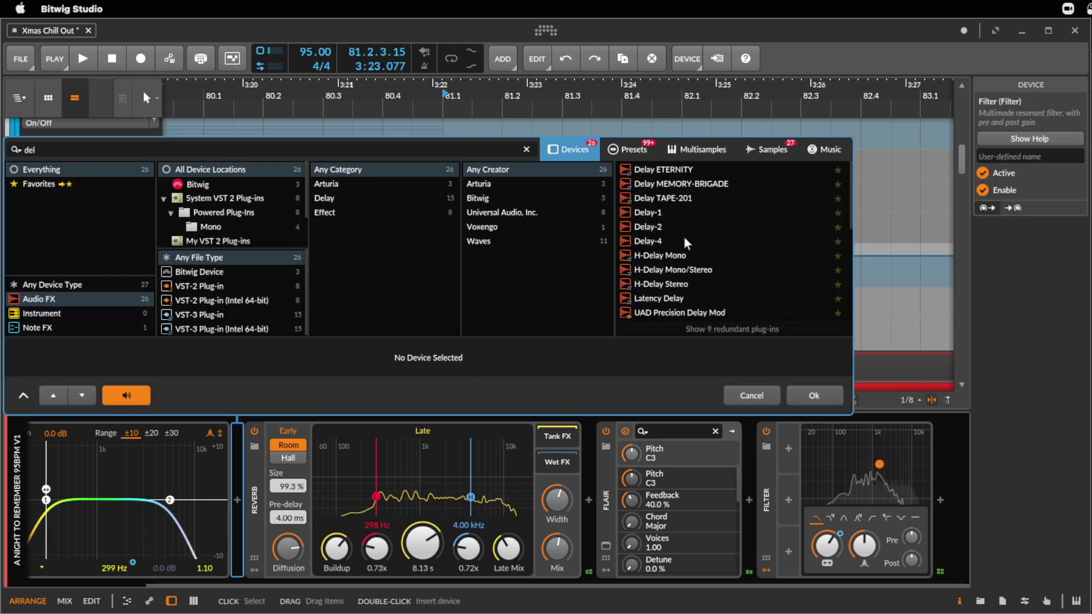
left_click(654, 212)
double_click(654, 212)
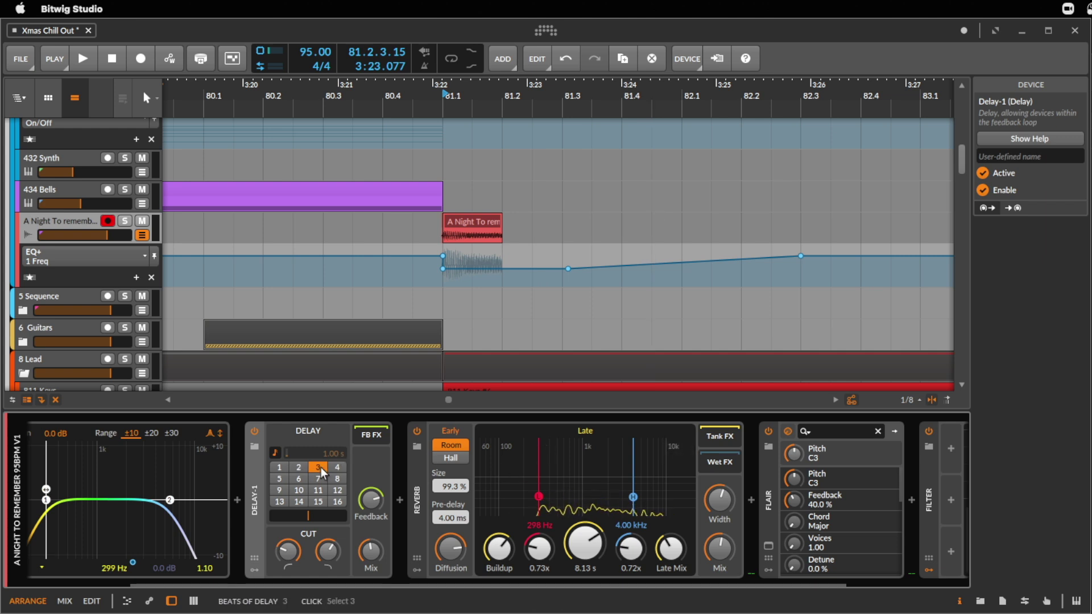
- Try different beat settings on Delay-1, return it to 3 beats, and play the excerpt from 81.1.1
left_click(300, 468)
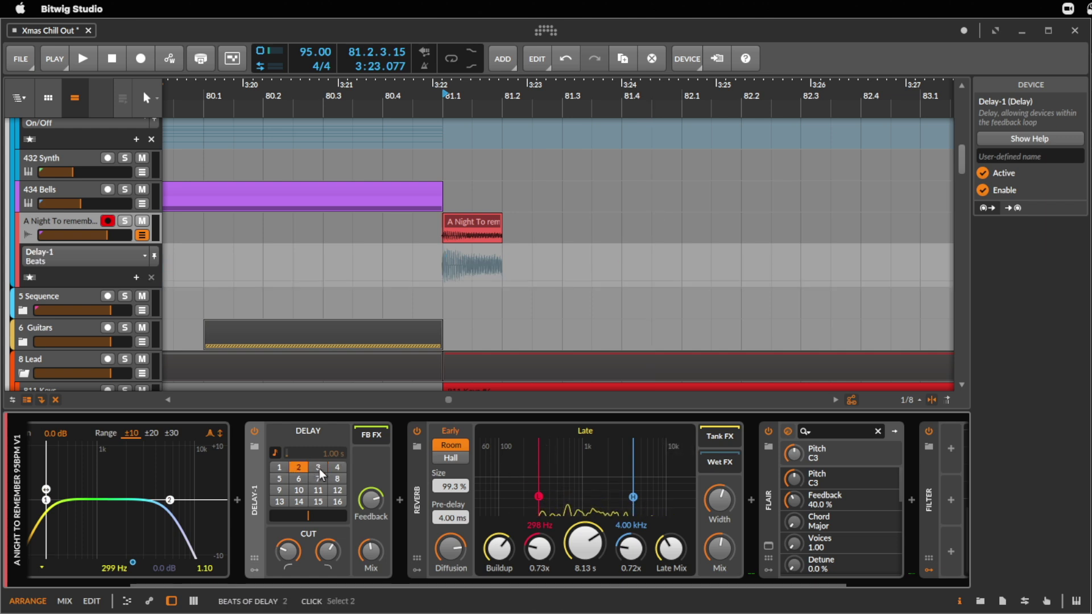
left_click(278, 468)
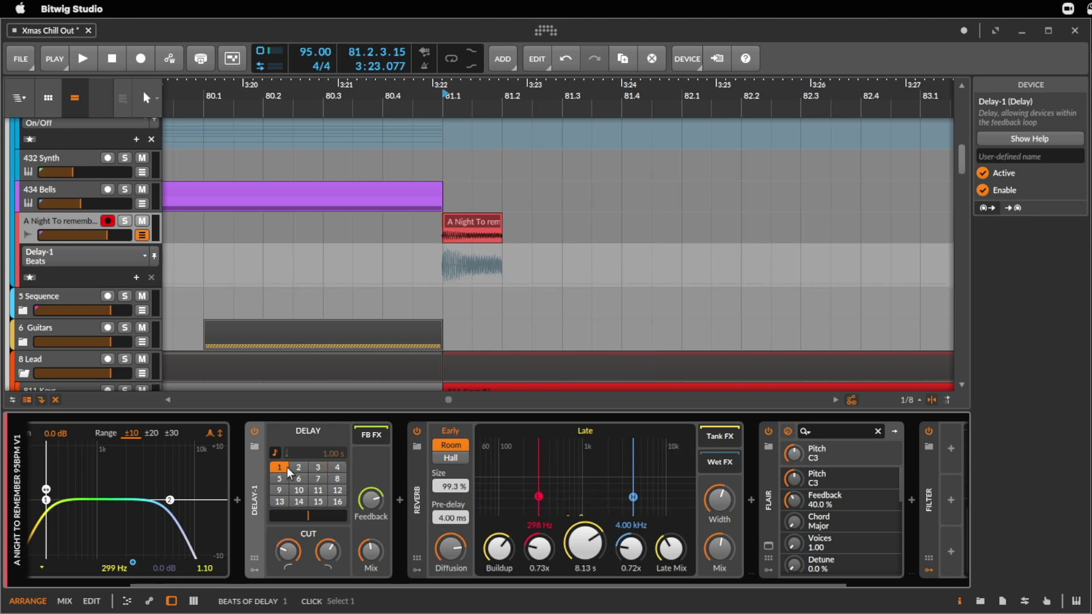
left_click(338, 467)
left_click(319, 467)
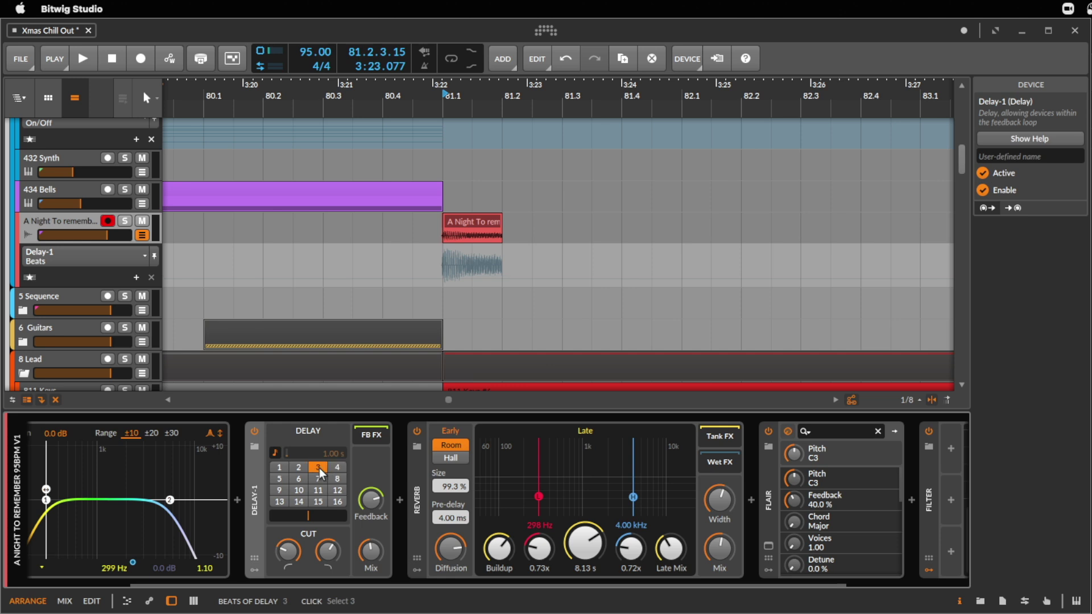
left_click(463, 221)
key("space")
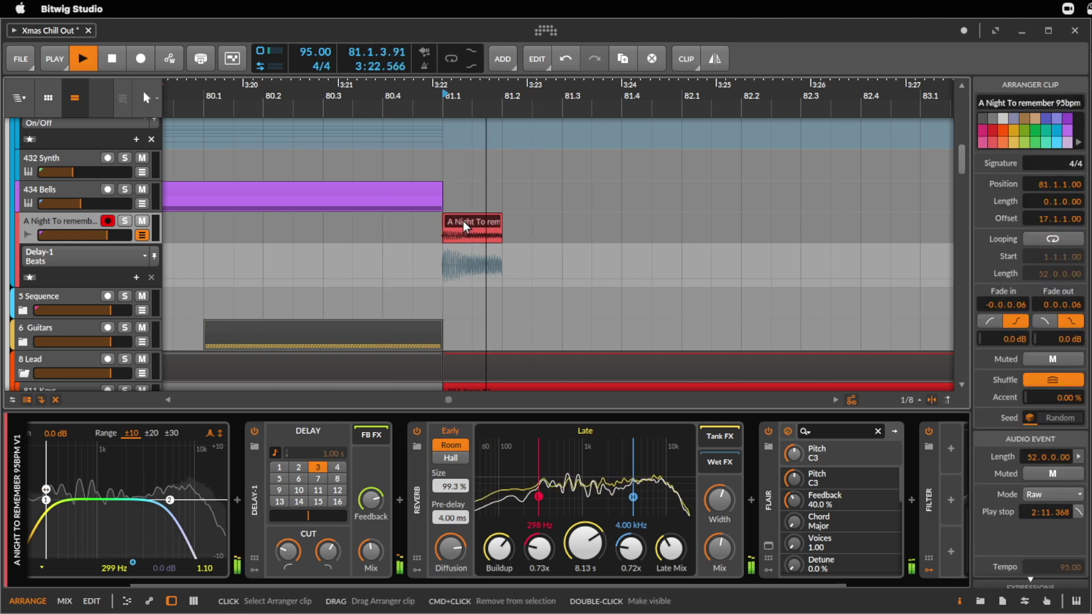
key("space")
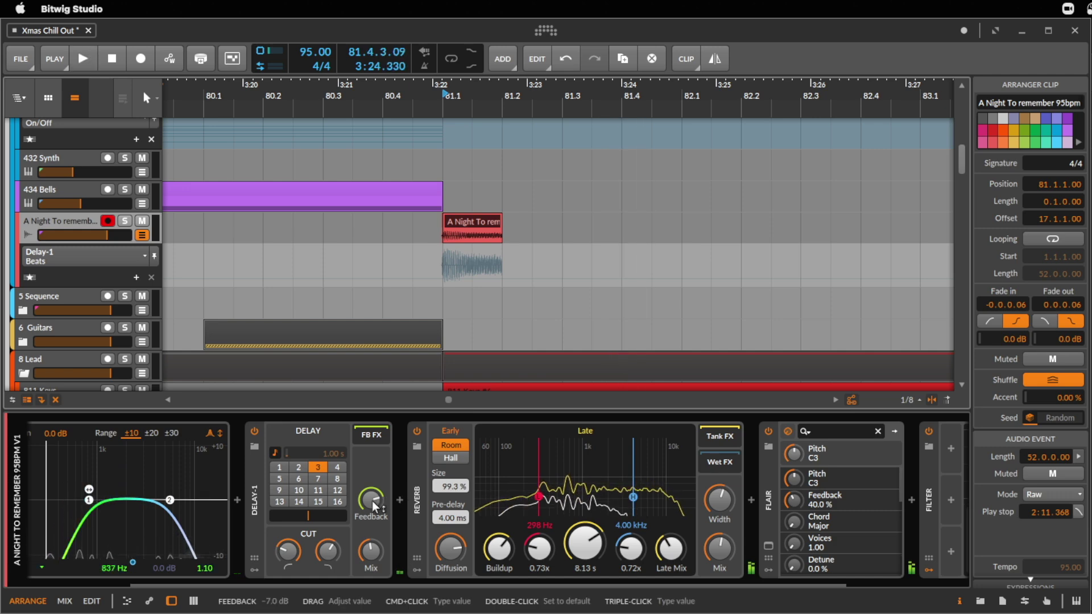
- Lower Delay-1's feedback and raise its low and high cut frequencies while playing the excerpt
key("space")
left_click_drag(375, 500, 375, 515)
key("space")
key("space")
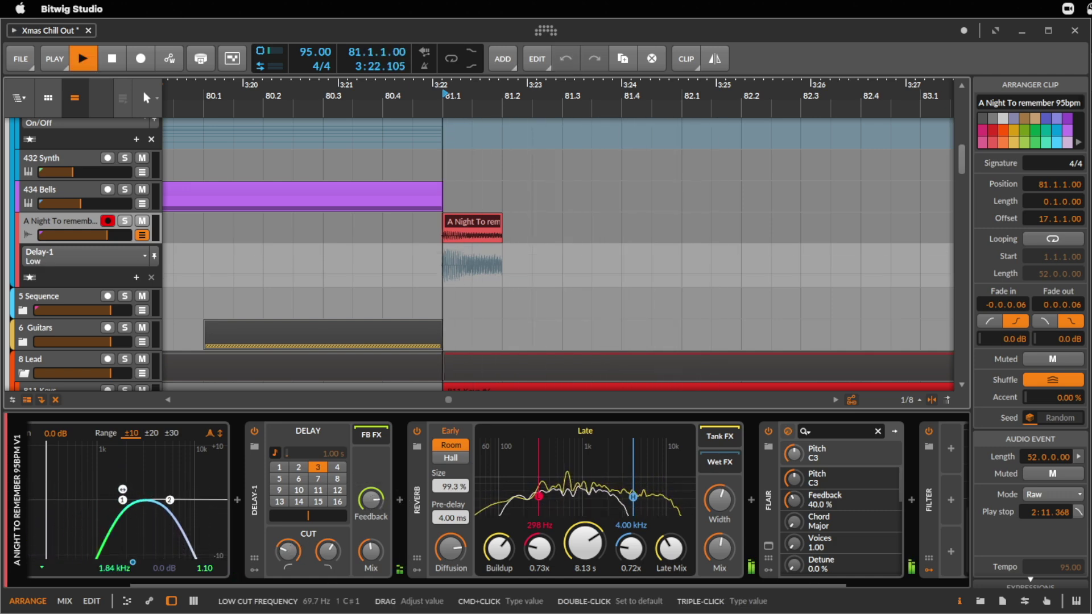
left_click_drag(288, 551, 288, 513)
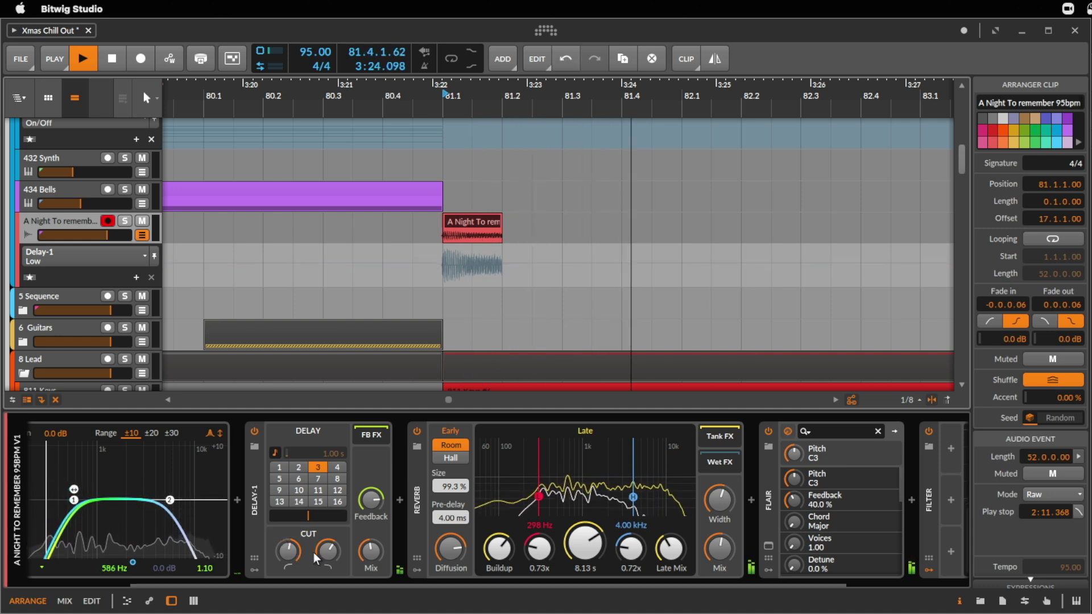
left_click_drag(328, 551, 344, 534)
key("space")
- Set Delay-1 to 4 beats and play the excerpt from 81.1.1
left_click(336, 468)
key("space")
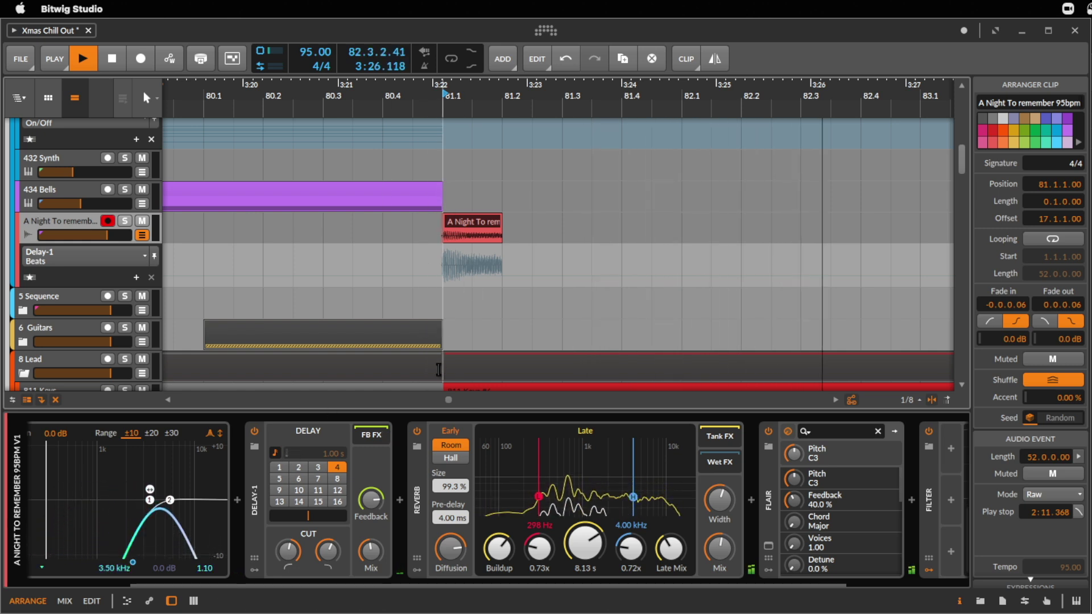
key("space")
key("space")
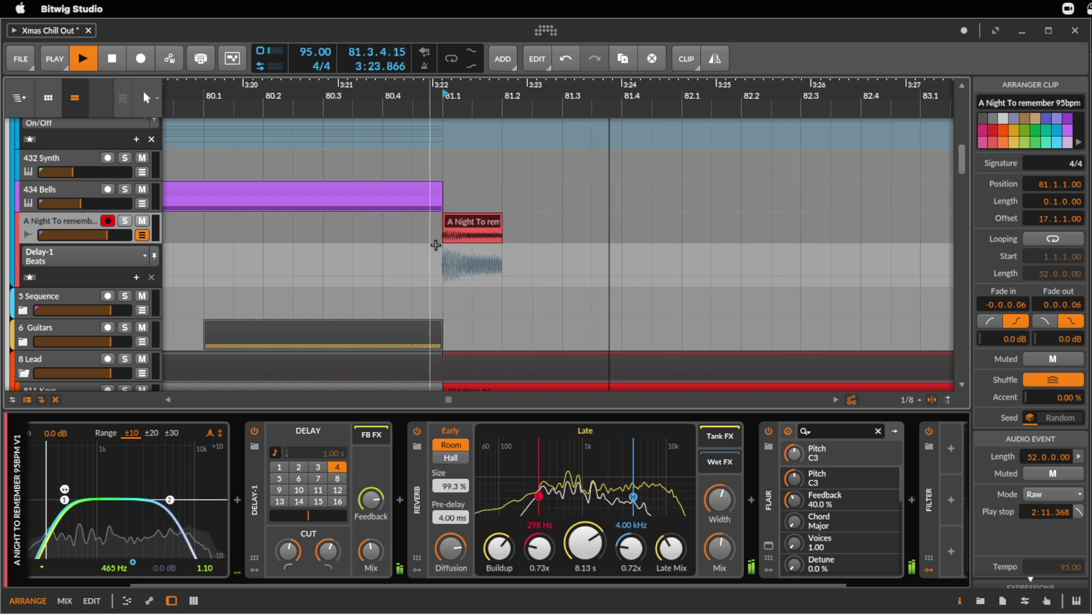
- Switch Delay-1 off, automate it on only from 81.1.1 to 82.2.1, and play from 80.3.1
left_click(254, 430)
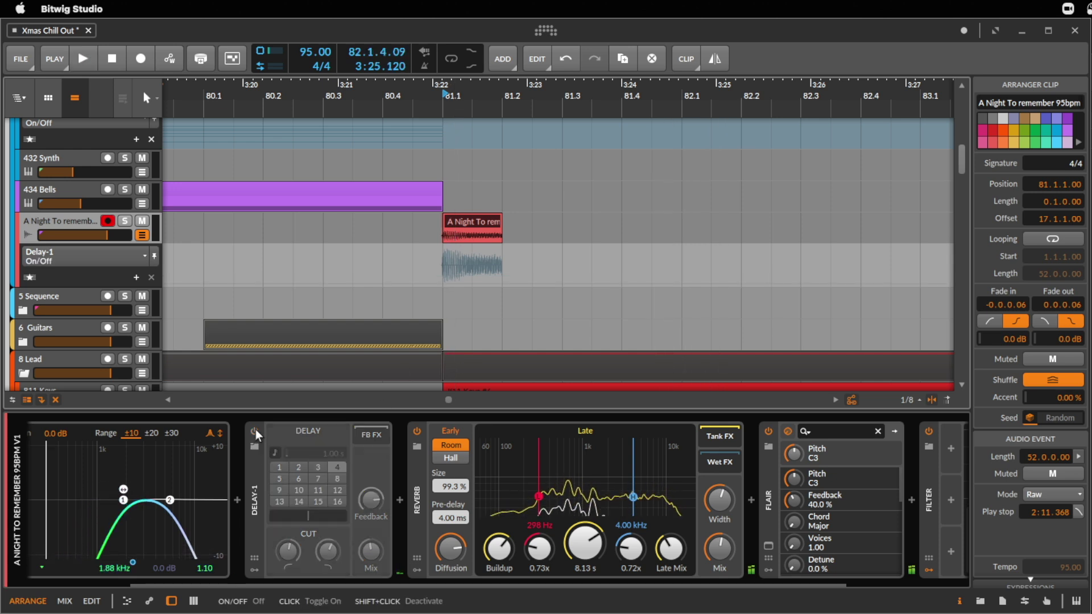
left_click_drag(443, 284, 443, 247)
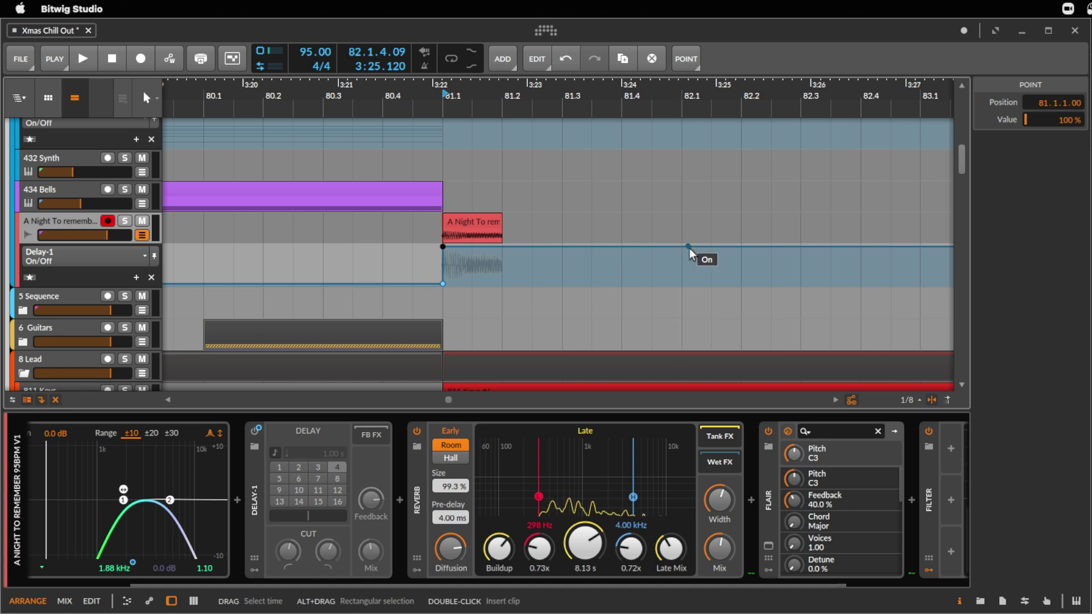
left_click(707, 305)
left_click_drag(739, 246, 741, 283)
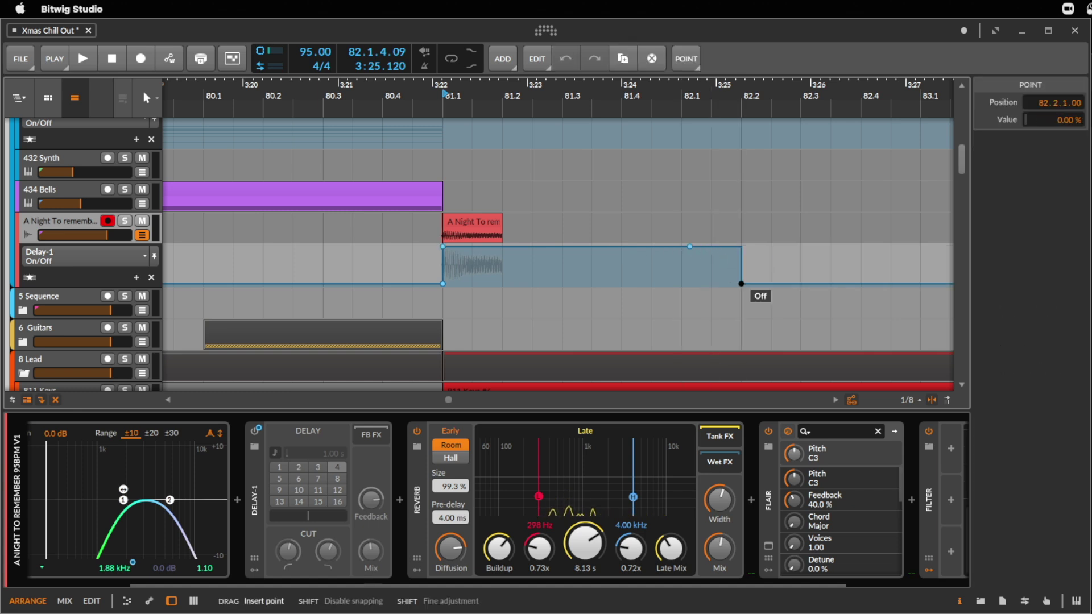
left_click(319, 217)
key("space")
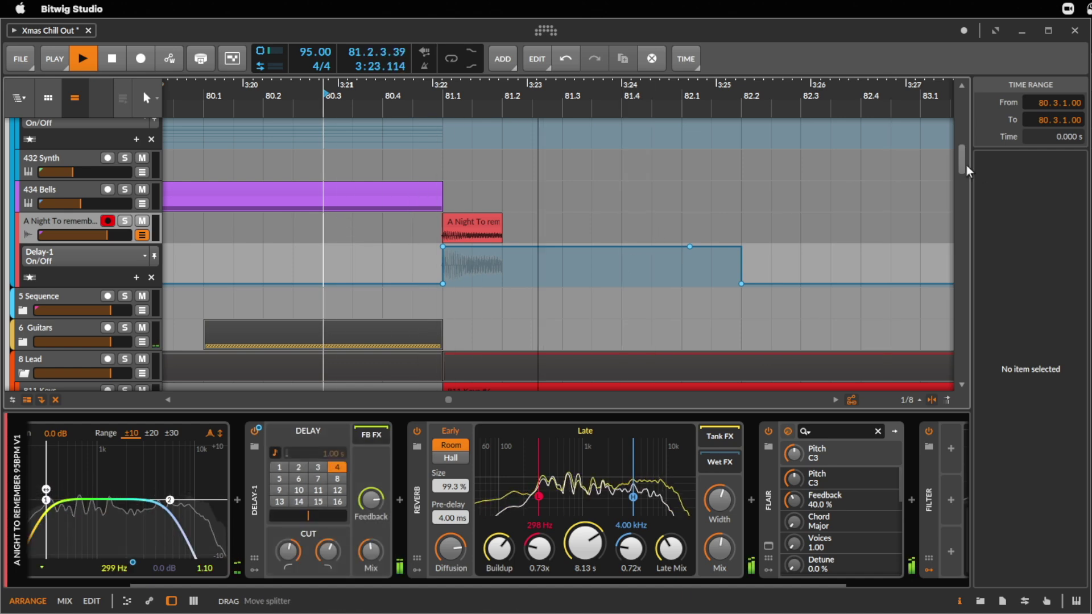
- Copy the KSHMR_Impact_High_01 clip on Audio 3 in the 2 SFX group to 80.4.3 and play it
left_click_drag(671, 95, 318, 55)
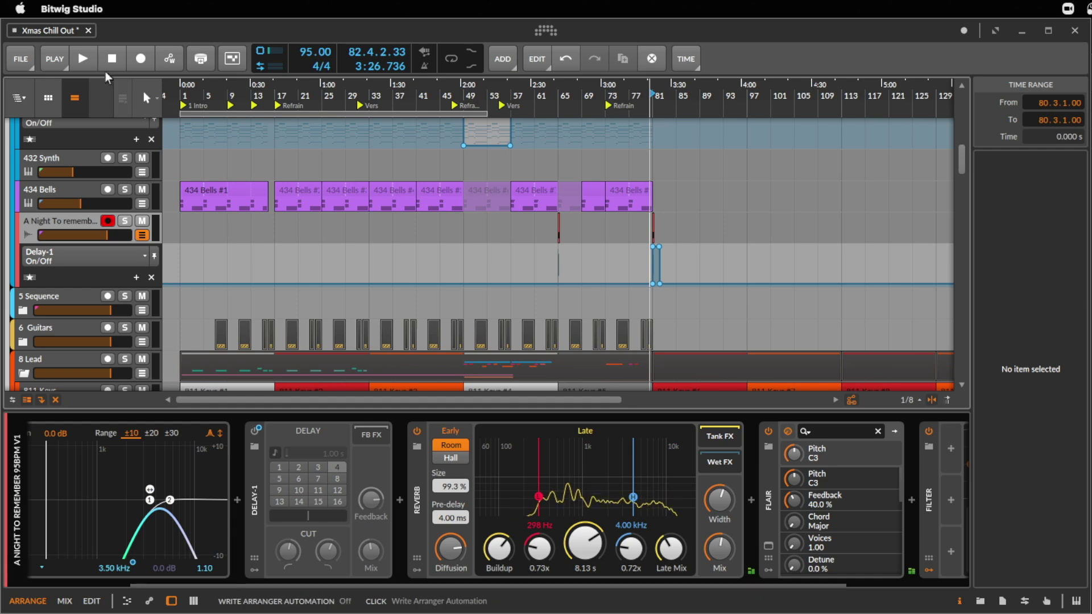
scroll(390, 315, "up", 6)
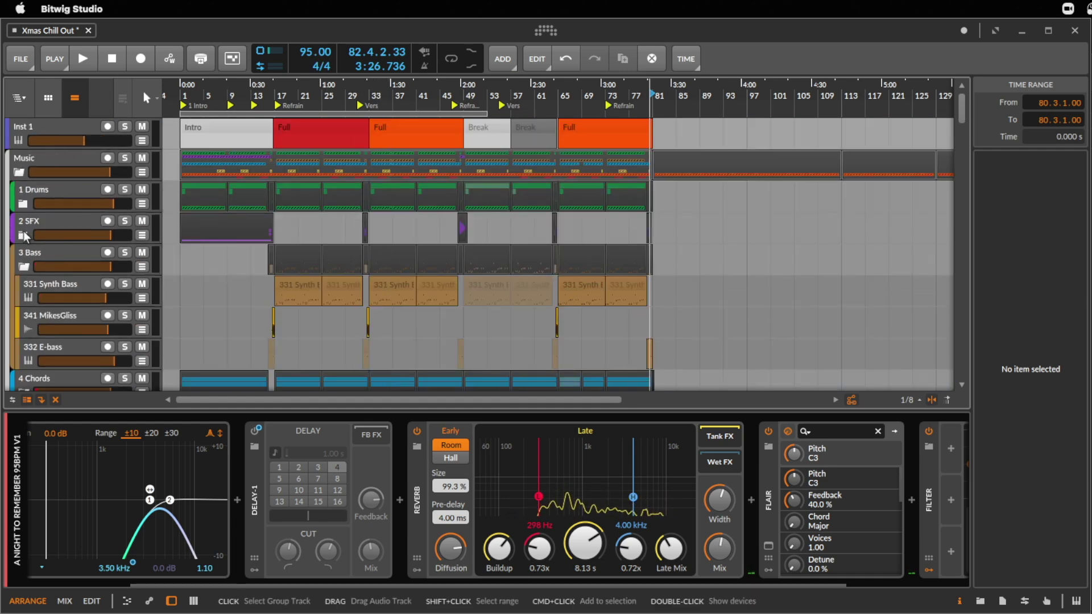
left_click(23, 234)
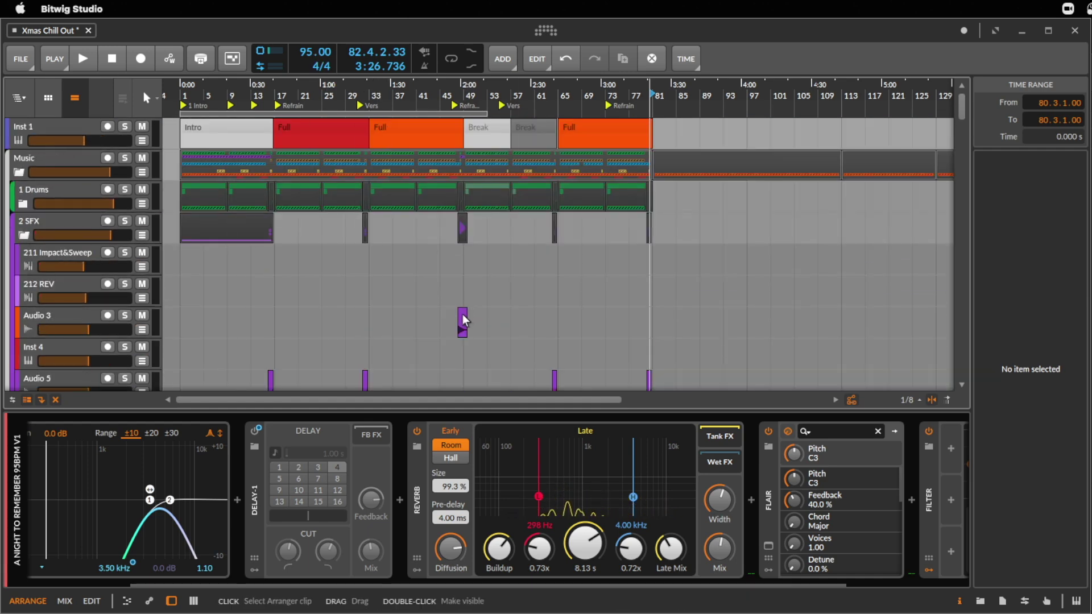
left_click_drag(463, 316, 649, 315)
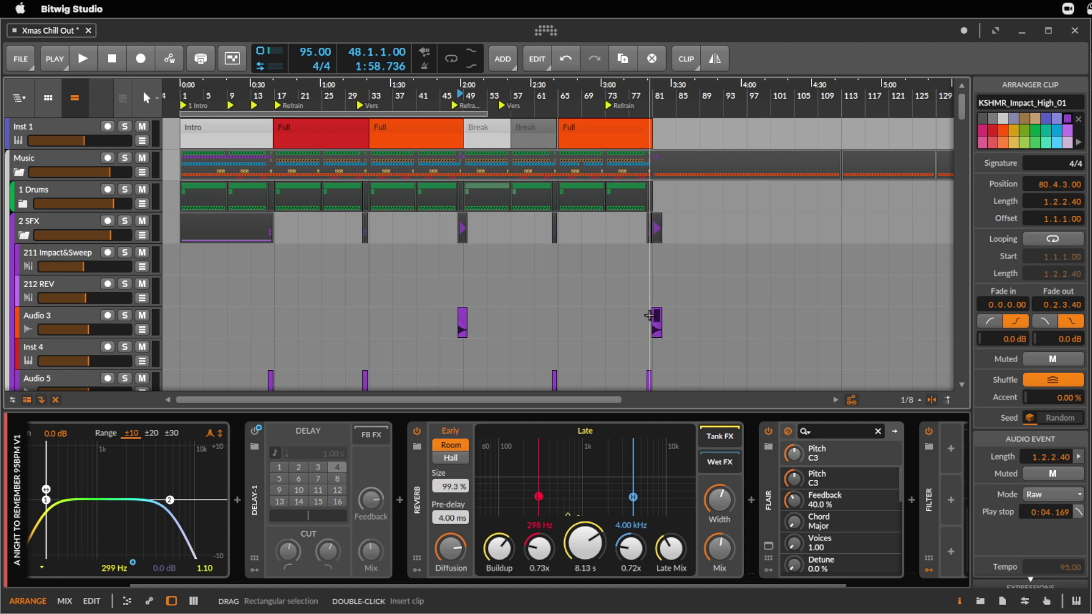
key("space")
left_click_drag(691, 92, 612, 224)
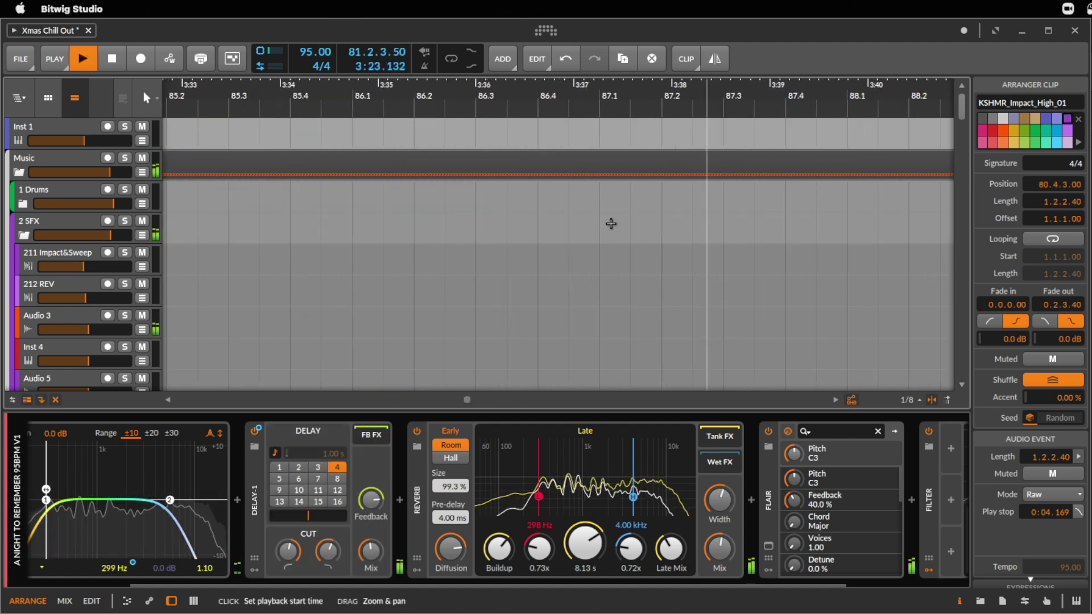
key("space")
- Move the copied KSHMR_Impact_High_01 clip to 81.1.1 and play it
left_click_drag(244, 105, 612, 123)
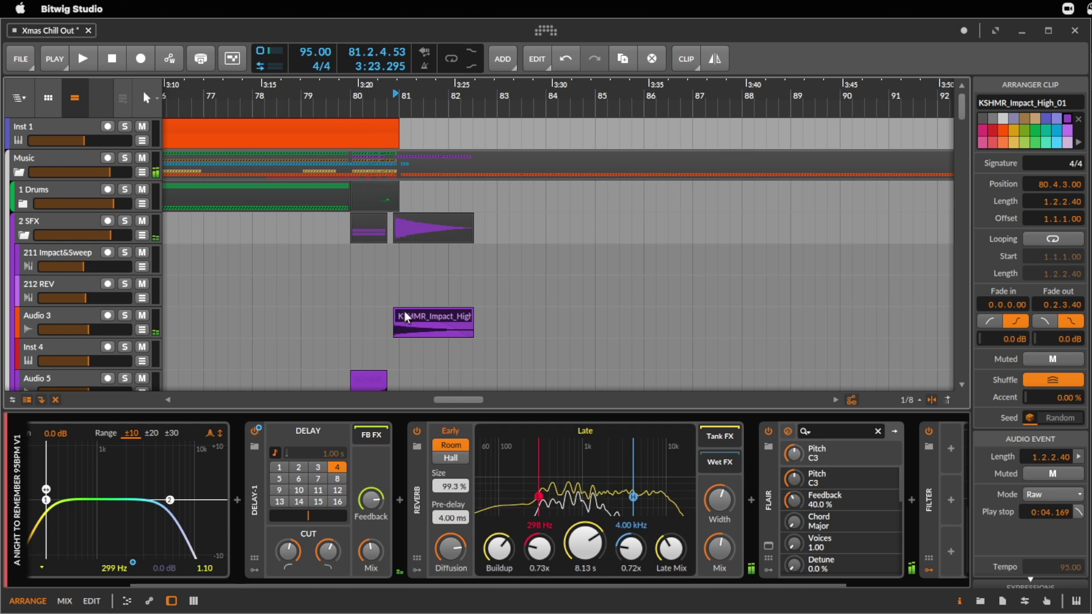
left_click_drag(414, 317, 420, 317)
key("space")
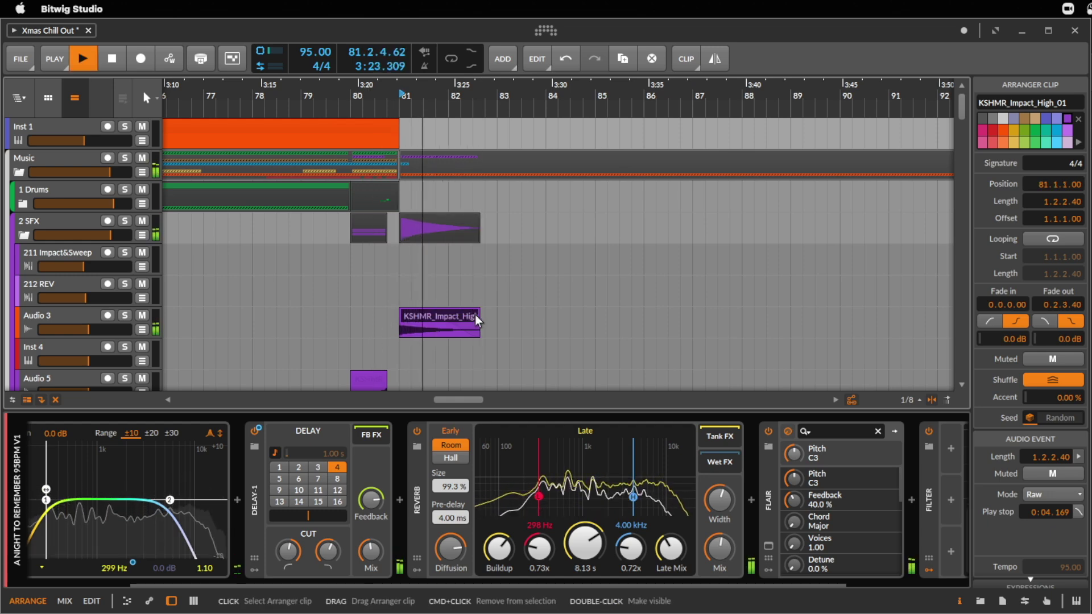
- Expand the 1 Drums group, copy the Maindrums clip from bar 73 to 81.1.1, and play it
left_click(23, 204)
left_click_drag(233, 98, 311, 87)
left_click_drag(250, 228, 404, 239)
key("space")
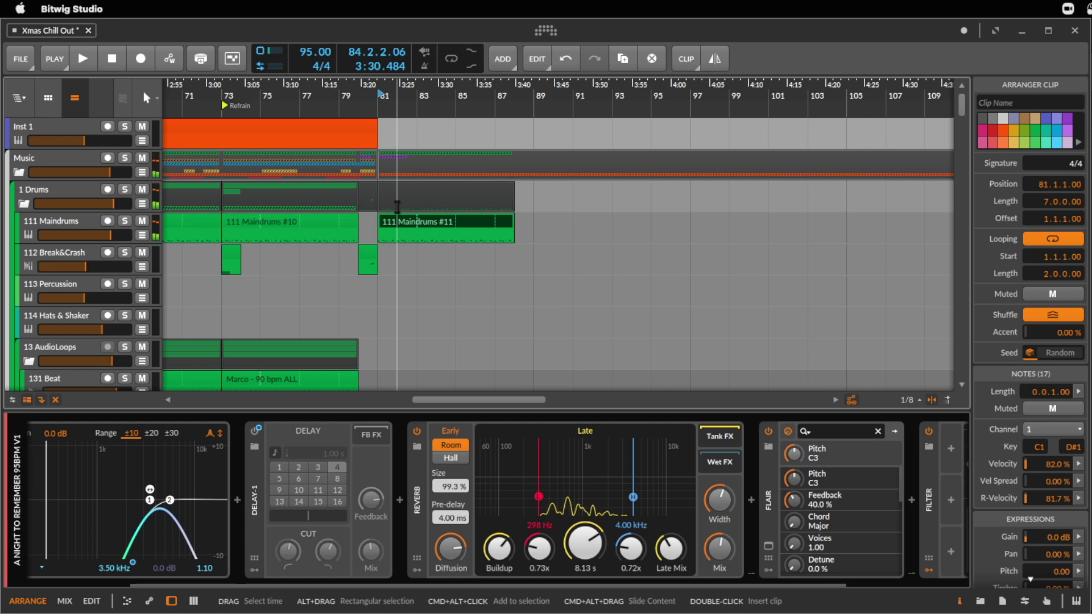
key("space")
- Split the copied Maindrums clip at 81.2.1 and delete everything after its first beat
left_click_drag(387, 91, 434, 249)
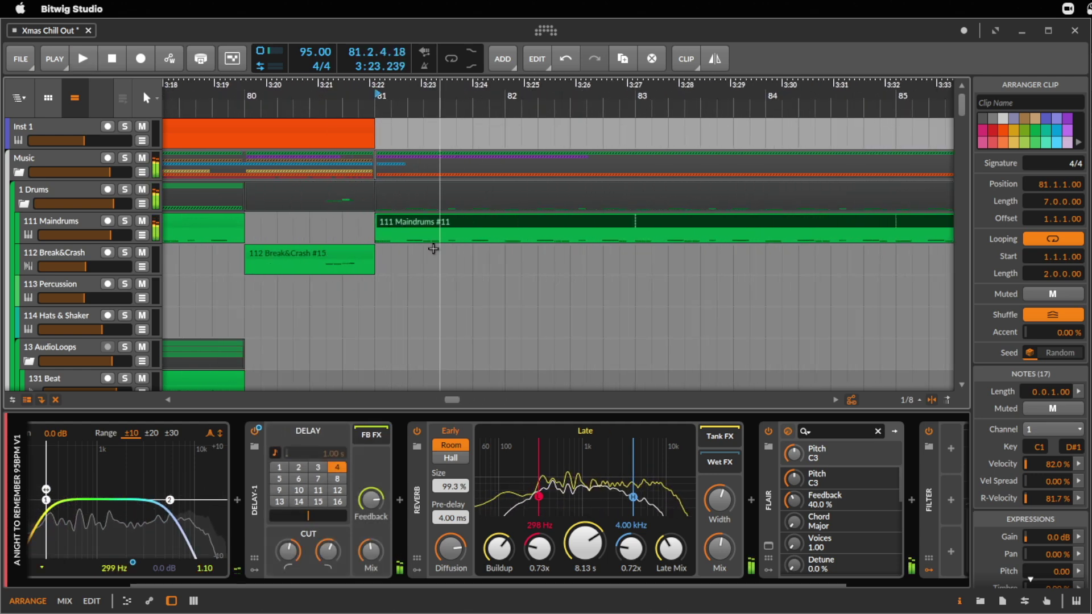
key("space")
left_click(409, 240)
key("super+e")
left_click(447, 224)
key("Delete")
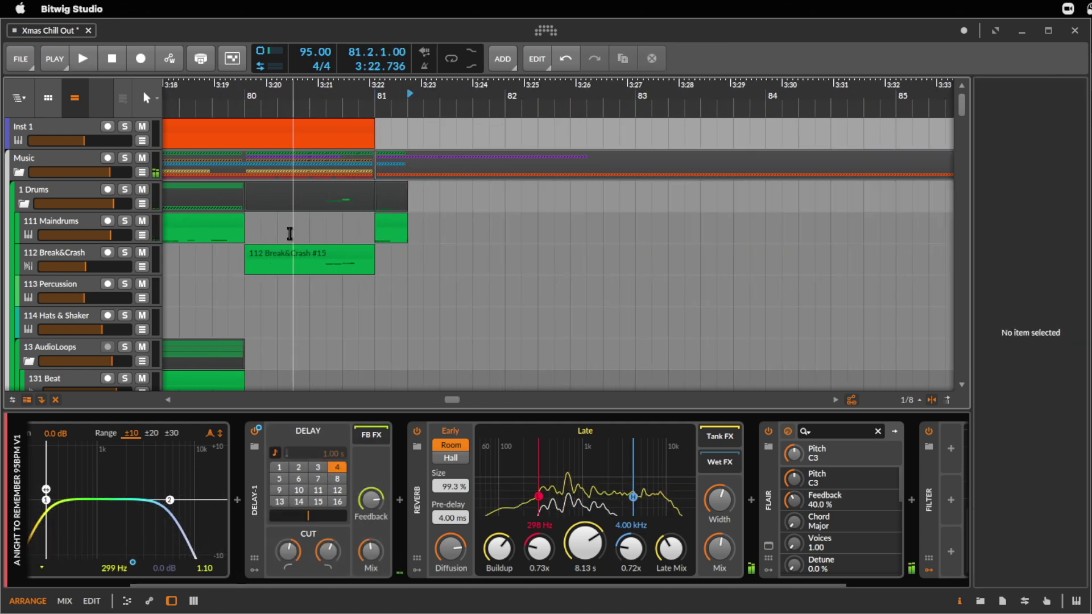
- Play the transition from 80.1.1, try shortening the one-beat Maindrums clip at 81.1.1, and delete it
left_click(260, 252)
key("space")
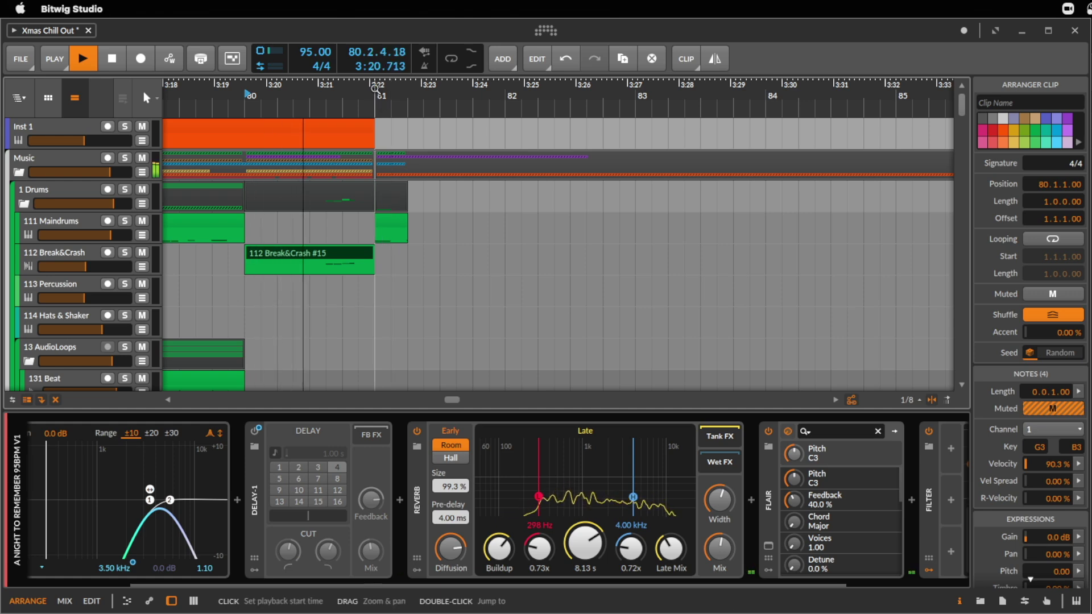
left_click_drag(388, 92, 432, 74)
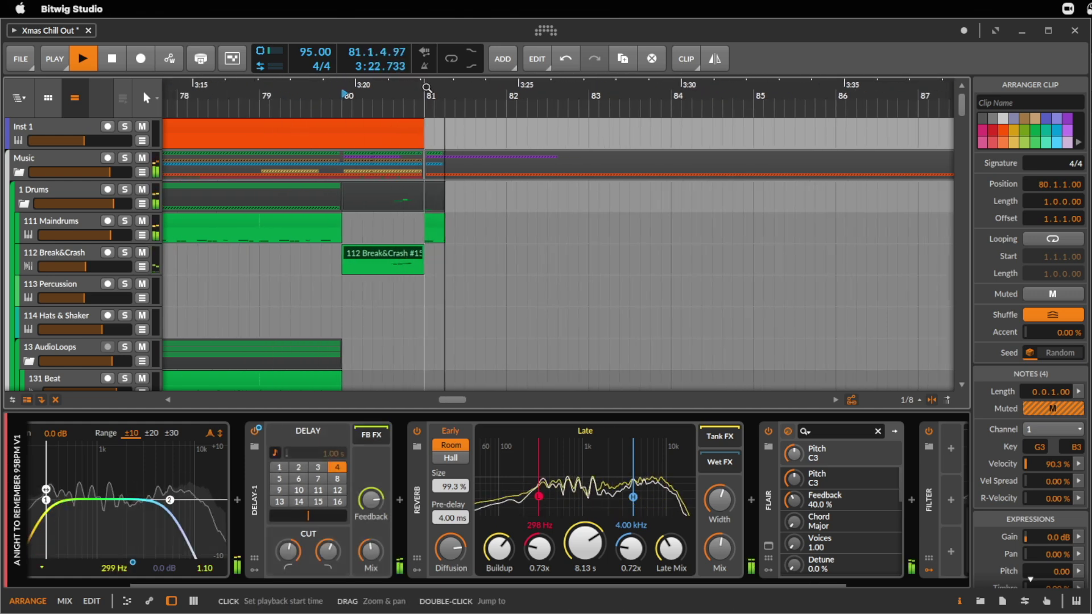
left_click_drag(445, 224, 434, 224)
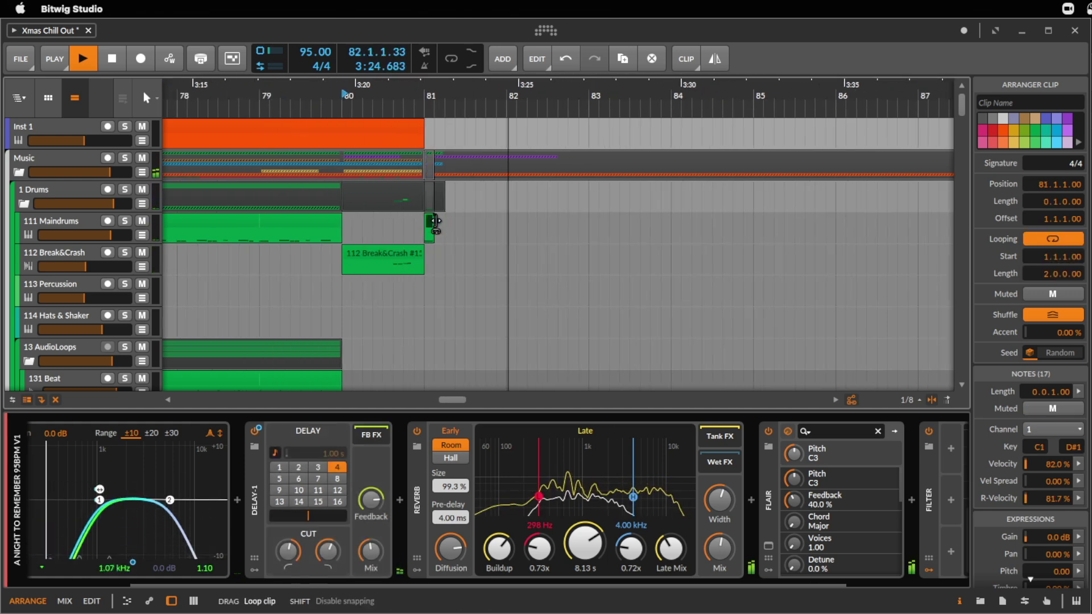
key("Delete")
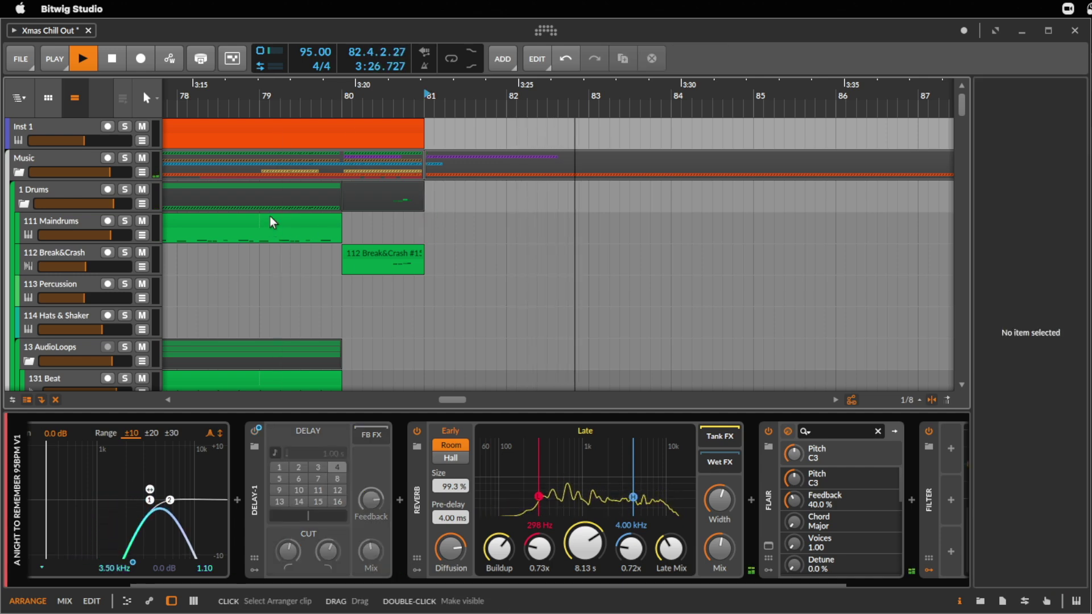
- Play the transition from 79.1.1 and bring the SFX tracks around bar 81 into view
left_click(263, 232)
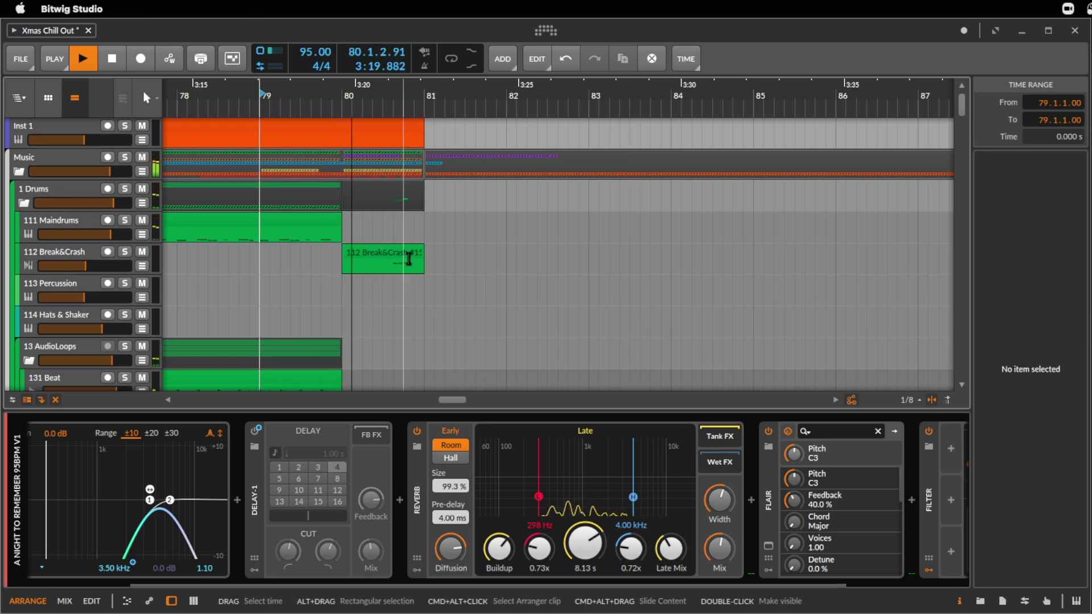
scroll(461, 309, "down", 4)
scroll(461, 309, "down", 5)
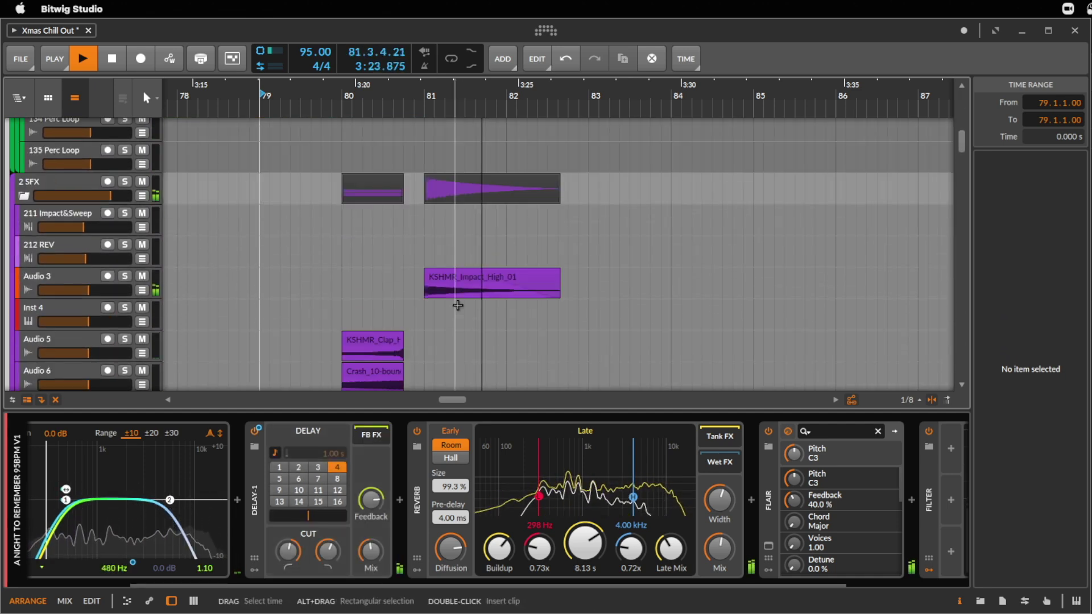
- Stop playback and collapse the 1 Drums, 2 SFX, 3 Bass and 4 Chords groups
key("space")
scroll(628, 271, "up", 3)
scroll(581, 219, "up", 5)
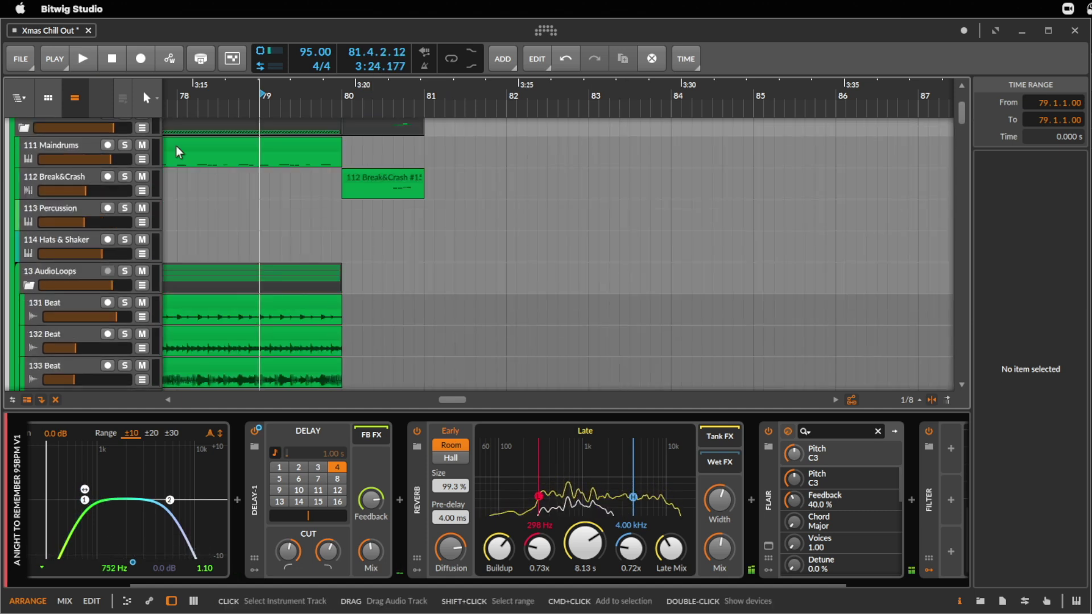
scroll(580, 220, "up", 3)
left_click(24, 205)
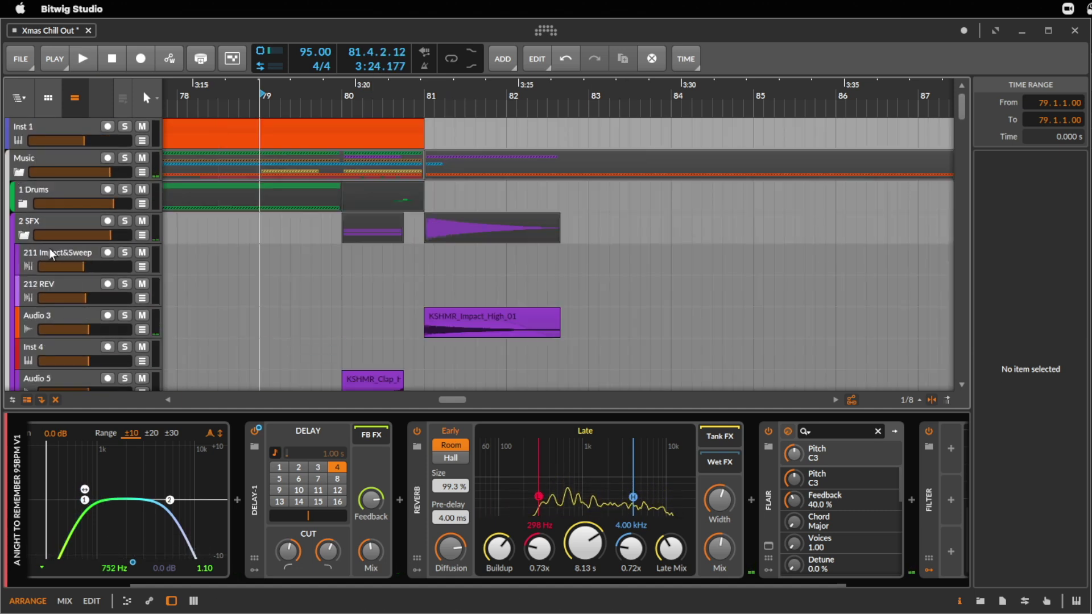
left_click(23, 236)
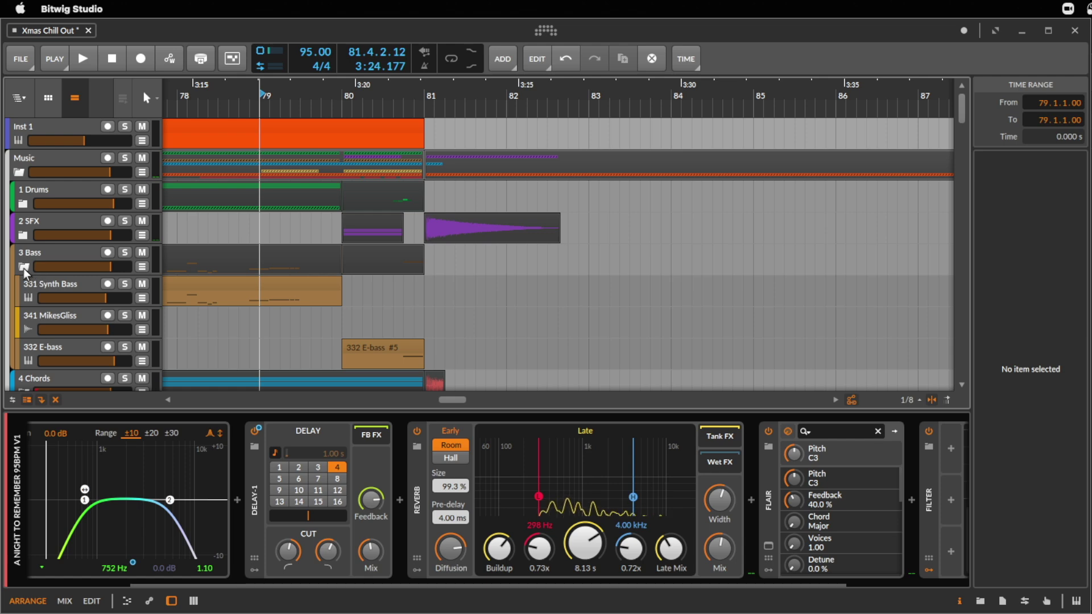
left_click(23, 268)
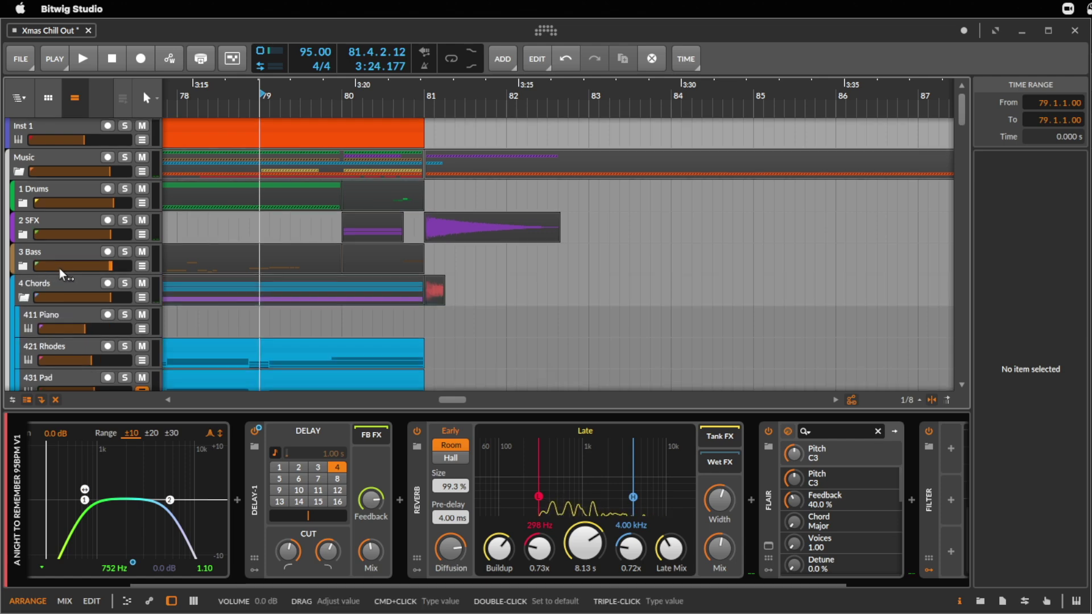
left_click(23, 298)
- Copy the time range from 48.1.1 to 51.2.3 on the 852 Akkordeon track, covering its first two clips
scroll(40, 320, "down", 3)
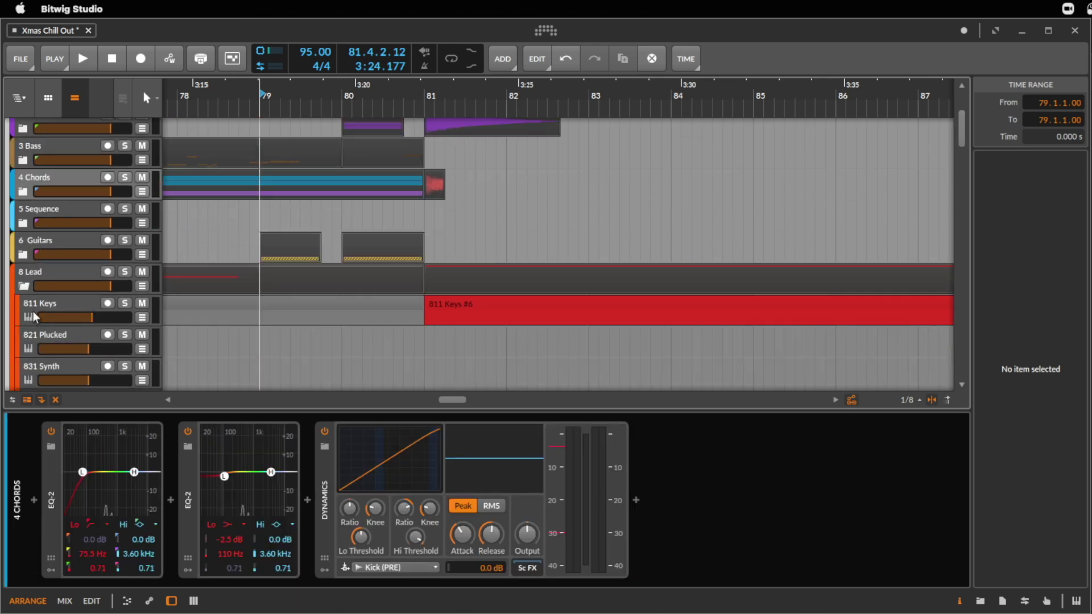
scroll(35, 313, "down", 5)
left_click_drag(198, 106, 481, 103)
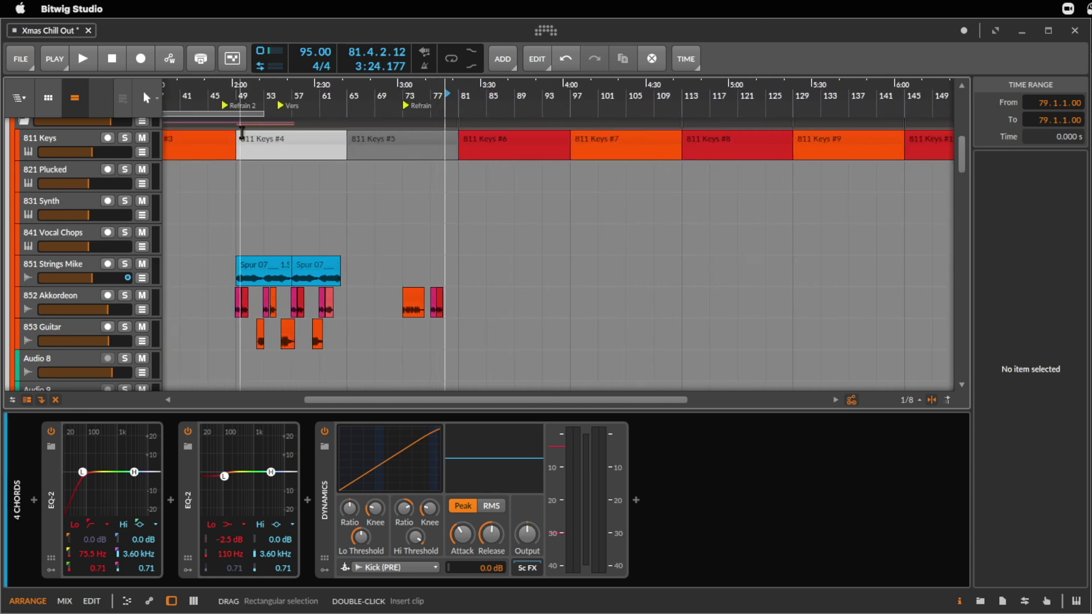
left_click_drag(256, 103, 329, 103)
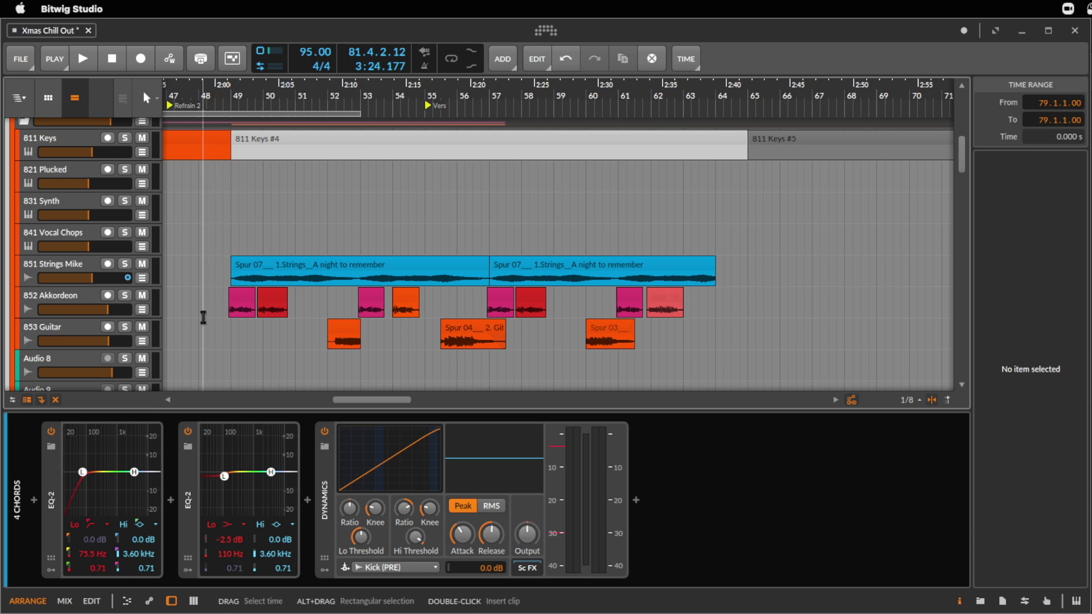
left_click_drag(200, 314, 308, 307)
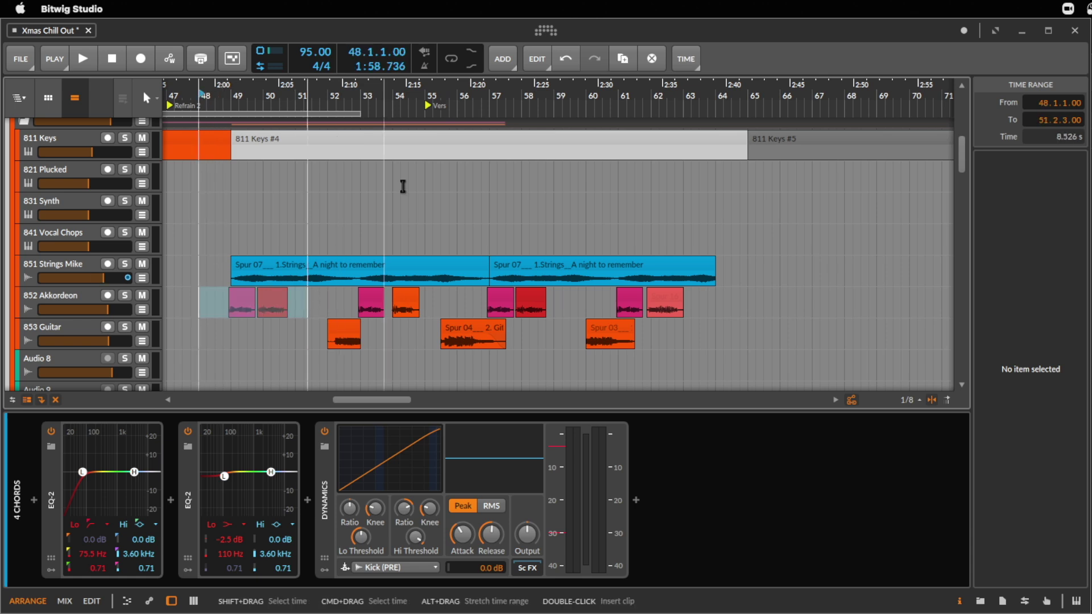
- Try the copied accordion range at 192.1.1 on the 852 Akkordeon track, play it, and undo the paste
left_click_drag(404, 92, 245, 36)
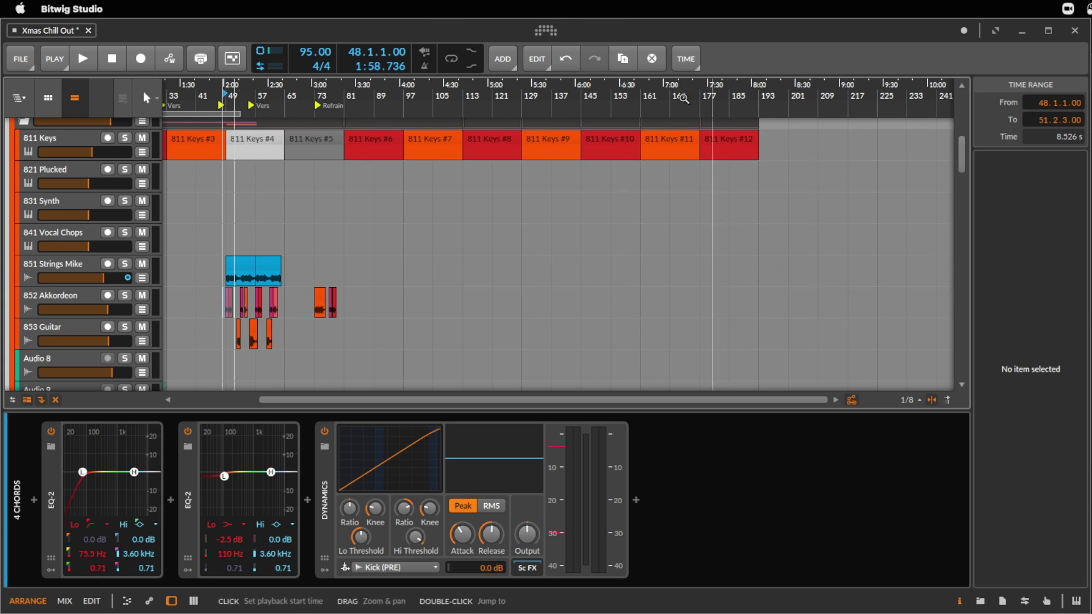
left_click_drag(766, 94, 692, 277)
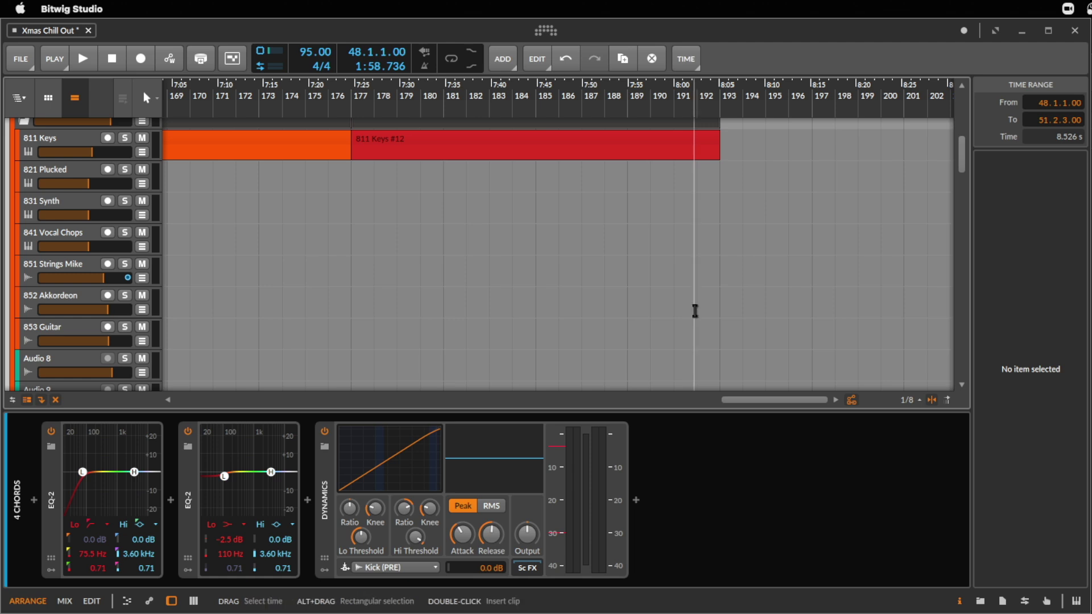
key("super+v")
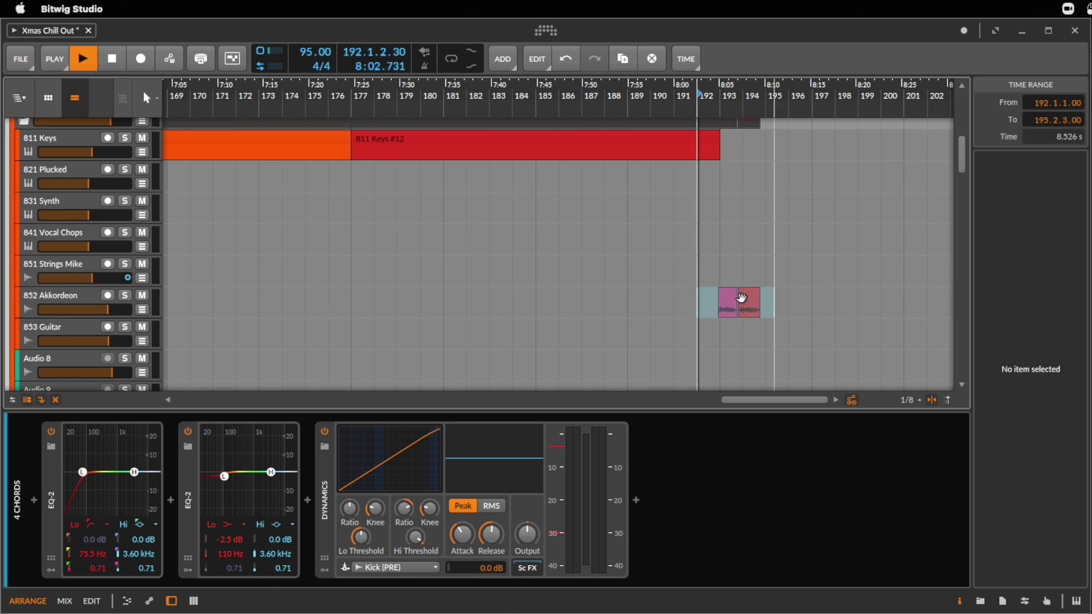
left_click(730, 296)
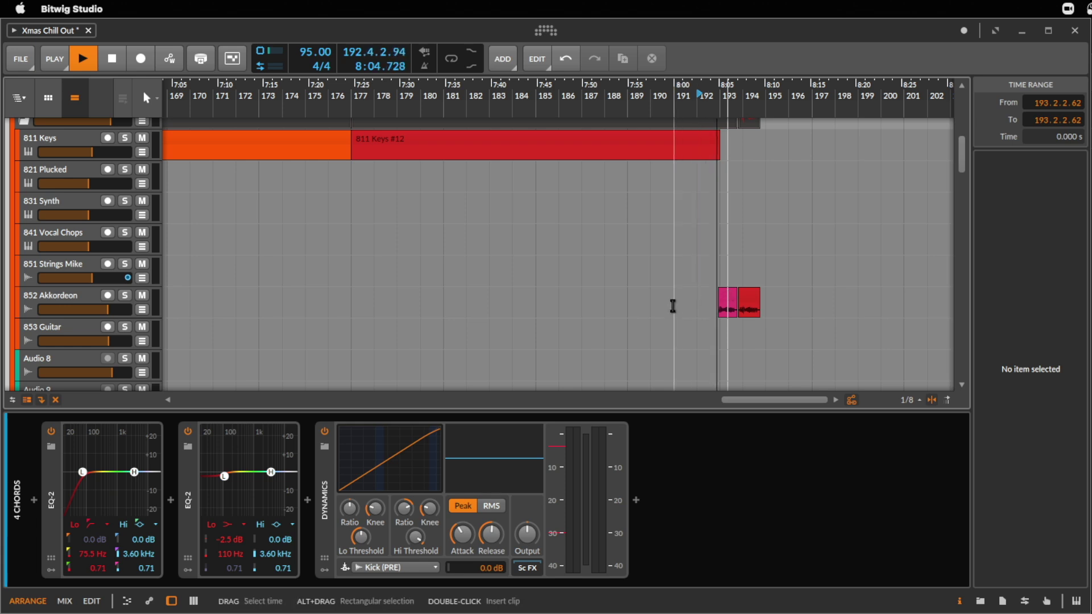
scroll(673, 306, "up", 10)
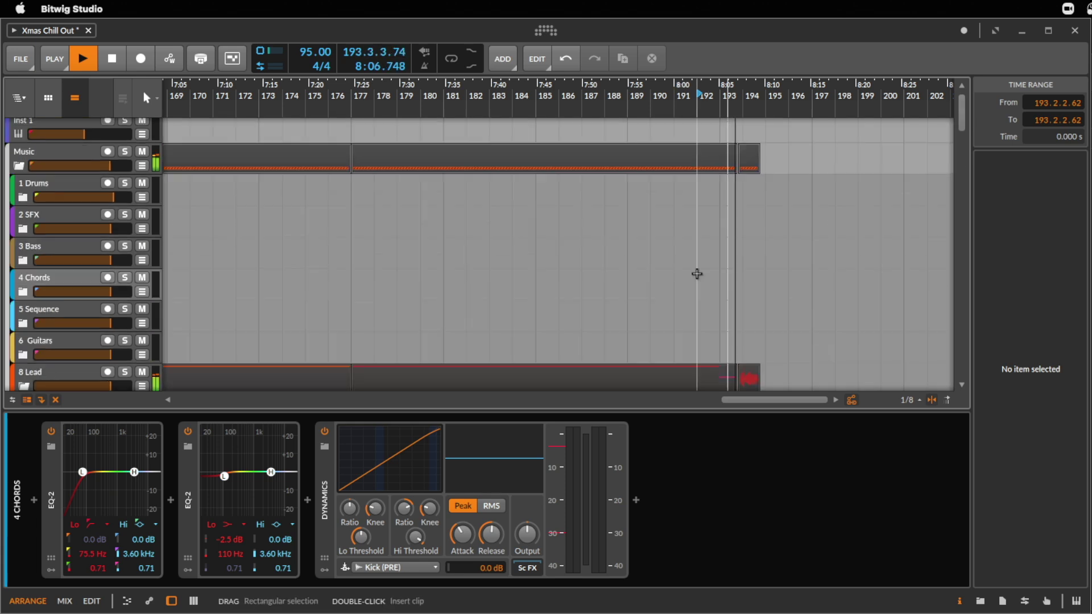
left_click(679, 250)
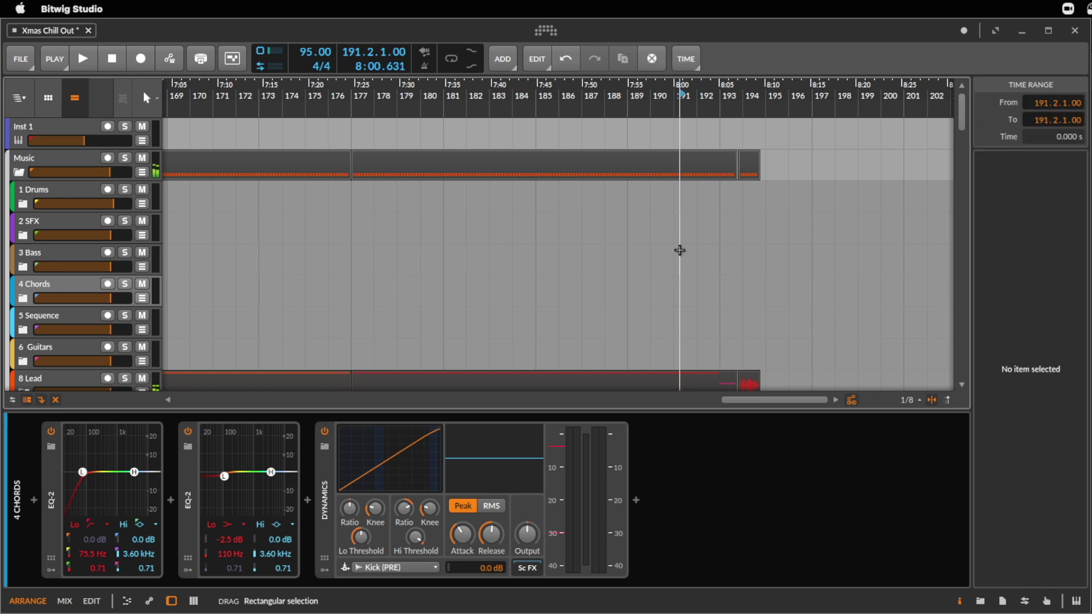
left_click_drag(654, 91, 719, 23)
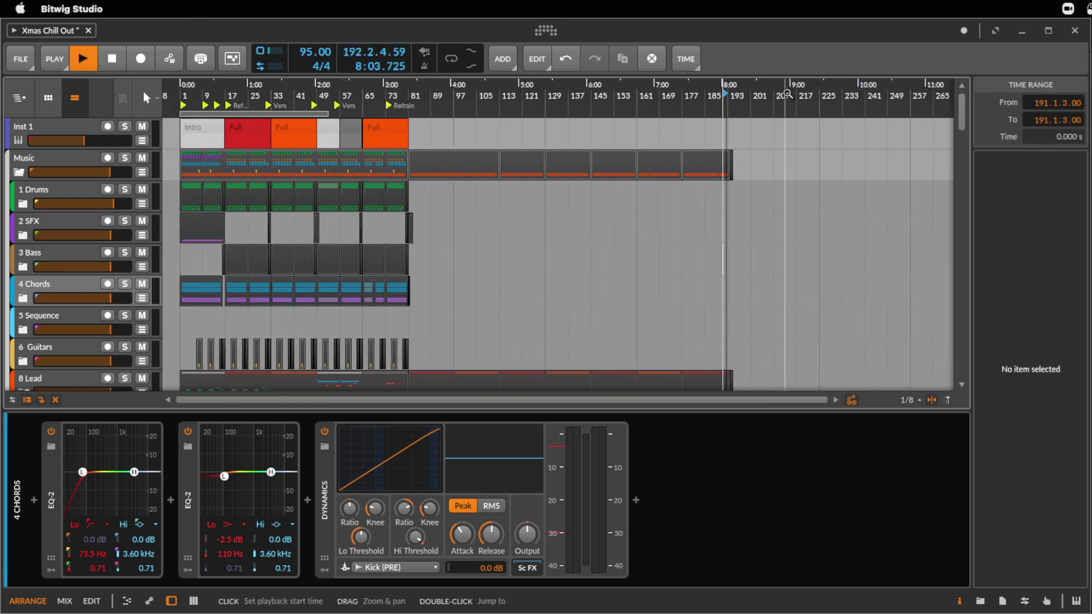
scroll(790, 227, "down", 5)
scroll(905, 227, "down", 10)
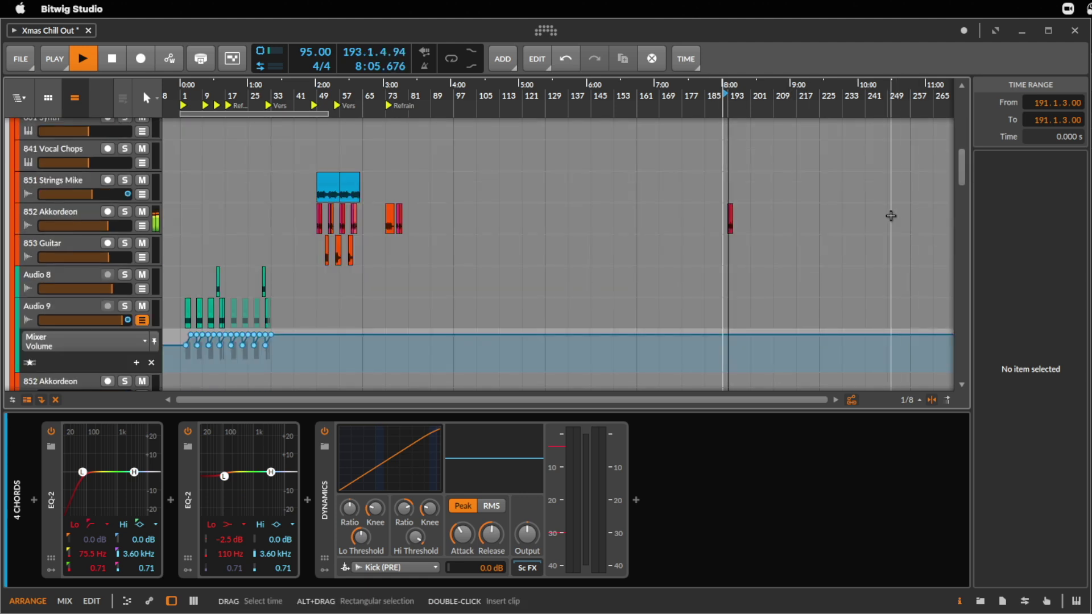
key("space")
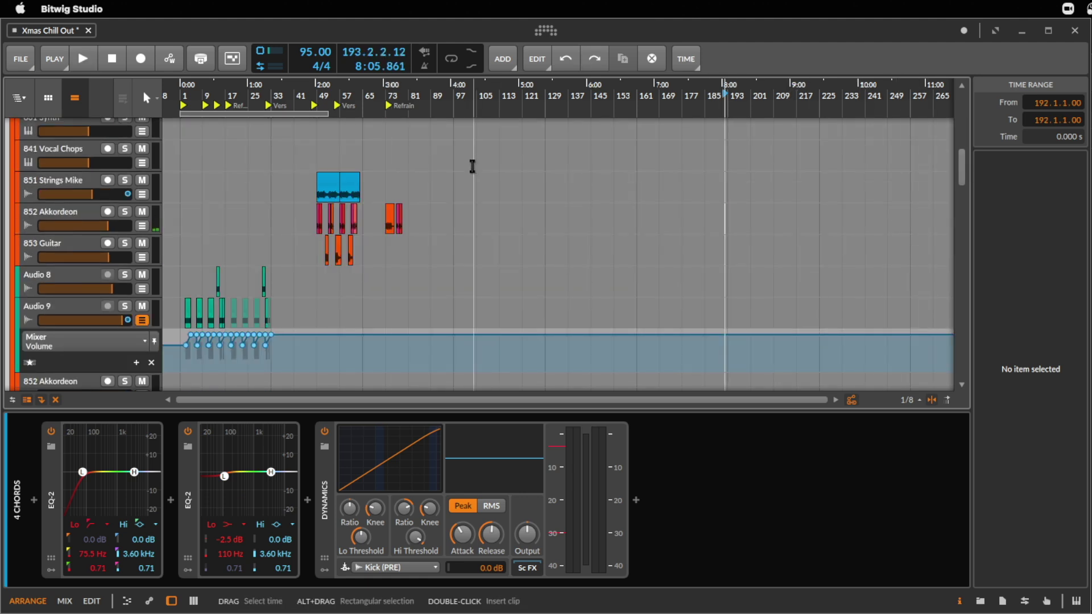
- Delete the 811 Keys #6 clip starting at 81.1.1 and bring the 852 Akkordeon track into view
scroll(461, 165, "up", 5)
left_click_drag(413, 84, 524, 285)
left_click(503, 277)
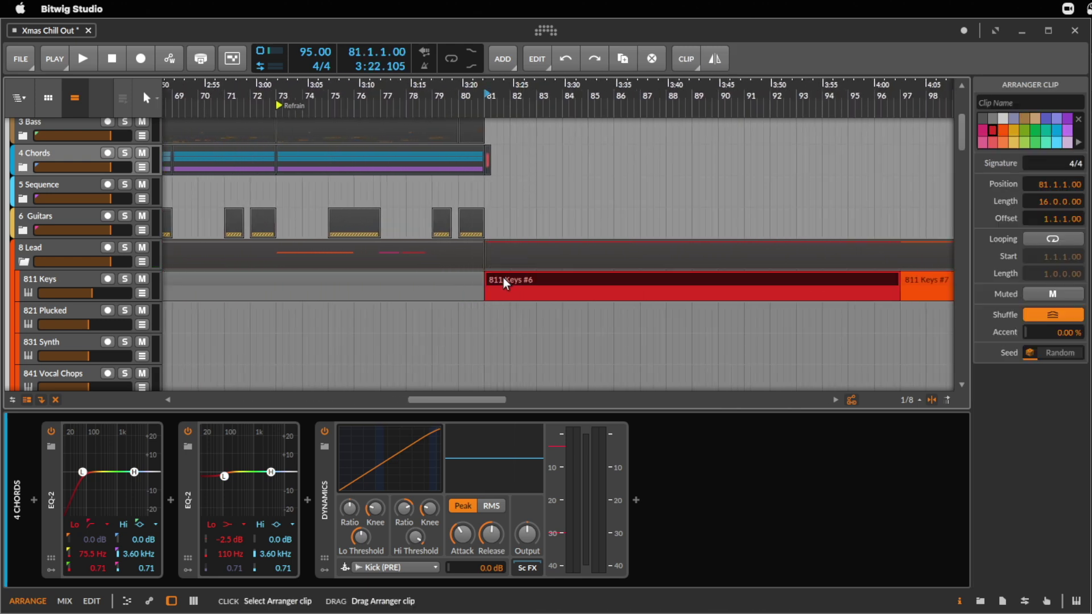
key("Delete")
scroll(504, 293, "down", 4)
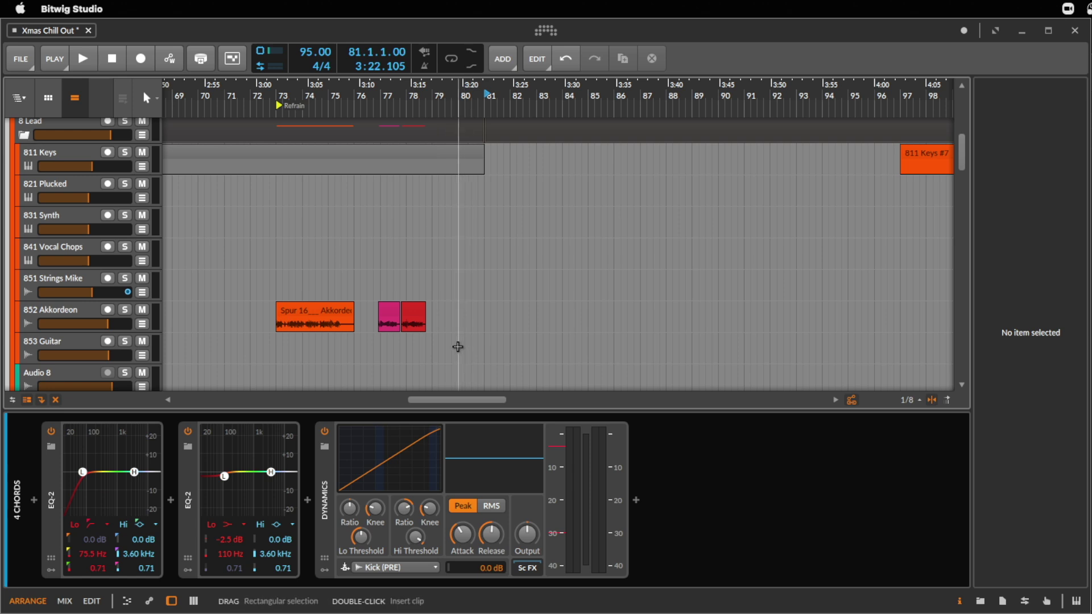
- Paste the copied accordion range at 80.1.1 on the 852 Akkordeon track, comparing playback with and without it
left_click(459, 329)
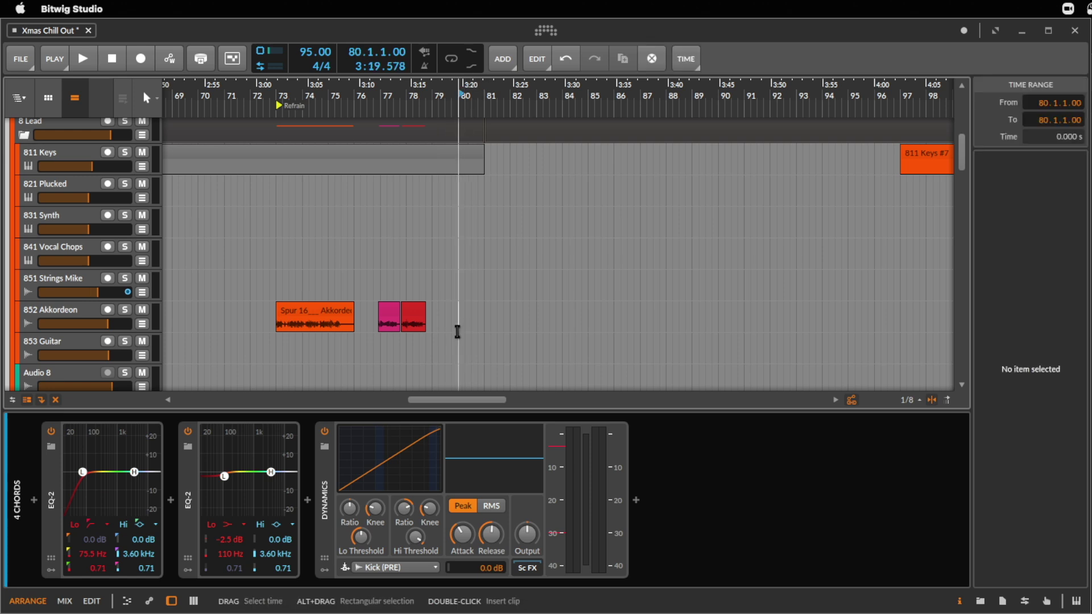
key("ctrl+v")
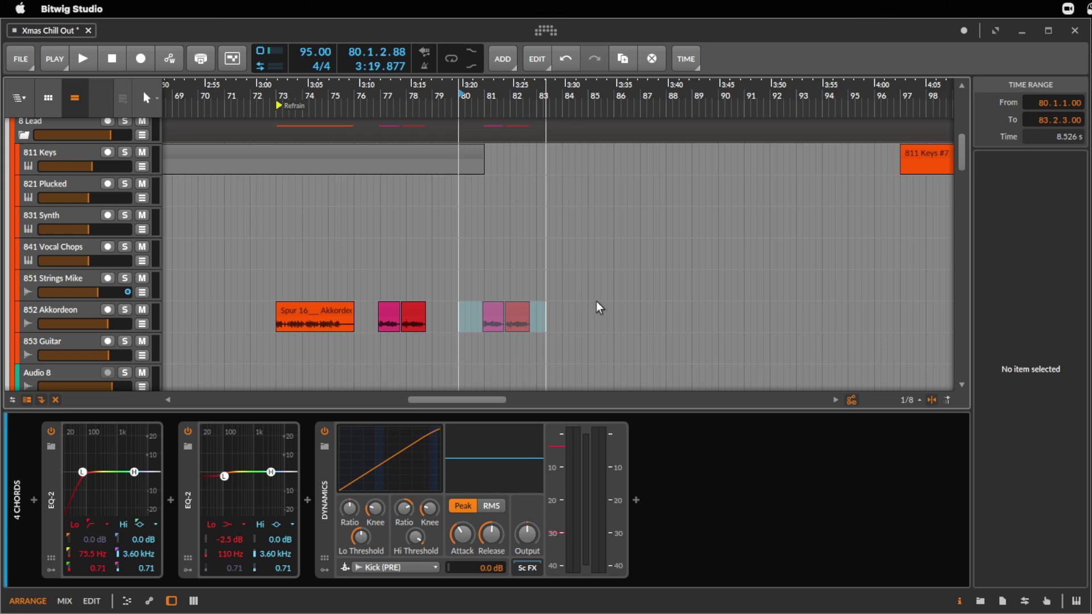
key("ctrl+z")
scroll(626, 287, "up", 5)
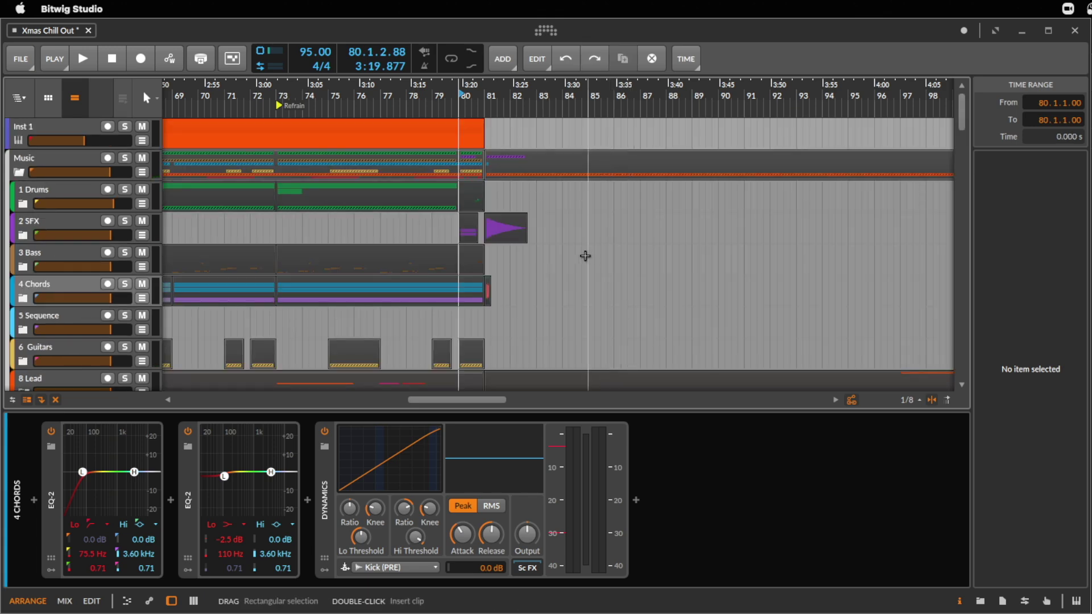
key("space")
scroll(527, 246, "down", 15)
scroll(527, 244, "up", 5)
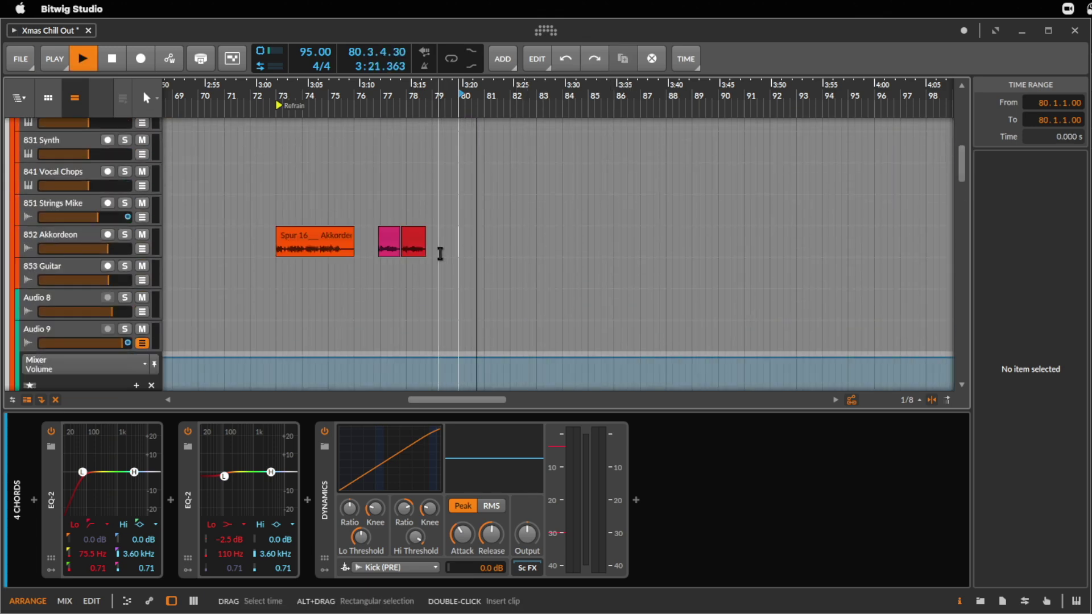
key("ctrl+shift+z")
key("space")
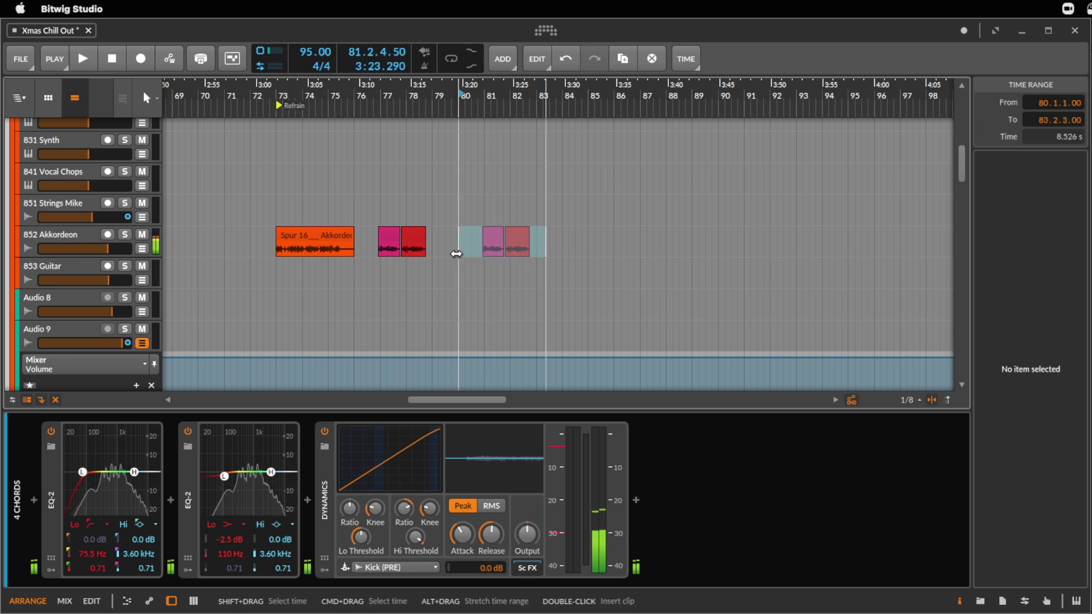
- Play the pasted accordion clips, delete the second one at 81.4.2, and play the remaining one
key("space")
left_click(489, 238)
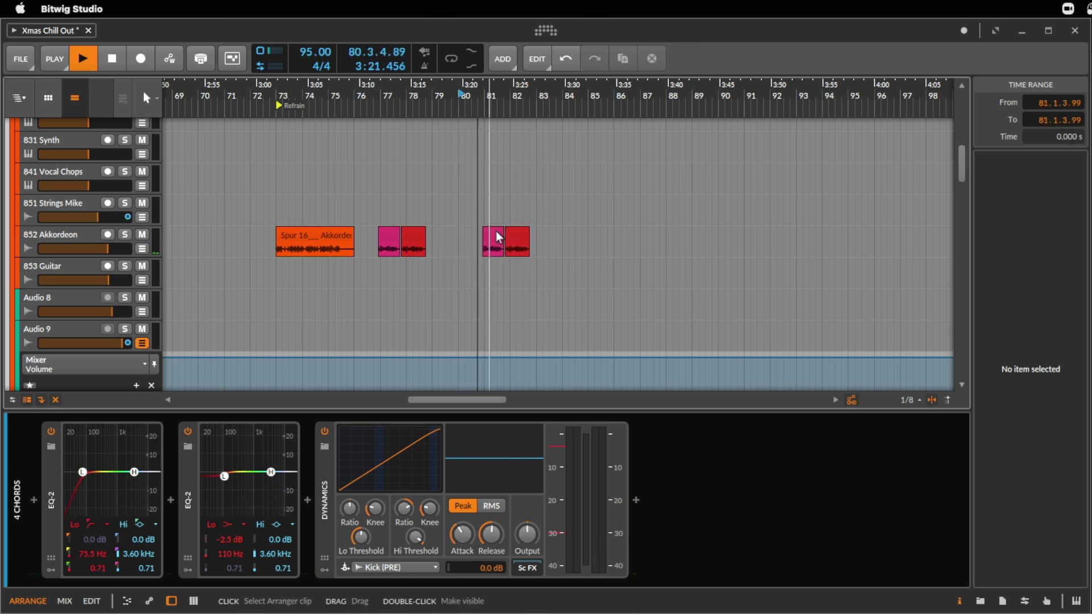
left_click(499, 237)
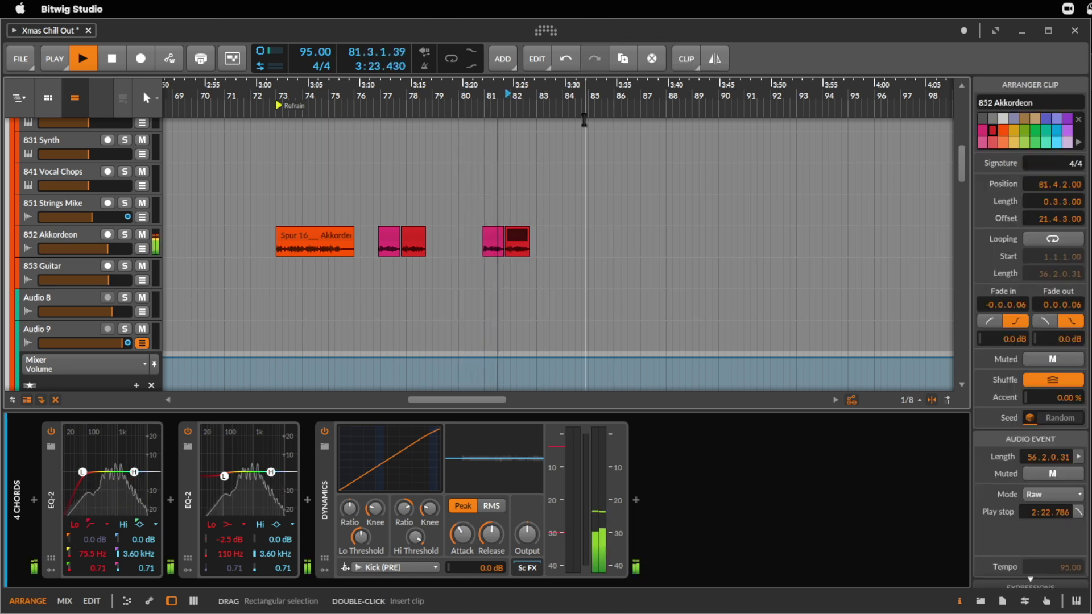
left_click_drag(537, 95, 578, 112)
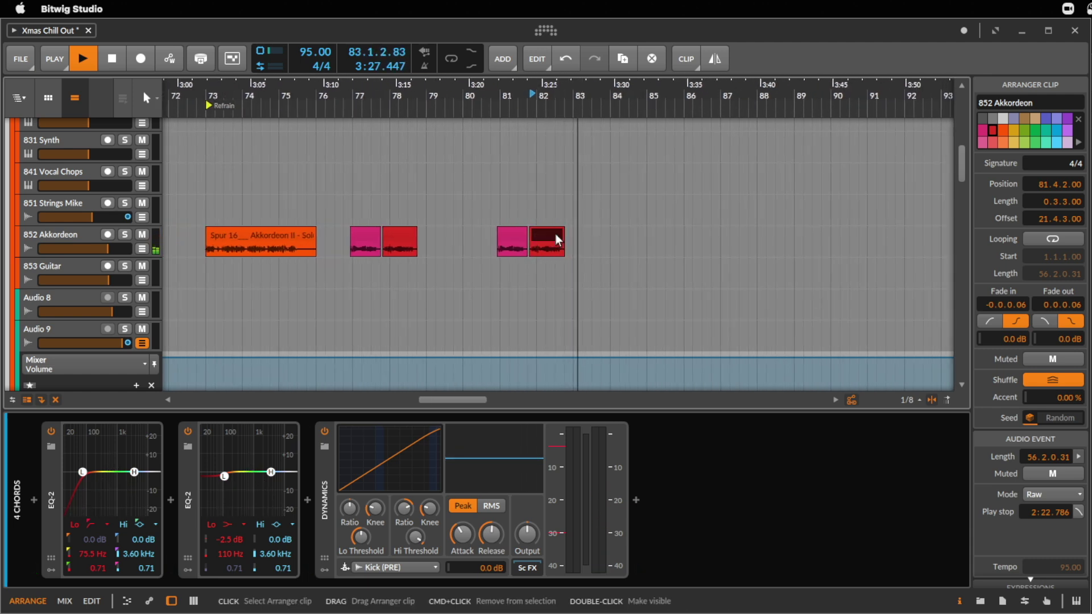
left_click(510, 233, "shift")
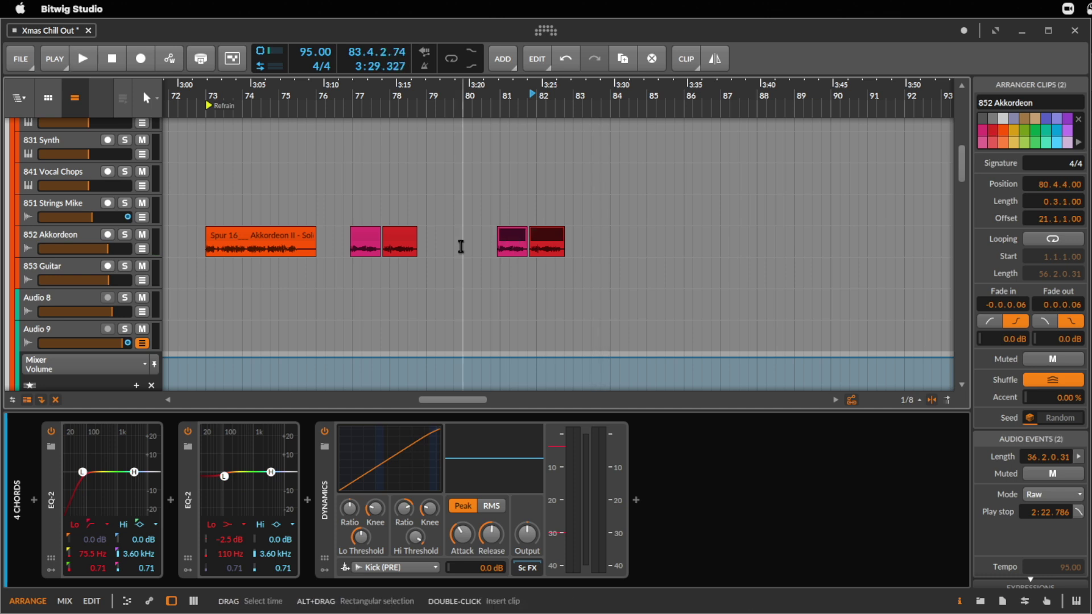
left_click(578, 247)
left_click(546, 239)
key("Delete")
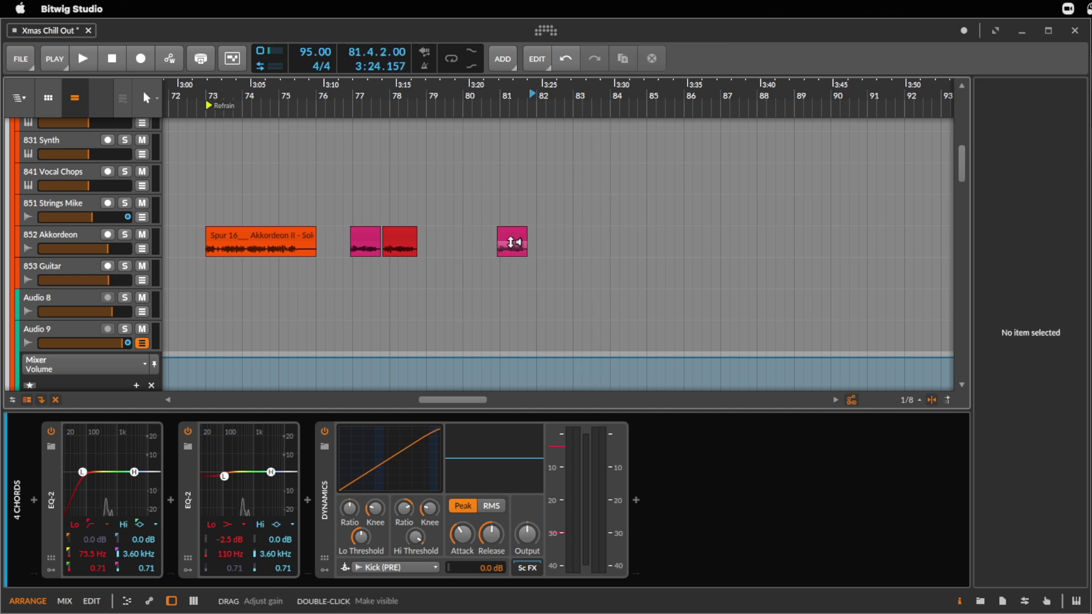
left_click(515, 235)
key("space")
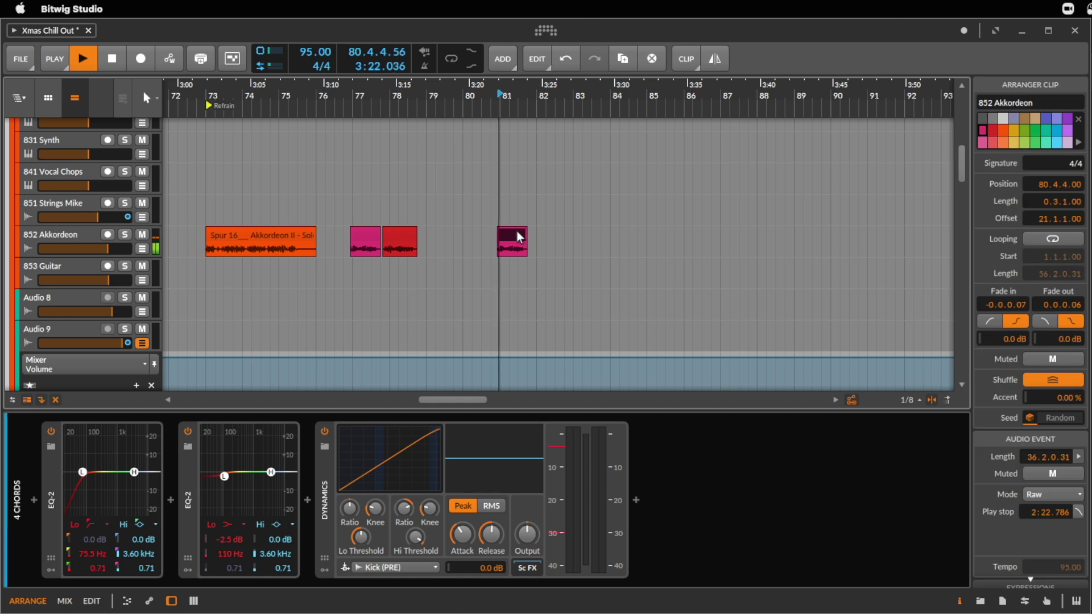
- Add a Delay-1 device after the Reverb on the 852 Akkordeon track and play the accordion clip through it
left_click(81, 239)
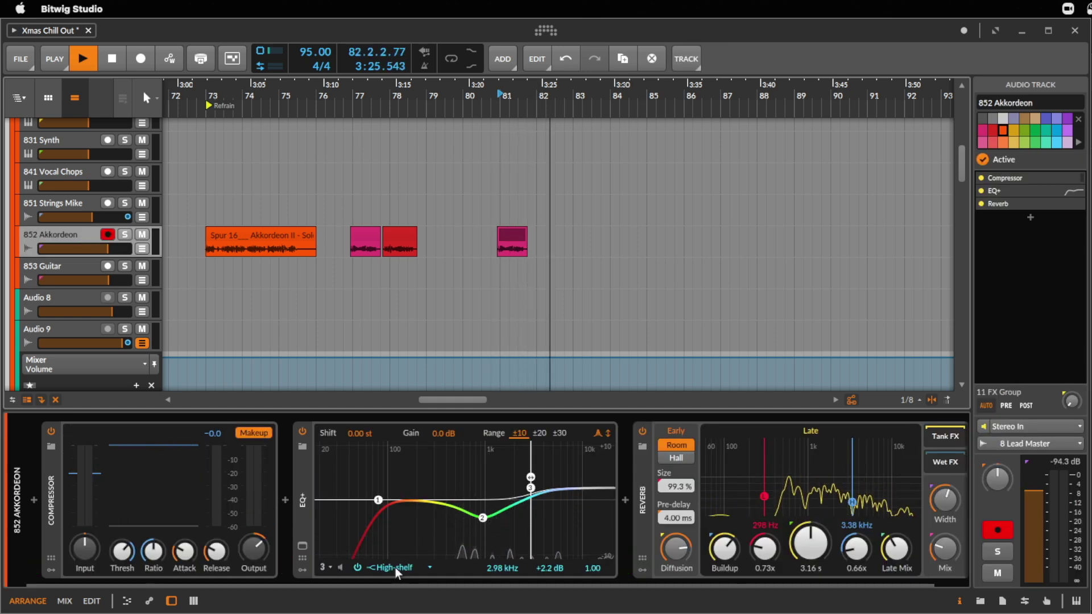
key("space")
left_click_drag(394, 579, 984, 584)
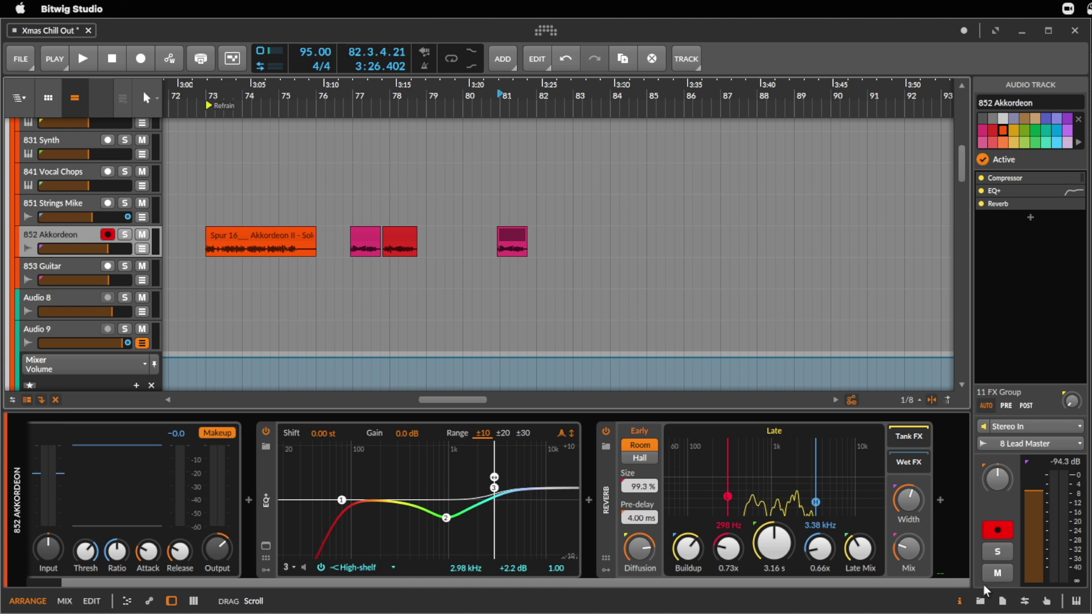
left_click(936, 496)
type("del")
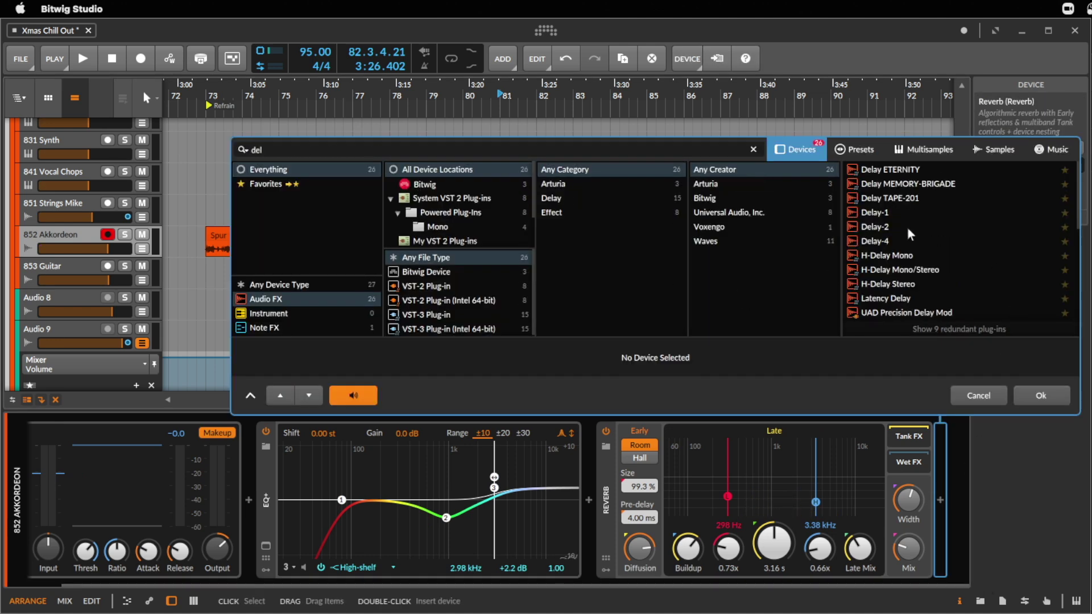
double_click(889, 213)
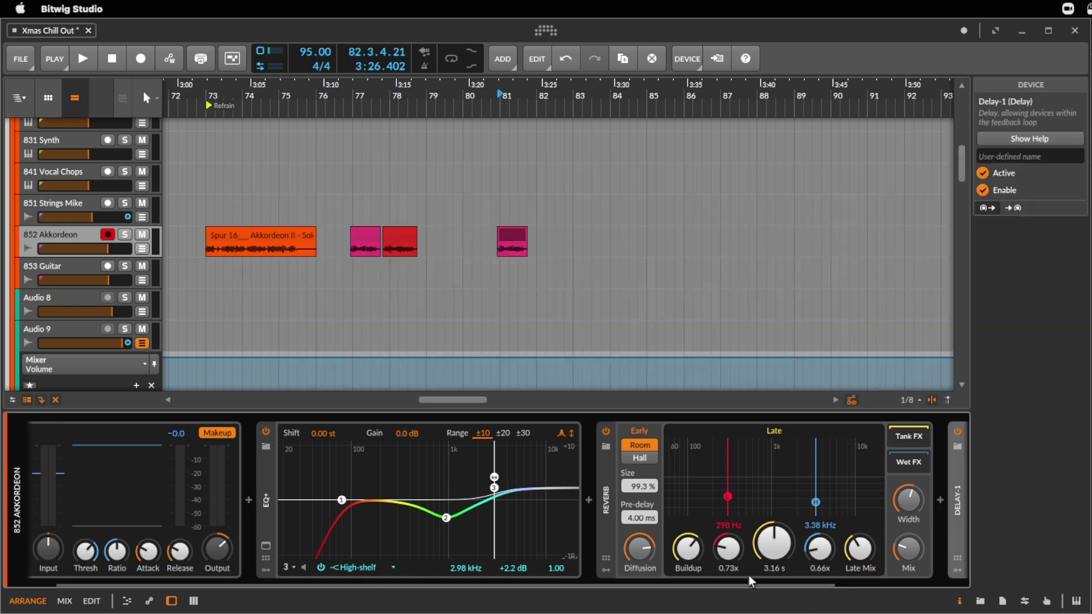
left_click_drag(748, 579, 1035, 571)
key("space")
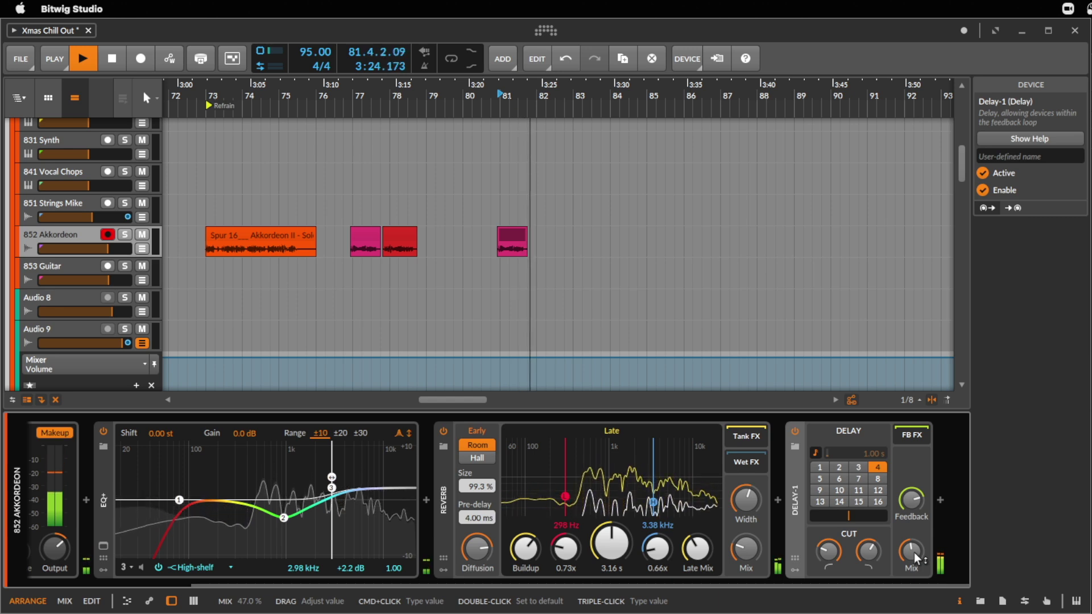
- Adjust Delay-1's low and high cut and set its mix to 43.0 %, comparing an 8-beat delay with the 4-beat one during playback
left_click_drag(829, 552, 829, 539)
key("space")
key("space")
left_click_drag(907, 558, 907, 554)
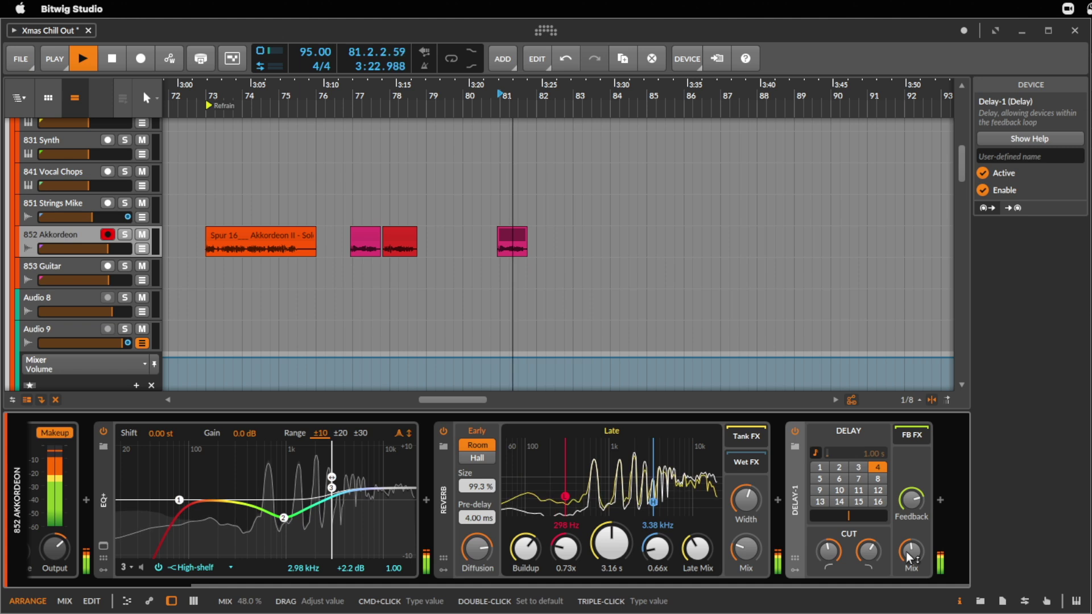
left_click(878, 480)
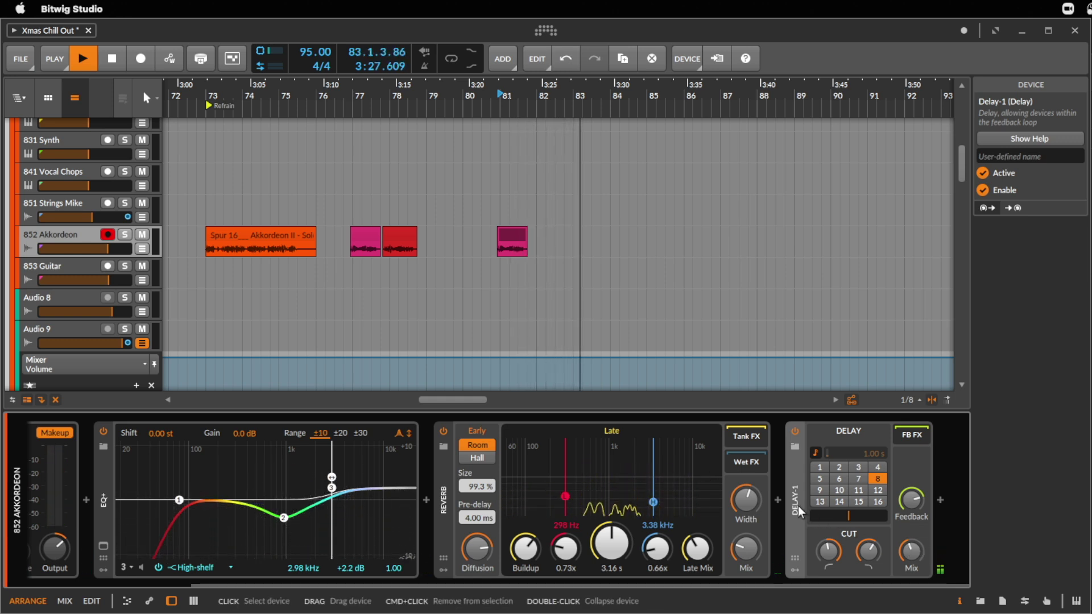
key("space")
key("space")
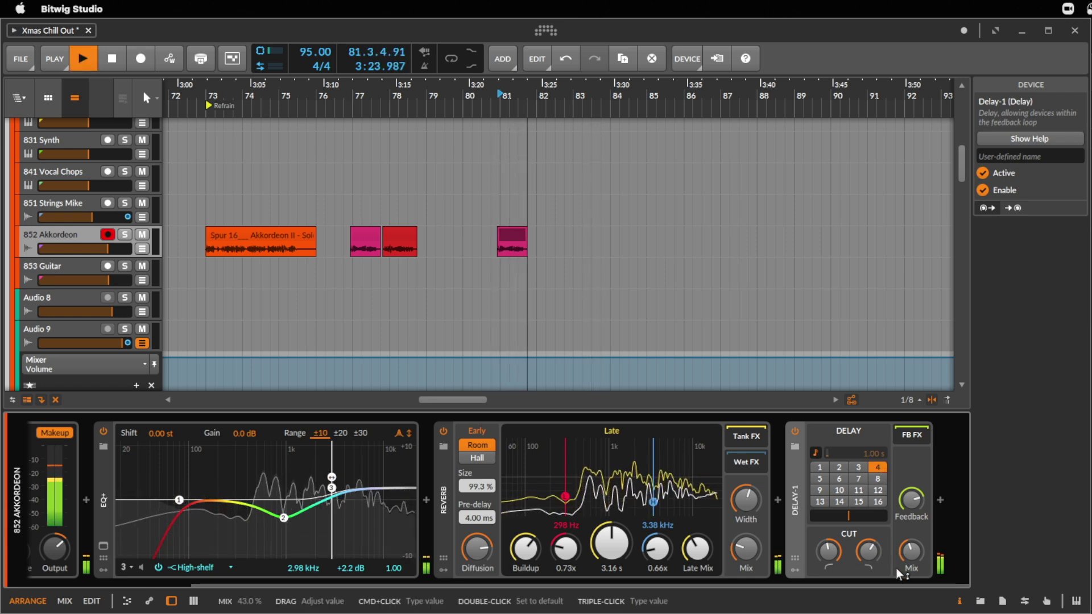
left_click_drag(868, 553, 868, 562)
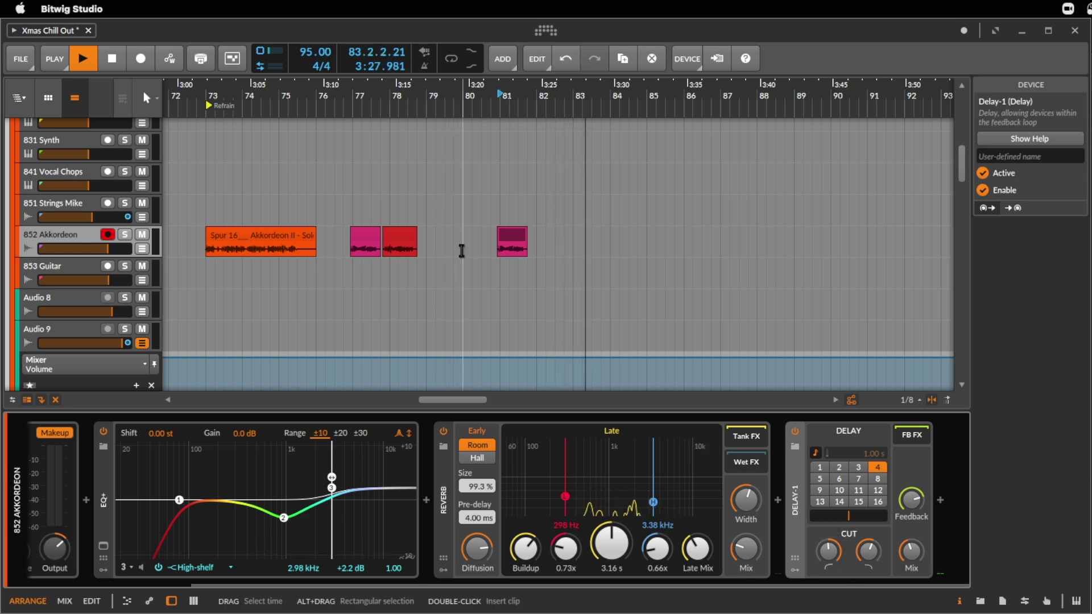
- Play the accordion passages, then automate Delay-1's On/Off on the 852 Akkordeon track to be off until 80.4.1.19 and on from there
left_click(460, 251)
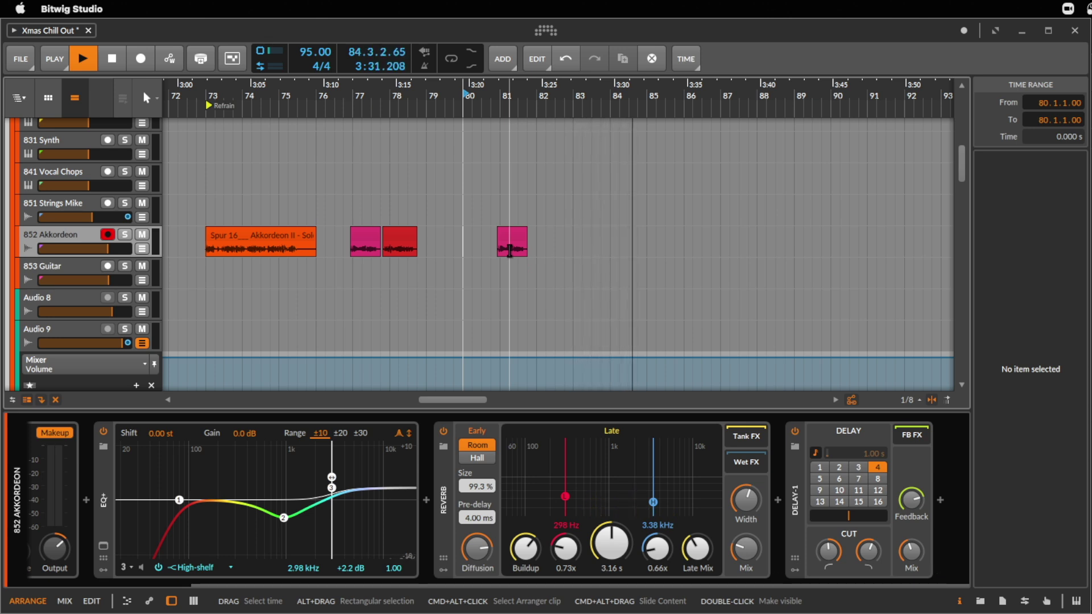
key("space")
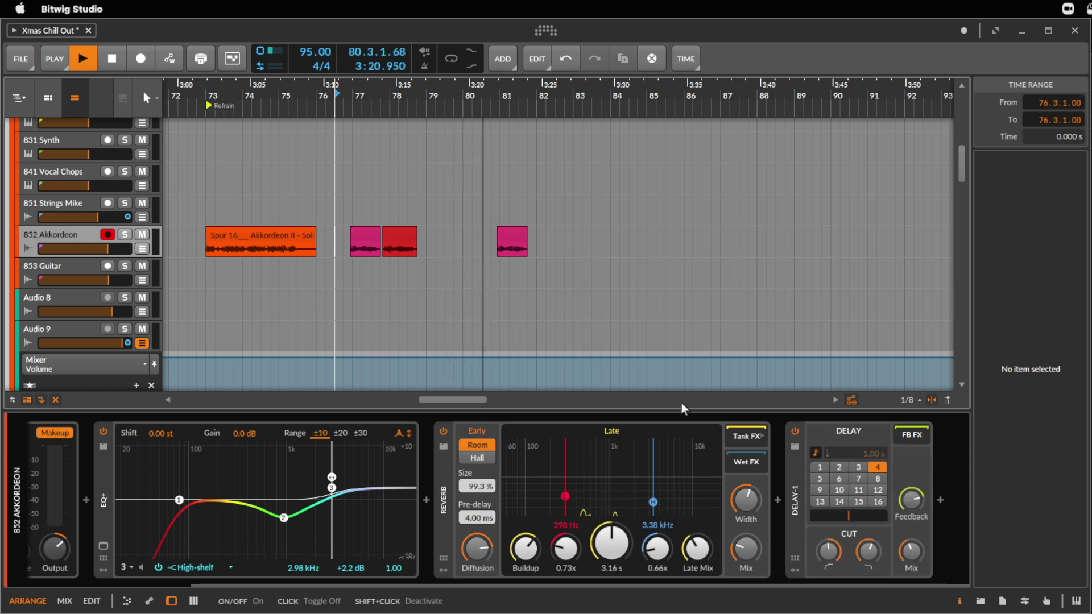
left_click(142, 249)
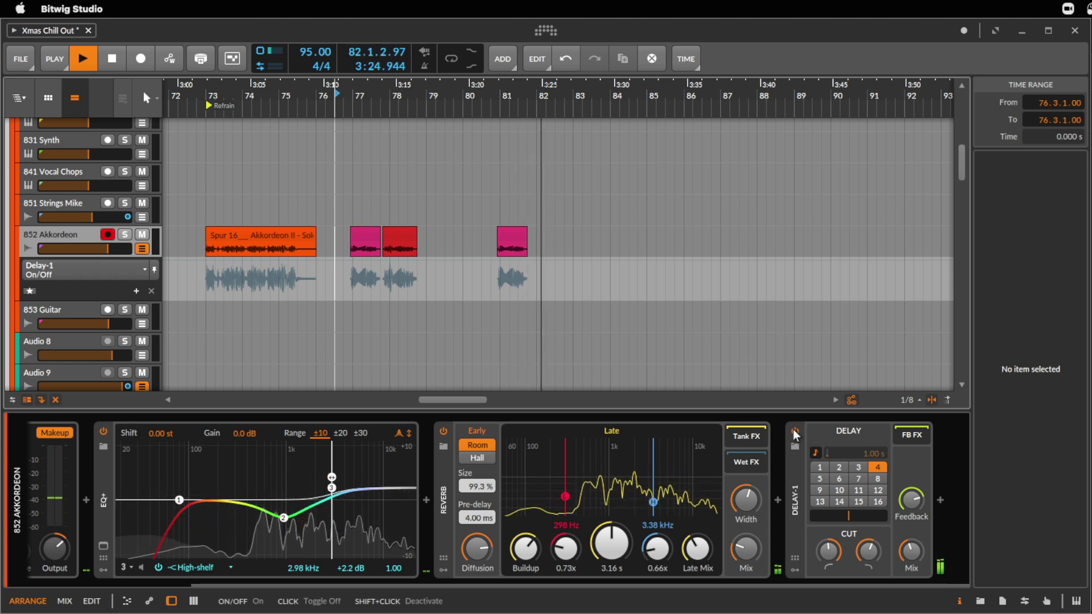
left_click(796, 433)
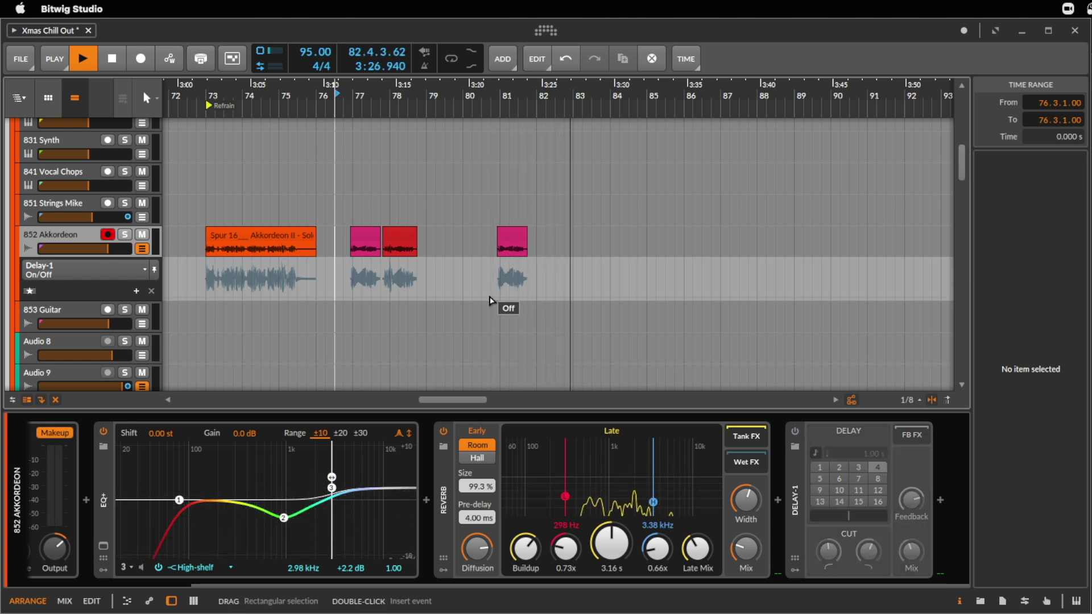
double_click(484, 296)
left_click_drag(491, 297, 491, 260)
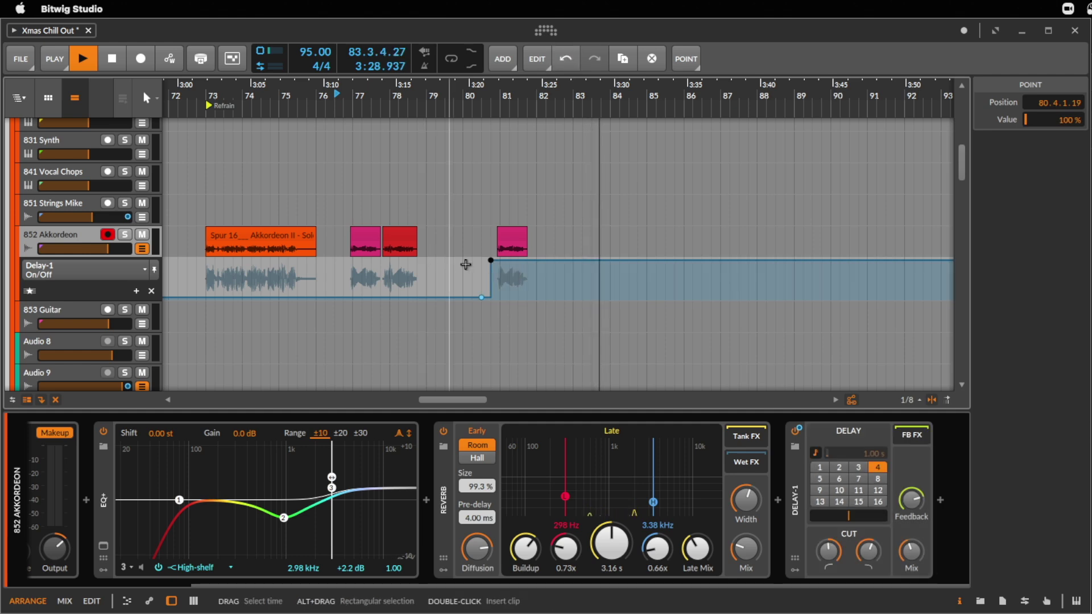
key("space")
- Duplicate the Inst 1 Full clip starting at 65.1.1 to 81.1.1, shorten the copy to 4 bars and colour it dark grey
scroll(553, 300, "up", 8)
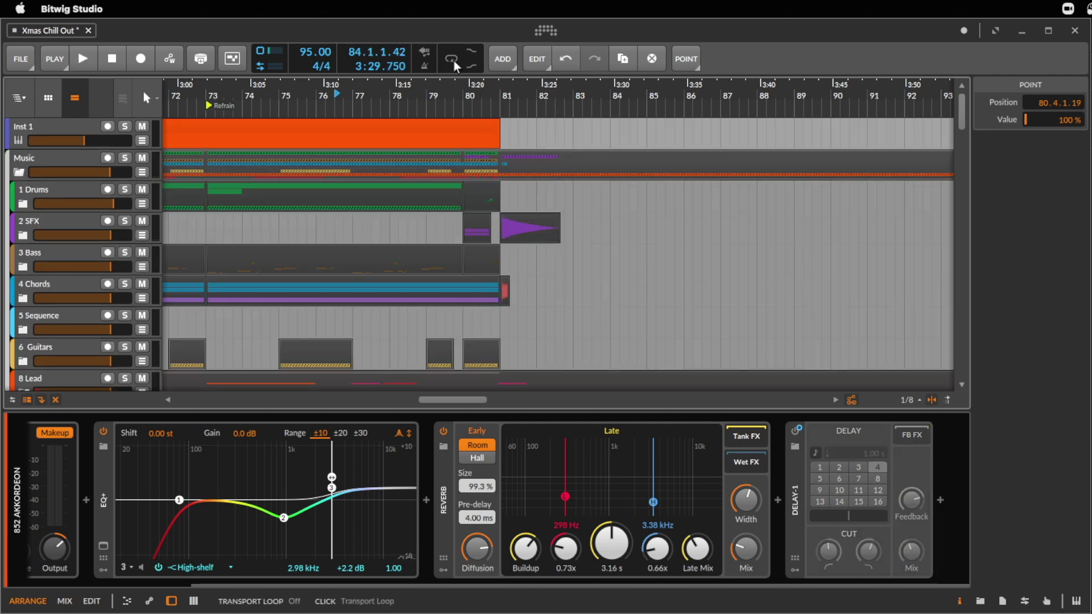
left_click_drag(447, 103, 566, 95)
left_click(337, 134)
key("super+d")
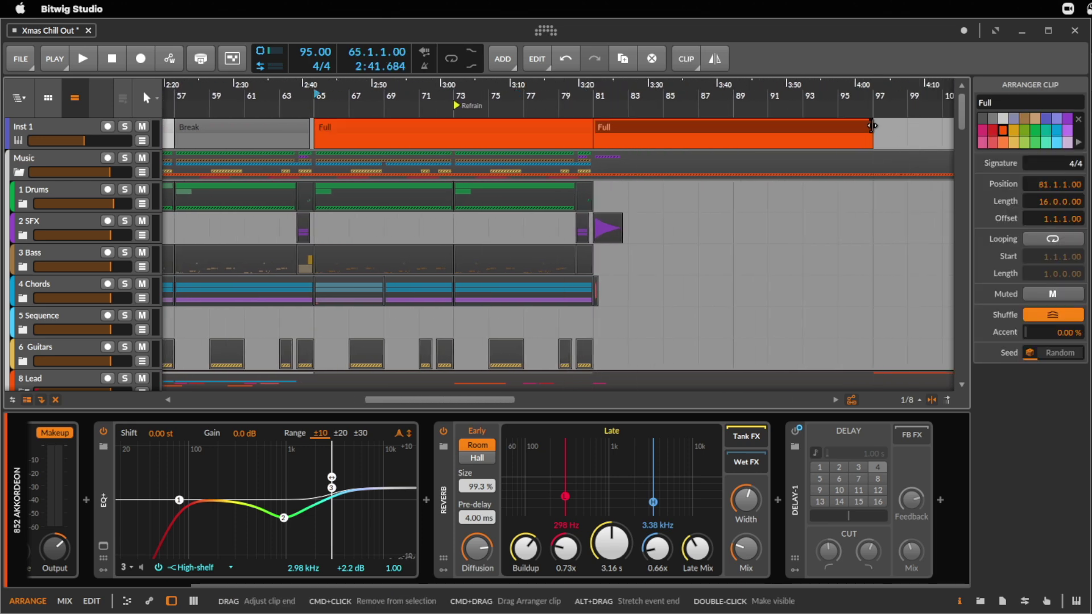
left_click_drag(872, 128, 662, 130)
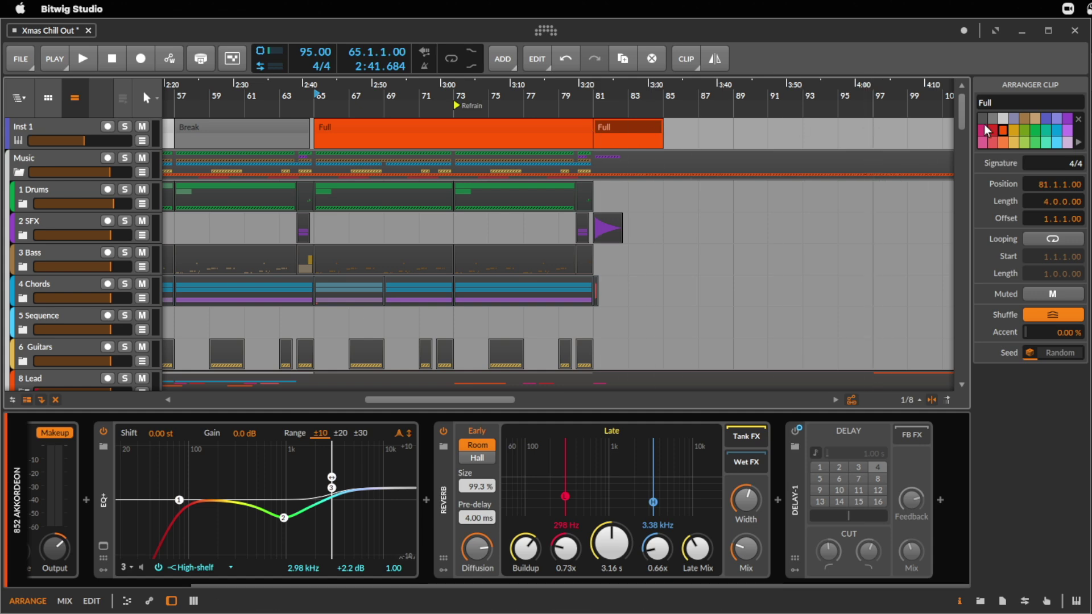
- Delete the leftover Music group content from 89.1.1 to 193.2.1
left_click_drag(385, 104, 447, 85)
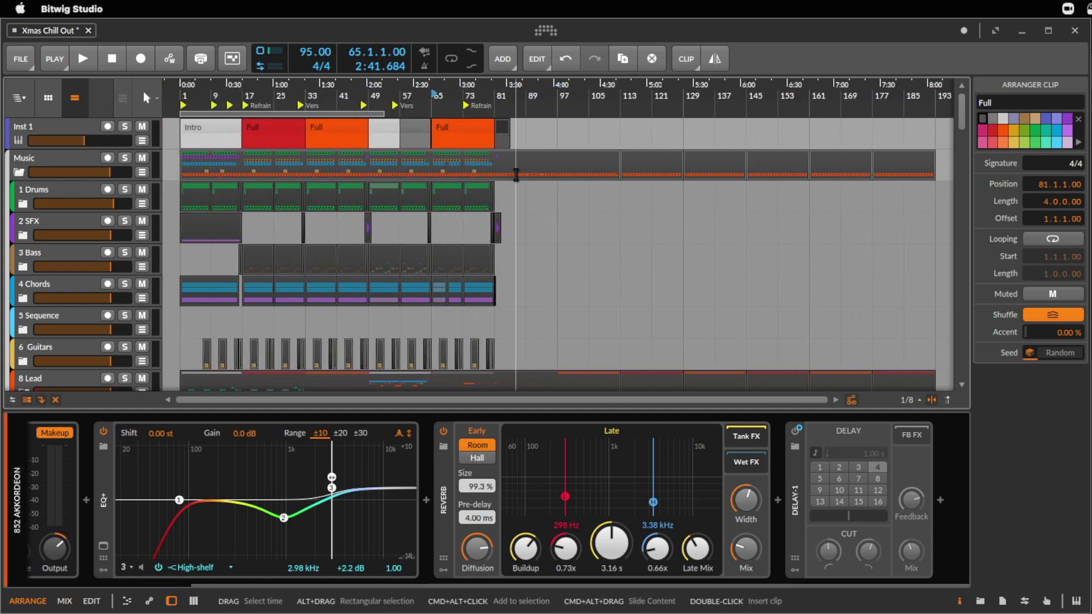
left_click_drag(526, 173, 936, 198)
key("Delete")
scroll(669, 297, "down", 5)
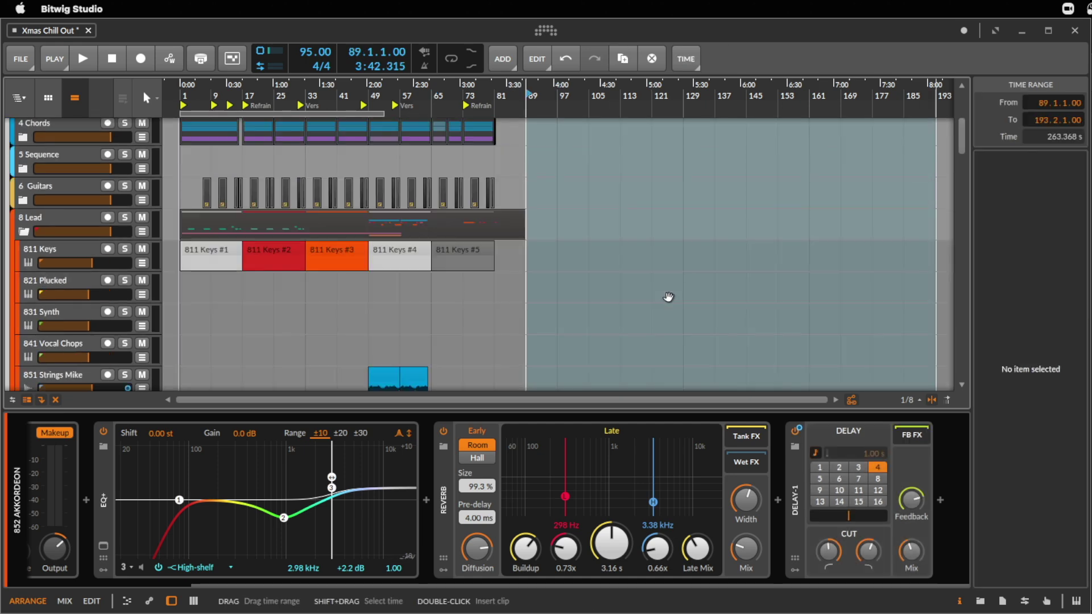
scroll(669, 297, "up", 5)
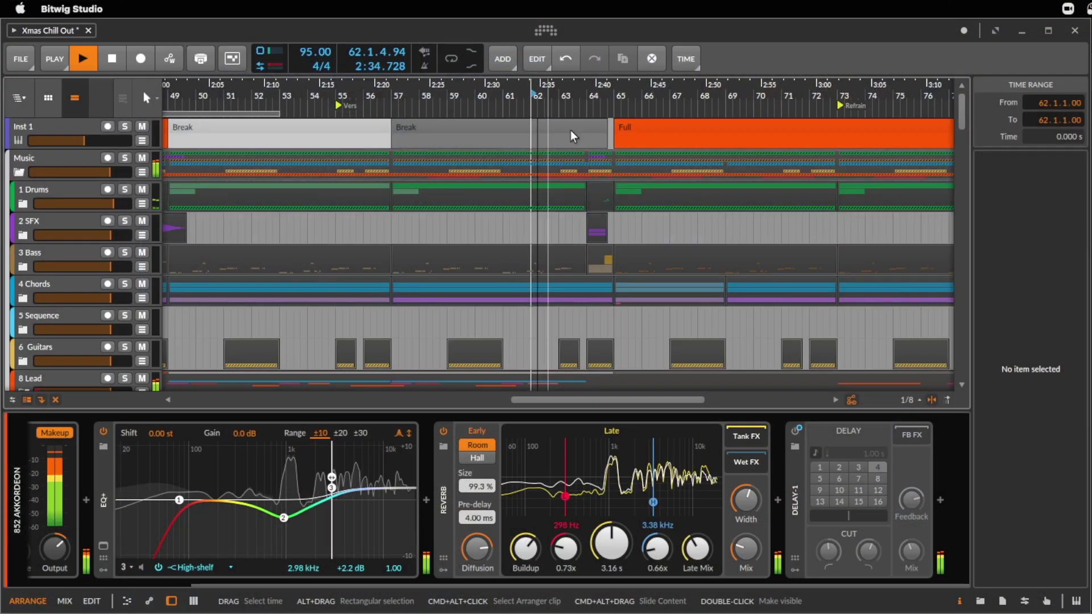
- Play the transition from bar 62 into the Full section at bar 65, examining the Music group and lead tracks around it
scroll(650, 227, "down", 10)
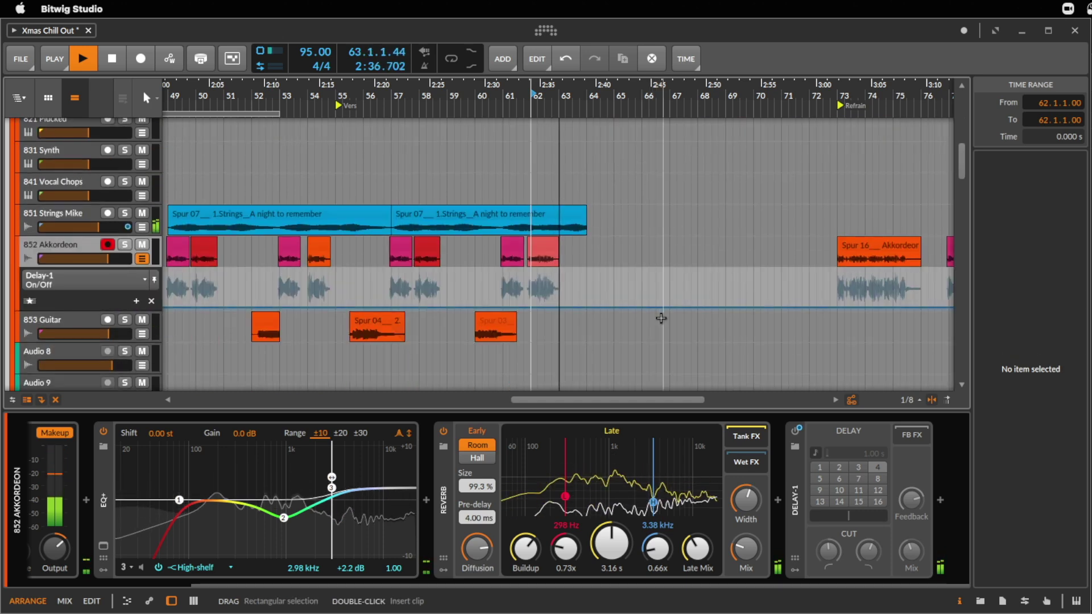
scroll(657, 316, "up", 10)
scroll(671, 257, "down", 10)
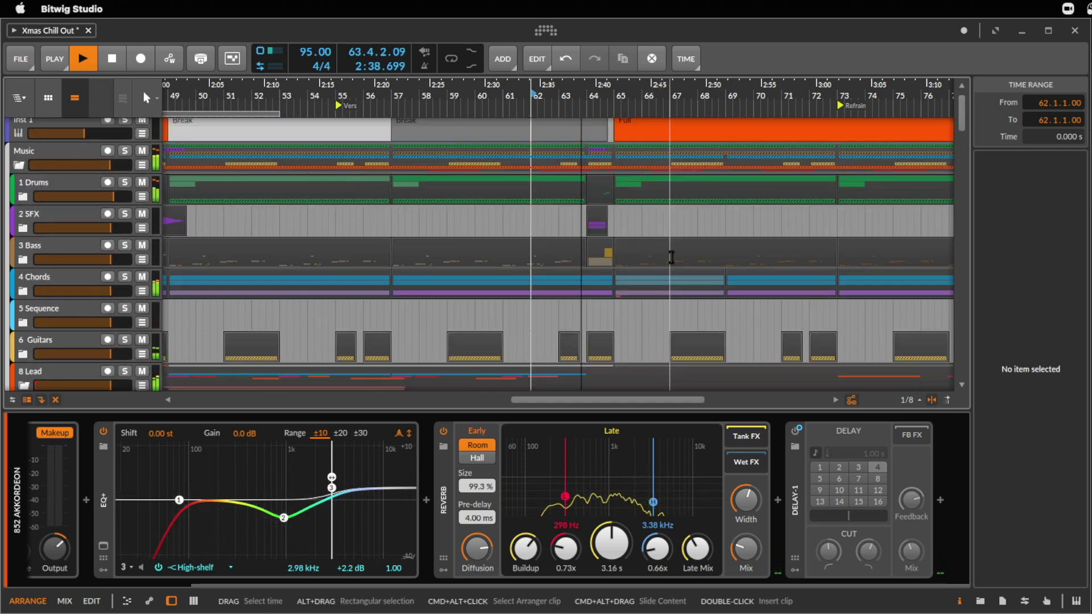
scroll(672, 256, "up", 5)
scroll(674, 245, "down", 2)
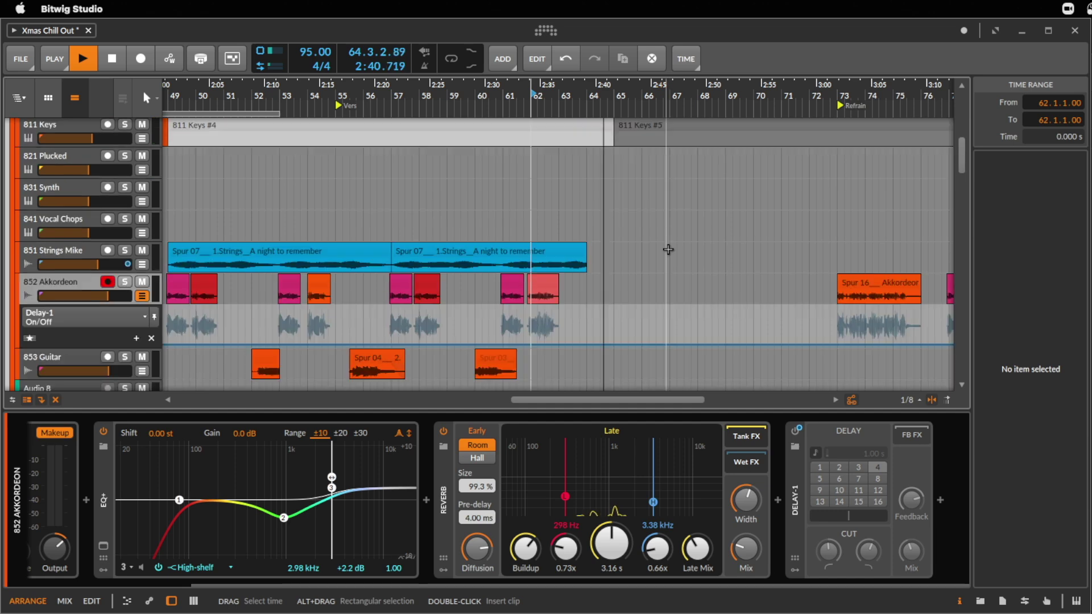
key("space")
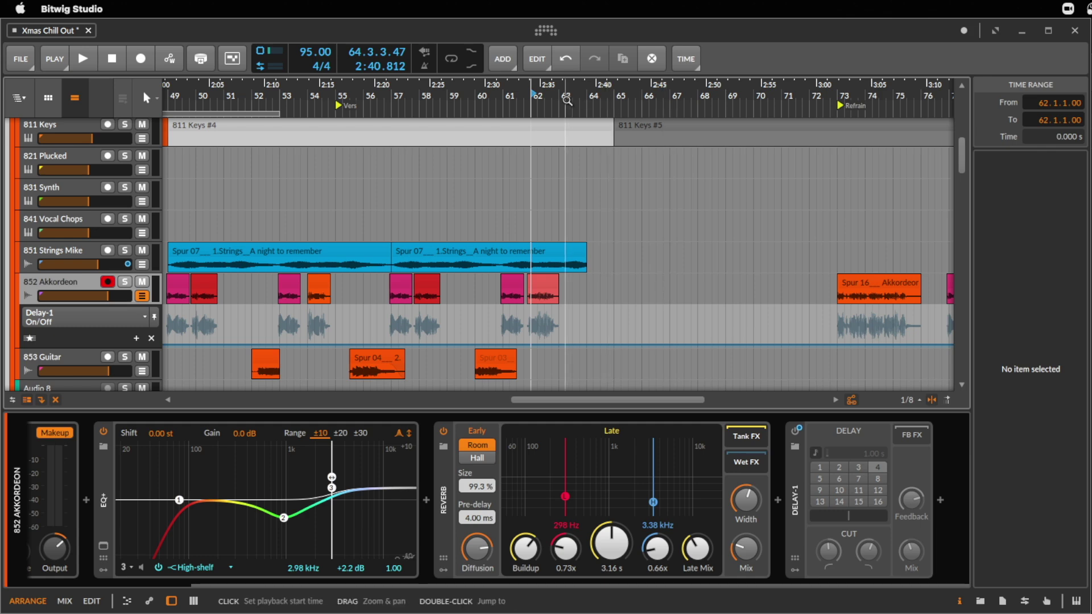
left_click_drag(565, 95, 653, 85)
scroll(722, 195, "up", 10)
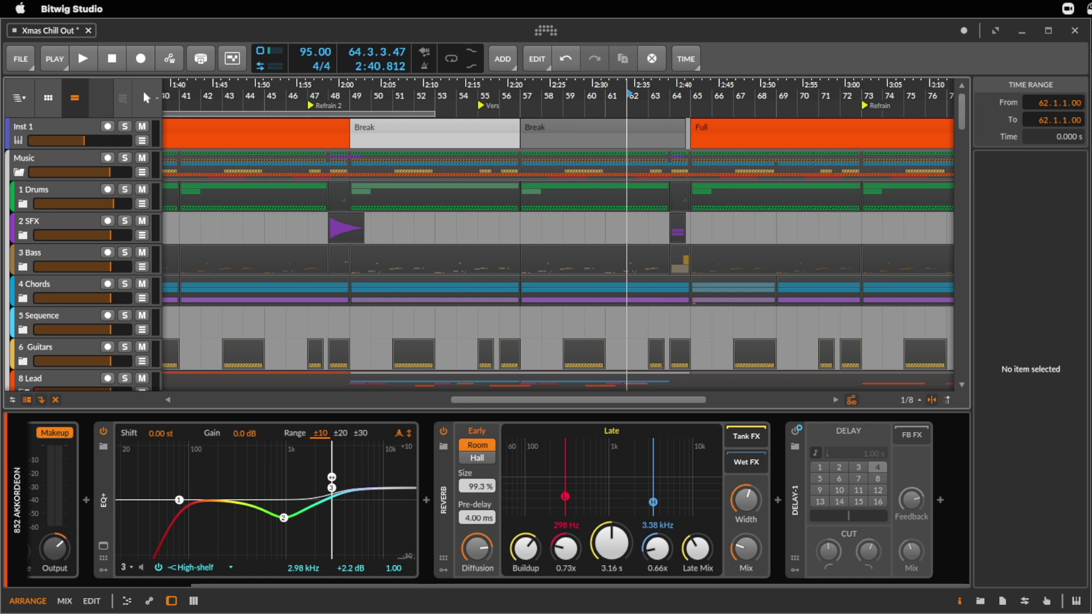
key("space")
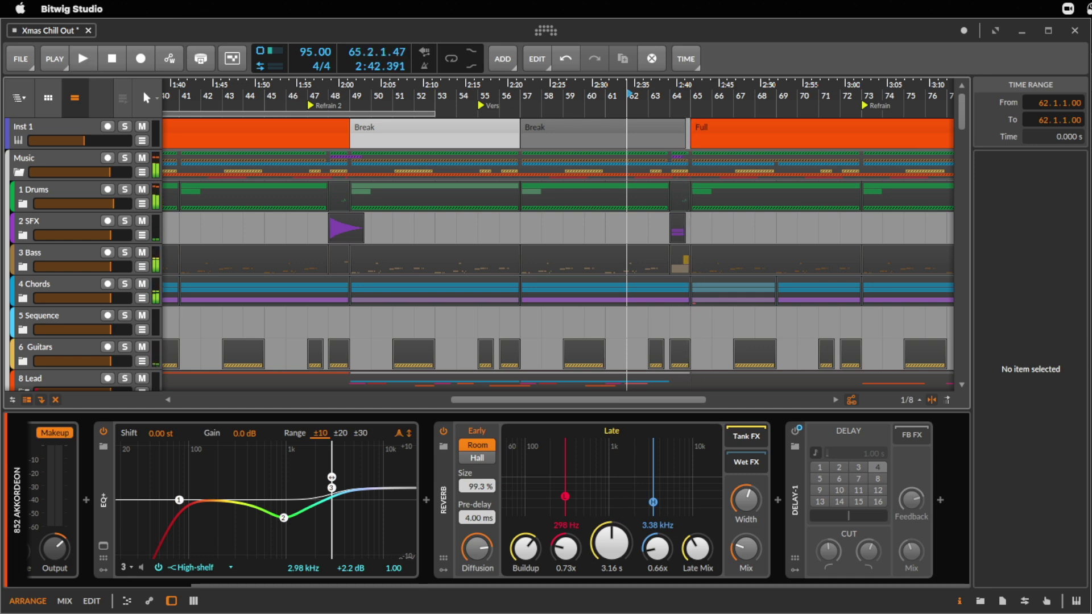
- Switch to Finder, search this Mac for Noble drum files and open the Noble Drums folder
key("super+Tab")
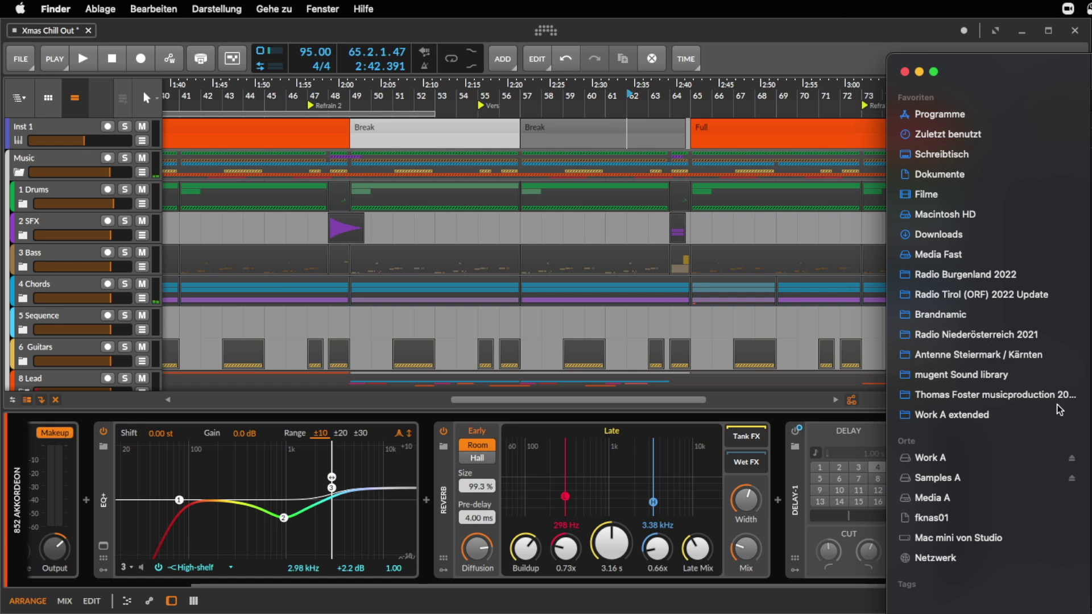
left_click_drag(1080, 71, 927, 54)
key("super+f")
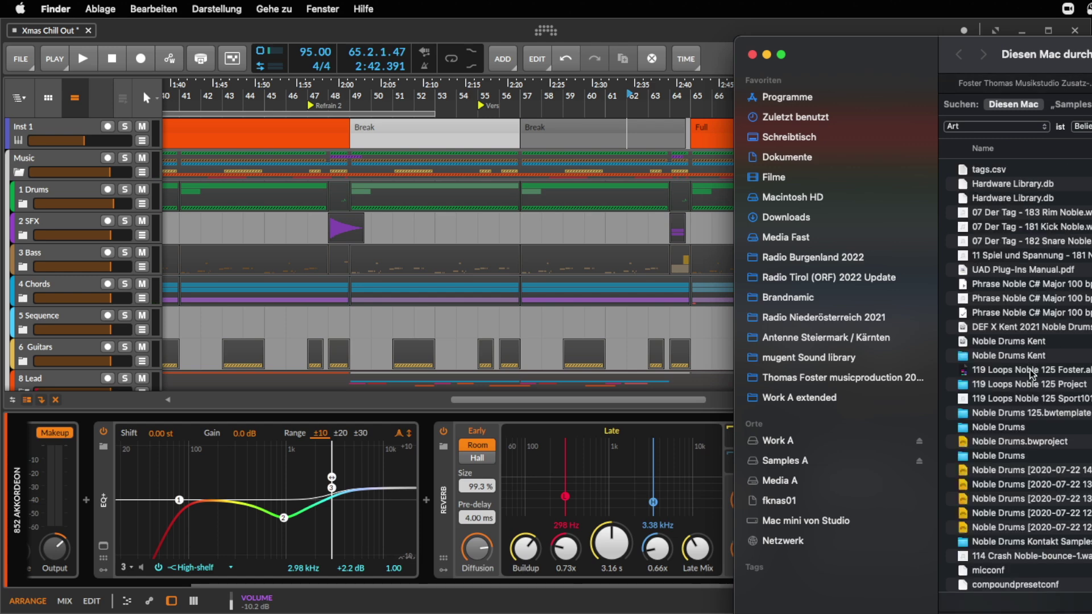
double_click(1011, 430)
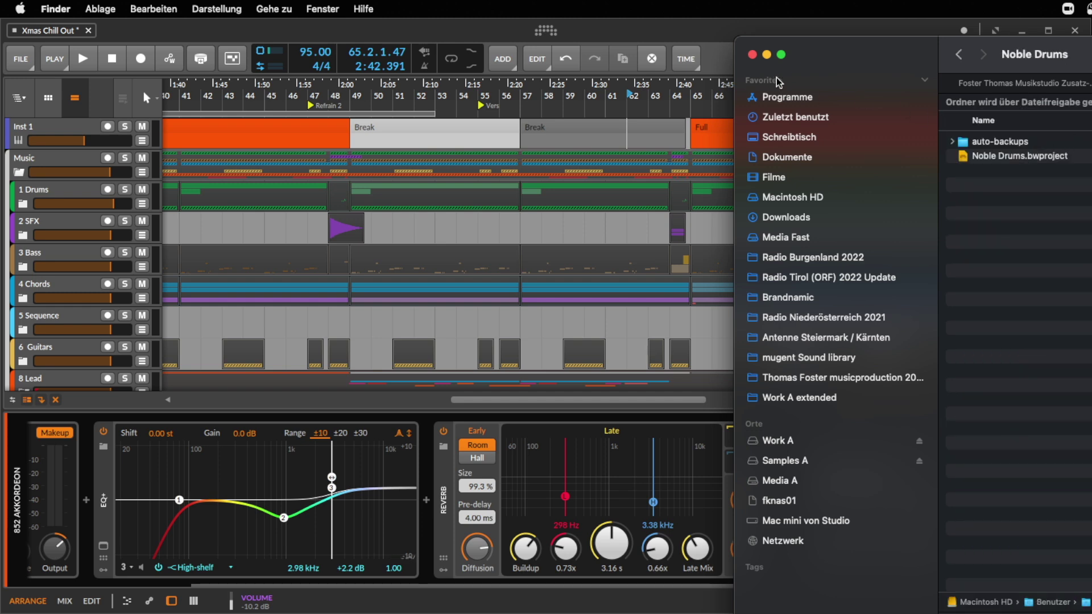
- Return to the search results and browse the older Noble drum recordings
left_click(959, 54)
left_click_drag(1087, 49, 868, 42)
scroll(834, 425, "down", 3)
scroll(759, 496, "down", 15)
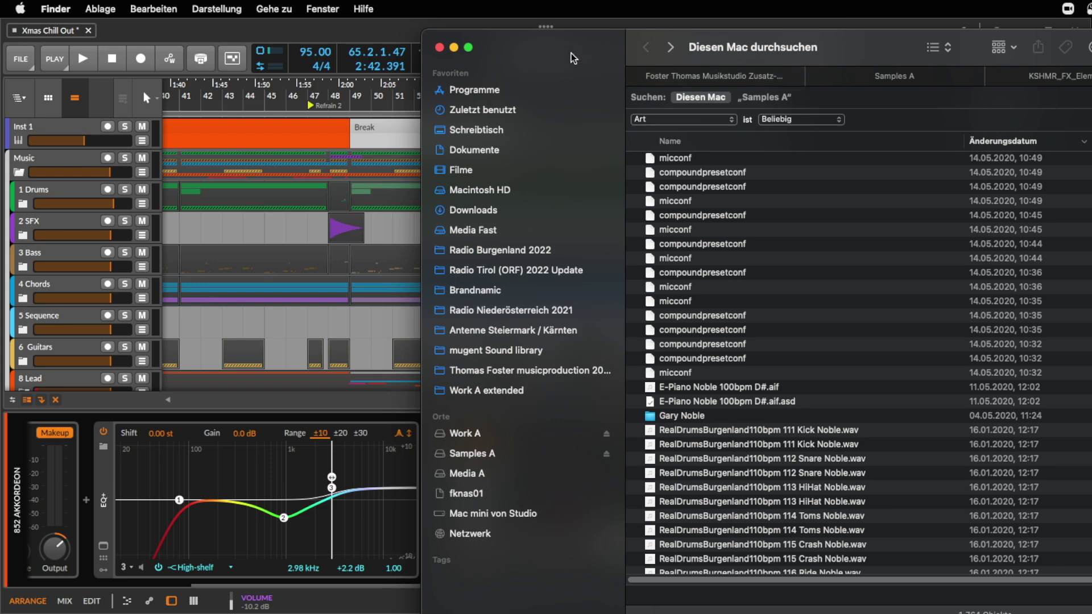
scroll(765, 483, "down", 10)
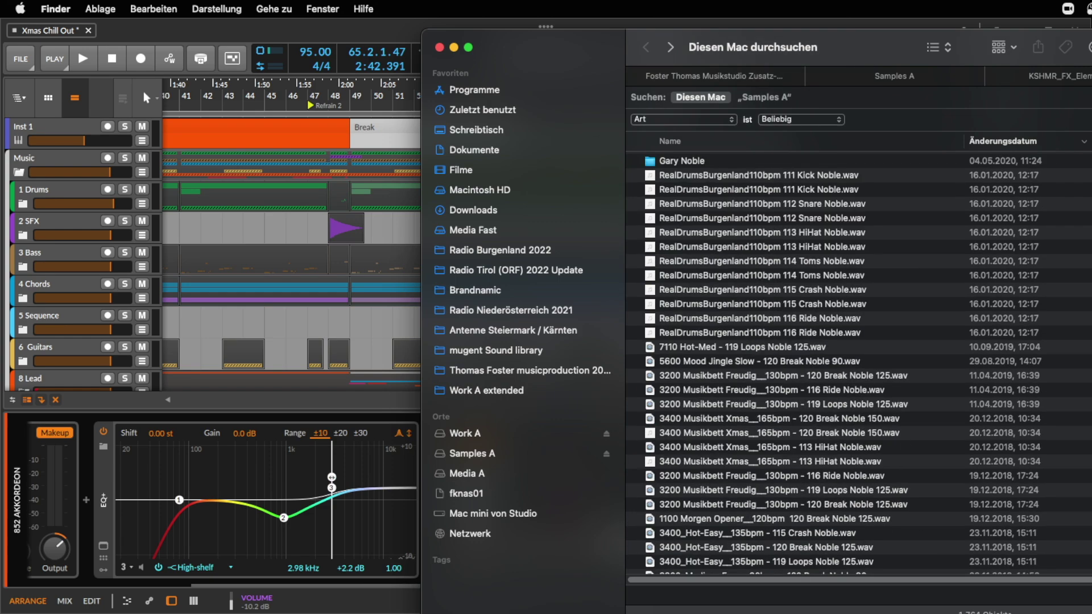
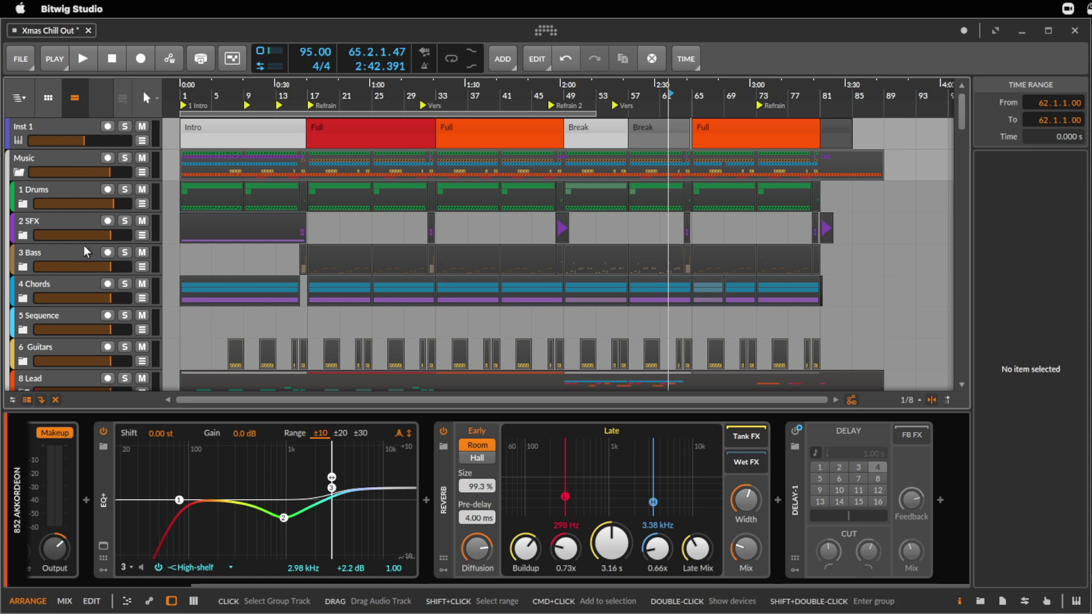
- Lower the Master track's Tool volume to -6.3 dB and activate its Mastering container
scroll(79, 359, "down", 15)
left_click(67, 385)
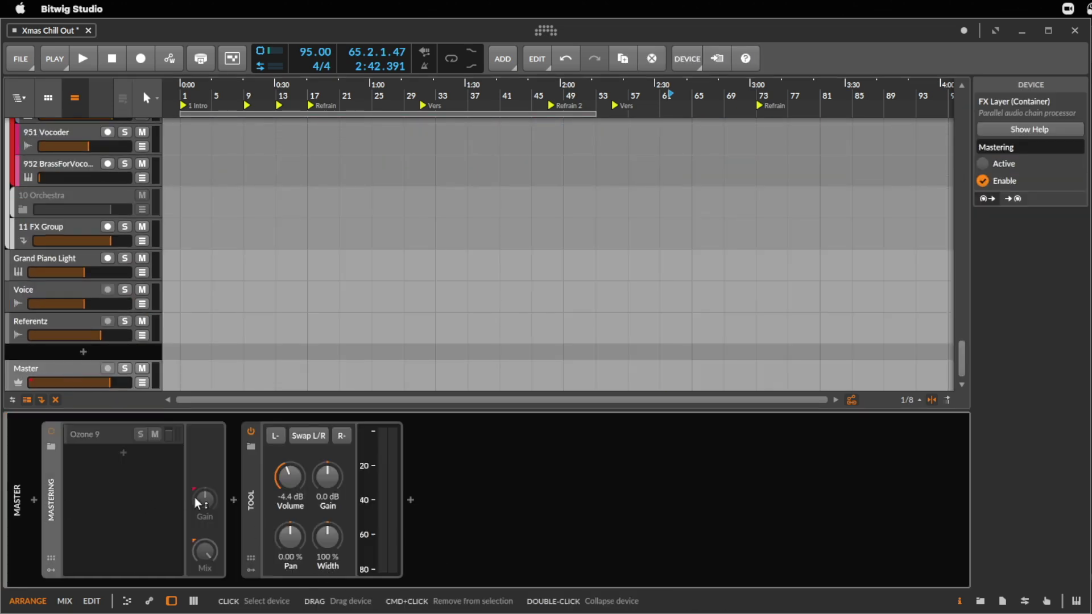
left_click_drag(295, 479, 296, 483)
left_click(297, 482)
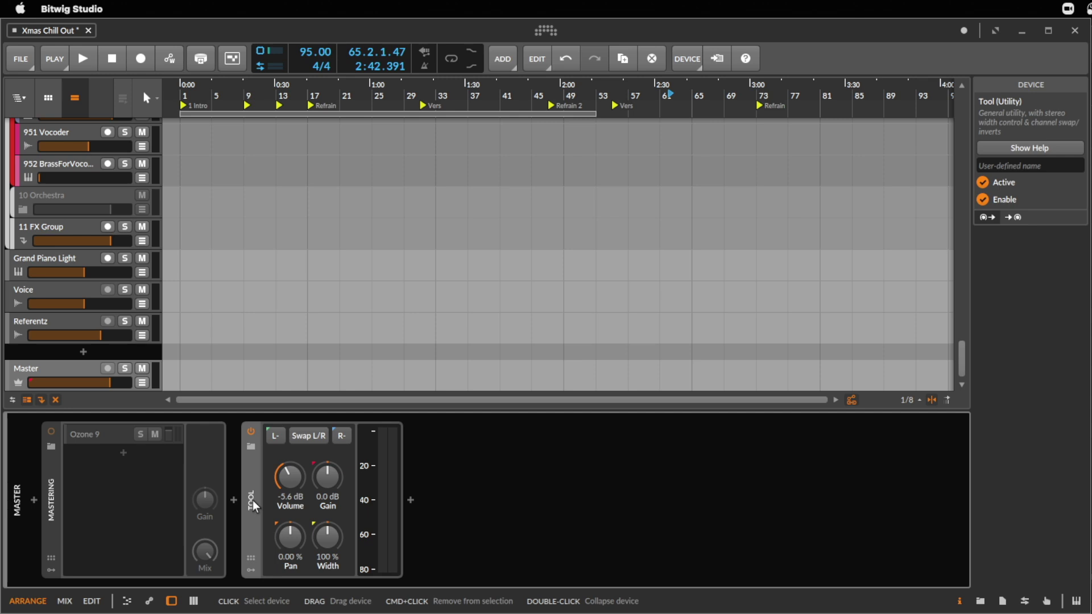
key("super+z")
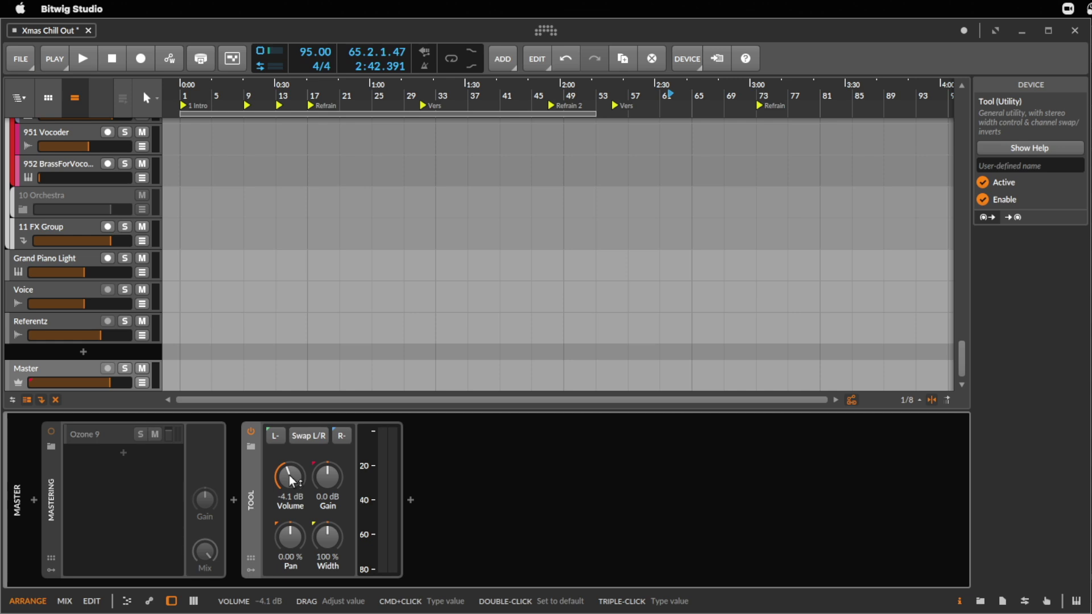
left_click_drag(291, 481, 286, 485)
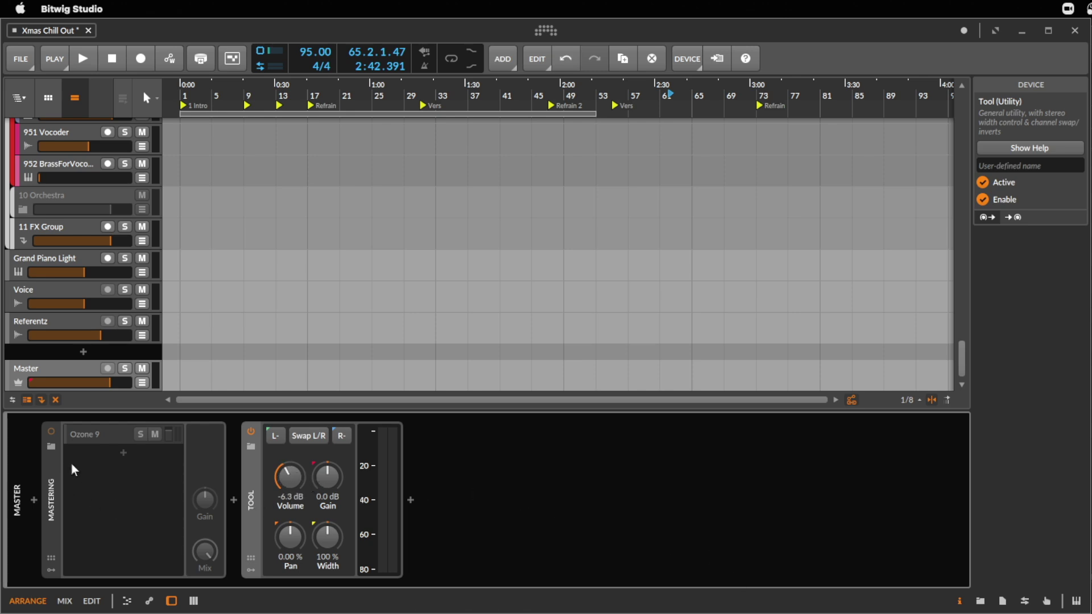
left_click(98, 455)
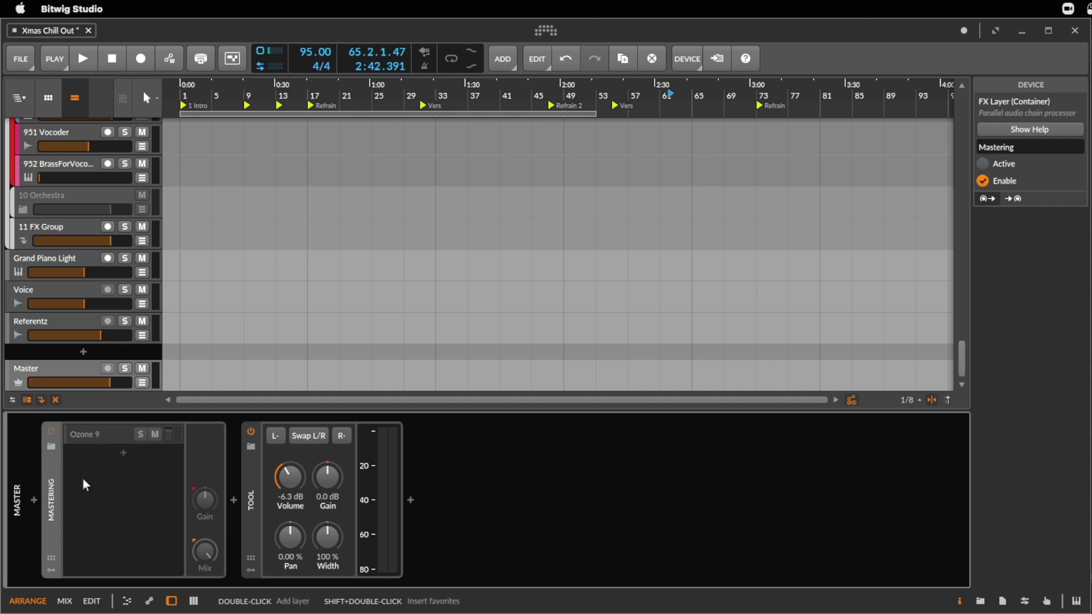
key("alt+a")
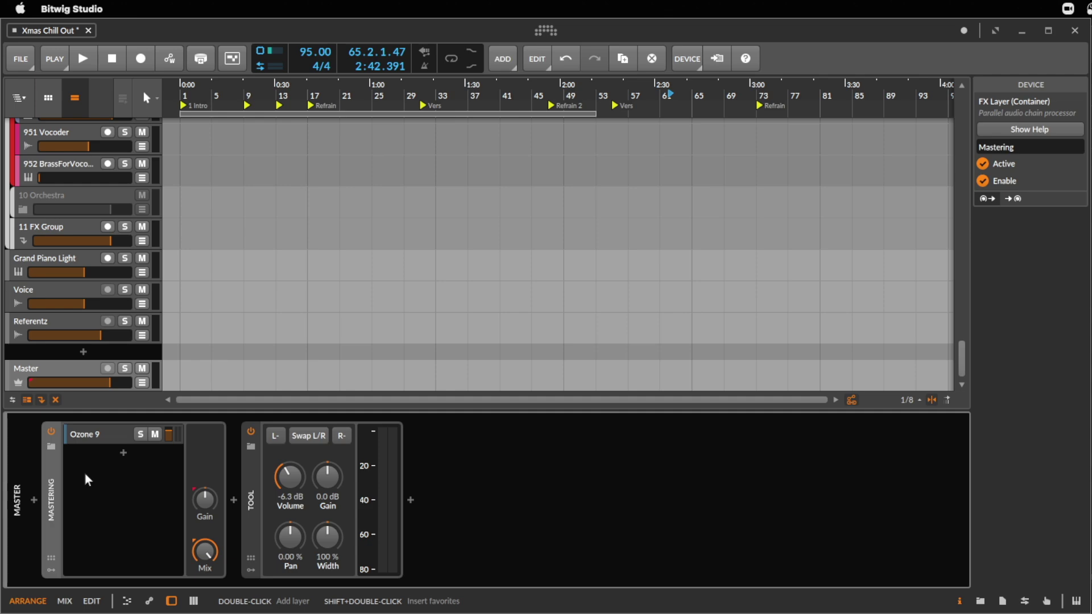
- Open the L3-LL Multi Stereo limiter window on the Music group and move it clear of the arrangement's upper tracks
scroll(248, 327, "up", 20)
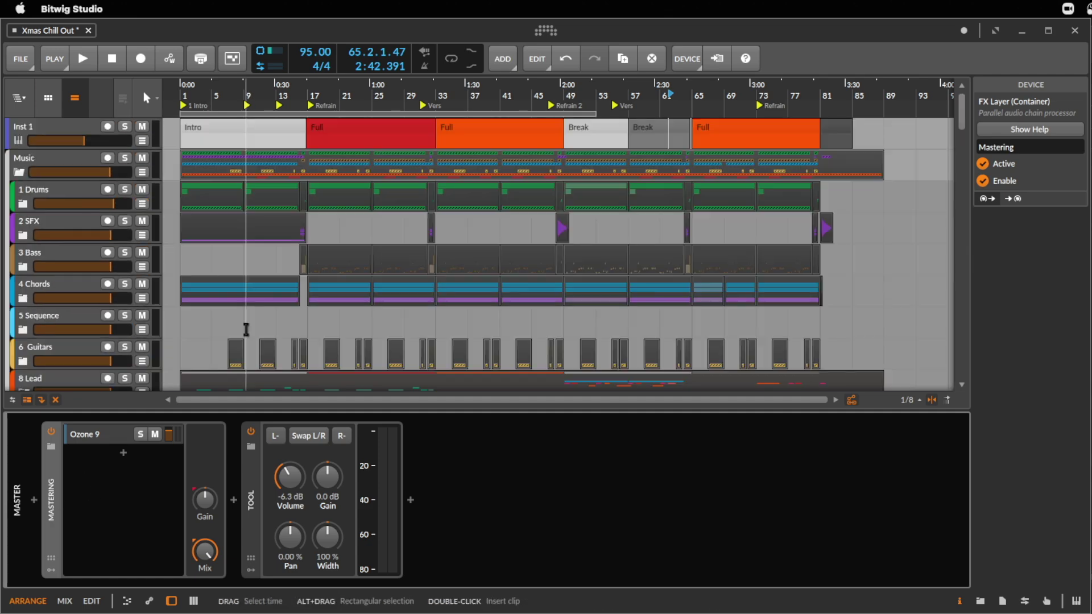
left_click(74, 164)
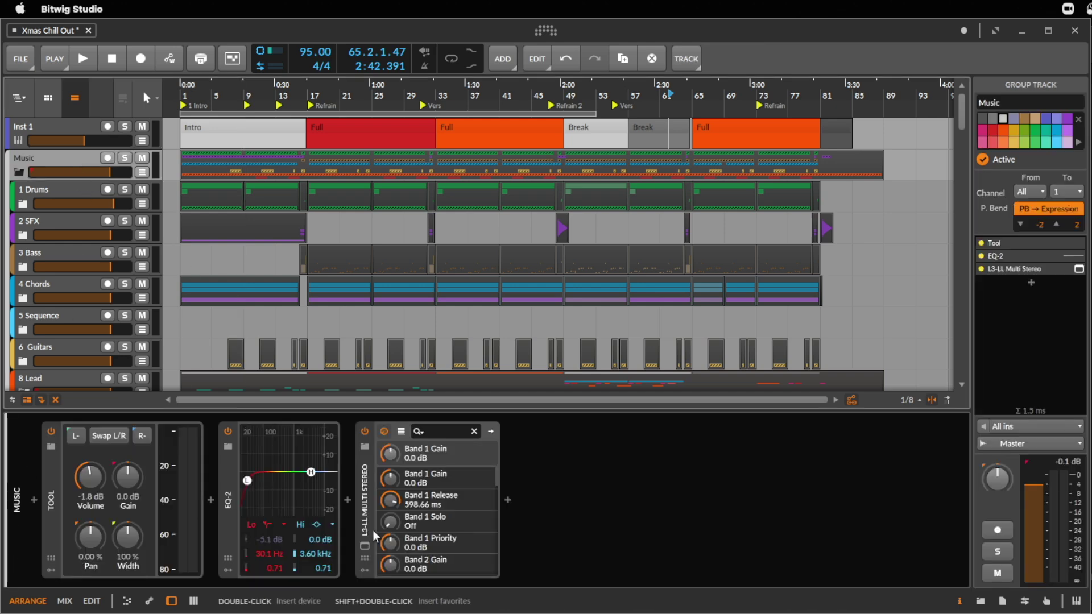
left_click(318, 504)
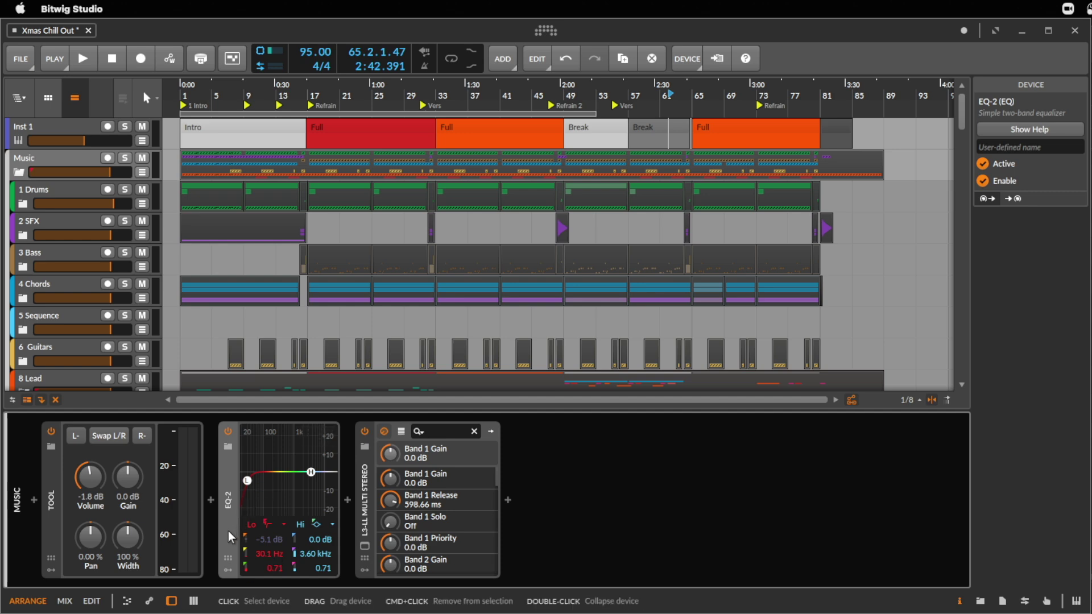
left_click(366, 549)
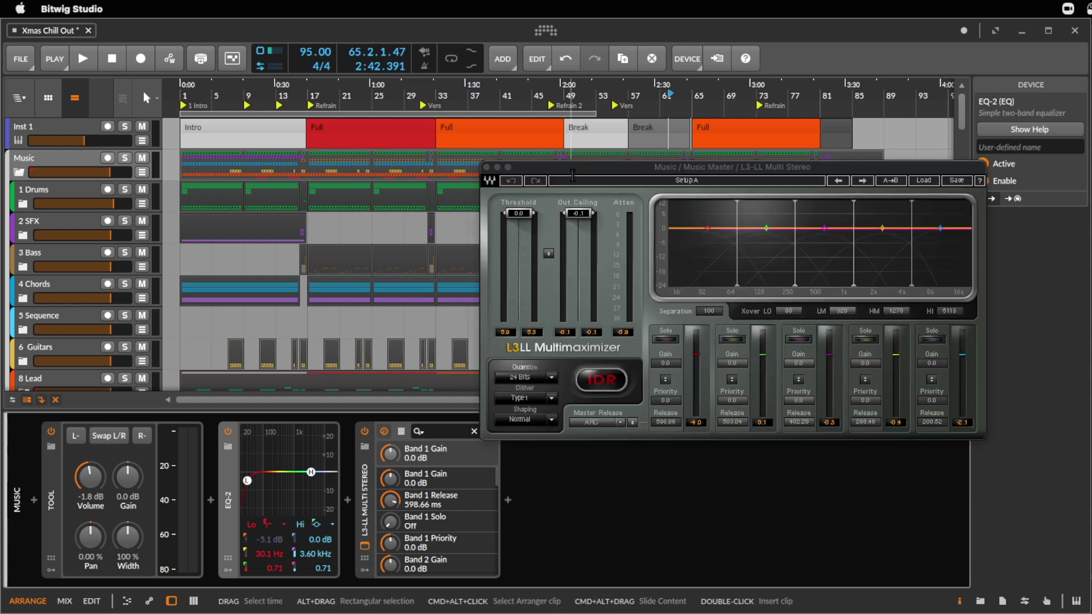
left_click_drag(645, 169, 523, 197)
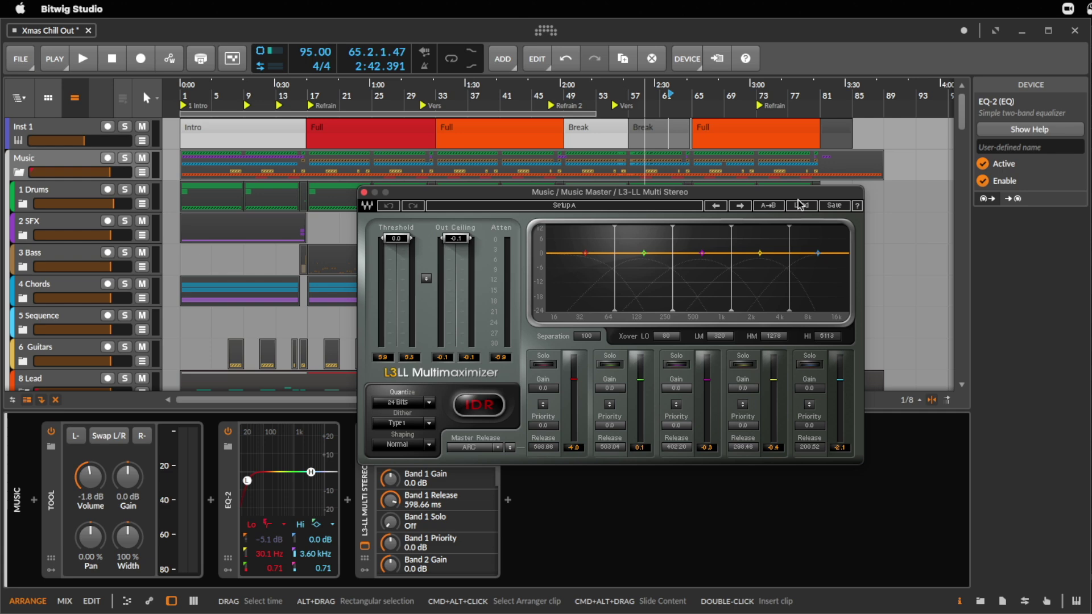
- Play the first Full section from 16.4.1 and lower the Music group limiter's threshold to -2.6 dB
left_click(344, 128)
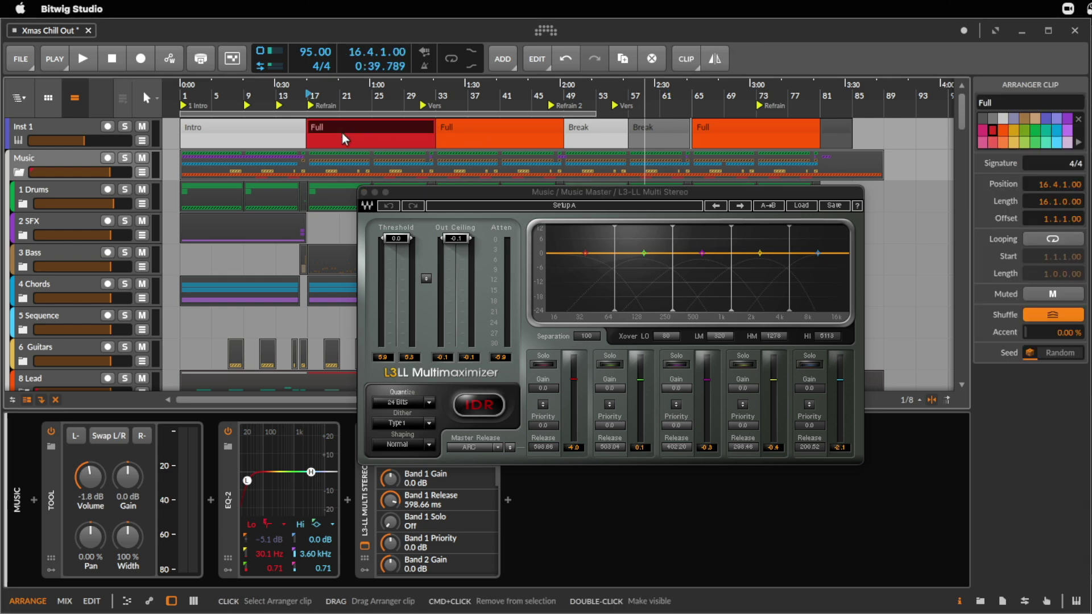
key("space")
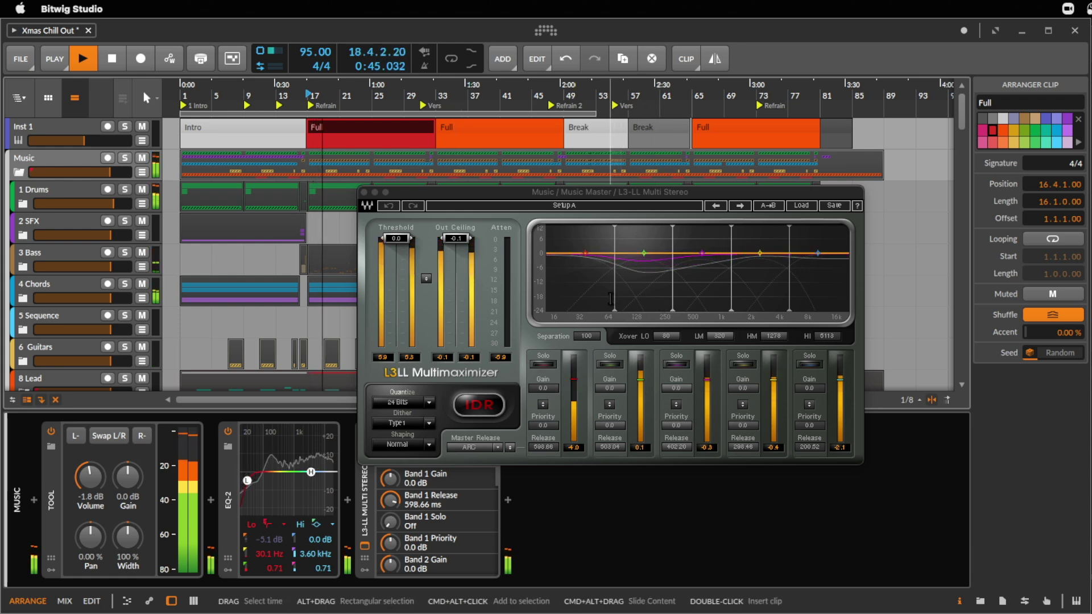
key("space")
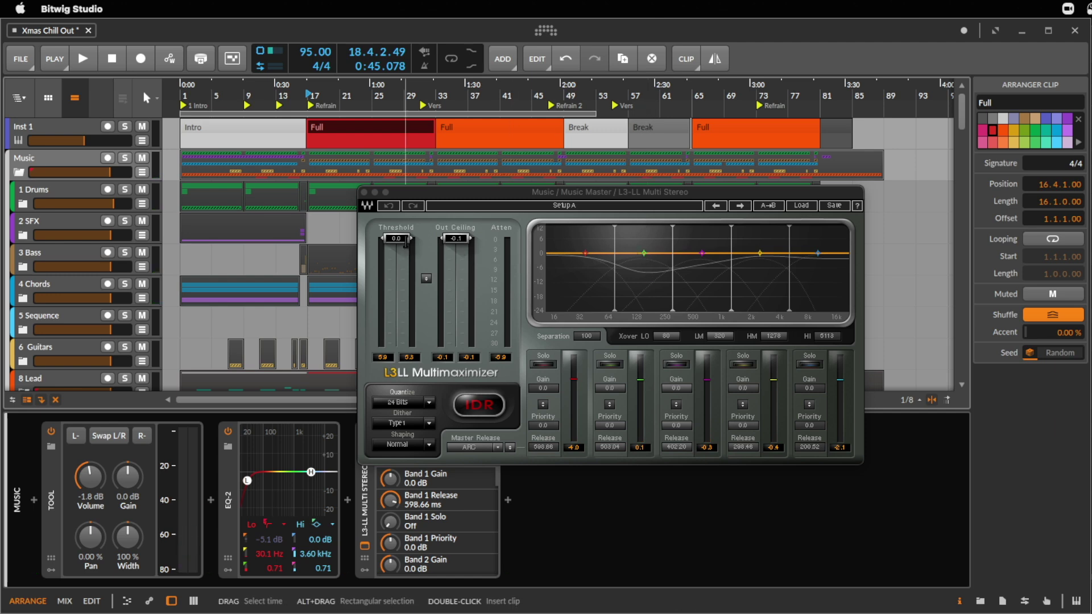
key("space")
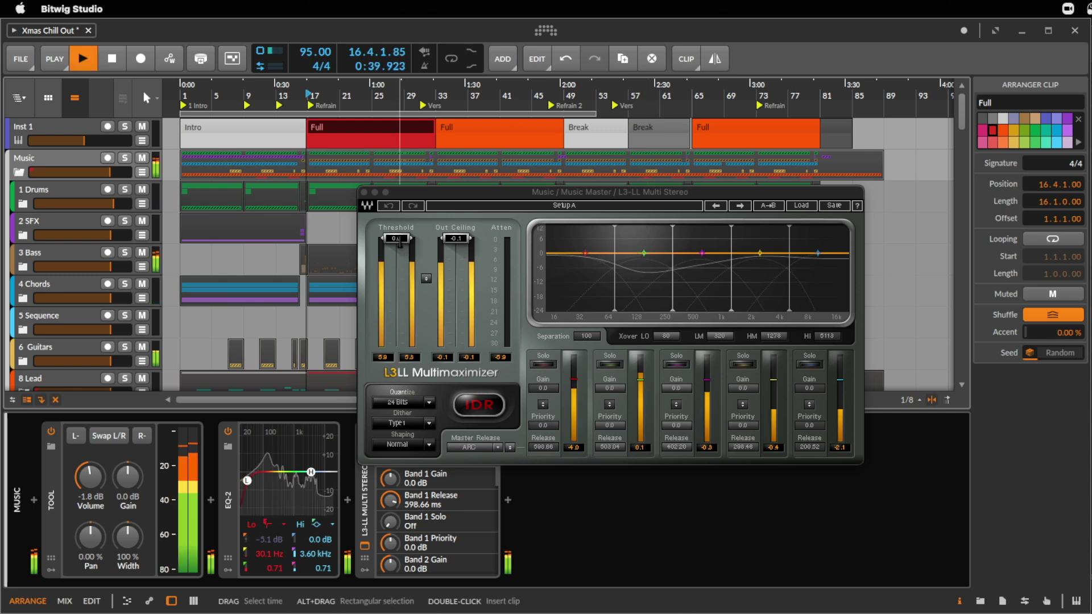
mouse_move(400, 241)
left_mouse_down()
mouse_move(400, 266)
mouse_move(397, 247)
left_mouse_up()
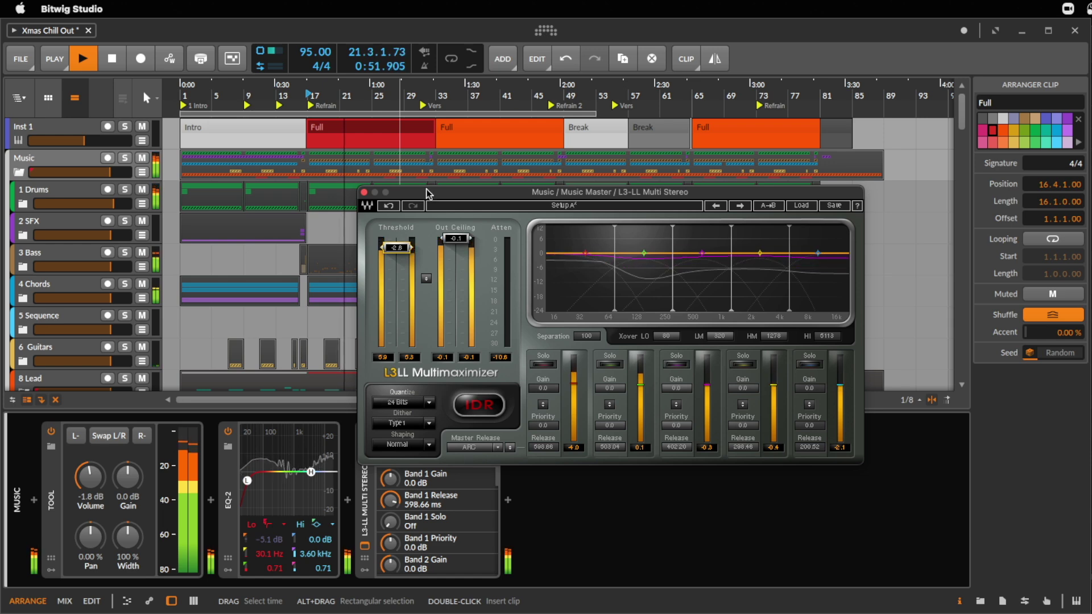
- Compare the Music group with the L3-LL limiter bypassed and active, then stop playback and close its window
left_click_drag(429, 192, 493, 186)
left_click(364, 432)
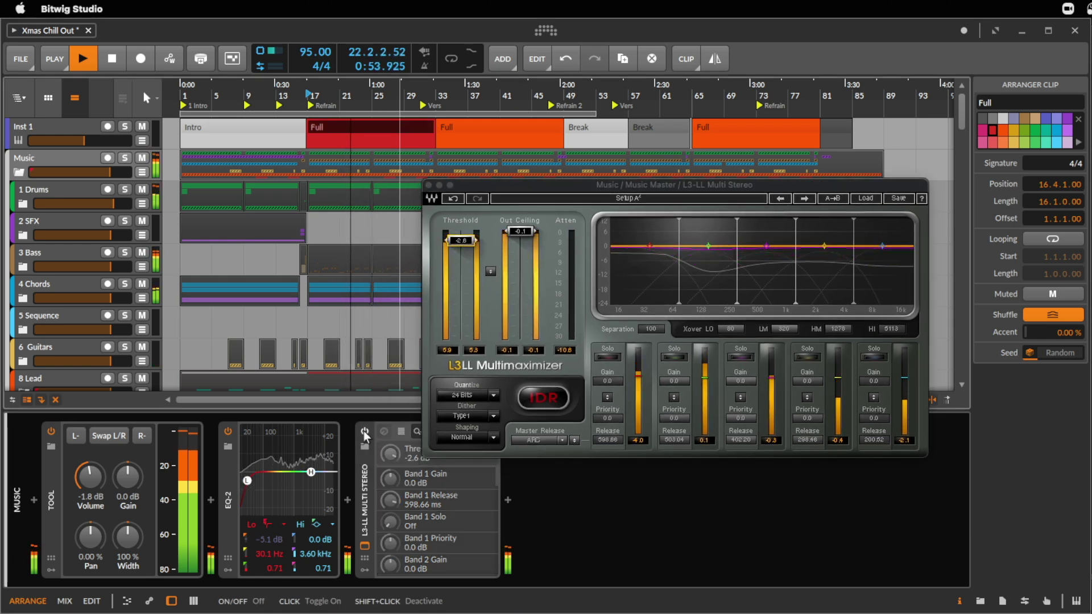
left_click(364, 432)
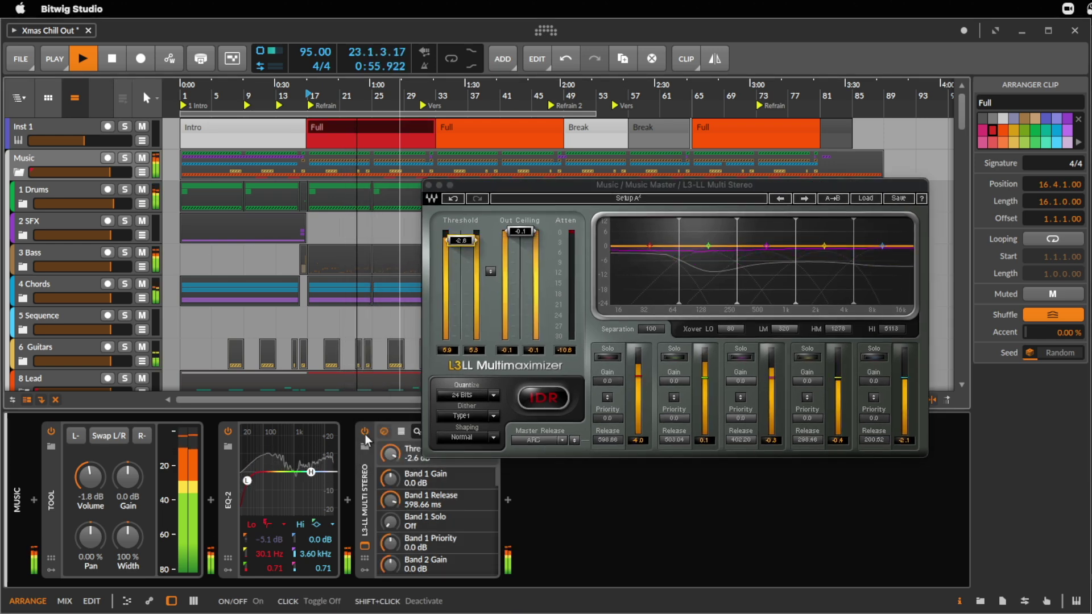
key("space")
left_click(429, 185)
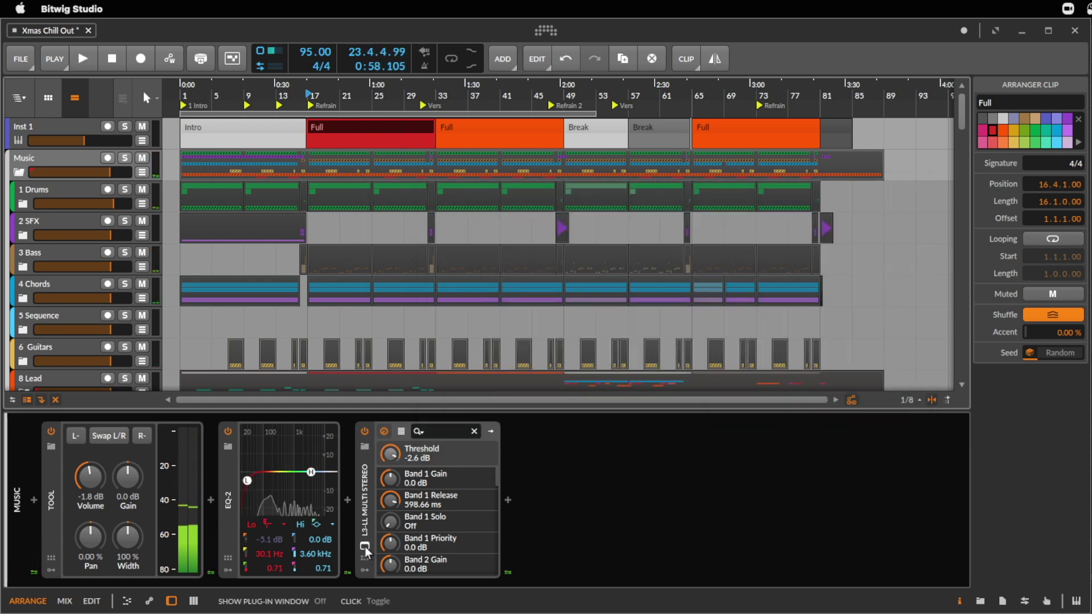
left_click(365, 545)
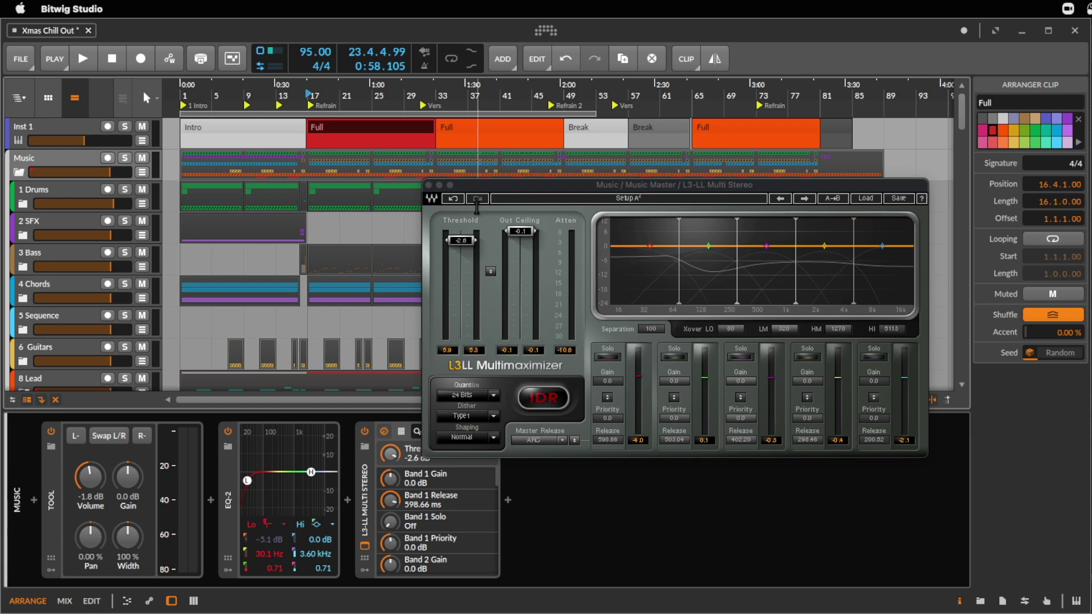
left_click(429, 185)
- Open the Ozone 9 plug-in window from the Mastering container on the Master track
scroll(60, 294, "down", 5)
scroll(59, 294, "down", 14)
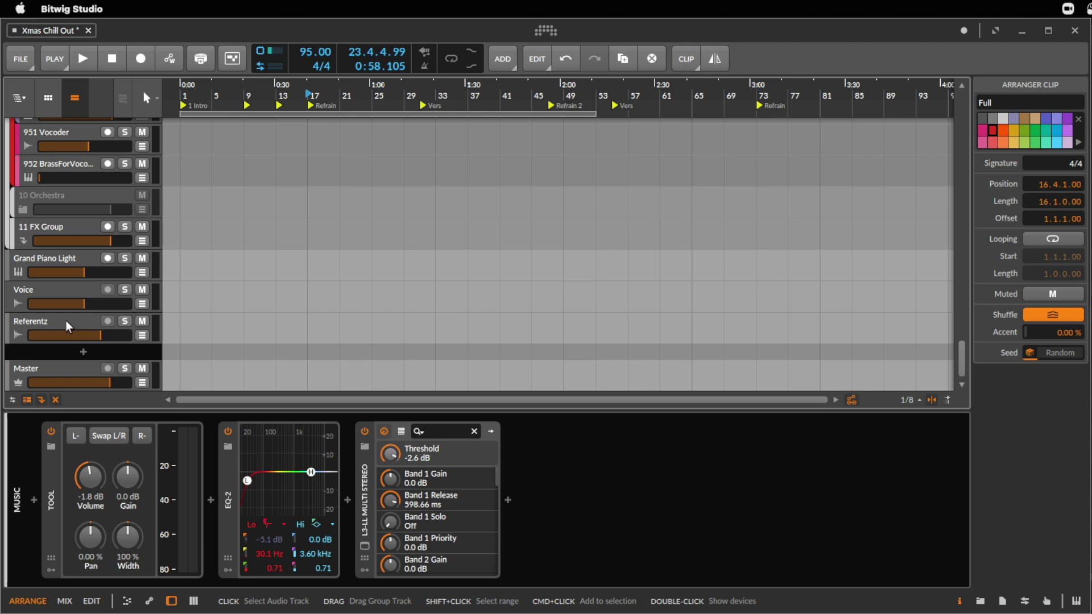
left_click(67, 369)
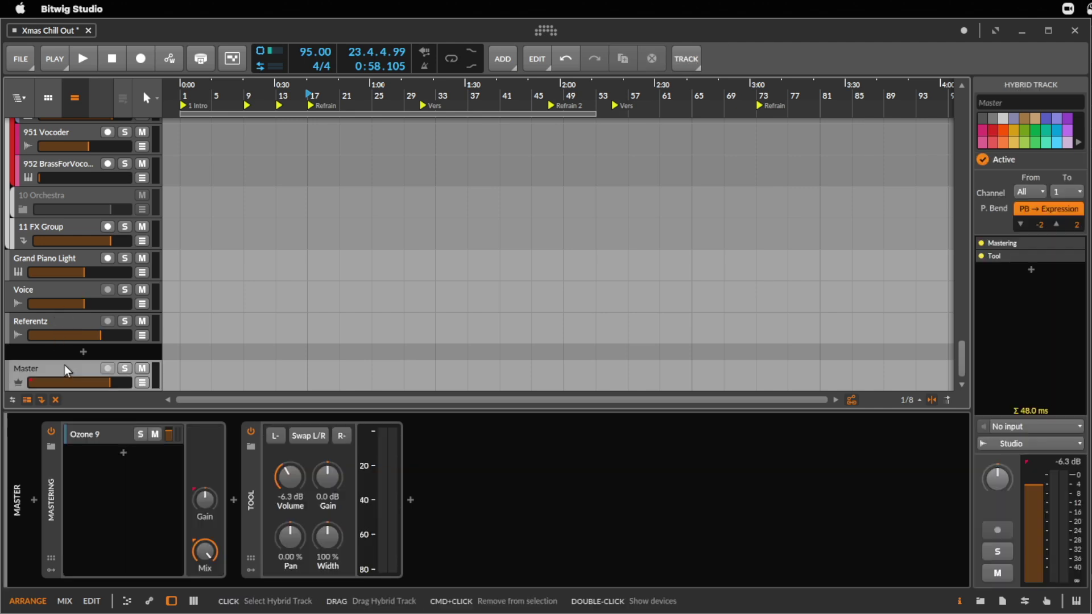
left_click(187, 455)
left_click(104, 443)
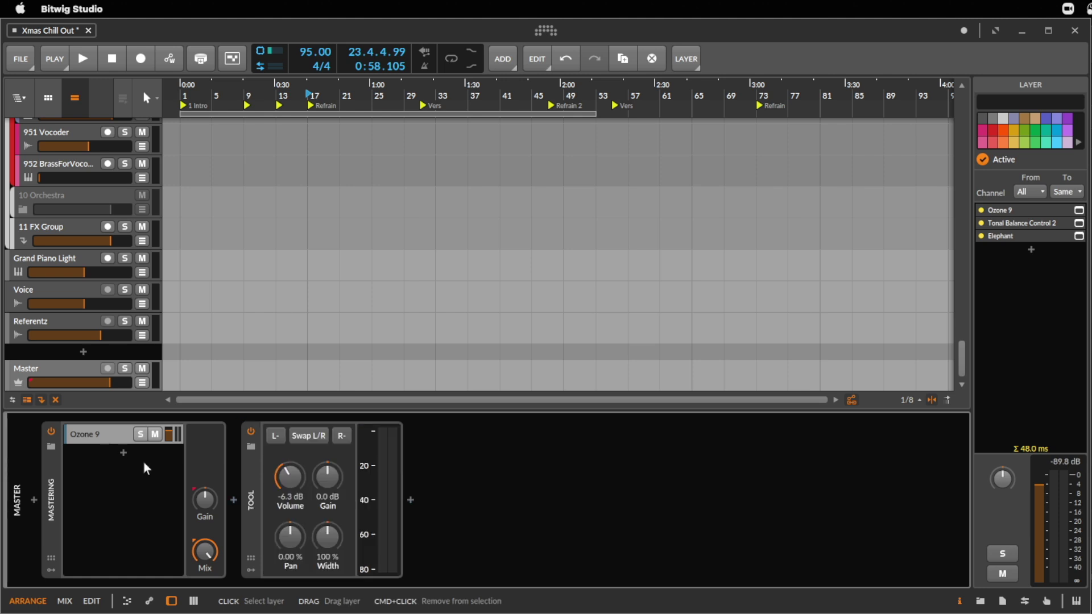
left_click(97, 441)
left_click(251, 546)
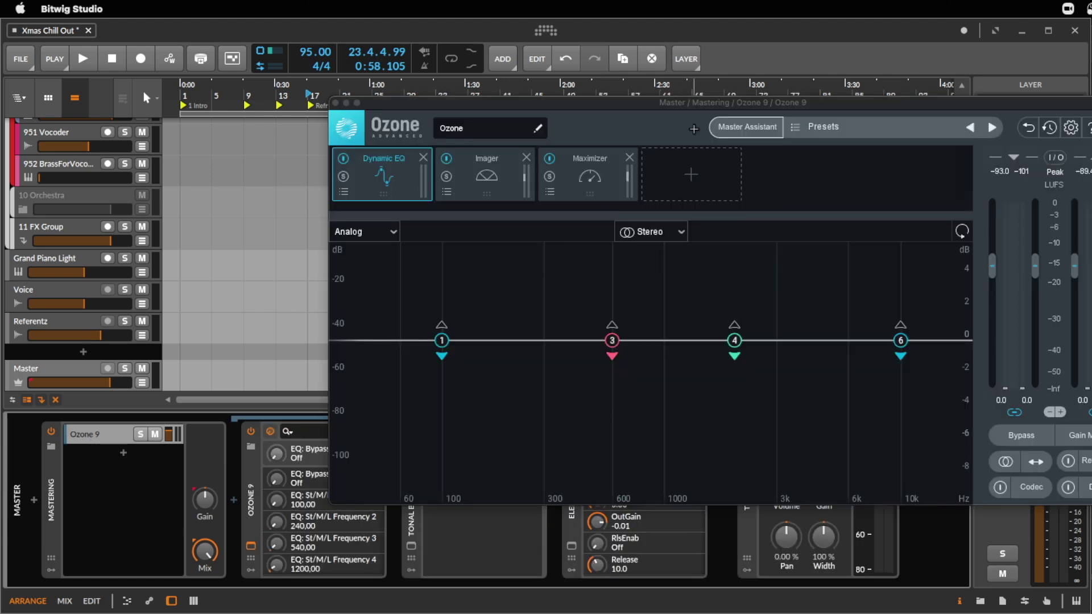
left_click_drag(695, 104, 468, 72)
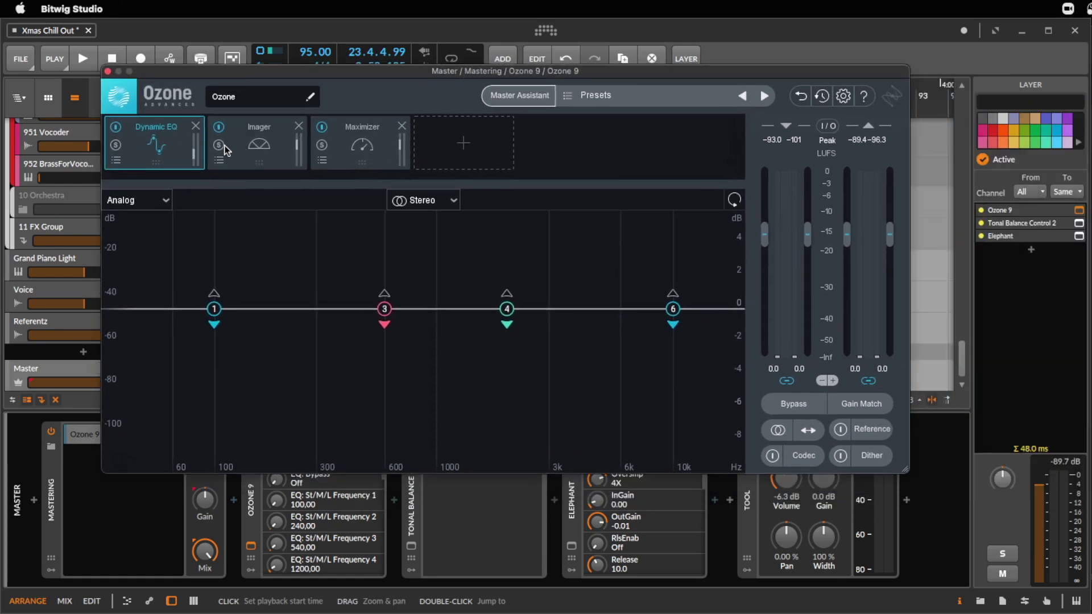
- Examine the settings of Ozone's Imager and Maximizer modules
left_click(261, 158)
left_click(359, 153)
left_click(277, 150)
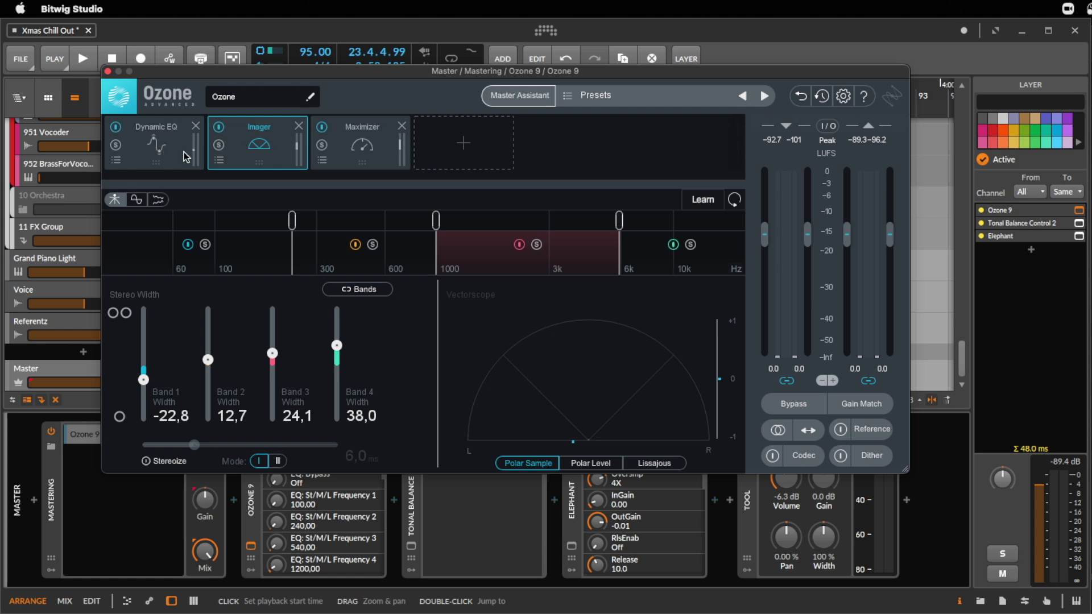
left_click(363, 165)
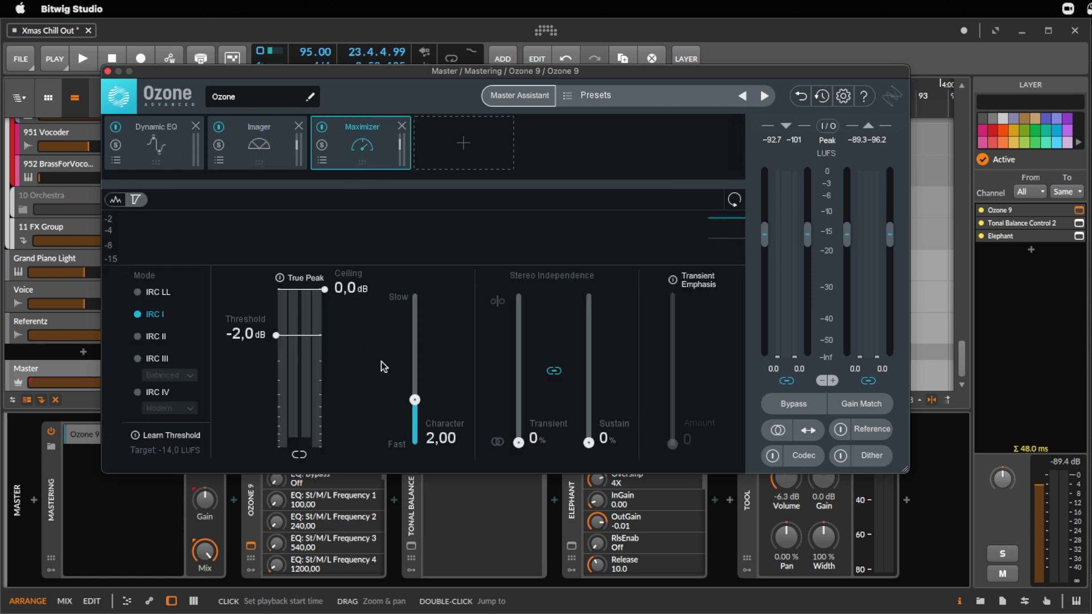
- Set the Ozone Imager's stereo widths to -32.9, 19.0, 35.4 and 55.7 for bands 1 to 4
left_click(280, 157)
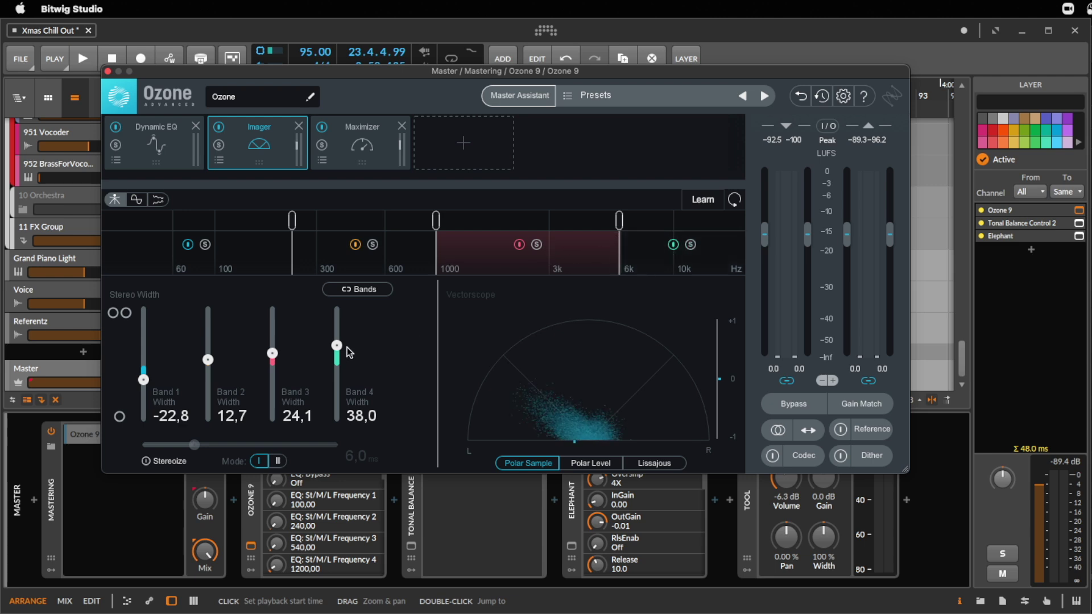
left_click_drag(336, 347, 338, 342)
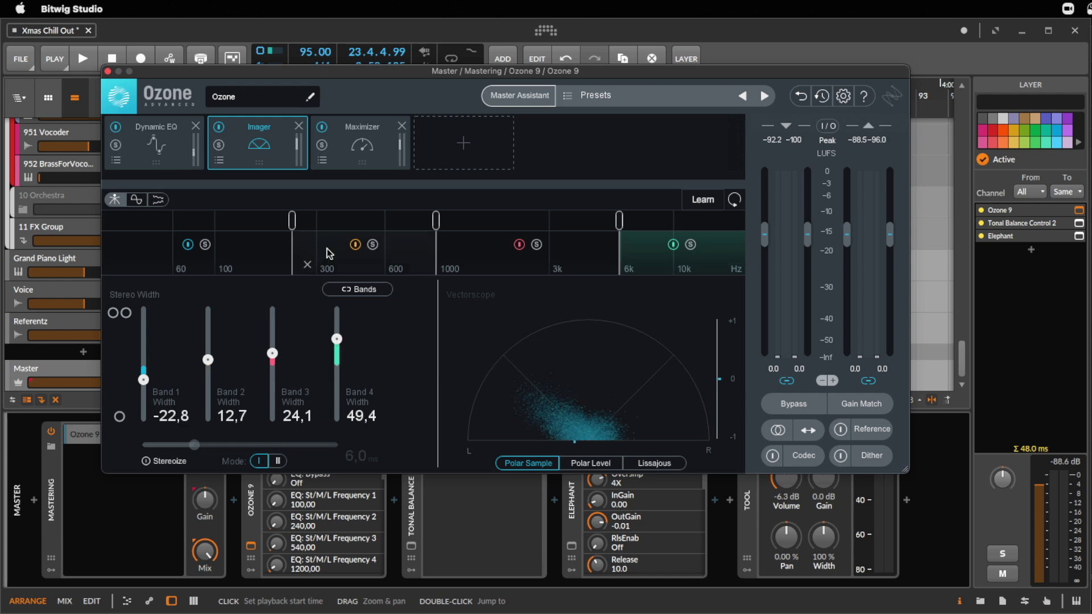
mouse_move(337, 341)
left_mouse_down()
mouse_move(340, 440)
mouse_move(338, 318)
mouse_move(339, 333)
left_mouse_up()
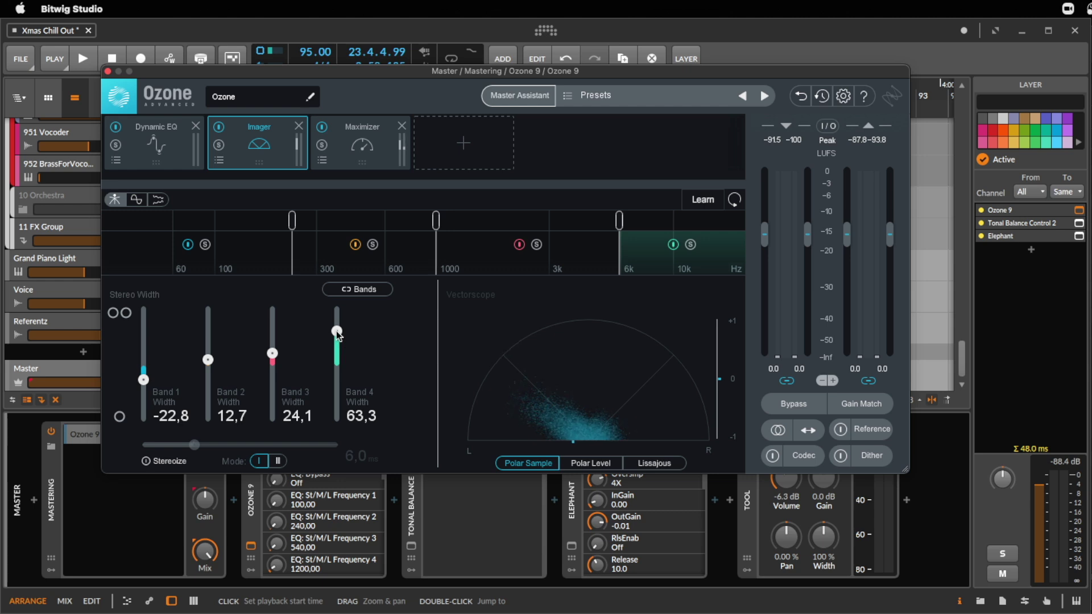
left_click_drag(337, 331, 337, 338)
mouse_move(272, 354)
left_mouse_down()
mouse_move(336, 338)
mouse_move(279, 345)
left_mouse_up()
left_click_drag(211, 359, 212, 357)
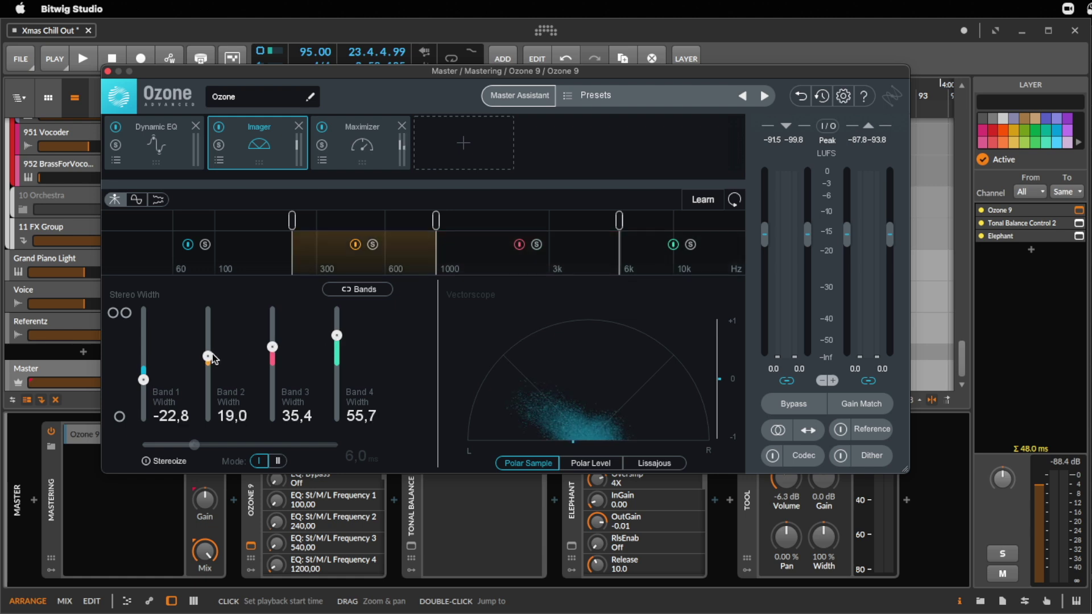
left_click_drag(144, 381, 145, 388)
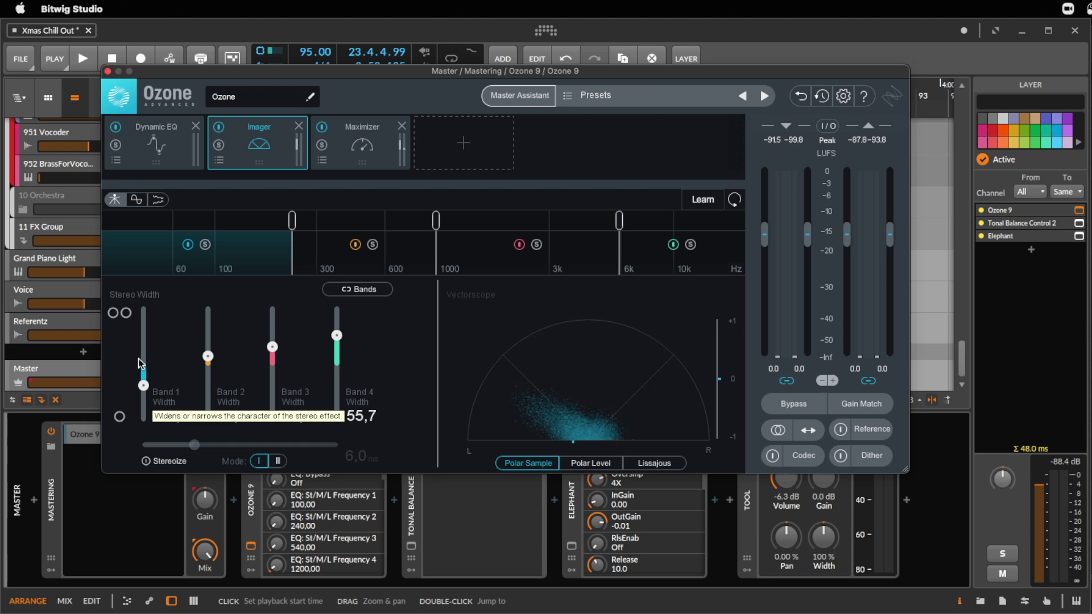
- Play the Full section from 16.4.1 while switching the Ozone Imager off and on to compare the stereo image
left_click(218, 127)
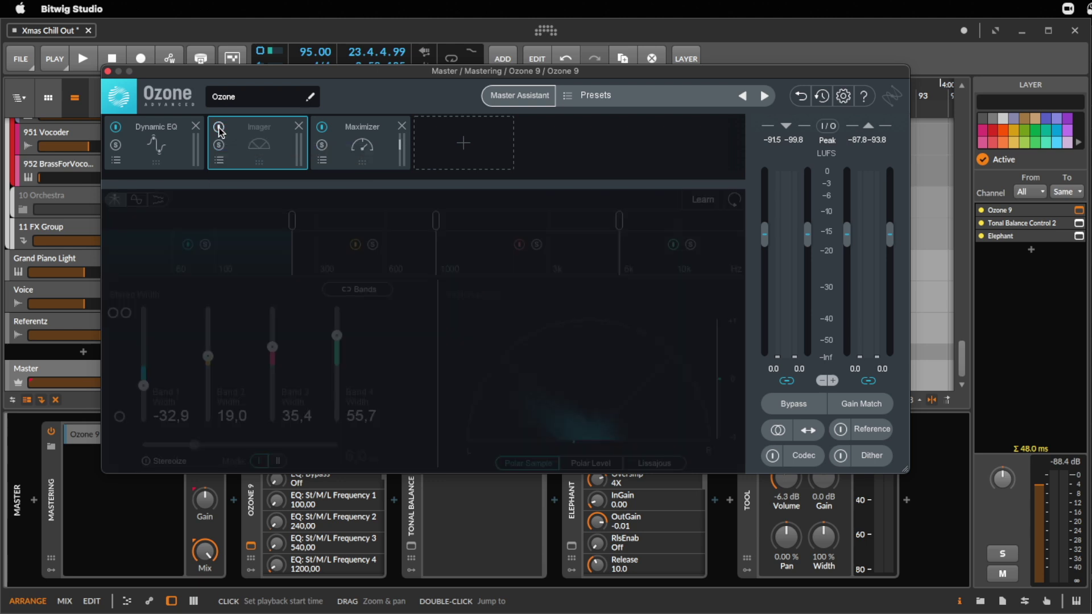
left_click(219, 128)
left_click(219, 127)
left_click(219, 128)
left_click(219, 128)
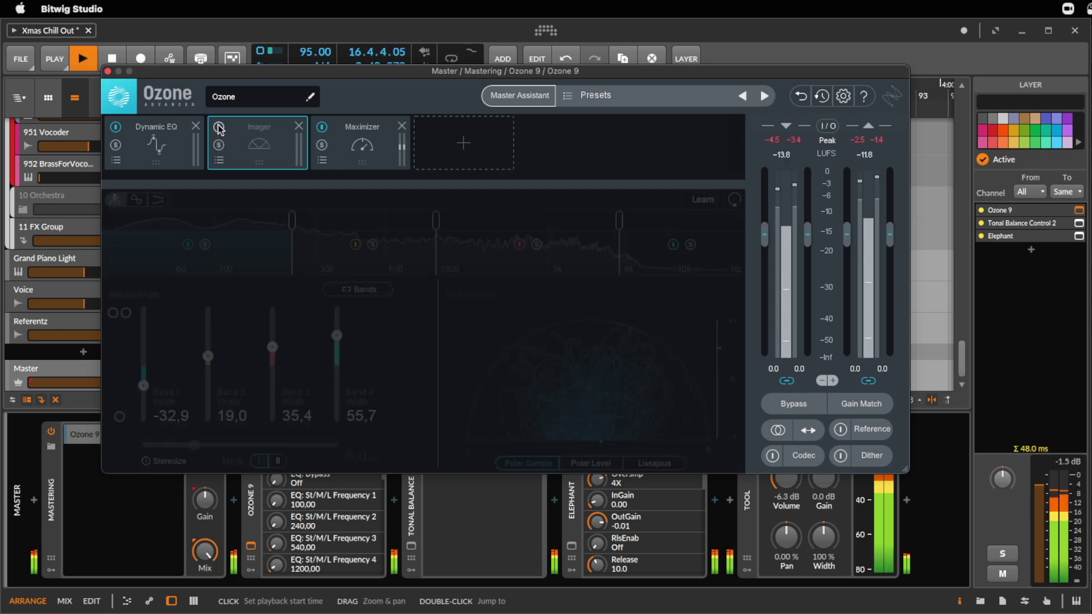
key("space")
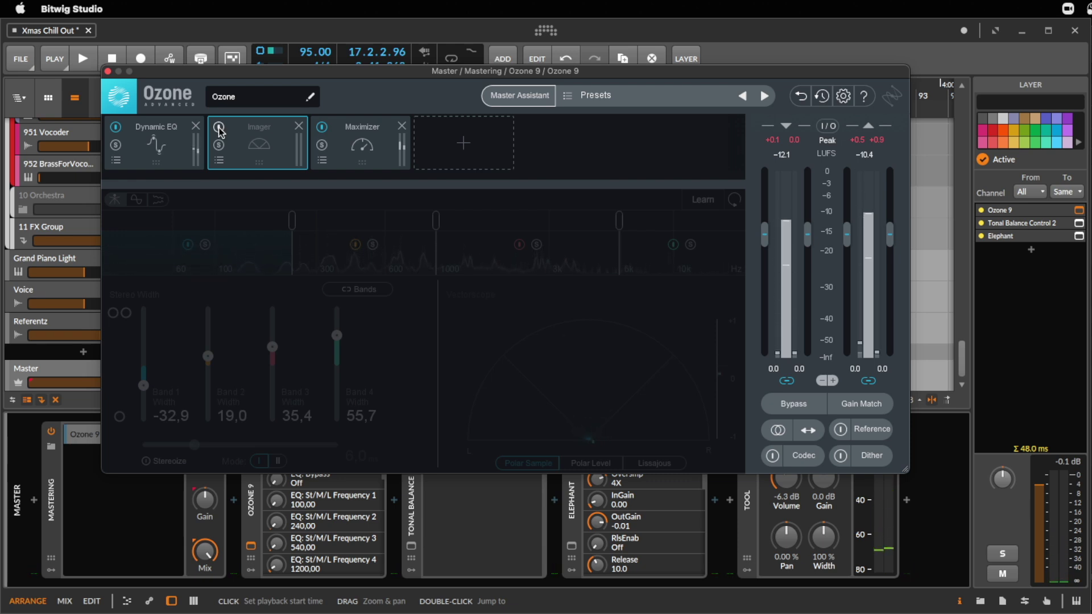
- Switch the Ozone Imager back on during playback and set the stereo width of band 2 to 26.6 and band 3 to 41.8
key("space")
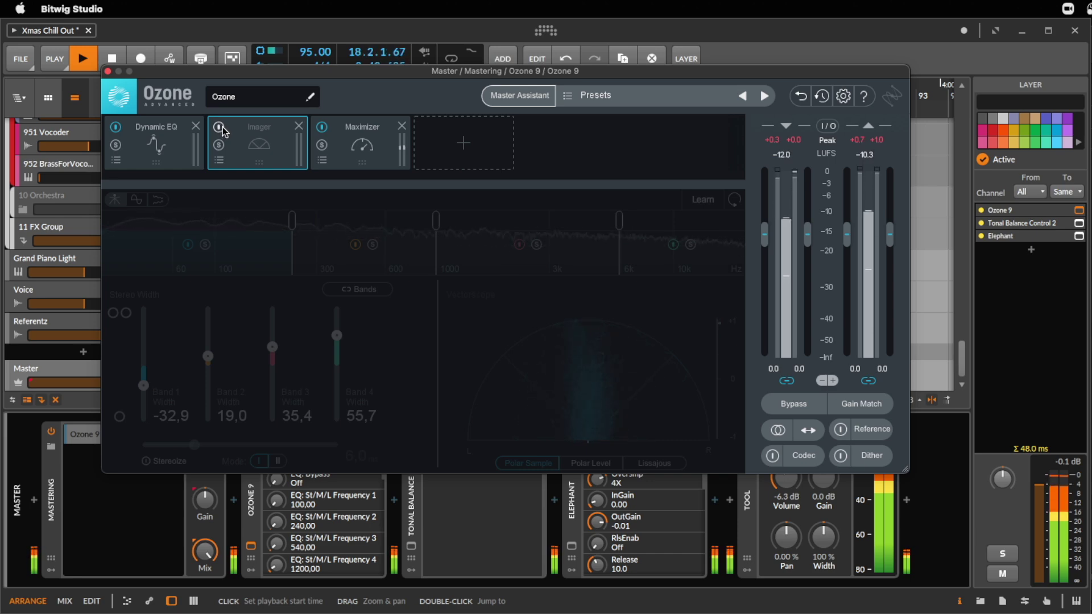
left_click(219, 129)
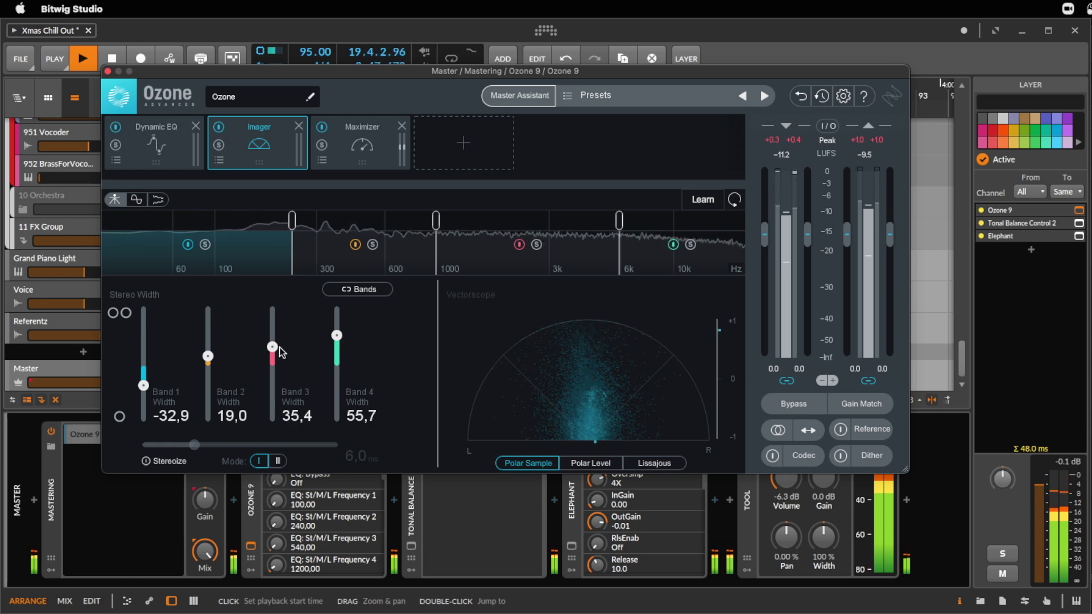
left_click_drag(272, 347, 272, 343)
left_click_drag(208, 356, 208, 352)
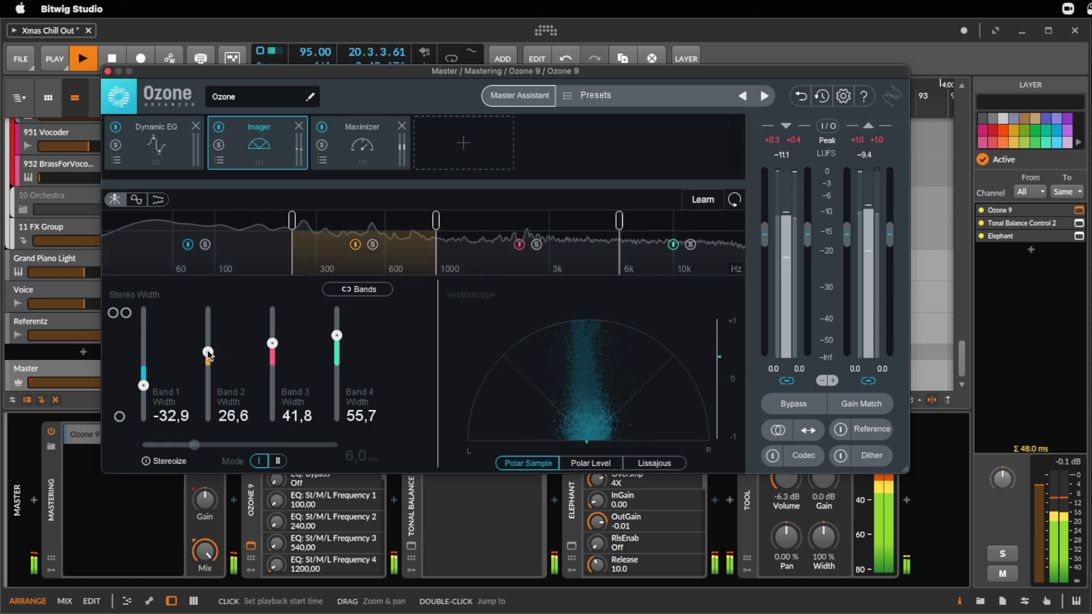
- Compare the widened stereo image with the Imager switched off and on, and stop playback
left_click(219, 129)
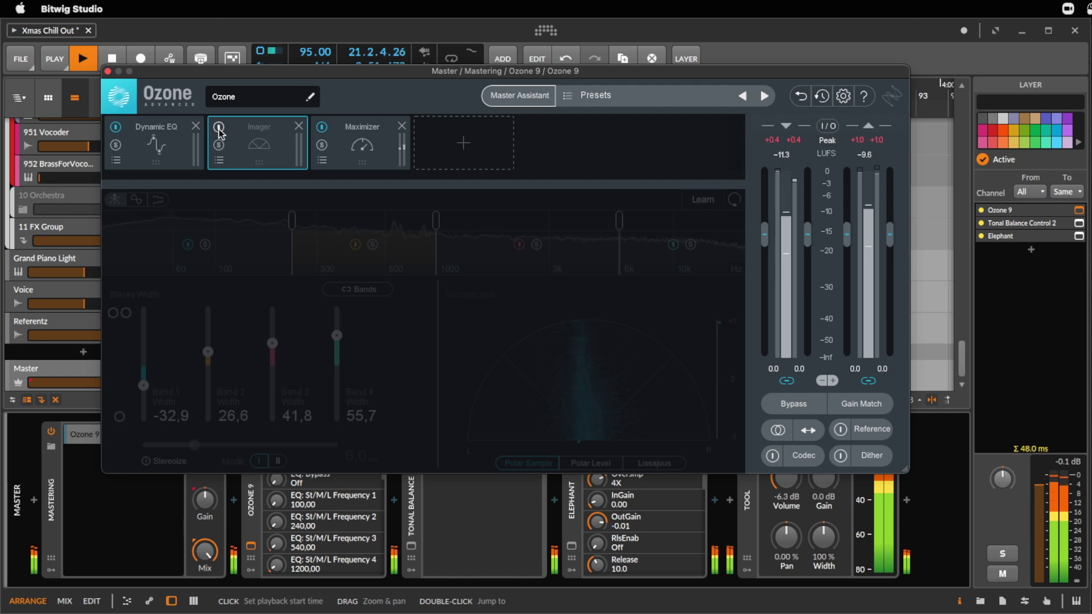
left_click(219, 129)
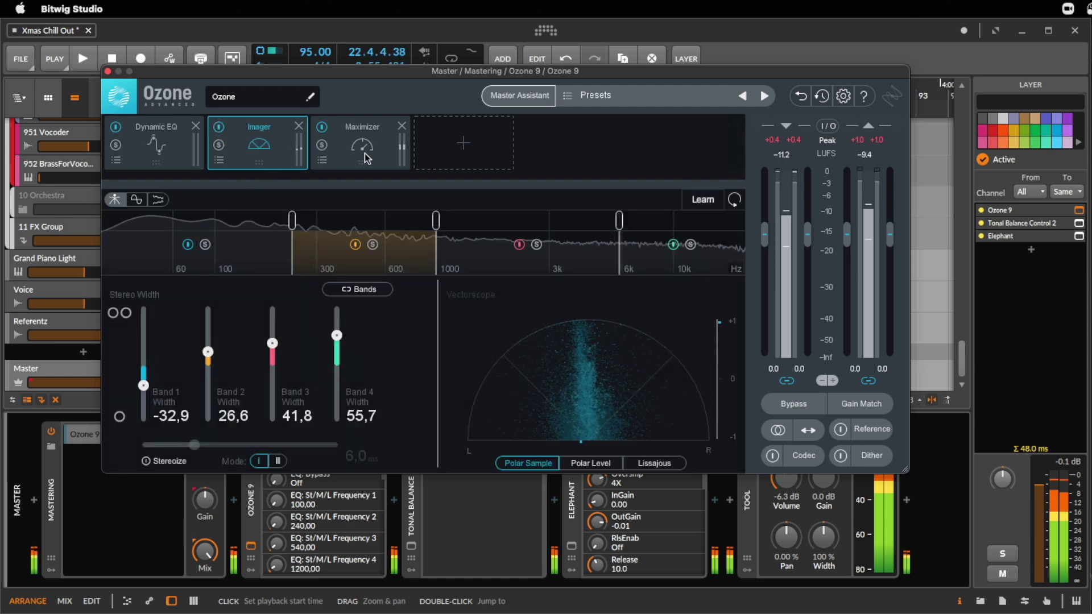
key("space")
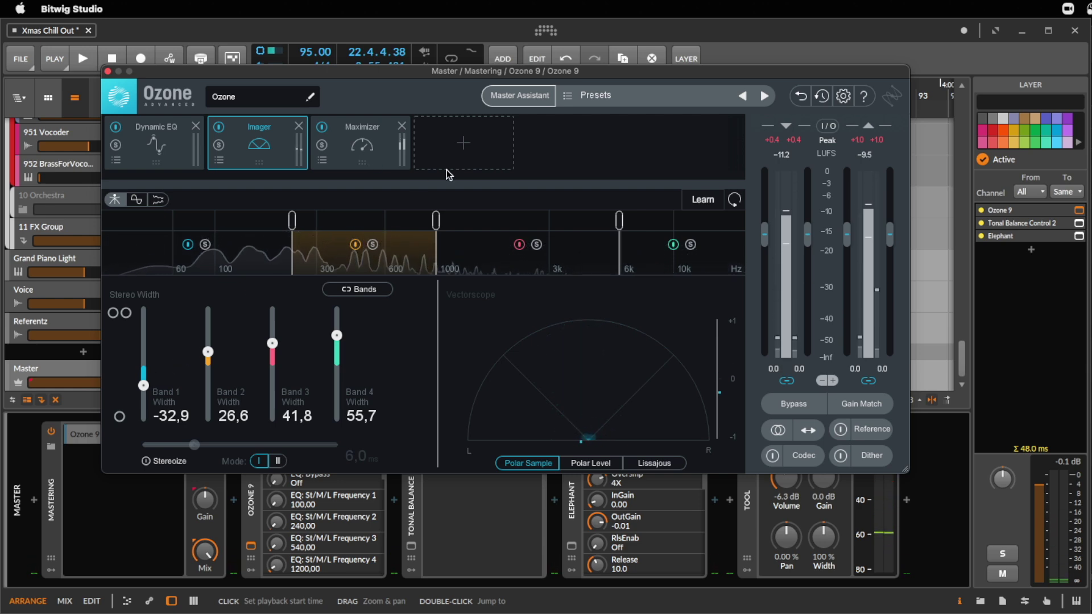
- Open Tonal Balance Control 2 from the Mastering container and check the mix against the Bass Heavy target during playback
left_click(341, 159)
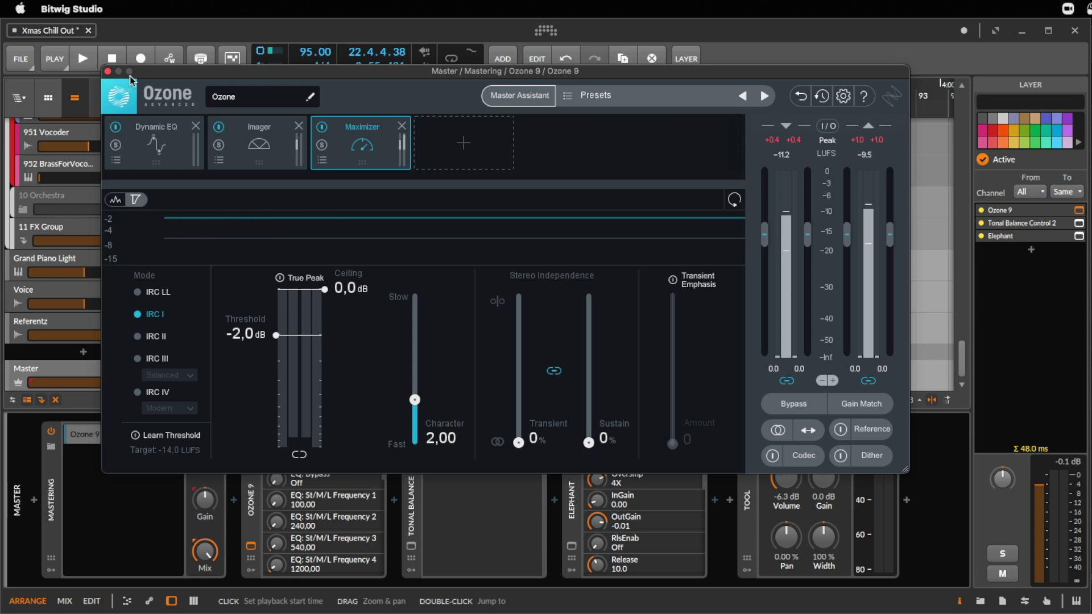
left_click(411, 548)
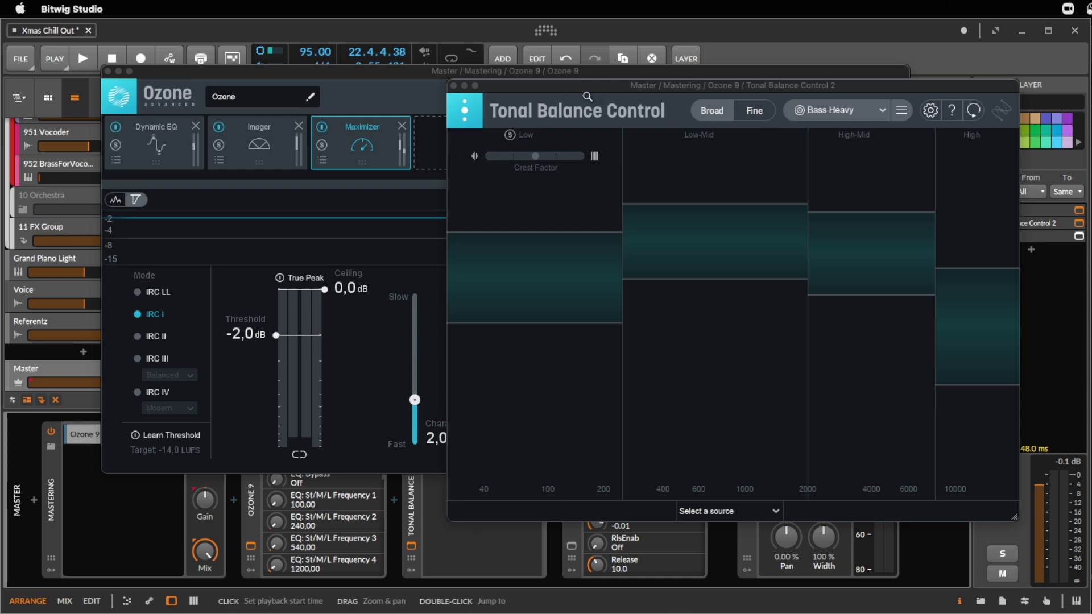
left_click_drag(768, 87, 569, 107)
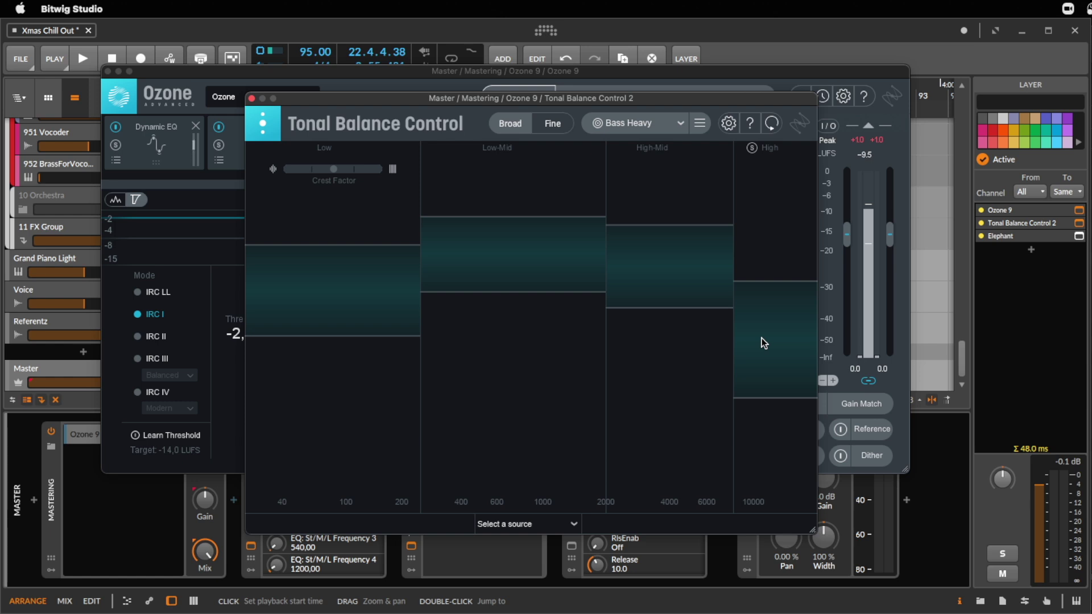
key("space")
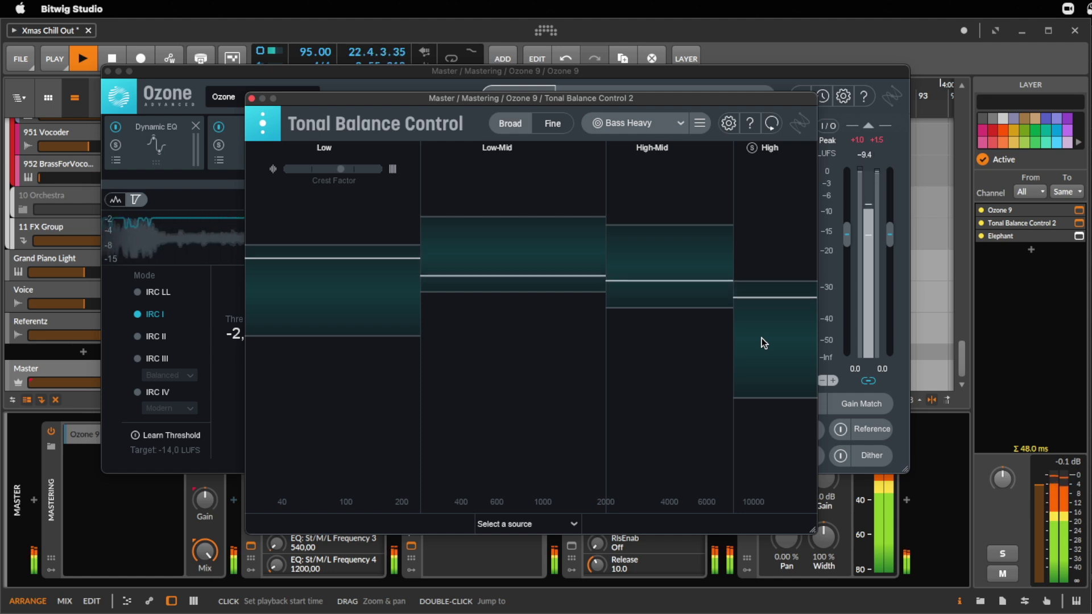
key("space")
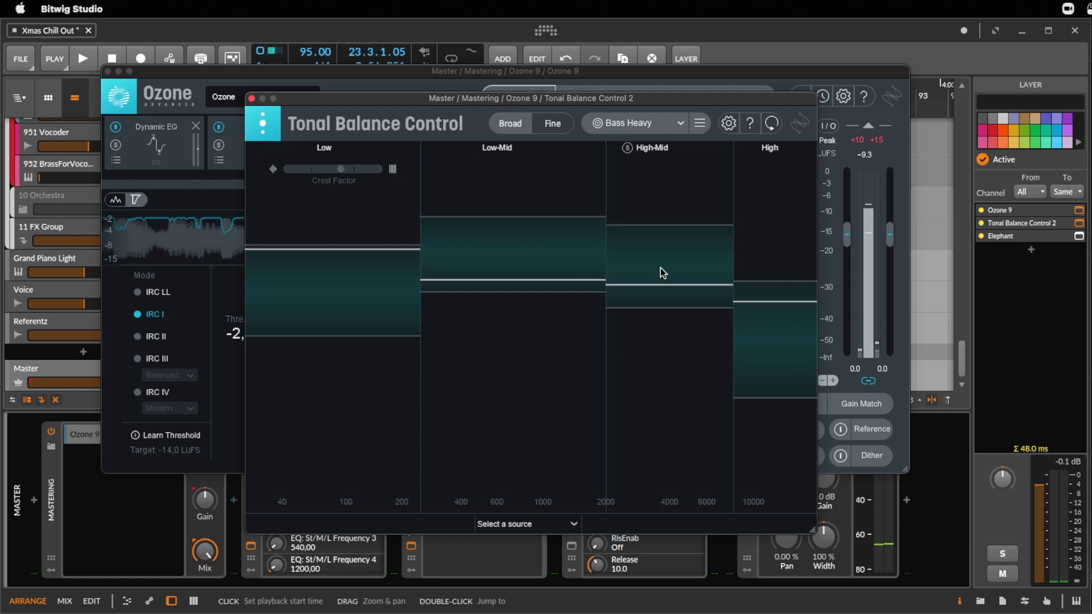
- In Ozone's Dynamic EQ, set the 100 Hz Baxandall Bass band to -0.9 dB gain and -32.5 dB threshold, and start playback
left_click_drag(575, 100, 962, 180)
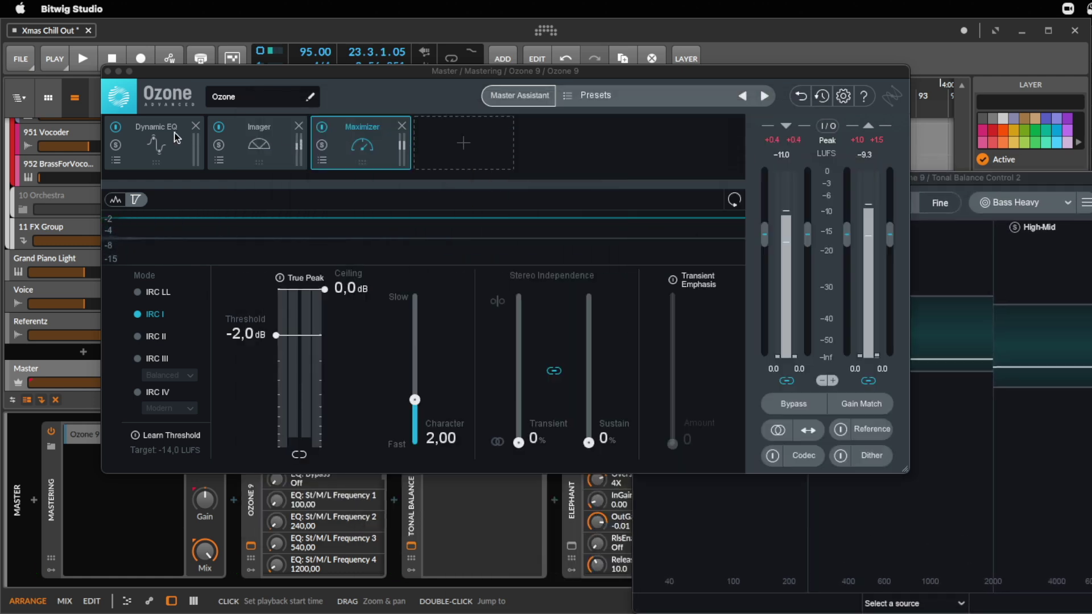
left_click(176, 138)
mouse_move(215, 322)
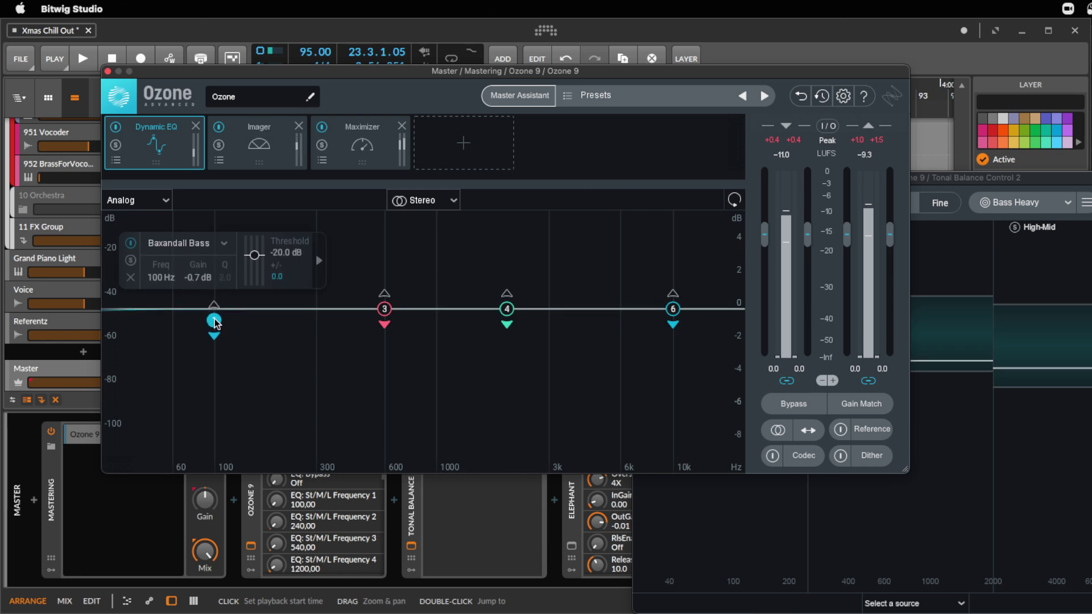
left_click_drag(215, 322, 216, 326)
key("space")
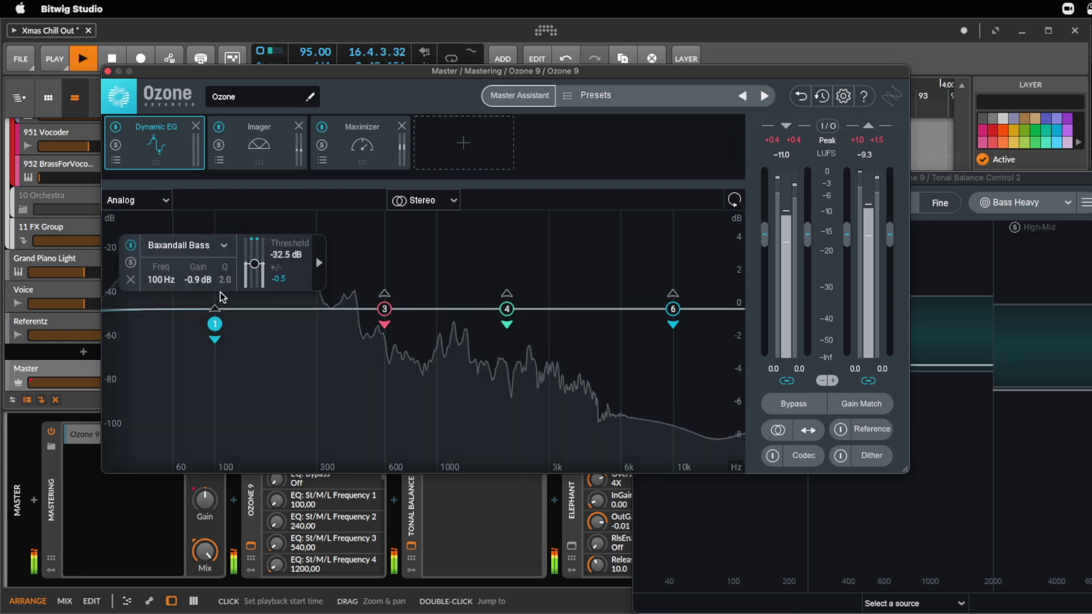
- Move Dynamic EQ band 1 up between 100 and 300 Hz and set band 3 to 133 Hz, -1.3 dB gain and -32.5 dB threshold
left_click_drag(215, 325, 293, 336)
left_click_drag(402, 320, 243, 332)
left_click_drag(272, 263, 271, 265)
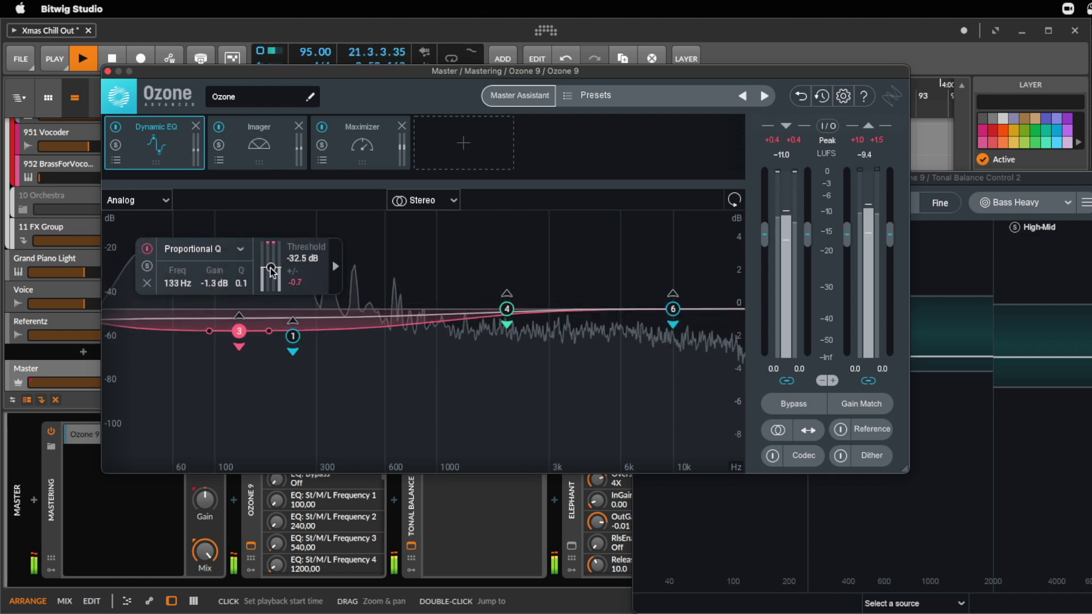
- Compare the sound with the Dynamic EQ off and on, check the result in Tonal Balance Control, and stop playback
left_click(116, 130)
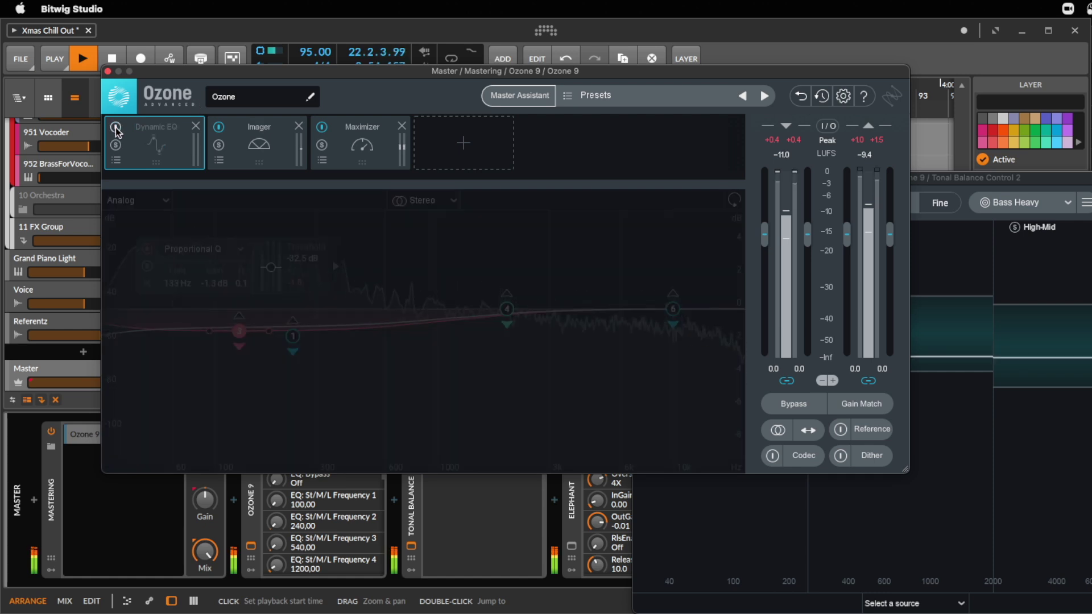
left_click(116, 130)
left_click_drag(1005, 179, 924, 146)
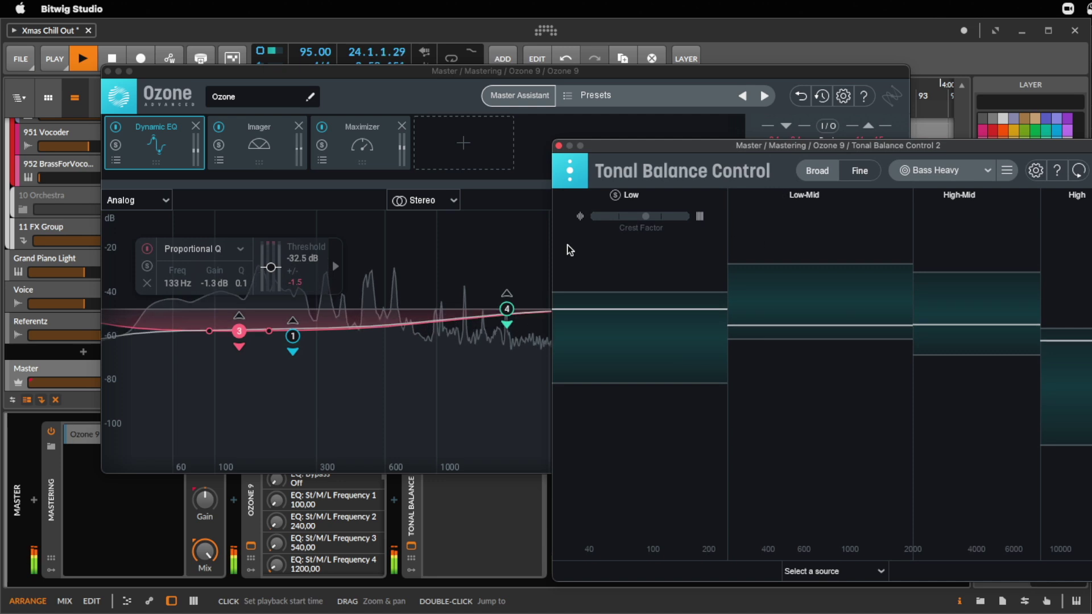
key("space")
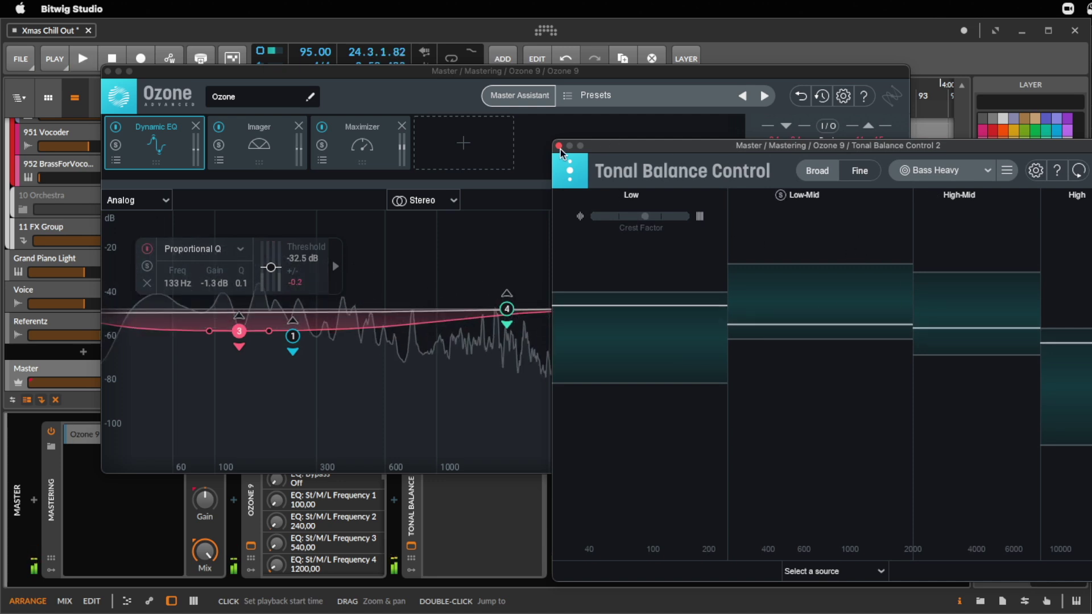
- Show Ozone's Maximizer module and arrange the Ozone and Tonal Balance Control windows so both can be viewed
left_click(362, 142)
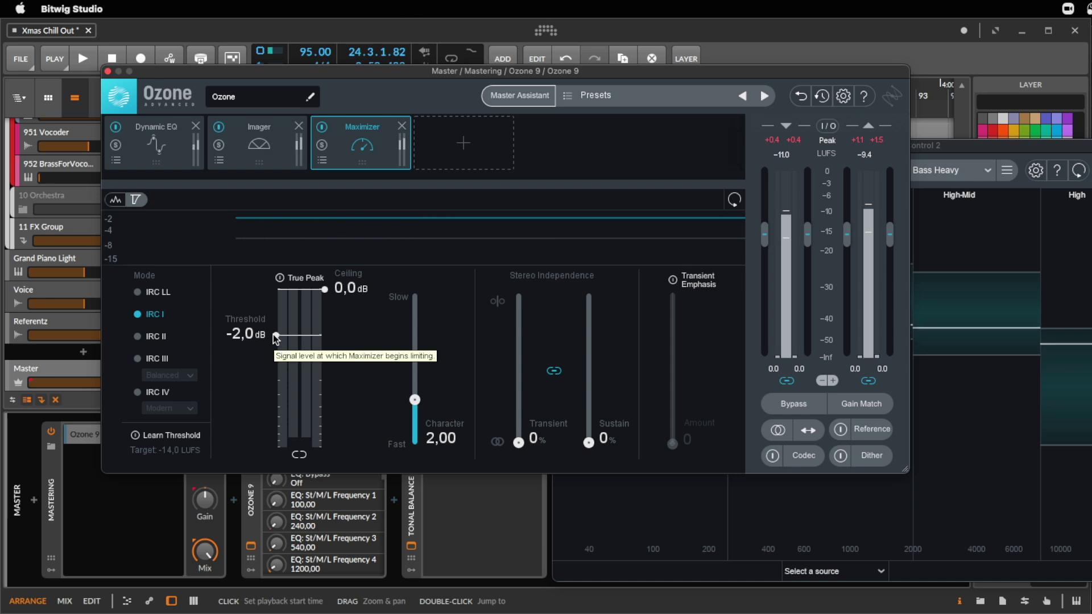
left_click_drag(458, 75, 450, 73)
left_click(1005, 148)
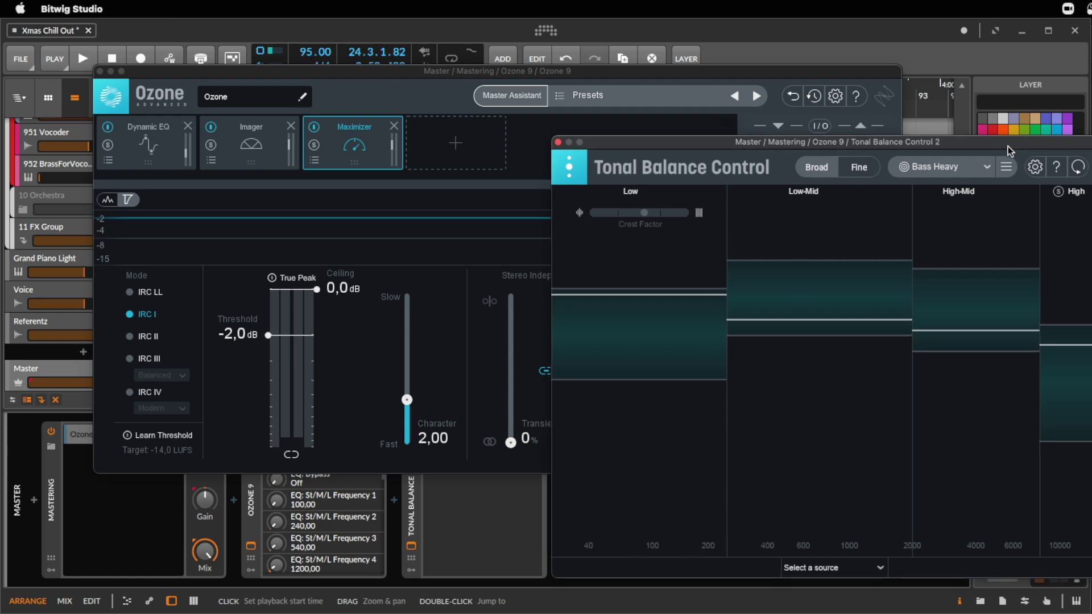
left_click_drag(1007, 145, 972, 120)
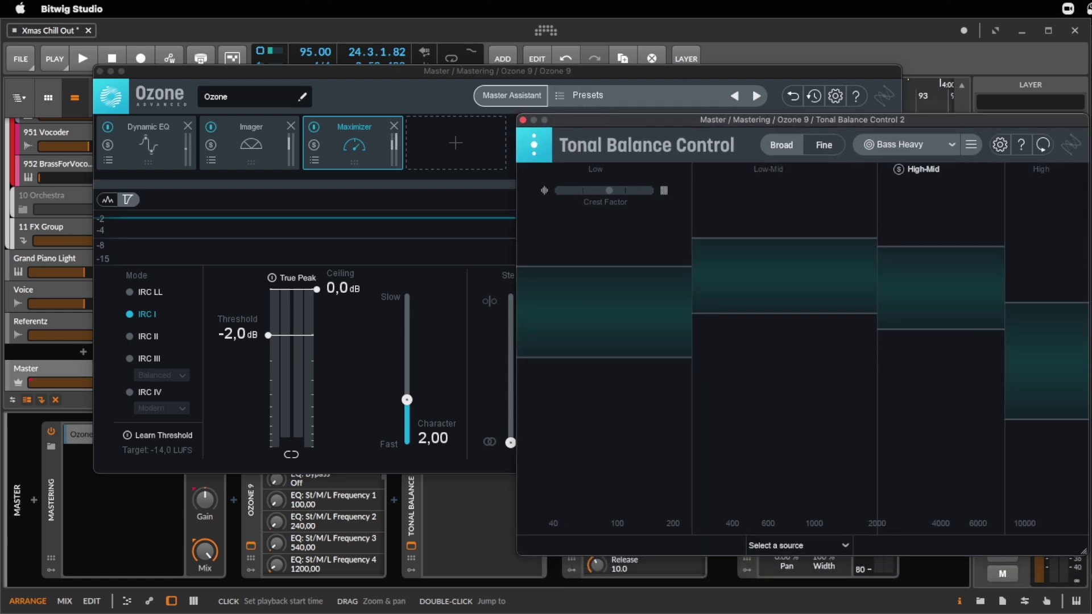
- Switch to Chrome, search Google for "ozone" and look through the results for the iZotope plug-in
key("super+Tab")
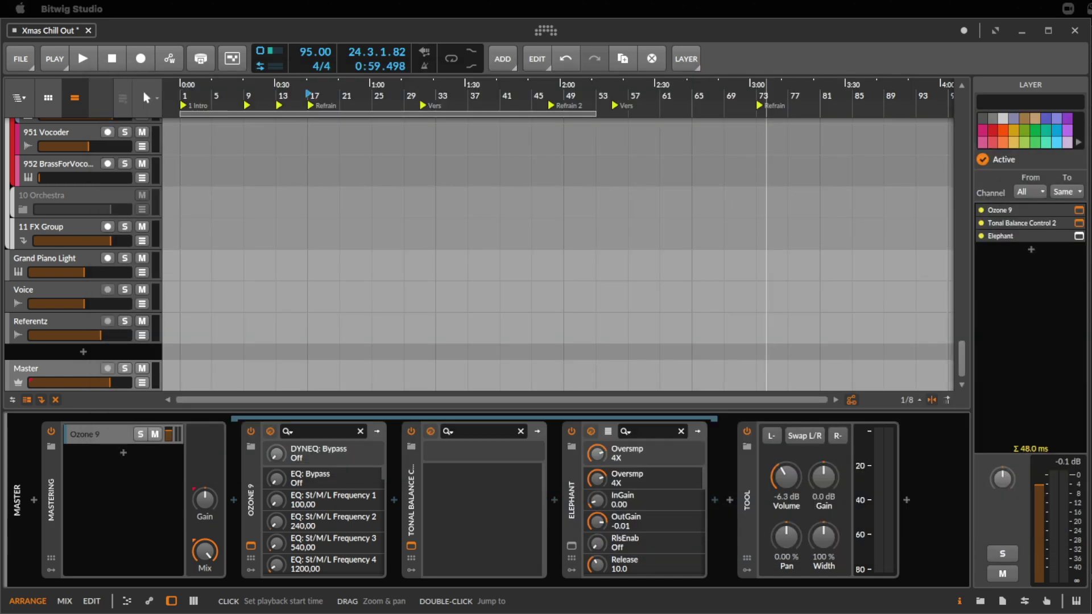
left_click_drag(1091, 284, 573, 44)
type("ozone")
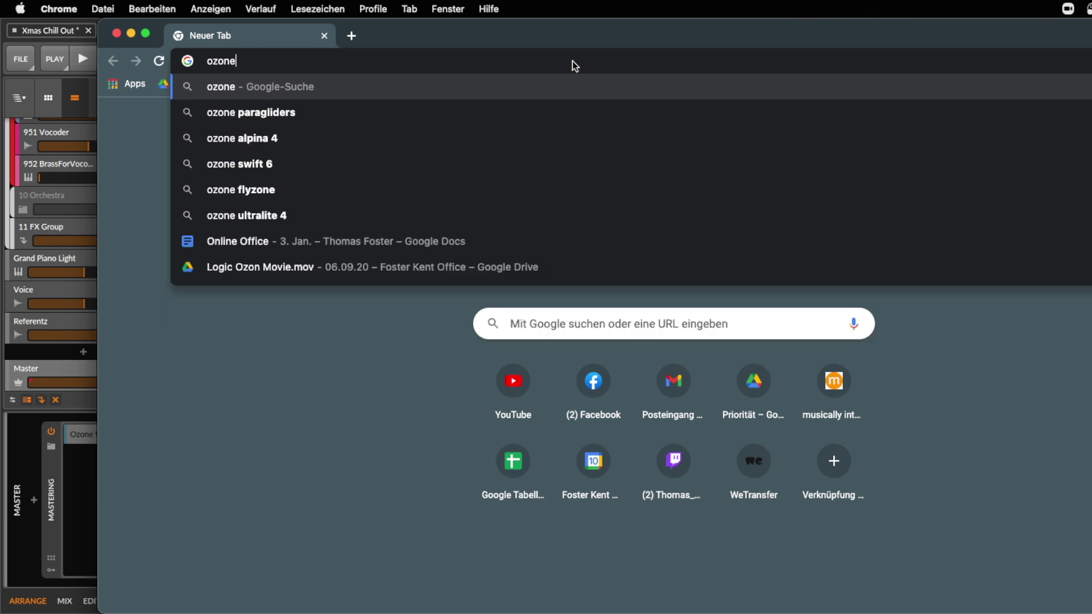
key("Return")
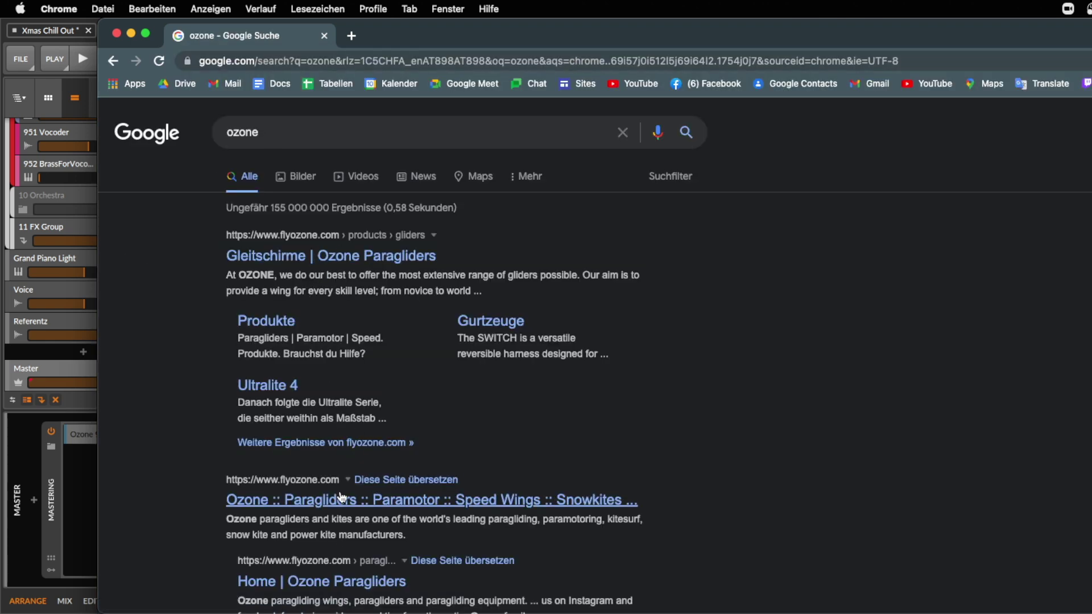
scroll(322, 583, "down", 9)
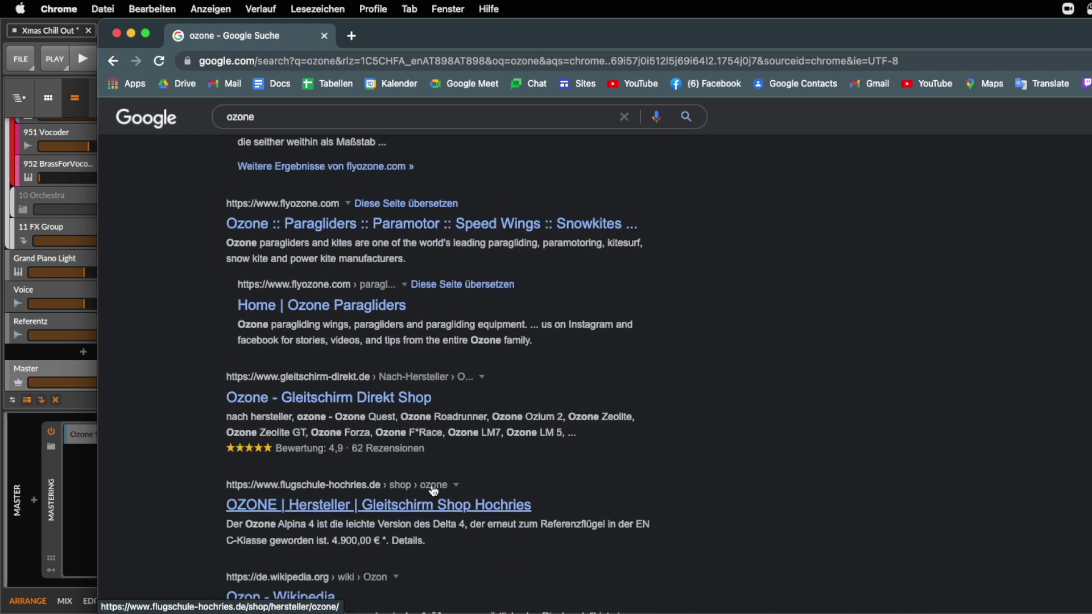
scroll(374, 457, "down", 9)
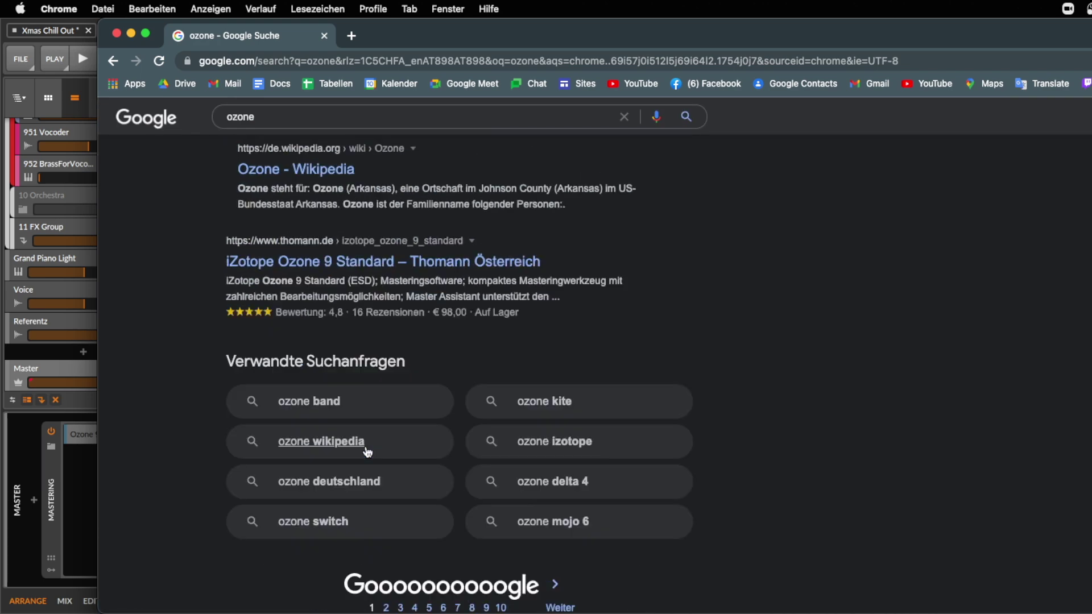
scroll(367, 446, "up", 20)
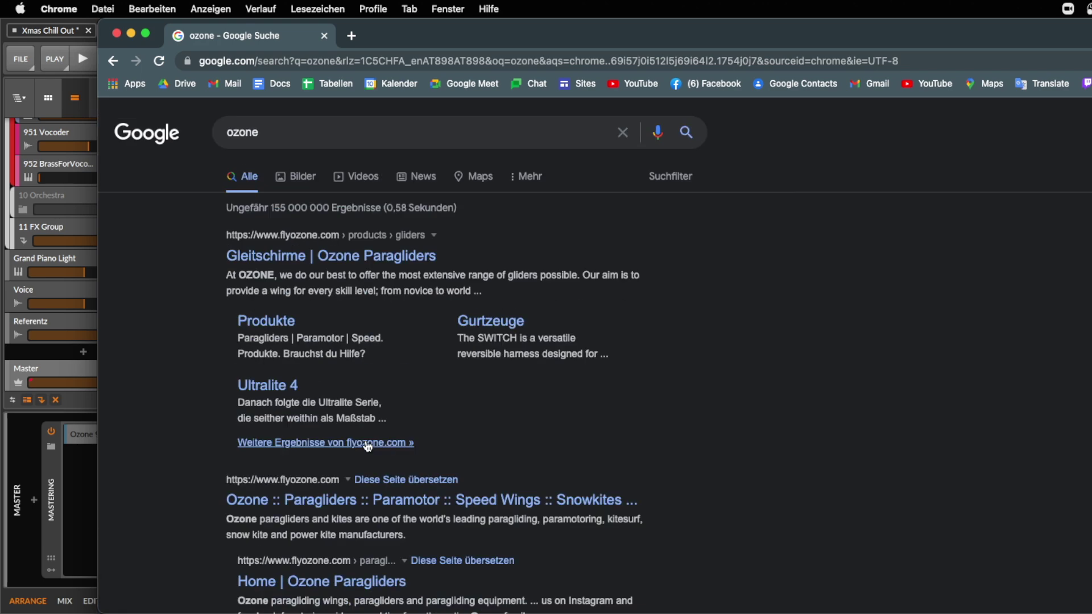
- Refine the Google search to "ozone 9" and open iZotope's Ozone 9 product page
left_click(299, 133)
type("9")
key("Return")
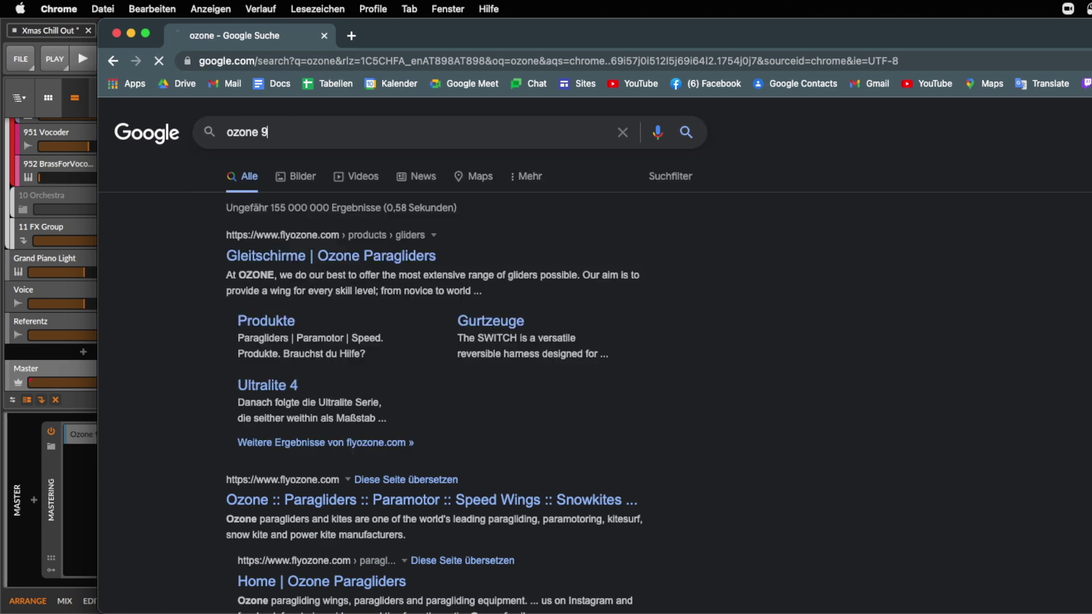
left_click(372, 255)
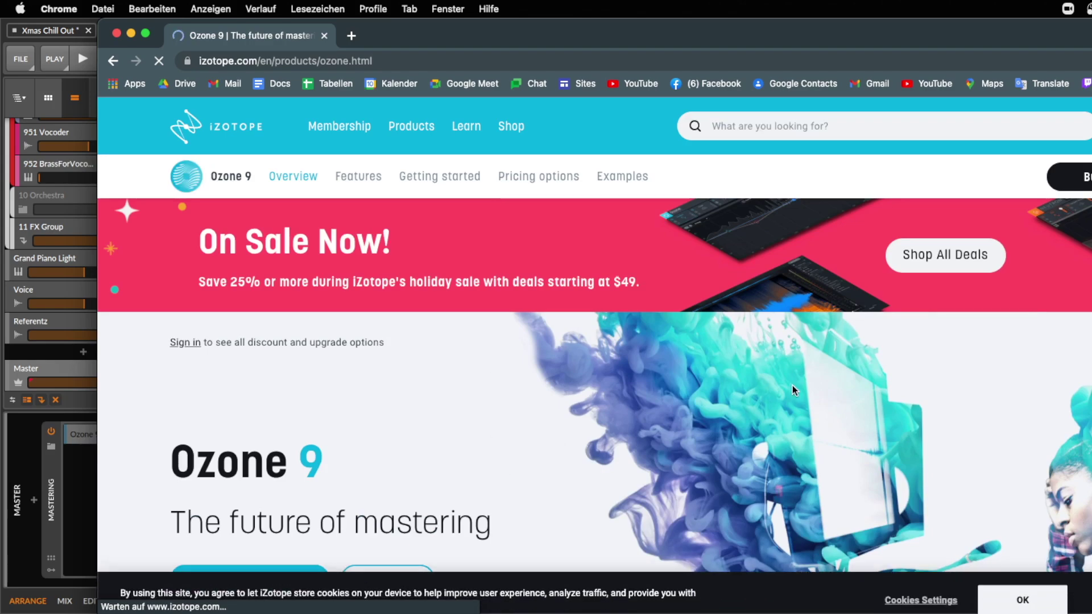
- Open the Ozone 9 Advanced purchase page to check its price, and return to Bitwig Studio
scroll(793, 385, "down", 5)
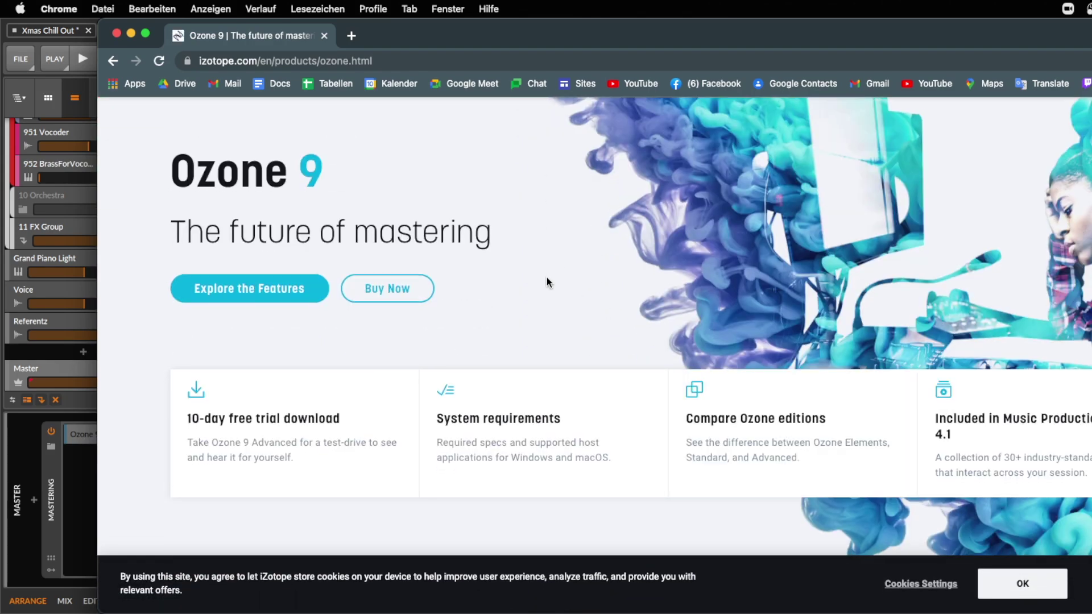
left_click(390, 291)
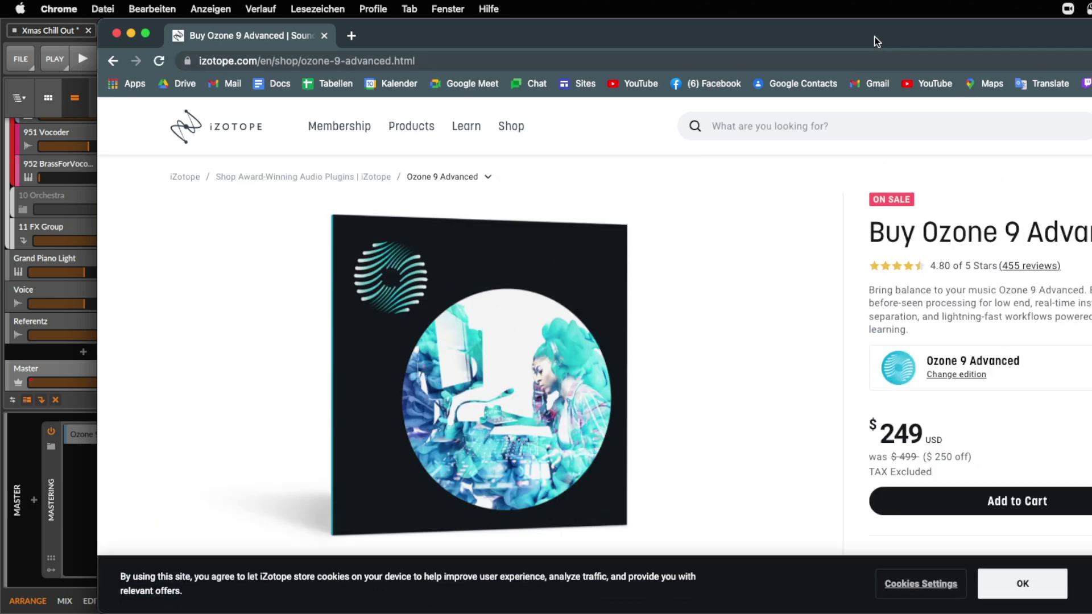
left_click_drag(876, 35, 742, 0)
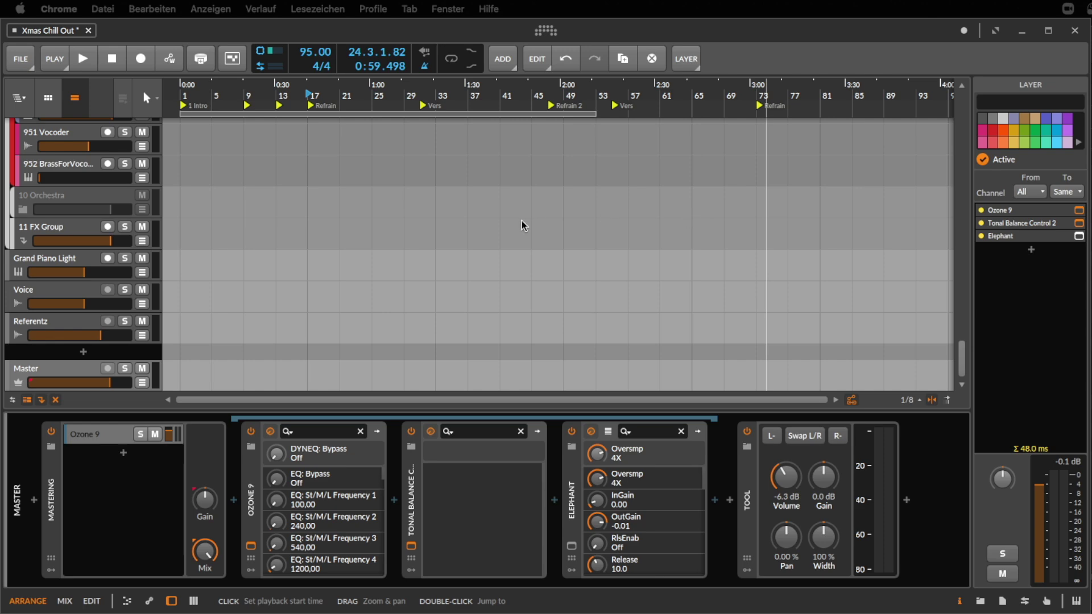
- Close the Tonal Balance Control window and set the Ozone Maximizer's ceiling to -0.7 dB
left_click(411, 546)
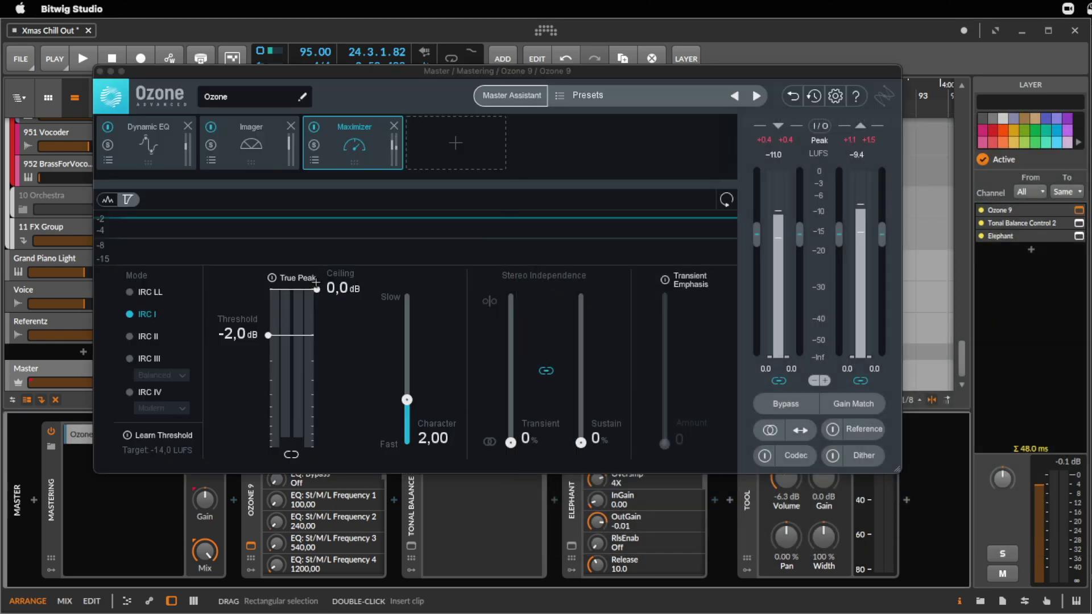
left_click_drag(317, 284, 319, 308)
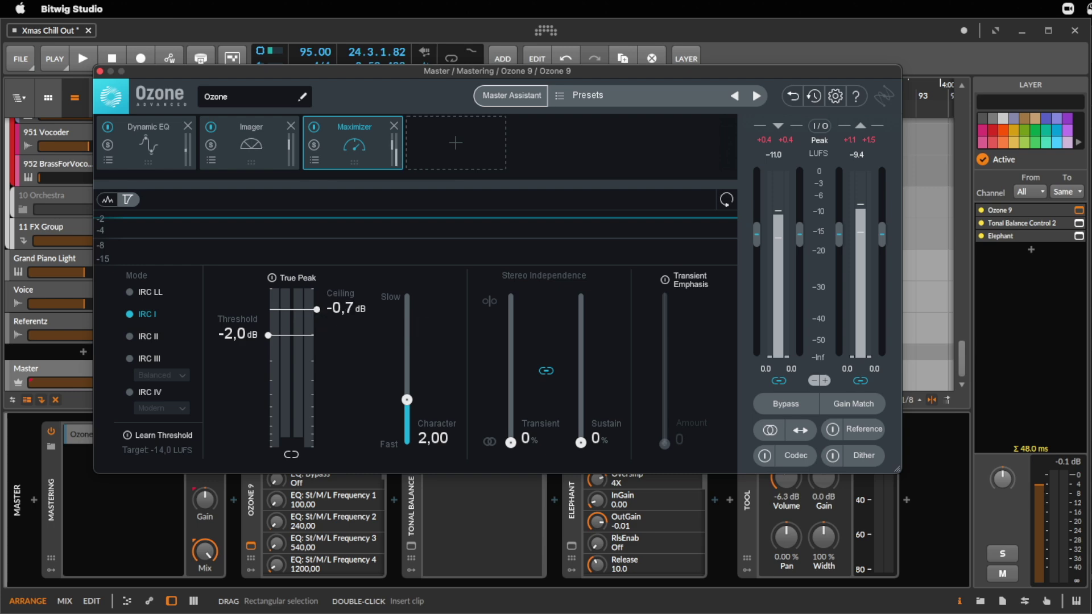
key("Escape")
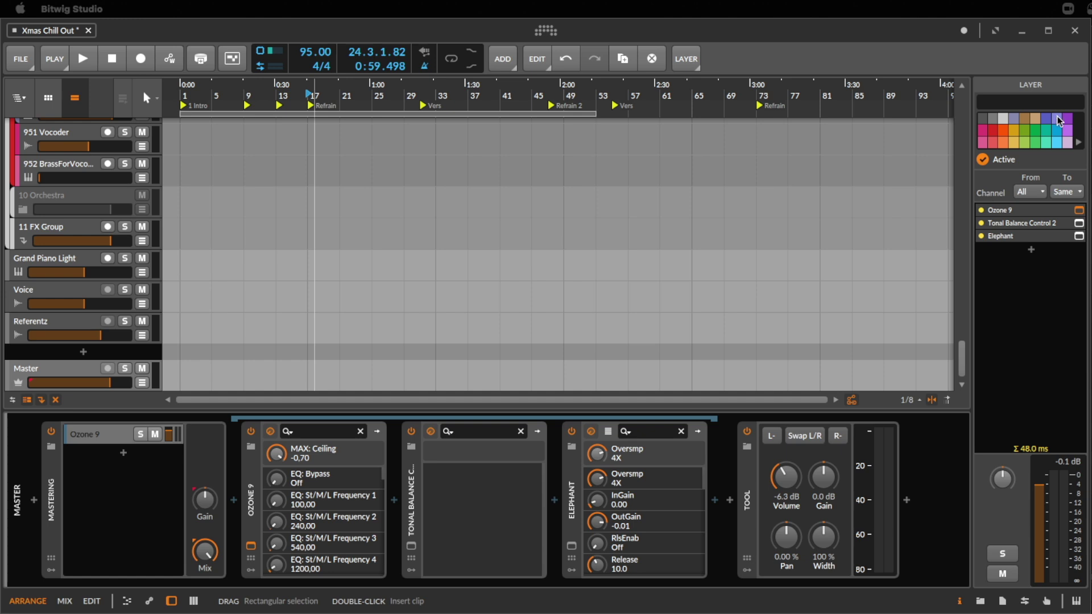
- Set the ceiling of the Ozone 9 Maximizer to -0.5 dB
left_click(831, 33)
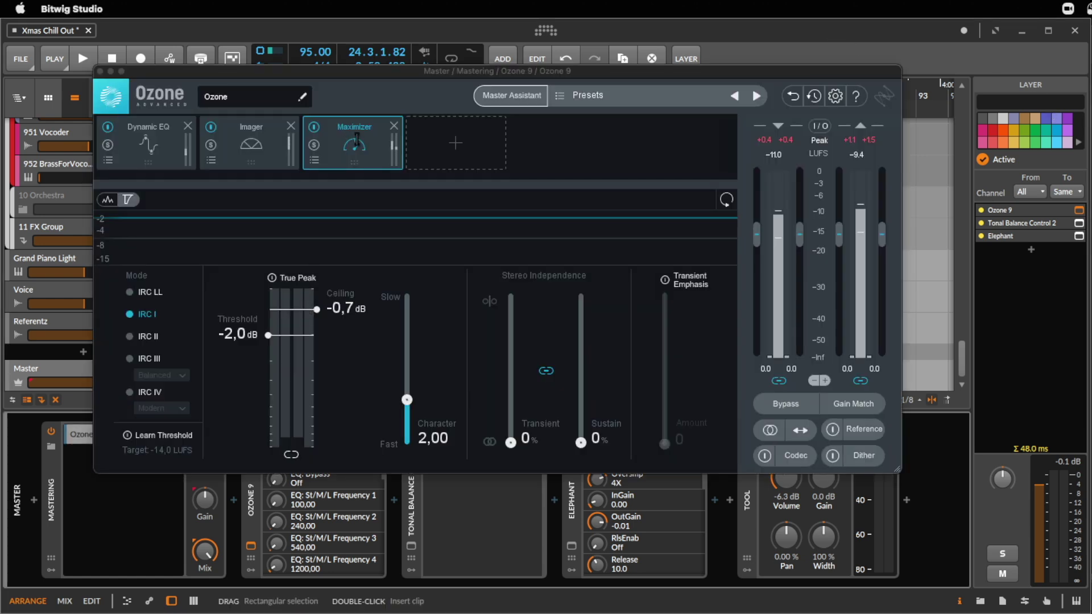
left_click(319, 317)
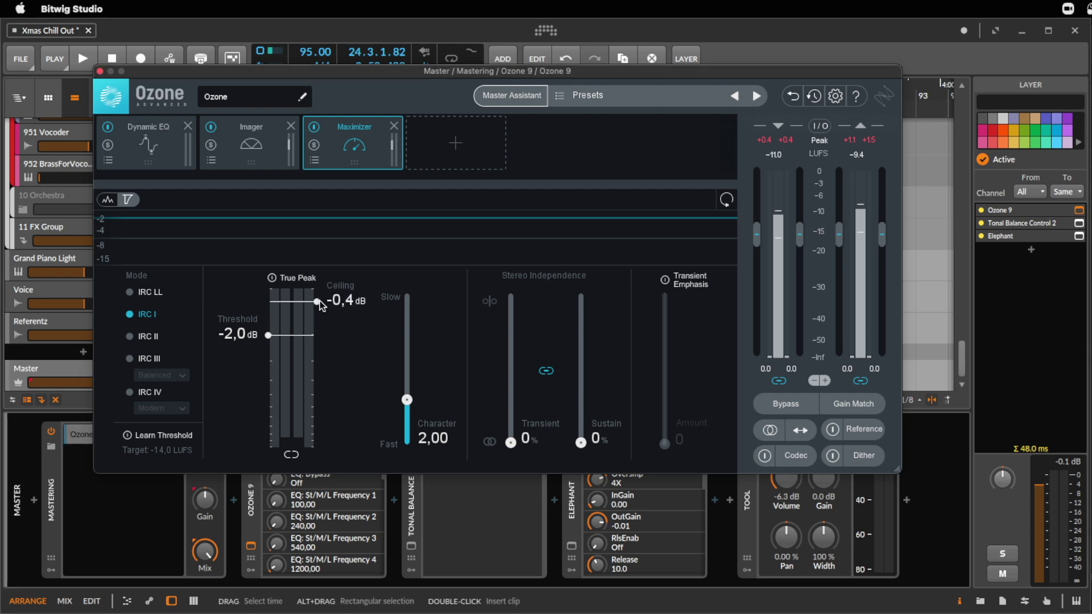
mouse_move(319, 302)
left_mouse_down()
mouse_move(322, 312)
mouse_move(323, 301)
left_mouse_up()
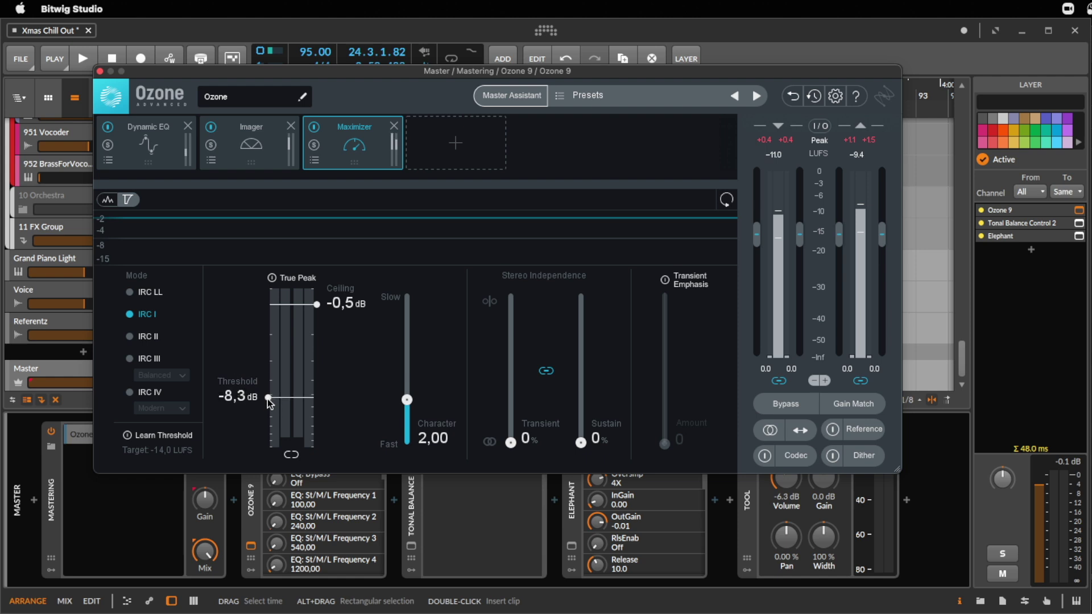
- Try Maximizer threshold settings between 0.0 and -8.9 dB while playing back the refrain
left_click_drag(268, 398, 283, 307)
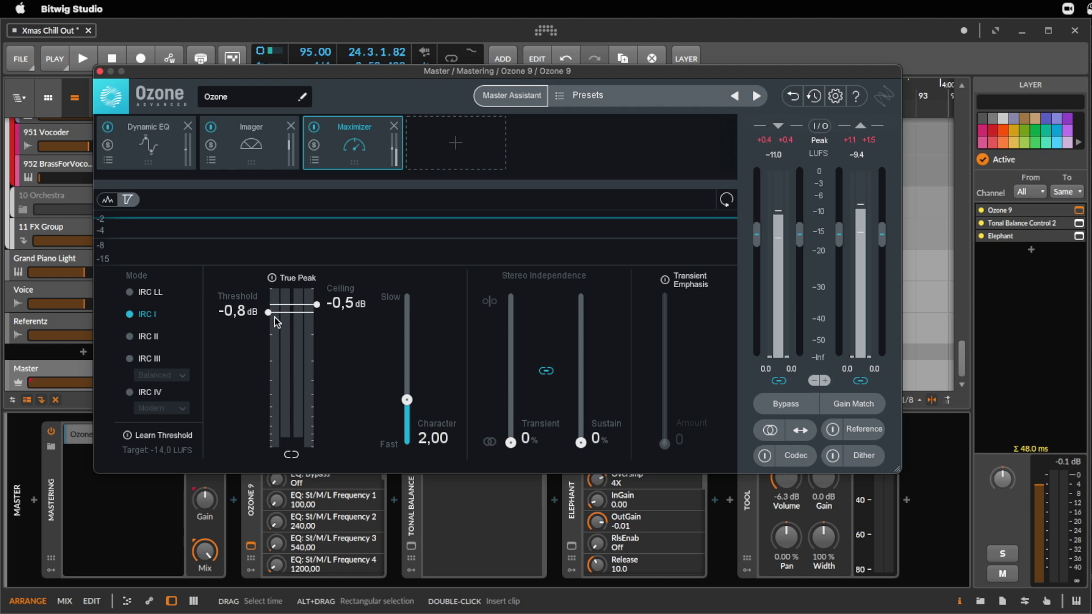
key("space")
left_click_drag(267, 310, 276, 282)
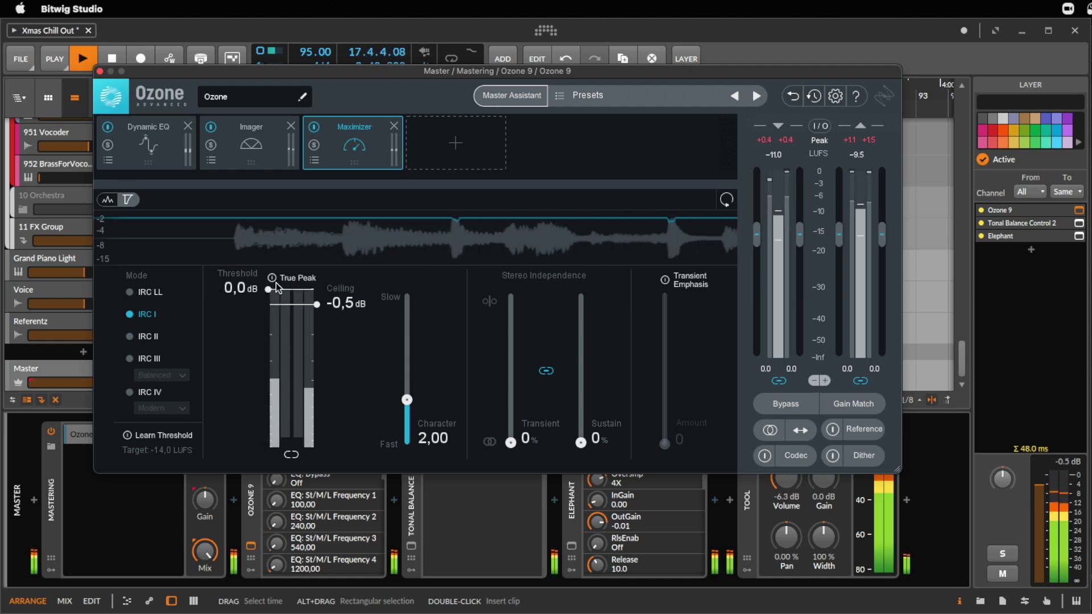
left_click_drag(426, 71, 428, 90)
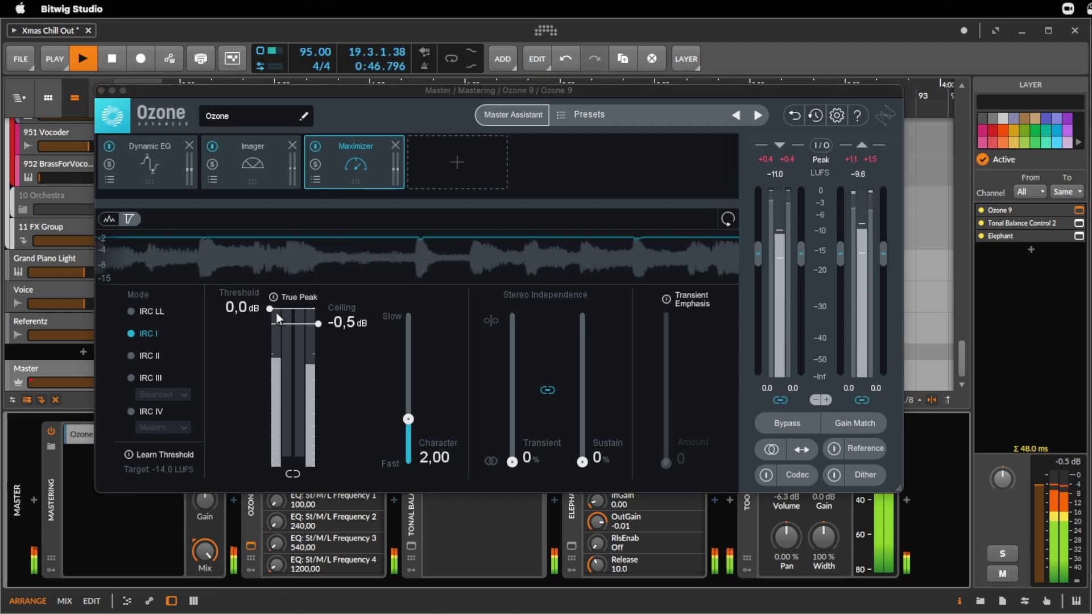
left_click_drag(270, 309, 307, 425)
key("space")
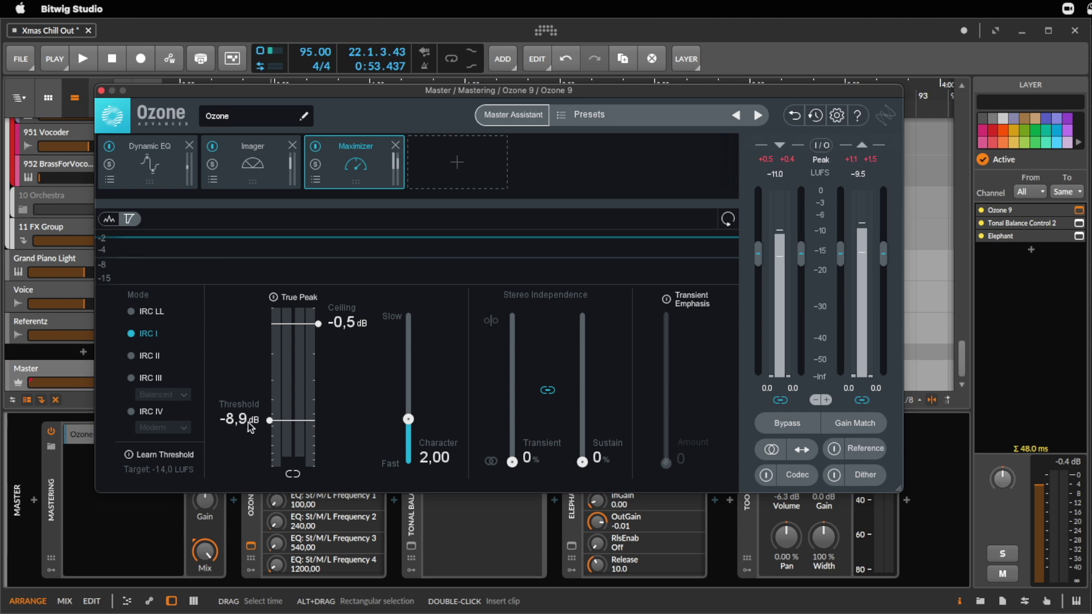
left_click_drag(272, 419, 269, 421)
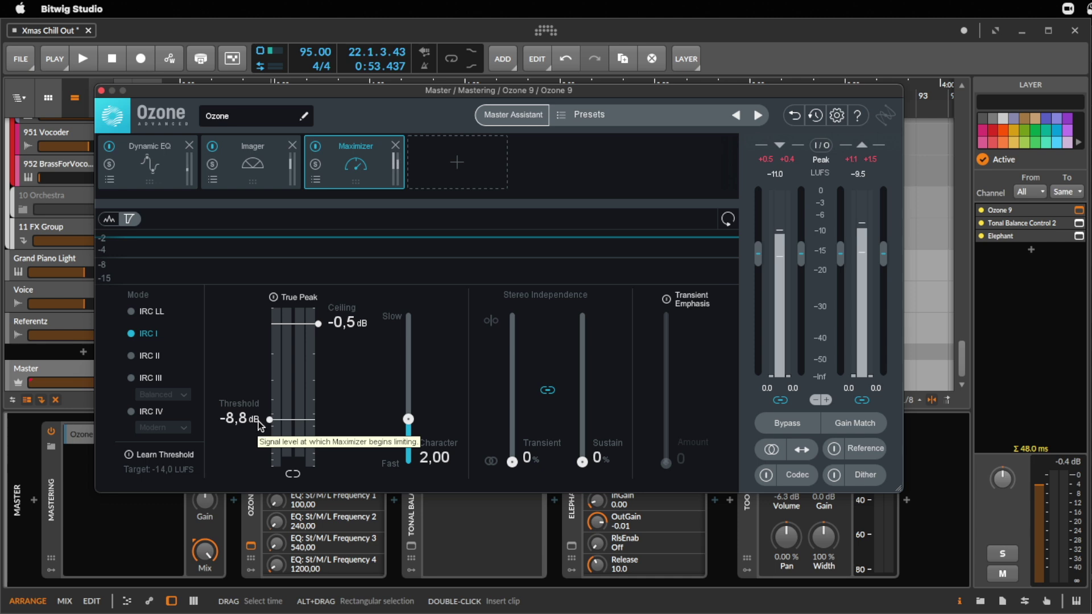
- Set the Maximizer's threshold to -3.9 dB and play the refrain briefly to hear the limiting
left_click_drag(271, 420, 272, 384)
key("space")
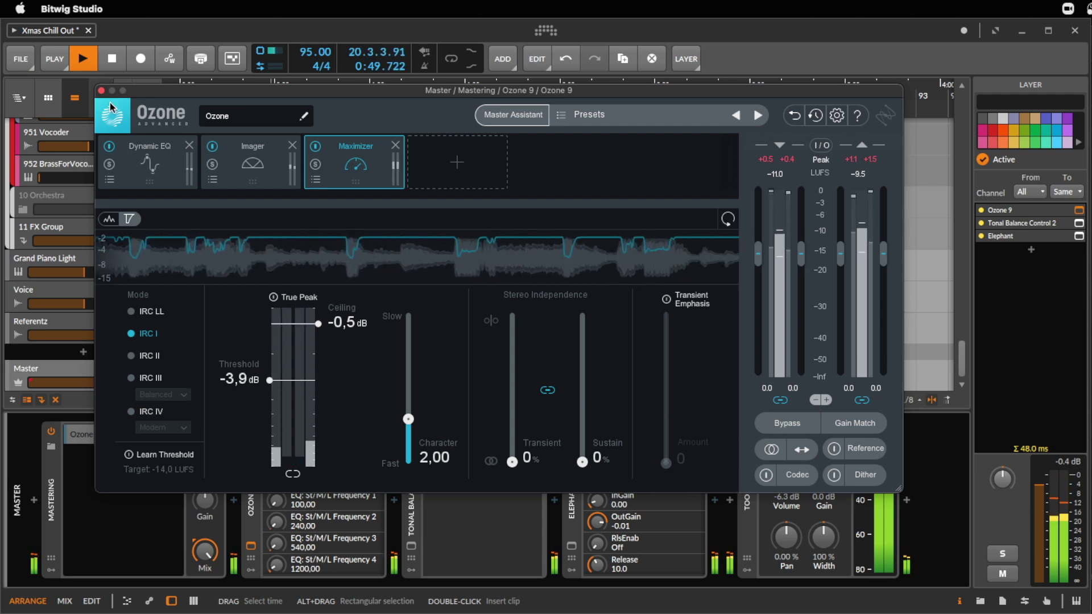
key("space")
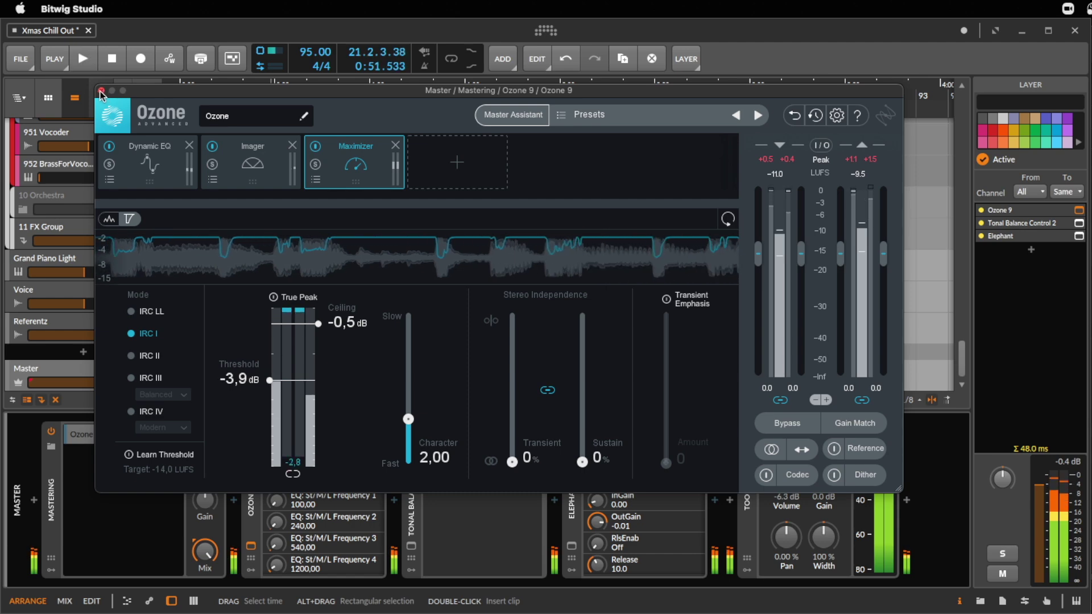
- Close the Ozone 9 window and disable the Tonal Balance Control 2 device on the Master track
left_click(101, 91)
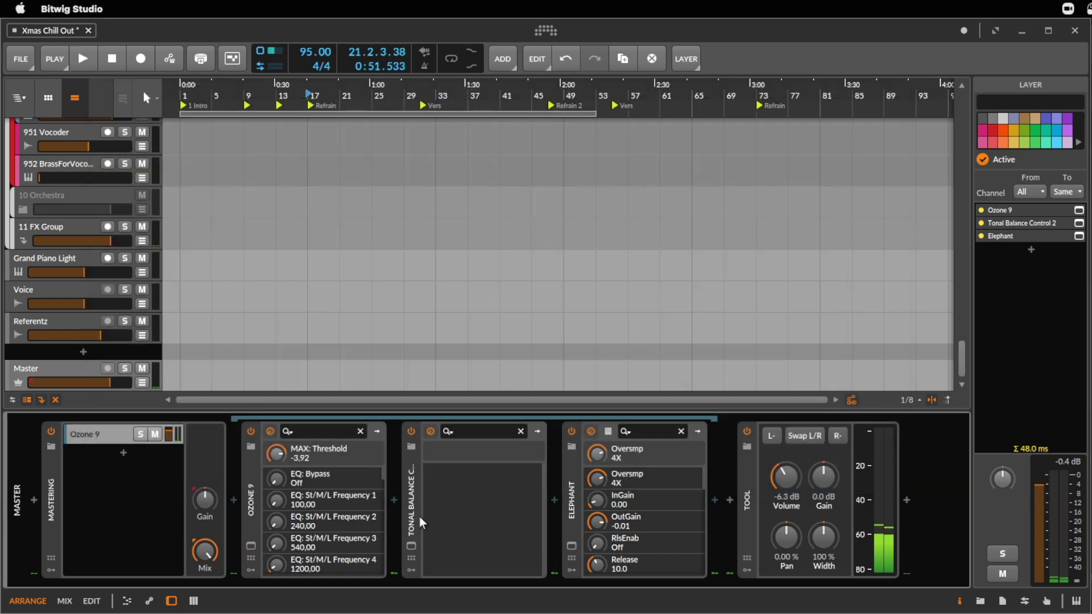
left_click(421, 523)
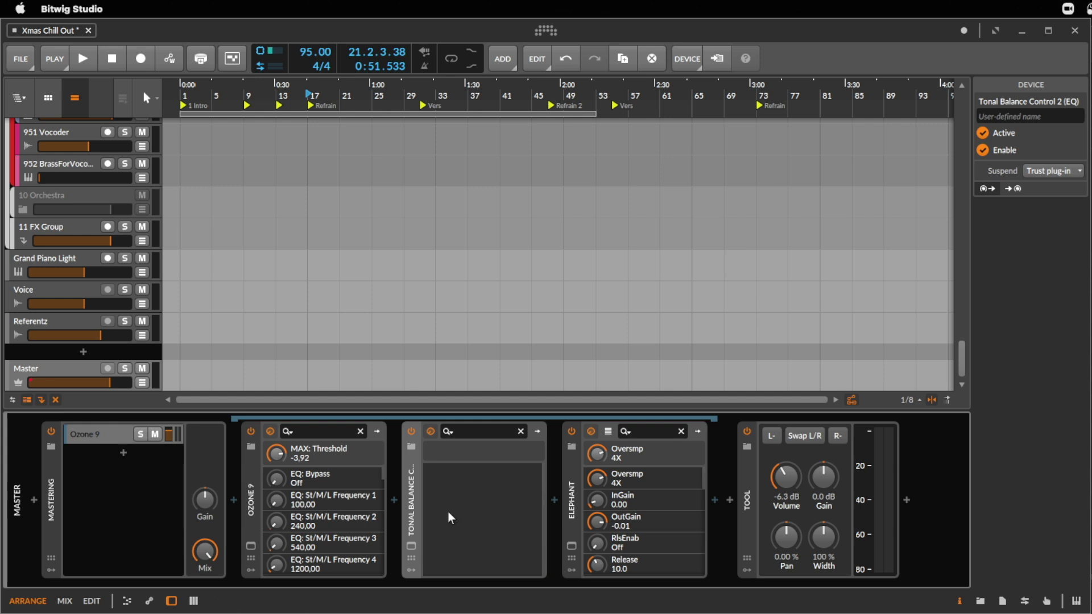
left_click(413, 434)
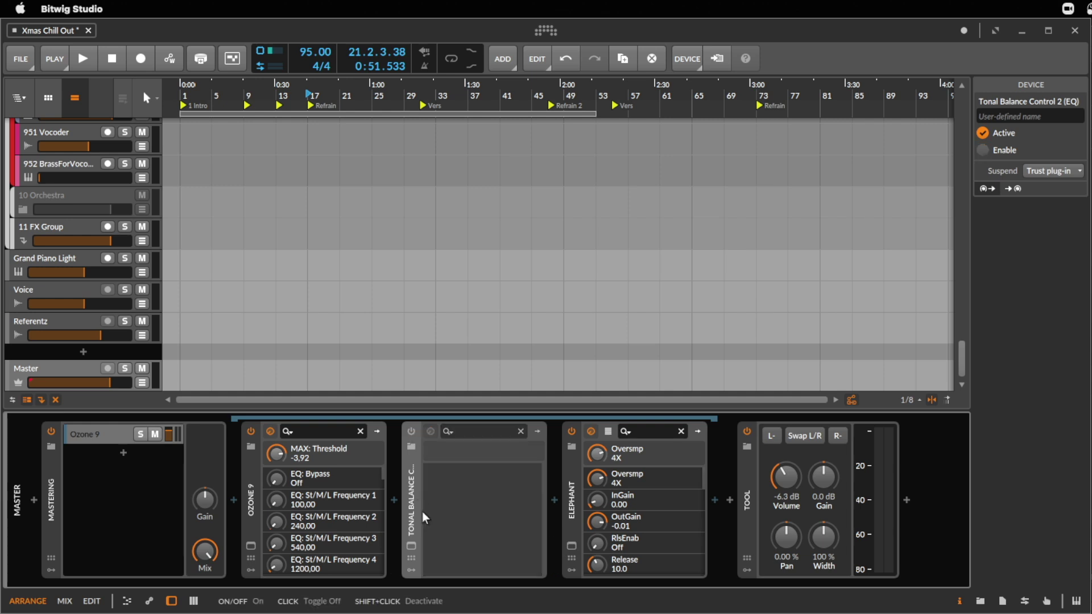
- Open the Voxengo Elephant limiter on the Master track, raise its In Gain to 1.36 and audition the refrain
left_click(573, 548)
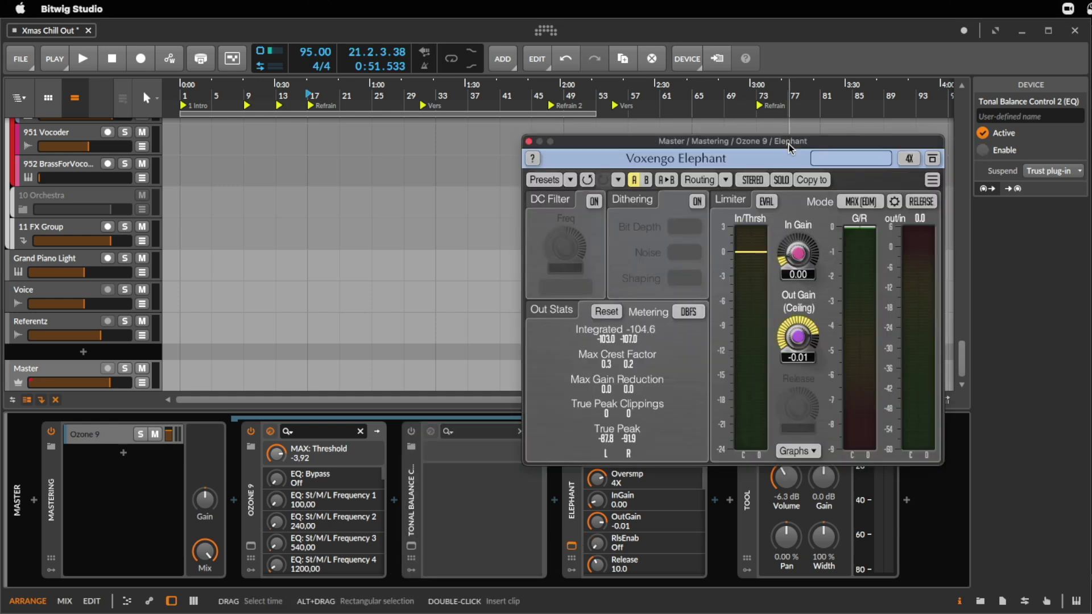
left_click_drag(788, 136, 596, 114)
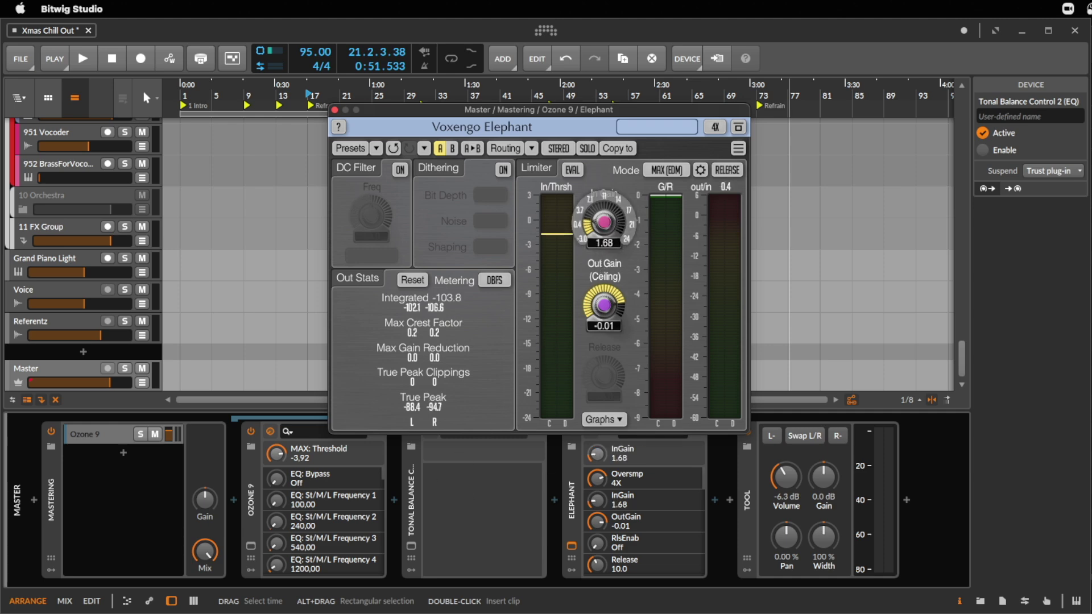
left_click_drag(604, 222, 608, 228)
key("space")
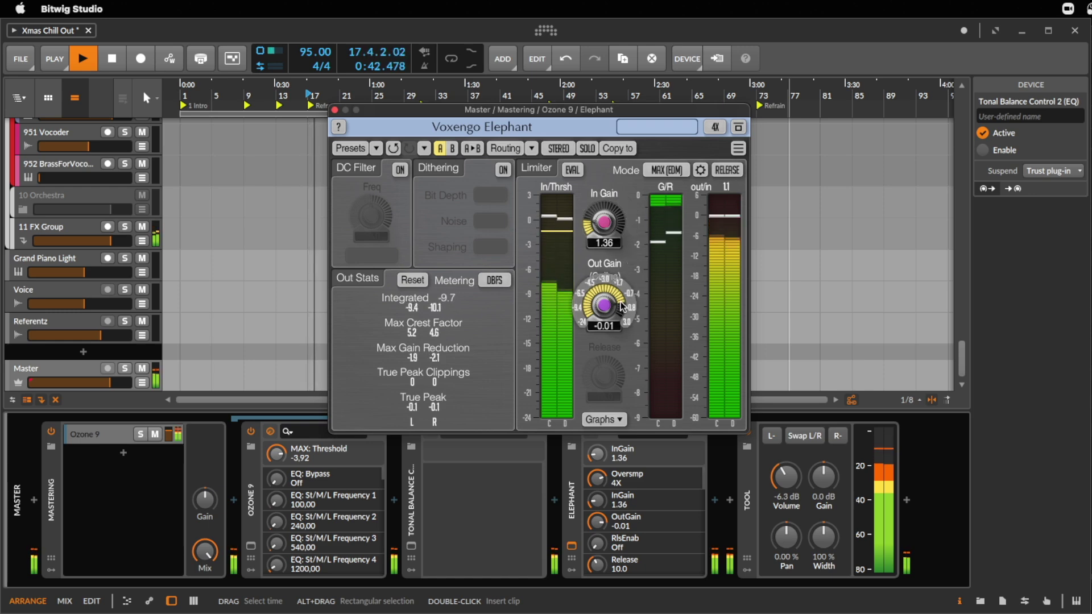
key("space")
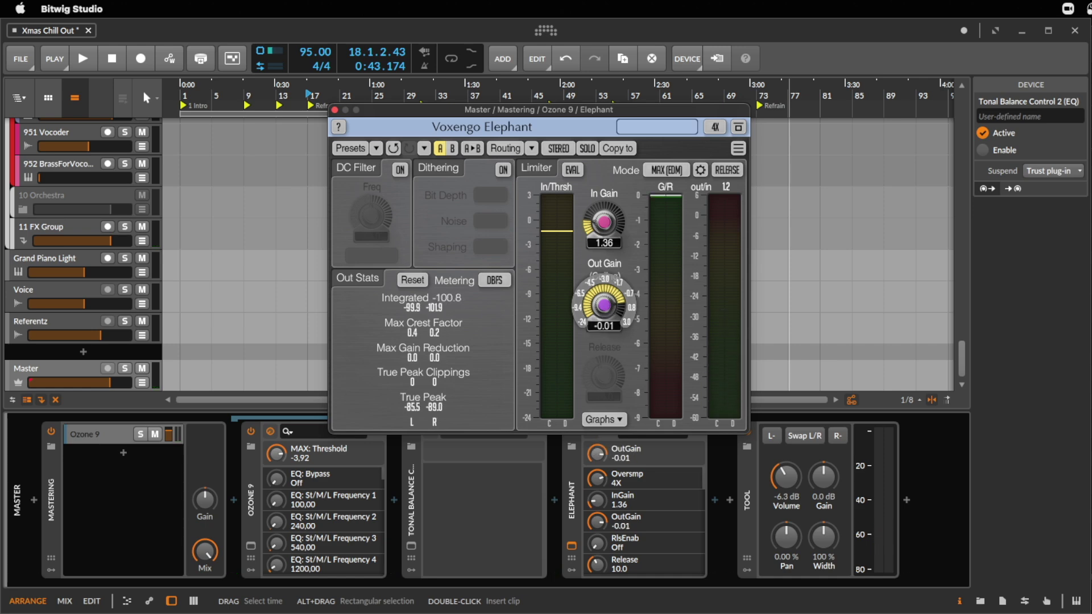
- Play the refrain and examine Elephant's meters and its gain reduction graph
left_click_drag(569, 115, 603, 97)
mouse_move(633, 294)
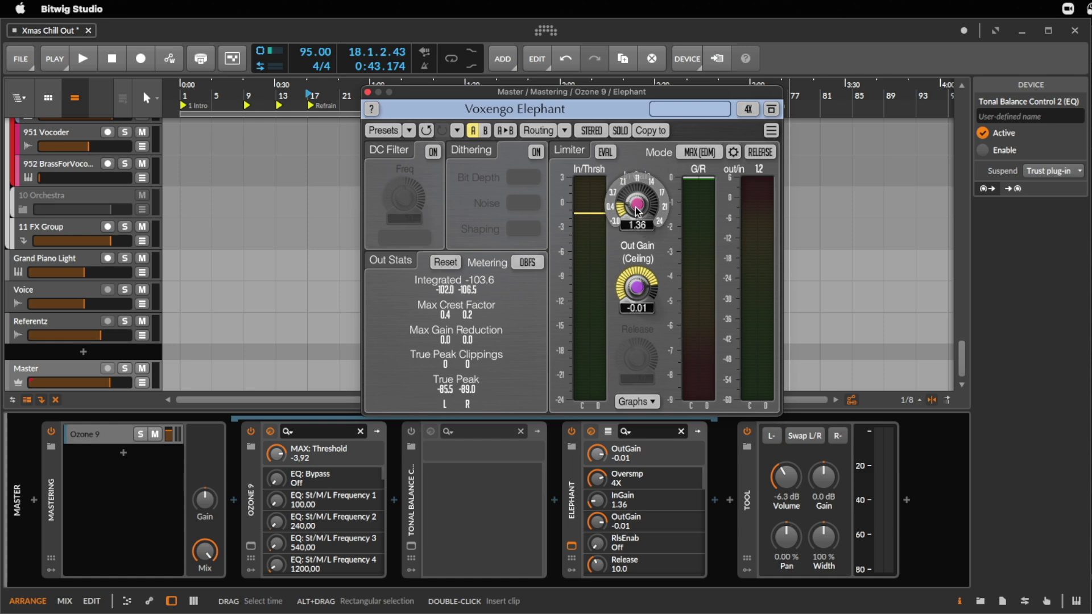
key("space")
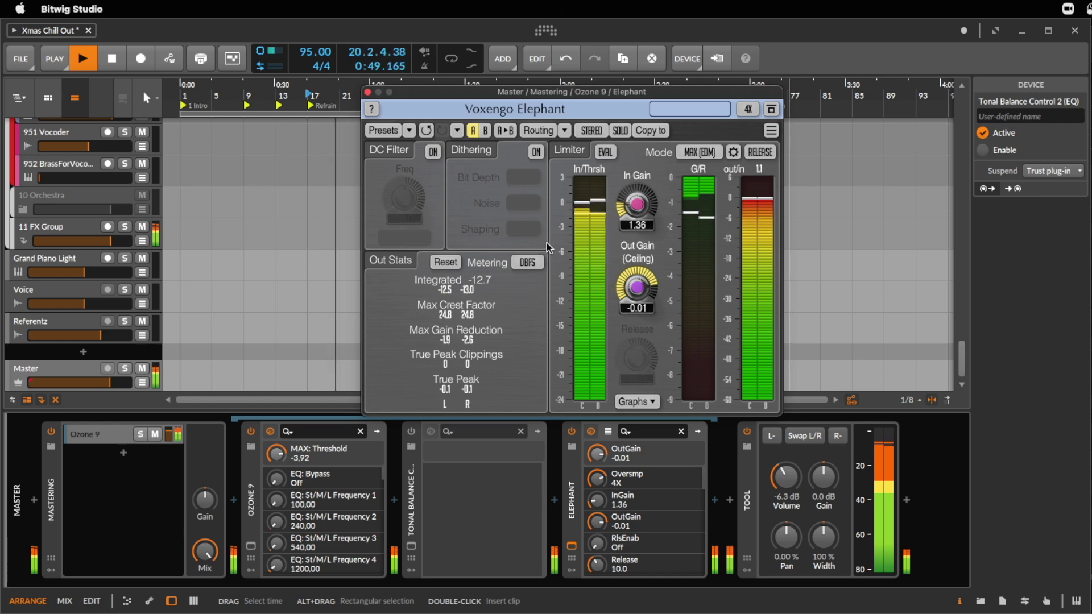
left_click(640, 402)
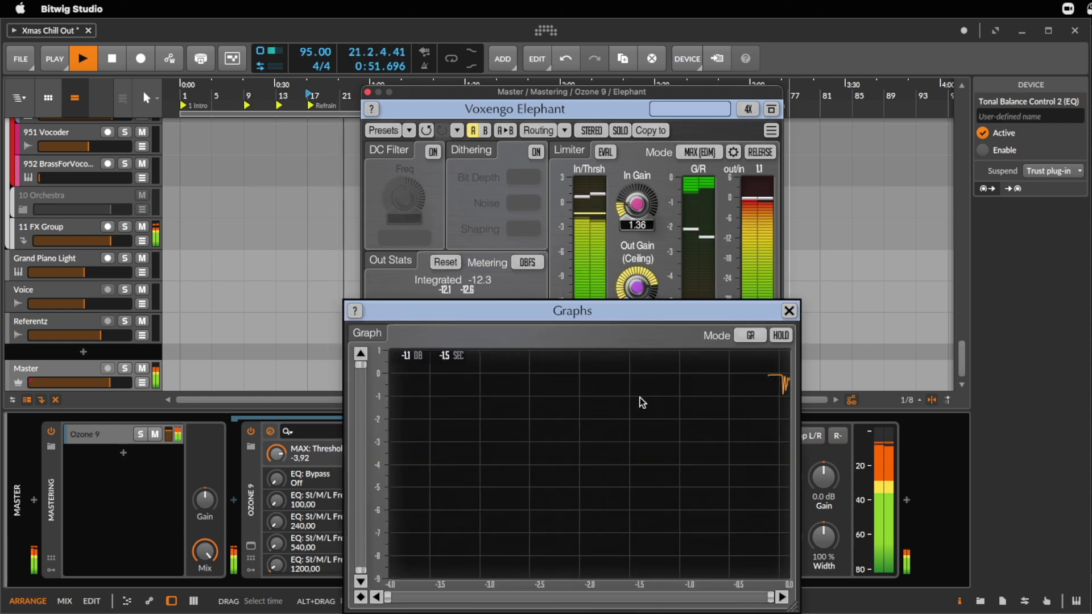
left_click(790, 312)
key("space")
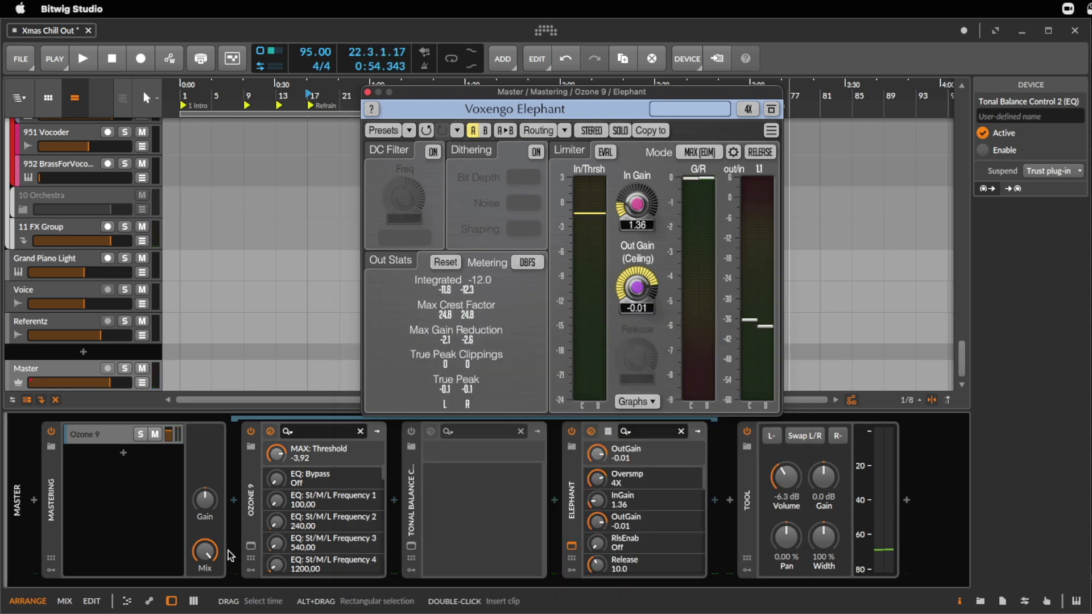
- Reopen Ozone 9, enable True Peak limiting in the Maximizer during playback, and close the Ozone and Elephant windows
left_click(251, 546)
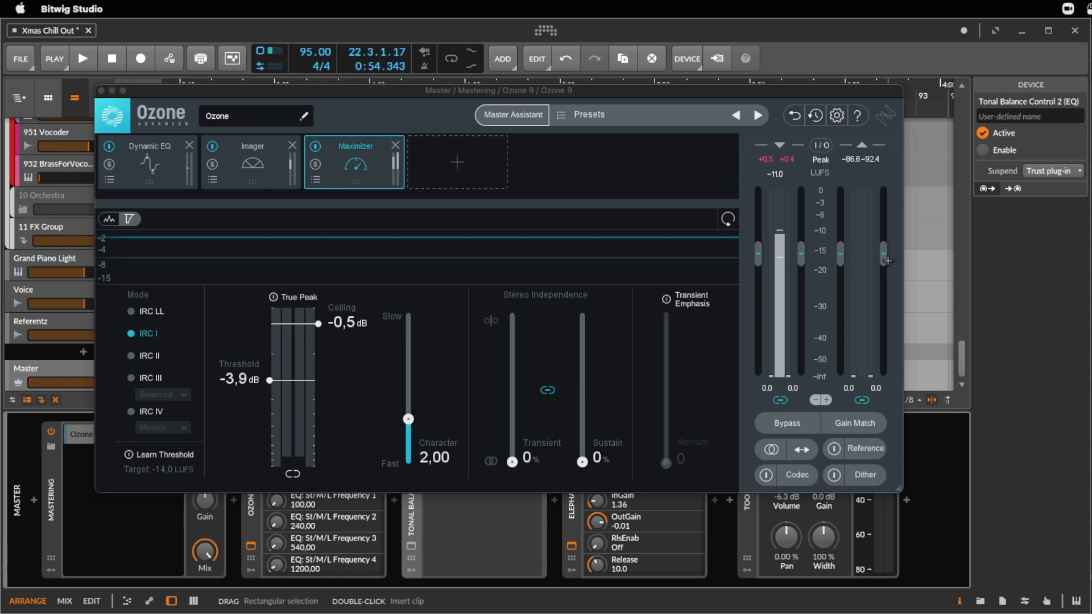
left_click_drag(669, 91, 696, 72)
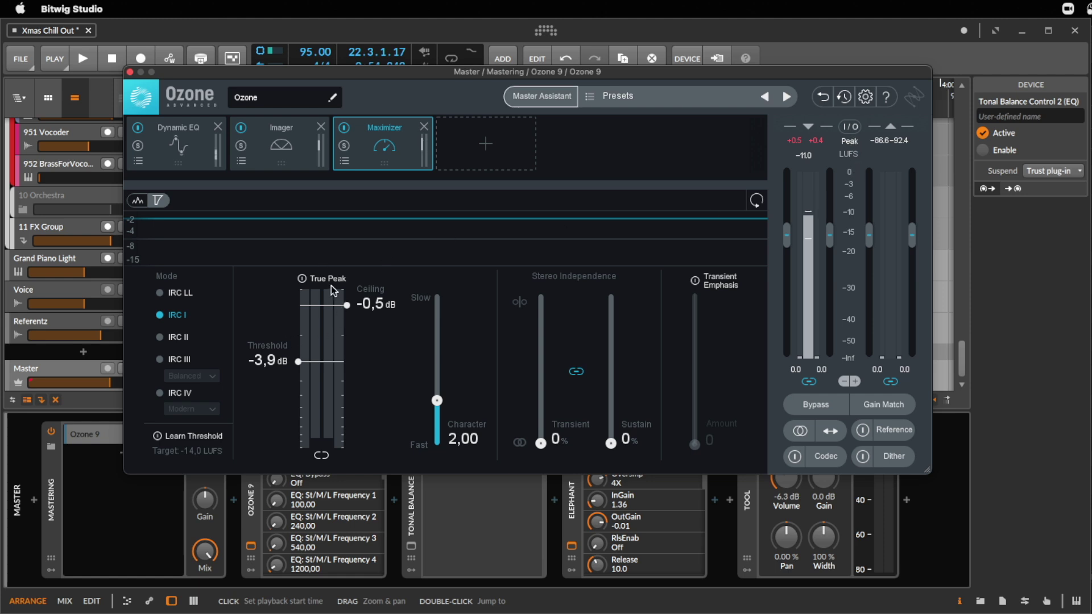
key("space")
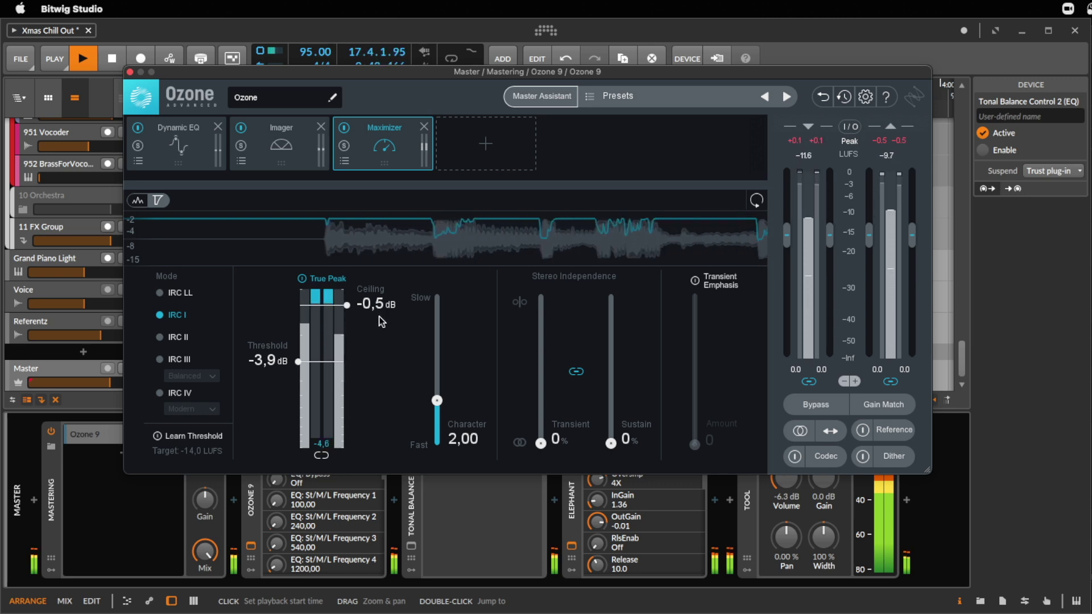
left_click(302, 280)
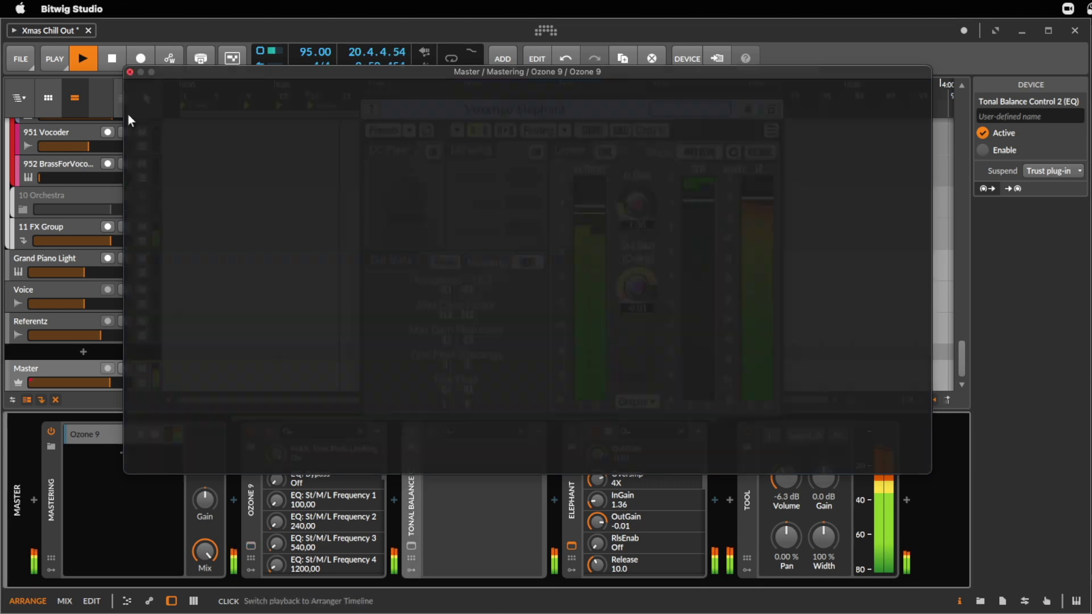
left_click(368, 86)
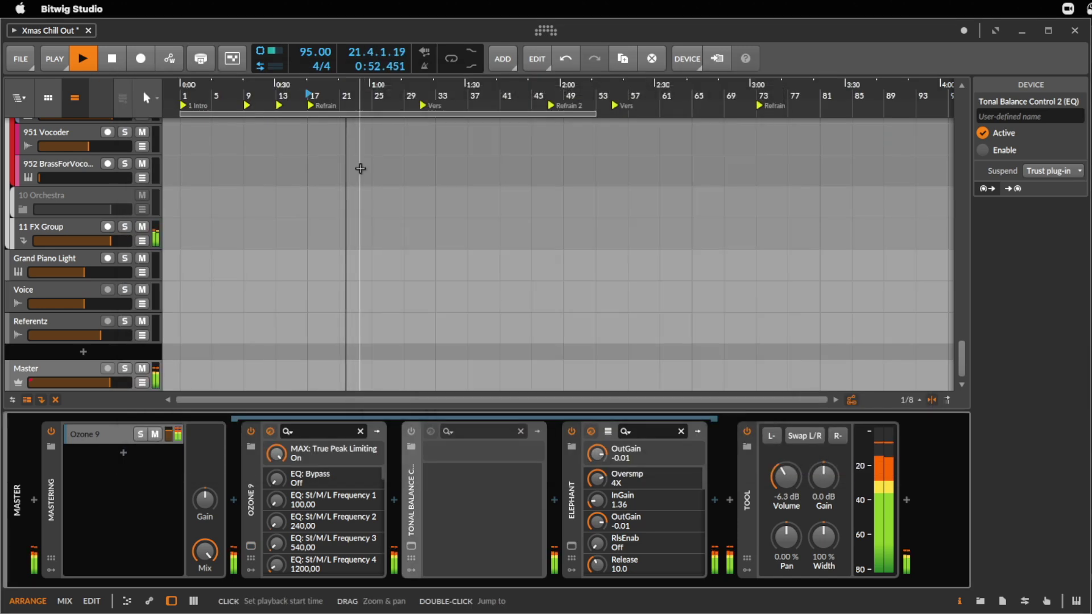
- Look over the arrangement during playback, select the red Full clip on the Inst 1 track, and return to the Master track
scroll(616, 251, "up", 15)
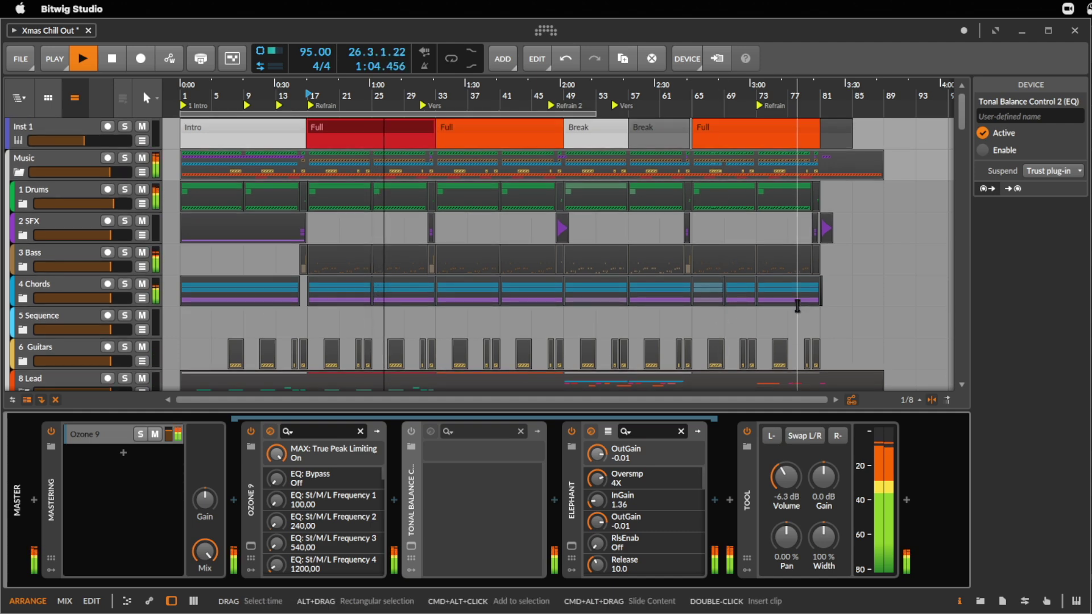
left_click(402, 126)
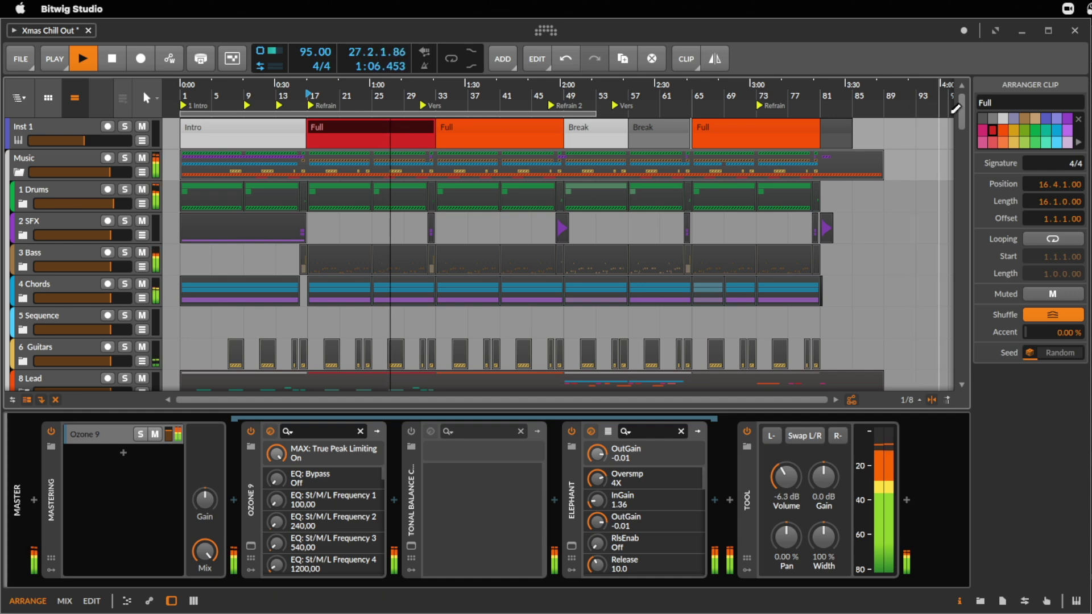
key("space")
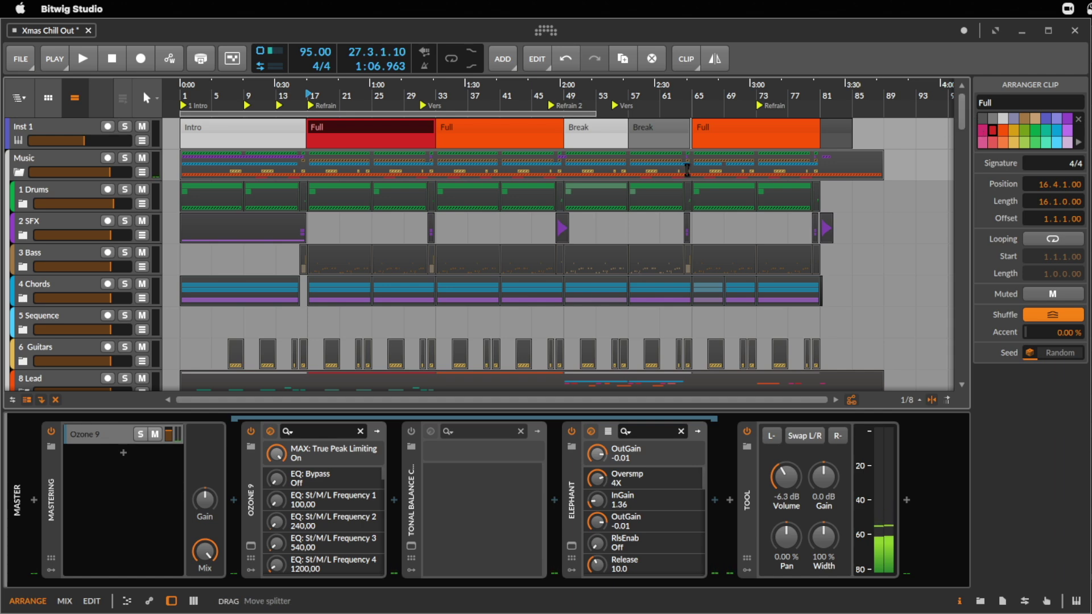
scroll(687, 170, "down", 15)
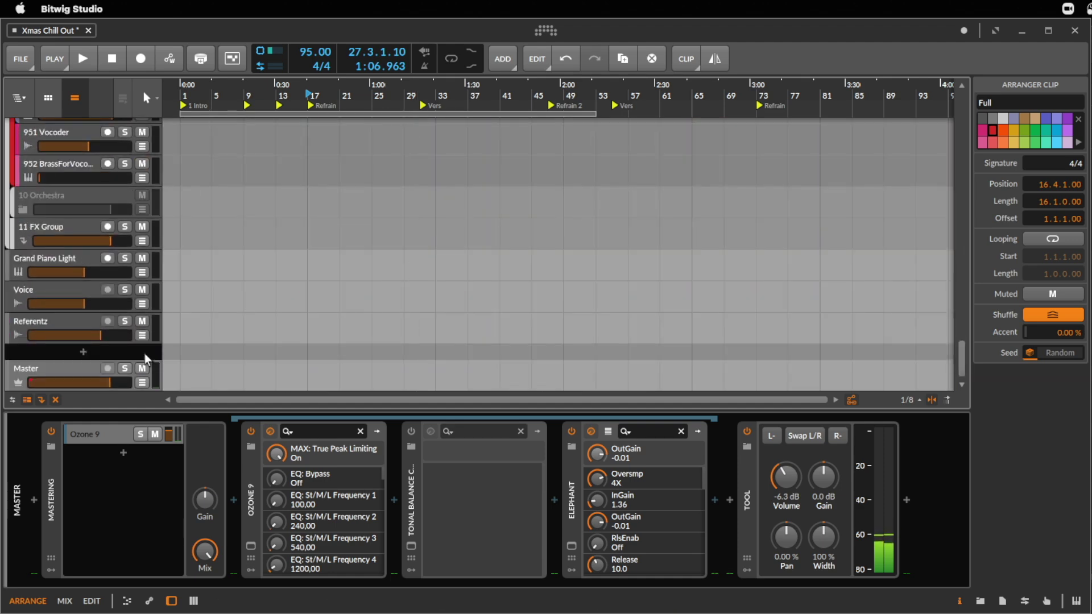
- Reopen Ozone 9, set the Maximizer's threshold to -3.5 dB with True Peak limiting on, and play the refrain
left_click(251, 547)
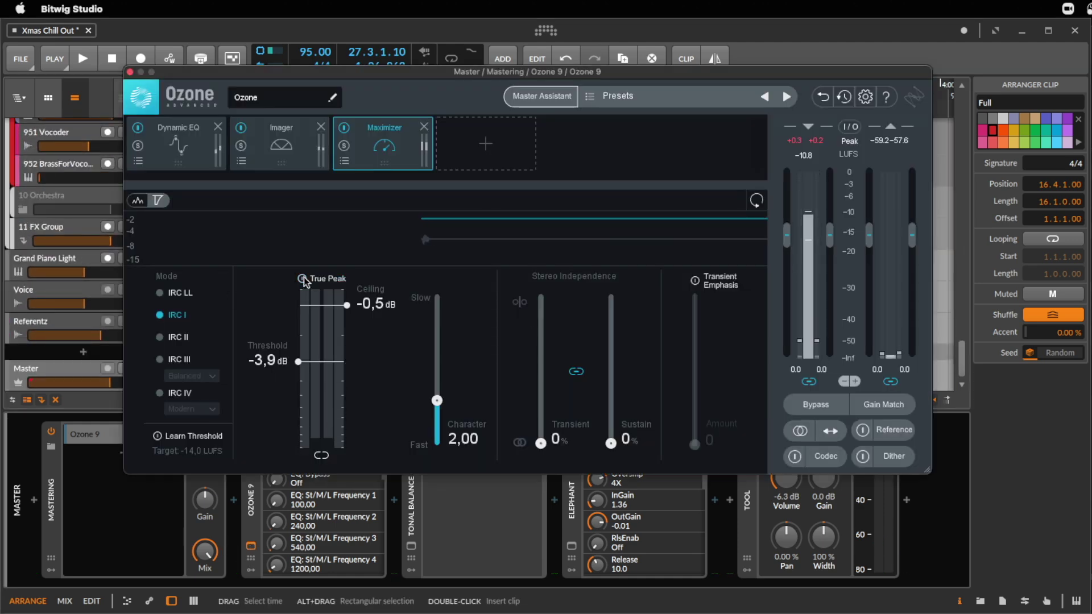
key("space")
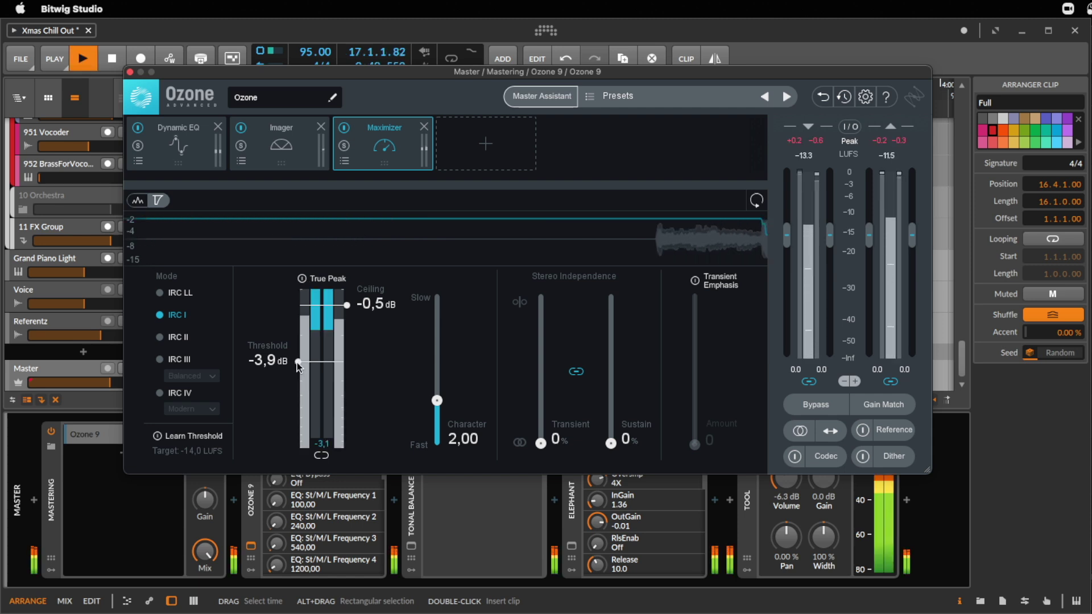
mouse_move(299, 367)
left_mouse_down()
mouse_move(297, 282)
mouse_move(299, 390)
mouse_move(307, 295)
mouse_move(302, 371)
mouse_move(308, 343)
mouse_move(306, 356)
left_mouse_up()
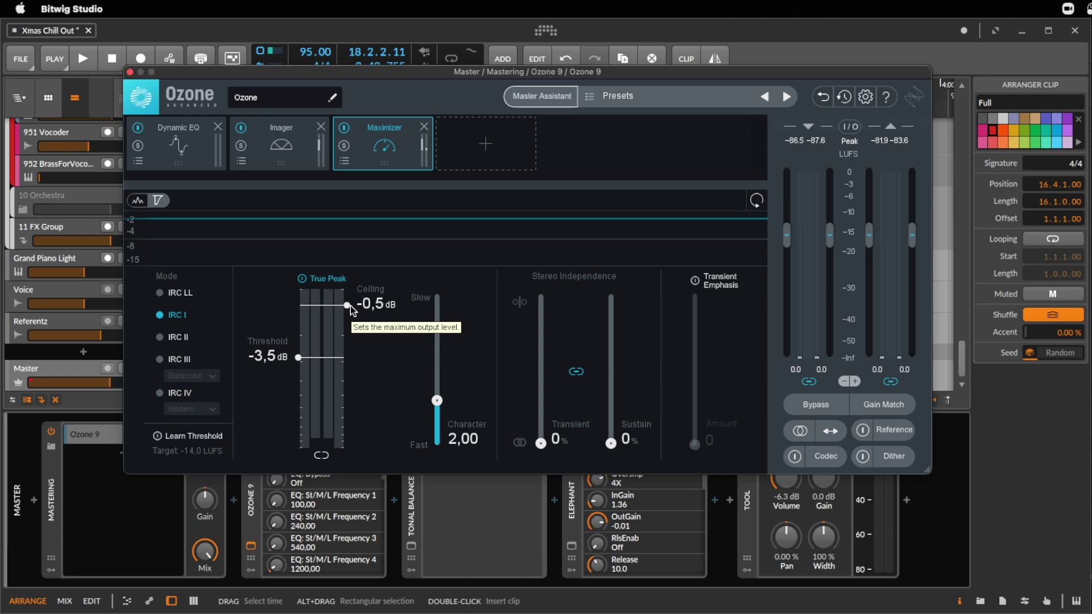
left_click_drag(650, 75, 639, 75)
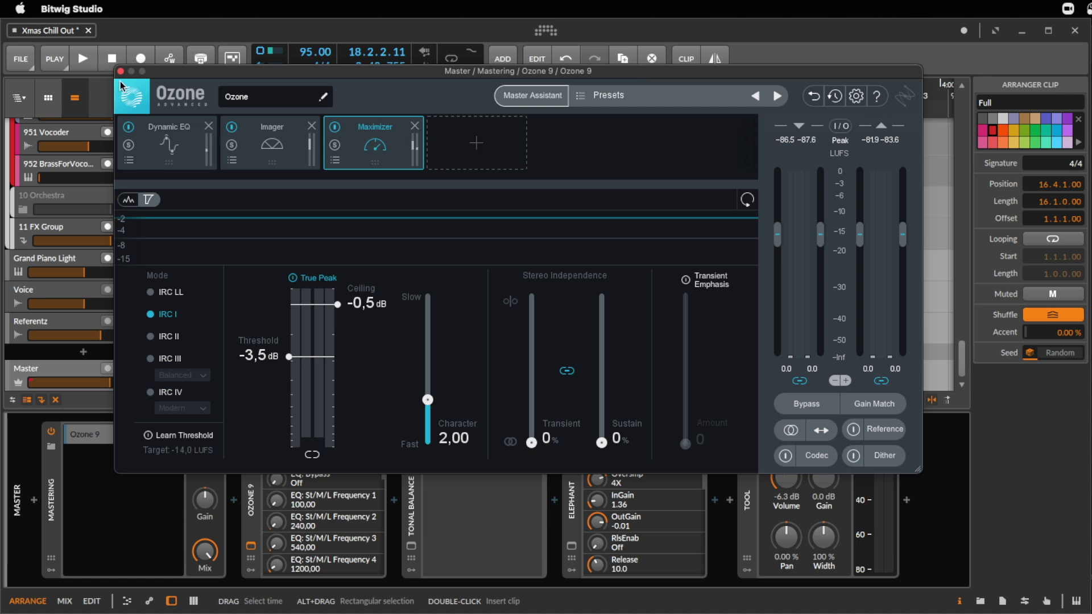
key("space")
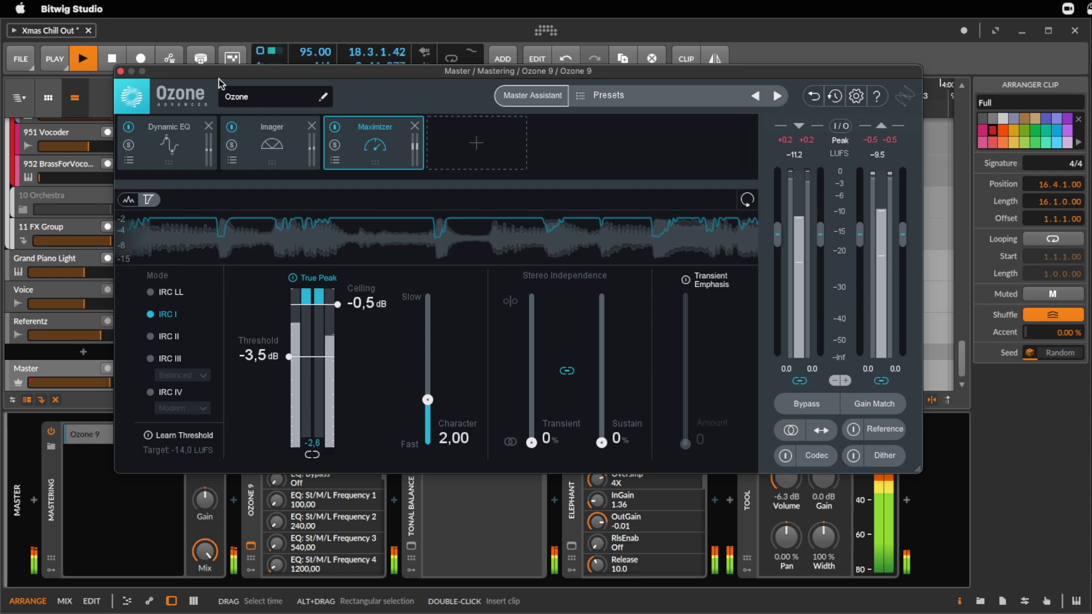
- Close the Ozone 9 window and stop playback in the arrangement
left_click(121, 72)
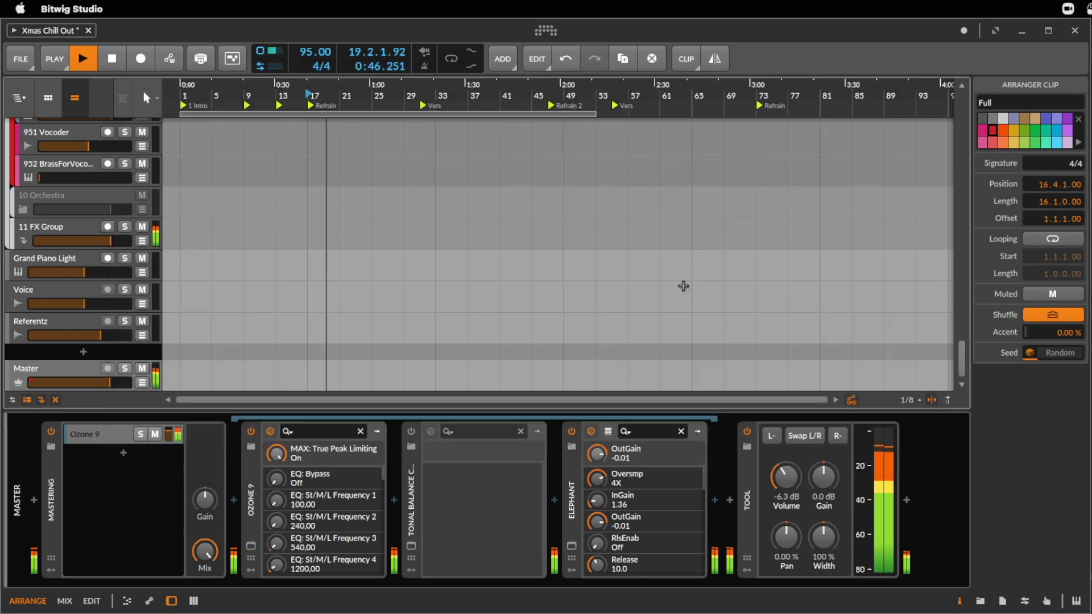
scroll(482, 190, "up", 10)
scroll(441, 176, "up", 10)
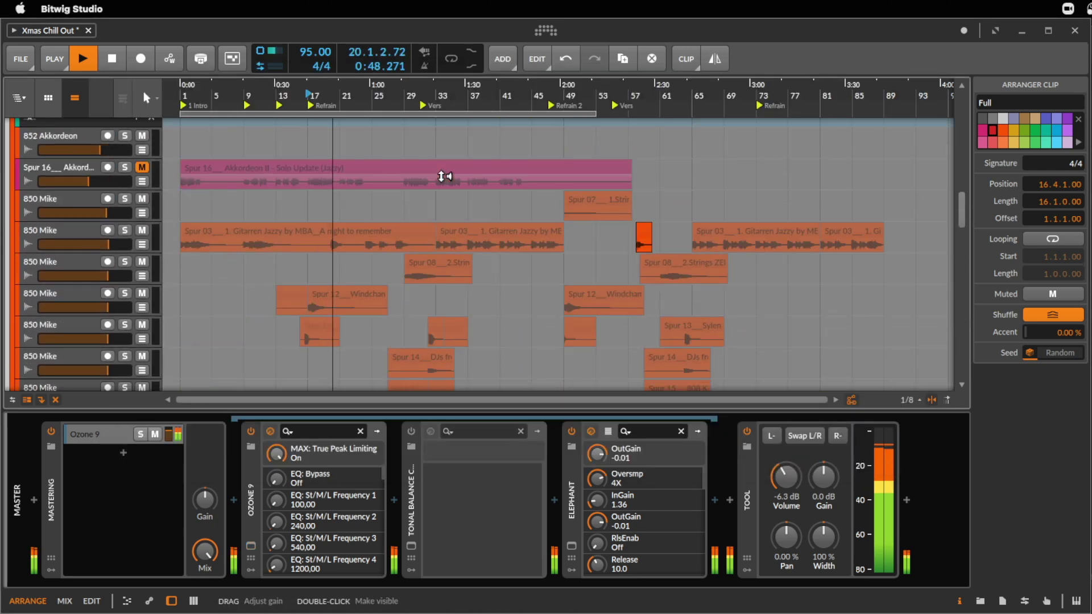
key("space")
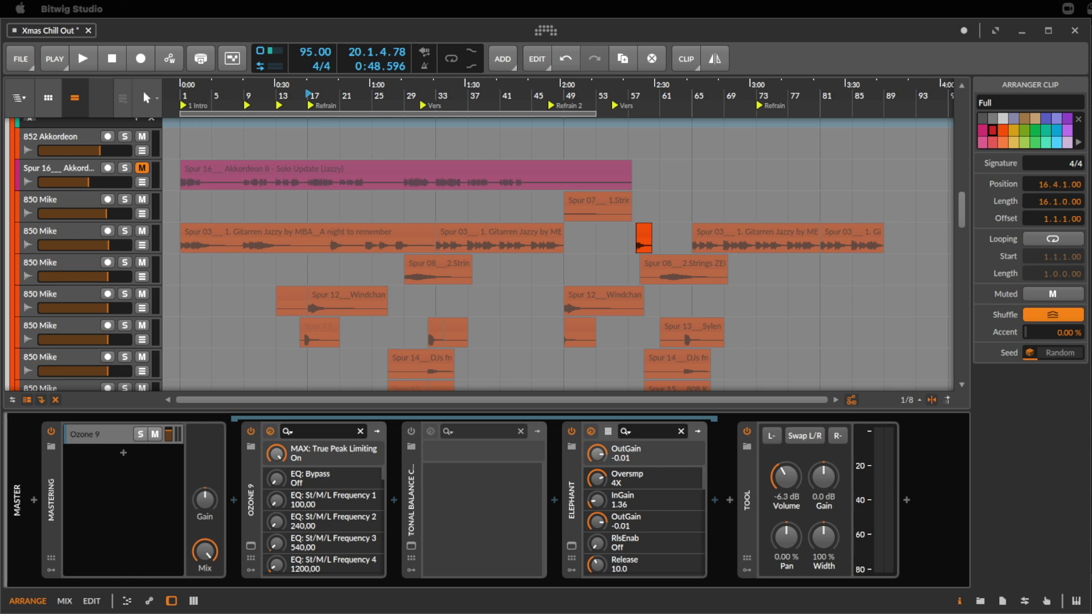
- Insert Rim.wav from the Finder Downloads folder onto the 134 Perc Loop track at 63.3.3.00, across the gap at bar 64
key("super+Tab")
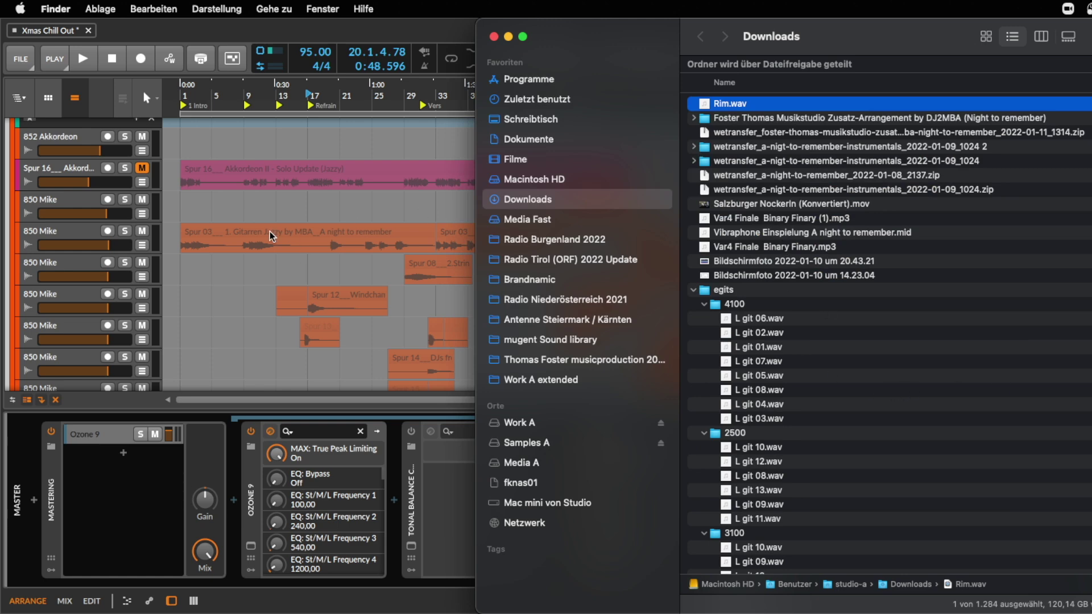
left_click(436, 120)
scroll(371, 217, "up", 10)
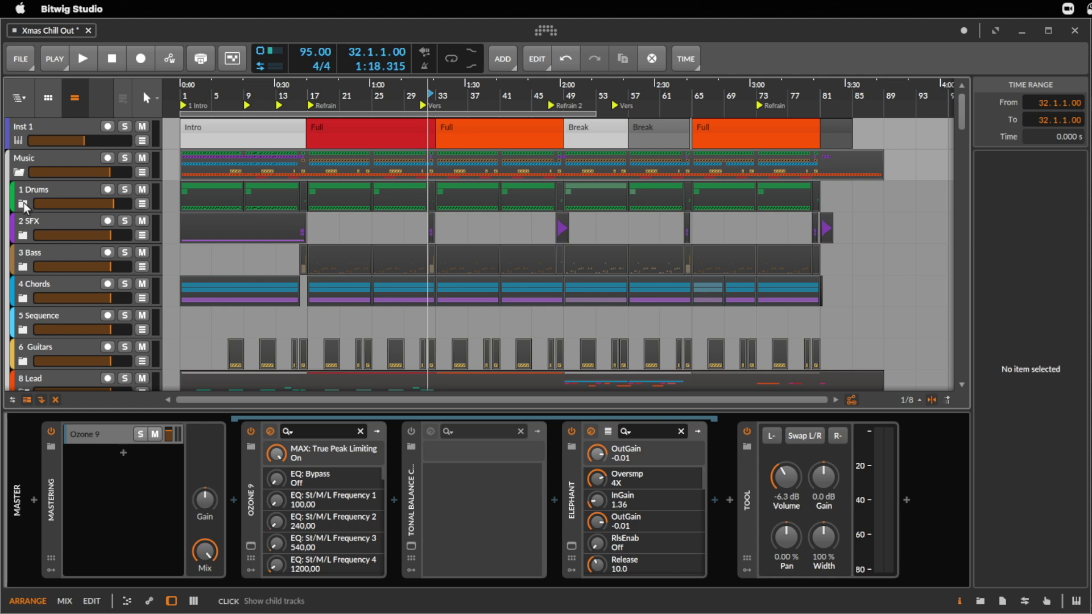
left_click(23, 205)
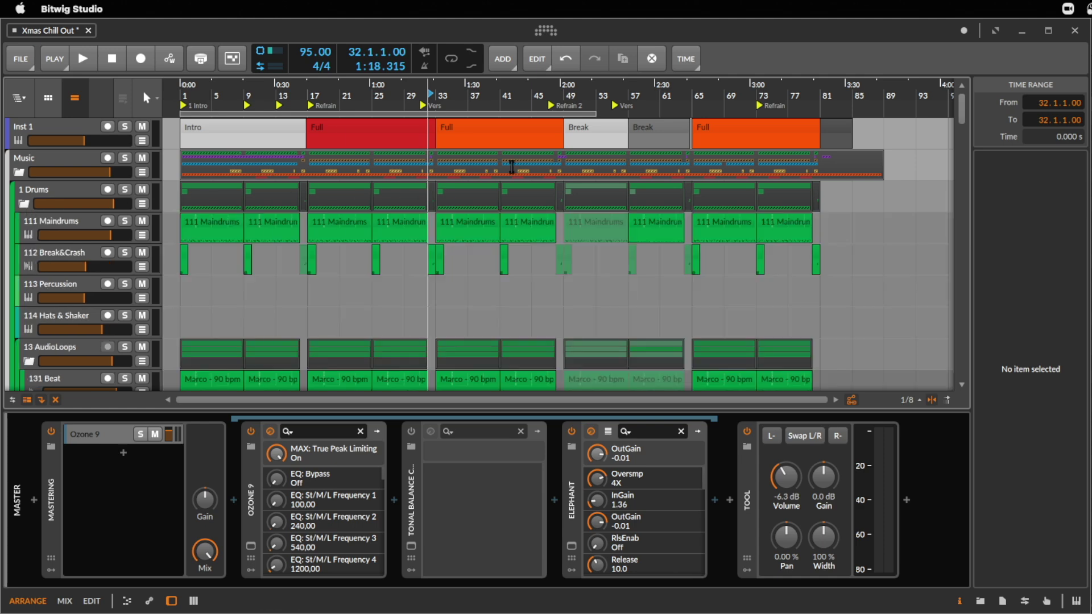
left_click(660, 127)
left_click_drag(680, 106, 681, 409)
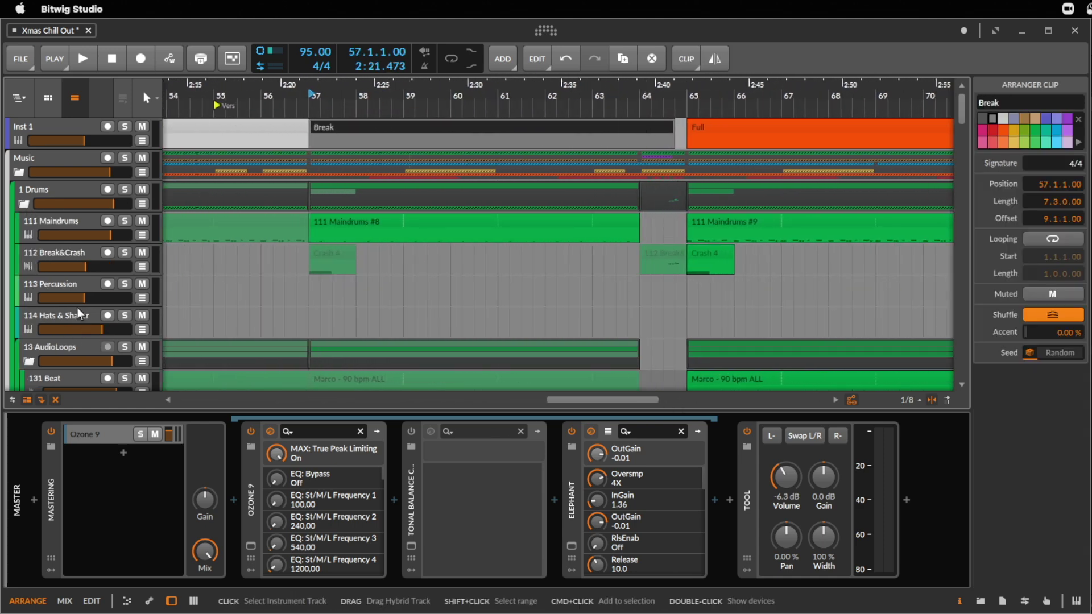
scroll(79, 313, "down", 5)
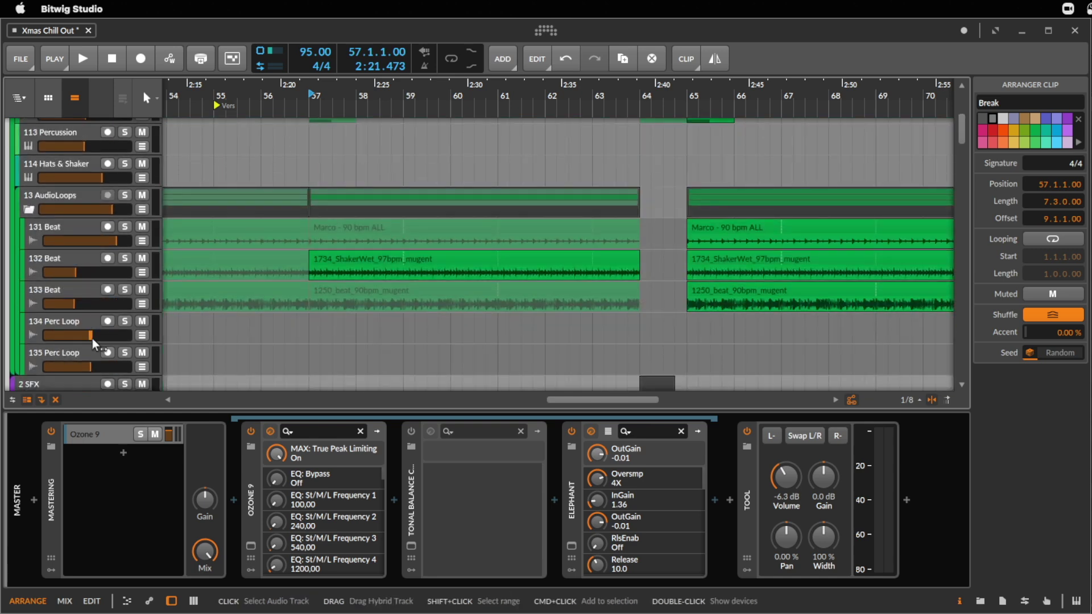
left_click(640, 348)
key("super+Tab")
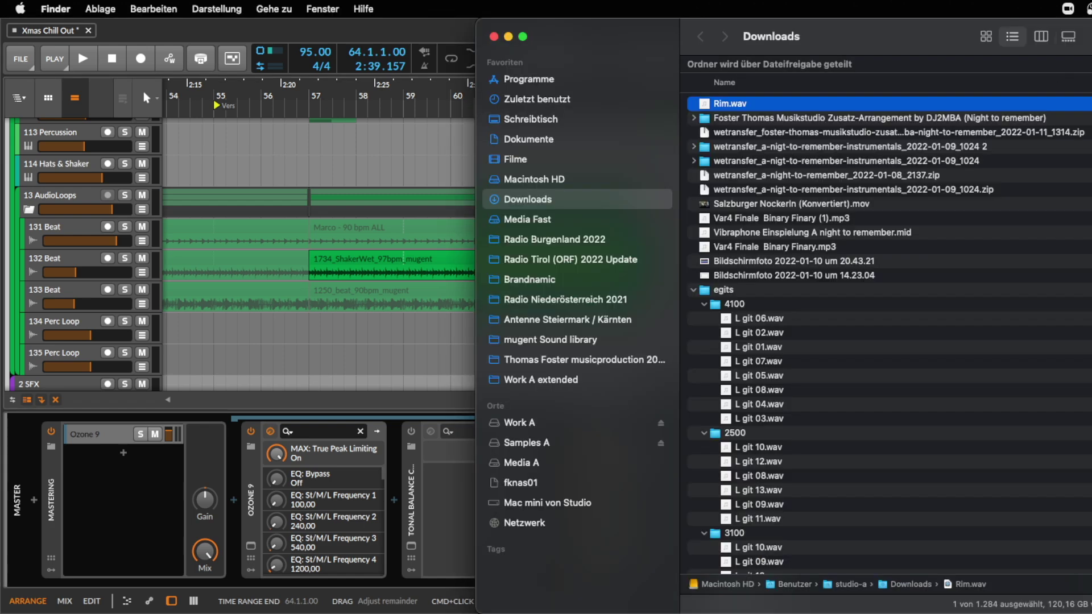
left_click_drag(710, 106, 654, 322)
left_click(456, 318)
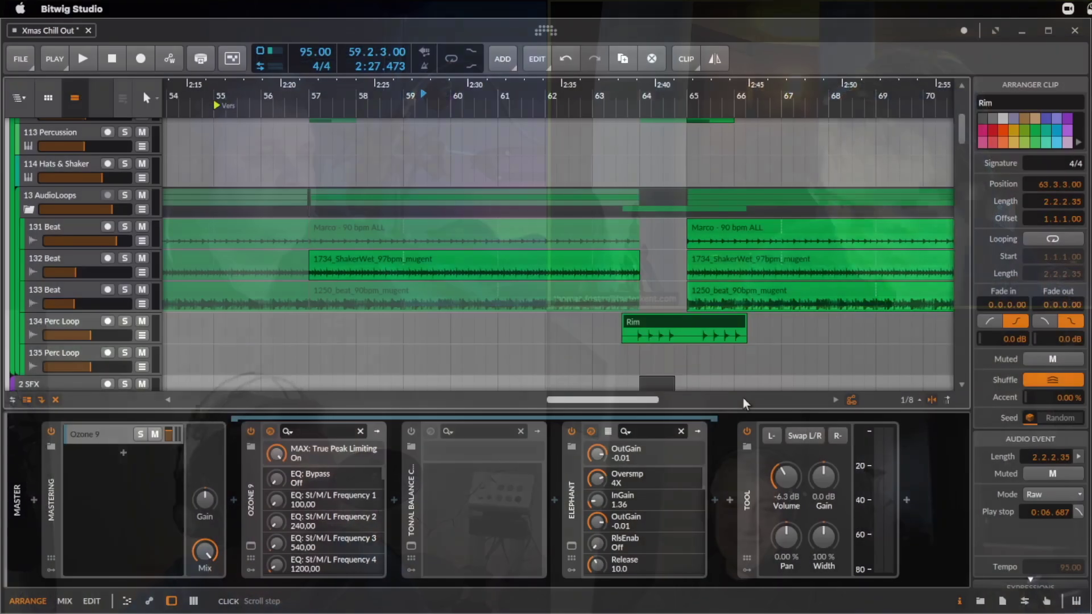
- Solo the 134 Perc Loop track and play the Rim clip from its start
left_click(680, 324)
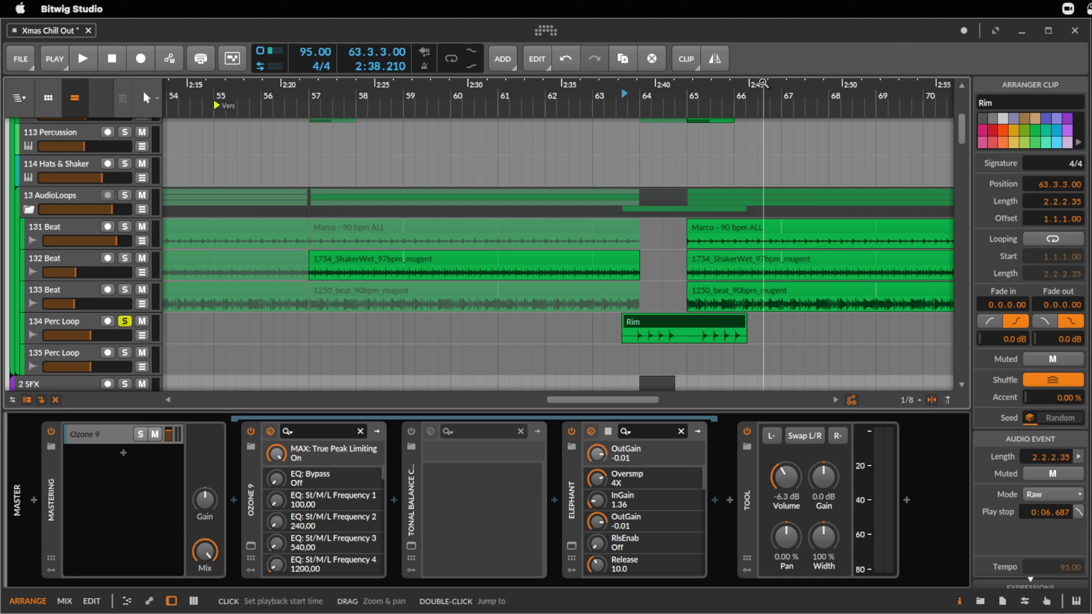
left_click_drag(675, 103, 618, 103)
key("space")
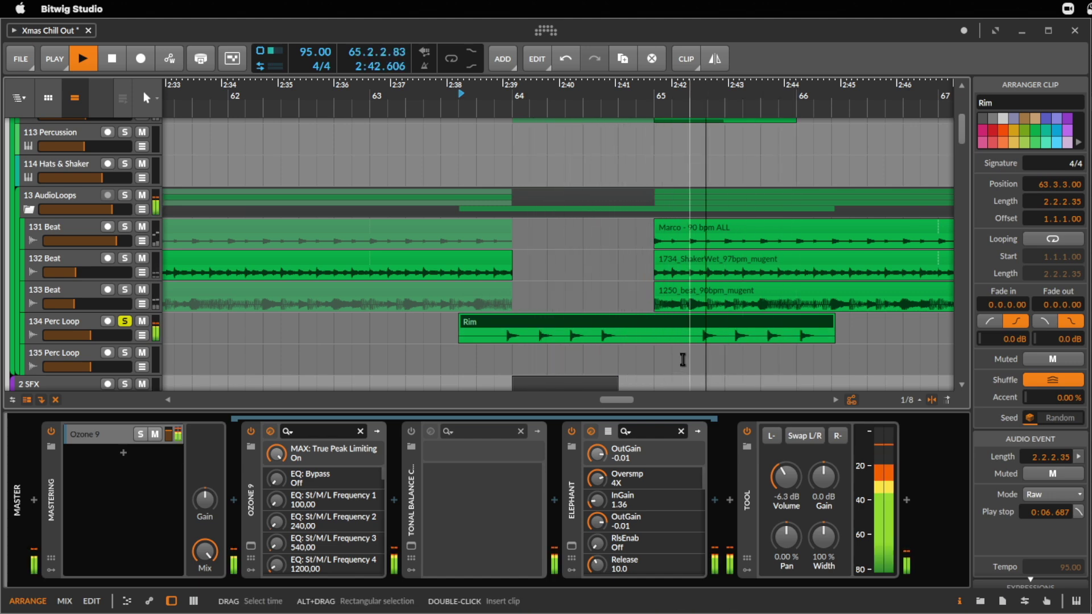
- Split the Rim clip at bar 65, delete the first part, and move the remaining part to start at 64.1.1.00
left_click(653, 339)
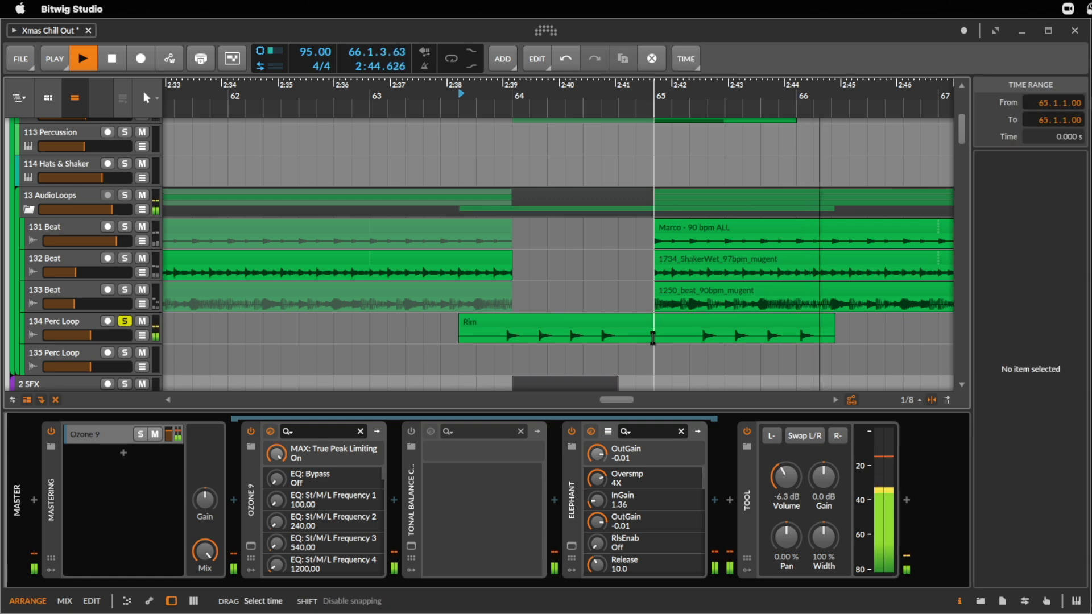
key("super+e")
left_click(628, 323)
key("space")
key("Delete")
left_click_drag(712, 319, 571, 319)
- Open the Rim clip in the detail editor, show its Stretch layer, and set the audio event's mode to Slice
double_click(571, 319)
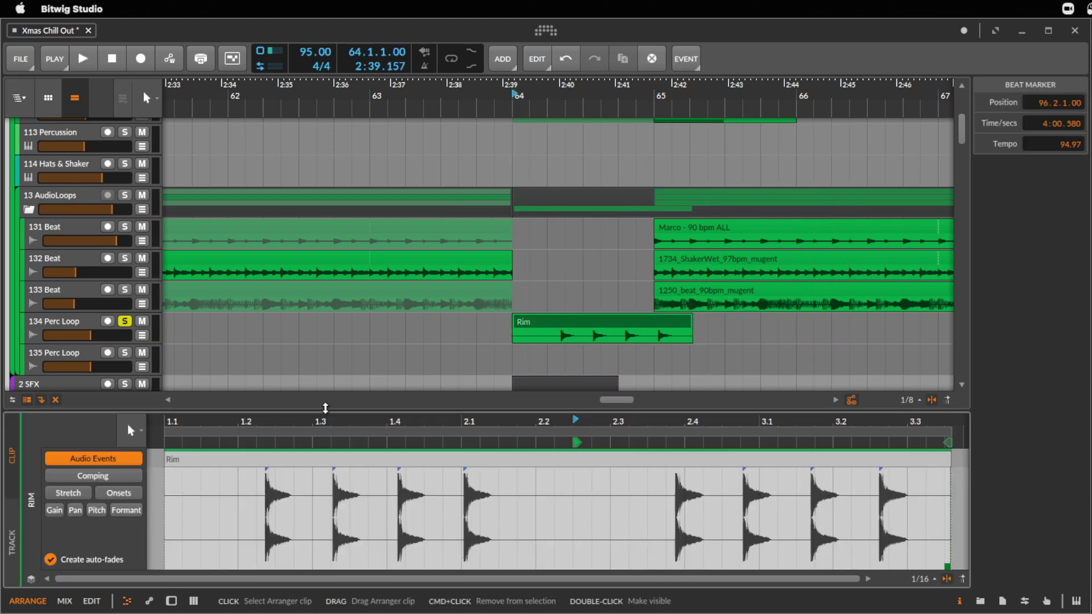
left_click(265, 463)
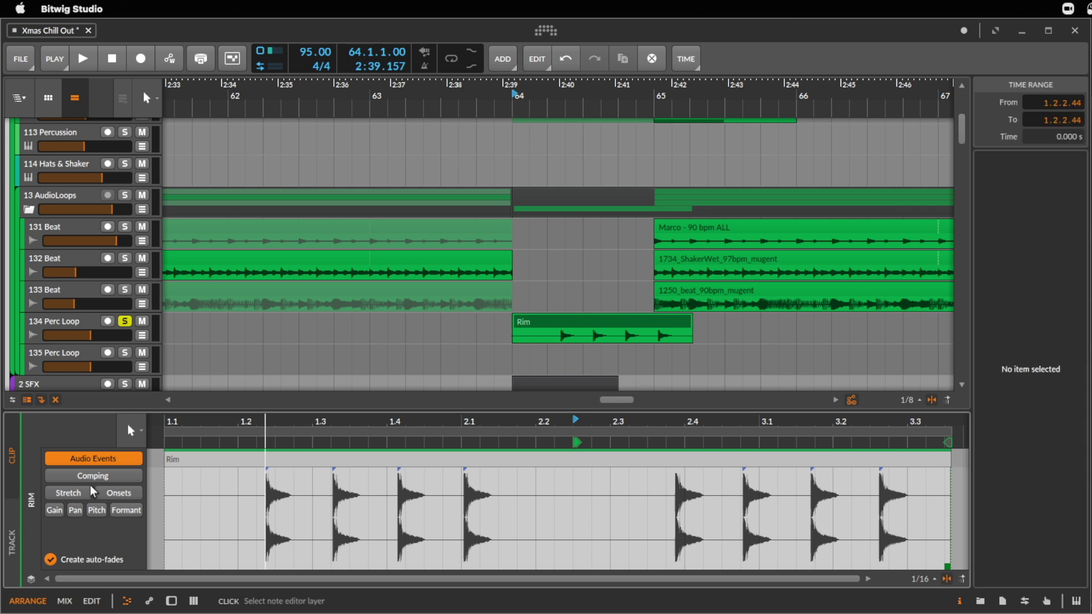
left_click(121, 492)
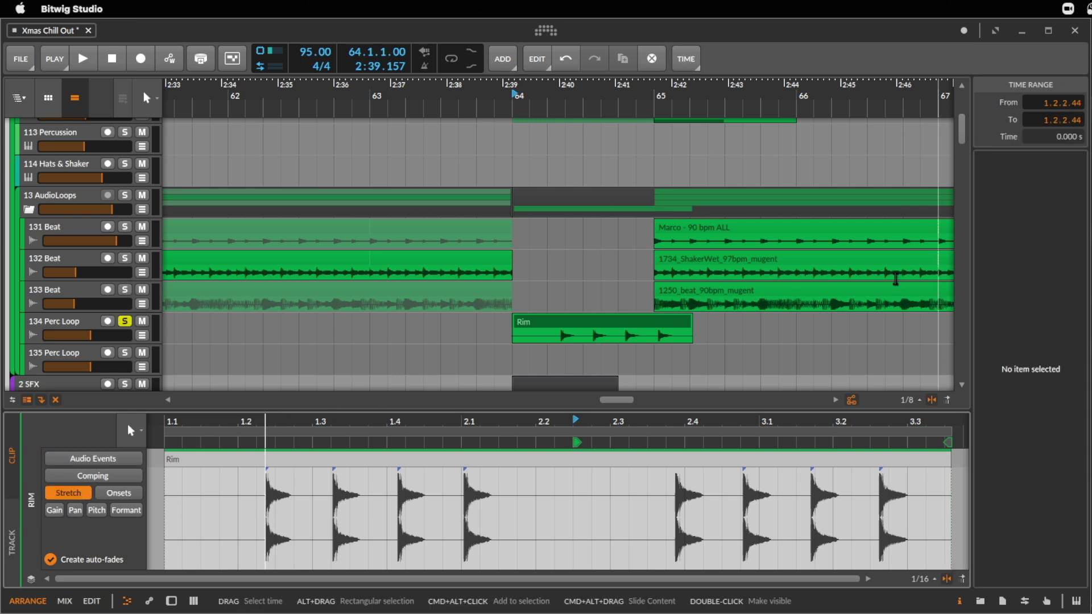
left_click(646, 322)
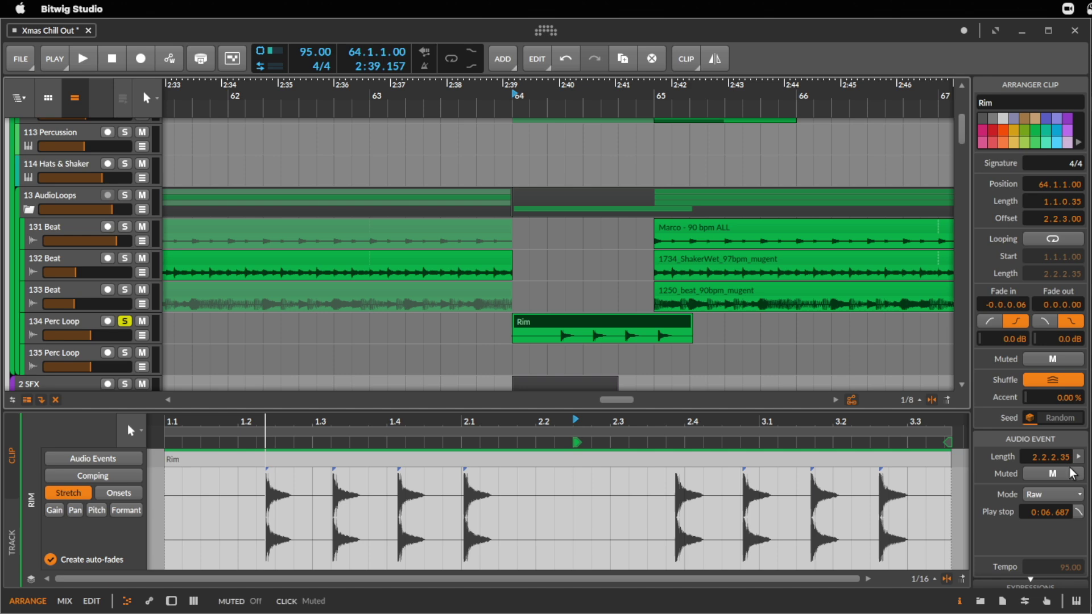
left_click(1051, 497)
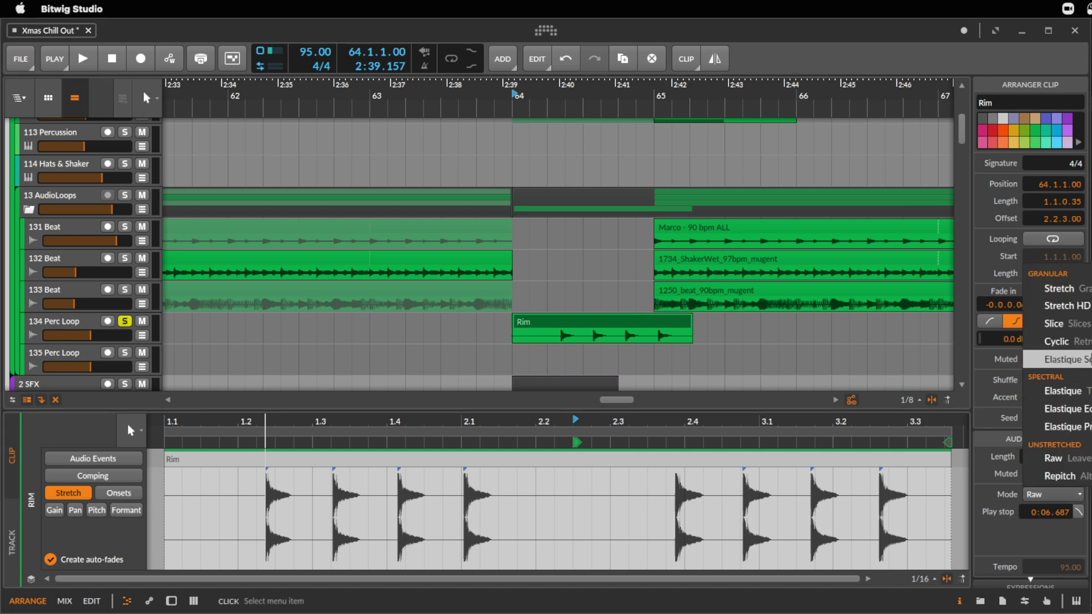
left_click(1058, 323)
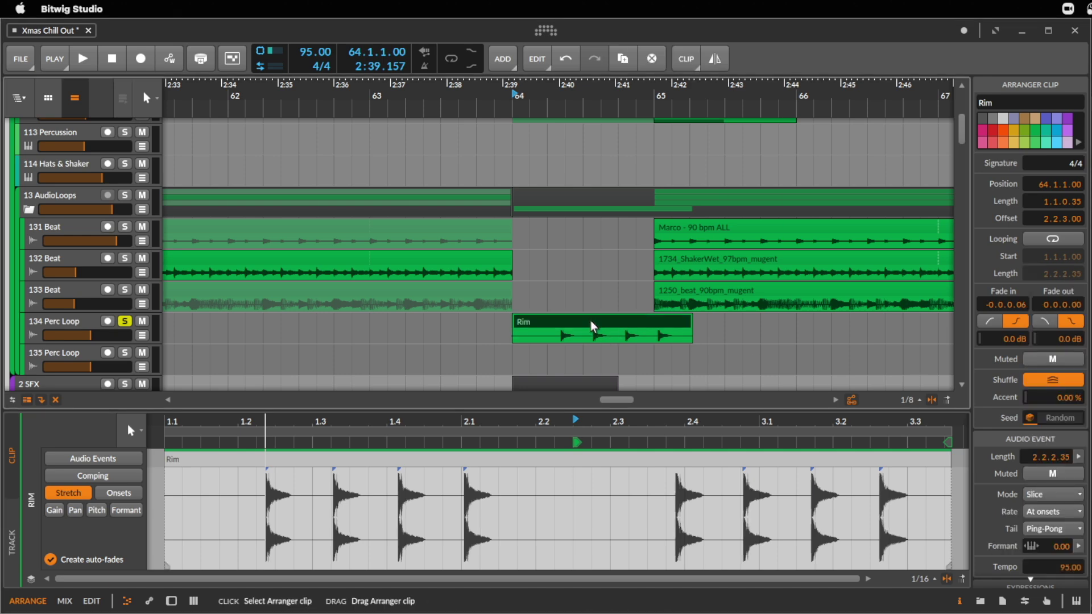
- Add a beat marker at the first rim hit and move it to 1.2.1.00
left_click(266, 481)
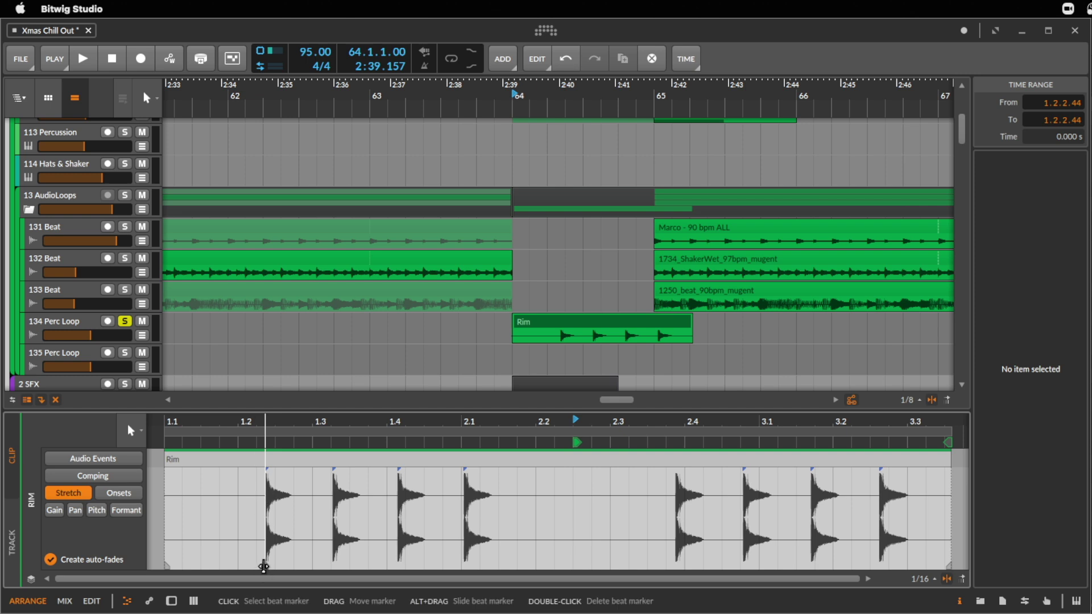
mouse_move(264, 566)
left_mouse_down()
mouse_move(146, 559)
mouse_move(172, 566)
left_mouse_up()
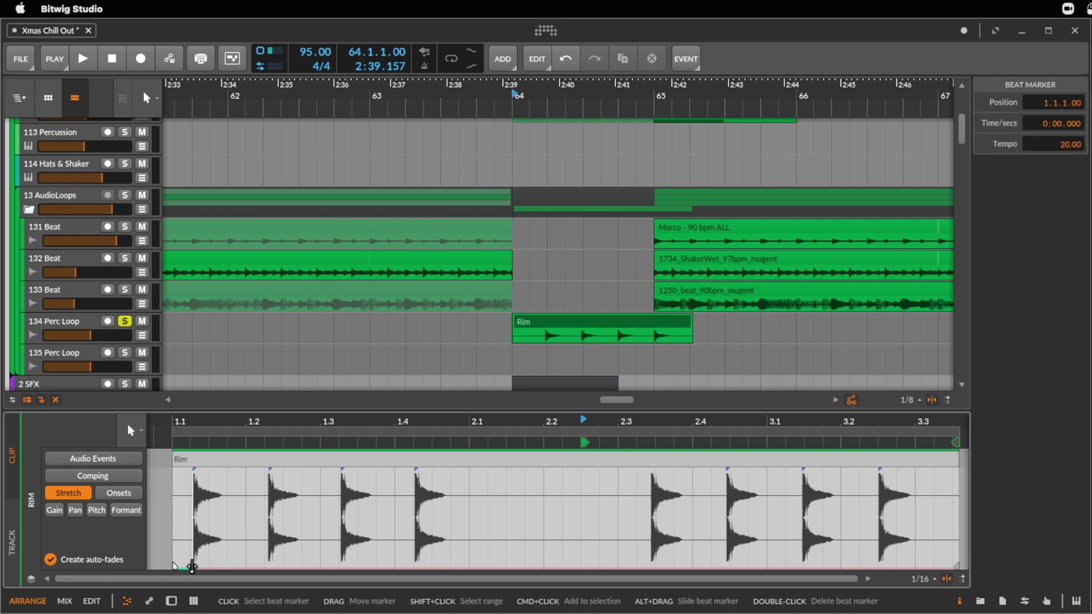
left_click_drag(192, 566, 246, 566)
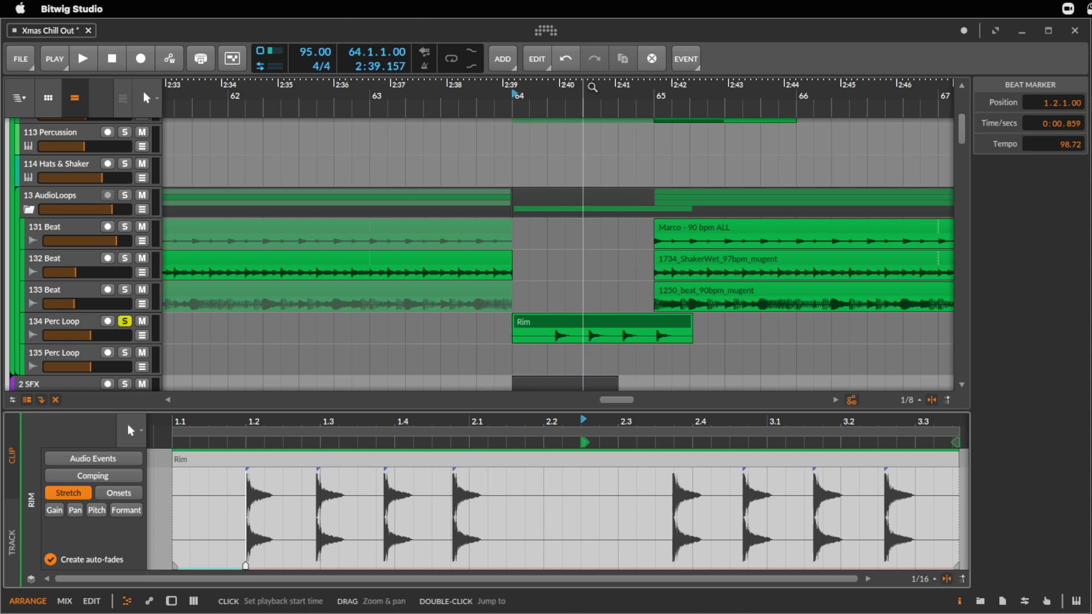
- Consolidate the shortened Rim clip at bar 64 into a clip with its own trimmed audio event
left_click_drag(592, 87, 631, 128)
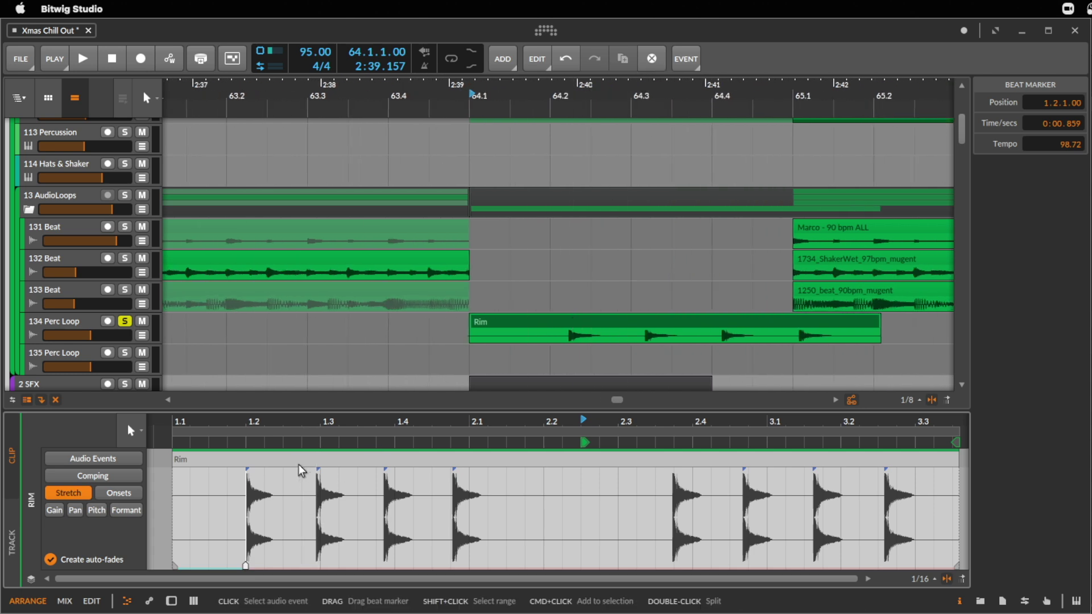
left_click(511, 320)
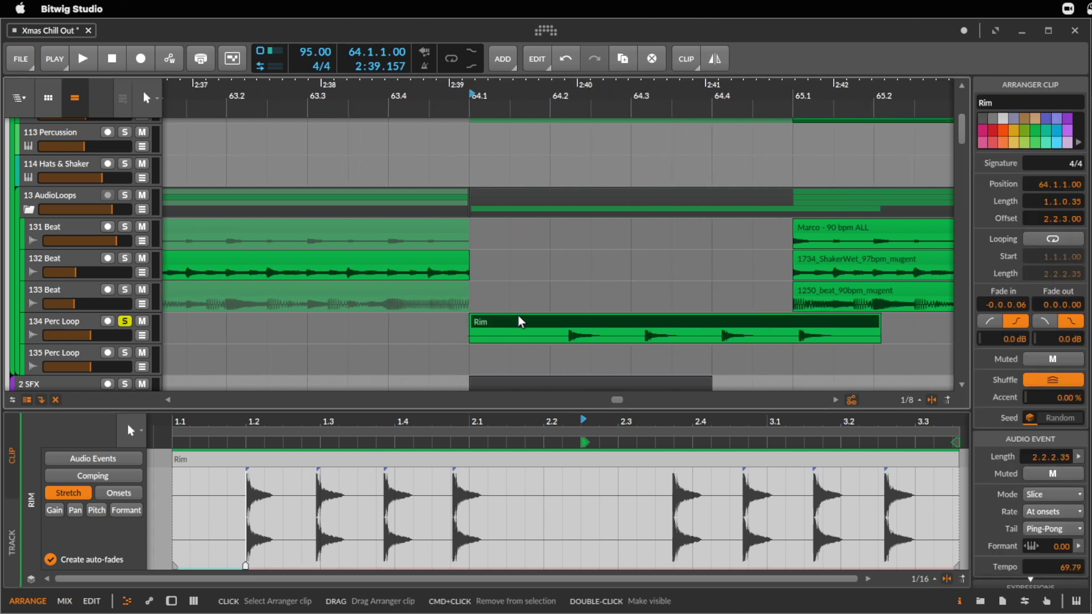
key("super+j")
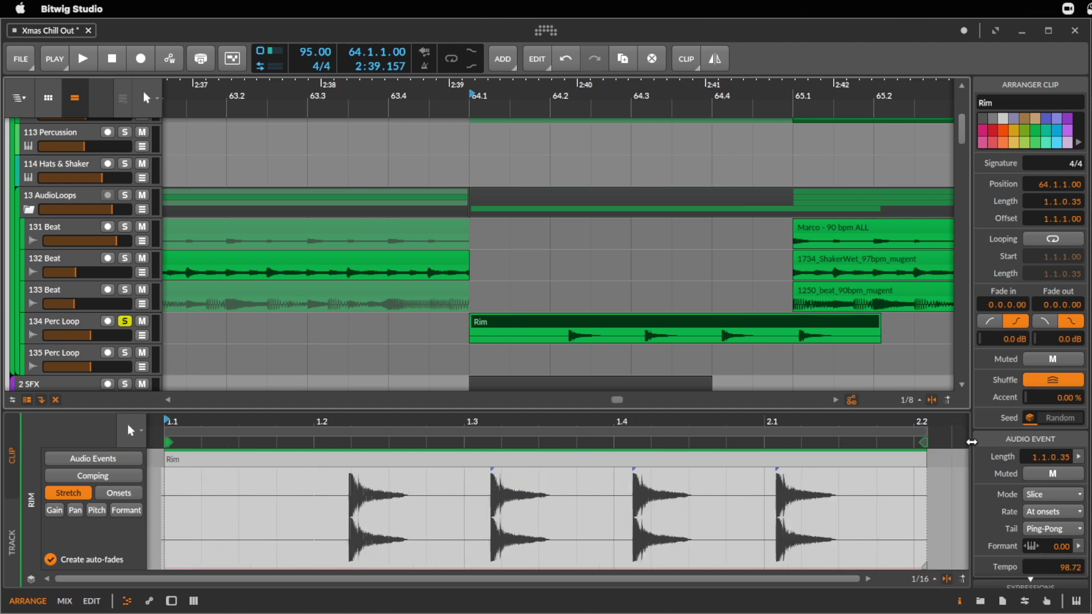
- Cut the silence before 64.2 off the Rim clip, move it earlier to 63.4.4.03, and play it back
left_click(544, 341)
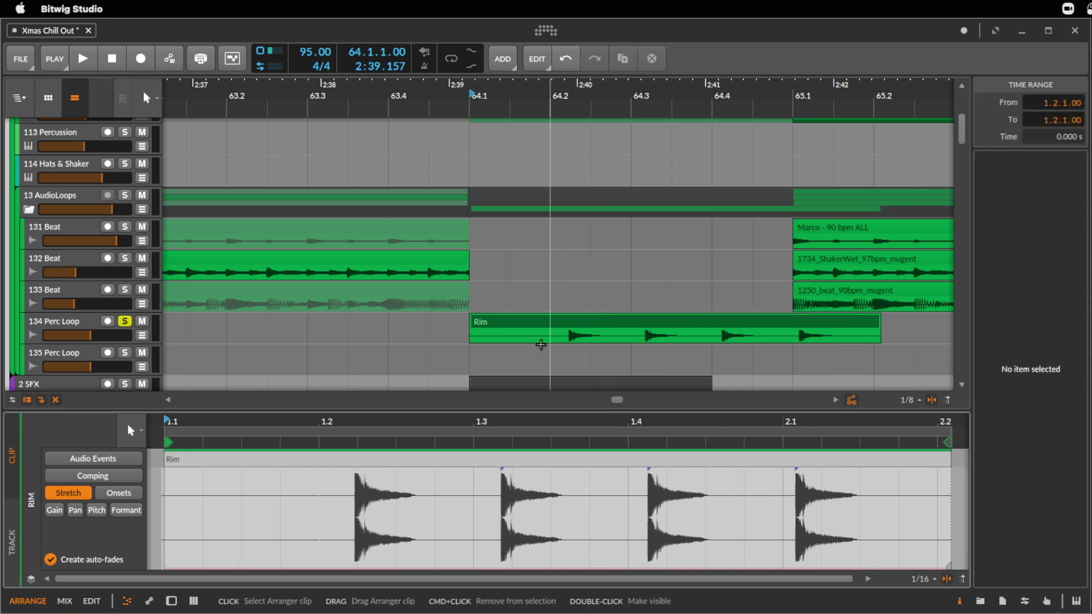
key("super+e")
left_click_drag(589, 322, 492, 326)
key("space")
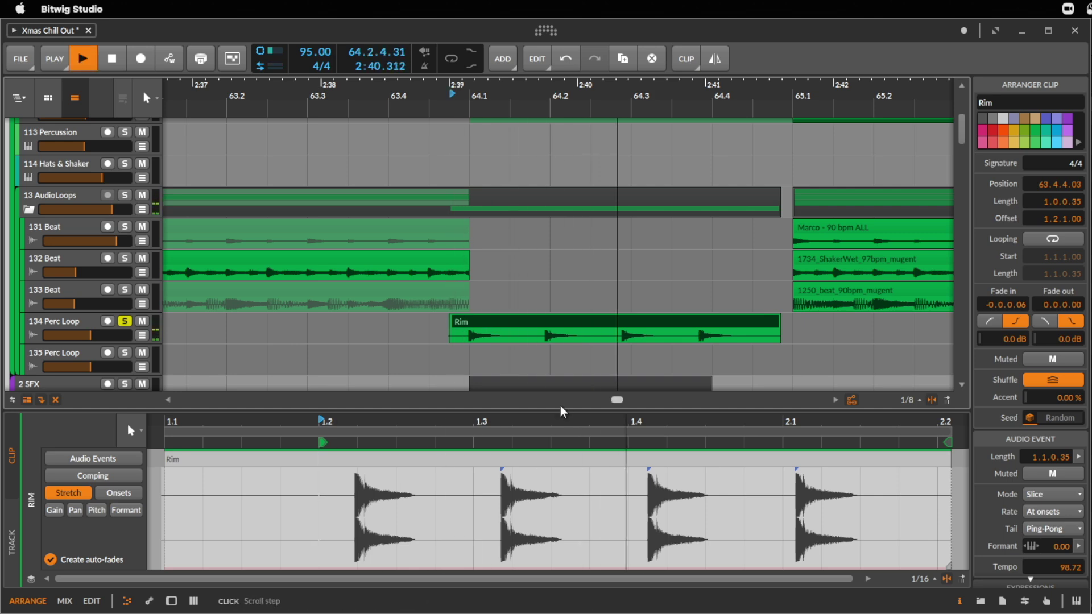
key("space")
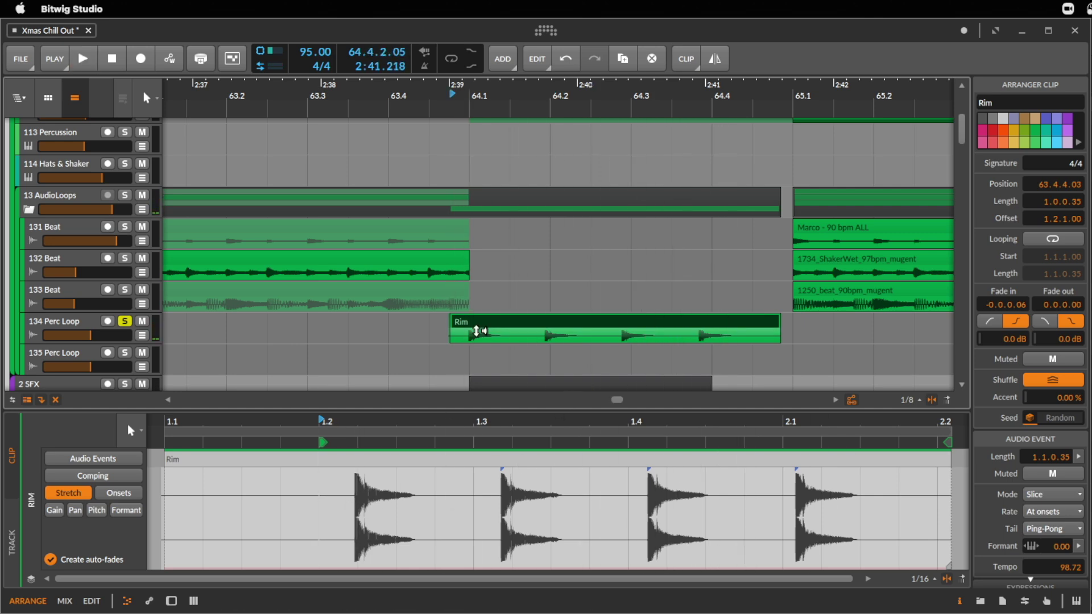
- Trim the Rim clip's start to 64.1.1.00 and audition the first hit
left_click_drag(455, 318, 475, 322)
key("space")
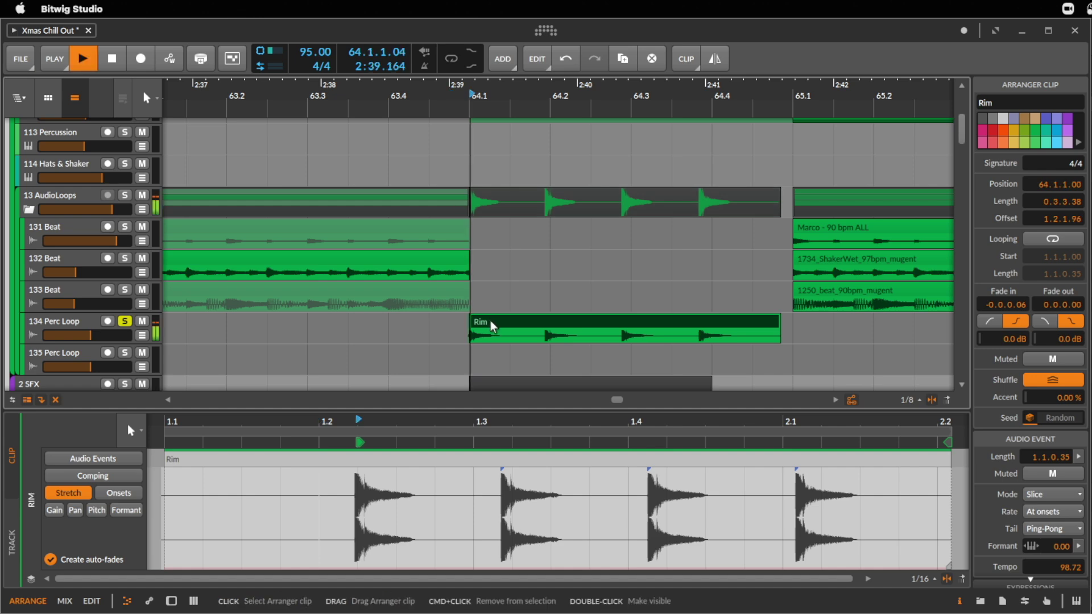
key("space")
key("space")
key("space")
- Fine-tune the Rim clip's start to offset 1.2.1.90 at the first hit's attack, play it, and consolidate the clip
left_click_drag(370, 424, 547, 484)
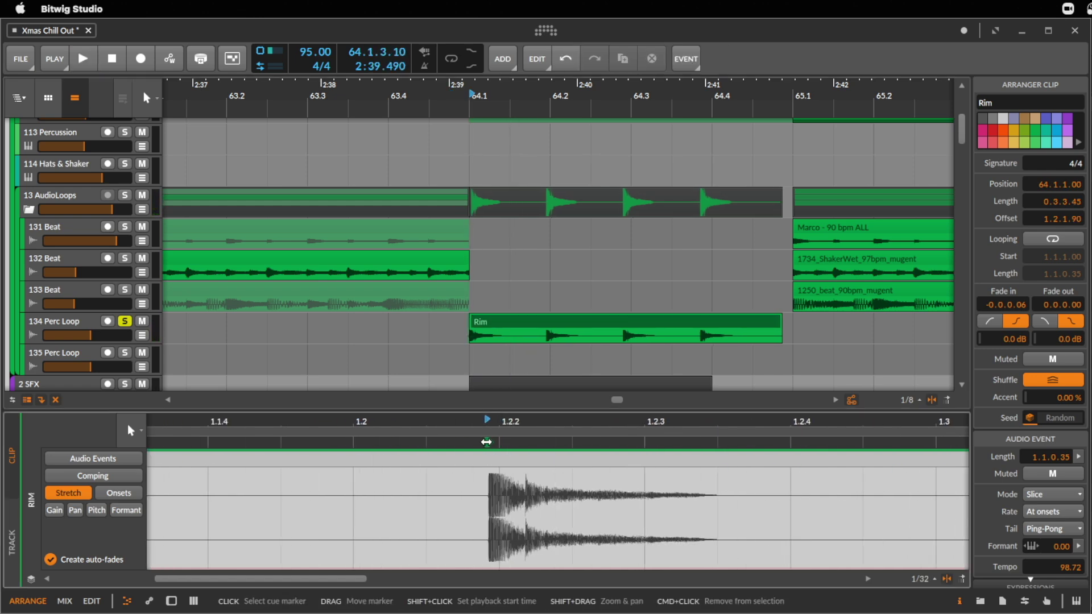
key("space")
key("space")
key("space")
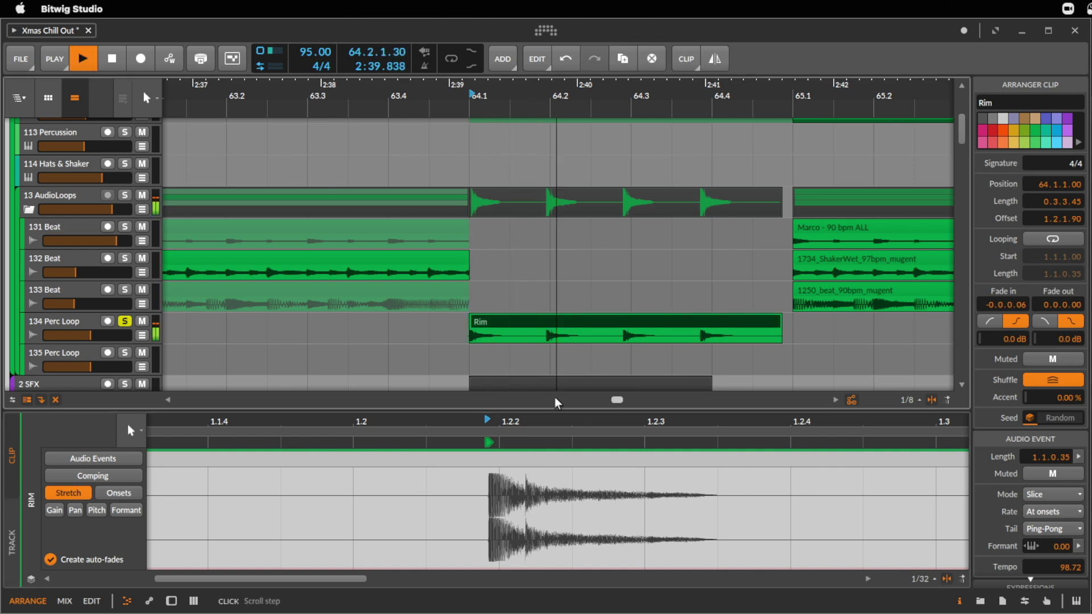
key("space")
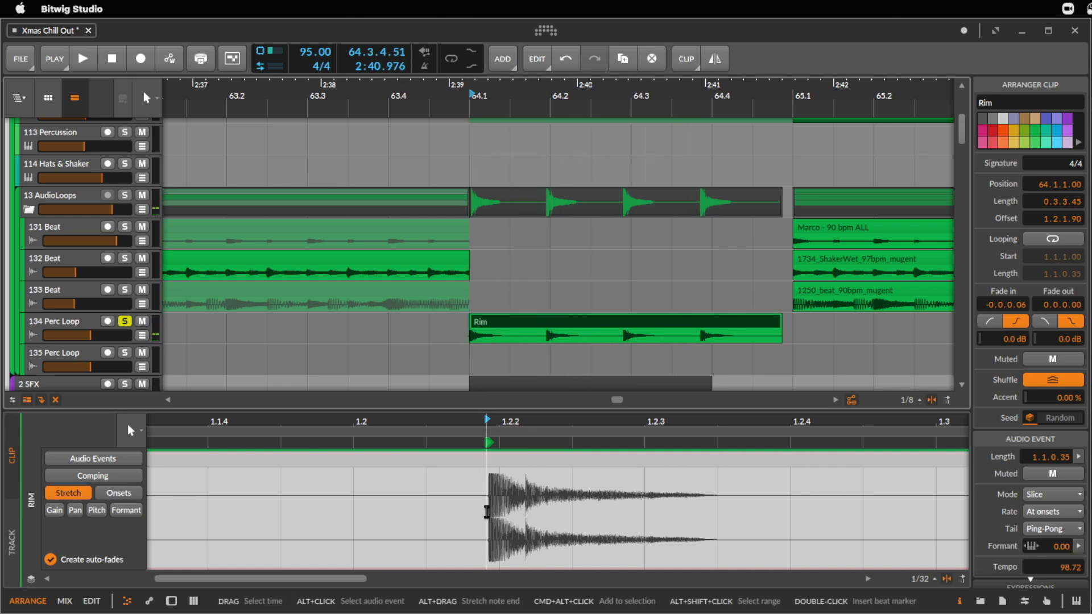
left_click(486, 512)
left_click(516, 325)
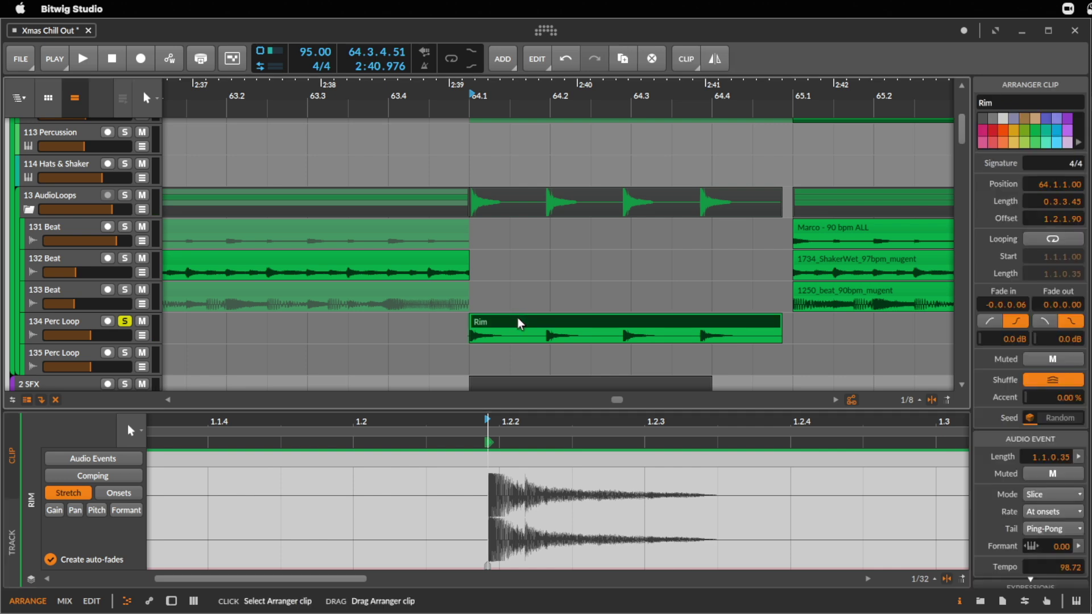
- Align the Rim clip's second, third and fourth hits to beats 1.2, 1.3 and 1.4 by moving their beat markers
left_click(344, 514)
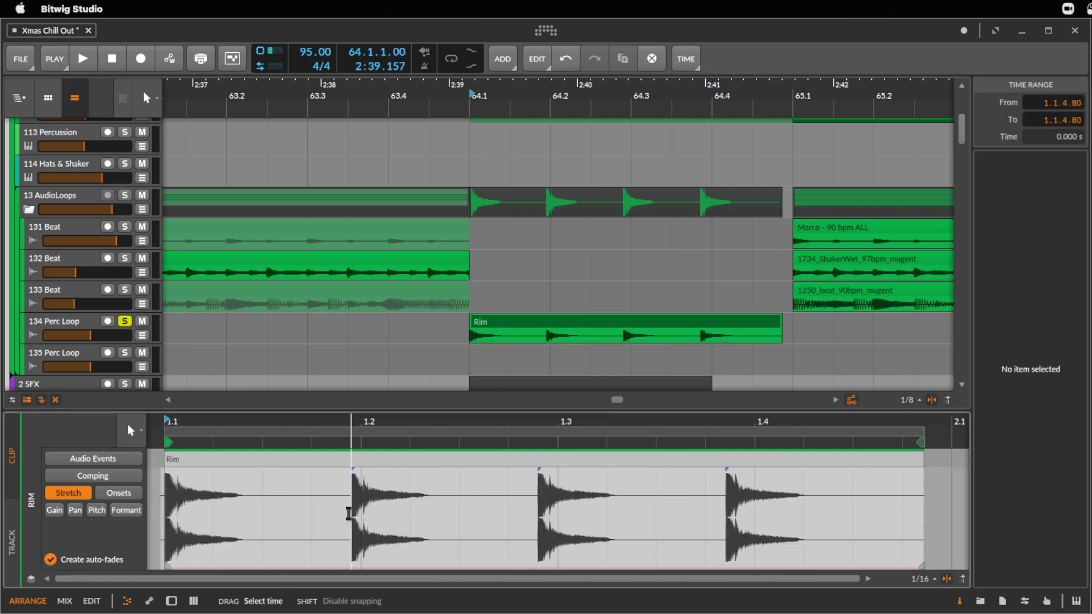
mouse_move(353, 567)
left_mouse_down()
mouse_move(378, 567)
mouse_move(362, 567)
left_mouse_up()
double_click(541, 549)
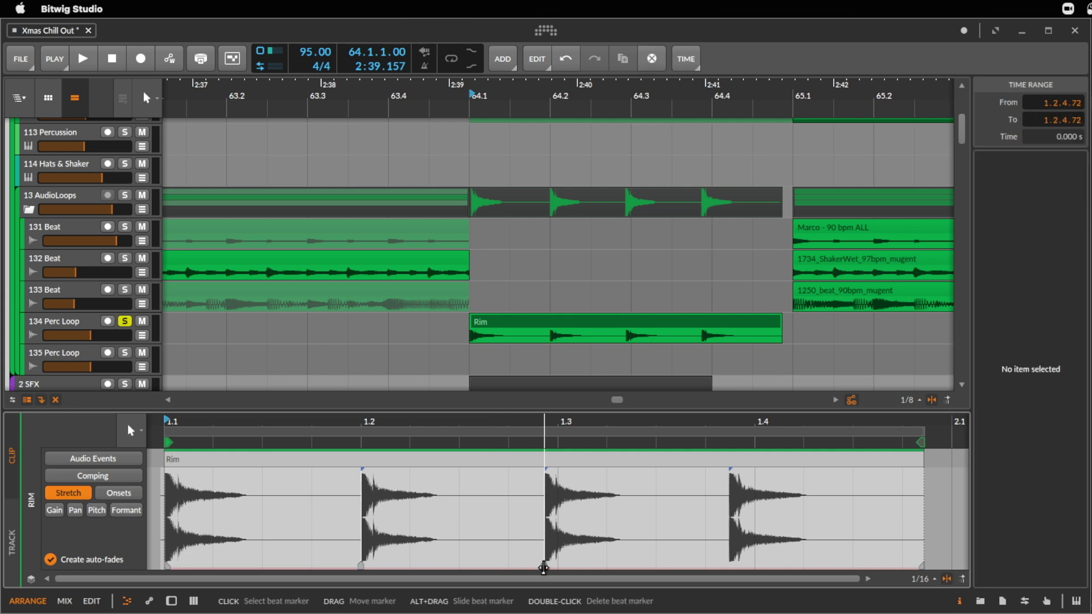
left_click_drag(544, 566, 557, 566)
left_click(737, 553)
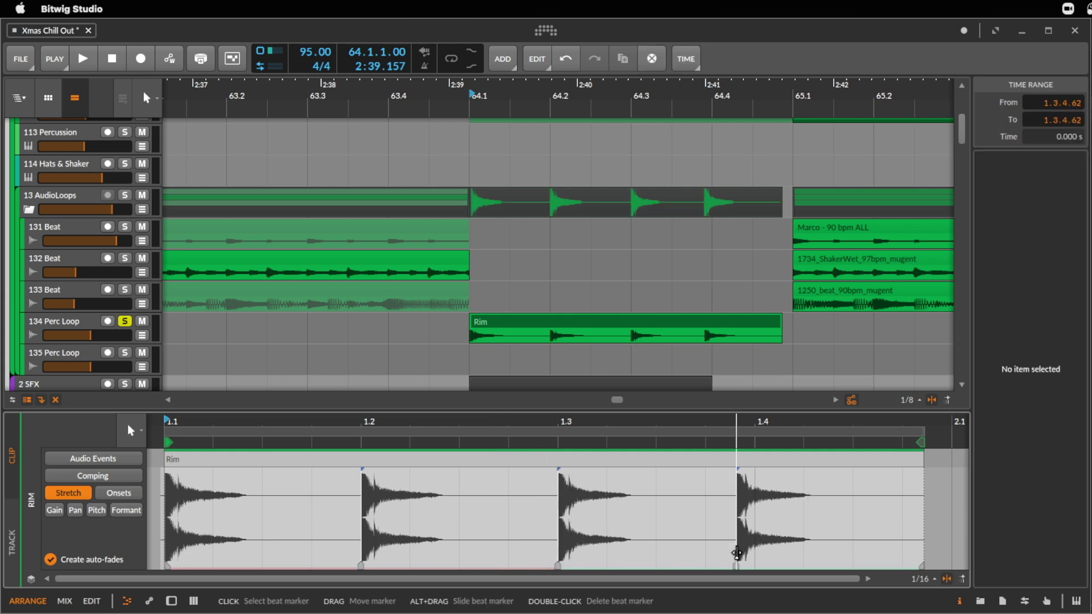
left_click_drag(737, 567, 755, 567)
- Extend the Rim clip's end to 65.1 for a length of one full bar while playing it back
key("space")
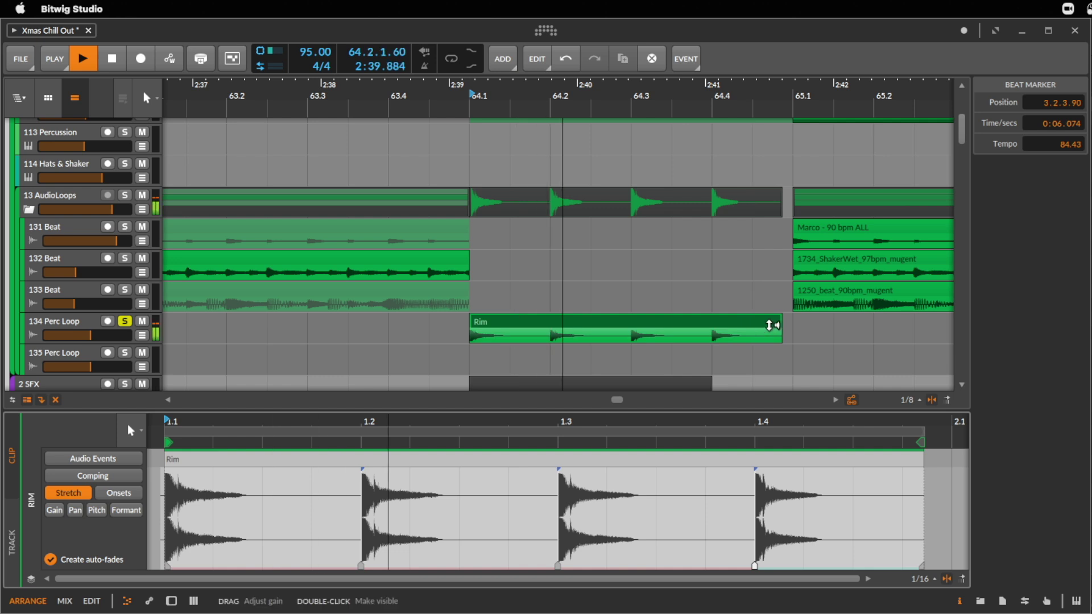
left_click_drag(781, 326, 793, 326)
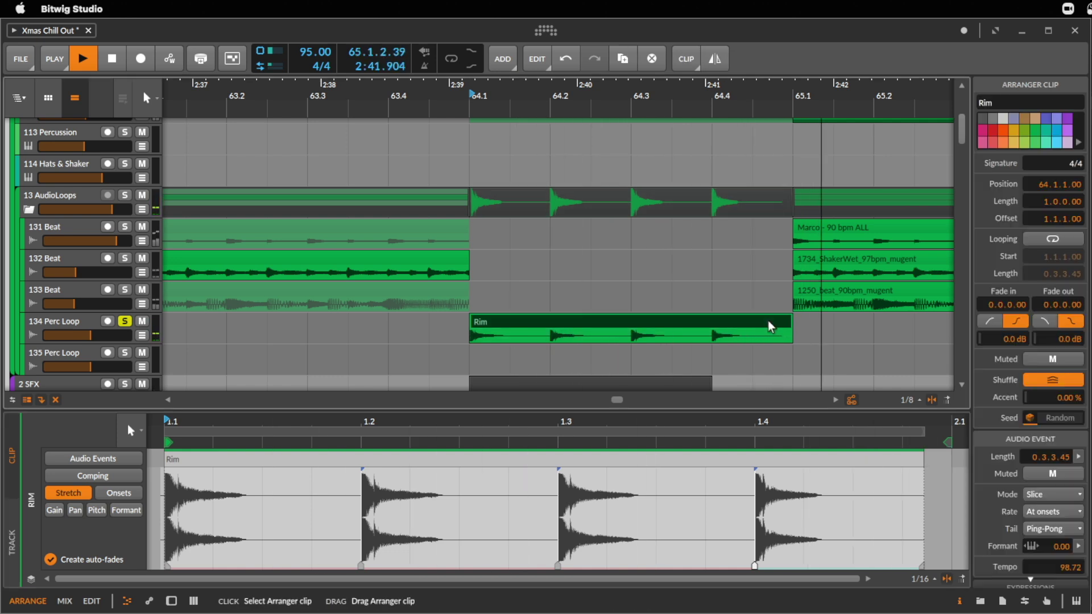
key("space")
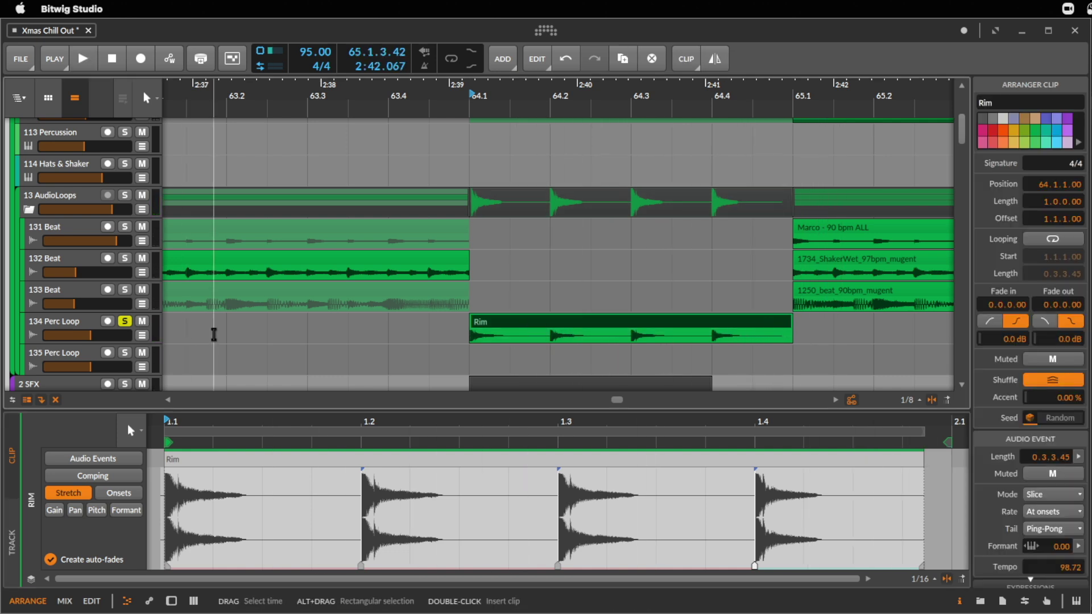
- Unsolo the 134 Perc Loop track and play the full arrangement from 63.3.1.00 through the Rim fill
left_click(125, 322)
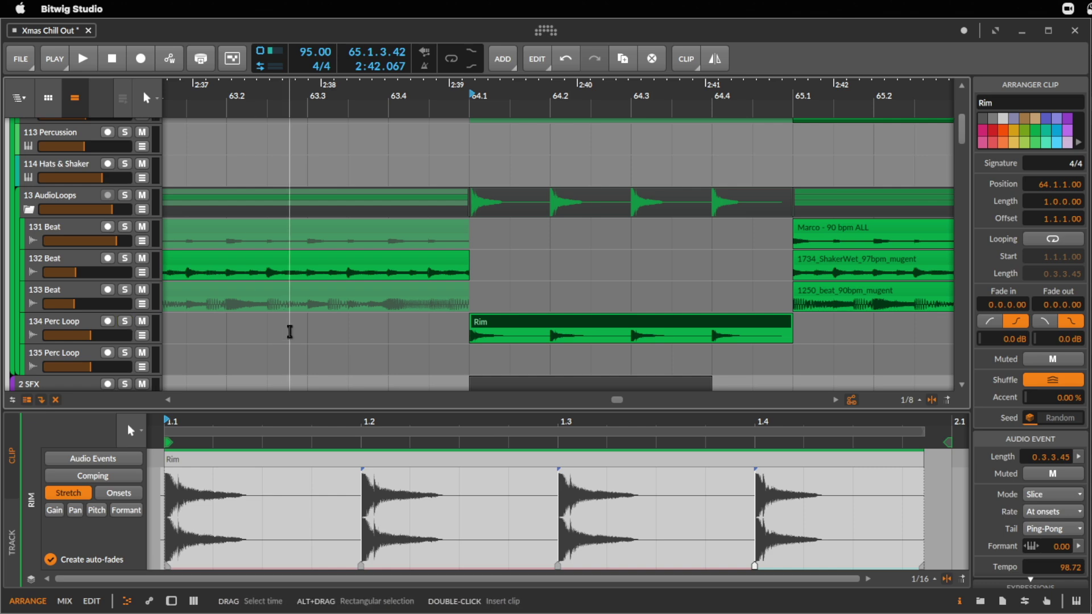
left_click(309, 331)
key("space")
left_click_drag(575, 90, 590, 45)
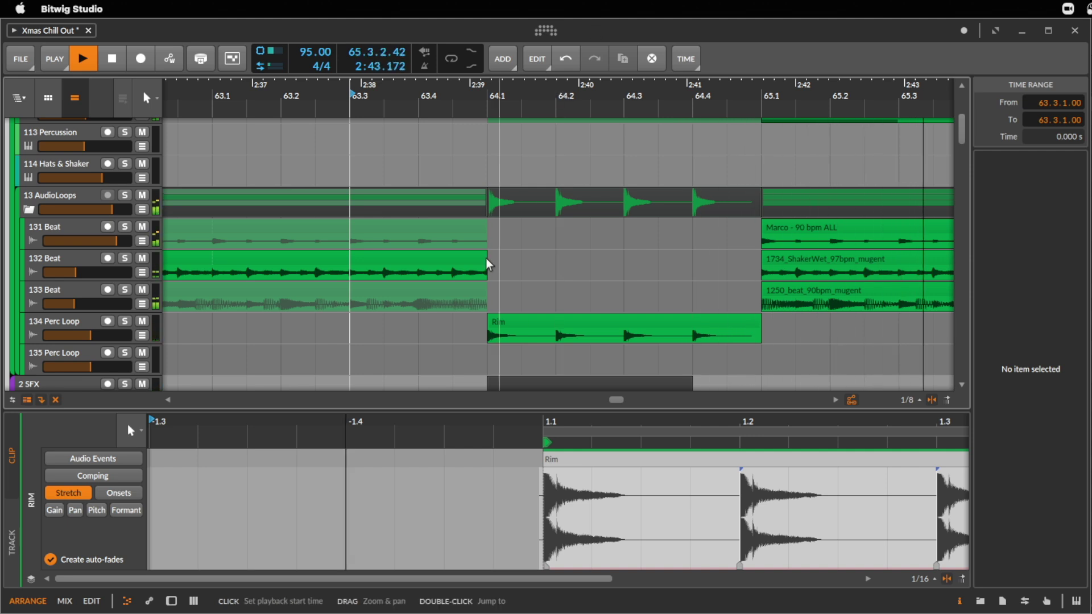
key("space")
- Insert a Saturator on the 134 Perc Loop track and briefly play it back
left_click(486, 318)
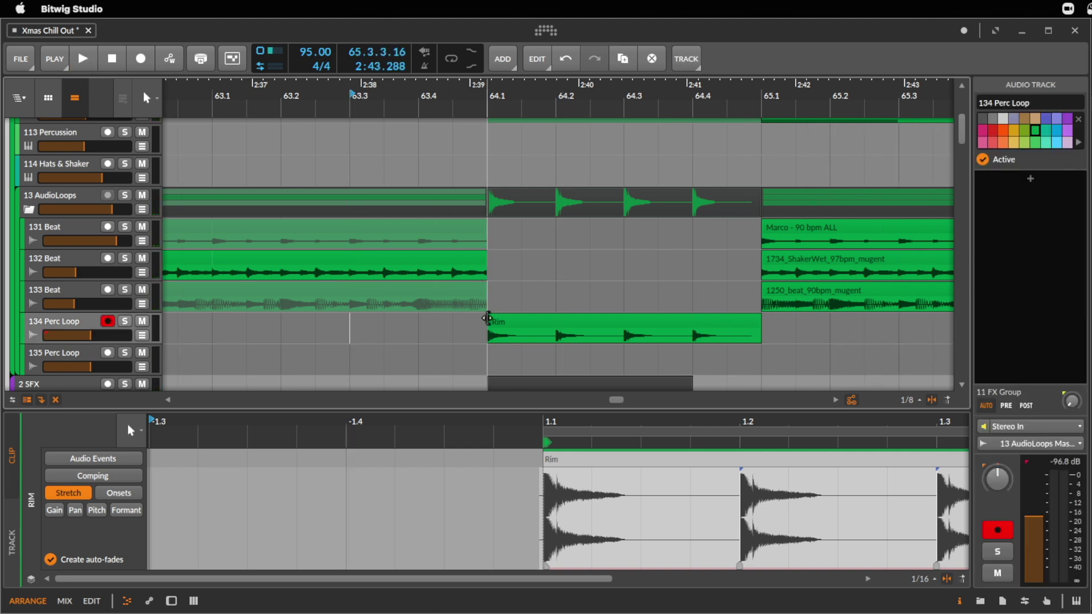
key("d")
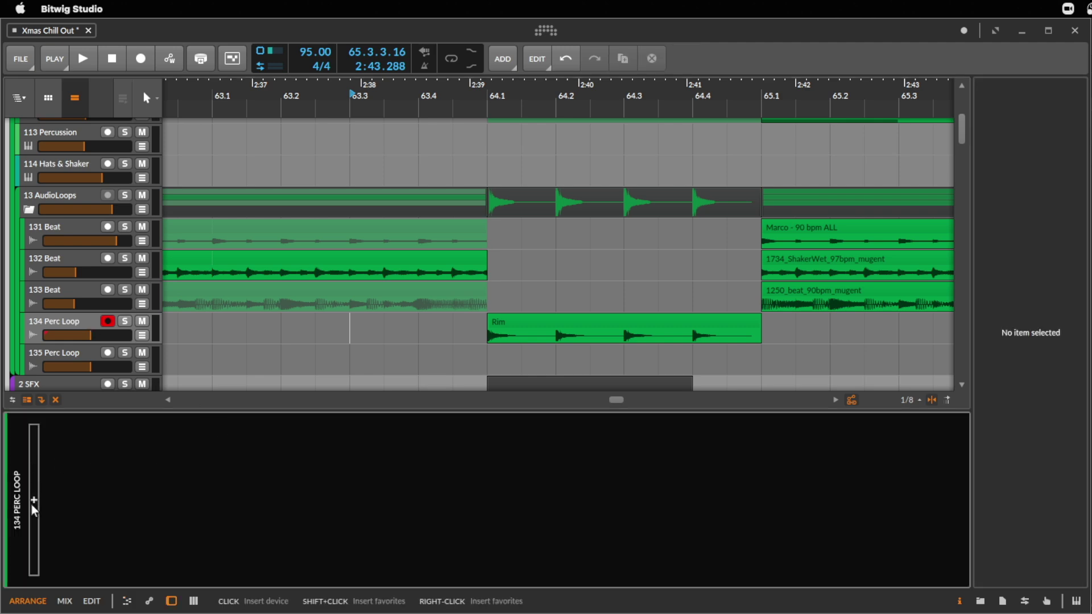
left_click(33, 502)
type("sat")
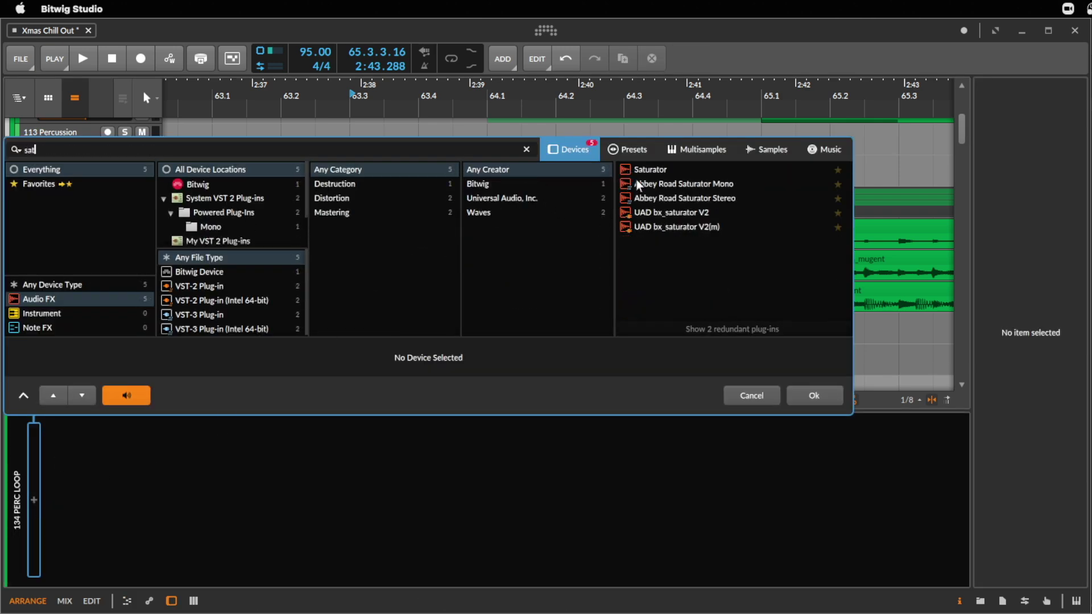
double_click(654, 170)
key("space")
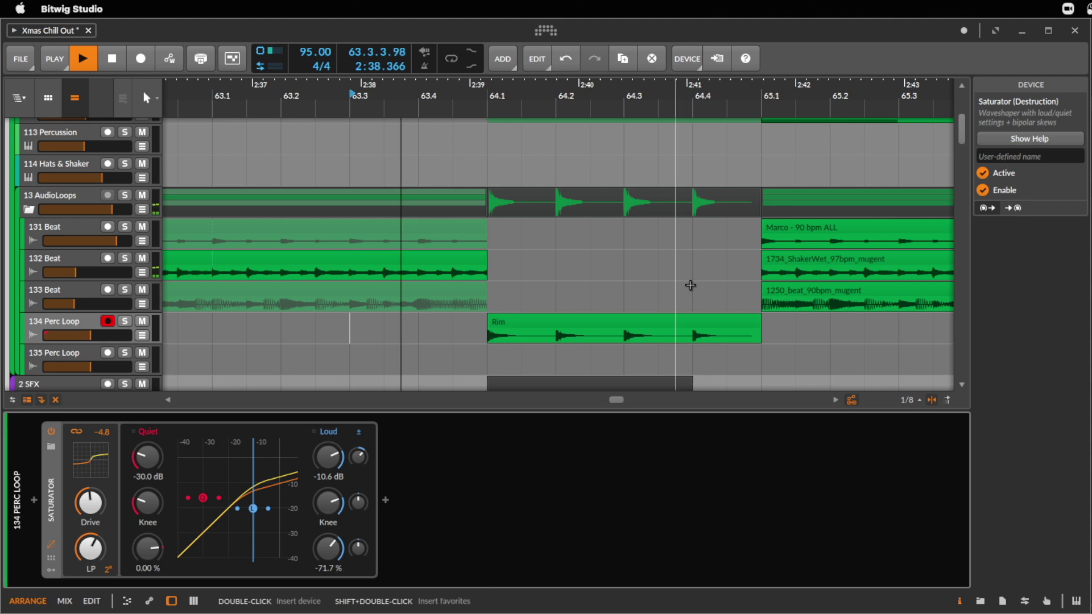
key("space")
- Solo the 134 Perc Loop track and raise the Saturator's Drive to +15.1 dB while auditioning the Rim clip
left_click(621, 329)
left_click(125, 321)
key("space")
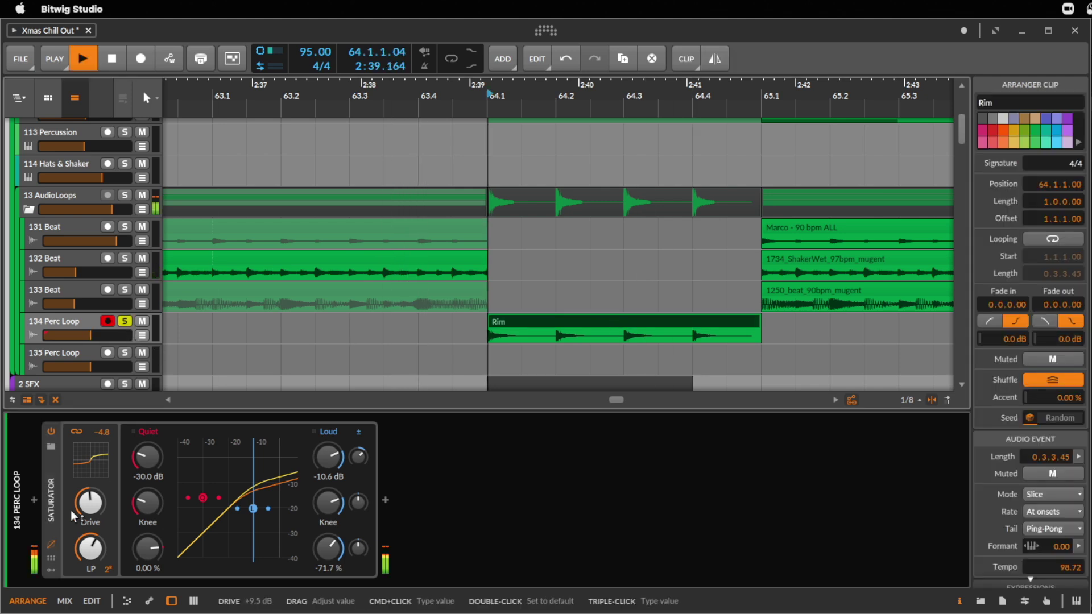
left_click_drag(90, 547, 91, 511)
key("space")
key("space")
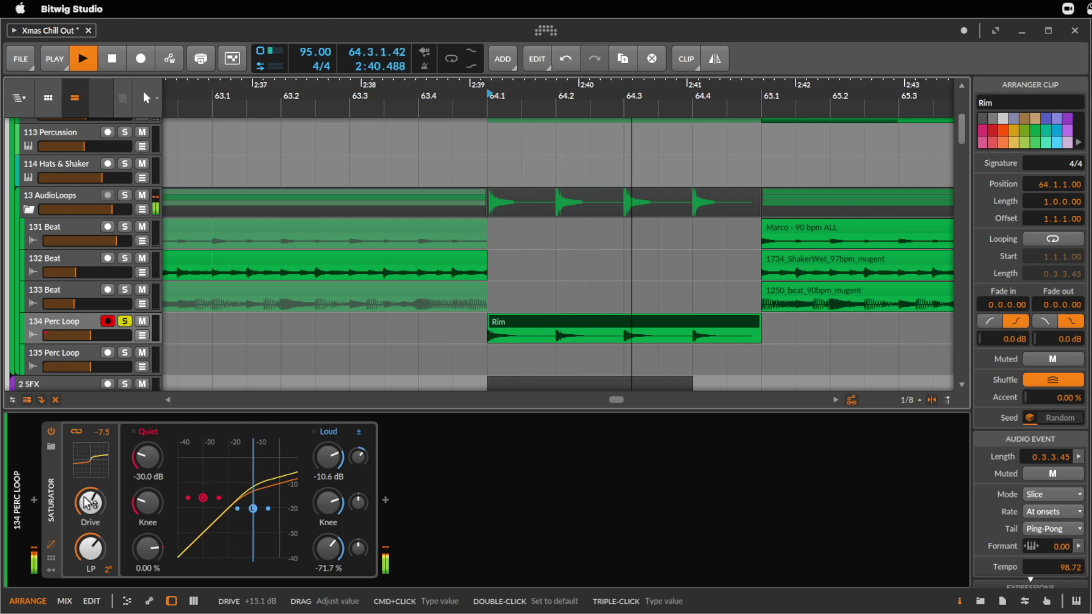
key("space")
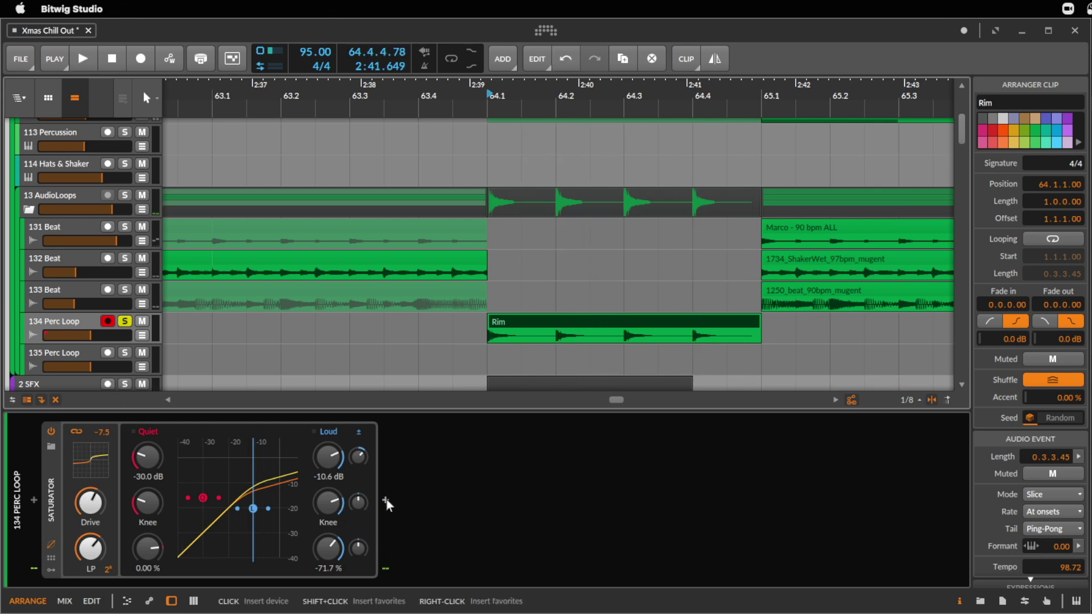
- Add EQ+ after the Saturator with a low-cut at about 187 Hz and a +3.4 dB bell at about 4.15 kHz
left_click(386, 501)
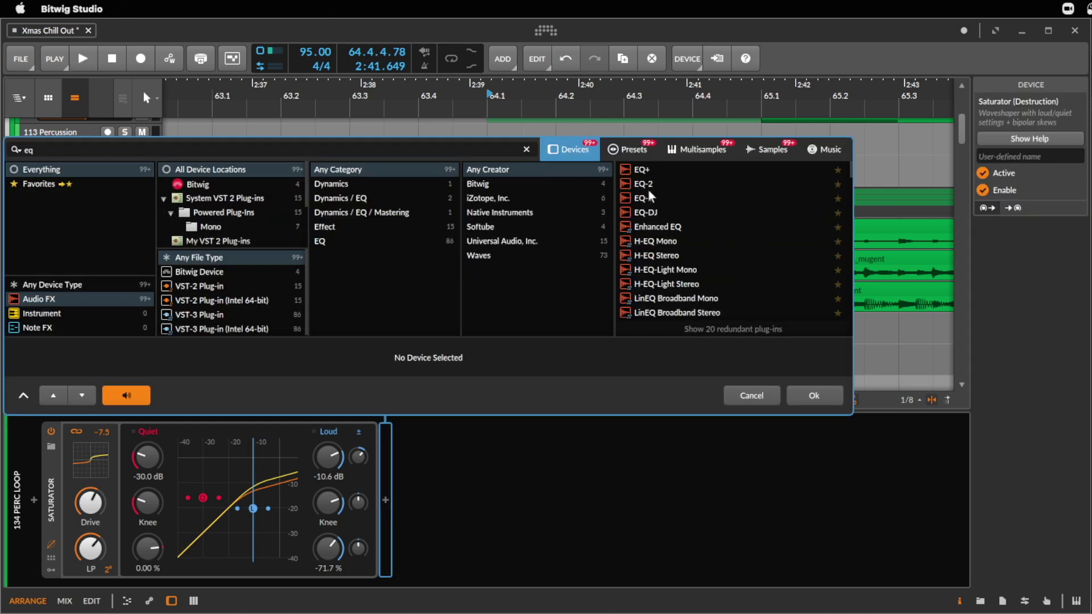
double_click(643, 171)
key("space")
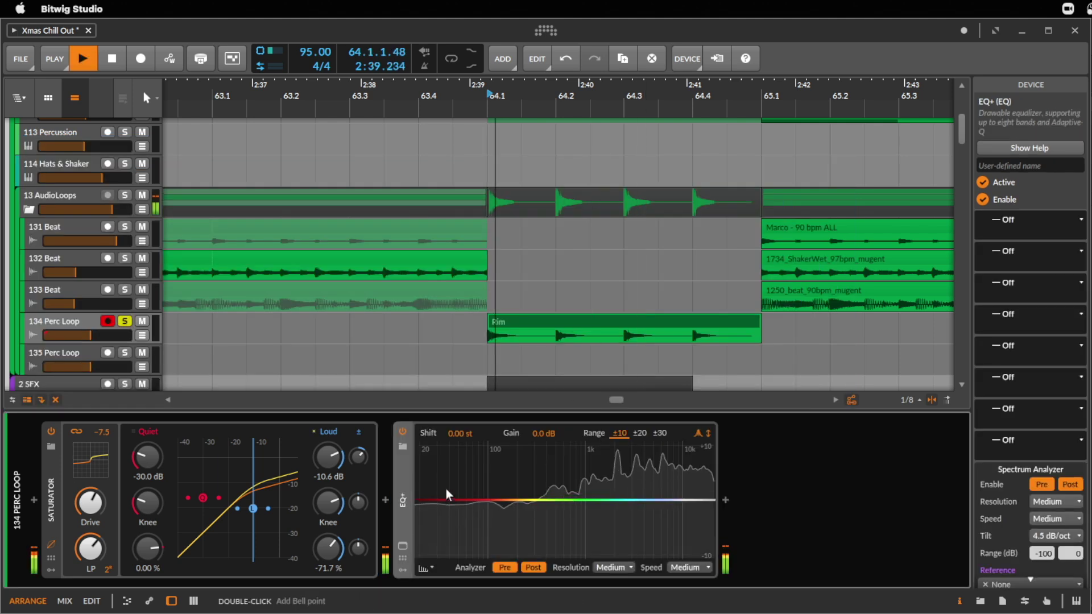
left_click_drag(431, 507, 514, 500)
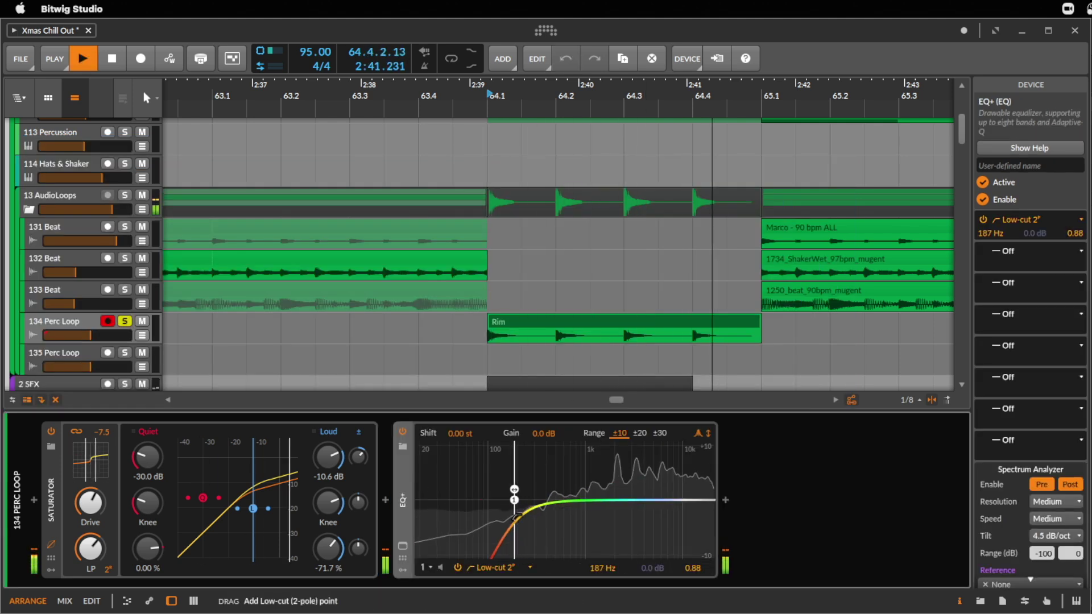
left_click_drag(615, 502, 645, 482)
key("space")
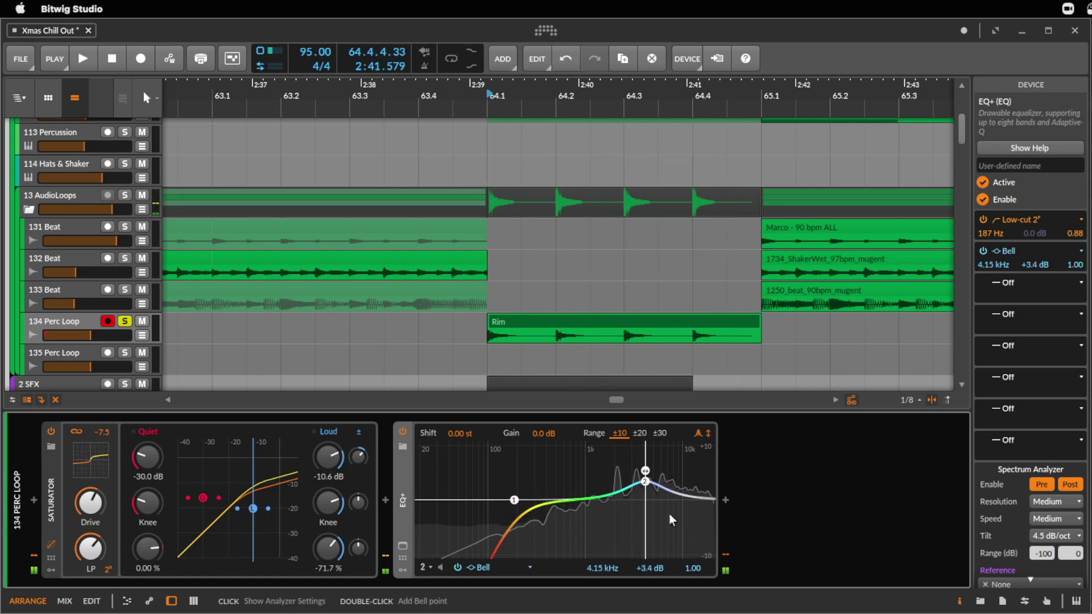
- Add a Reverb after EQ+ with its mix at about 20.5 % and reverb time at 1.62 s while auditioning the Rim
double_click(727, 500)
type("rev")
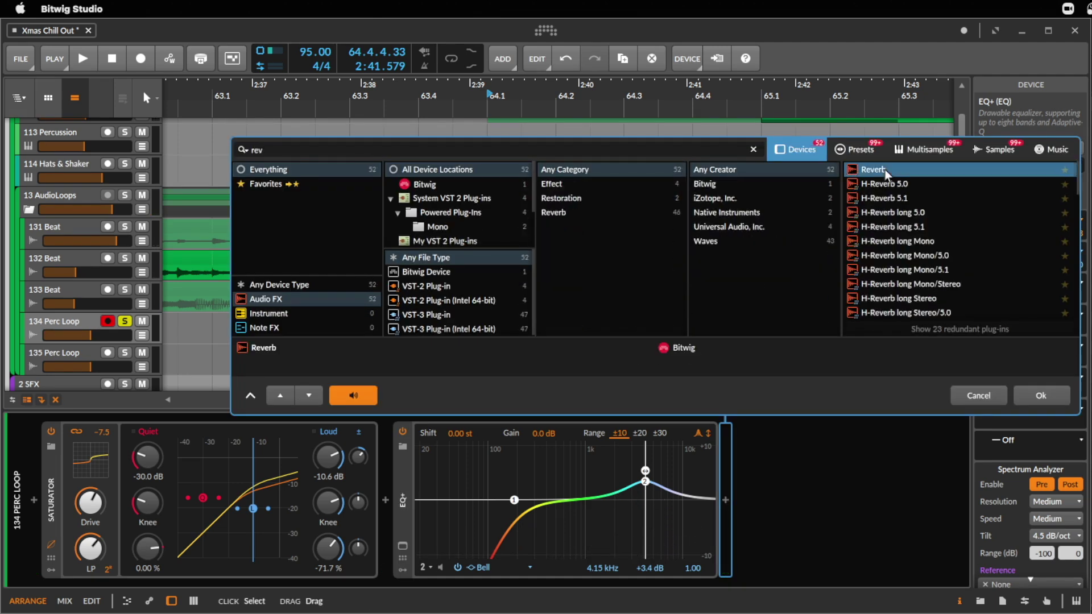
double_click(883, 171)
key("space")
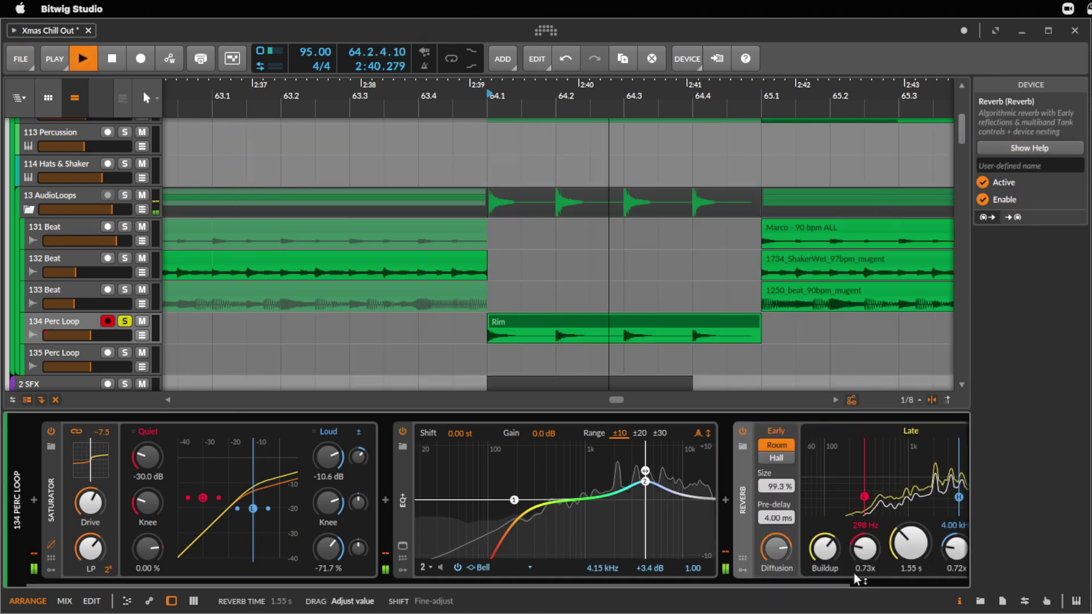
left_click_drag(808, 584, 982, 582)
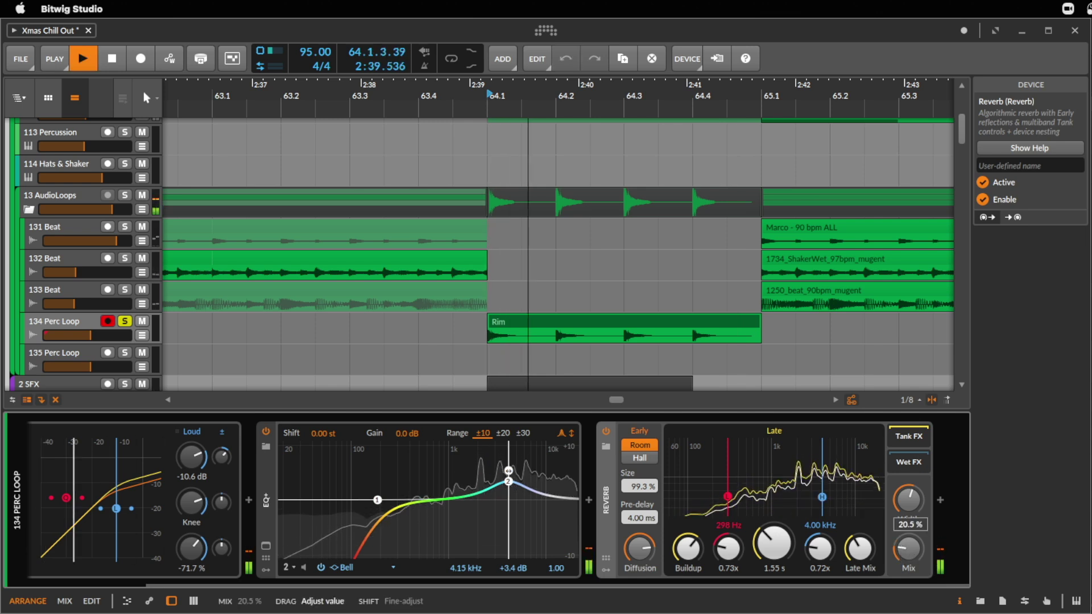
left_click_drag(779, 545, 778, 537)
key("space")
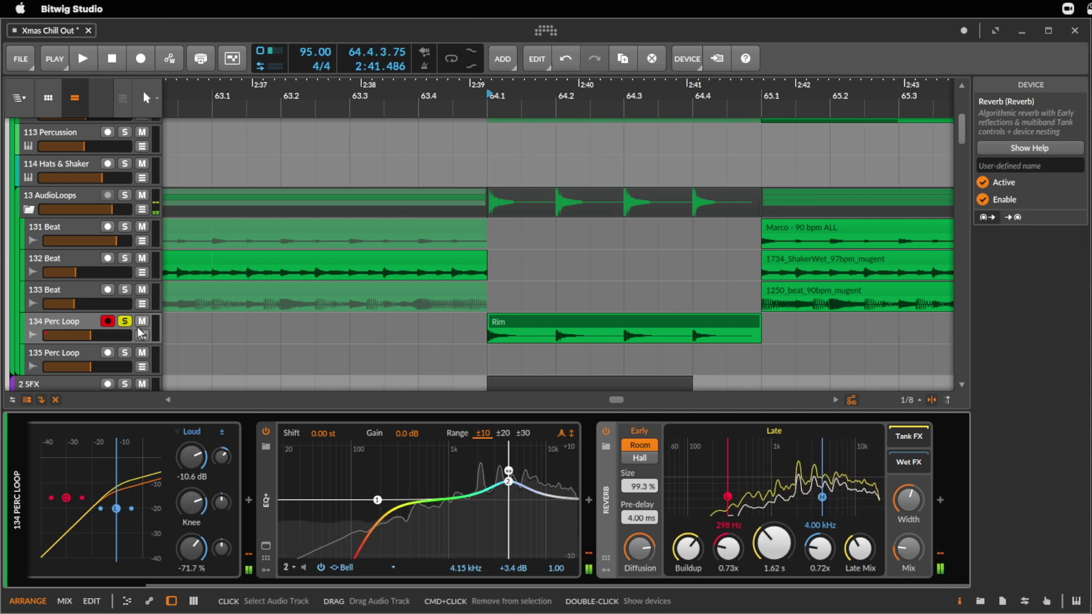
- Unsolo the 134 Perc Loop track, play from 63.3.1.00, and lower the track's volume to about -13.3 dB
left_click(350, 330)
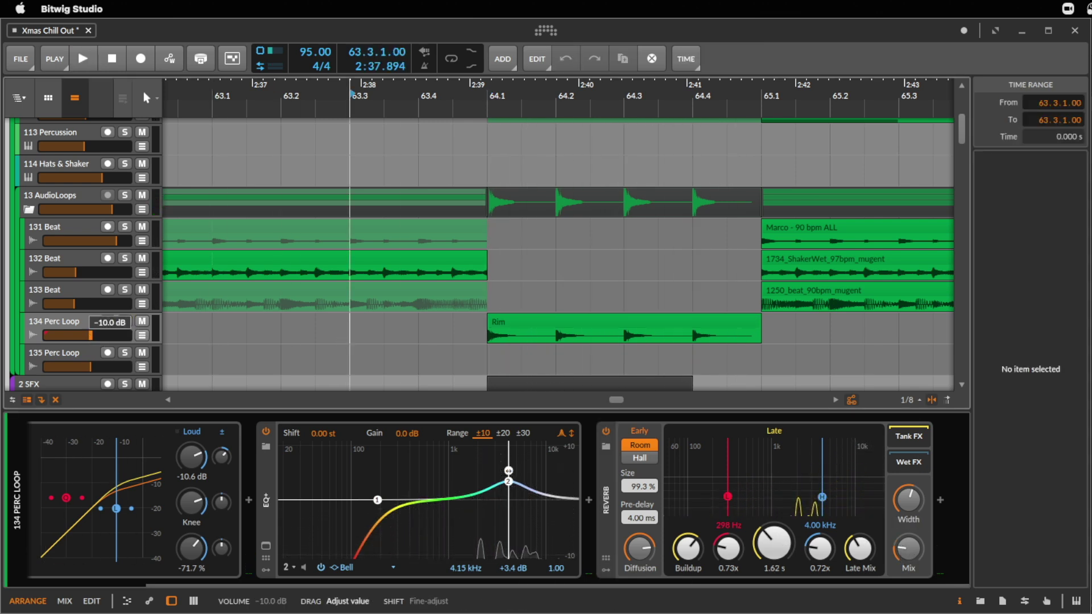
key("space")
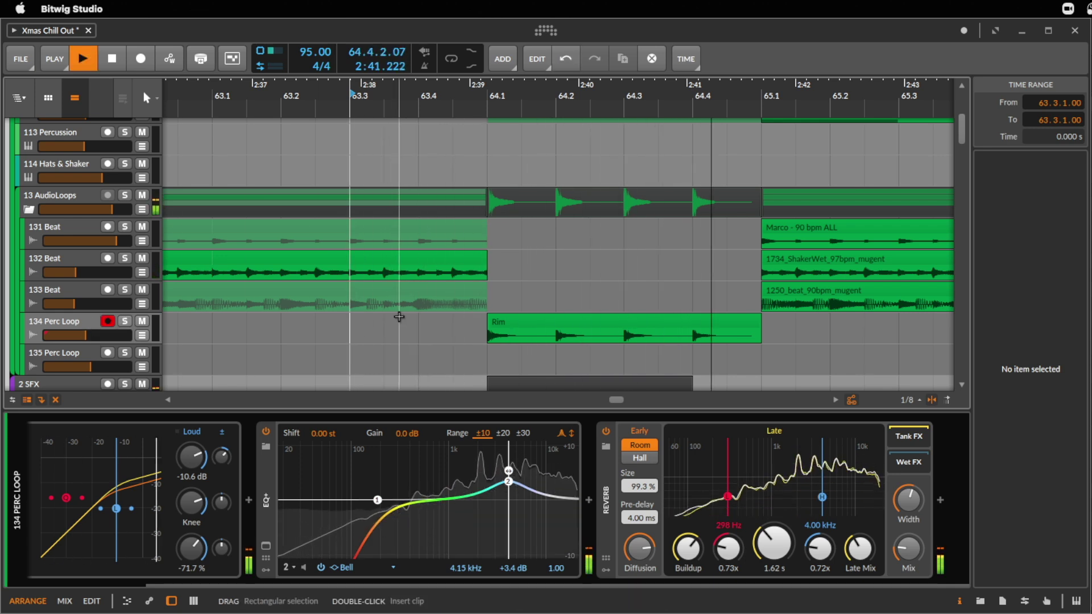
key("space")
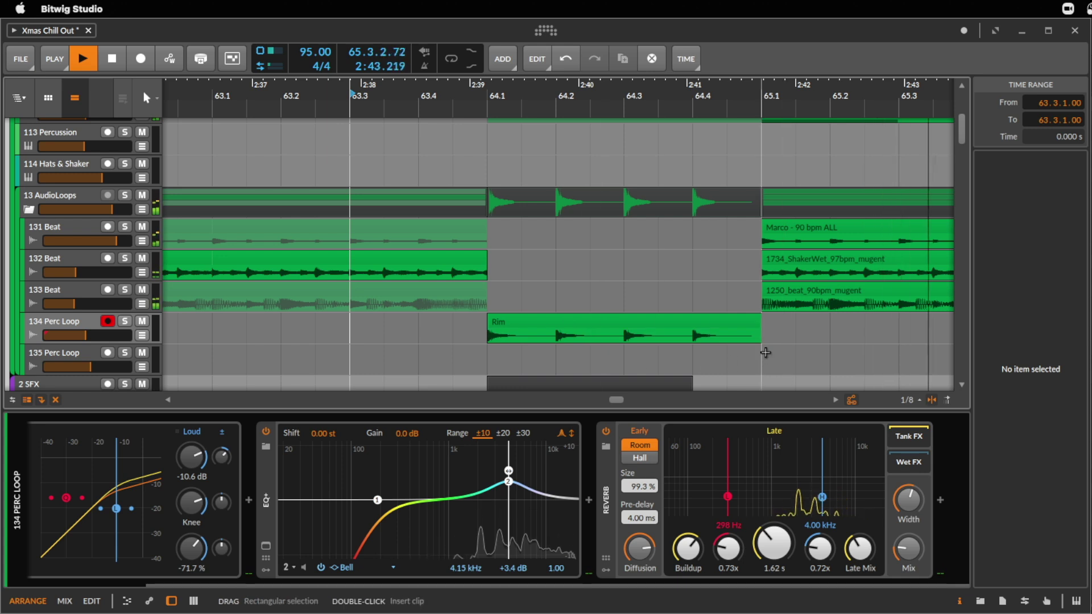
left_click_drag(587, 85, 587, 65)
key("space")
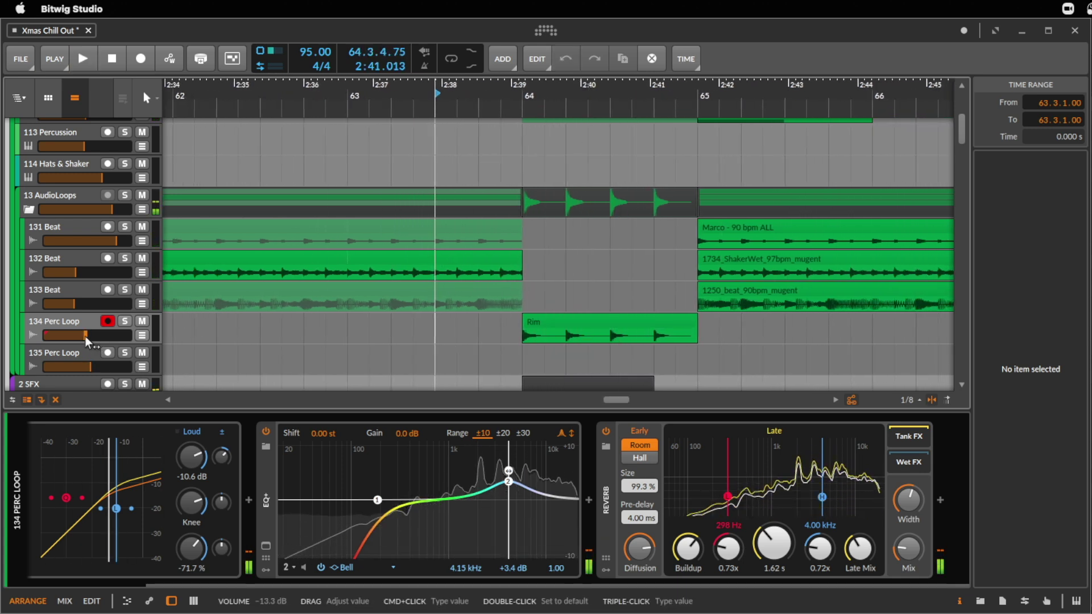
- Lower the 134 Perc Loop track's volume further and play the transition from 63.1.1.00
left_click_drag(84, 336, 80, 336)
key("space")
left_click(348, 326)
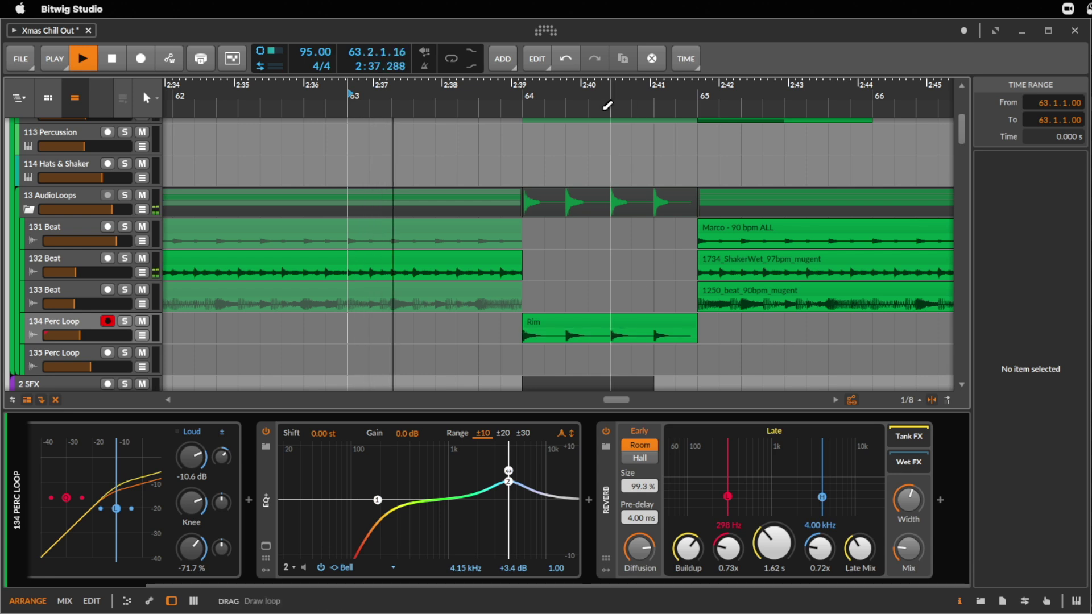
left_click_drag(349, 94, 321, 92)
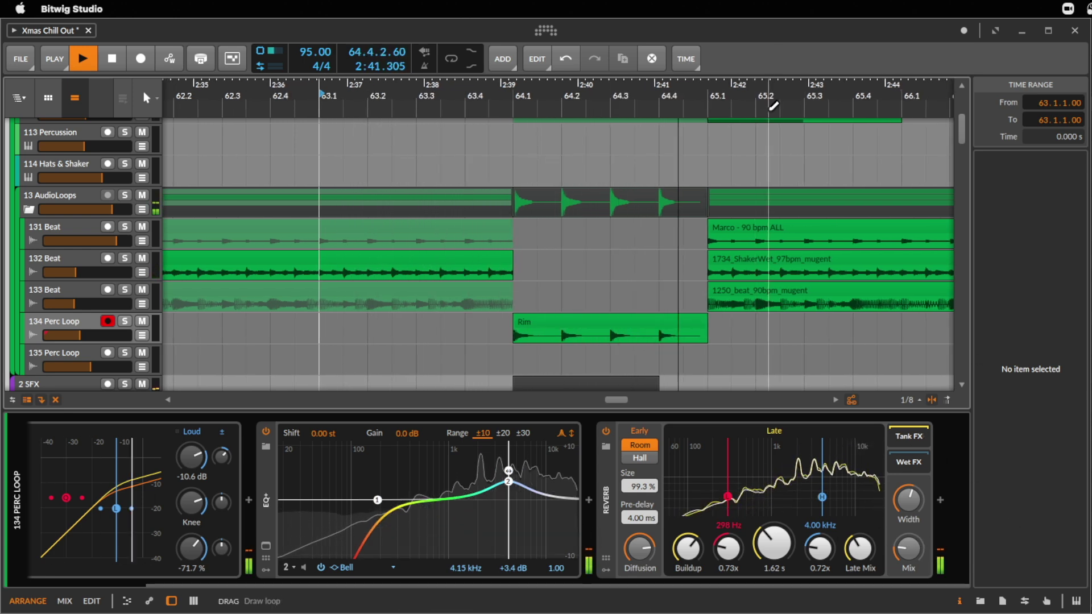
key("space")
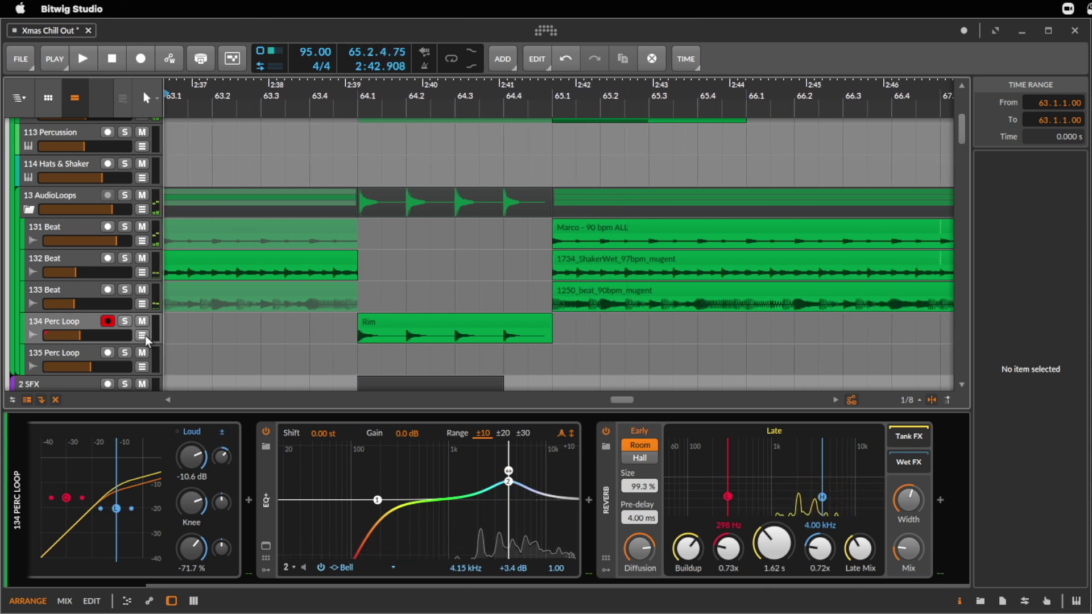
- Automate the 134 Perc Loop volume to rise from -26.2 dB at 64.1.1.00 to -10.5 dB at 64.4.4.76
left_click(143, 335)
left_click(360, 371)
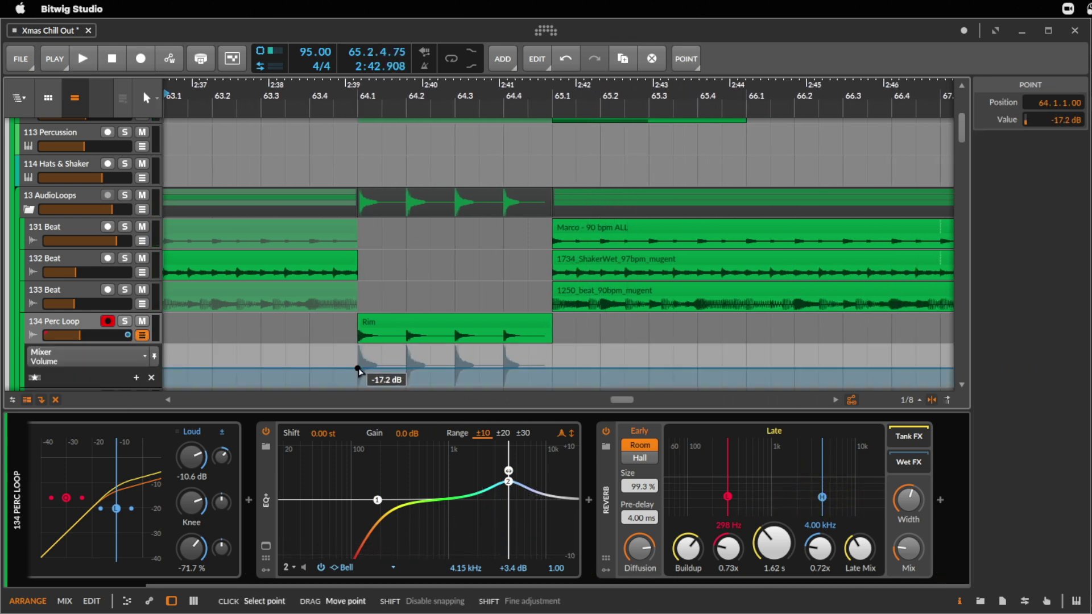
left_click_drag(358, 369, 358, 373)
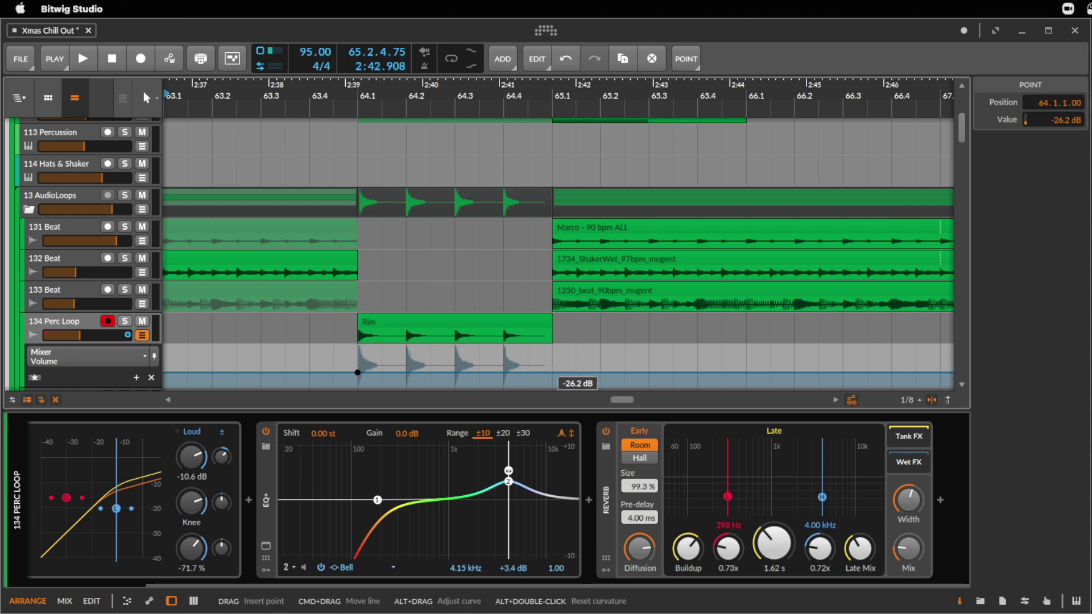
left_click_drag(549, 373, 548, 365)
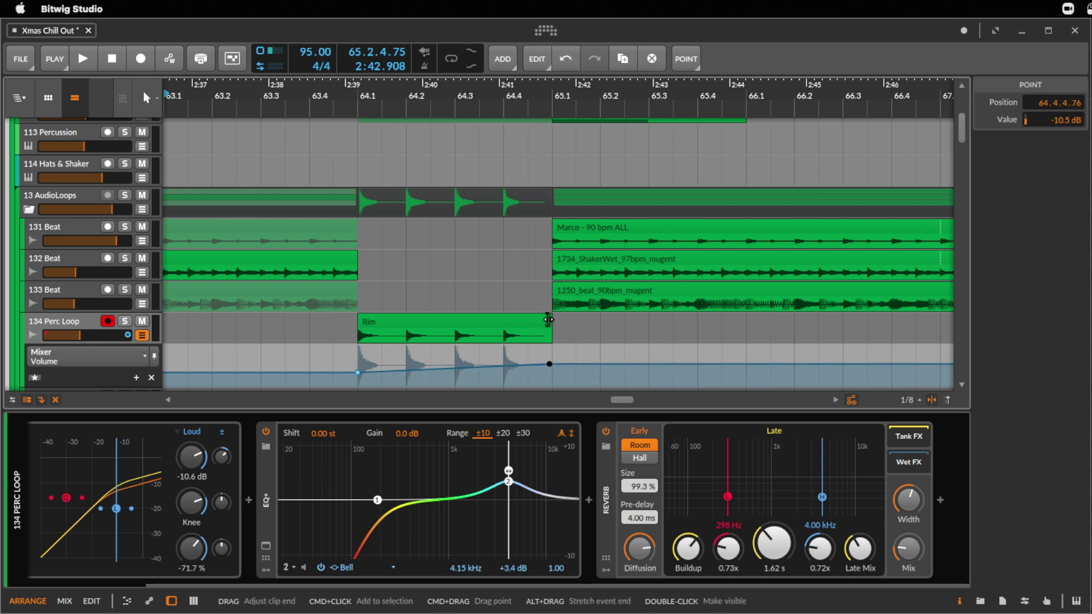
- Shorten the Rim clip to end at 64.4, play the transition from 63.3.1.00, and select the clip
left_click_drag(548, 324, 492, 330)
left_click(267, 334)
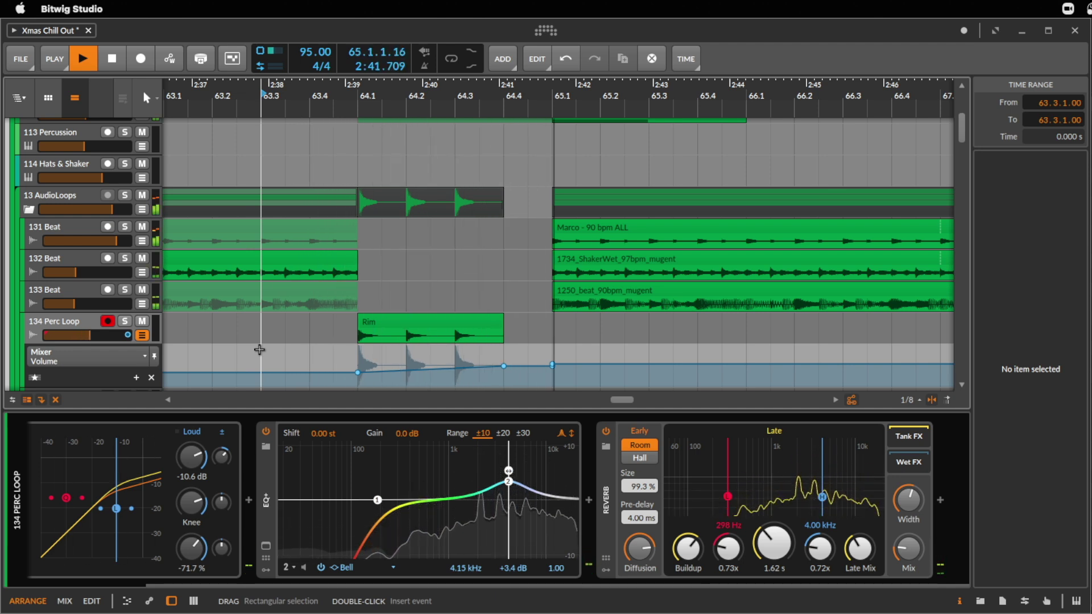
left_click(407, 325)
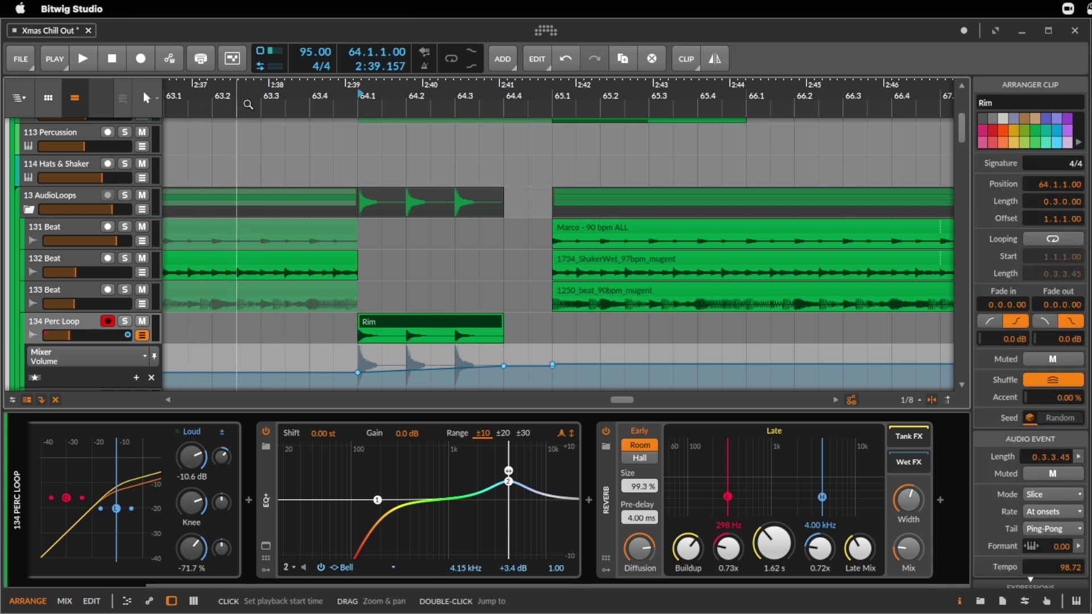
- Play the transition into bar 65 from 63.1.1.00 and again from 64.4.1.00
left_click_drag(248, 104, 299, 91)
left_click(236, 162)
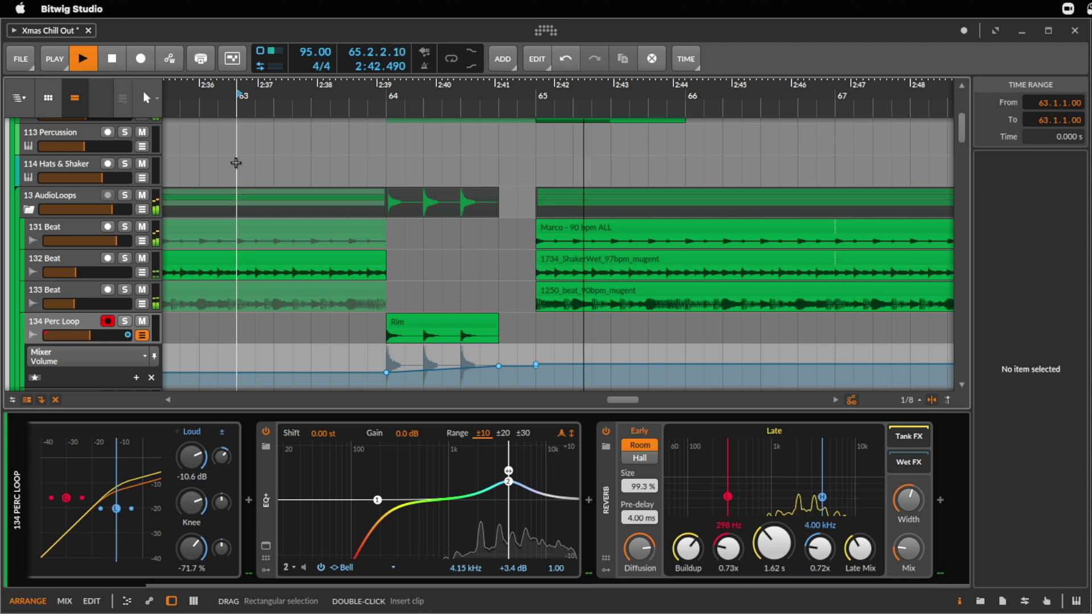
key("space")
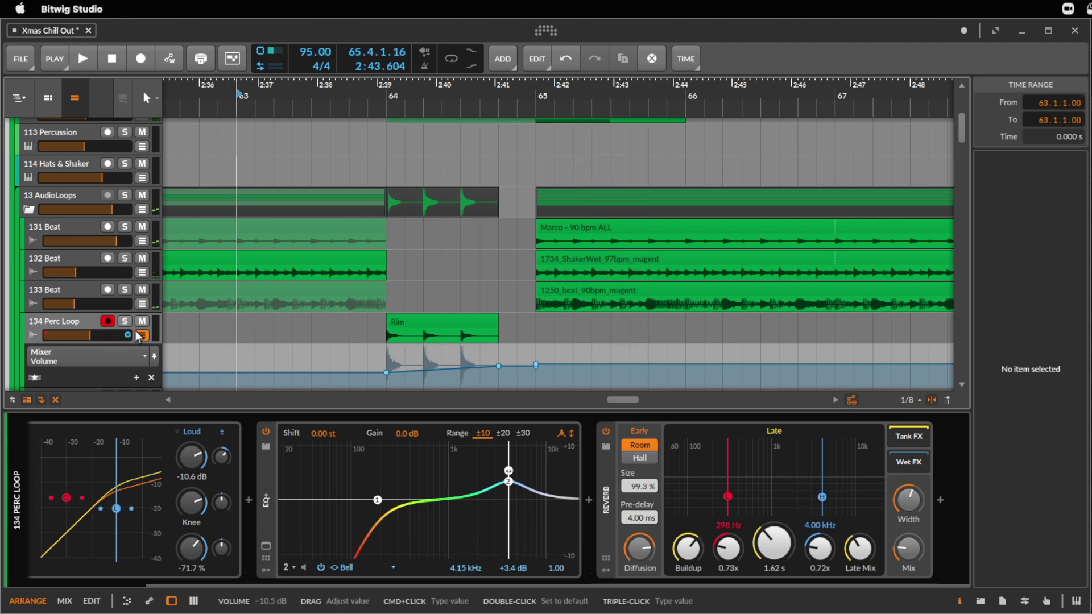
left_click(499, 327)
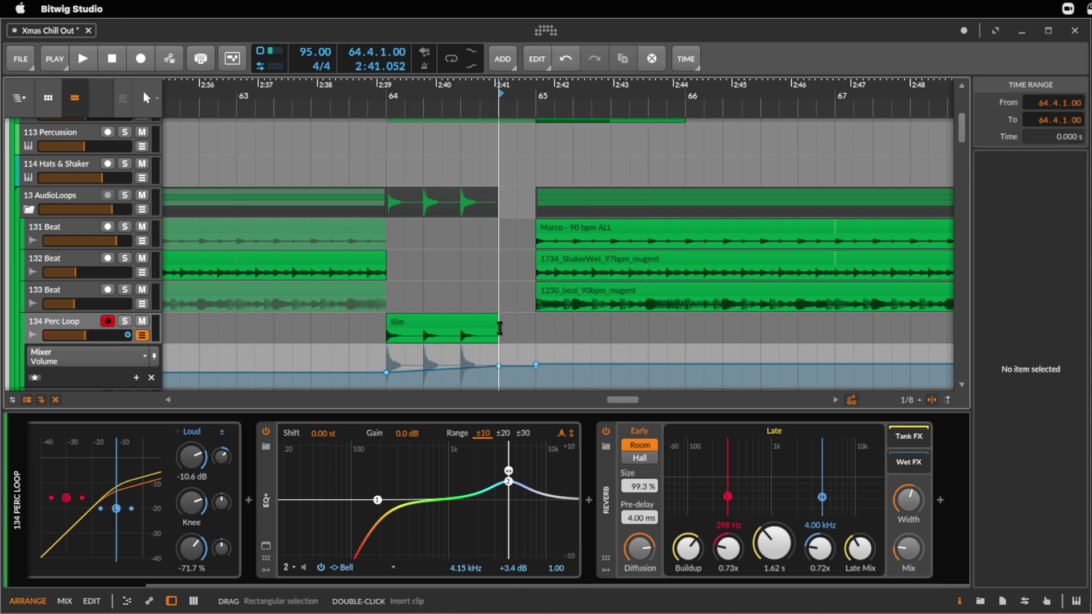
- Unmute the 112 Break&Crash #12 clip at bar 64 and play the fill from 64.1.1.00
scroll(489, 330, "up", 5)
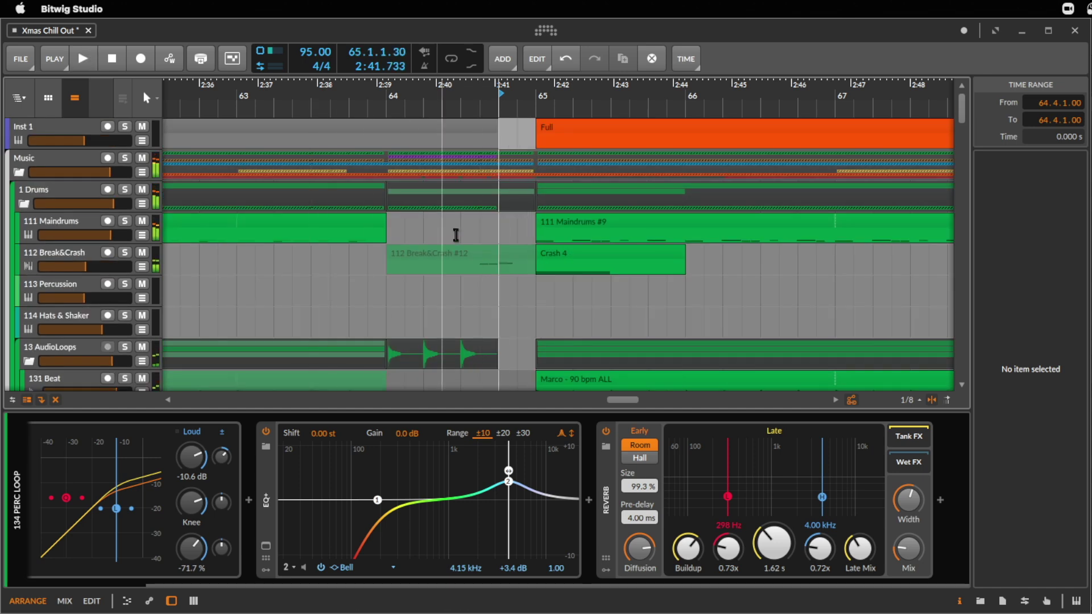
left_click(472, 248)
key("space")
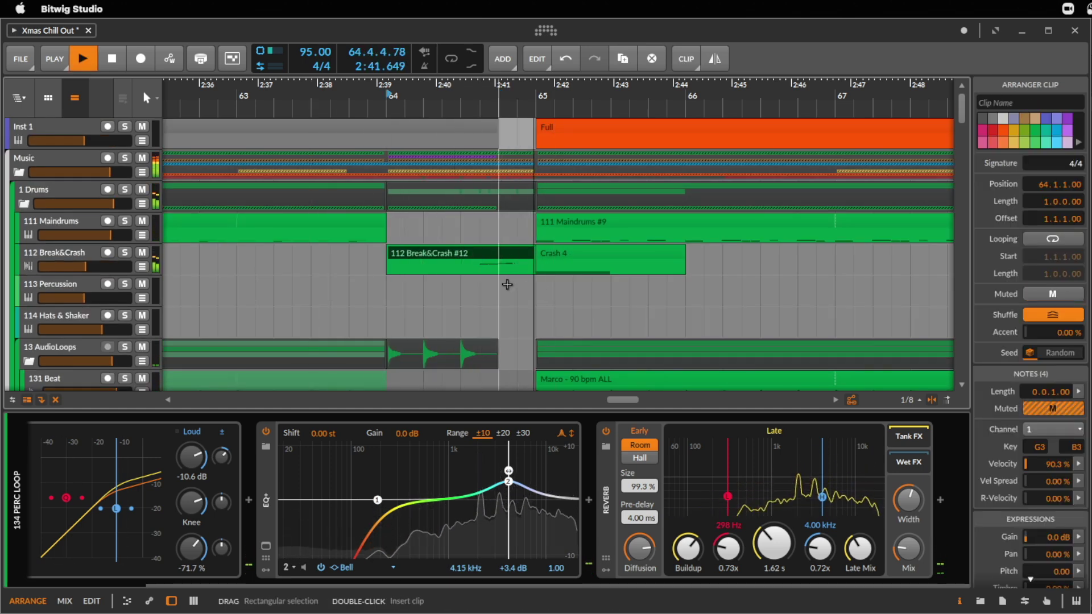
scroll(505, 280, "down", 3)
scroll(494, 278, "up", 2)
key("space")
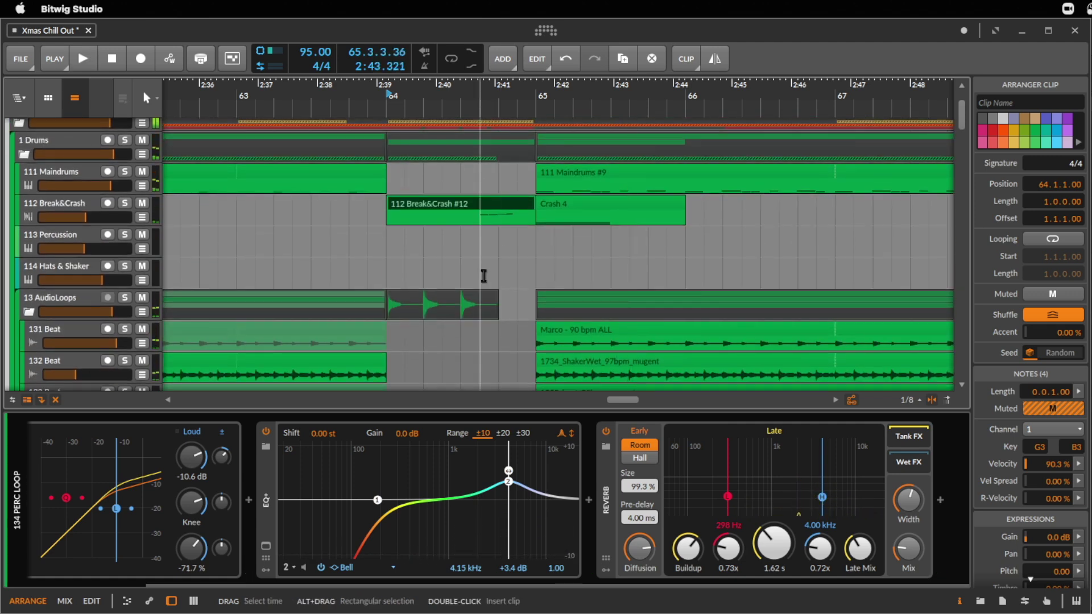
- Hide the 134 Perc Loop automation lane and set the 135 Perc Loop track's audio input to Soundfield L
scroll(484, 277, "down", 5)
left_click(141, 263)
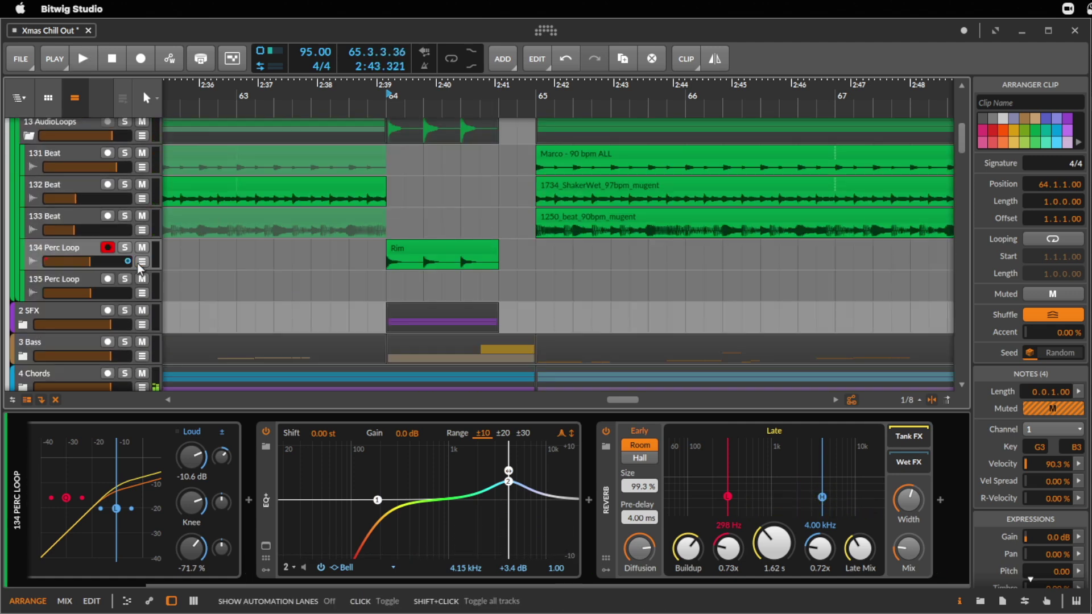
left_click(83, 279)
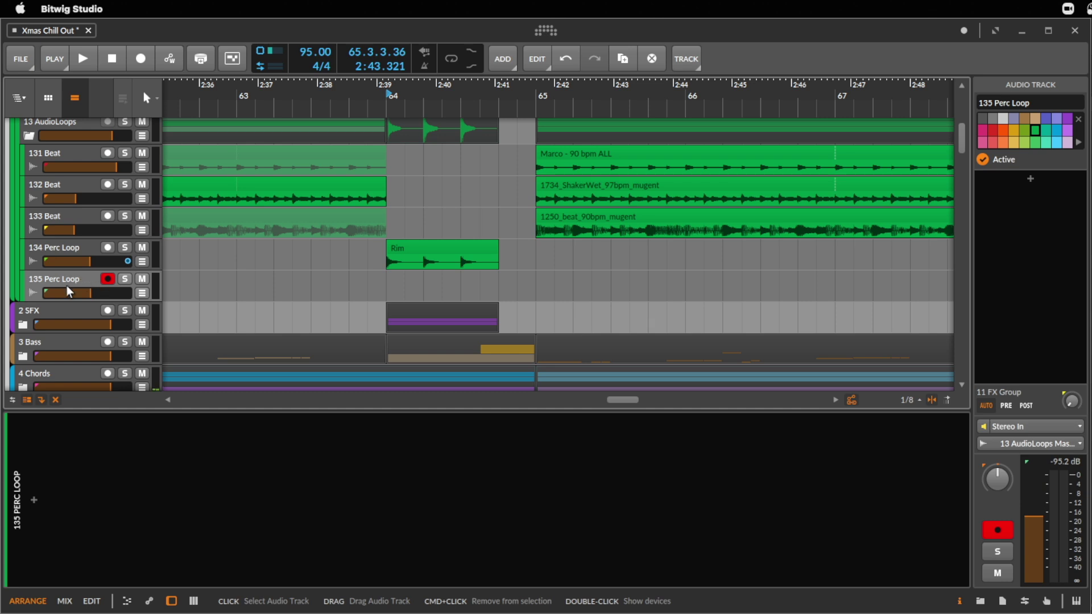
left_click(1046, 427)
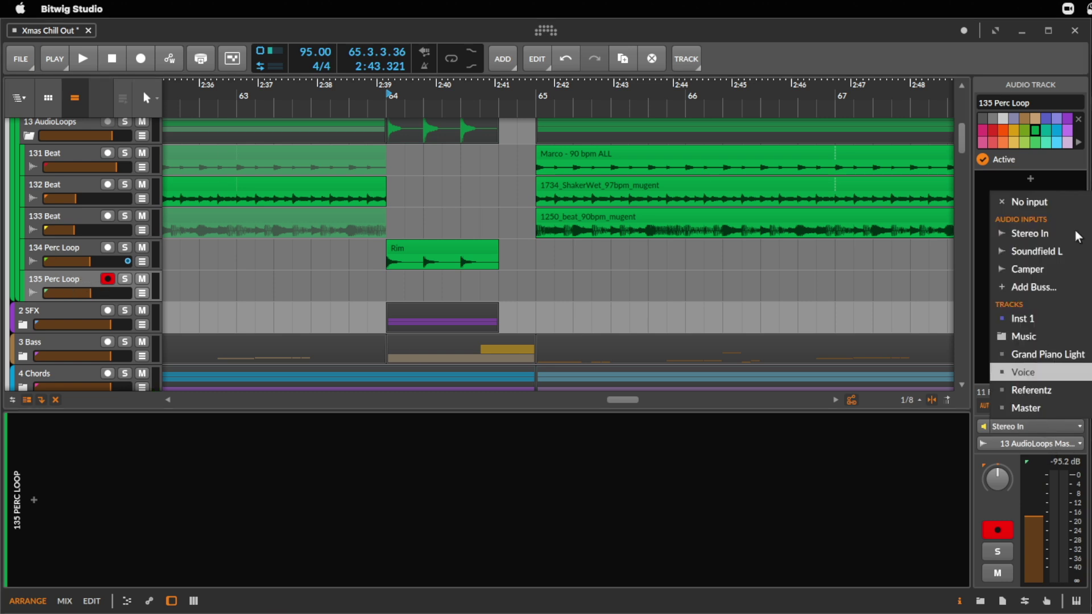
left_click(1024, 251)
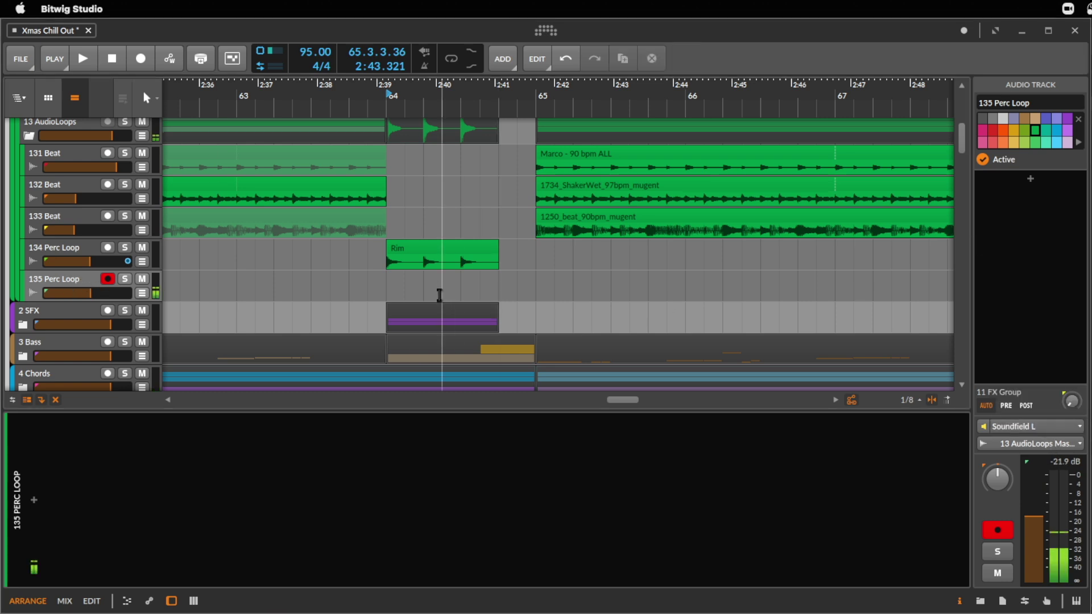
- Record an audio take onto the 135 Perc Loop track from 63.4.1.00 to just past bar 65, with automation writing enabled
left_click(355, 293)
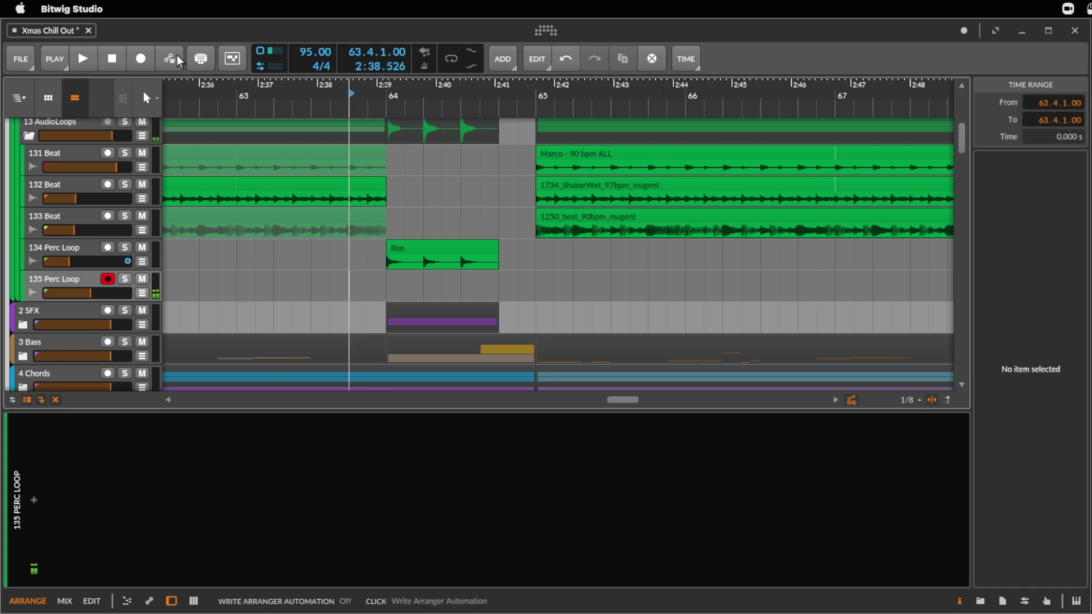
left_click(95, 59)
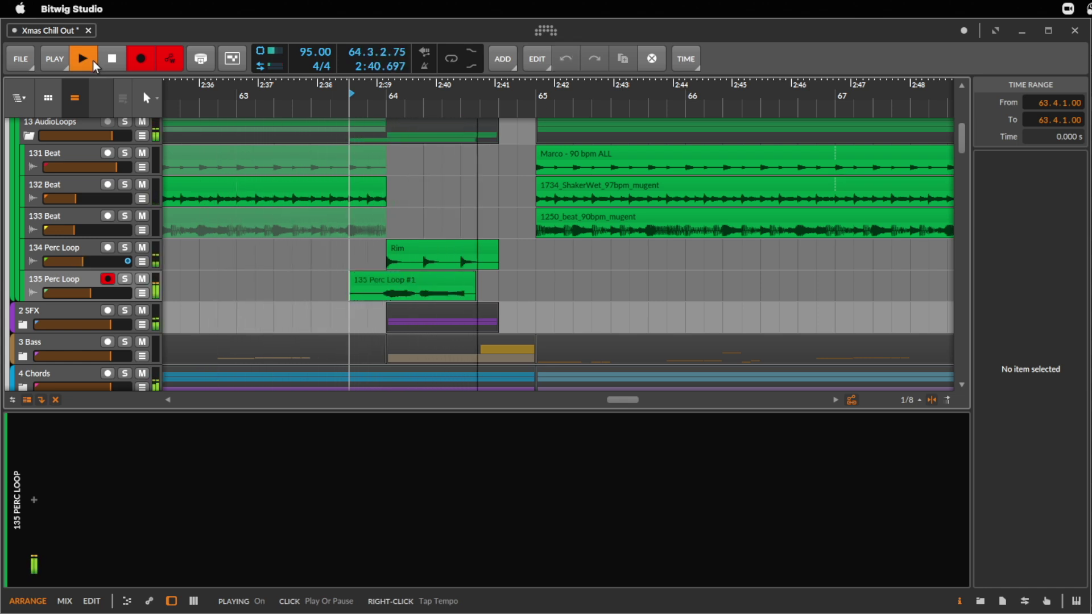
left_click(93, 60)
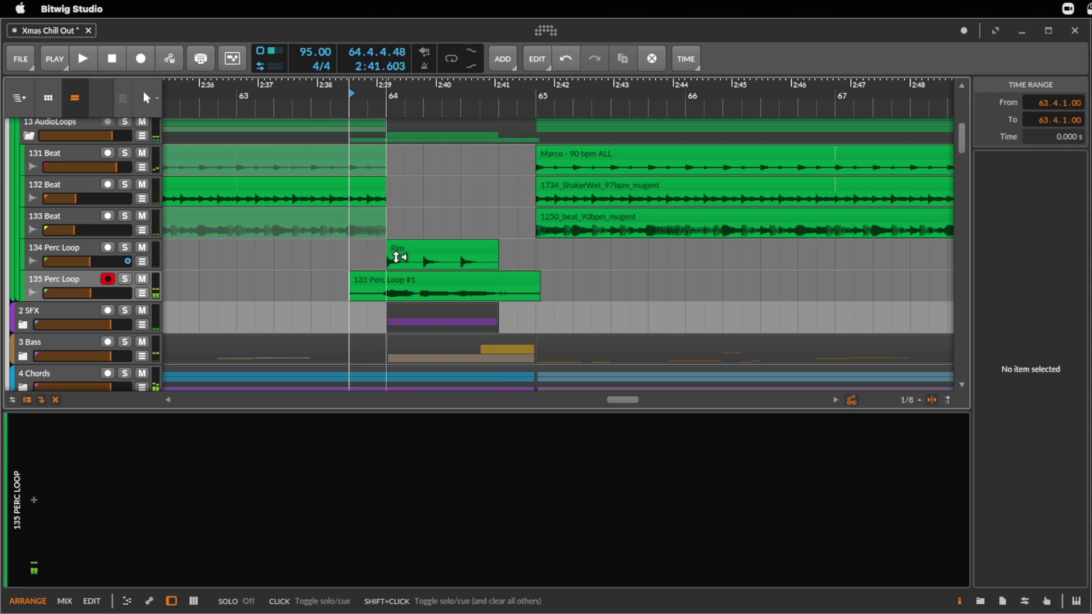
- Solo and disarm the 135 Perc Loop track, and trim its recorded clip to start at 63.4.3.00 with a length of 1.0.0.00
left_click(408, 281)
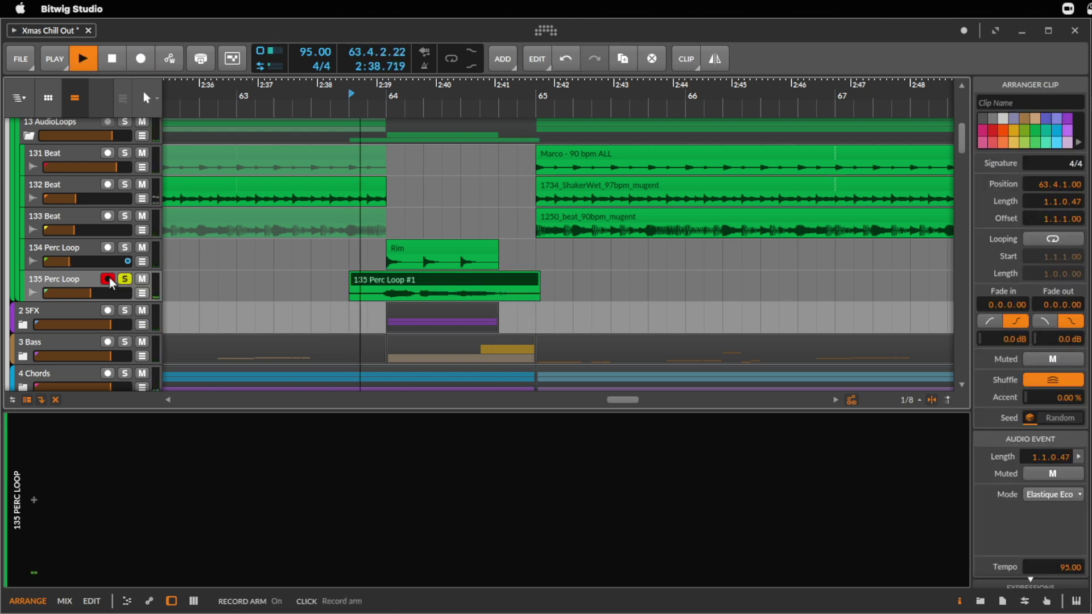
left_click_drag(356, 285, 368, 285)
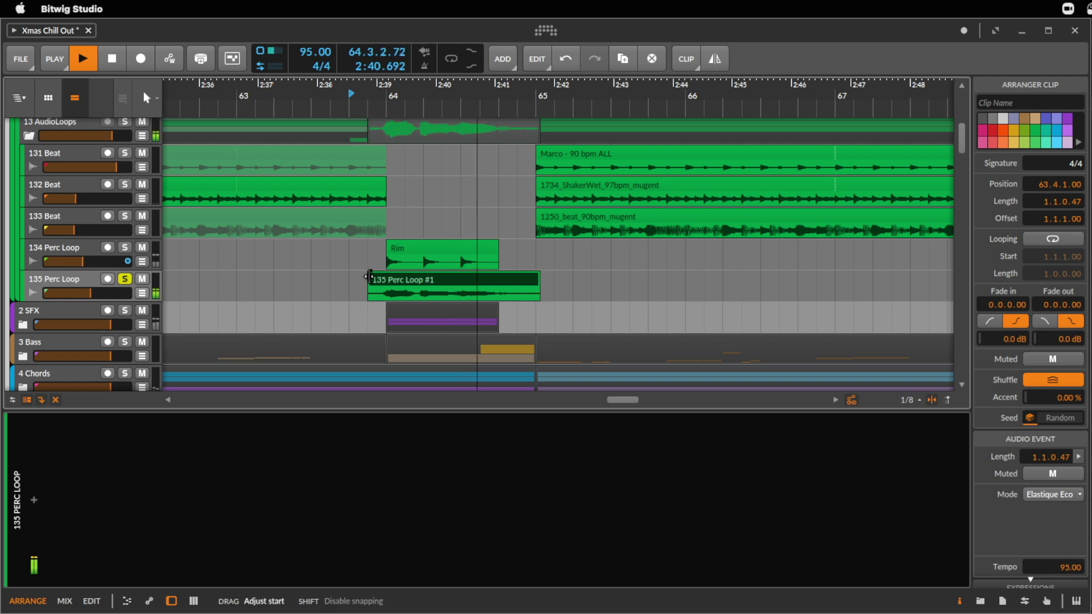
key("space")
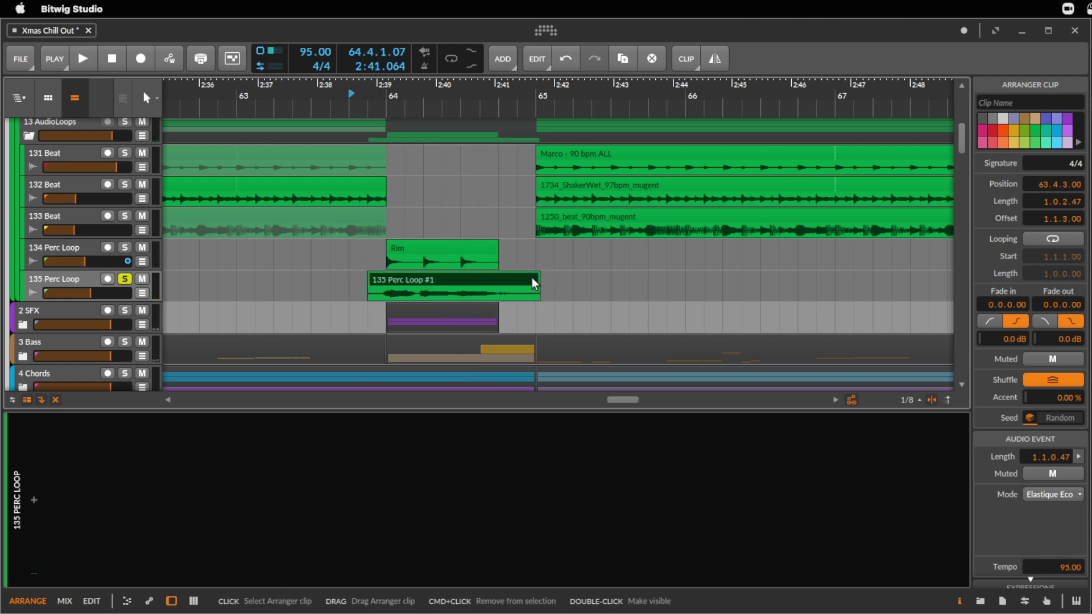
left_click_drag(537, 278, 517, 283)
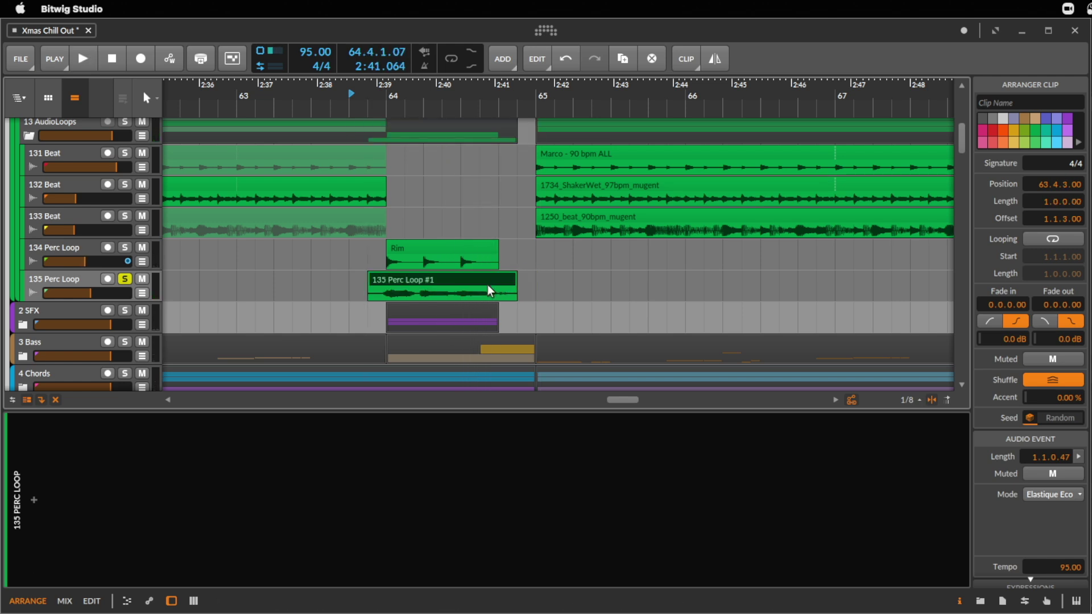
- Add a Saturator to the 135 Perc Loop track, set its Drive to +20.2 dB and raise its LP setting during playback
left_click(77, 277)
left_click(33, 482)
left_click(34, 501)
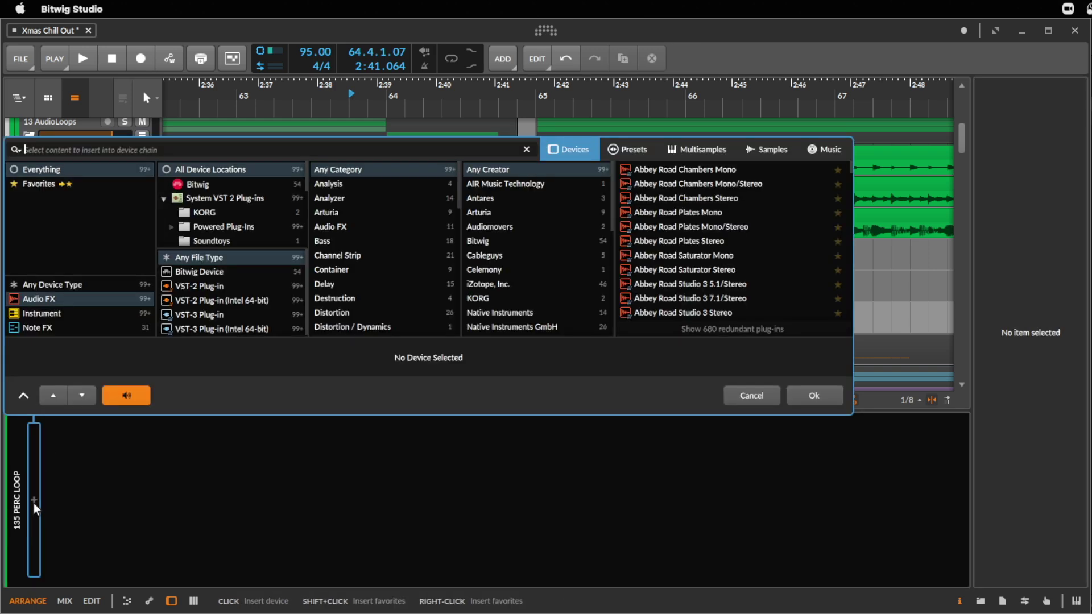
type("sat")
double_click(655, 172)
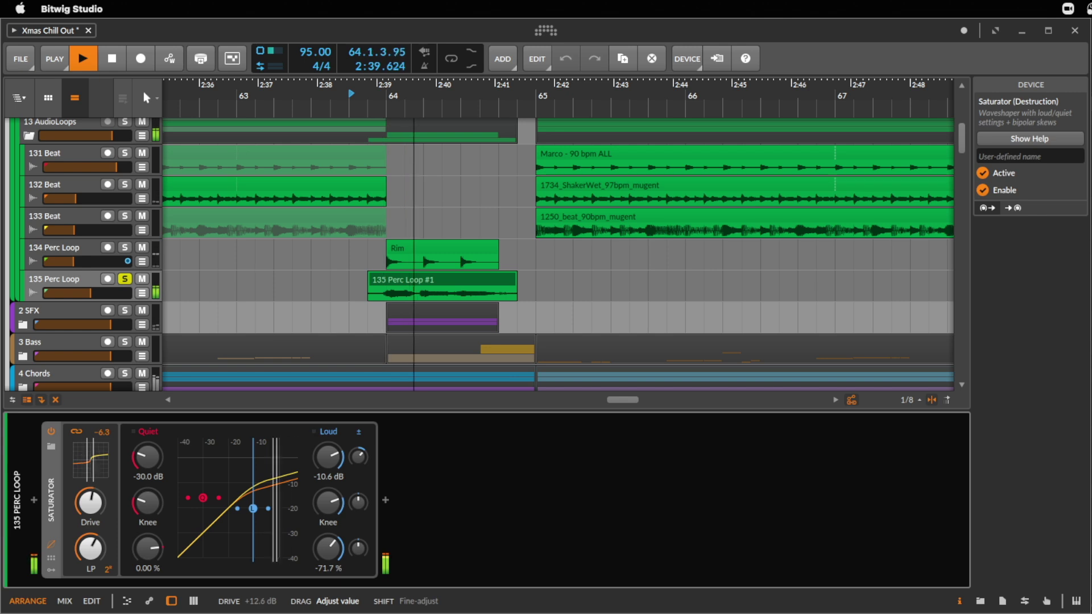
left_click_drag(89, 554, 88, 539)
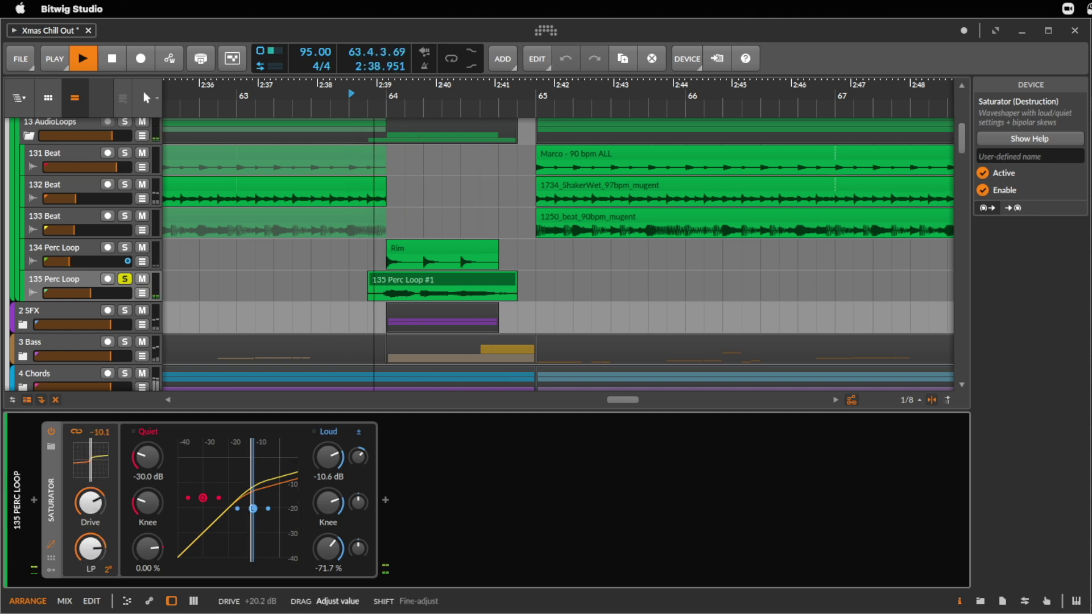
key("space")
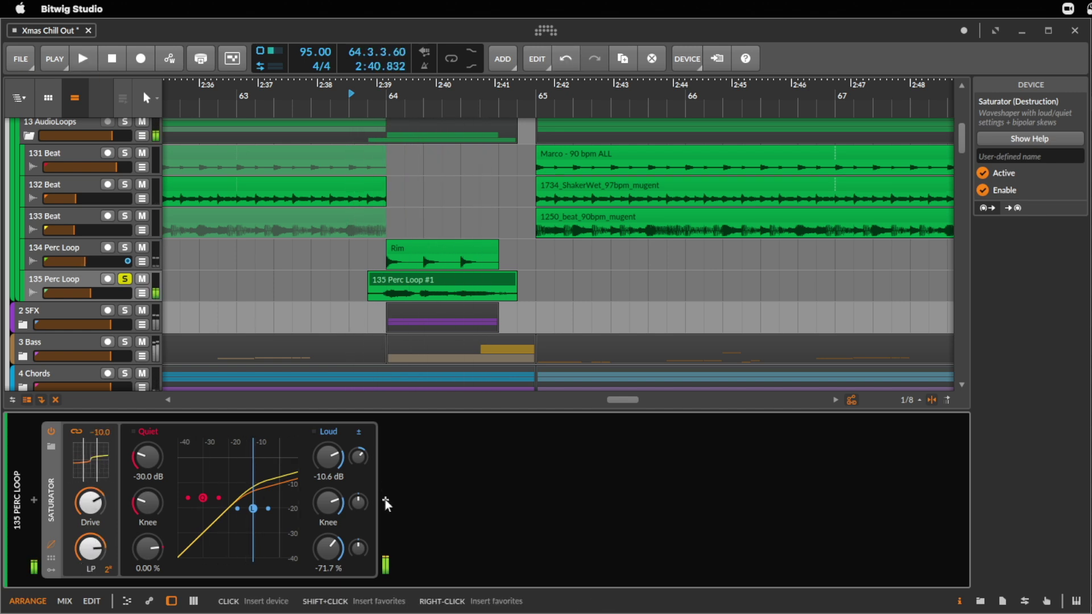
- Add an EQ+ after the Saturator with a low-cut at 872 Hz and a high-cut at 3.77 kHz
left_click(384, 500)
type("eq")
double_click(645, 169)
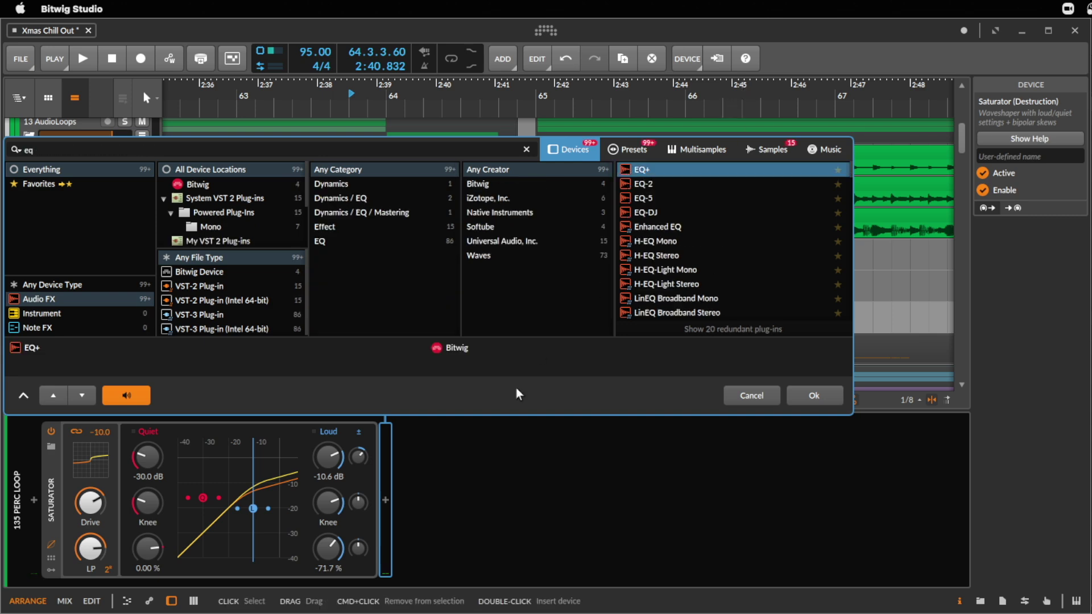
key("space")
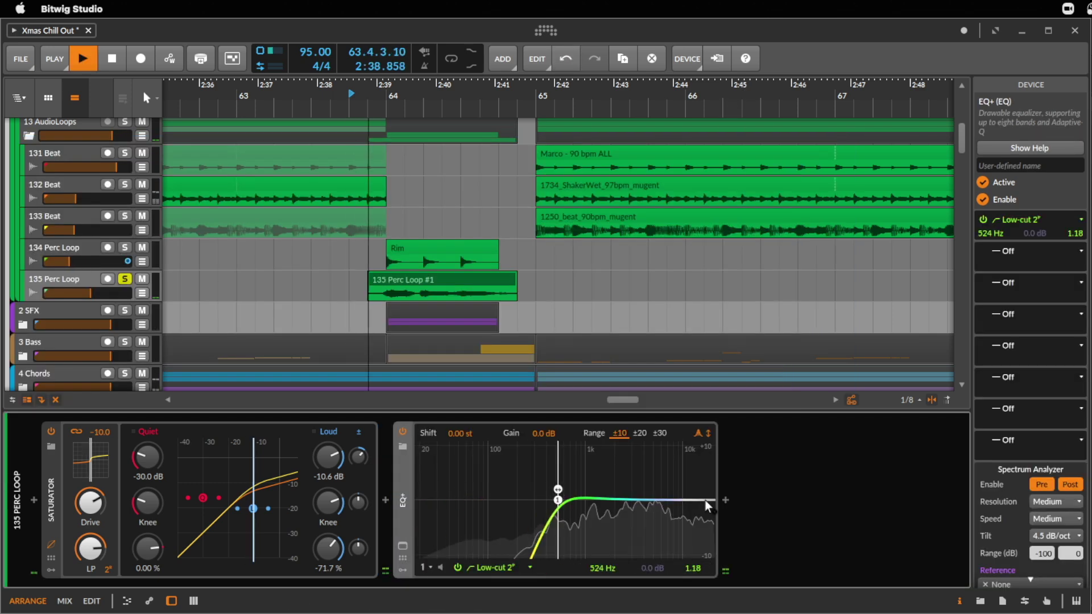
left_click_drag(708, 500, 641, 500)
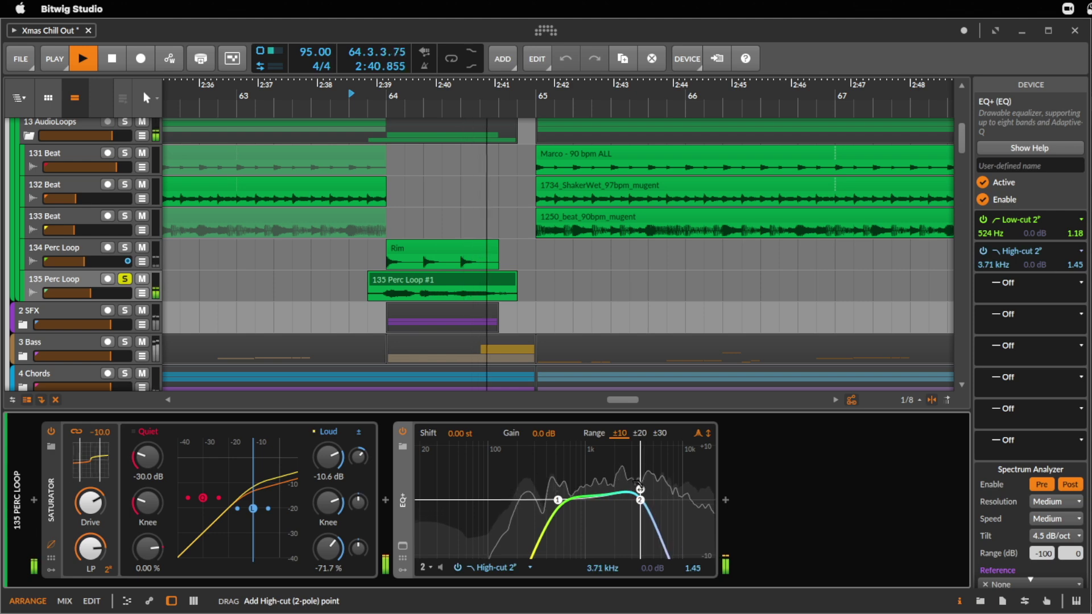
left_click_drag(558, 500, 584, 498)
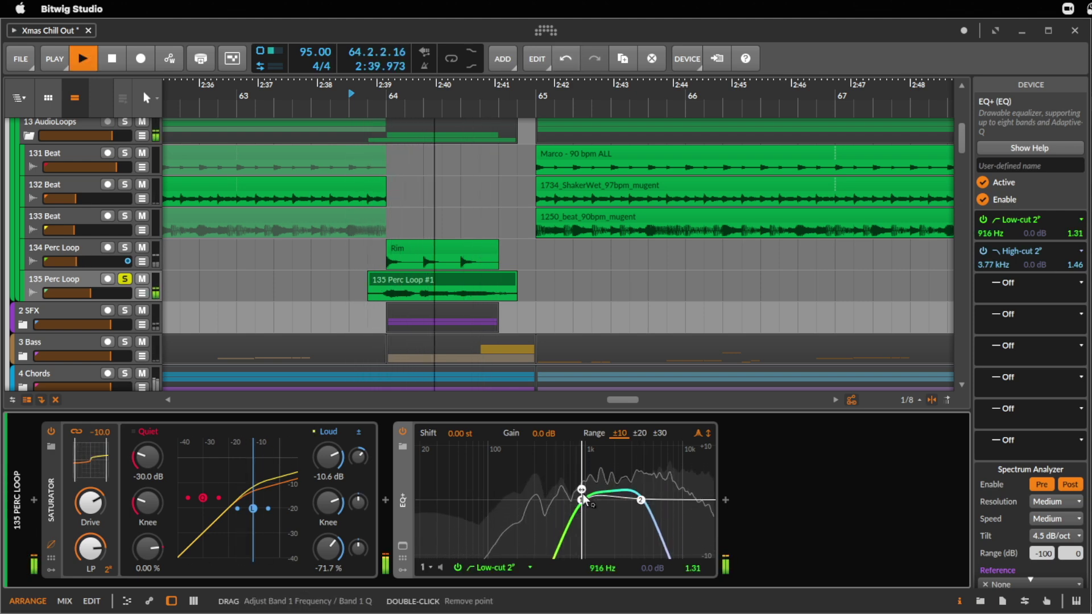
key("space")
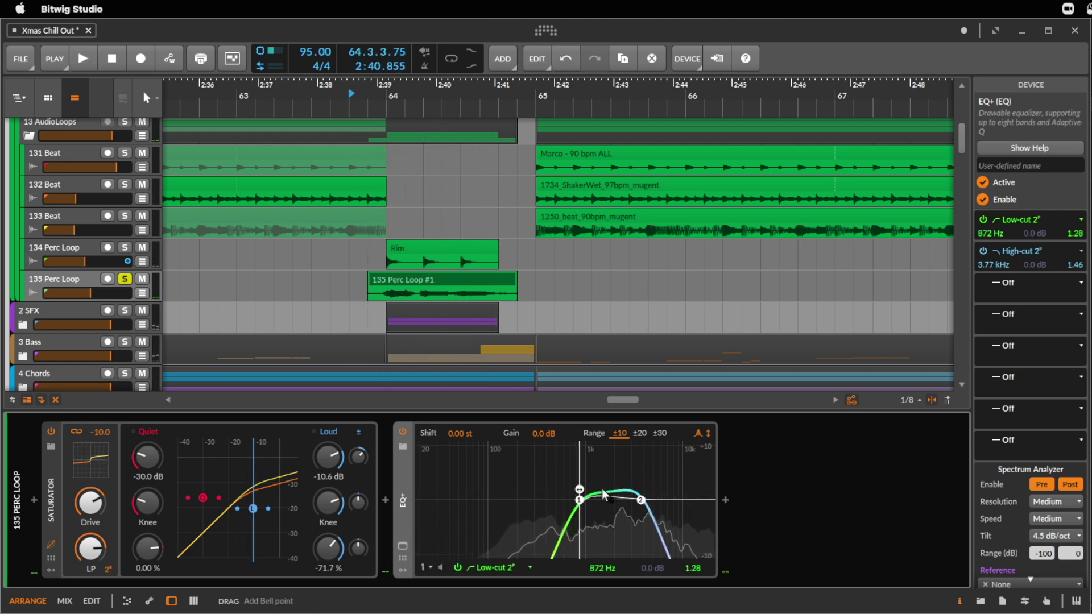
- Add a Reverb after the EQ+ on 135 Perc Loop and set its reverb time to 2.51 s
left_click(726, 499)
type("rev")
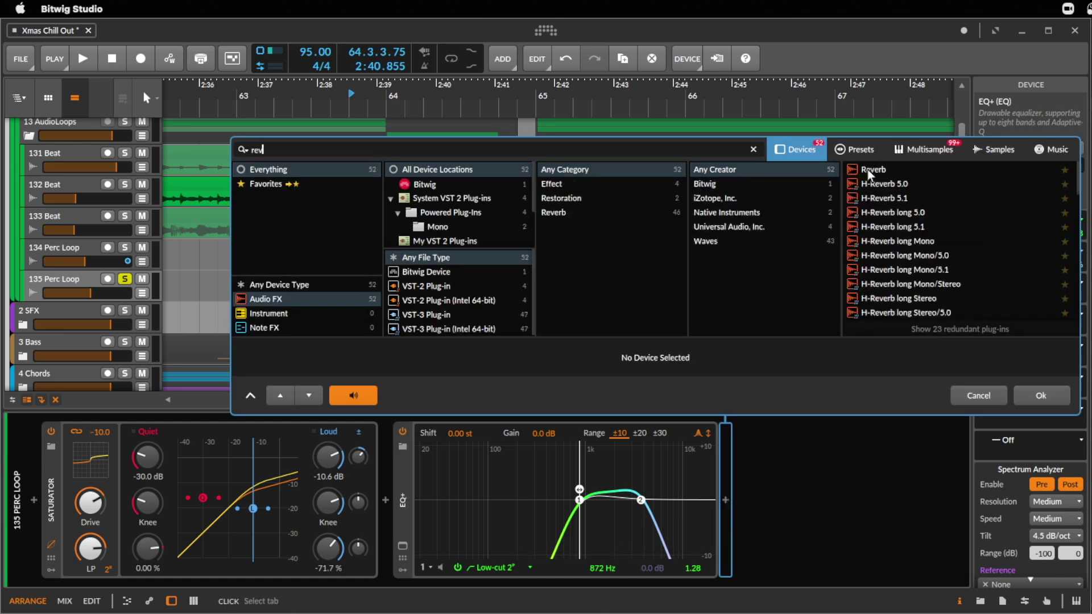
double_click(868, 169)
key("space")
left_click_drag(820, 583, 957, 584)
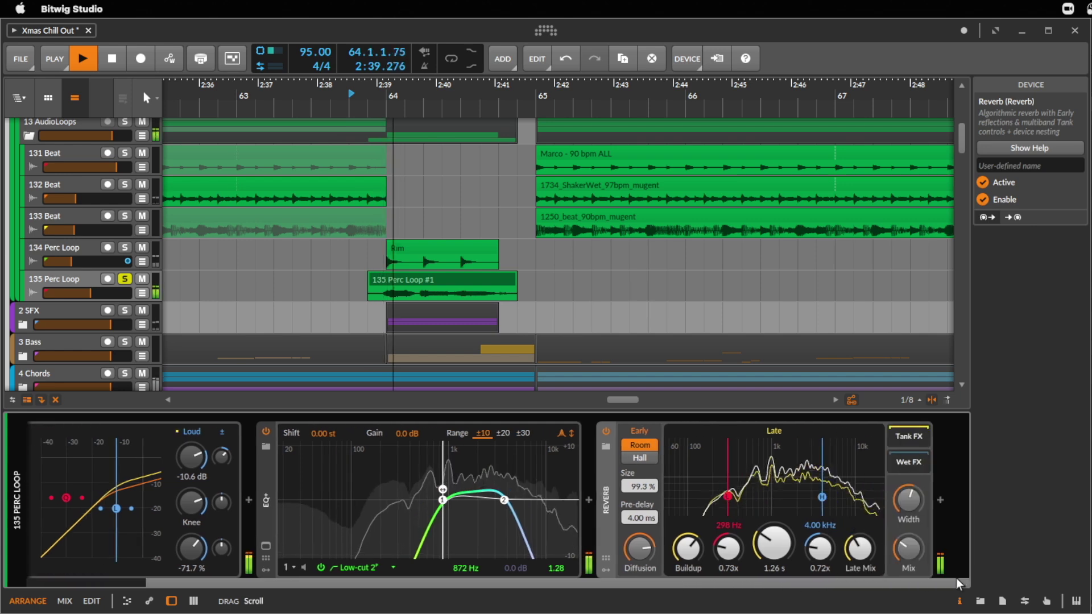
left_click_drag(778, 563, 783, 553)
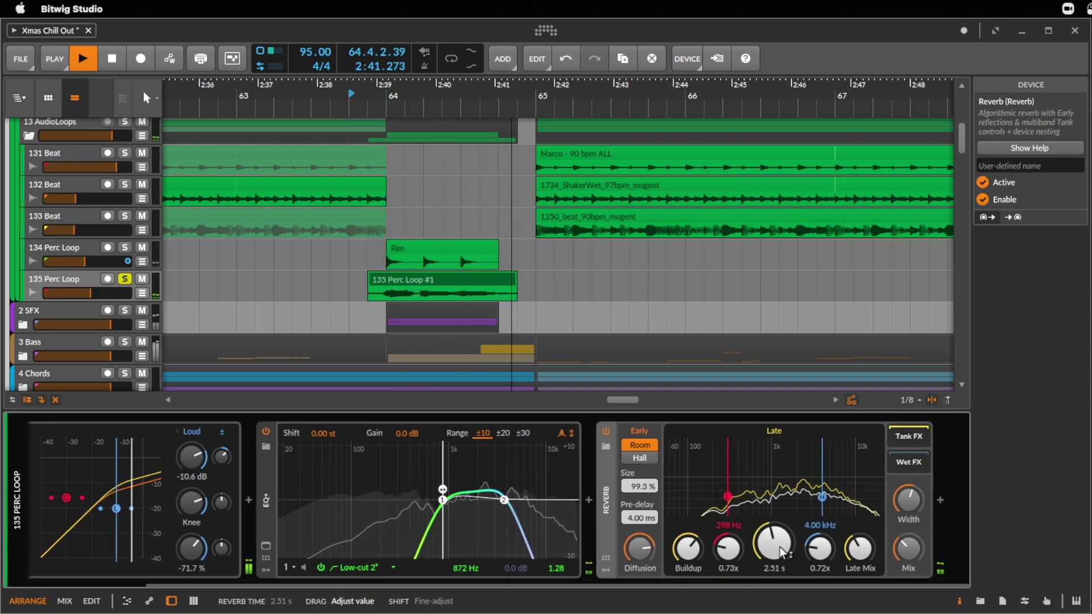
key("space")
key("space")
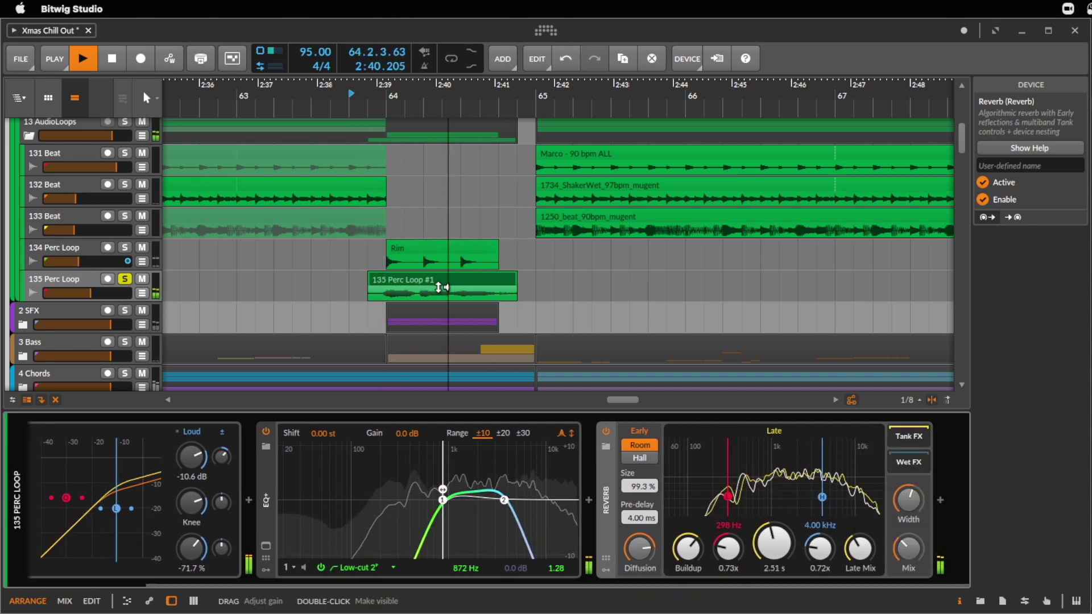
- Set the pitch of the 135 Perc Loop #1 clip to -2.00, listening to the processed take
left_click(440, 287)
key("space")
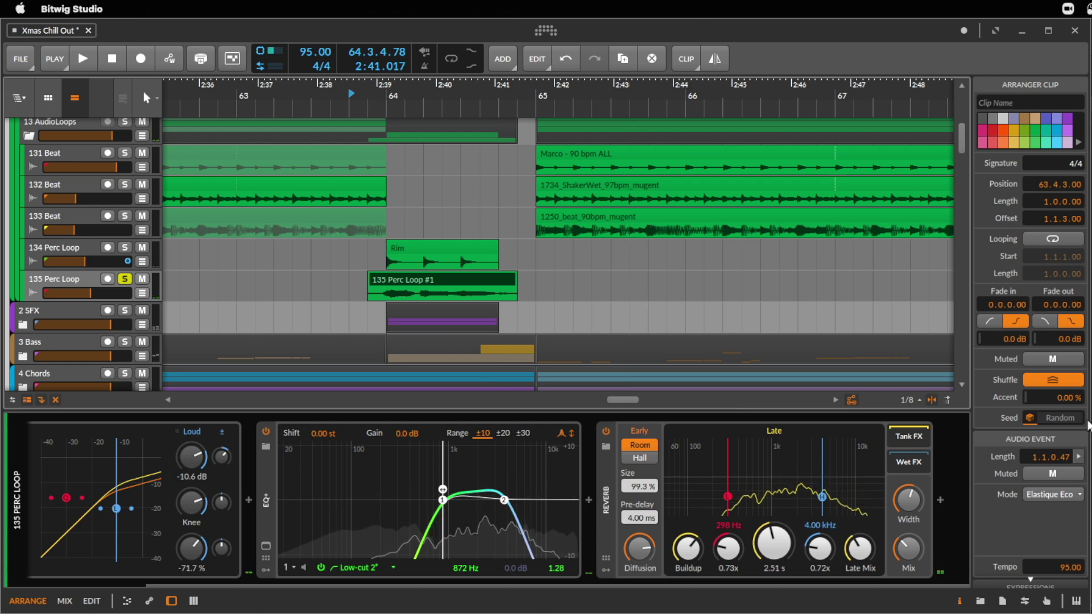
scroll(1050, 469, "down", 3)
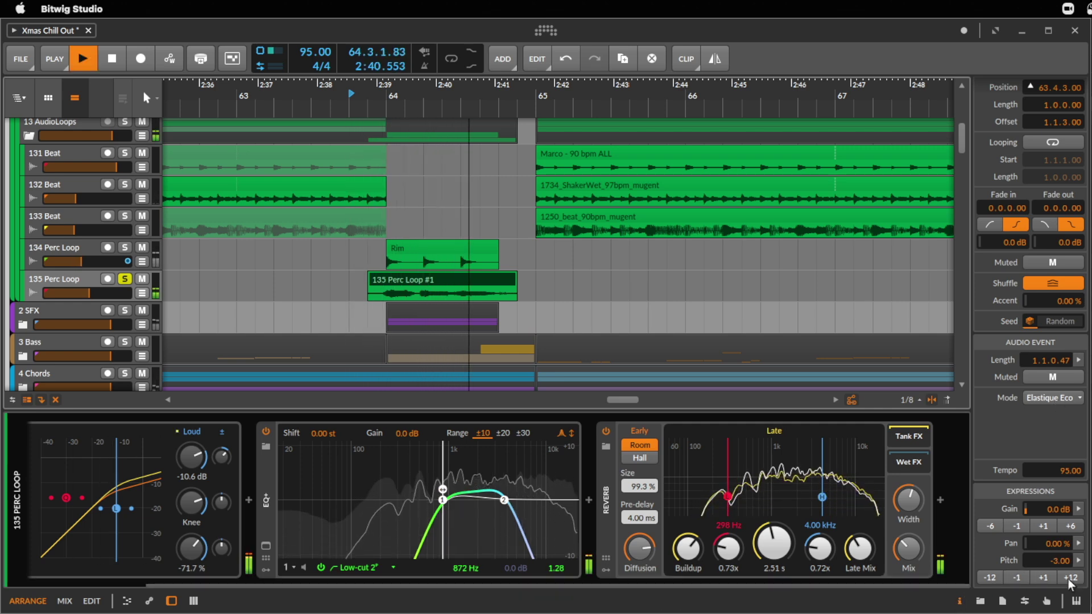
key("space")
left_click(1050, 578)
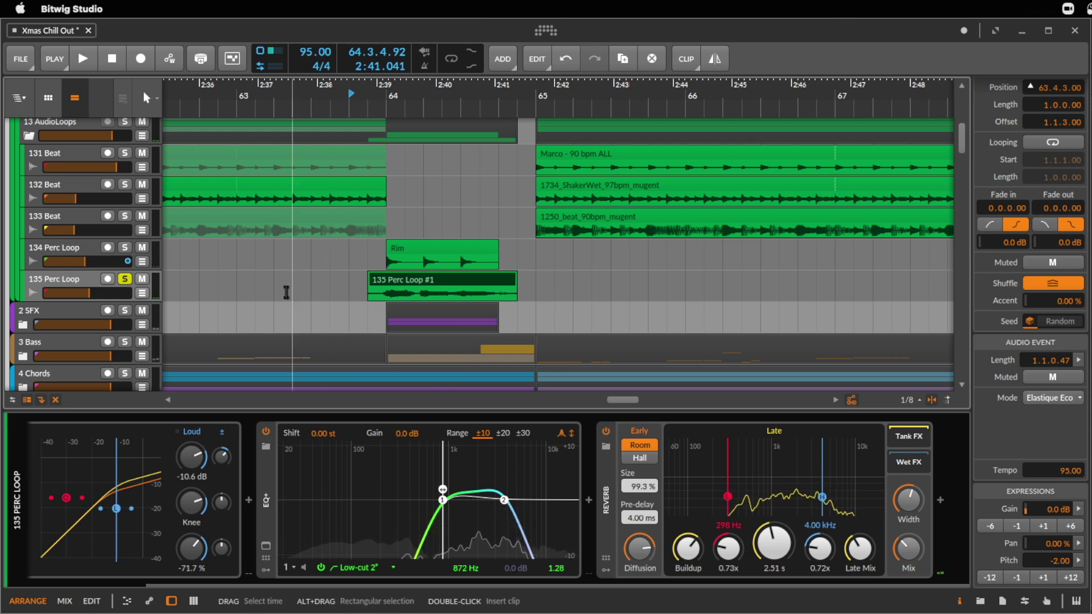
- Unsolo the 135 Perc Loop track and play the transition from 63.3.1.00 and from 62.1.1.00
left_click(313, 293)
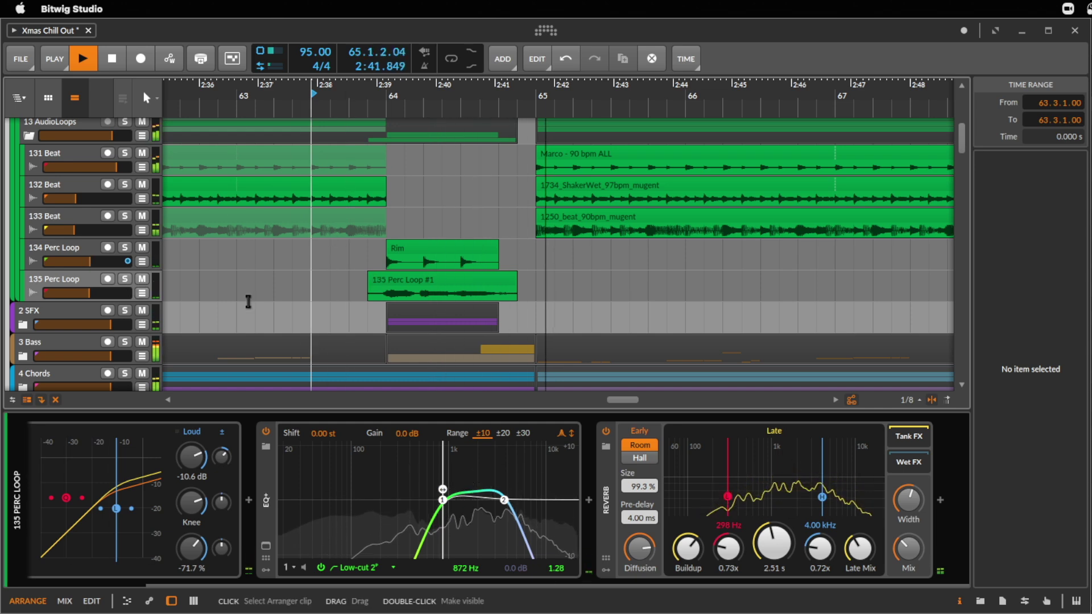
key("space")
left_click_drag(398, 95, 474, 61)
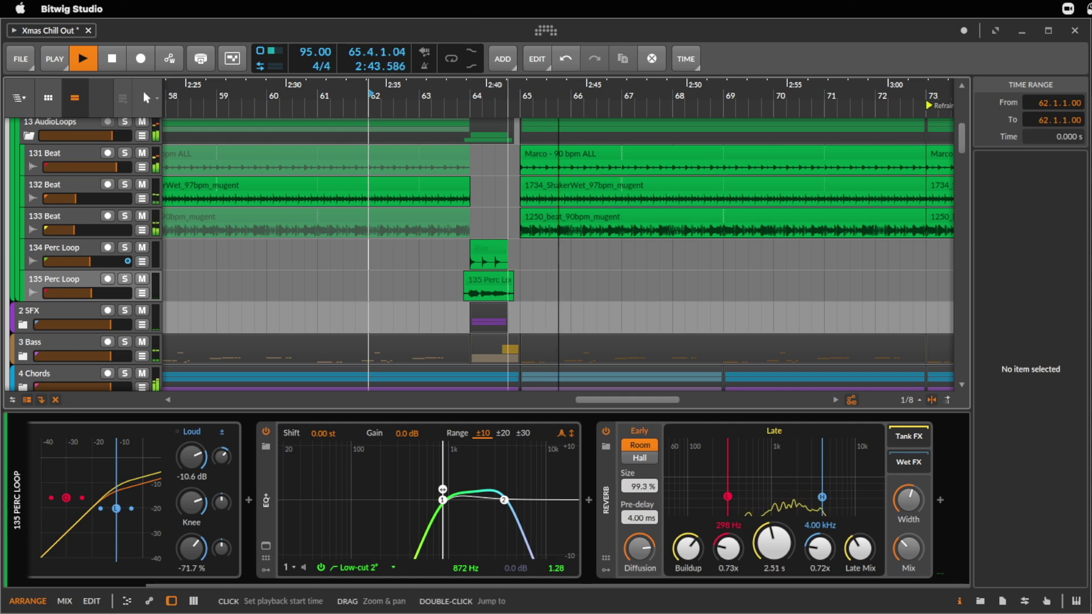
- Stop playback and play the whole arrangement from the start of the Intro clip on Inst 1 at 1.1.1.00
left_click_drag(508, 94, 692, 99)
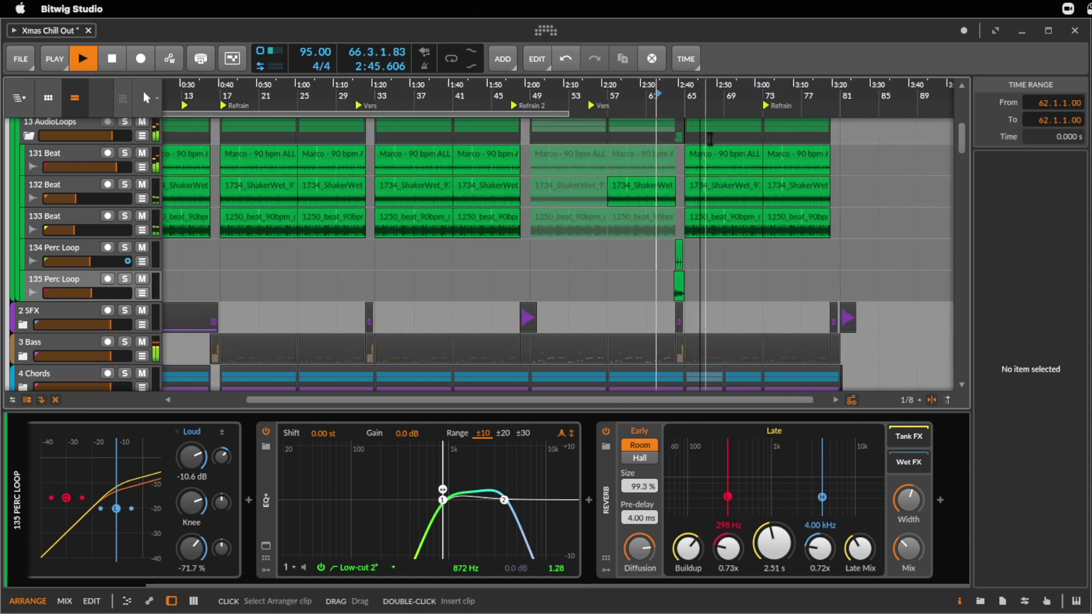
scroll(818, 337, "up", 5)
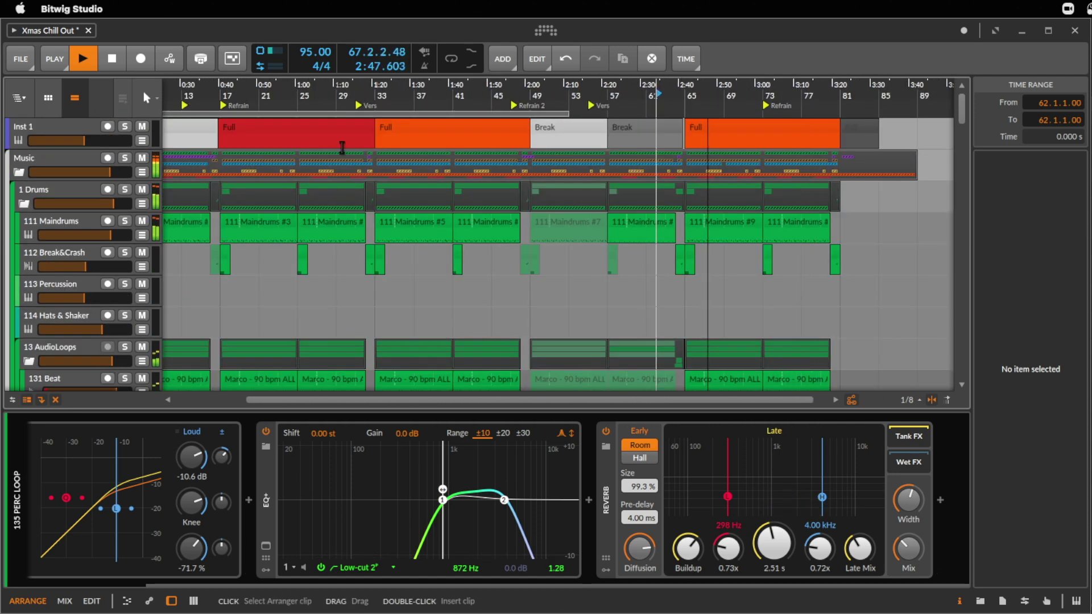
left_click_drag(314, 94, 381, 96)
key("space")
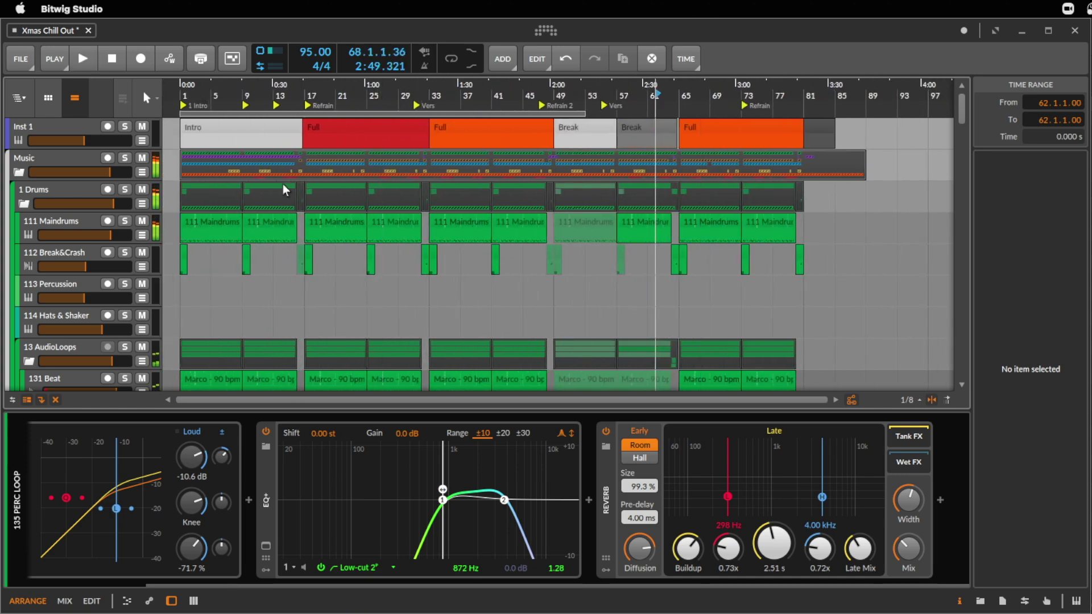
left_click(219, 126)
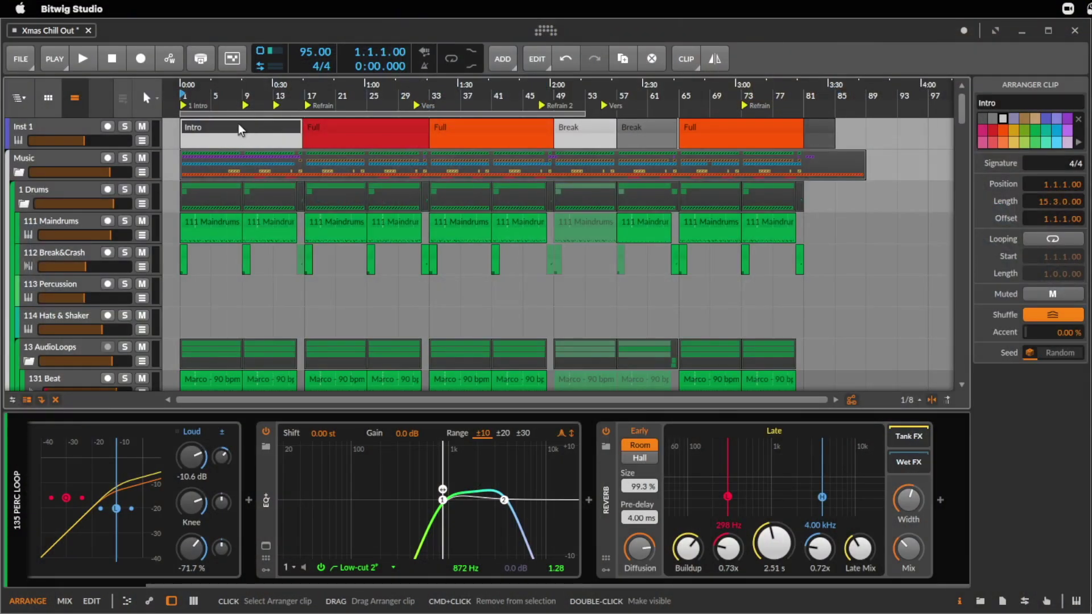
mouse_move(242, 91)
left_mouse_down()
mouse_move(241, 119)
mouse_move(257, 82)
left_mouse_up()
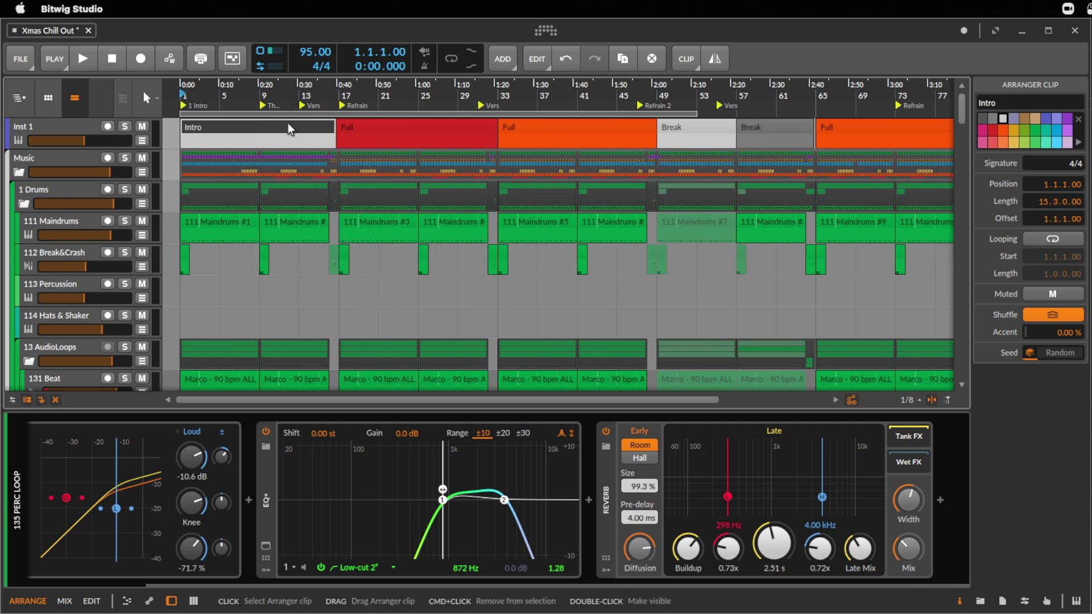
key("space")
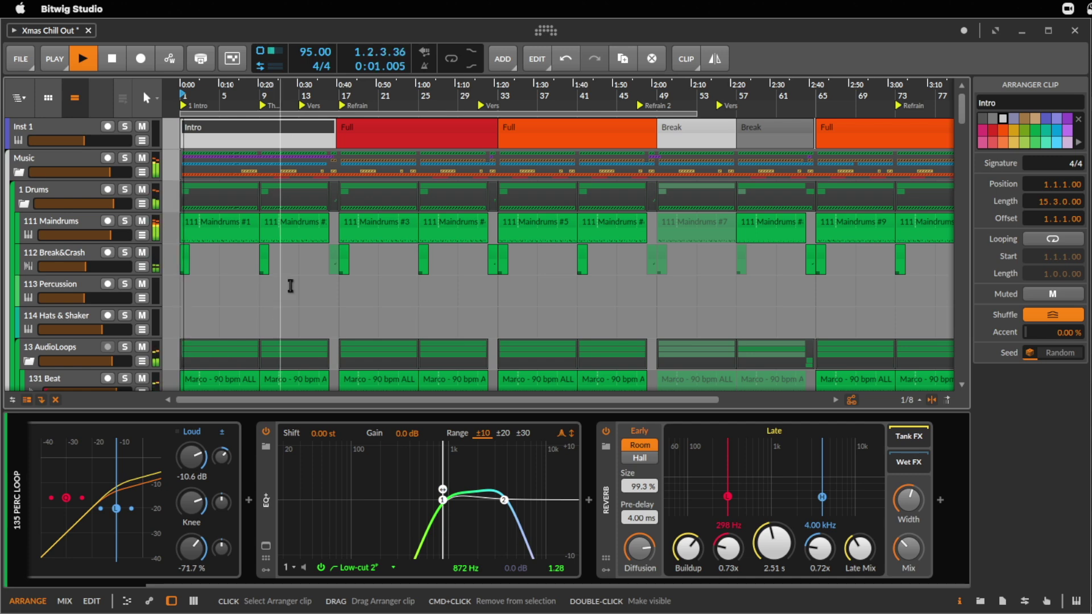
- Examine the 8 Lead, 6 Guitars and perc loop tracks across the arrangement while listening to the Intro
scroll(293, 273, "down", 3)
scroll(299, 263, "down", 10)
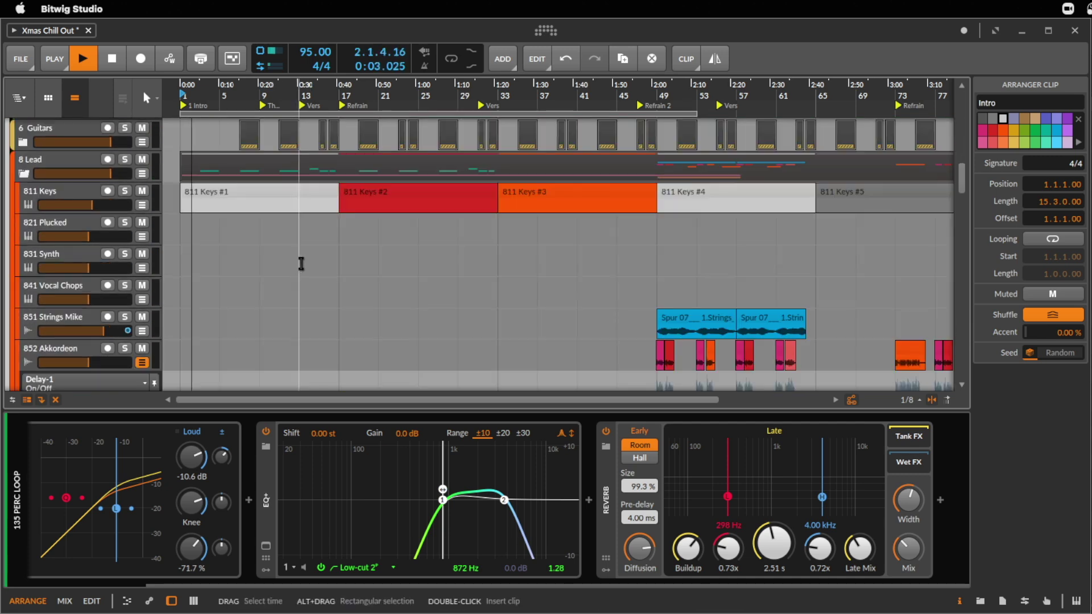
scroll(444, 315, "down", 3)
scroll(445, 314, "up", 3)
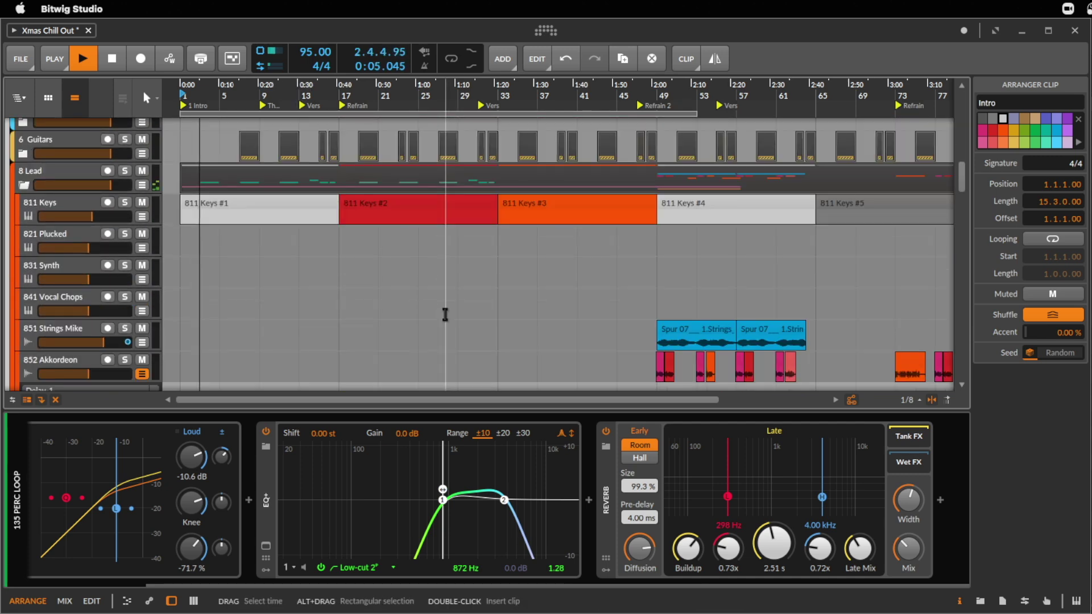
scroll(444, 315, "down", 3)
scroll(445, 314, "up", 5)
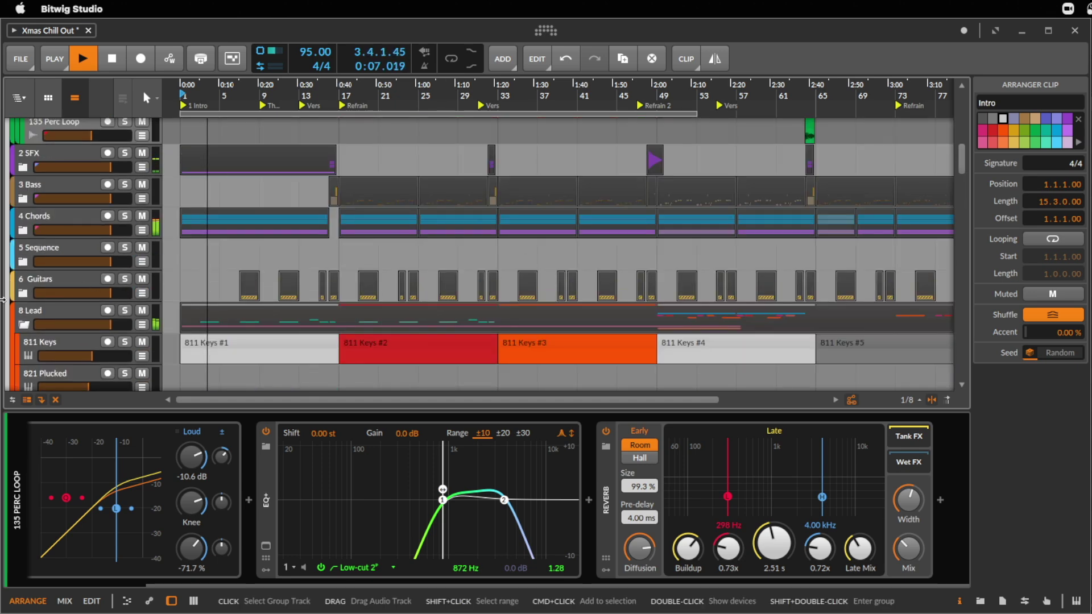
left_click(23, 294)
scroll(256, 346, "right", 3)
scroll(256, 347, "up", 3)
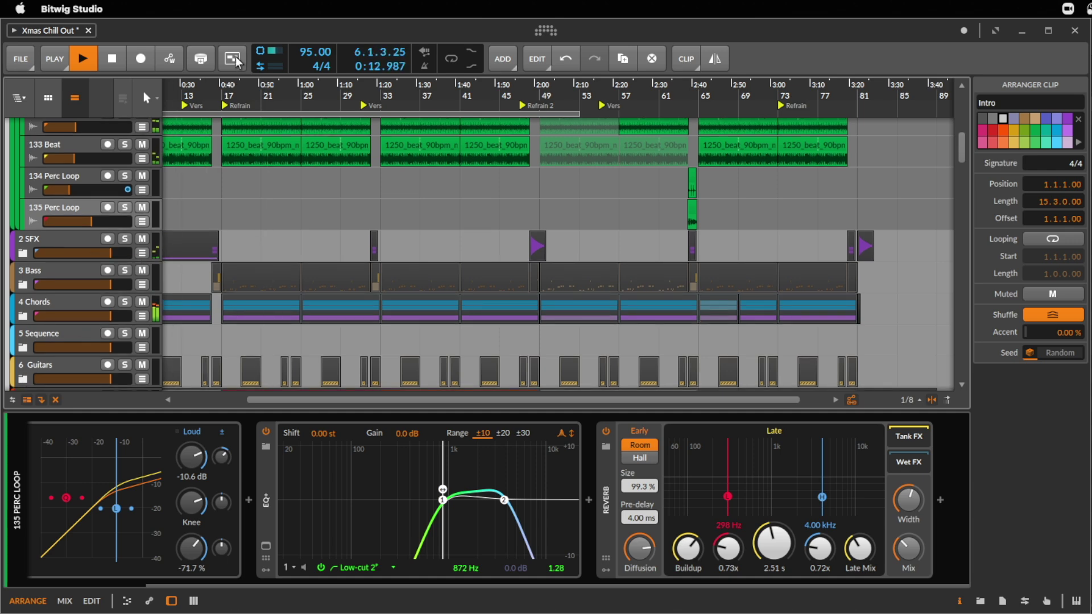
- Review the Audio 8 and Audio 9 clips and their volume automation while listening from the Intro into the Refrain at bar 17
left_click_drag(243, 99, 519, 103)
scroll(418, 270, "down", 7)
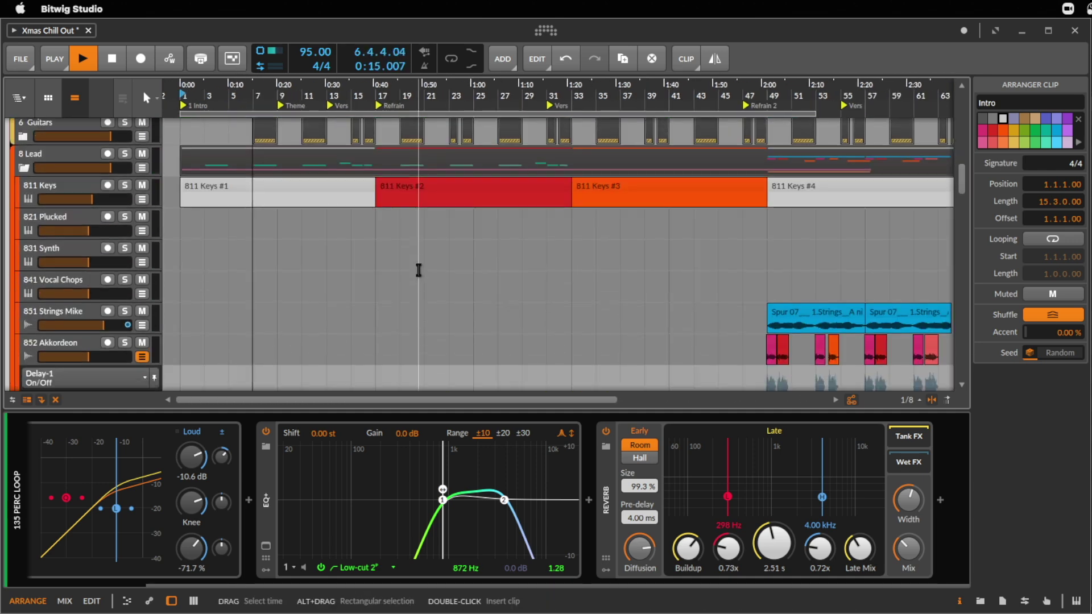
scroll(419, 270, "down", 5)
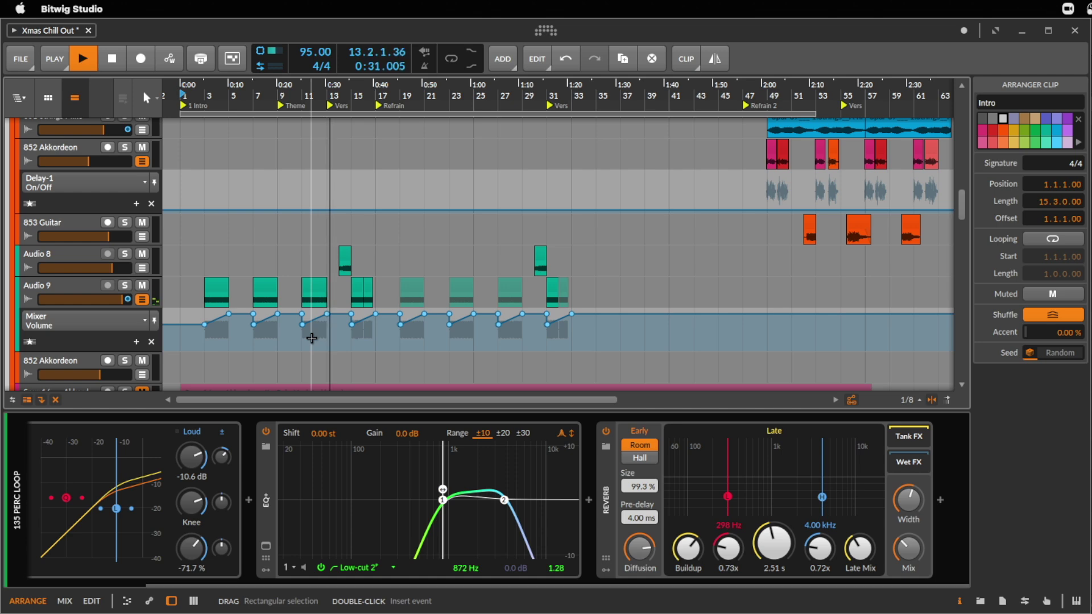
scroll(477, 211, "up", 5)
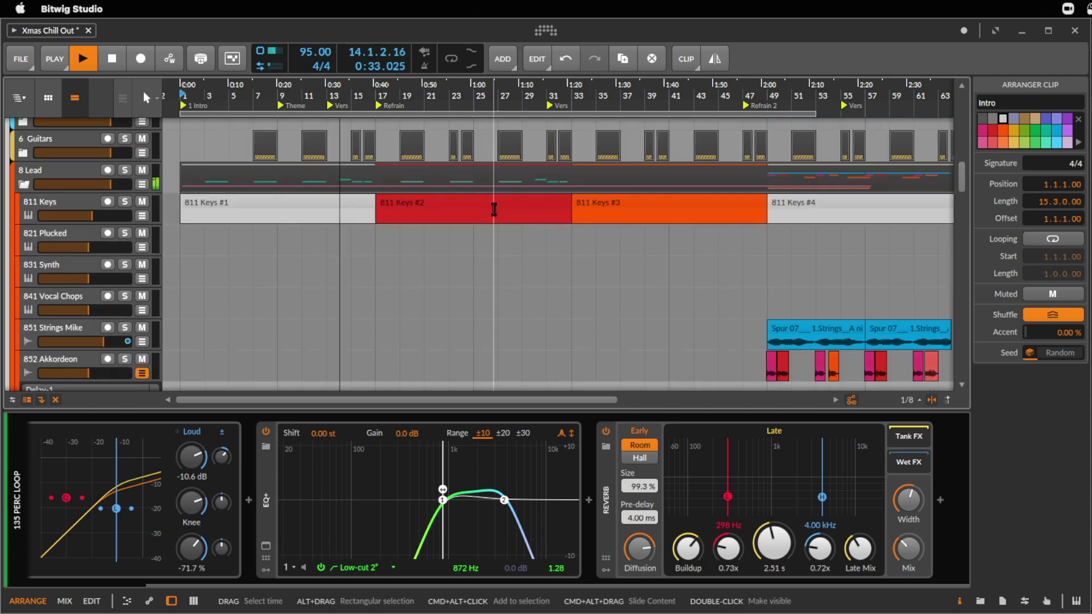
scroll(480, 210, "down", 4)
left_click_drag(346, 91, 393, 91)
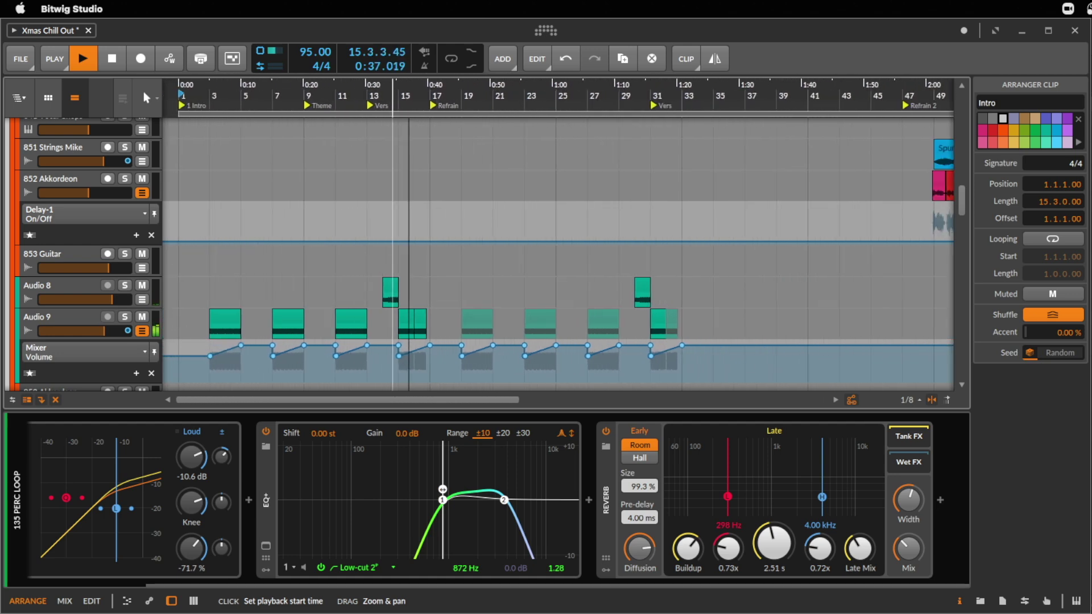
scroll(554, 336, "up", 10)
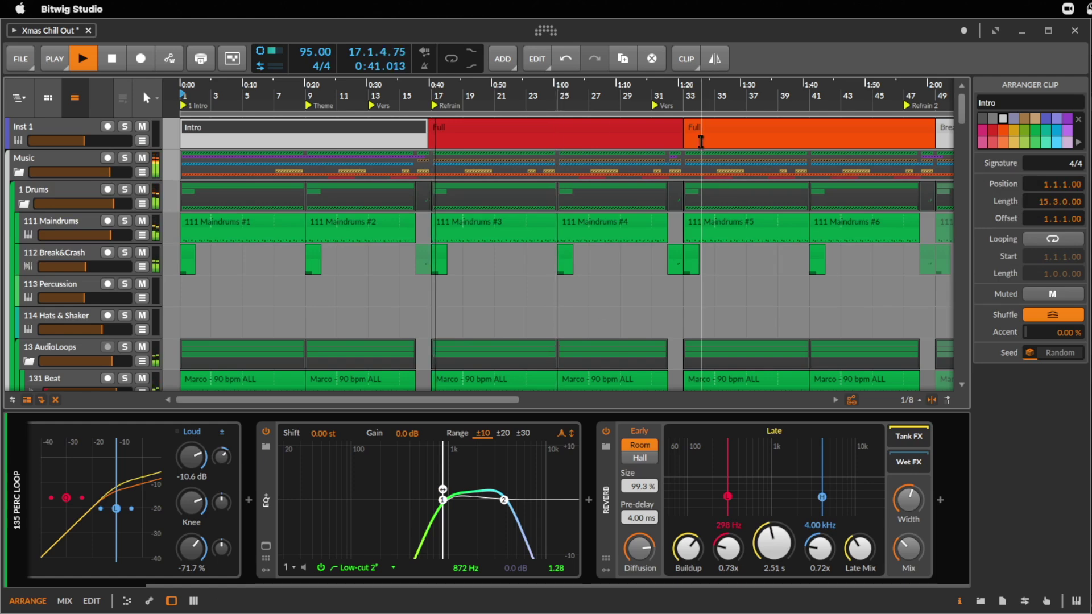
scroll(598, 145, "down", 10)
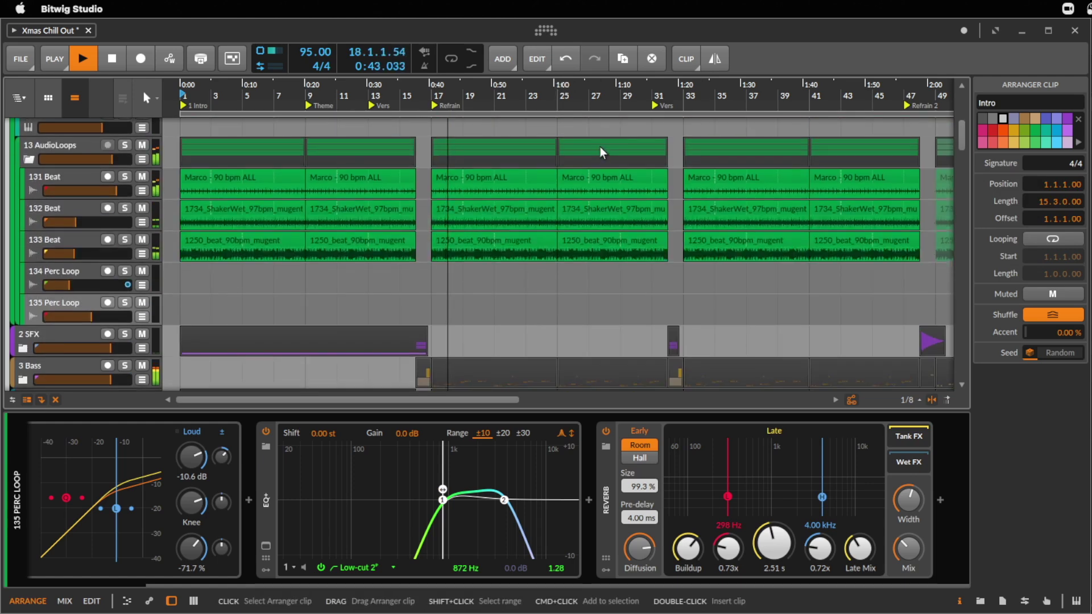
scroll(599, 149, "up", 8)
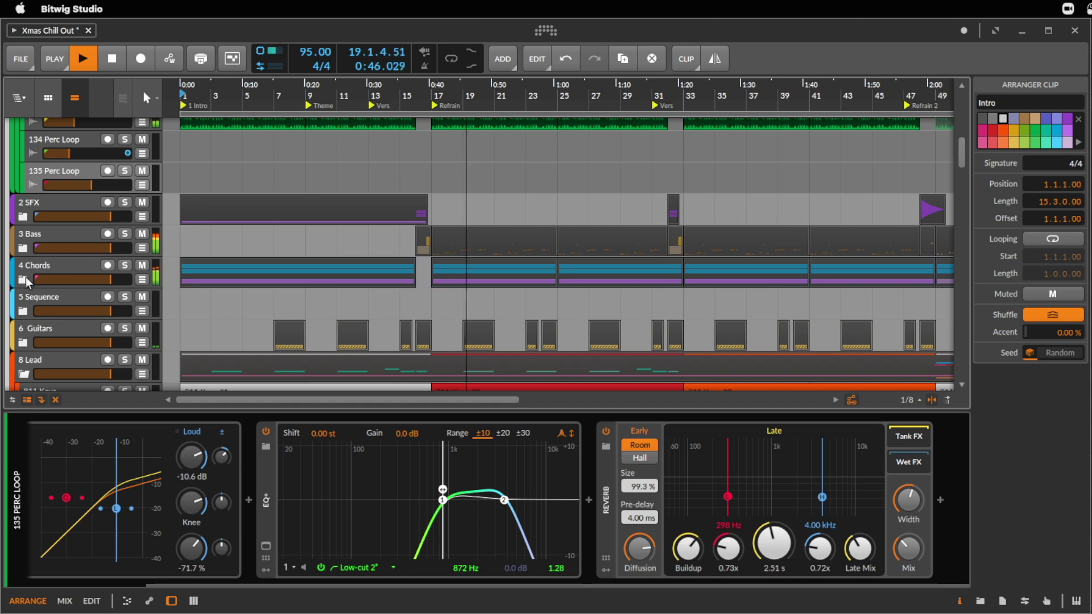
- Unfold the 4 Chords group and check the Rhodes, Pad, Bells and Lead clips while listening through to the Break at bar 49
left_click(23, 280)
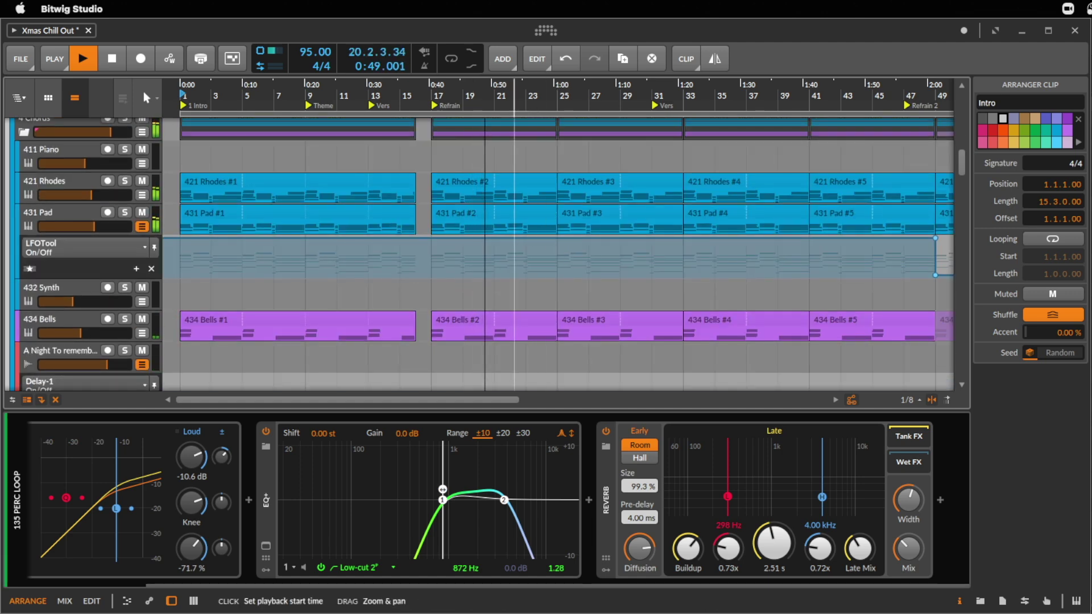
left_click_drag(513, 91, 425, 111)
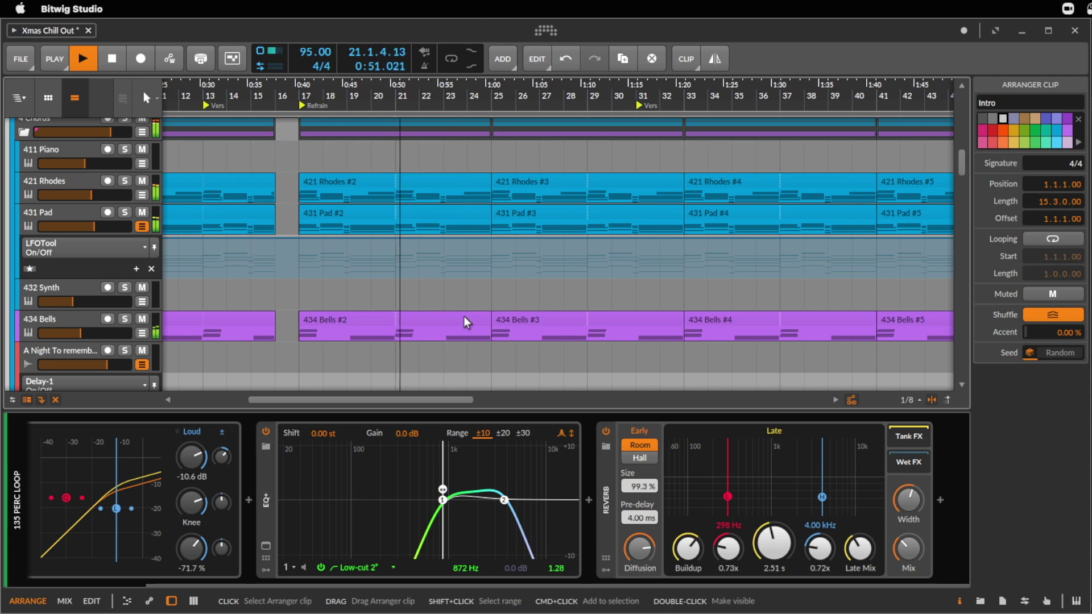
scroll(406, 295, "down", 10)
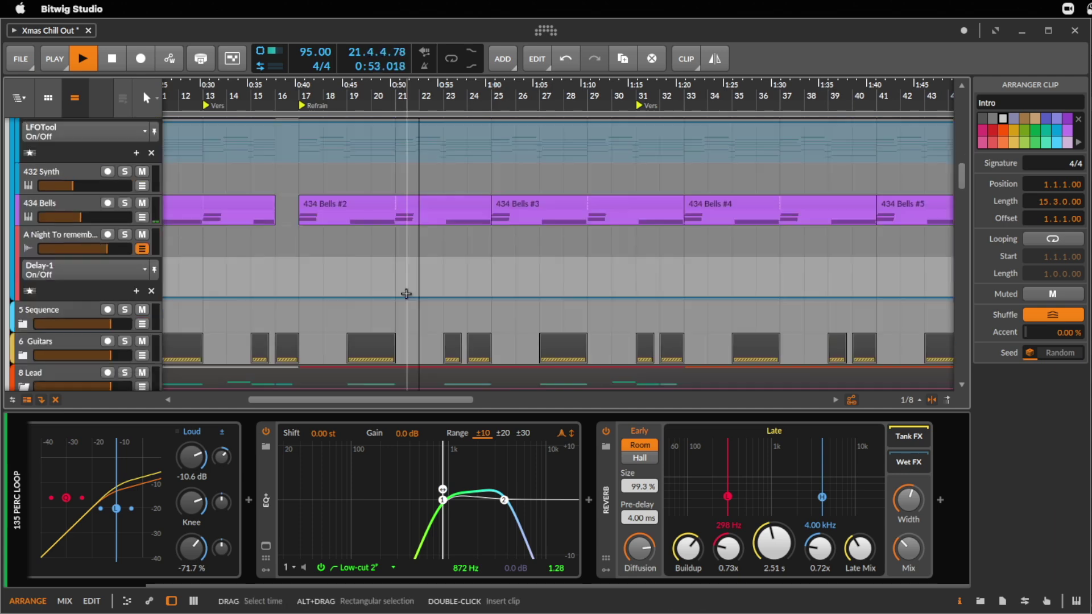
scroll(406, 295, "down", 4)
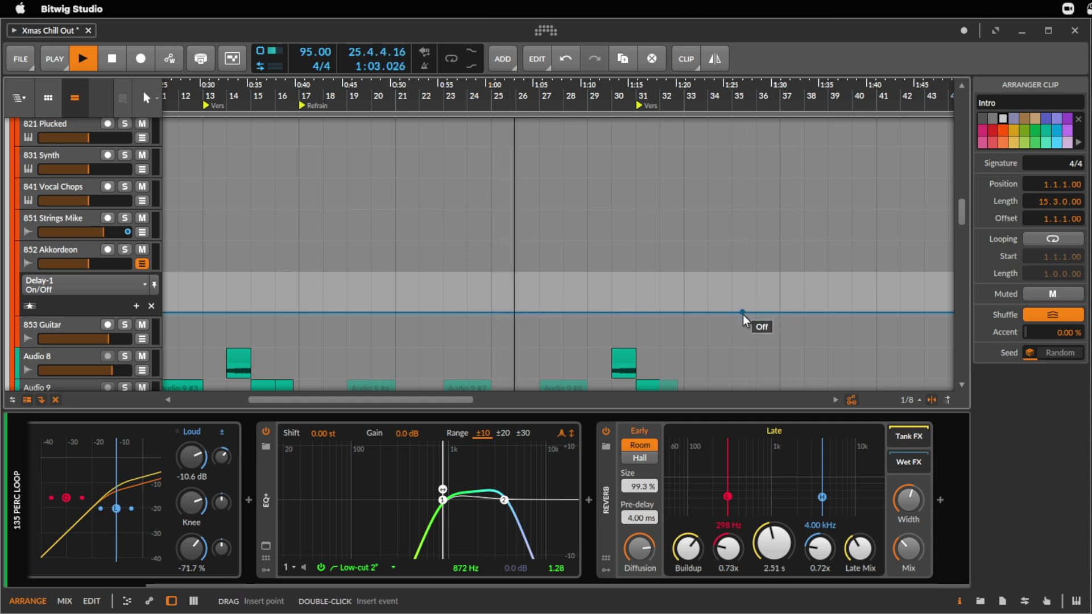
scroll(503, 338, "down", 3)
scroll(506, 330, "up", 1)
scroll(511, 321, "down", 2)
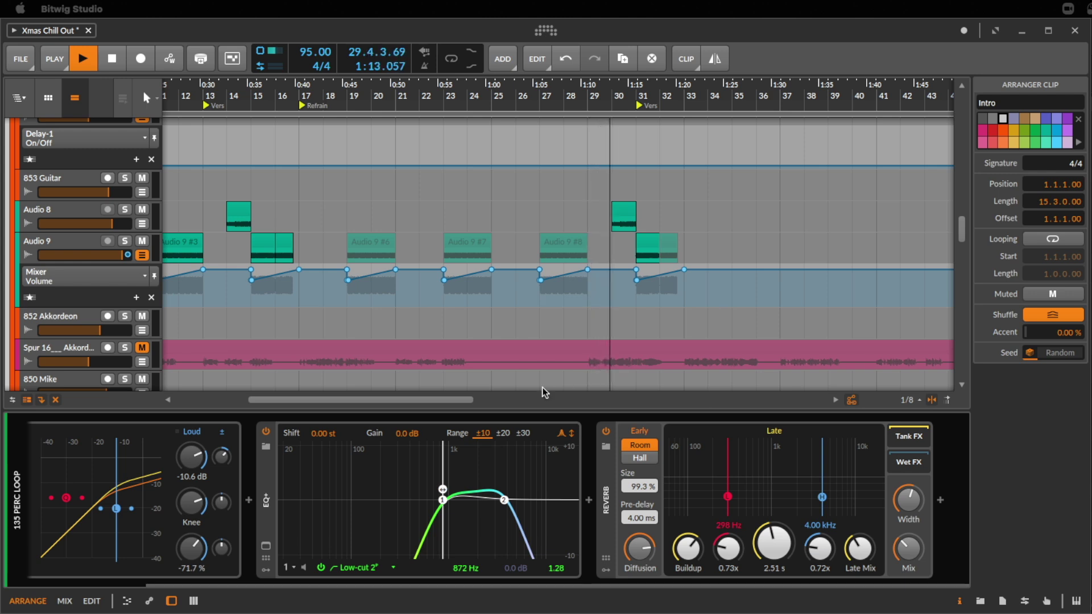
left_click_drag(682, 90, 561, 94)
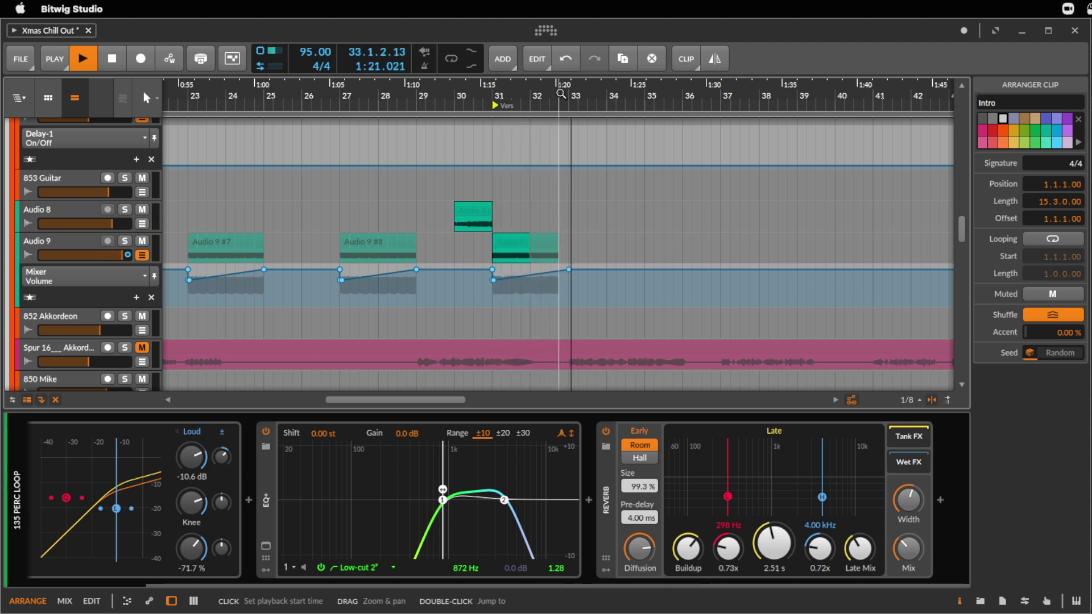
scroll(561, 220, "up", 10)
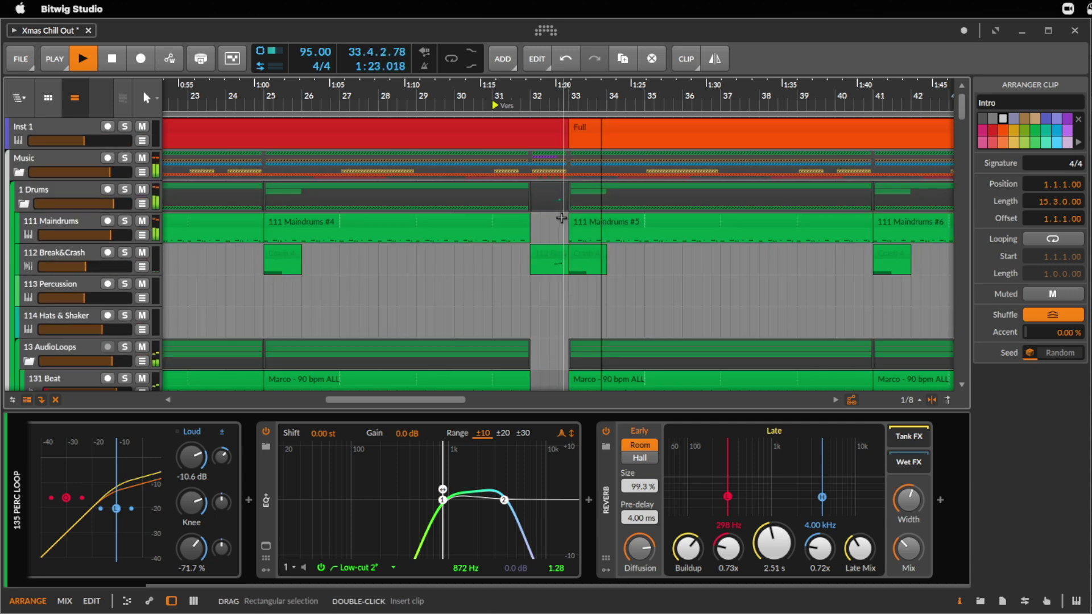
left_click_drag(700, 97, 448, 80)
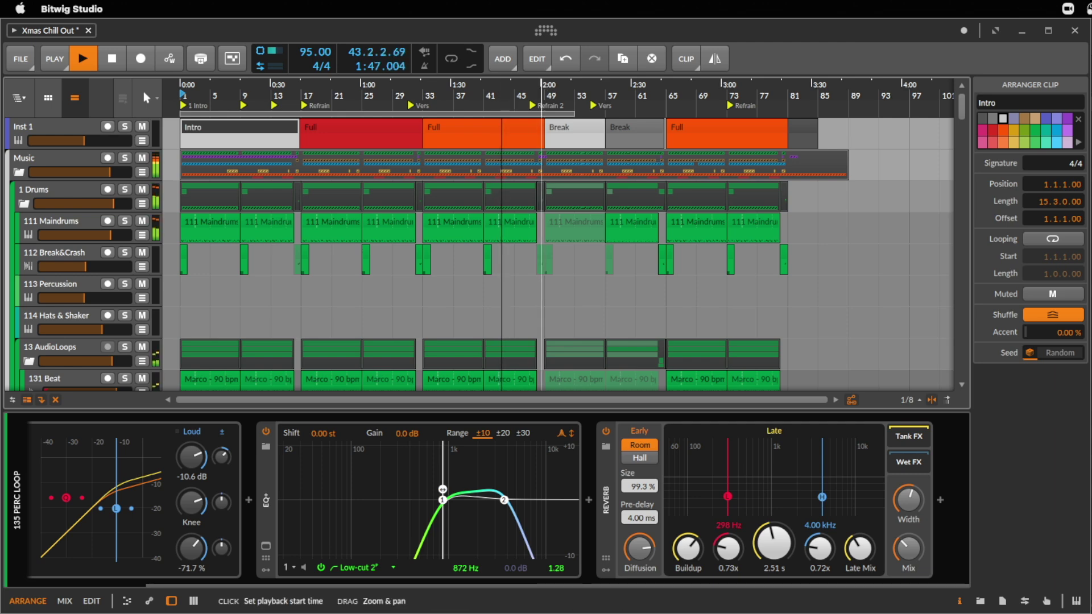
left_click_drag(542, 85, 529, 89)
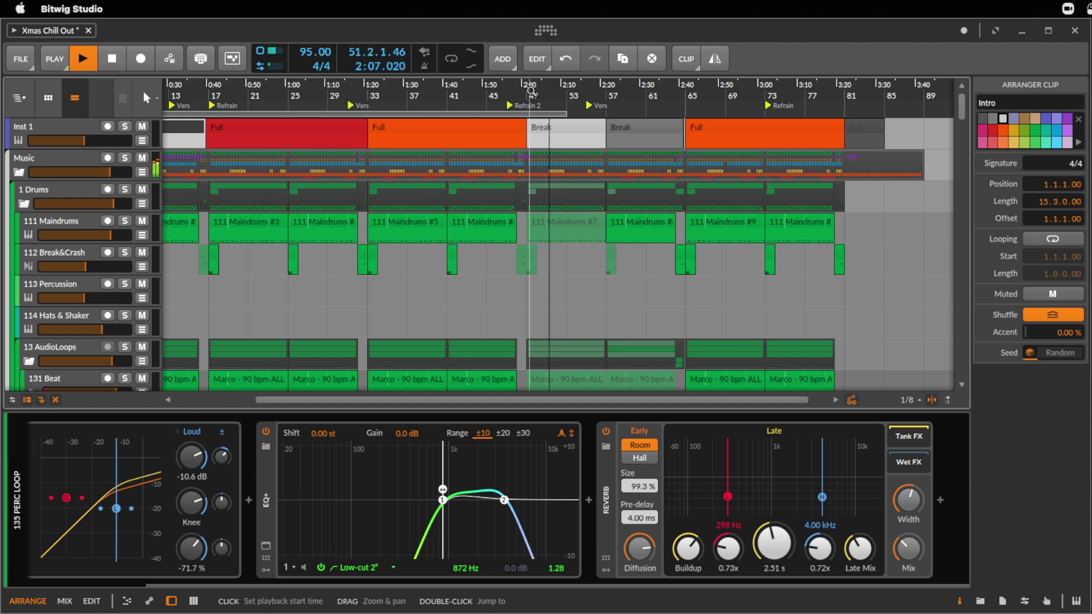
- Fold the 1 Drums group and raise the volume of the 852 Akkordeon track slightly during the Break
left_click(23, 203)
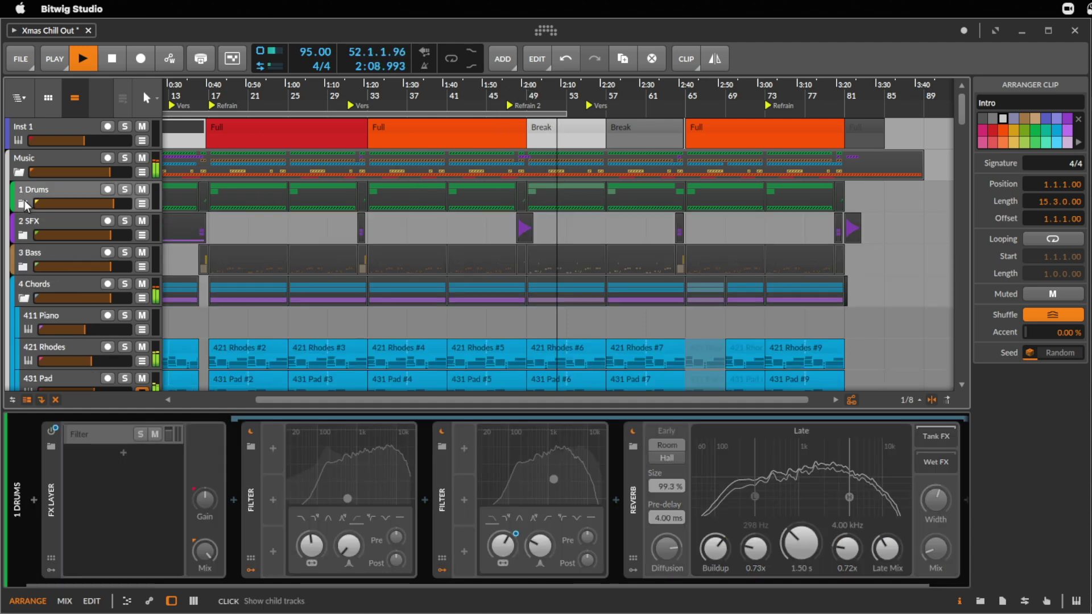
scroll(121, 277, "down", 10)
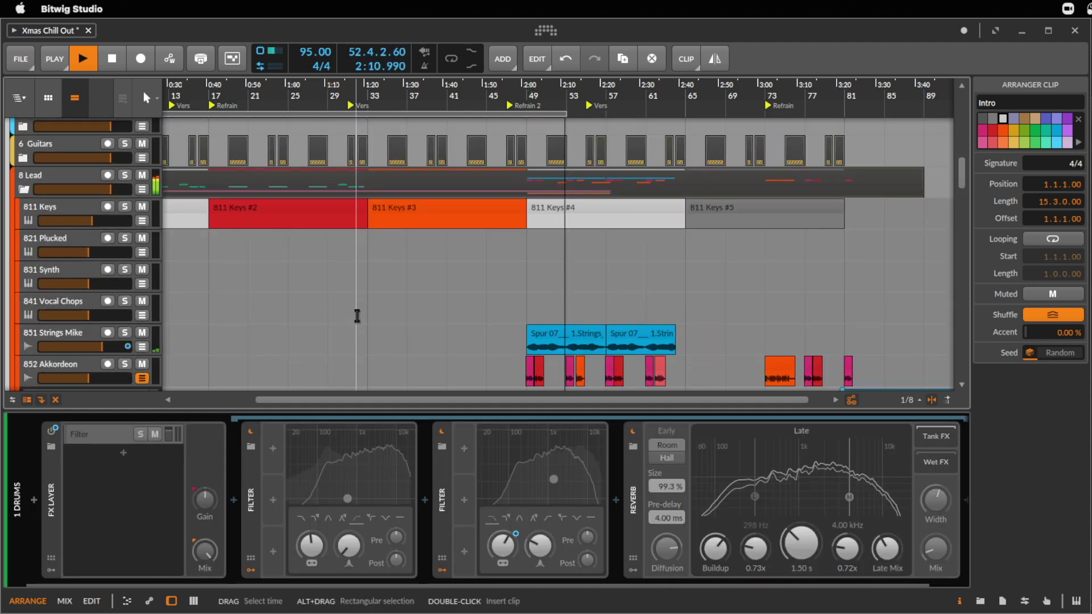
scroll(358, 315, "down", 1)
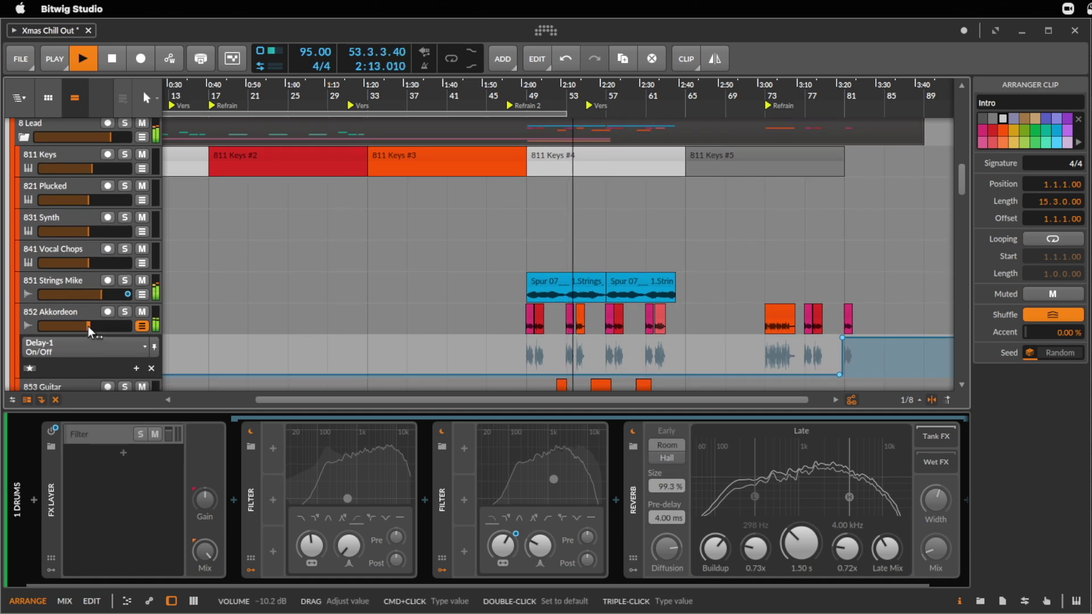
left_click_drag(87, 326, 92, 326)
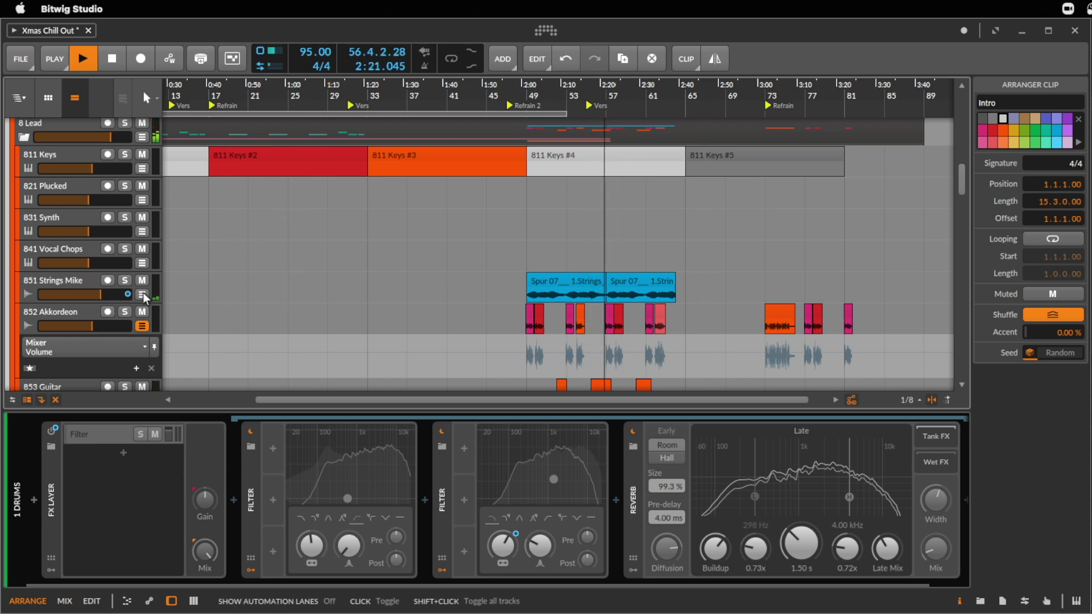
- Lower the volume of the 853 Guitar track to -3.3 dB
scroll(538, 260, "down", 1)
scroll(538, 260, "down", 5)
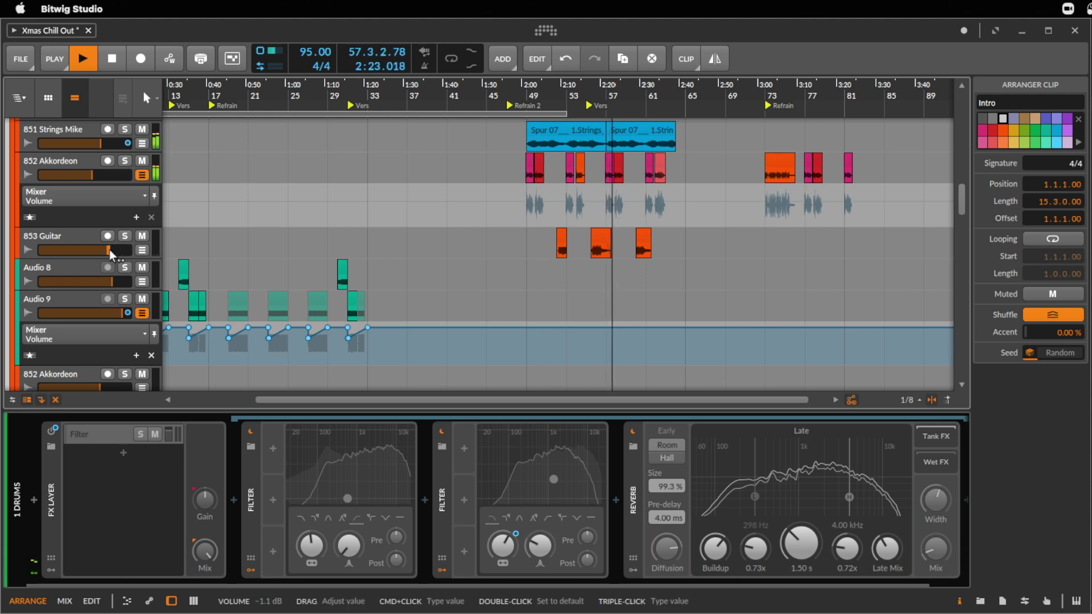
mouse_move(108, 250)
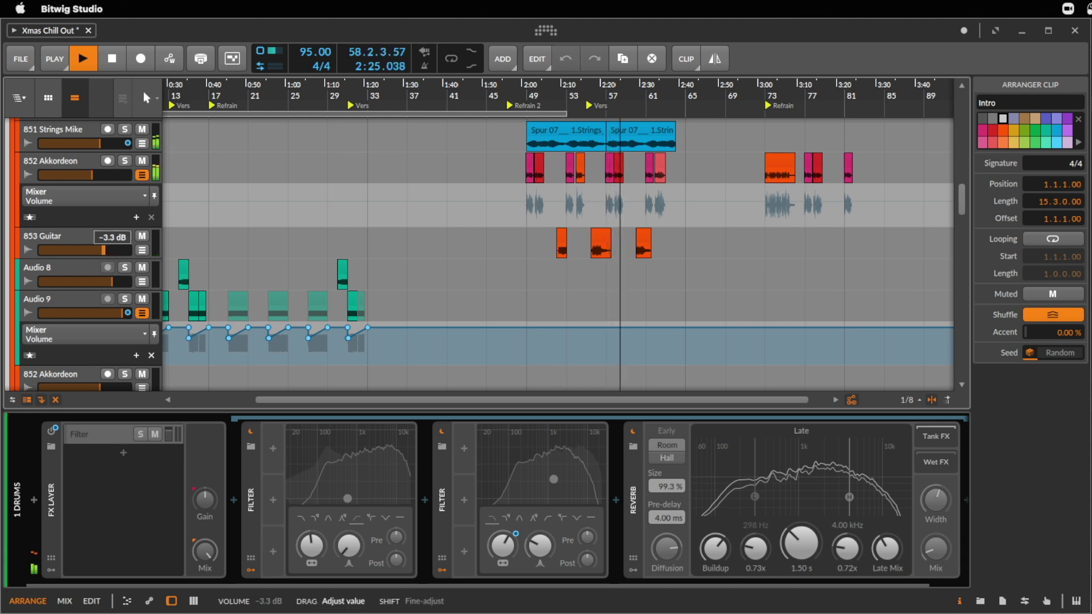
- Mute the short Spur 03 guitar clip at bar 58 on the 850 Mike track
scroll(736, 262, "up", 1)
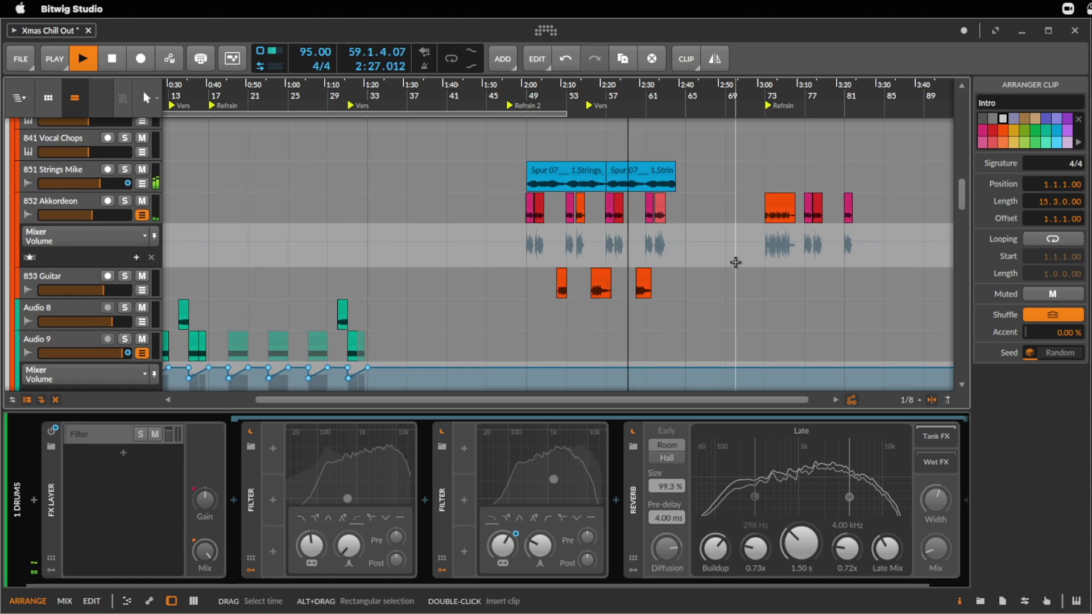
scroll(663, 227, "down", 5)
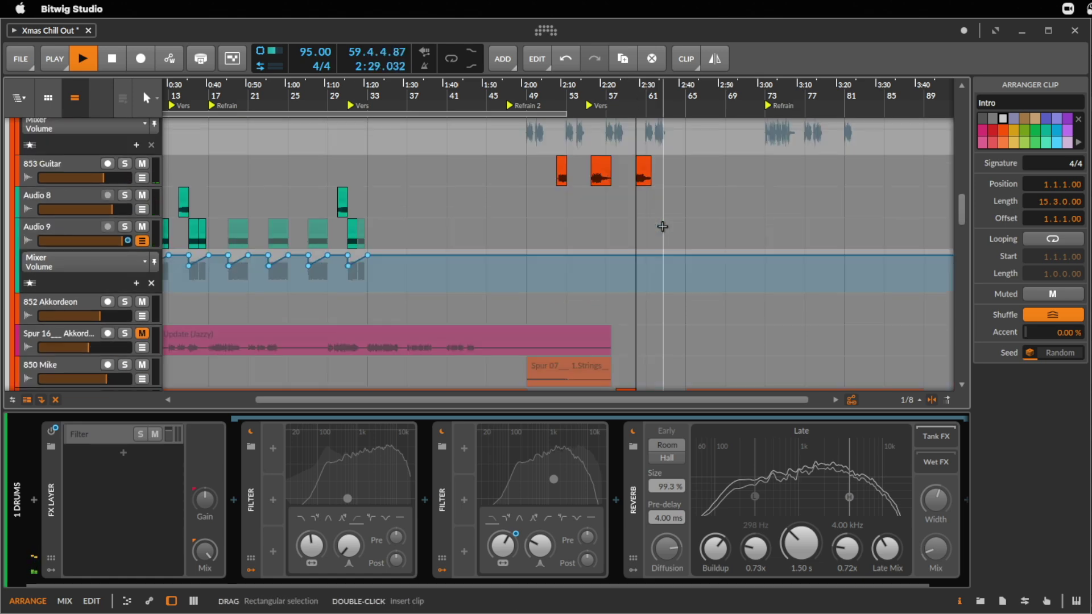
scroll(662, 226, "down", 4)
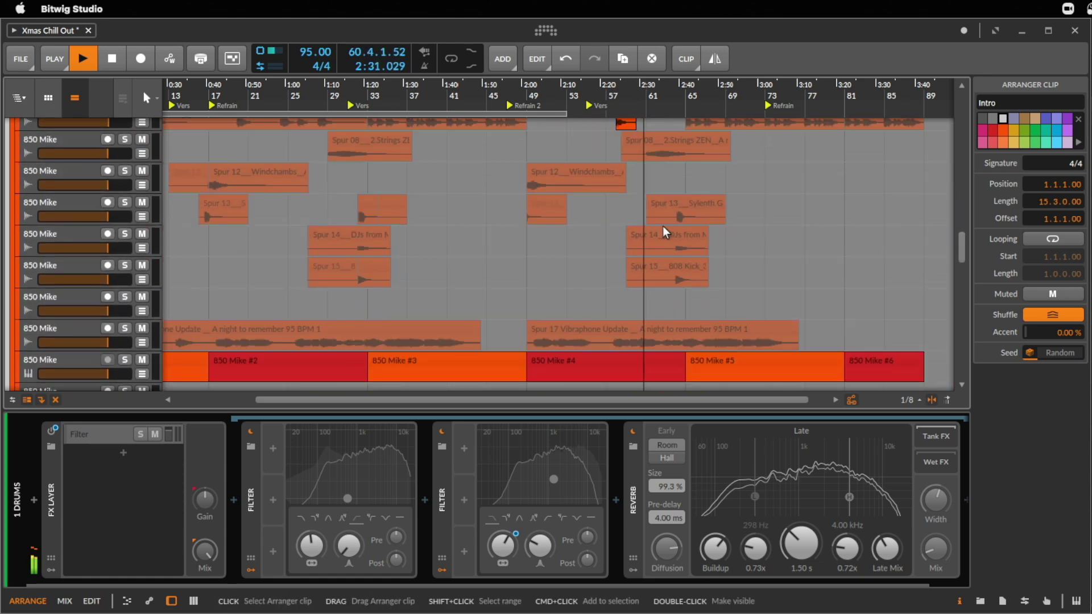
scroll(663, 227, "up", 1)
left_click(625, 221)
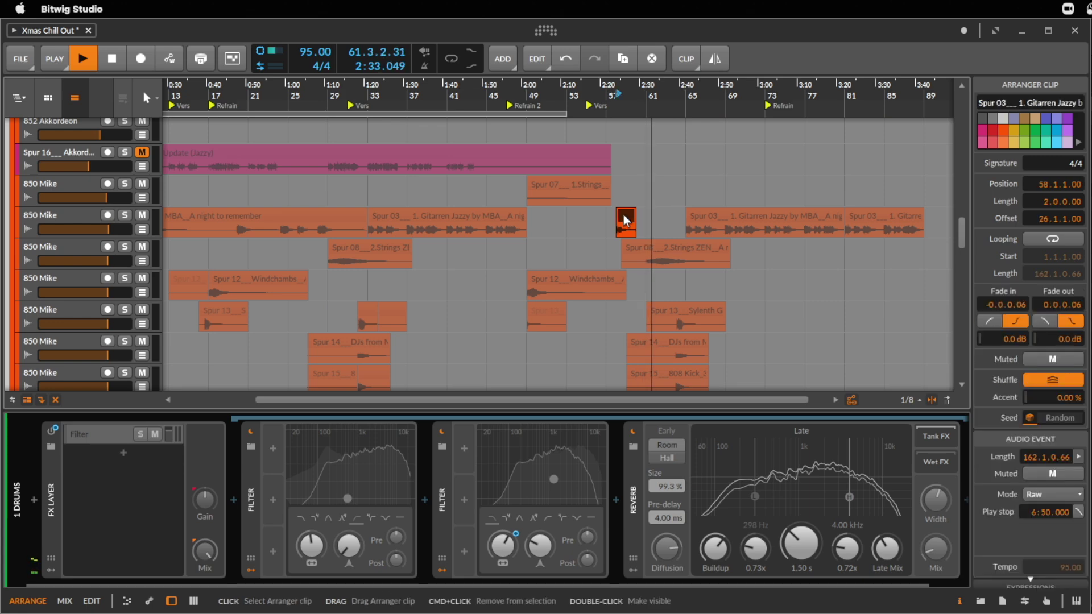
key("m")
- Check the Lead, Chords and Guitars clips while listening from the end of the Break into the Full section at bar 65
scroll(626, 221, "up", 6)
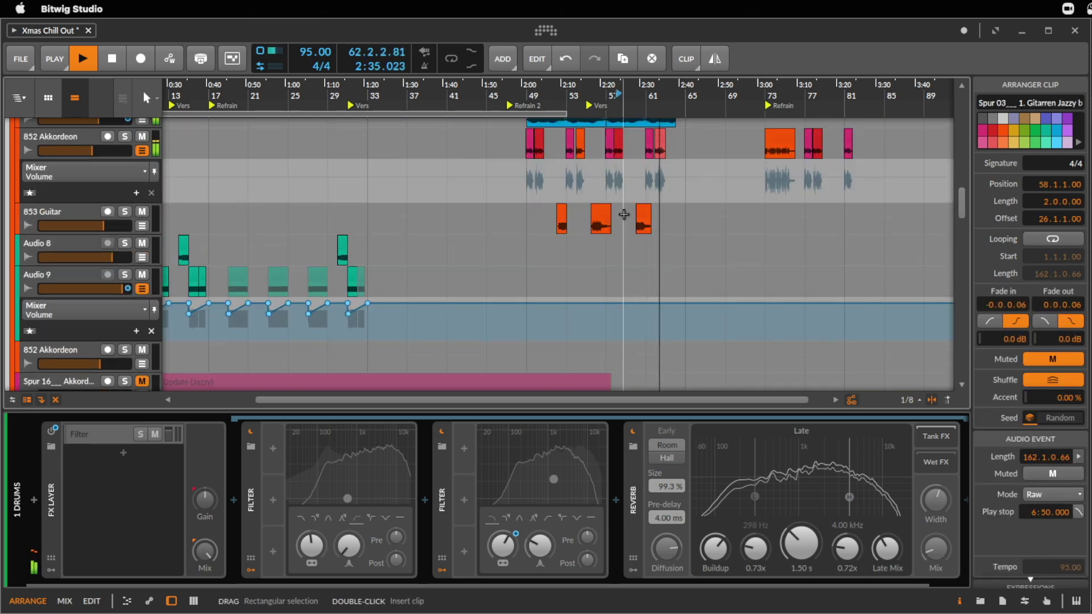
scroll(624, 214, "up", 2)
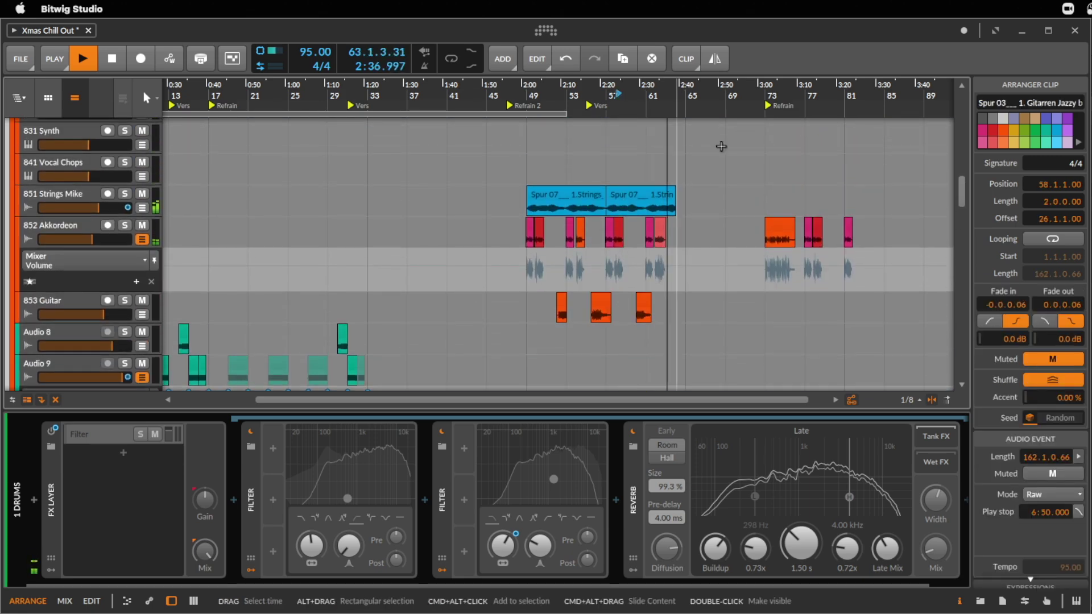
left_click_drag(690, 94, 707, 298)
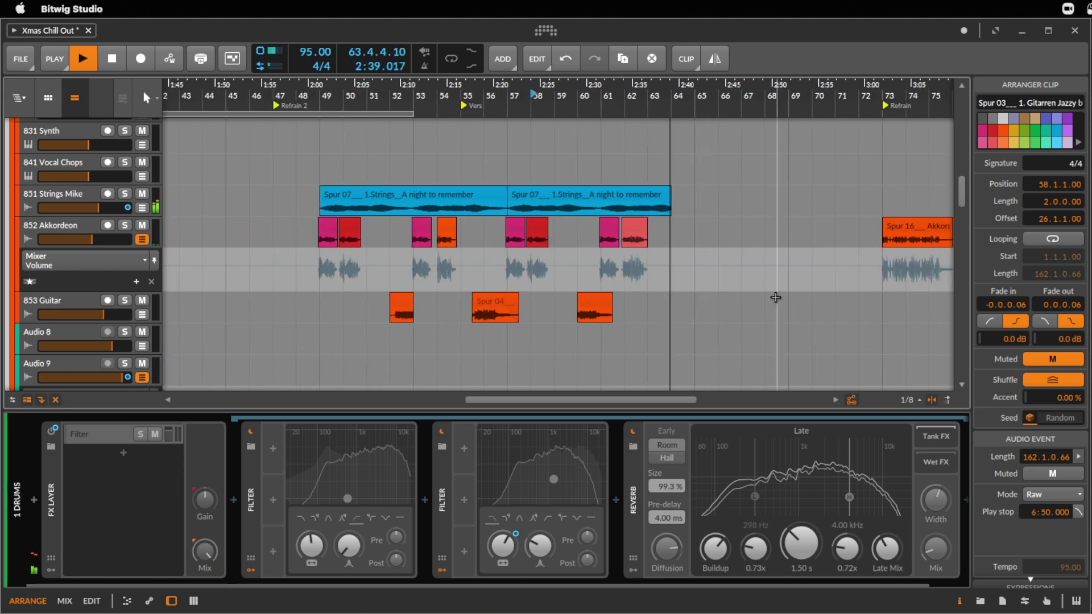
scroll(776, 298, "up", 6)
scroll(776, 298, "up", 8)
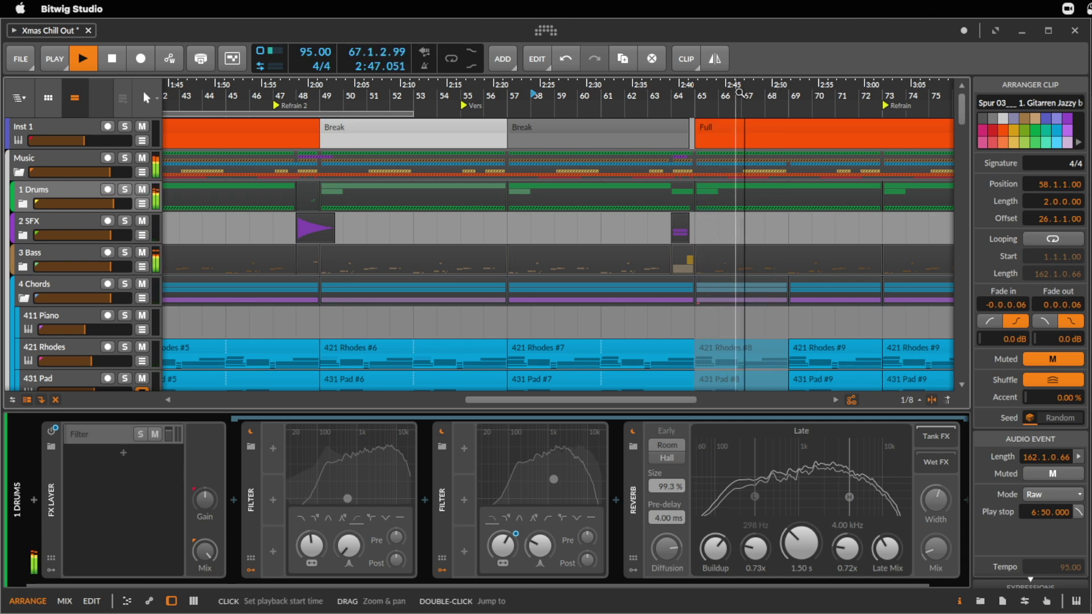
left_click_drag(737, 92, 464, 82)
scroll(553, 287, "down", 6)
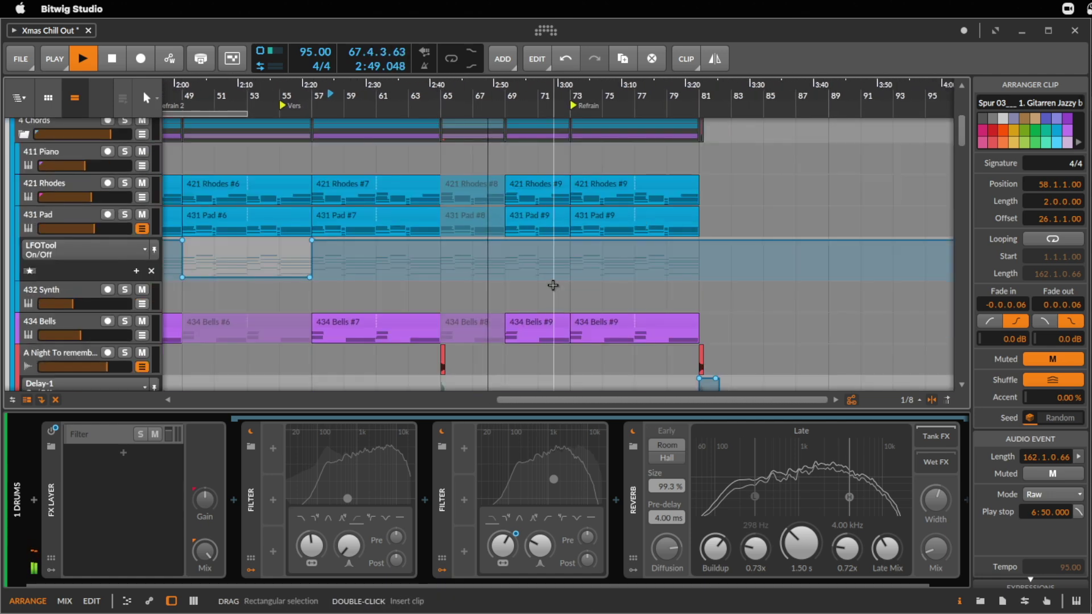
scroll(563, 285, "down", 6)
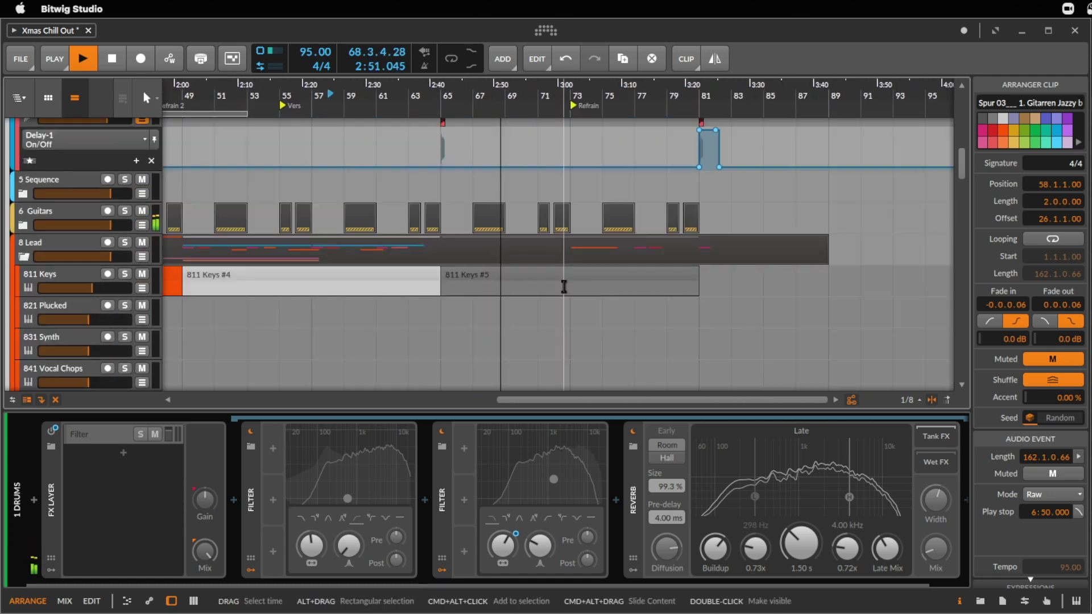